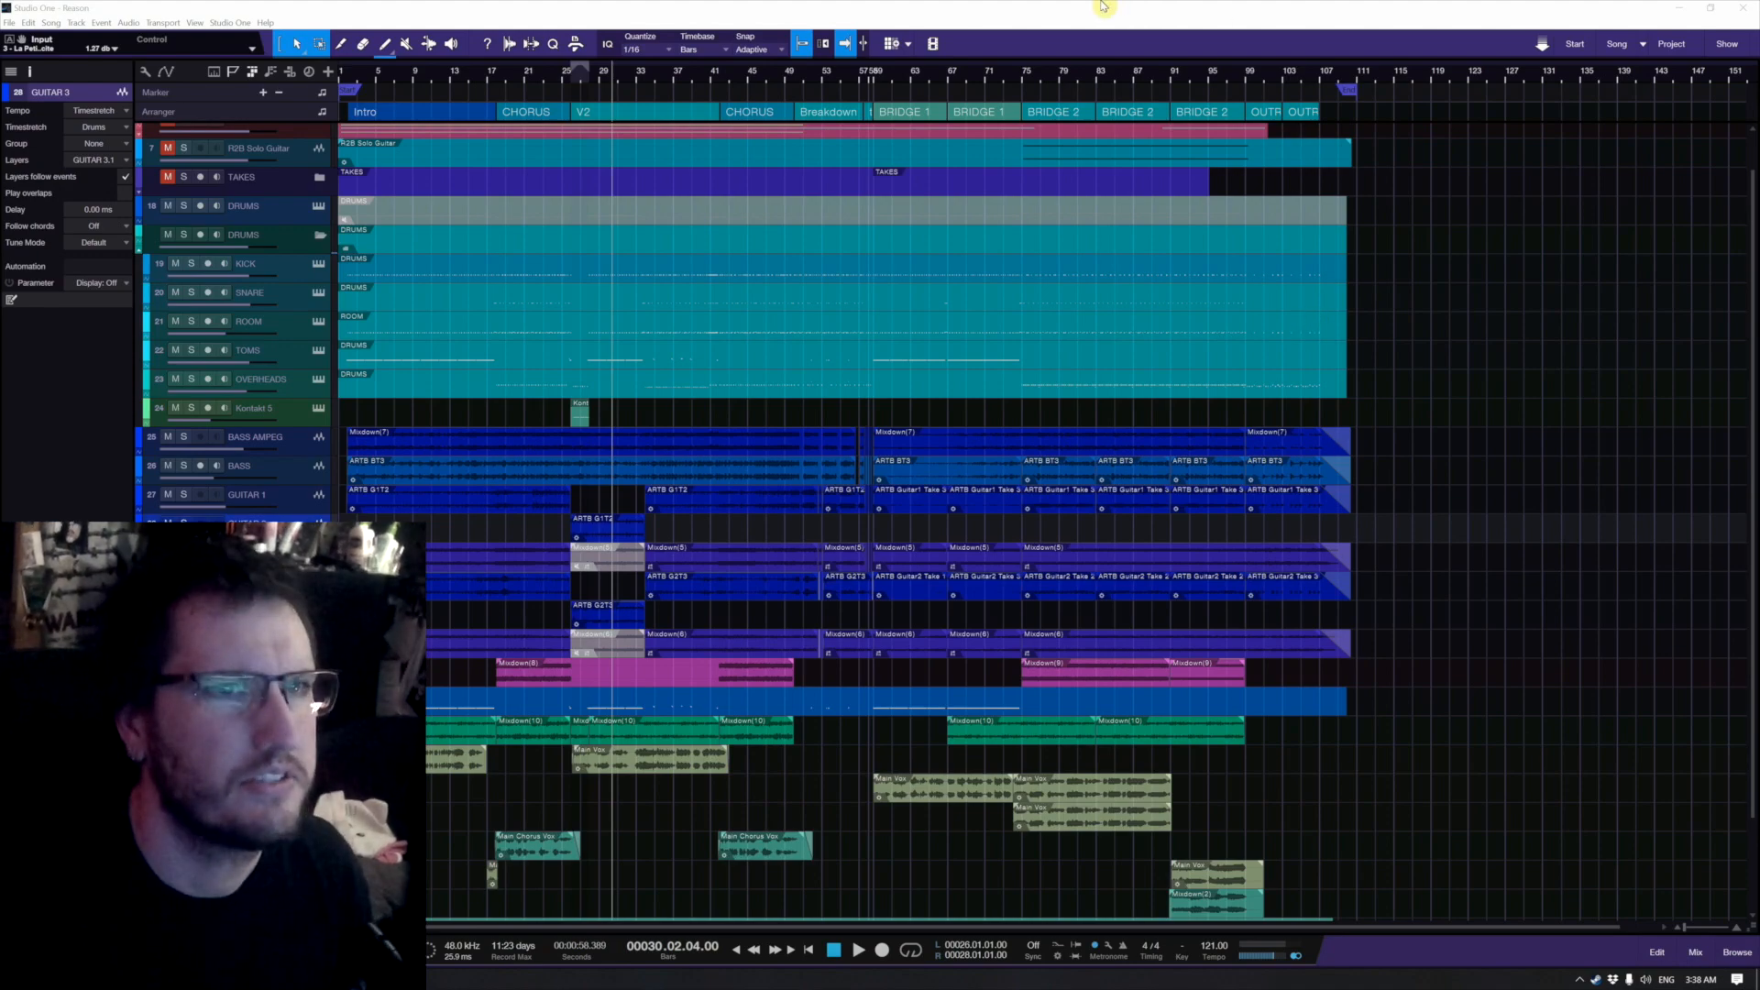
# Step: Play the song from its beginning through about the first eight bars
pyautogui.scroll(2, 425, 304)
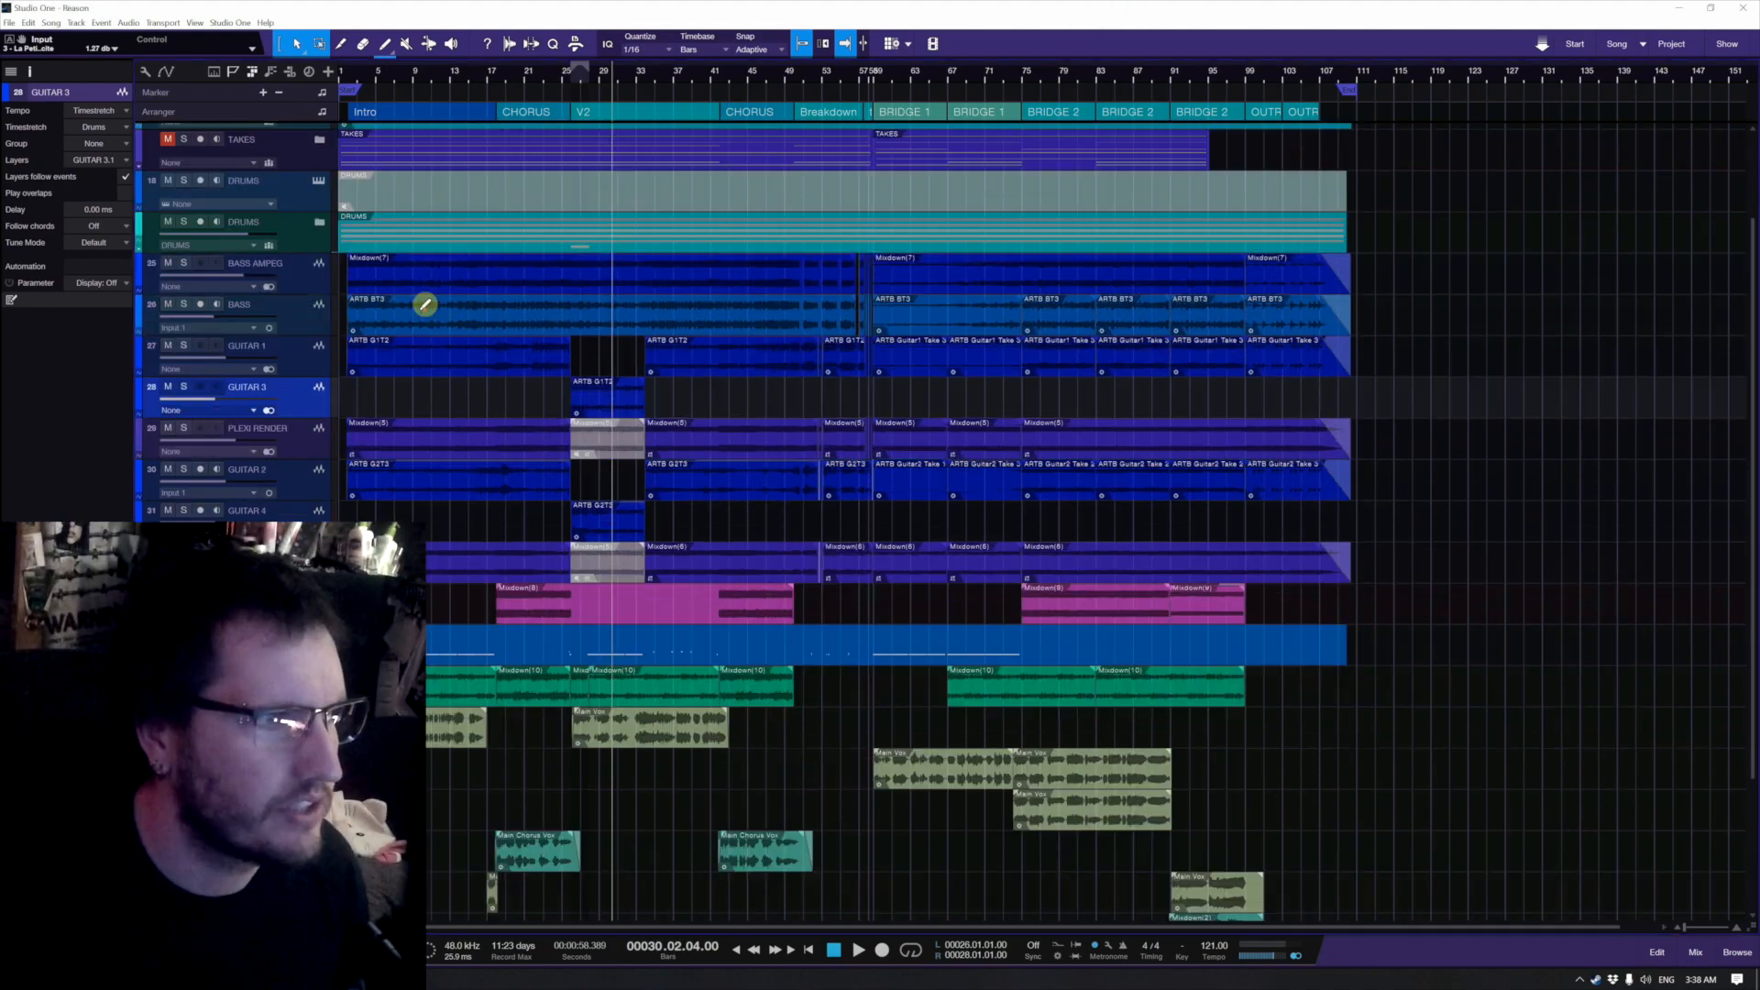
pyautogui.scroll(3, 424, 304)
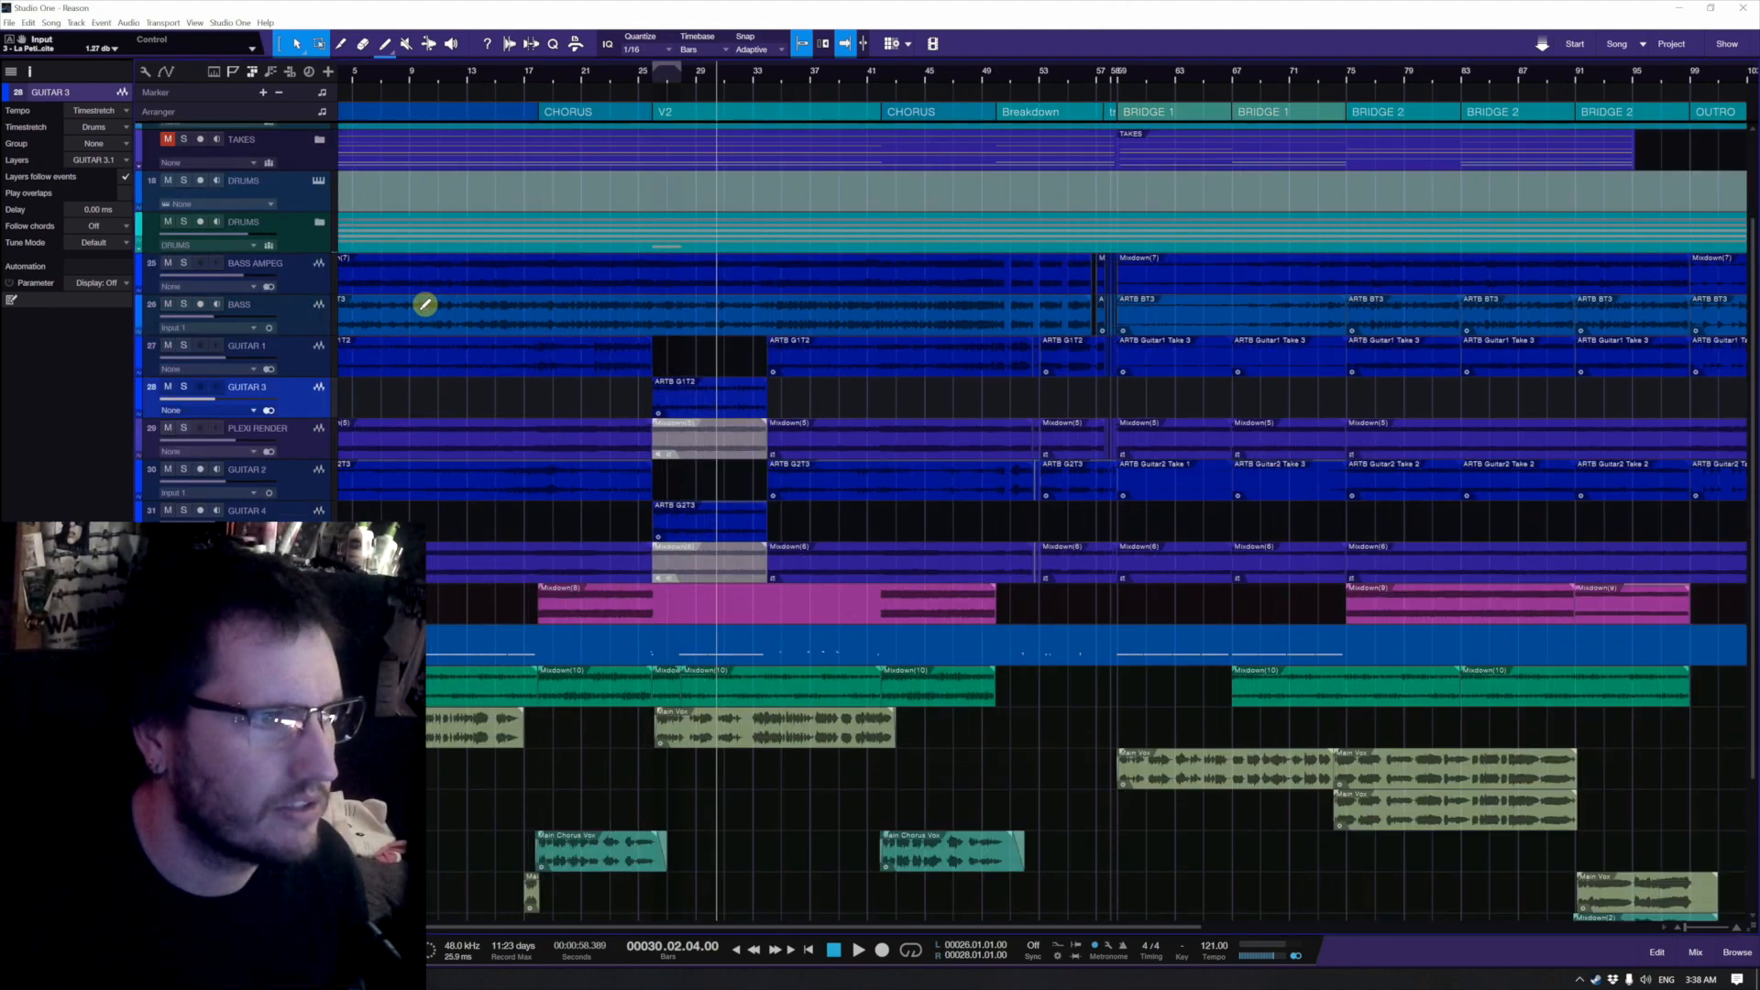
pyautogui.hscroll(-2, 423, 311)
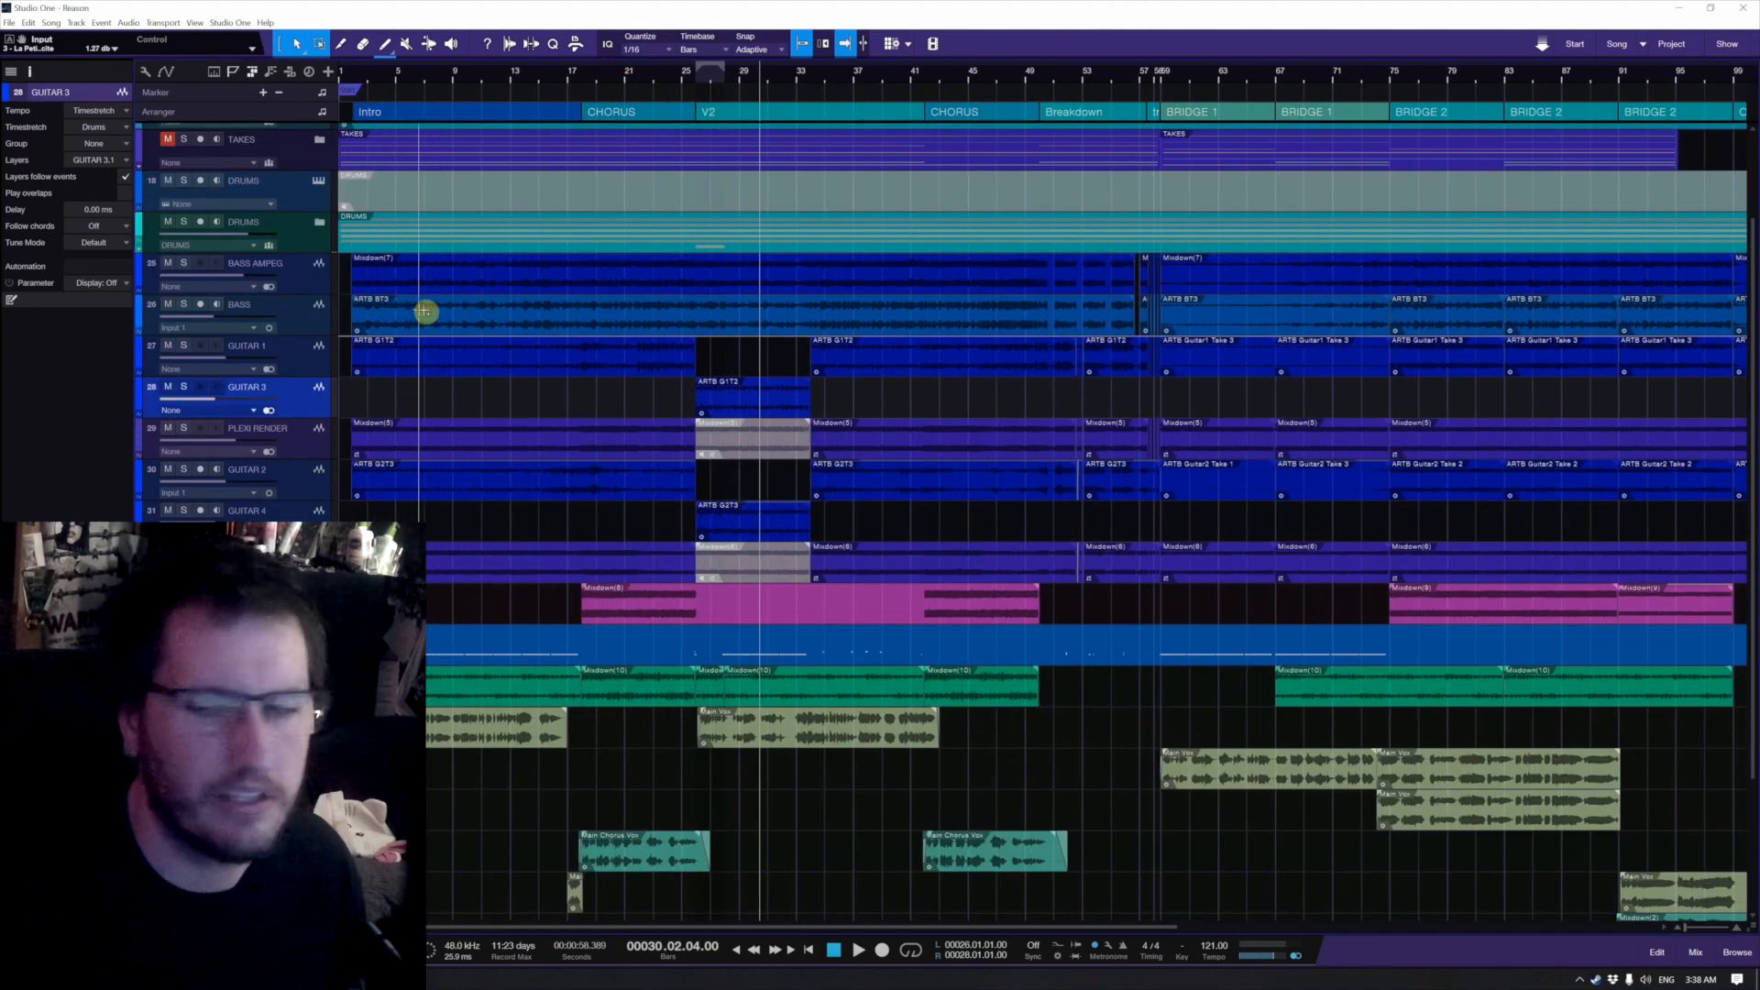
pyautogui.scroll(3, 424, 312)
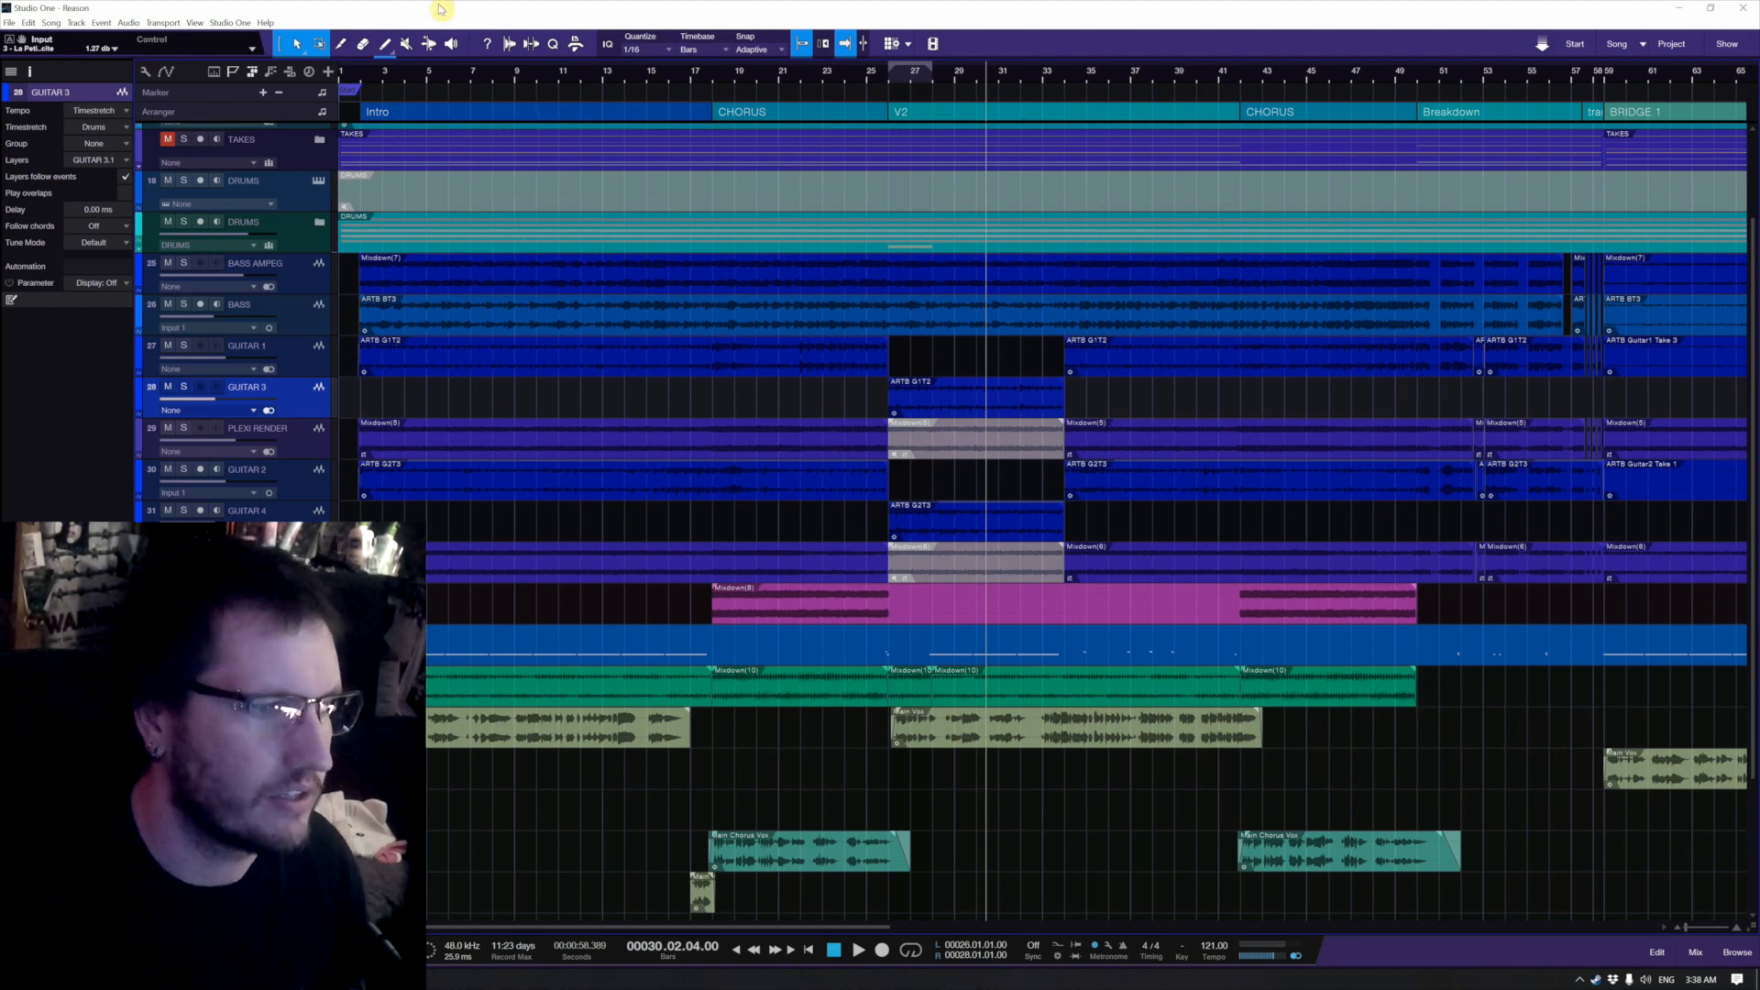
pyautogui.press('Home')
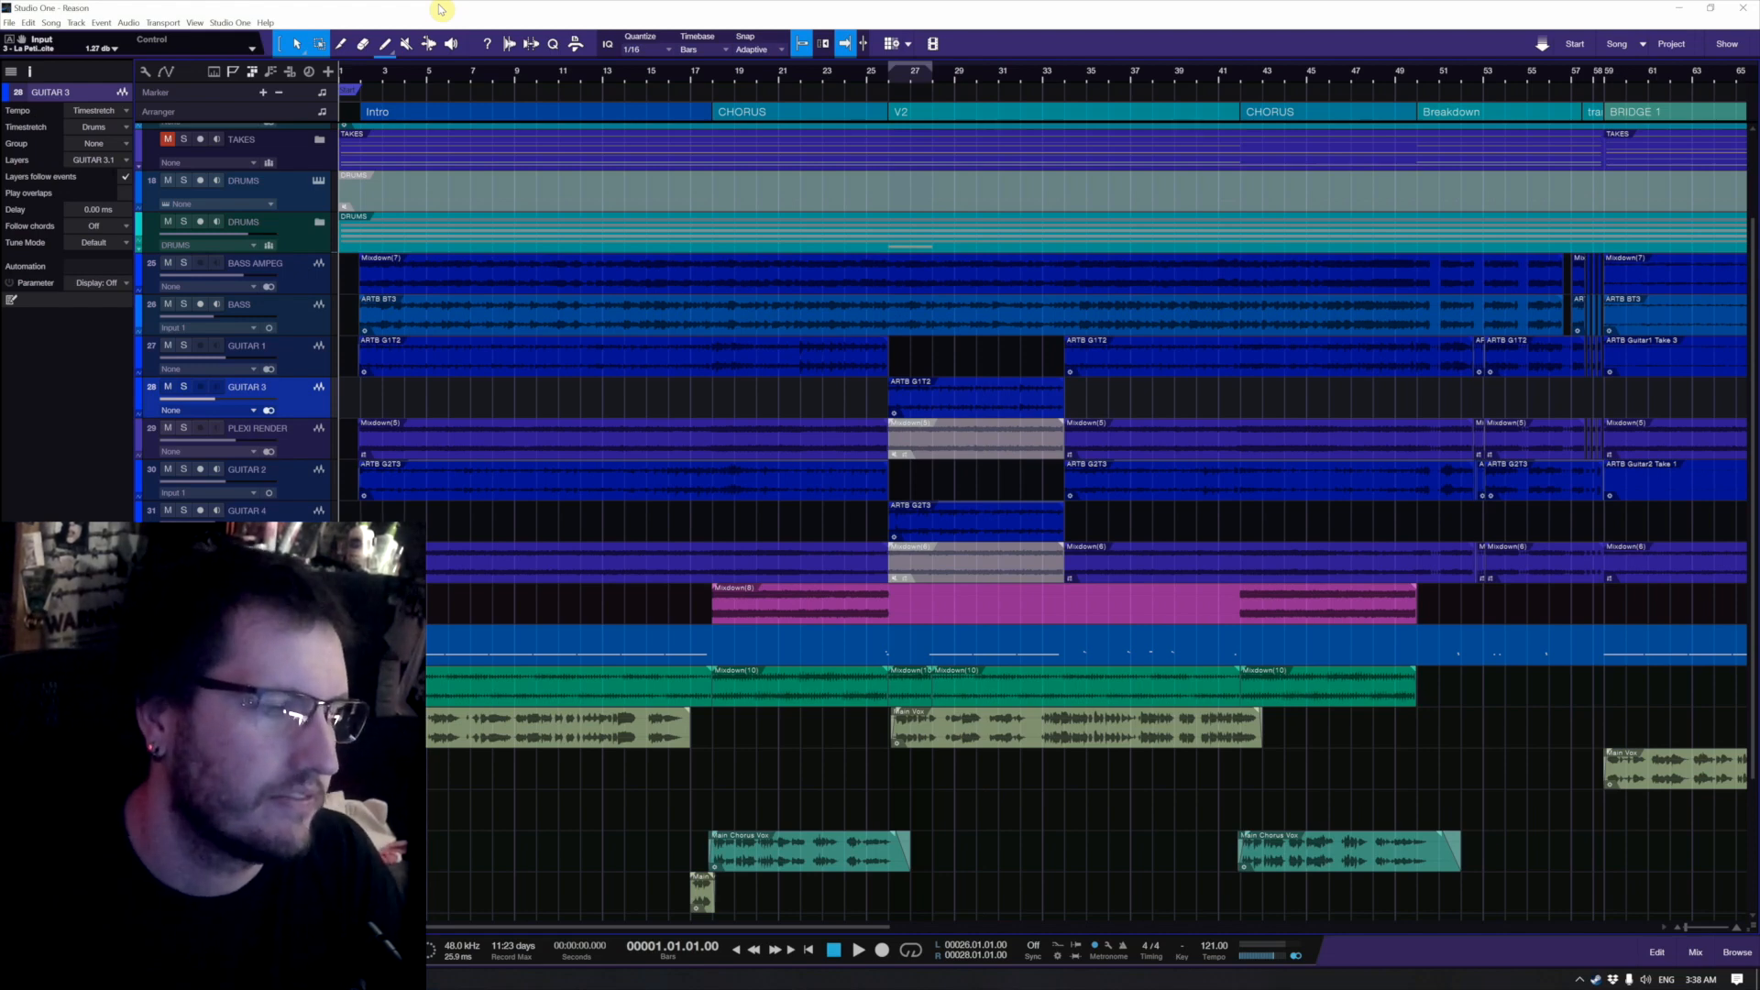
pyautogui.press('space')
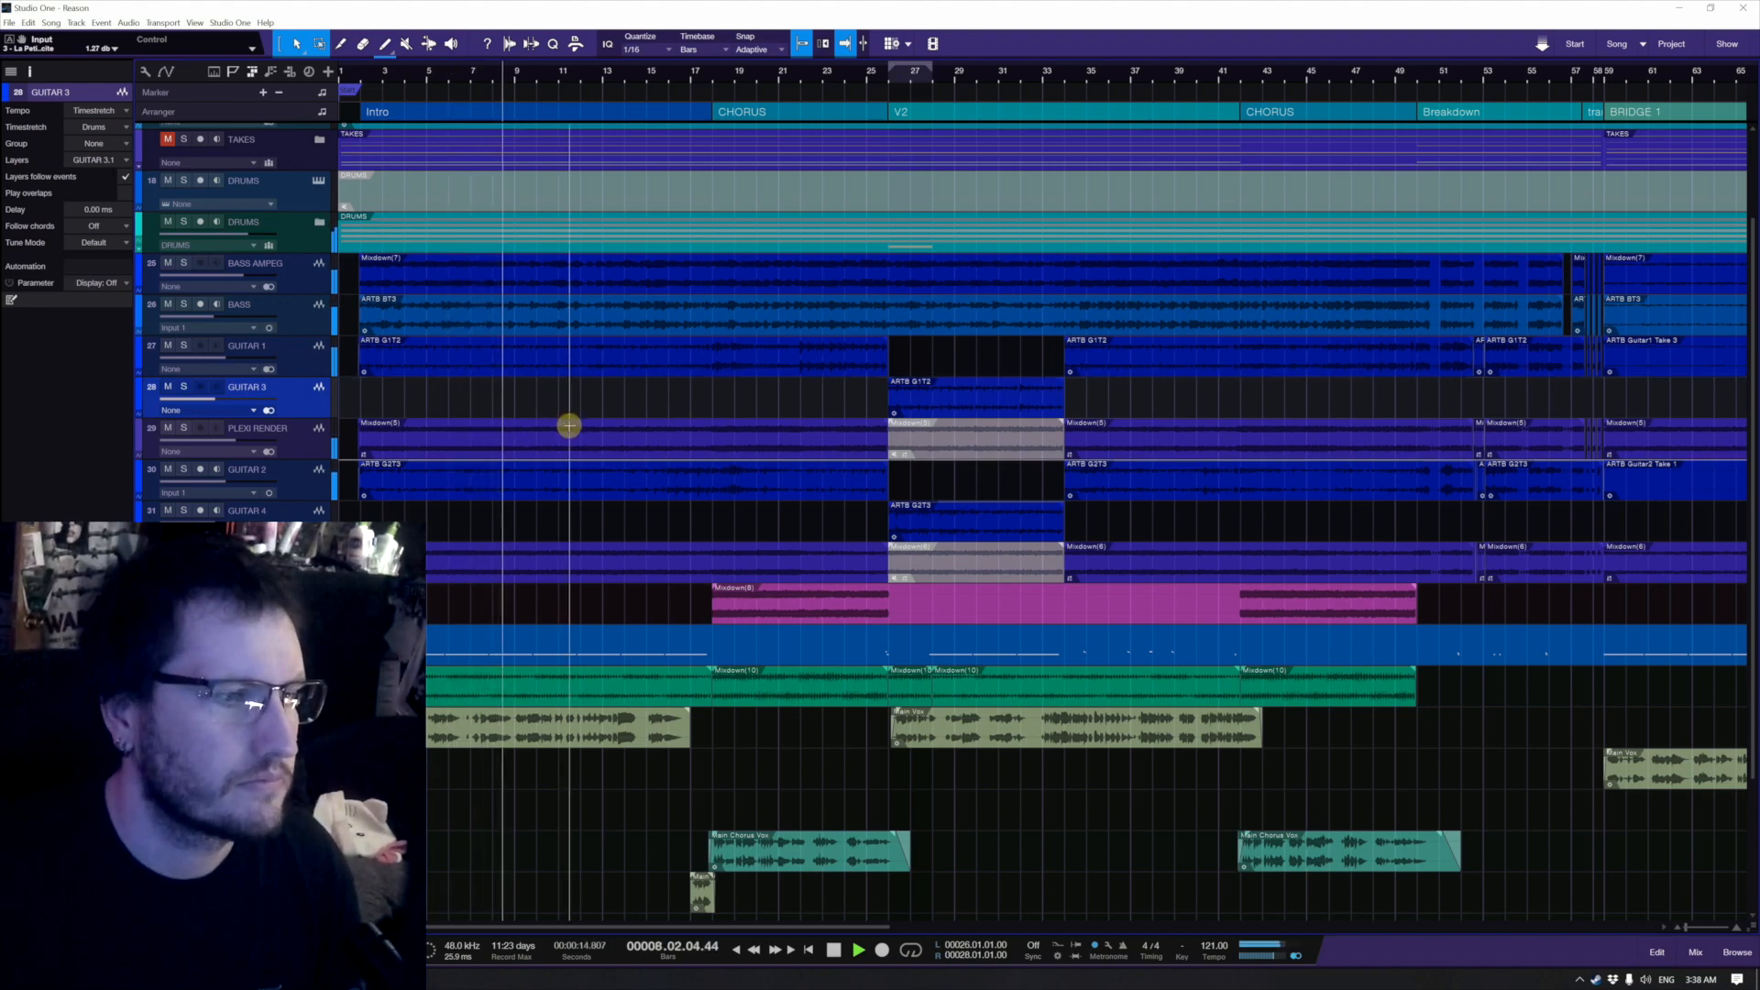
pyautogui.press('space')
# Step: Open the Main Vox track's RoughRider3 insert and place the playback cursor in bar 2, near the start of the vocal
pyautogui.scroll(-3, 562, 456)
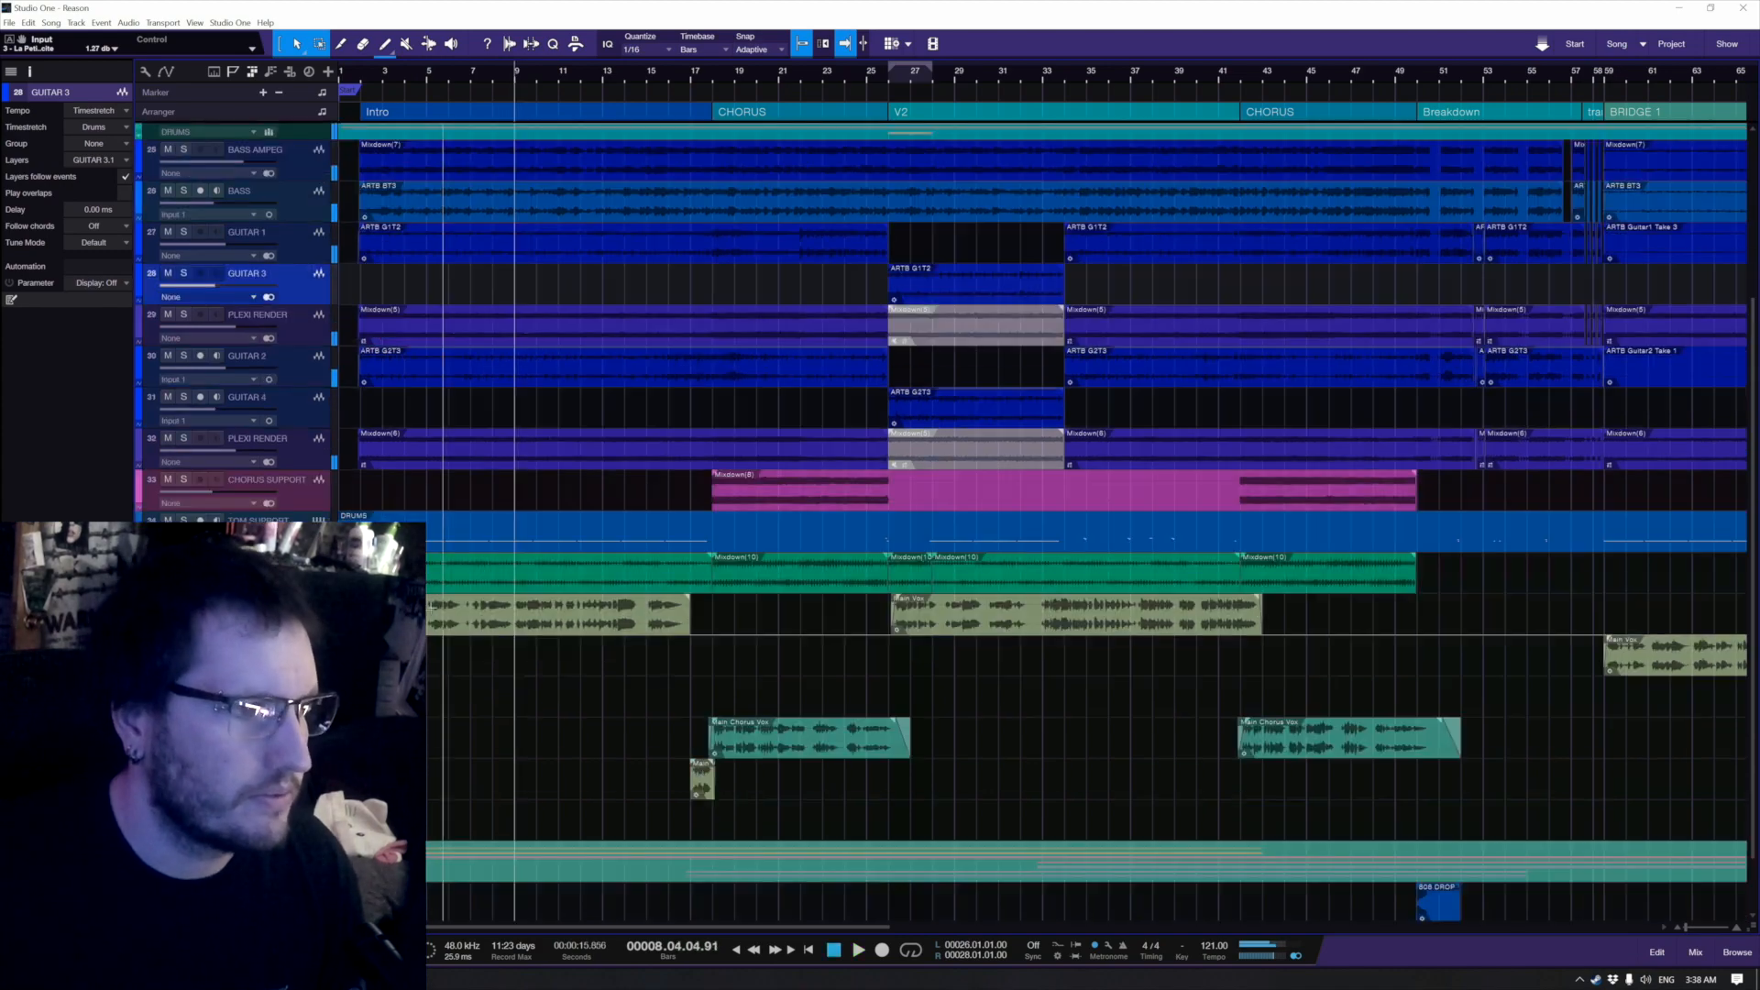
pyautogui.click(440, 640)
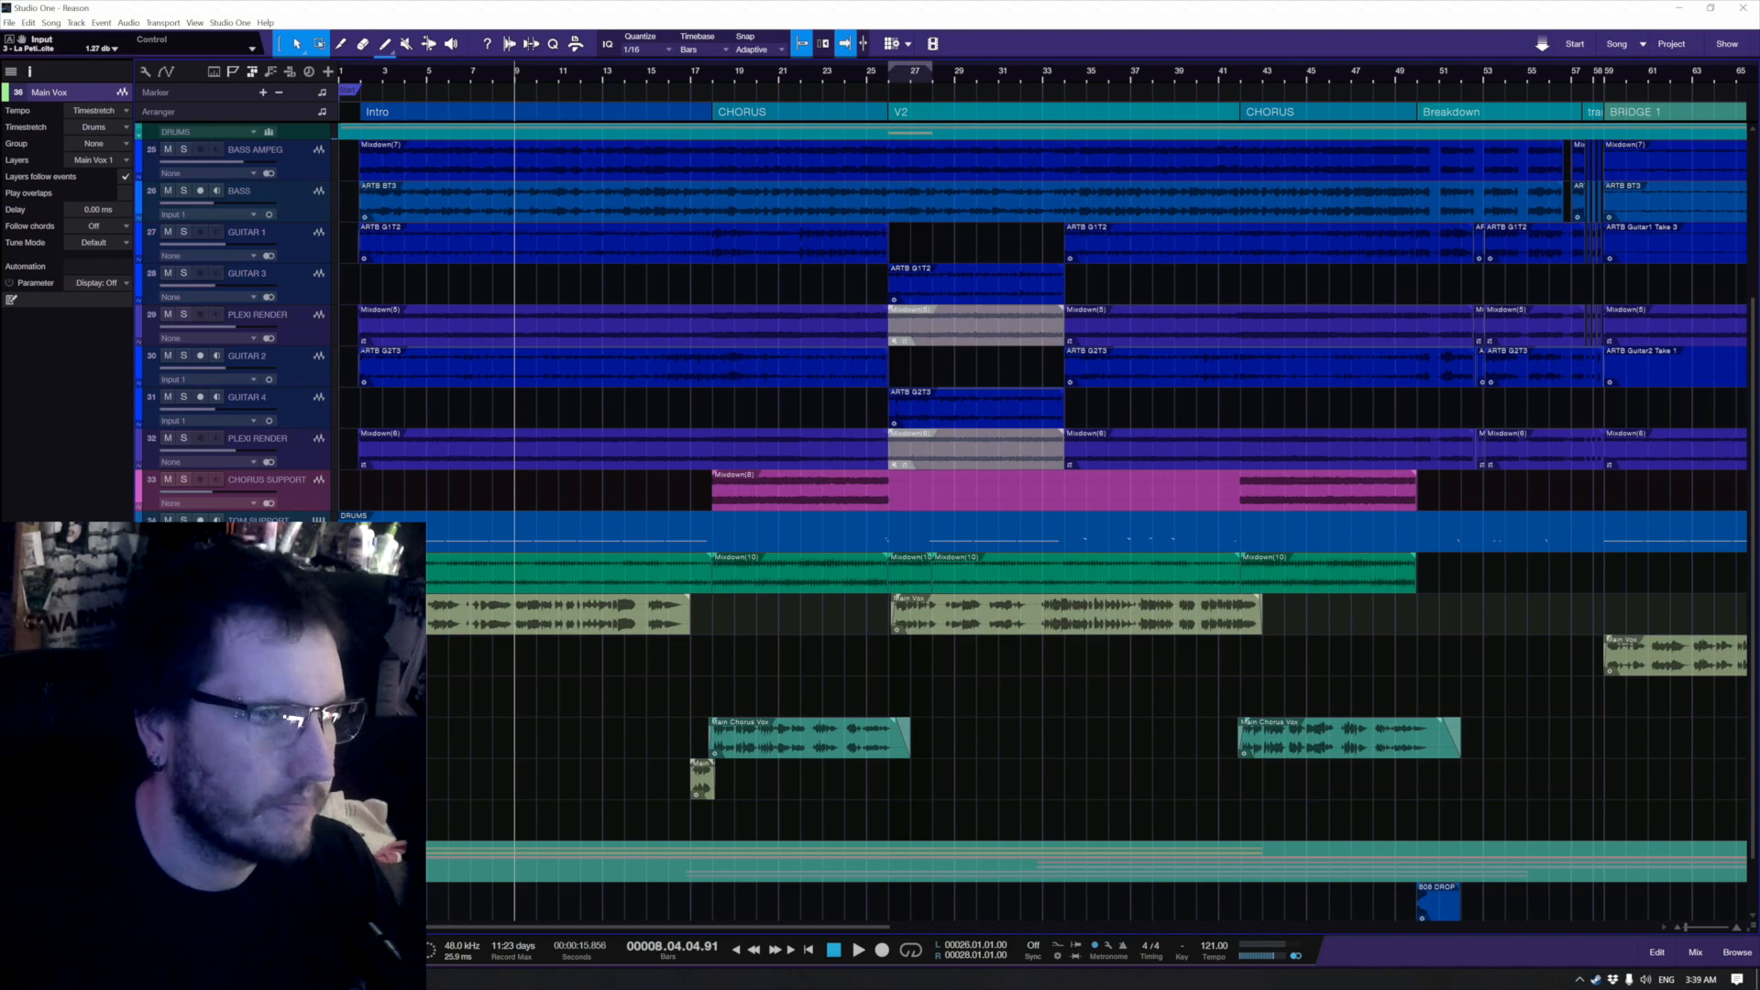
pyautogui.press('F11')
pyautogui.moveTo(1322, 368); pyautogui.dragTo(891, 266)
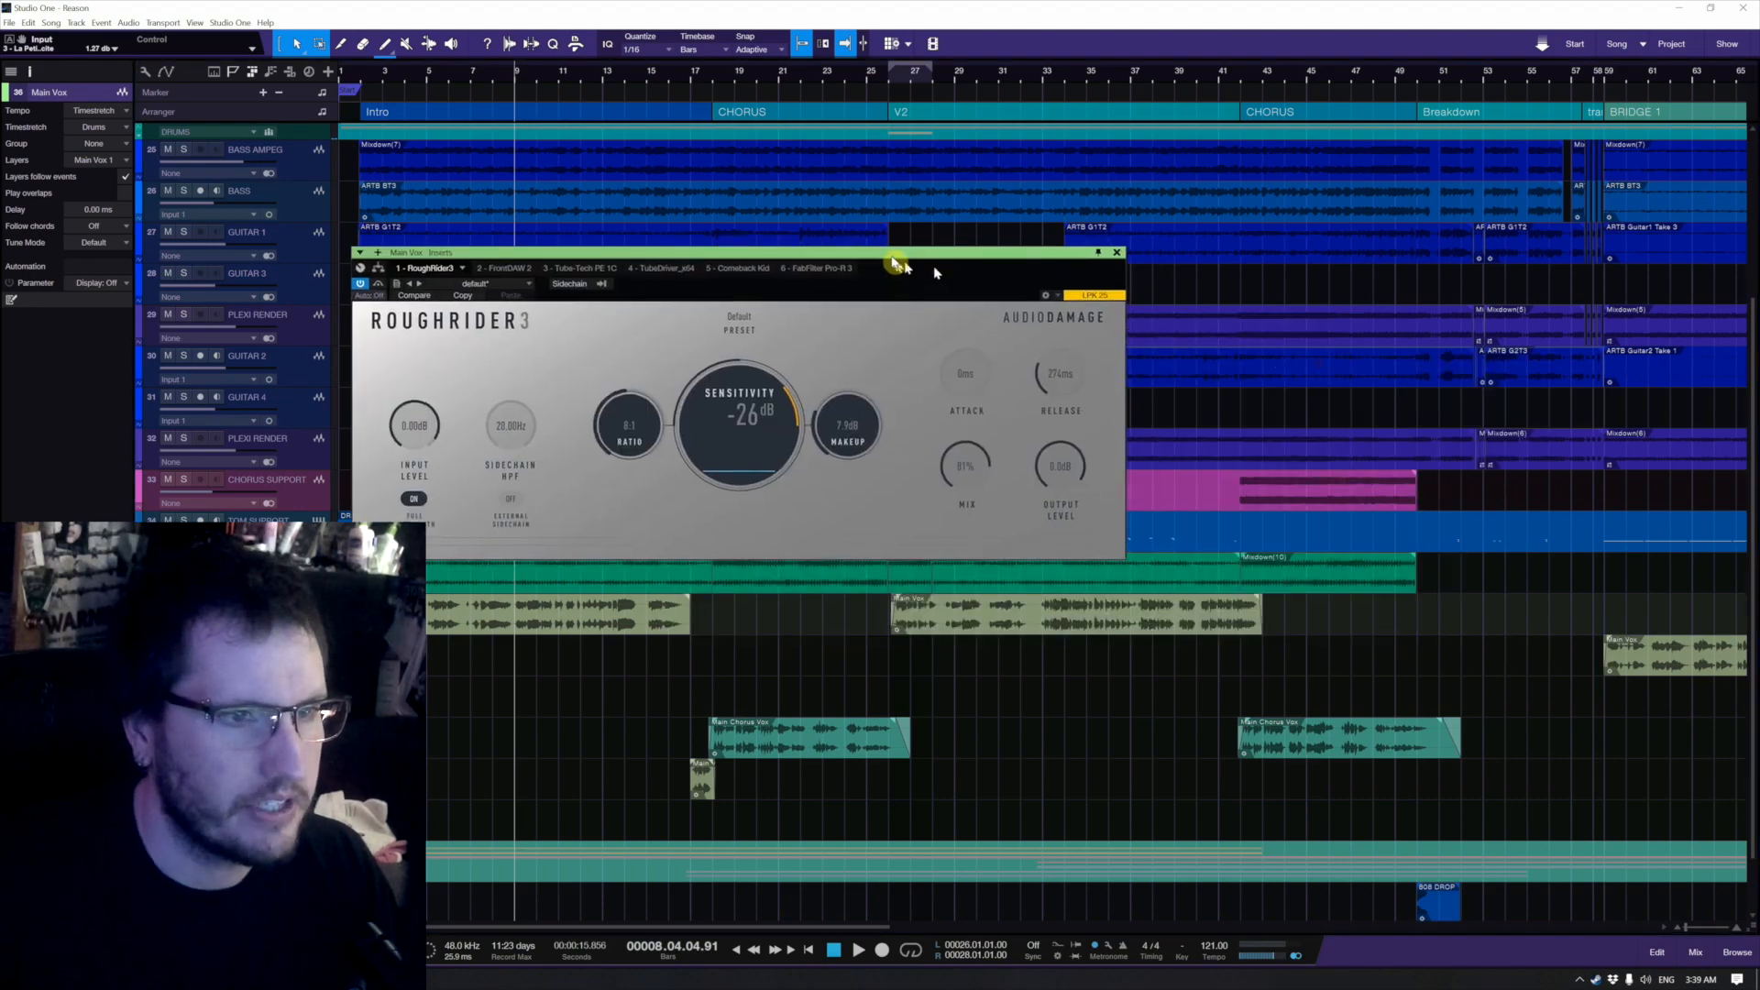
pyautogui.hotkey('shift', 'e')
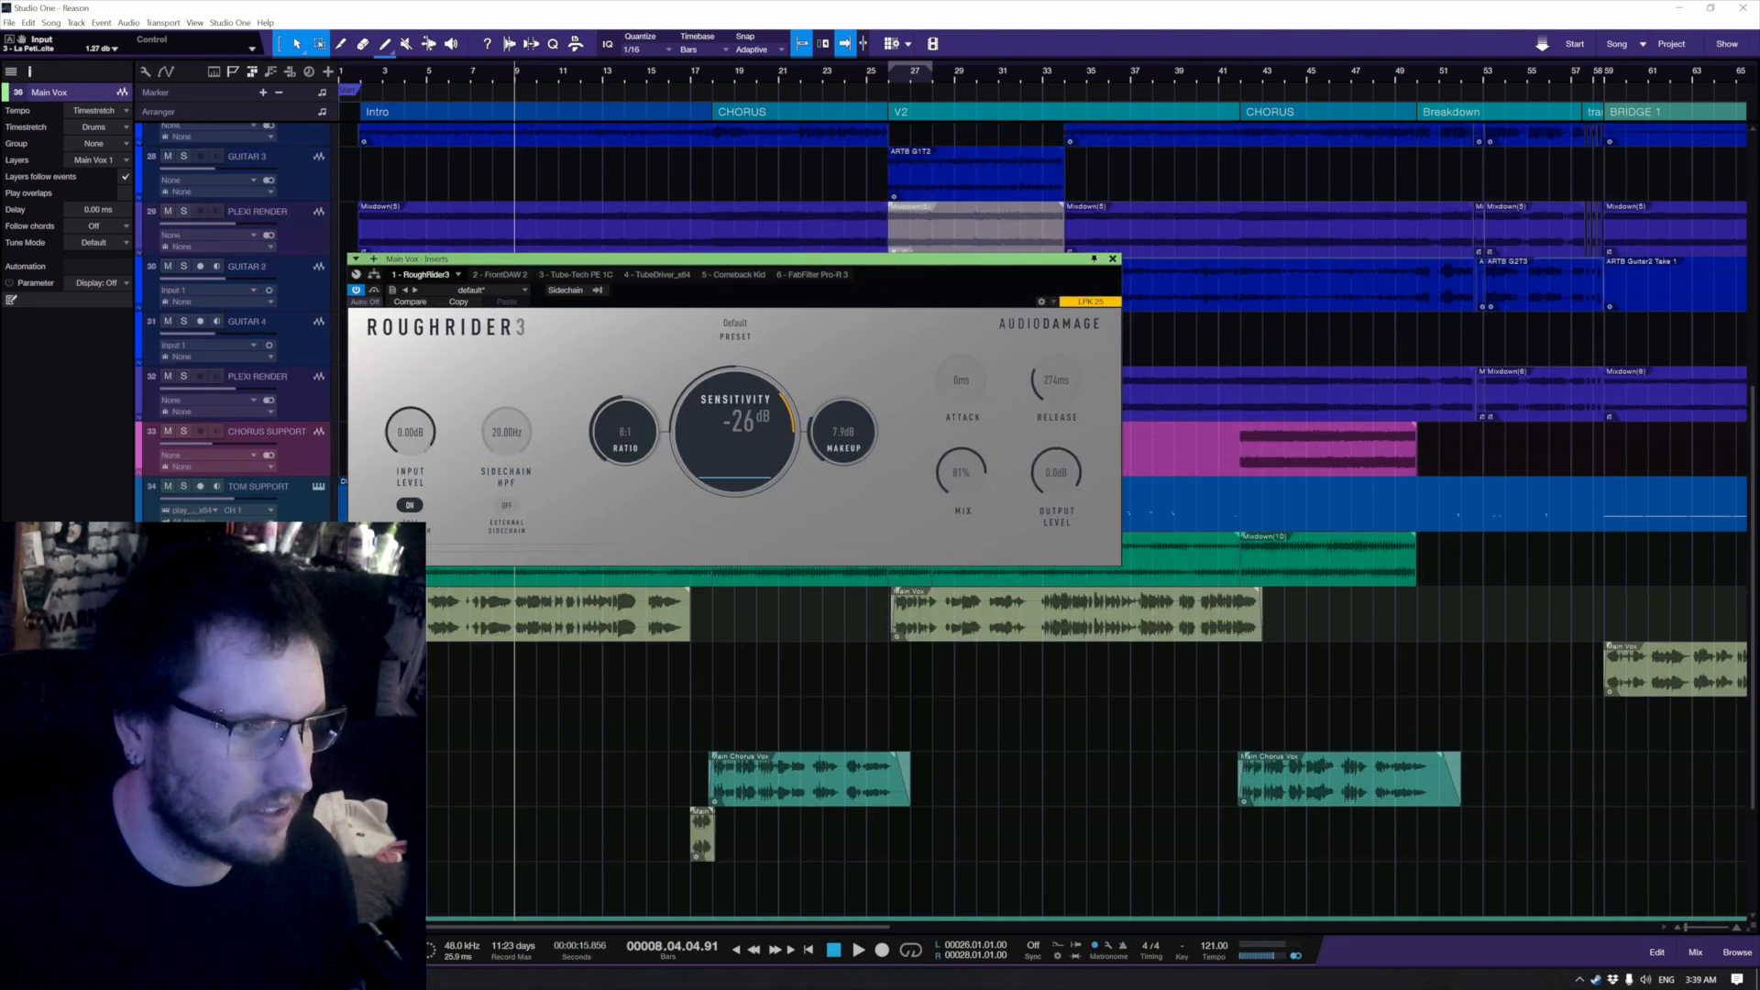
pyautogui.scroll(2, 381, 71)
pyautogui.hscroll(-1, 381, 72)
pyautogui.click(382, 71)
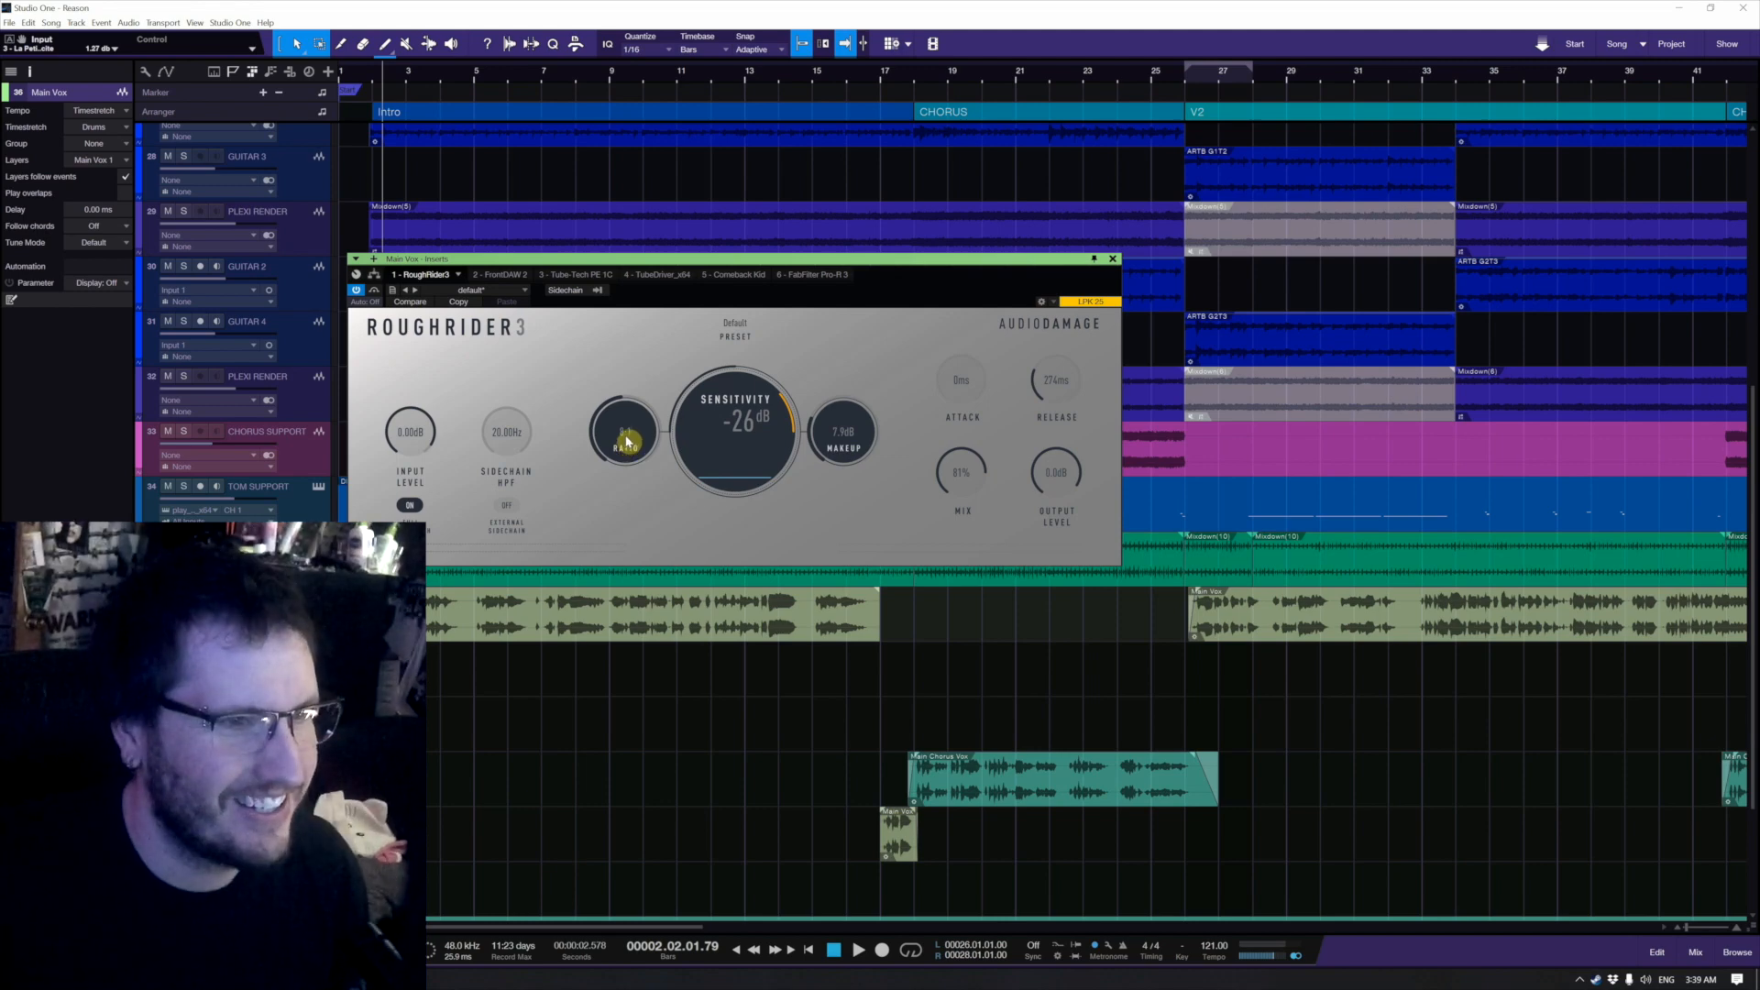
# Step: Raise the RoughRider3 ratio sharply and bring it back to 8:1
pyautogui.moveTo(640, 446); pyautogui.dragTo(641, 431)
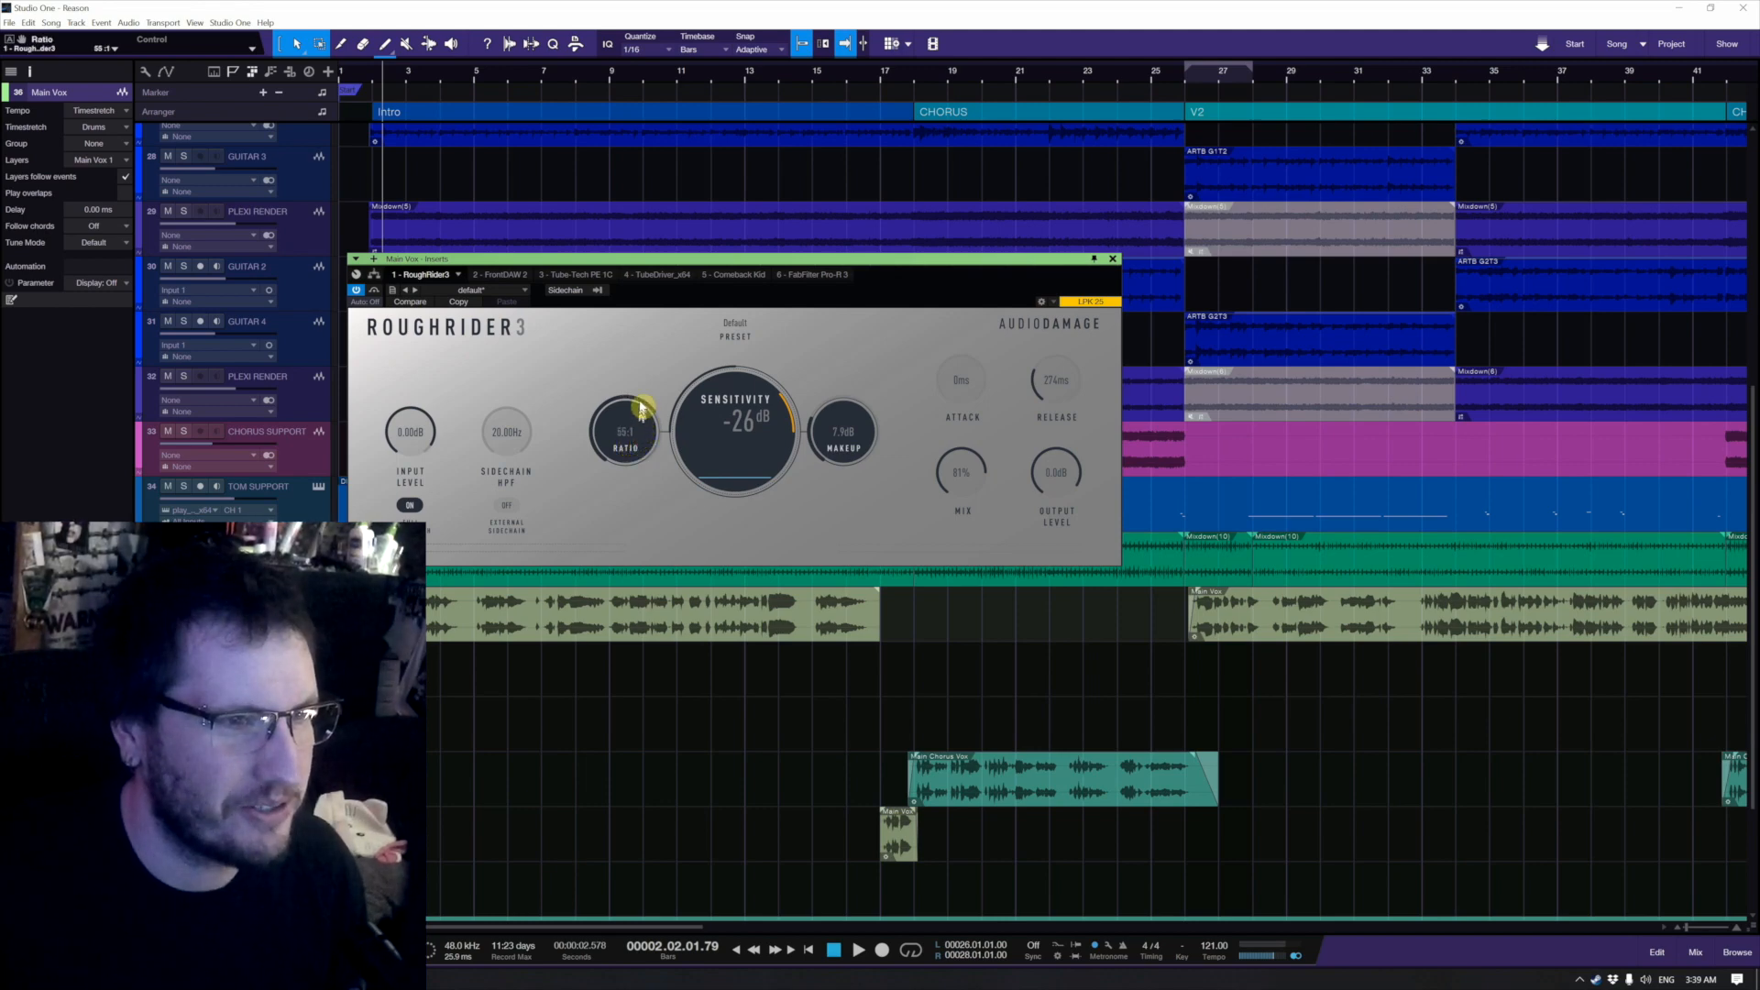
pyautogui.moveTo(643, 353); pyautogui.dragTo(644, 413)
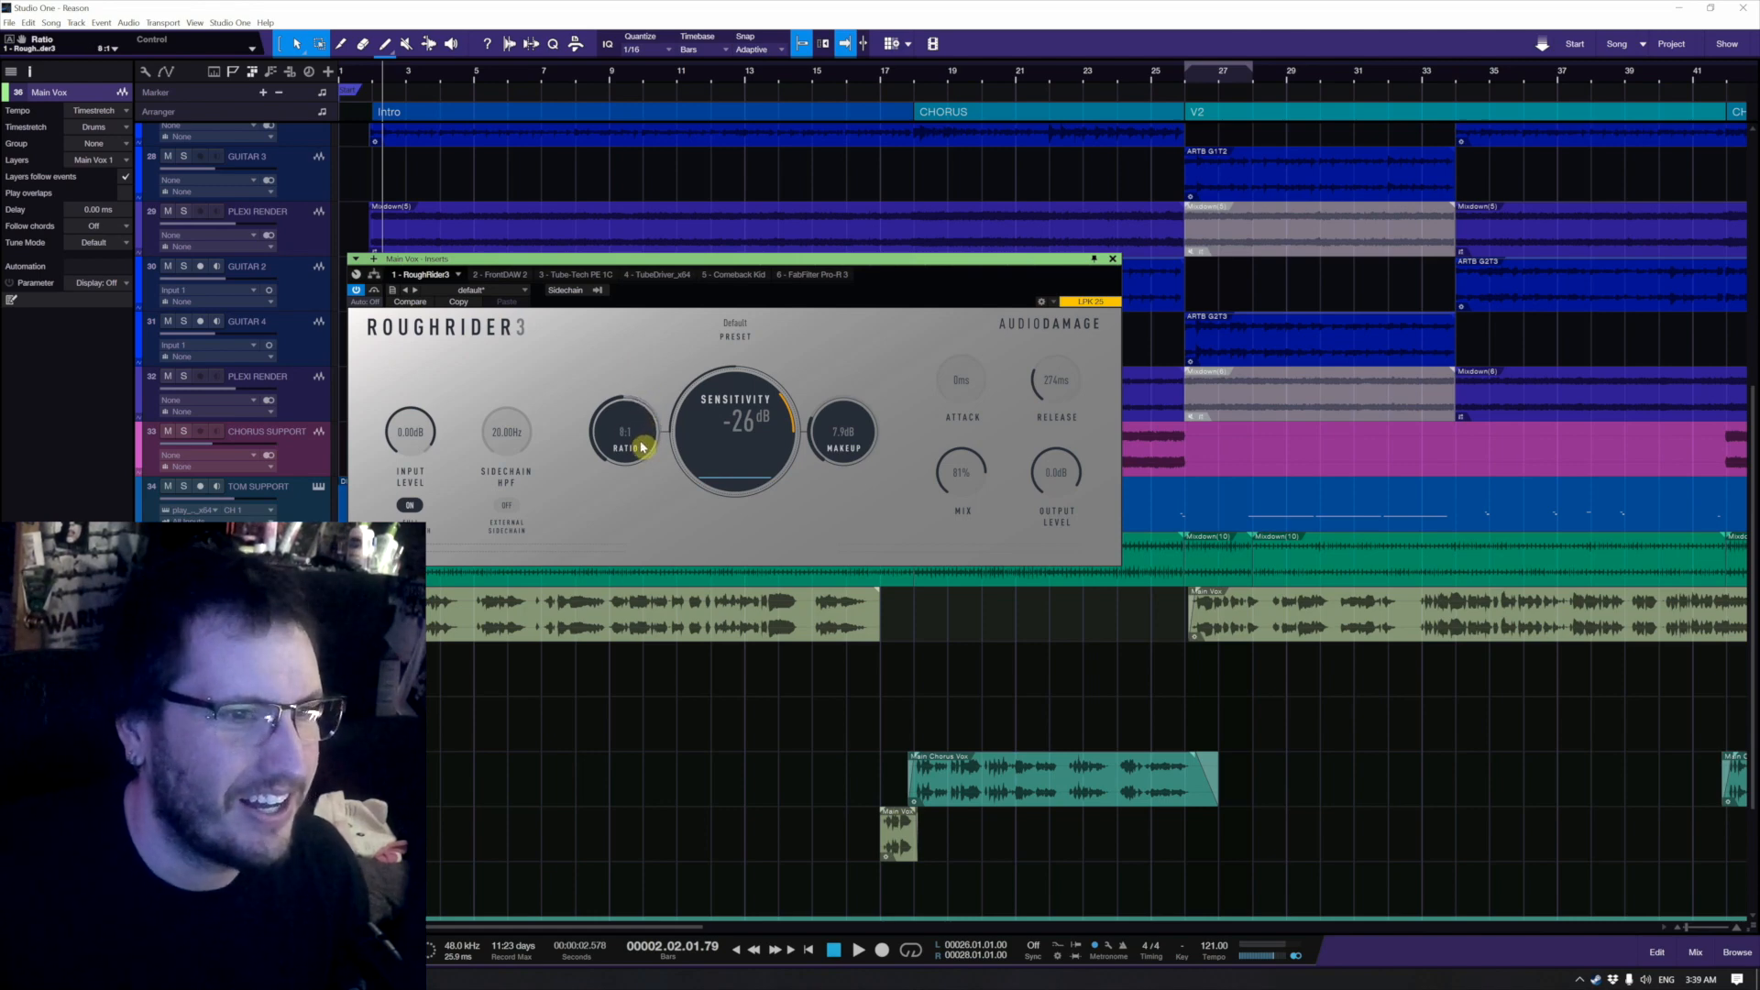
# Step: Play the soloed Main Vox track and set RoughRider3 to -27 dB sensitivity, 19.4 dB makeup and 78% mix
pyautogui.press('s')
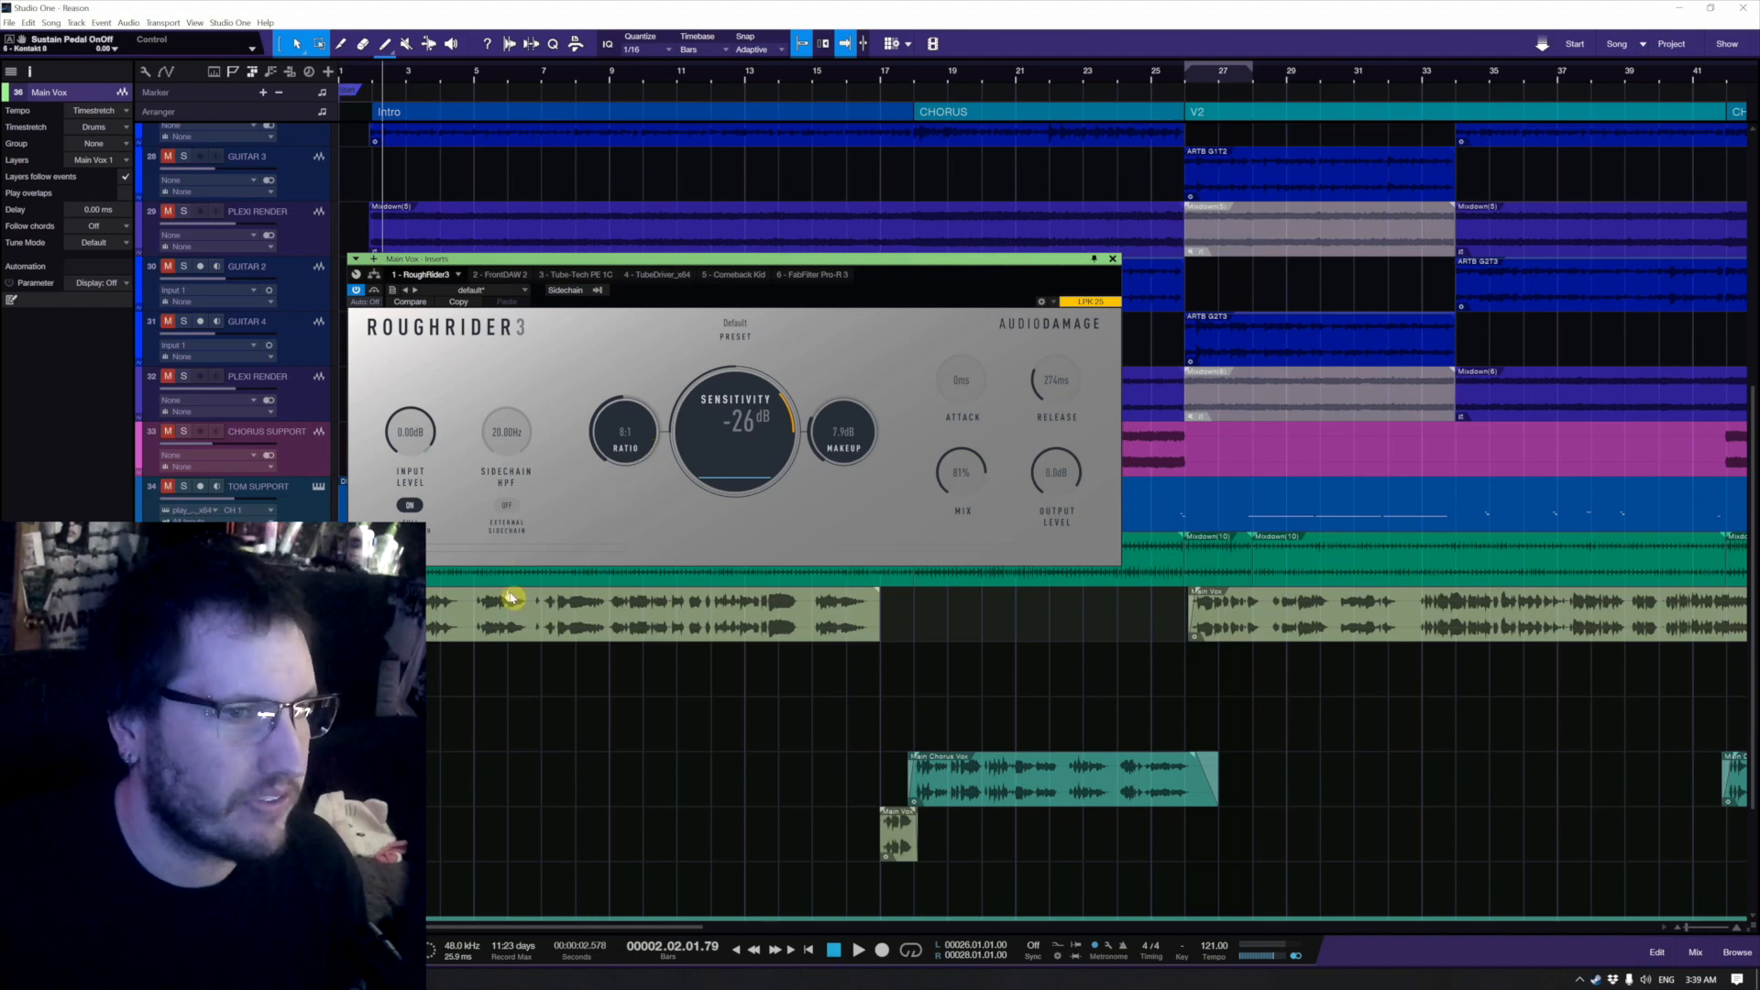
pyautogui.press('space')
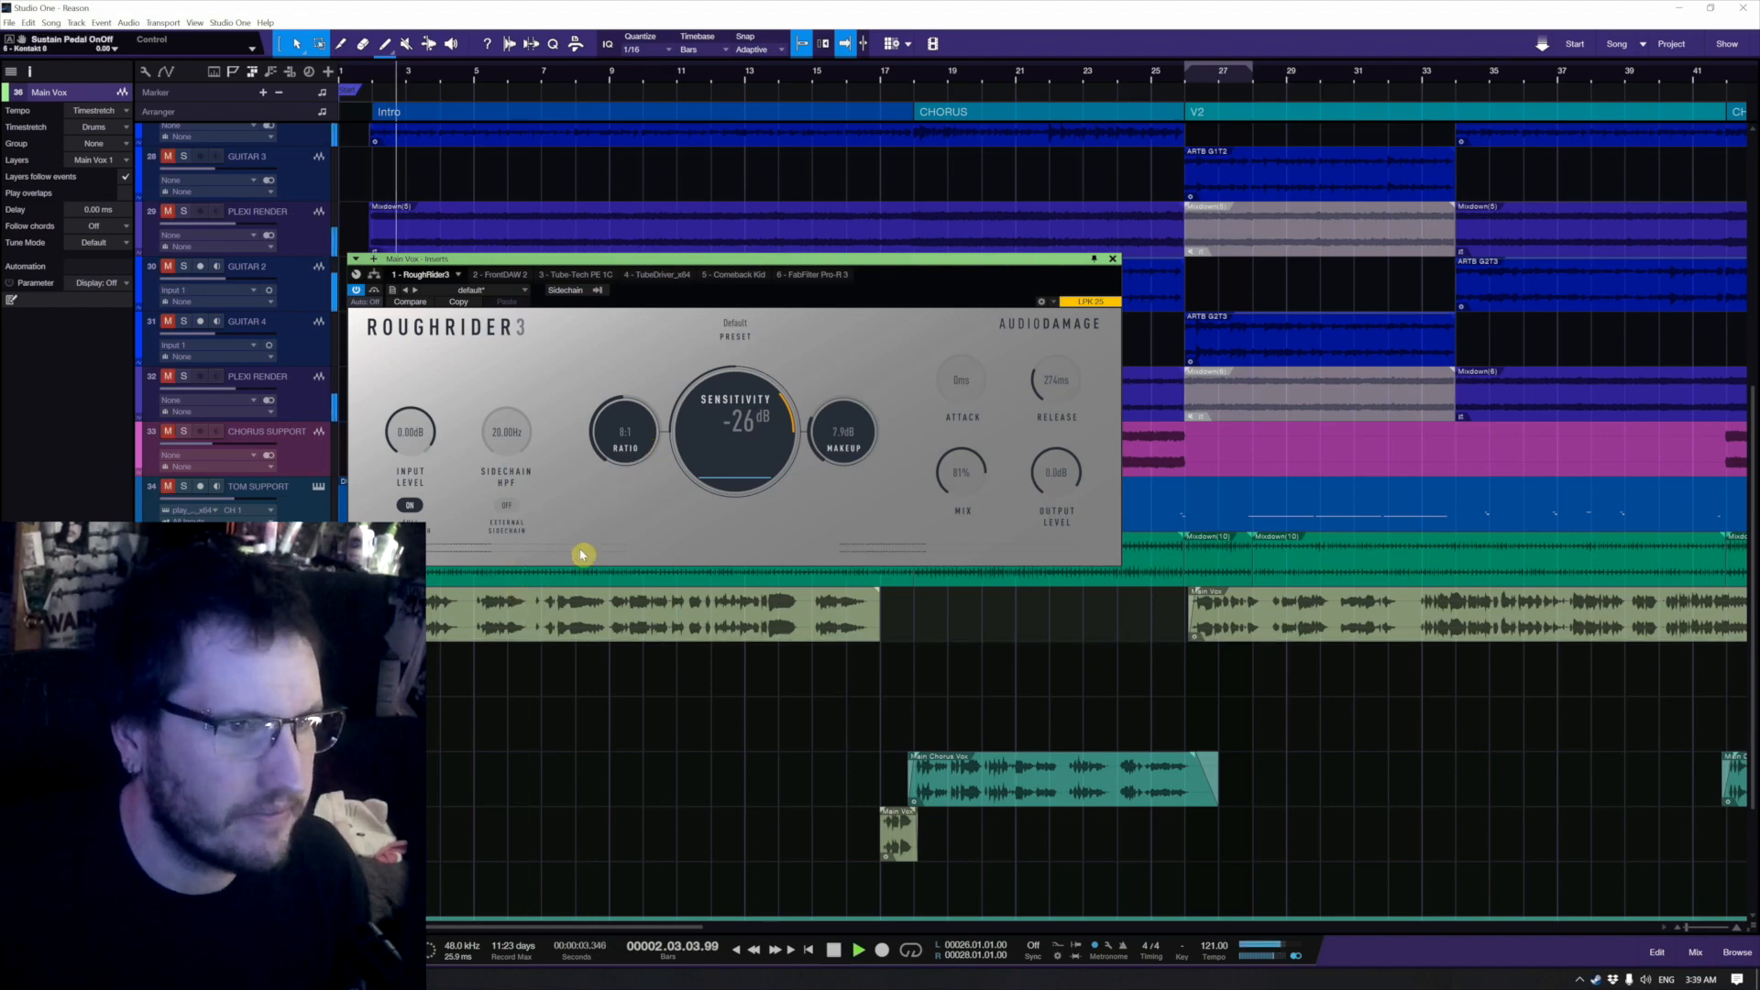
pyautogui.moveTo(770, 443); pyautogui.dragTo(736, 463)
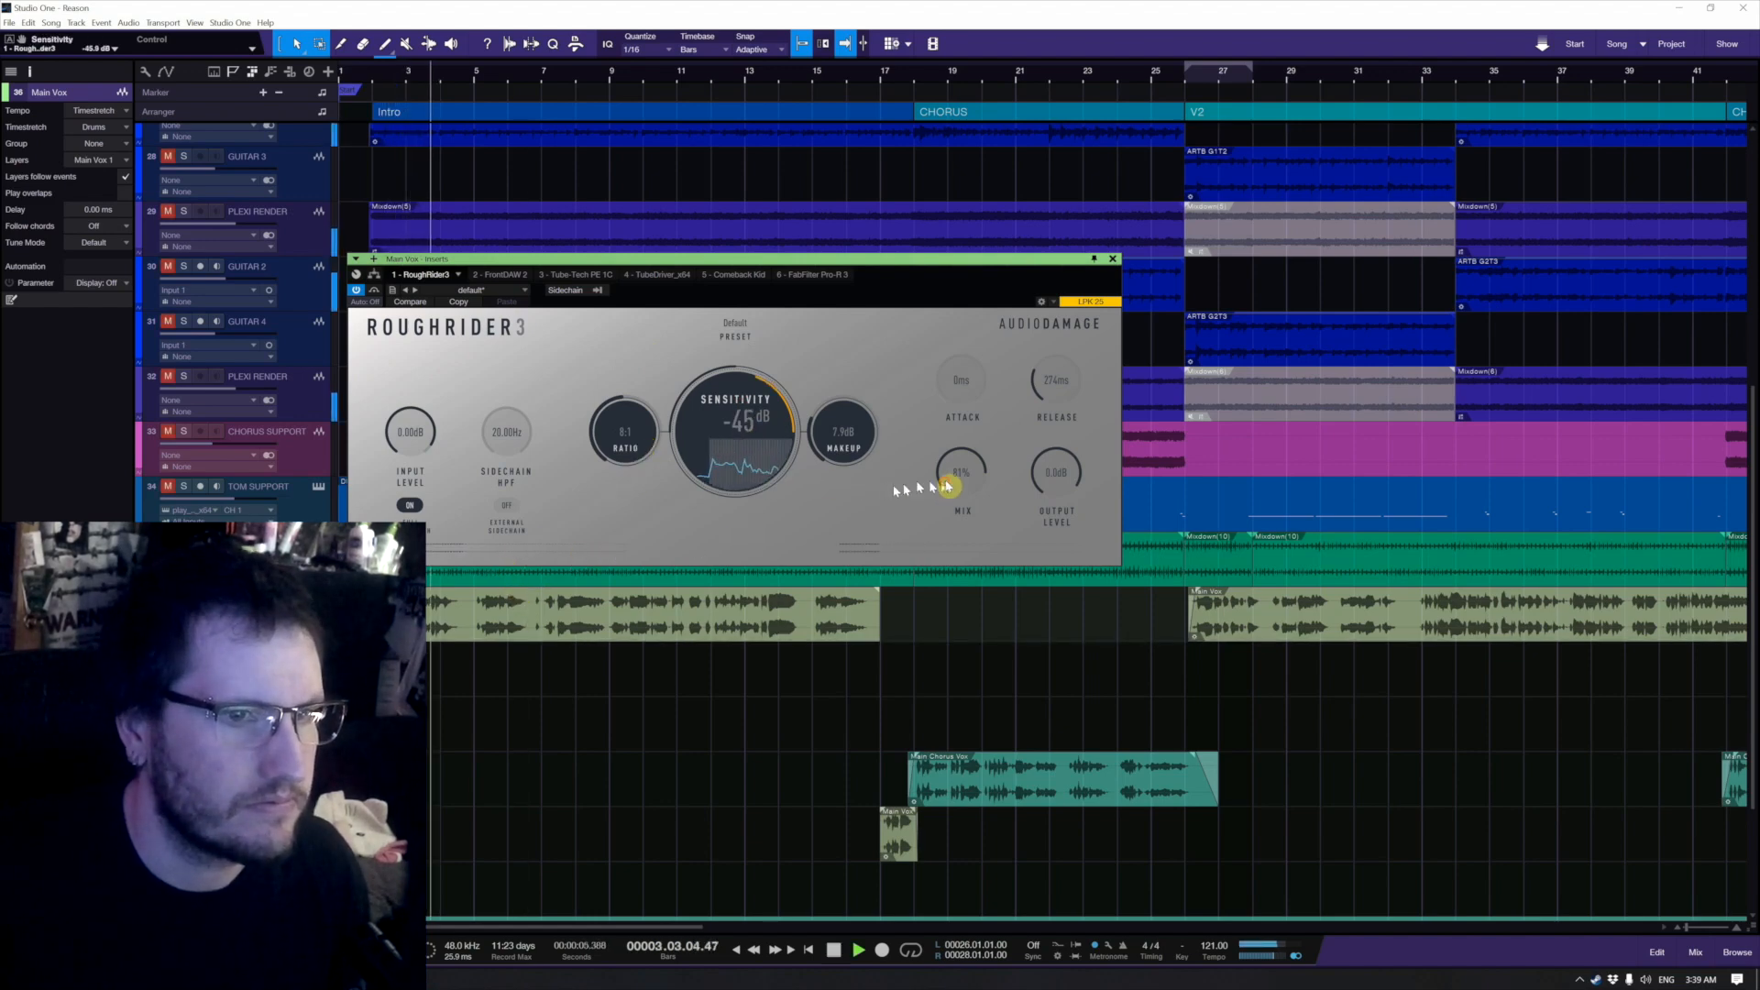
pyautogui.moveTo(841, 431); pyautogui.dragTo(940, 506)
pyautogui.moveTo(959, 371); pyautogui.dragTo(960, 373)
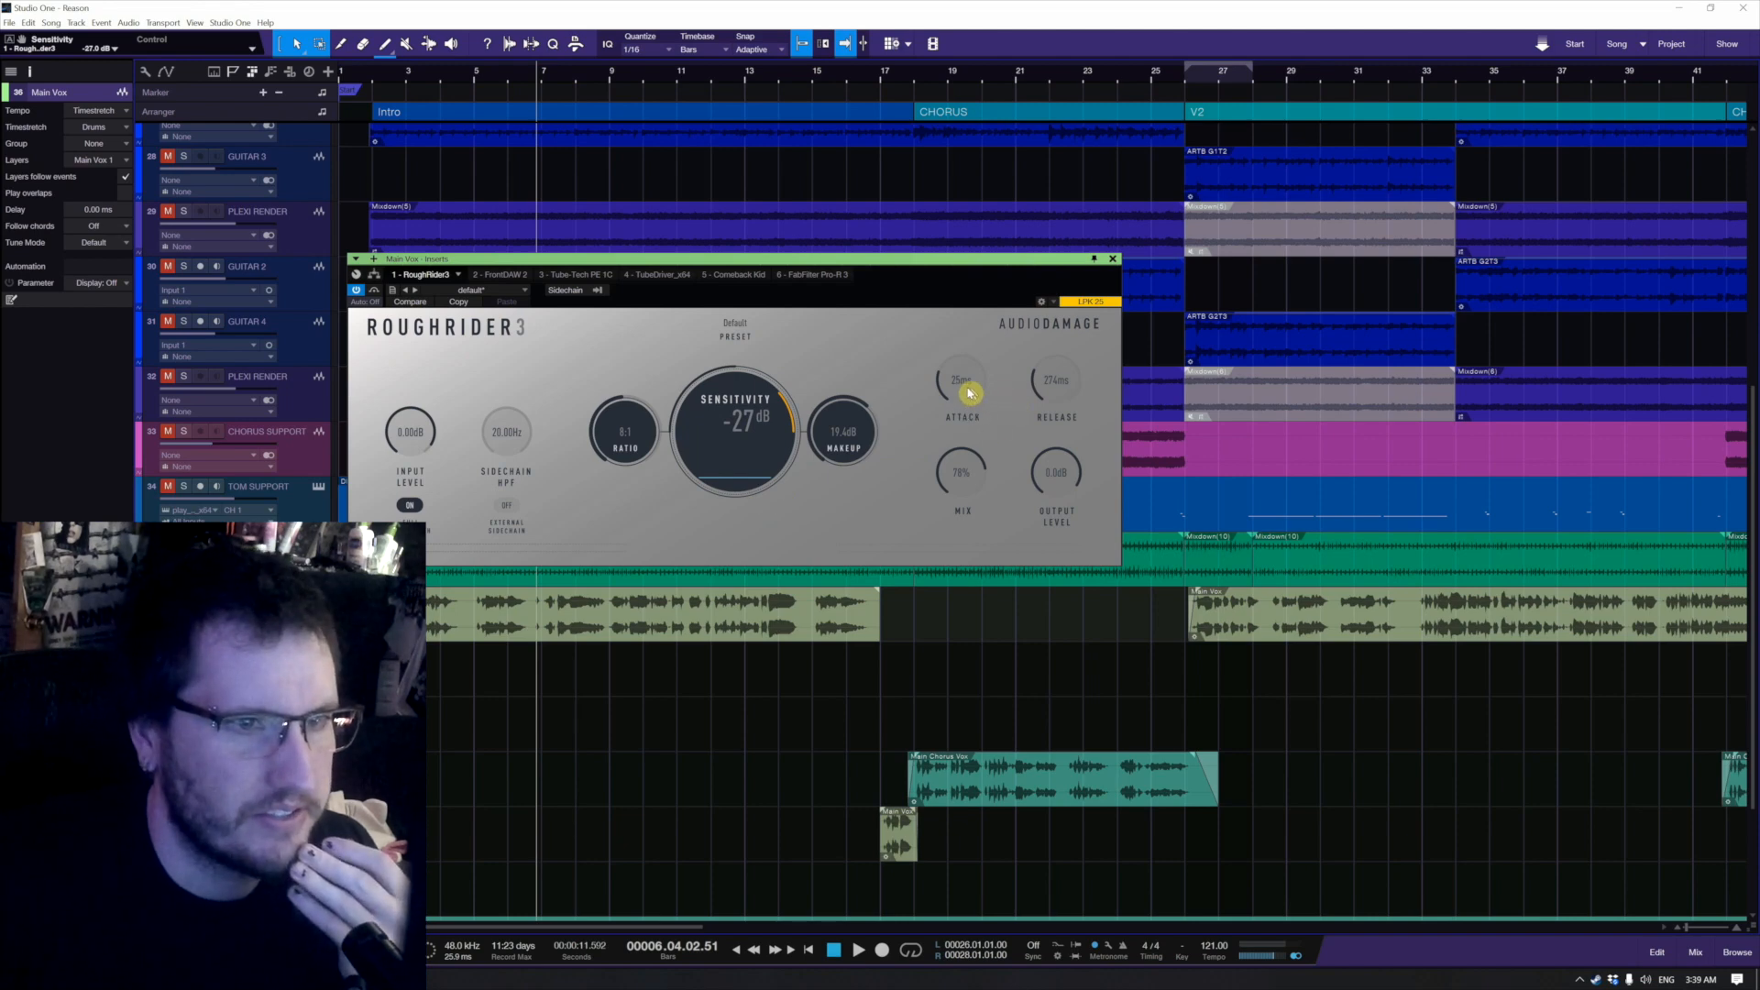
# Step: Set the RoughRider3 attack to 37 ms, release to 342 ms and mix to 80%
pyautogui.moveTo(969, 392); pyautogui.dragTo(969, 373)
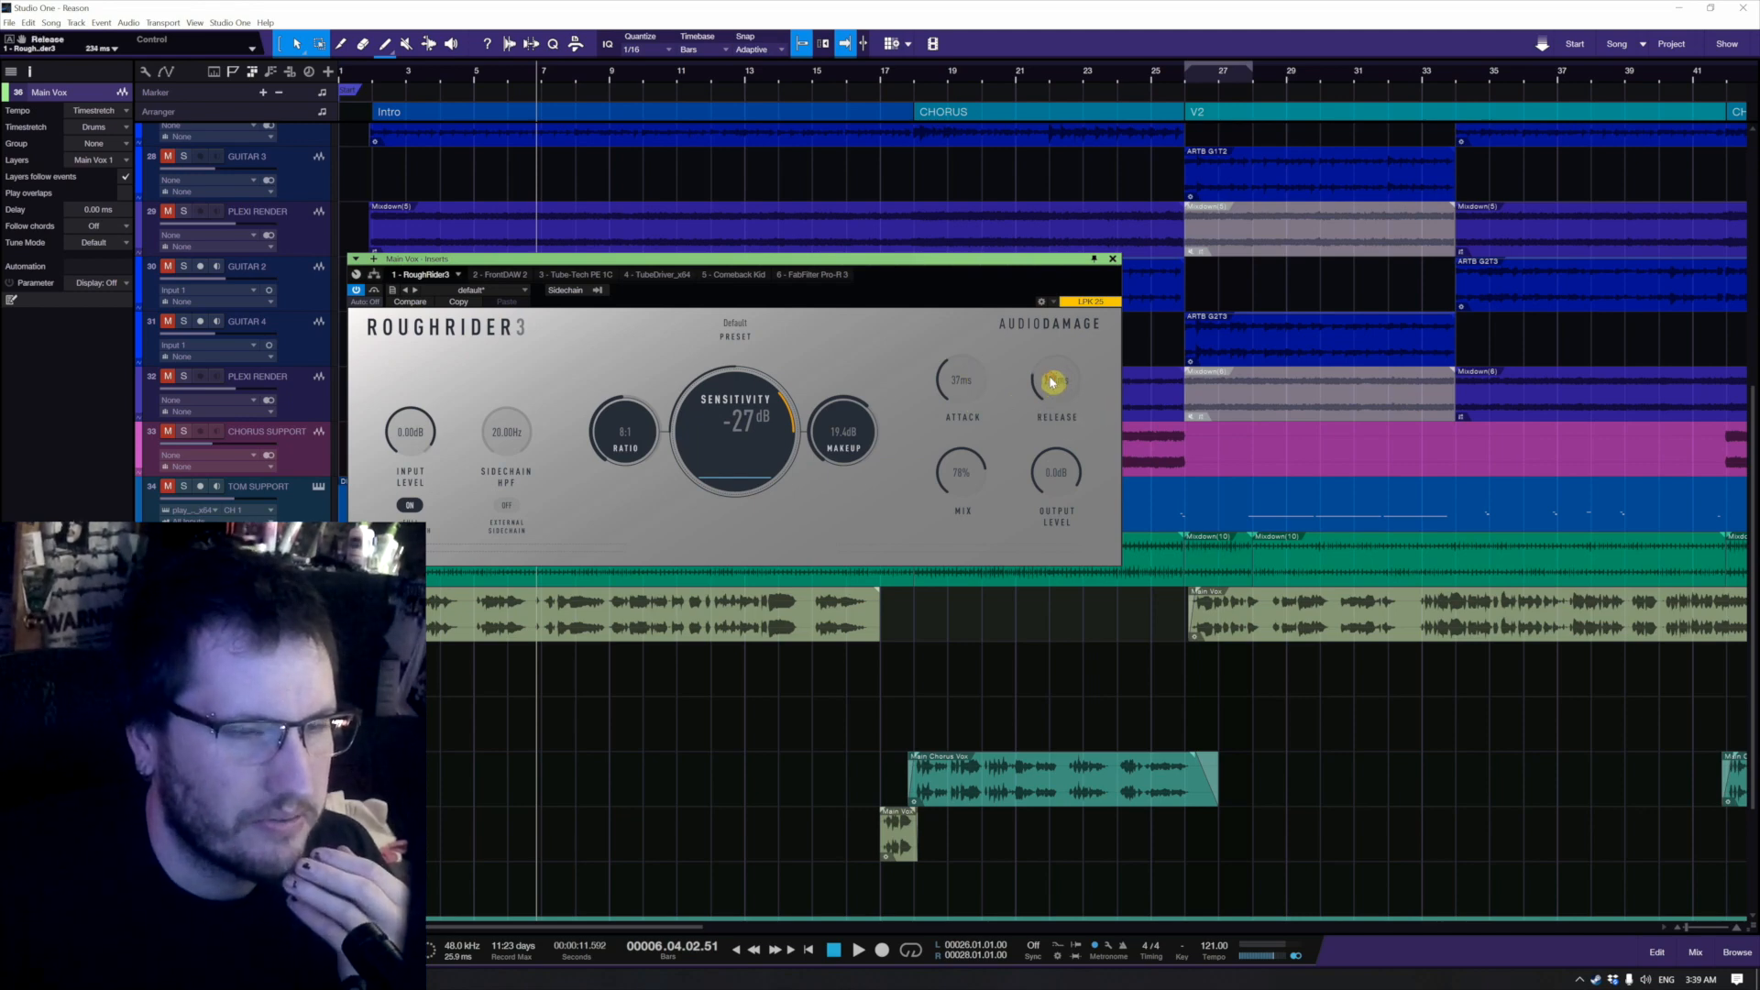
pyautogui.moveTo(993, 275); pyautogui.dragTo(1011, 262)
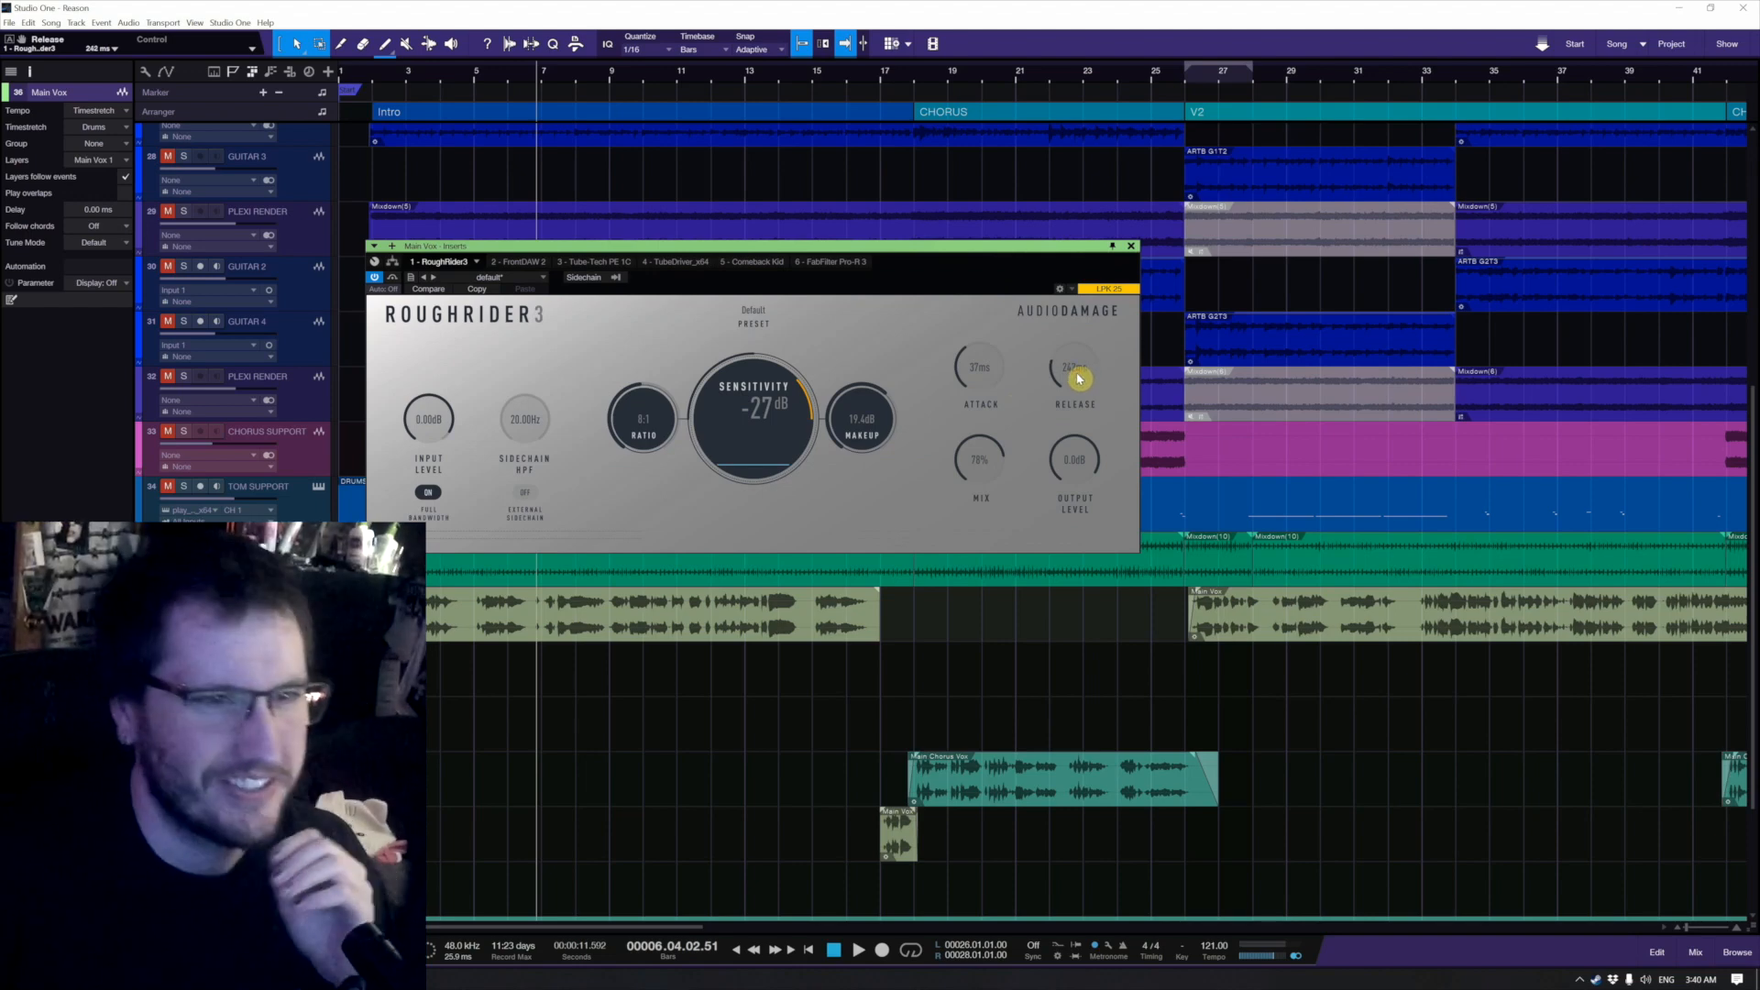
pyautogui.click(987, 476)
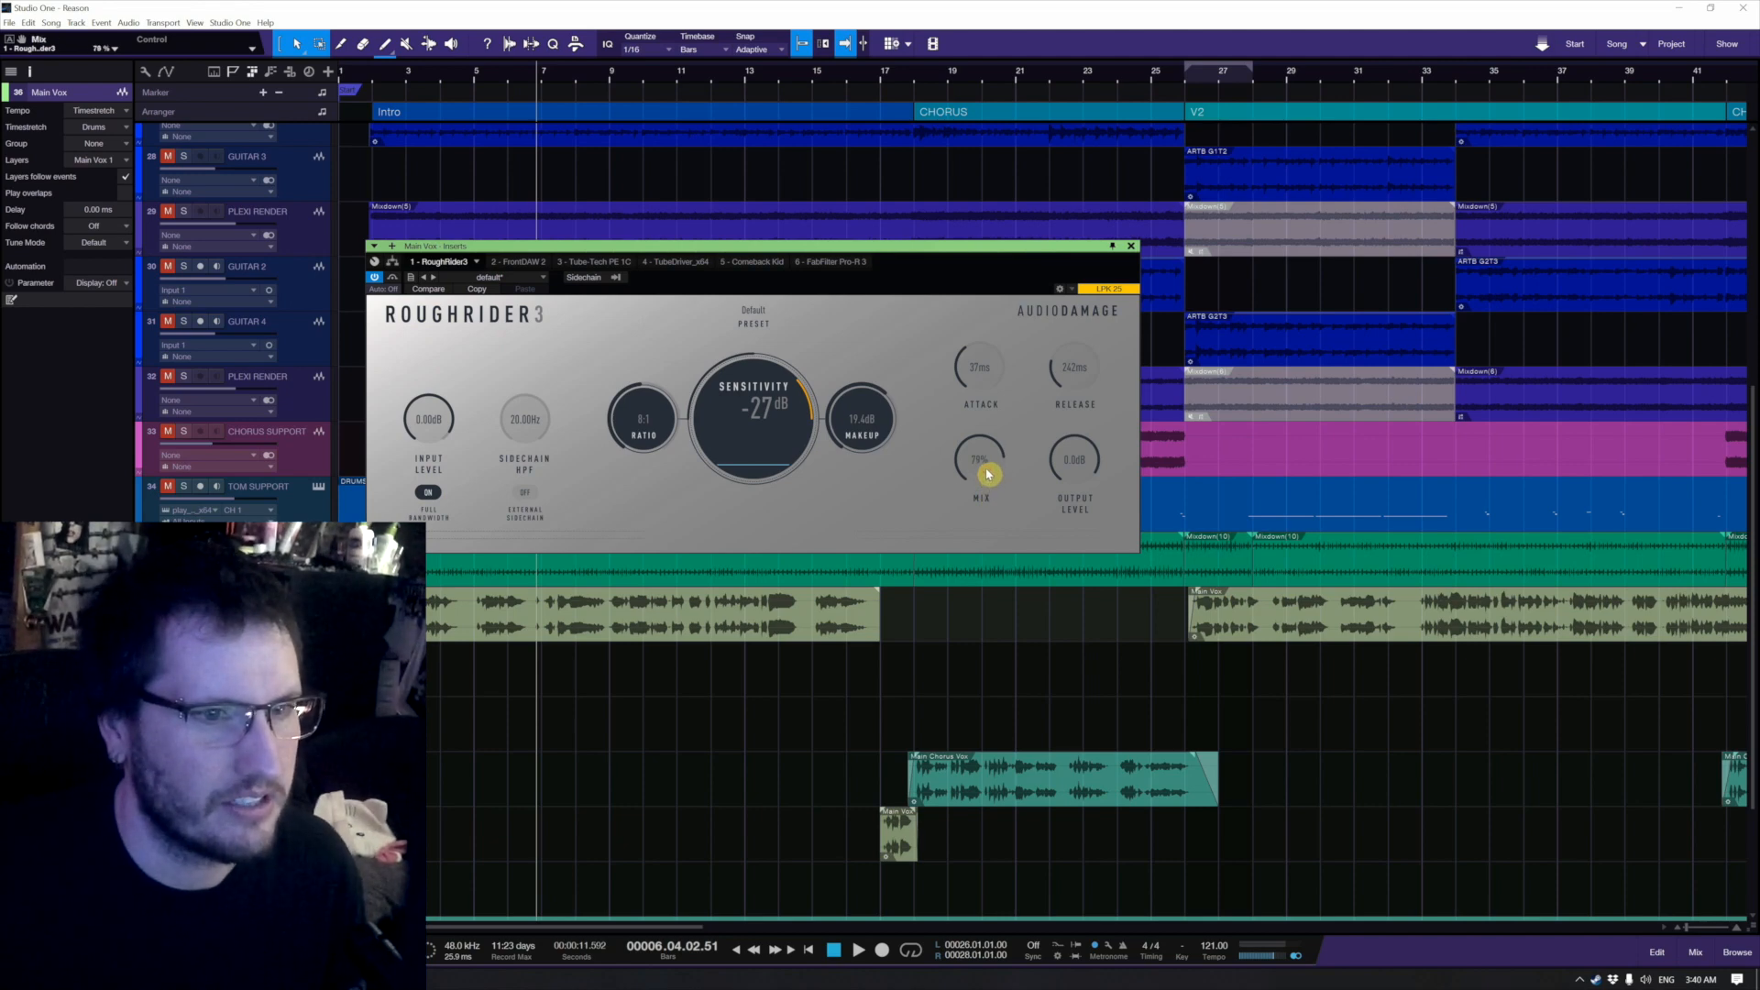
pyautogui.moveTo(988, 474); pyautogui.dragTo(987, 473)
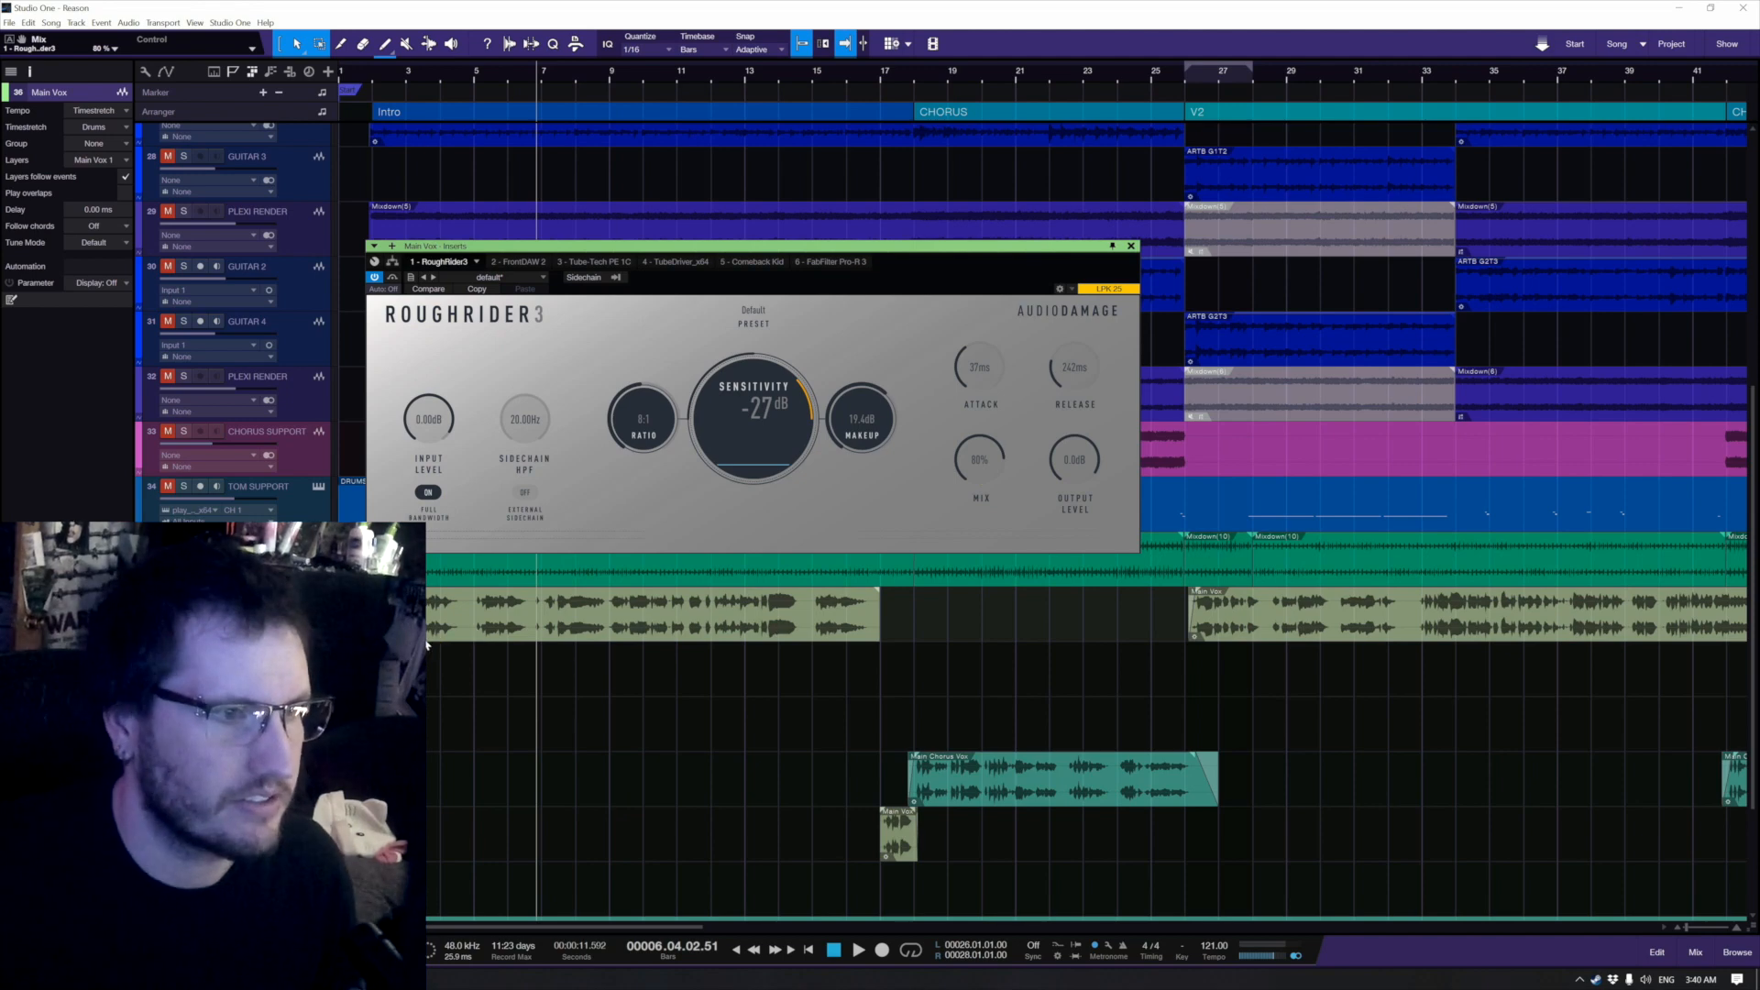
# Step: Play the vocal from its first clip and set the RoughRider3 attack to 26 ms and makeup to 9.9 dB
pyautogui.scroll(1, 412, 625)
pyautogui.scroll(3, 412, 625)
pyautogui.hscroll(-3, 476, 633)
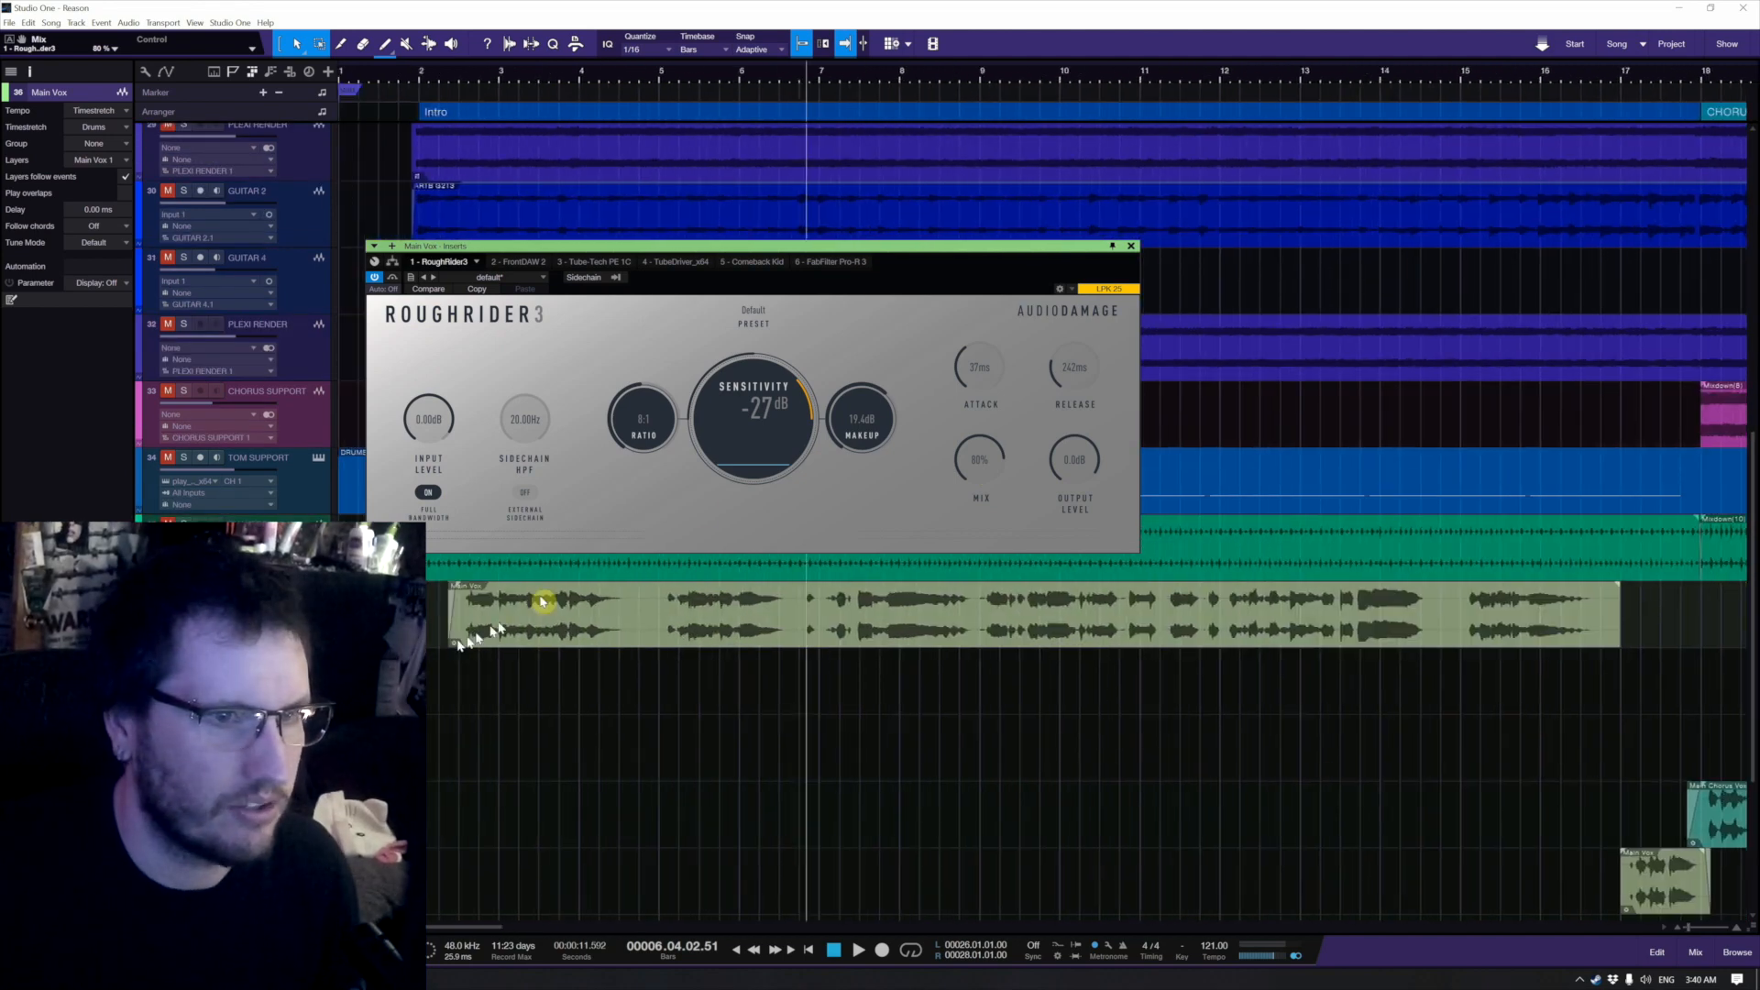
pyautogui.moveTo(859, 471); pyautogui.dragTo(859, 468)
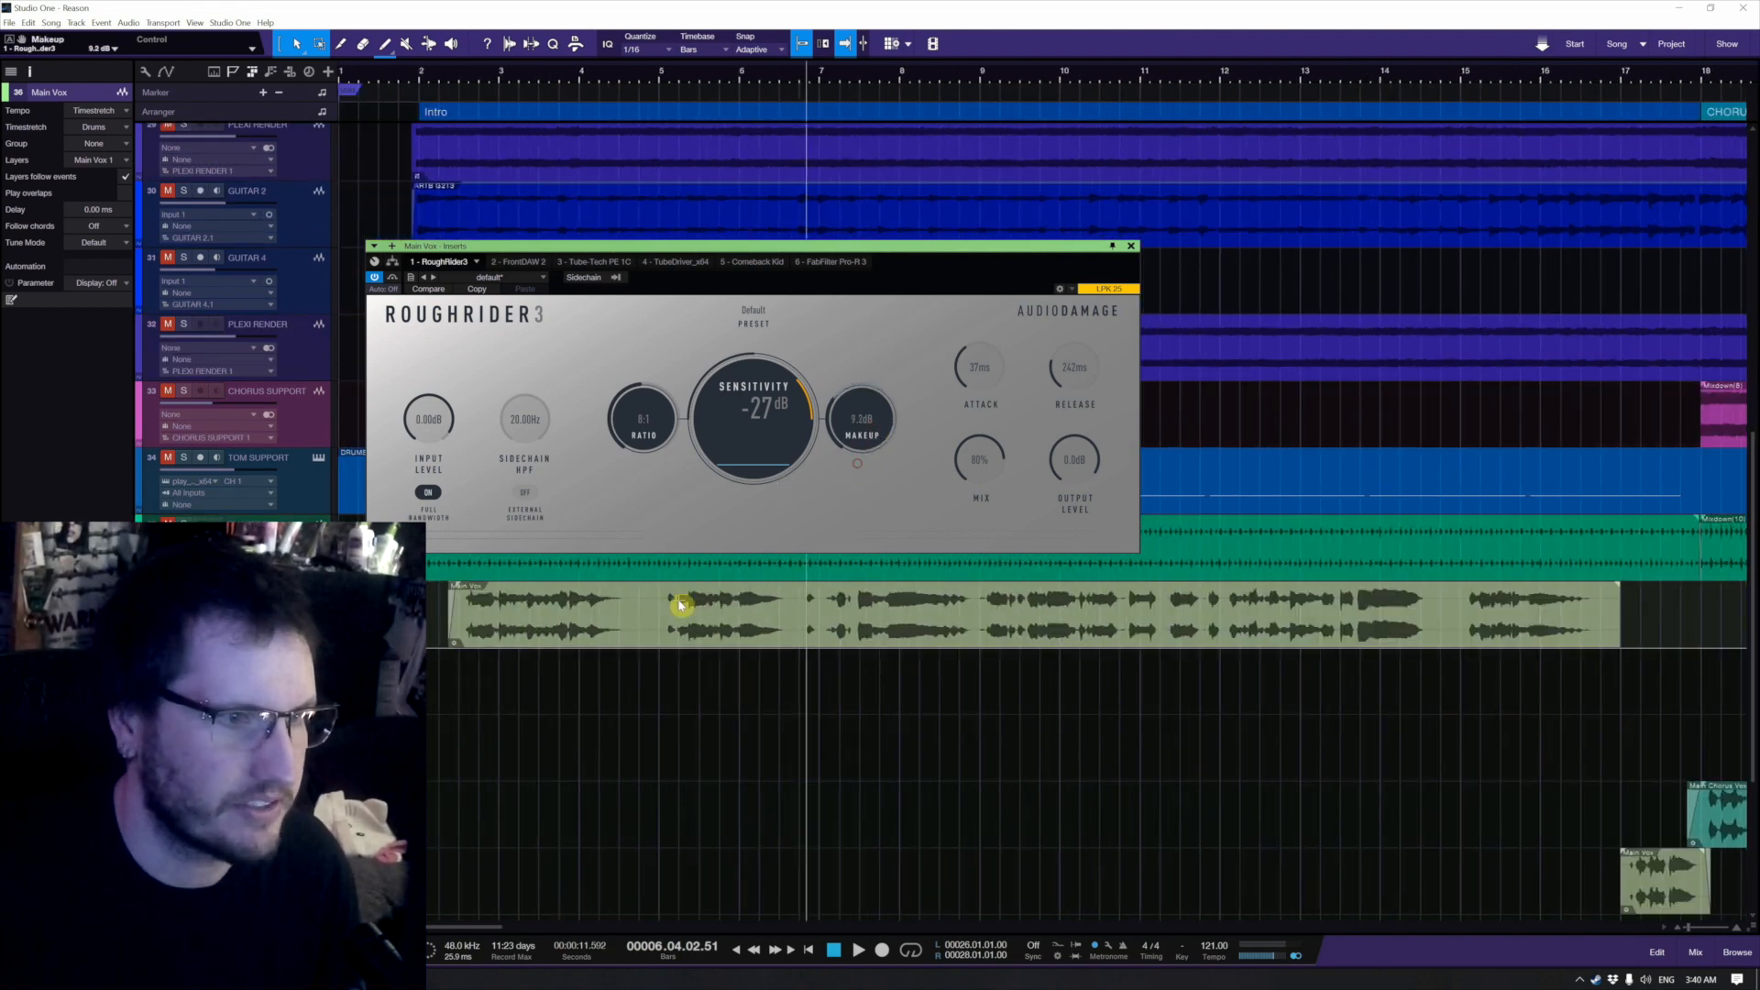
pyautogui.click(454, 601)
pyautogui.press('space')
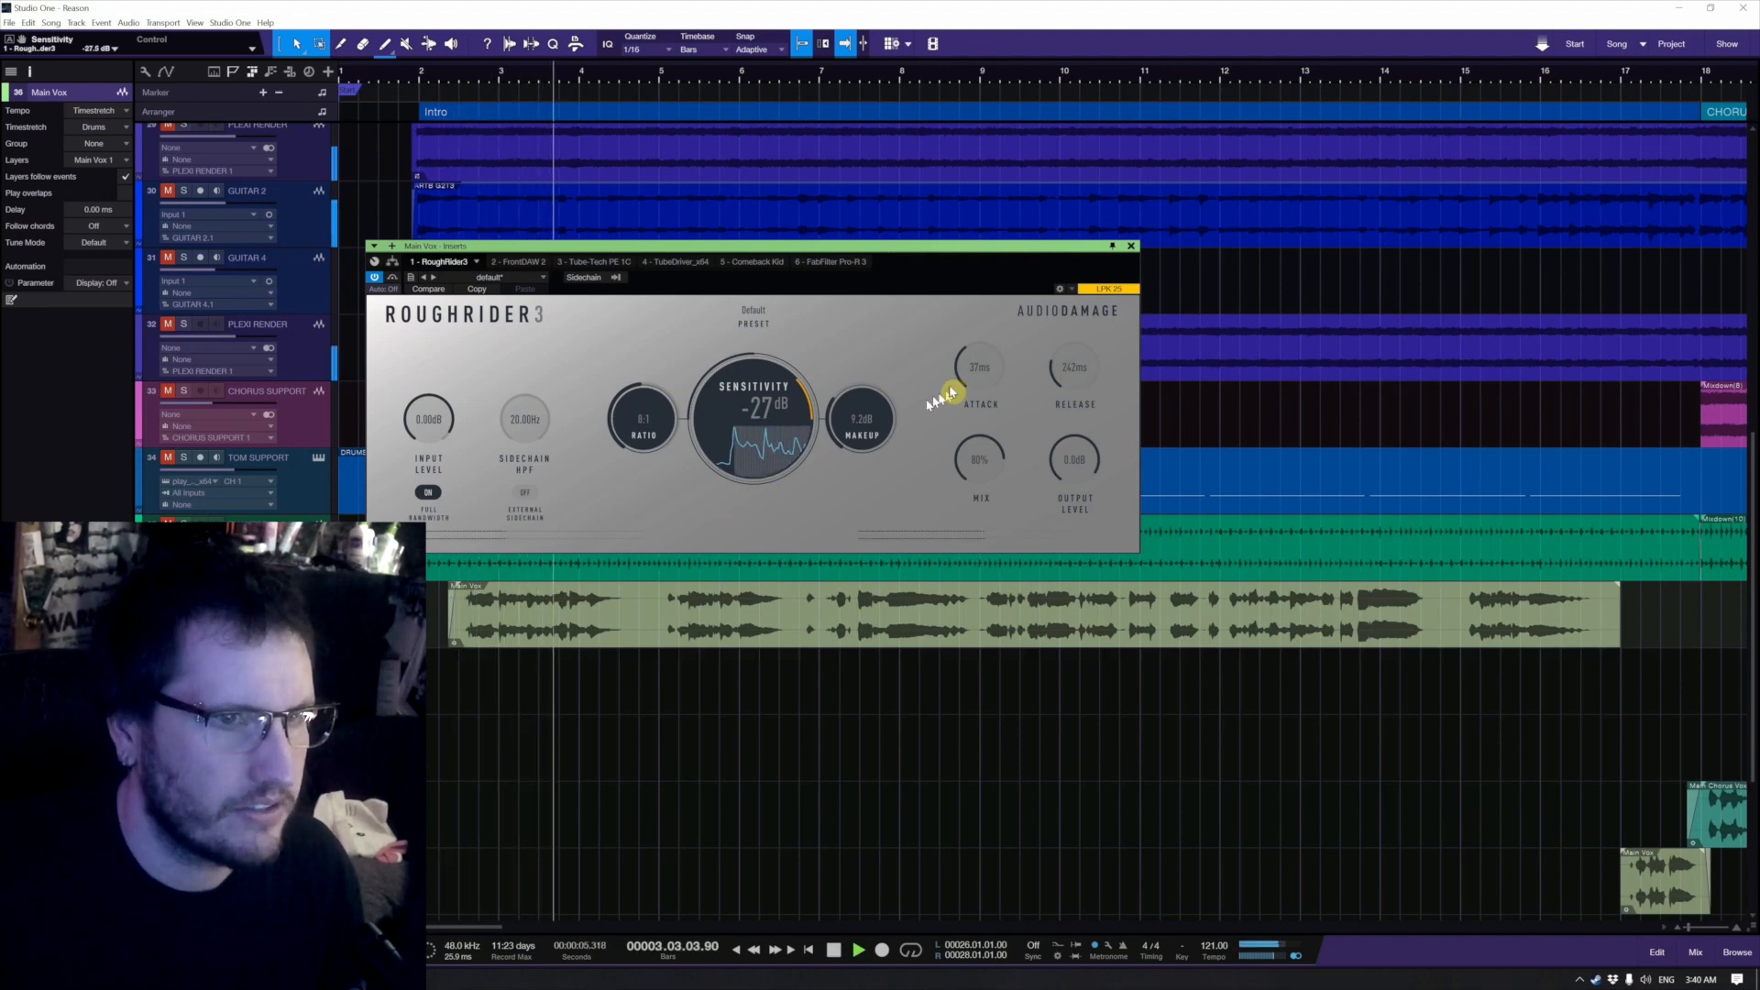
pyautogui.moveTo(978, 409); pyautogui.dragTo(871, 422)
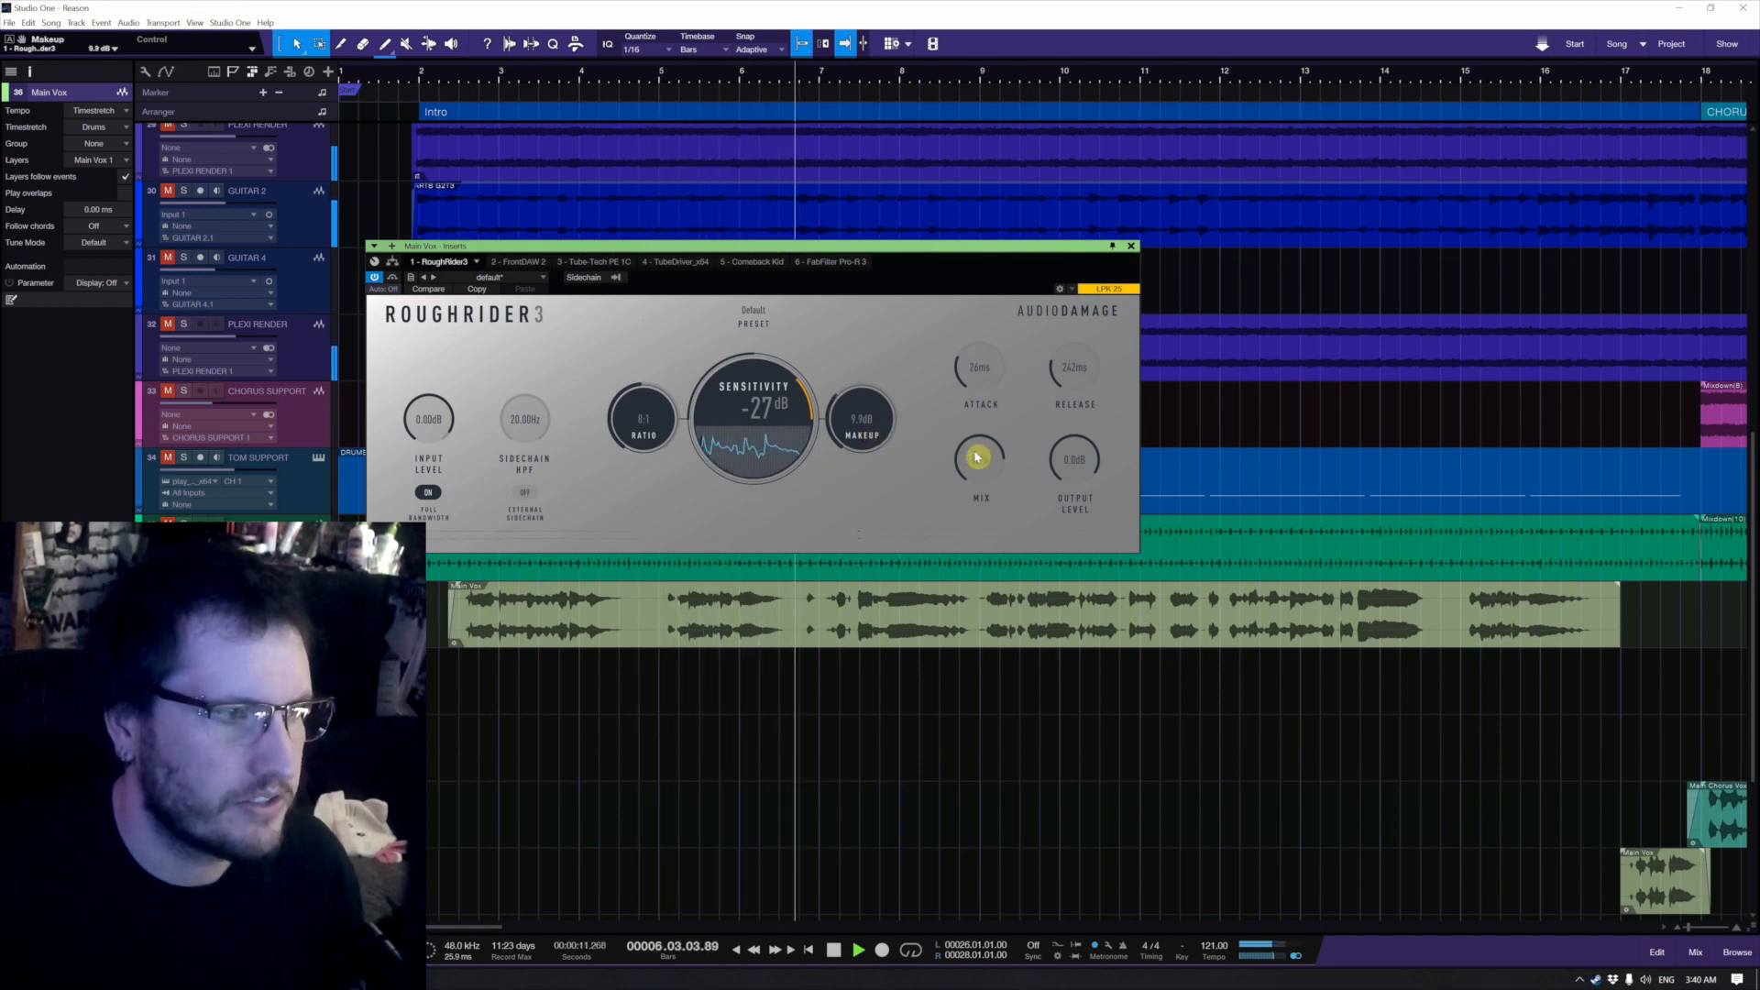
# Step: Continue vocal playback to about bar 9 and set the RoughRider3 attack to 9 ms and release to 103 ms
pyautogui.press('space')
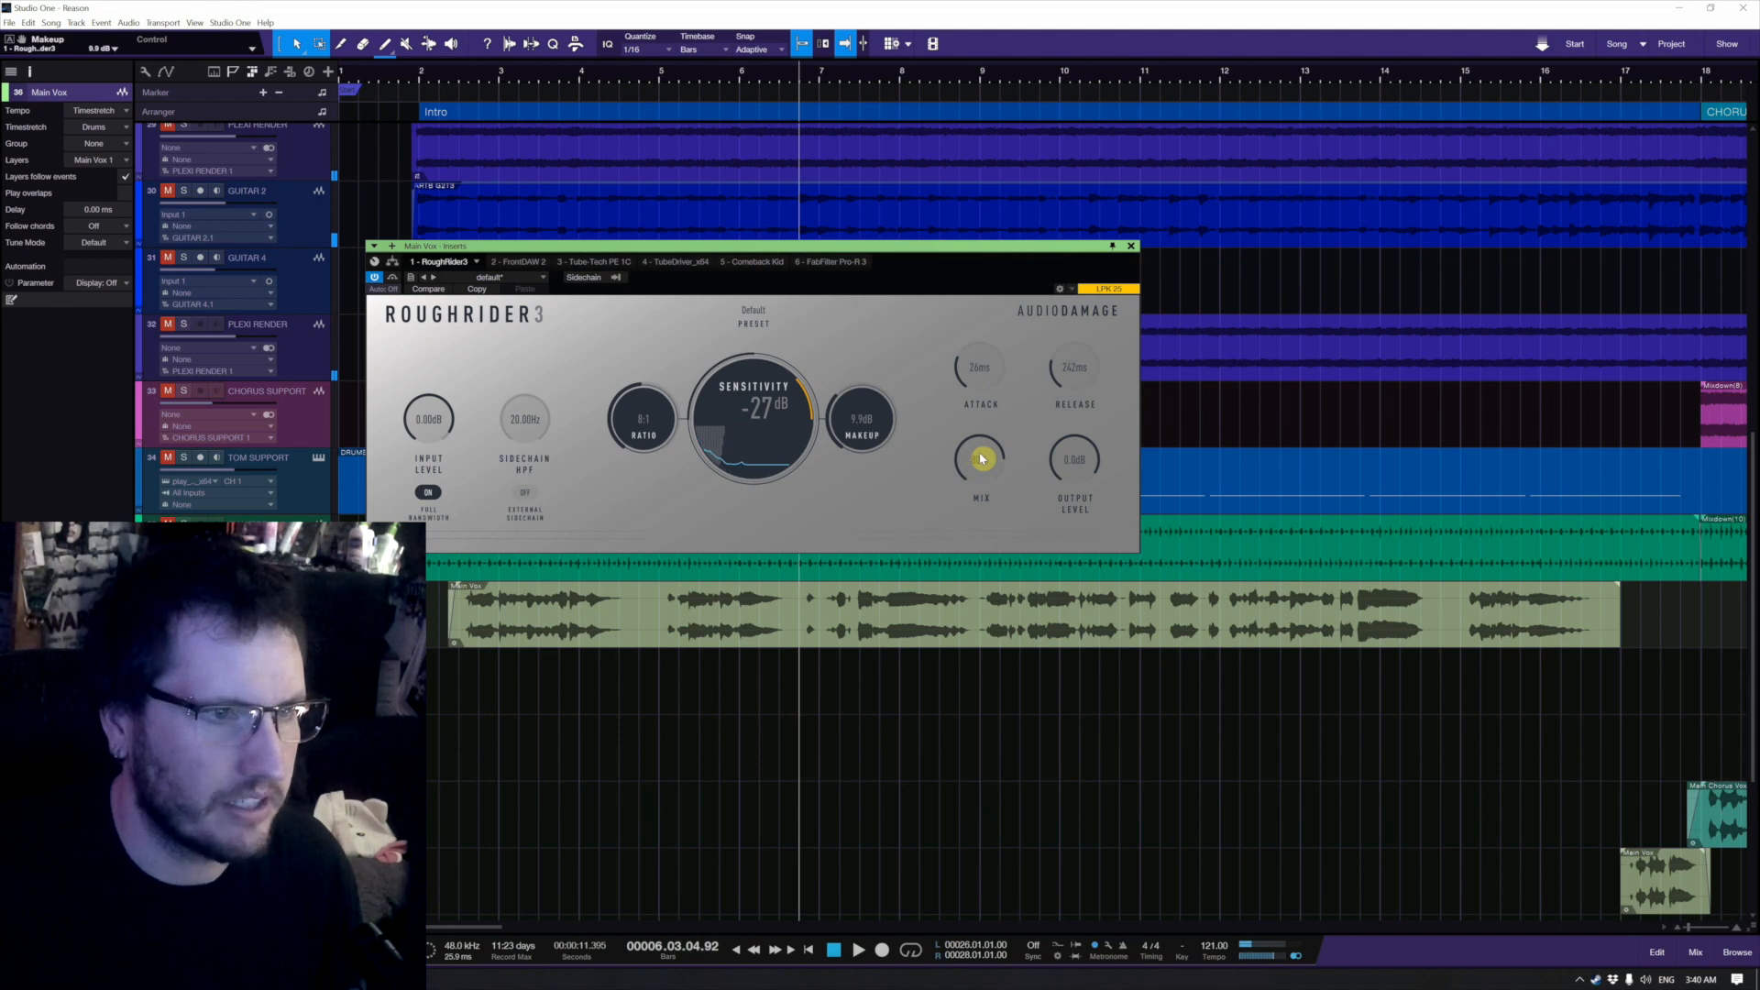
pyautogui.press('space')
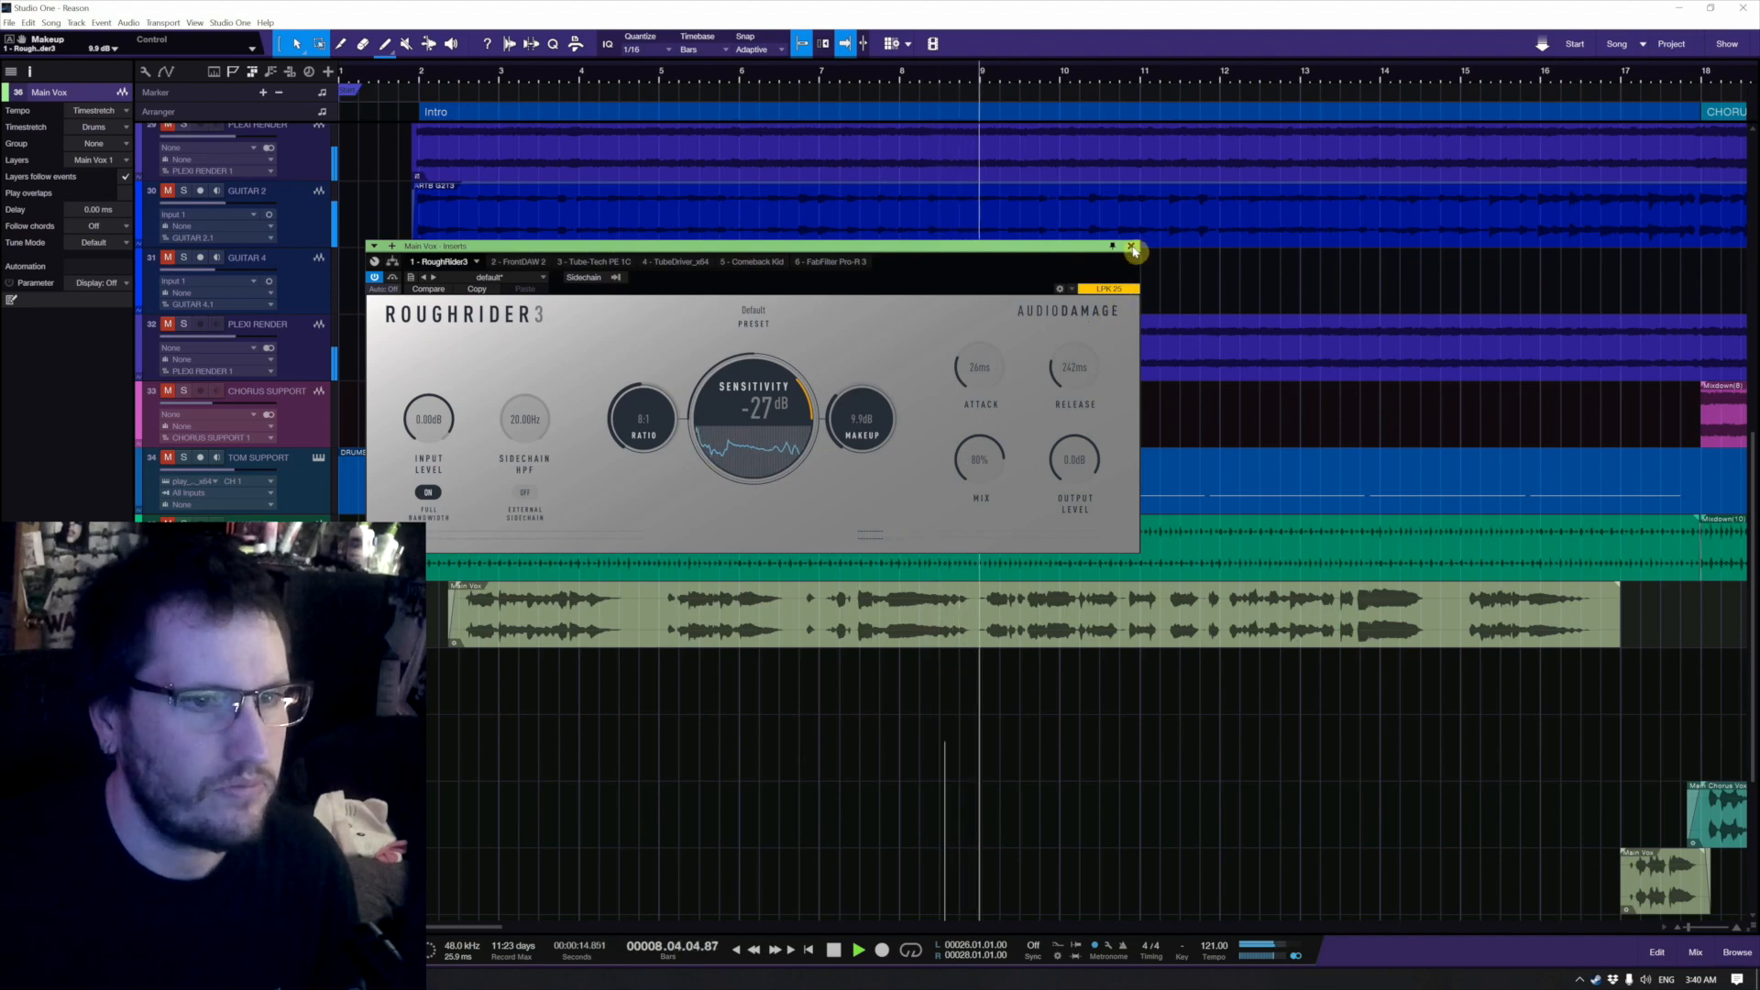
pyautogui.press('space')
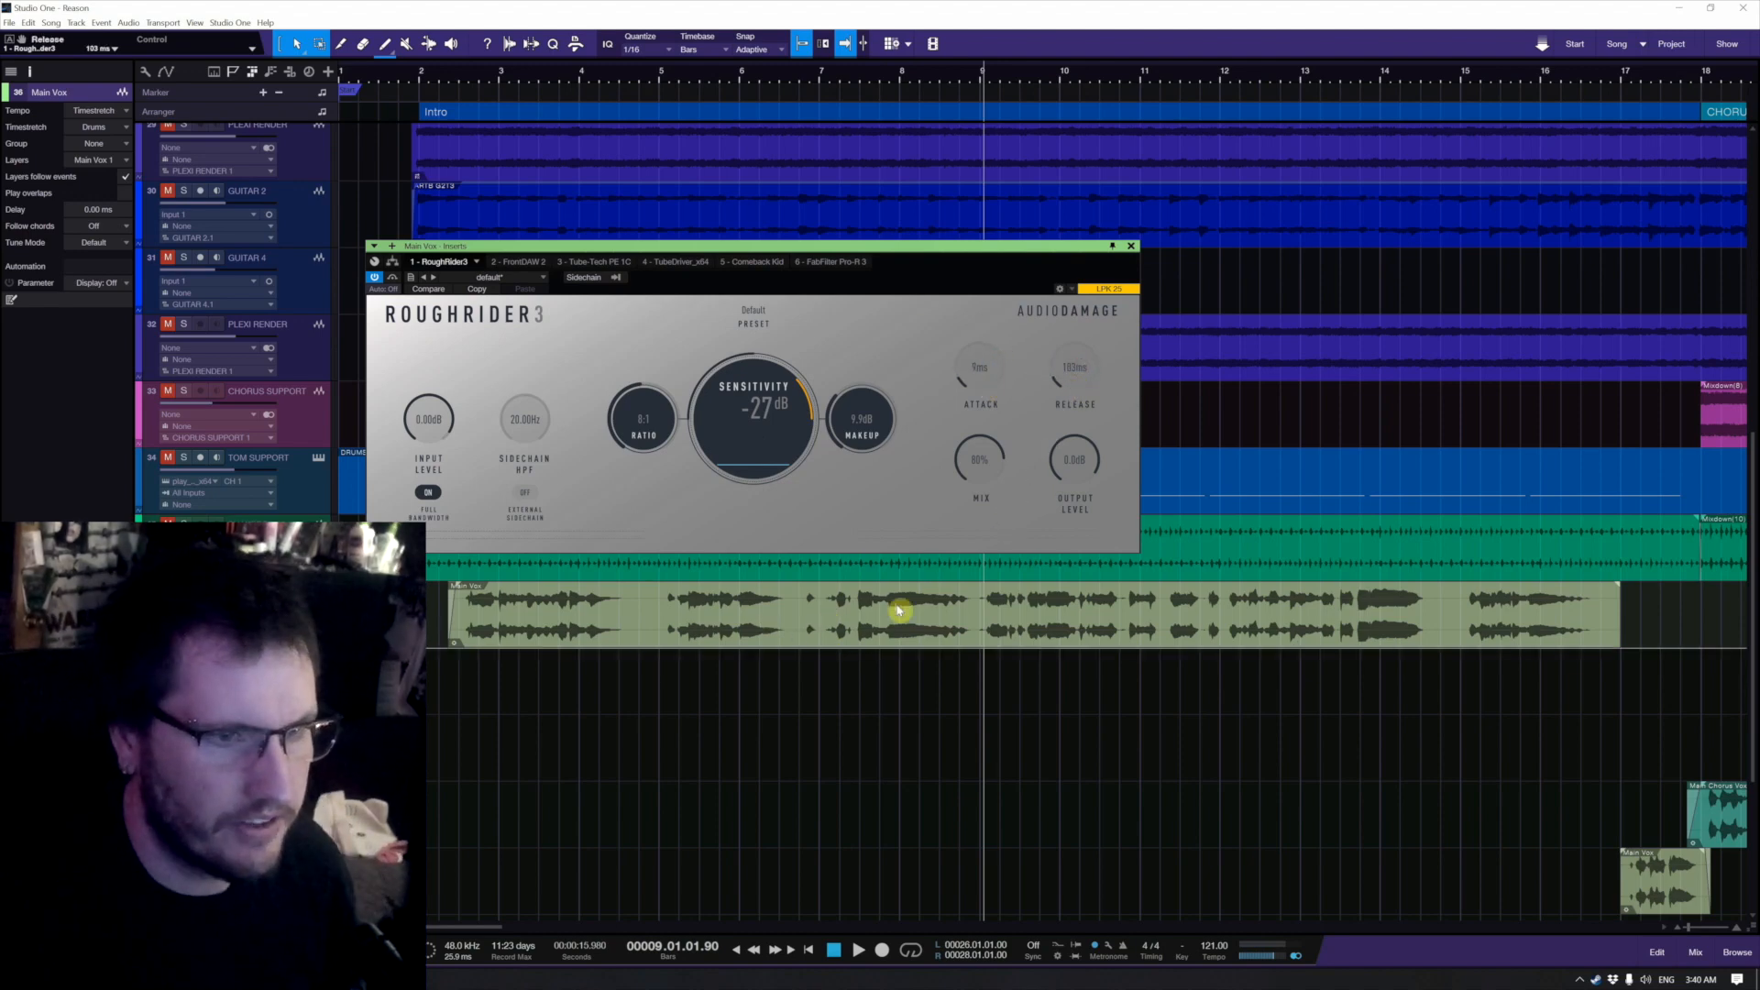
# Step: Examine the Main Vox waveform up close around the phrase onset at bar 7, beat 3
pyautogui.scroll(3, 877, 606)
pyautogui.scroll(4, 880, 608)
pyautogui.scroll(6, 880, 609)
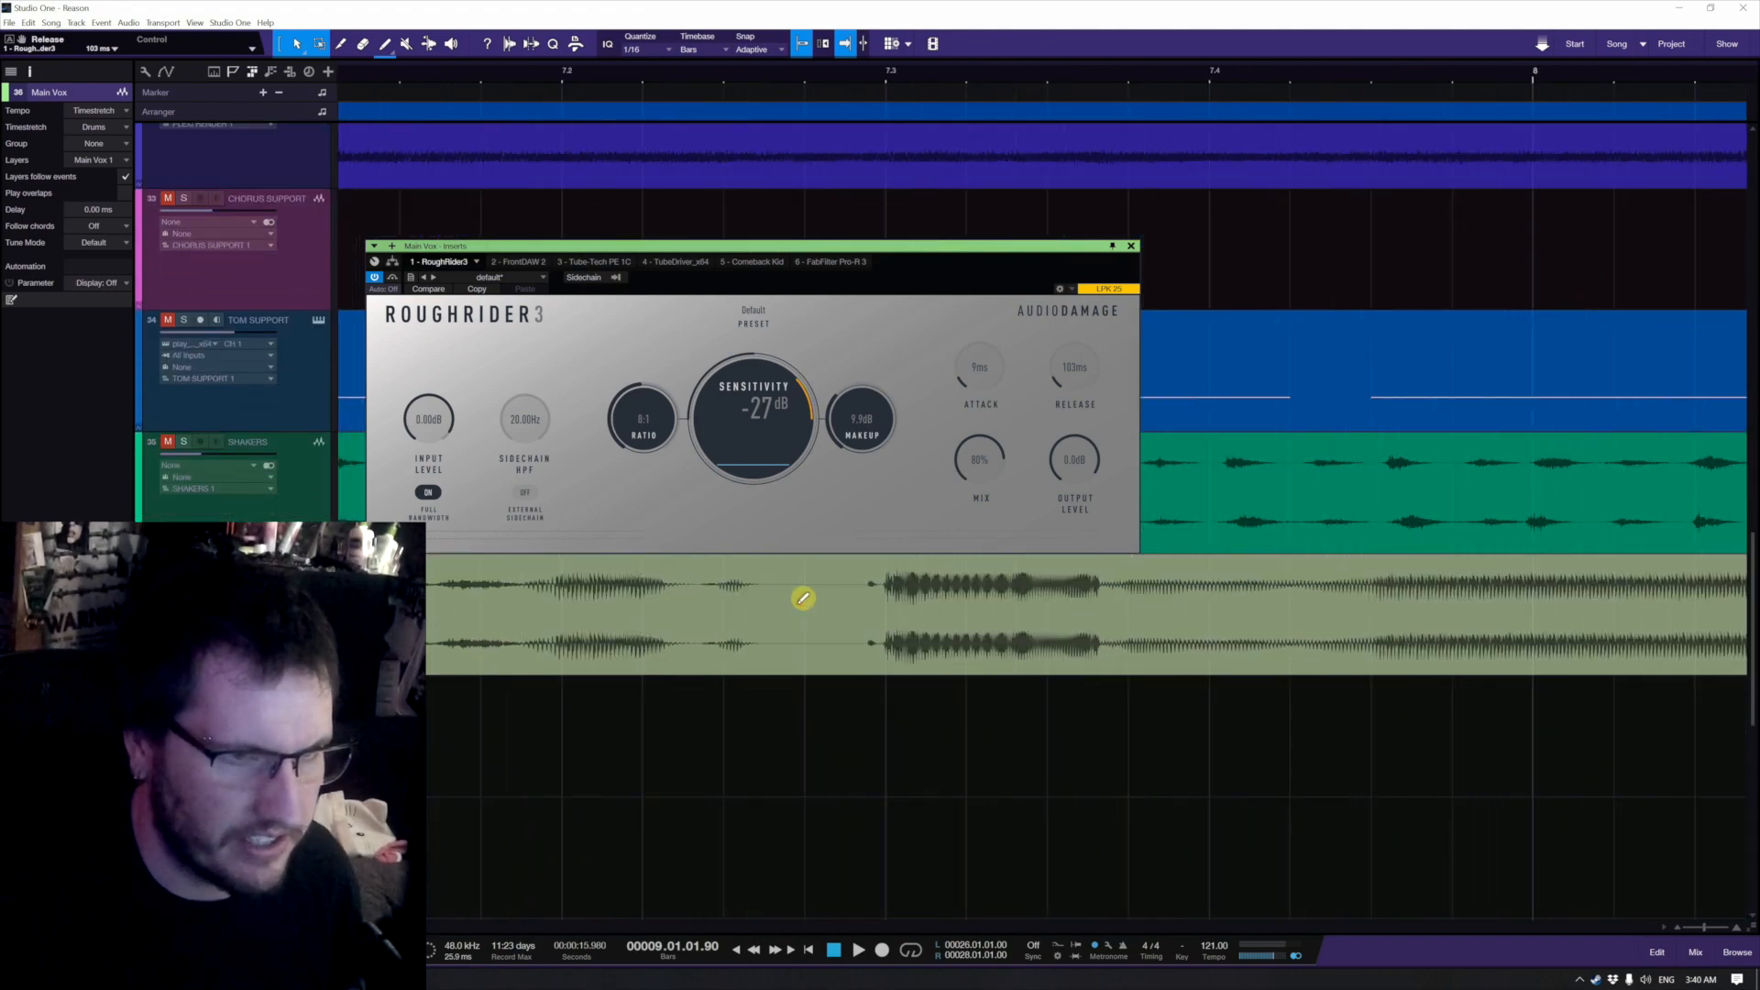
pyautogui.scroll(4, 899, 631)
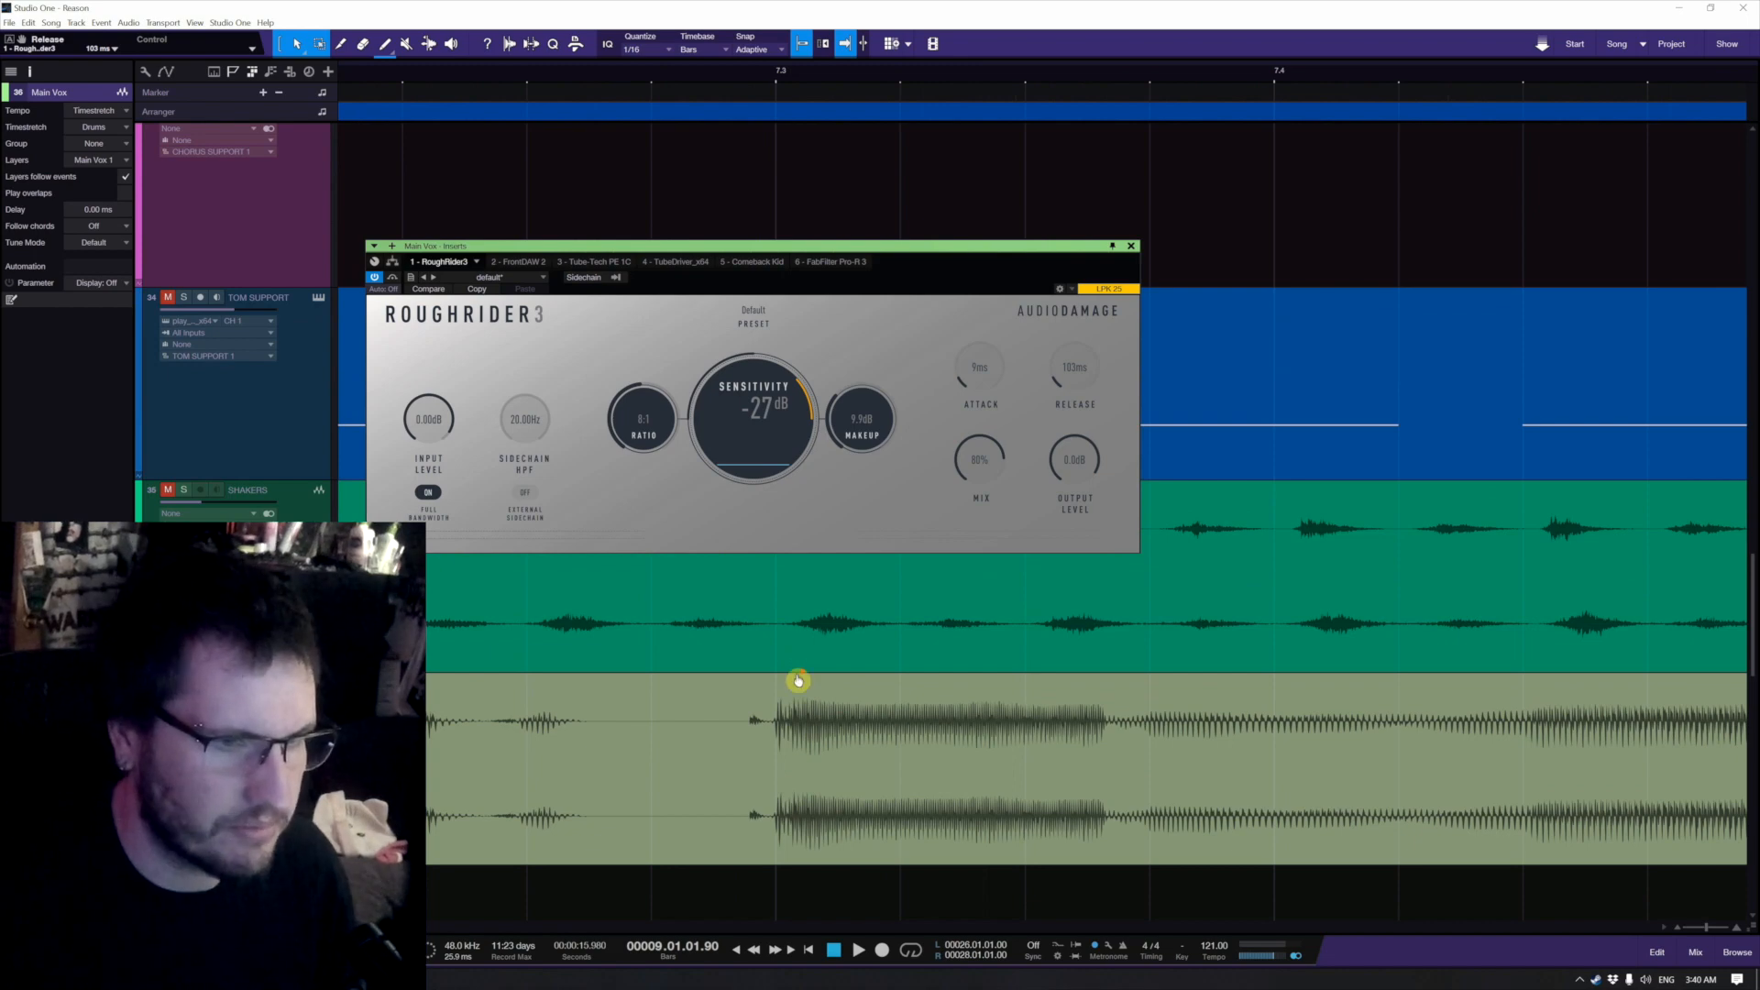
pyautogui.scroll(-1, 798, 678)
pyautogui.scroll(4, 798, 676)
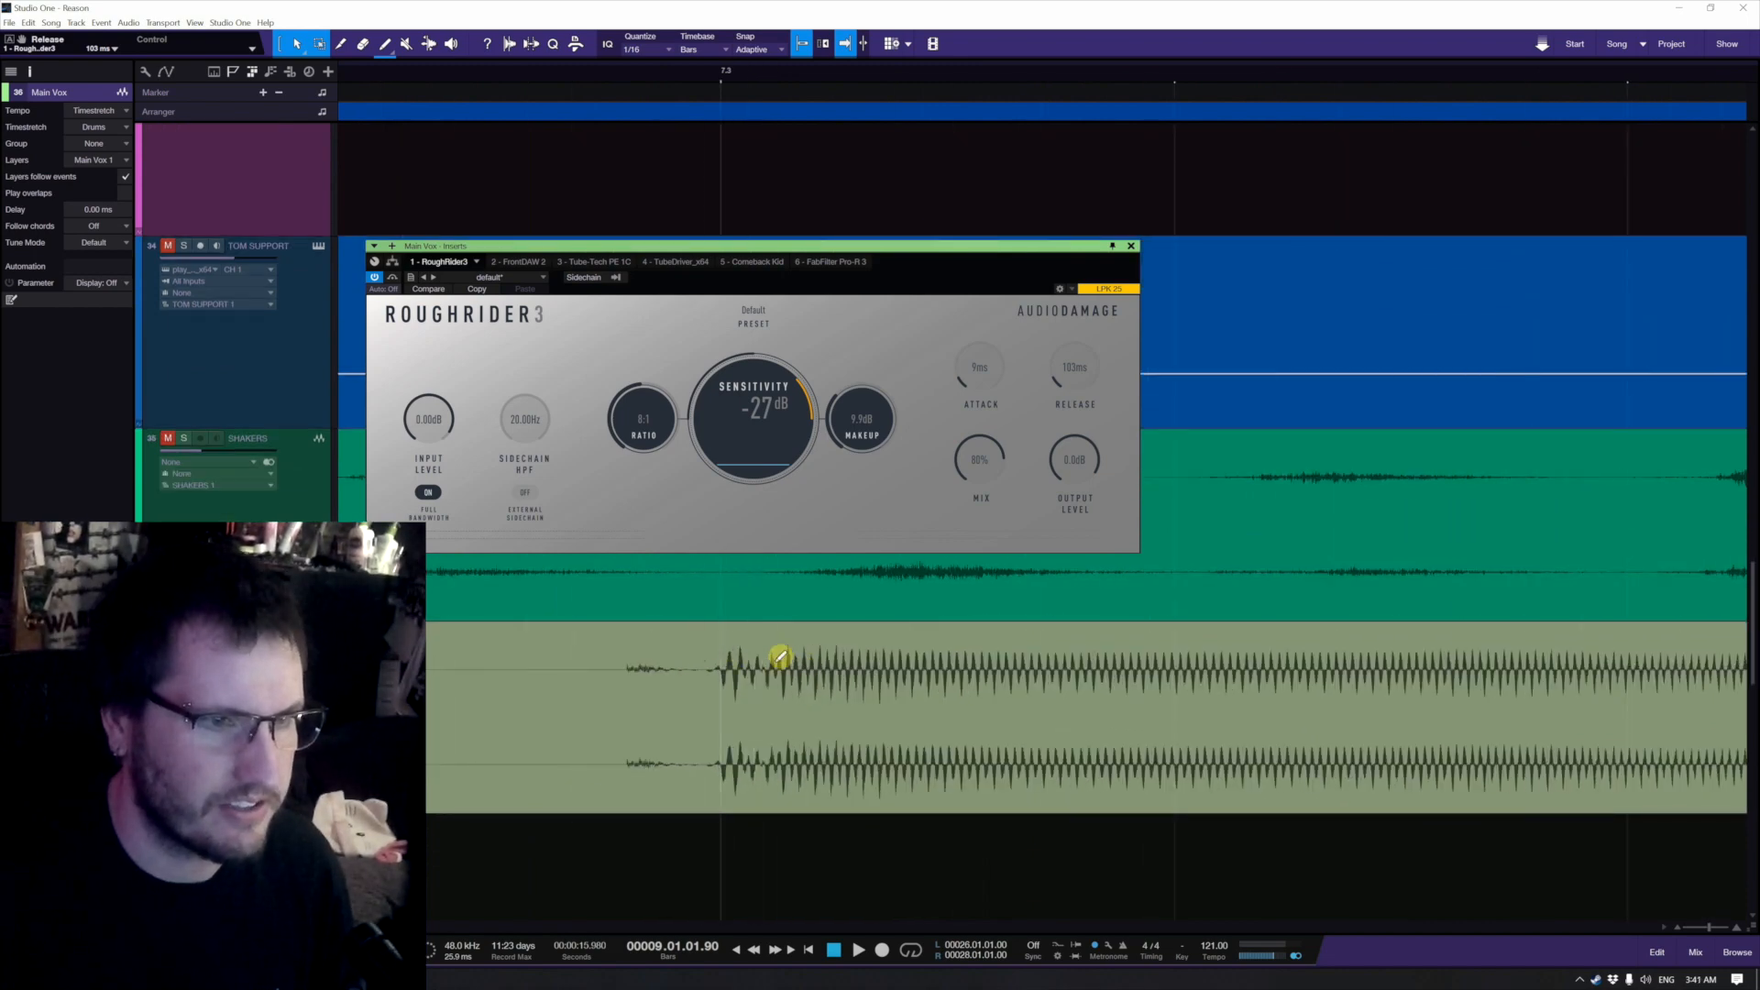
pyautogui.scroll(-4, 779, 658)
pyautogui.scroll(-2, 779, 658)
pyautogui.scroll(-3, 780, 656)
pyautogui.scroll(-3, 780, 657)
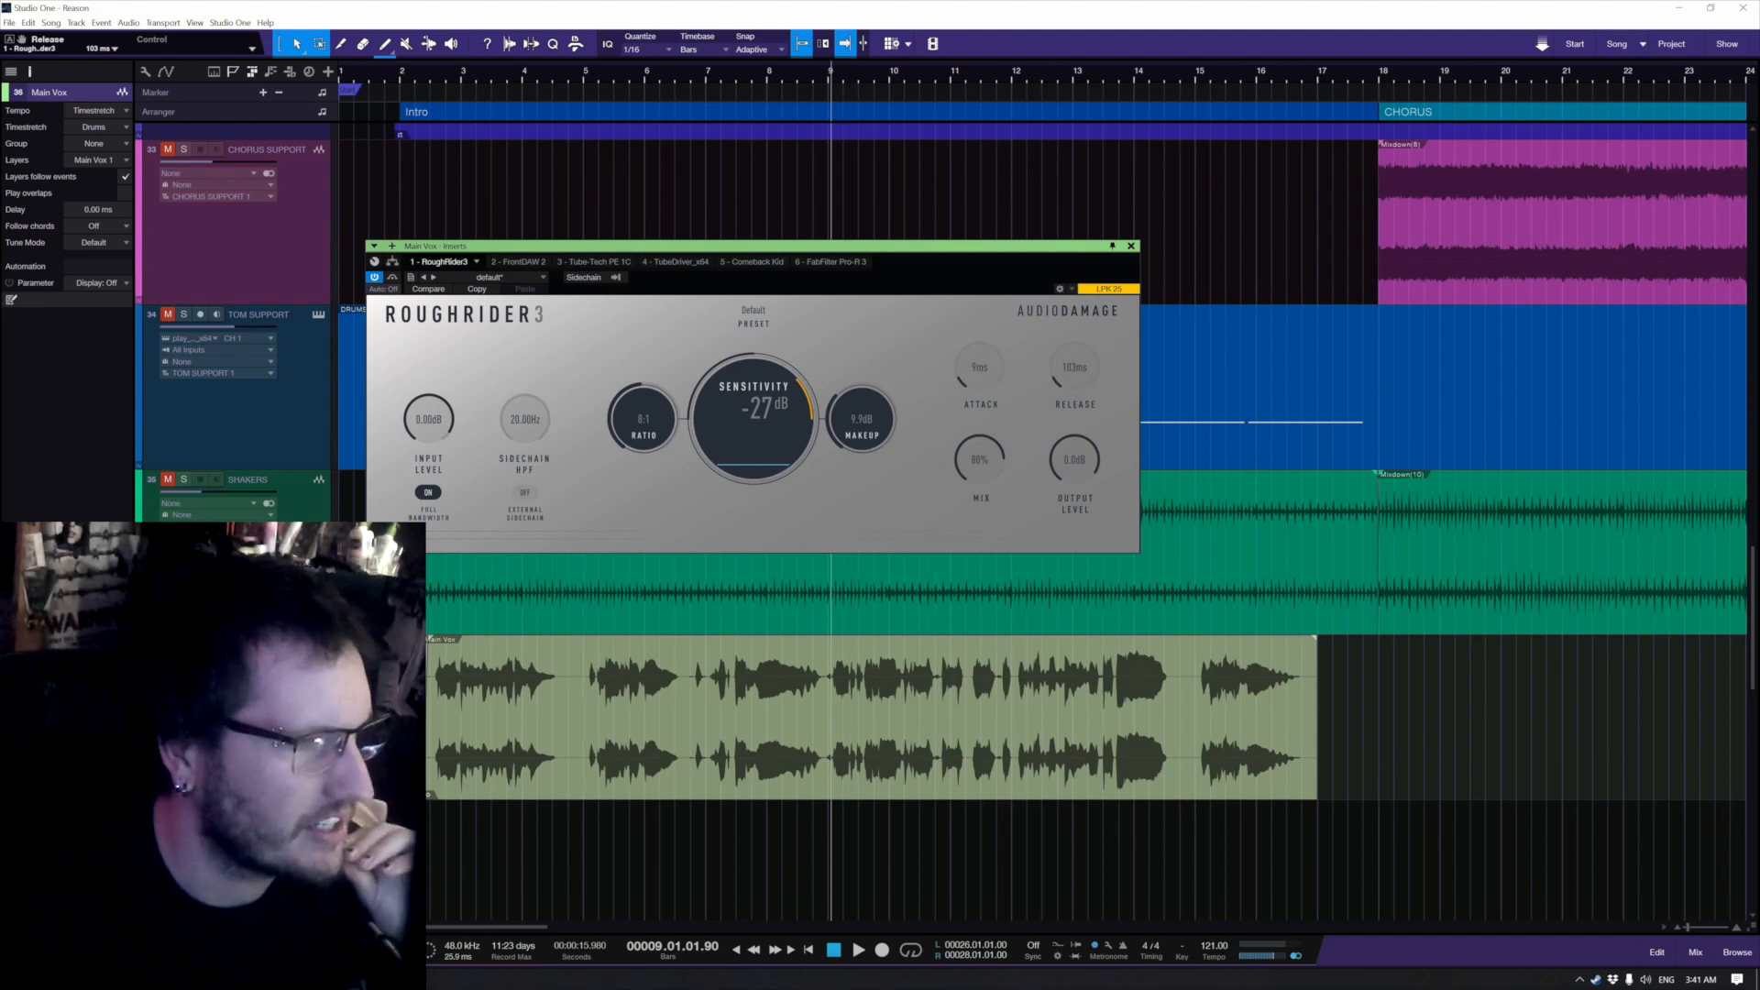
# Step: Insert the TDR Kotelnikov compressor directly after RoughRider3 on the Main Vox track
pyautogui.click(125, 567)
pyautogui.scroll(-1, 199, 454)
pyautogui.scroll(-3, 201, 459)
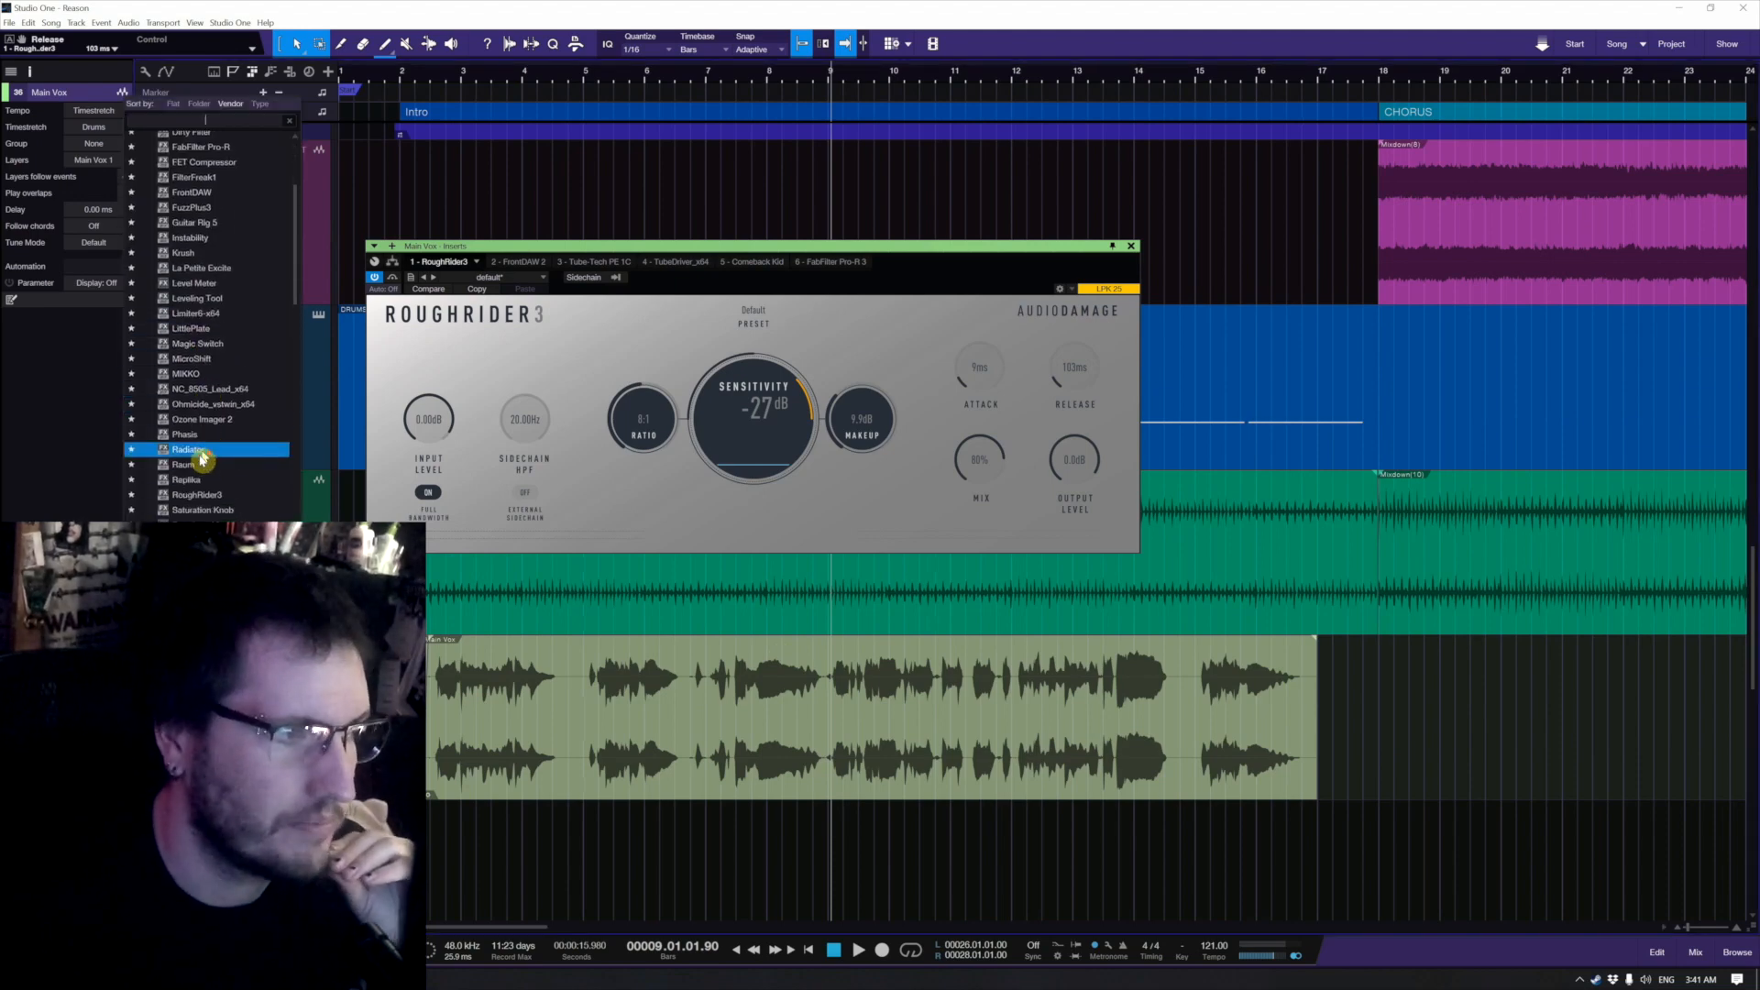
pyautogui.click(221, 508)
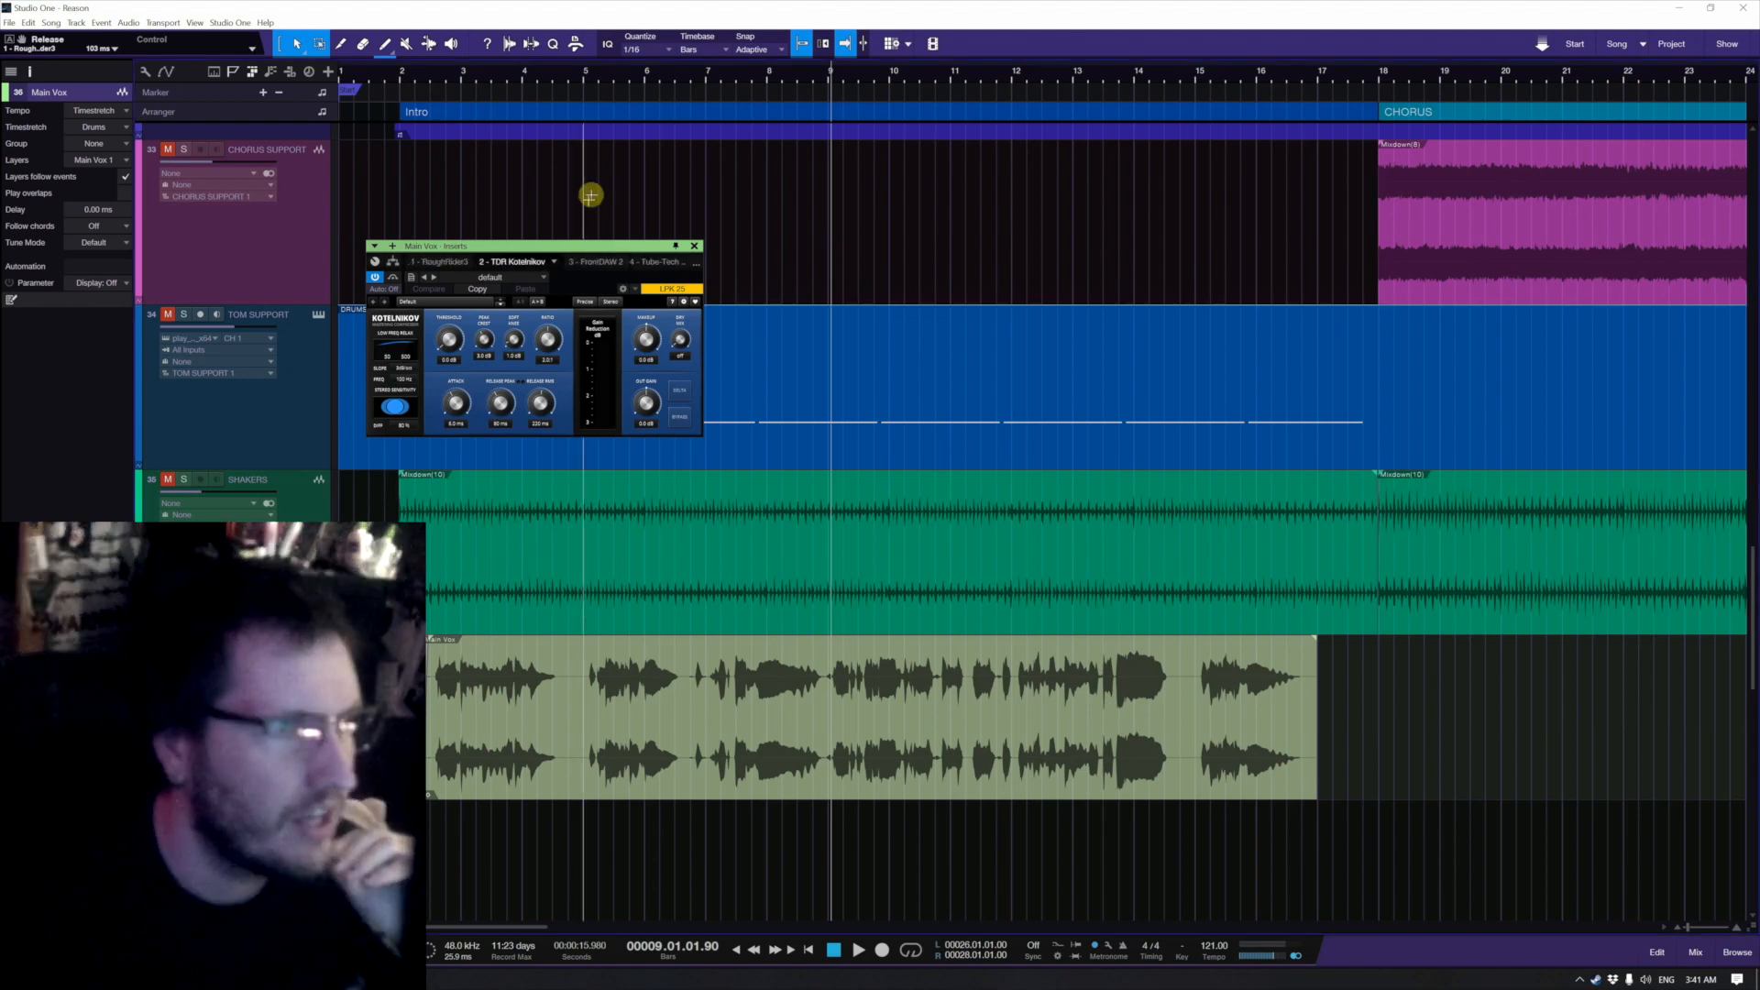
pyautogui.moveTo(561, 247); pyautogui.dragTo(673, 376)
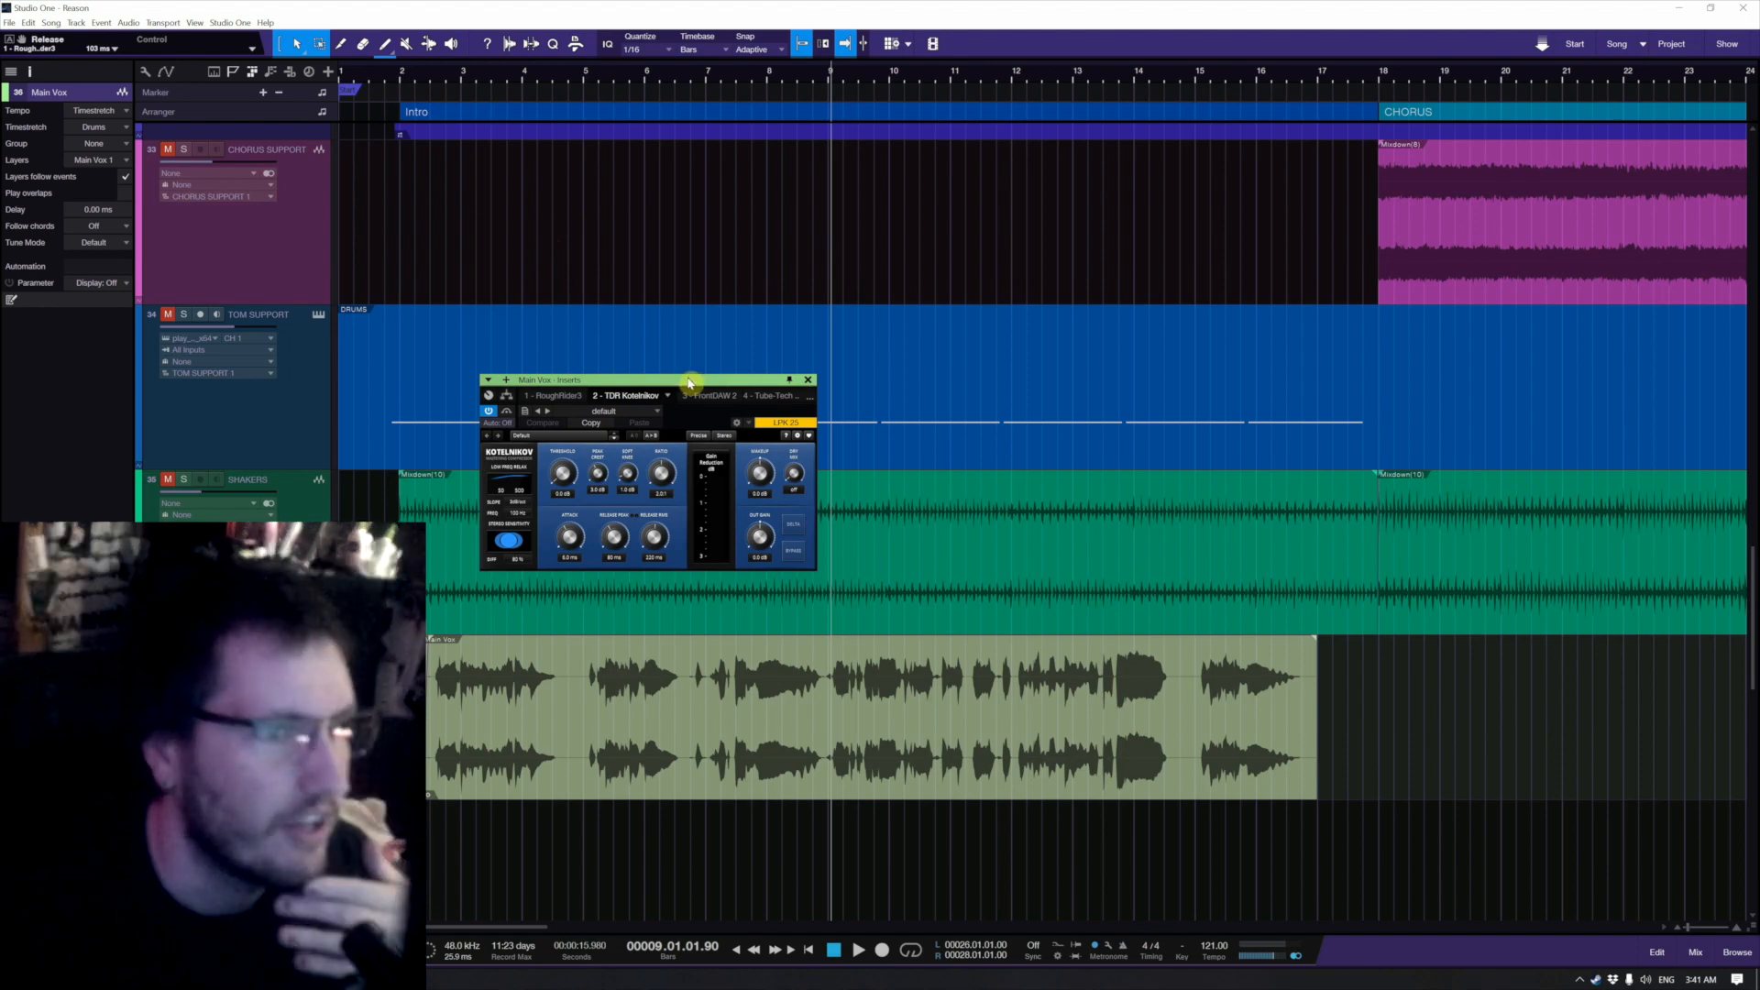
# Step: Set the RoughRider3 attack to 5 ms, shorten its release, and play the vocal from the start of its clip
pyautogui.moveTo(690, 383); pyautogui.dragTo(700, 462)
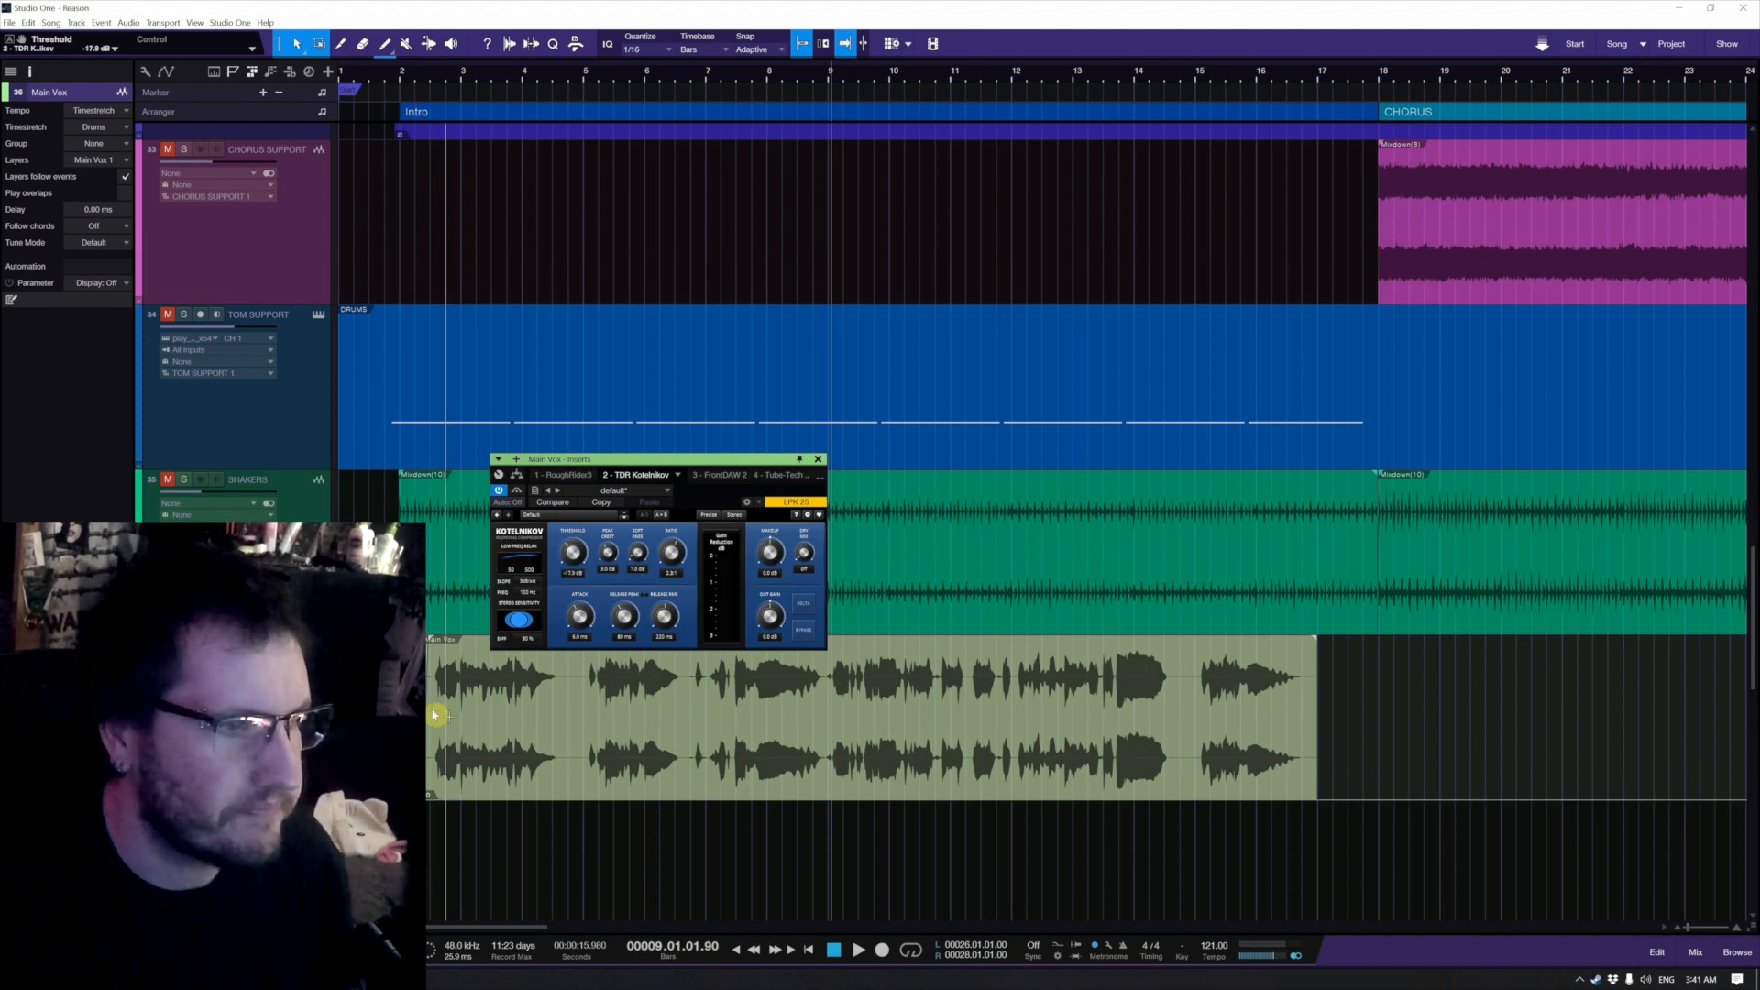
pyautogui.click(427, 802)
pyautogui.click(569, 475)
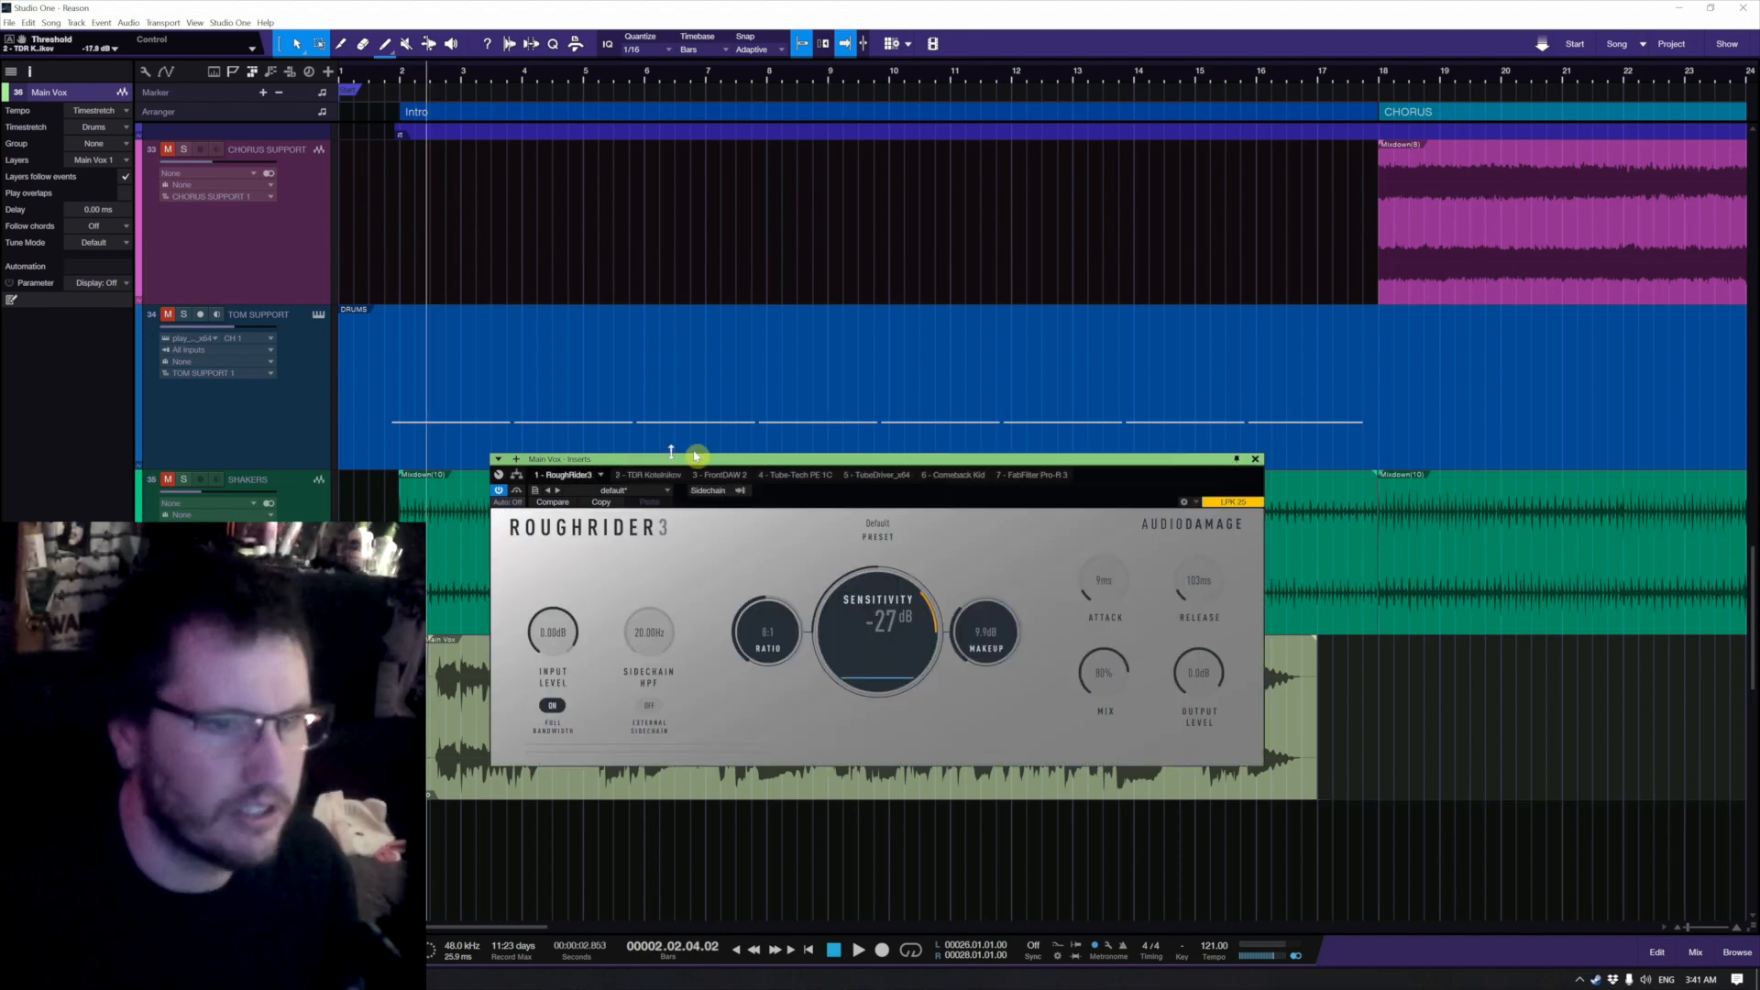
pyautogui.moveTo(1193, 584); pyautogui.dragTo(1193, 590)
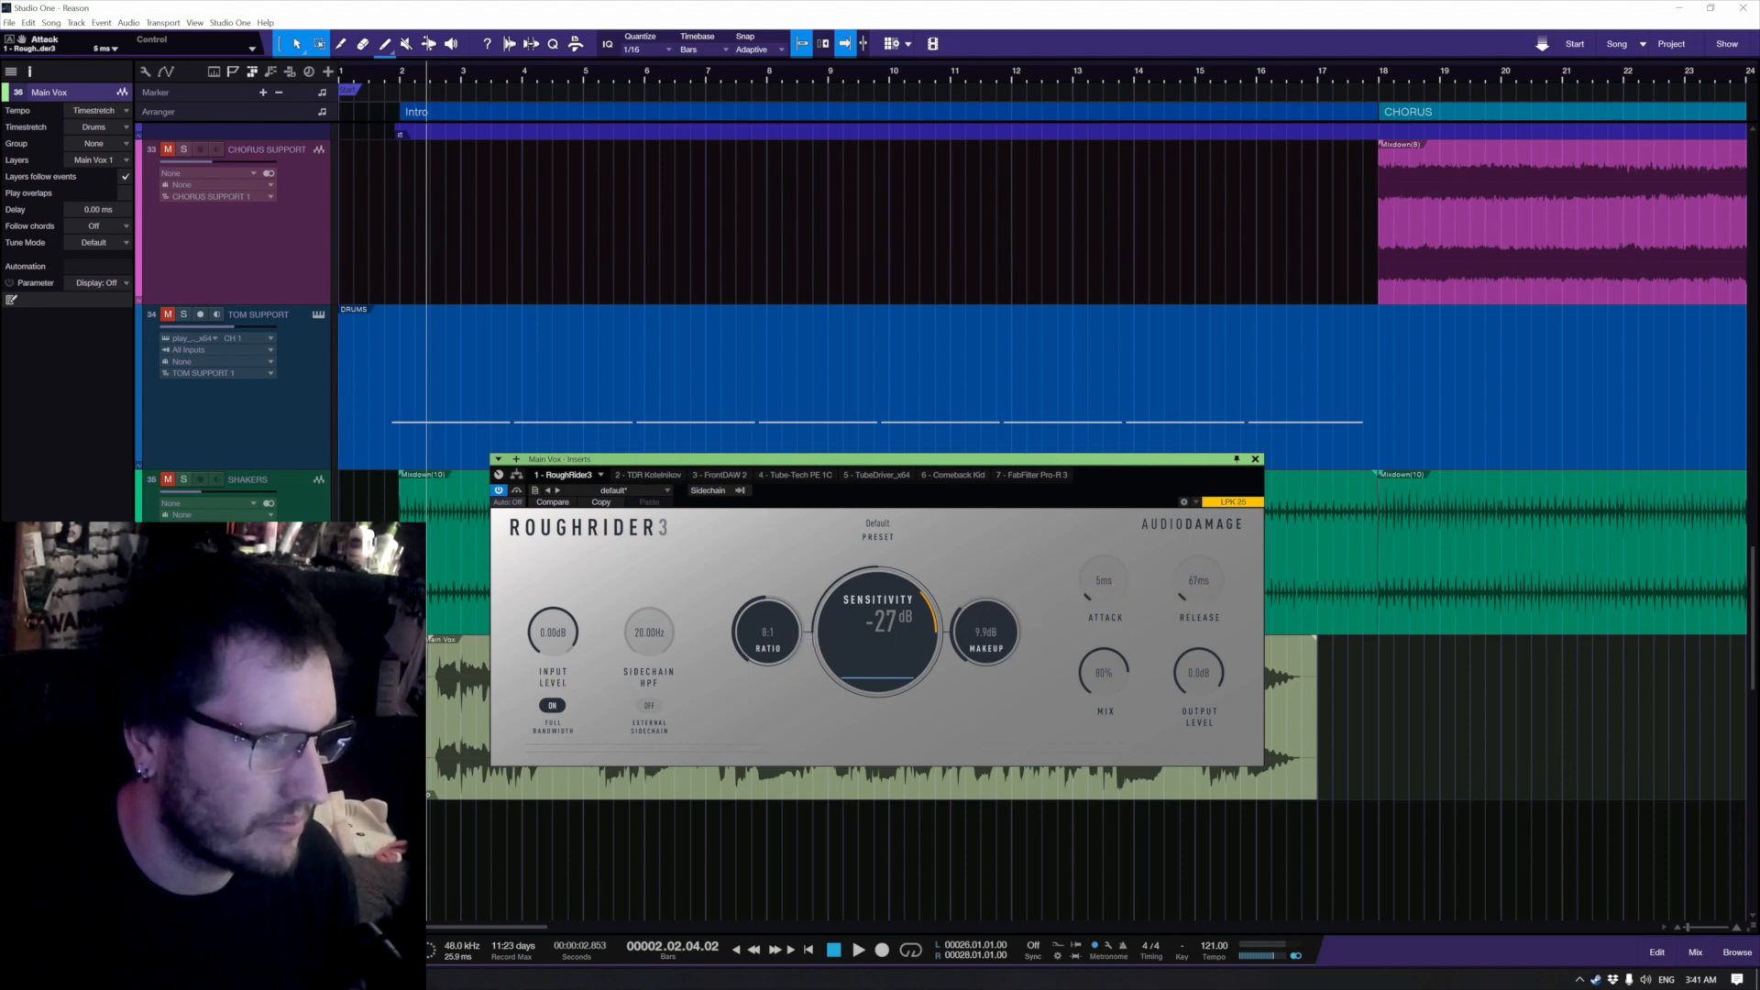
pyautogui.press('space')
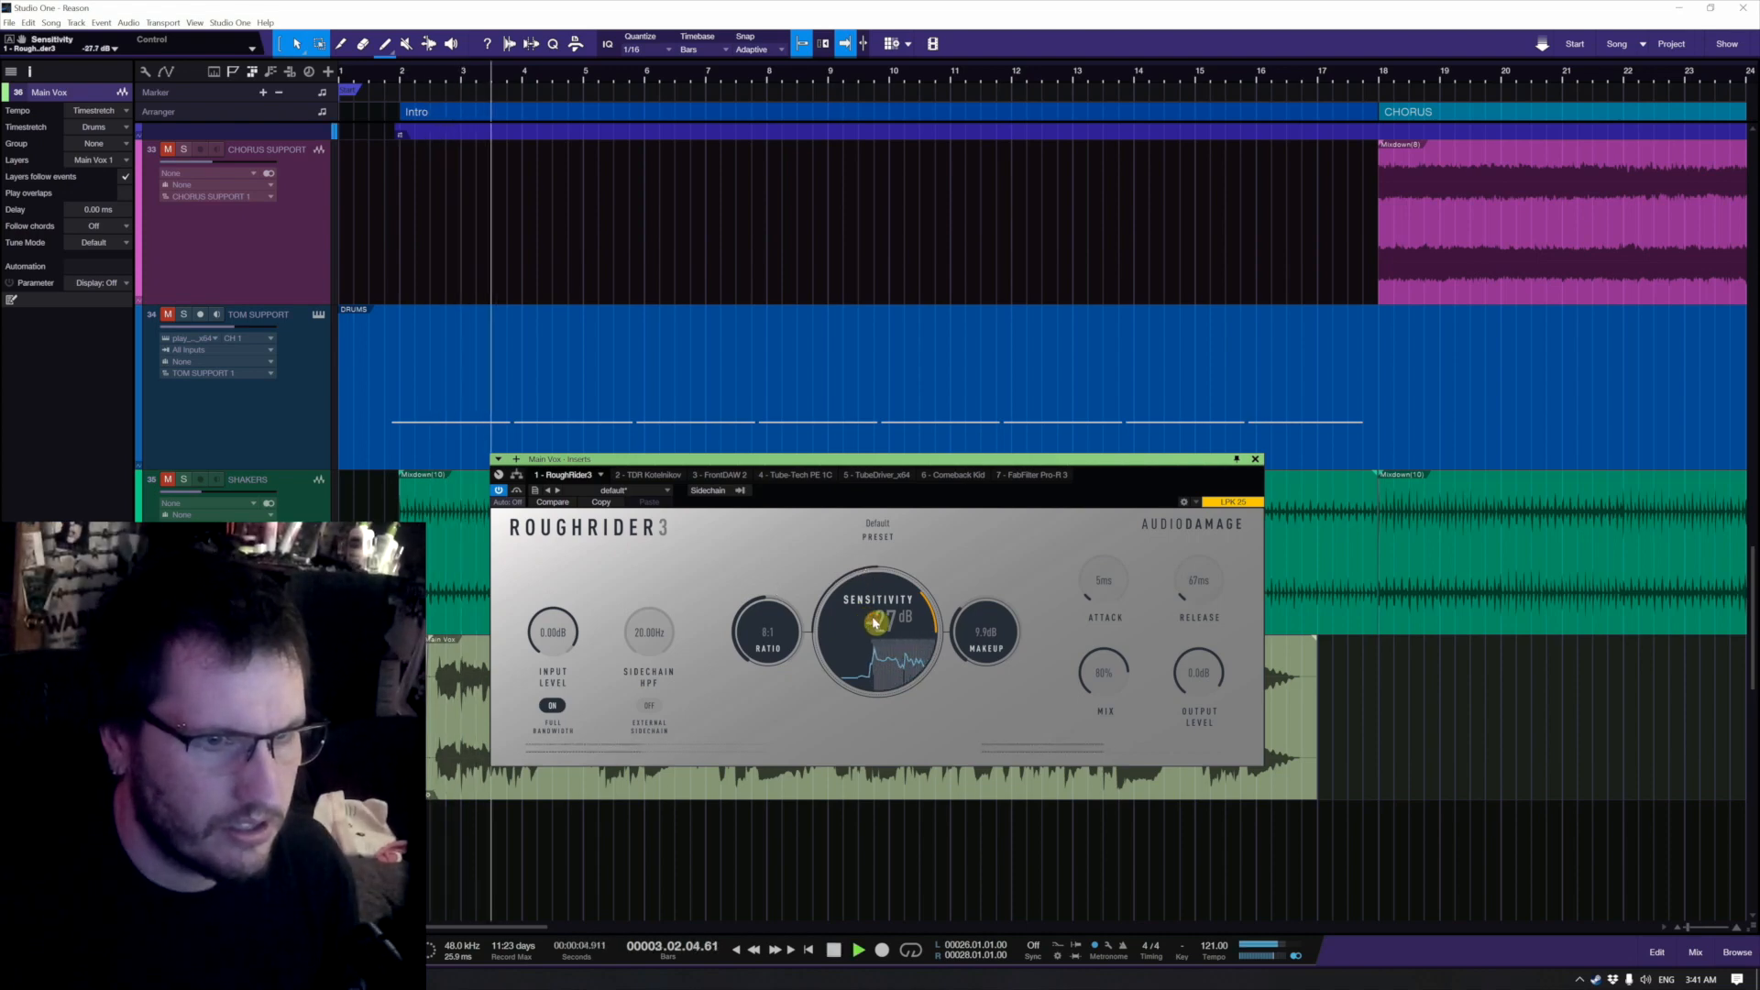
pyautogui.click(873, 623)
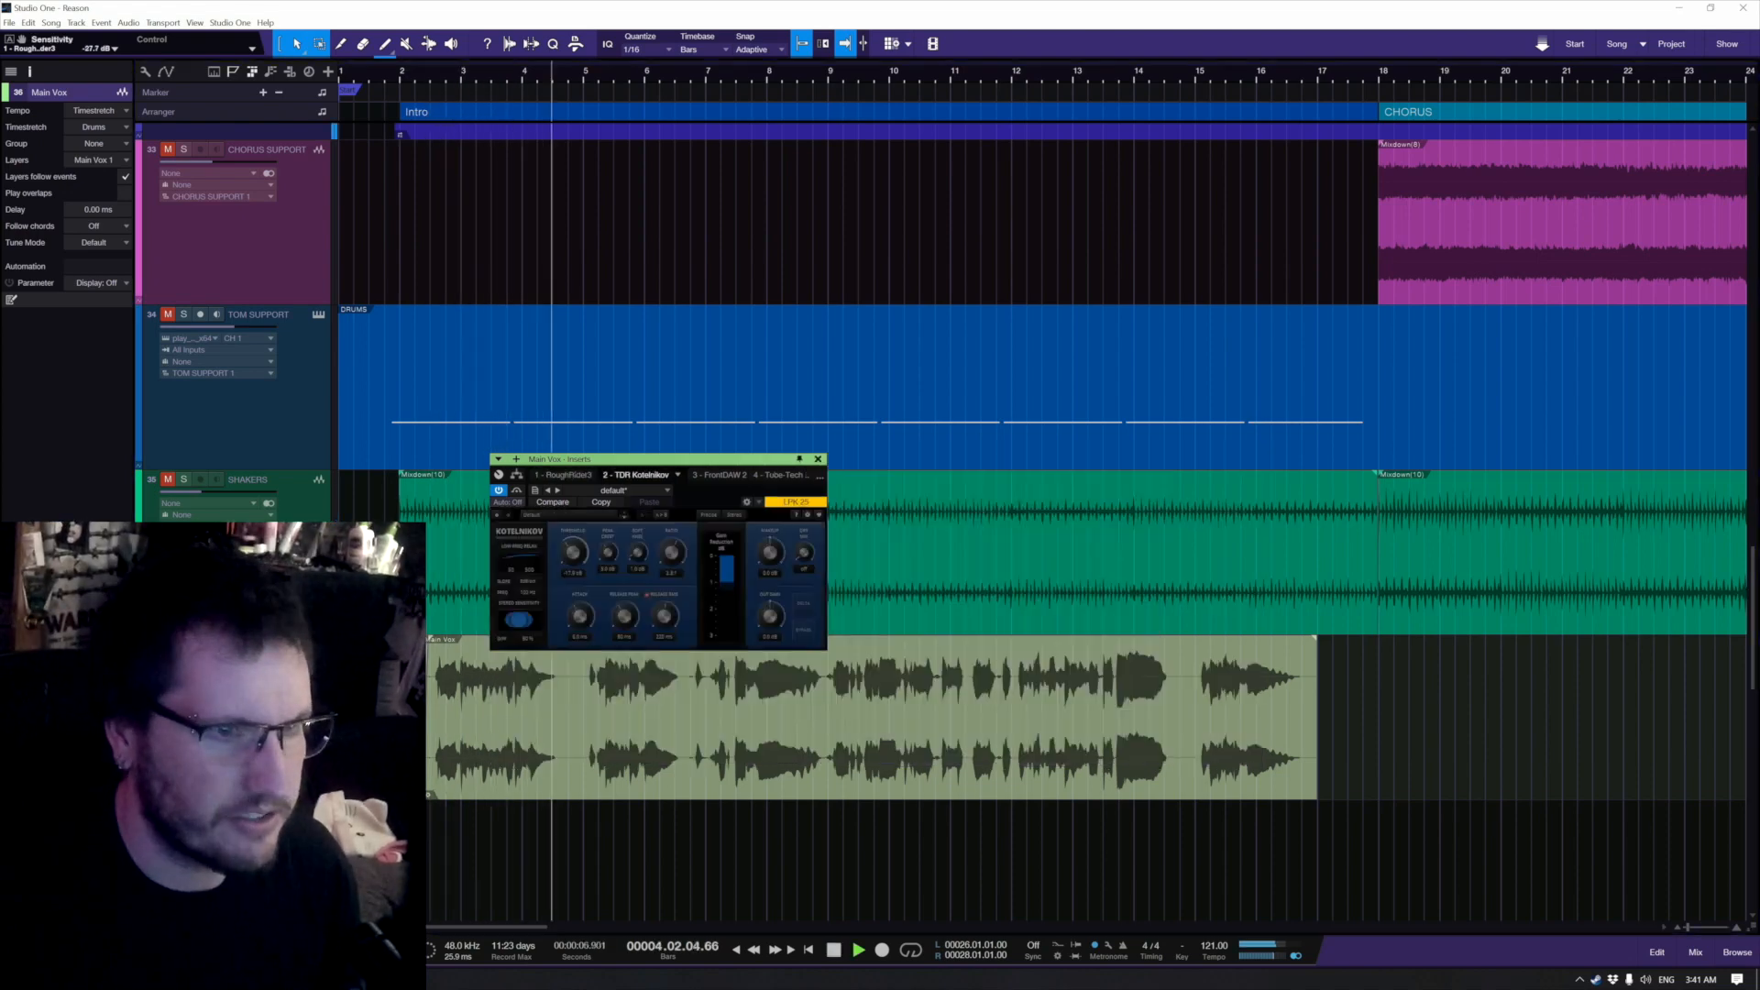
# Step: During playback, set TDR Kotelnikov's peak release to 175 ms, ratio to 3.5:1 and threshold to -17.2 dB, and adjust makeup and dry mix
pyautogui.click(649, 475)
pyautogui.moveTo(574, 556); pyautogui.dragTo(626, 596)
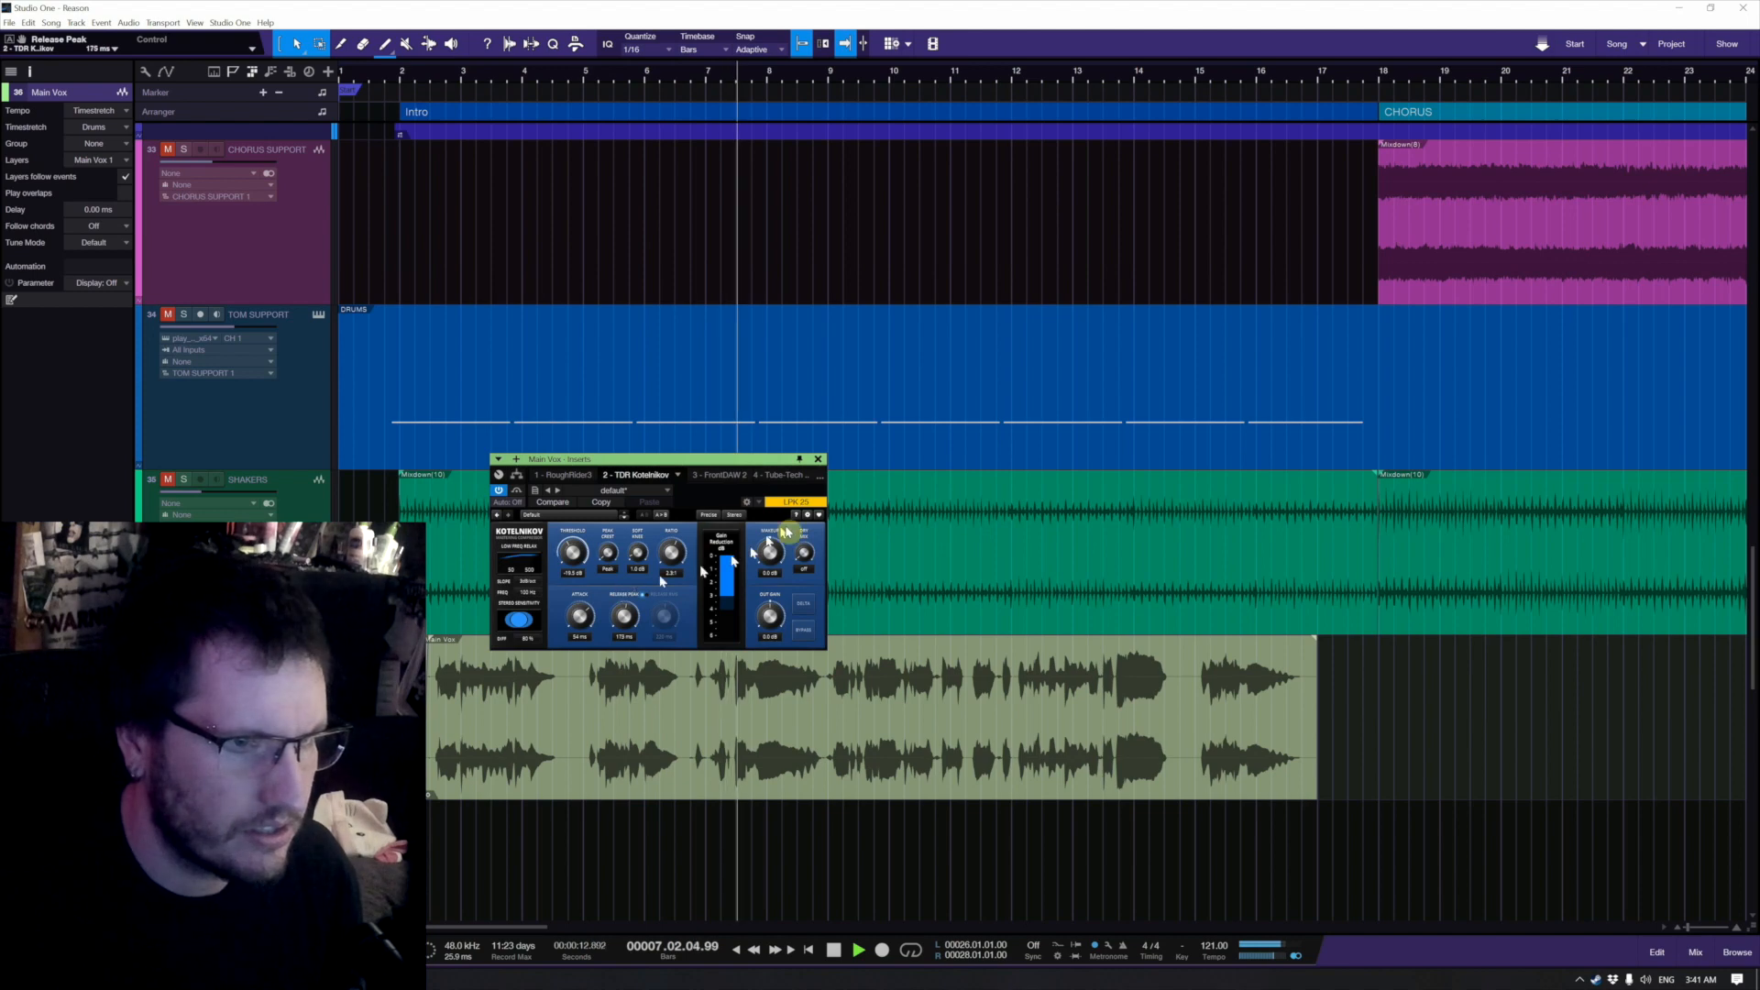
pyautogui.moveTo(770, 553); pyautogui.dragTo(672, 537)
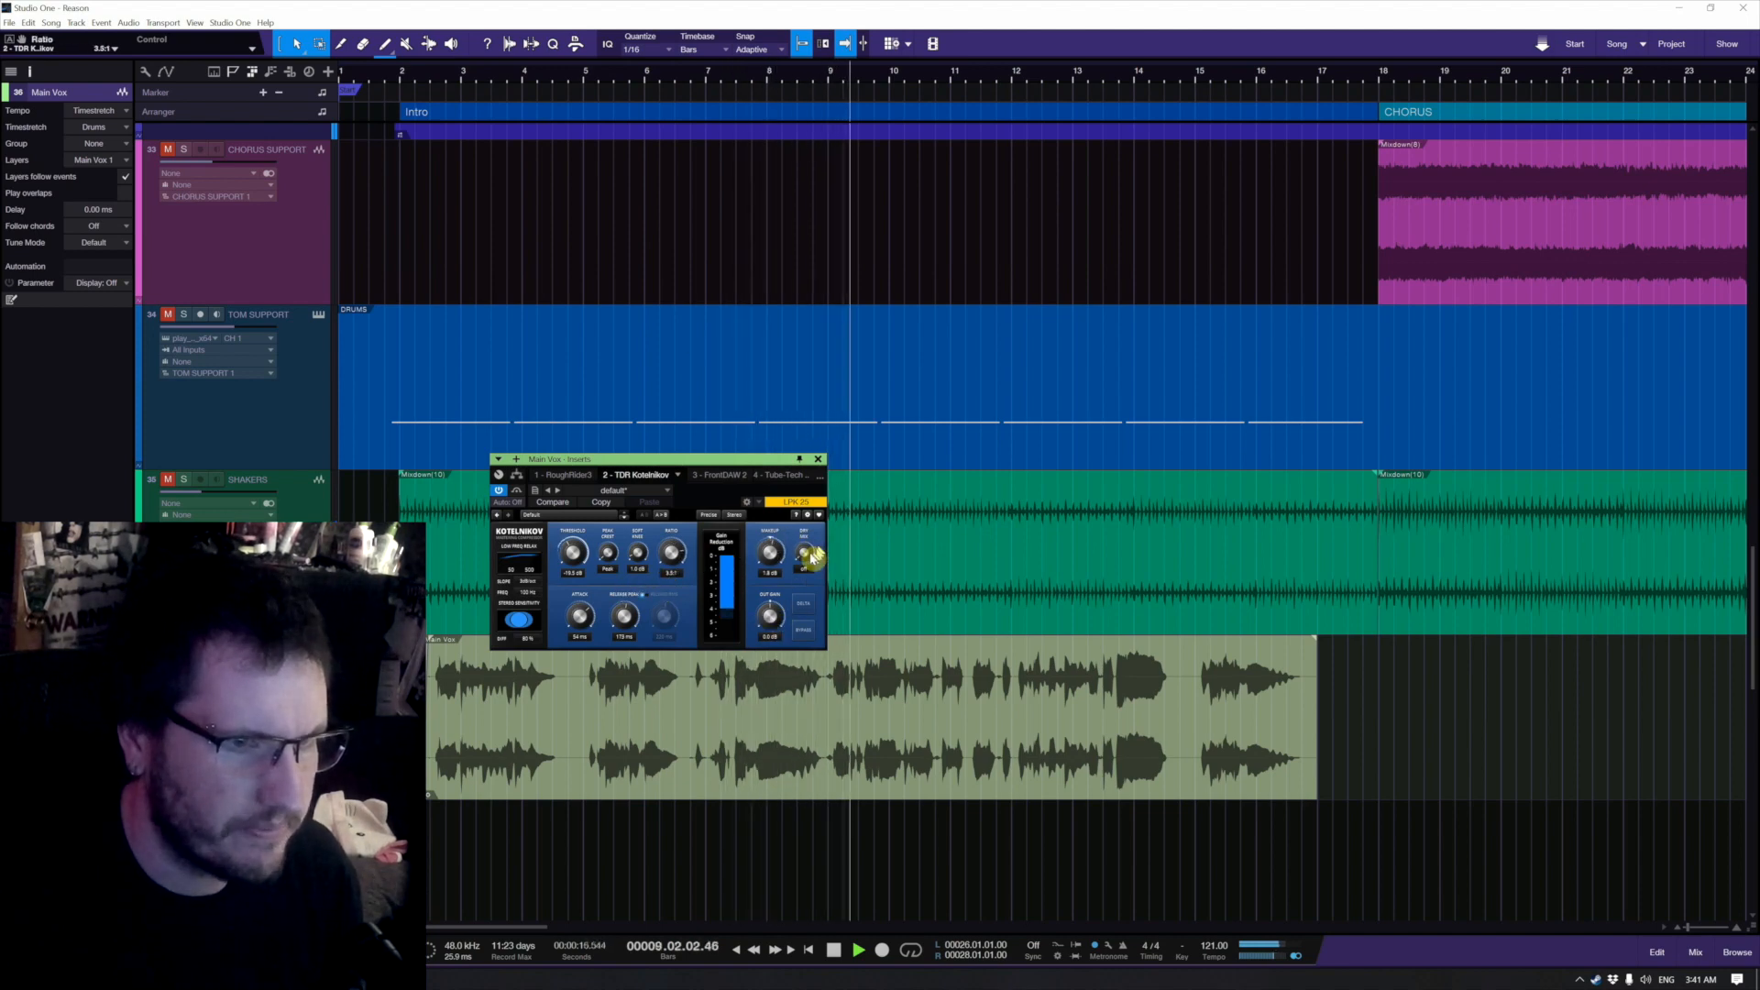
pyautogui.moveTo(807, 555); pyautogui.dragTo(807, 549)
pyautogui.moveTo(580, 563); pyautogui.dragTo(581, 556)
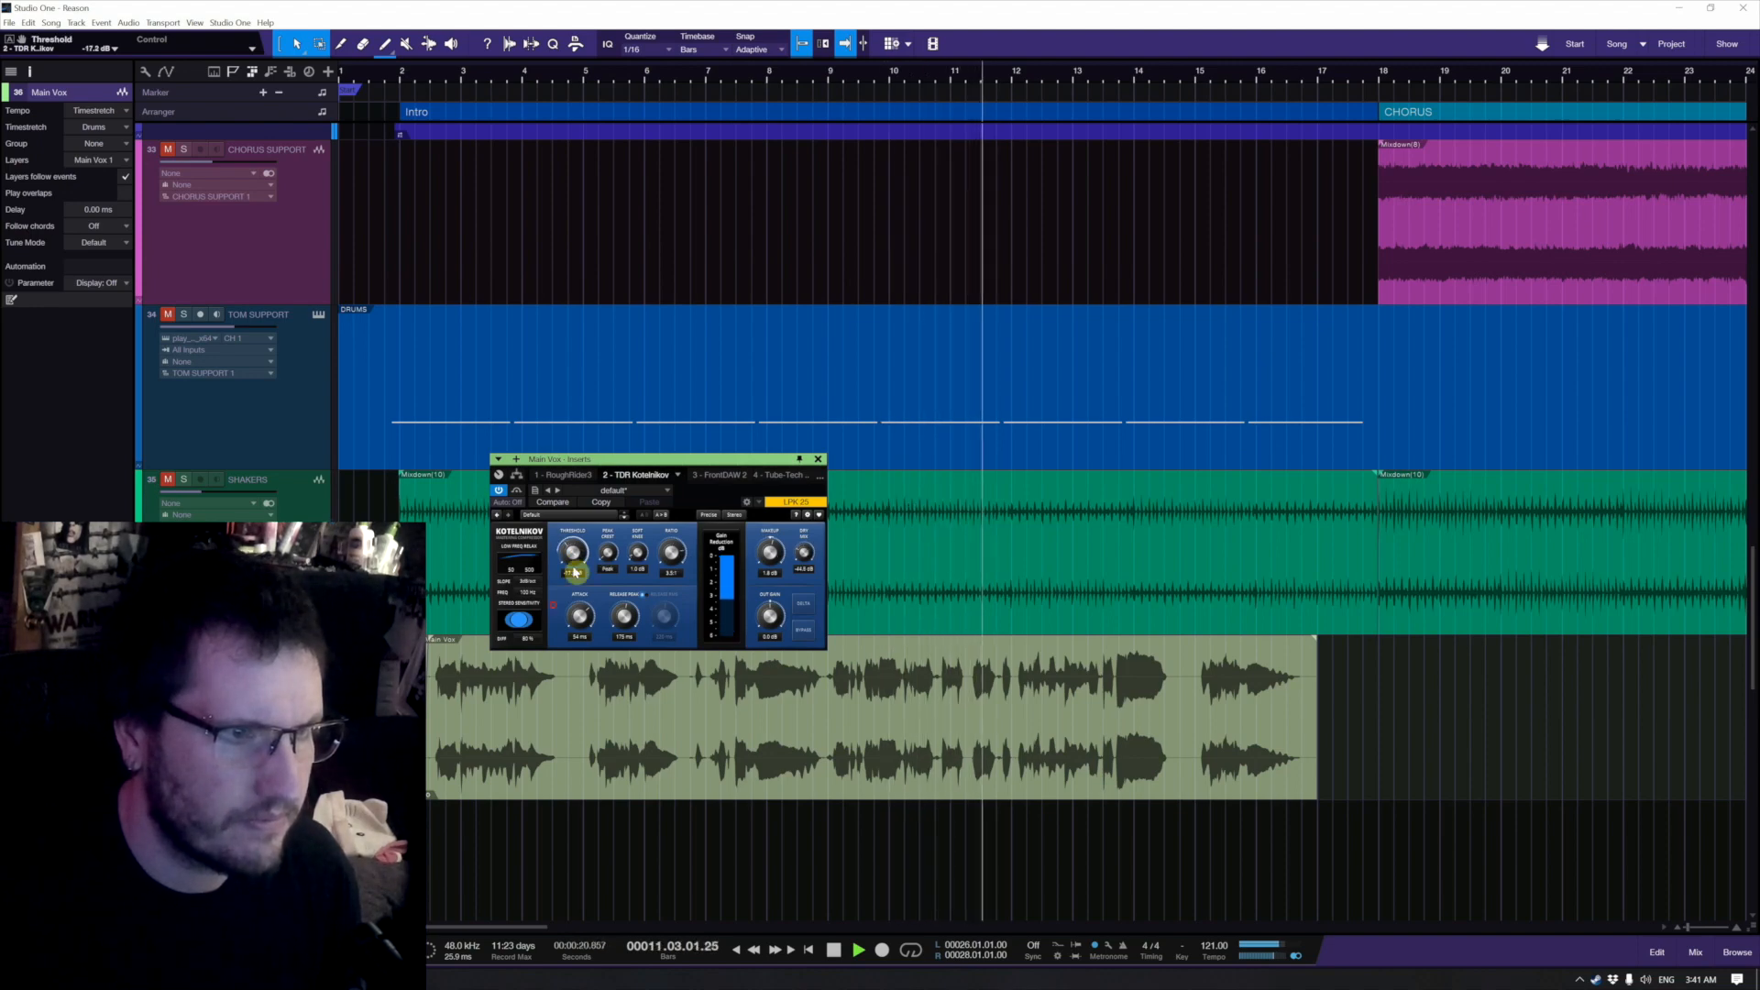
pyautogui.press('space')
pyautogui.click(820, 461)
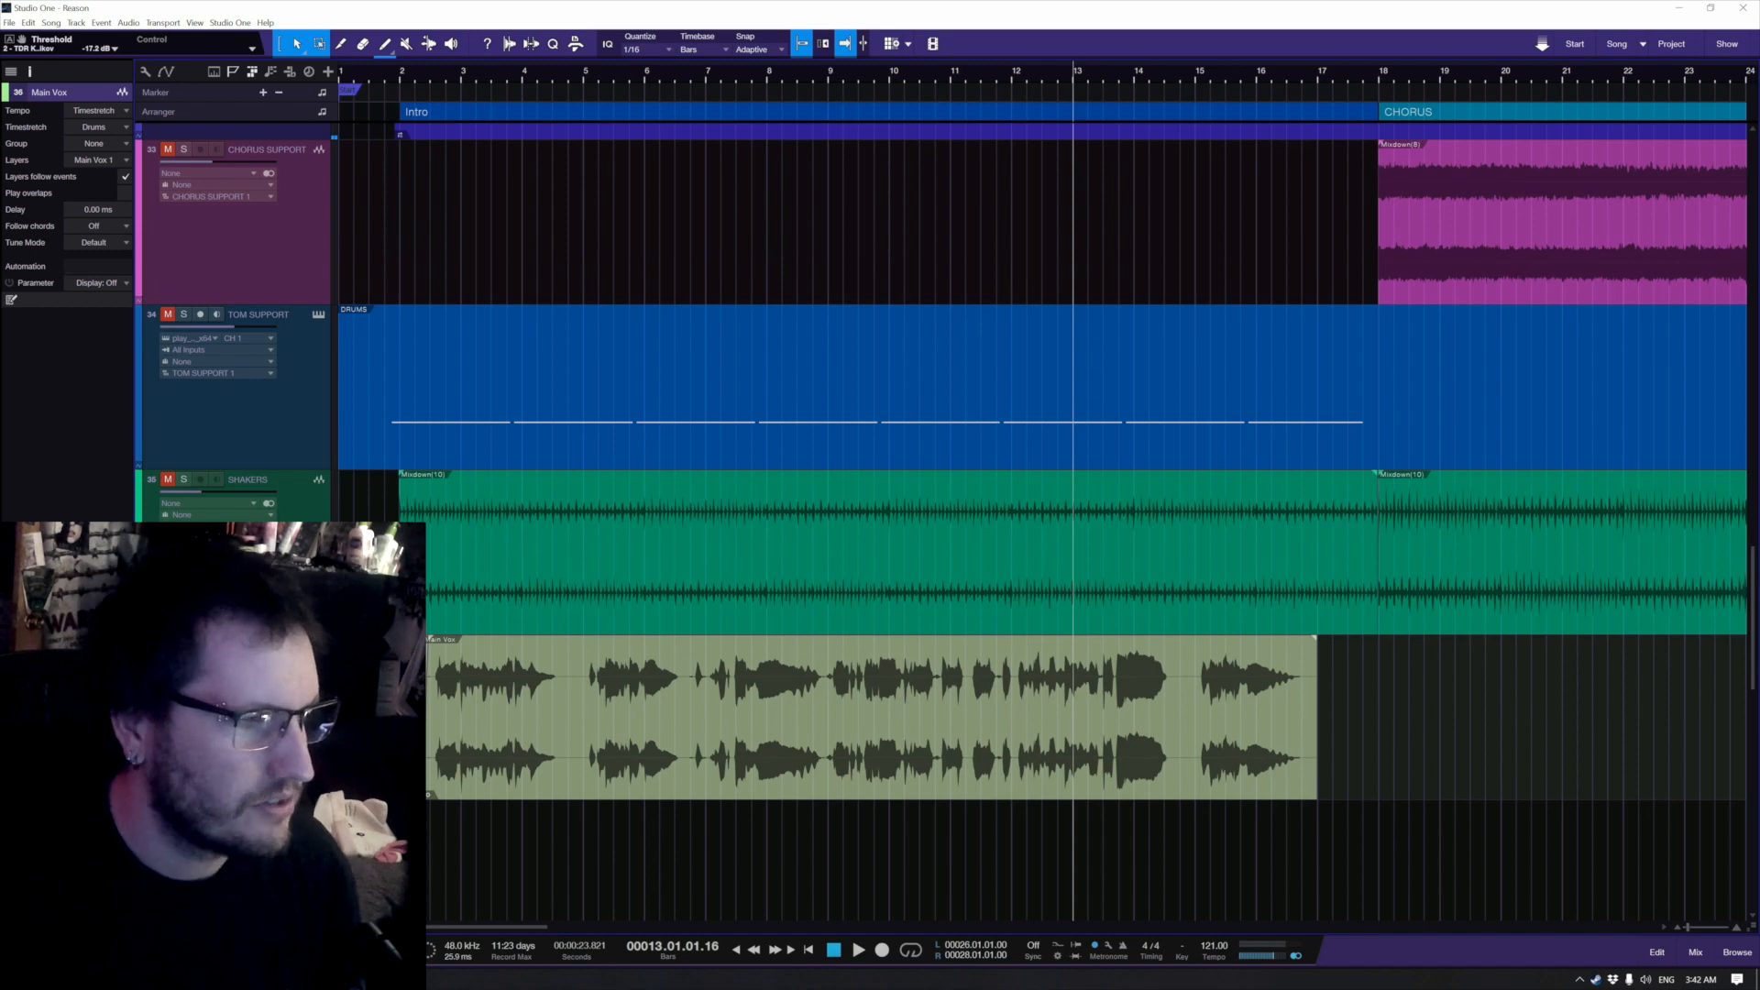
# Step: Insert the Klanghelm DC1A3 compressor at the end of the Main Vox insert chain
pyautogui.click(119, 587)
pyautogui.scroll(-1, 175, 560)
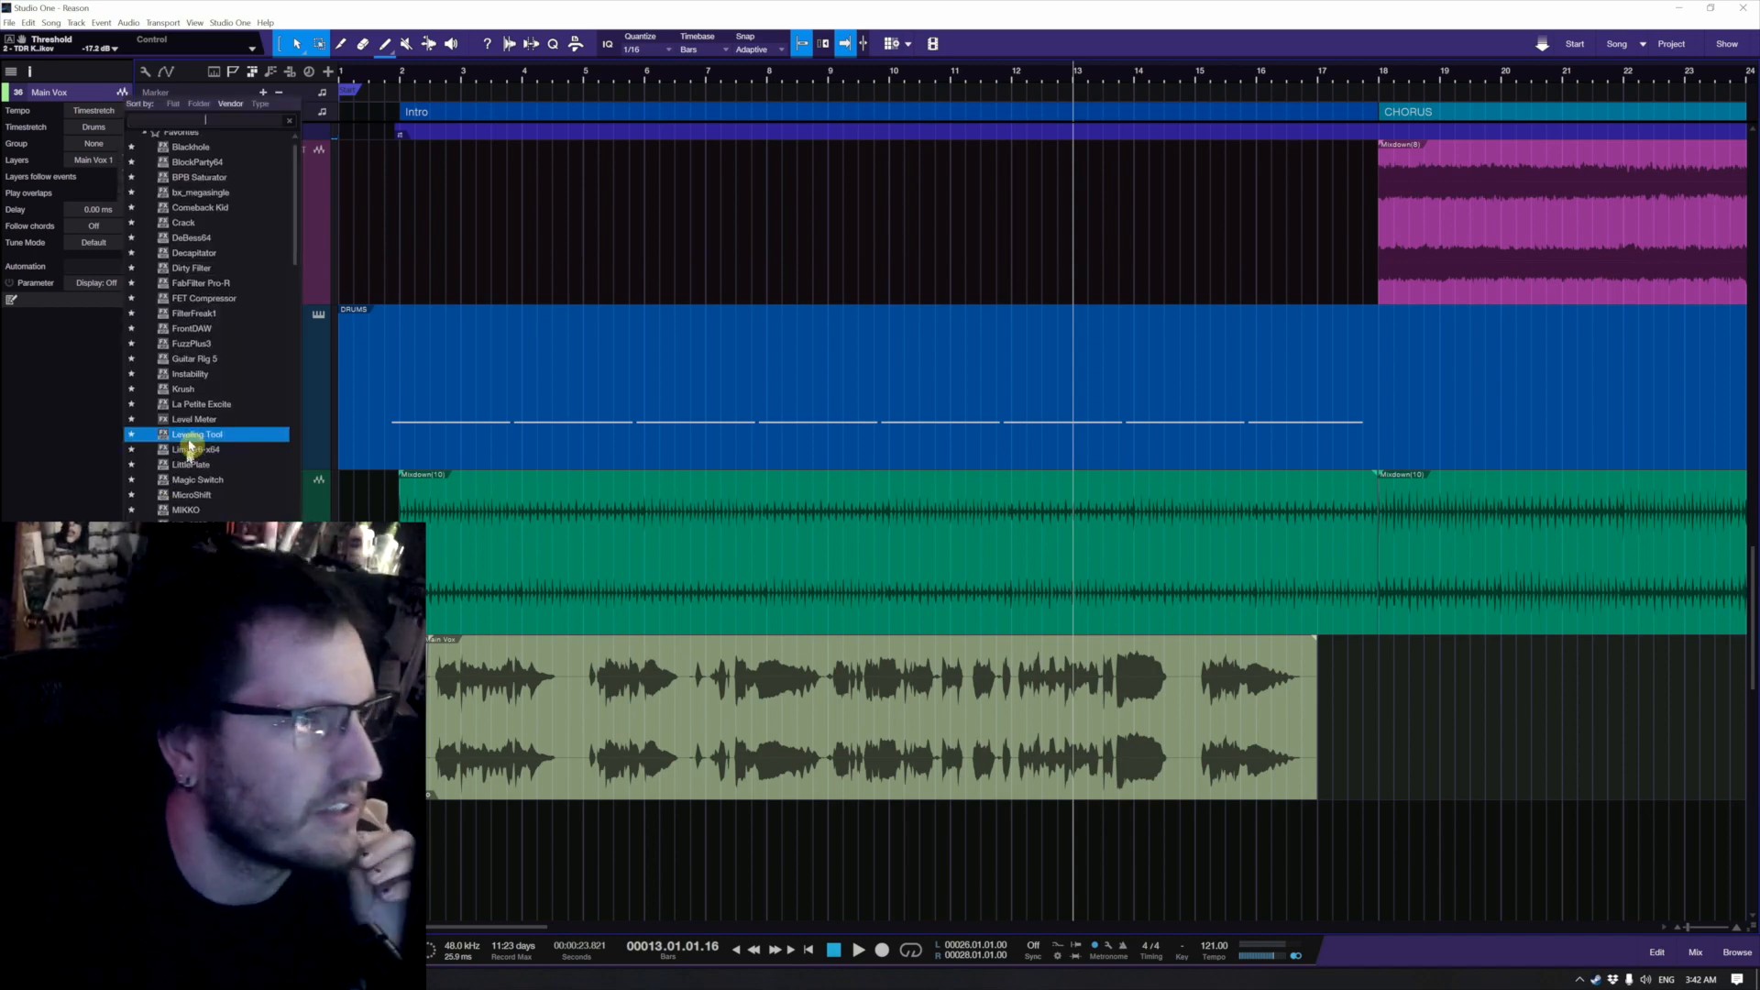
pyautogui.scroll(-5, 236, 344)
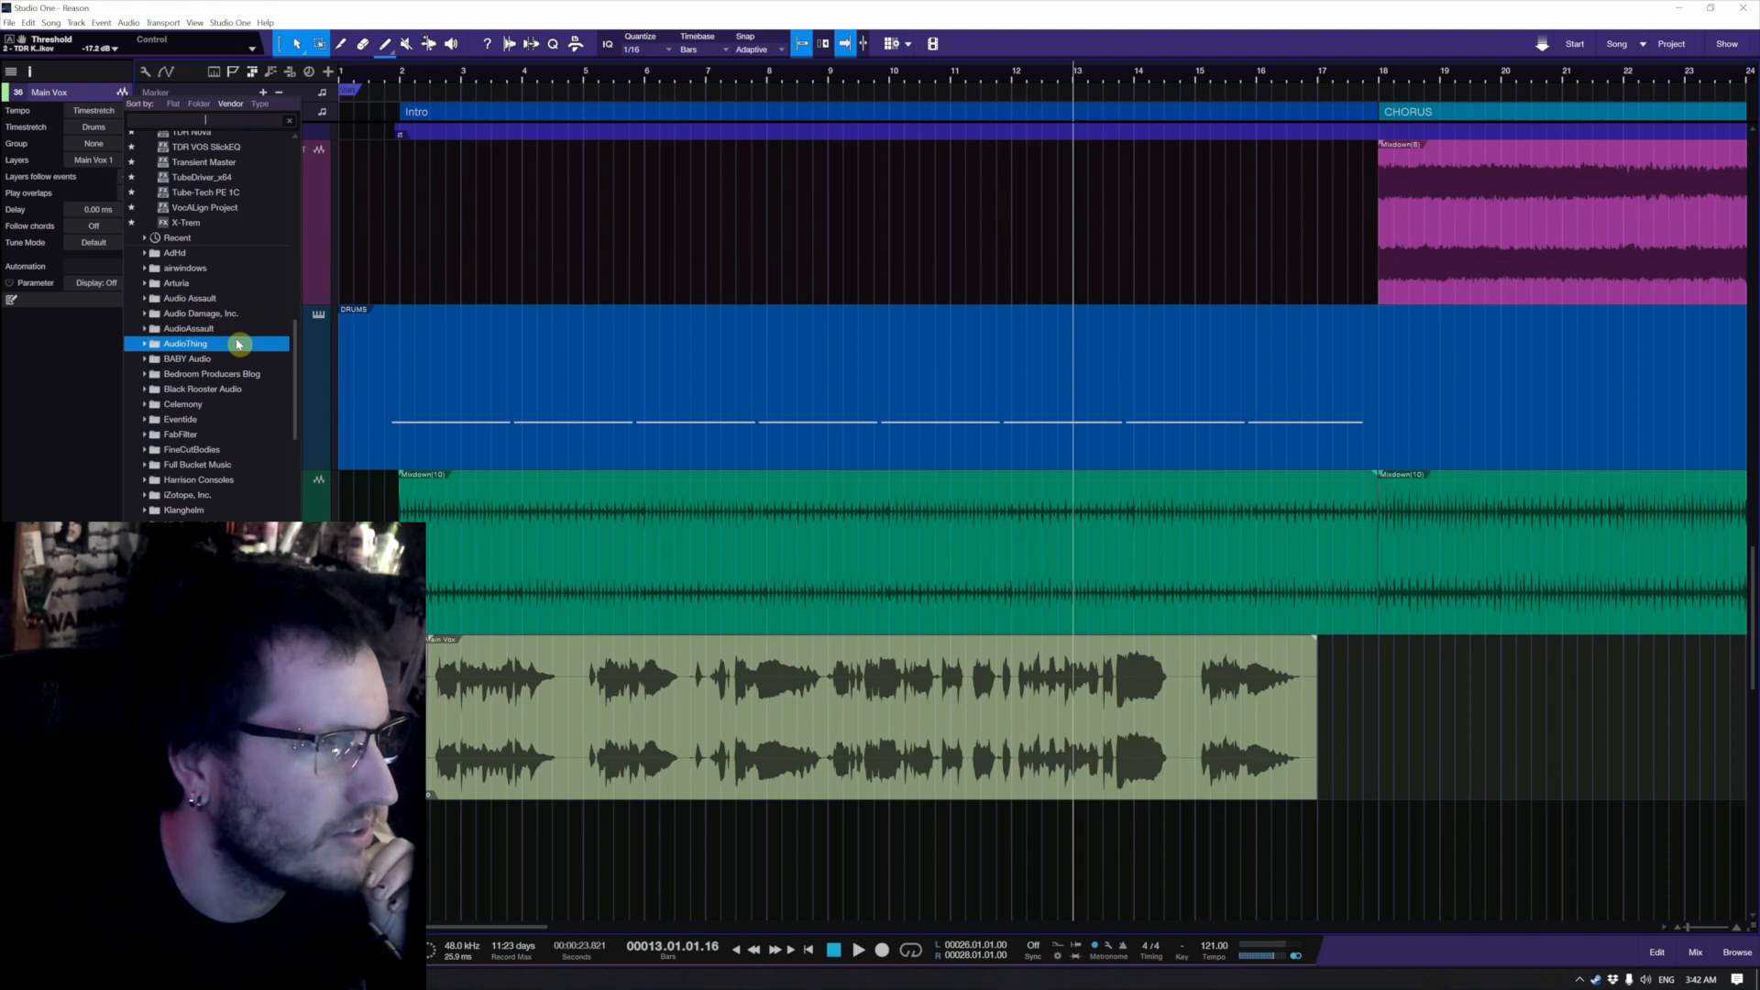
pyautogui.scroll(-3, 236, 346)
pyautogui.click(236, 363)
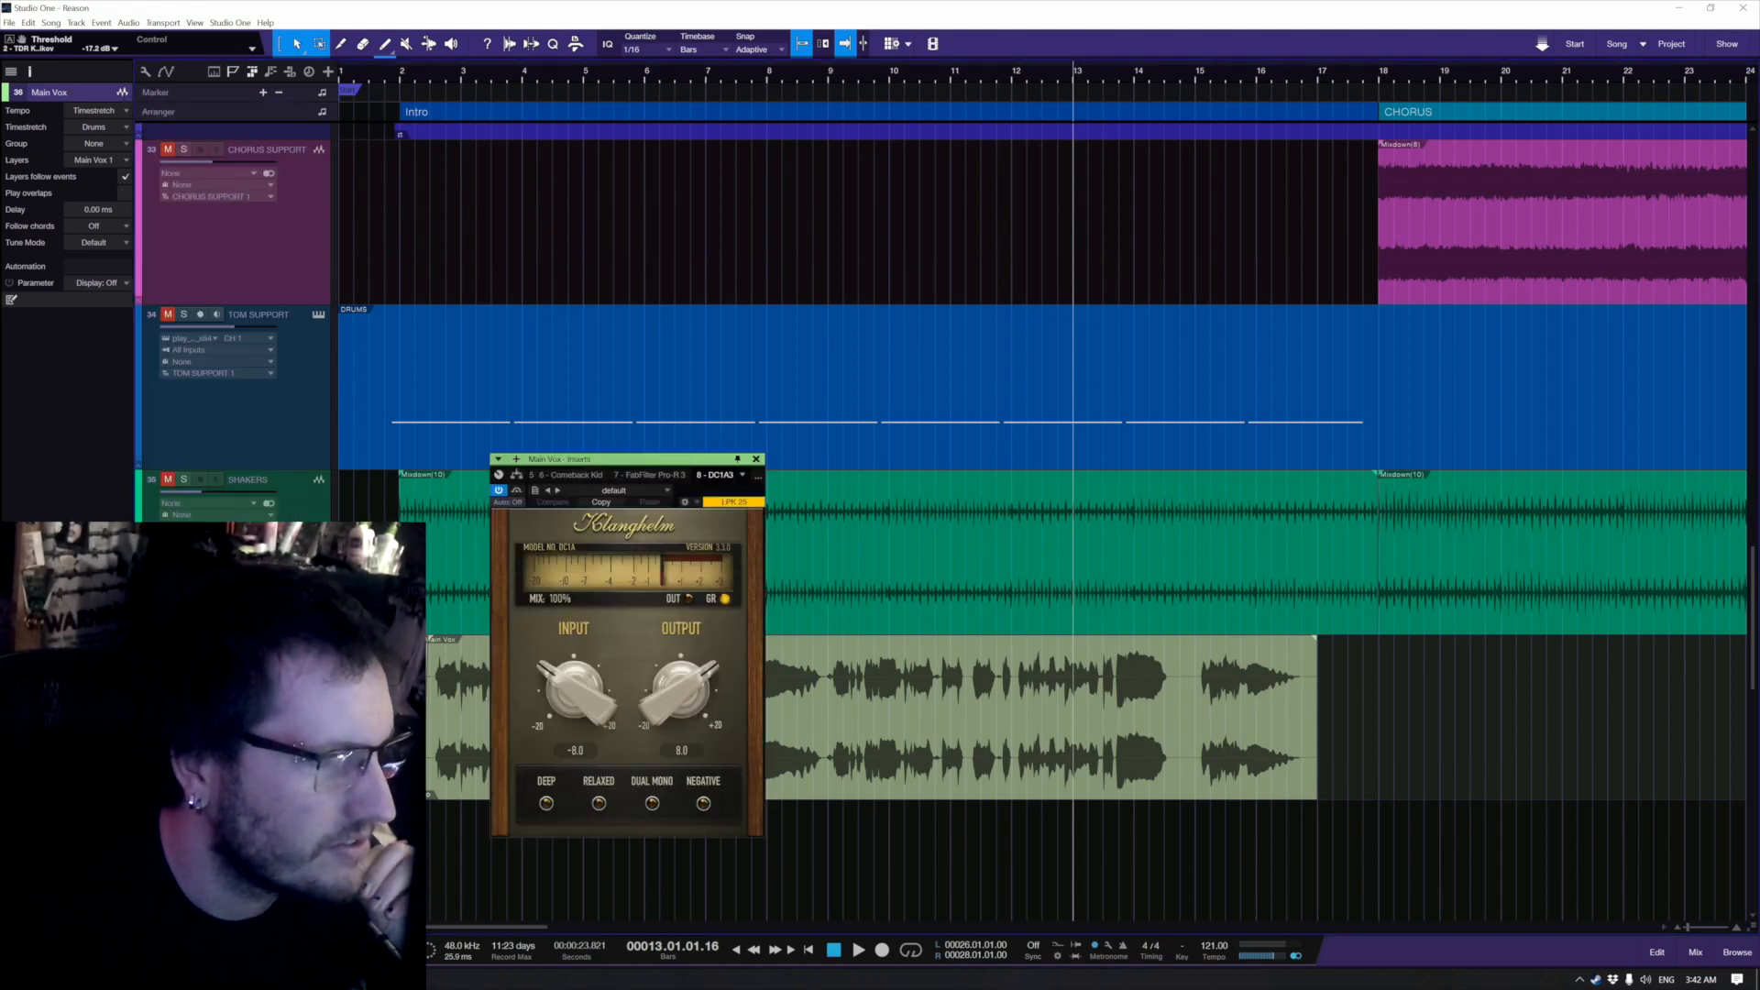
pyautogui.click(756, 460)
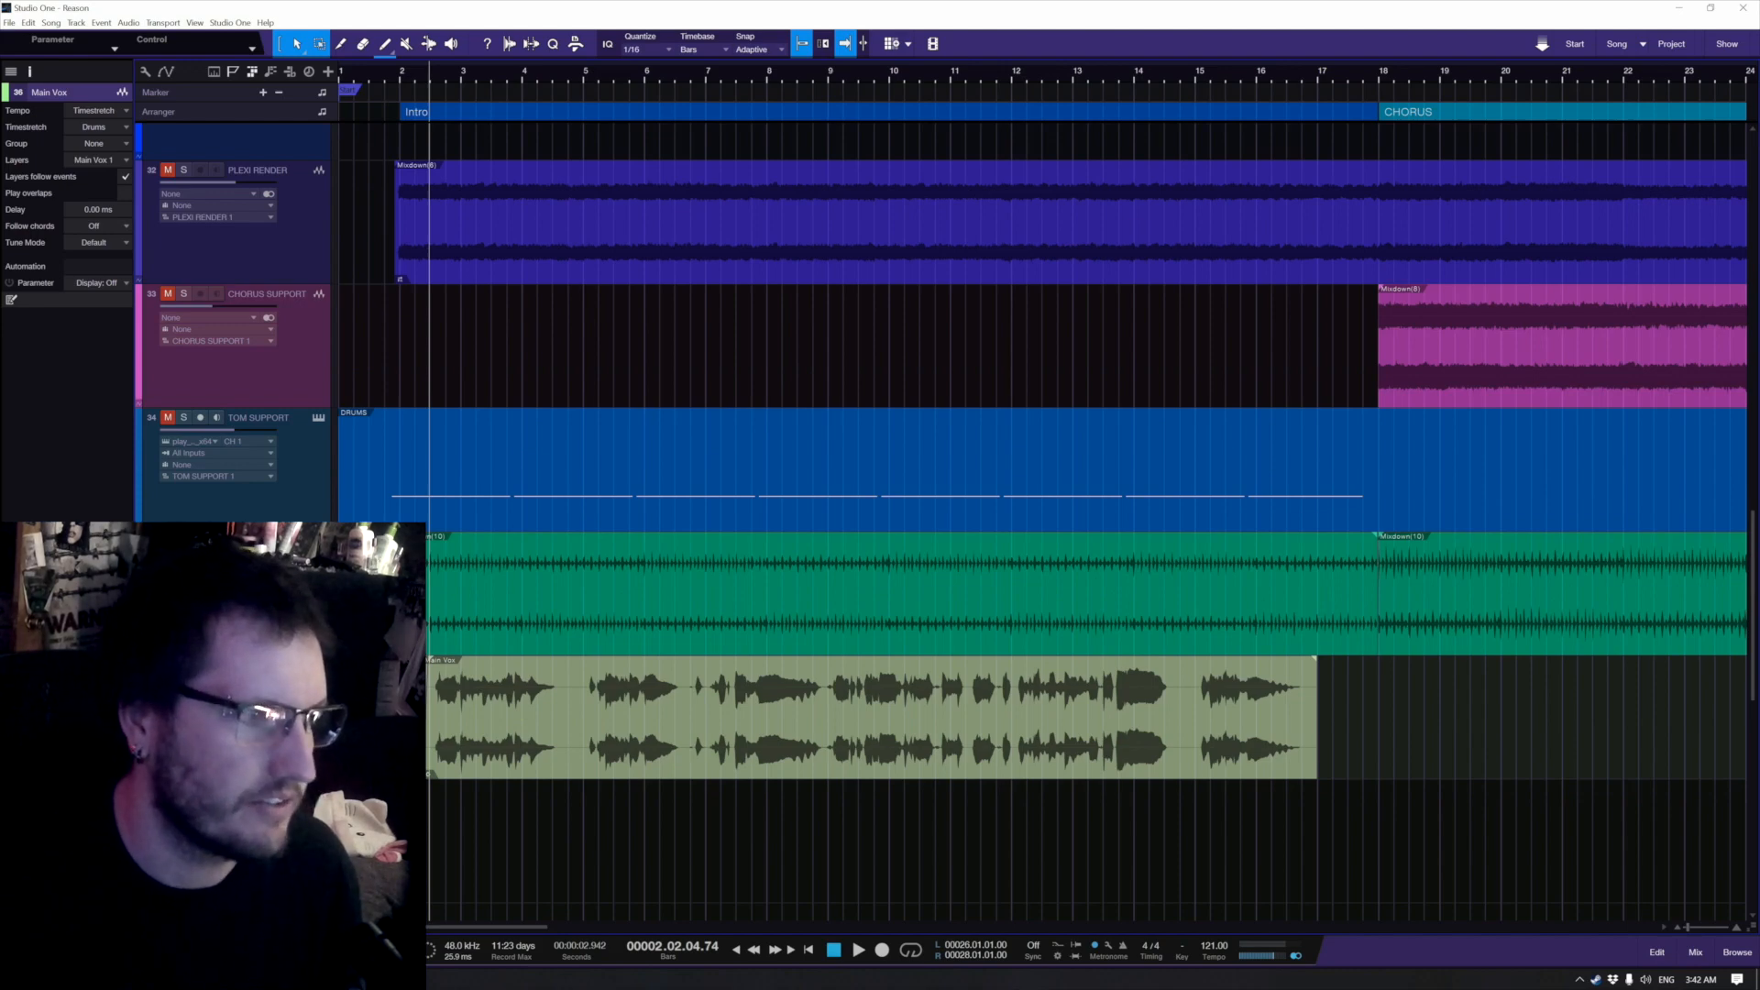
# Step: Insert the TDR VOS SlickEQ equalizer after FabFilter Pro-R 3 on the Main Vox track
pyautogui.click(752, 215)
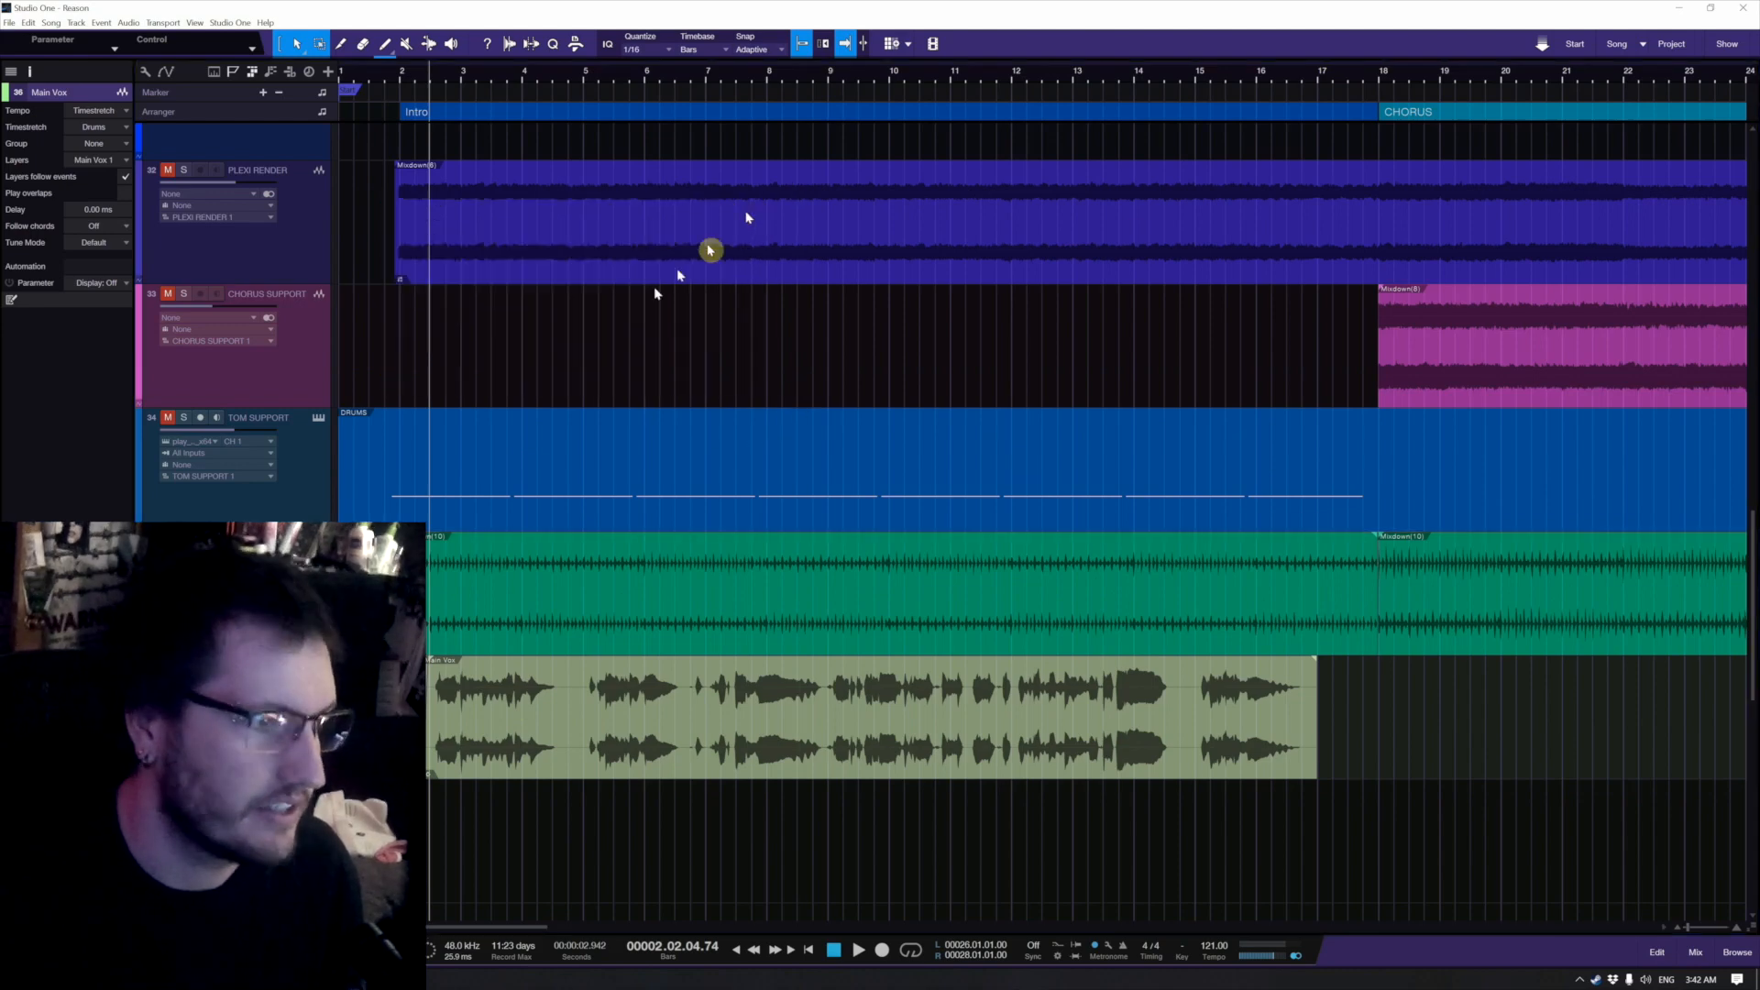
pyautogui.click(224, 322)
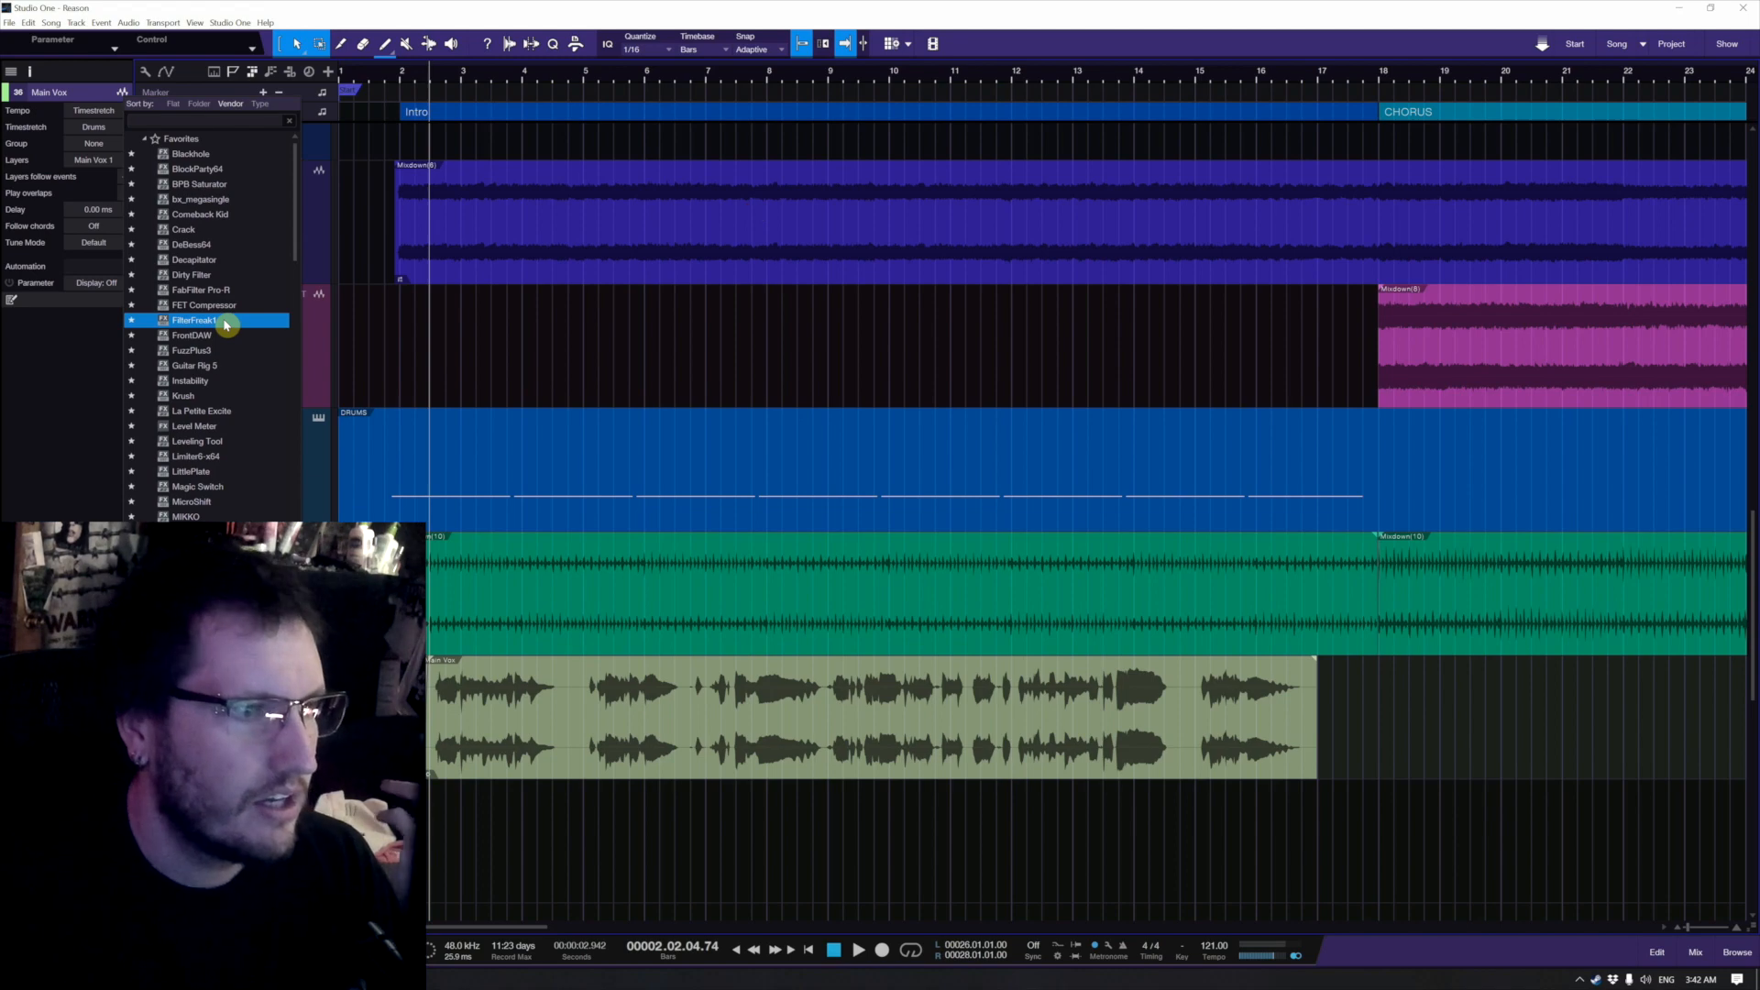
pyautogui.scroll(-4, 229, 330)
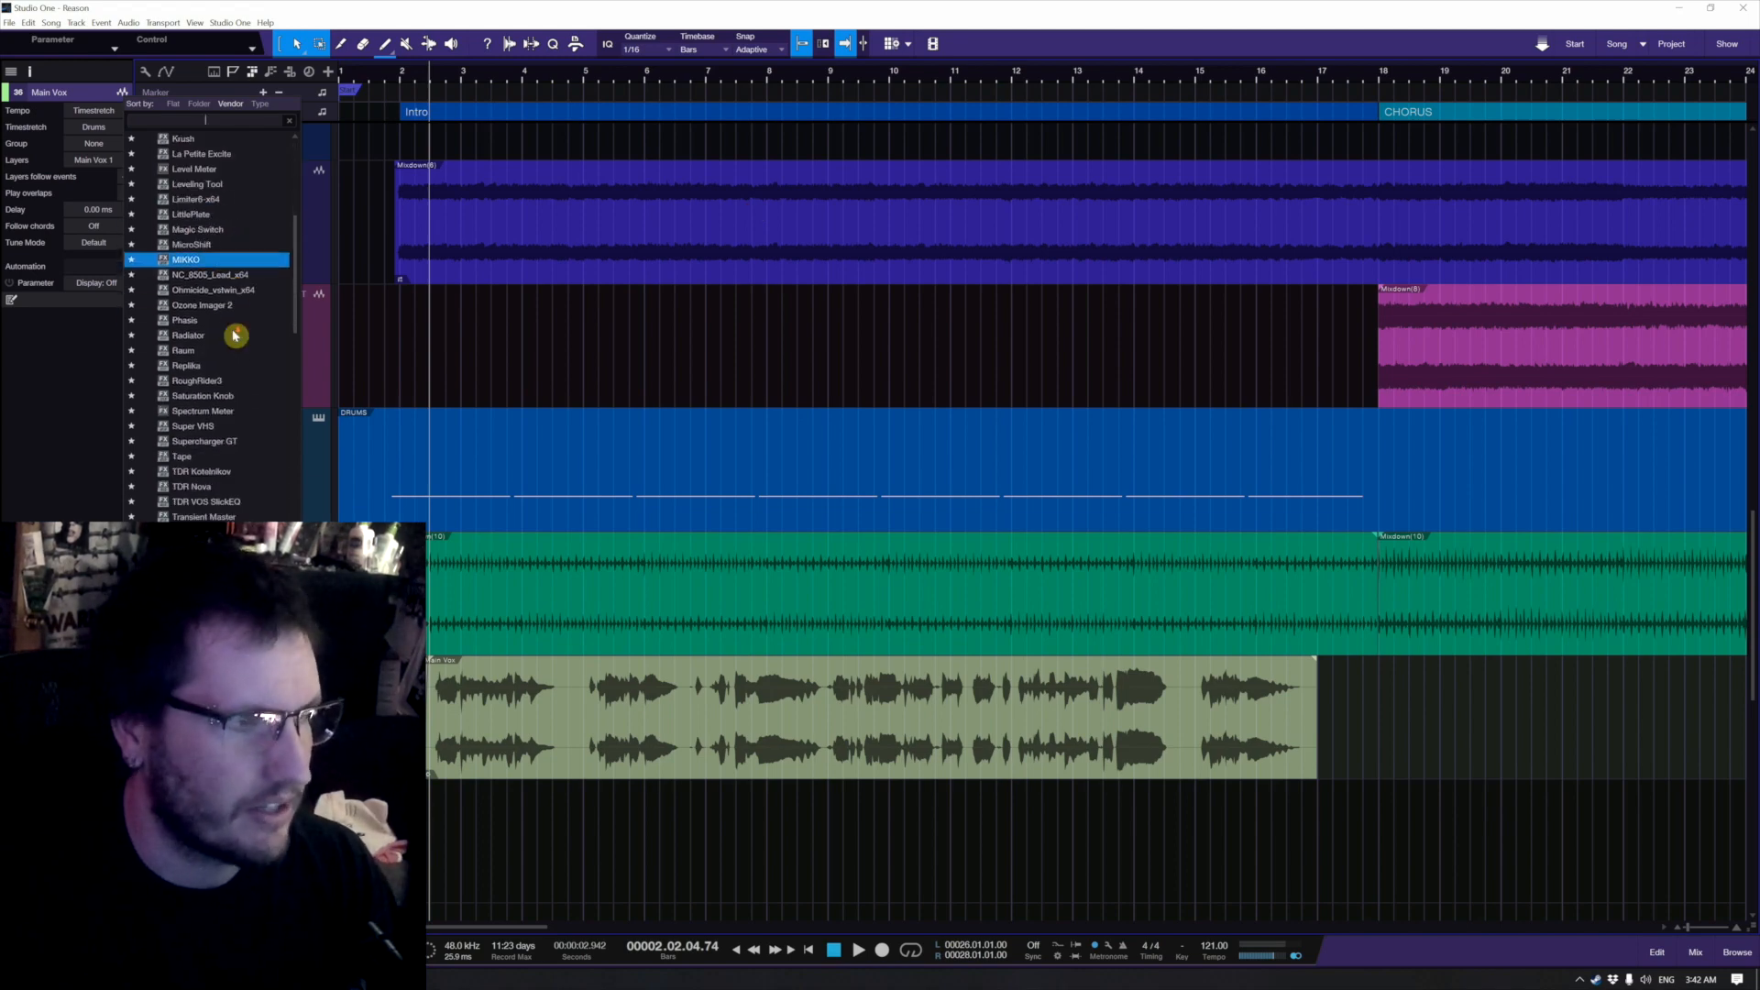
pyautogui.scroll(-2, 235, 336)
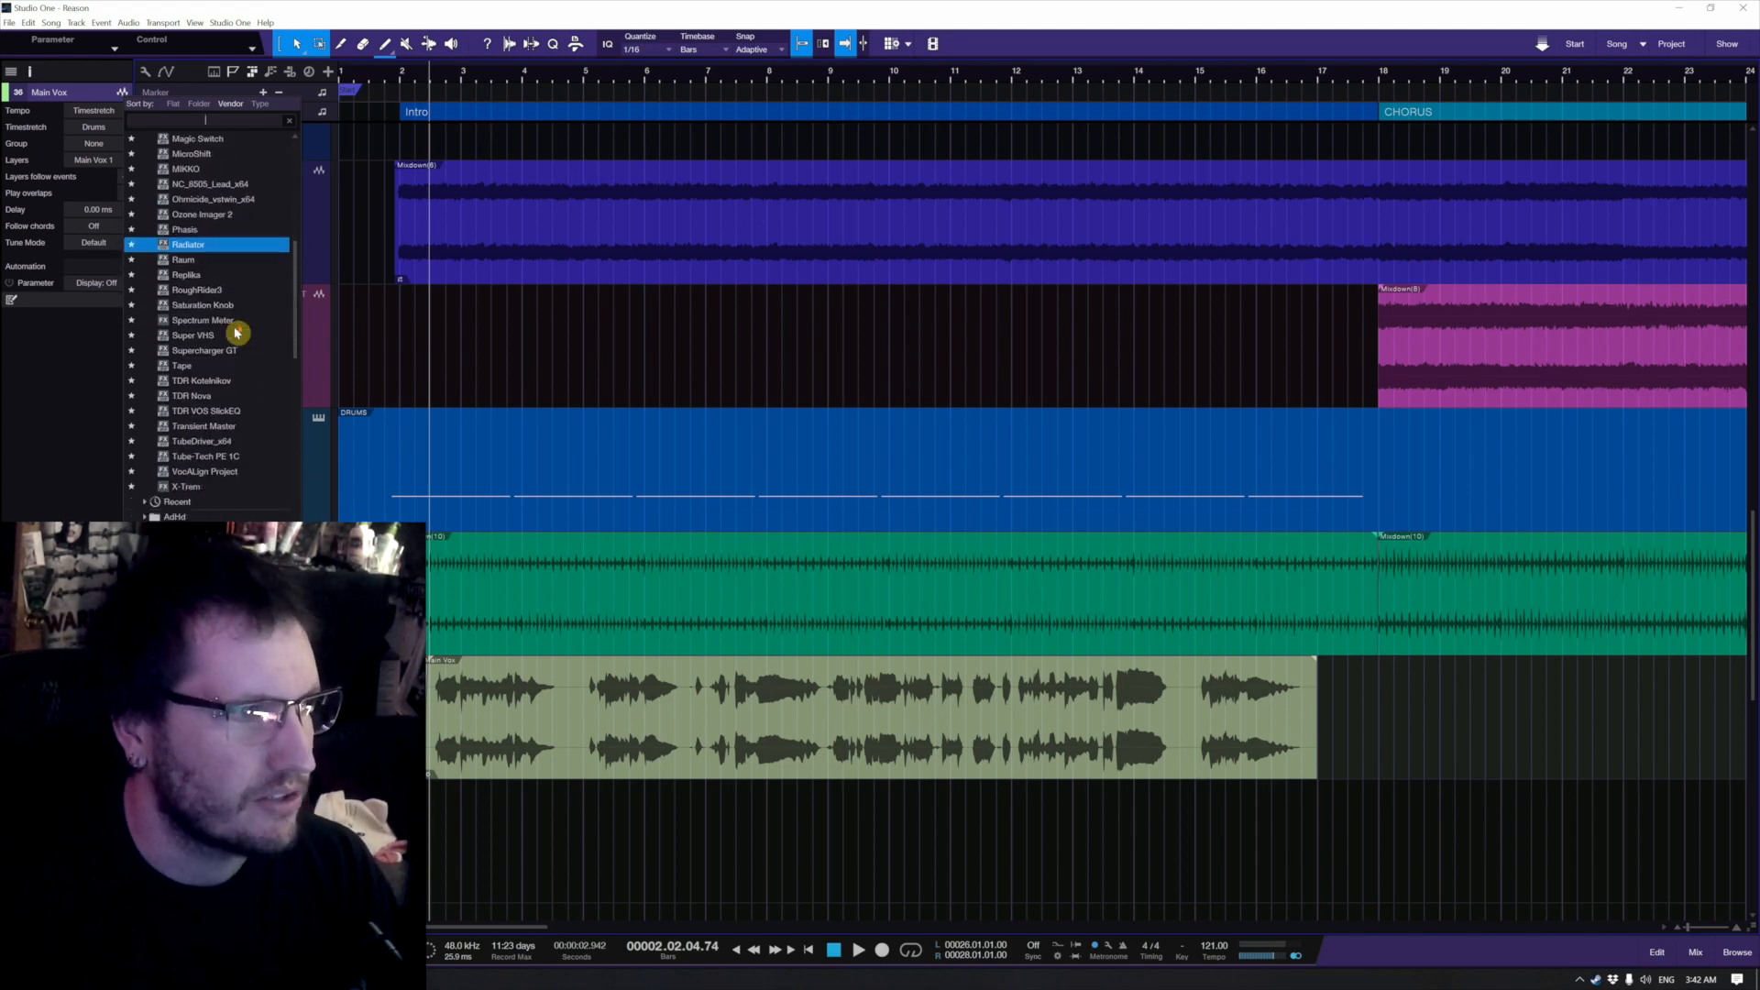
pyautogui.click(256, 415)
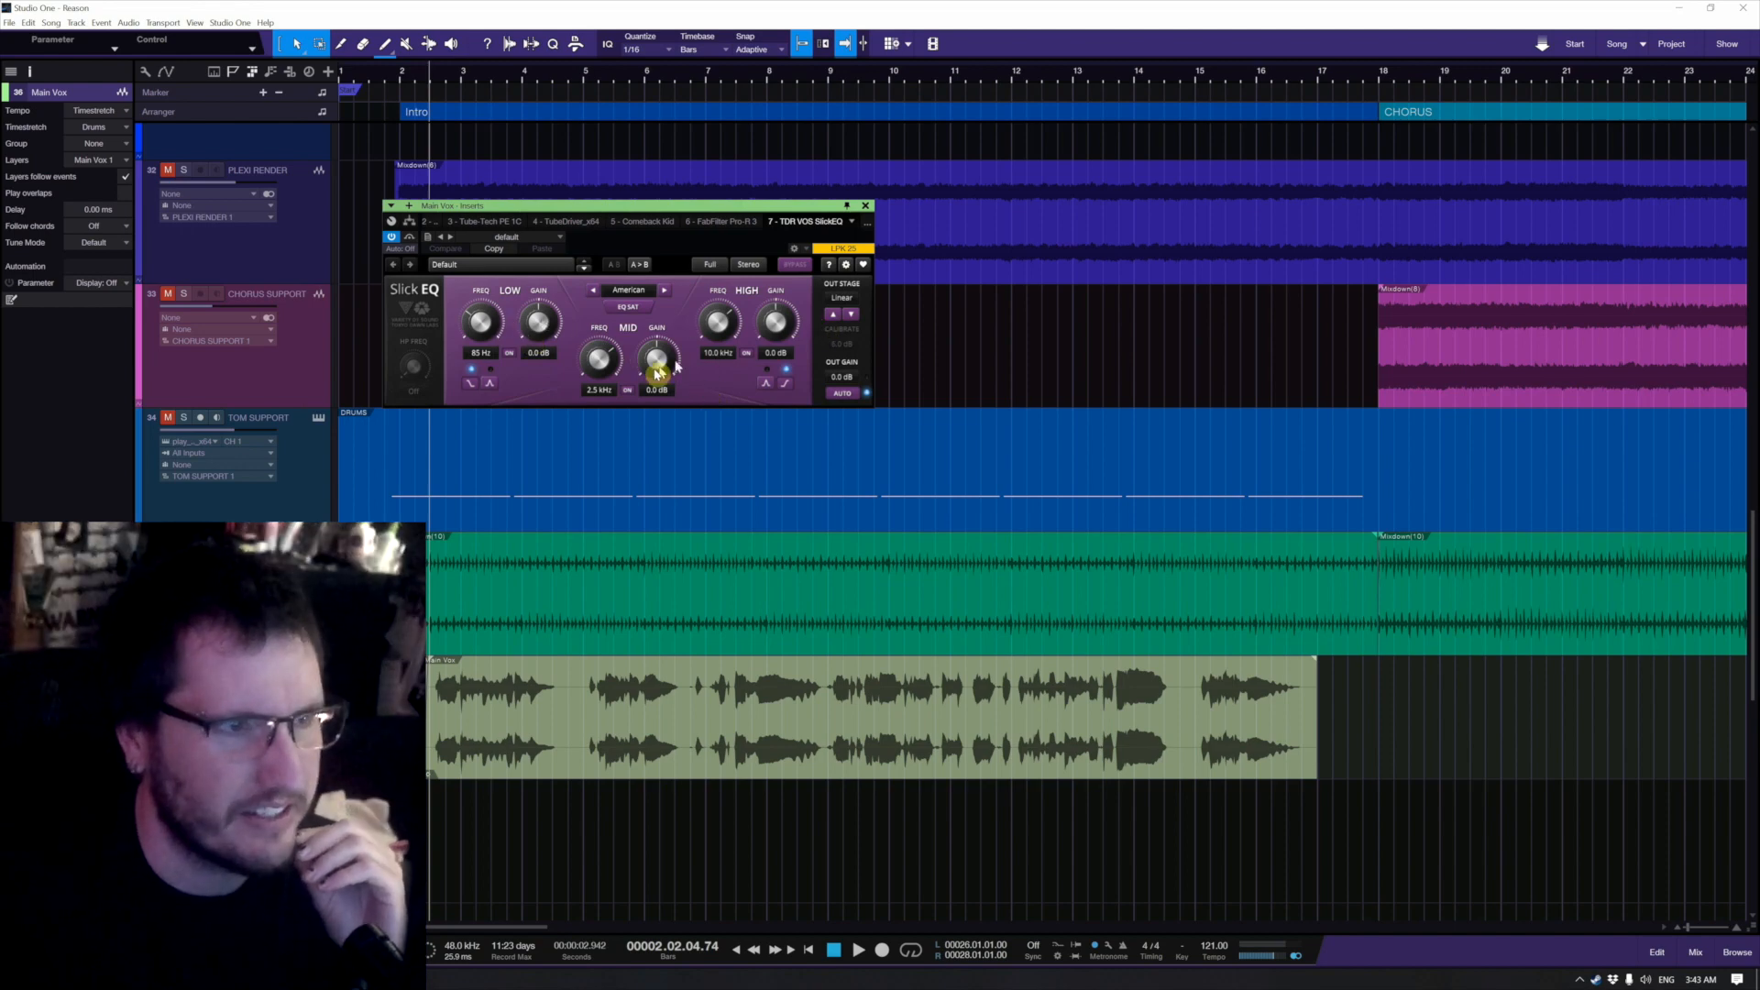
# Step: Switch SlickEQ to the German model and set its low and high bands to the bell shape
pyautogui.click(666, 291)
pyautogui.click(666, 291)
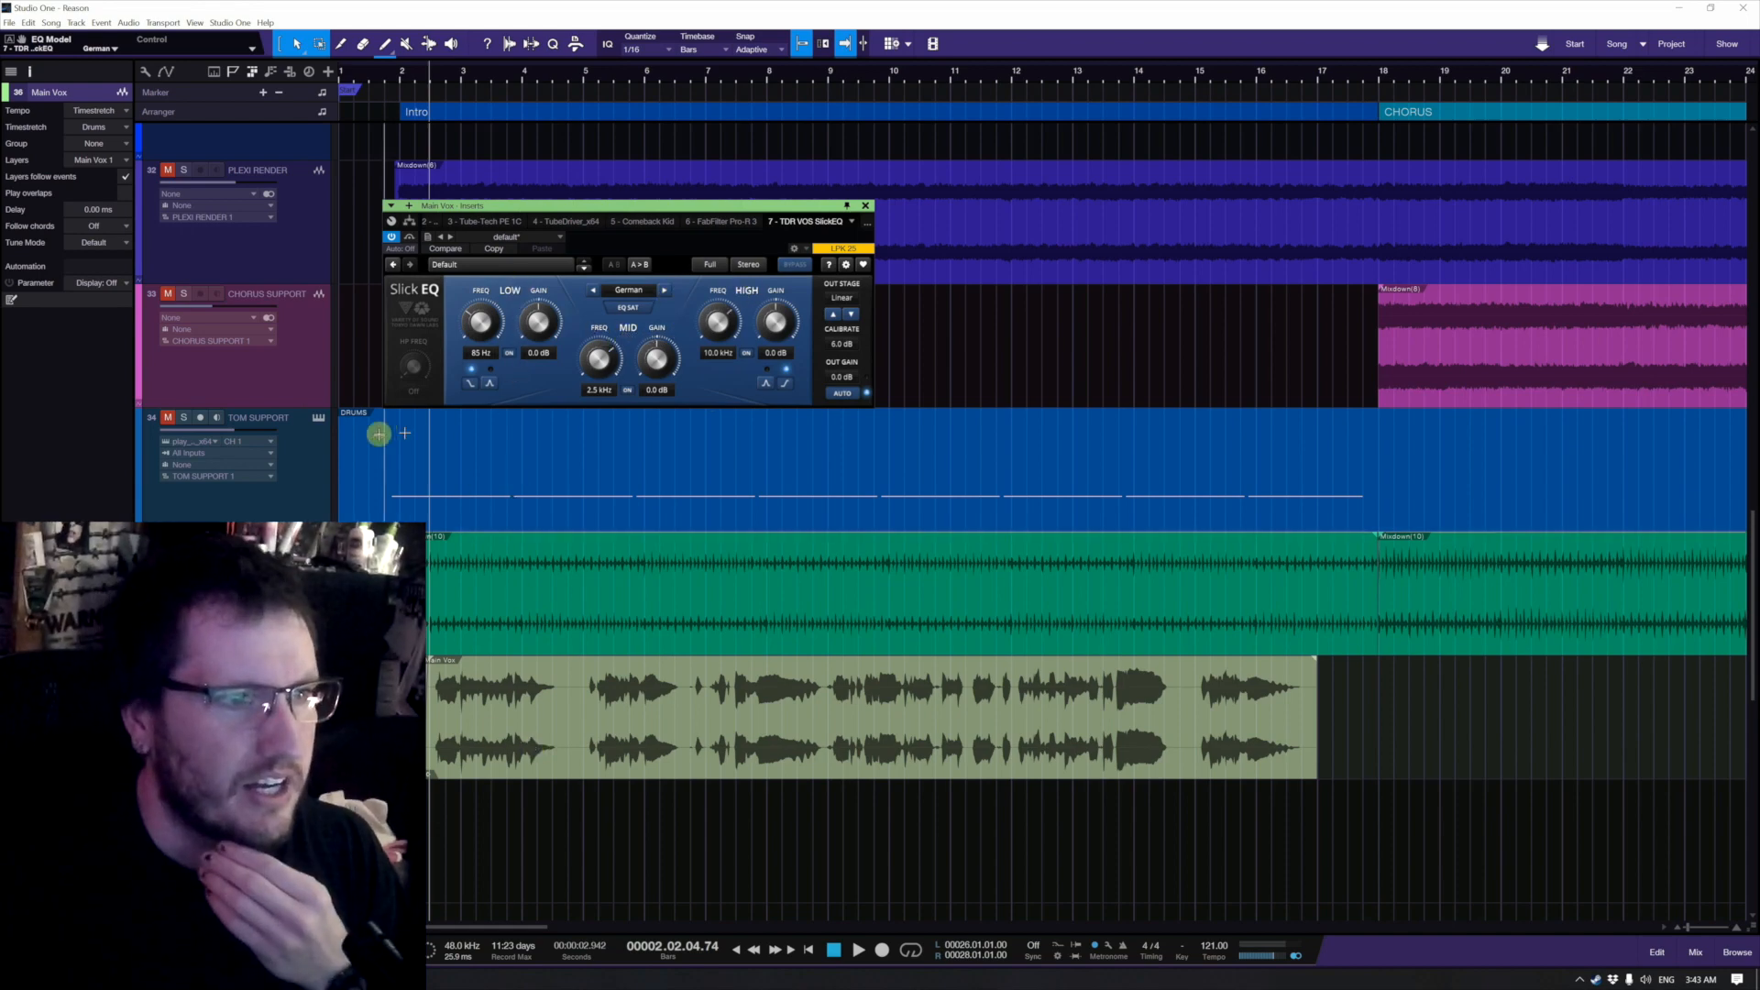
pyautogui.click(770, 385)
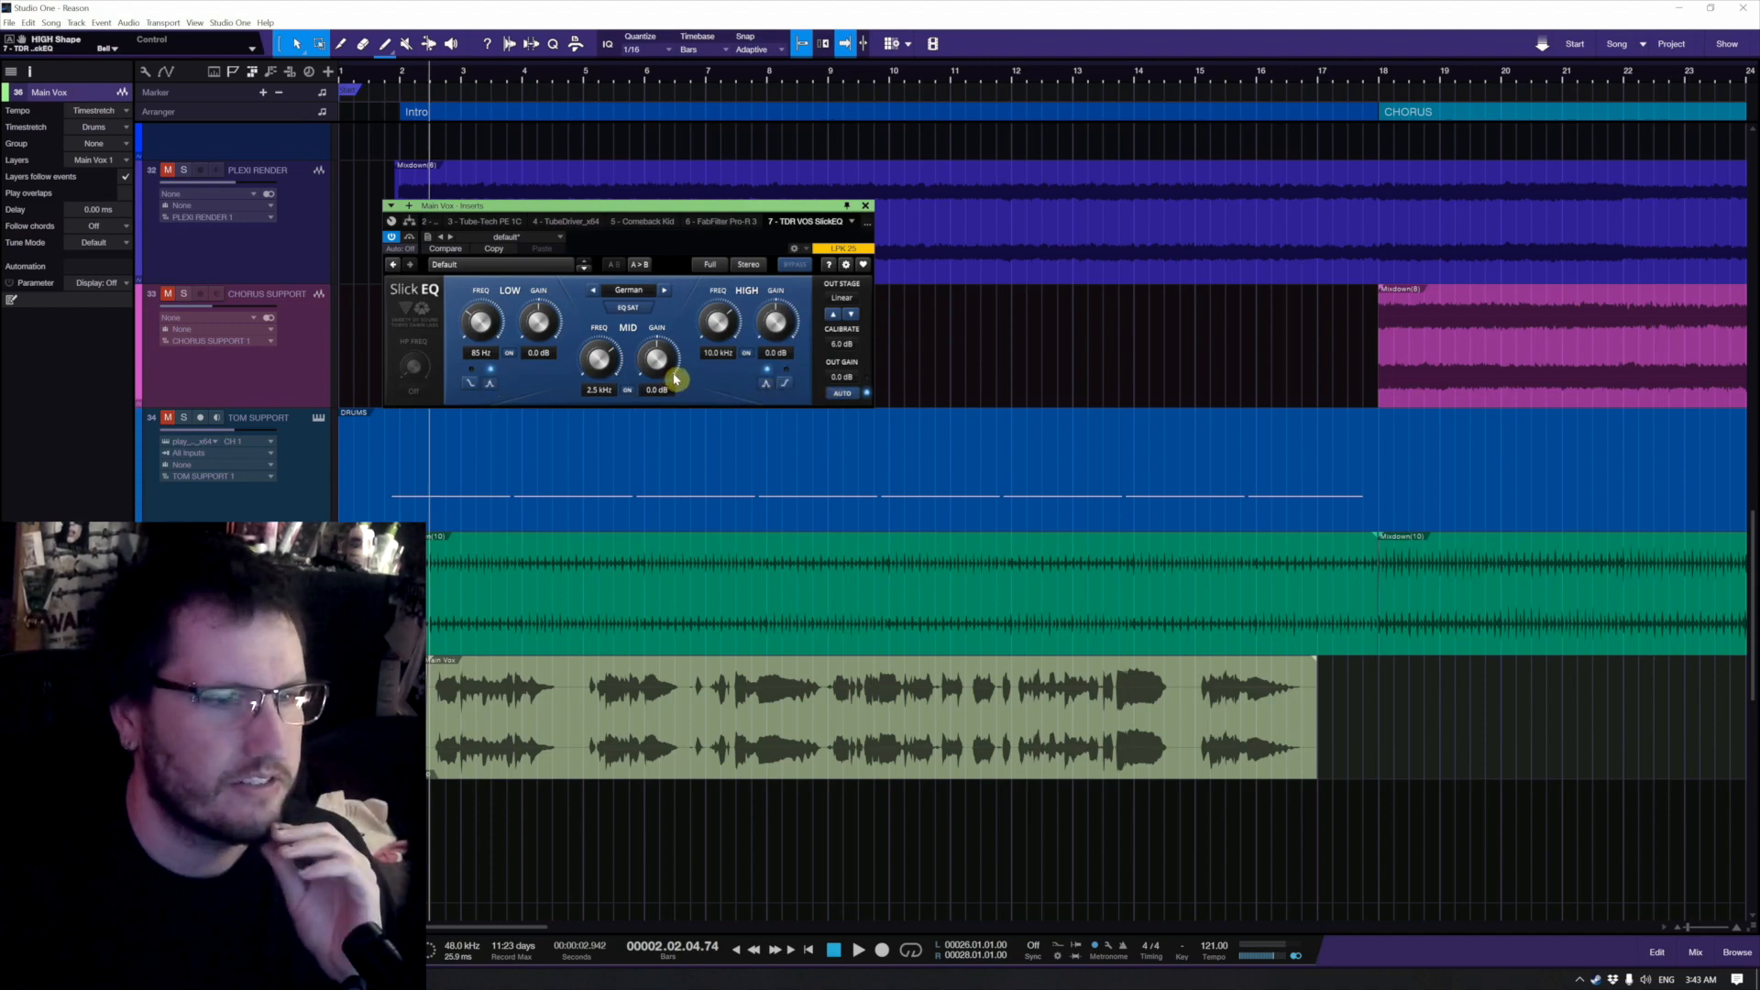
pyautogui.click(864, 207)
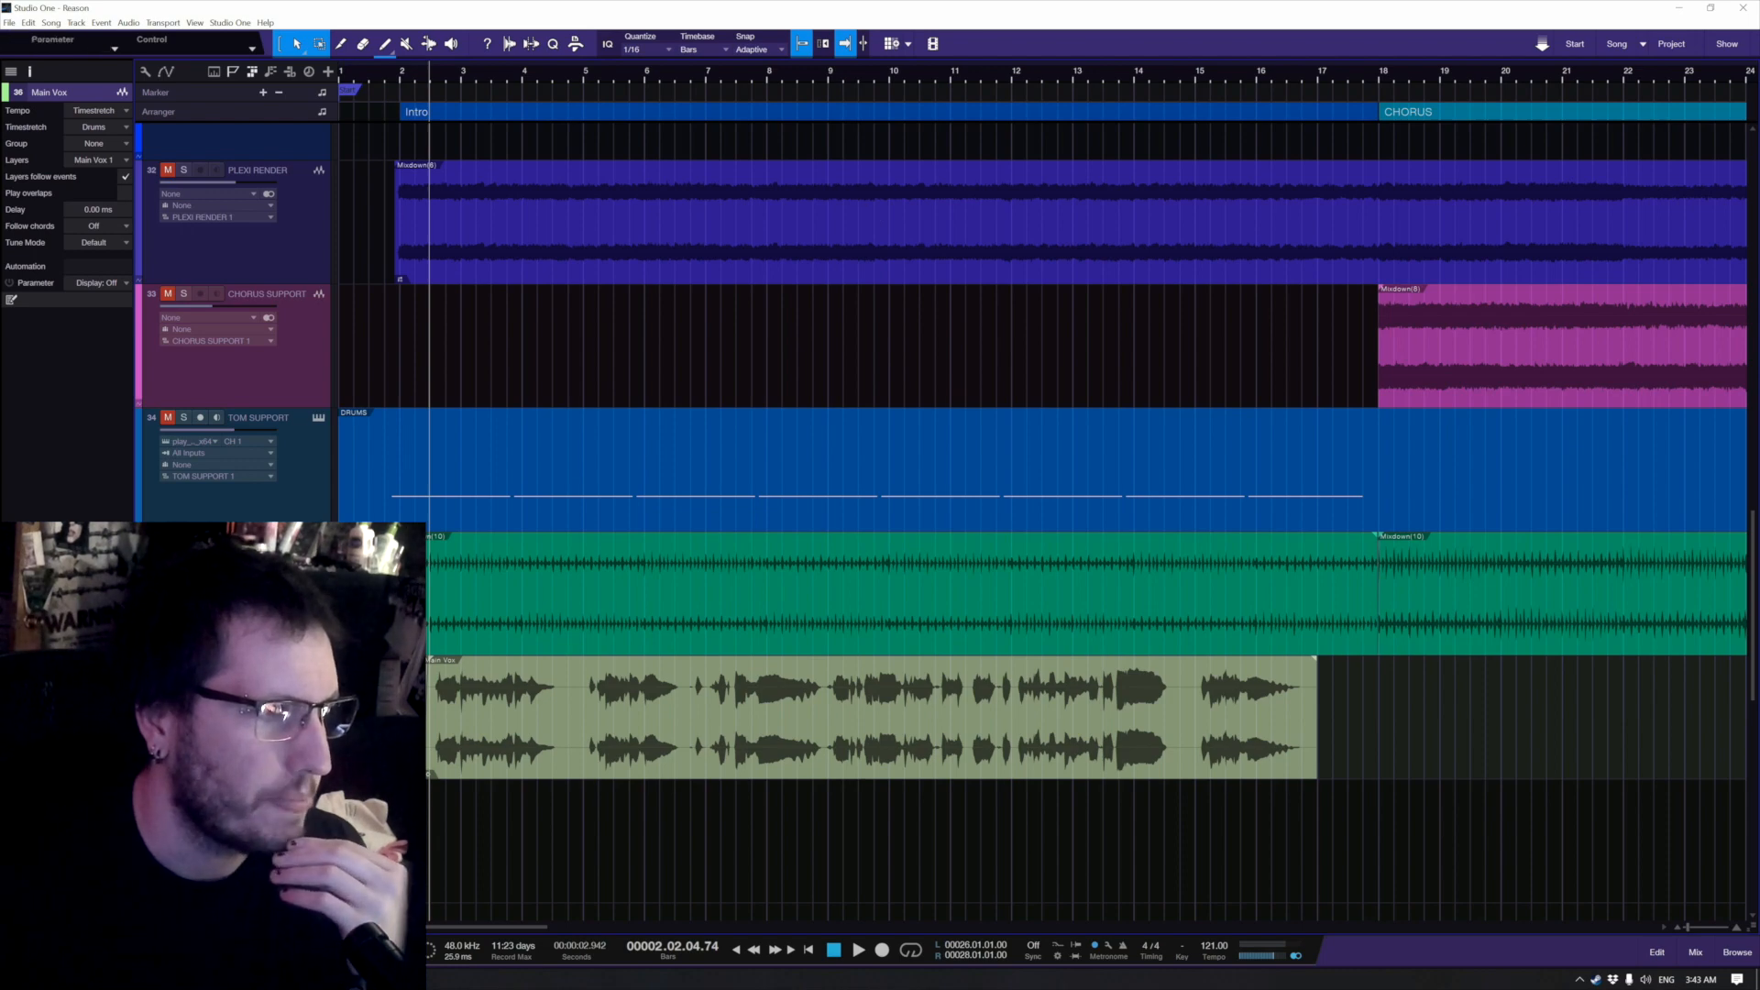
# Step: Insert TDR Nova after FabFilter Pro-R 3 on Main Vox and set its analyzer mode to Out
pyautogui.click(126, 560)
pyautogui.scroll(-8, 220, 475)
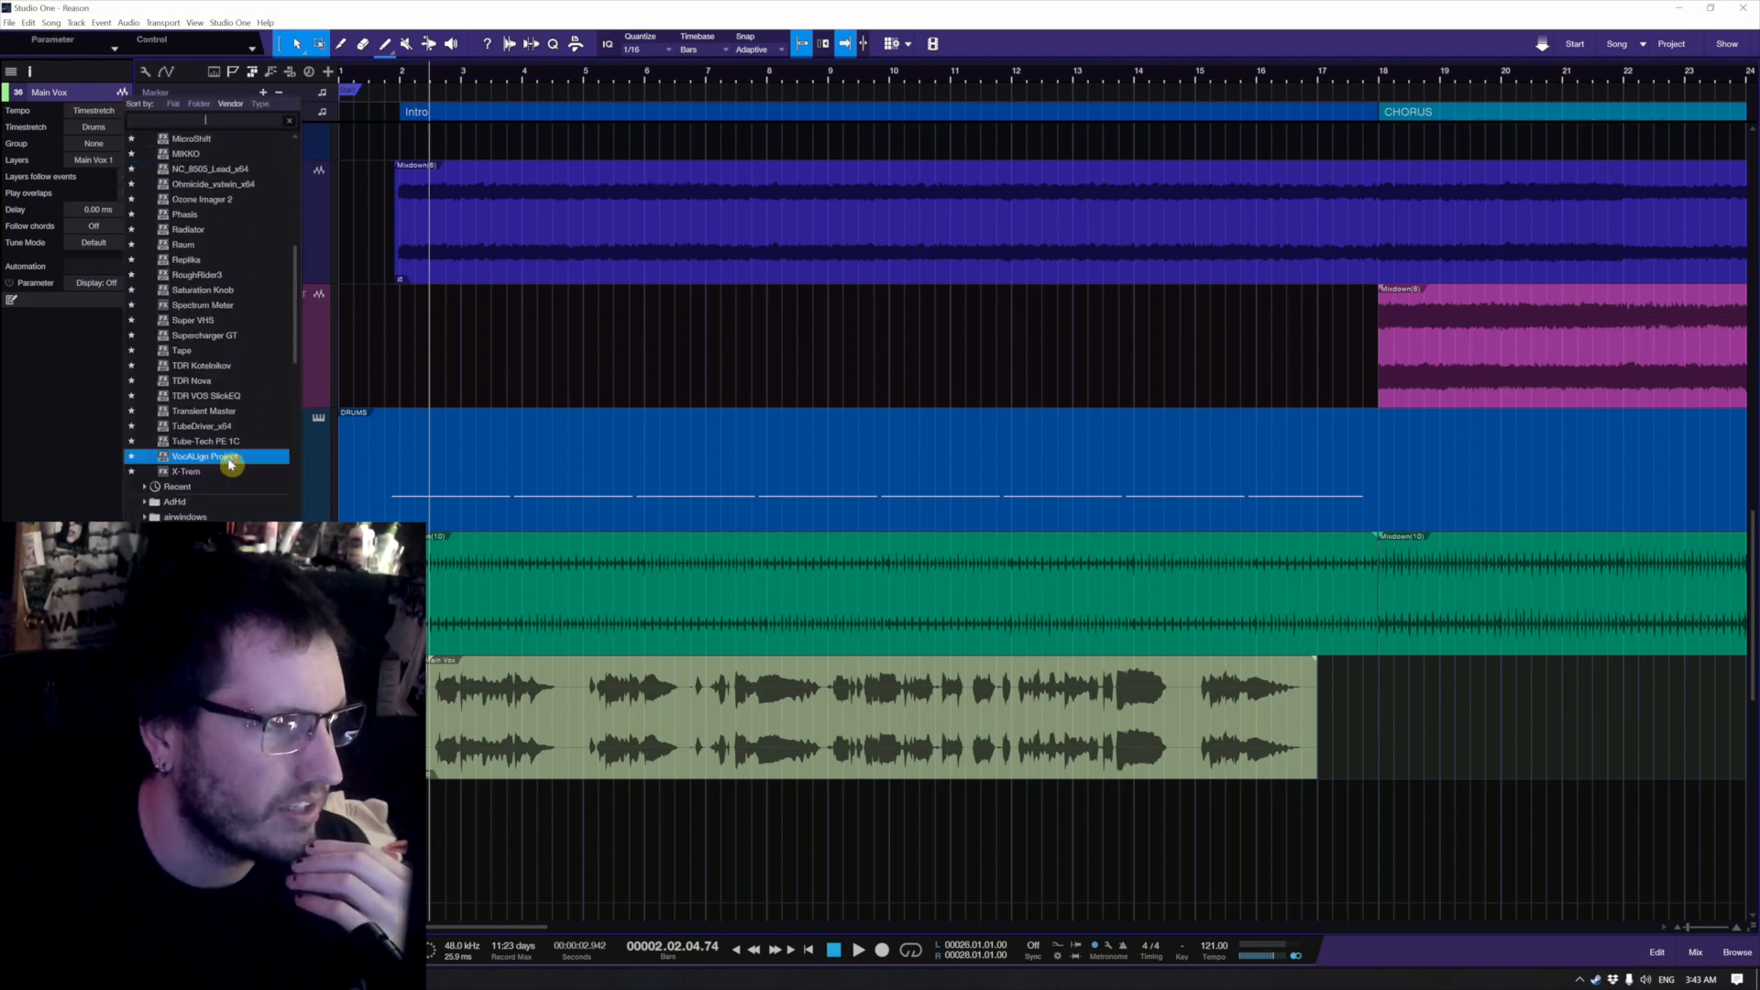
pyautogui.click(232, 382)
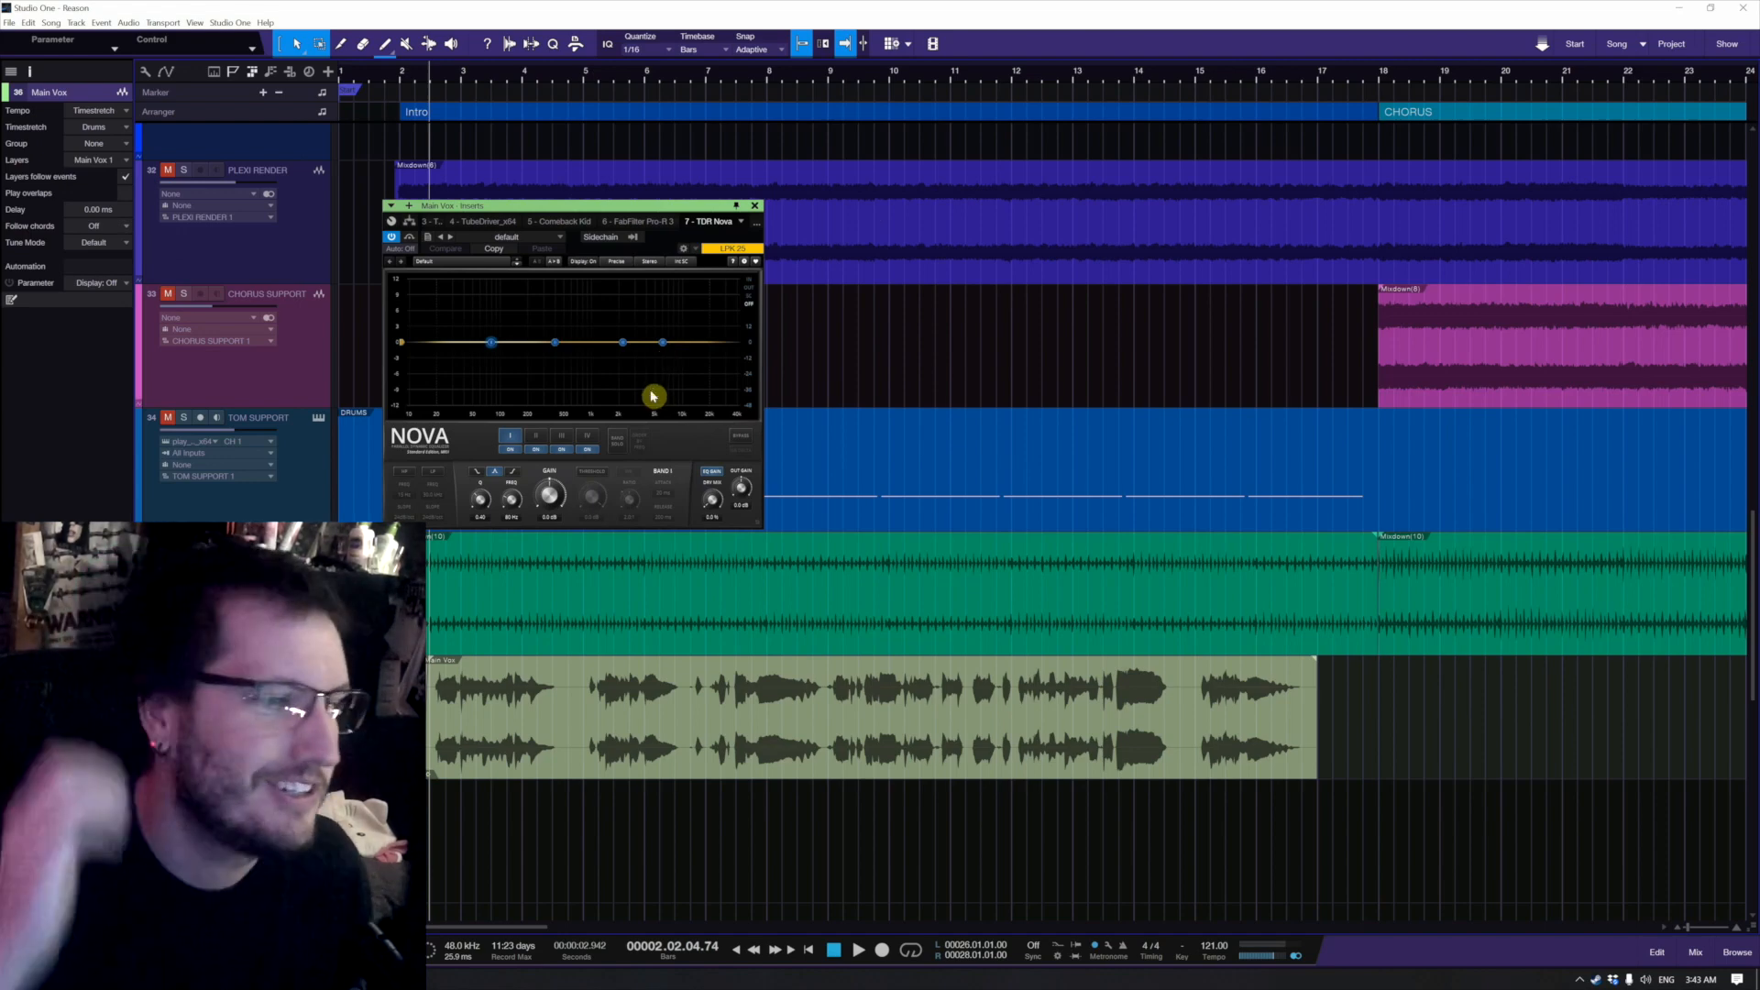
pyautogui.click(753, 291)
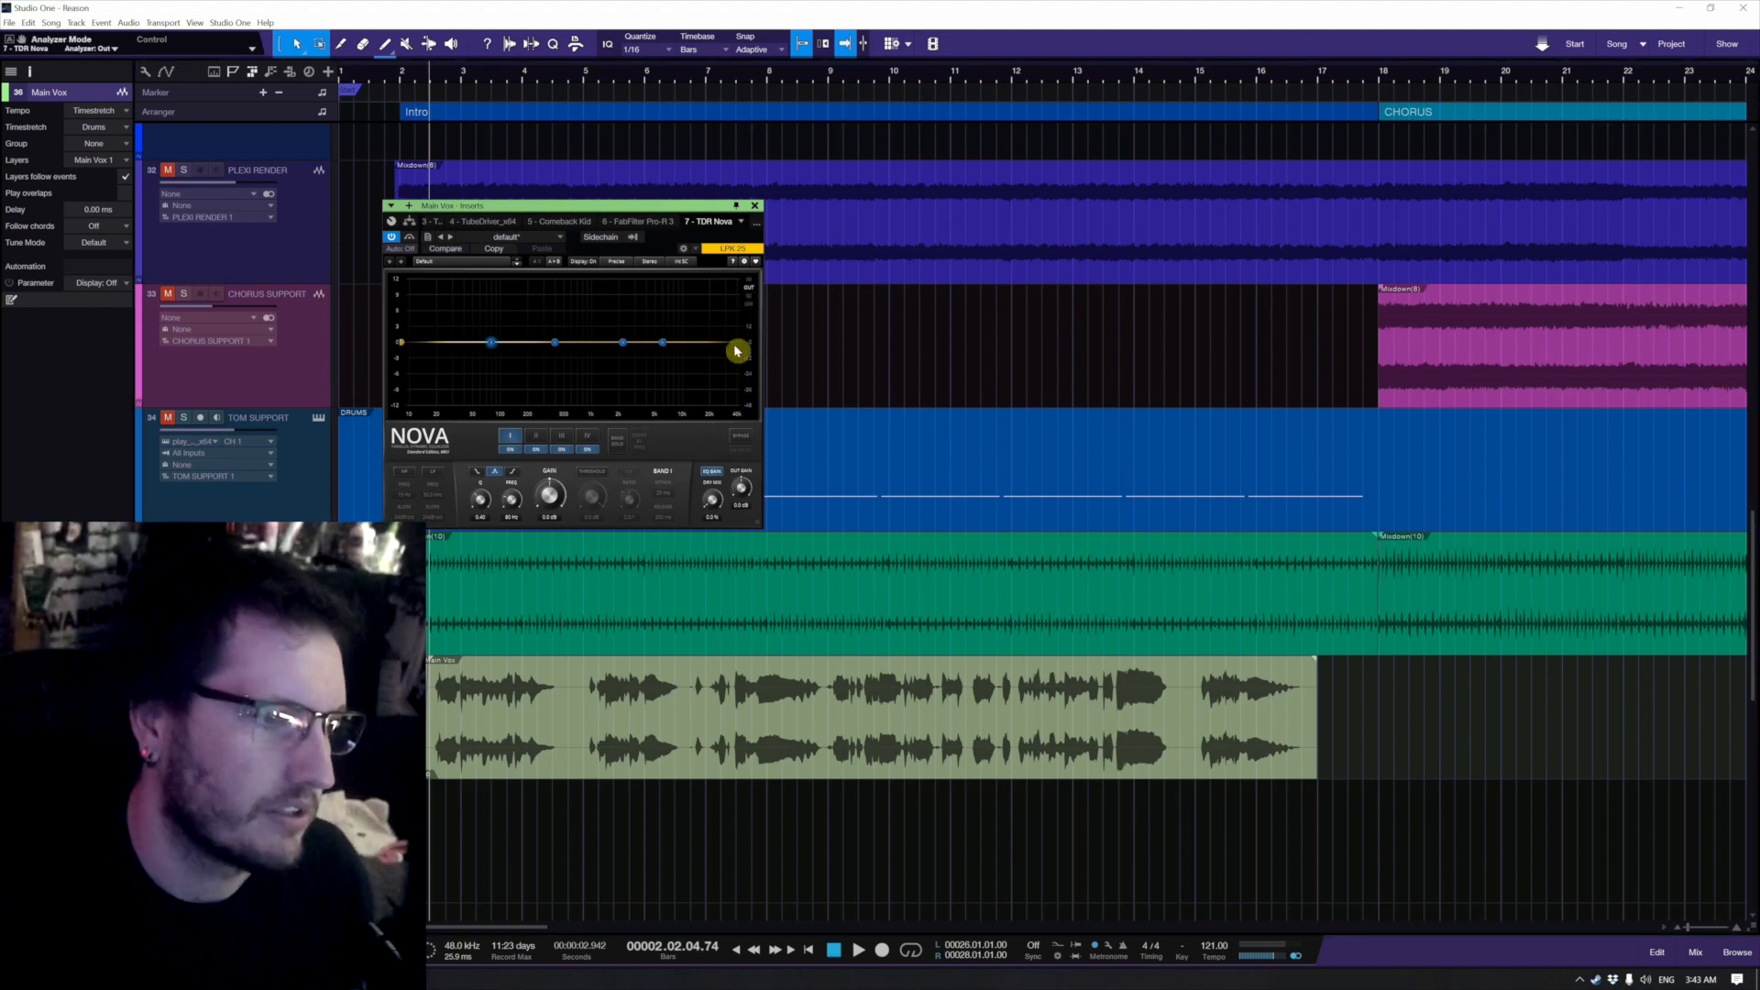
# Step: Enable TDR Nova's high-pass filter, set it to about 100 Hz, and listen to the filtered vocal
pyautogui.press('space')
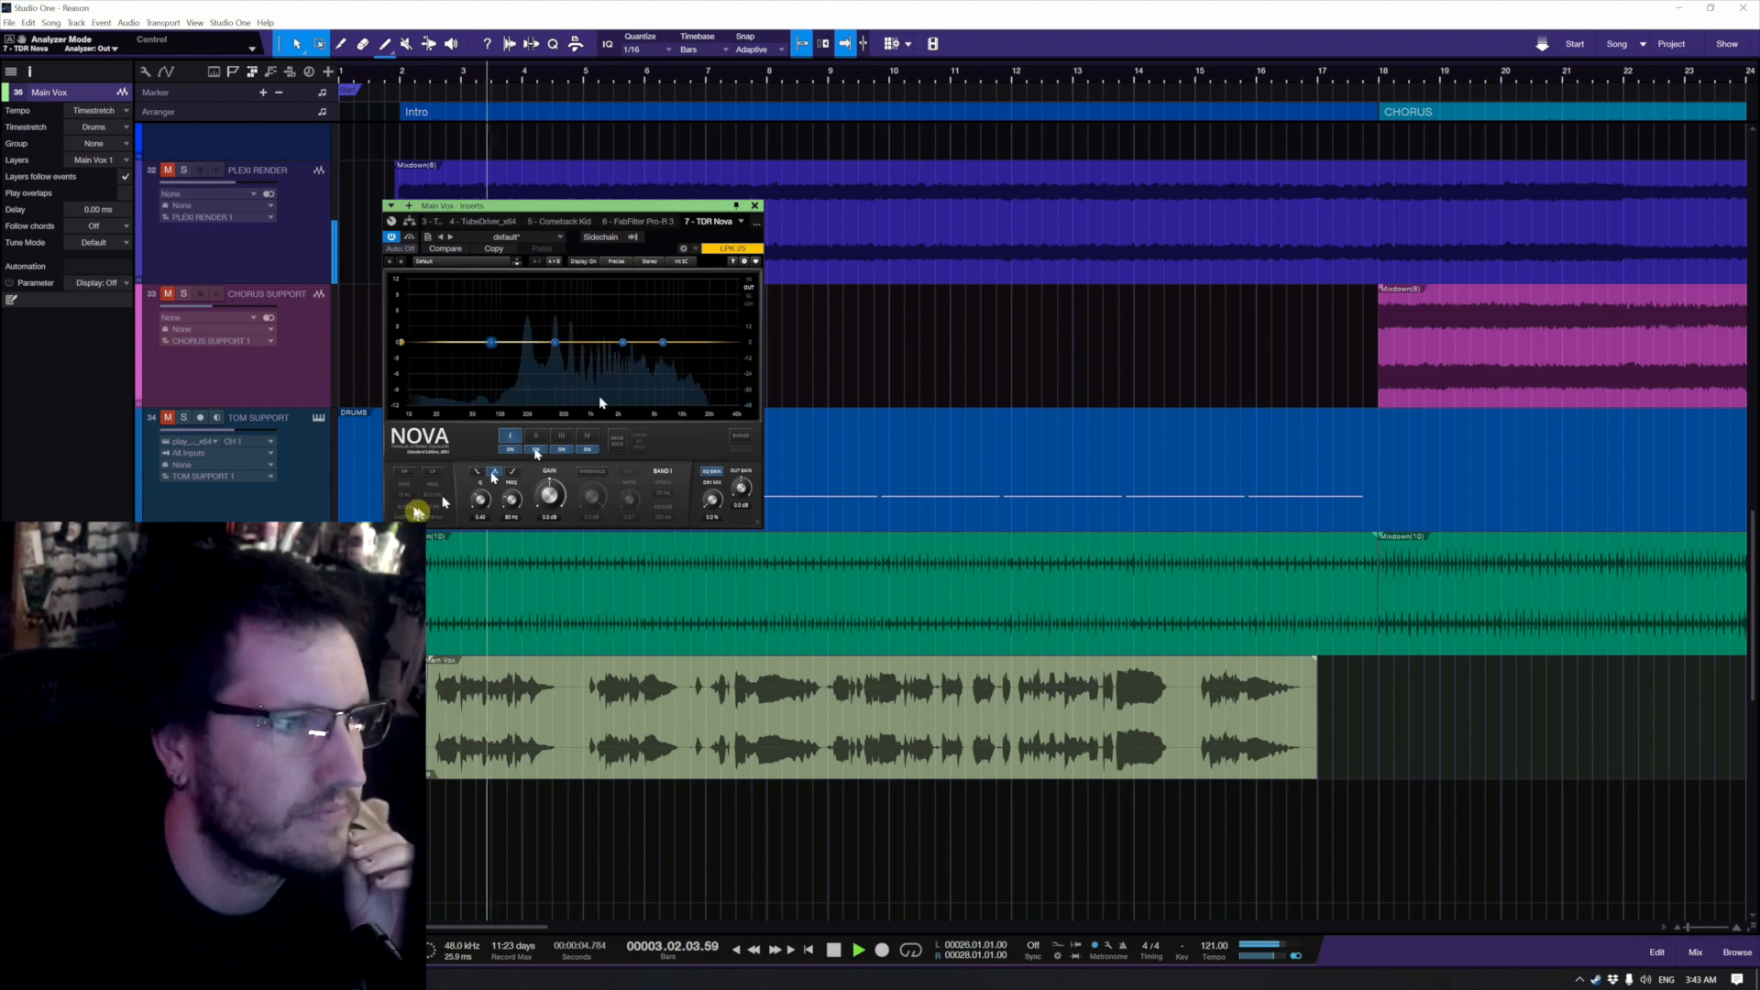
pyautogui.click(401, 473)
pyautogui.moveTo(430, 362); pyautogui.dragTo(519, 363)
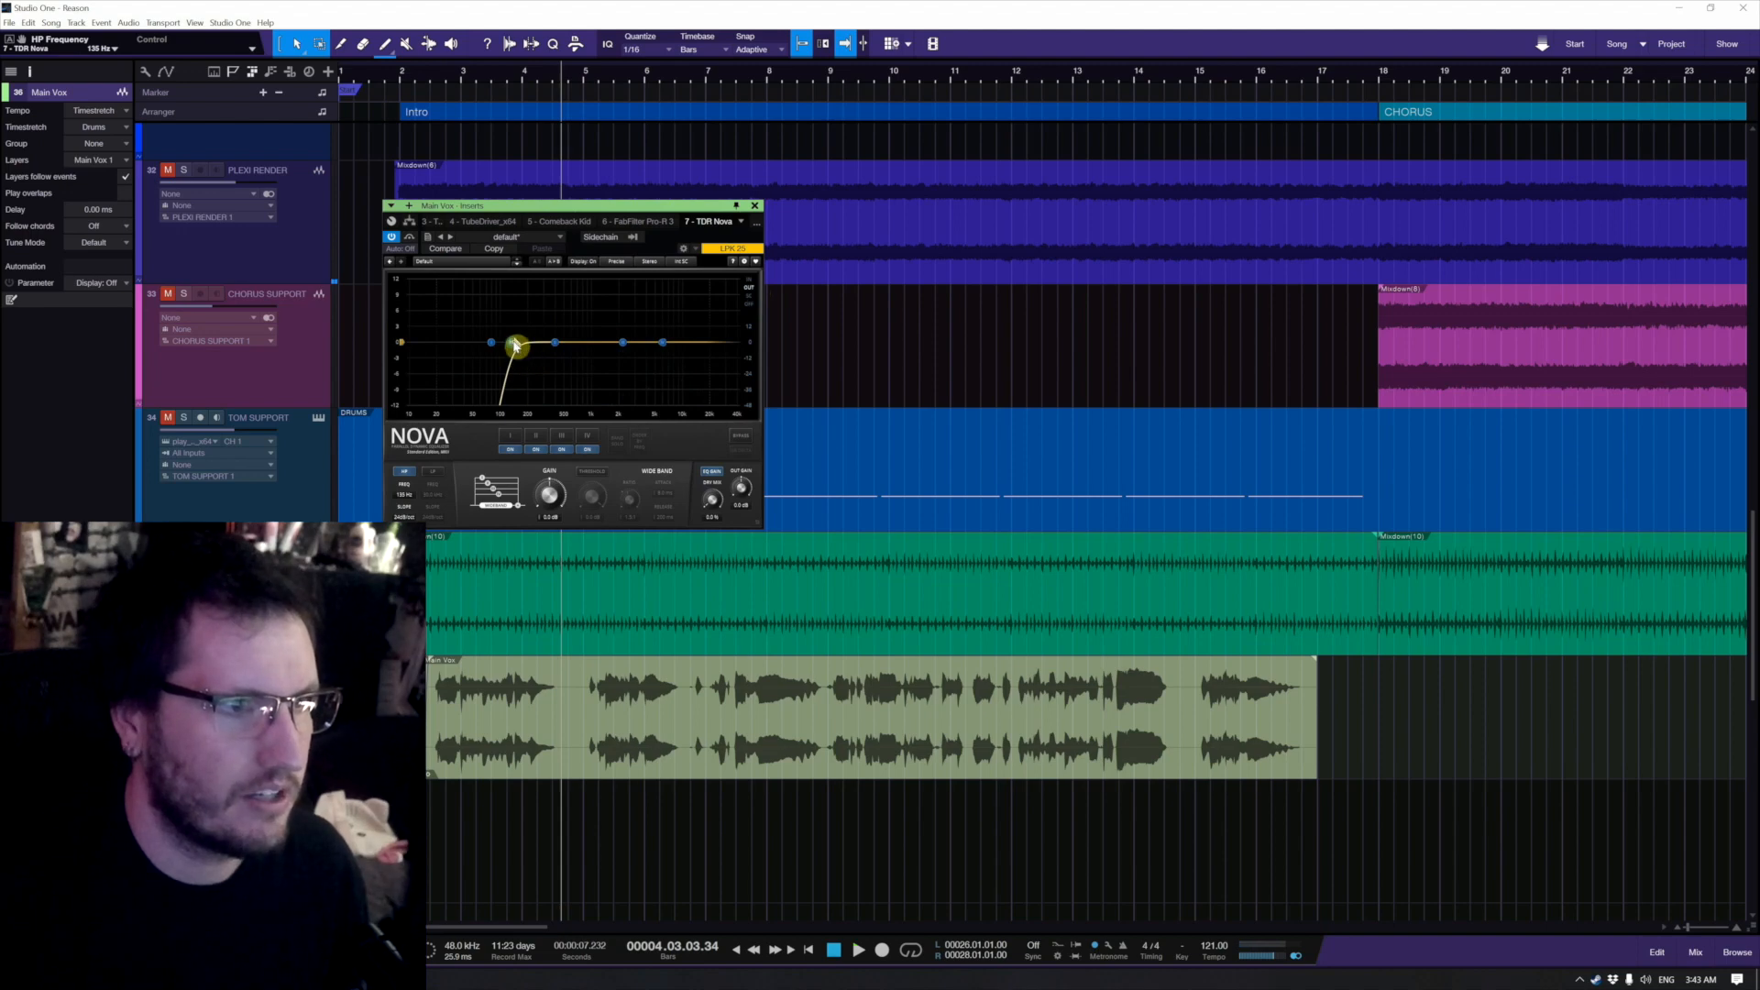
pyautogui.moveTo(516, 345); pyautogui.dragTo(510, 348)
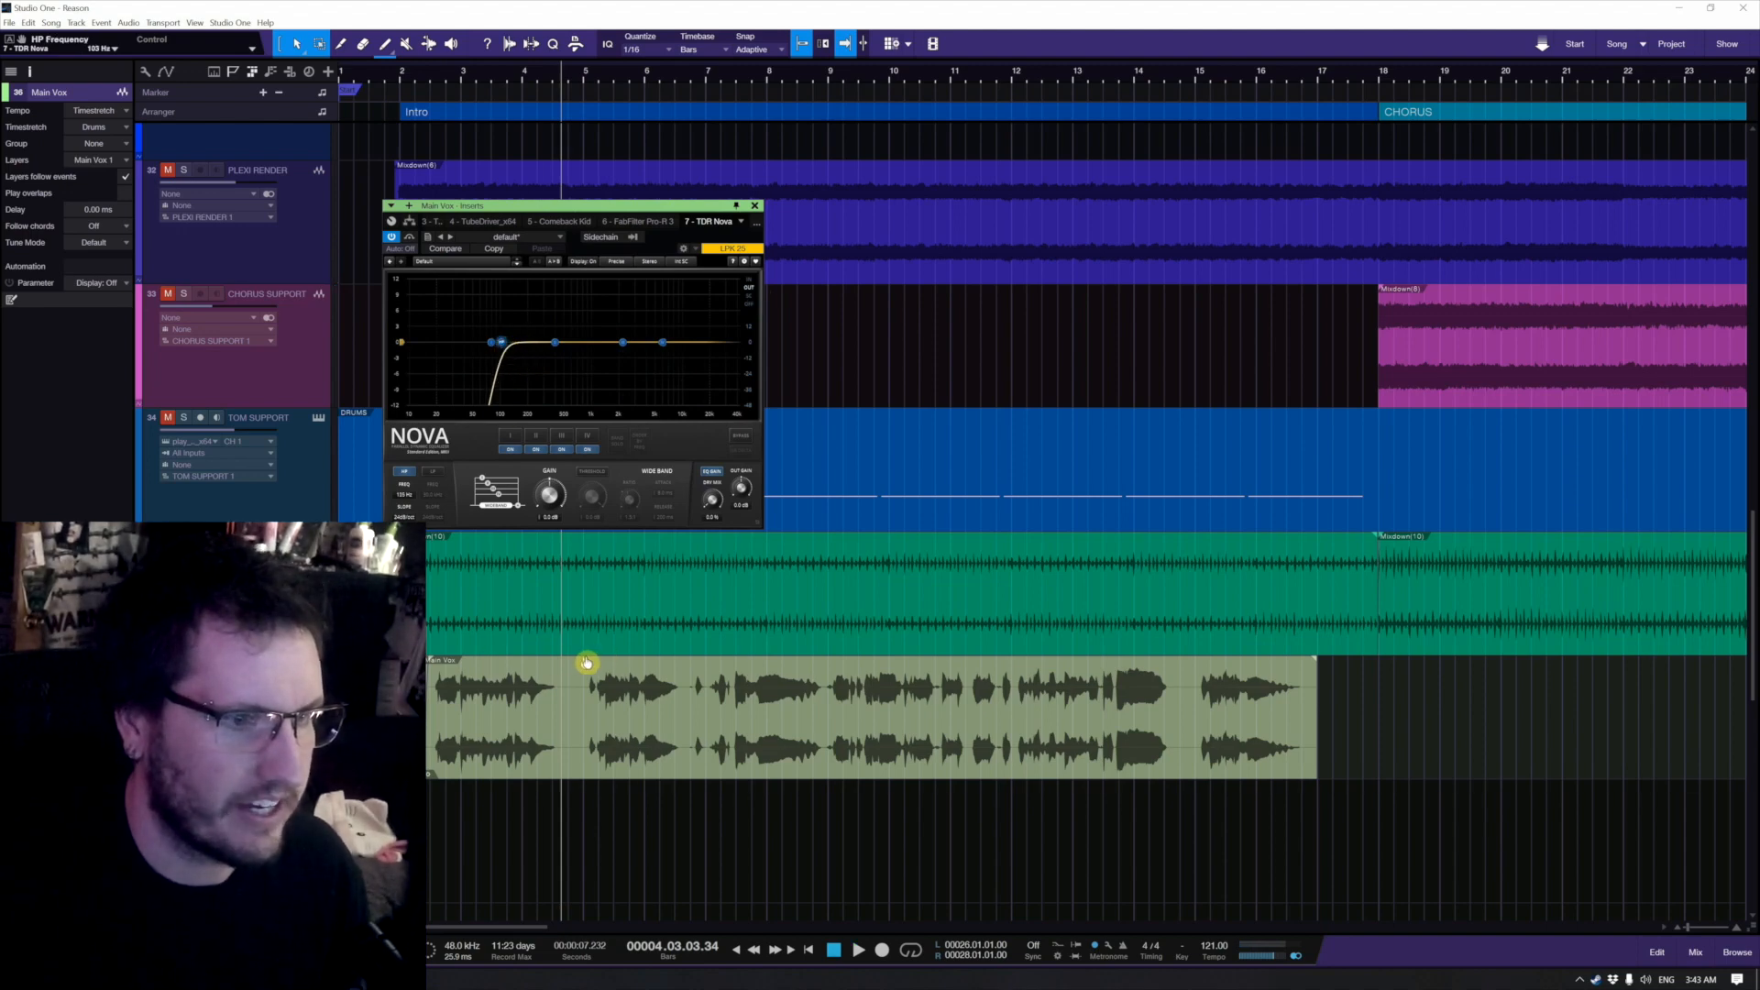
pyautogui.press('space')
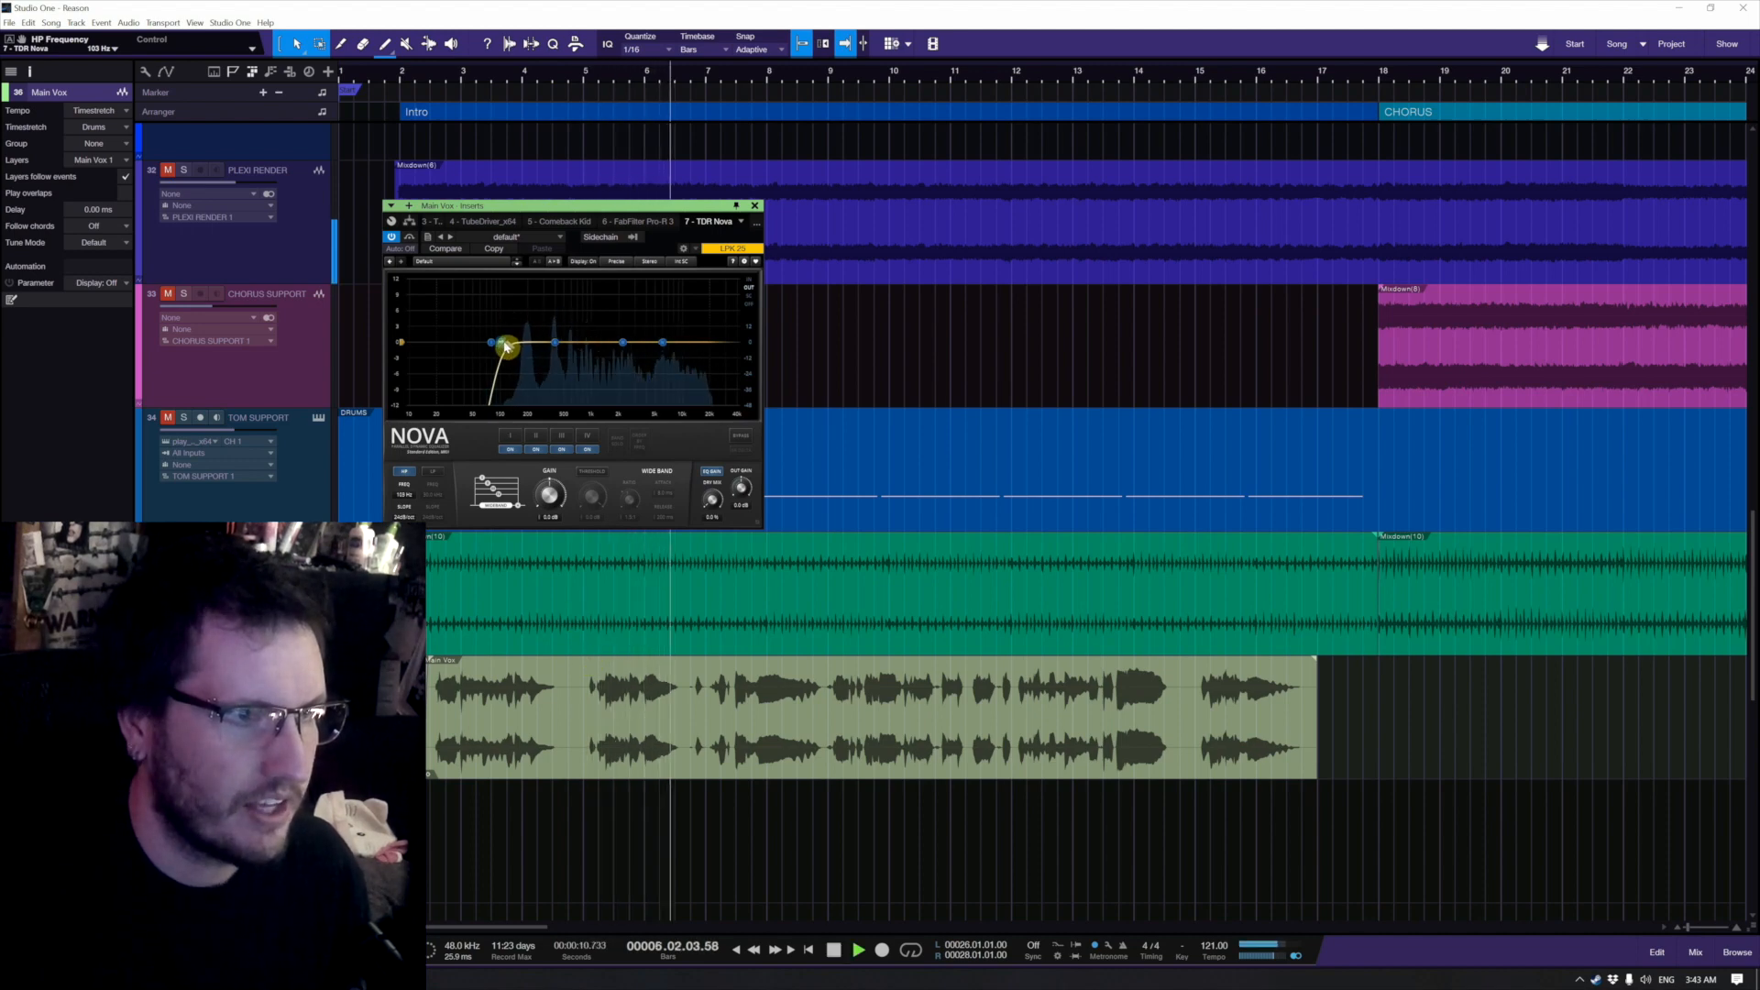
# Step: Swap the high-pass for a low-pass filter at 138 Hz and audition the vocal's low end from about bar 7
pyautogui.press('space')
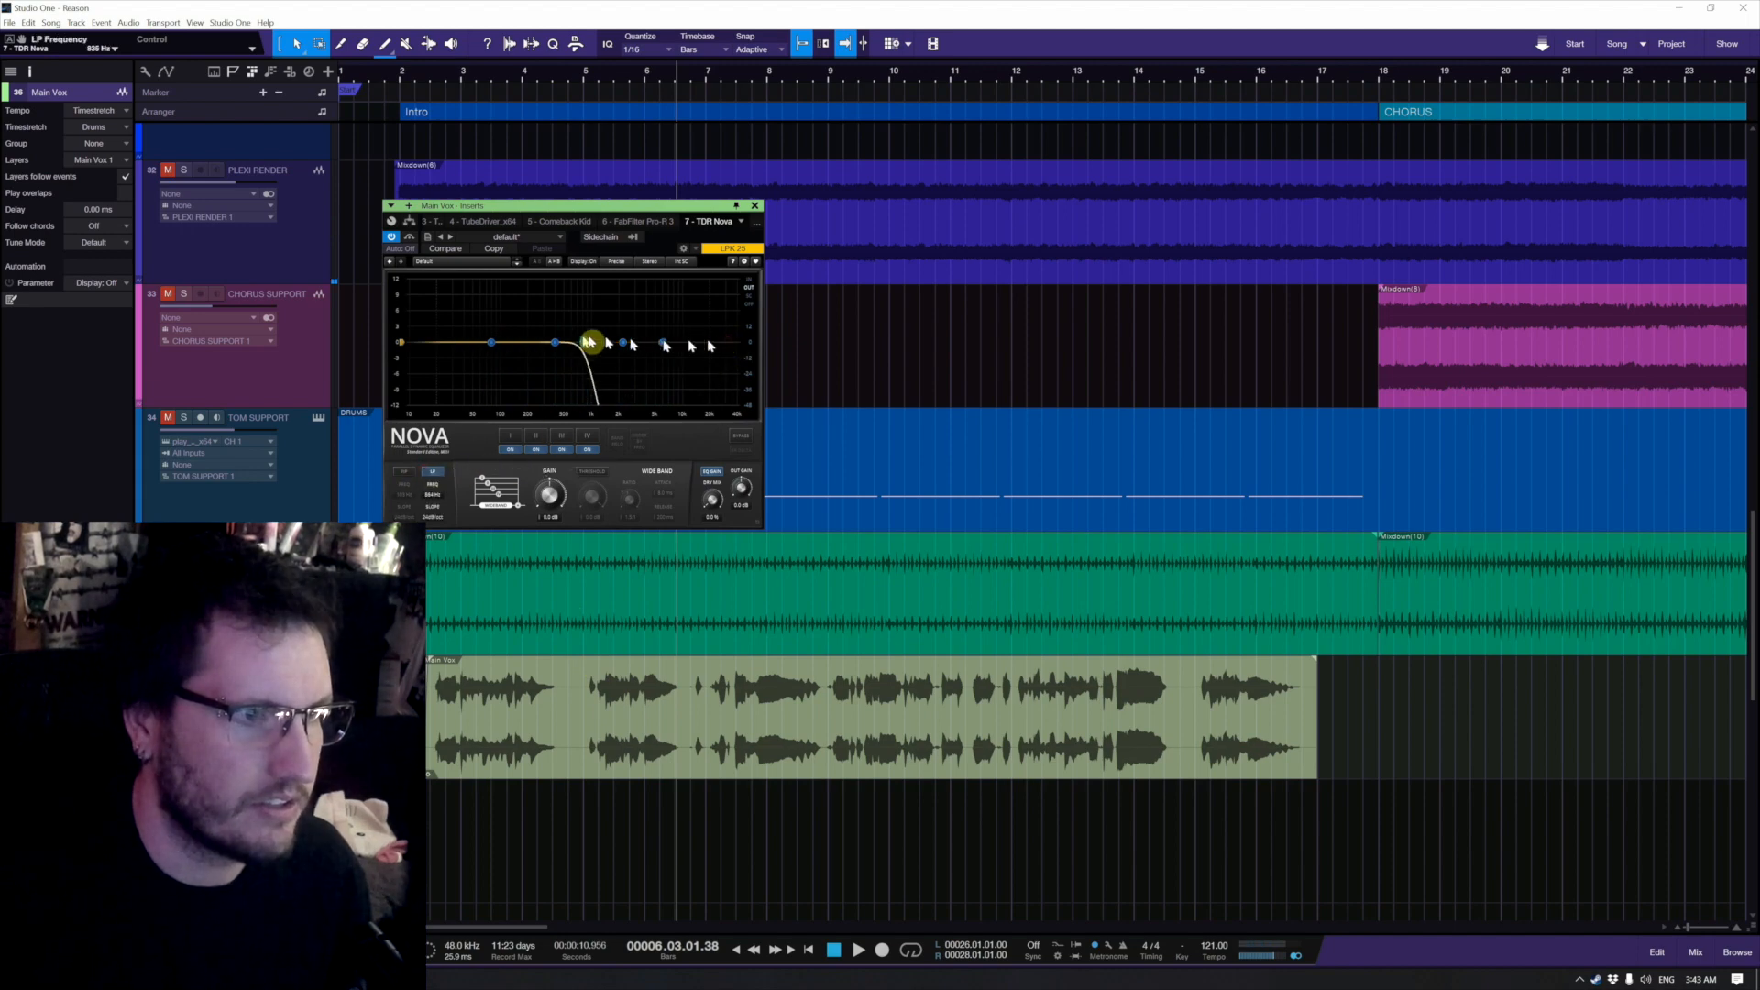
pyautogui.click(735, 680)
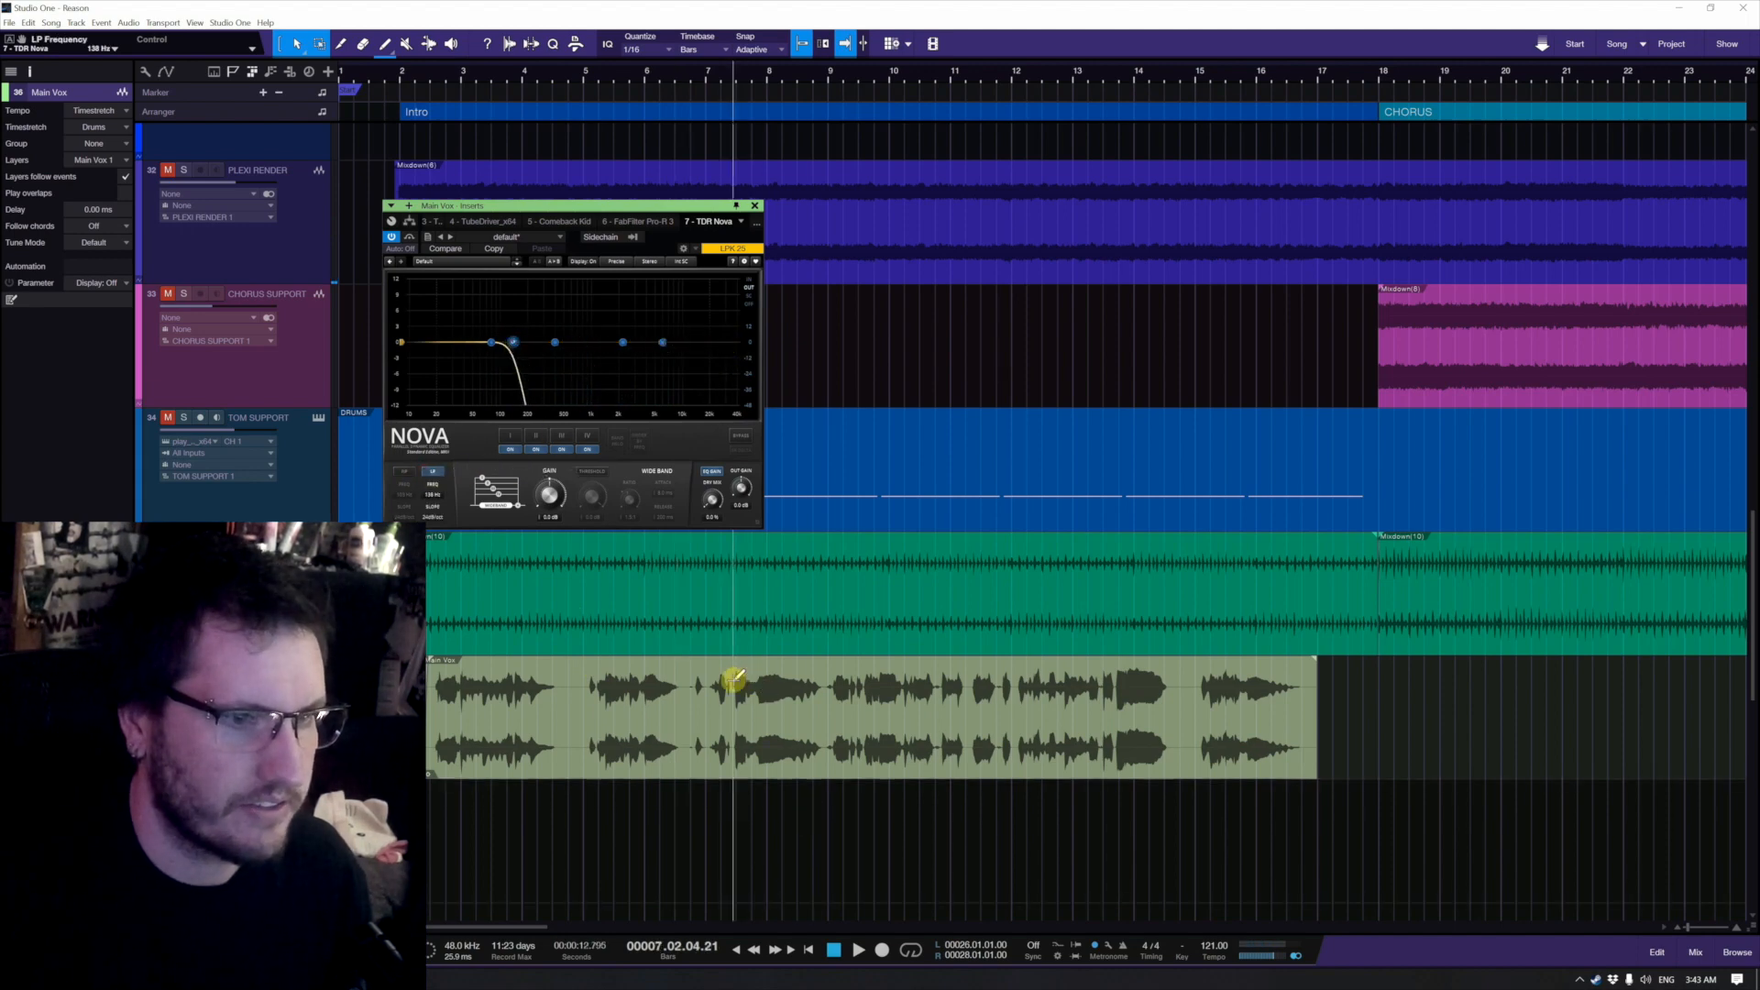
pyautogui.press('space')
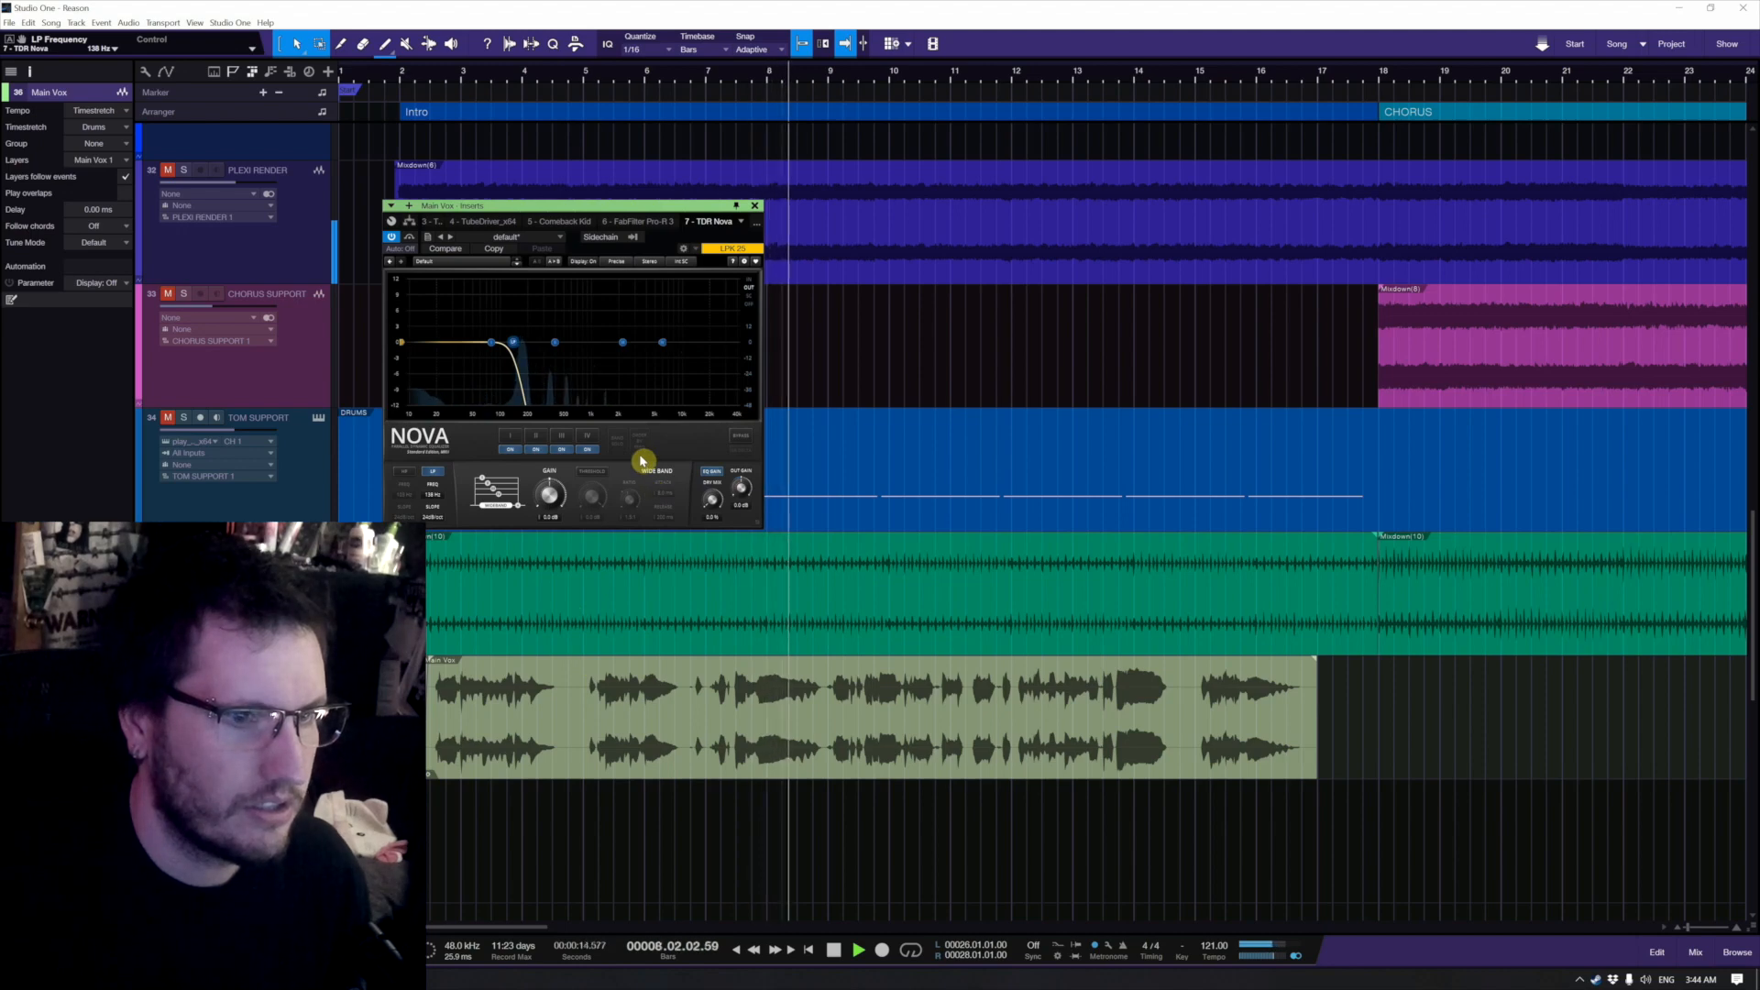
pyautogui.press('space')
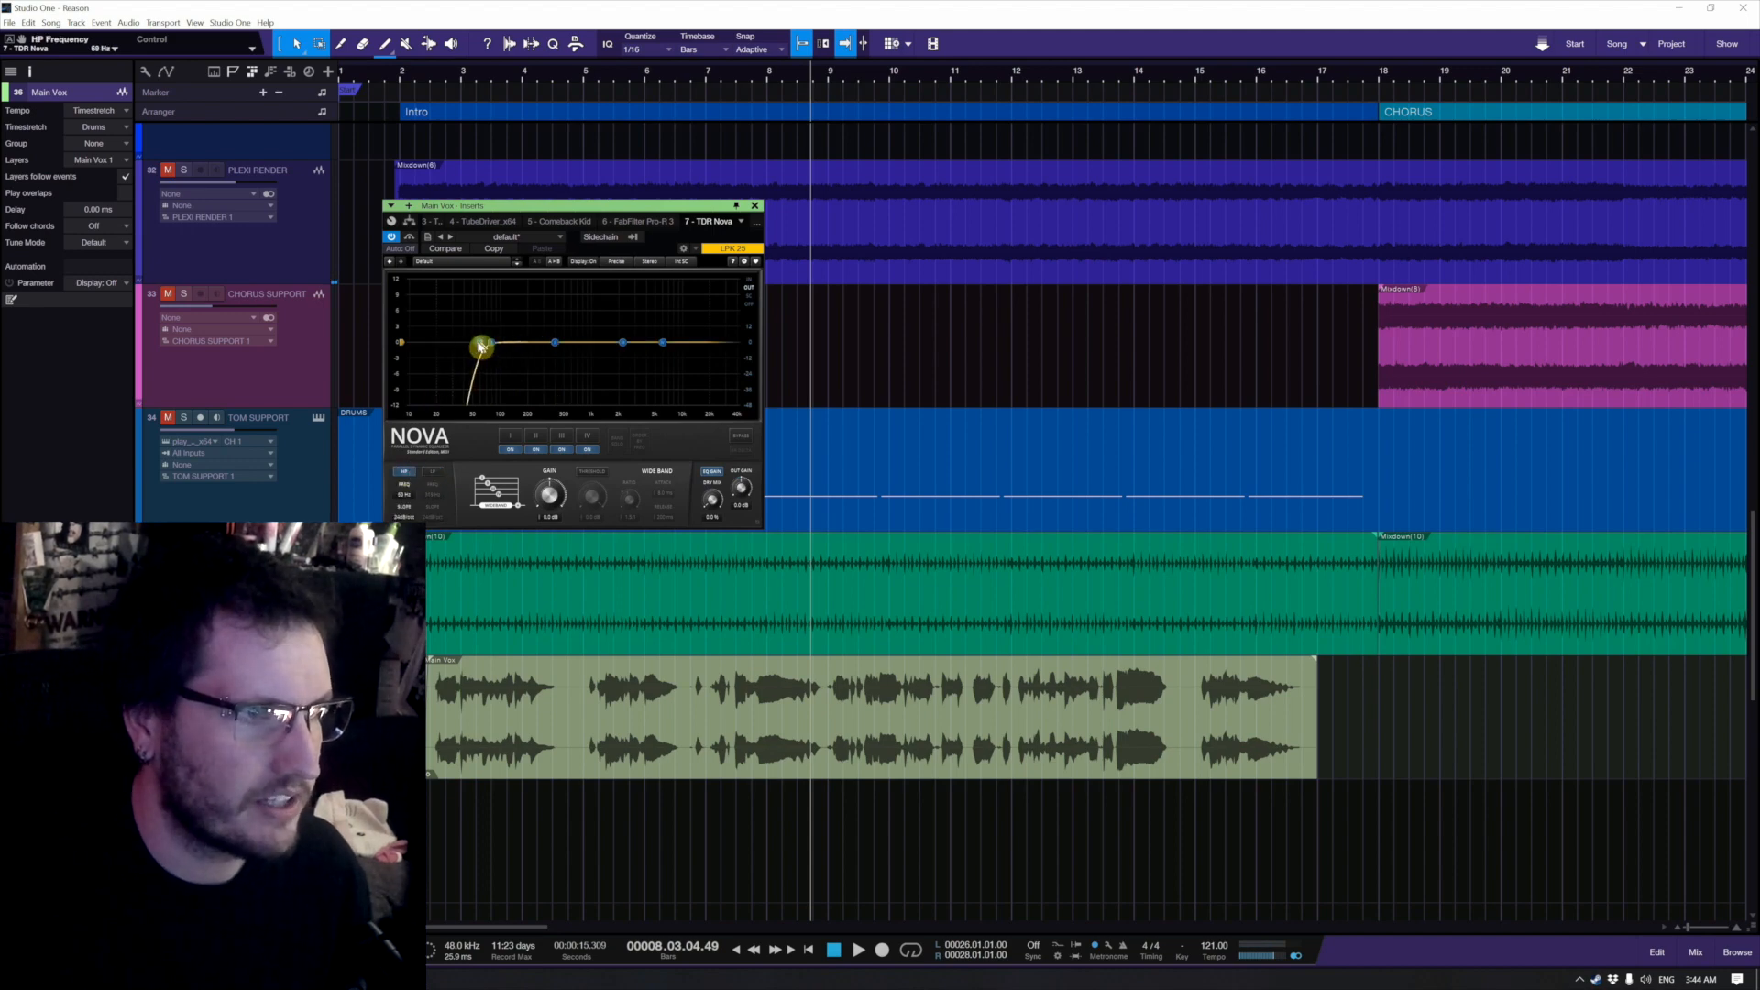
# Step: Return TDR Nova to a high-pass filter just under 100 Hz, listen to the vocal, and move the playhead back to bar 7
pyautogui.press('space')
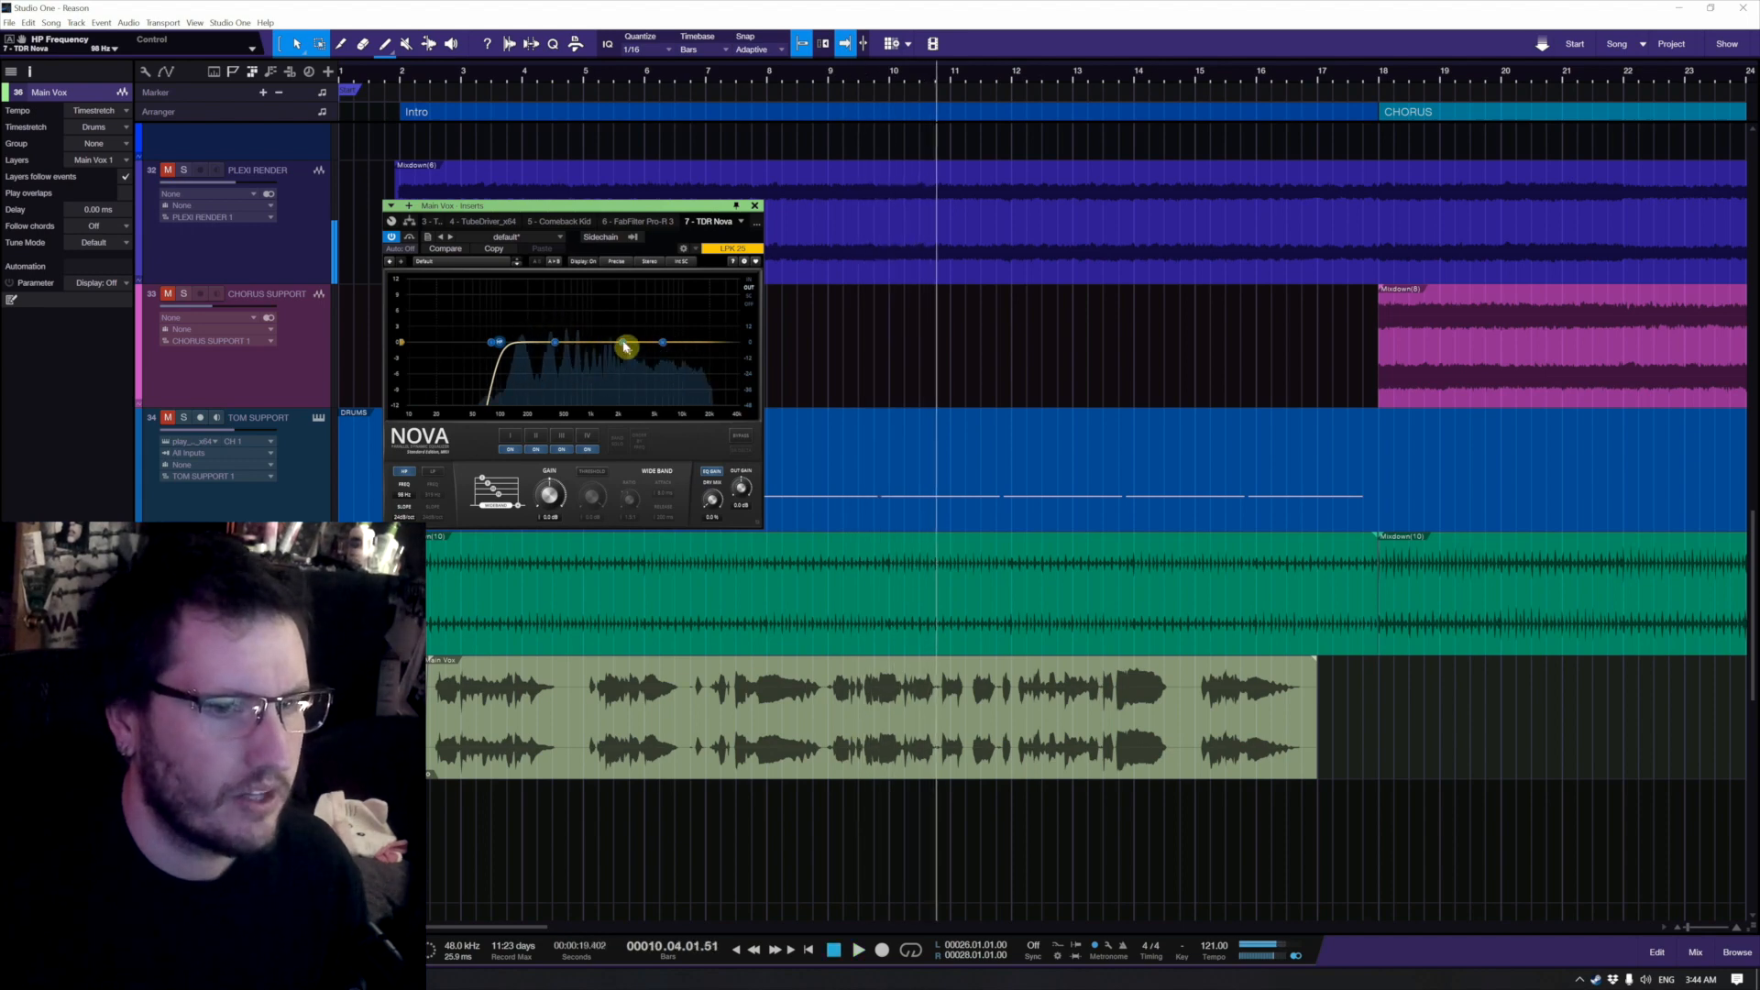
pyautogui.press('space')
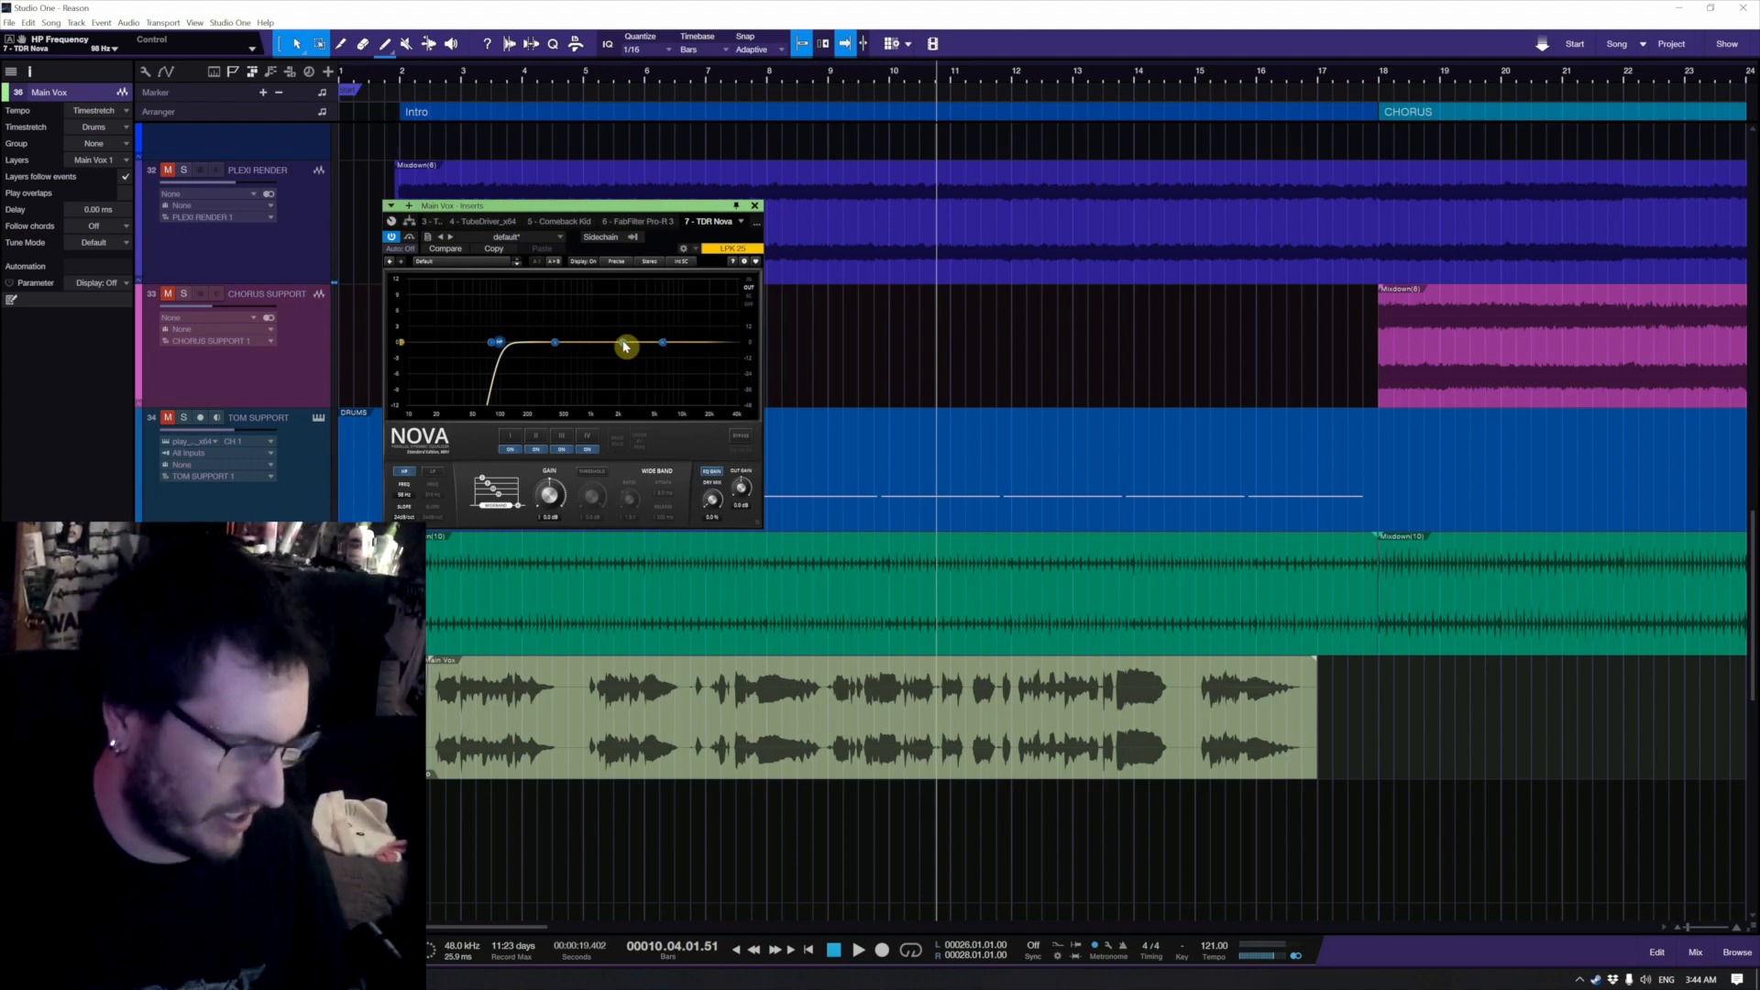
pyautogui.click(727, 691)
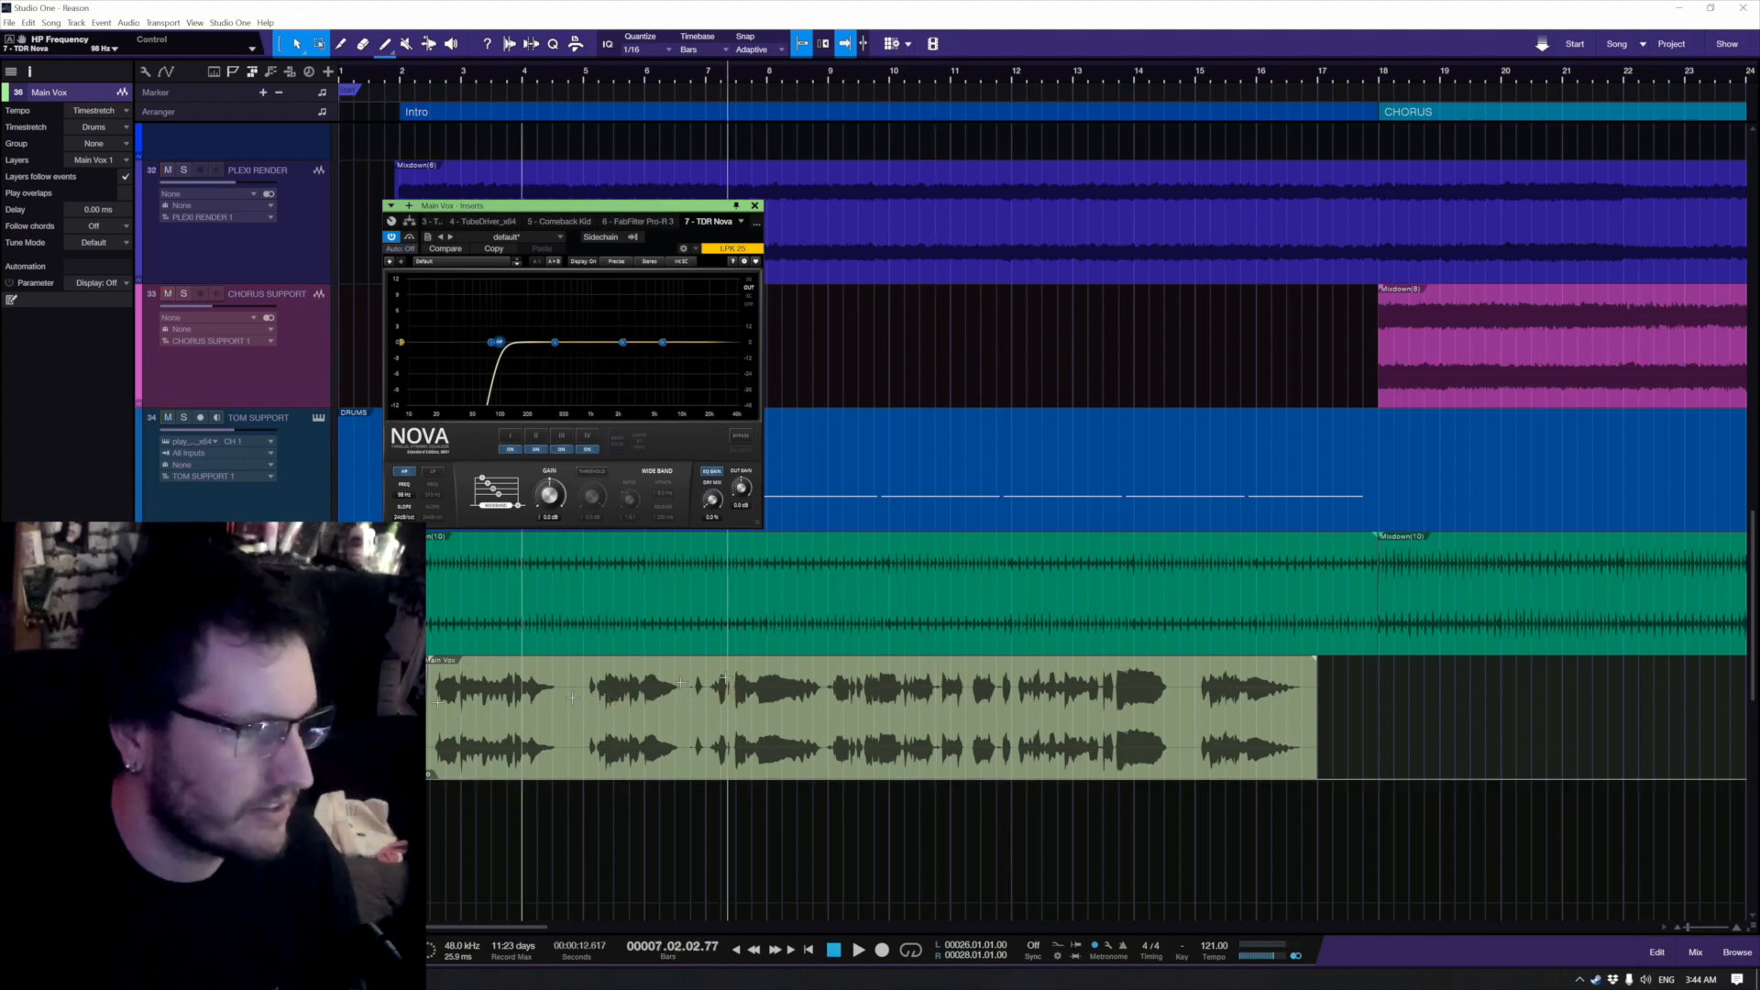
# Step: Boost TDR Nova's band 3 by about 6.5 dB around 6 kHz while listening to the vocal from bar 7
pyautogui.press('space')
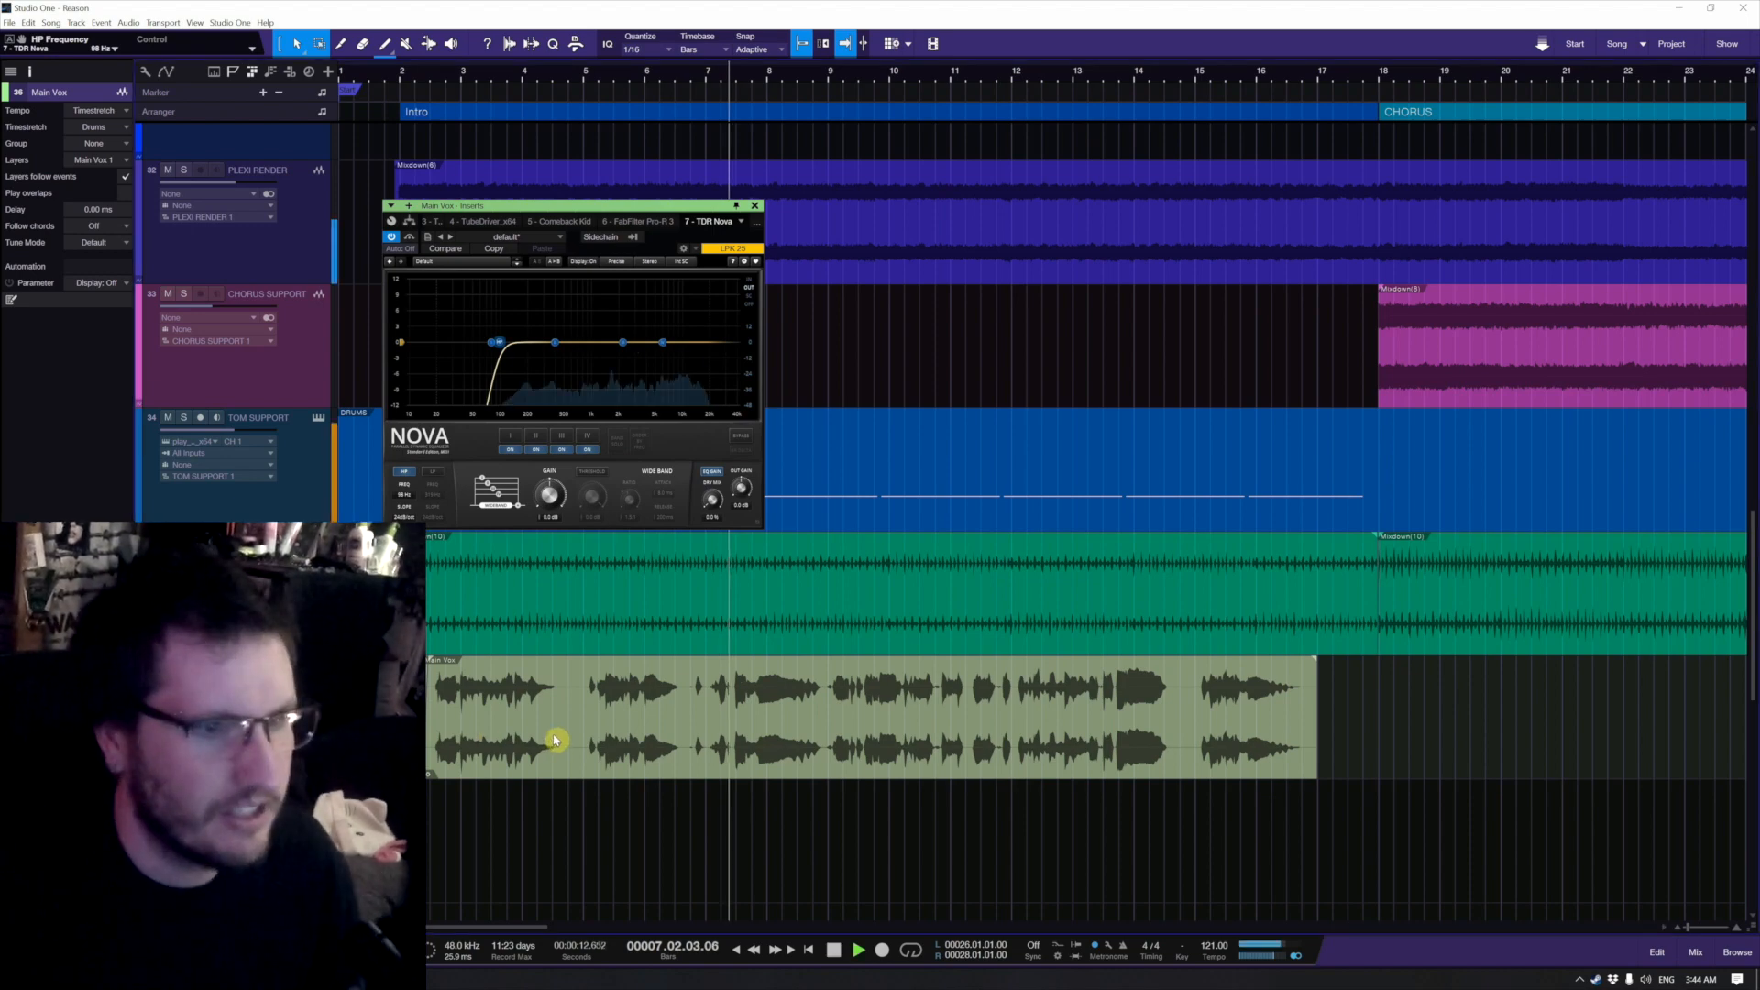
pyautogui.moveTo(622, 342)
pyautogui.mouseDown()
pyautogui.moveTo(626, 303)
pyautogui.moveTo(667, 312)
pyautogui.moveTo(597, 309)
pyautogui.moveTo(616, 303)
pyautogui.moveTo(605, 322)
pyautogui.mouseUp()
pyautogui.press('space')
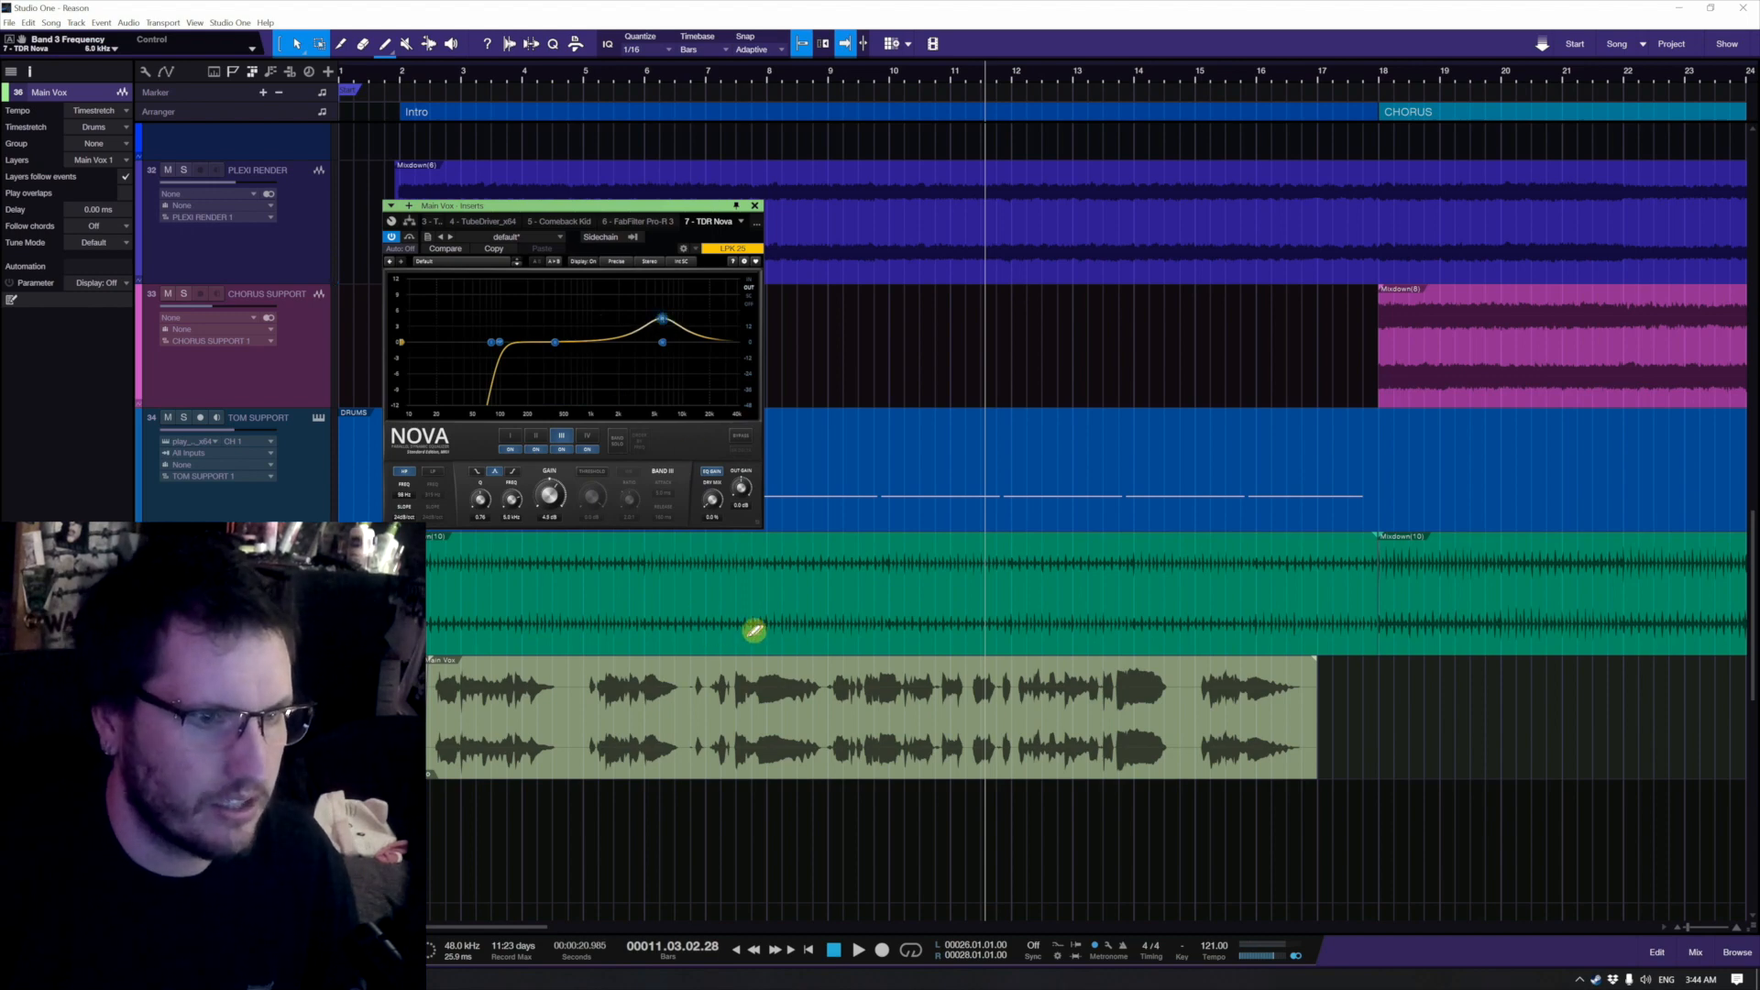
pyautogui.press('space')
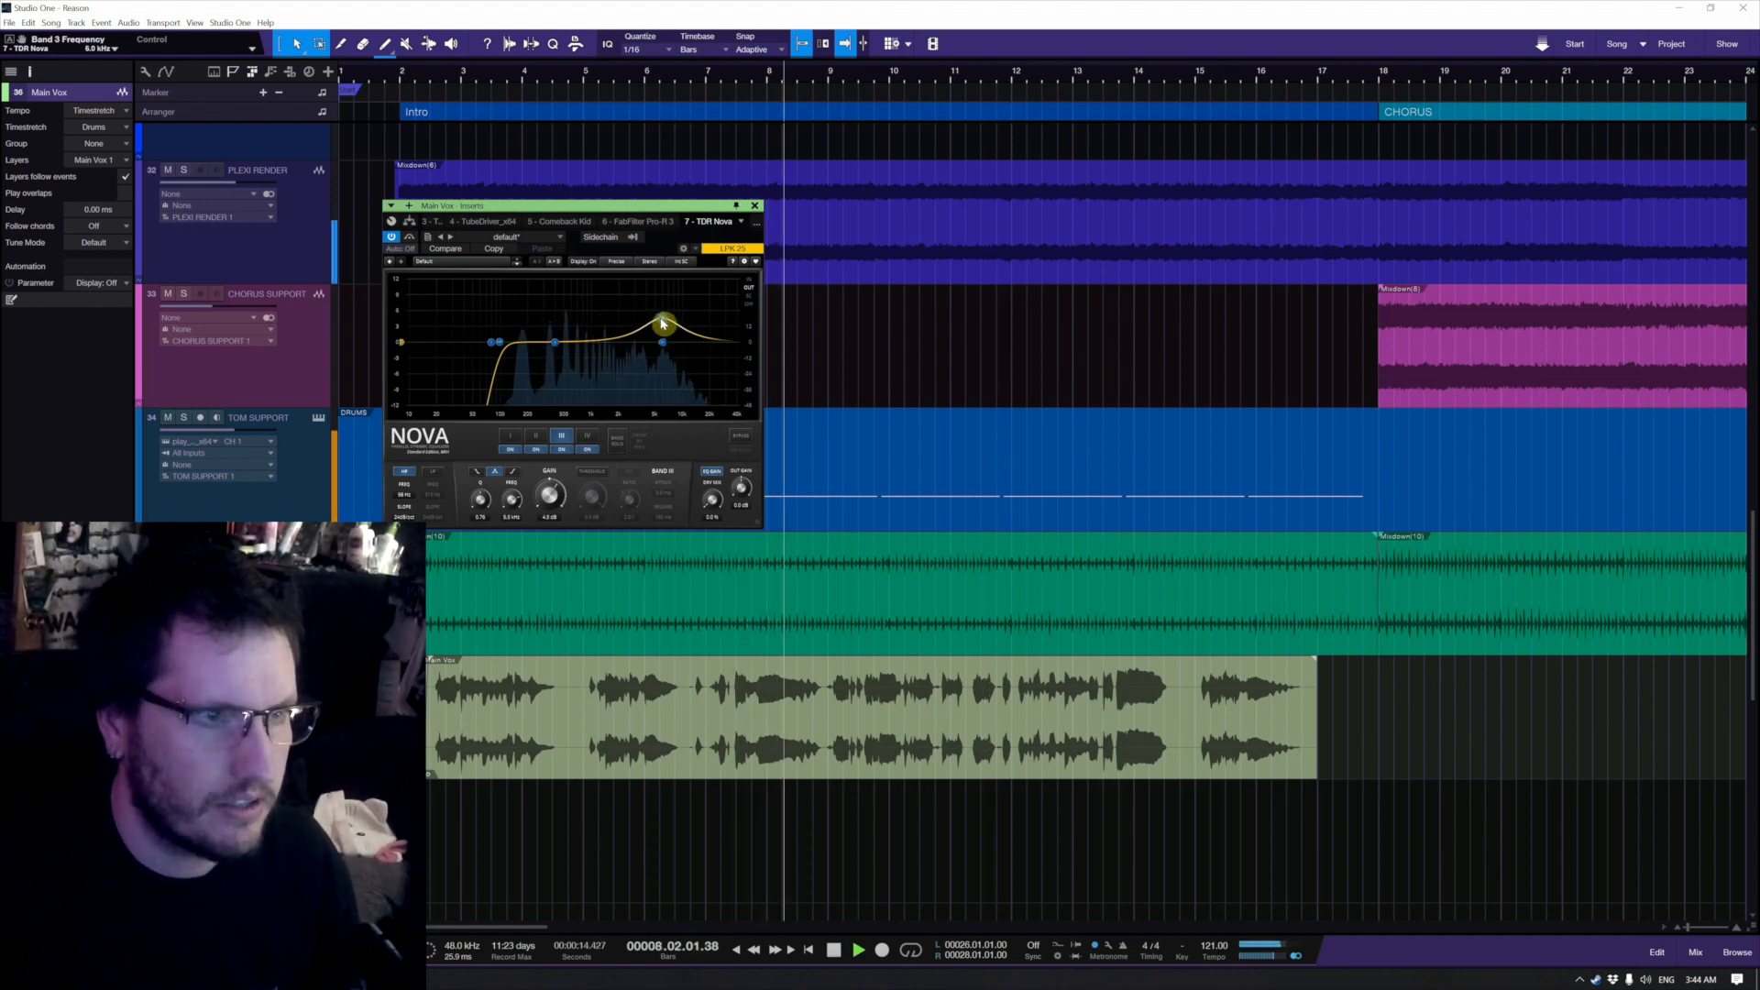
pyautogui.moveTo(663, 323)
pyautogui.mouseDown()
pyautogui.moveTo(579, 306)
pyautogui.moveTo(666, 308)
pyautogui.mouseUp()
pyautogui.press('space')
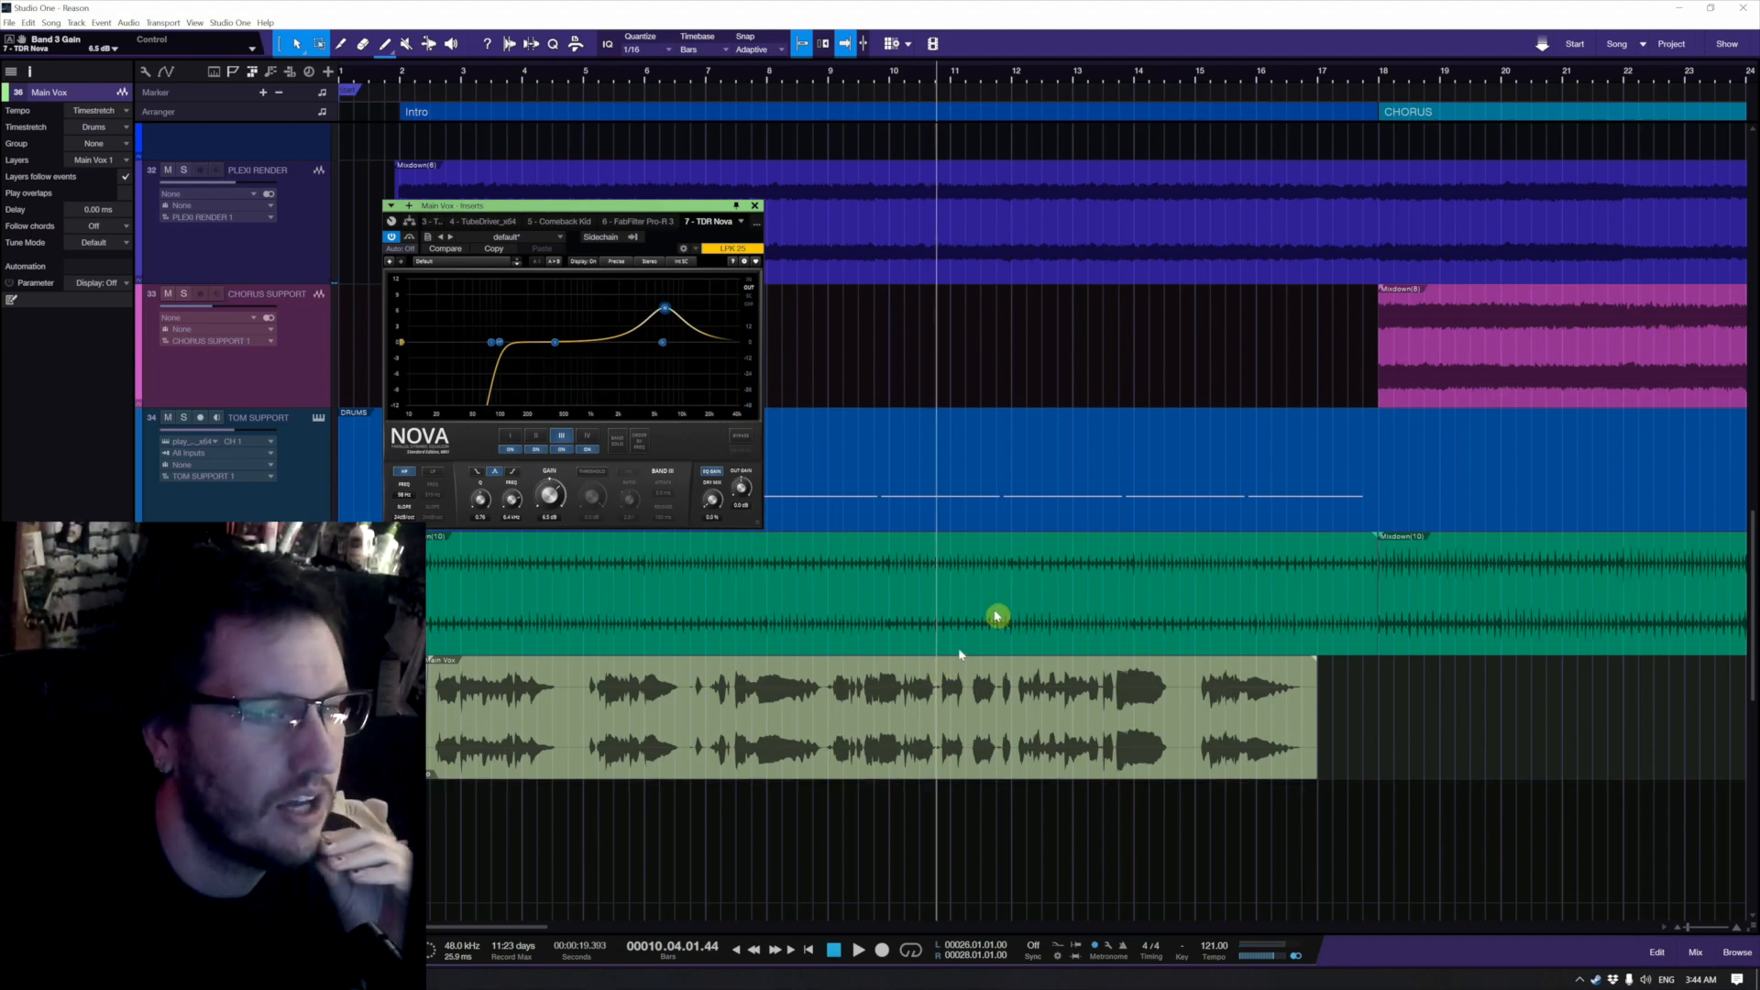
# Step: Move TDR Nova's band 2 up near 6 kHz as a narrow cut of about 4.7 dB while listening to the vocal
pyautogui.scroll(4, 728, 679)
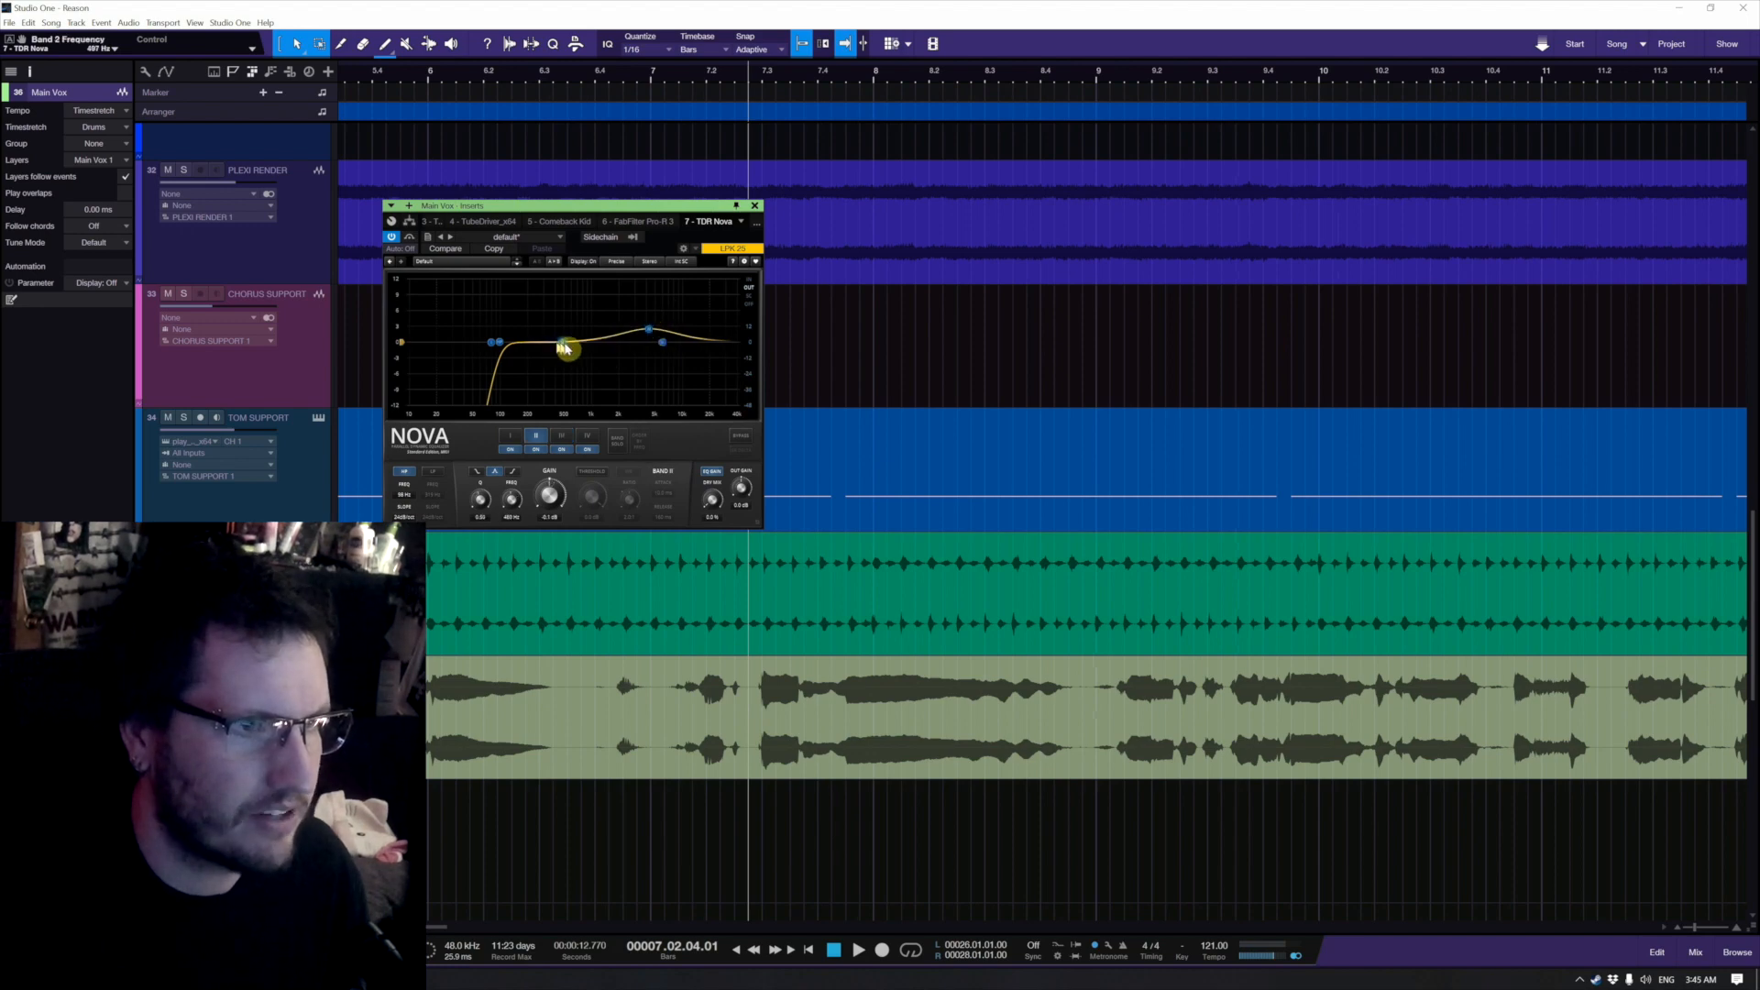
pyautogui.moveTo(620, 350); pyautogui.dragTo(670, 219)
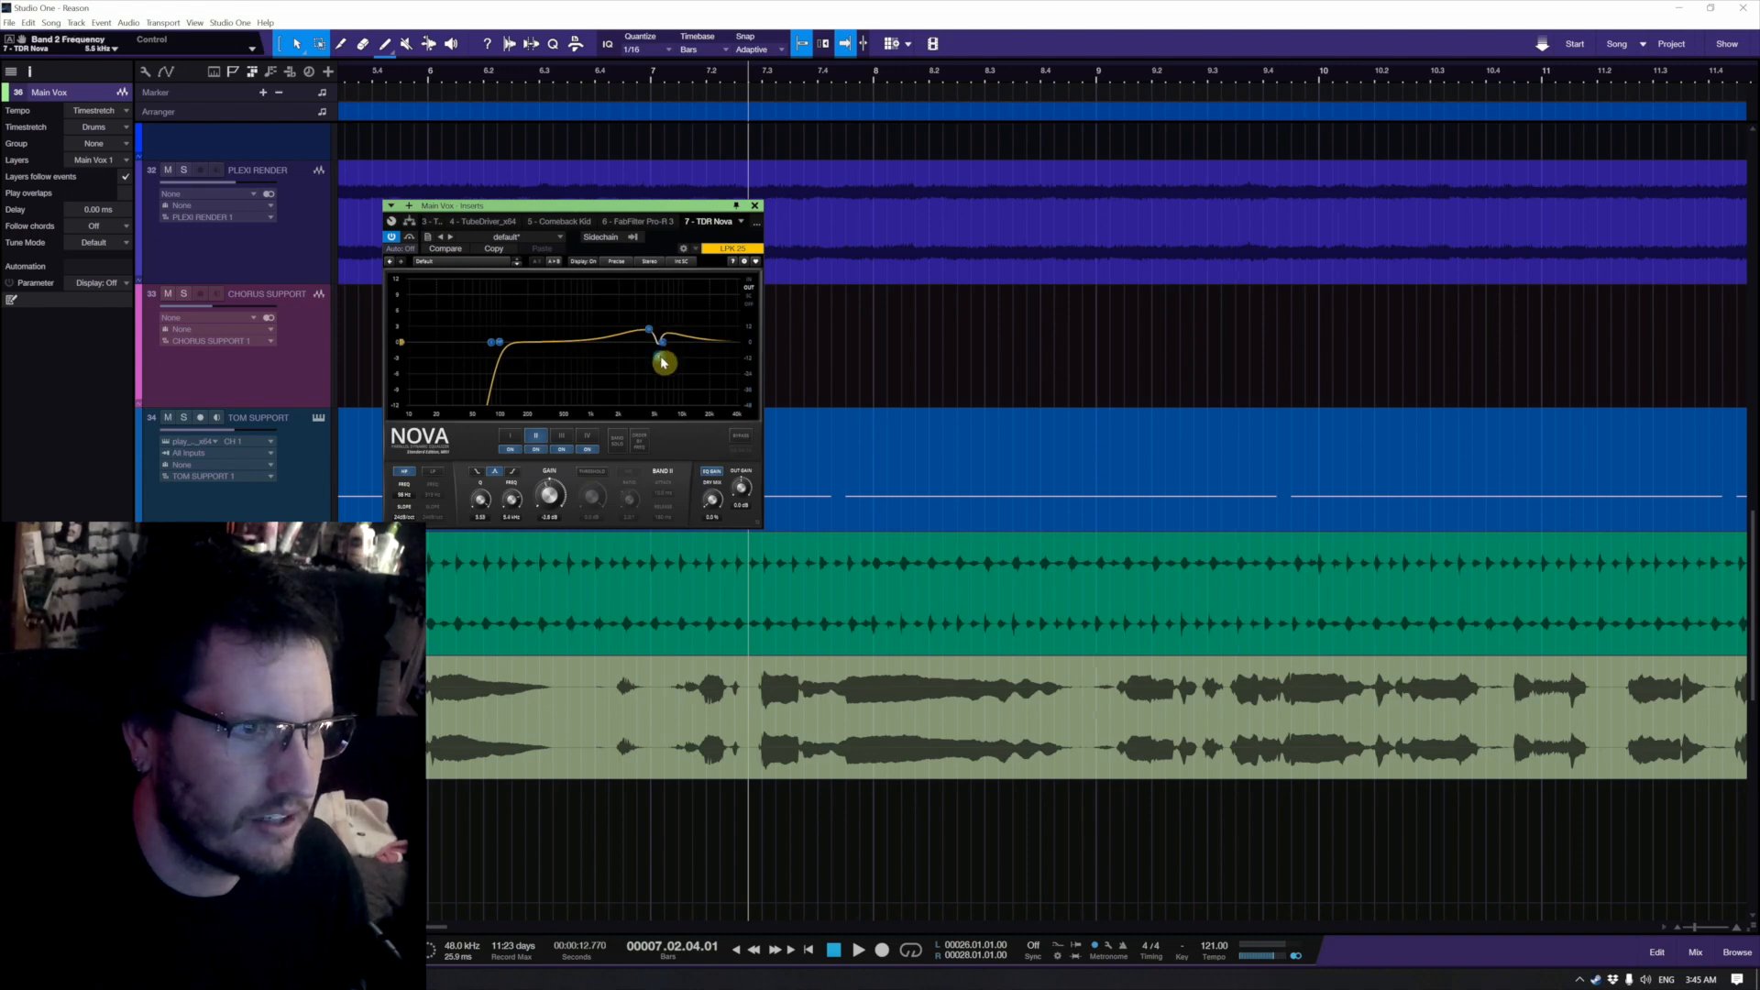
pyautogui.press('space')
pyautogui.moveTo(661, 356)
pyautogui.mouseDown()
pyautogui.moveTo(664, 273)
pyautogui.moveTo(671, 373)
pyautogui.mouseUp()
pyautogui.scroll(3, 671, 373)
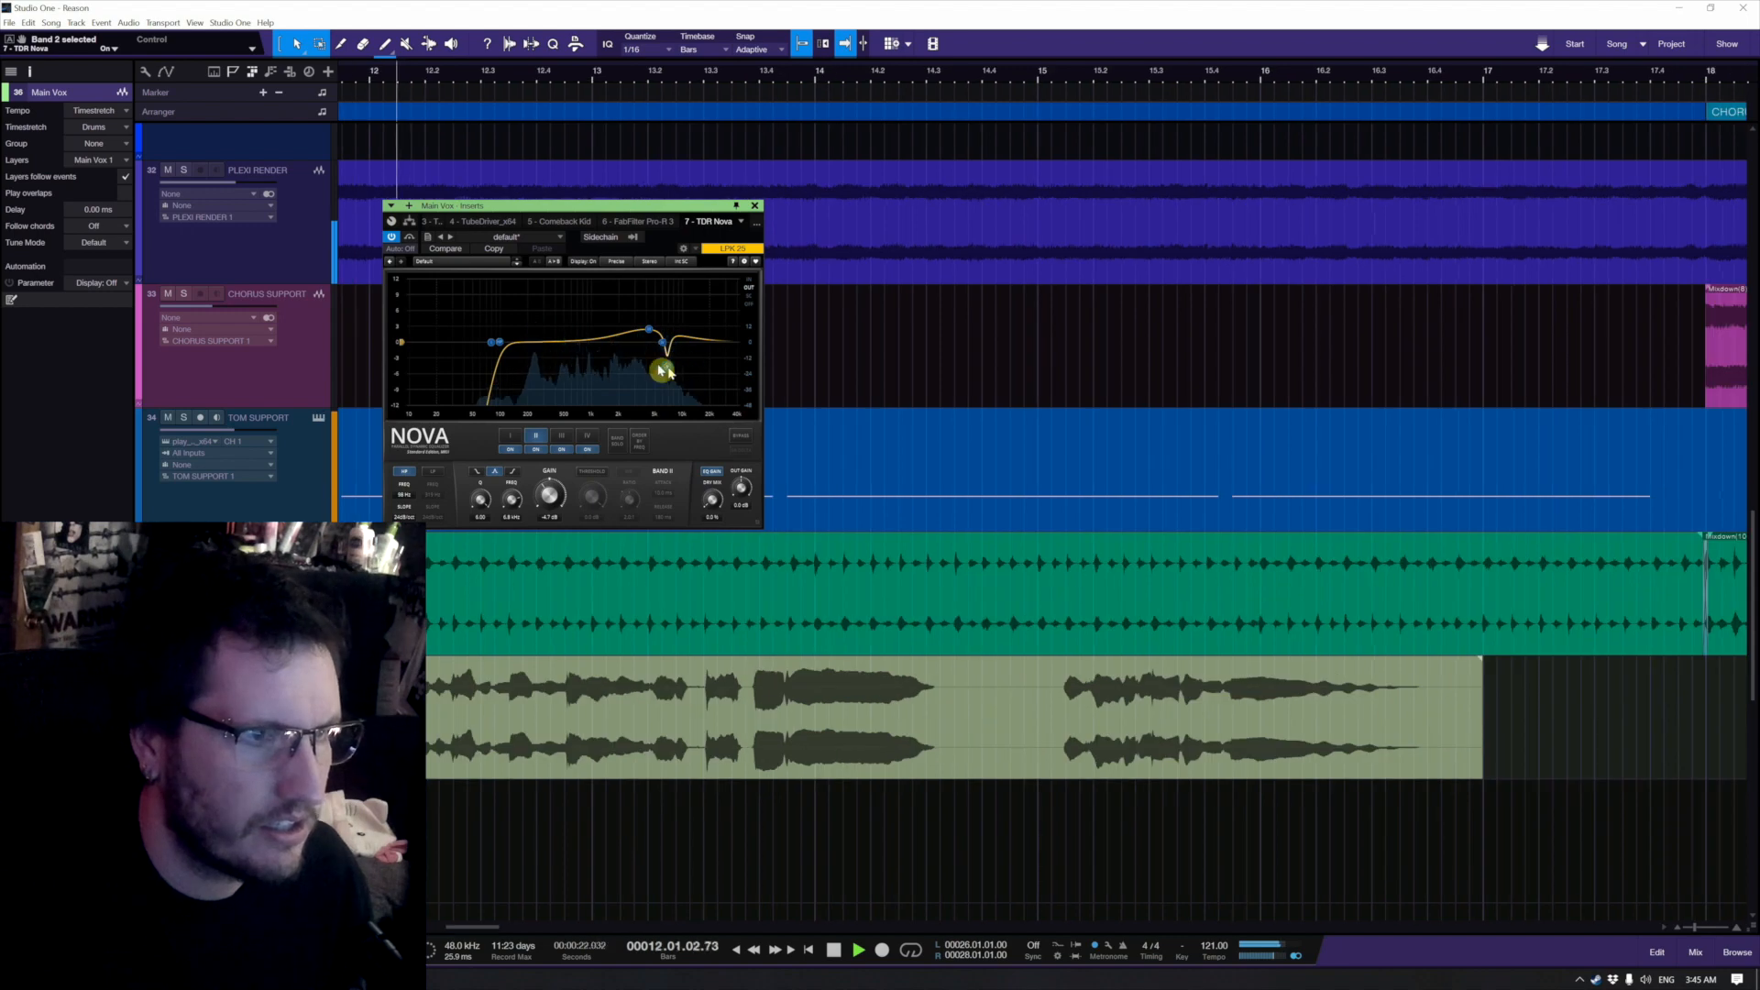
pyautogui.press('space')
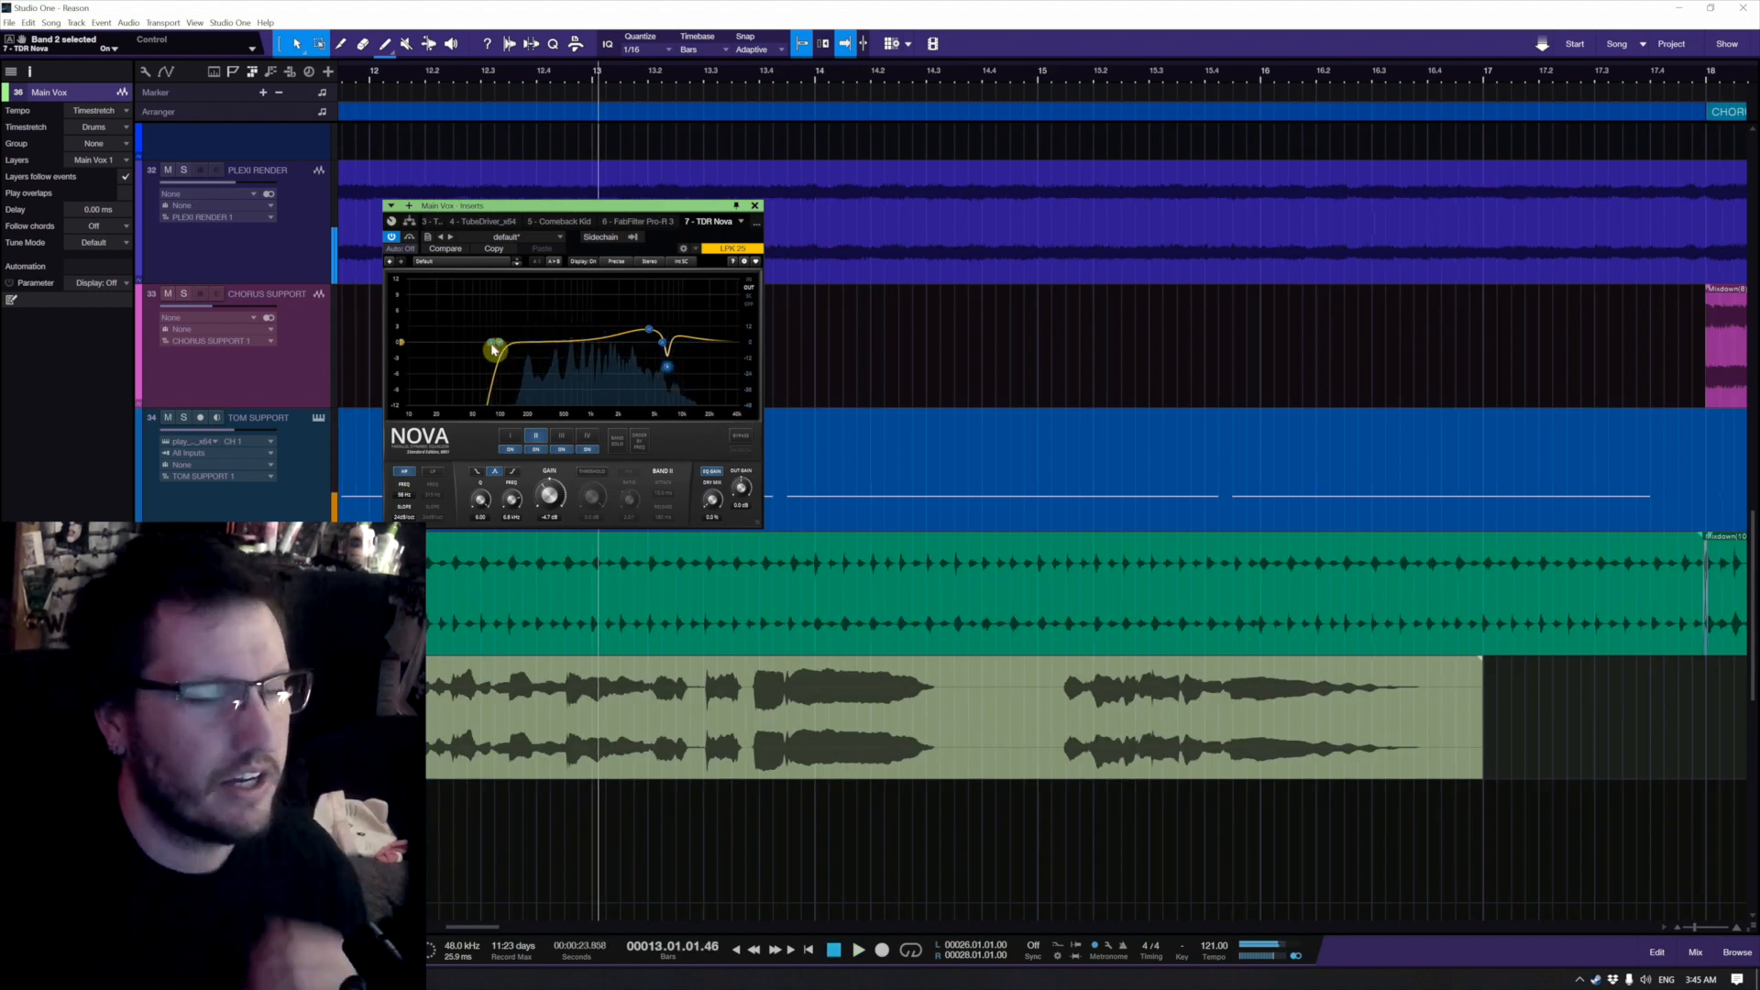
# Step: Lower TDR Nova's high-pass cutoff and dip band 1 by about 3.9 dB in the low mids, auditioning the vocal from bar 7
pyautogui.moveTo(496, 346); pyautogui.dragTo(483, 351)
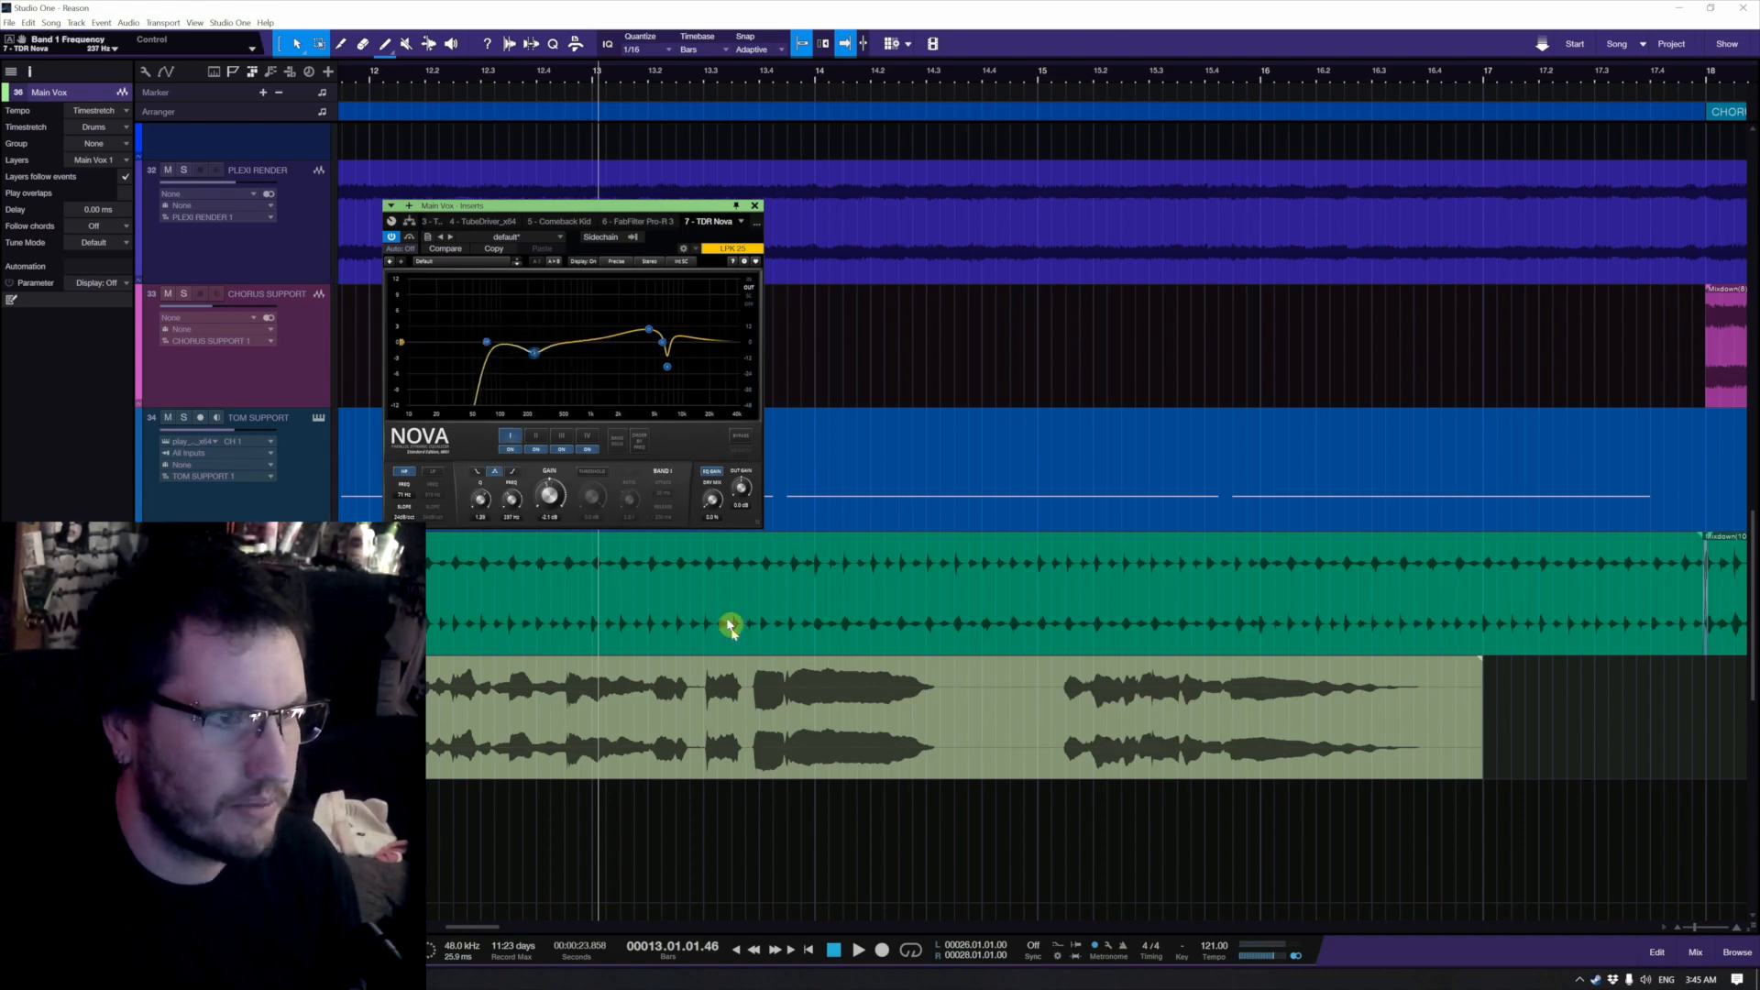
pyautogui.scroll(-4, 623, 624)
pyautogui.hscroll(-7, 625, 627)
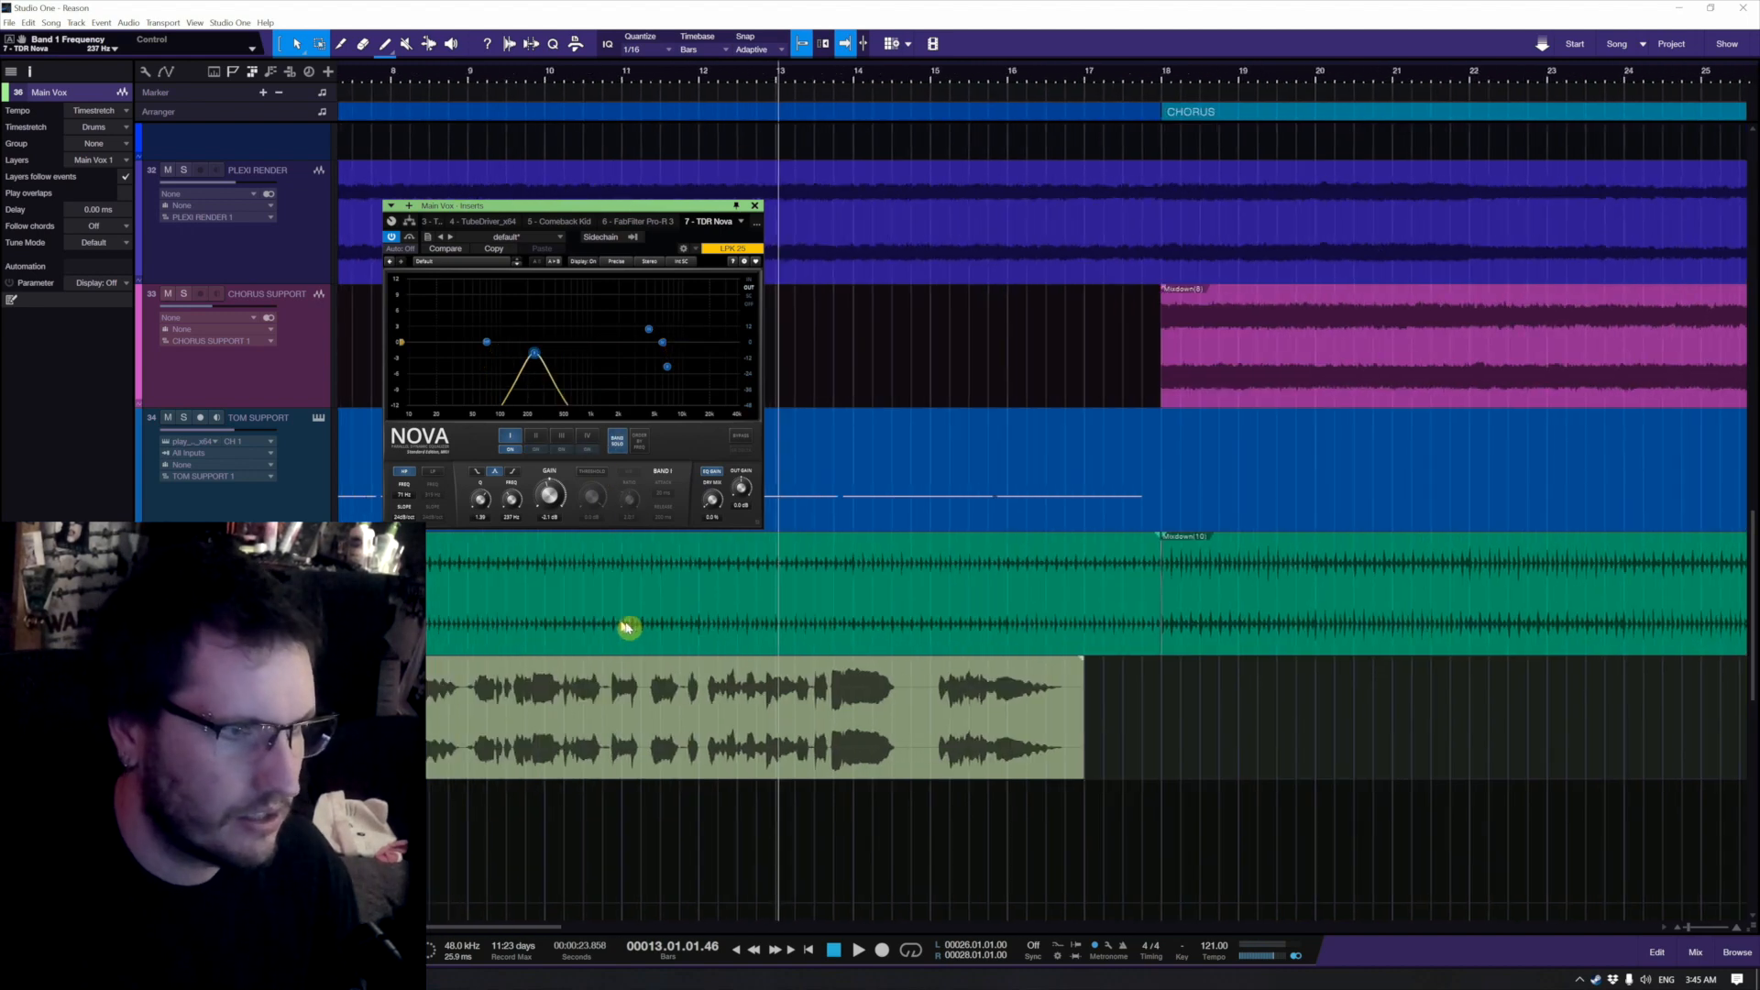
pyautogui.press('space')
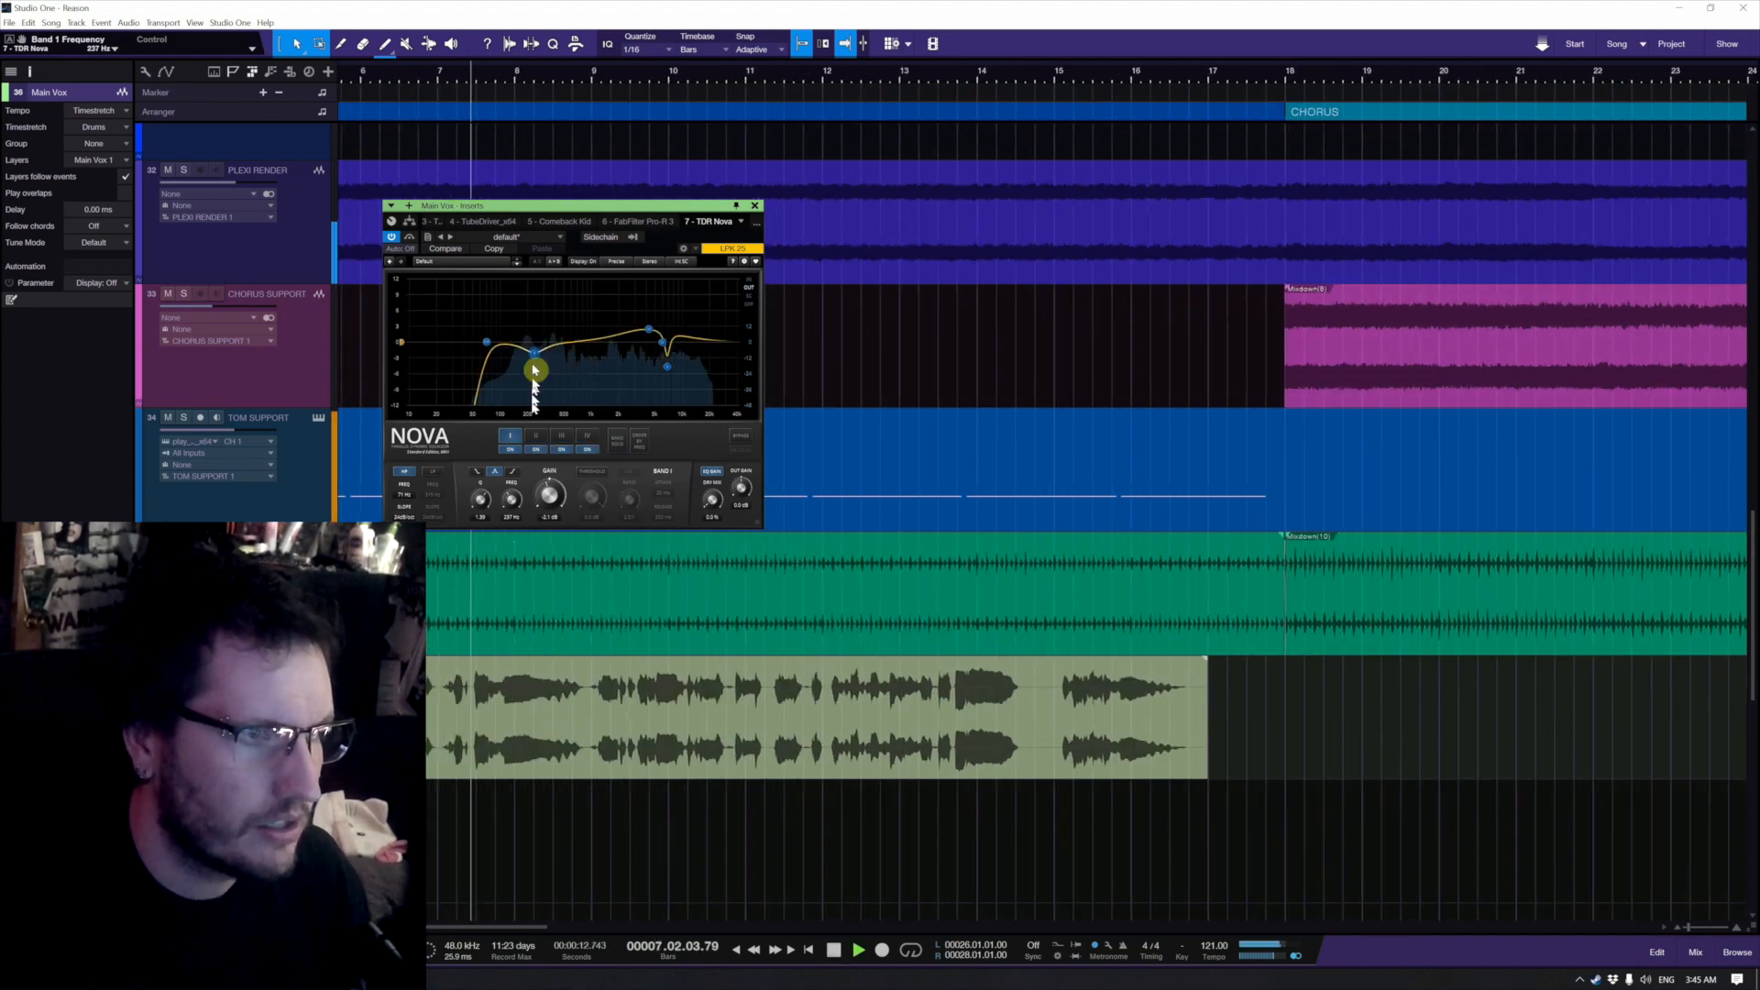
pyautogui.moveTo(534, 352)
pyautogui.mouseDown()
pyautogui.moveTo(516, 284)
pyautogui.moveTo(555, 361)
pyautogui.mouseUp()
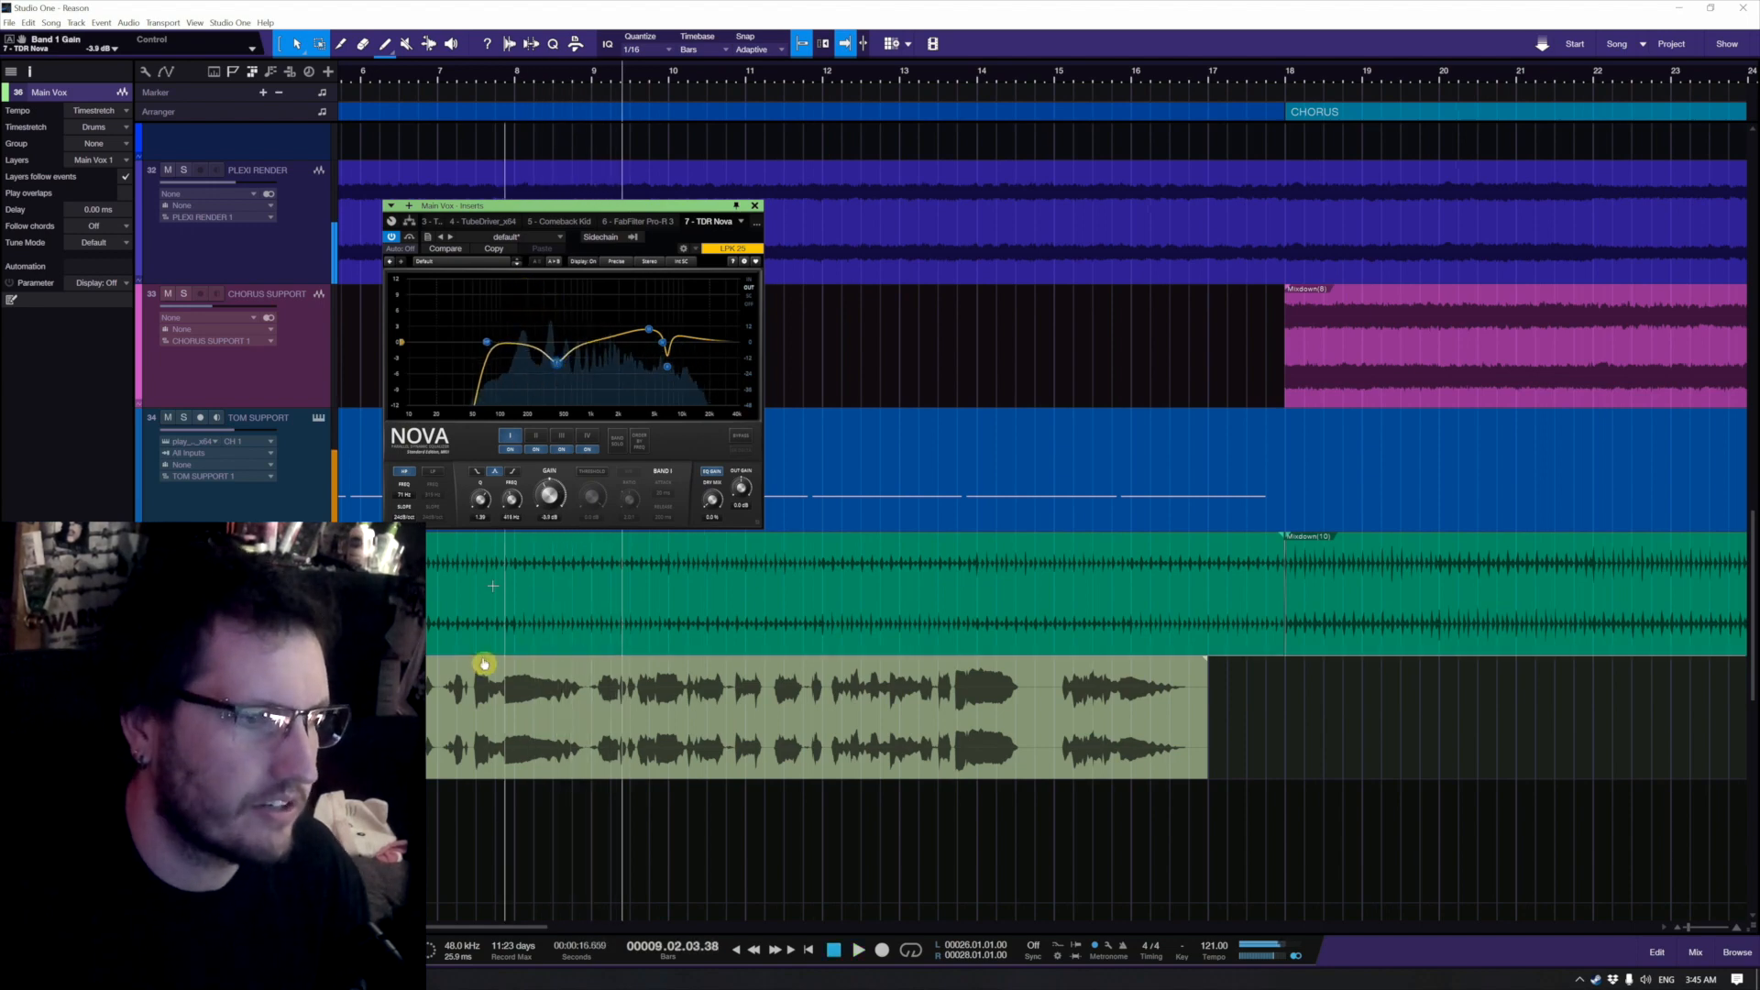
pyautogui.press('space')
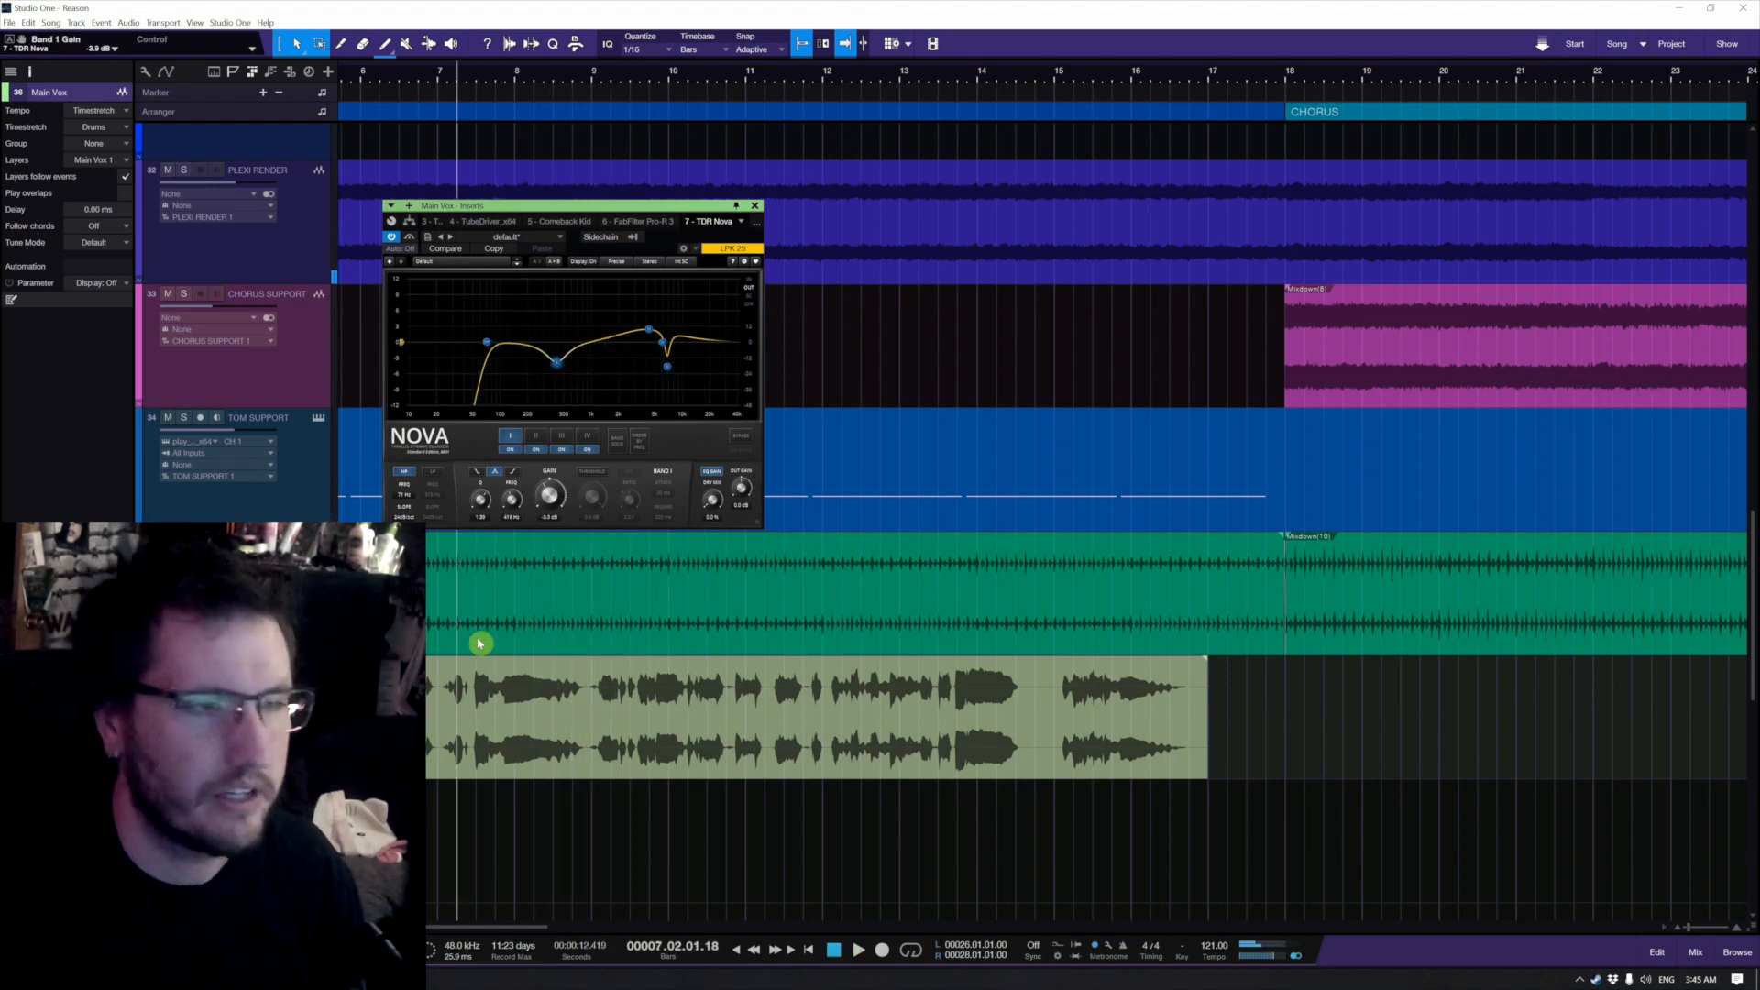
pyautogui.press('space')
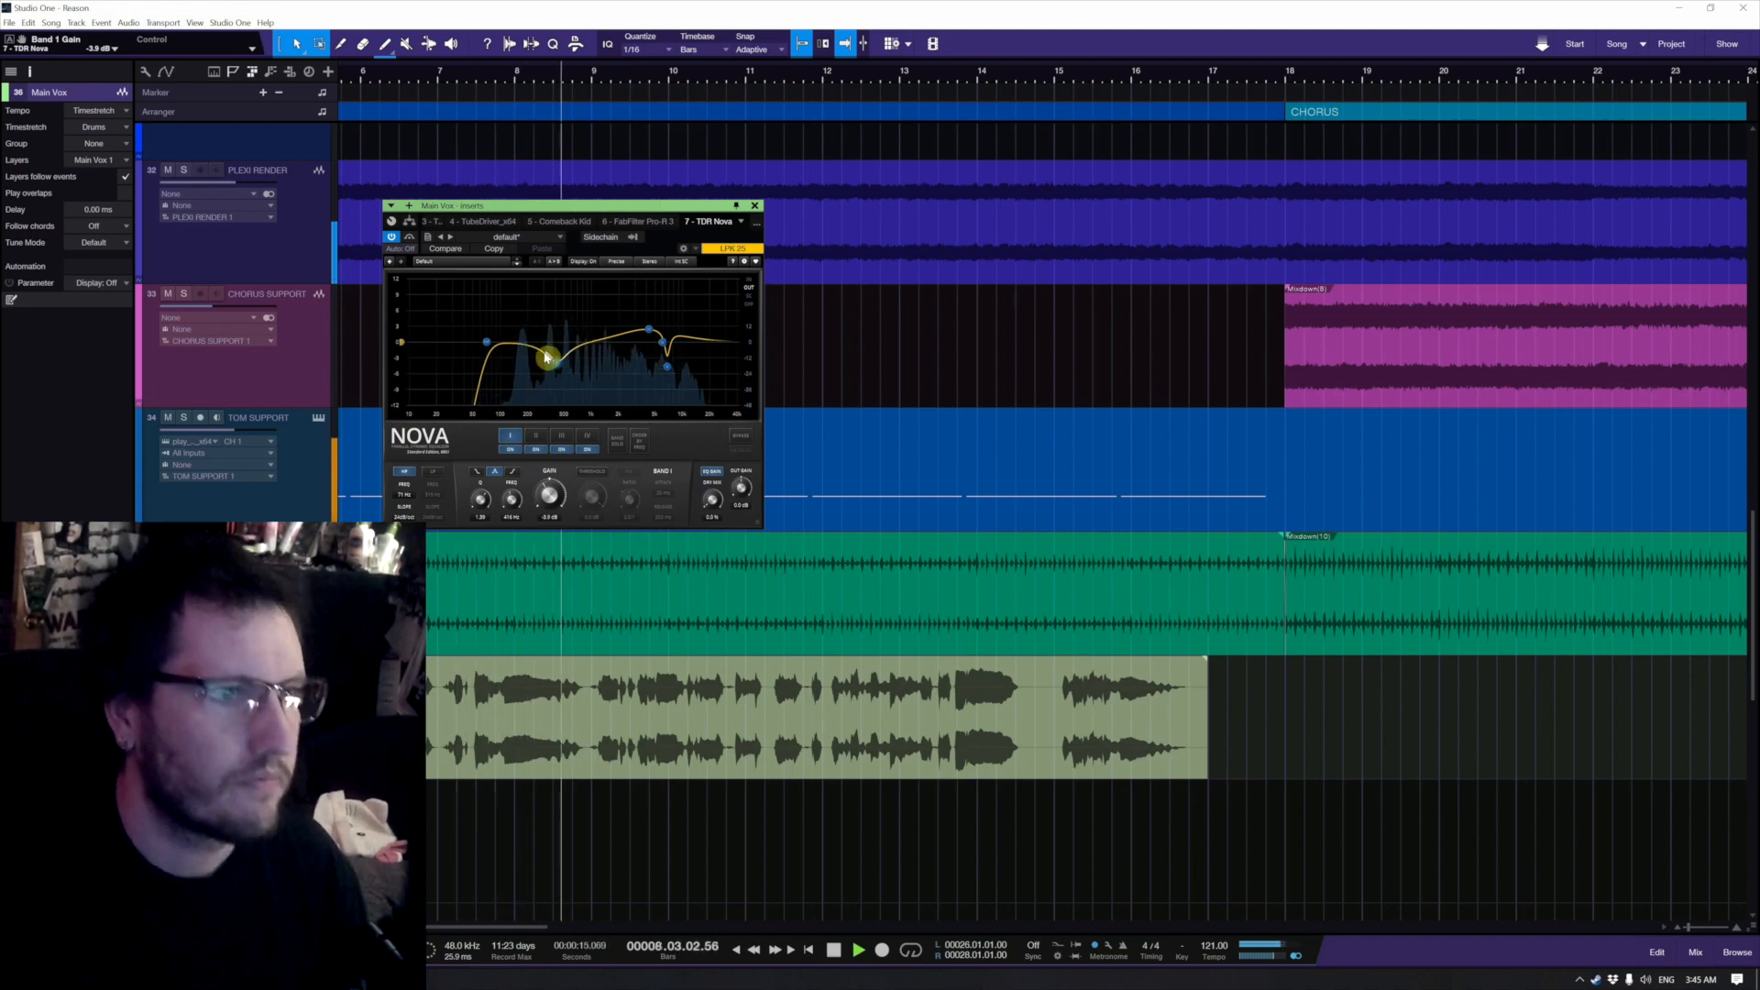
pyautogui.press('space')
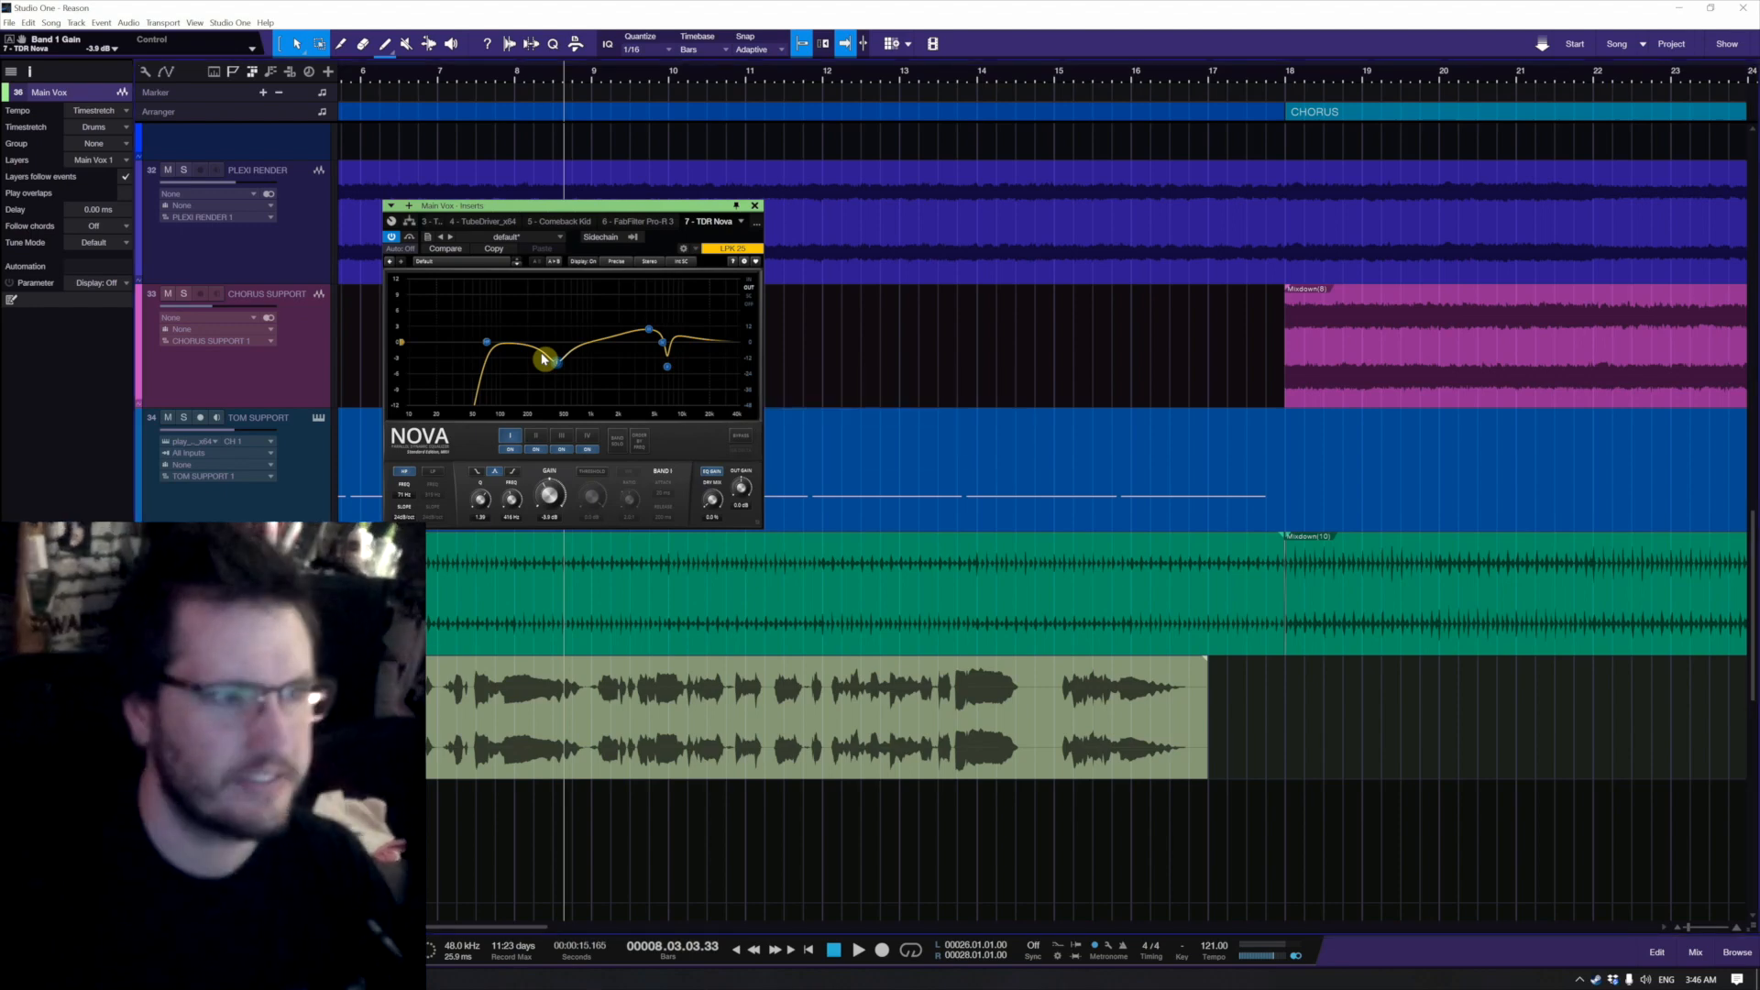
# Step: Fine-tune TDR Nova's band 1 dip to a gain of -3.7 dB and move the playhead to bar 2
pyautogui.click(560, 367)
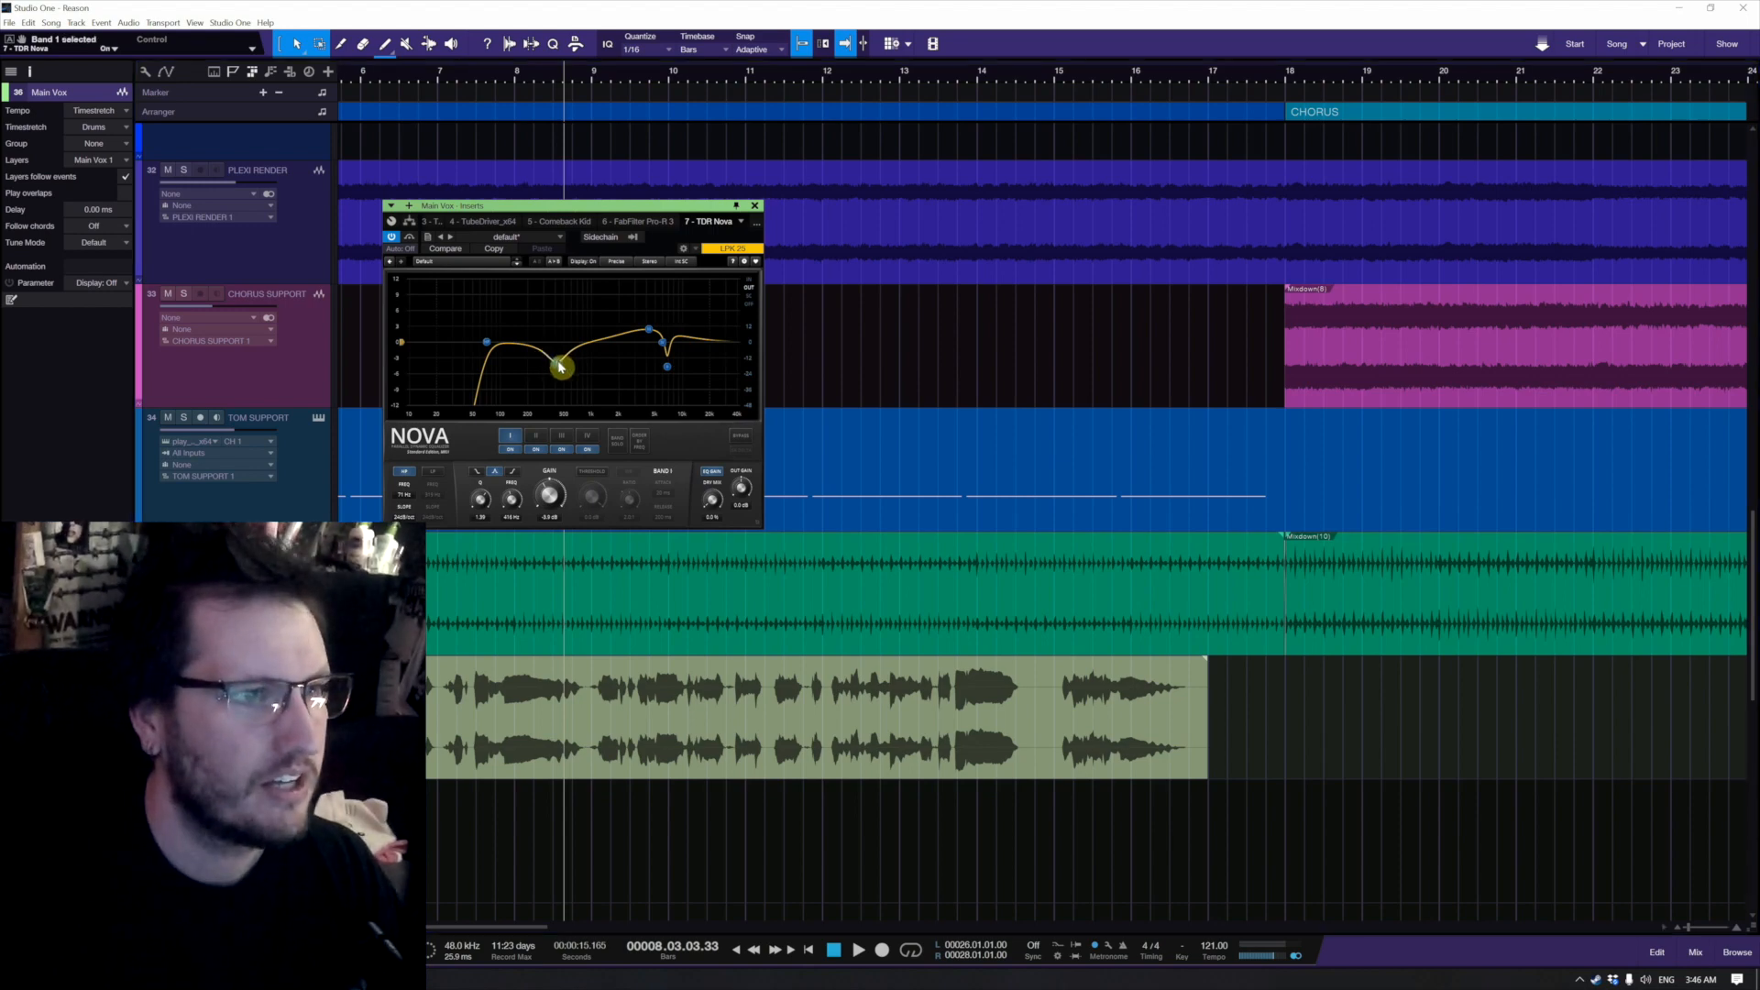
pyautogui.moveTo(555, 369); pyautogui.dragTo(558, 367)
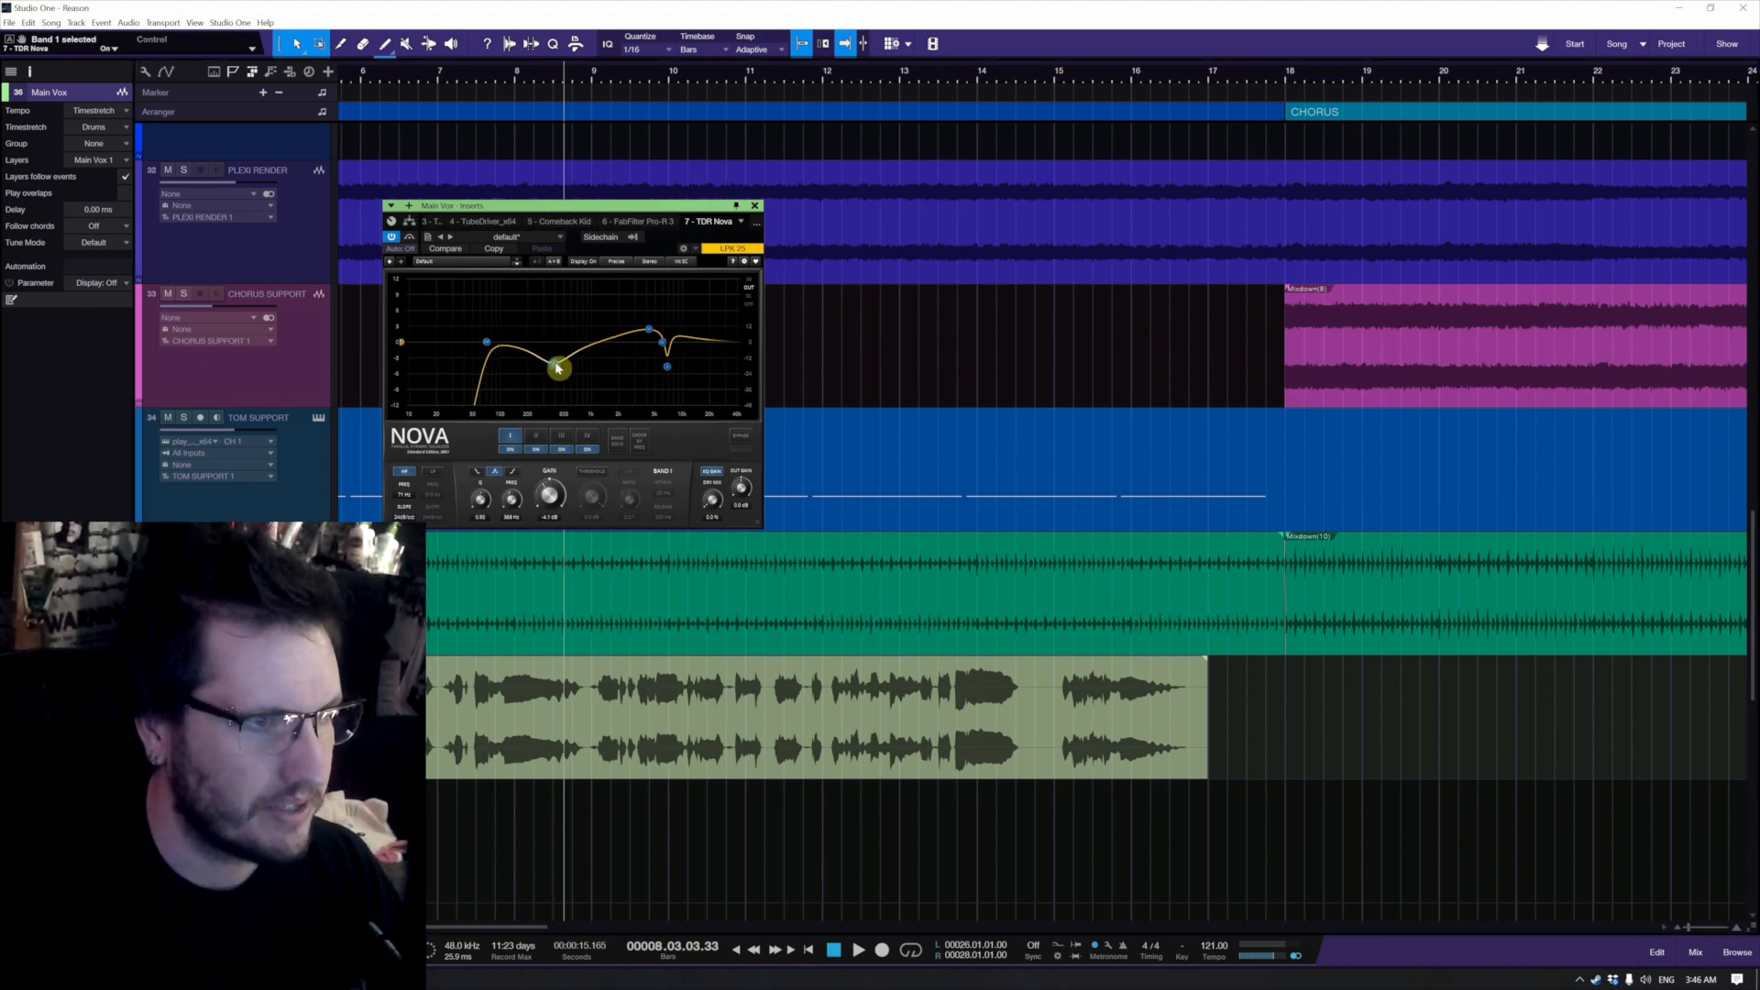
pyautogui.click(474, 645)
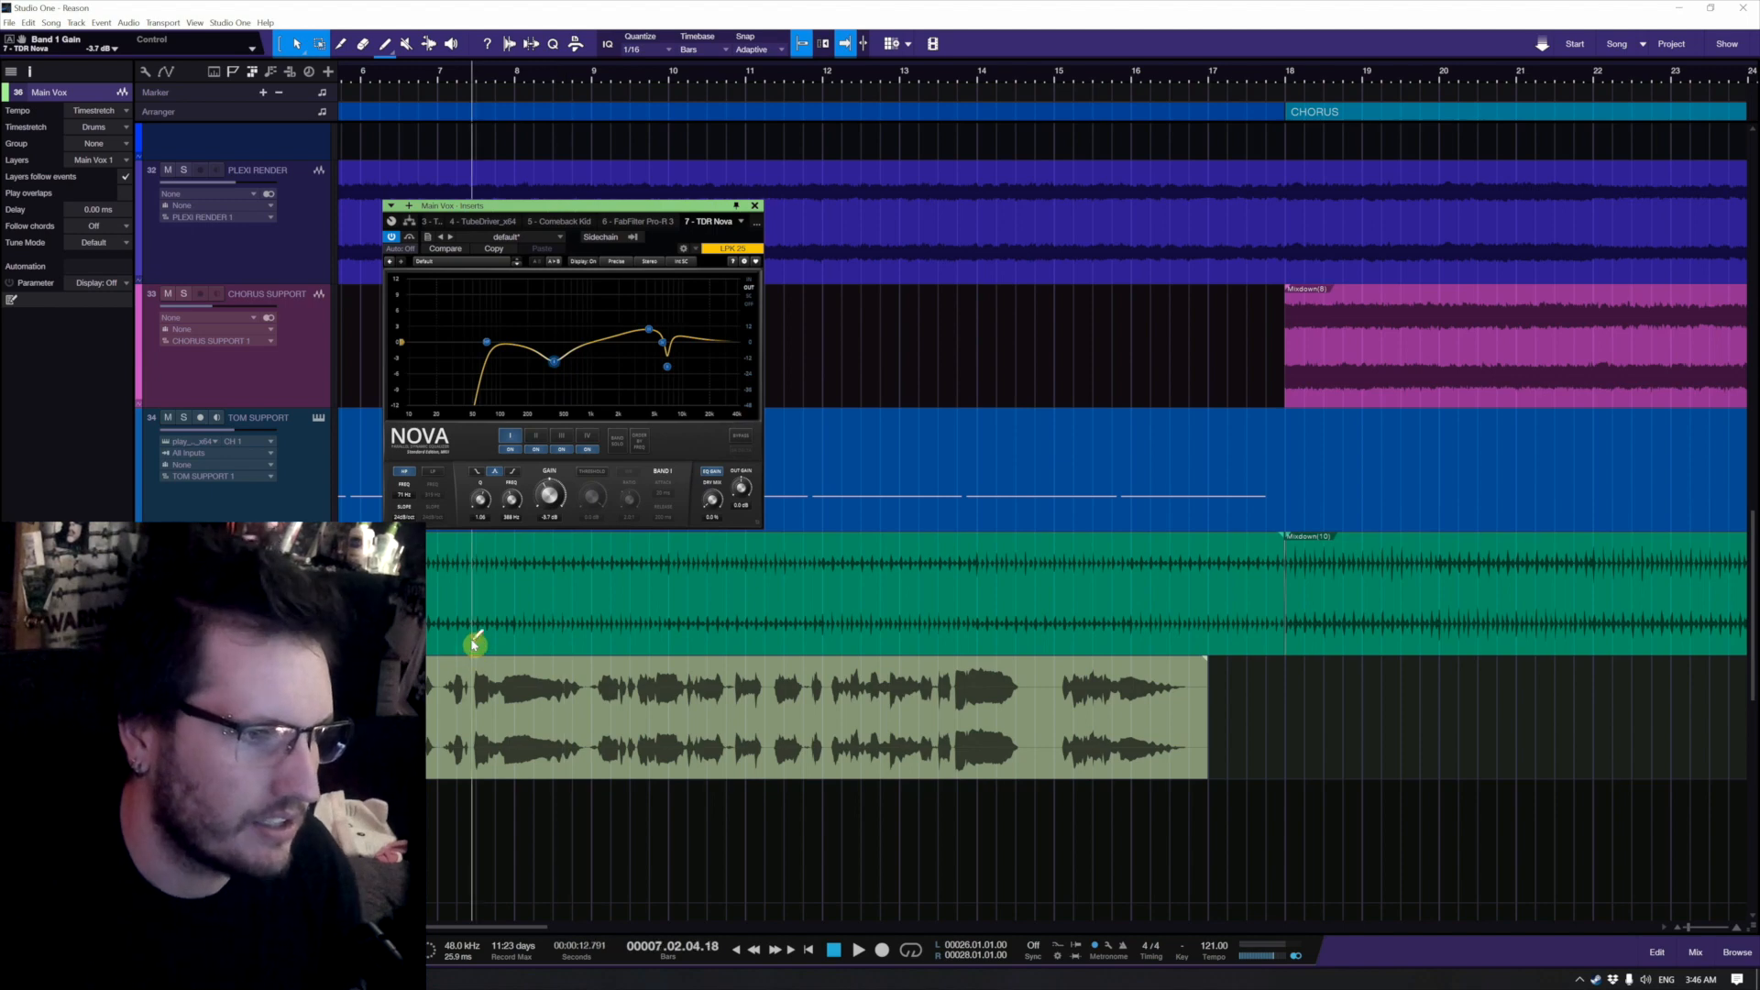
pyautogui.hscroll(-3, 472, 638)
pyautogui.click(459, 658)
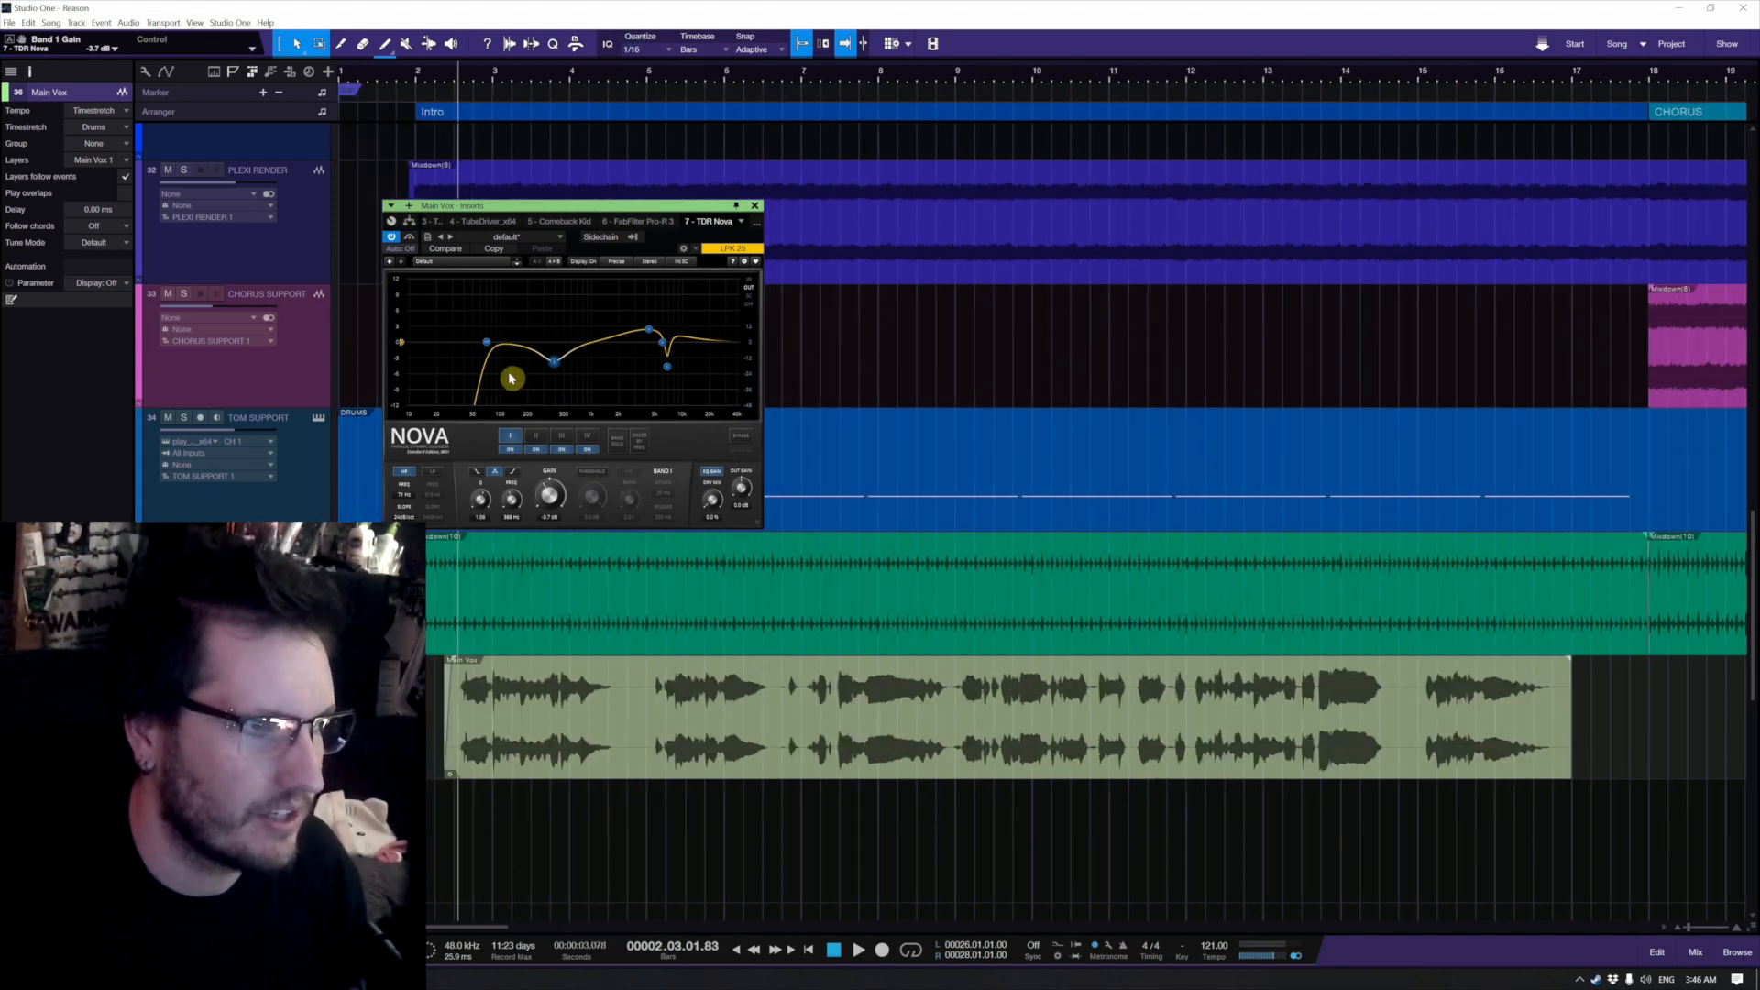
# Step: Bypass TDR Nova's band 1 and raise the high-pass cutoff while listening to the vocal with the analyzer set to In
pyautogui.click(515, 447)
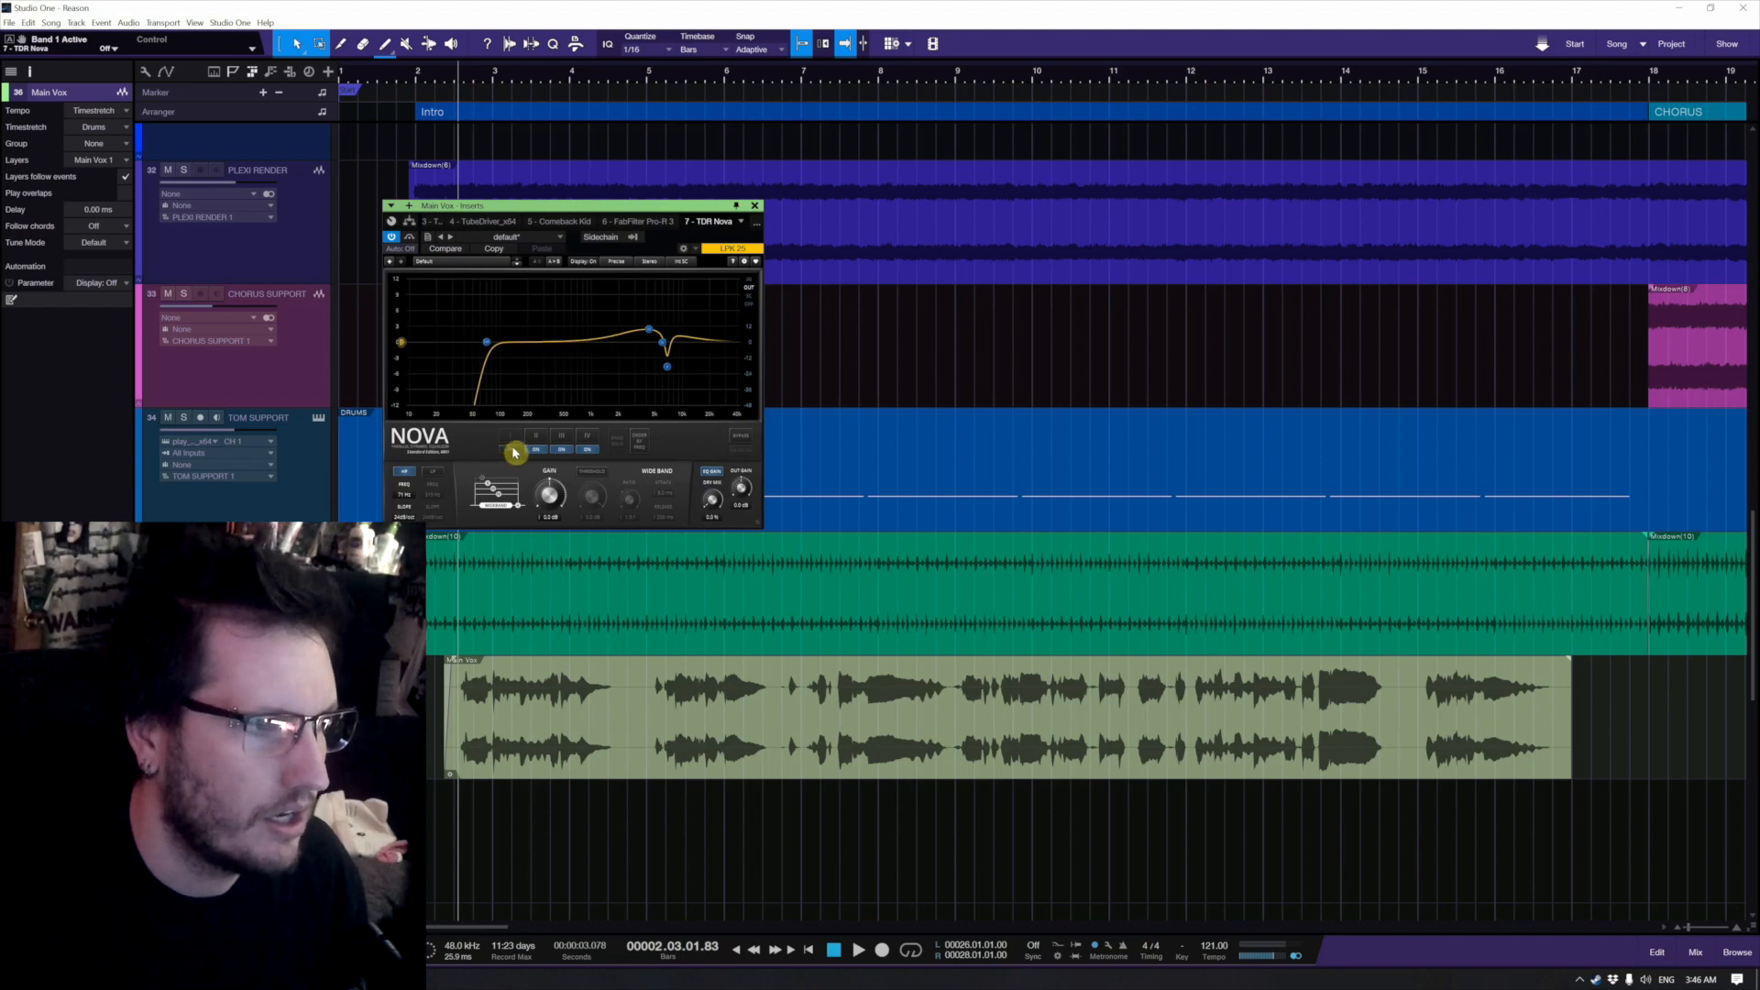
pyautogui.press('space')
pyautogui.moveTo(487, 342); pyautogui.dragTo(552, 344)
pyautogui.press('space')
pyautogui.press('space')
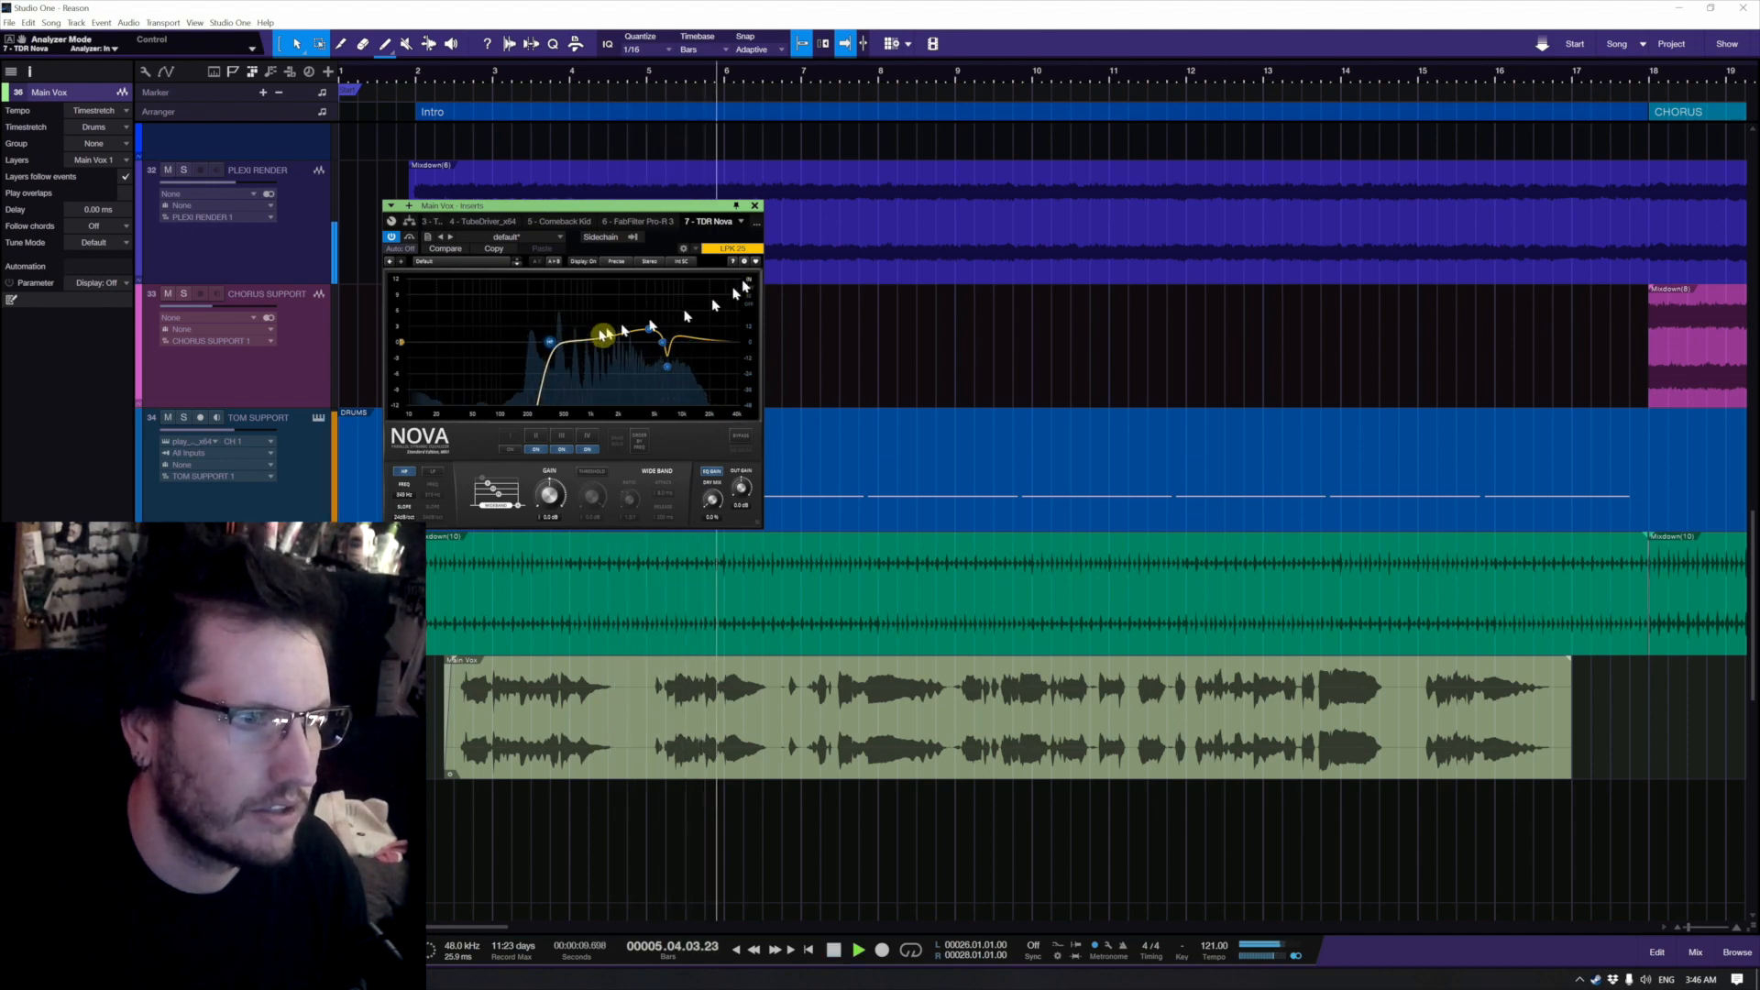
pyautogui.moveTo(551, 344); pyautogui.dragTo(515, 345)
pyautogui.press('space')
# Step: Re-enable TDR Nova's band 1 and move it to a shallower dip just under 300 Hz while listening to the vocal
pyautogui.click(510, 451)
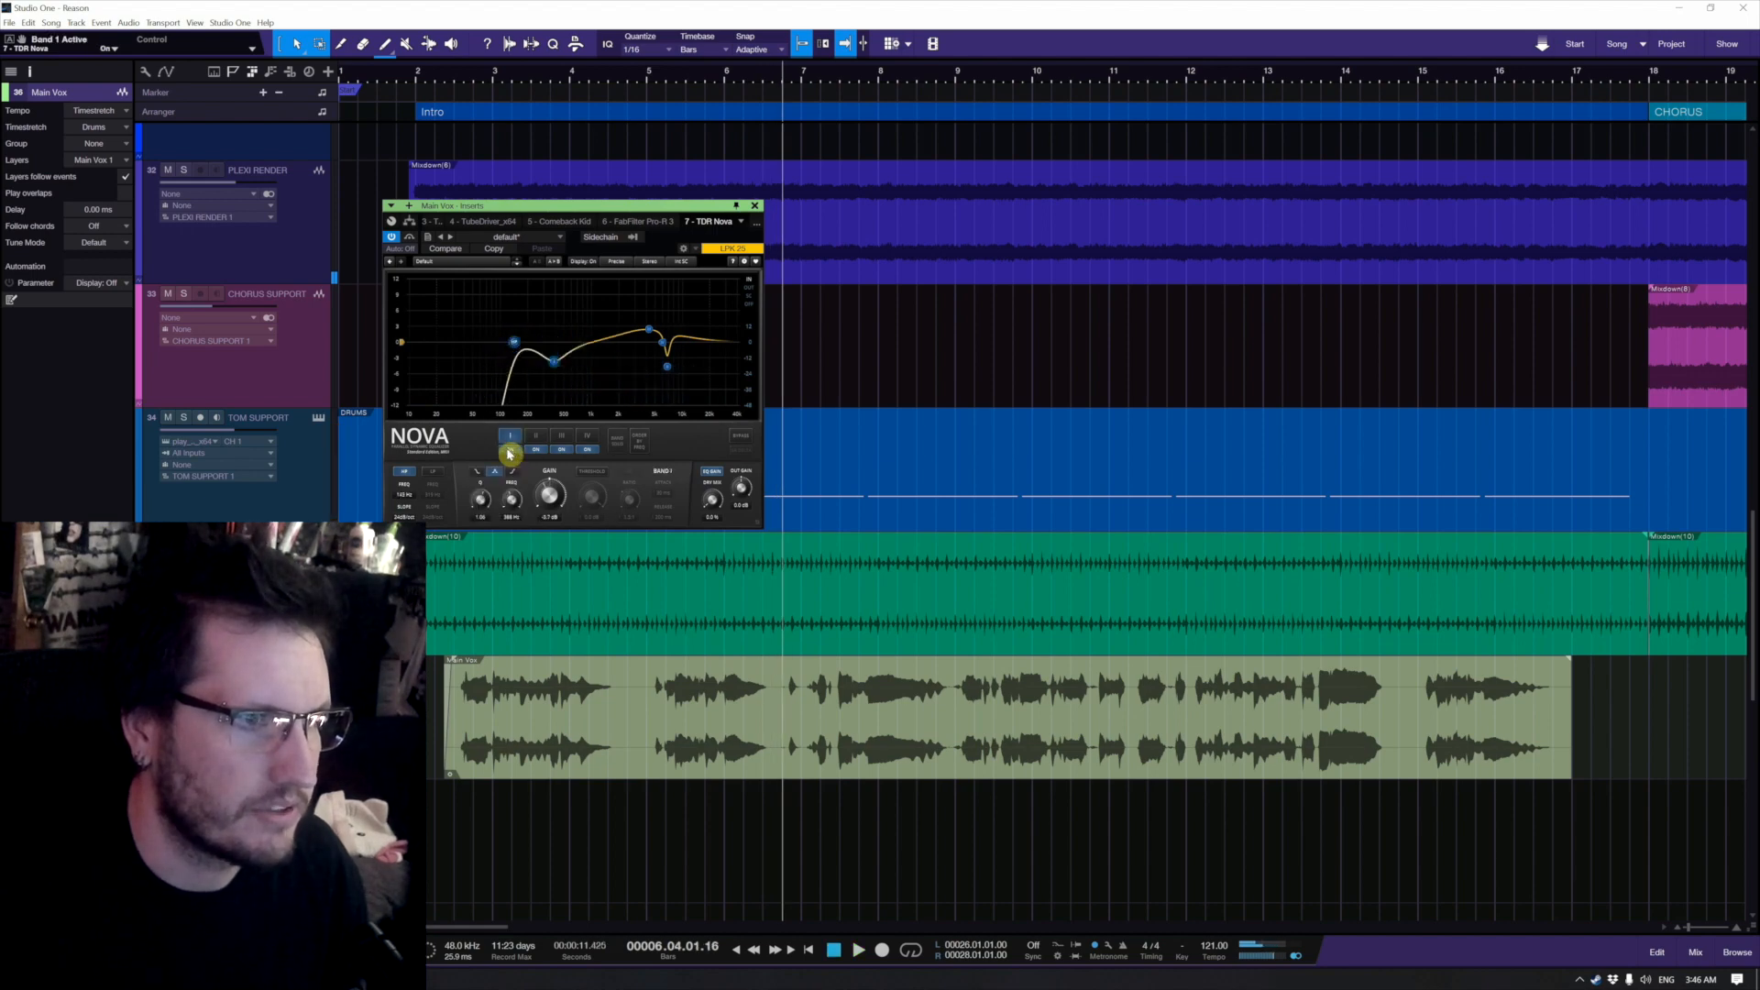
pyautogui.press('space')
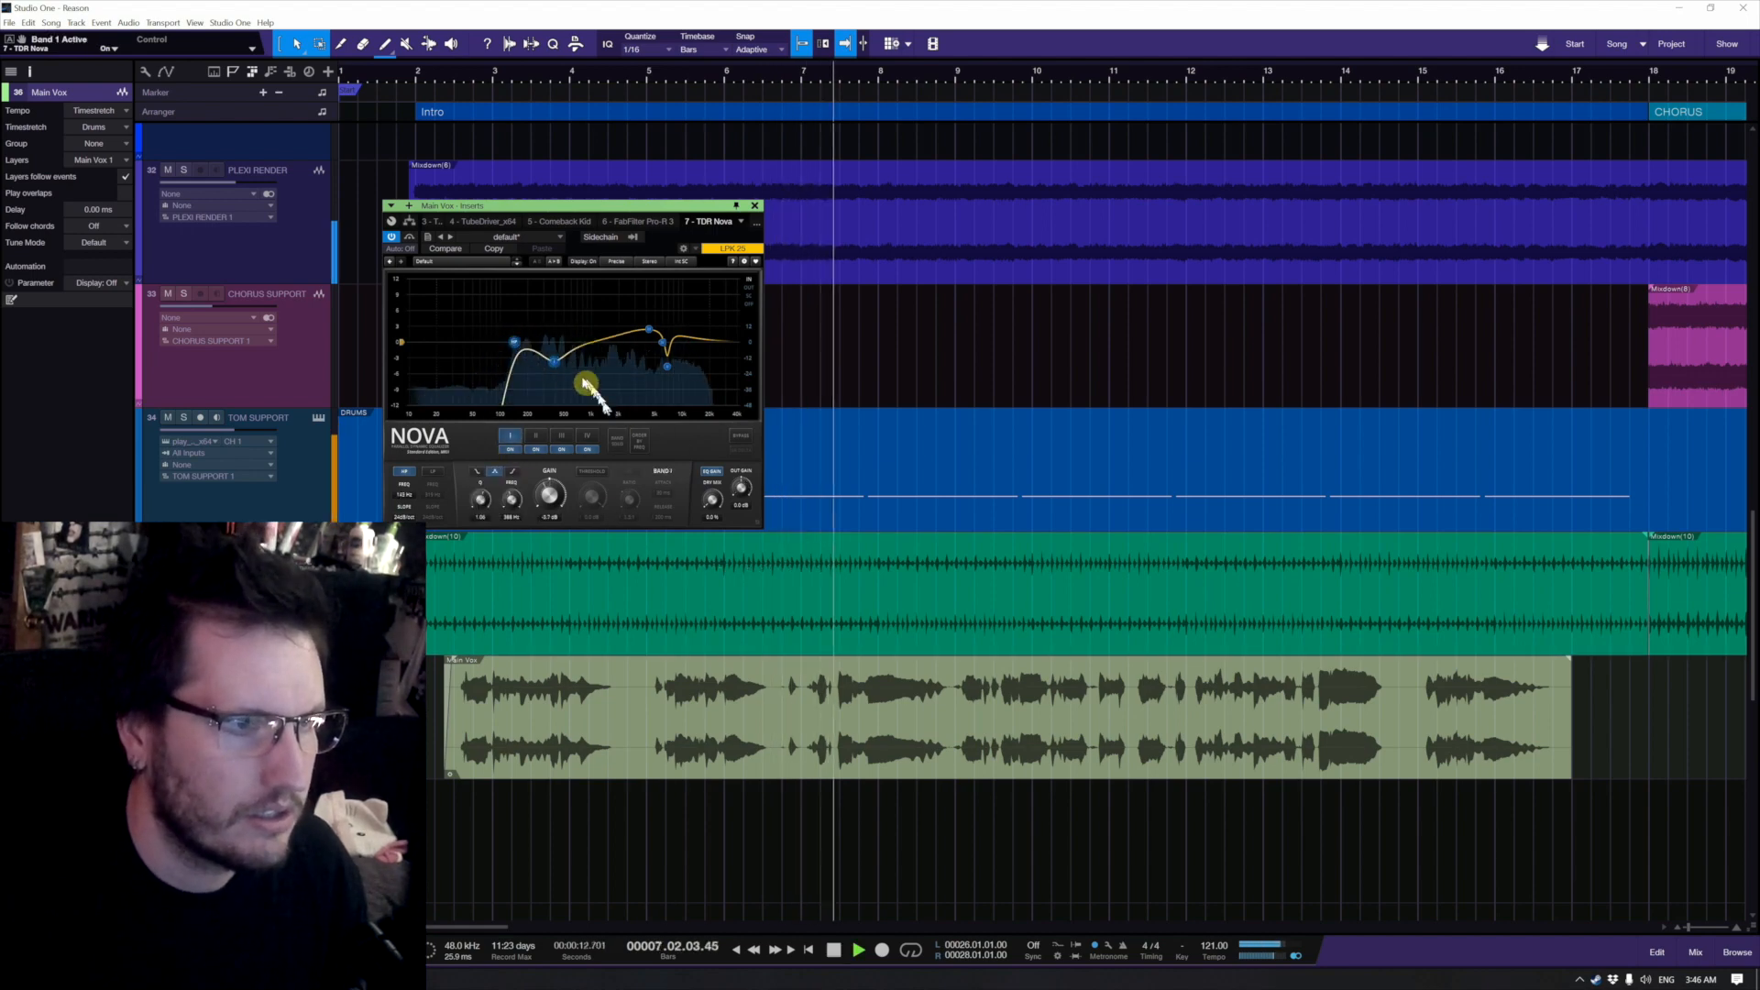
pyautogui.moveTo(561, 368); pyautogui.dragTo(542, 357)
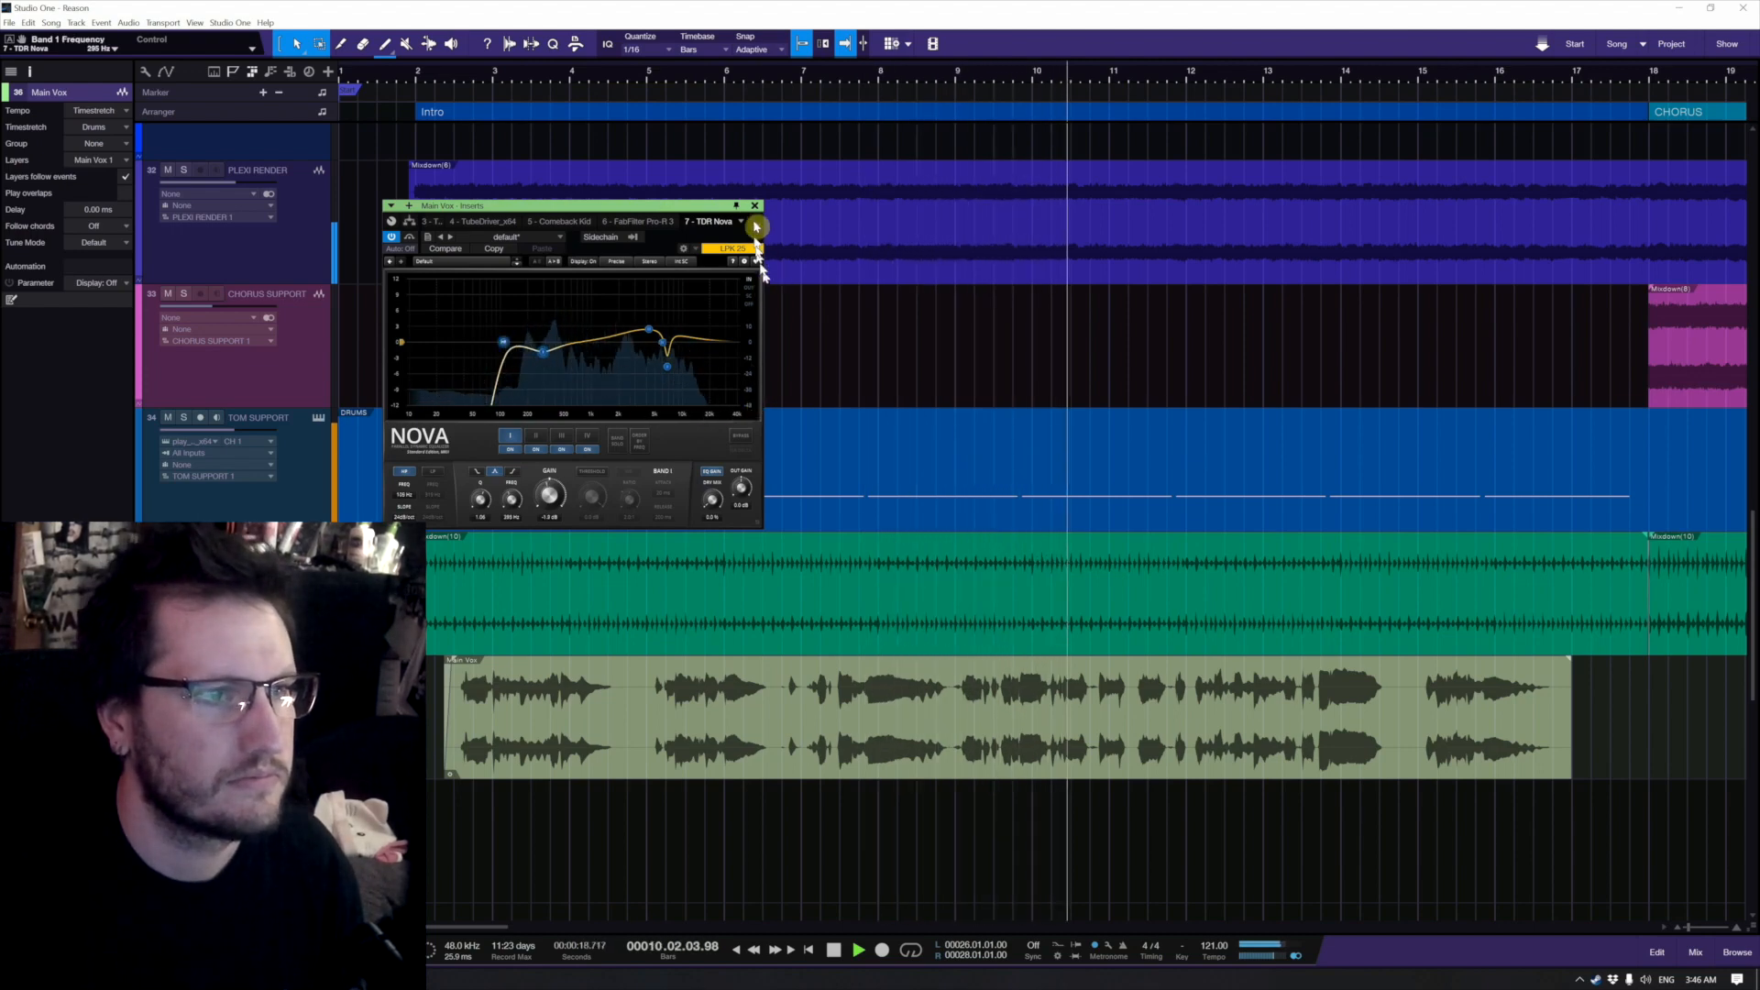
pyautogui.press('space')
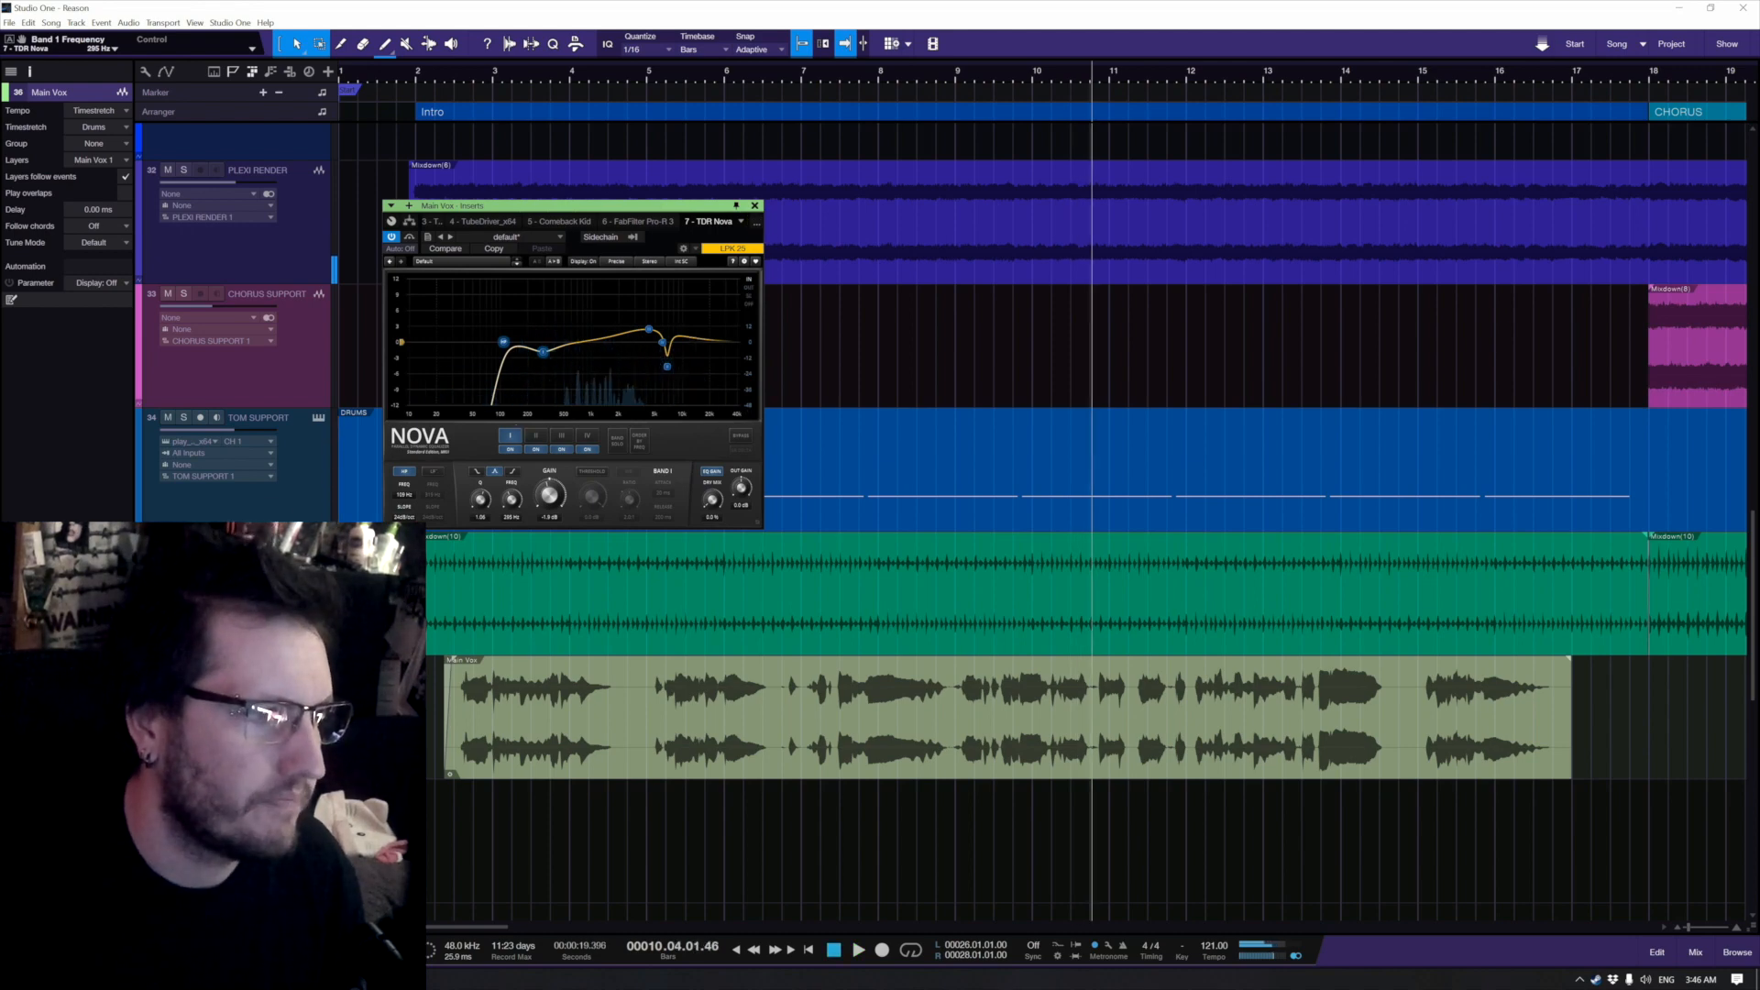
# Step: Review the Tube-Tech PE 1C and TDR Nova settings on Main Vox and close the inserts window
pyautogui.click(431, 222)
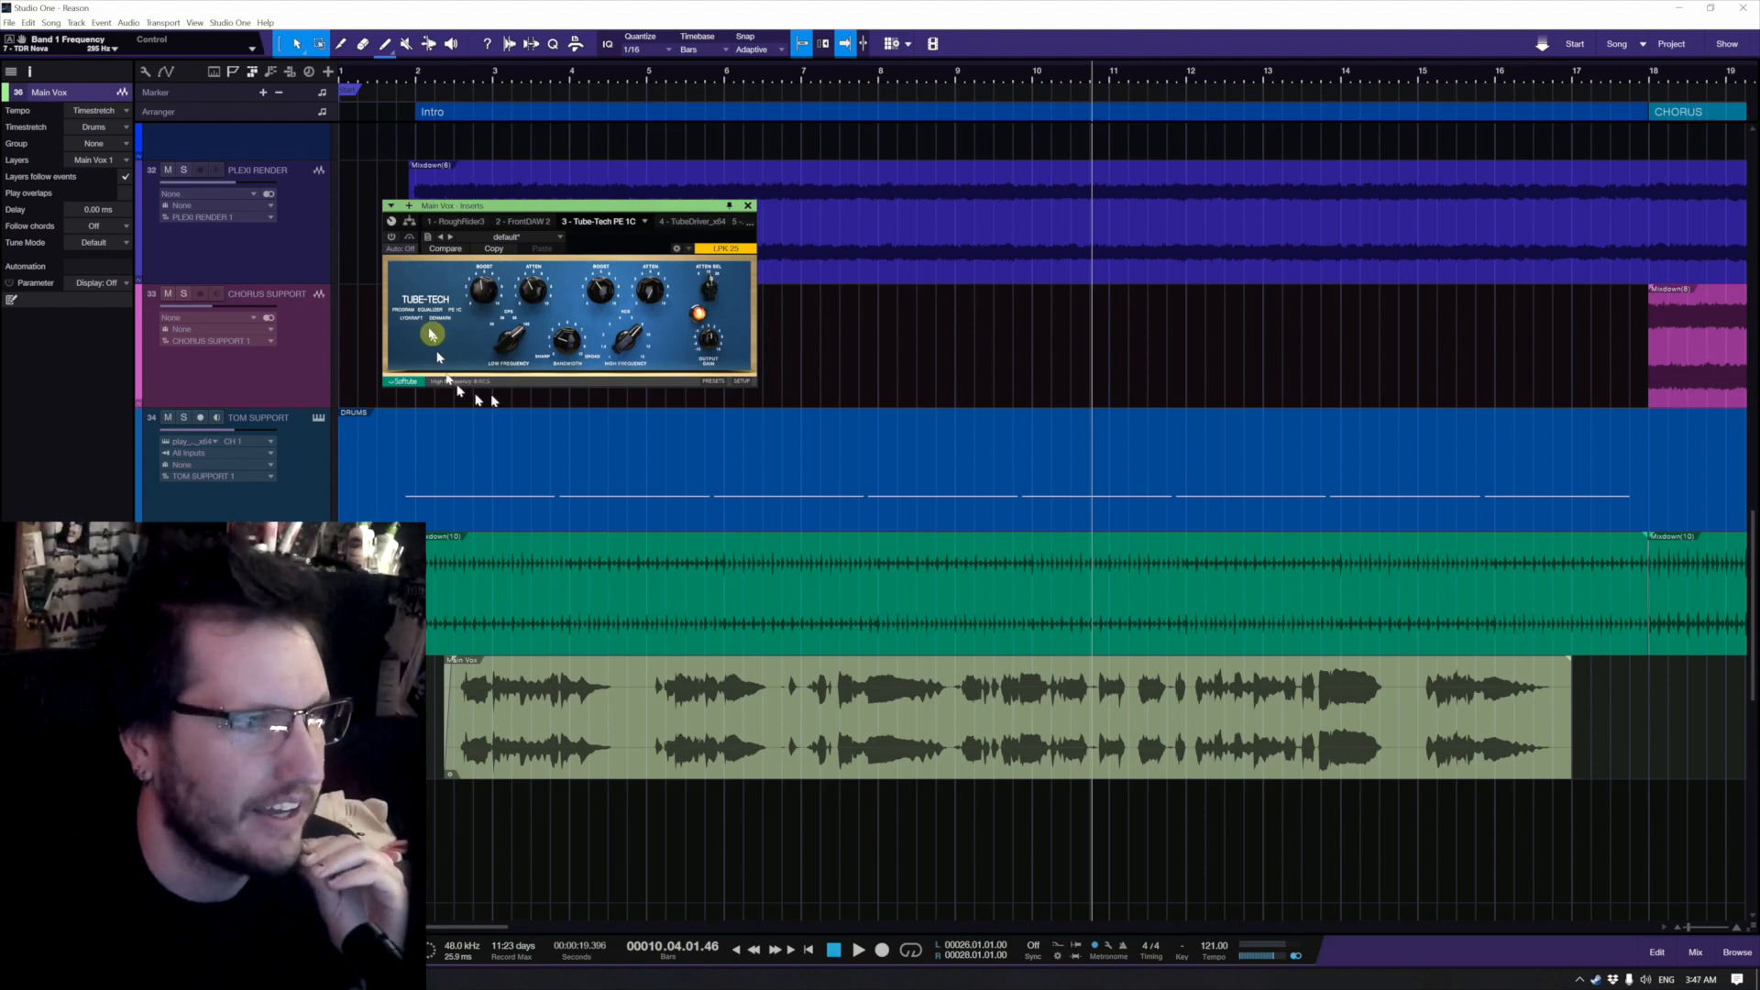
pyautogui.moveTo(506, 345); pyautogui.dragTo(493, 422)
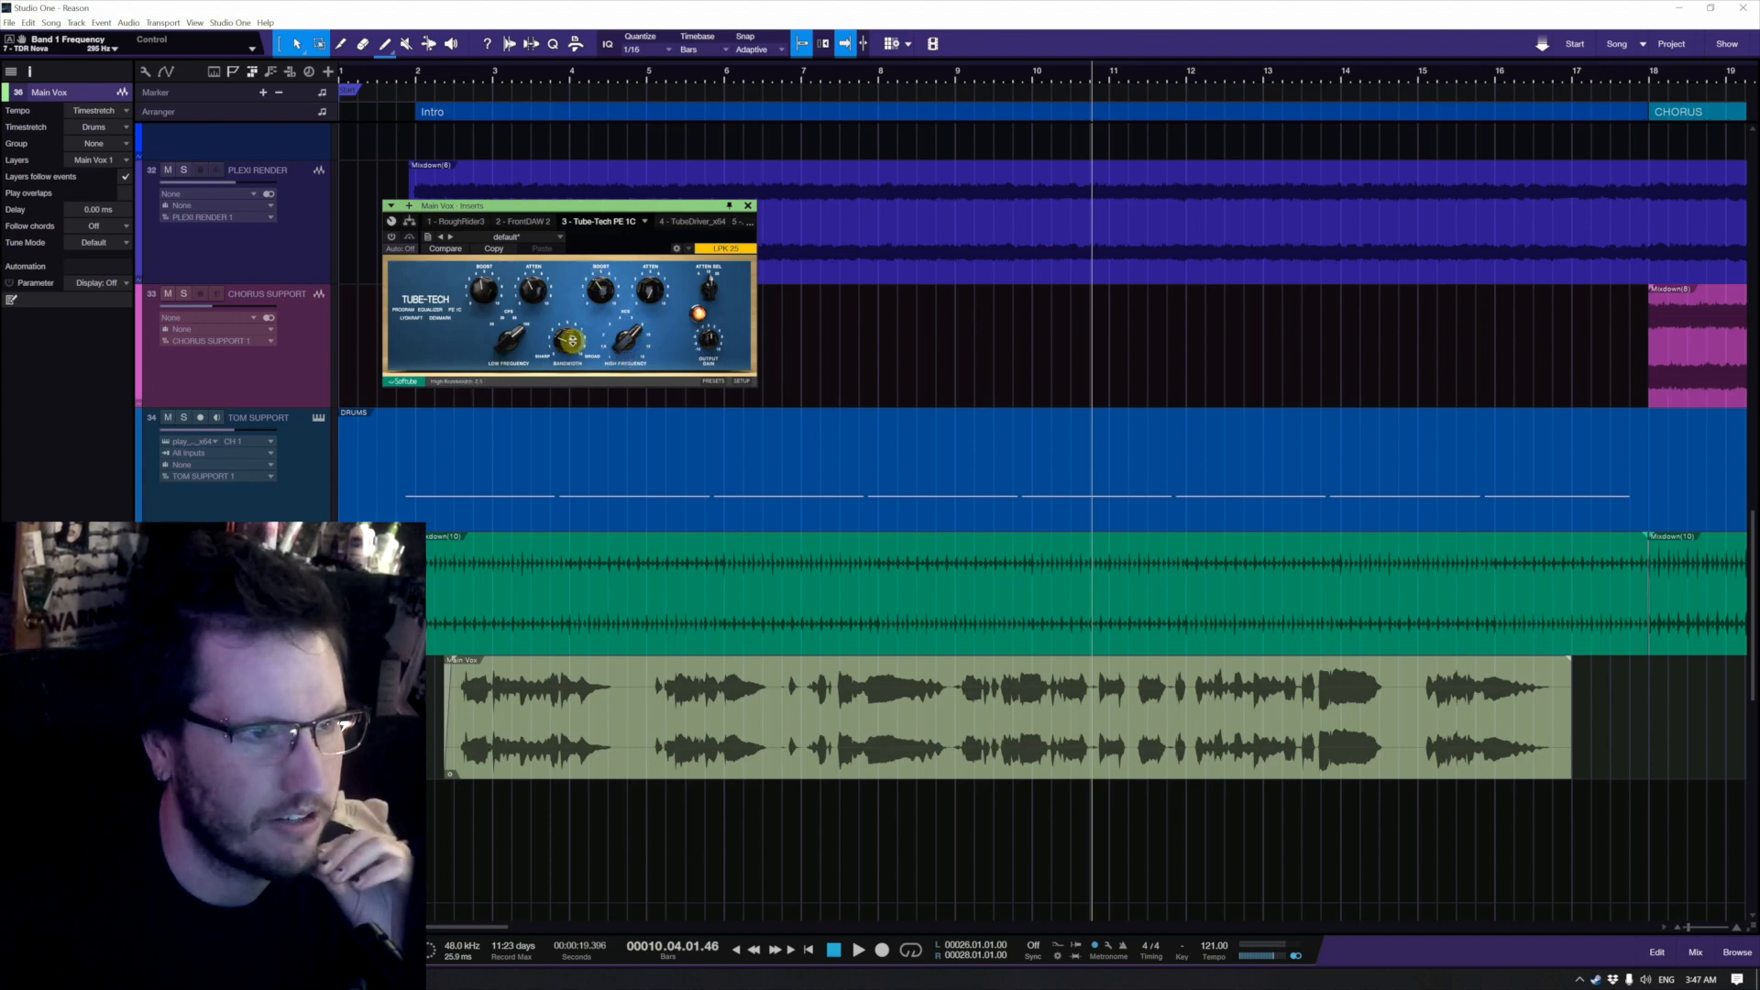
pyautogui.click(748, 207)
pyautogui.press('F11')
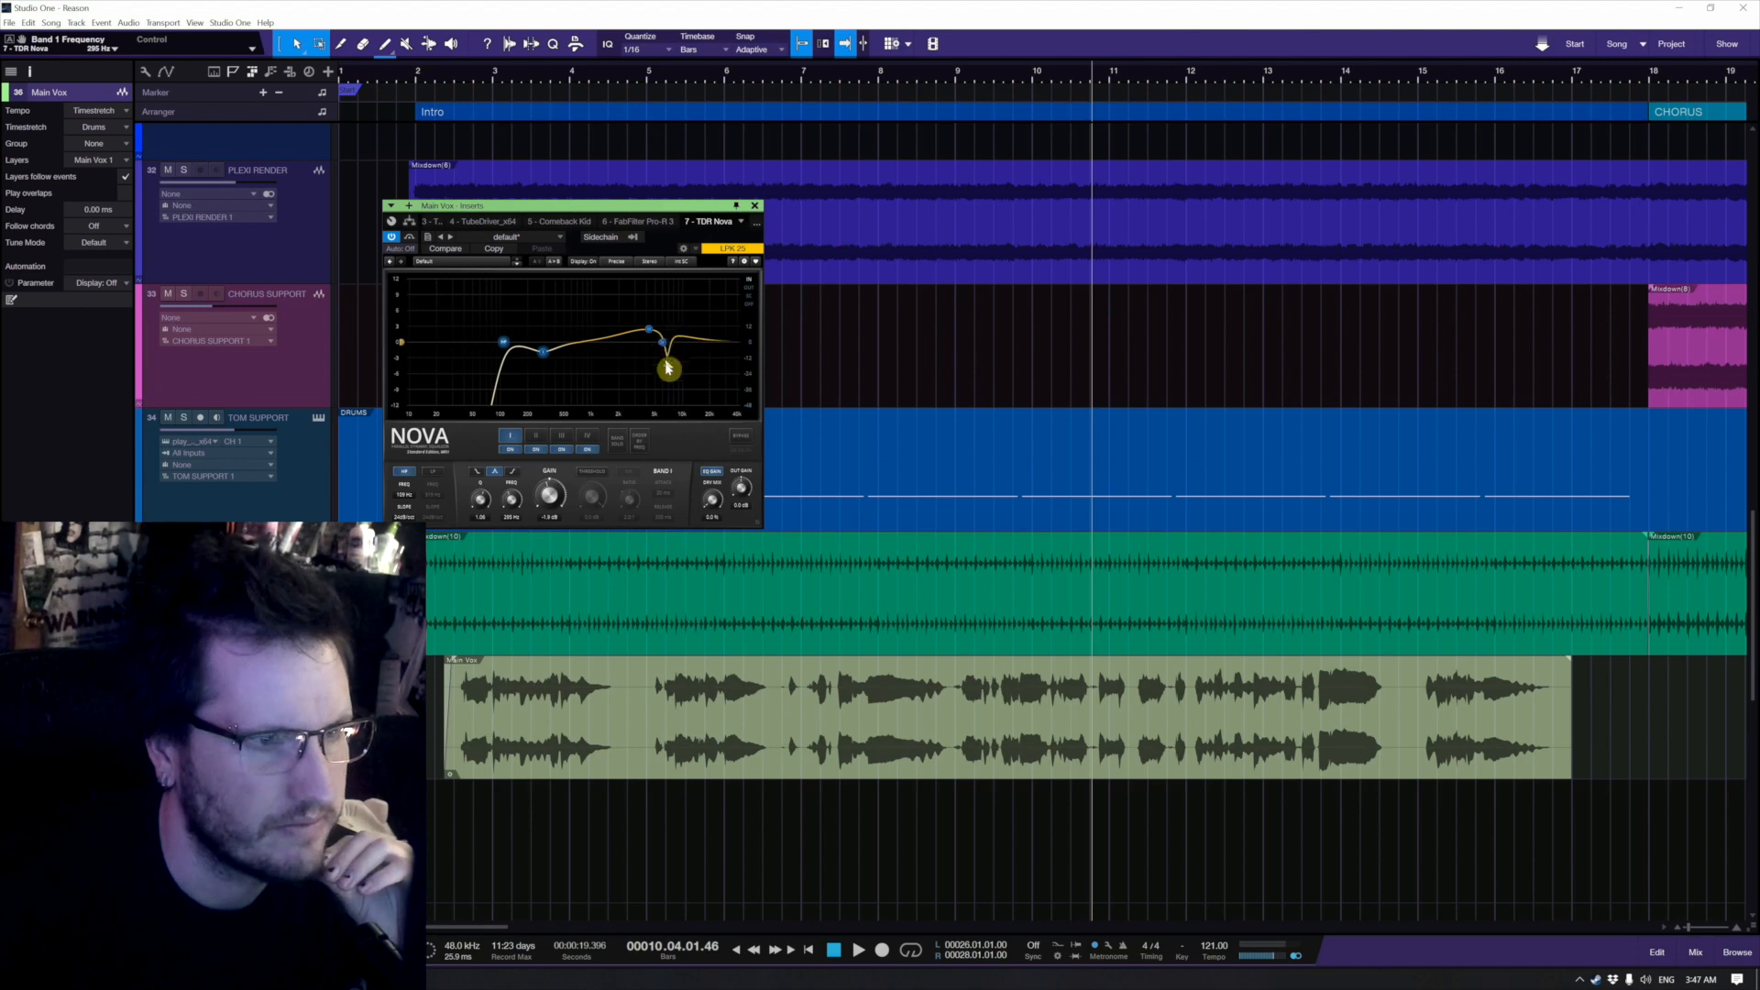
pyautogui.click(754, 206)
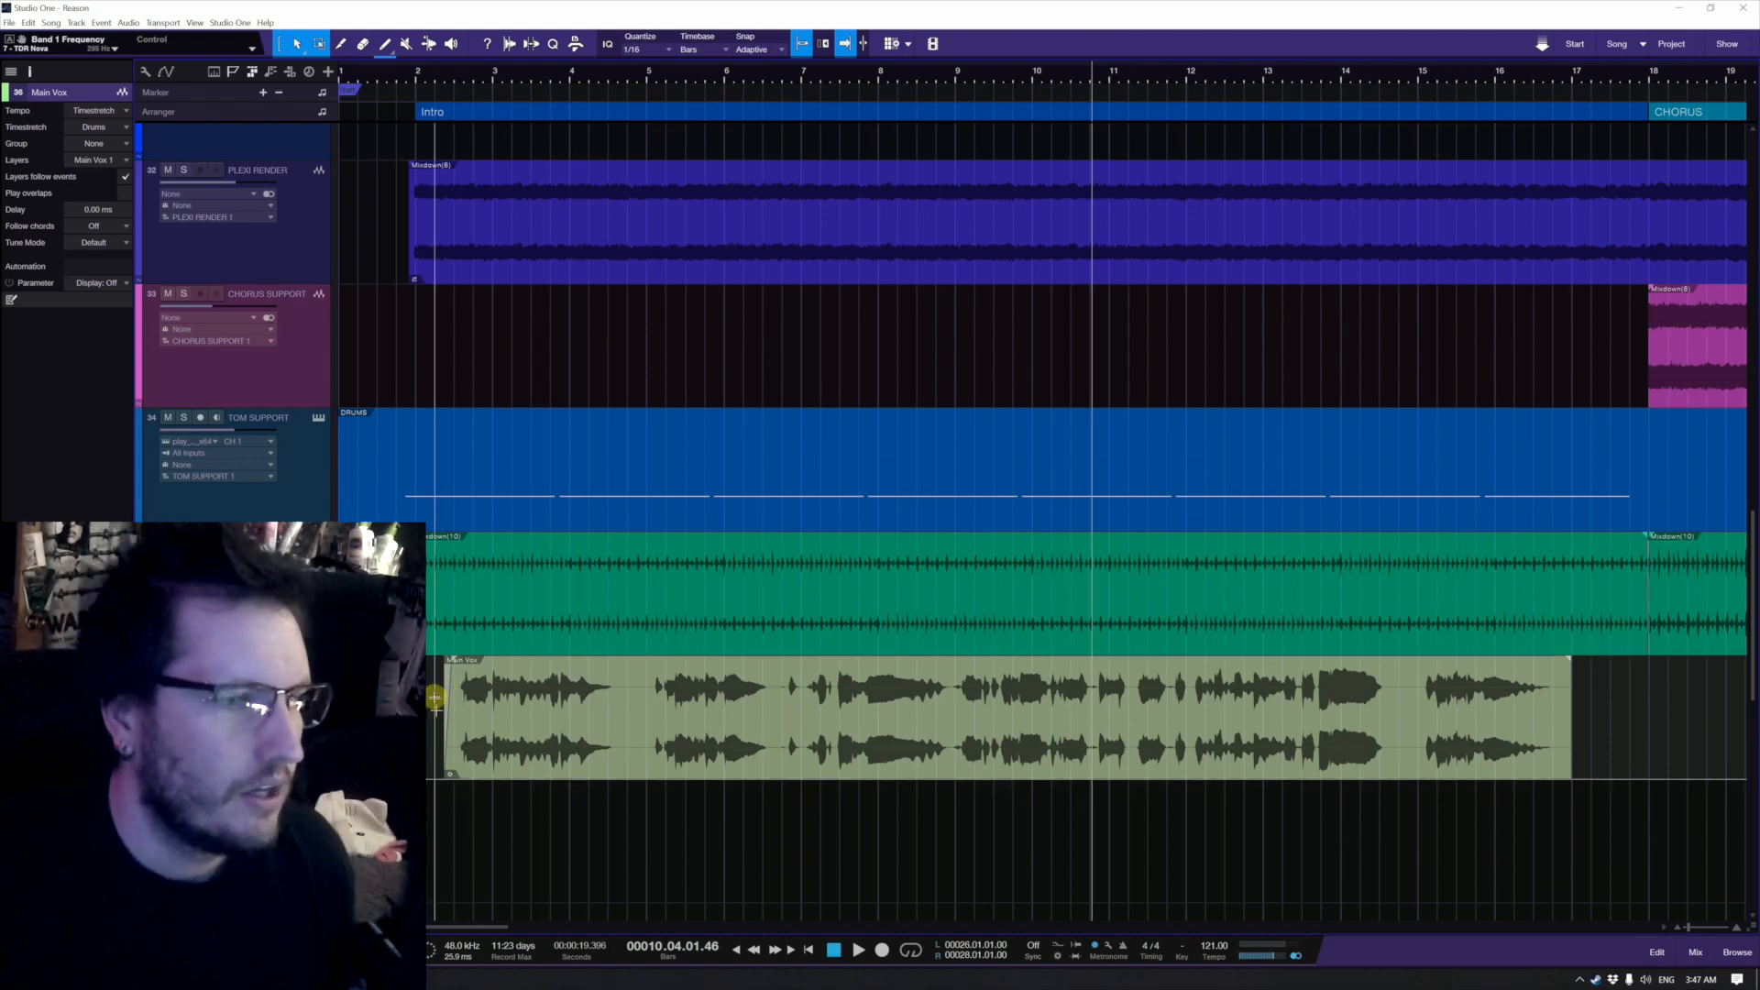
# Step: Locate the DRUMS folder track near the start of the track list and expand it to show its drum tracks
pyautogui.scroll(-1, 440, 689)
pyautogui.scroll(-5, 444, 691)
pyautogui.scroll(-1, 443, 690)
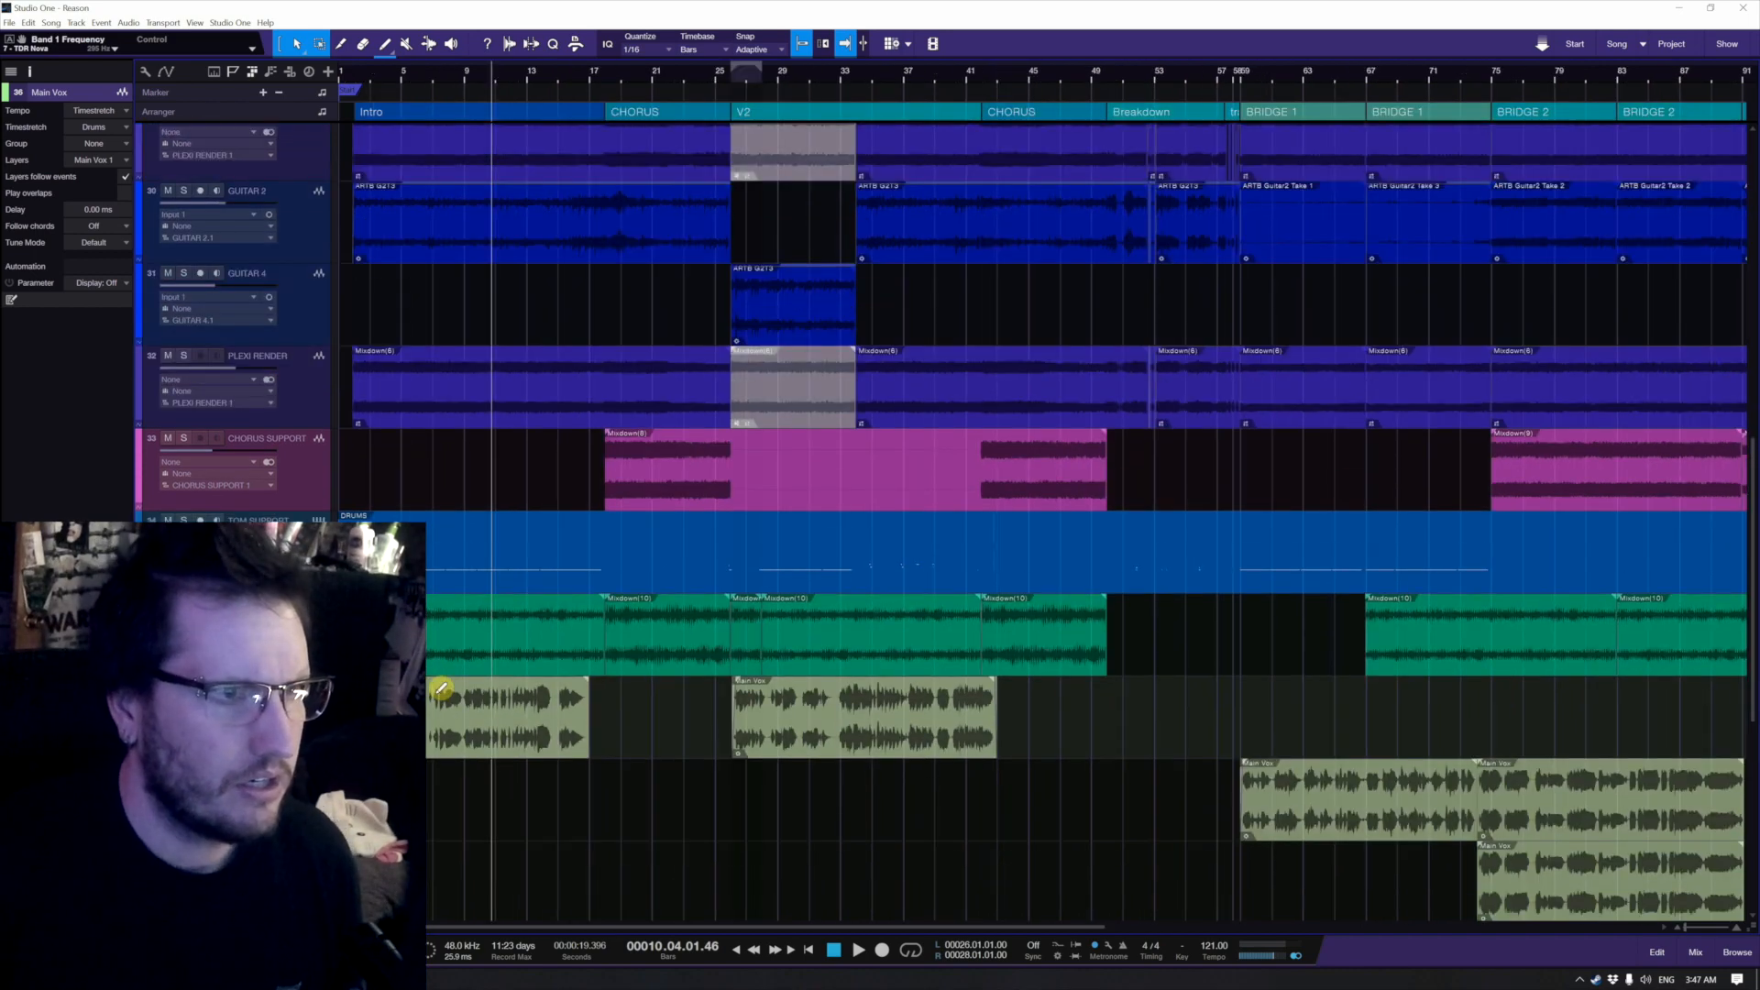
pyautogui.scroll(4, 448, 685)
pyautogui.scroll(3, 448, 685)
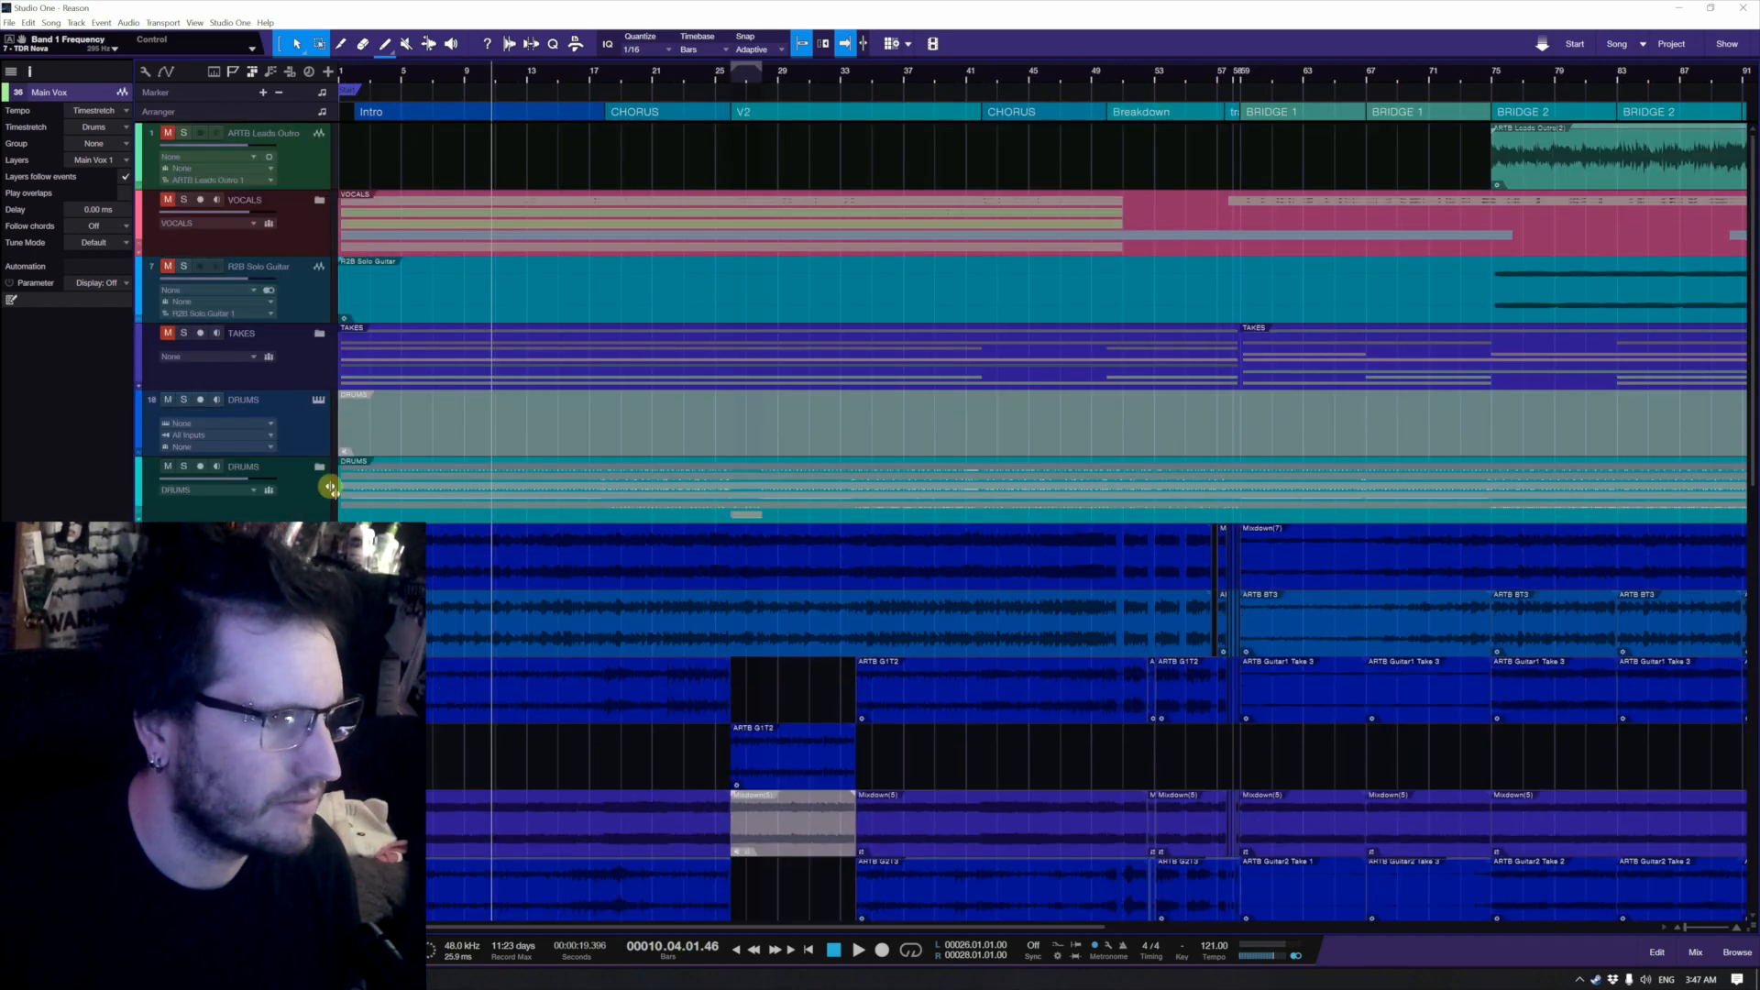
pyautogui.click(323, 472)
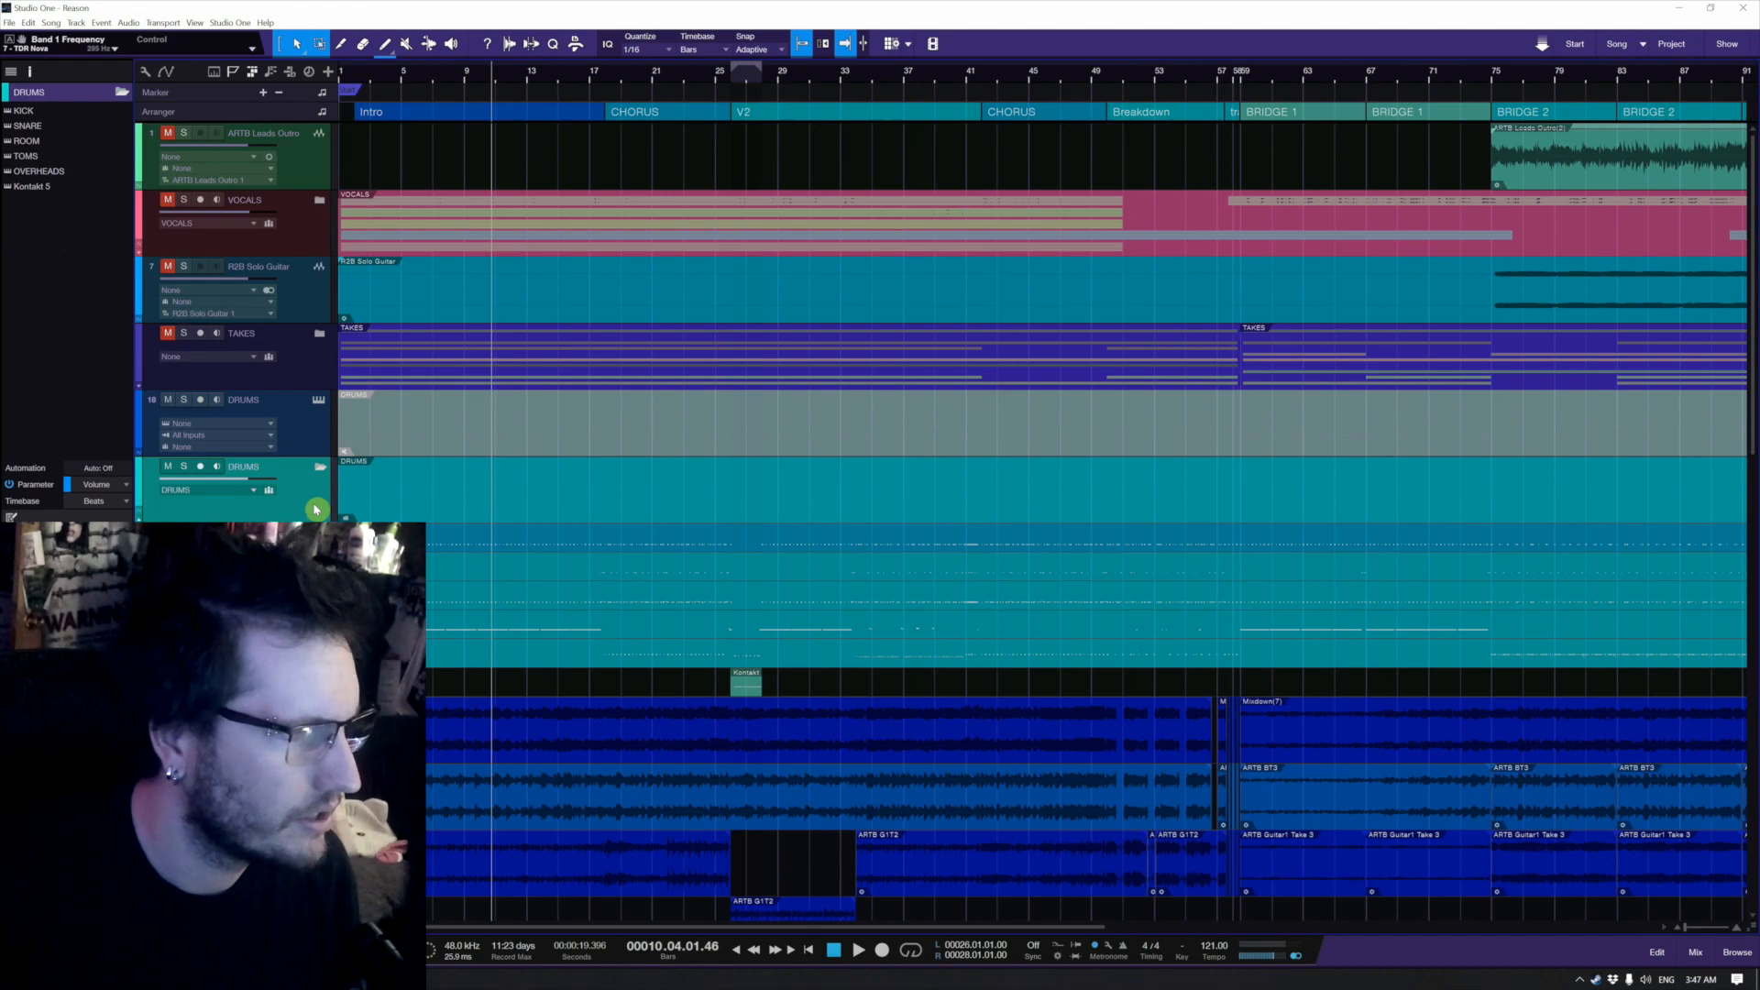
pyautogui.scroll(-3, 443, 691)
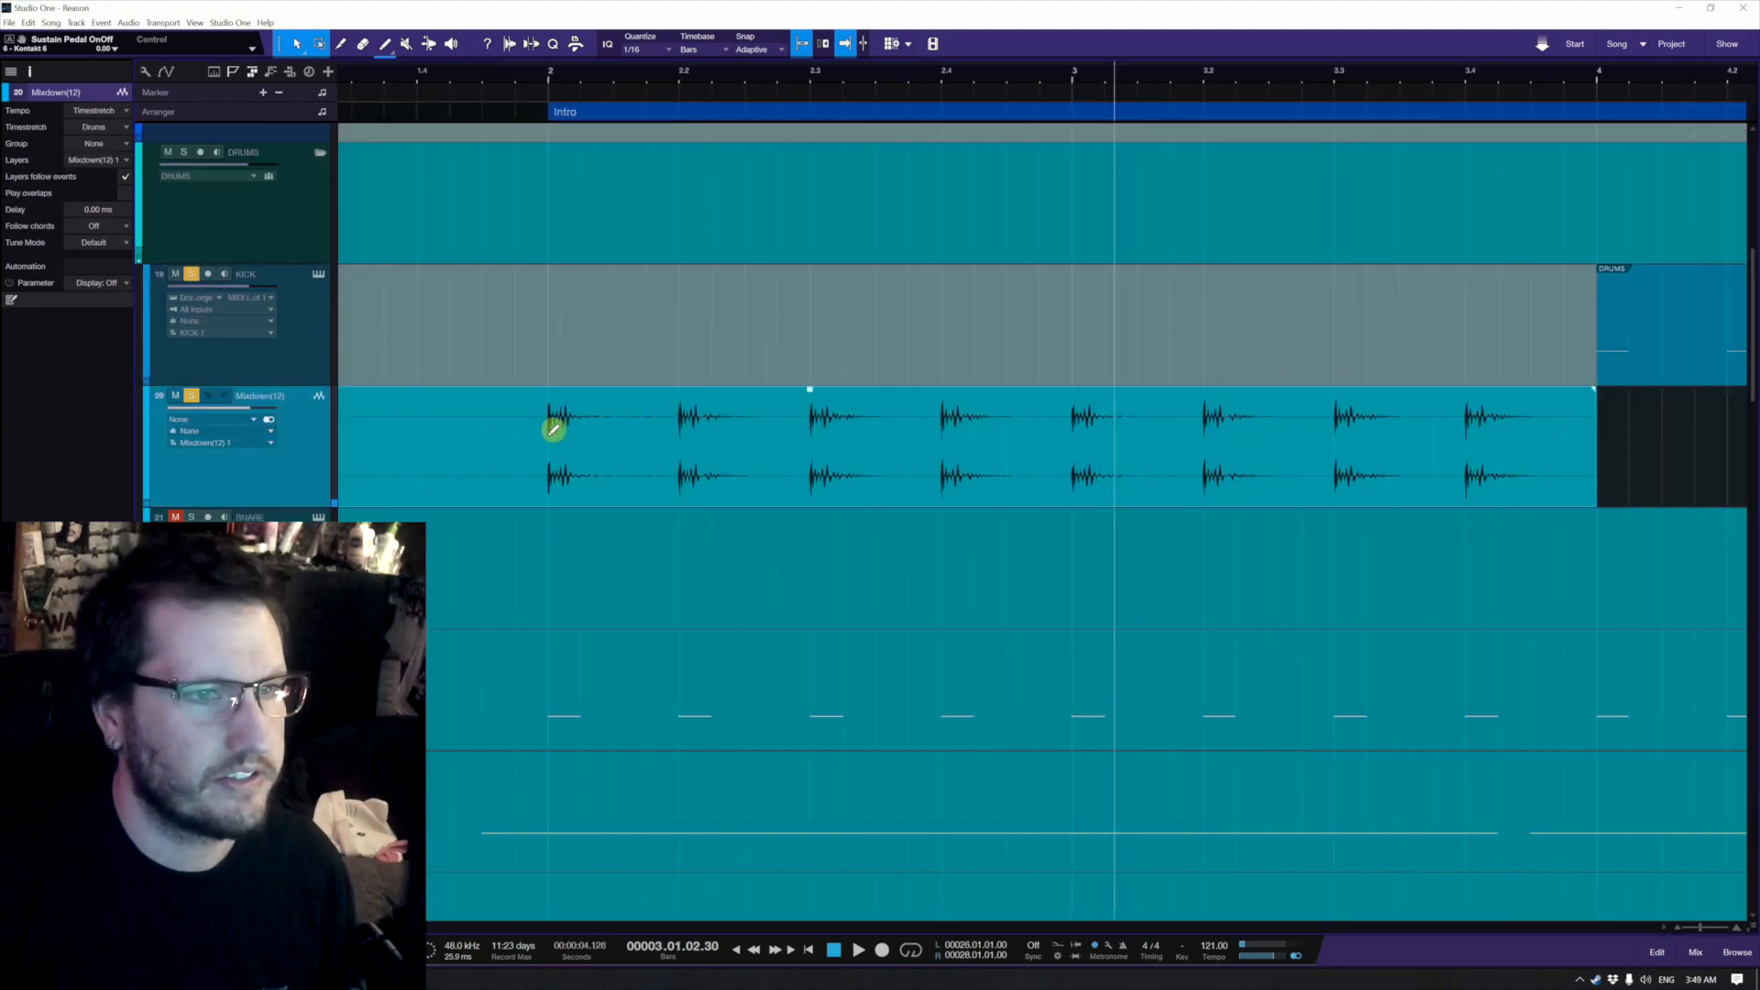
# Step: Insert Crack on the rendered kick track and place its window below the kick waveform
pyautogui.scroll(-2, 554, 429)
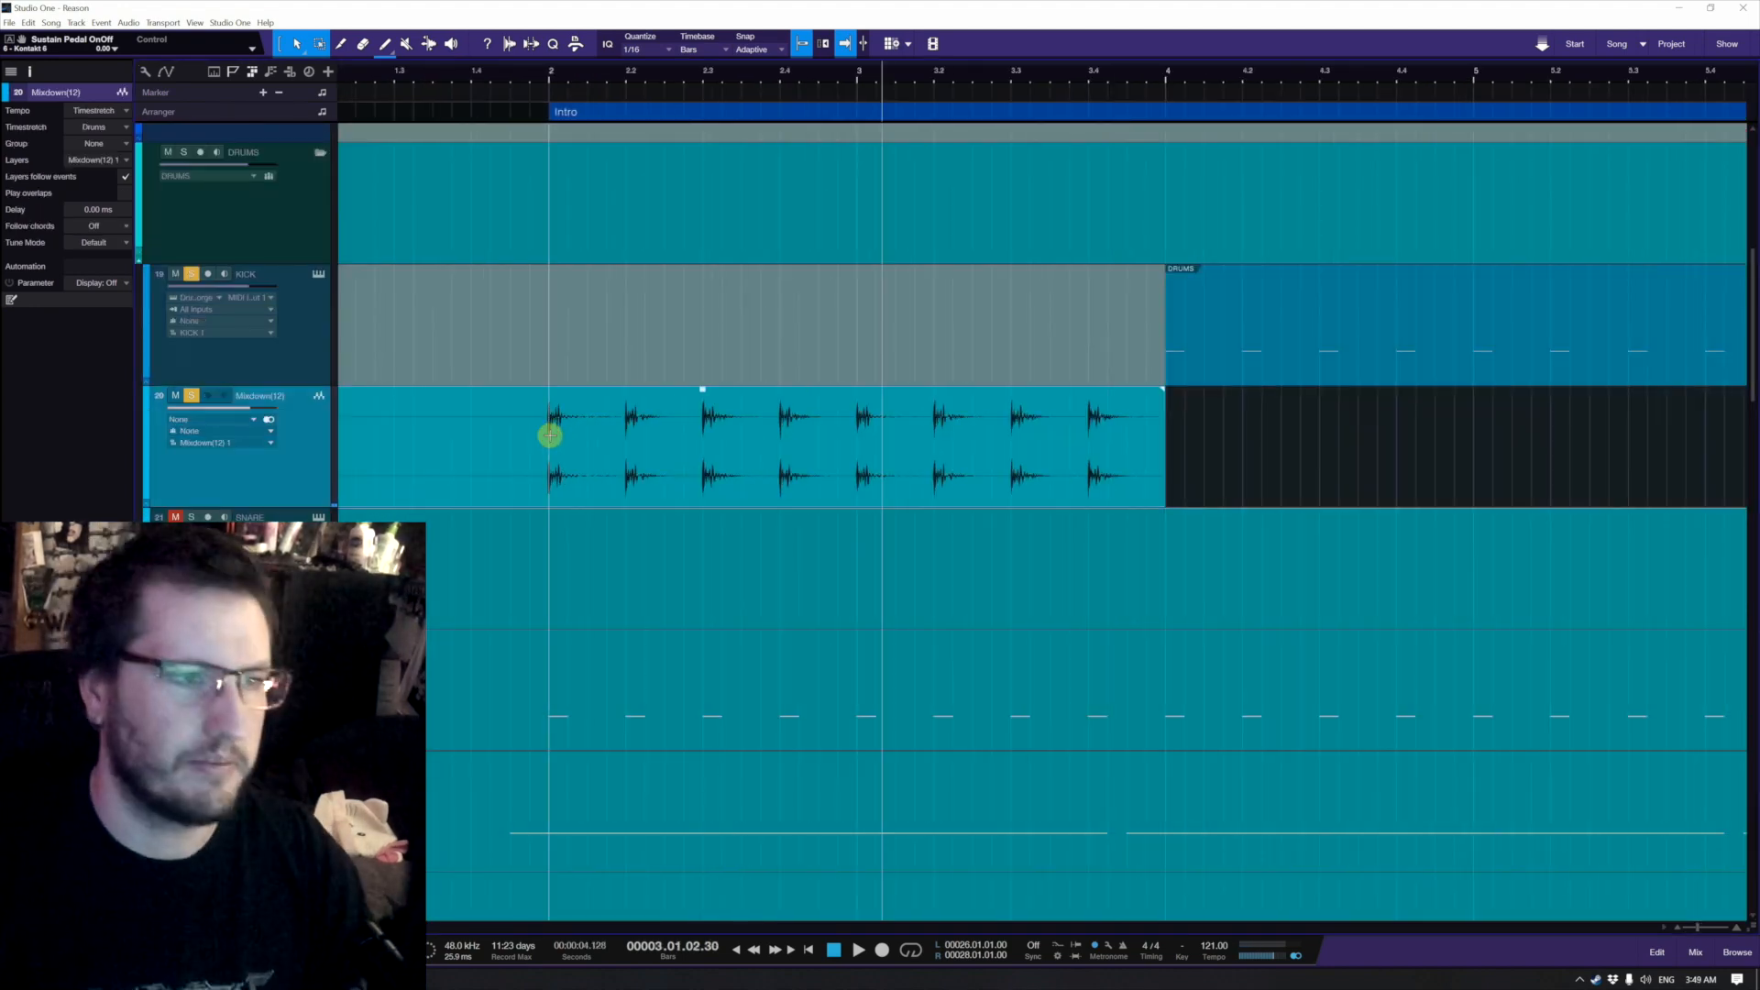
pyautogui.click(126, 573)
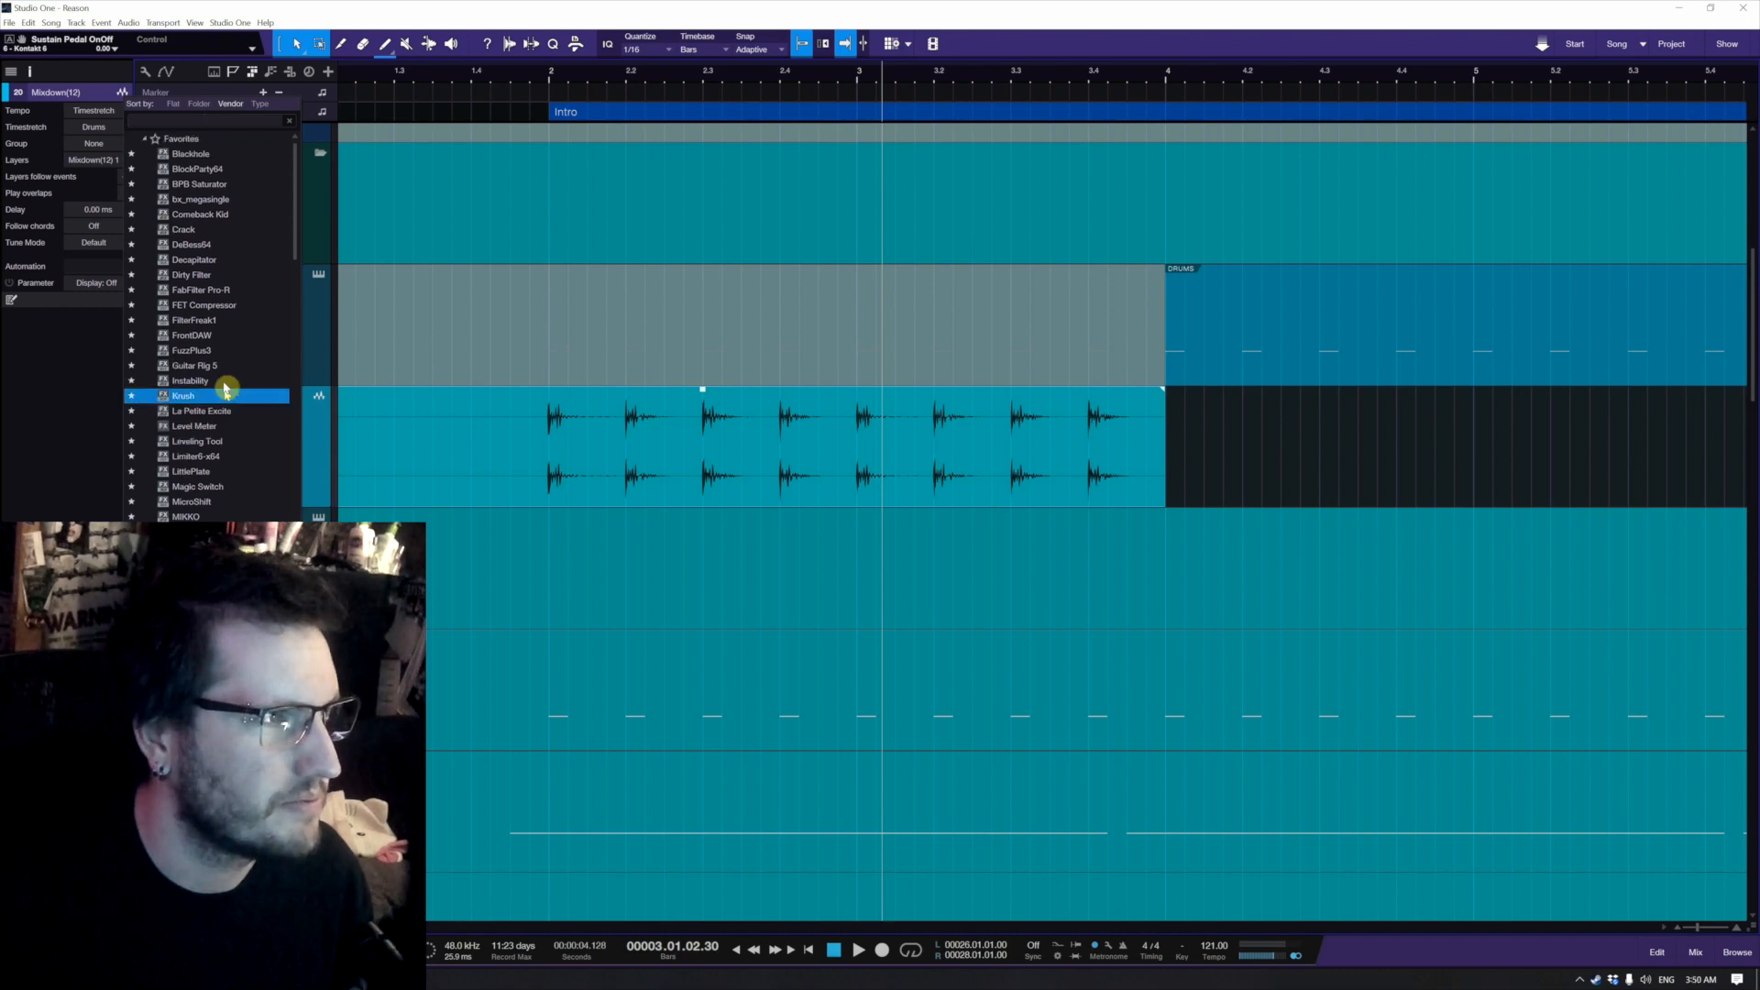
pyautogui.click(210, 141)
pyautogui.click(189, 156)
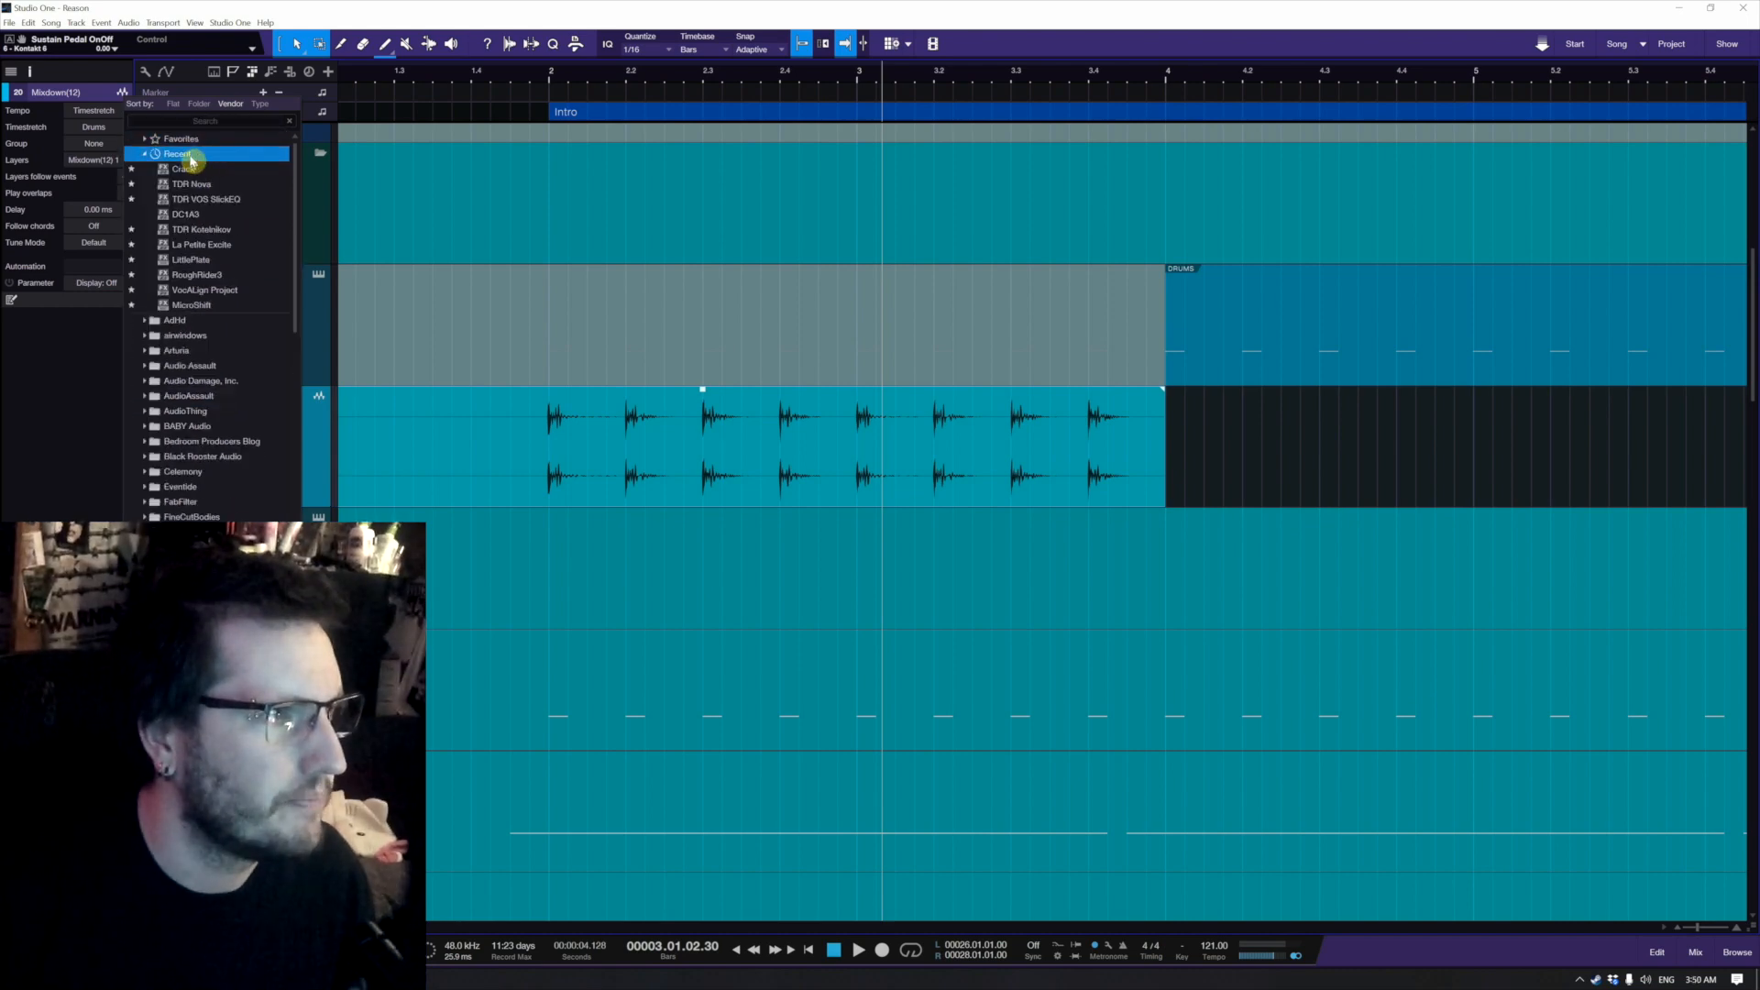
pyautogui.click(192, 171)
pyautogui.moveTo(708, 231); pyautogui.dragTo(1188, 523)
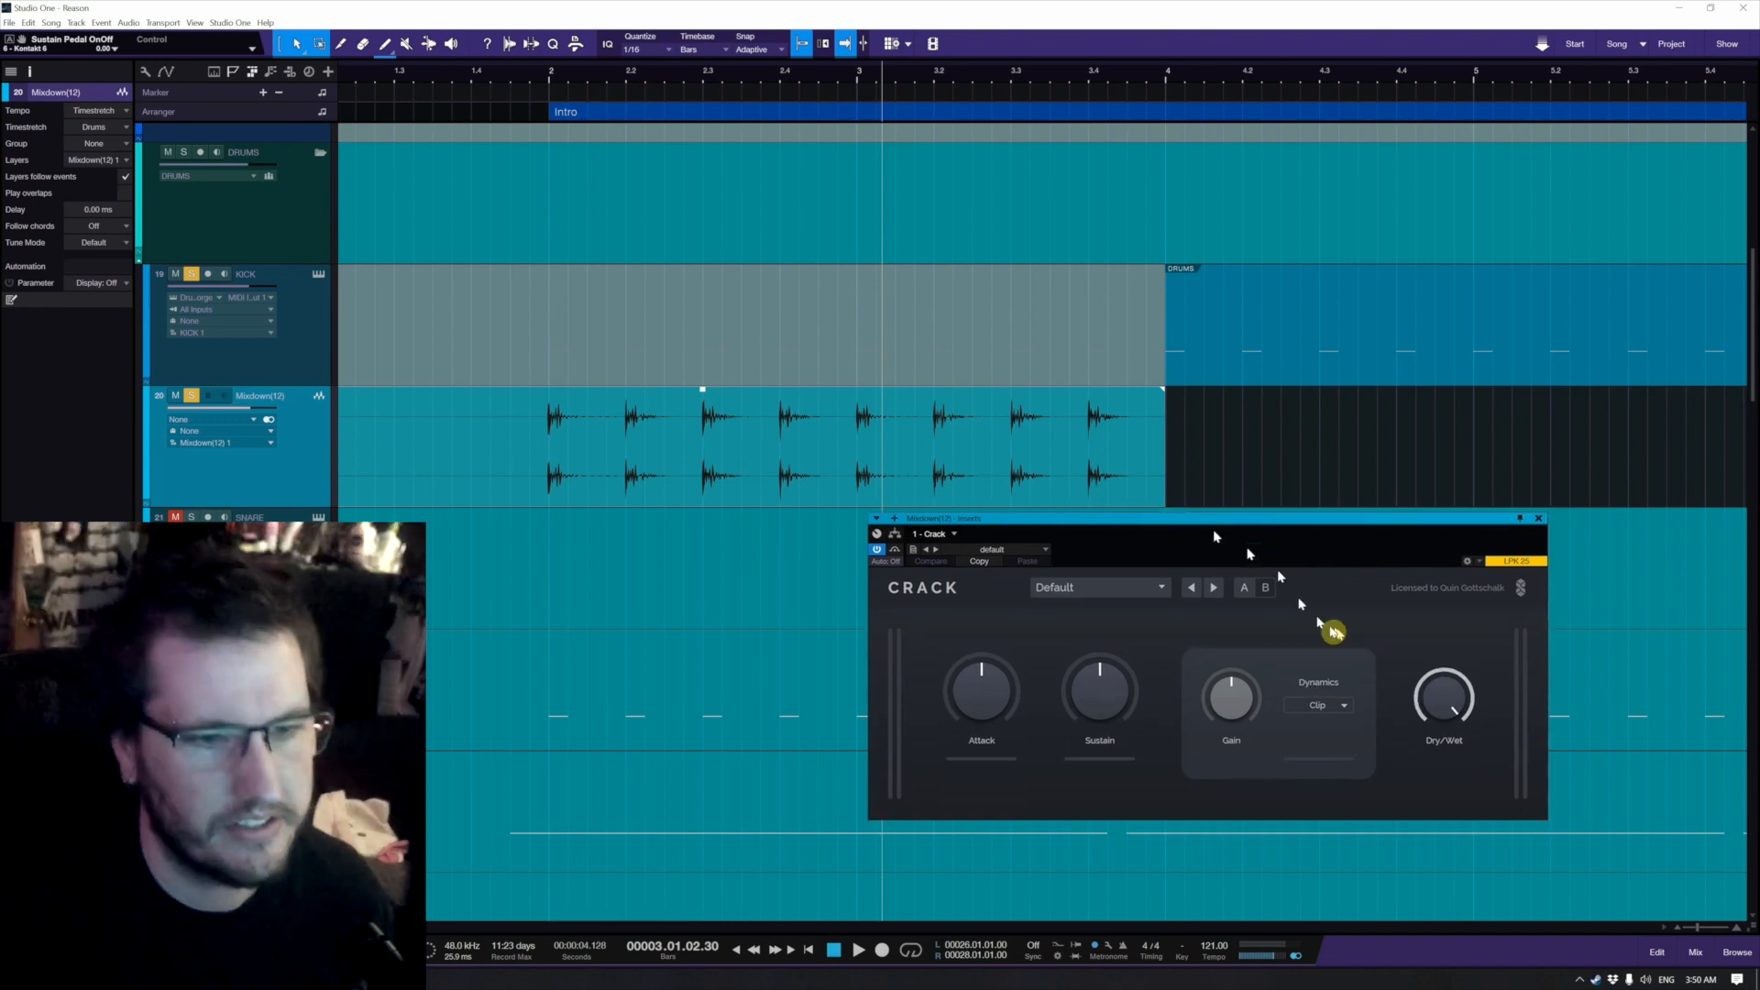
# Step: Lower Crack's Attack to about -7.7 dB while playing the kick from just before its first hit
pyautogui.click(543, 416)
pyautogui.moveTo(1016, 723); pyautogui.dragTo(1015, 751)
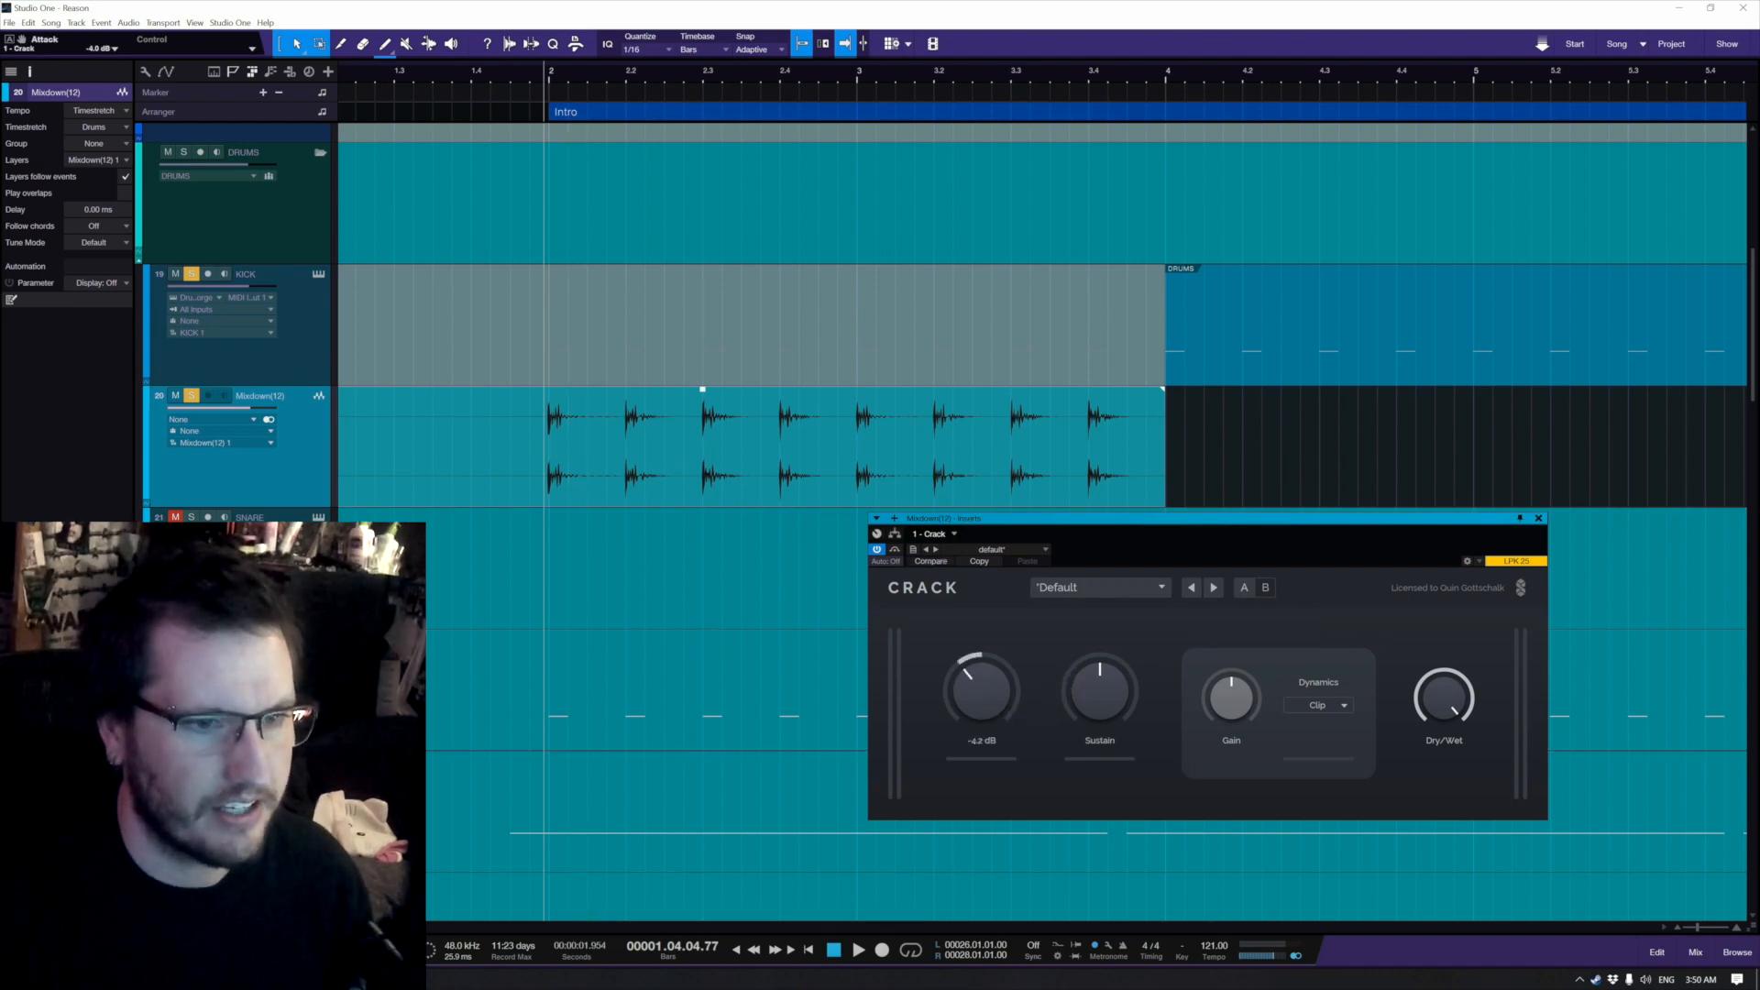
pyautogui.press('space')
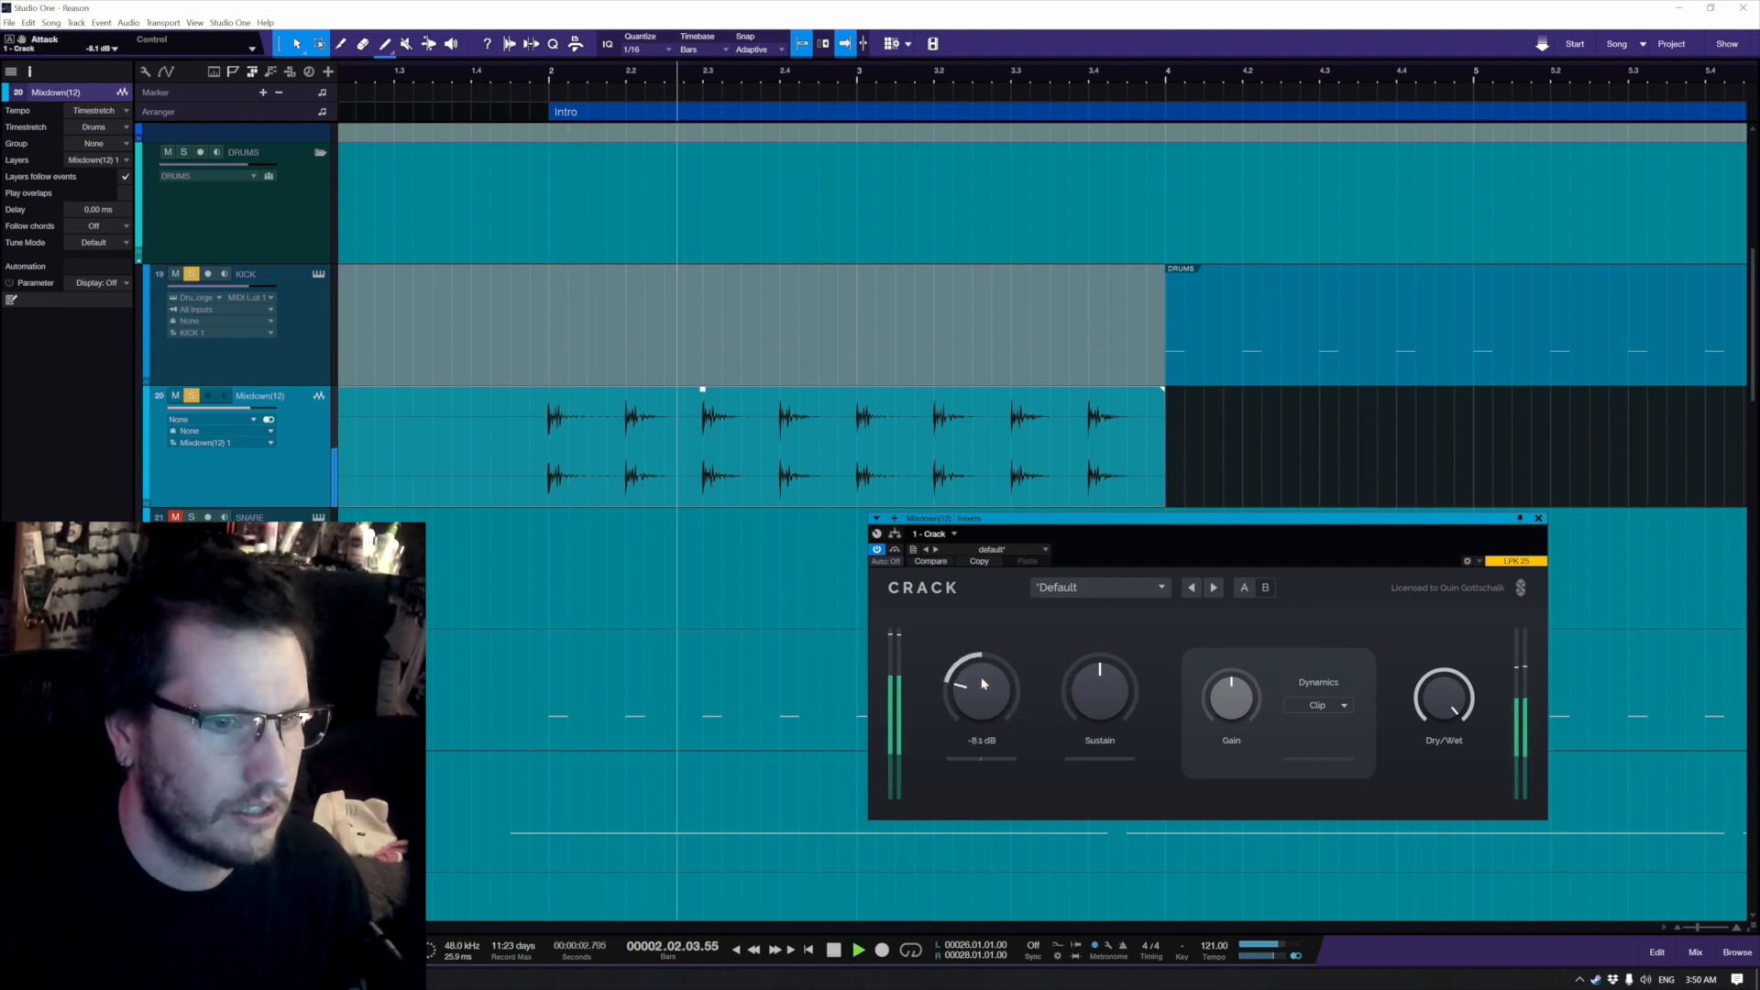
pyautogui.moveTo(983, 684); pyautogui.dragTo(983, 709)
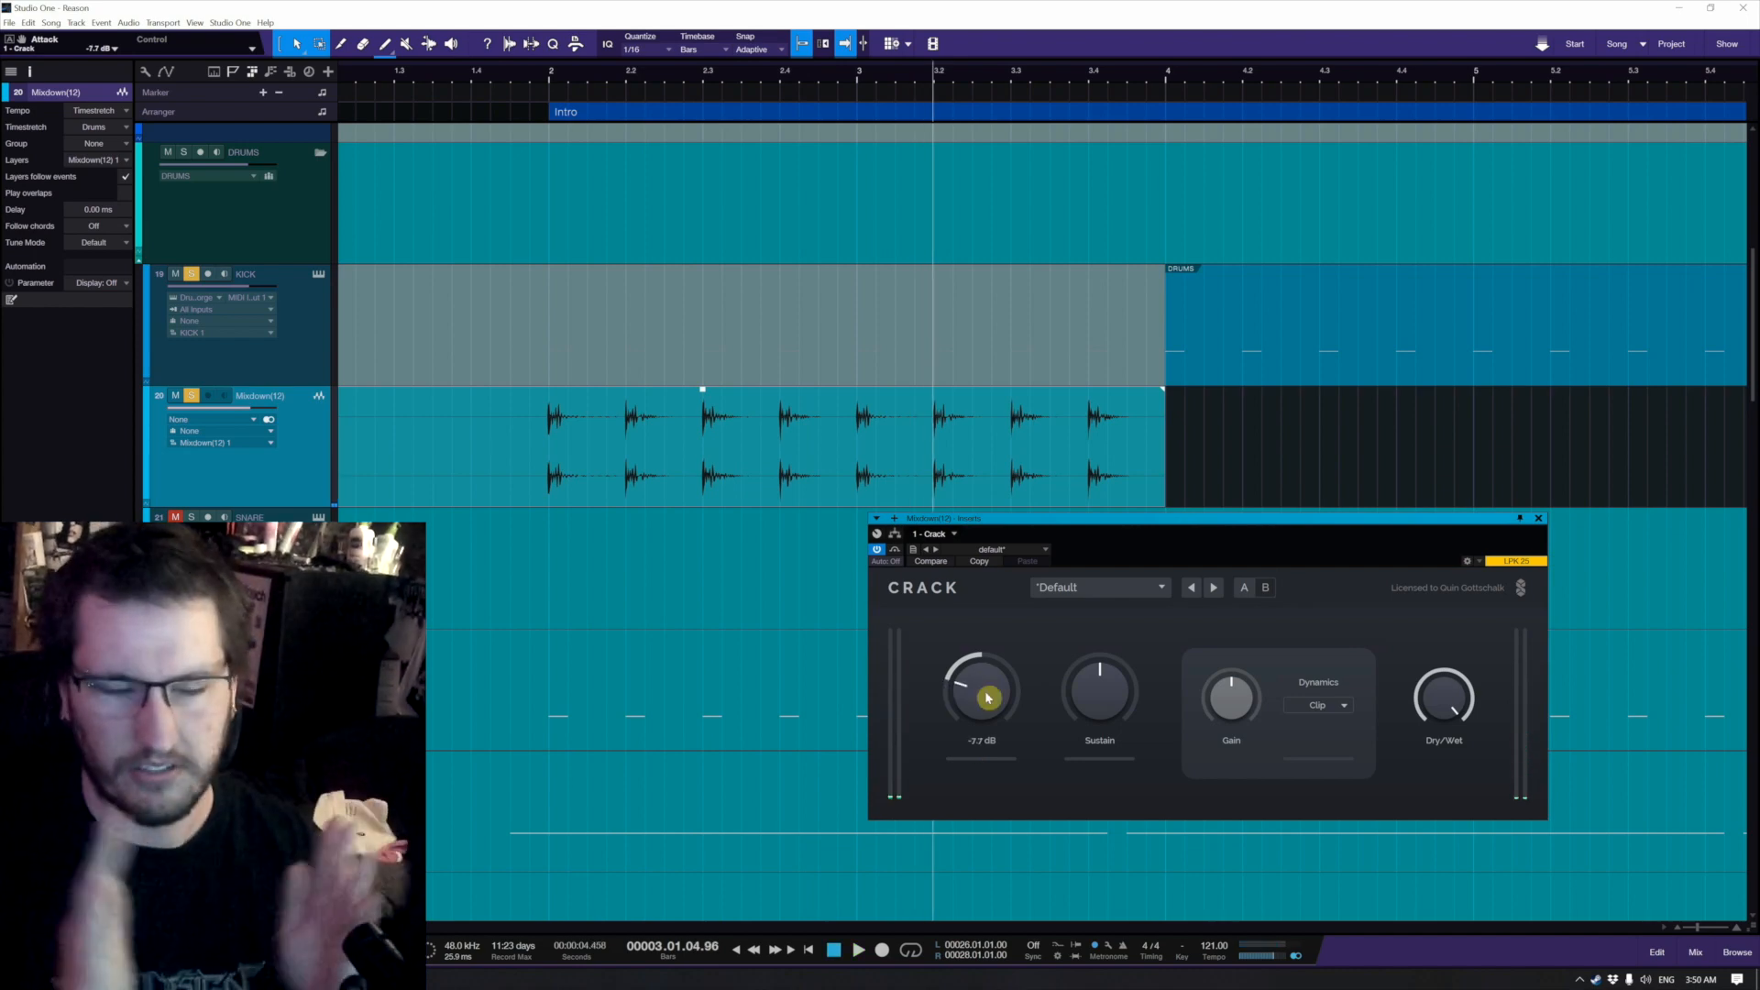
# Step: Raise Crack's Sustain with Attack at -7.1 dB and listen to the kick again
pyautogui.moveTo(1106, 707); pyautogui.dragTo(1106, 669)
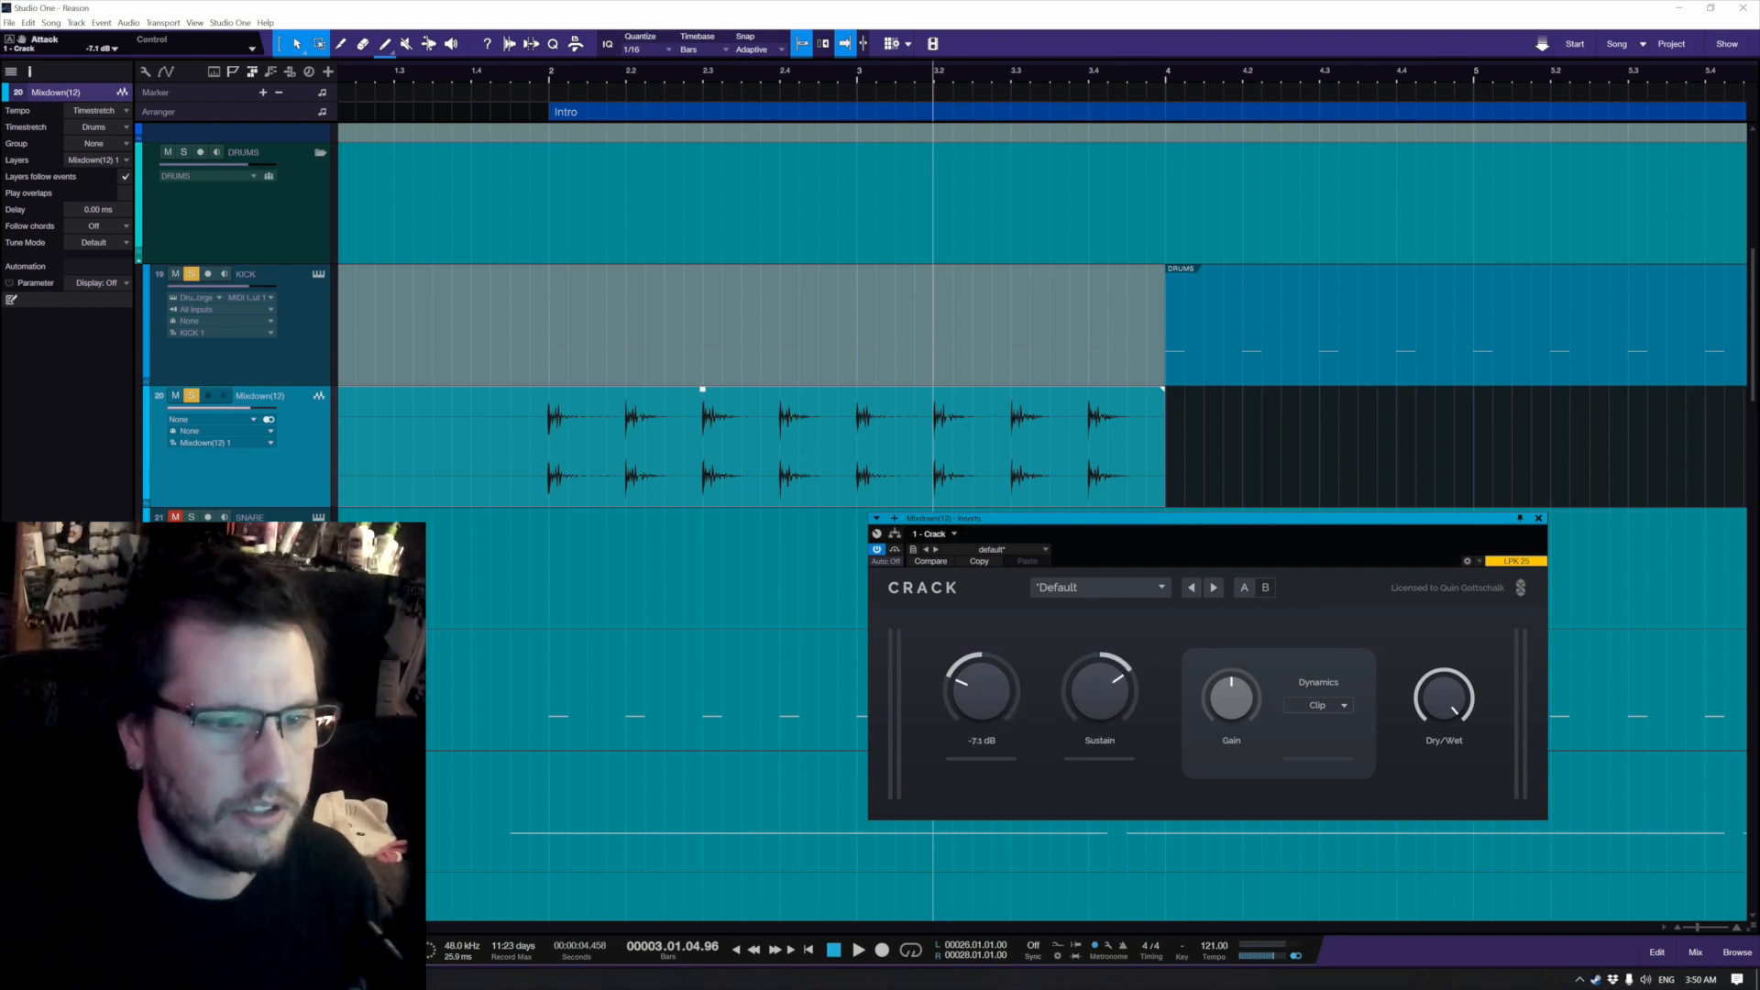
pyautogui.hotkey('ctrl', 'space')
pyautogui.press('space')
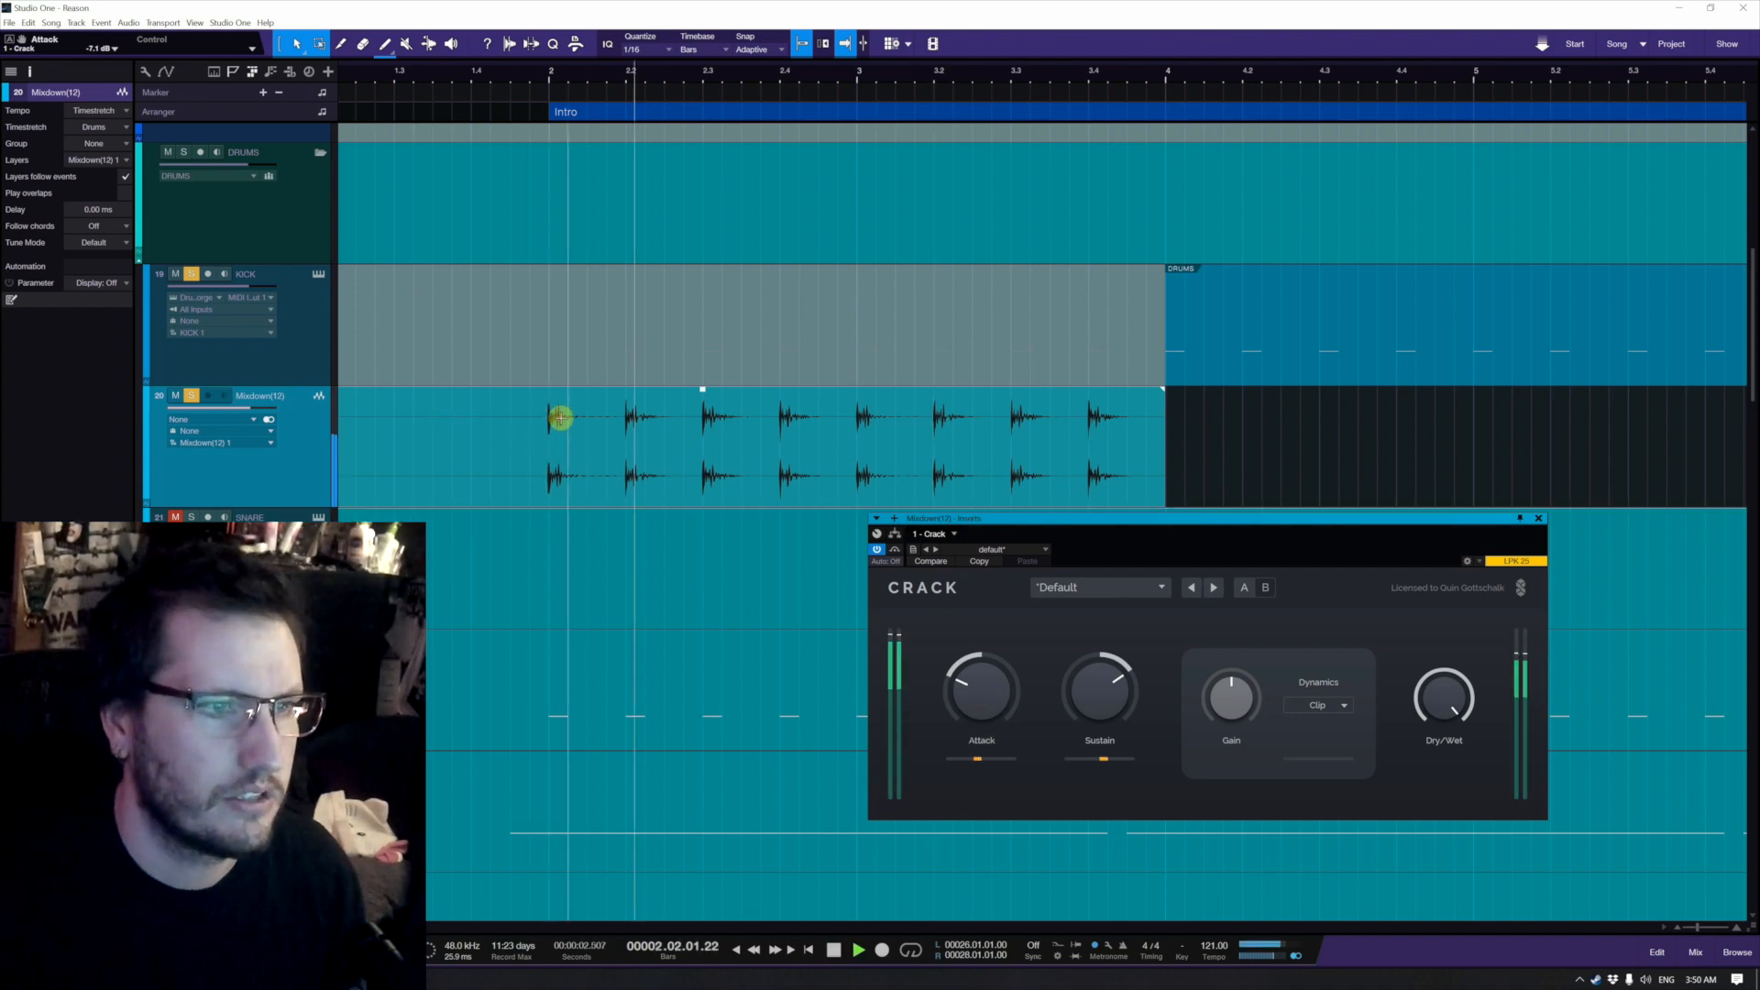
pyautogui.press('space')
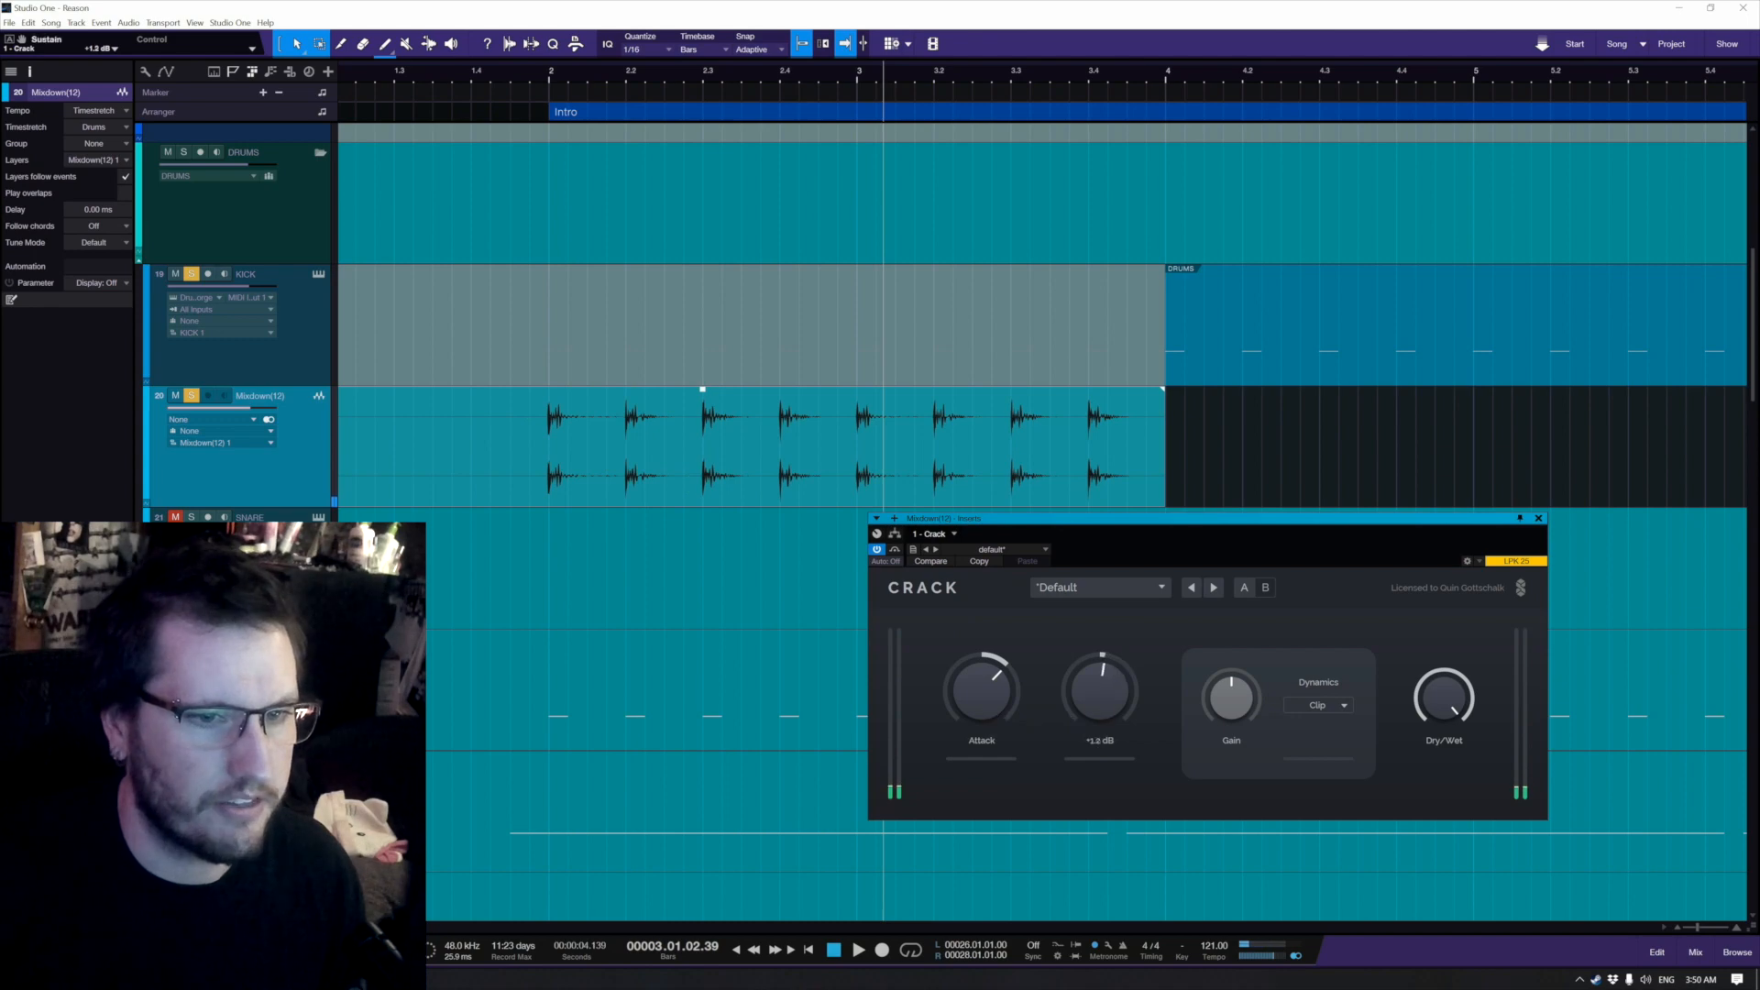
# Step: Cut Crack's Sustain to about -12.3 dB and bring Attack close to neutral while listening to the kick
pyautogui.moveTo(1100, 692); pyautogui.dragTo(1108, 732)
pyautogui.hotkey('ctrl', 'space')
pyautogui.press('space')
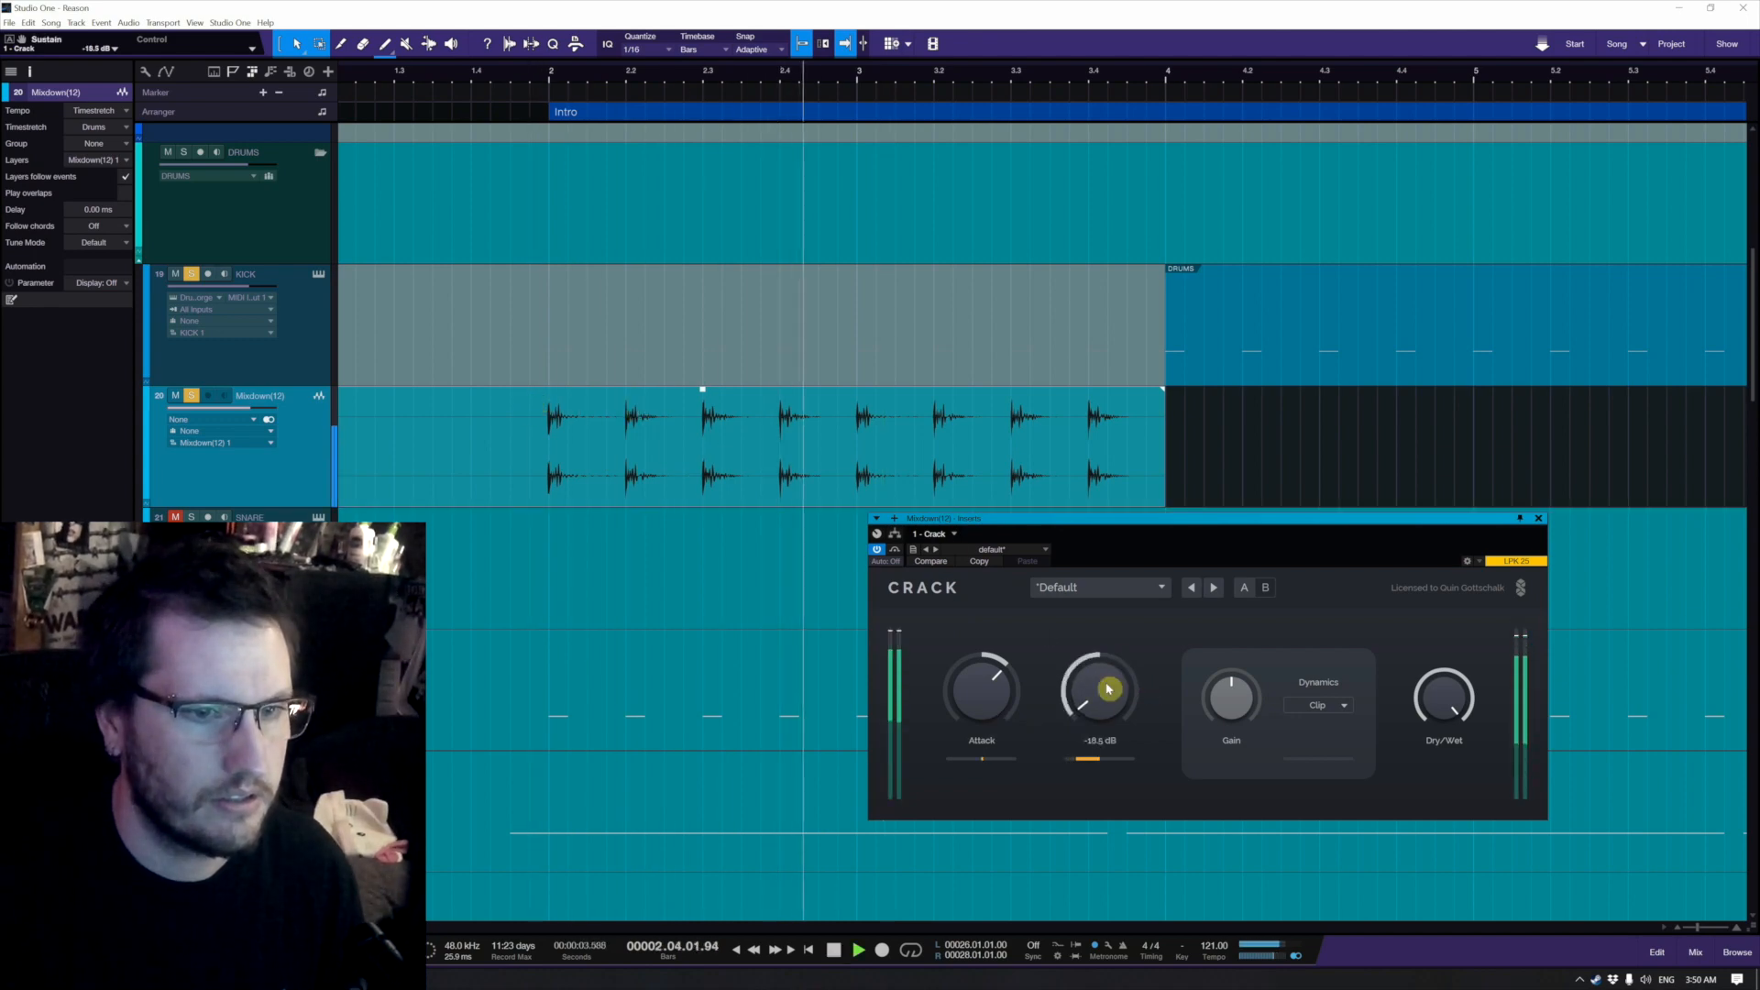
pyautogui.moveTo(1002, 698); pyautogui.dragTo(989, 700)
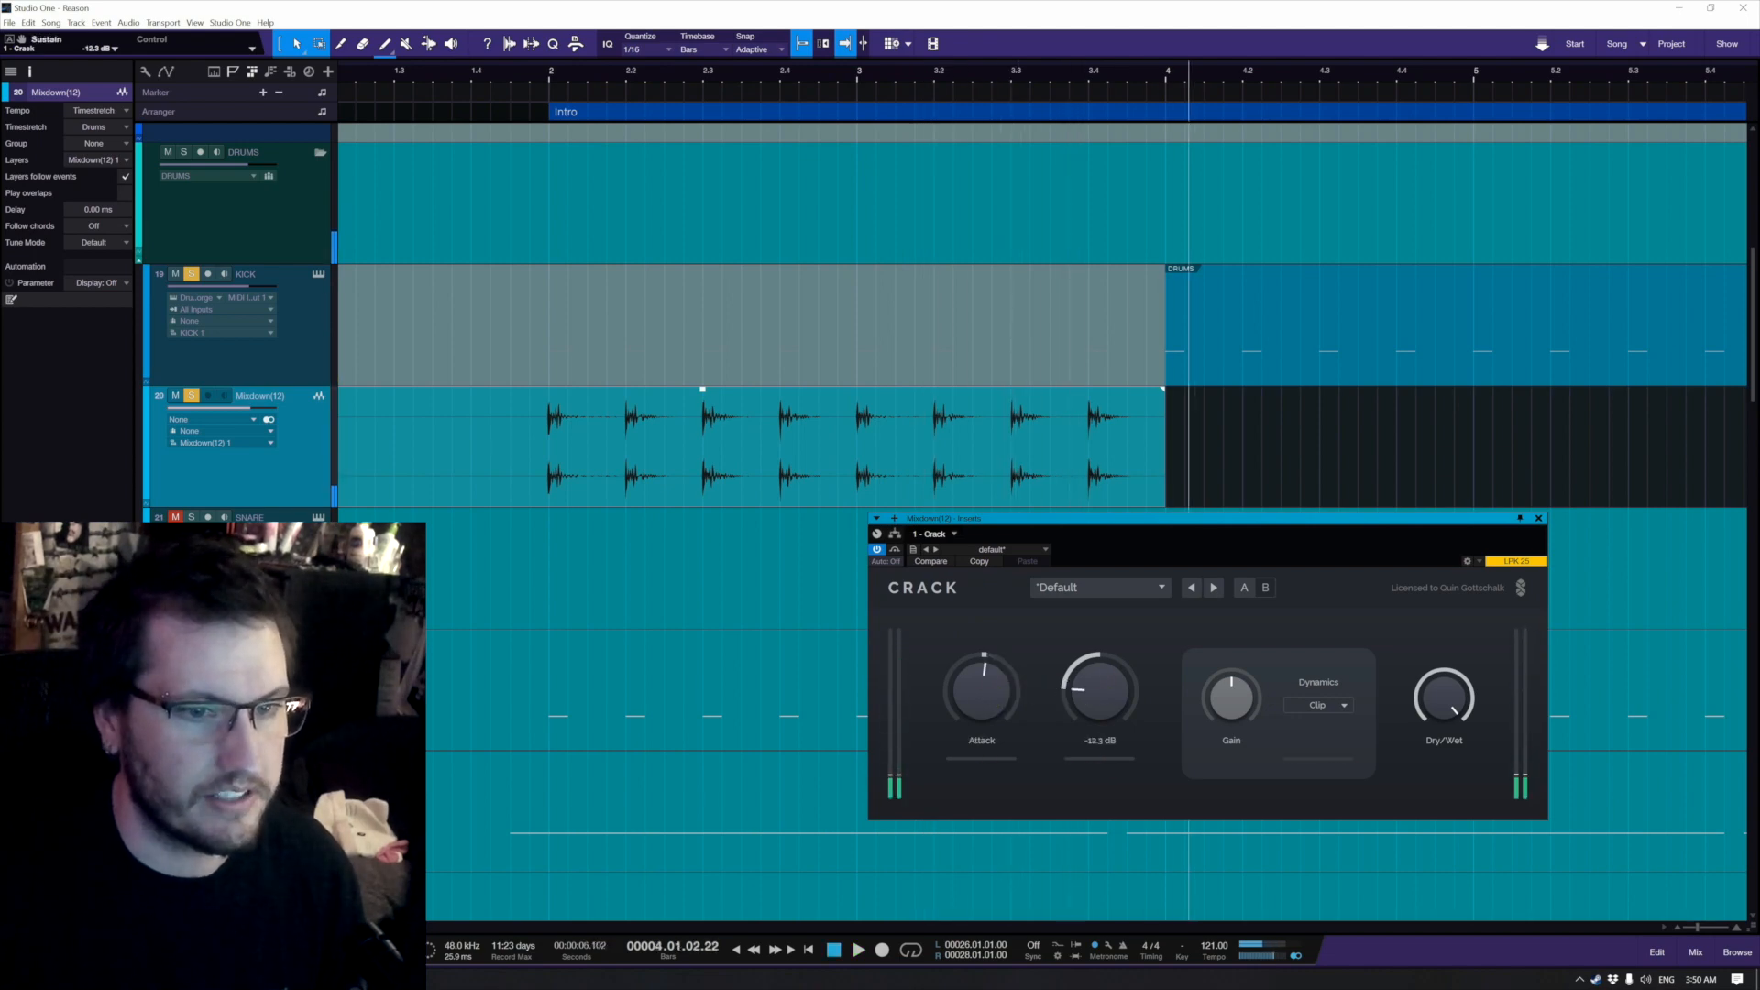
pyautogui.click(1220, 491)
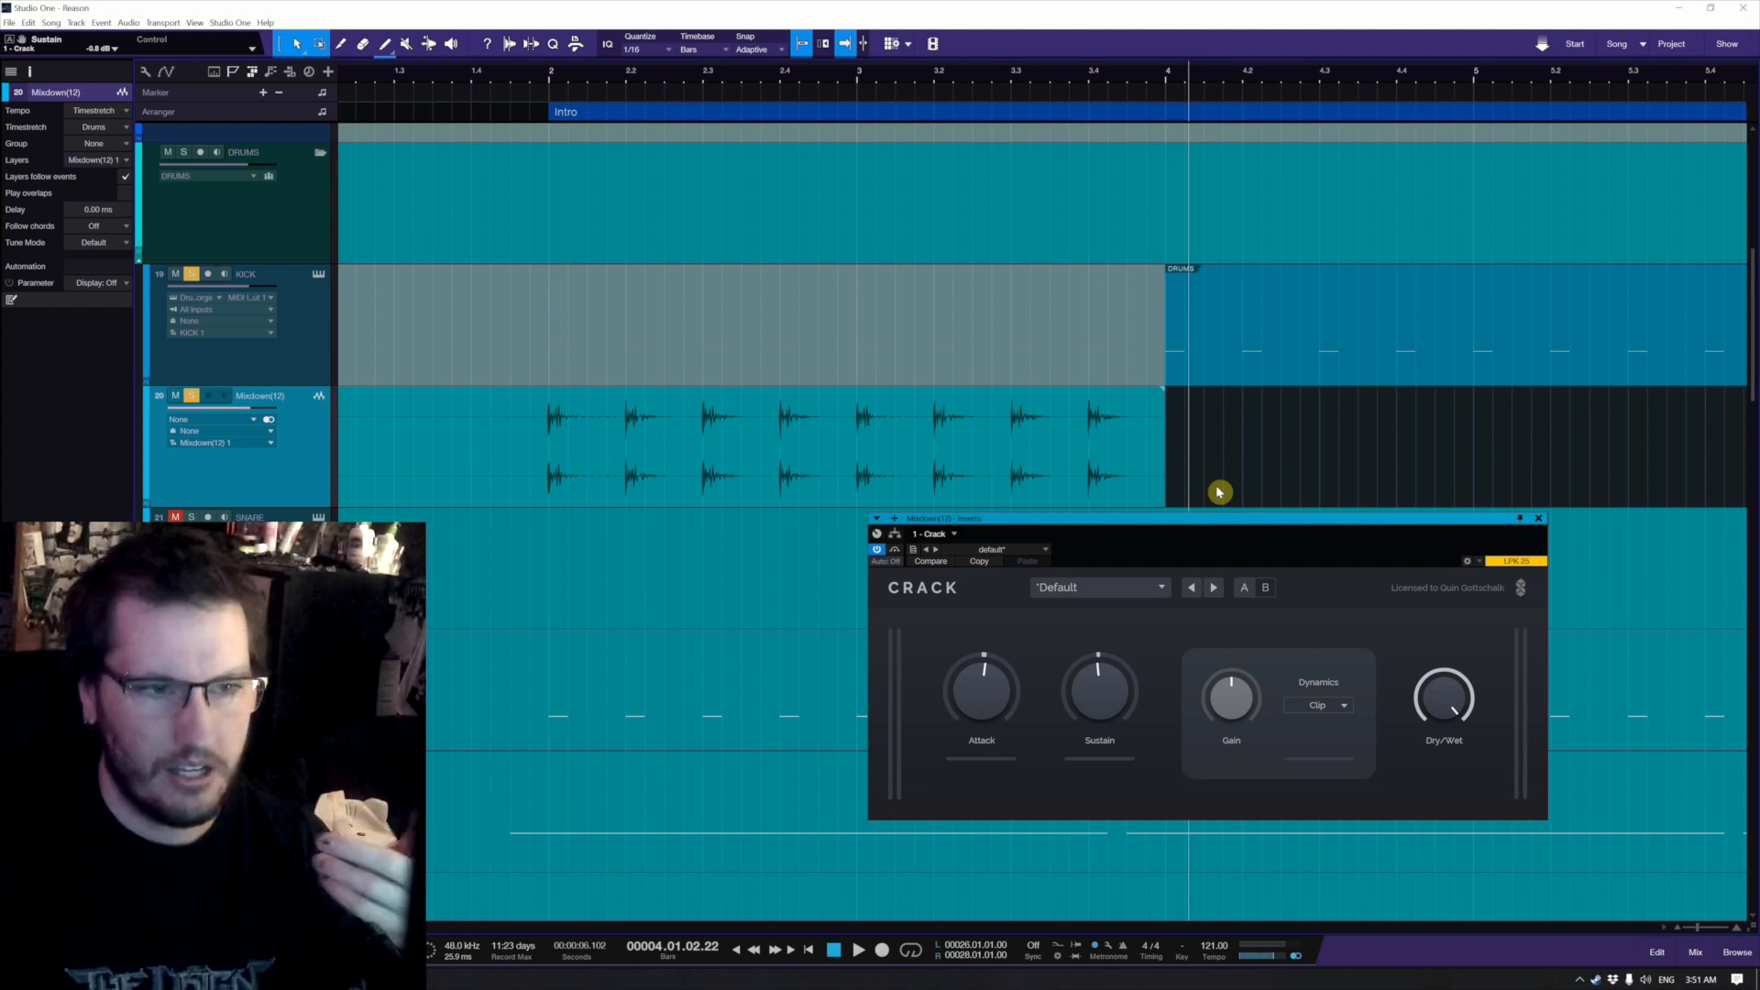
# Step: Set Crack's Sustain to -20 dB and Attack to +3.0 dB, and replay the kick from just before bar 2
pyautogui.moveTo(1123, 683); pyautogui.dragTo(1153, 770)
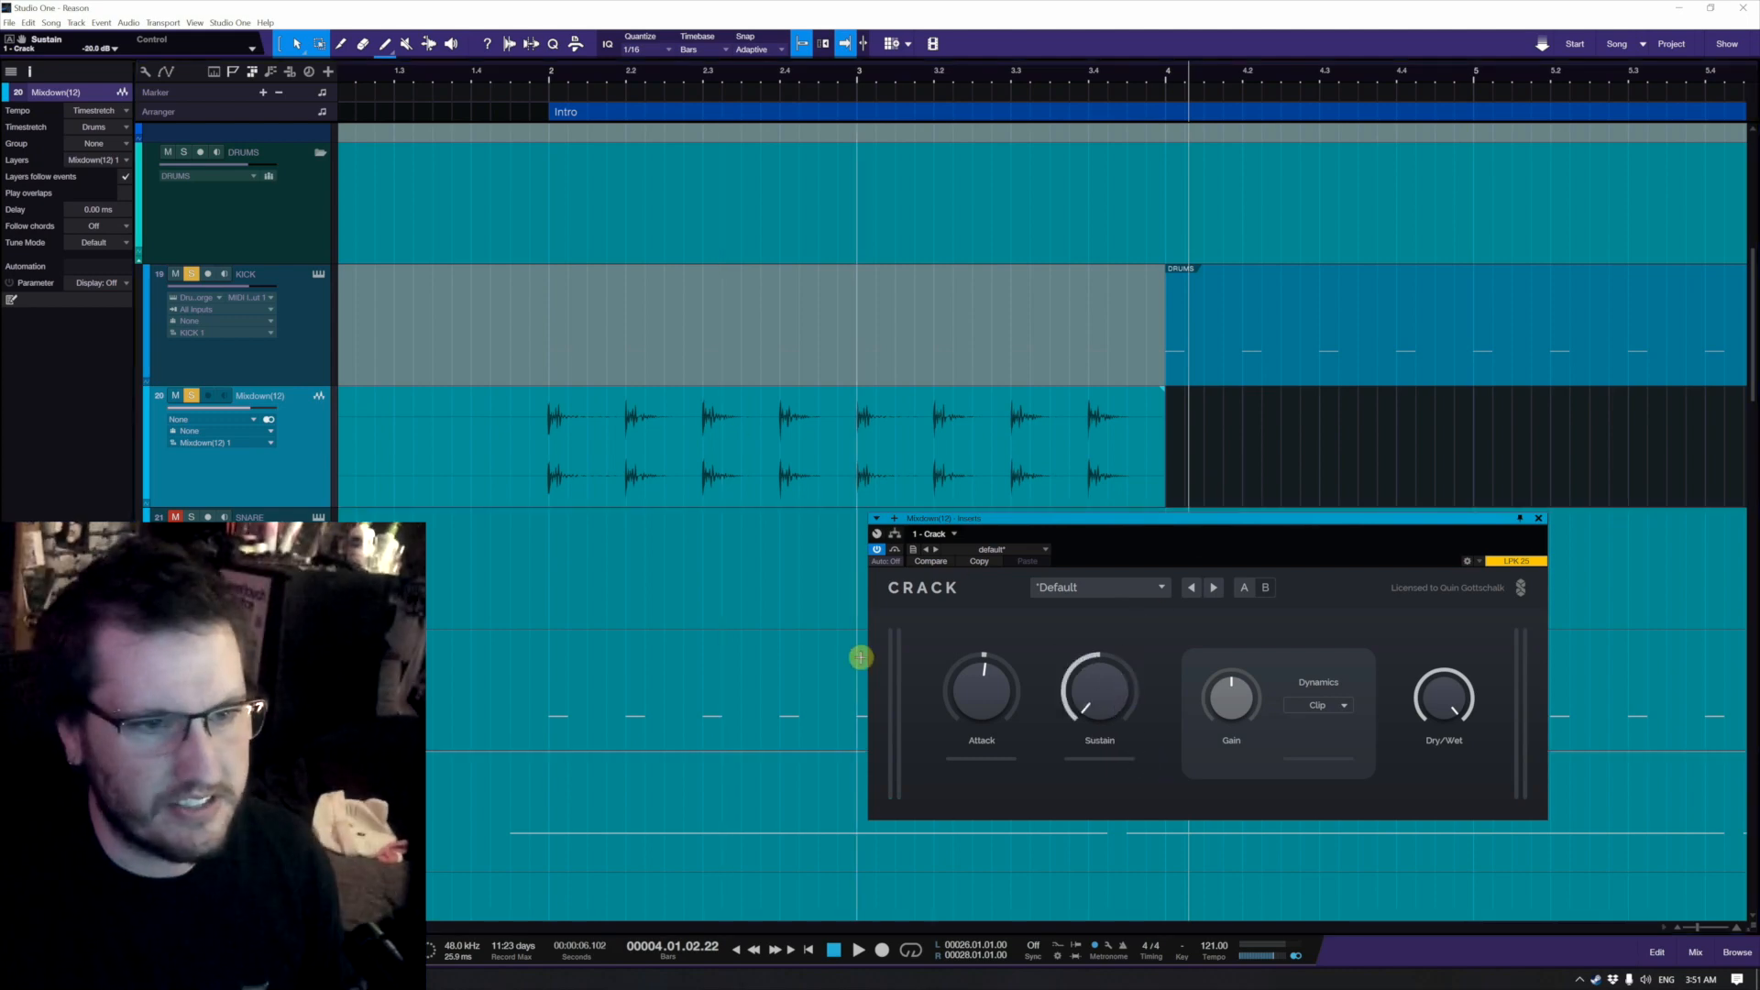
pyautogui.moveTo(972, 699); pyautogui.dragTo(972, 697)
pyautogui.click(535, 409)
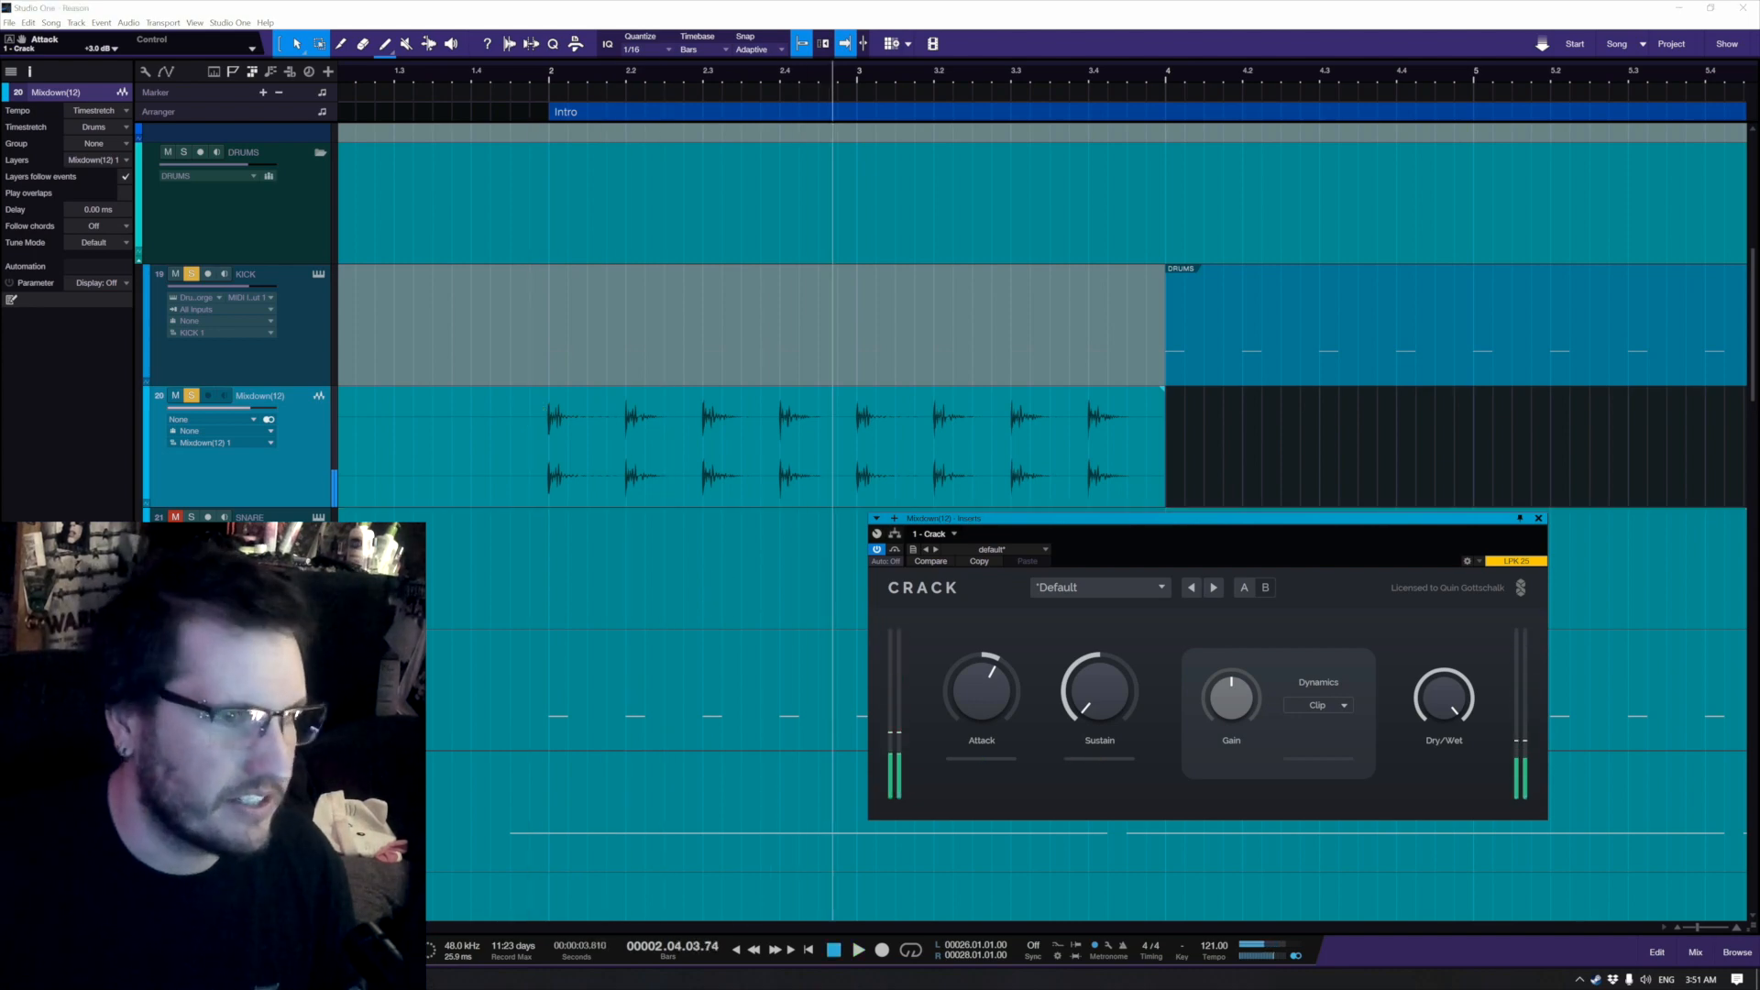
# Step: Switch to iTunes, play Lawbreakers Eat Jawbreakers briefly as a reference, and return to Studio One
pyautogui.hotkey('alt', 'Tab')
pyautogui.click(718, 16)
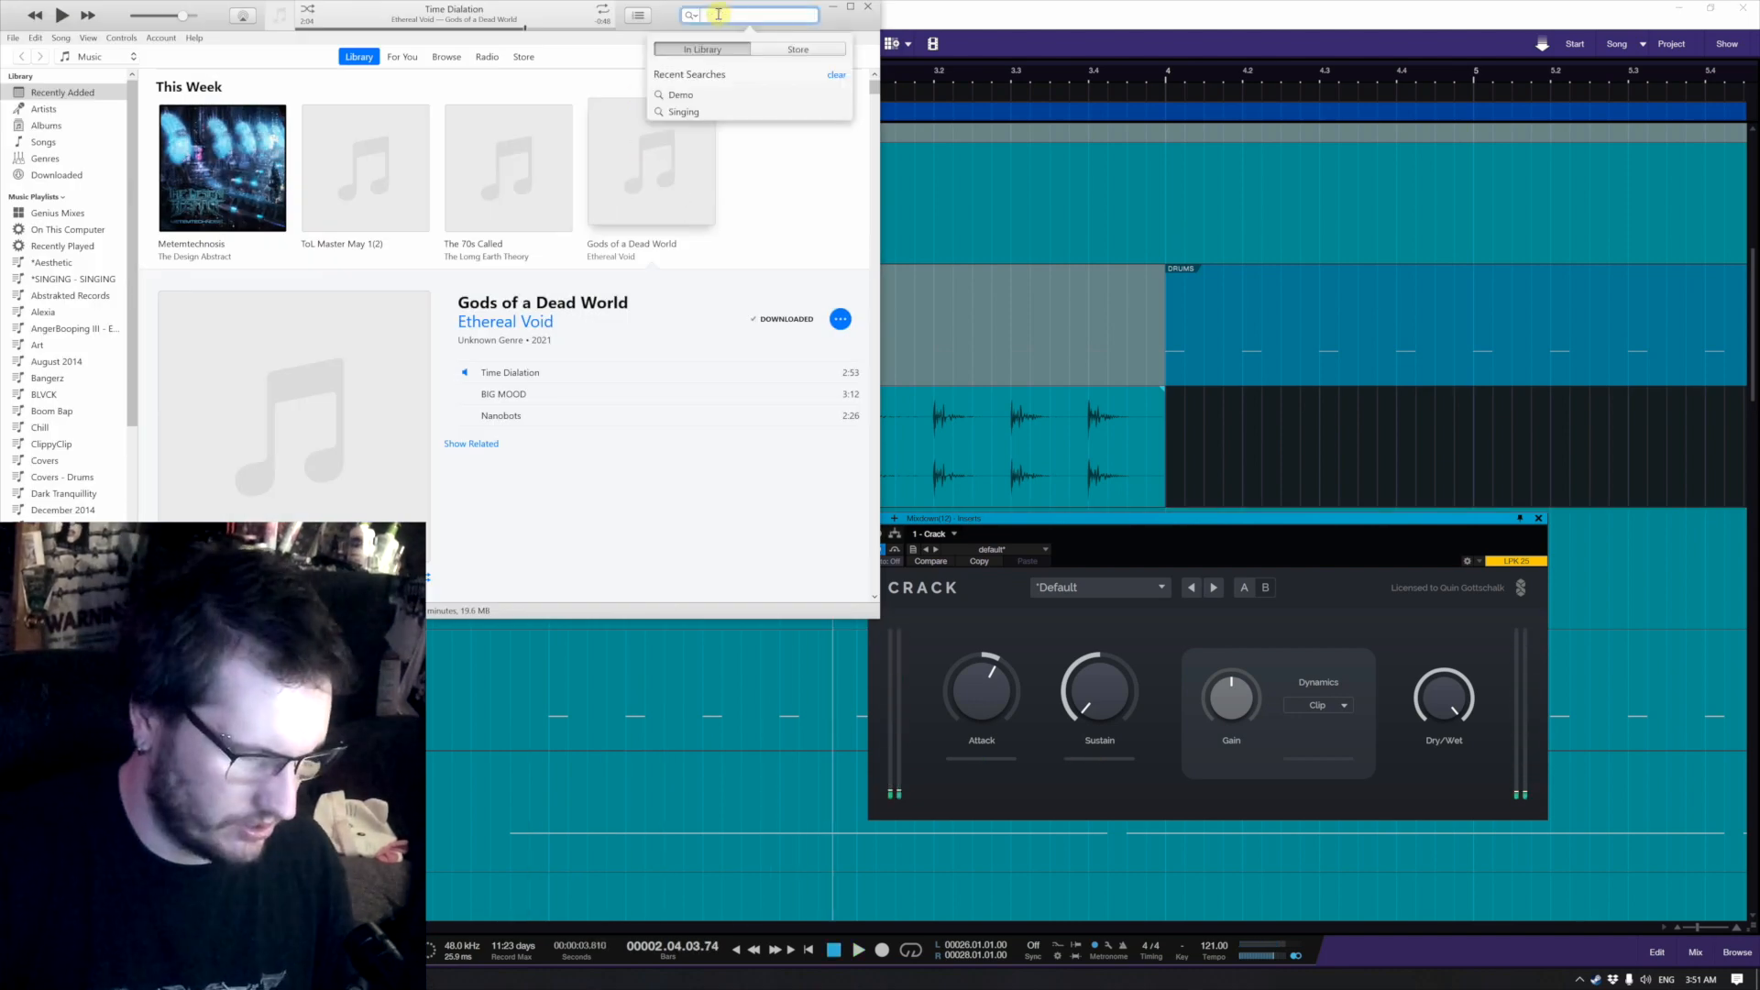
pyautogui.doubleClick(476, 452)
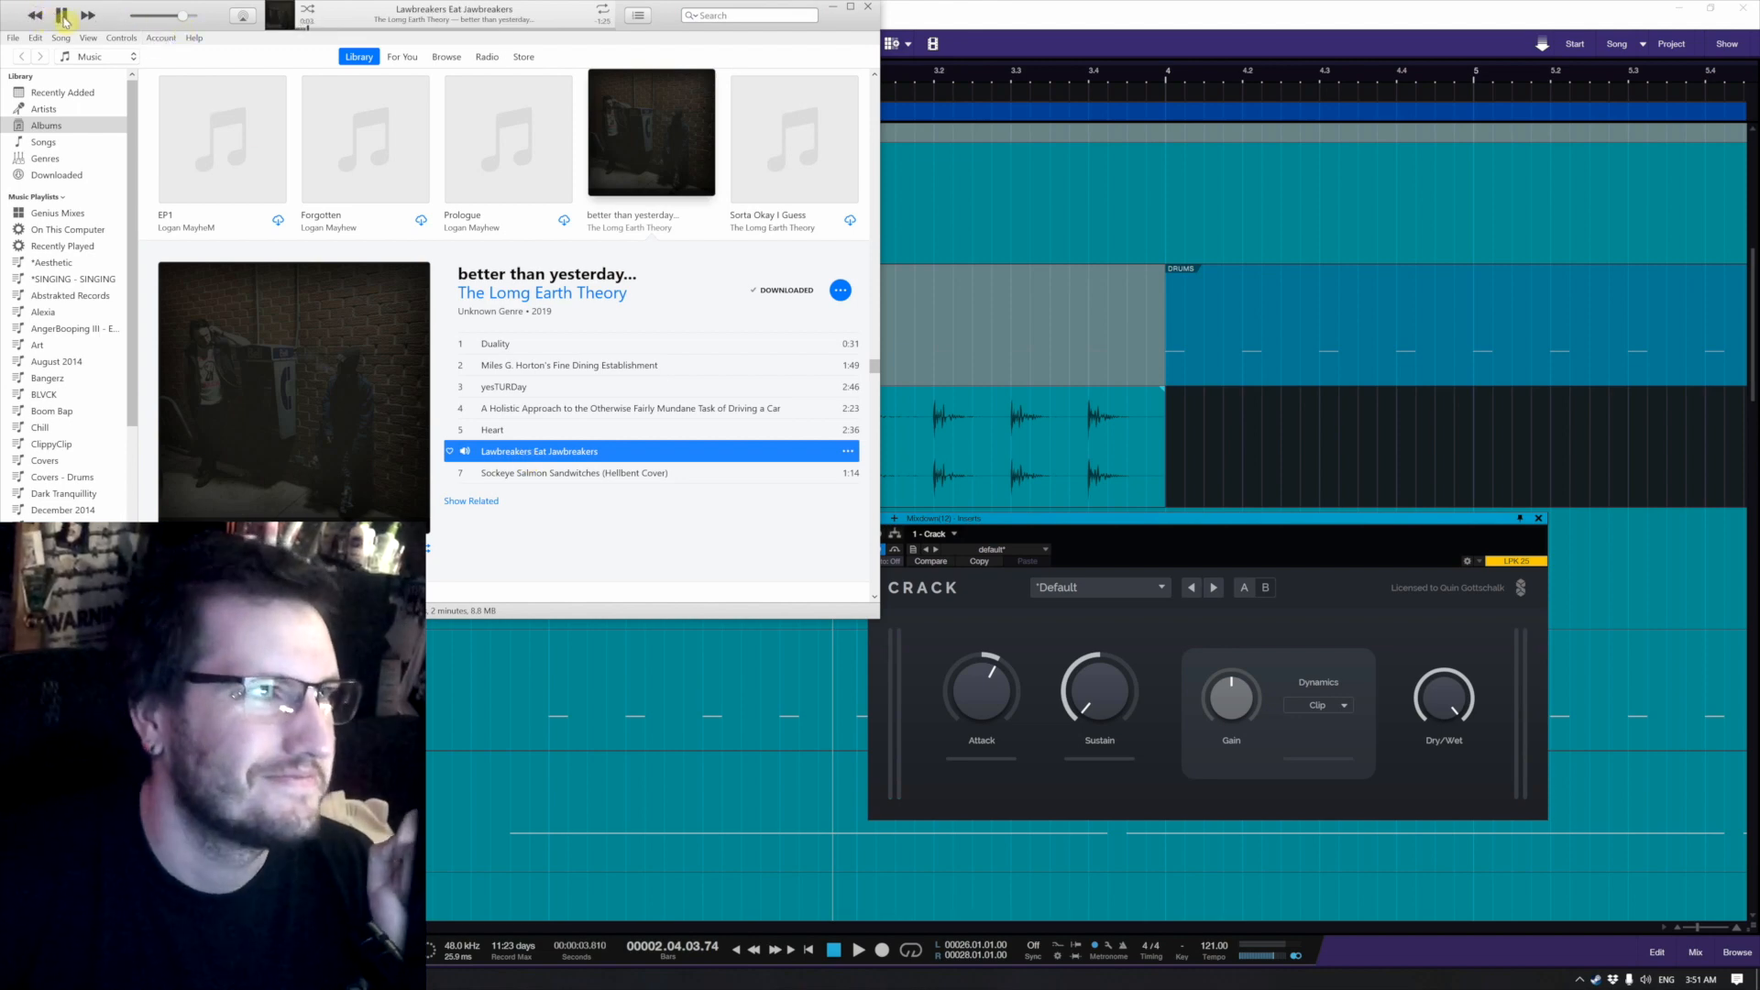
pyautogui.click(1126, 6)
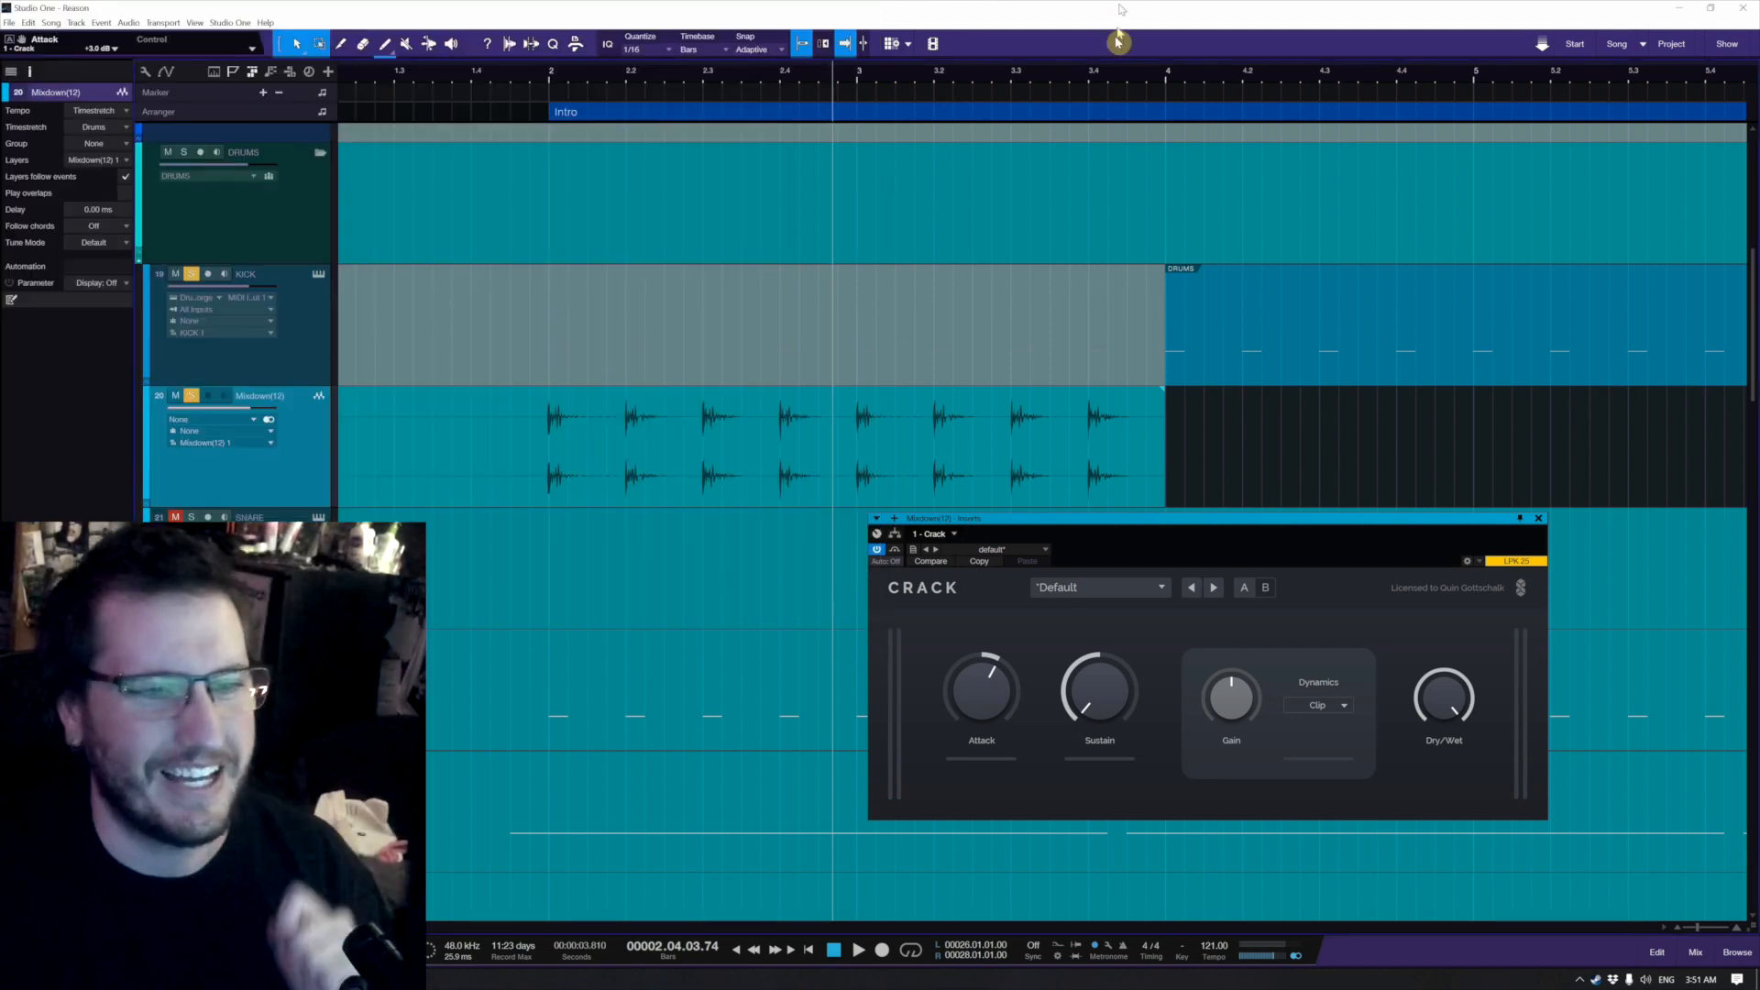
# Step: Keep Crack's Dynamics on Clip and Dry/Wet at 100%, and close the plug-in window
pyautogui.moveTo(1117, 726); pyautogui.dragTo(1117, 720)
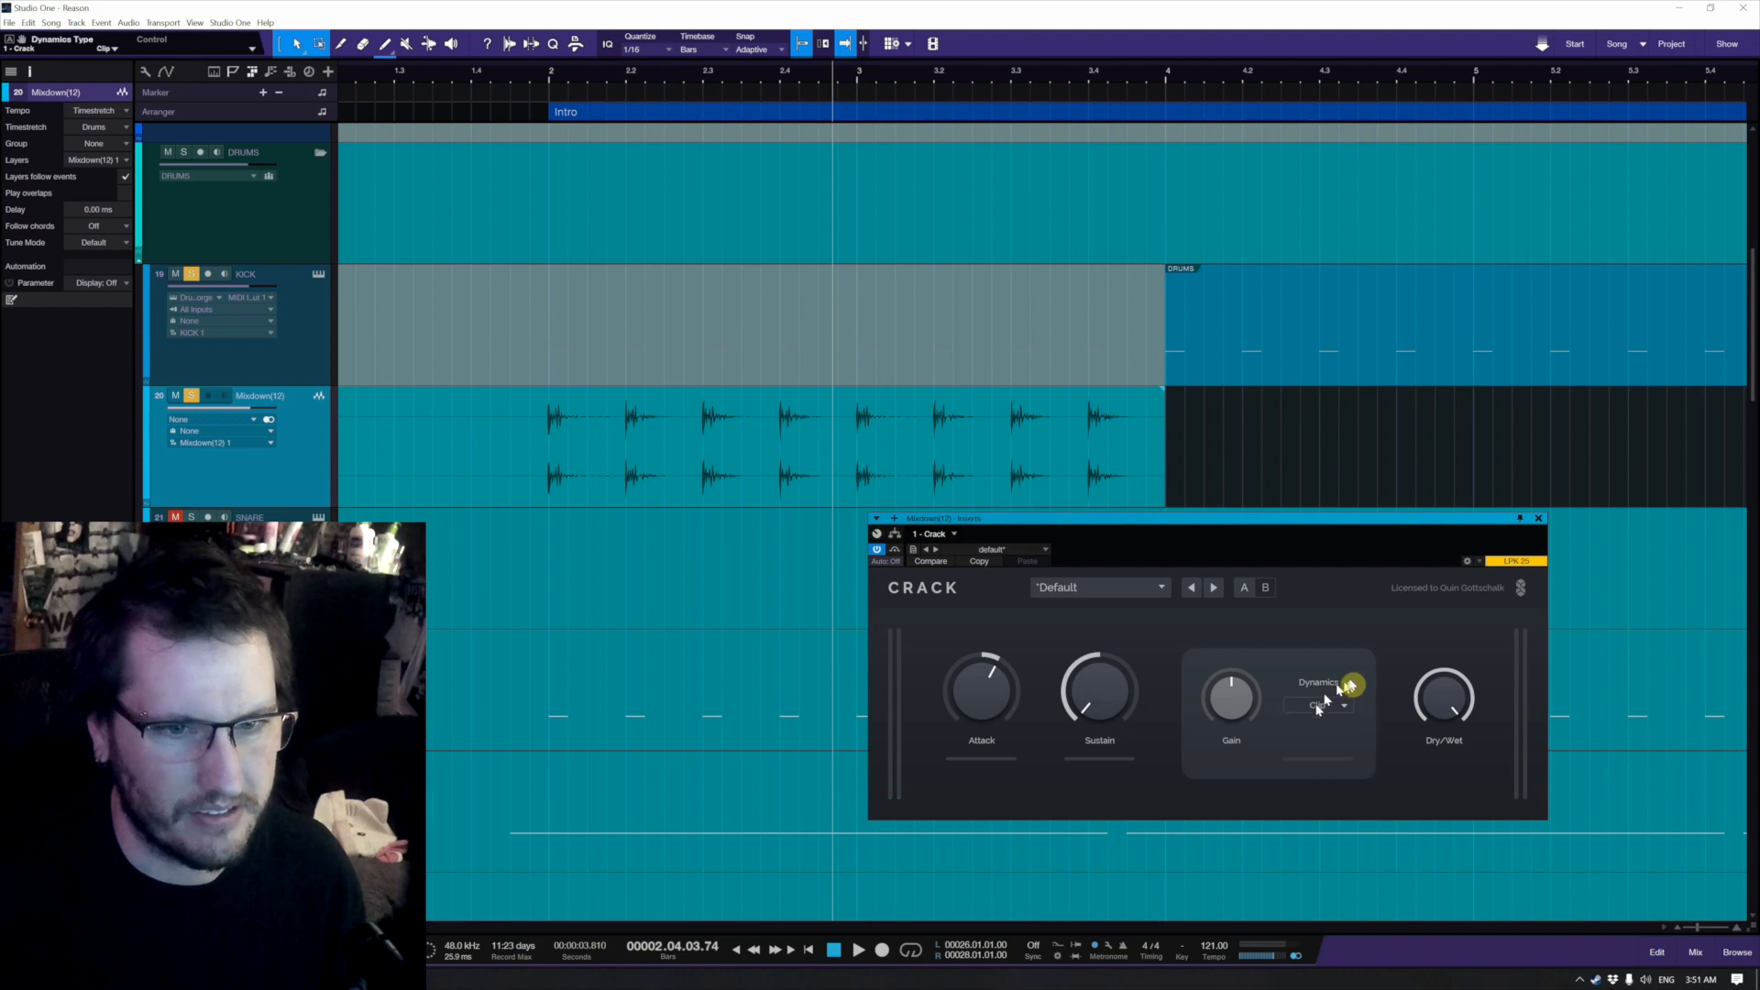
pyautogui.moveTo(1444, 696); pyautogui.dragTo(1444, 683)
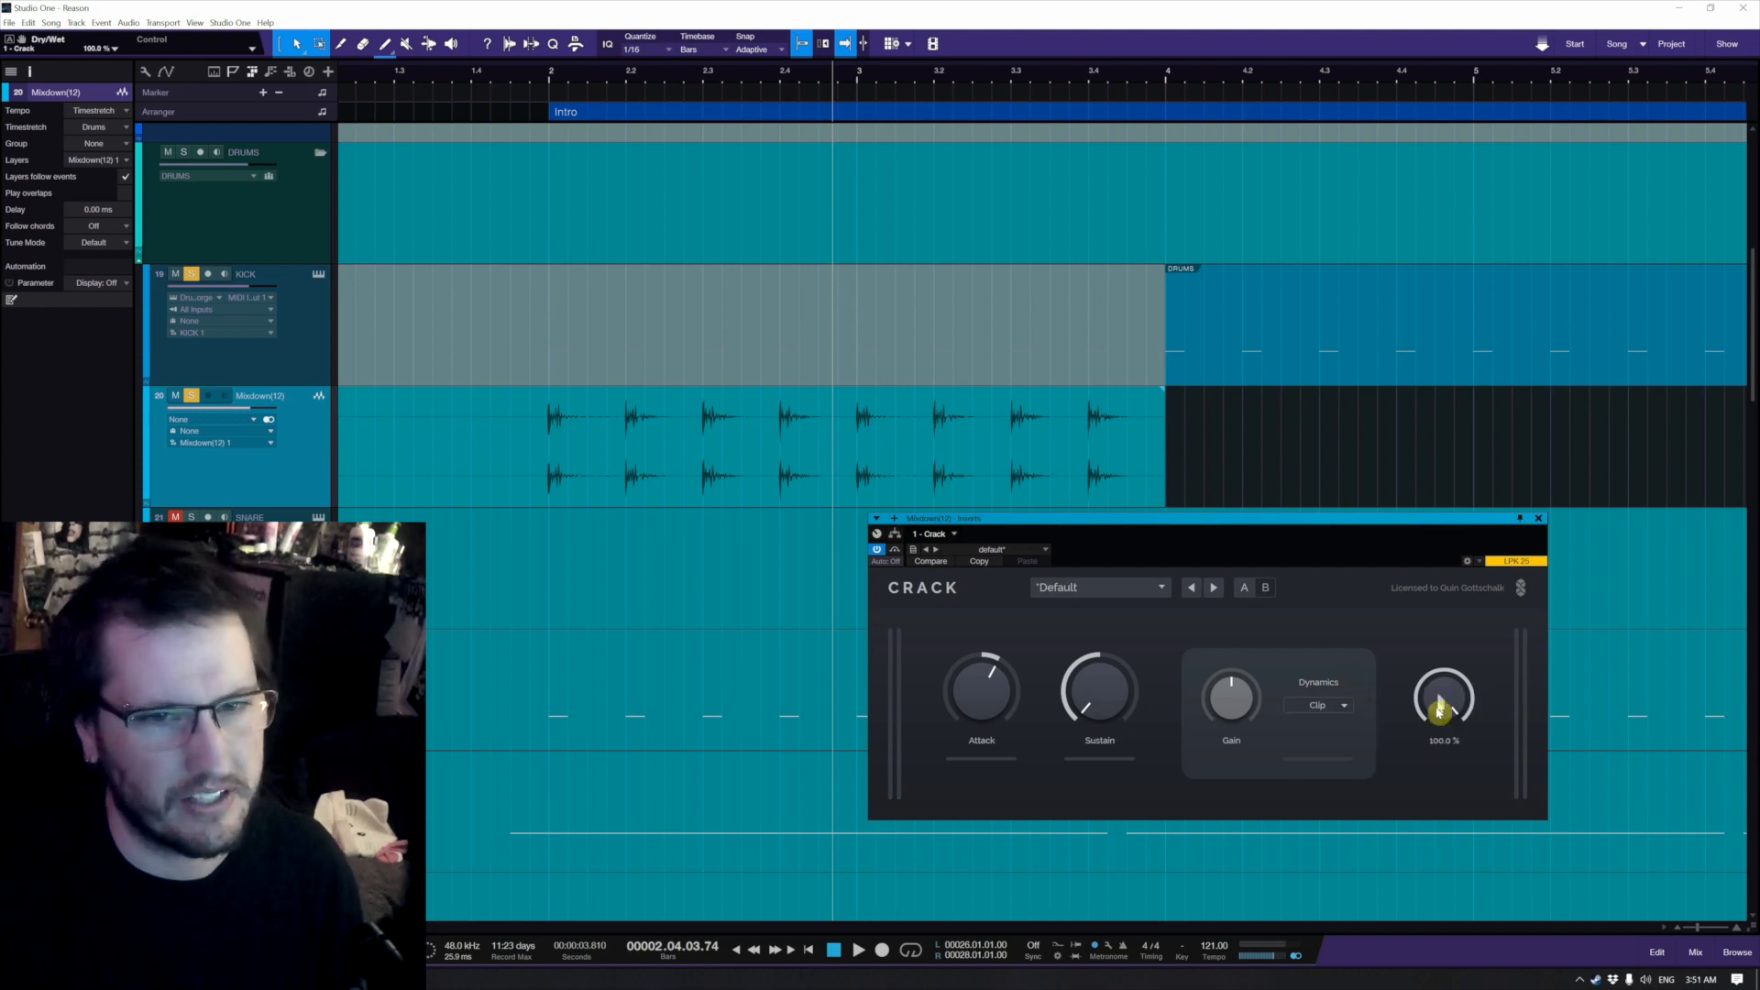
pyautogui.click(1538, 518)
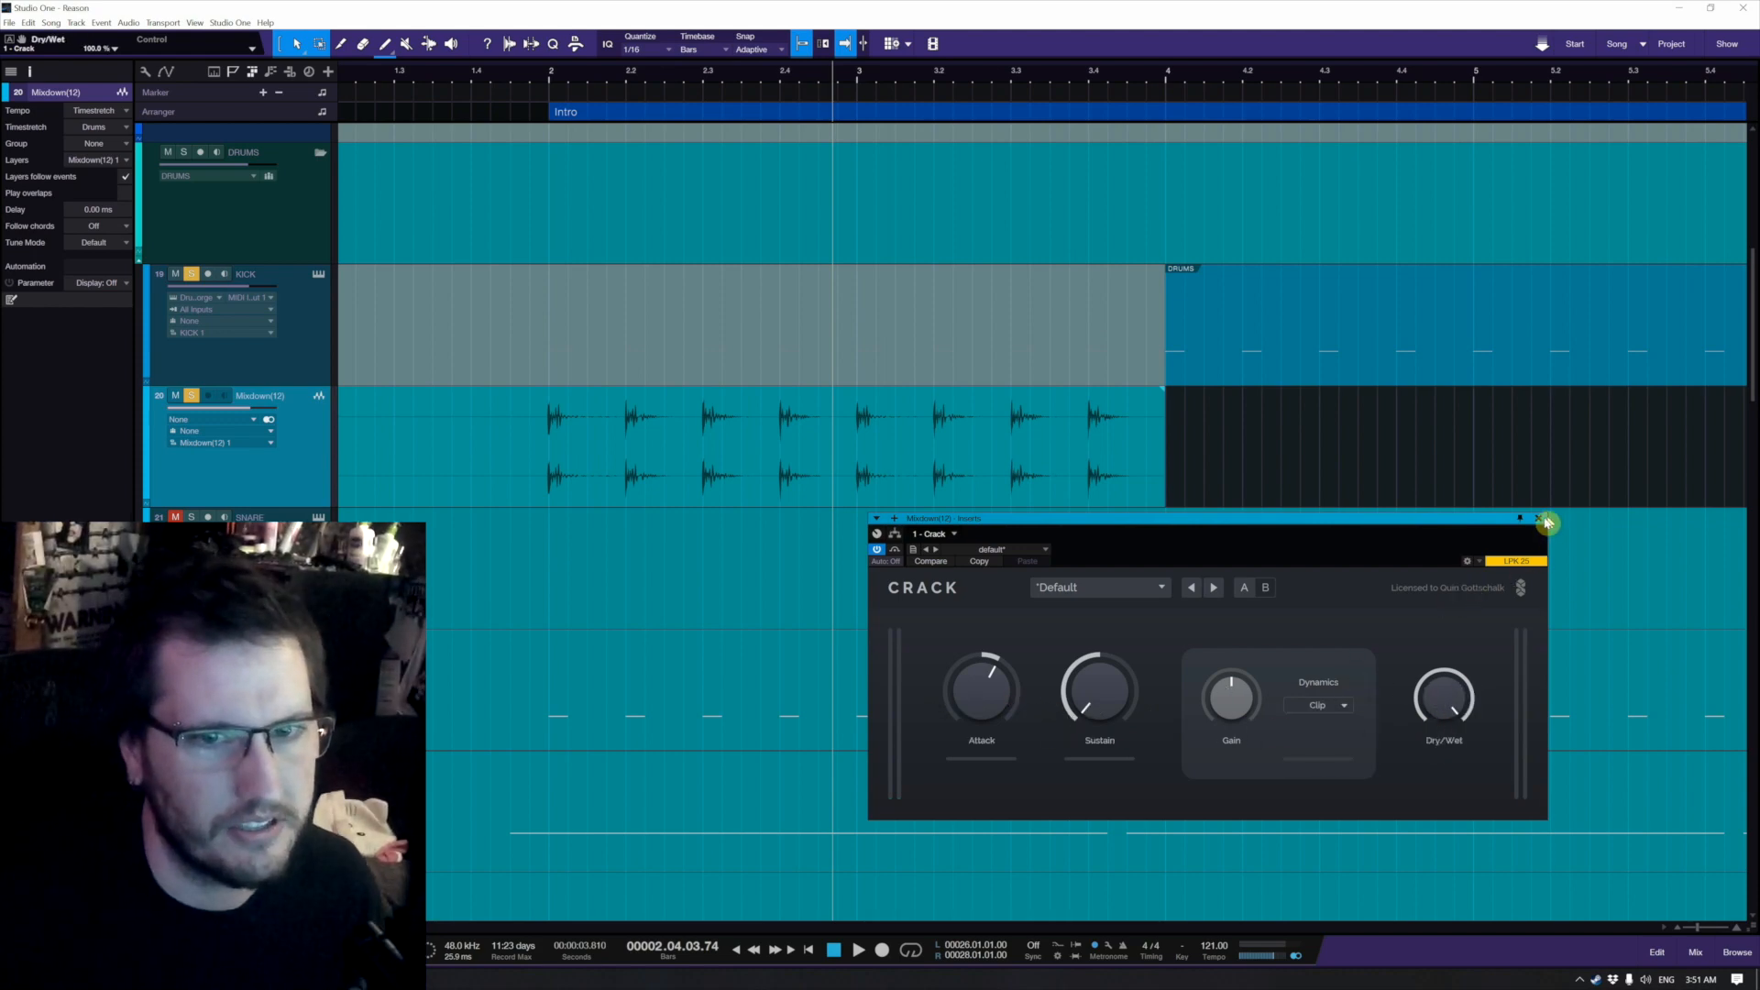
# Step: Undo the kick's audio rendering to restore the original KICK instrument track
pyautogui.hotkey('ctrl', 'z')
pyautogui.hotkey('ctrl', 'z')
pyautogui.scroll(-5, 993, 468)
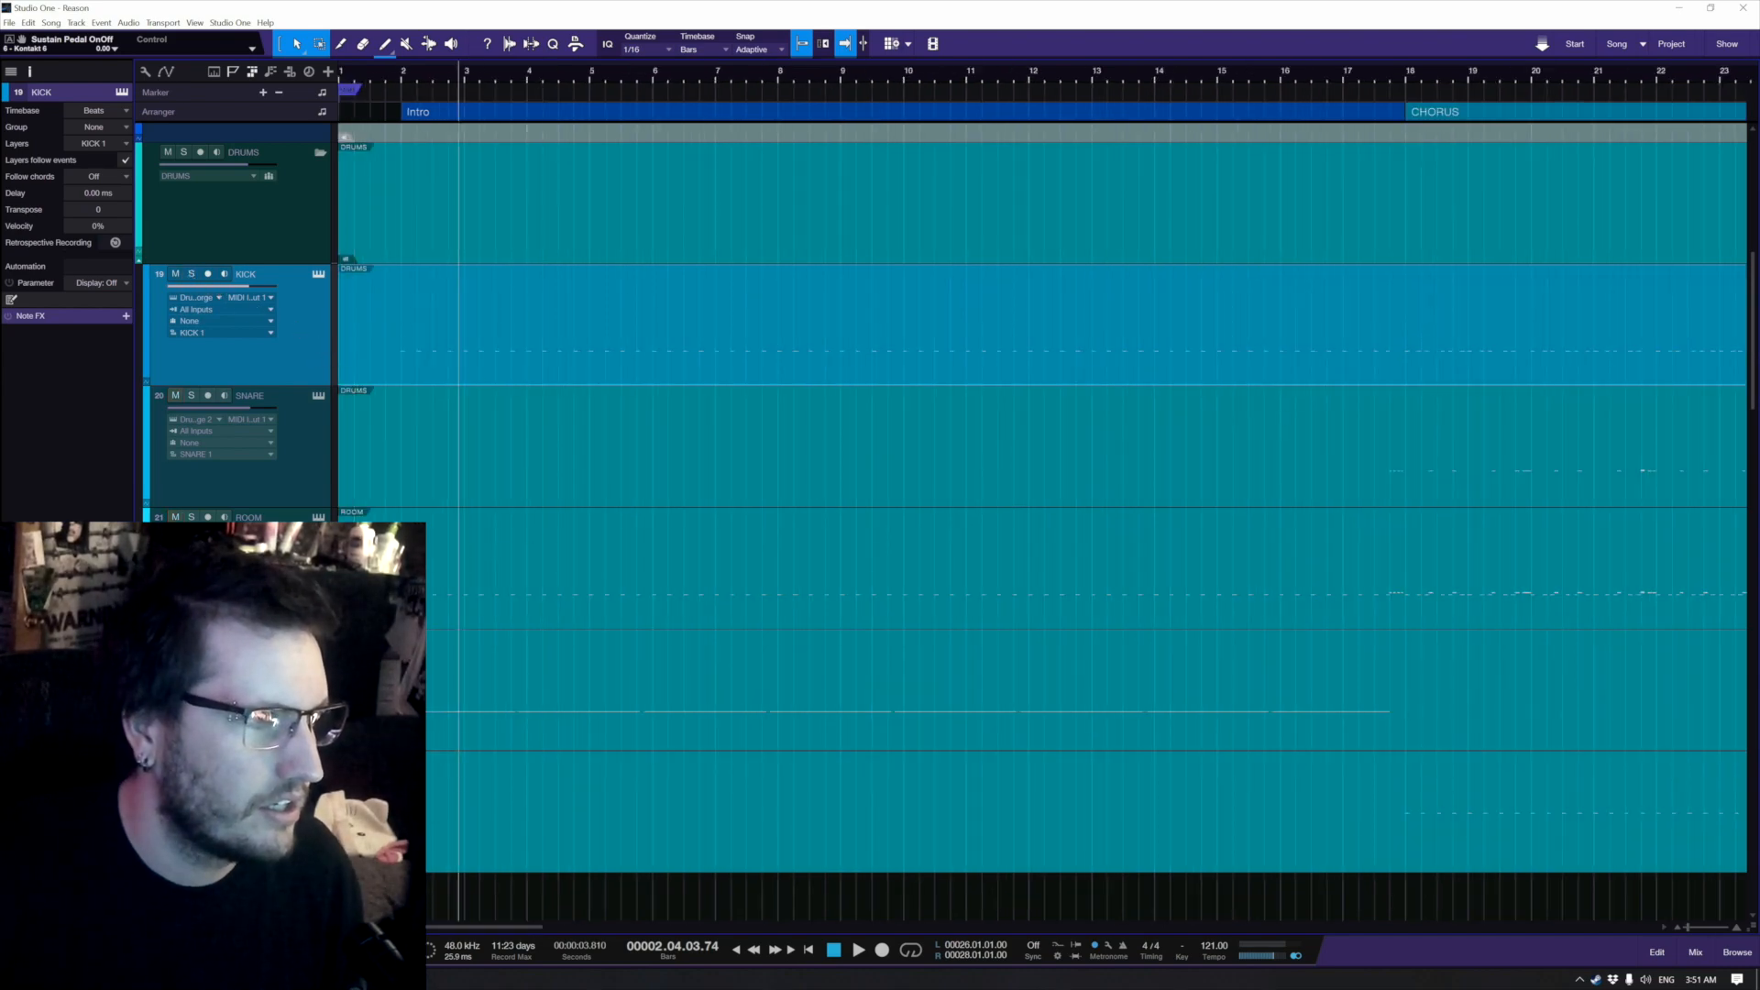
# Step: Move the playback position to just before the first CHORUS and open the SNARE track's Transient Master 2 insert
pyautogui.scroll(-5, 564, 548)
pyautogui.hotkey('ctrl', 'space')
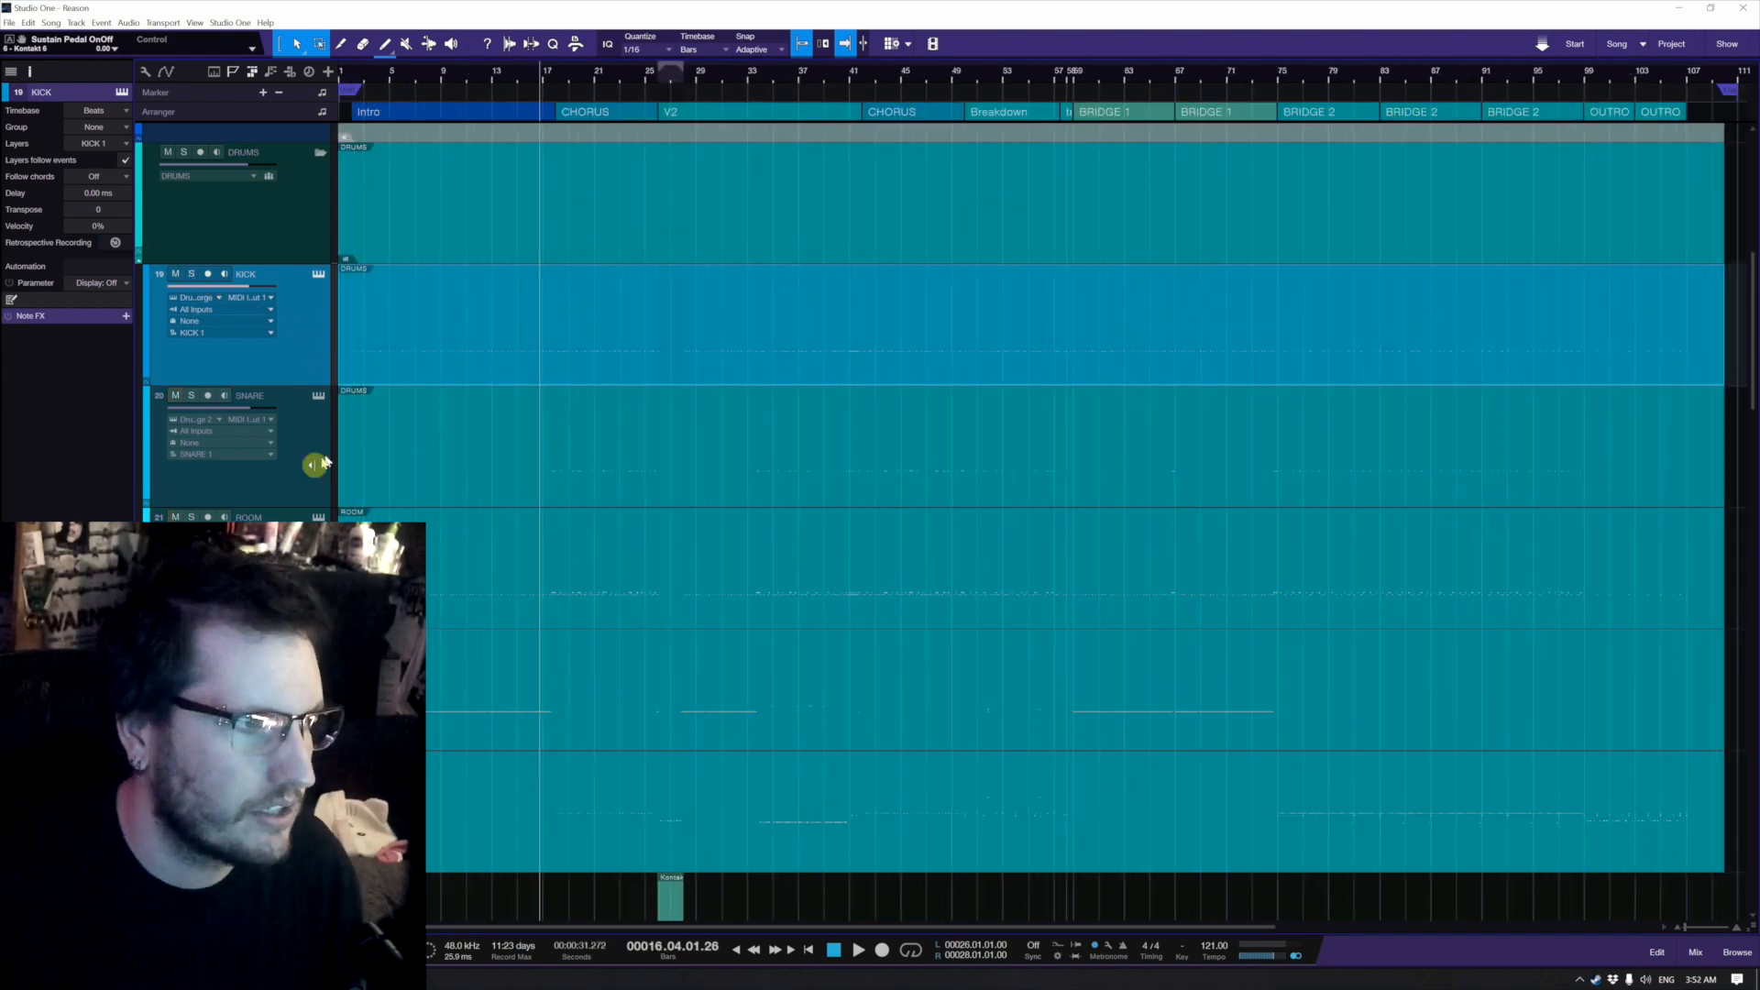
pyautogui.click(282, 488)
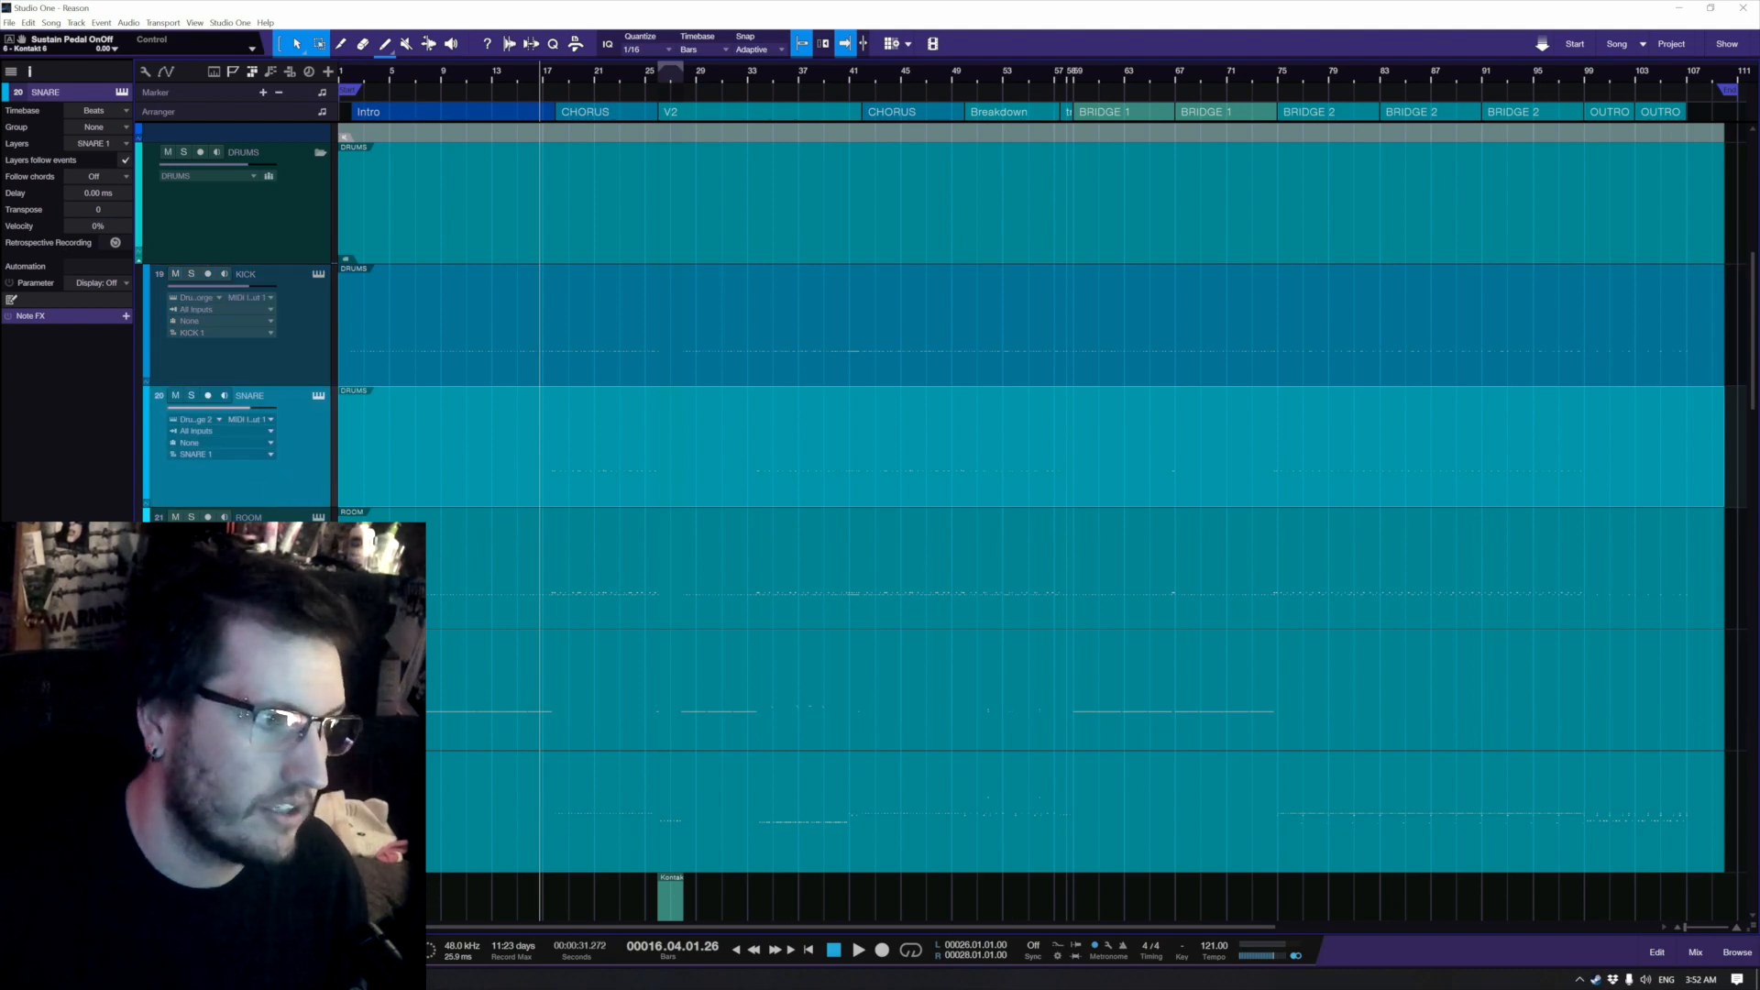
pyautogui.press('F11')
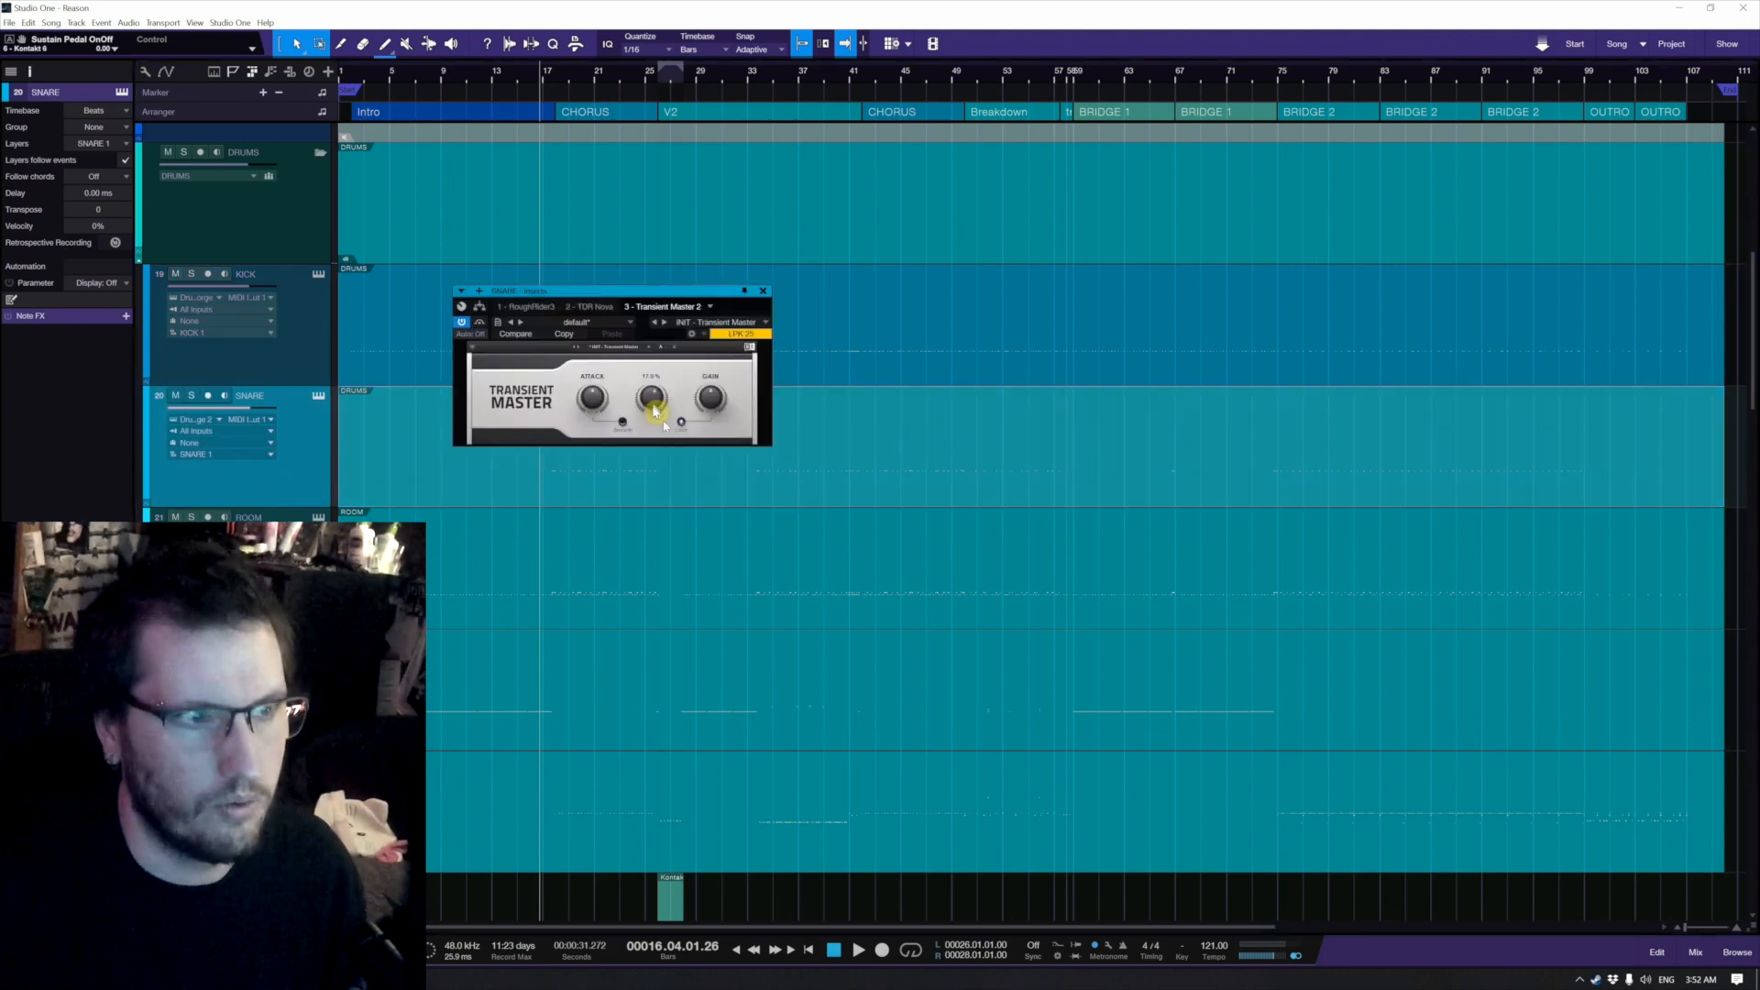
# Step: Solo the DRUMS folder during playback into the chorus and fine-tune Sustain in the snare's Transient Master
pyautogui.press('space')
pyautogui.scroll(3, 612, 471)
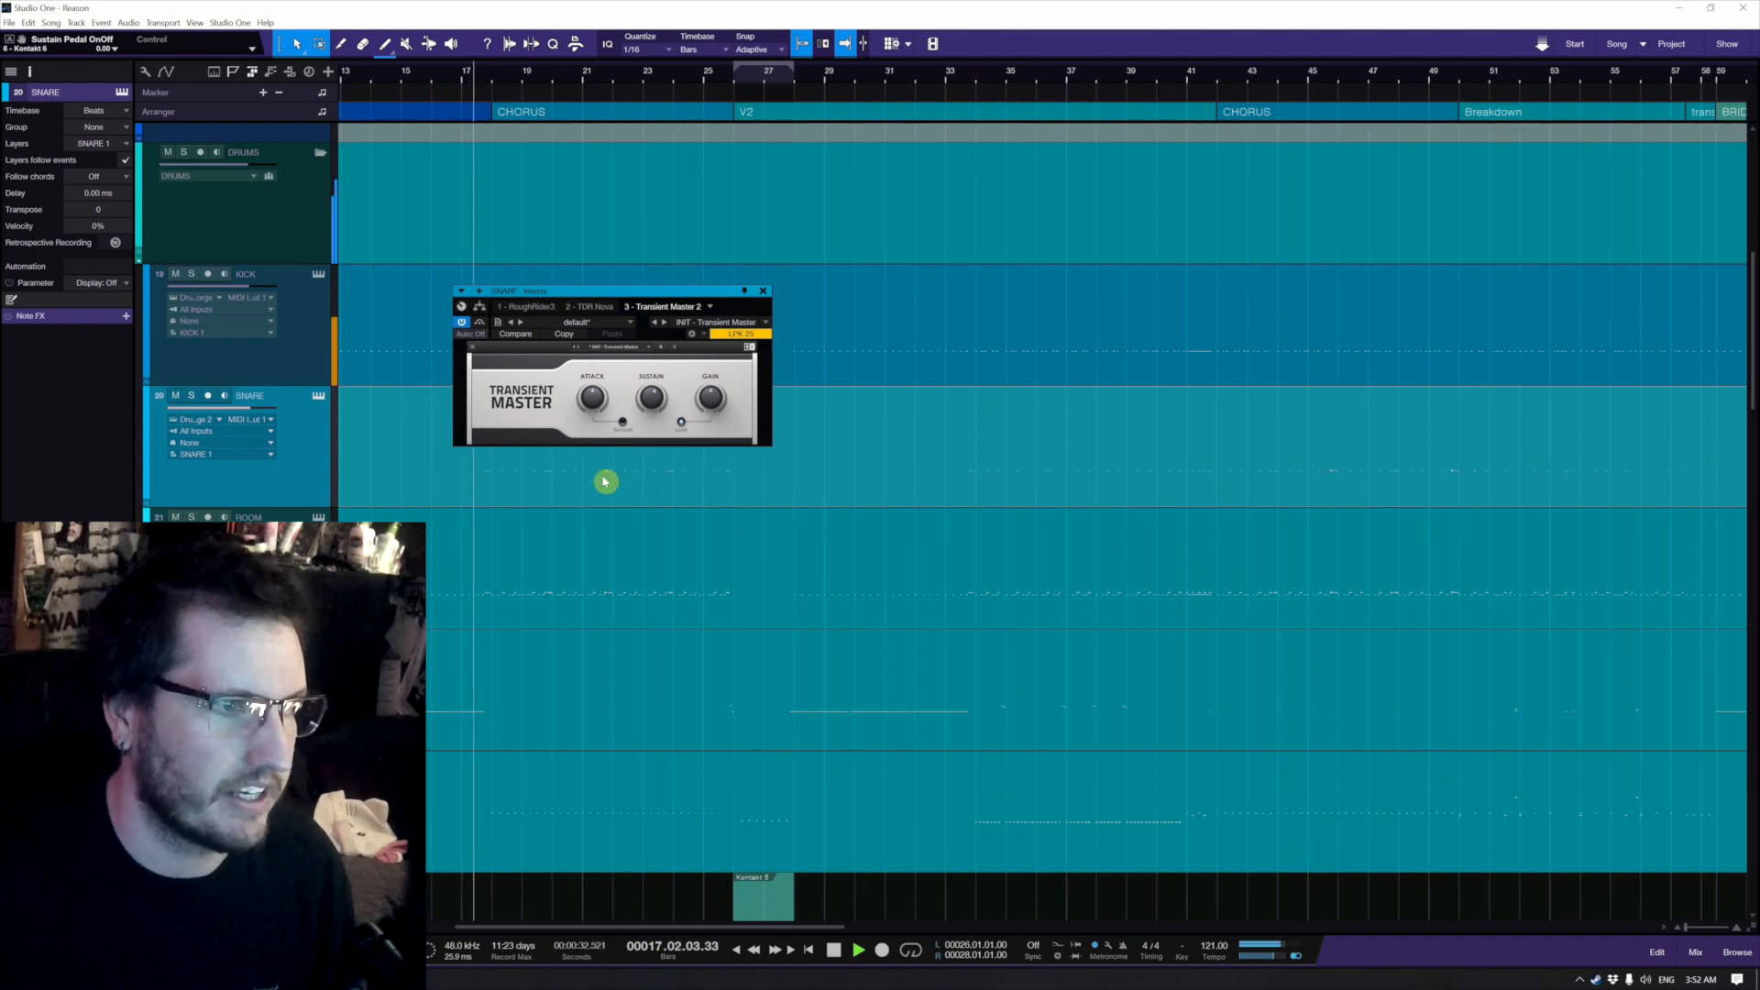
pyautogui.click(183, 153)
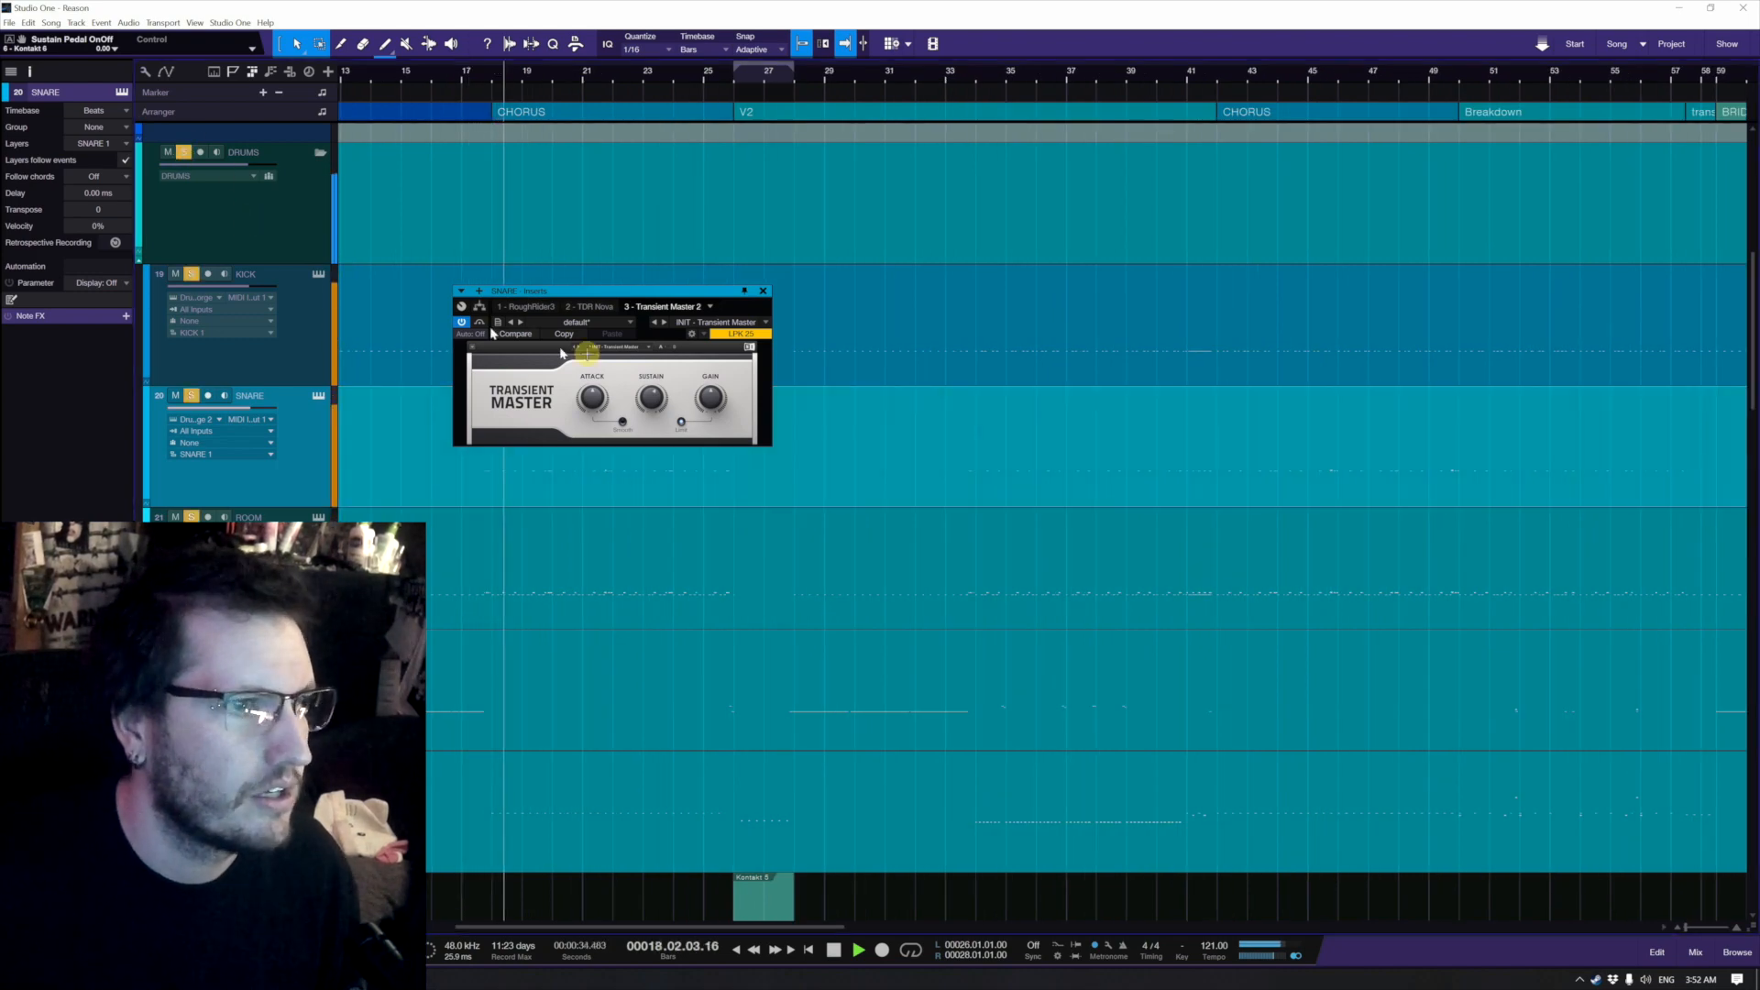
pyautogui.moveTo(653, 400); pyautogui.dragTo(652, 408)
pyautogui.press('space')
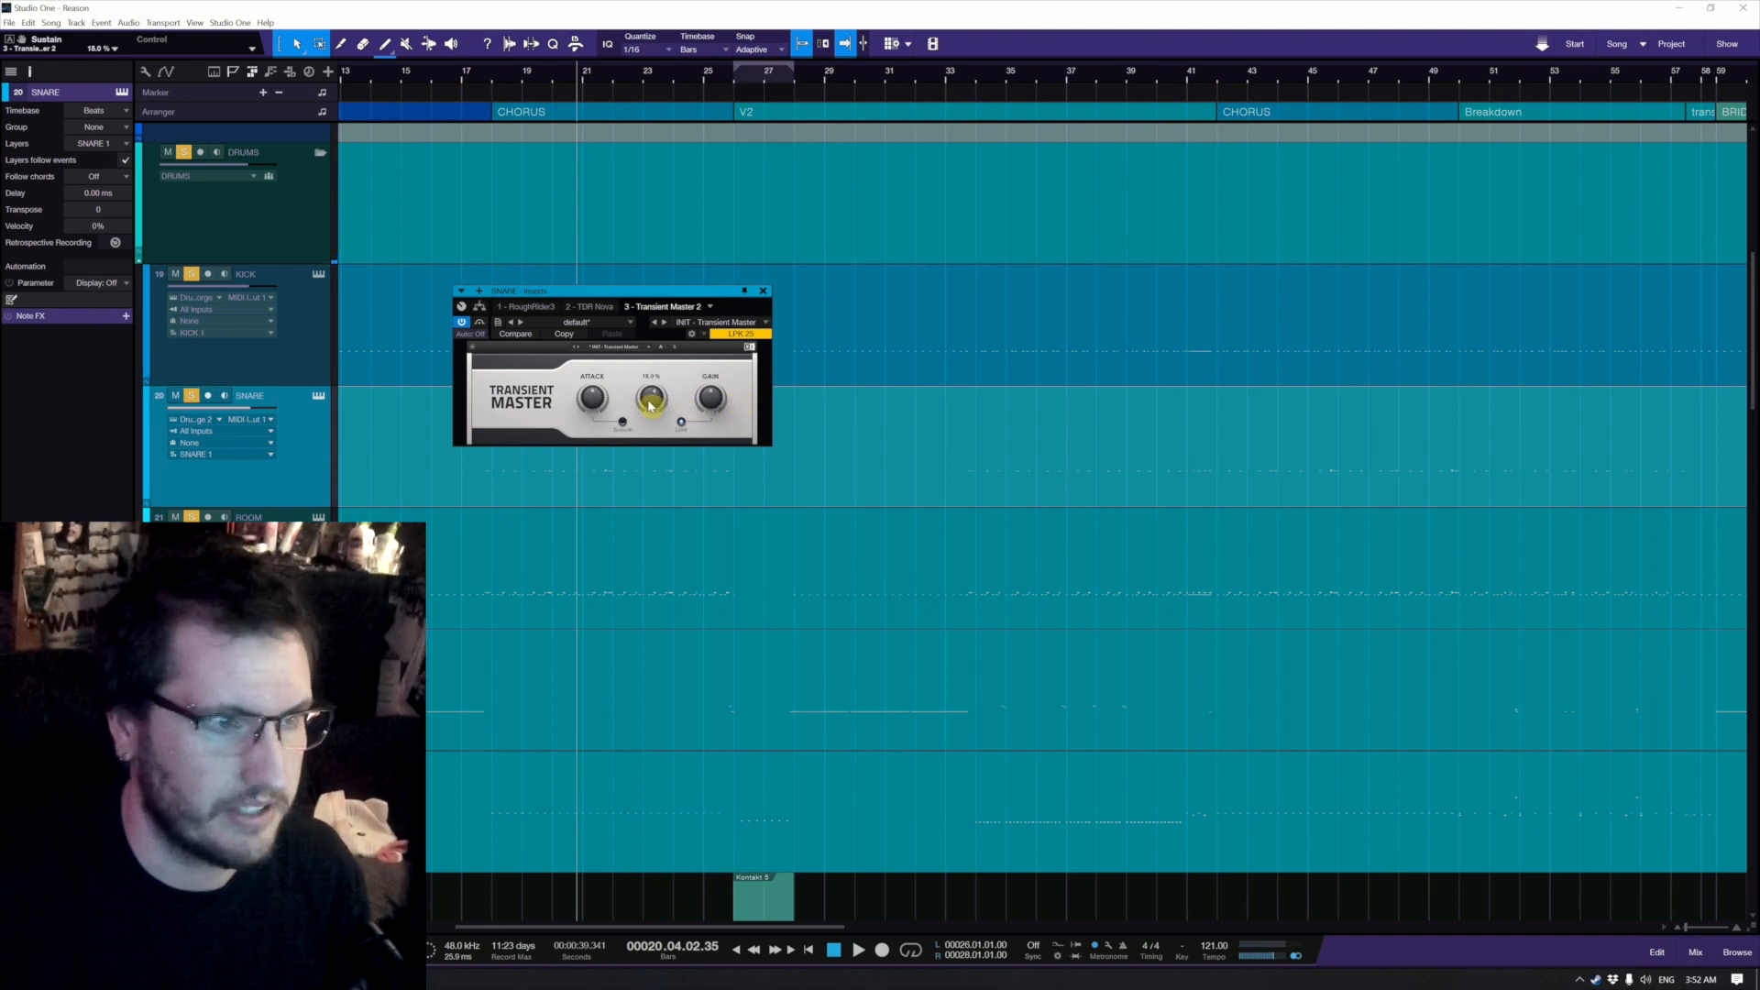
# Step: Try different Sustain and Attack amounts in the snare's Transient Master while listening to the soloed drums
pyautogui.press('space')
pyautogui.moveTo(649, 407); pyautogui.dragTo(651, 464)
pyautogui.press('space')
pyautogui.hotkey('ctrl', 'space')
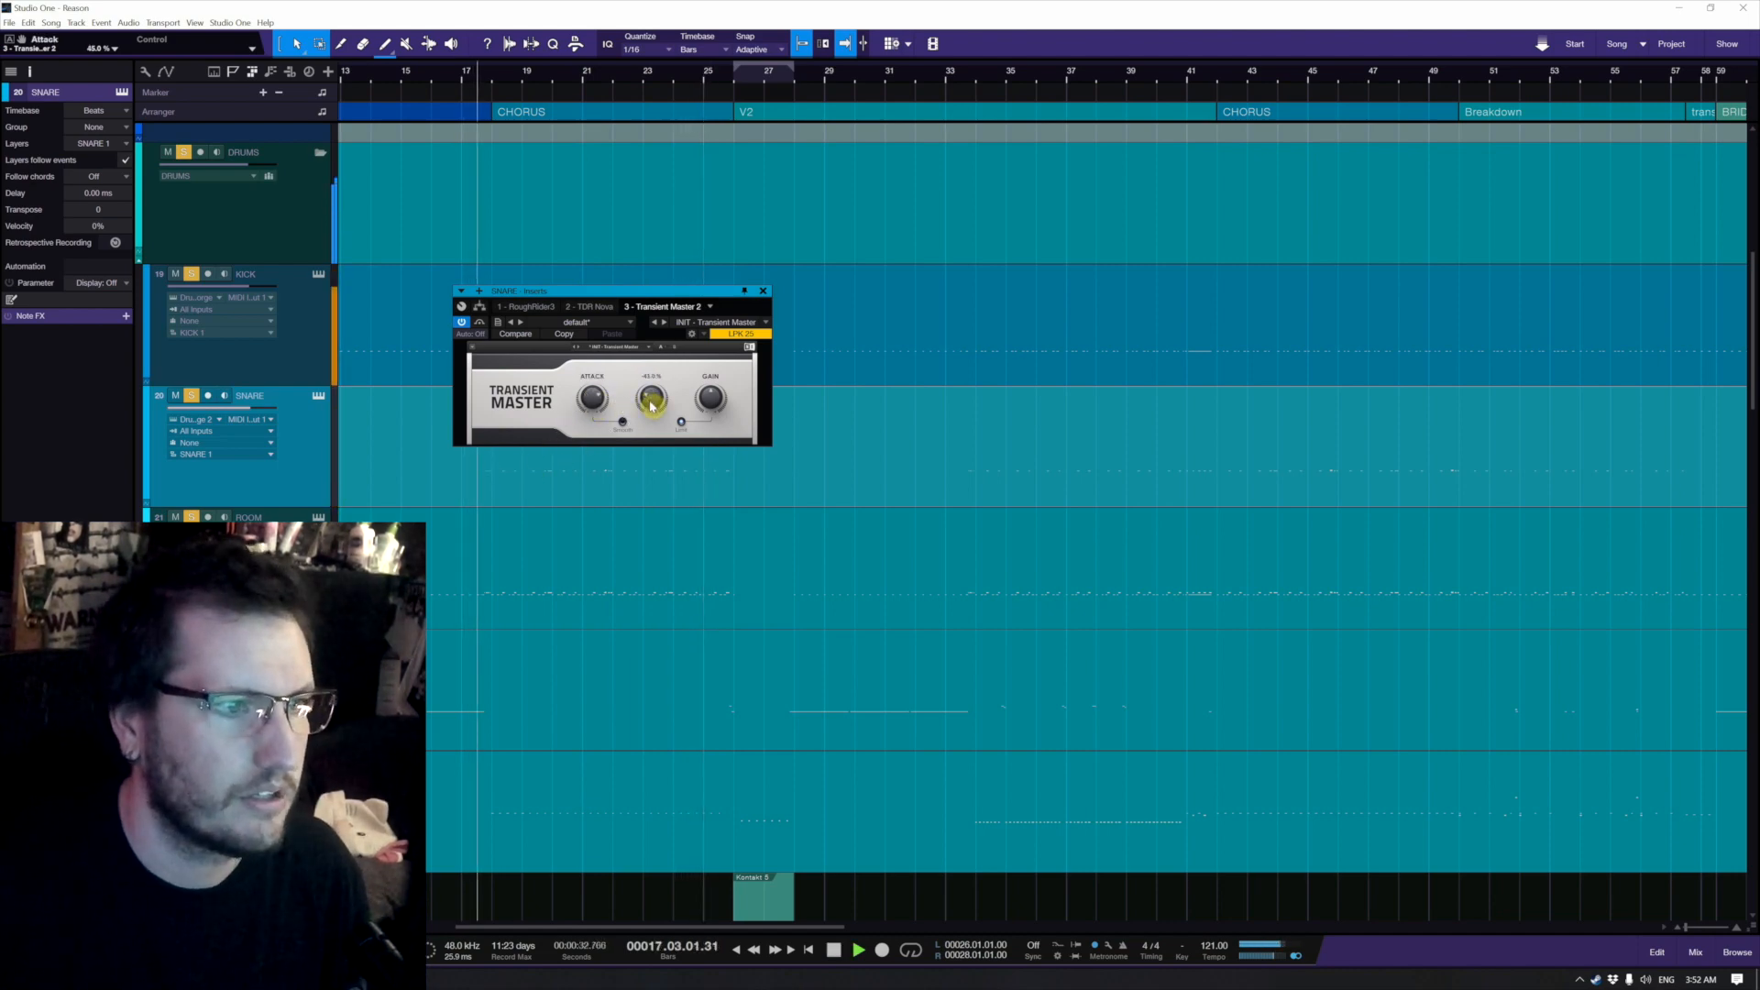
pyautogui.moveTo(602, 404); pyautogui.dragTo(600, 451)
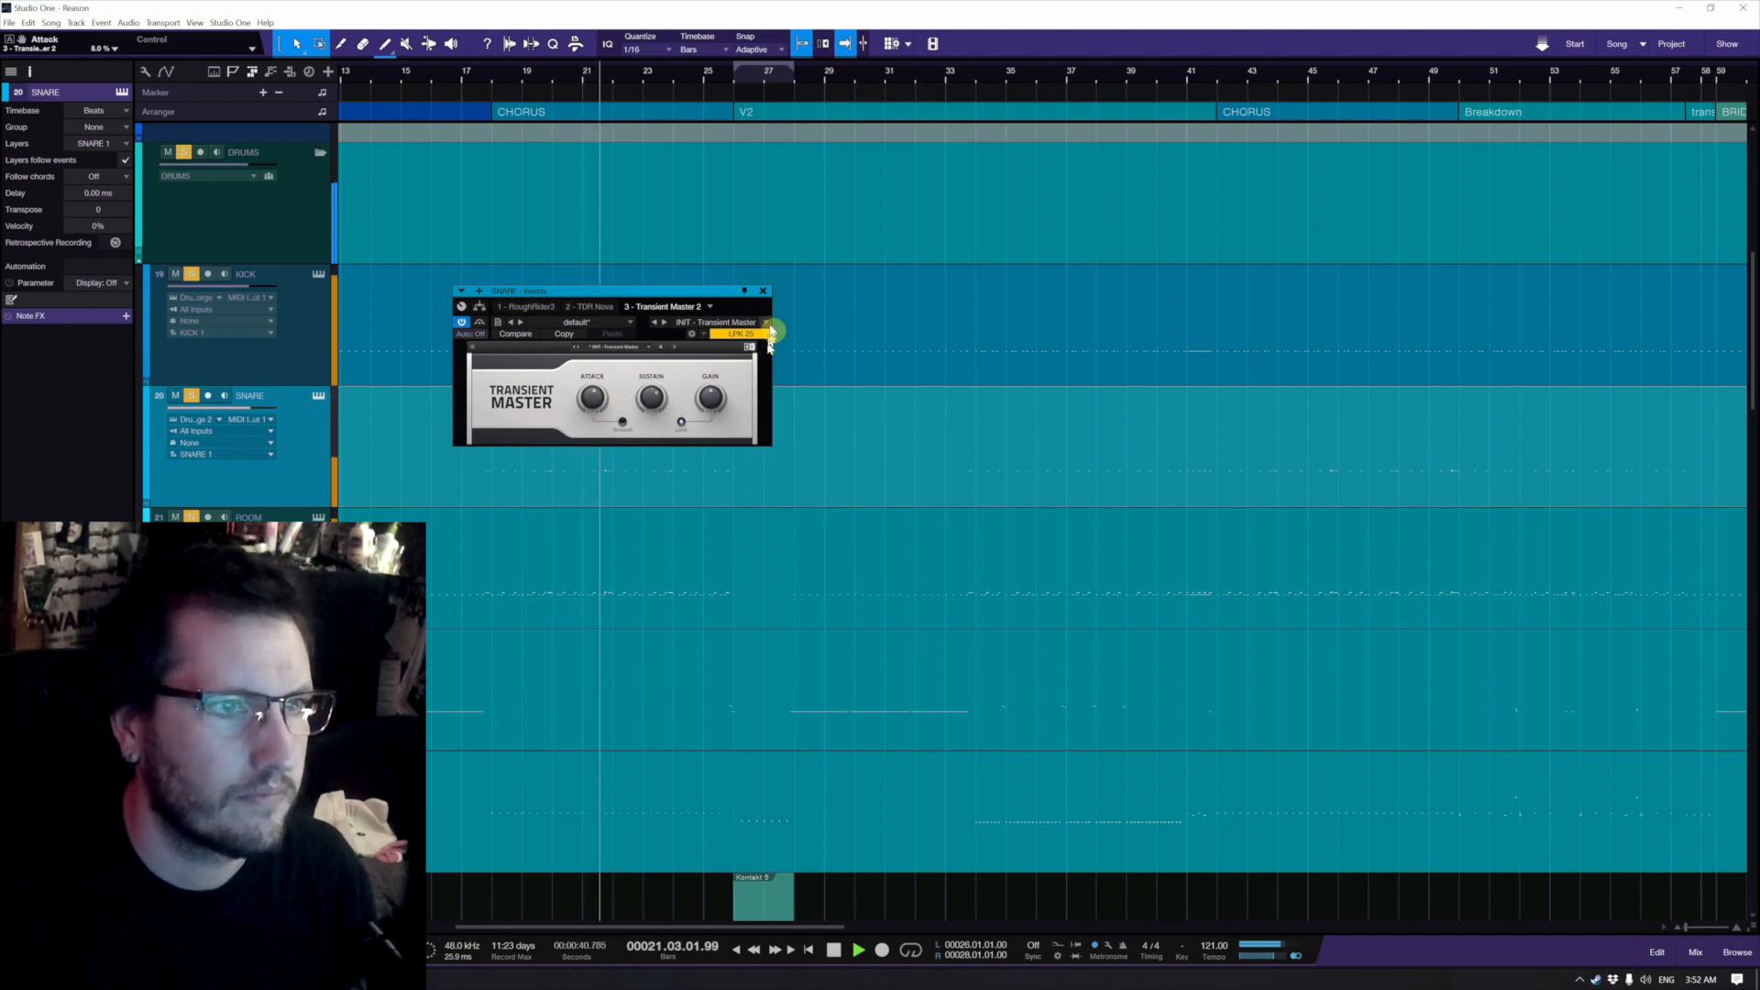
# Step: Stop playback, close the SNARE inserts window and unsolo the DRUMS folder
pyautogui.press('space')
pyautogui.click(763, 290)
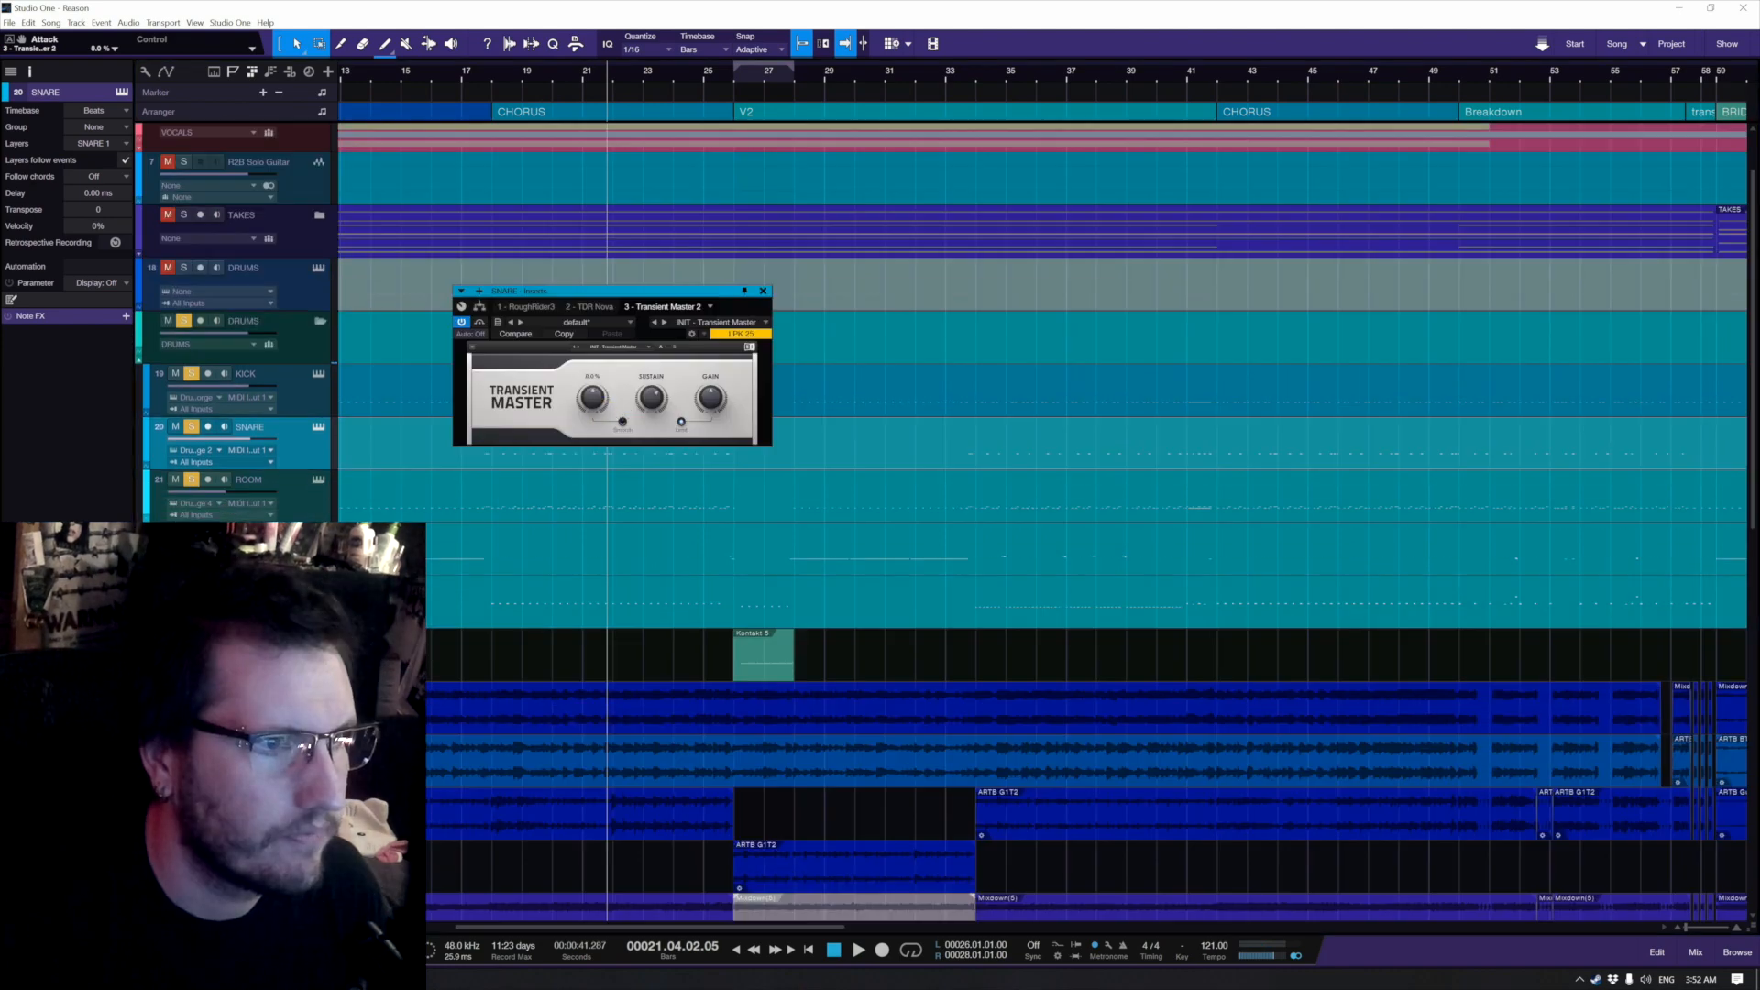
pyautogui.click(762, 291)
pyautogui.press('z')
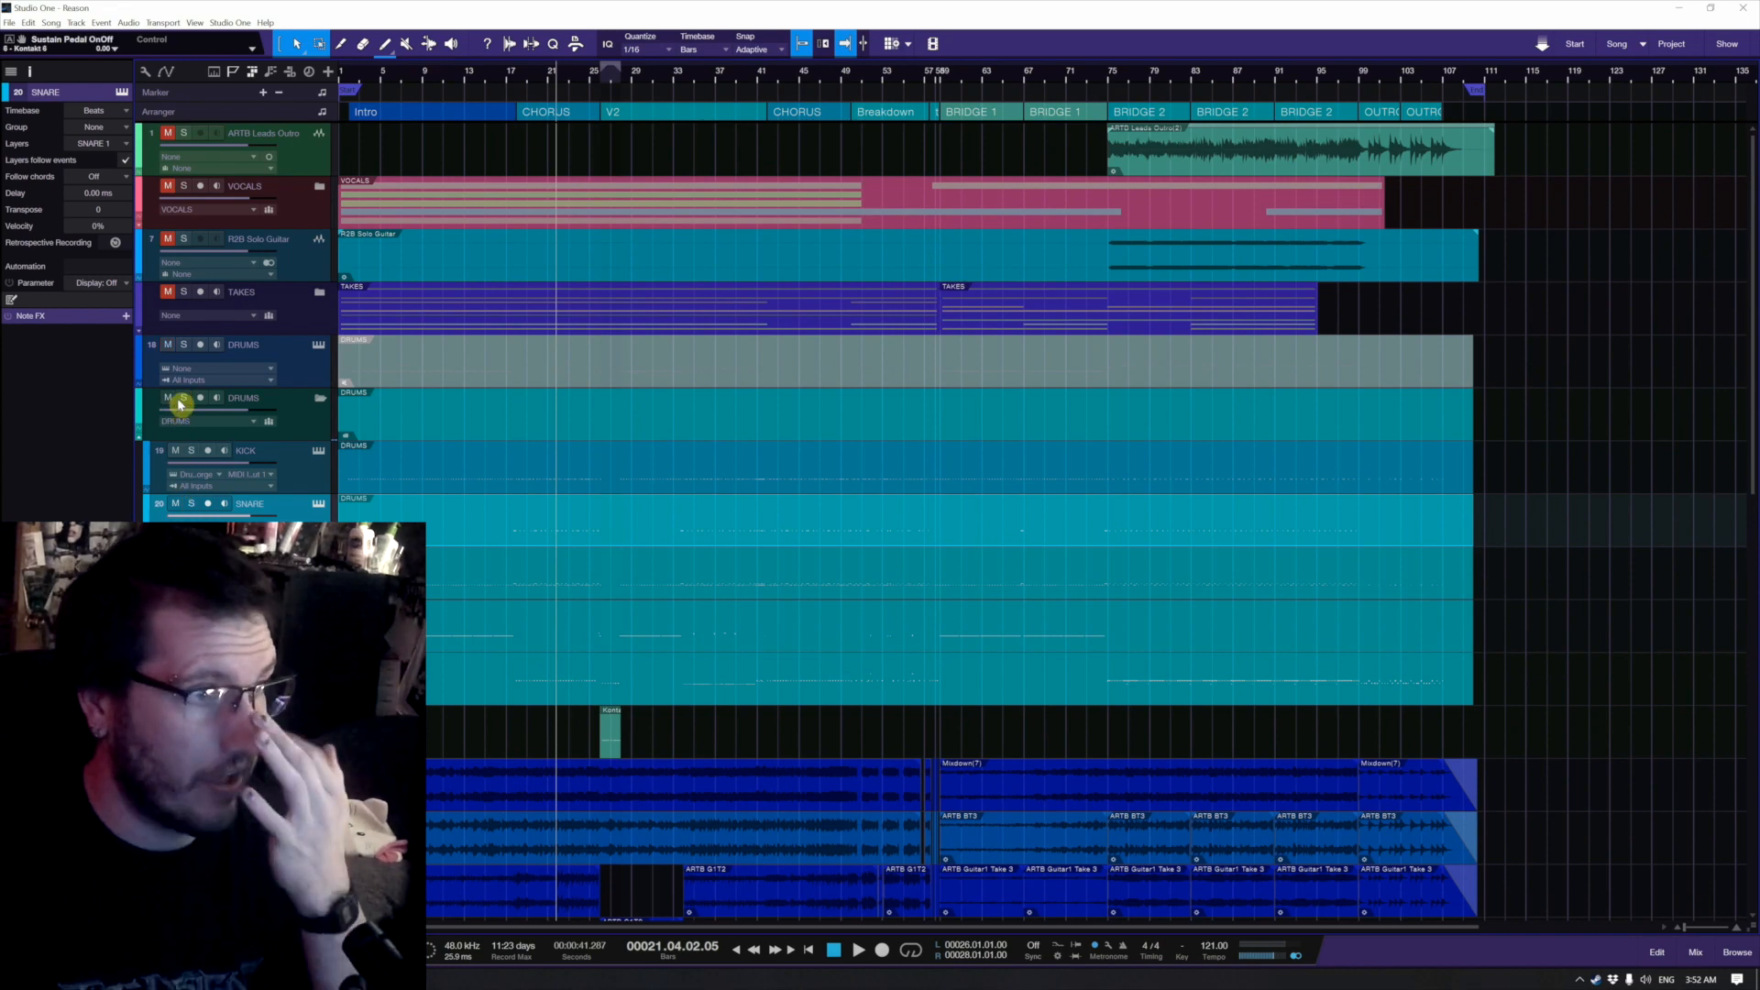
# Step: Add Saturation Knob from the favourite plug-ins as the second insert on the DRUMS folder, after Tape
pyautogui.click(316, 437)
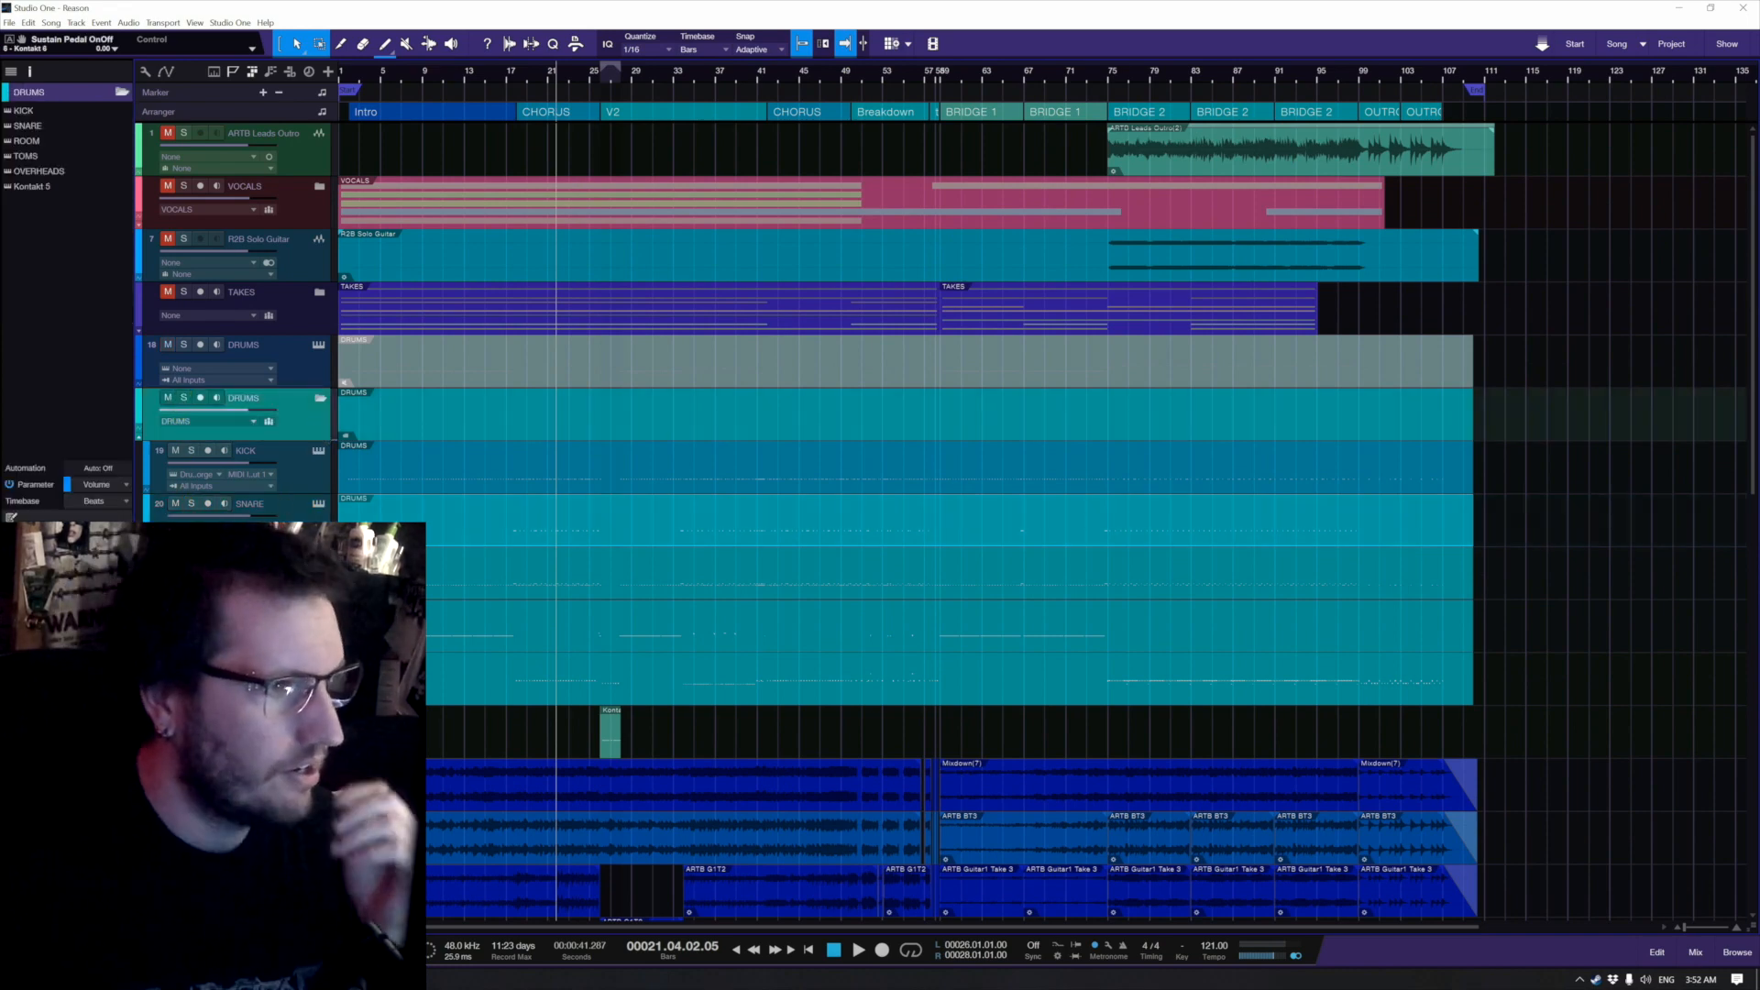
pyautogui.click(116, 543)
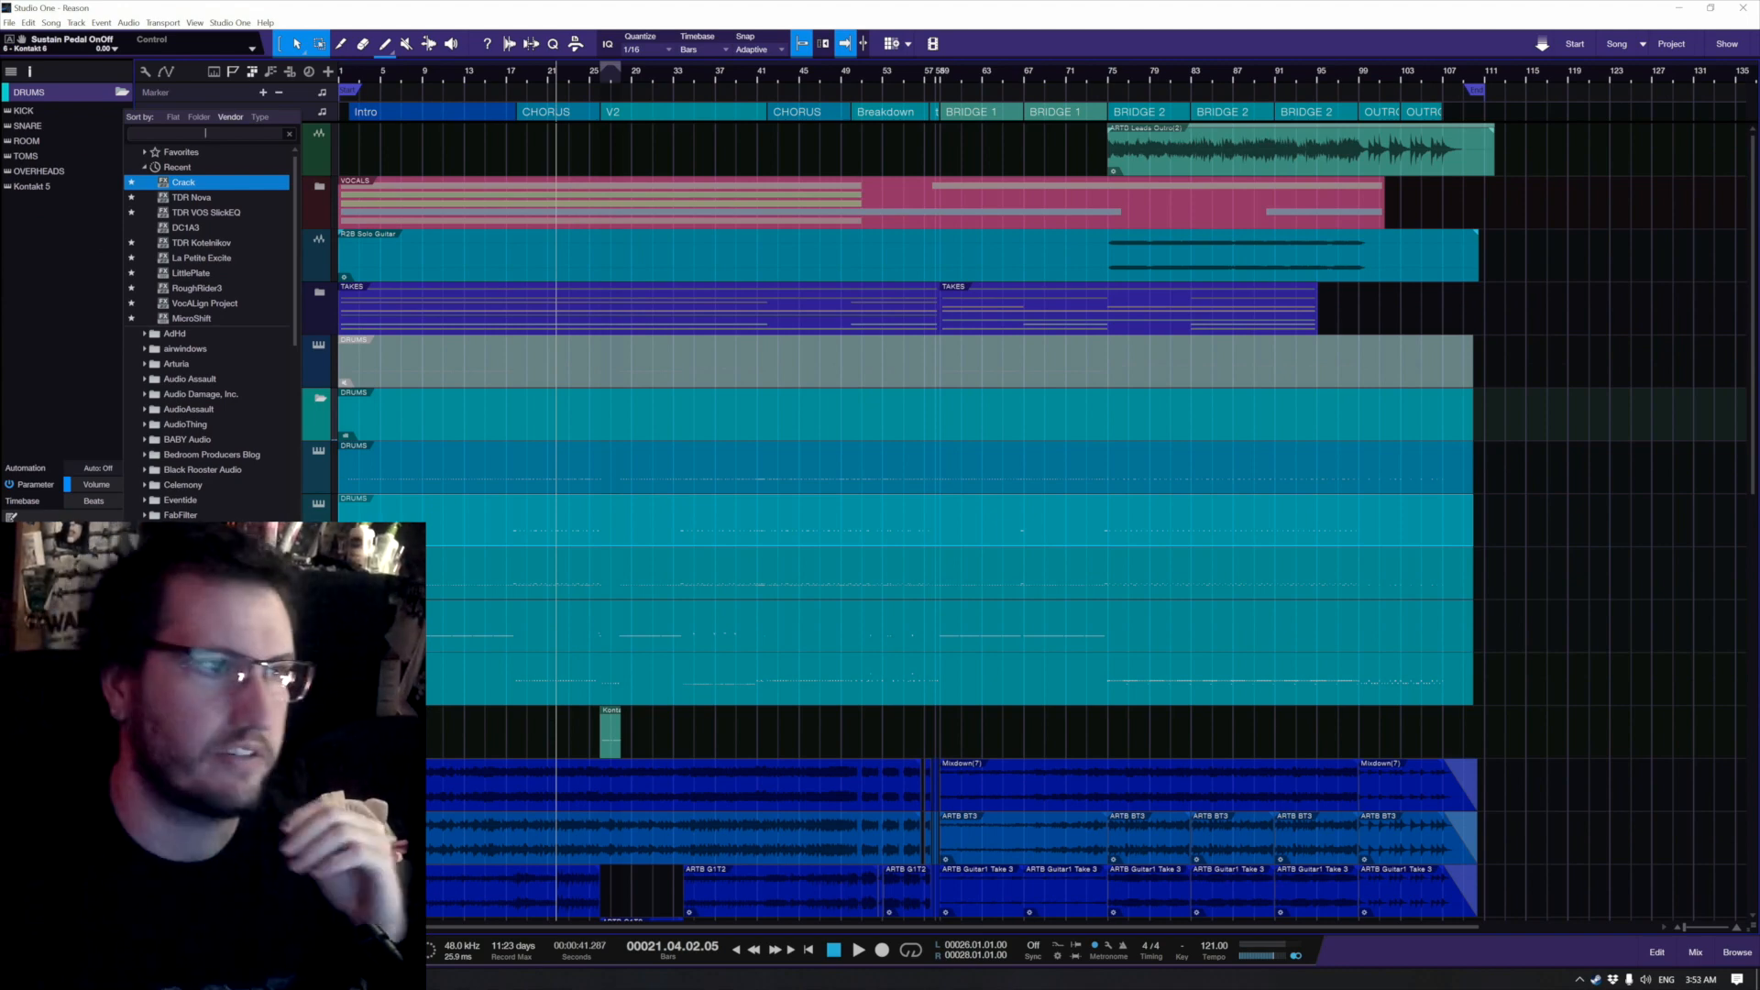
pyautogui.click(147, 156)
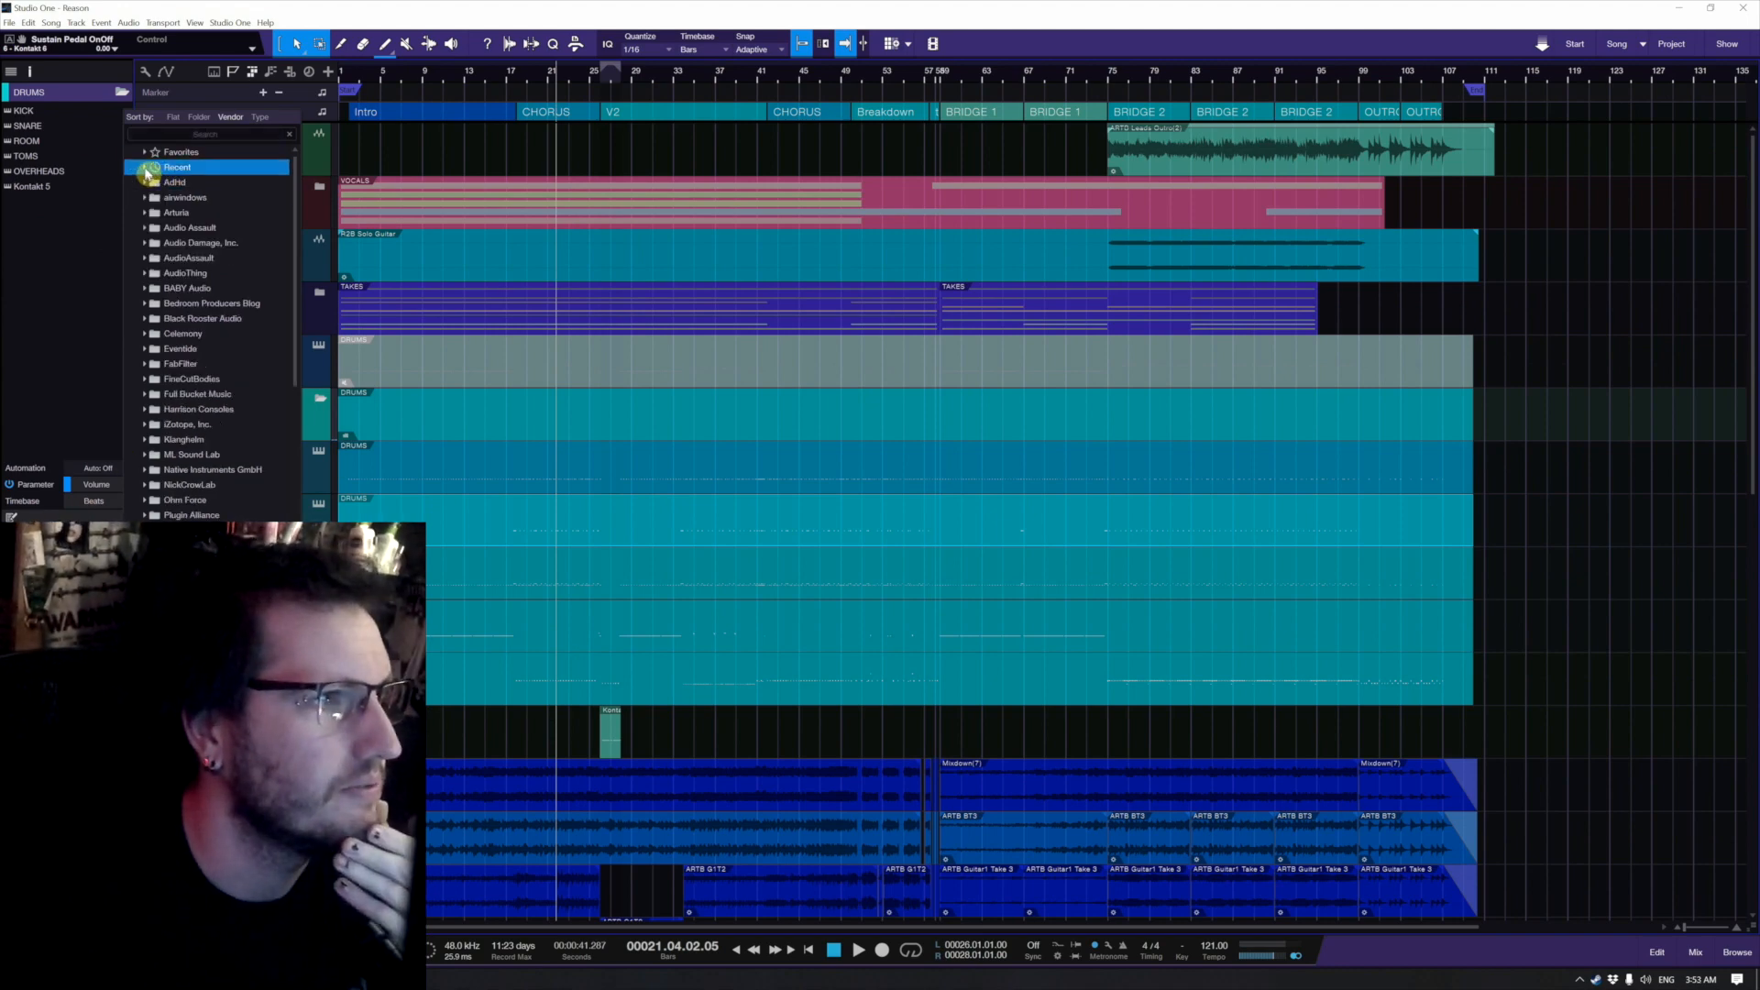
pyautogui.click(218, 260)
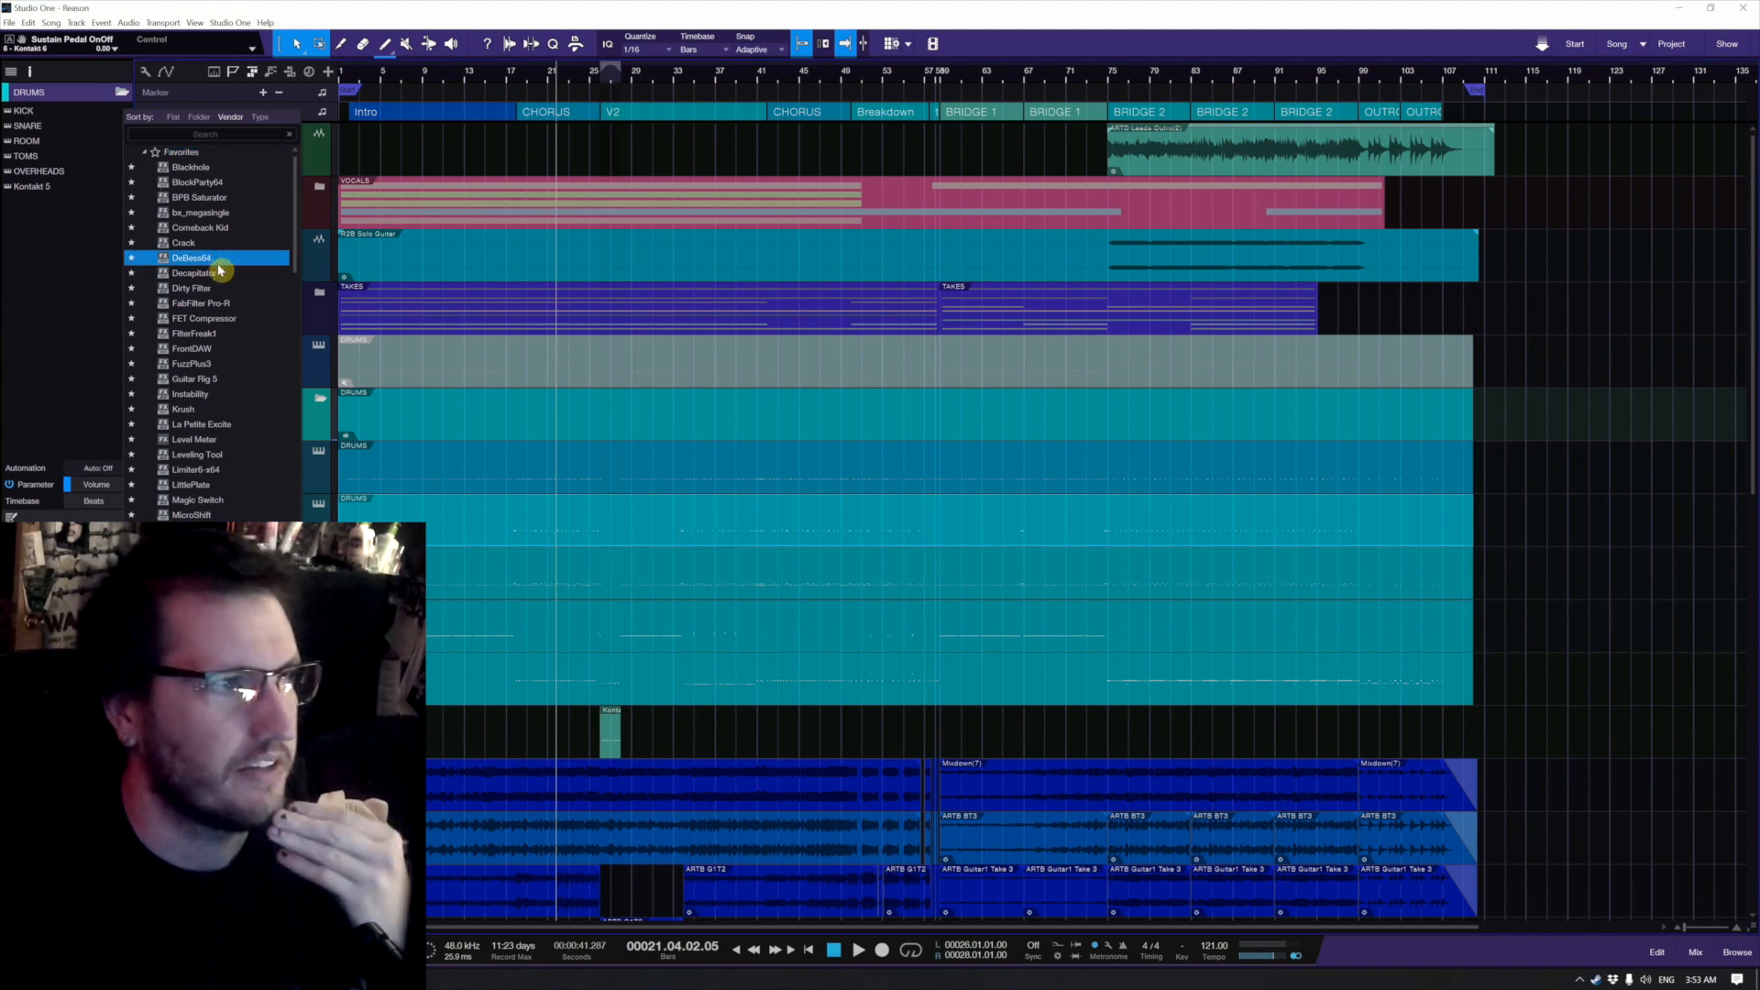
pyautogui.click(205, 353)
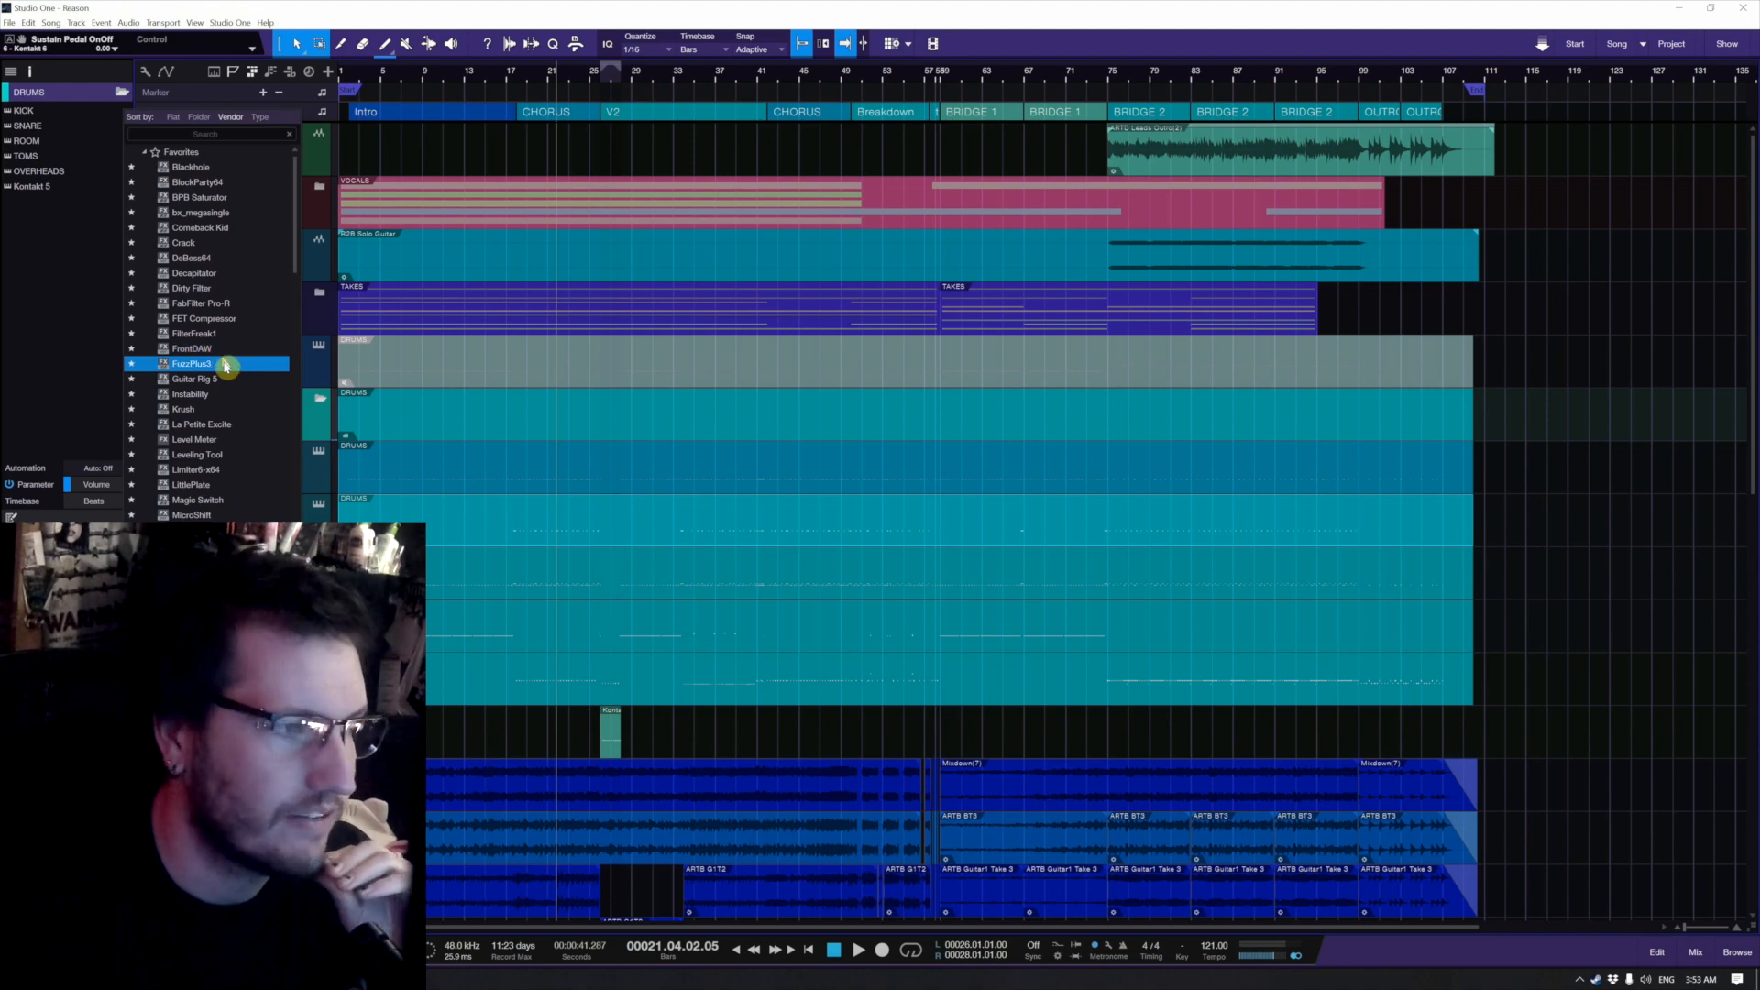
pyautogui.scroll(-4, 223, 360)
pyautogui.click(223, 455)
pyautogui.click(233, 483)
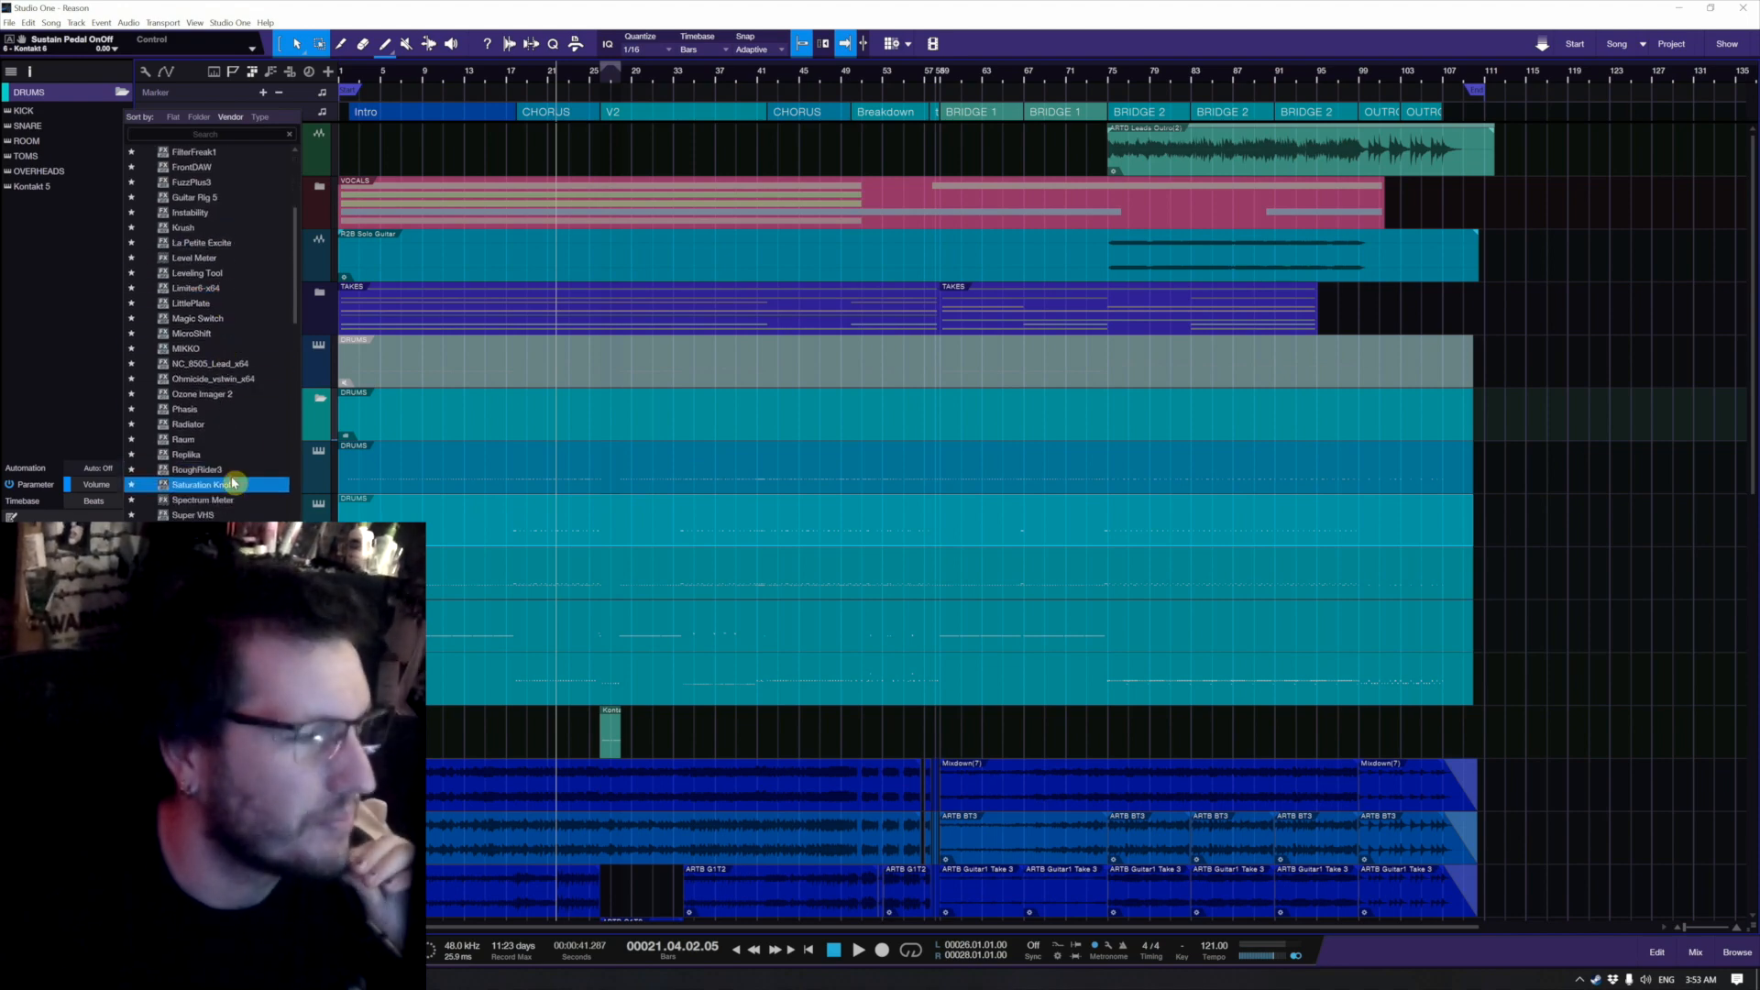
pyautogui.doubleClick(235, 485)
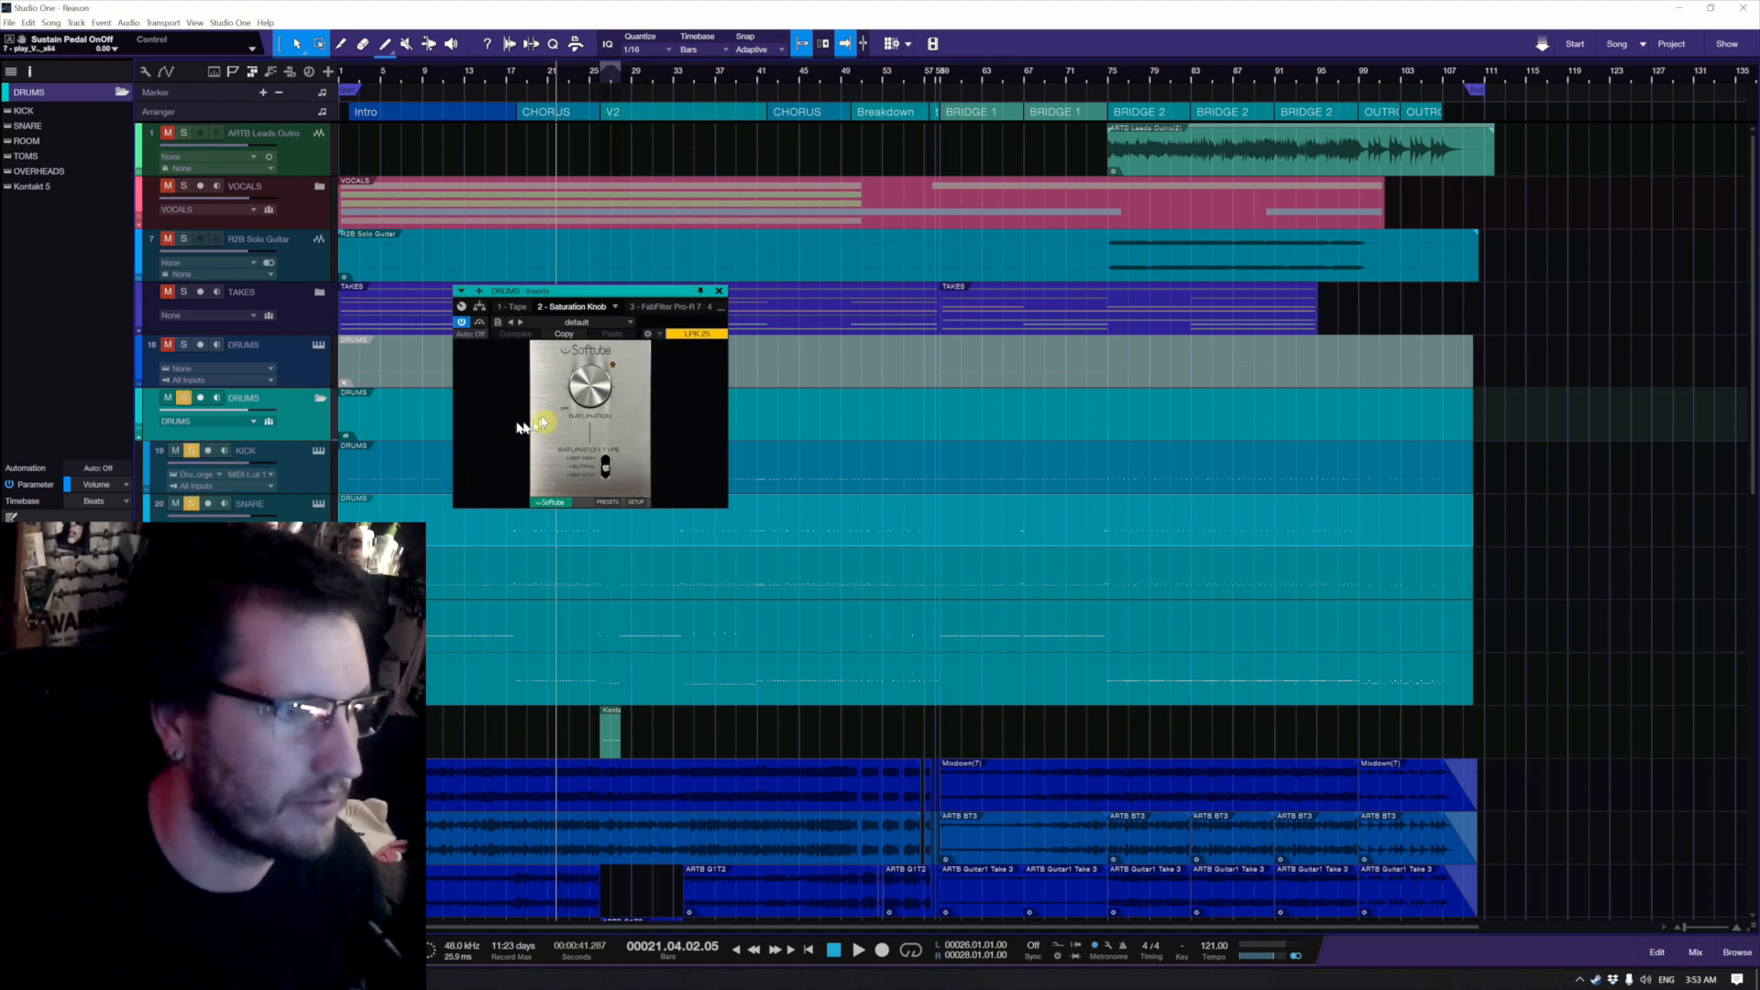
# Step: Play the soloed drums from about bar 33 in V2, raise the DRUMS Saturation Knob to about 1.7, then stop and close its window
pyautogui.scroll(2, 616, 563)
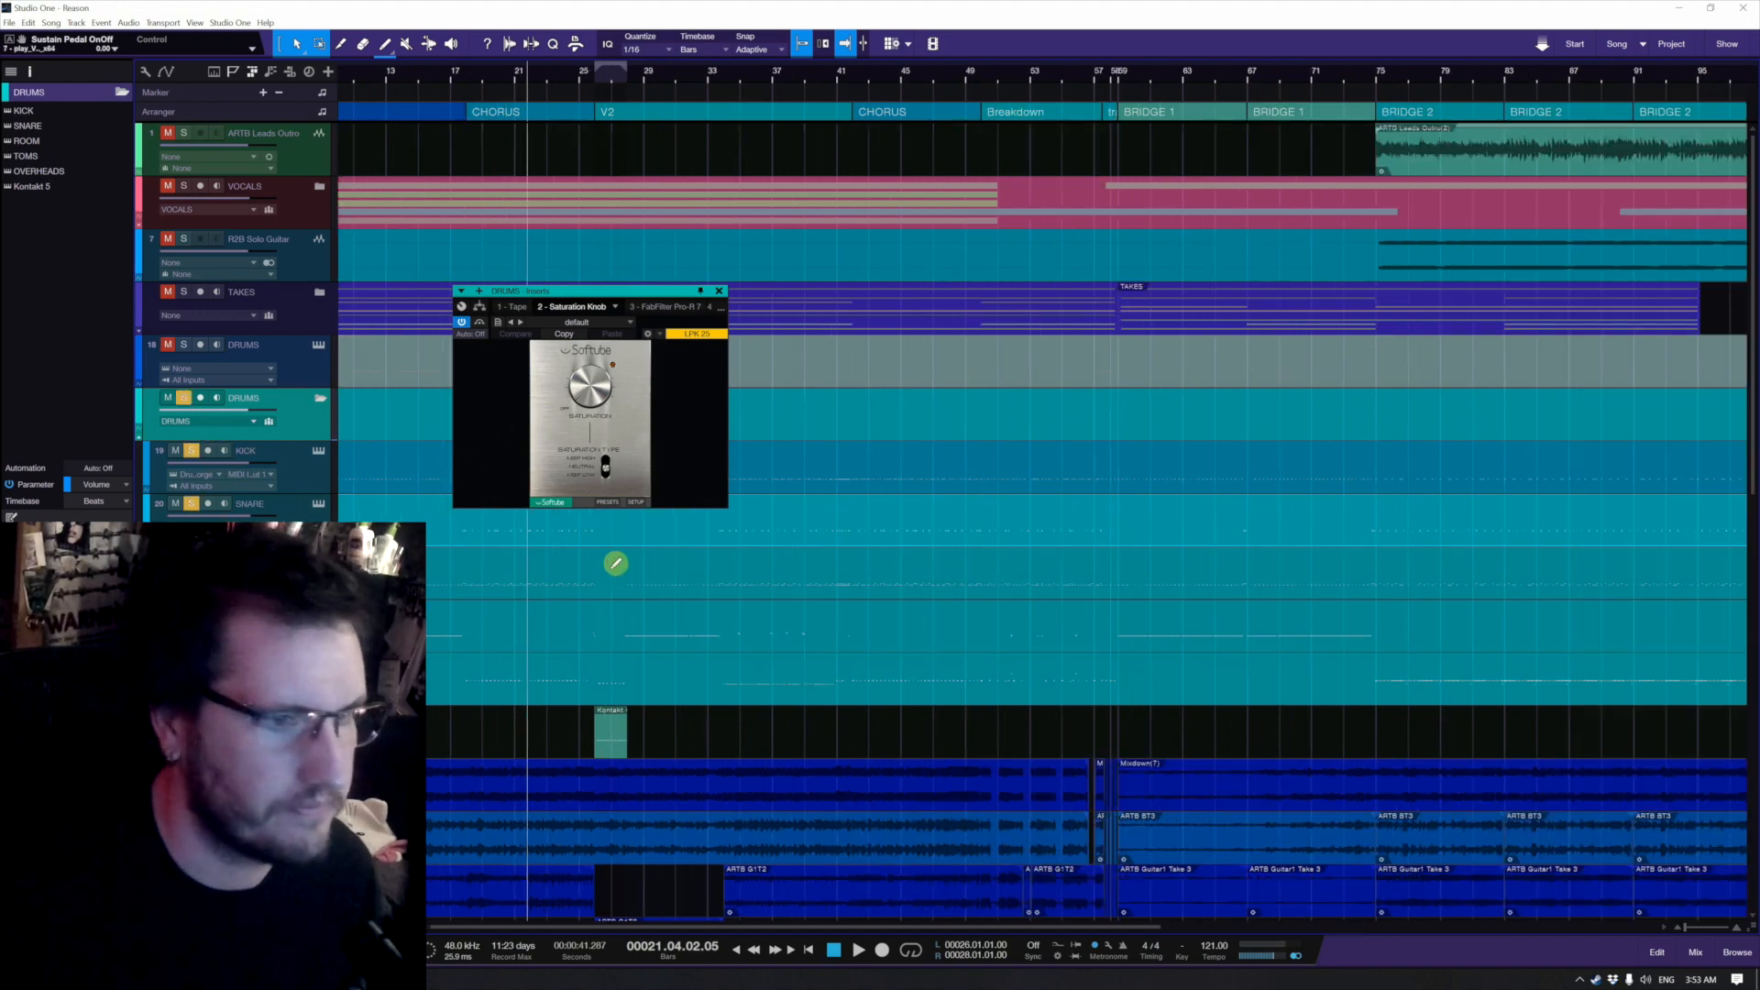
pyautogui.click(719, 579)
pyautogui.press('space')
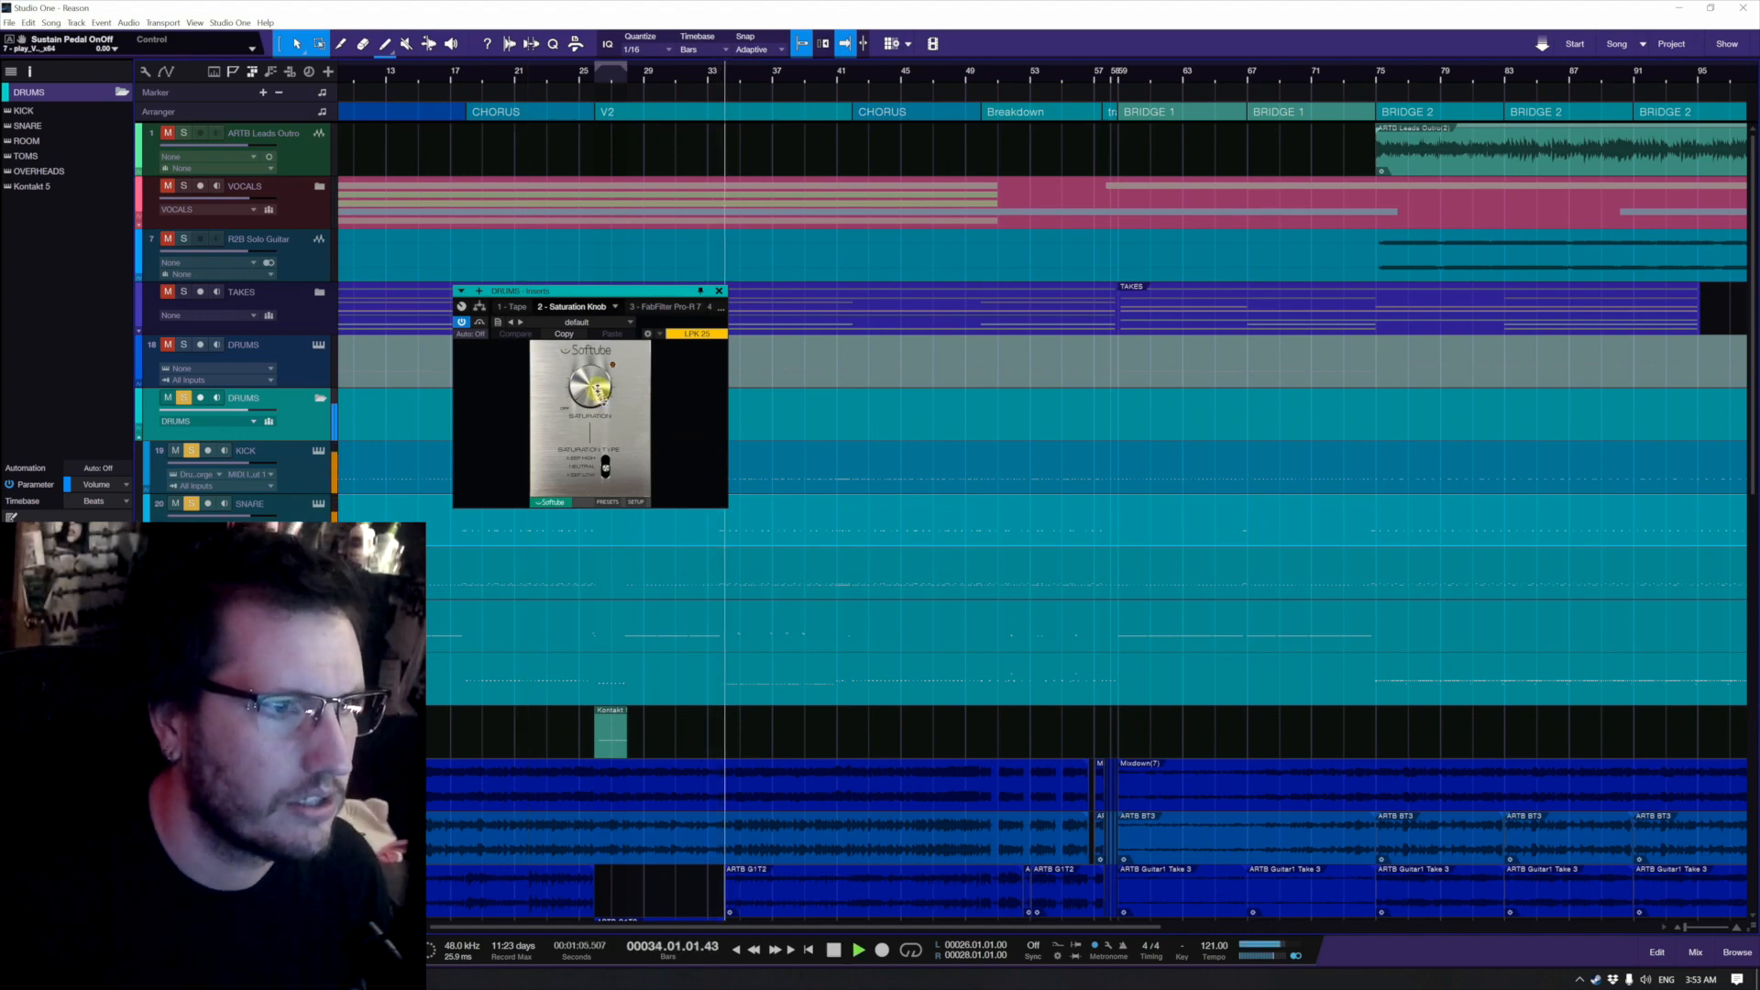
pyautogui.moveTo(596, 390)
pyautogui.mouseDown()
pyautogui.moveTo(601, 356)
pyautogui.moveTo(596, 371)
pyautogui.mouseUp()
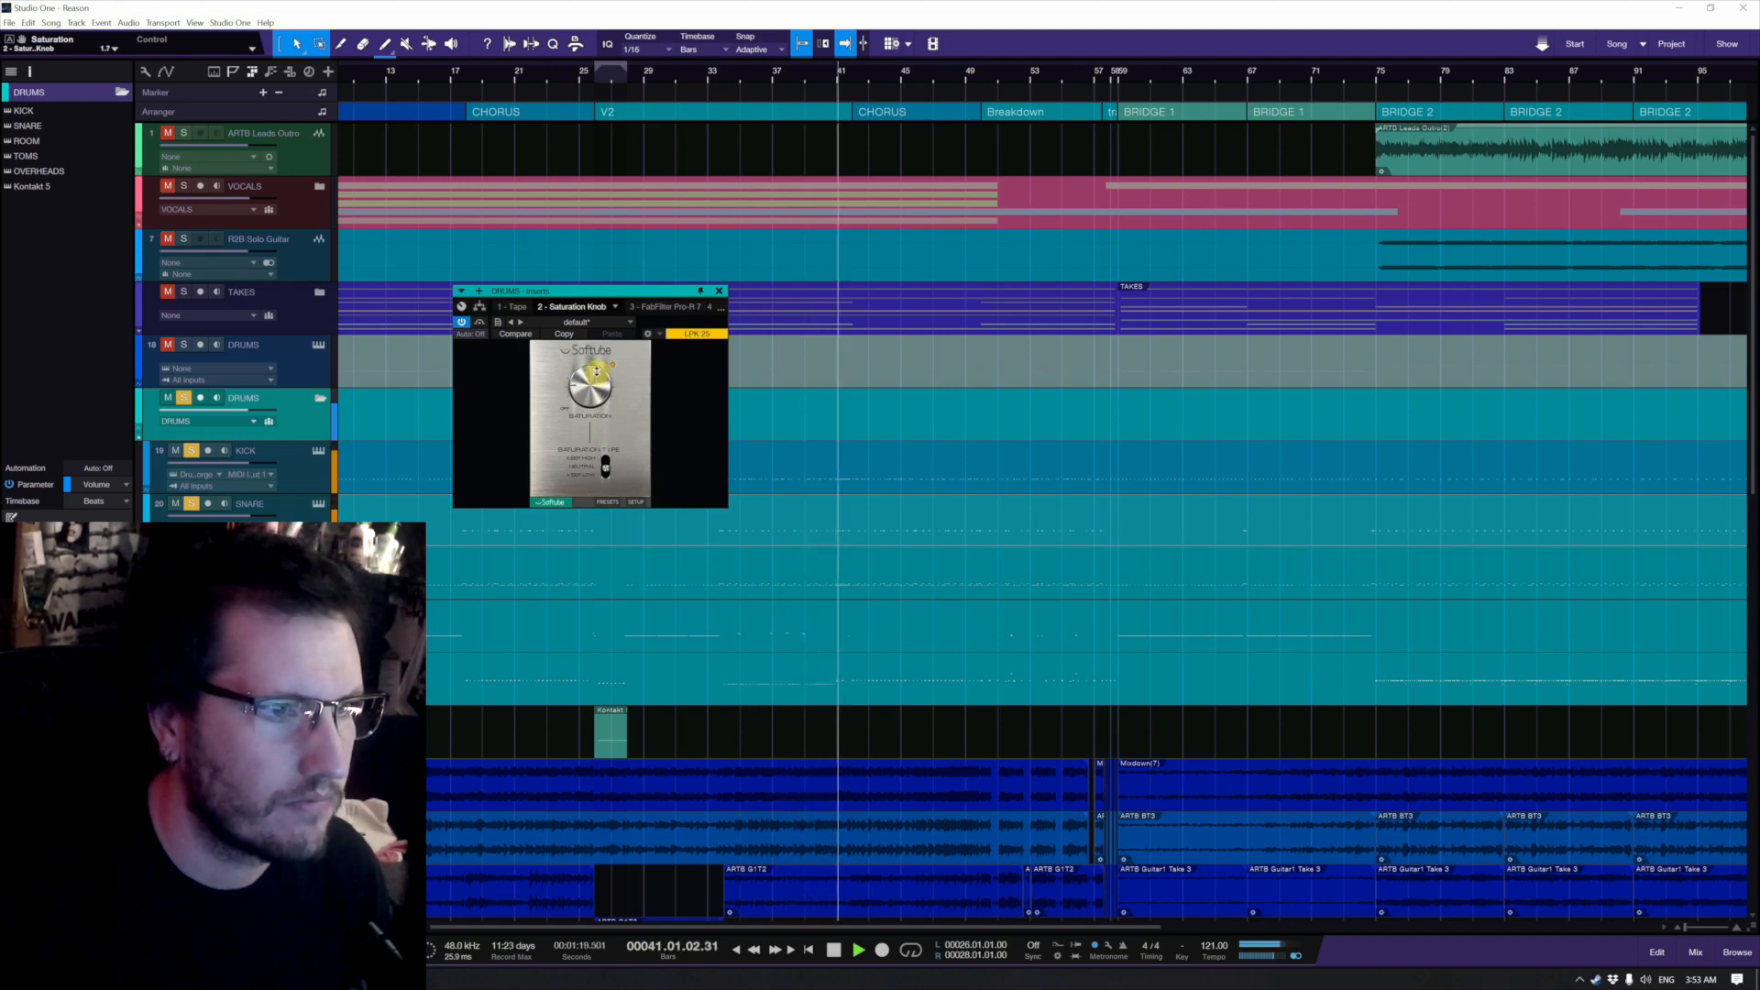
pyautogui.press('space')
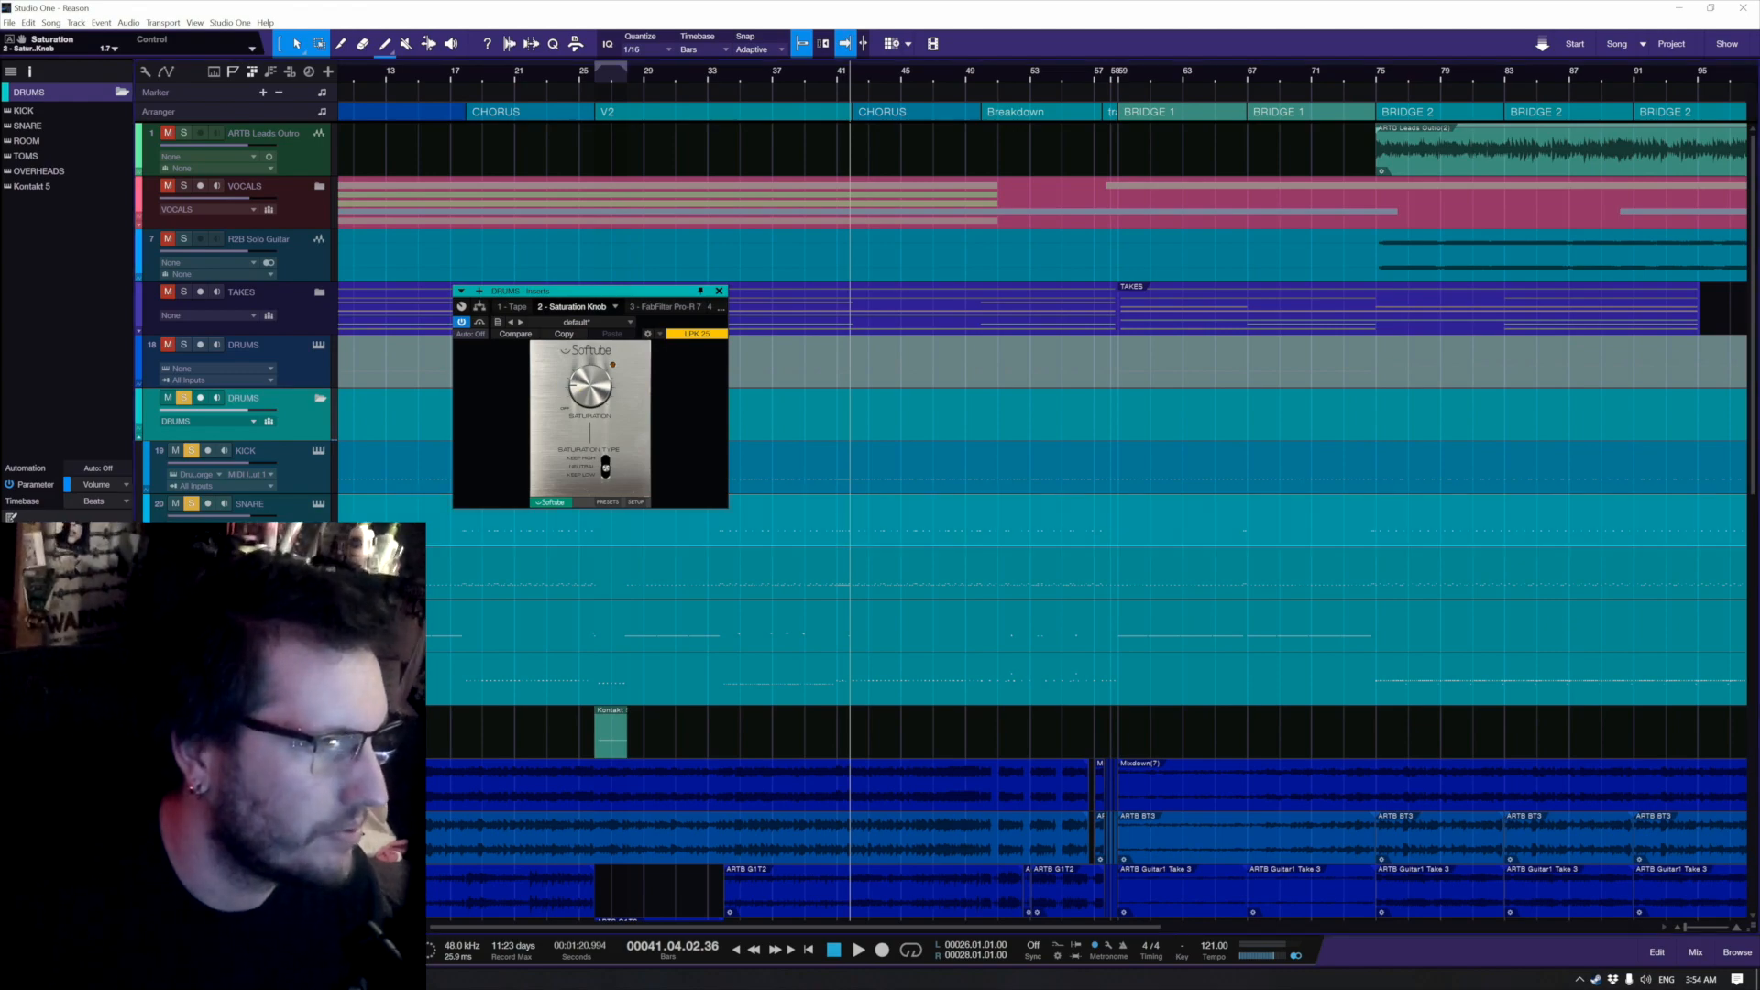
pyautogui.click(404, 431)
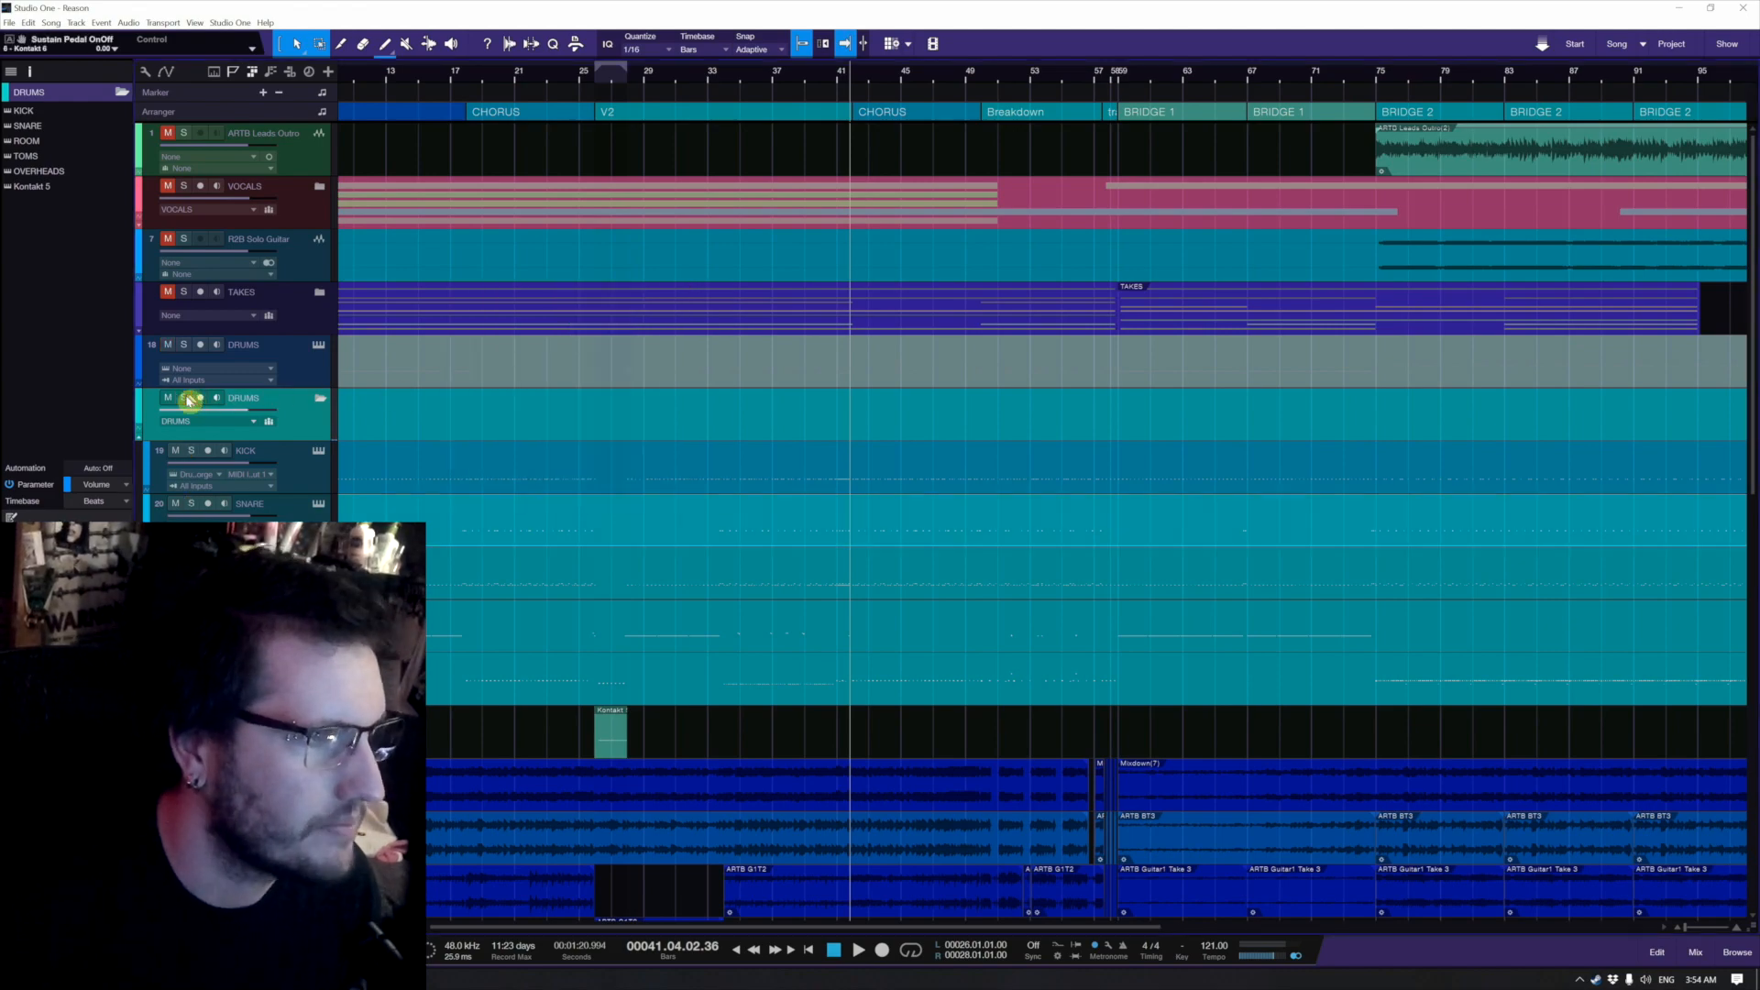
# Step: Solo the BASS AMPEG track during playback and add Saturation Knob as its first insert
pyautogui.scroll(-5, 464, 528)
pyautogui.scroll(-4, 465, 527)
pyautogui.scroll(-3, 555, 496)
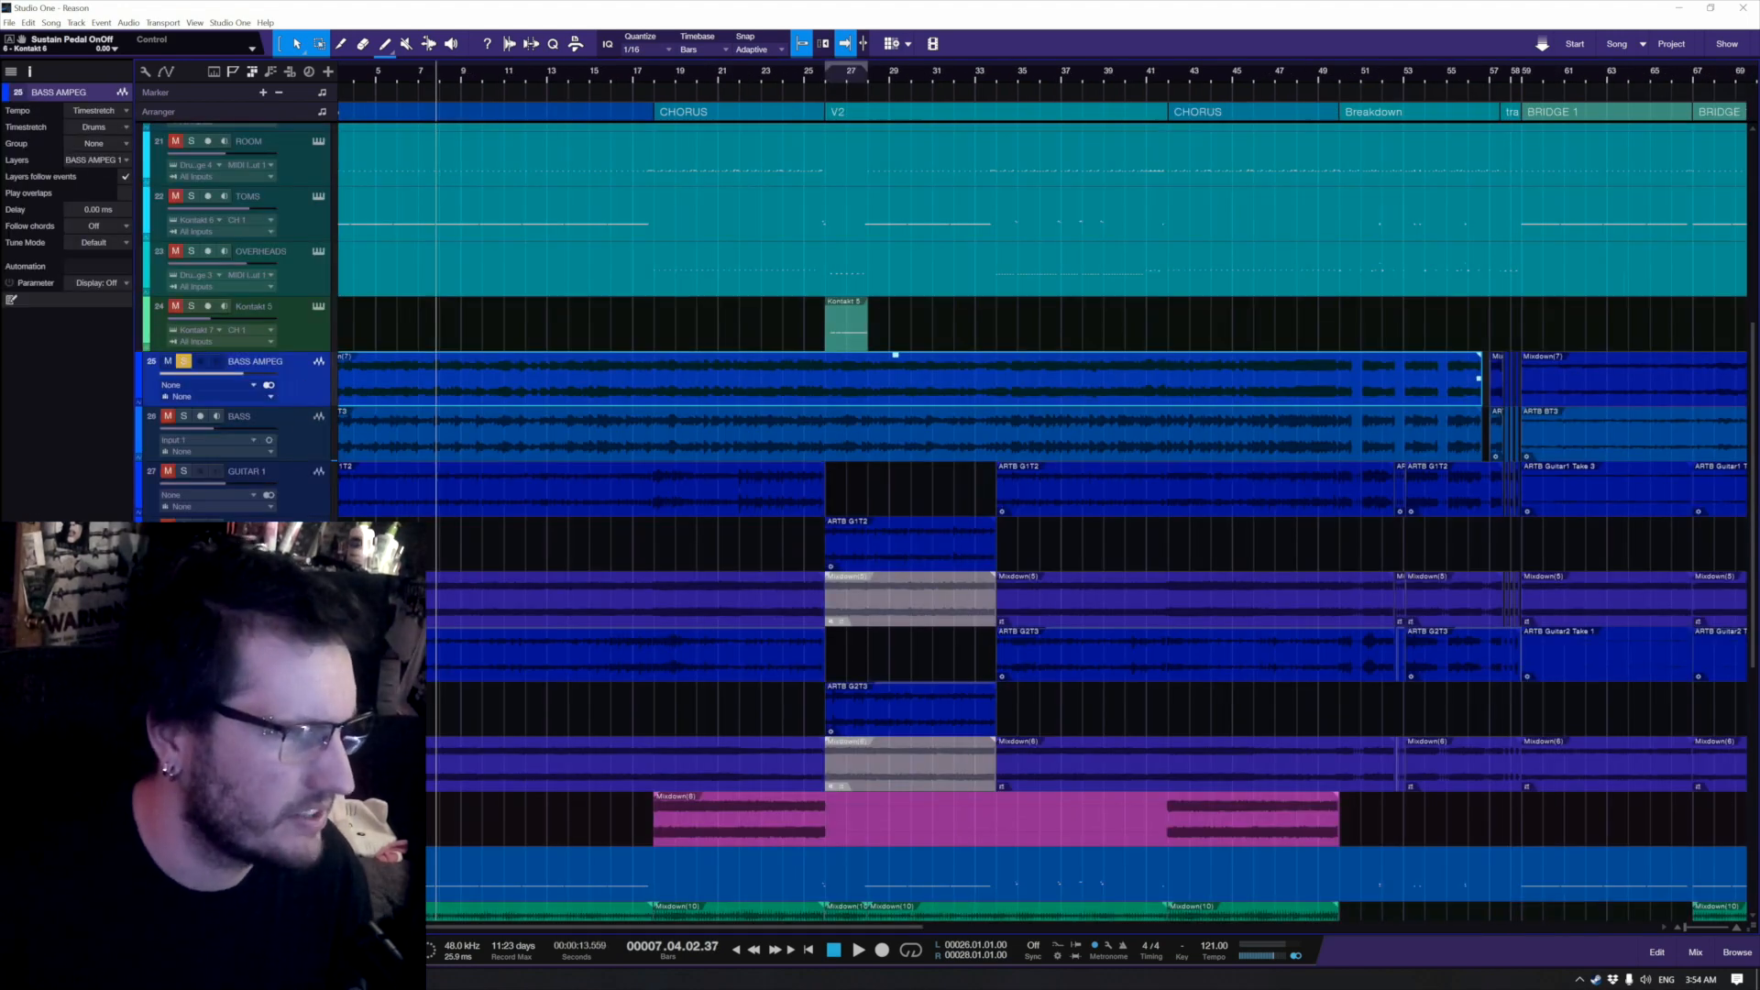
pyautogui.press('space')
pyautogui.click(124, 600)
pyautogui.scroll(-4, 198, 550)
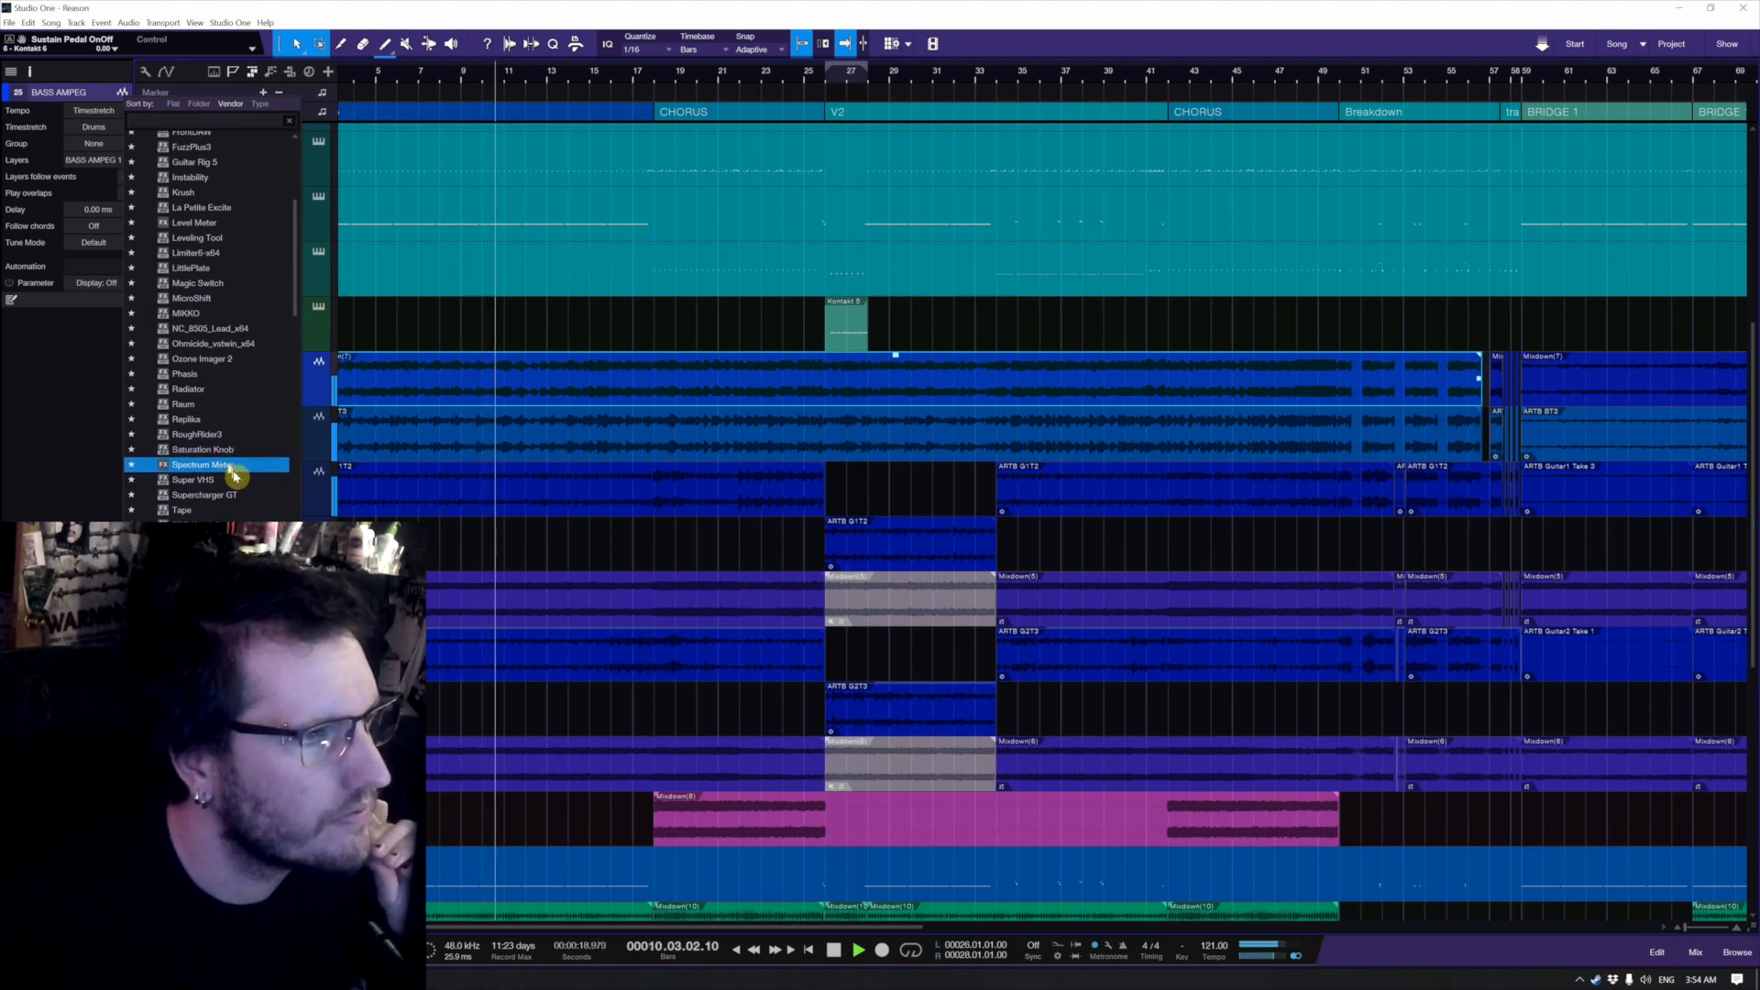
pyautogui.click(235, 404)
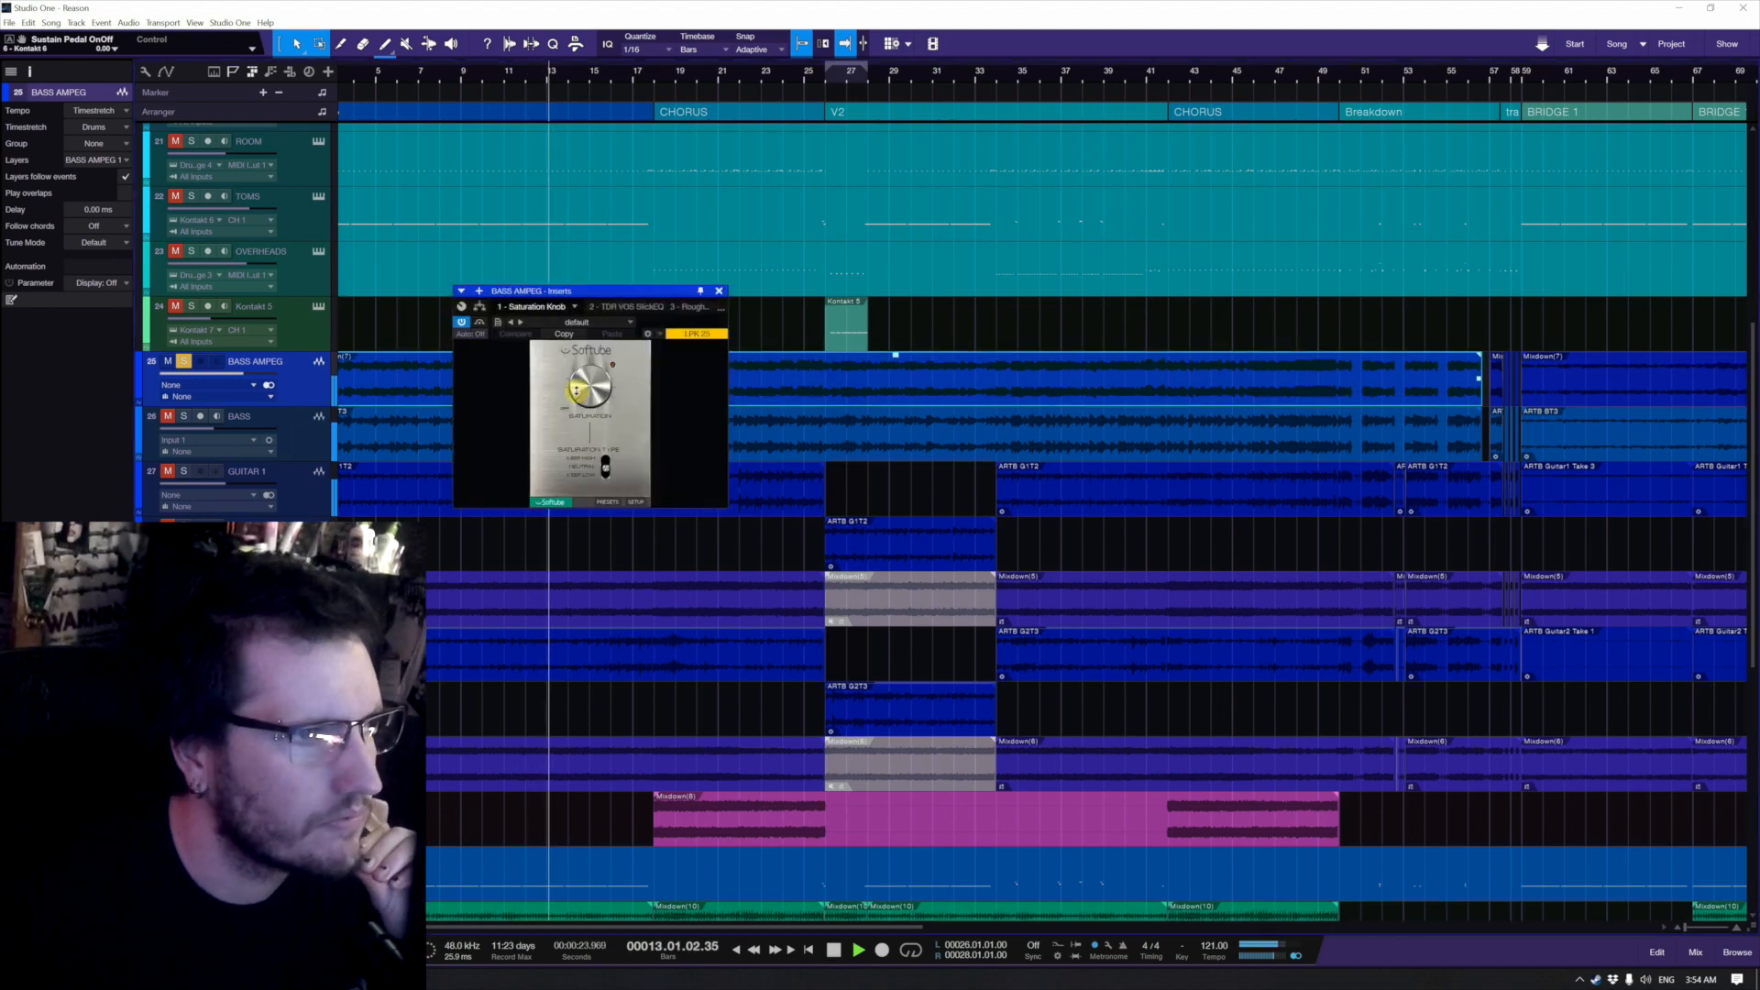
# Step: Raise the BASS AMPEG Saturation Knob to about 3.2, compare it with bypass and close the inserts window
pyautogui.moveTo(587, 390); pyautogui.dragTo(589, 363)
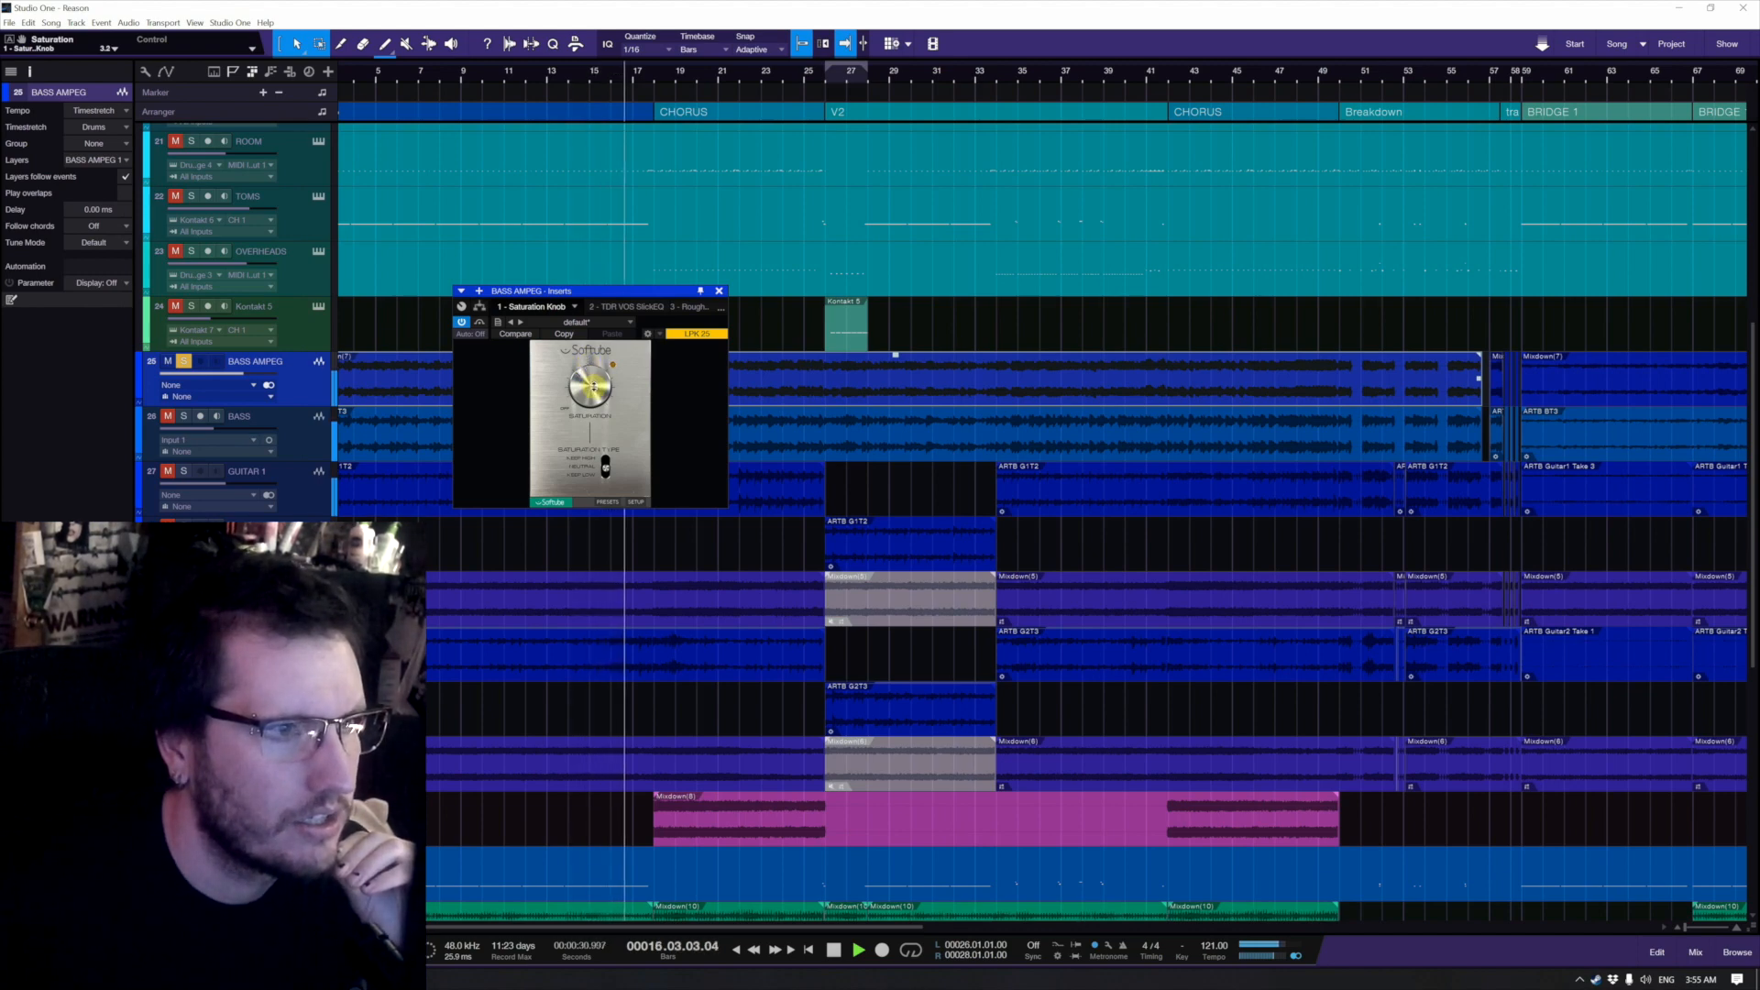
pyautogui.click(463, 322)
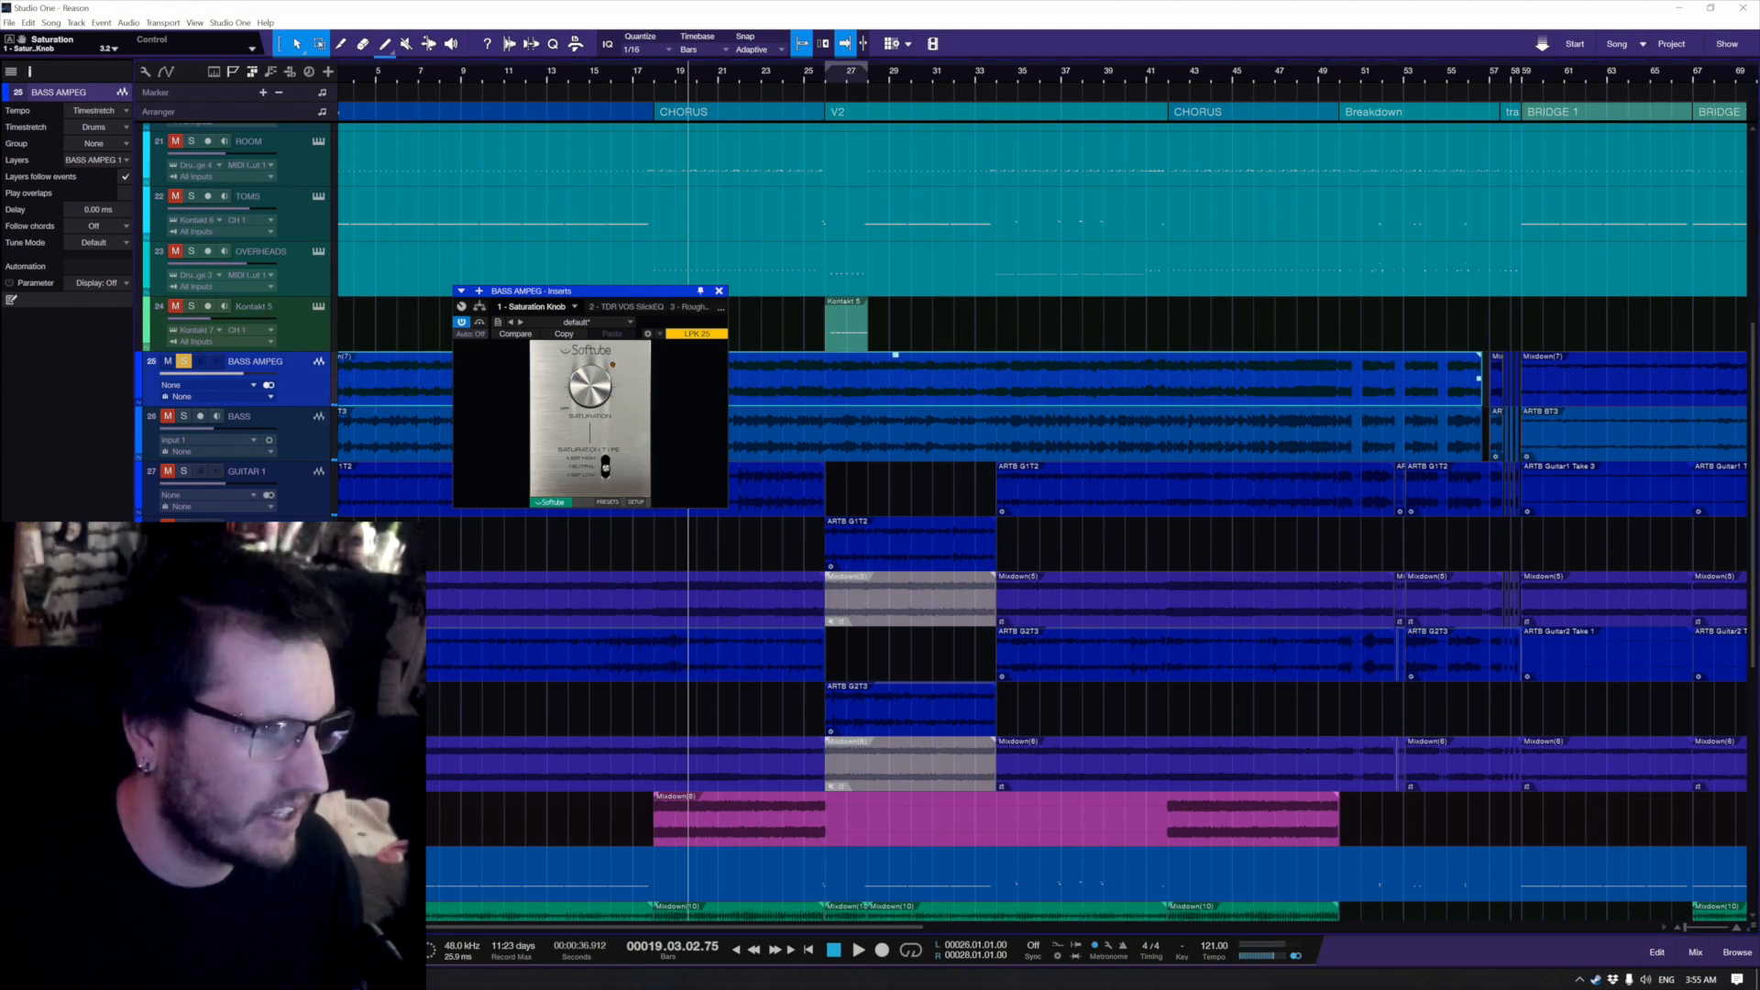
pyautogui.click(720, 292)
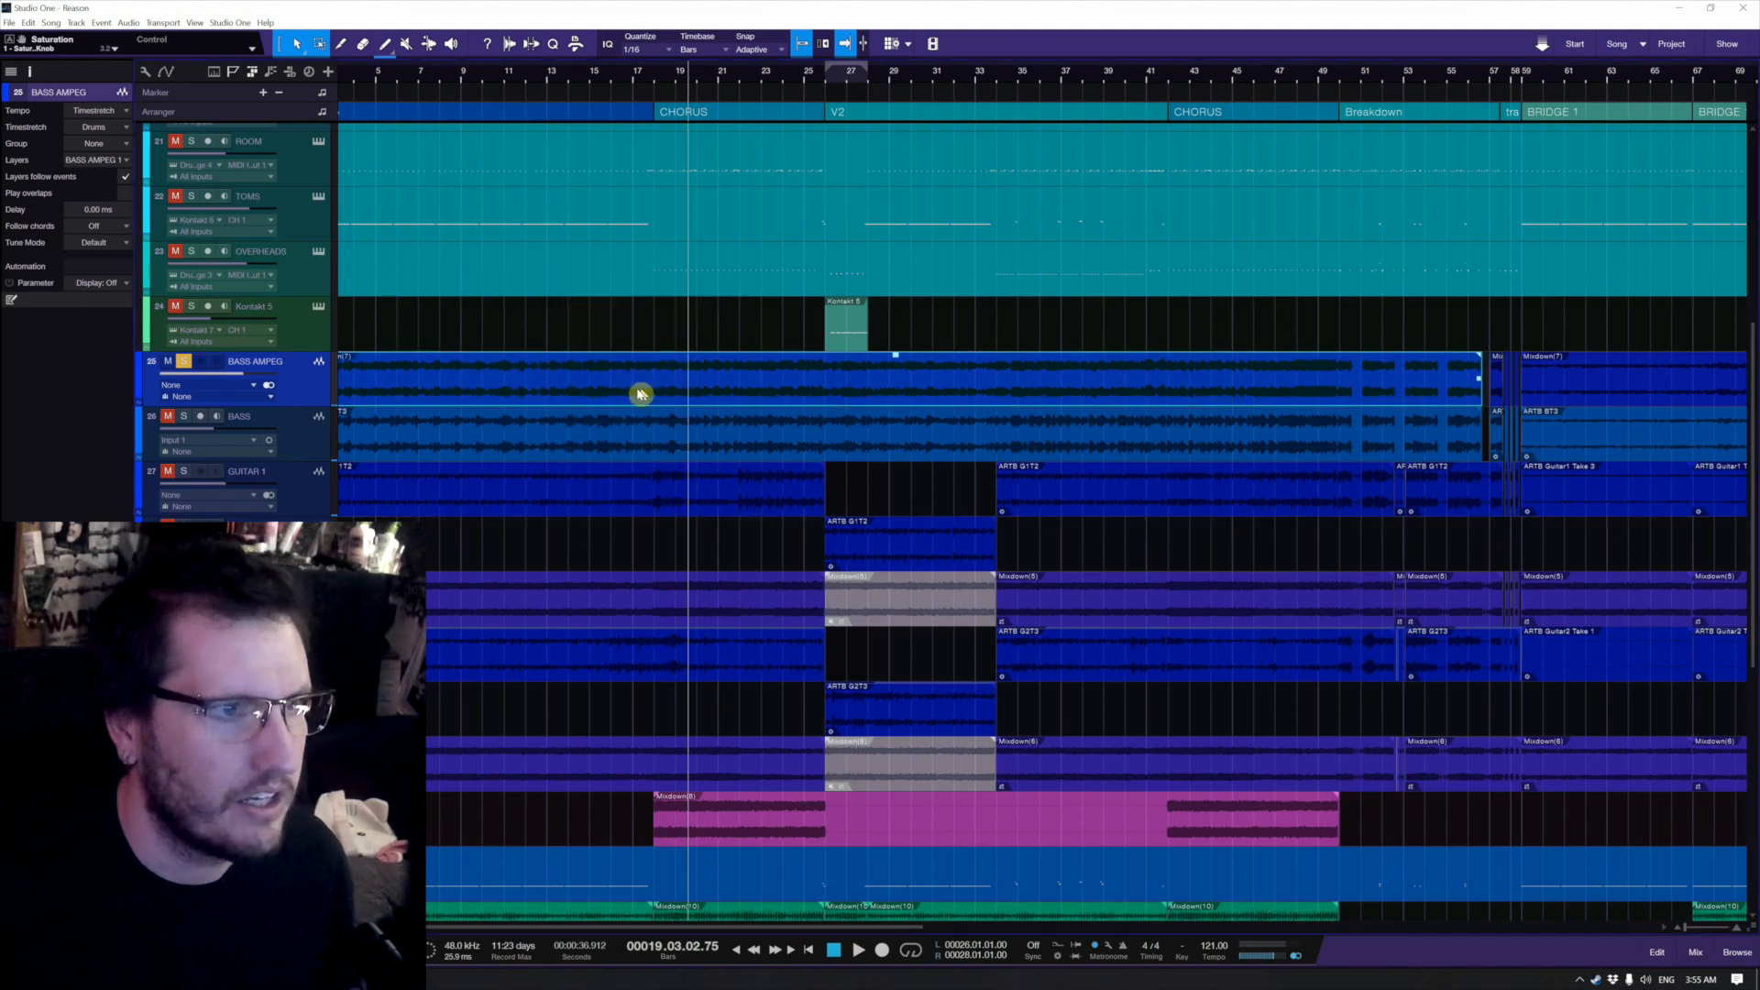
# Step: Add Saturation Knob to the KICK track as the second insert, directly after FrontDAW
pyautogui.scroll(7, 641, 397)
pyautogui.scroll(1, 373, 486)
pyautogui.scroll(5, 370, 489)
pyautogui.scroll(-3, 442, 502)
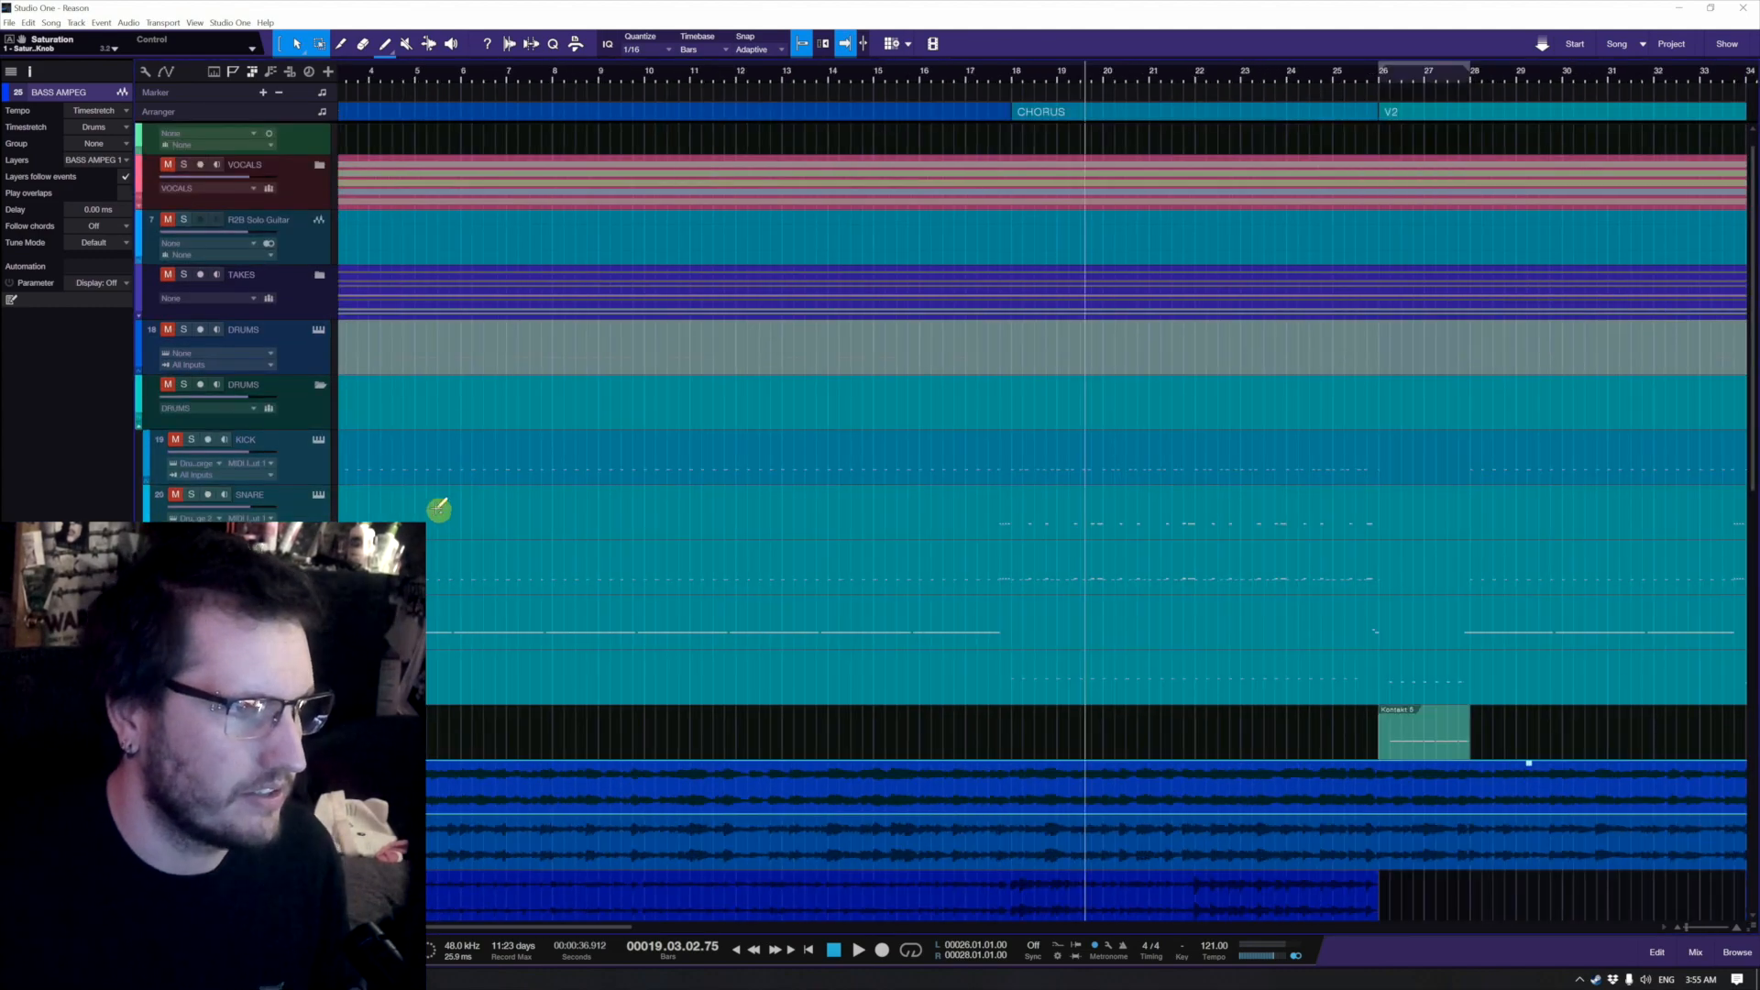
pyautogui.scroll(1, 455, 501)
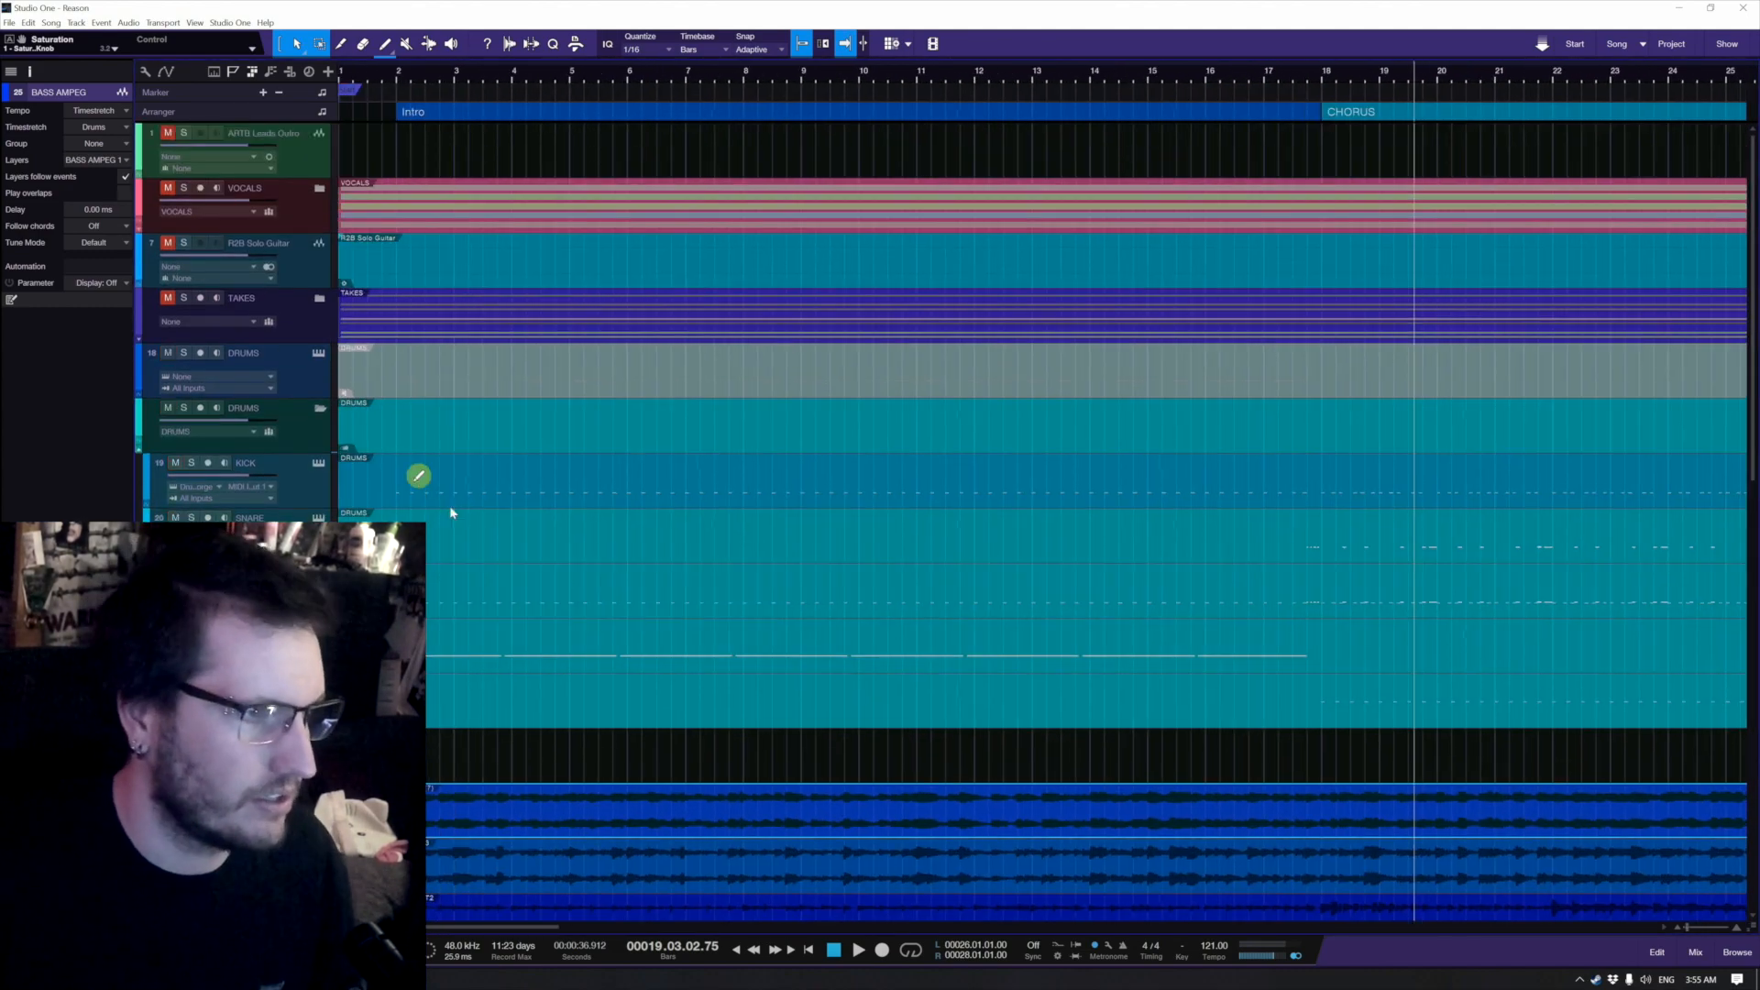
pyautogui.click(449, 504)
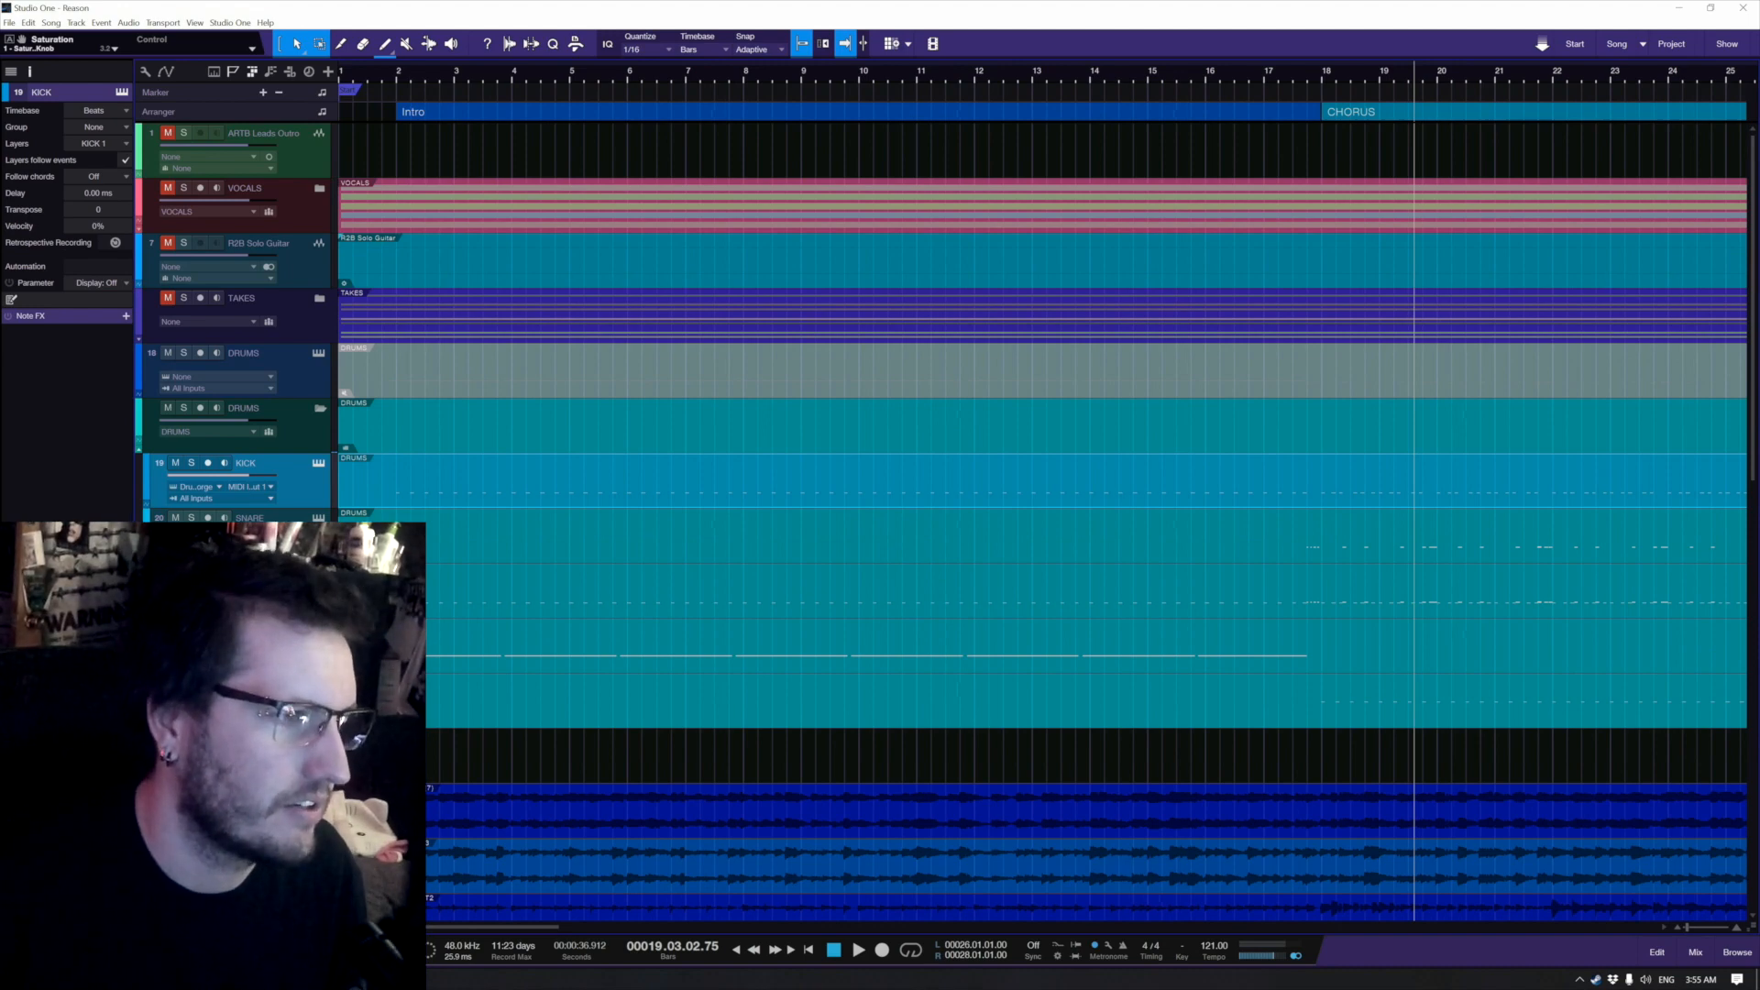
pyautogui.click(126, 591)
pyautogui.scroll(-5, 220, 412)
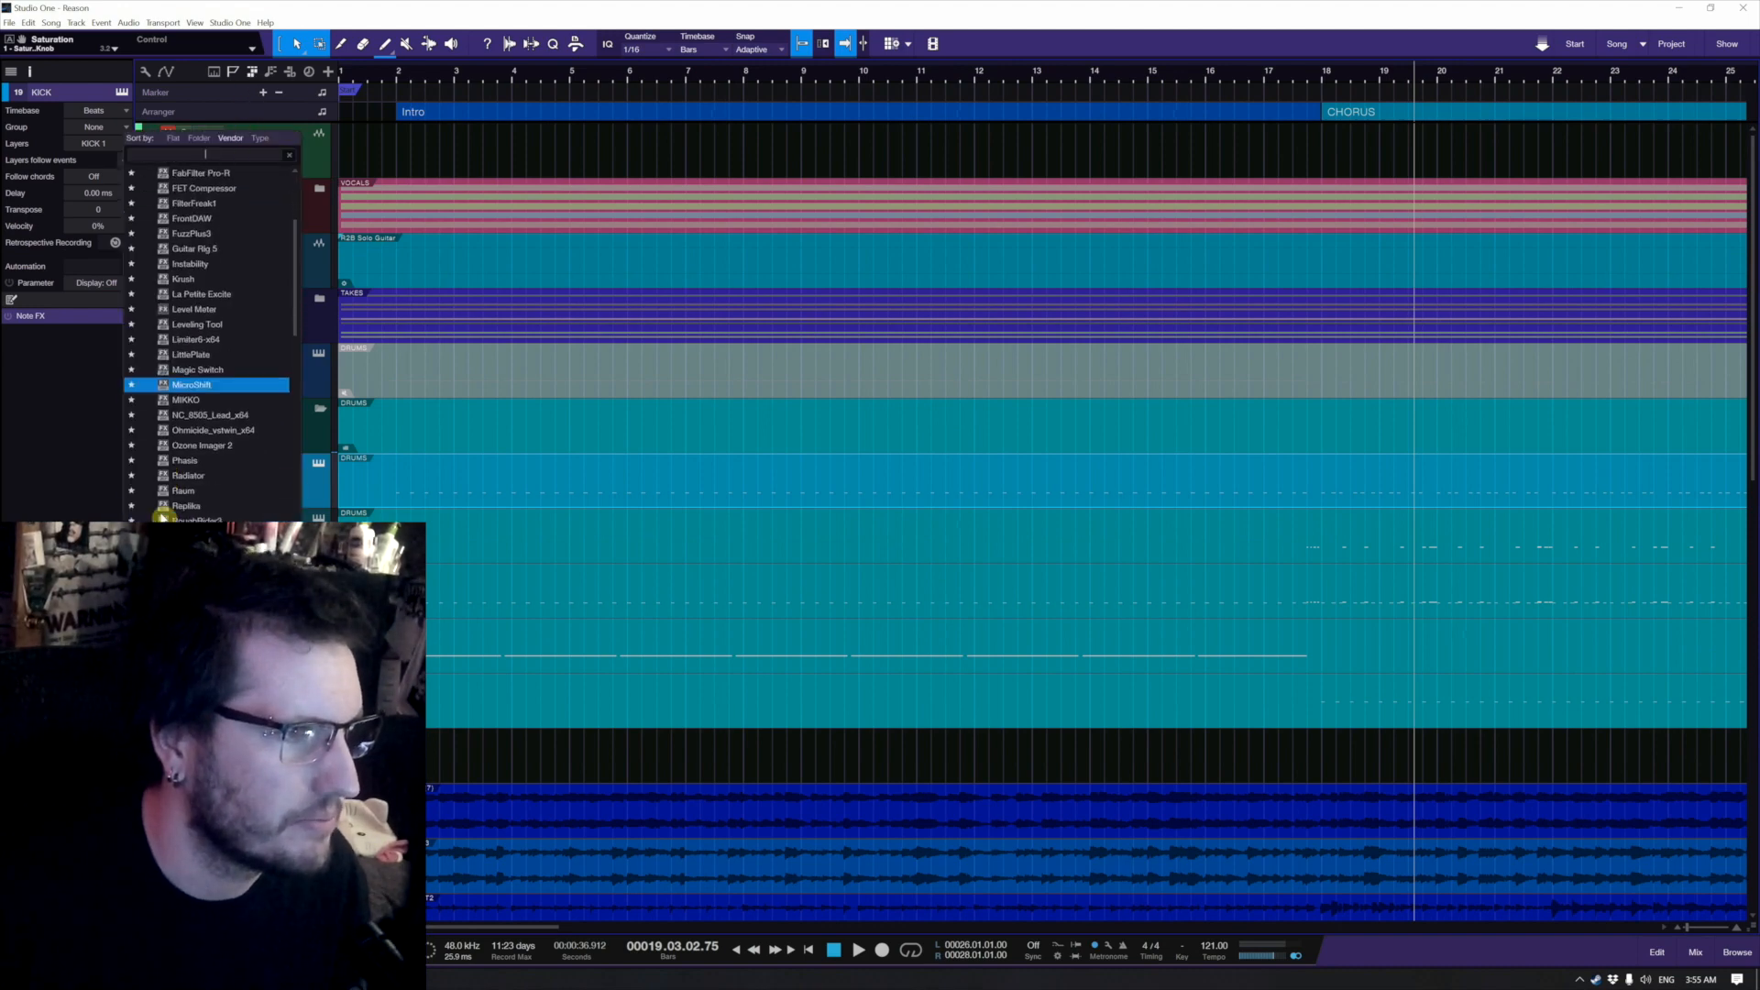
pyautogui.click(218, 475)
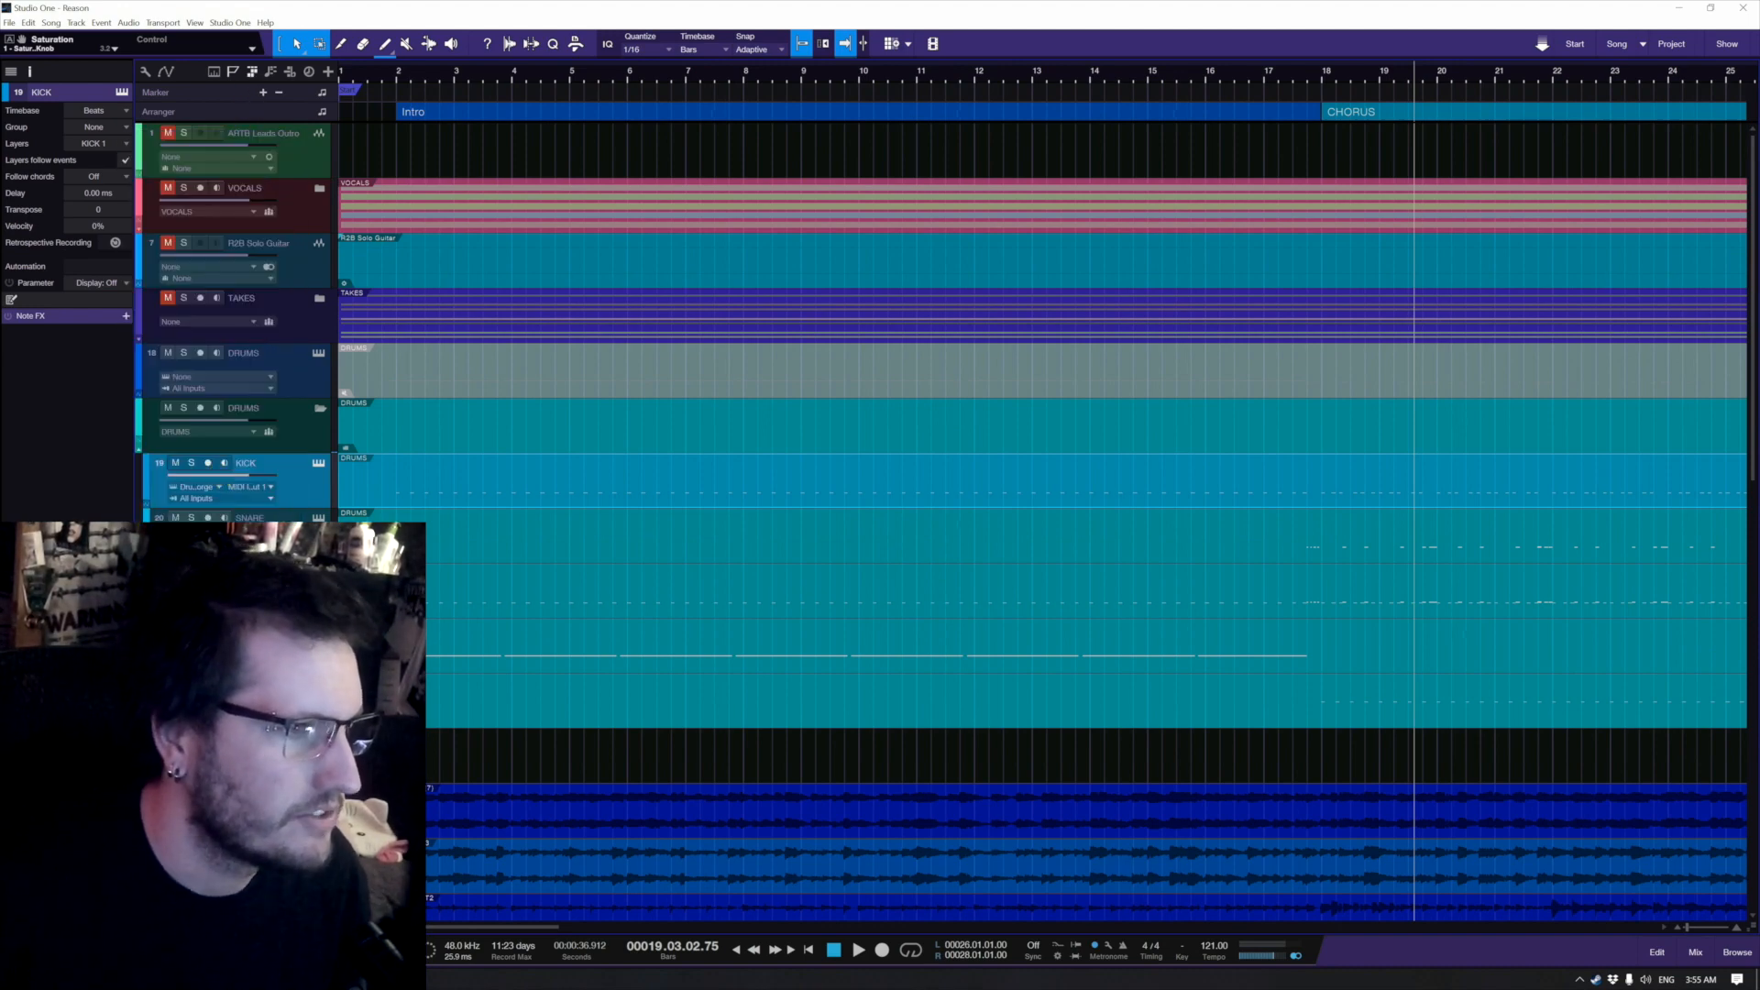
pyautogui.moveTo(55, 657); pyautogui.dragTo(55, 622)
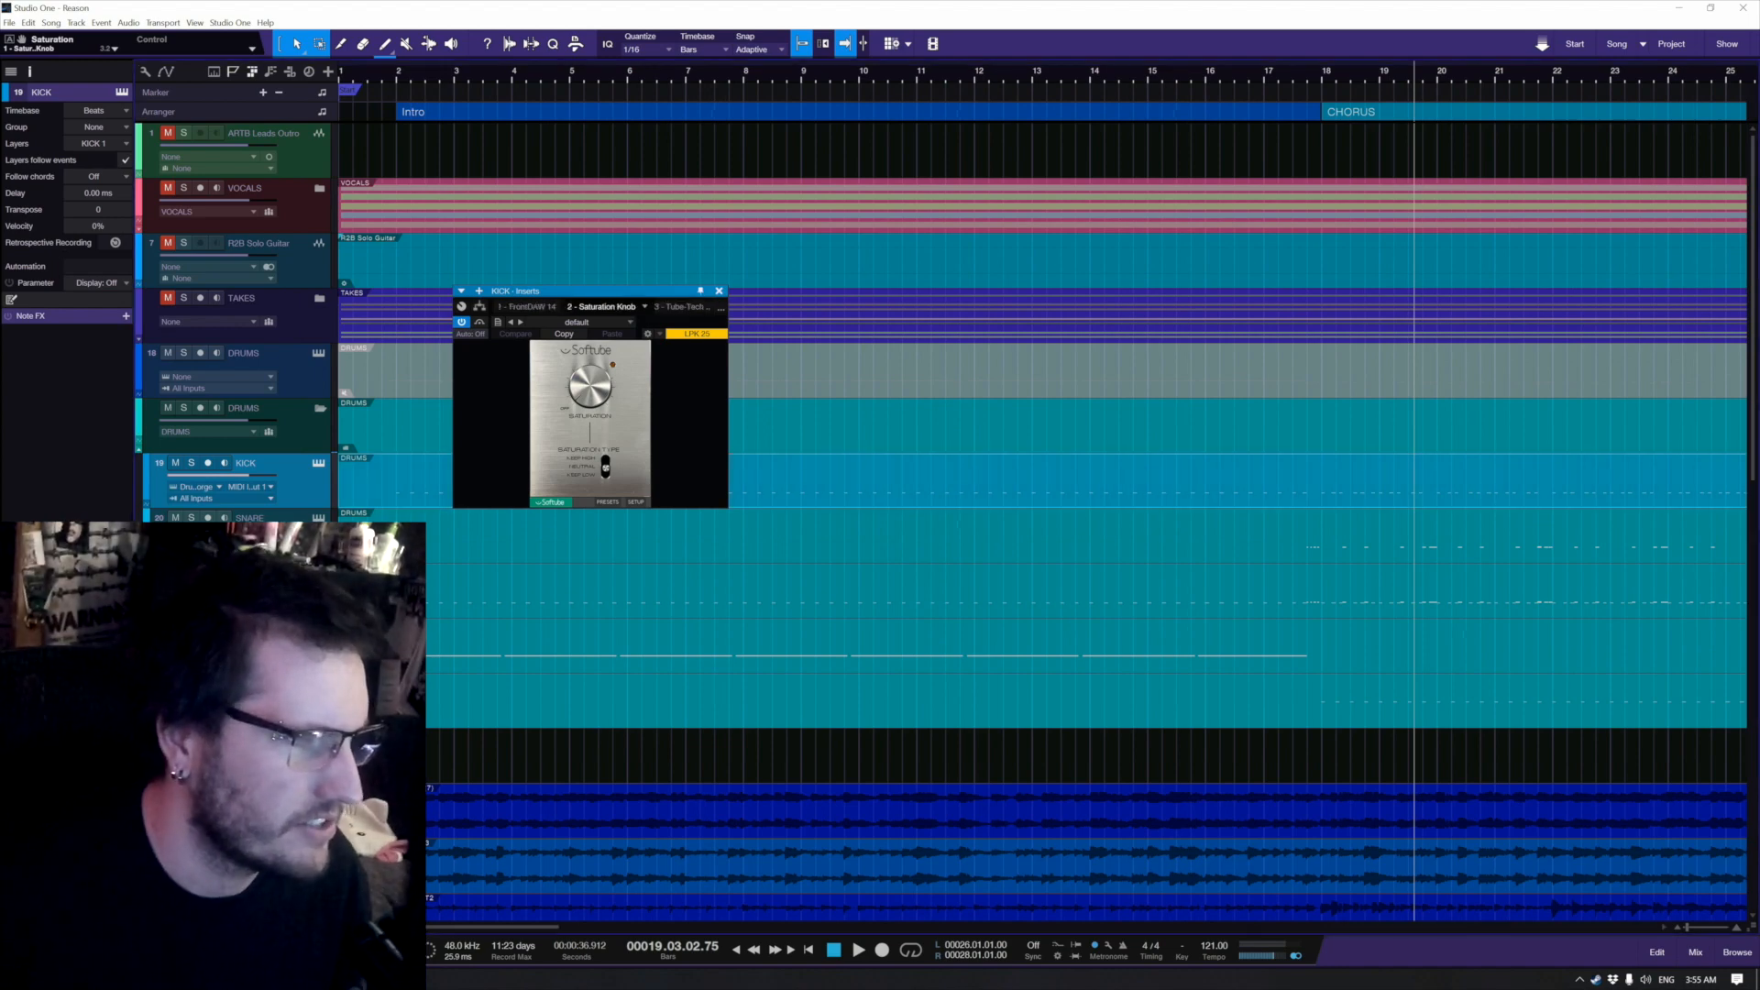
# Step: Solo the KICK, play it from the song's start and raise its Saturation Knob to about 3.3
pyautogui.hotkey('ctrl', 'space')
pyautogui.press('s')
pyautogui.press('space')
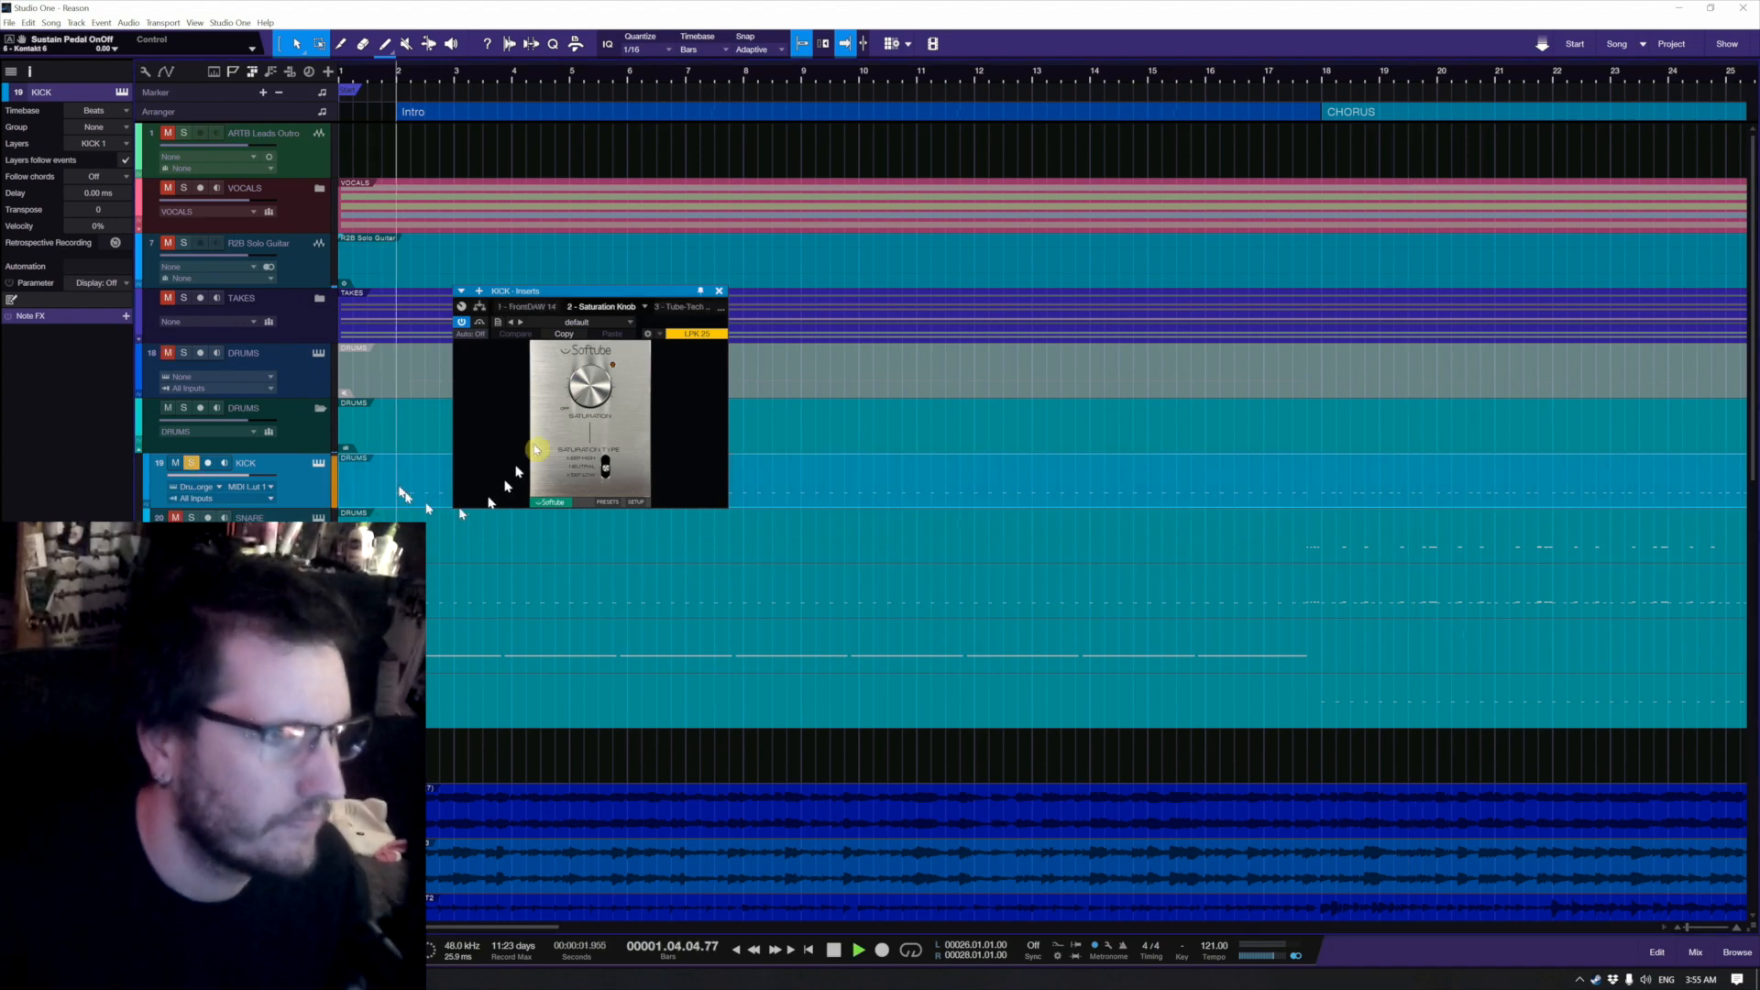
pyautogui.moveTo(604, 379); pyautogui.dragTo(601, 335)
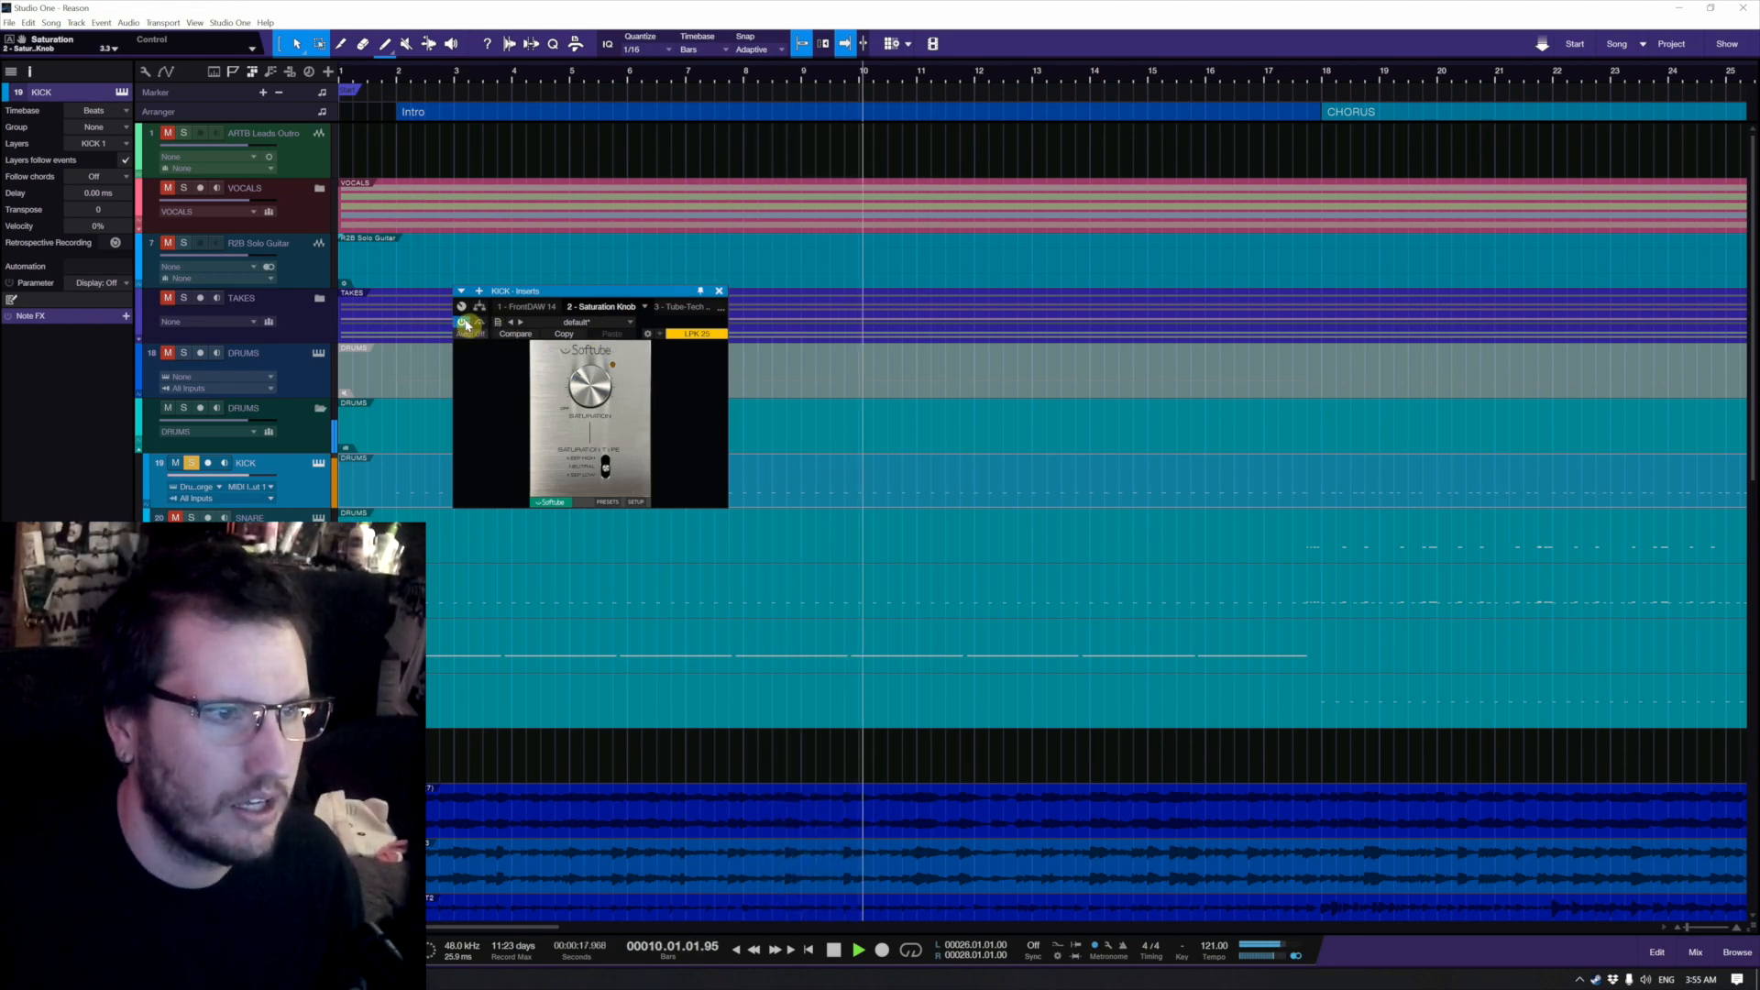
pyautogui.press('space')
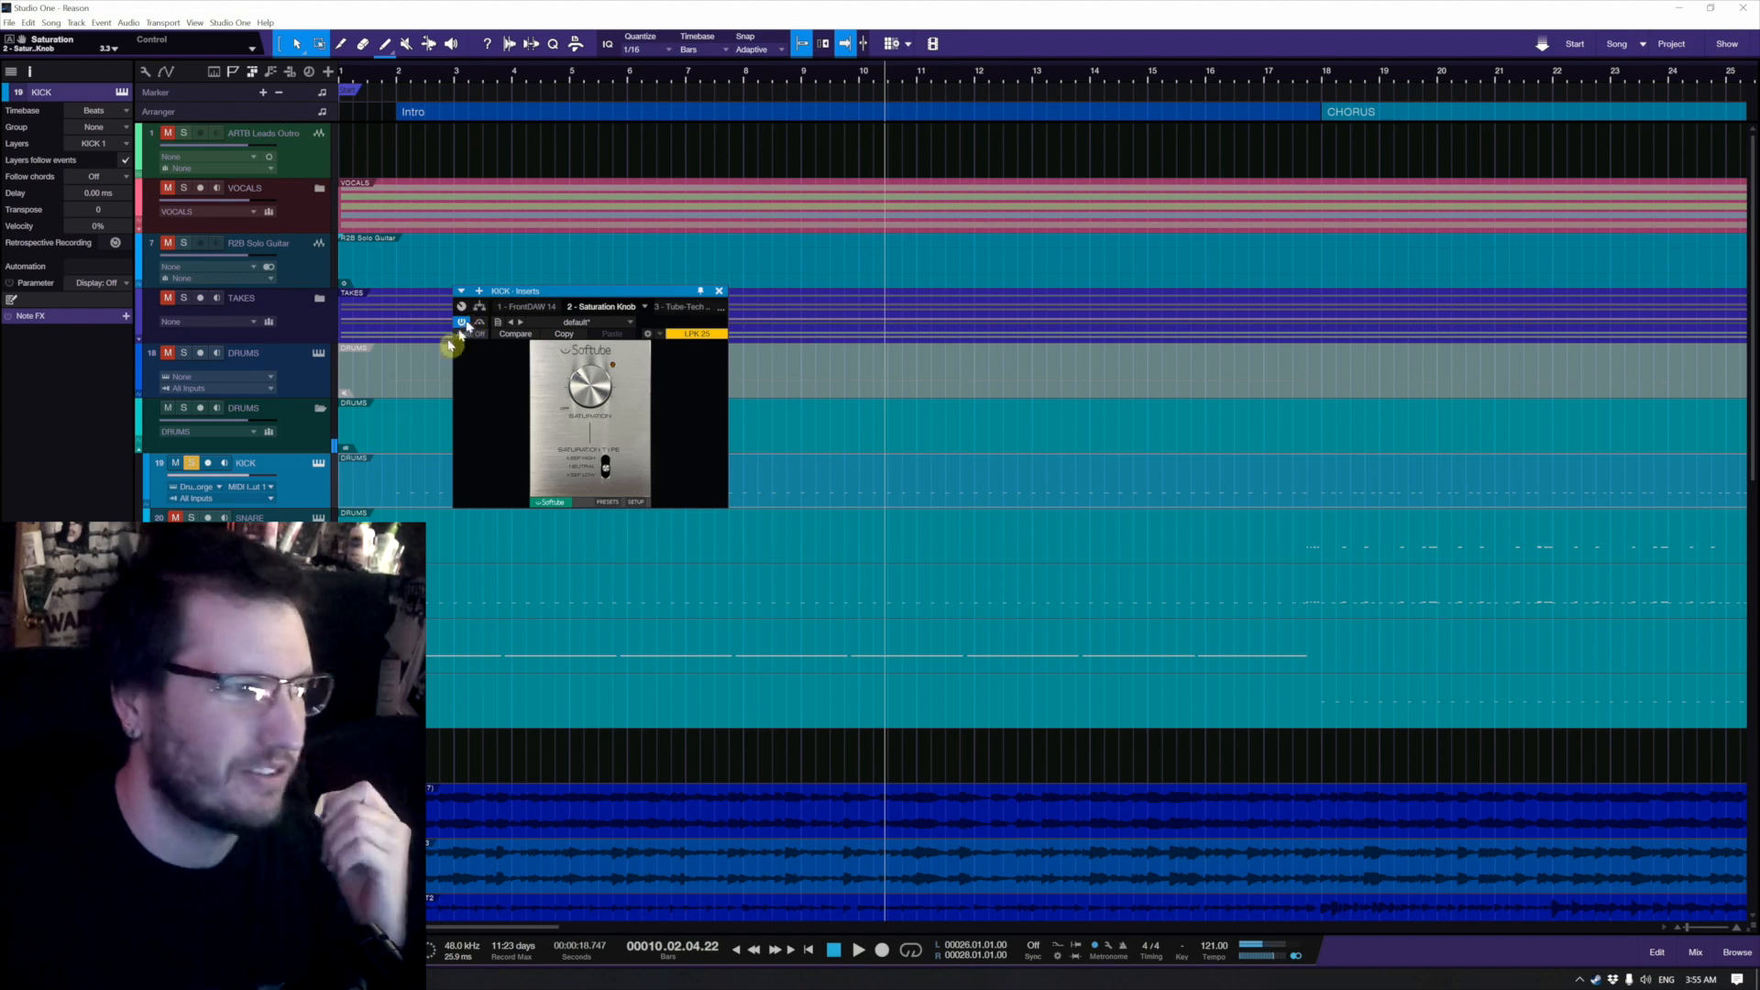
# Step: Add BPB Saturator to the KICK inserts and try its tube, tape and filter controls, leaving the high-pass cutoff at about 36 Hz
pyautogui.click(126, 568)
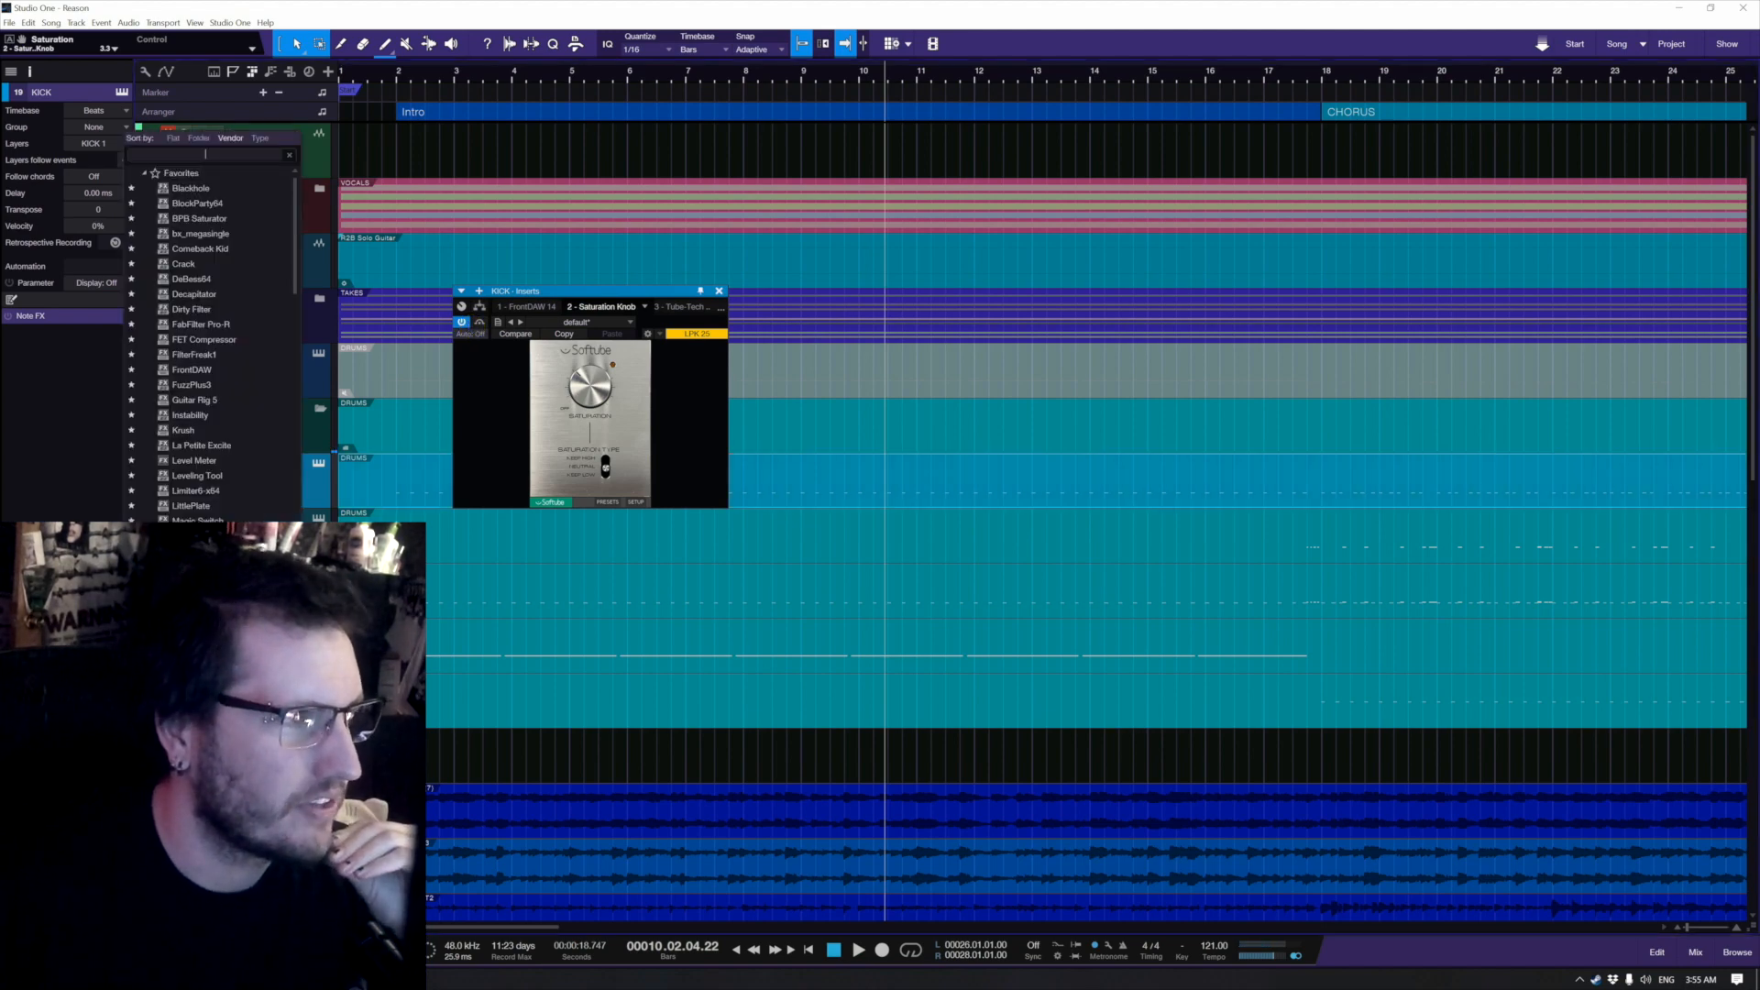
pyautogui.click(234, 222)
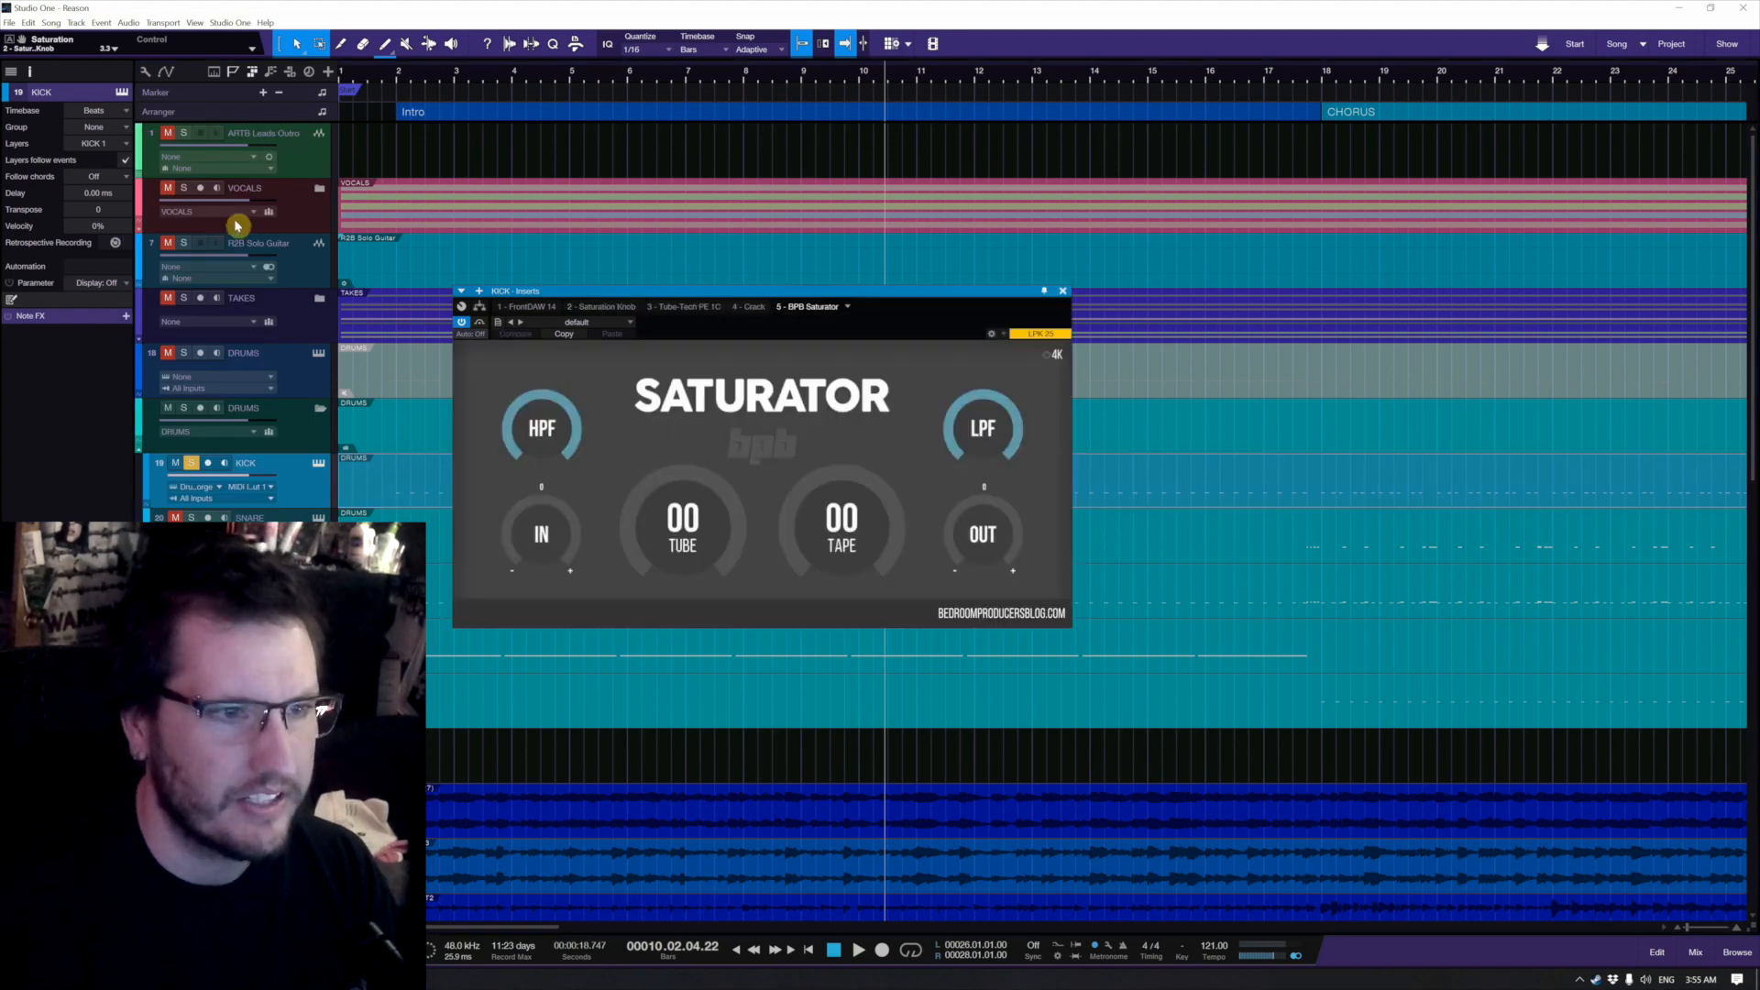
pyautogui.moveTo(700, 483); pyautogui.dragTo(719, 578)
pyautogui.moveTo(852, 542); pyautogui.dragTo(820, 559)
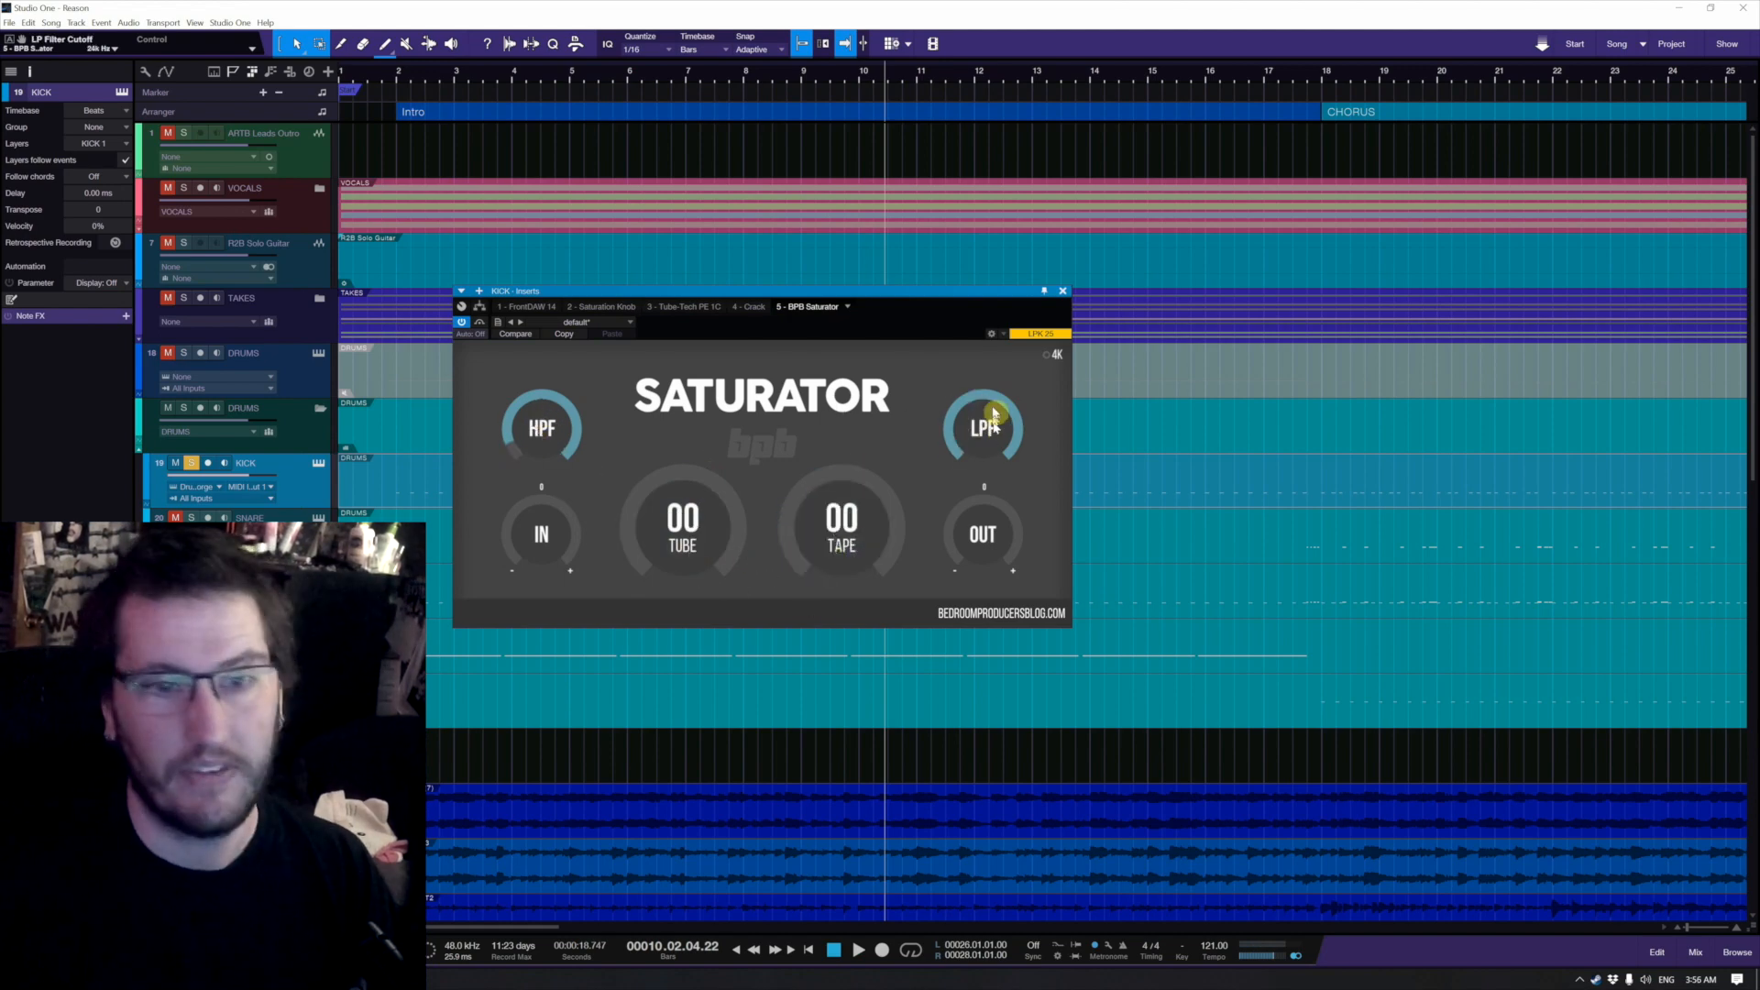
pyautogui.moveTo(992, 413); pyautogui.dragTo(980, 463)
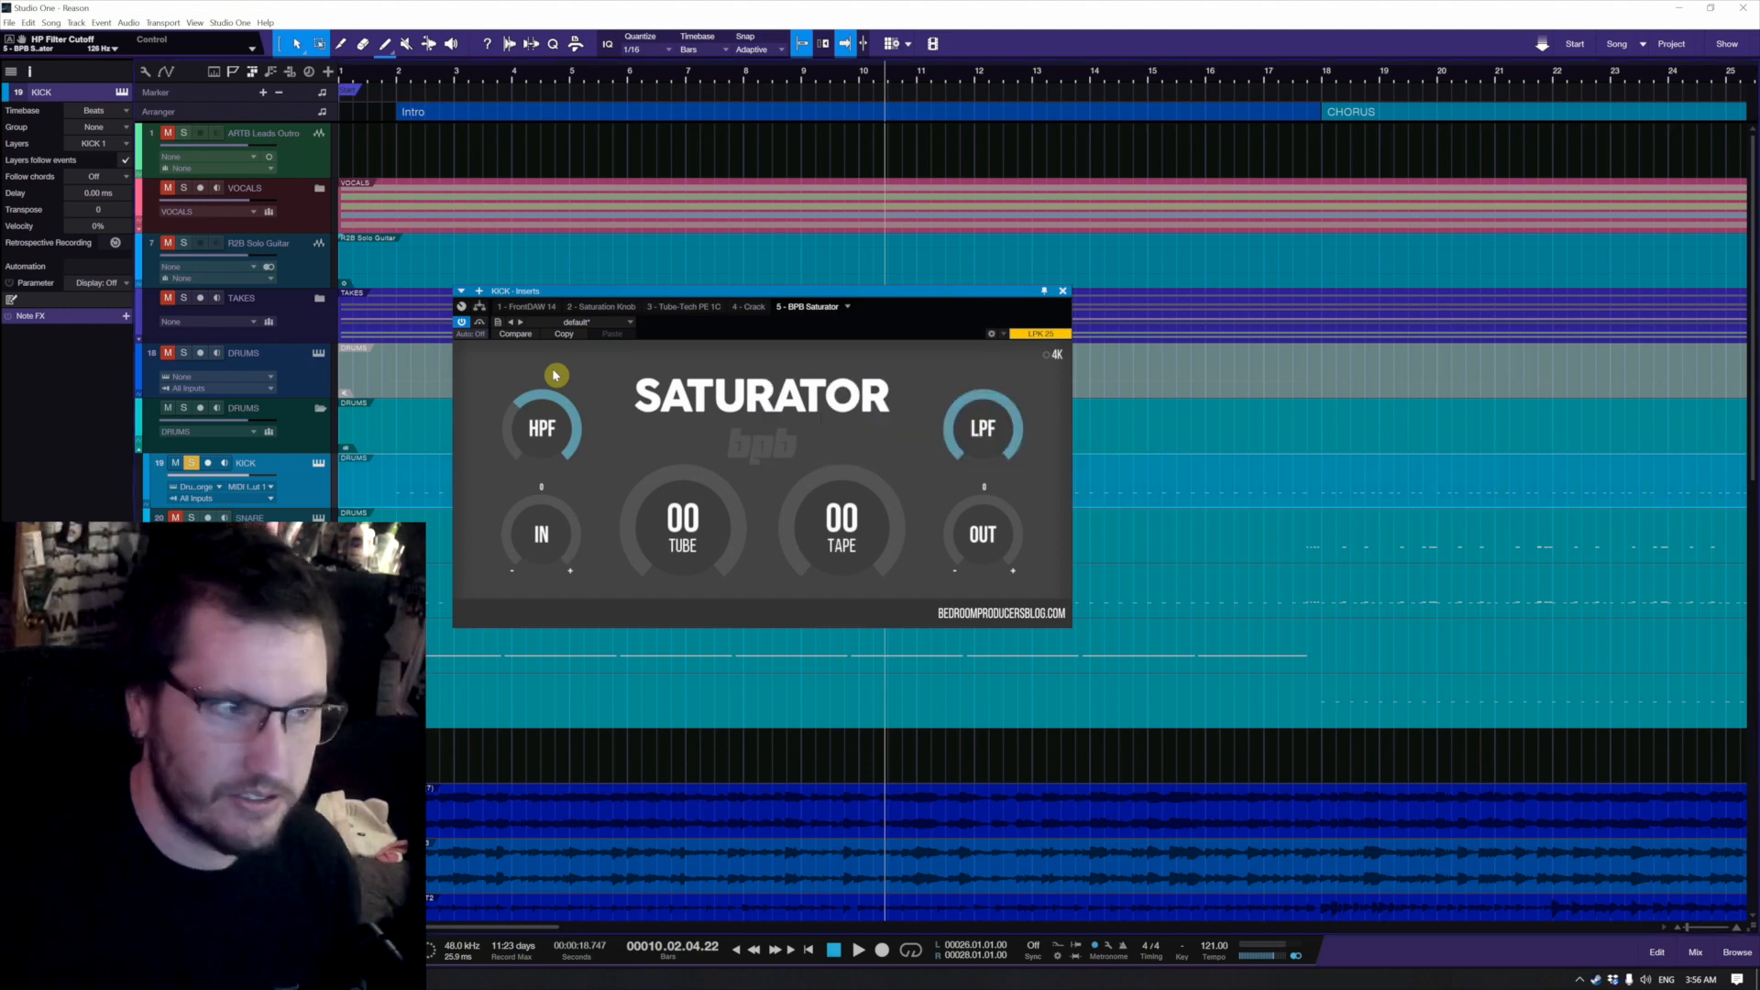
pyautogui.moveTo(555, 375); pyautogui.dragTo(564, 440)
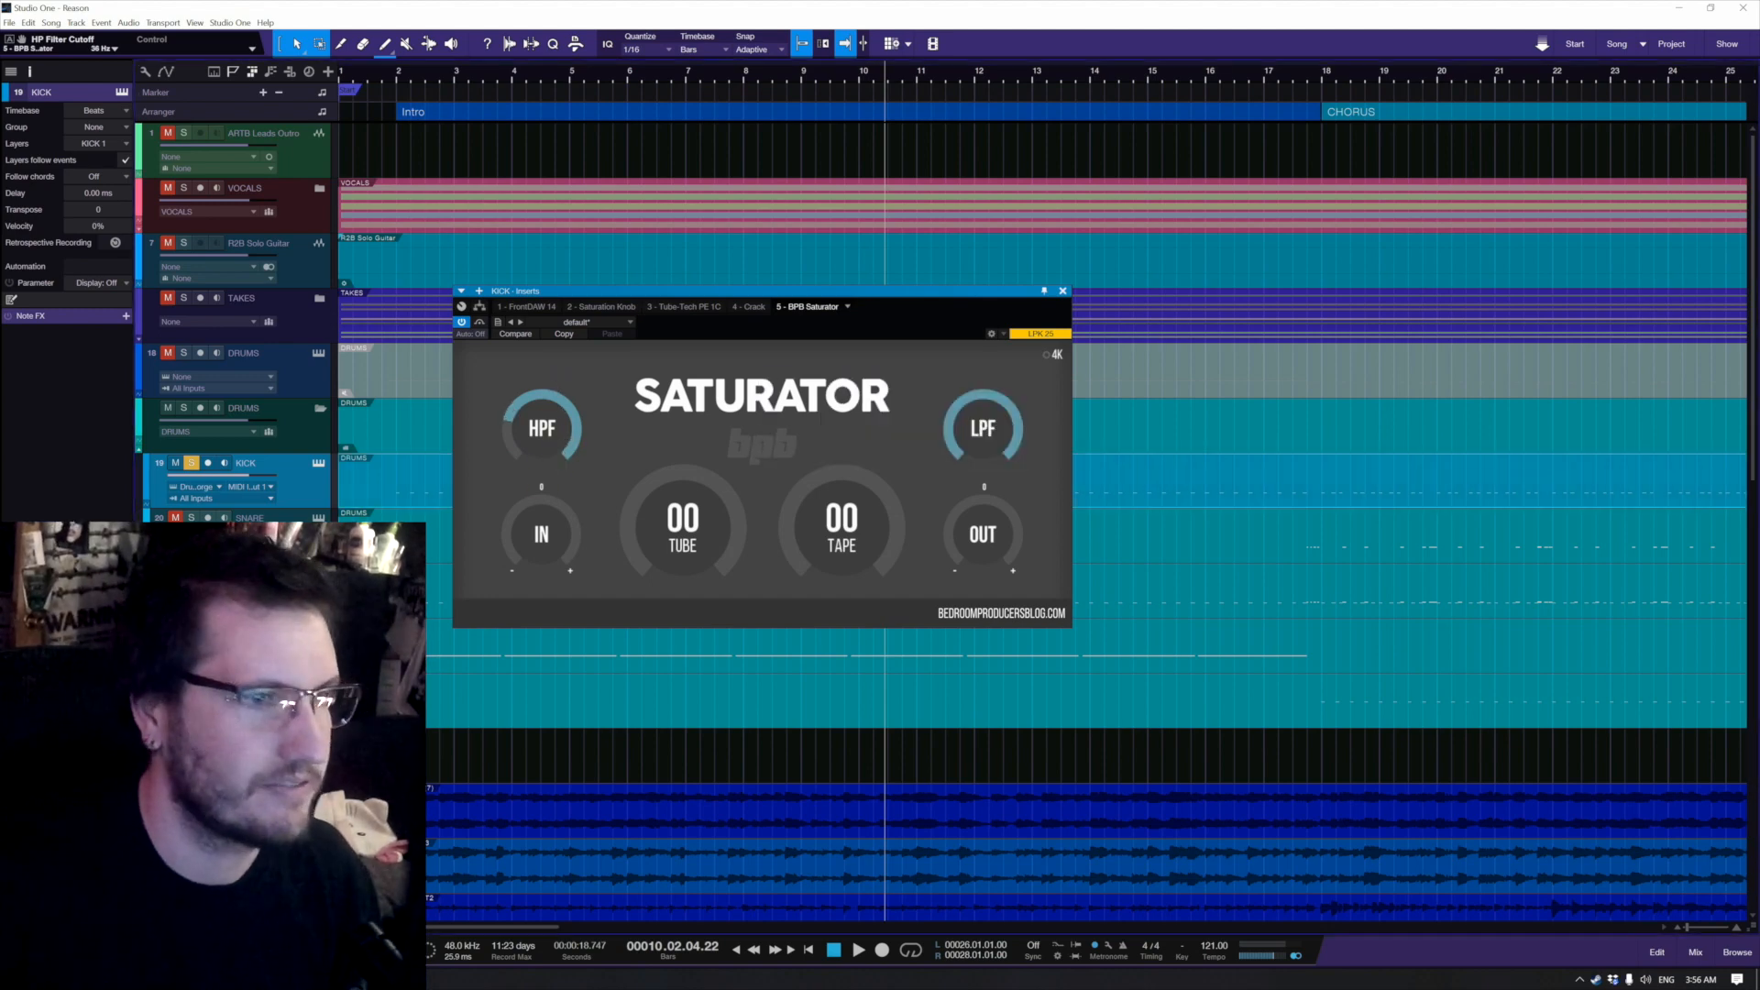
# Step: View the KICK track's FrontDAW insert, close the inserts window and unsolo the KICK
pyautogui.click(525, 306)
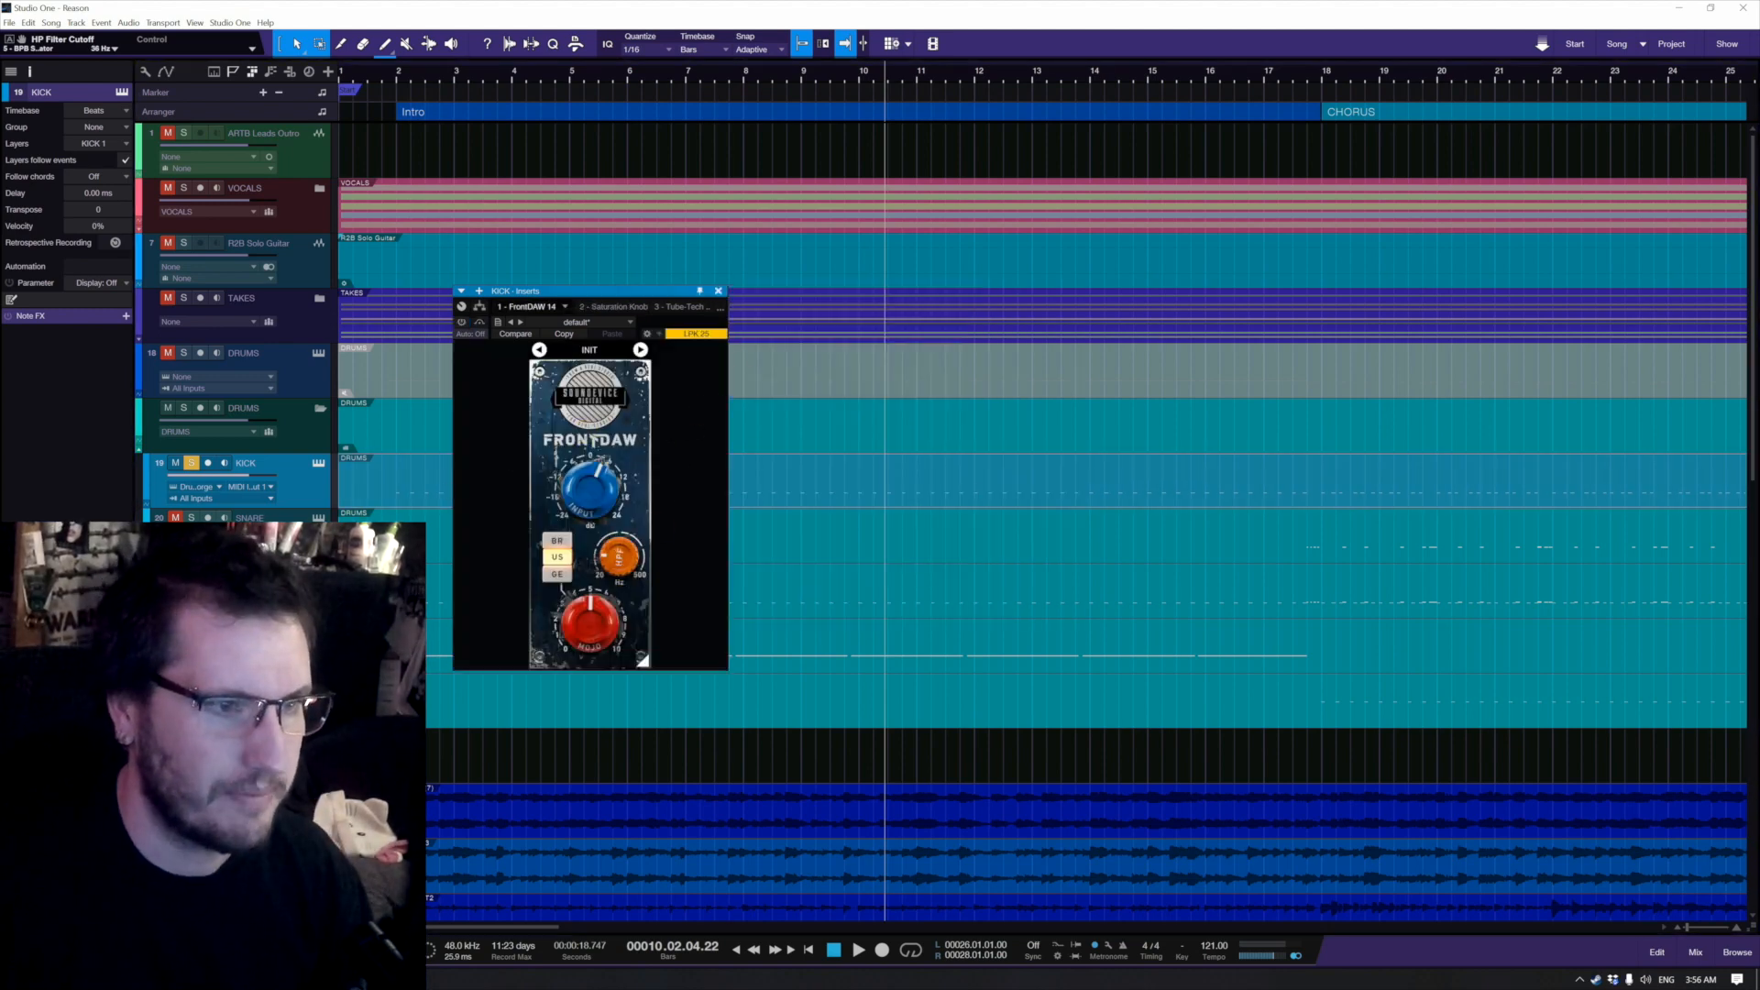
pyautogui.click(718, 290)
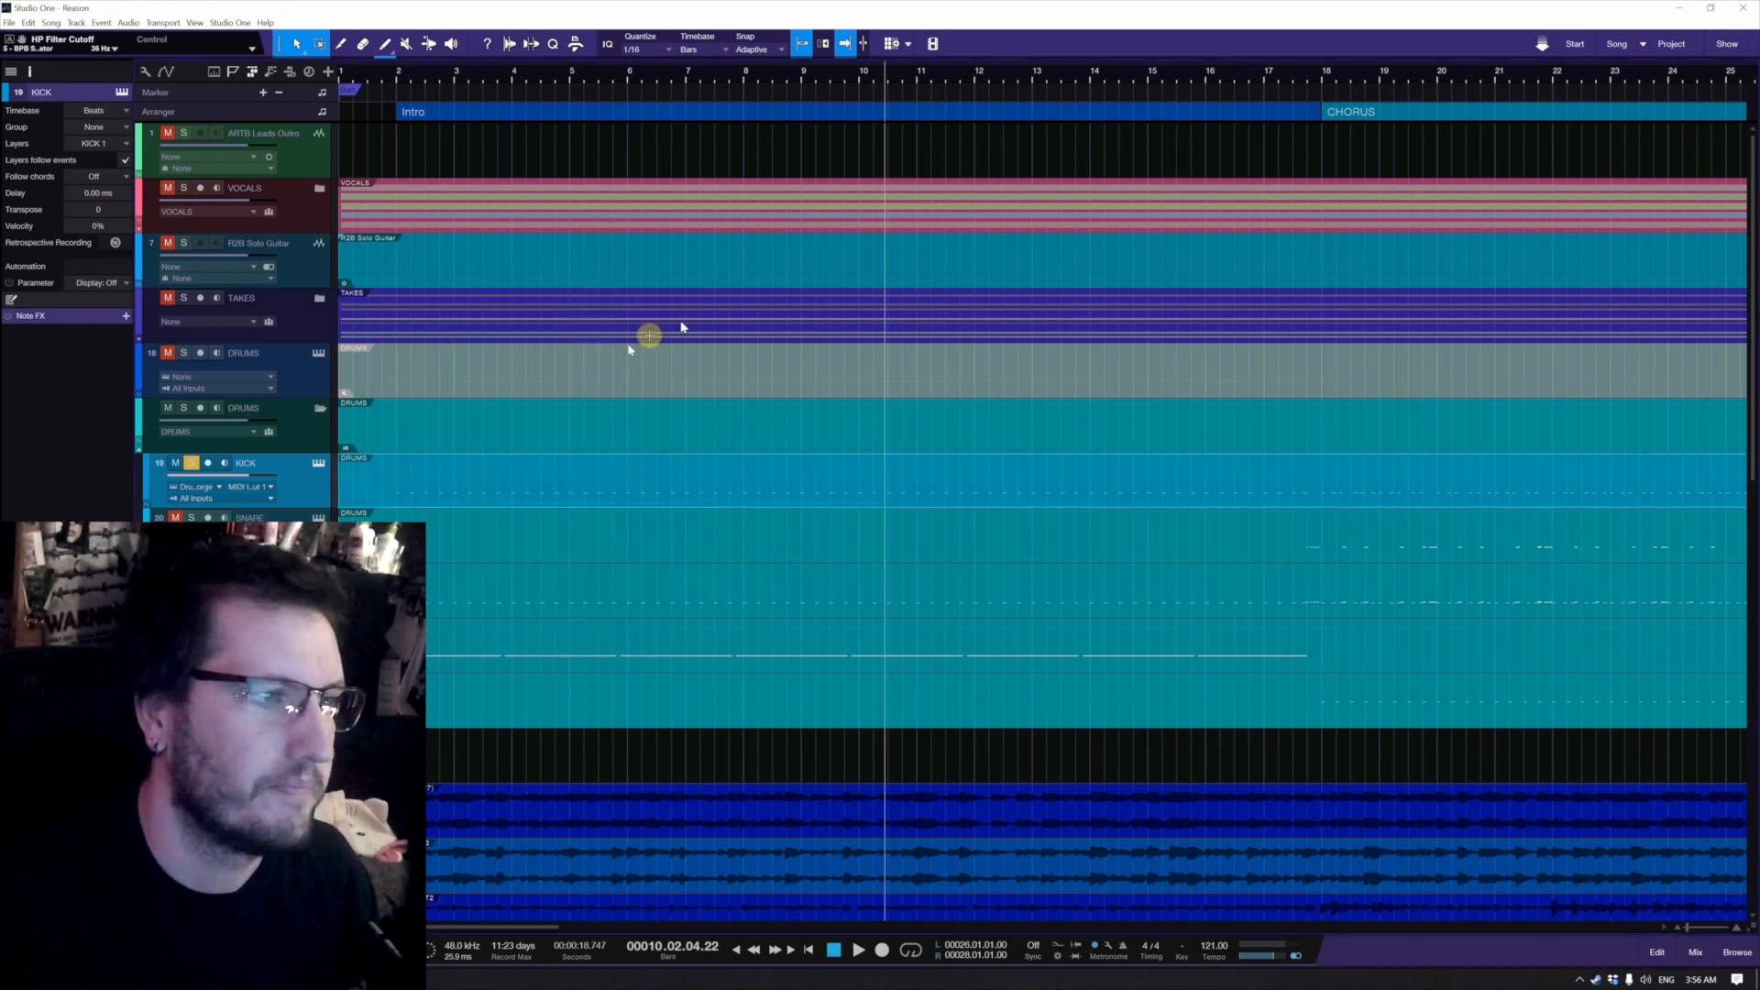
pyautogui.click(191, 462)
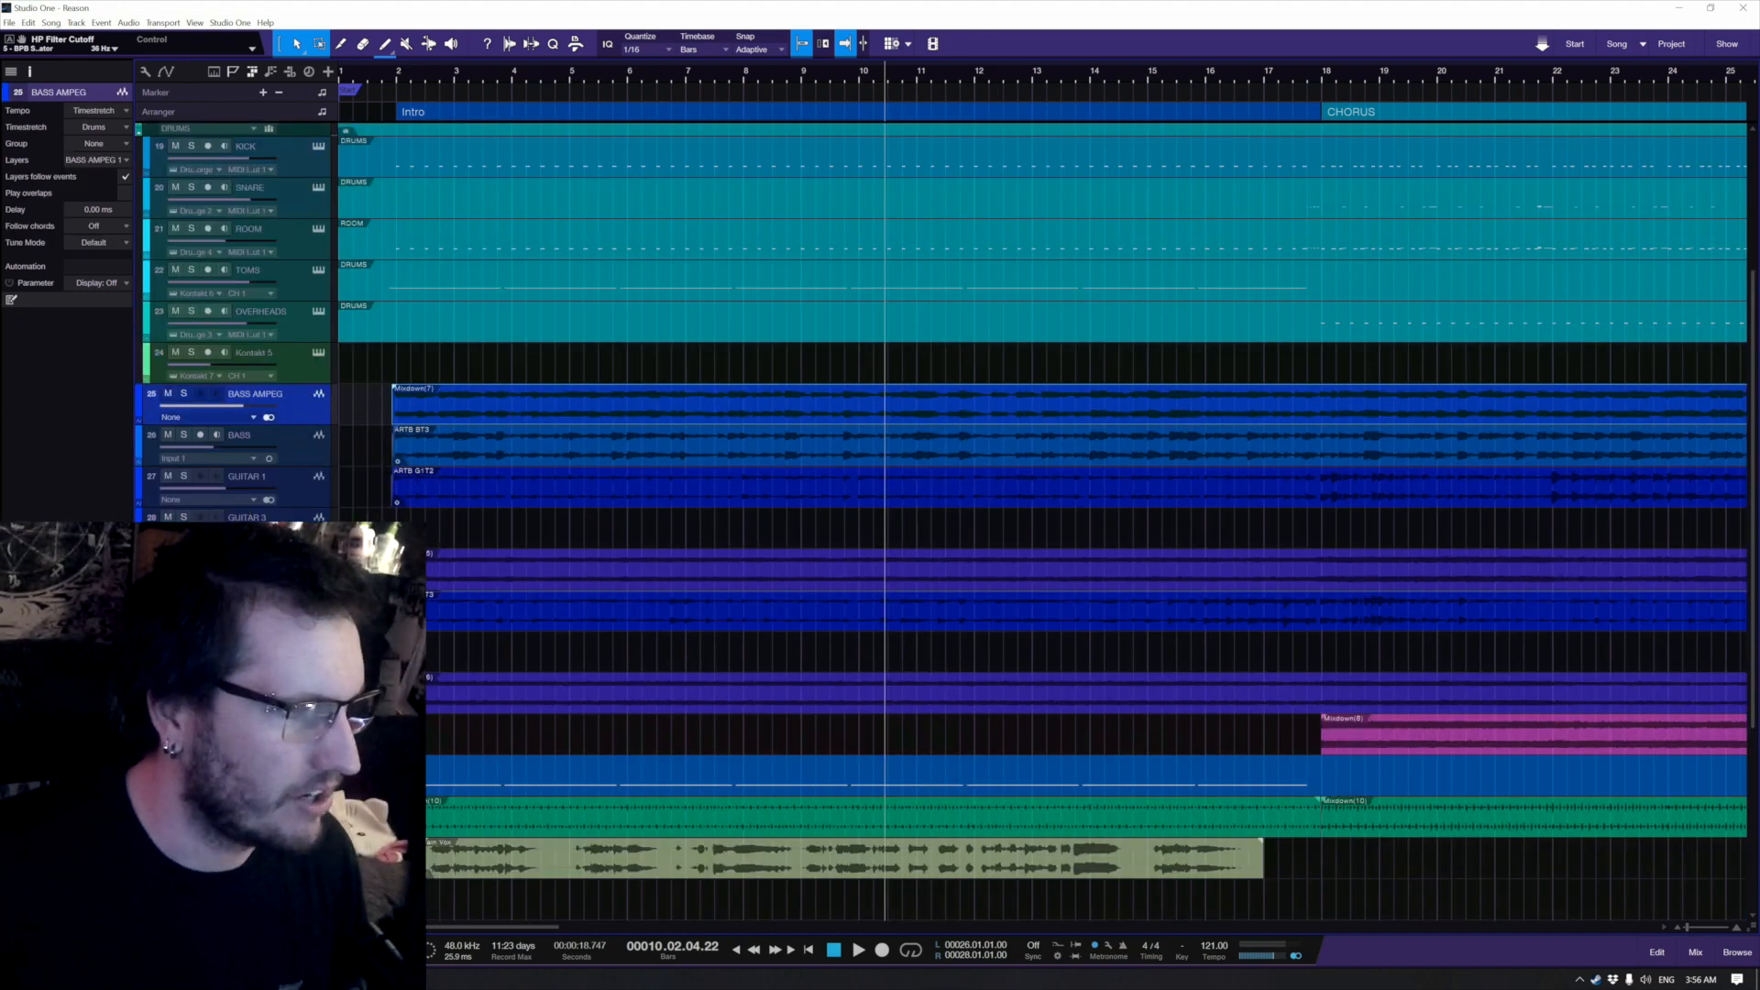
# Step: Add BPB Saturator to BASS AMPEG as its second insert, solo the track and place the playhead near bar 2
pyautogui.click(126, 553)
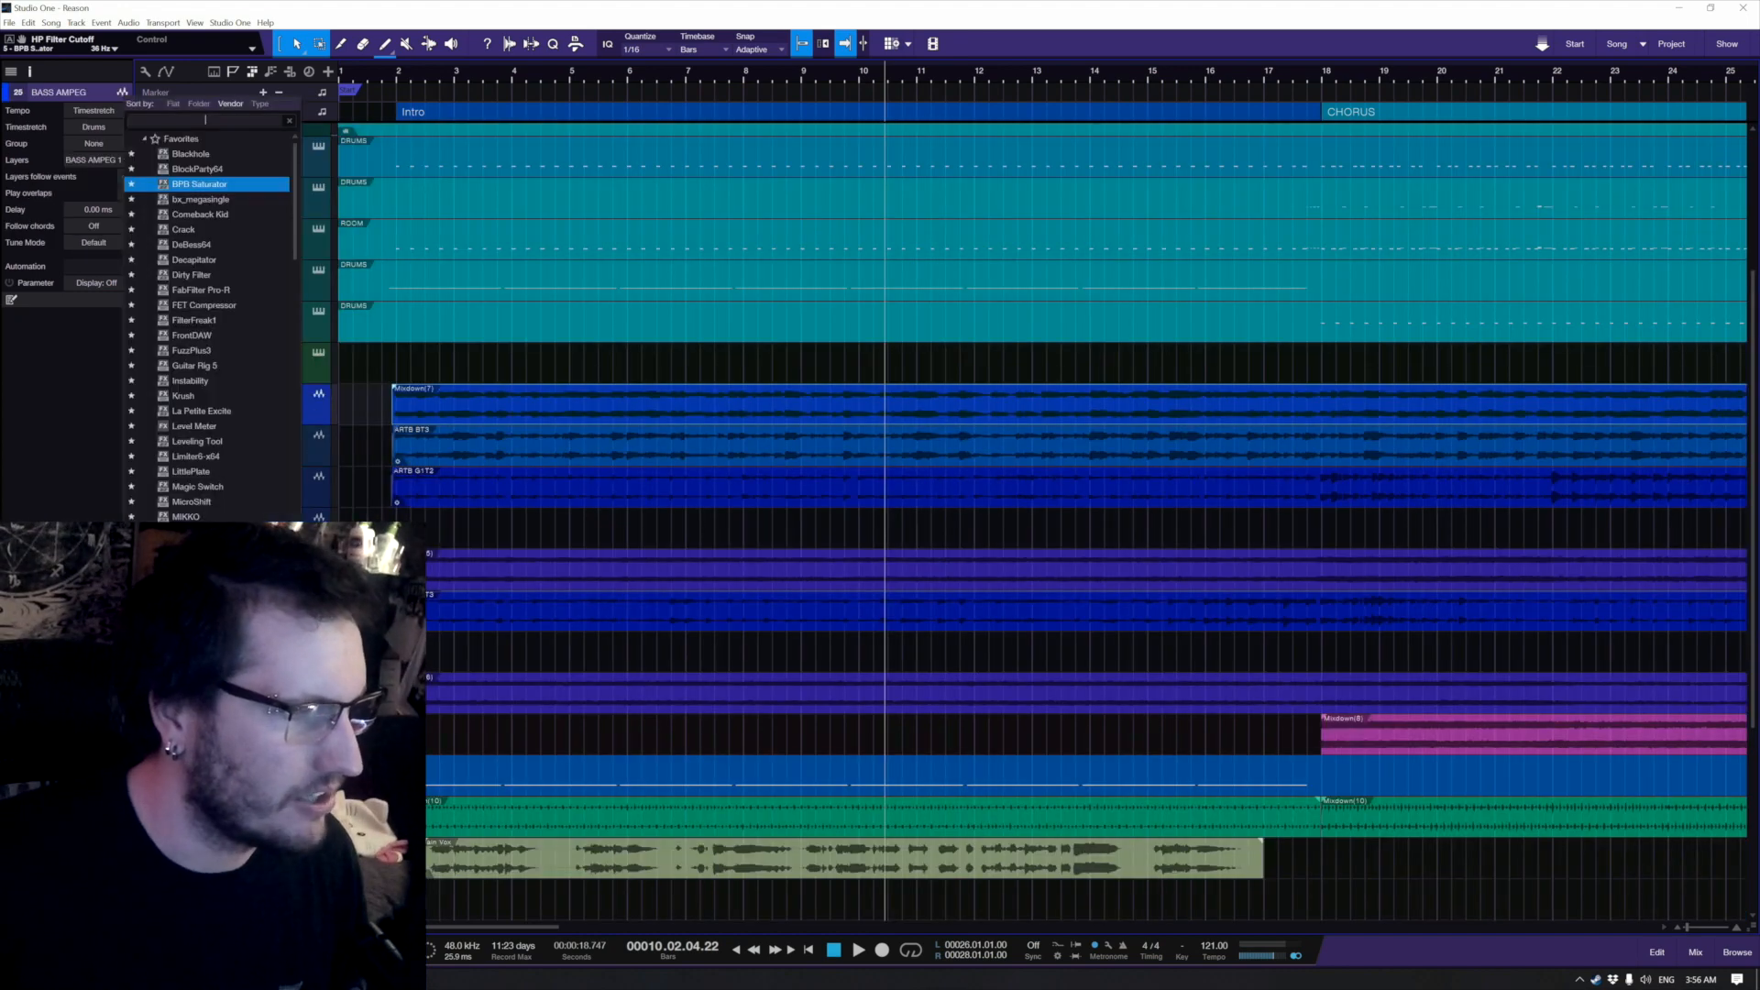
pyautogui.click(217, 184)
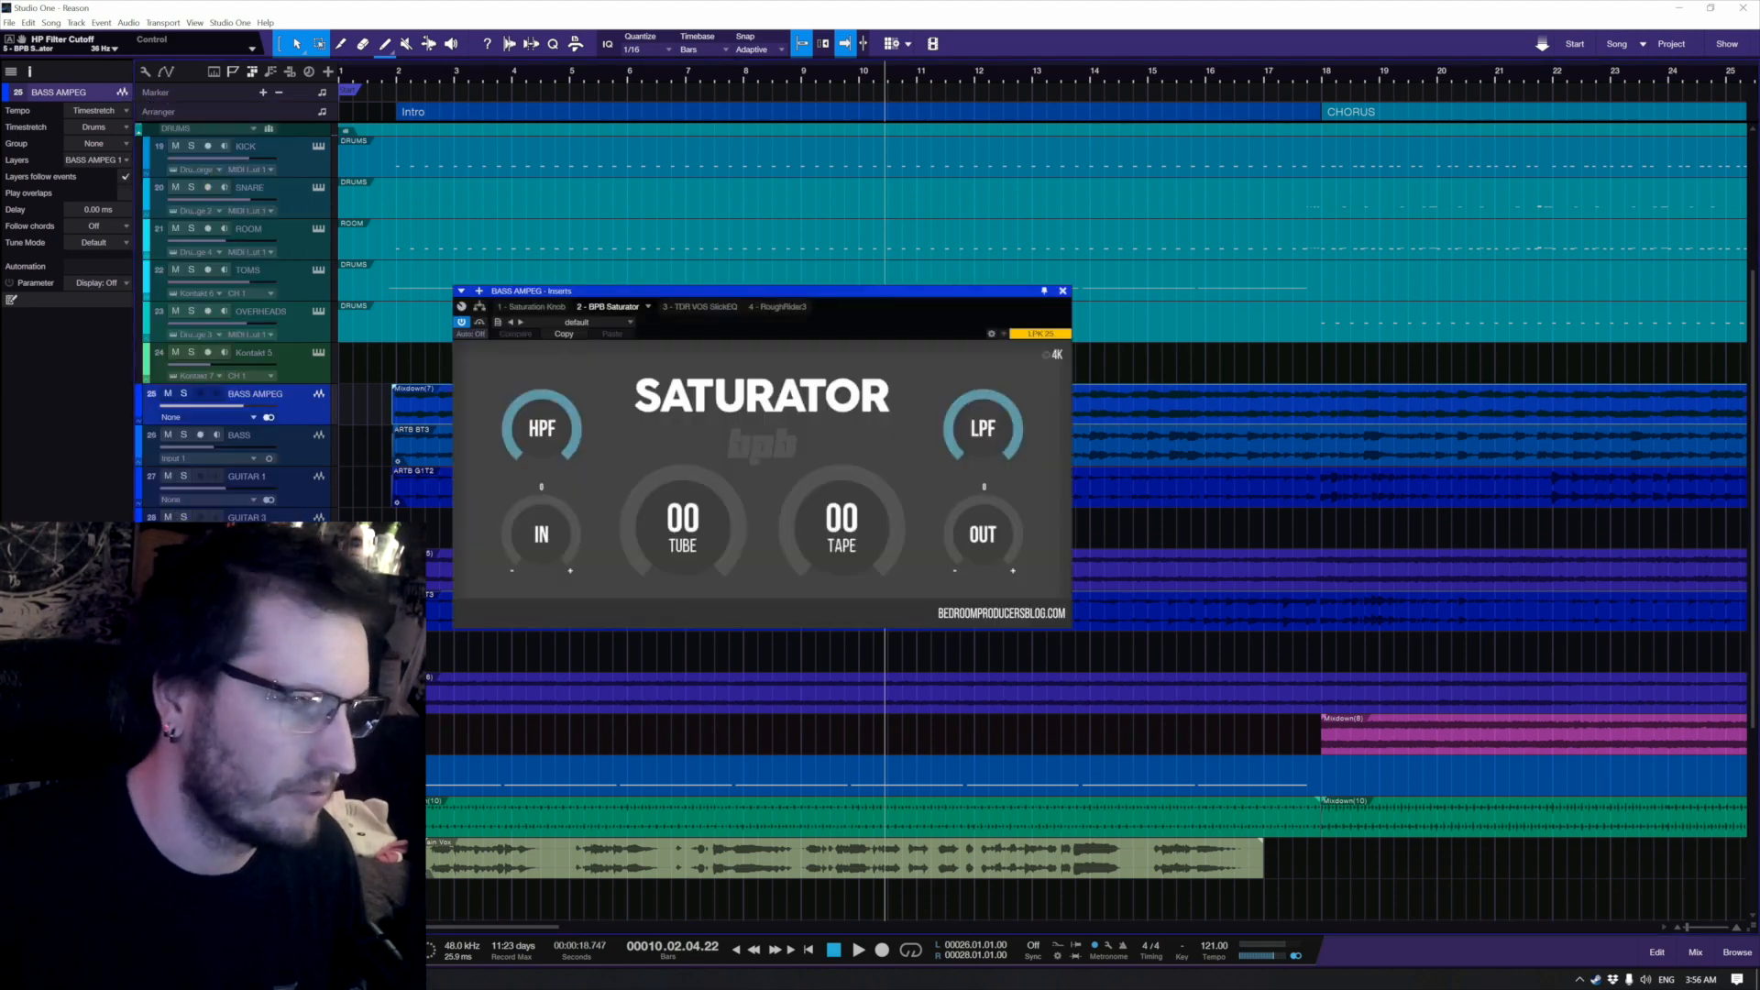
pyautogui.press('s')
pyautogui.click(437, 401)
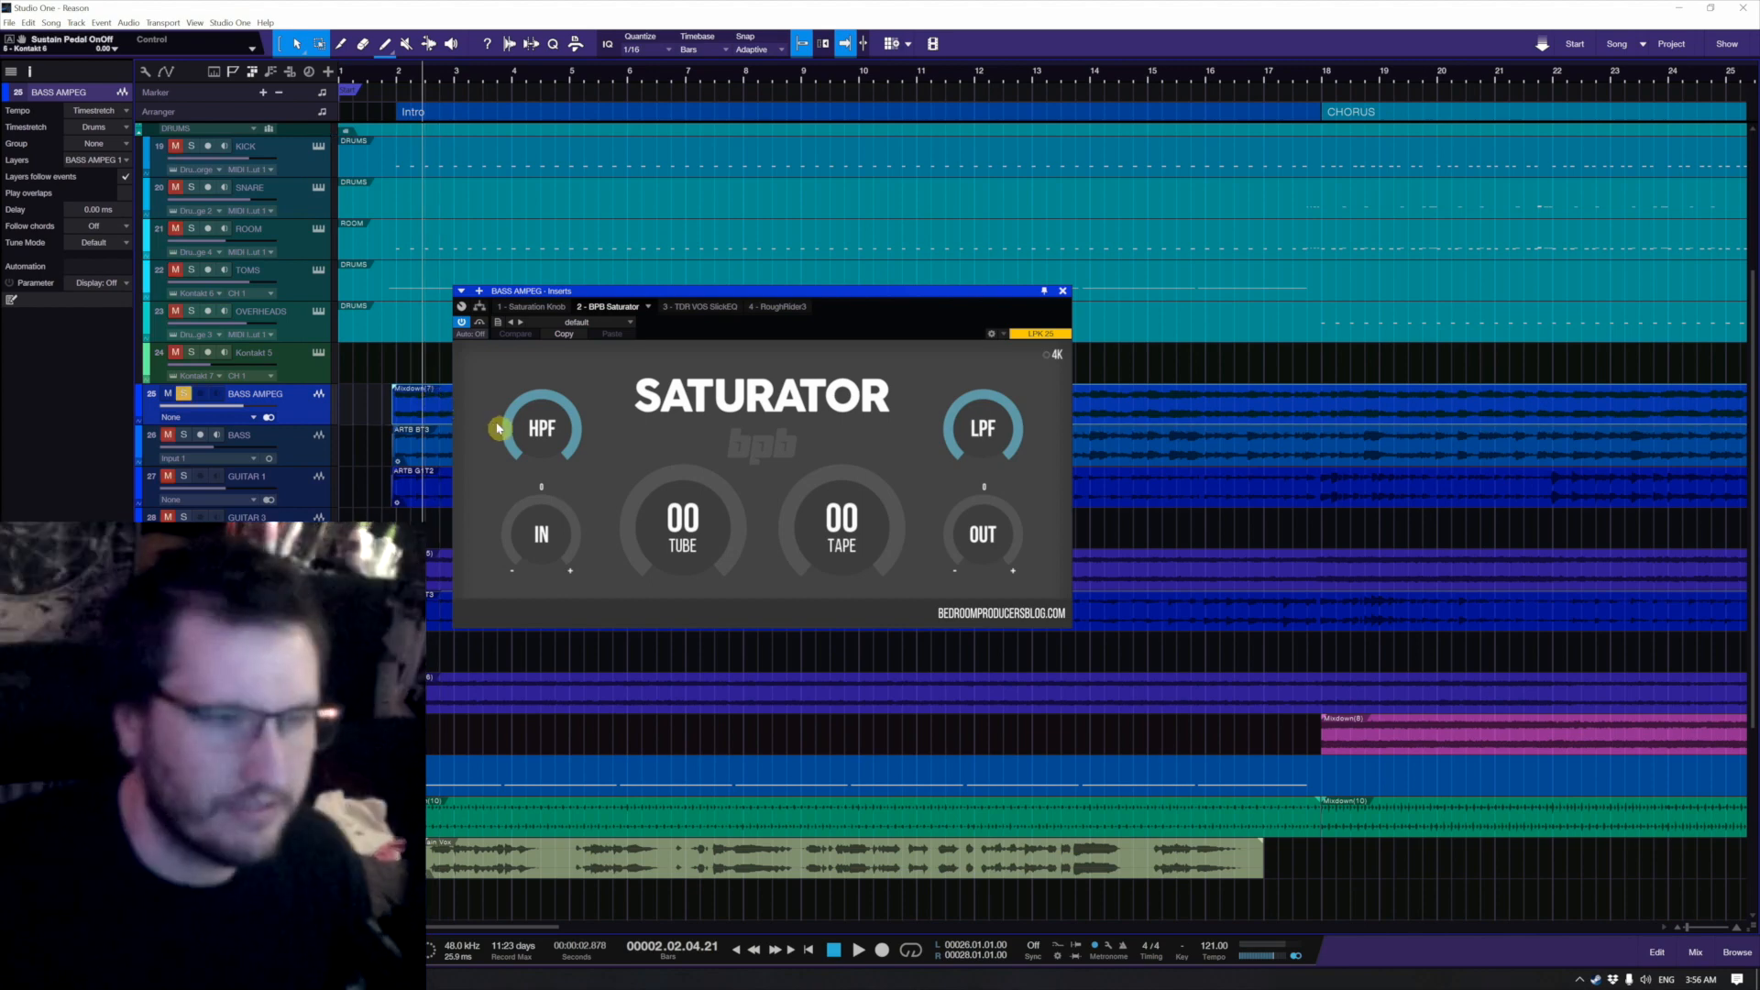
# Step: Play the soloed BASS AMPEG and set its BPB Saturator to 16 tube and 40 tape
pyautogui.moveTo(731, 550); pyautogui.dragTo(679, 572)
pyautogui.moveTo(839, 564)
pyautogui.mouseDown()
pyautogui.moveTo(854, 467)
pyautogui.moveTo(842, 523)
pyautogui.moveTo(841, 503)
pyautogui.moveTo(857, 550)
pyautogui.mouseUp()
pyautogui.press('space')
pyautogui.moveTo(717, 550)
pyautogui.mouseDown()
pyautogui.moveTo(719, 515)
pyautogui.moveTo(715, 550)
pyautogui.mouseUp()
pyautogui.moveTo(832, 548)
pyautogui.mouseDown()
pyautogui.moveTo(856, 495)
pyautogui.moveTo(843, 525)
pyautogui.moveTo(810, 527)
pyautogui.mouseUp()
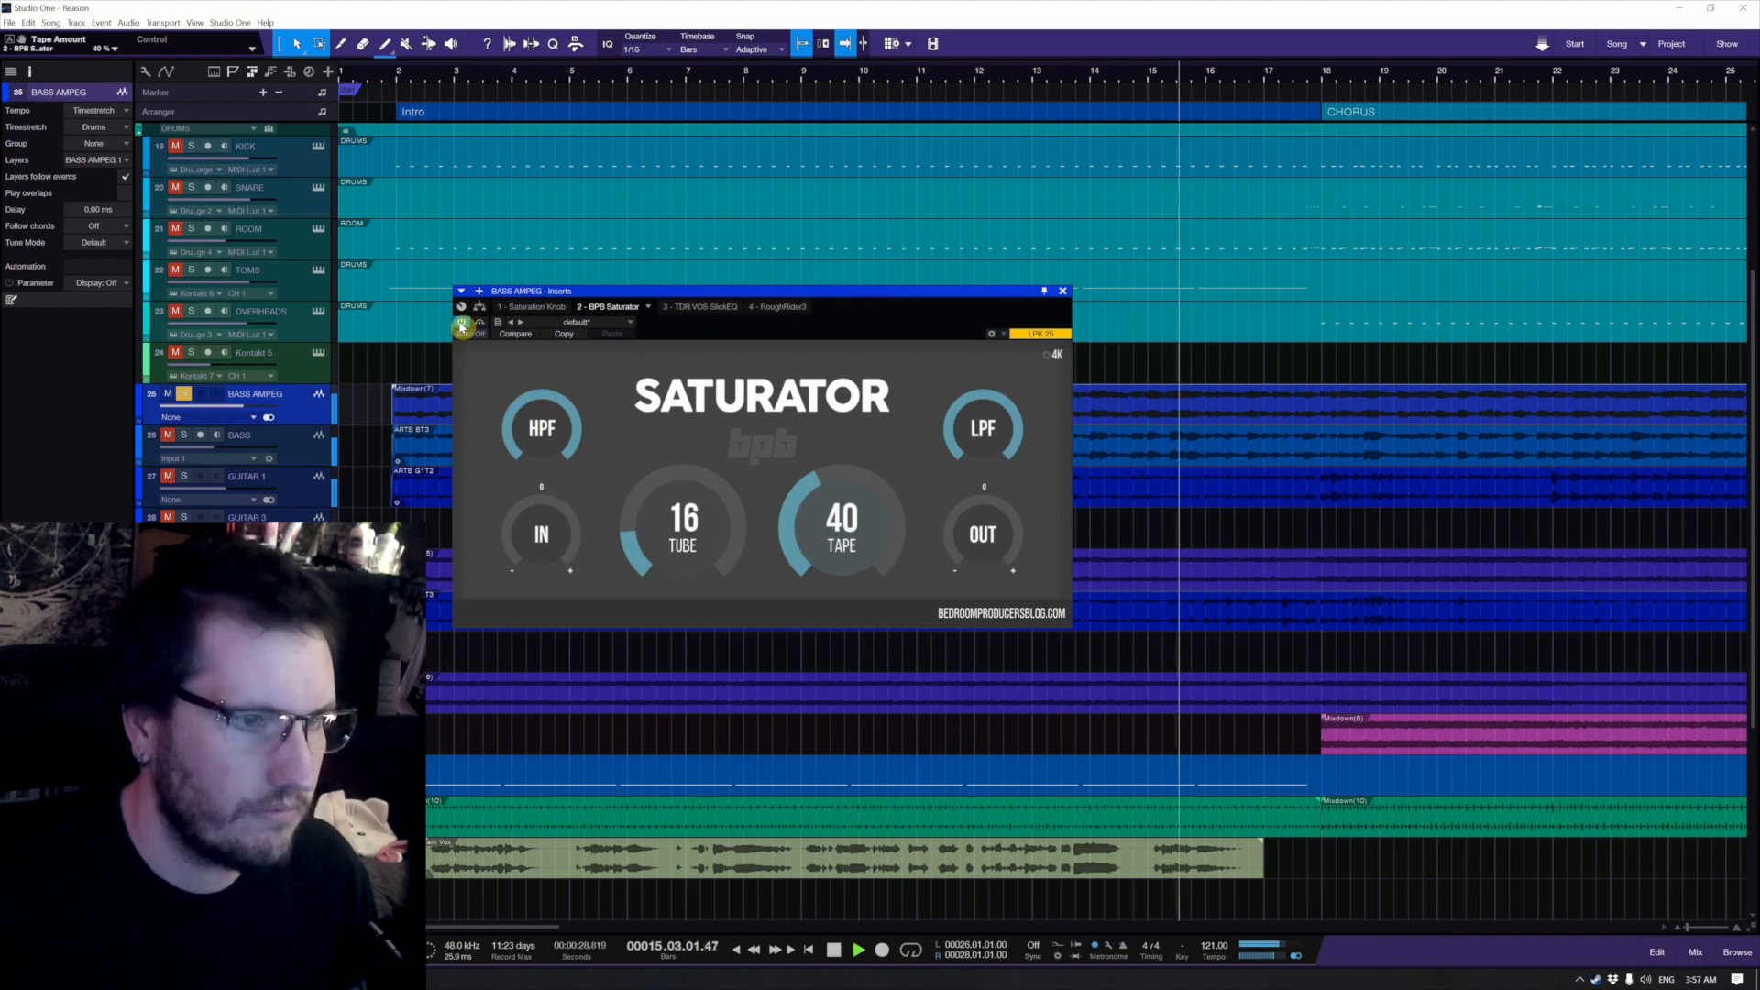
# Step: Reduce the BASS AMPEG saturator's output to match the bypassed level by ear, stop playback and close the inserts window
pyautogui.press('space')
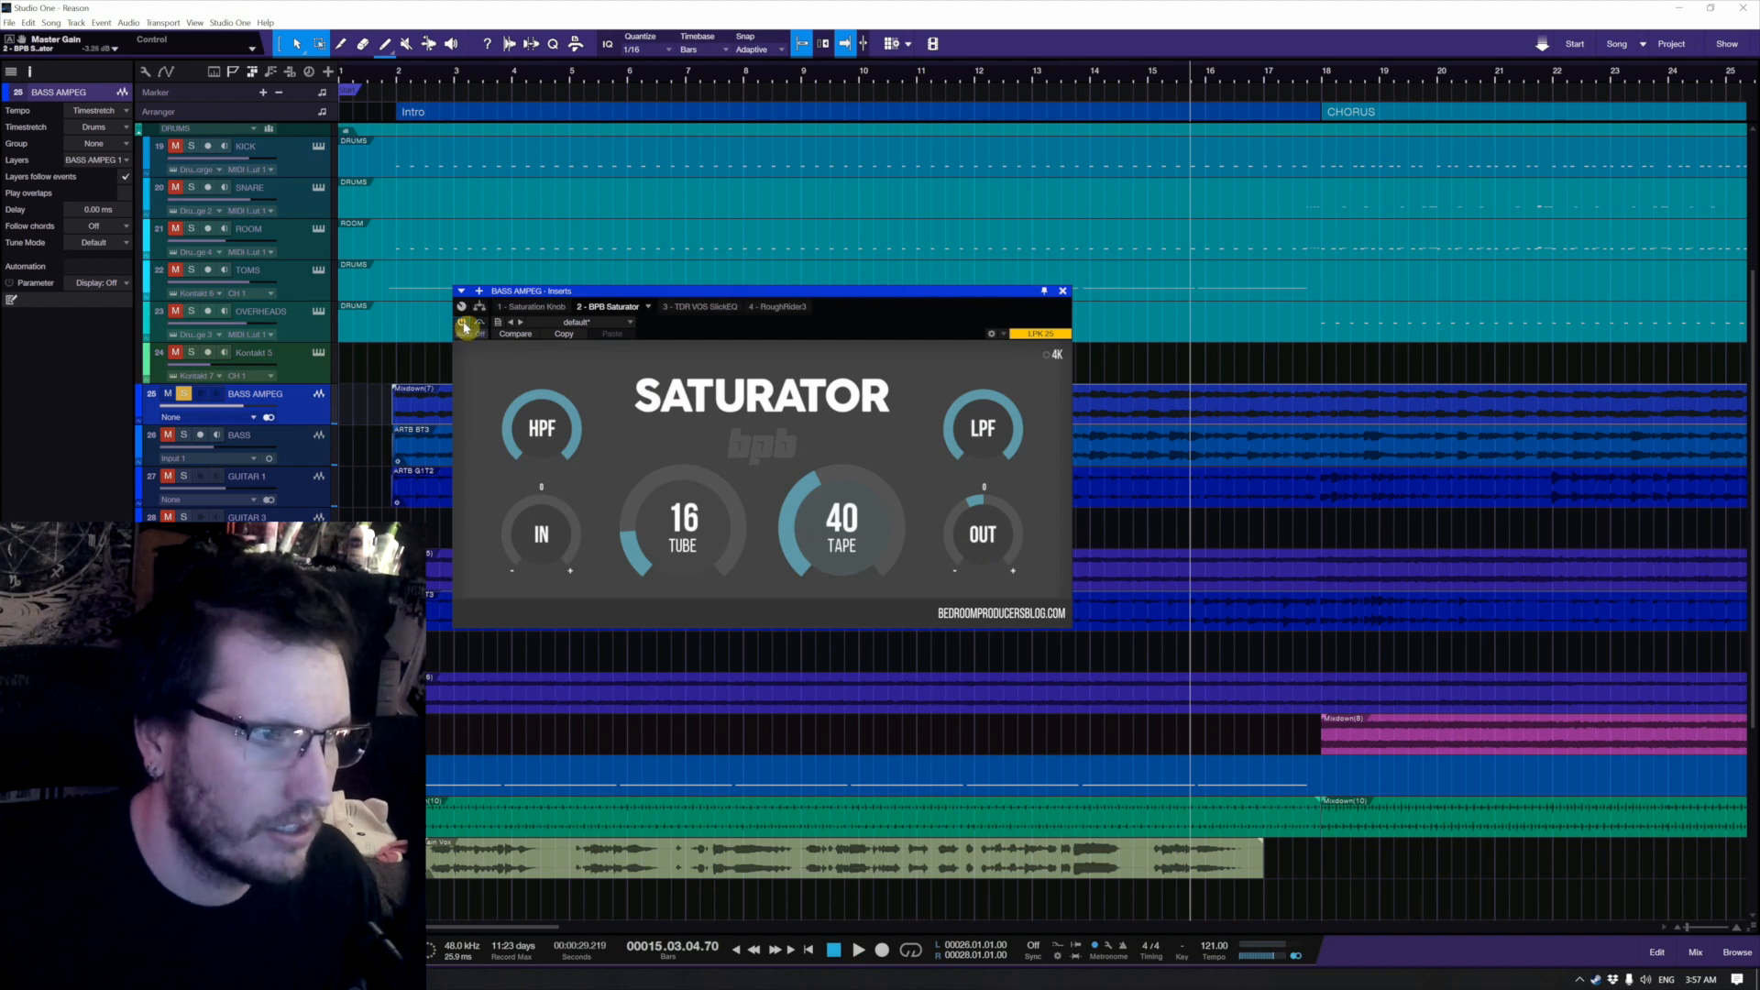
pyautogui.press('space')
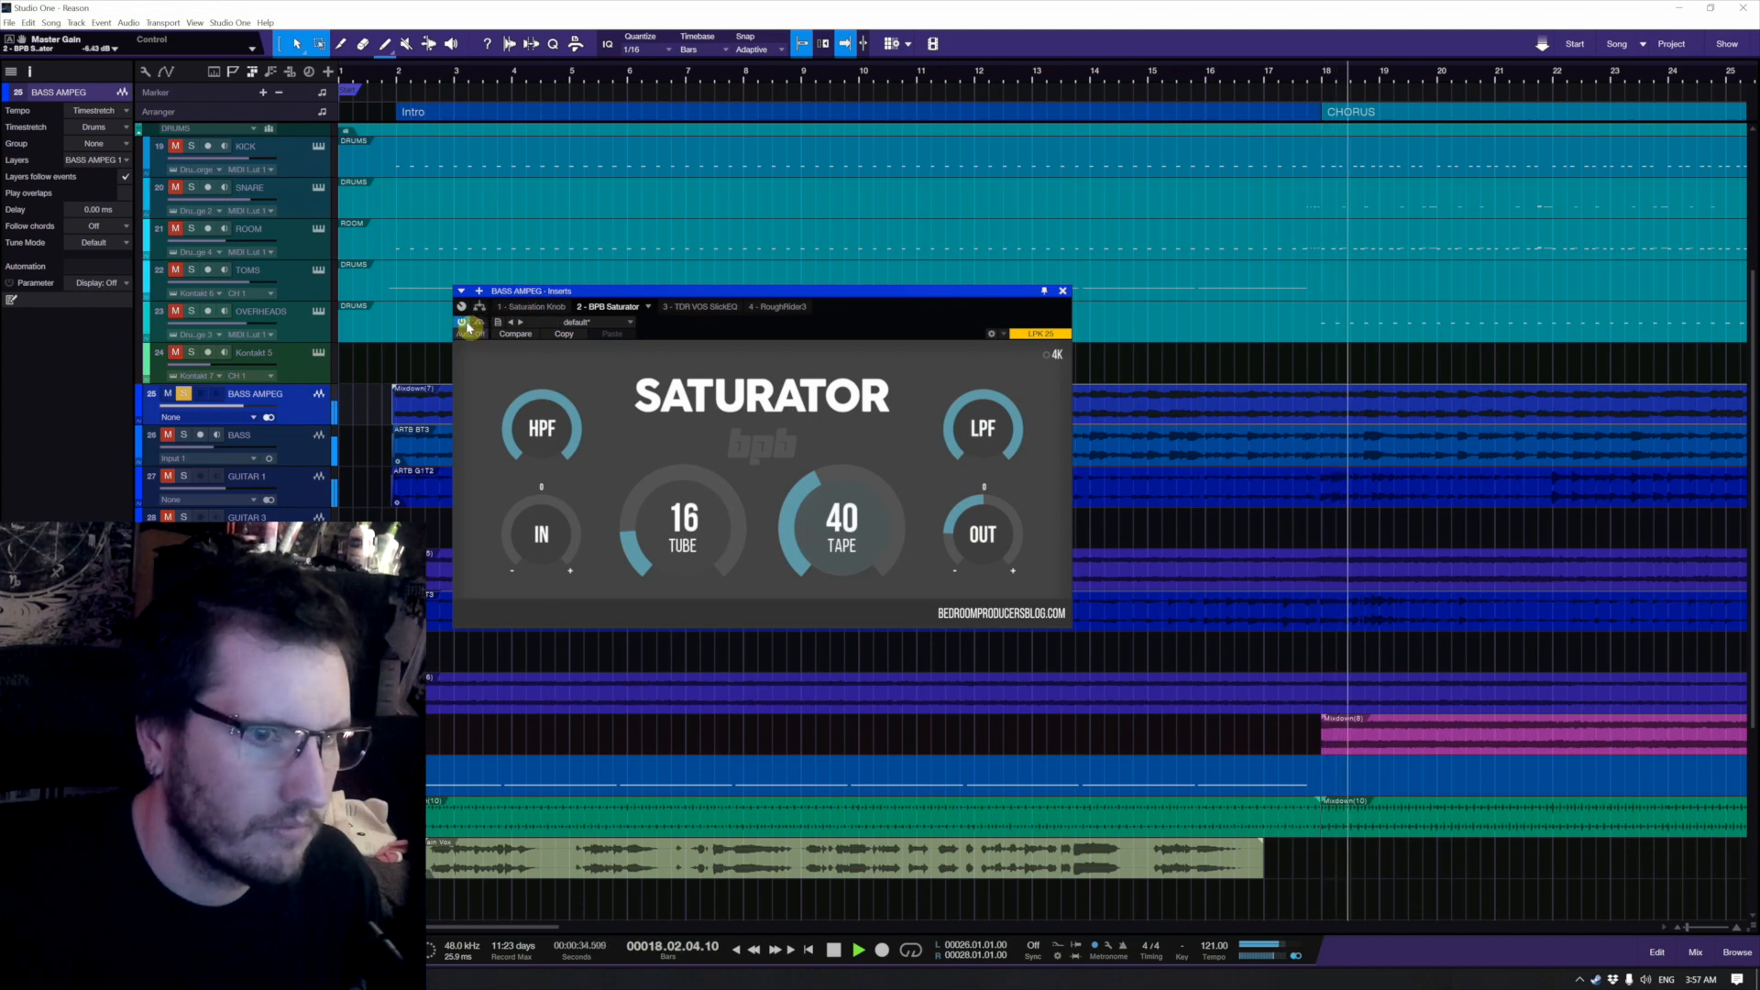
pyautogui.moveTo(981, 543); pyautogui.dragTo(983, 494)
pyautogui.press('space')
pyautogui.click(1063, 293)
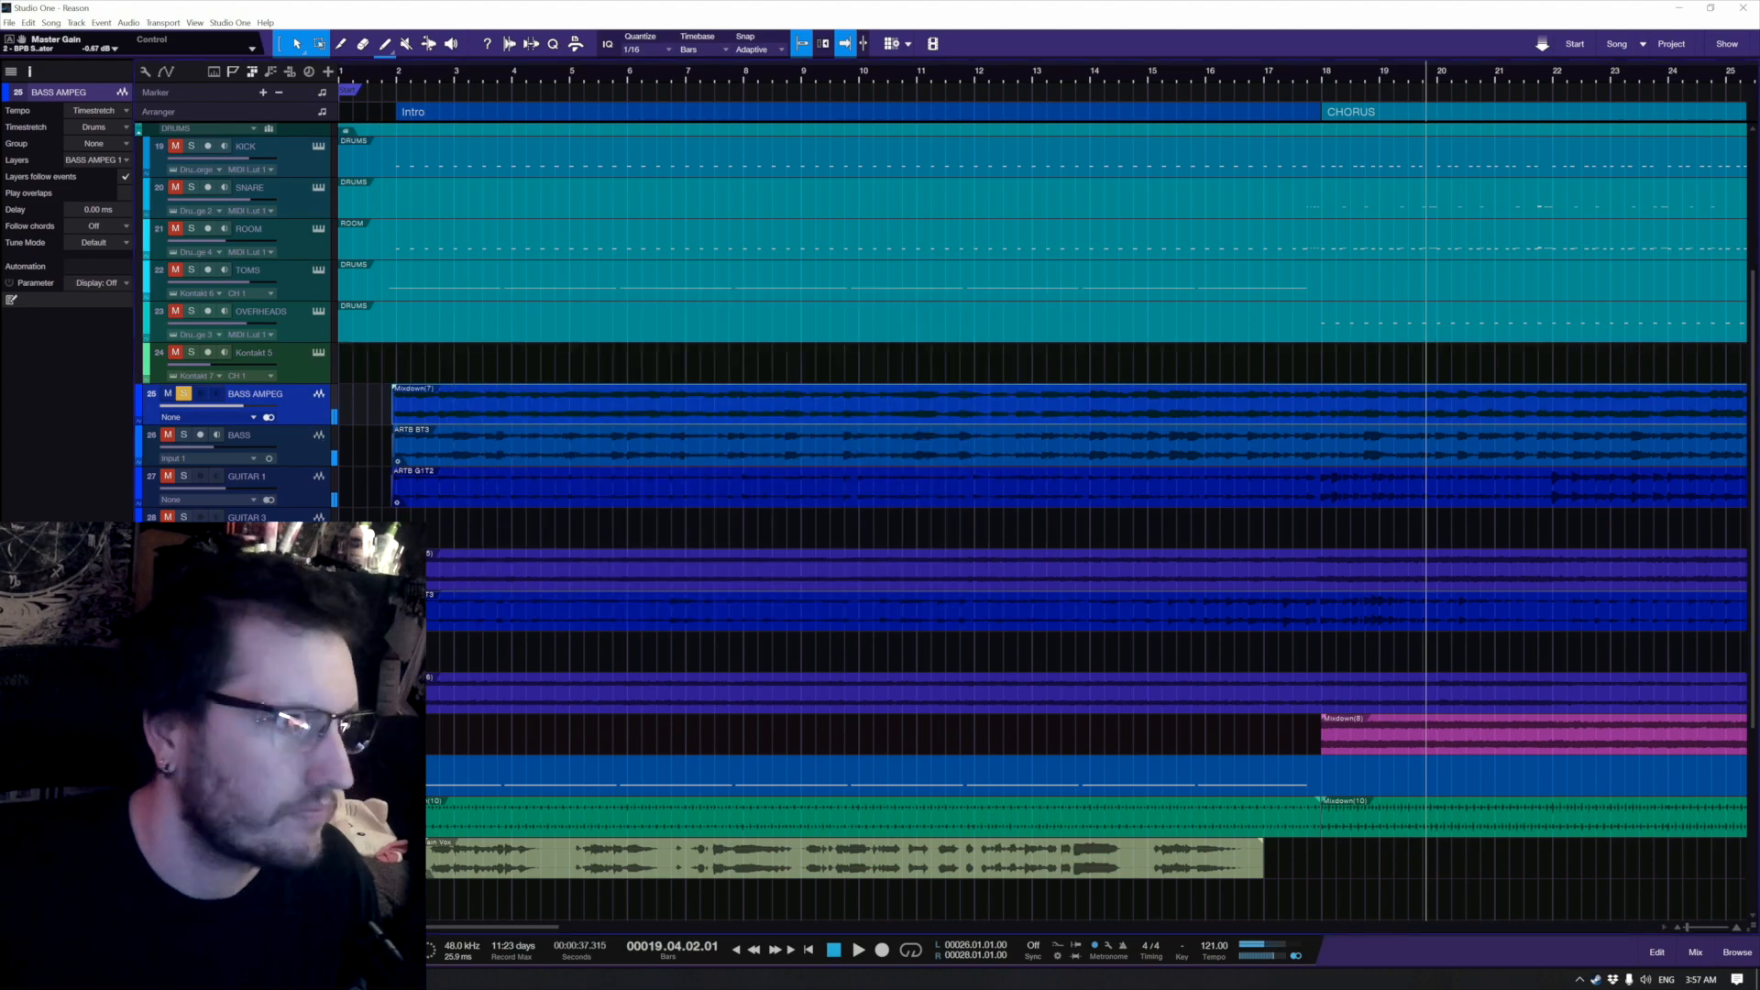
# Step: Unsolo BASS AMPEG, move the playhead to just after bar 2 and select the Main Vox track
pyautogui.scroll(3, 583, 551)
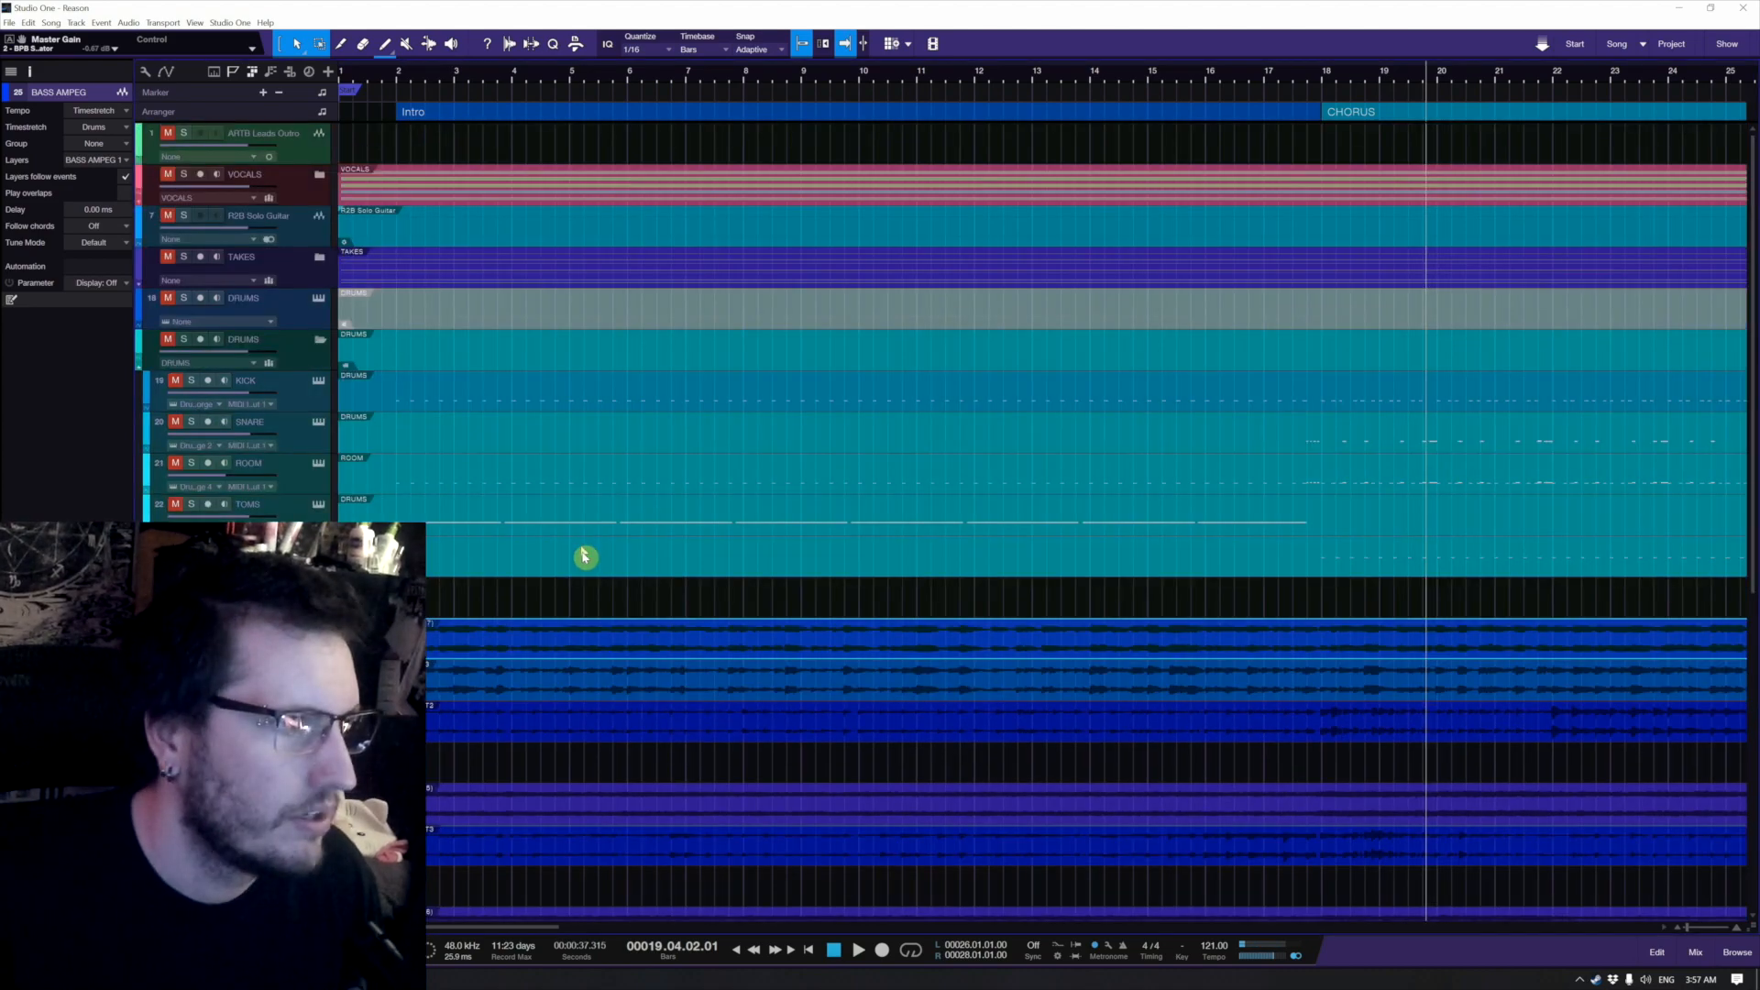
pyautogui.scroll(-5, 584, 556)
pyautogui.click(187, 242)
pyautogui.scroll(-2, 513, 527)
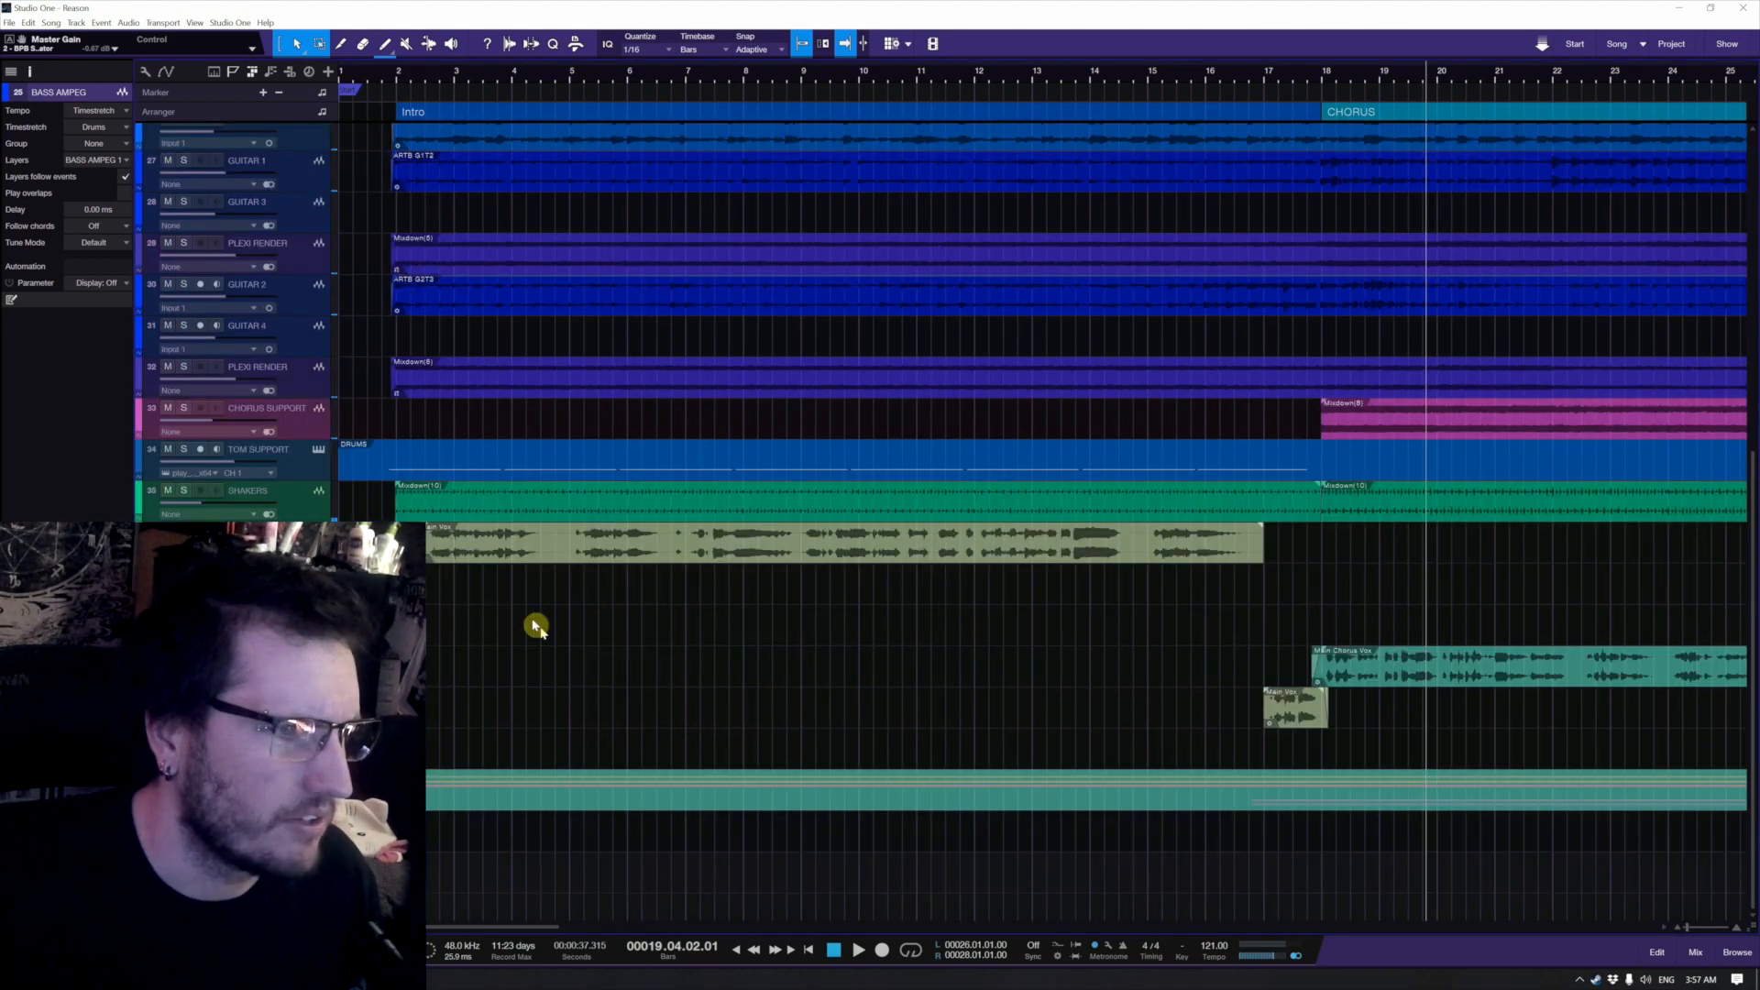
pyautogui.click(423, 625)
pyautogui.click(240, 533)
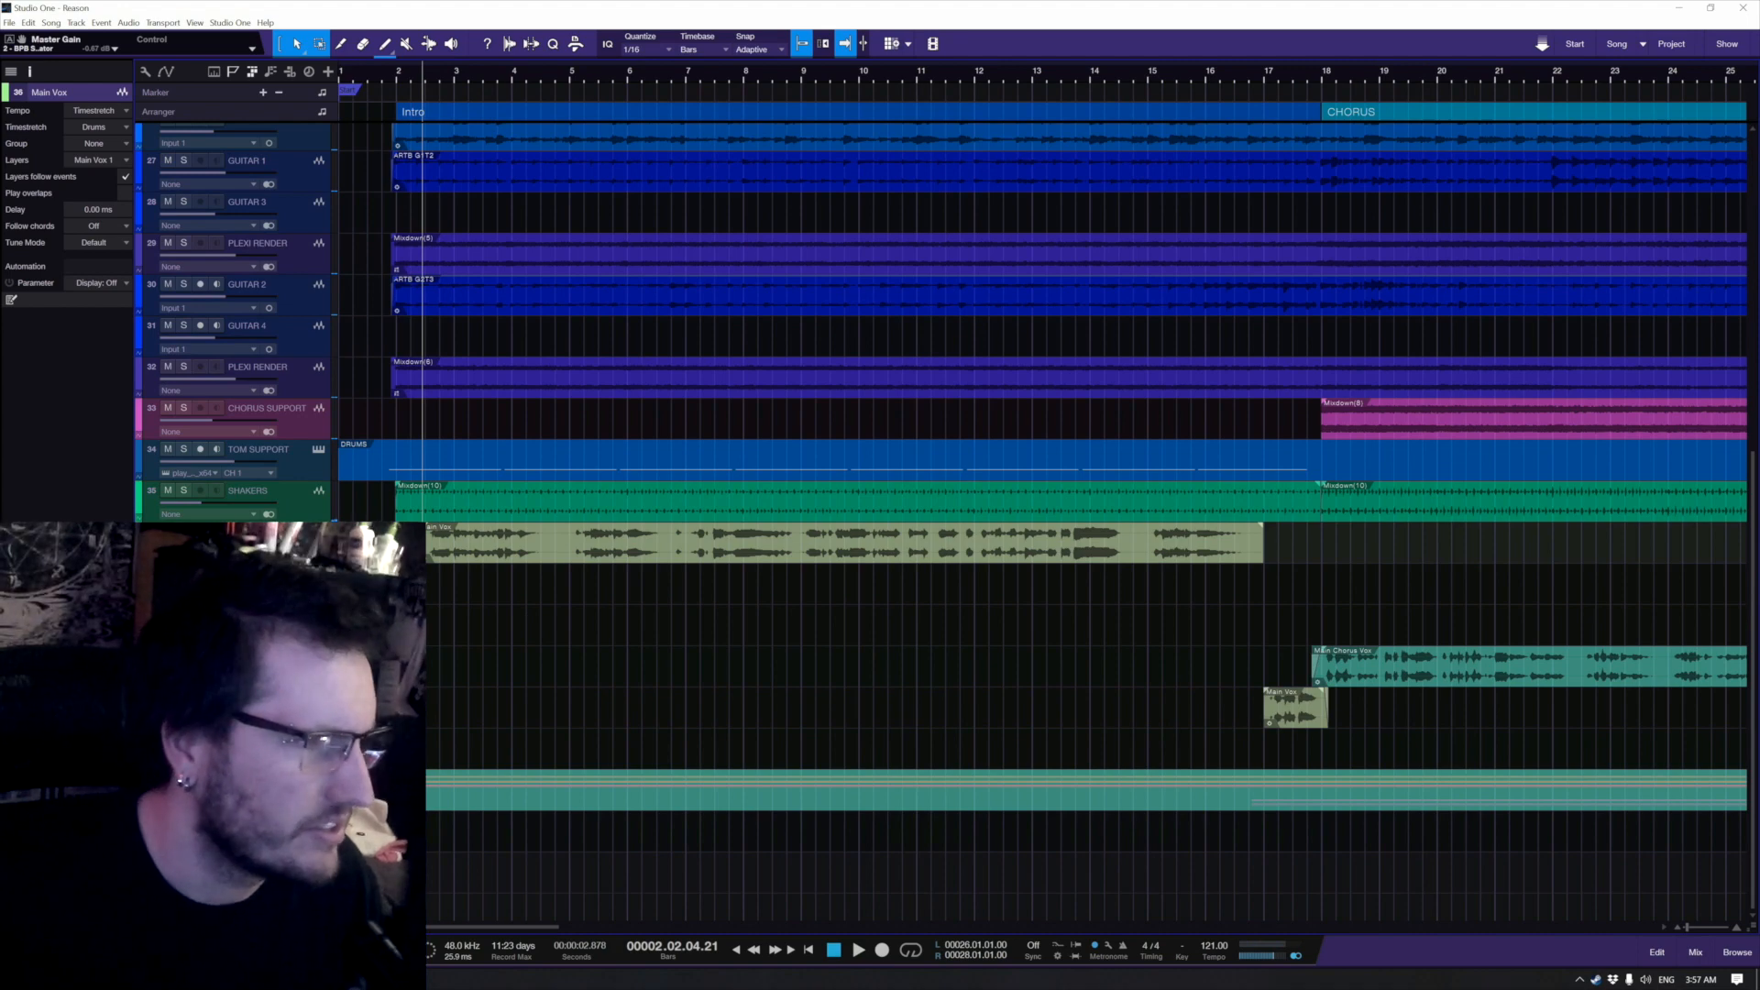
# Step: Add BPB Saturator to Main Vox as the third insert, directly after FrontDAW, and solo the vocal
pyautogui.click(125, 632)
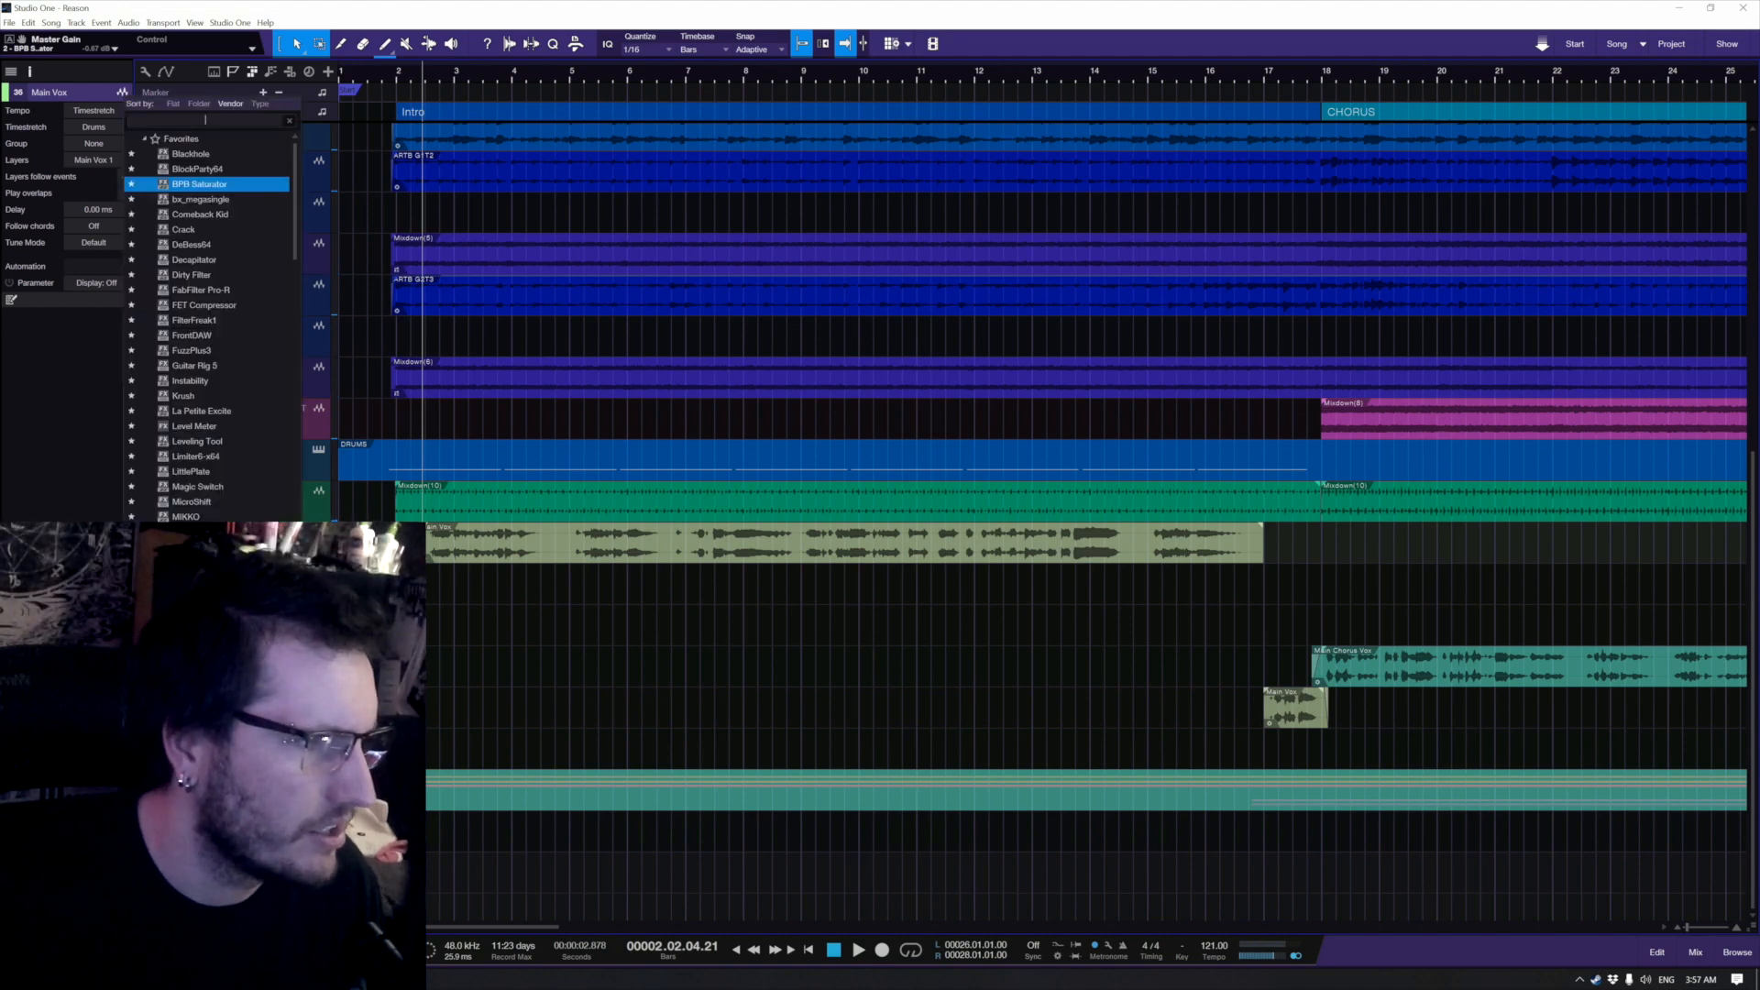
pyautogui.click(258, 182)
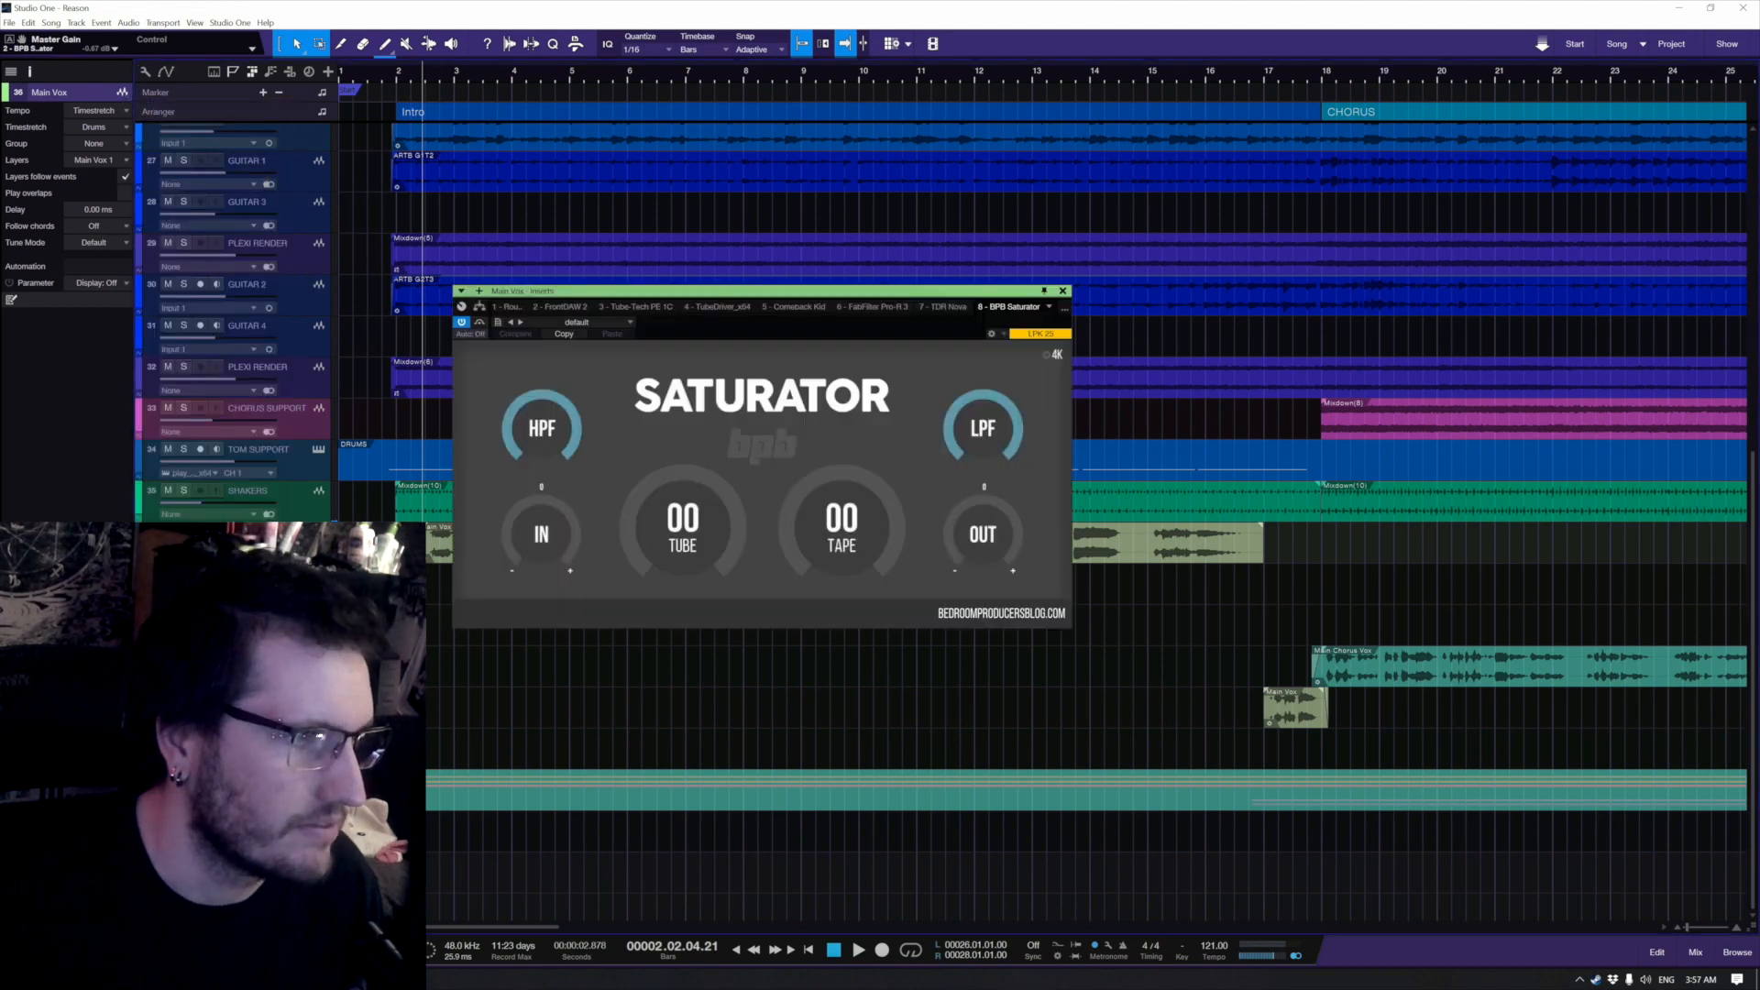
pyautogui.moveTo(65, 755); pyautogui.dragTo(64, 677)
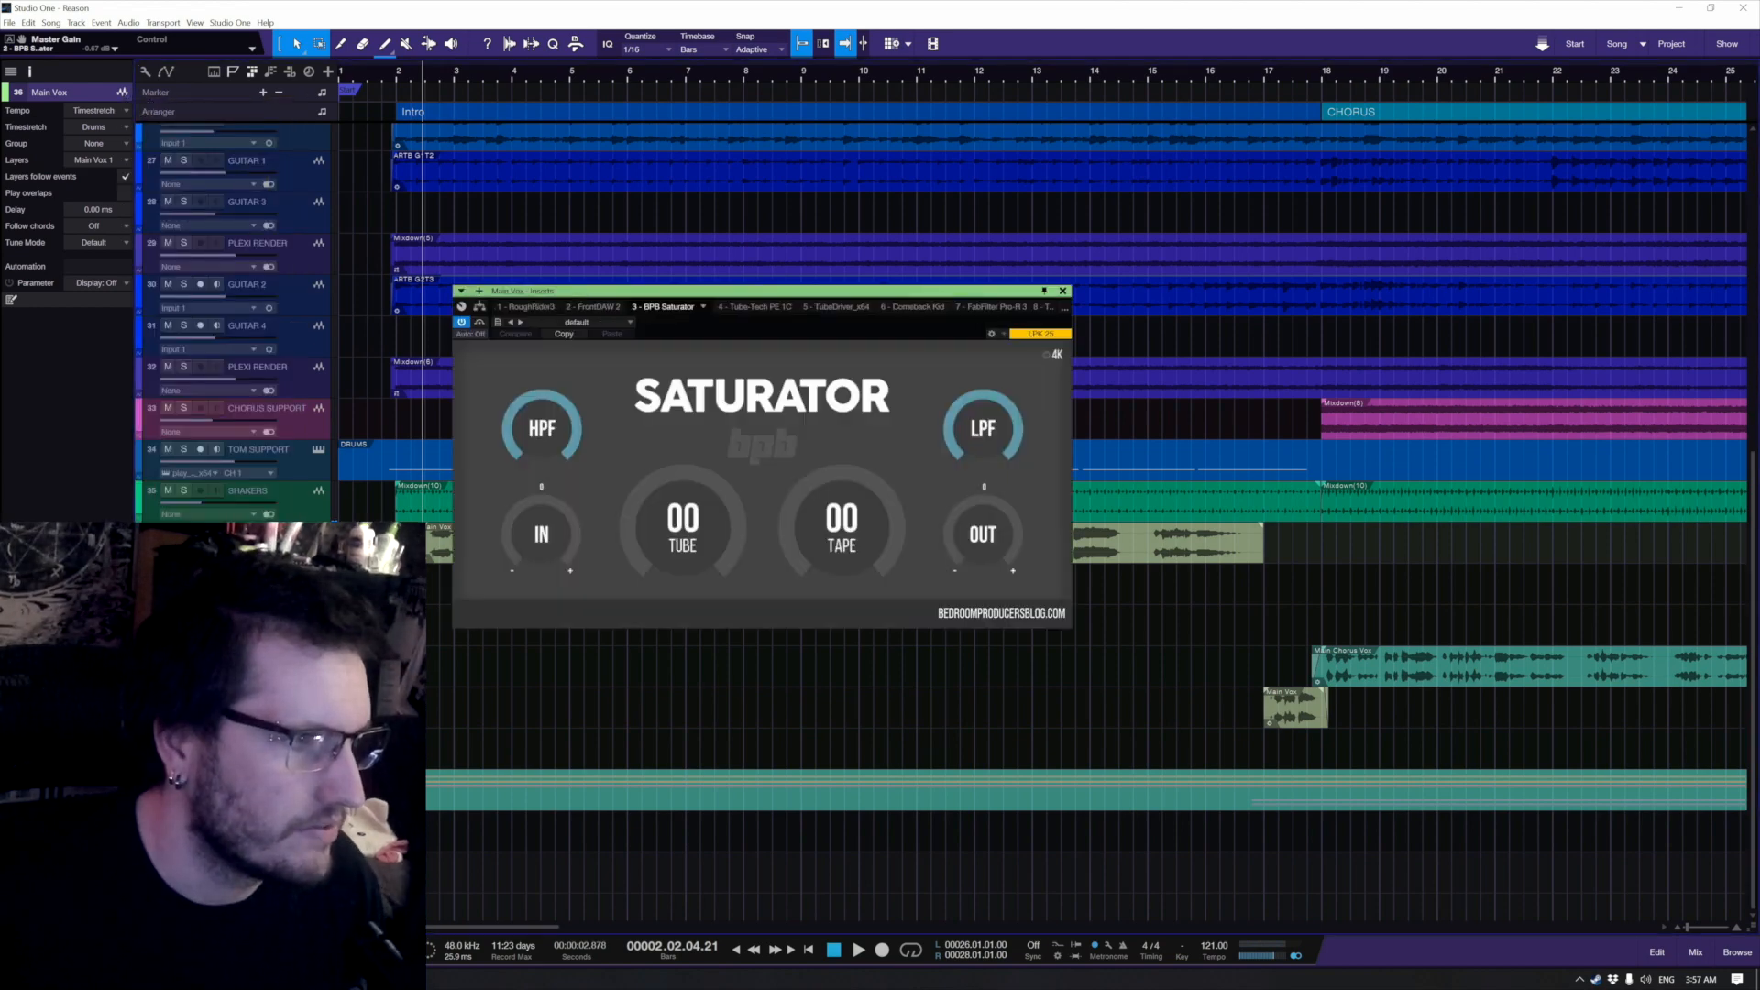
pyautogui.click(183, 531)
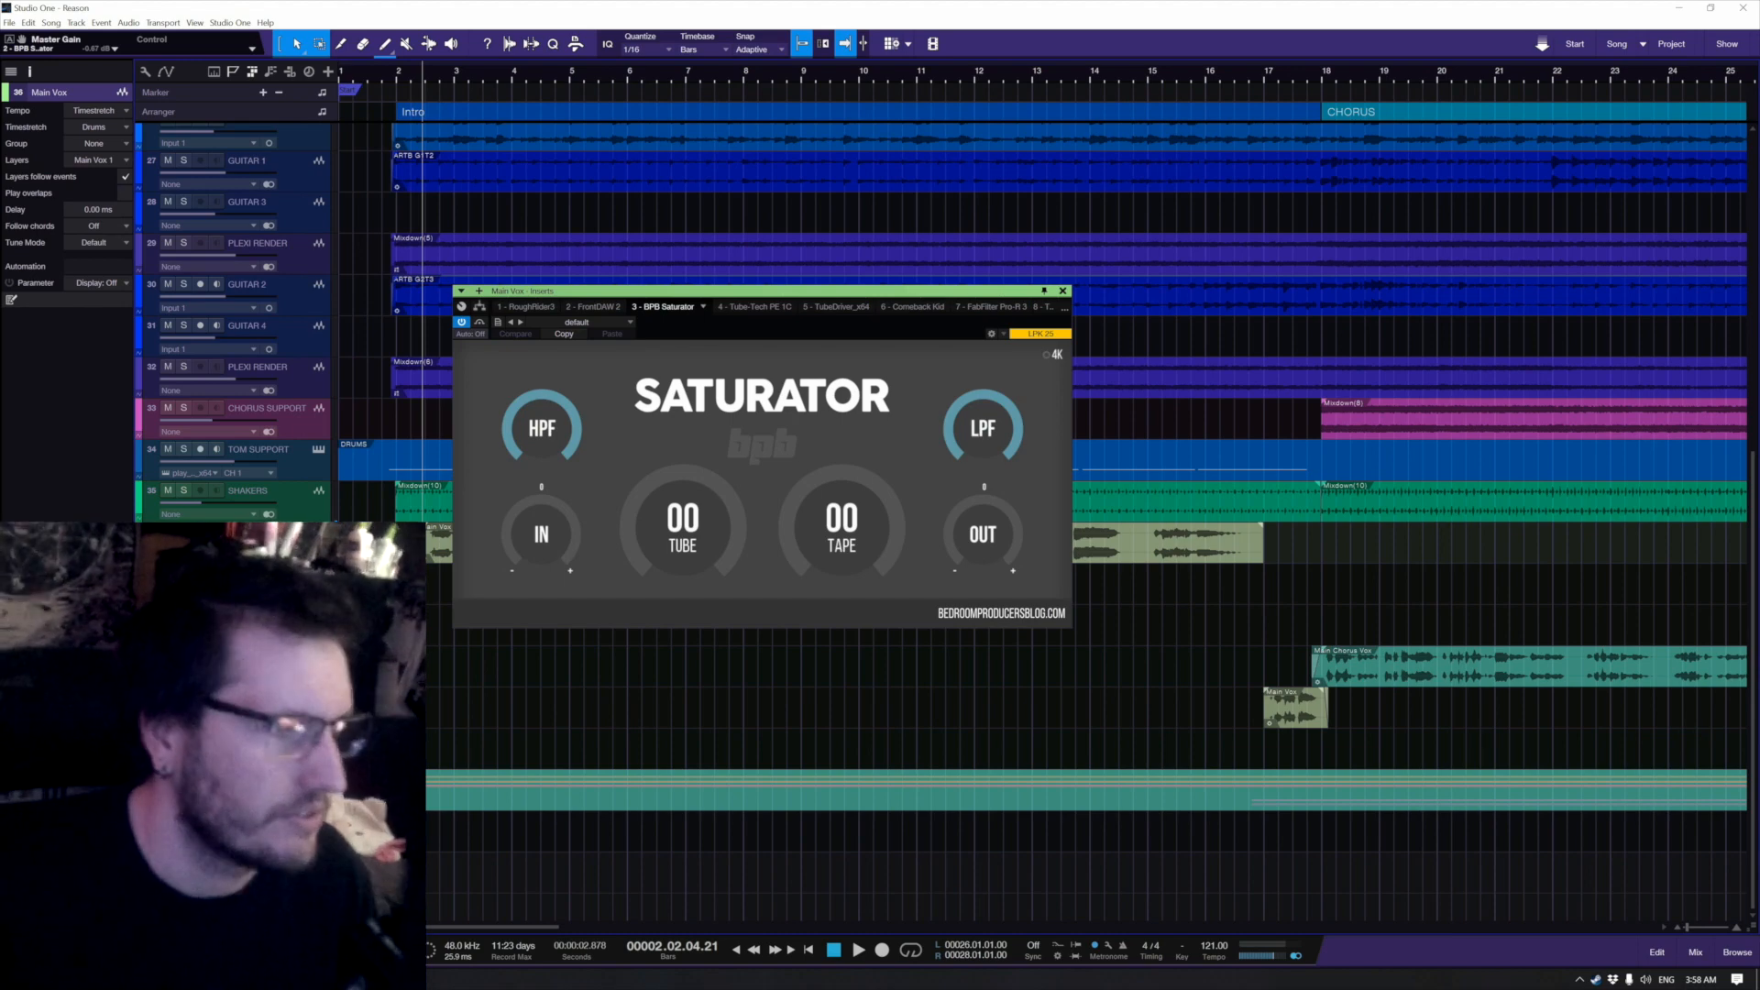
# Step: Play the soloed Main Vox and try heavy saturation, with about 69 tube and 67 tape
pyautogui.press('space')
pyautogui.moveTo(678, 552); pyautogui.dragTo(697, 469)
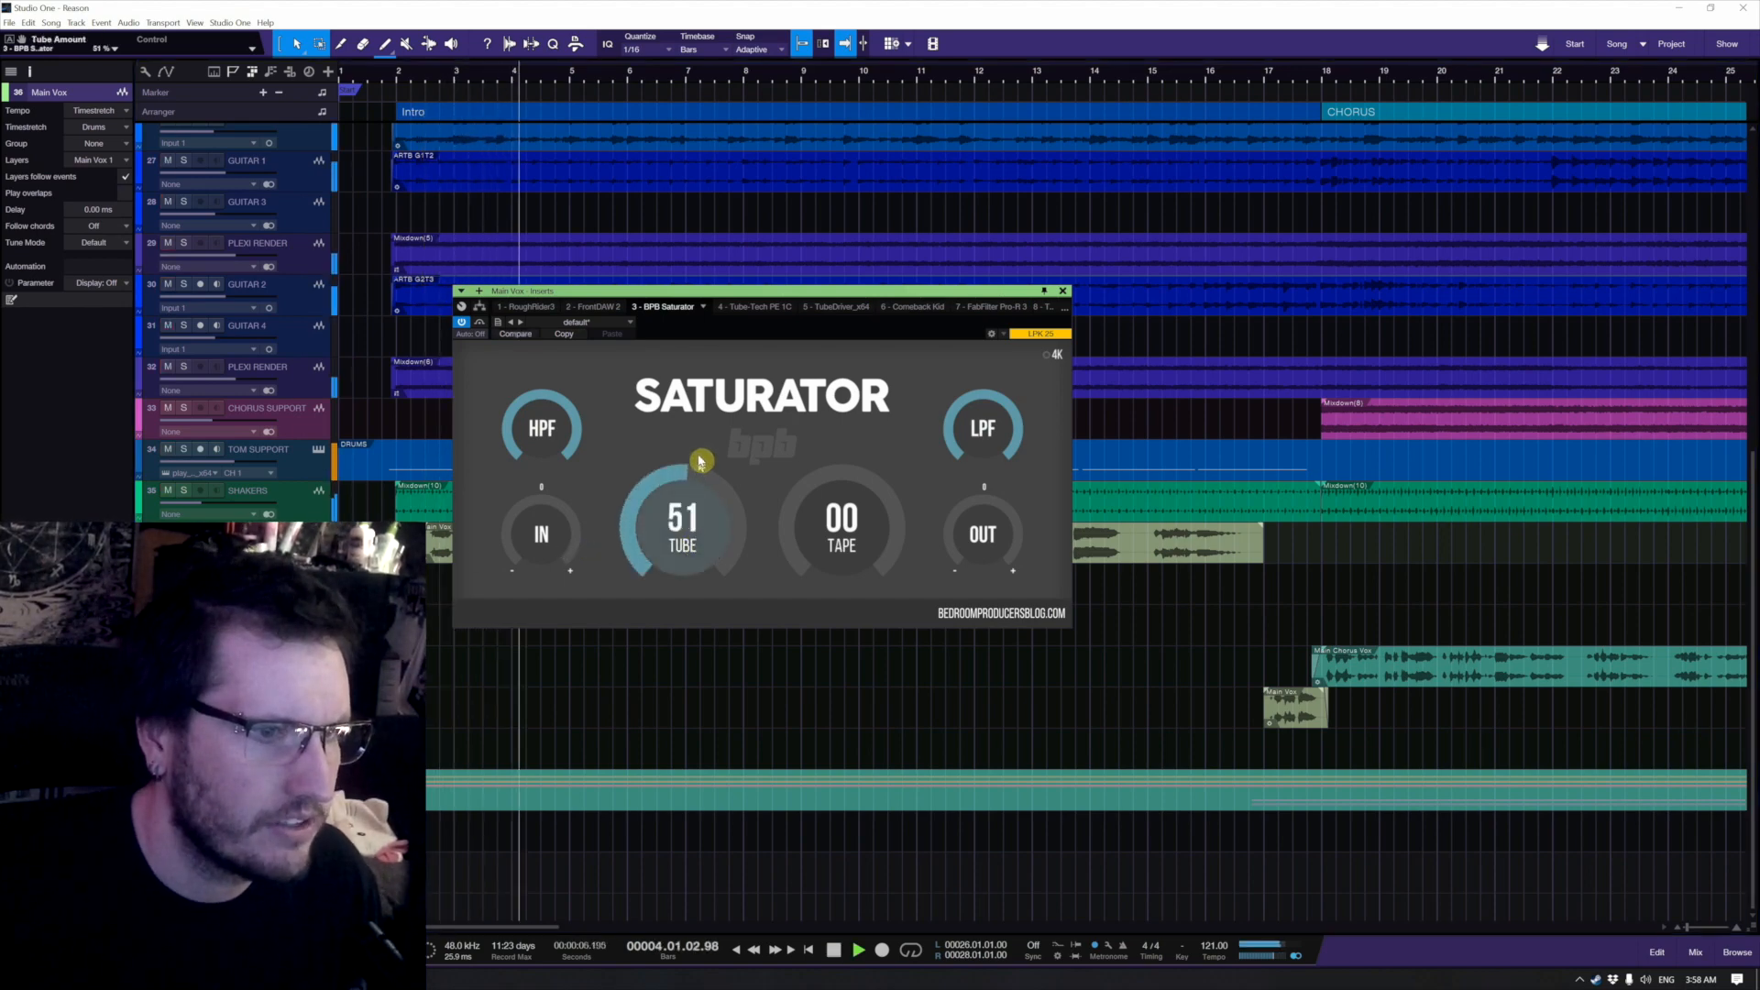
pyautogui.moveTo(693, 530); pyautogui.dragTo(682, 510)
pyautogui.moveTo(834, 500); pyautogui.dragTo(839, 454)
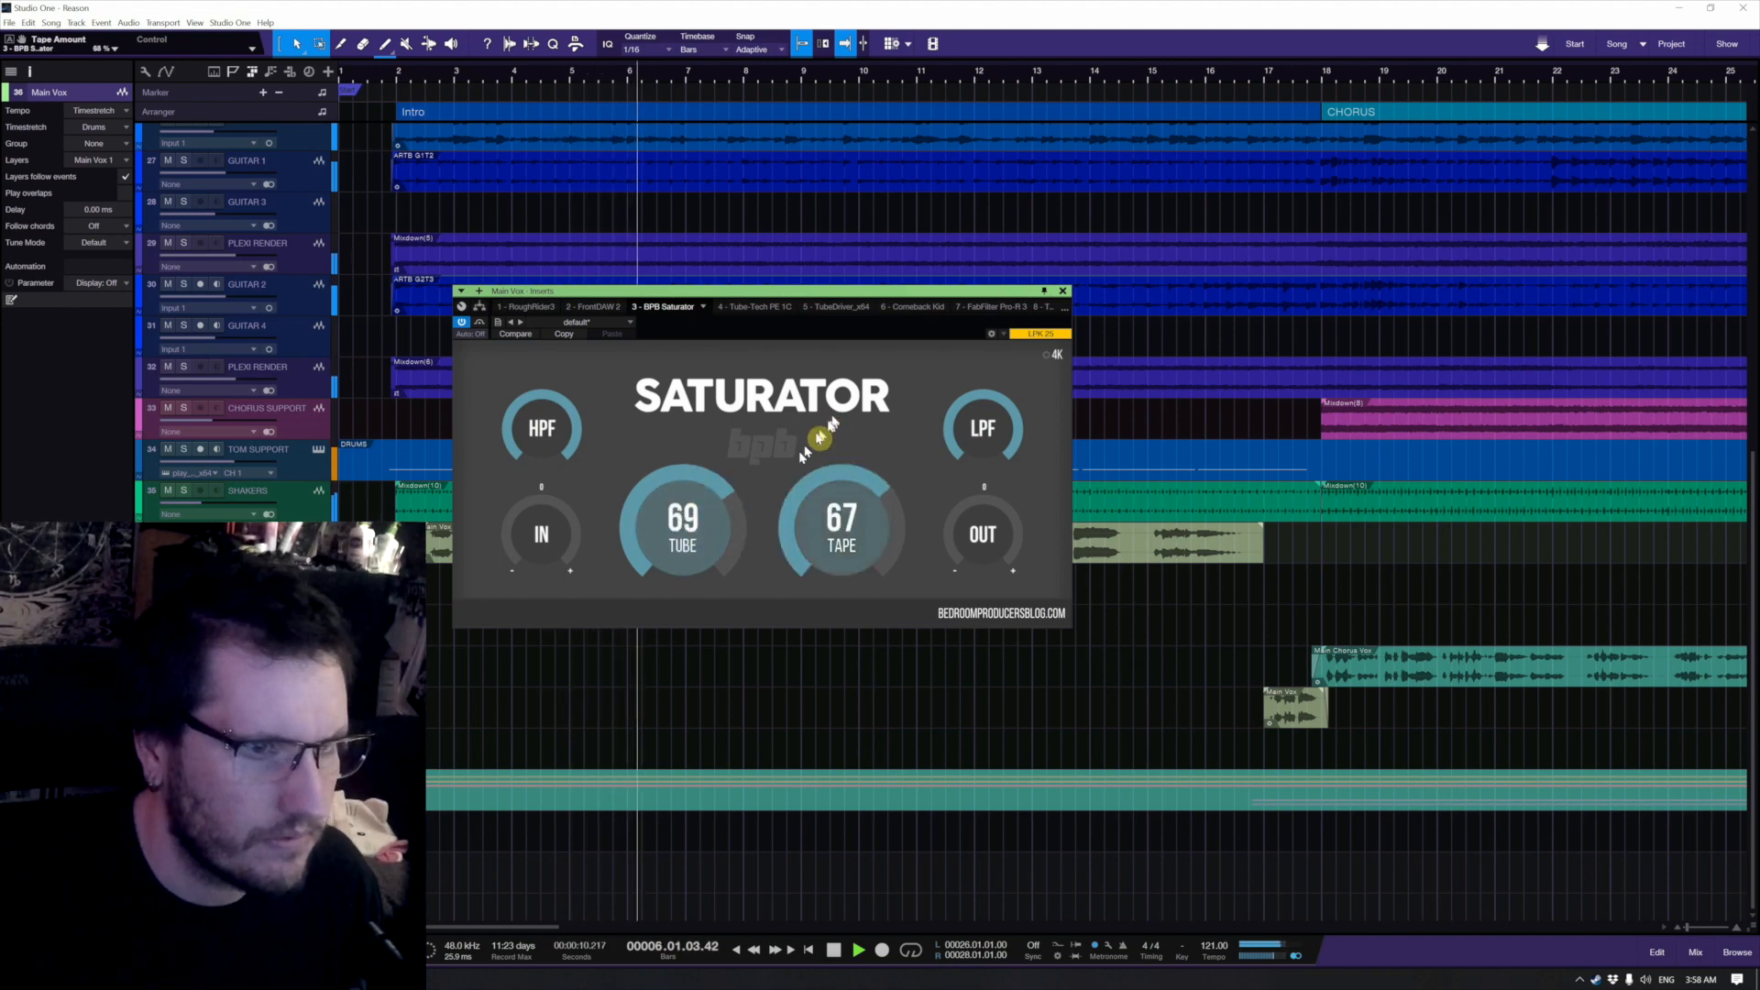
# Step: Reduce the Main Vox saturator to 7 tube and 20 tape and raise its high-pass cutoff
pyautogui.moveTo(678, 541); pyautogui.dragTo(667, 582)
pyautogui.moveTo(836, 506); pyautogui.dragTo(833, 523)
pyautogui.moveTo(683, 532); pyautogui.dragTo(682, 557)
pyautogui.moveTo(836, 516); pyautogui.dragTo(825, 589)
pyautogui.moveTo(715, 564); pyautogui.dragTo(757, 504)
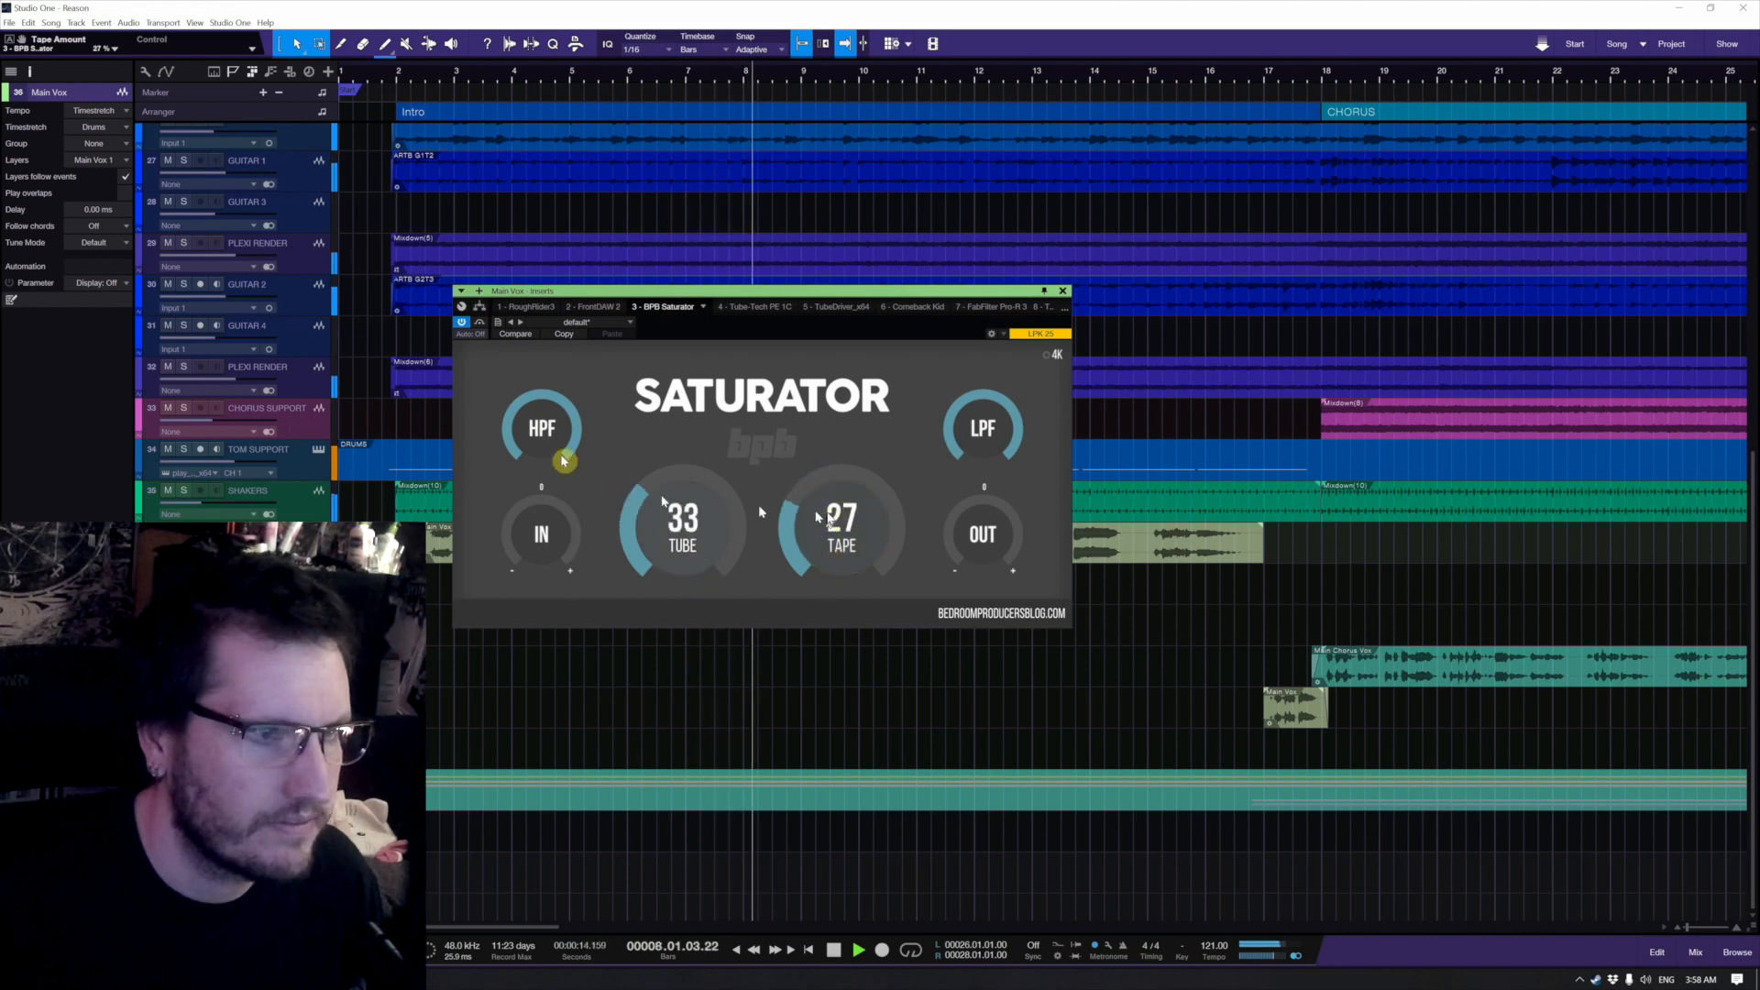
pyautogui.moveTo(550, 426); pyautogui.dragTo(548, 403)
pyautogui.moveTo(727, 581); pyautogui.dragTo(719, 578)
pyautogui.moveTo(852, 532); pyautogui.dragTo(842, 559)
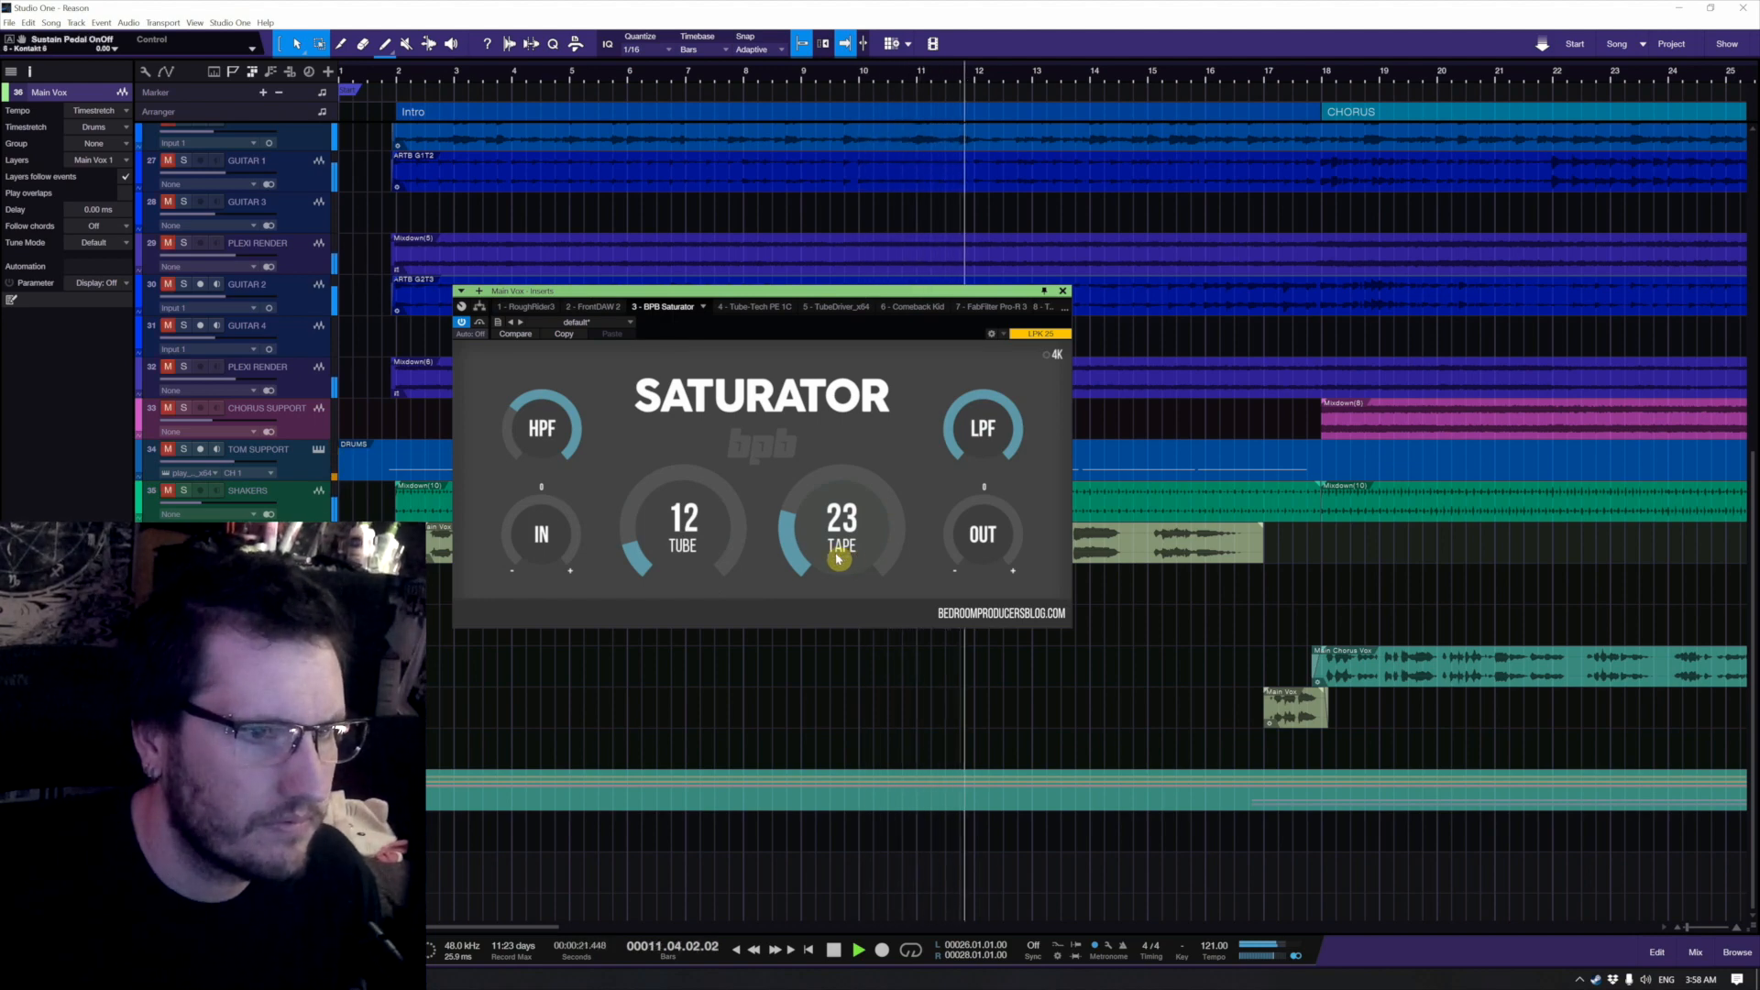
pyautogui.moveTo(838, 558); pyautogui.dragTo(736, 547)
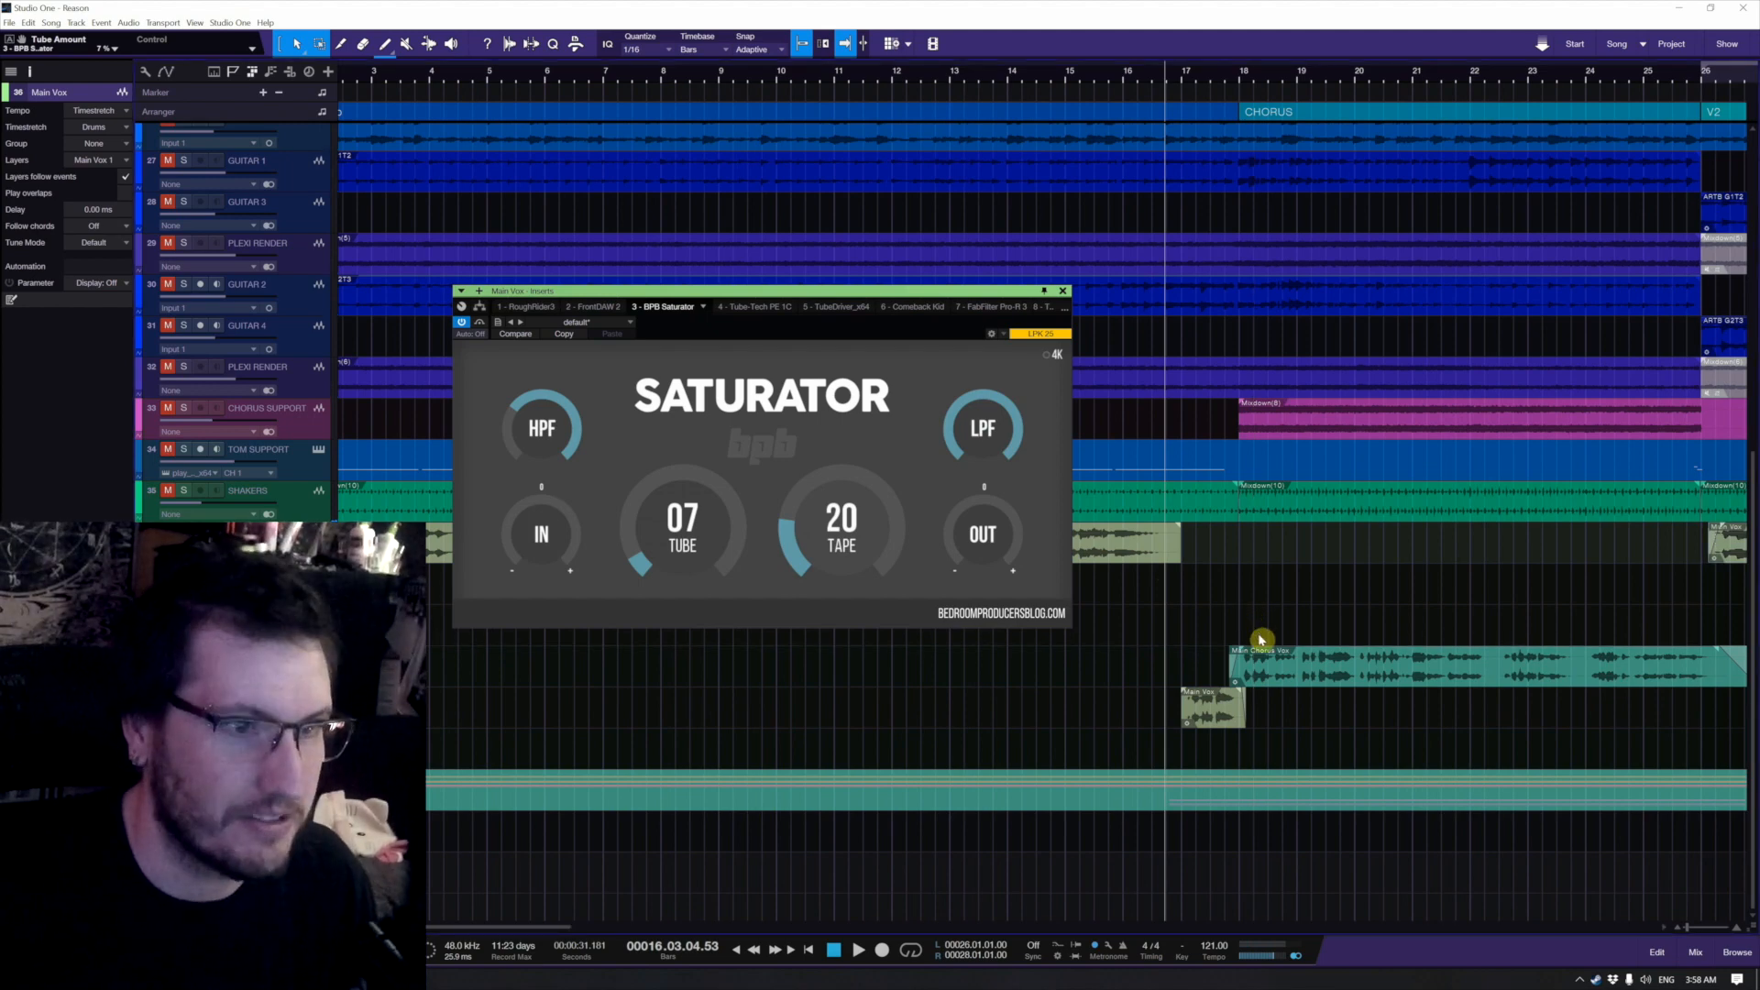
# Step: Listen to the saturated vocal from bar 16 into the chorus, then restart playback near bar 2
pyautogui.press('space')
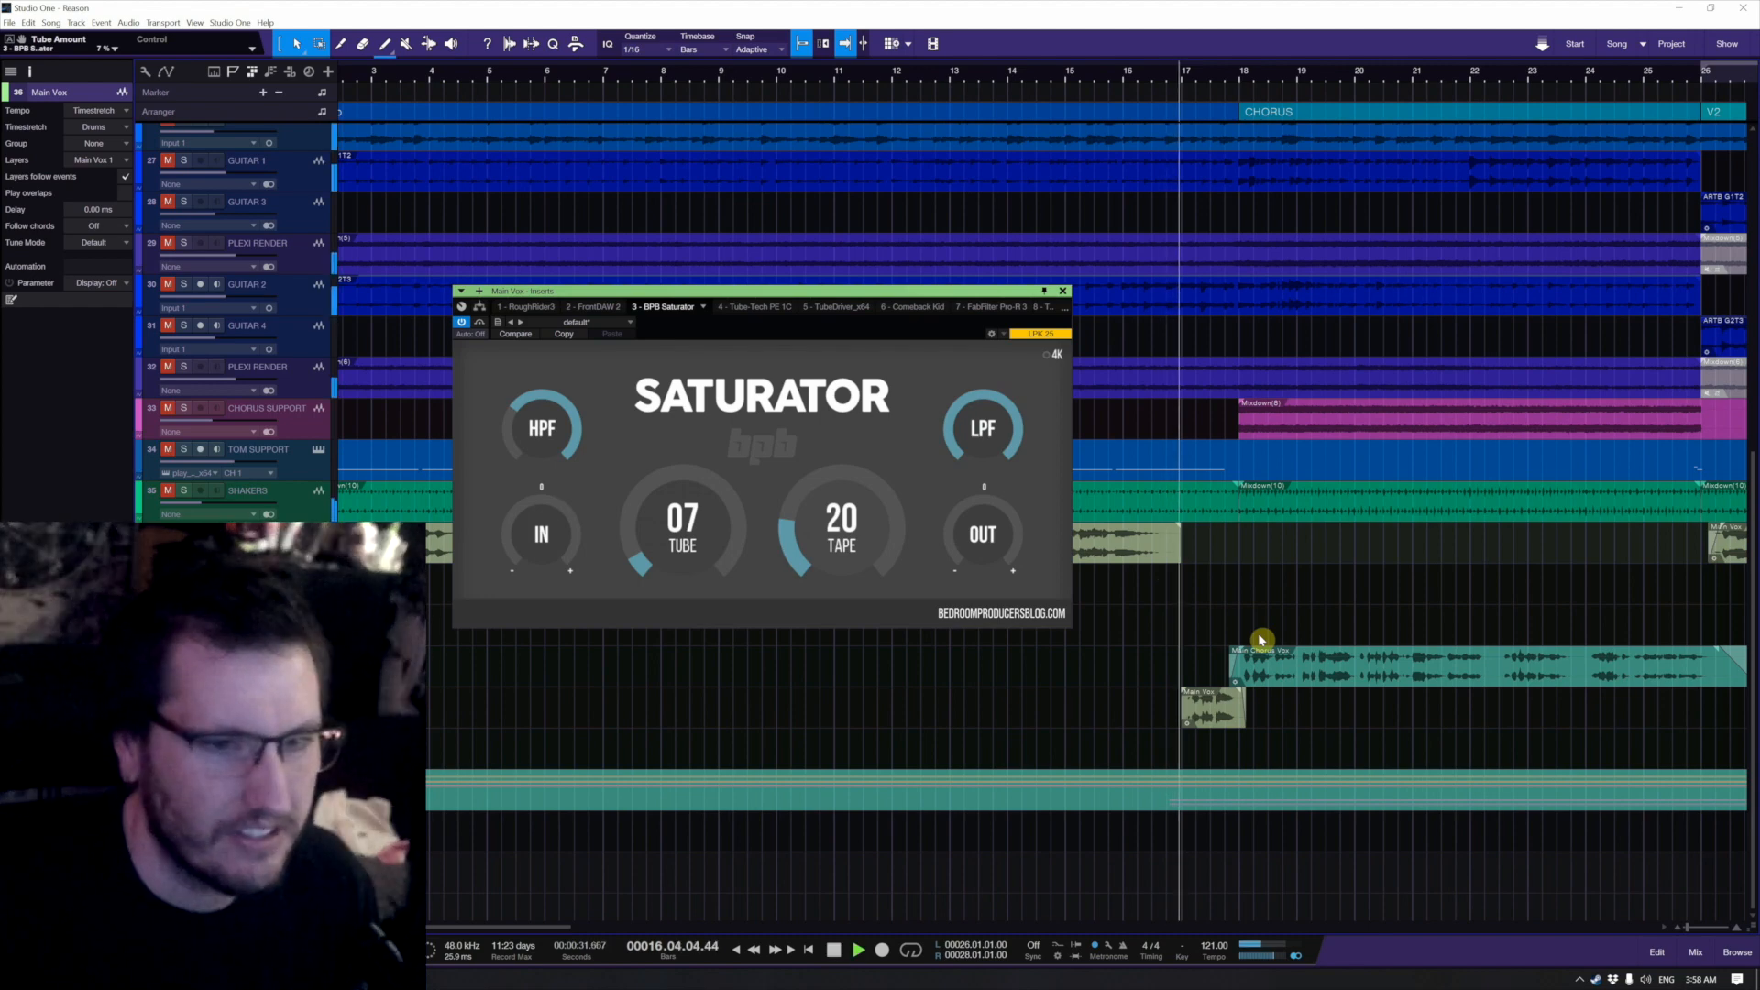
pyautogui.press('space')
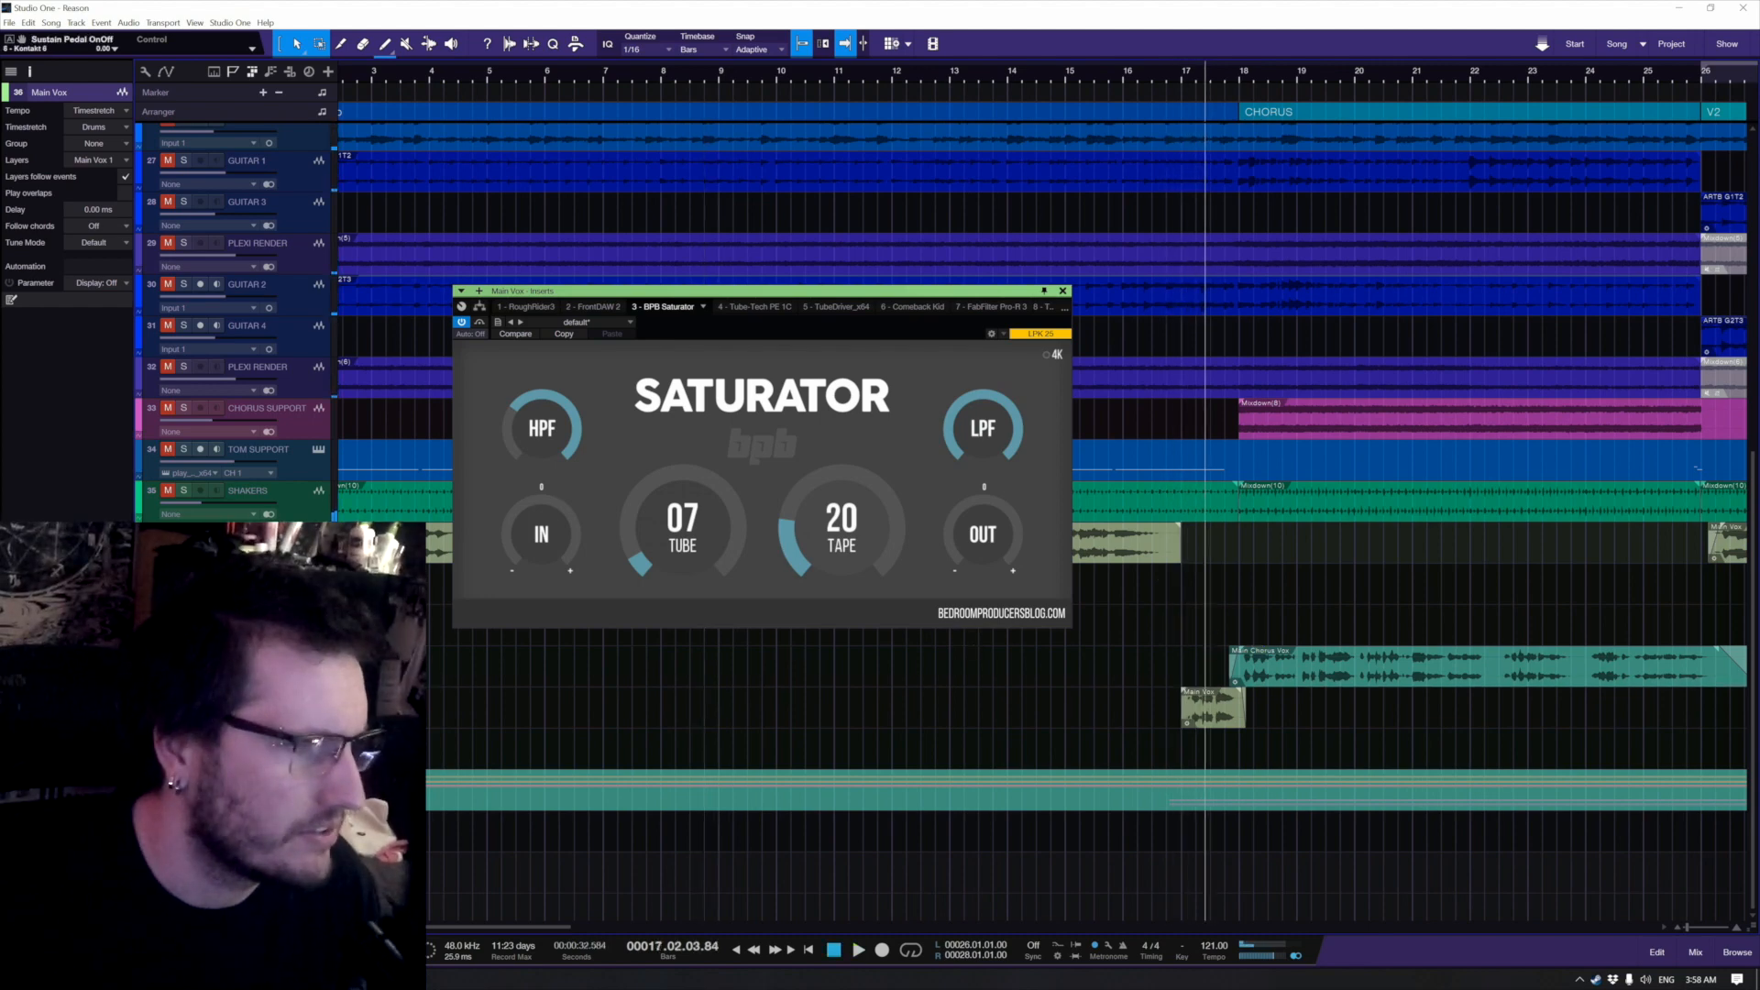
pyautogui.press('space')
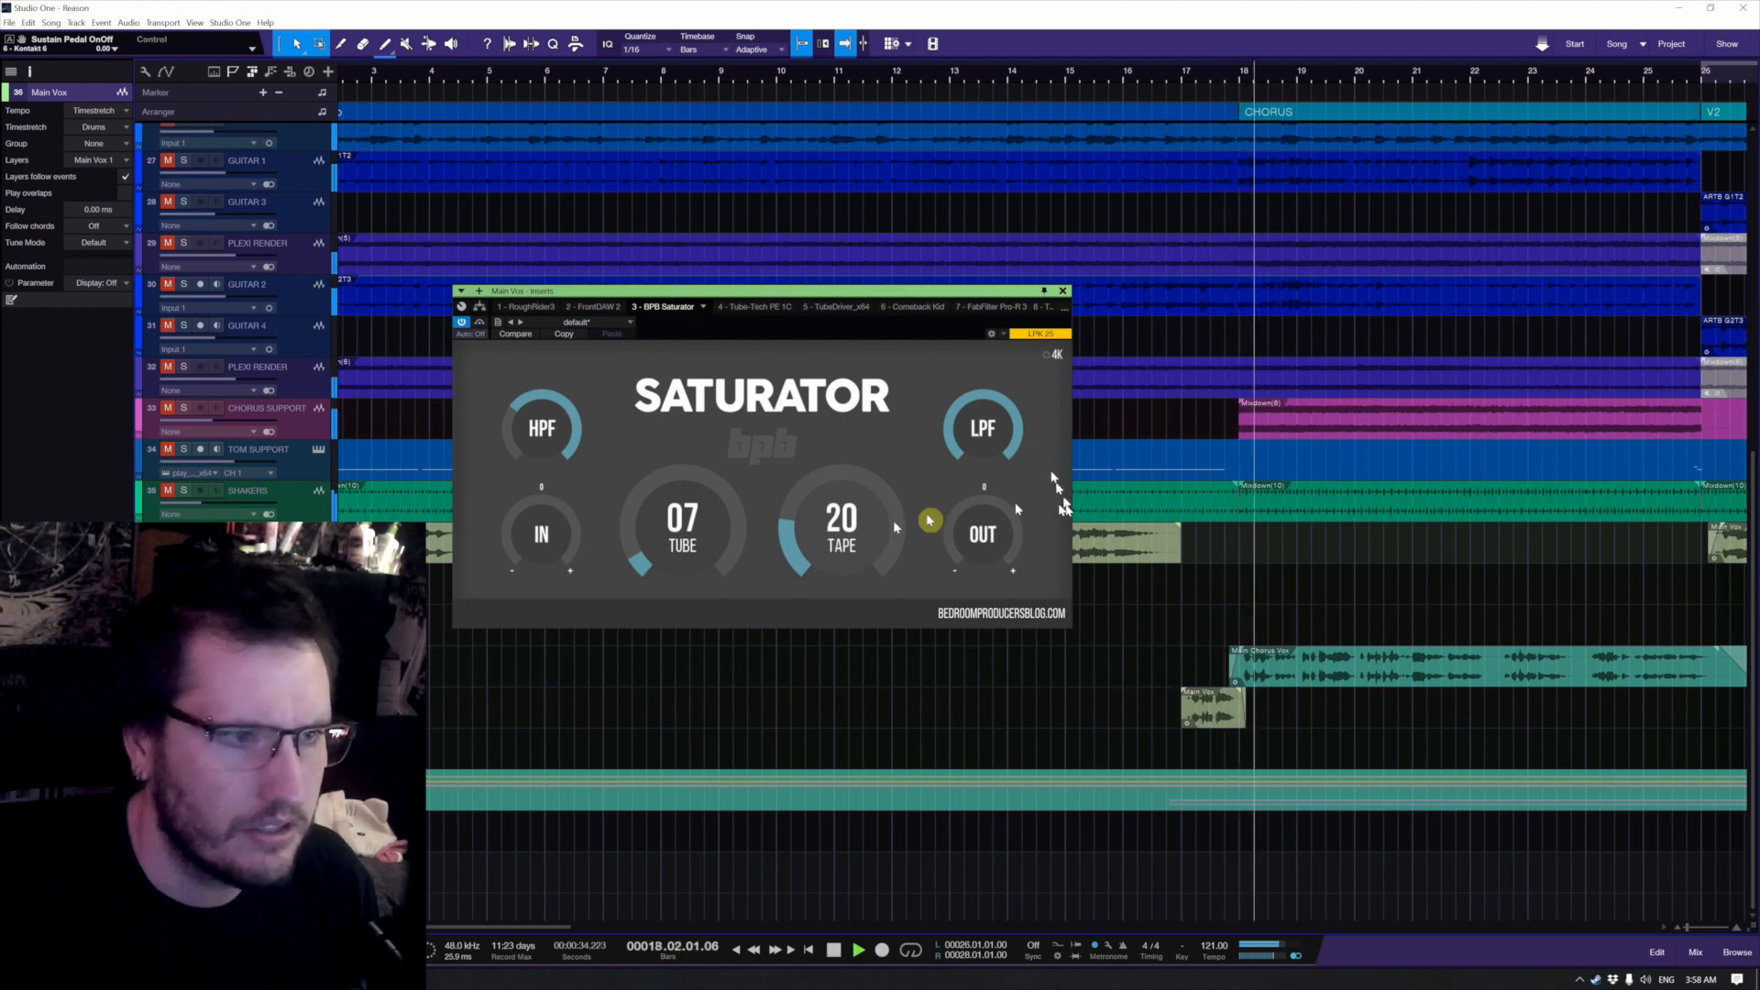
pyautogui.hscroll(-1, 423, 592)
pyautogui.press('space')
pyautogui.click(401, 586)
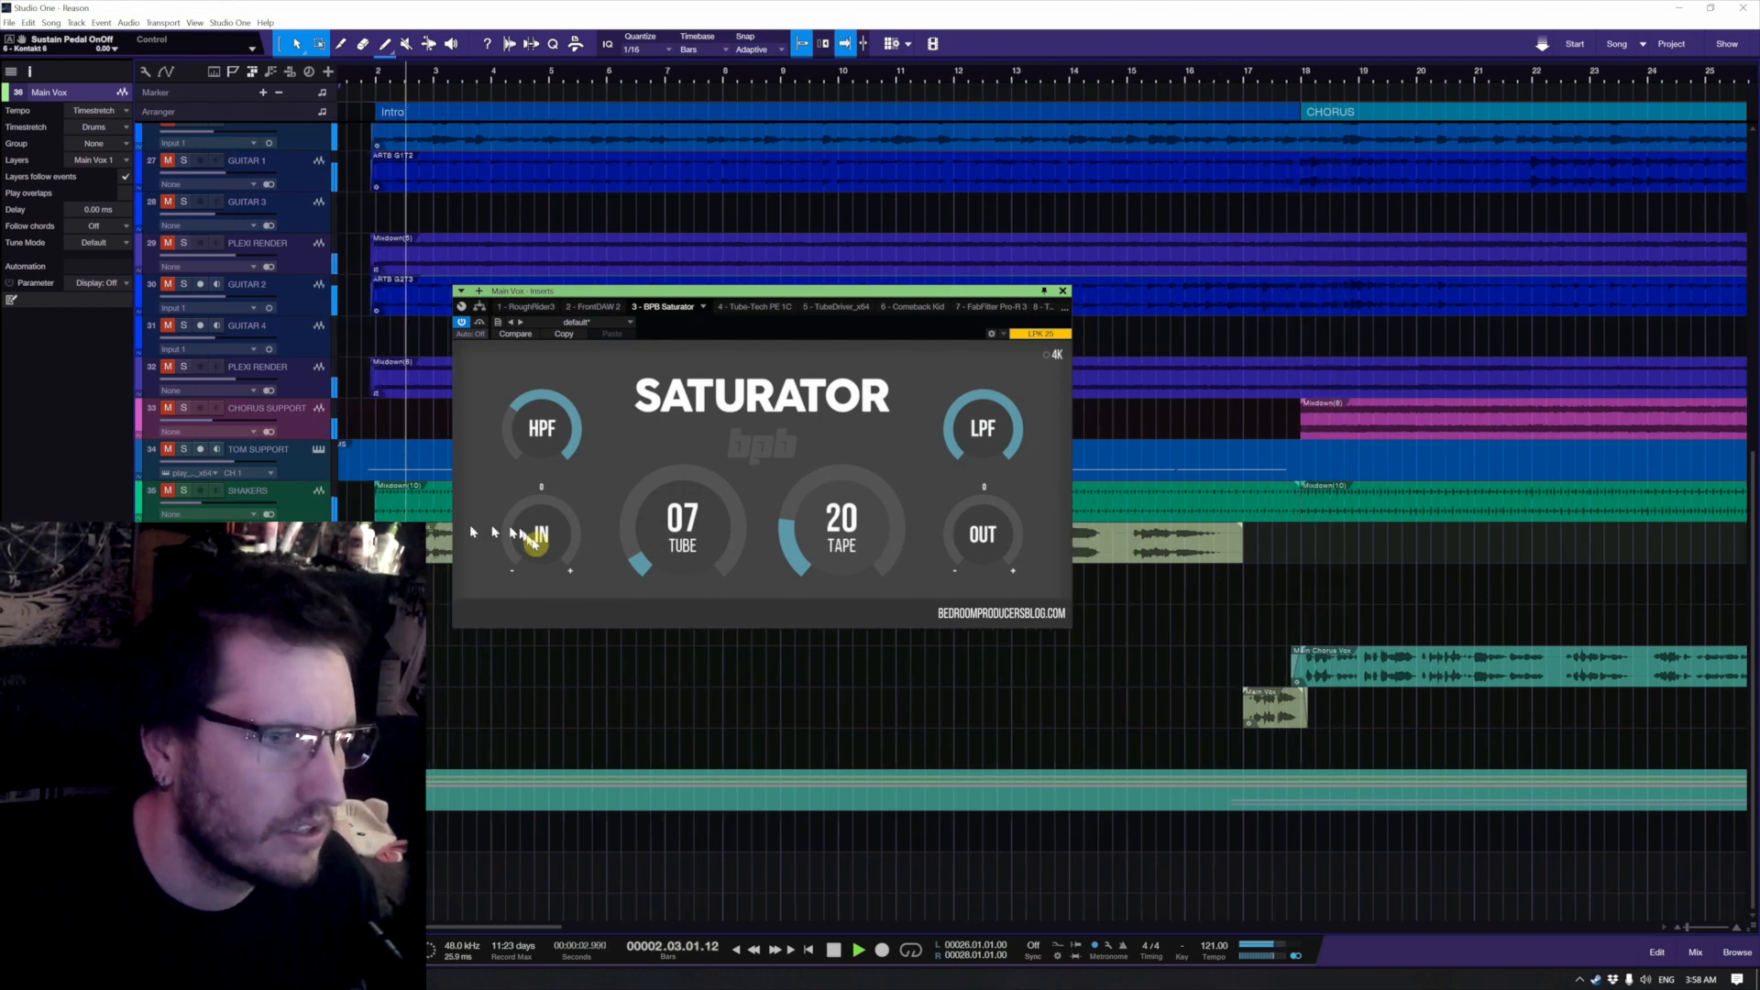
# Step: Set the vocal saturator's high-pass cutoff to about 206 Hz and compare the sound with the plug-in bypassed and active
pyautogui.click(530, 423)
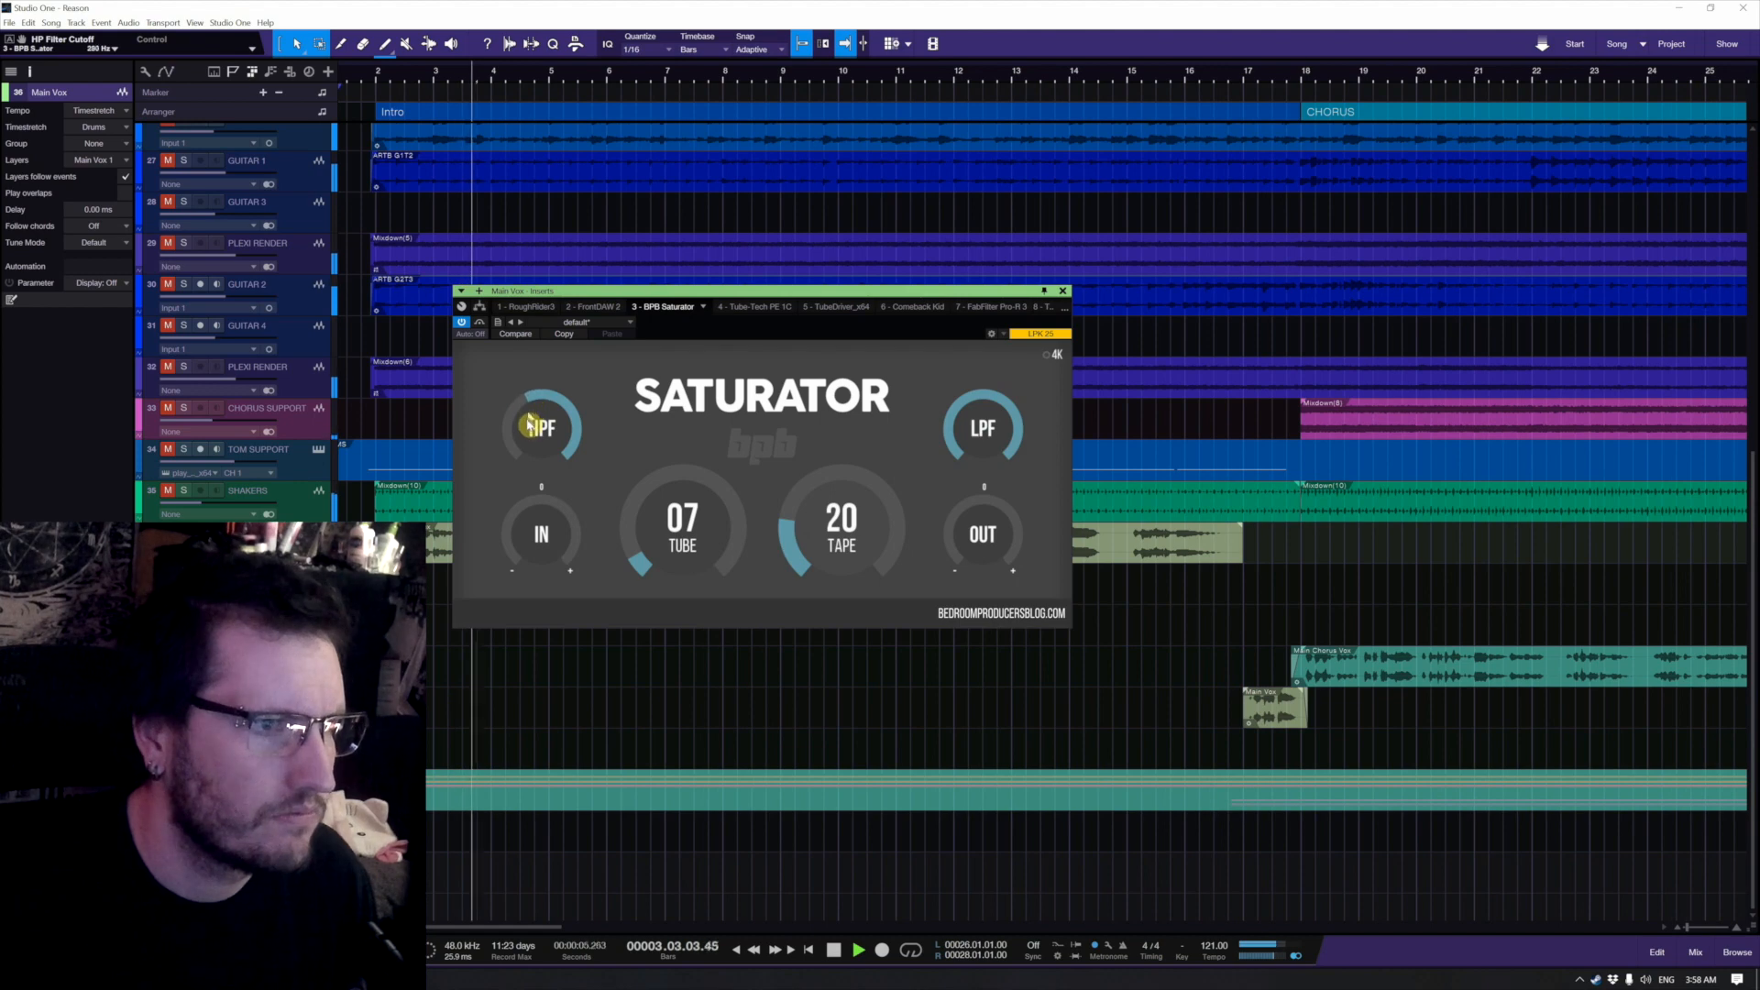
pyautogui.moveTo(530, 423); pyautogui.dragTo(529, 429)
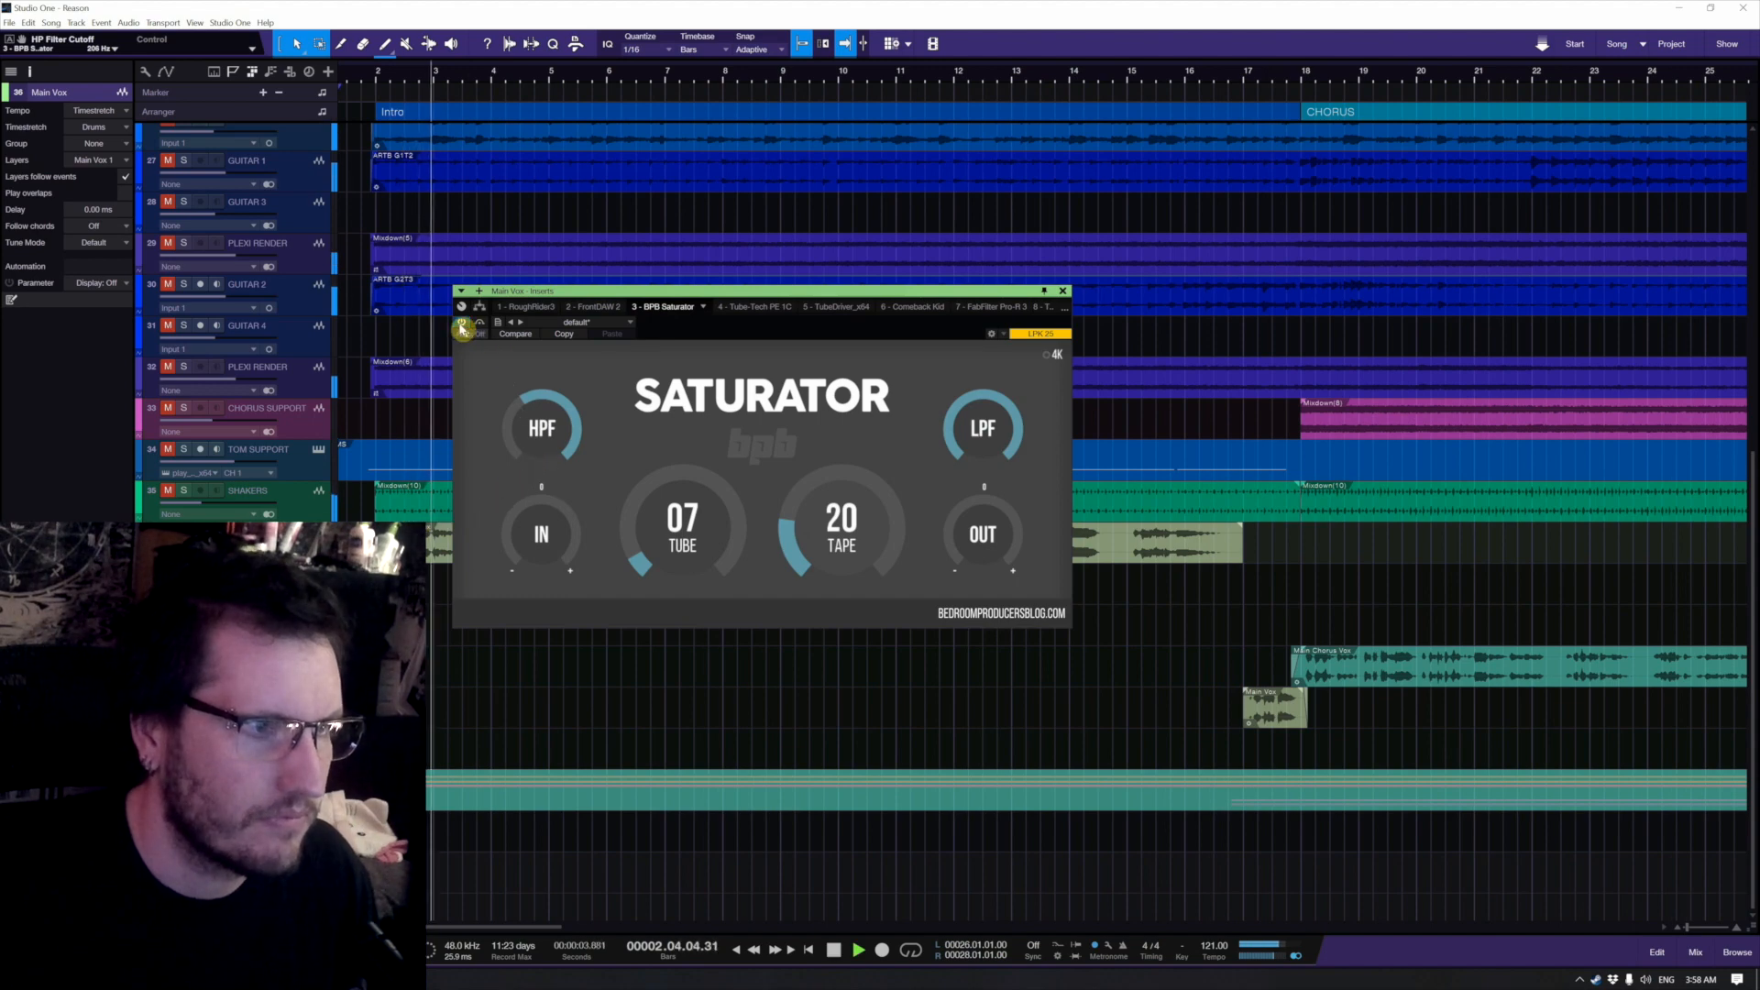
pyautogui.press('space')
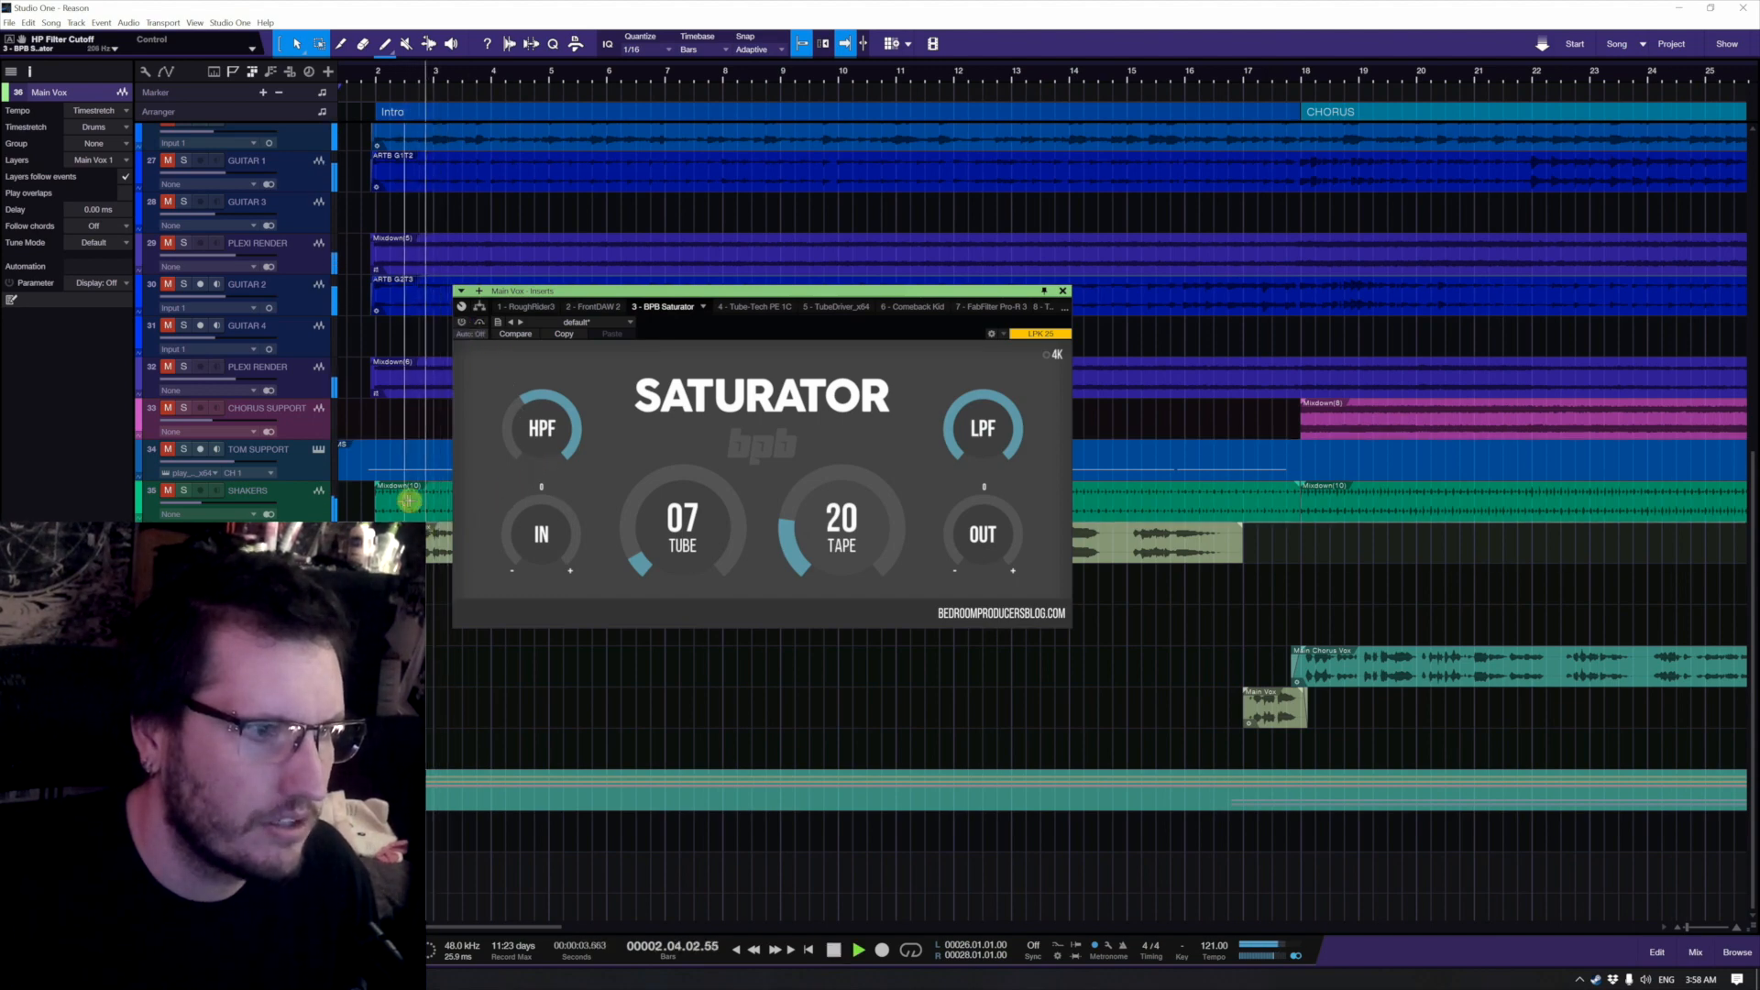
pyautogui.press('space')
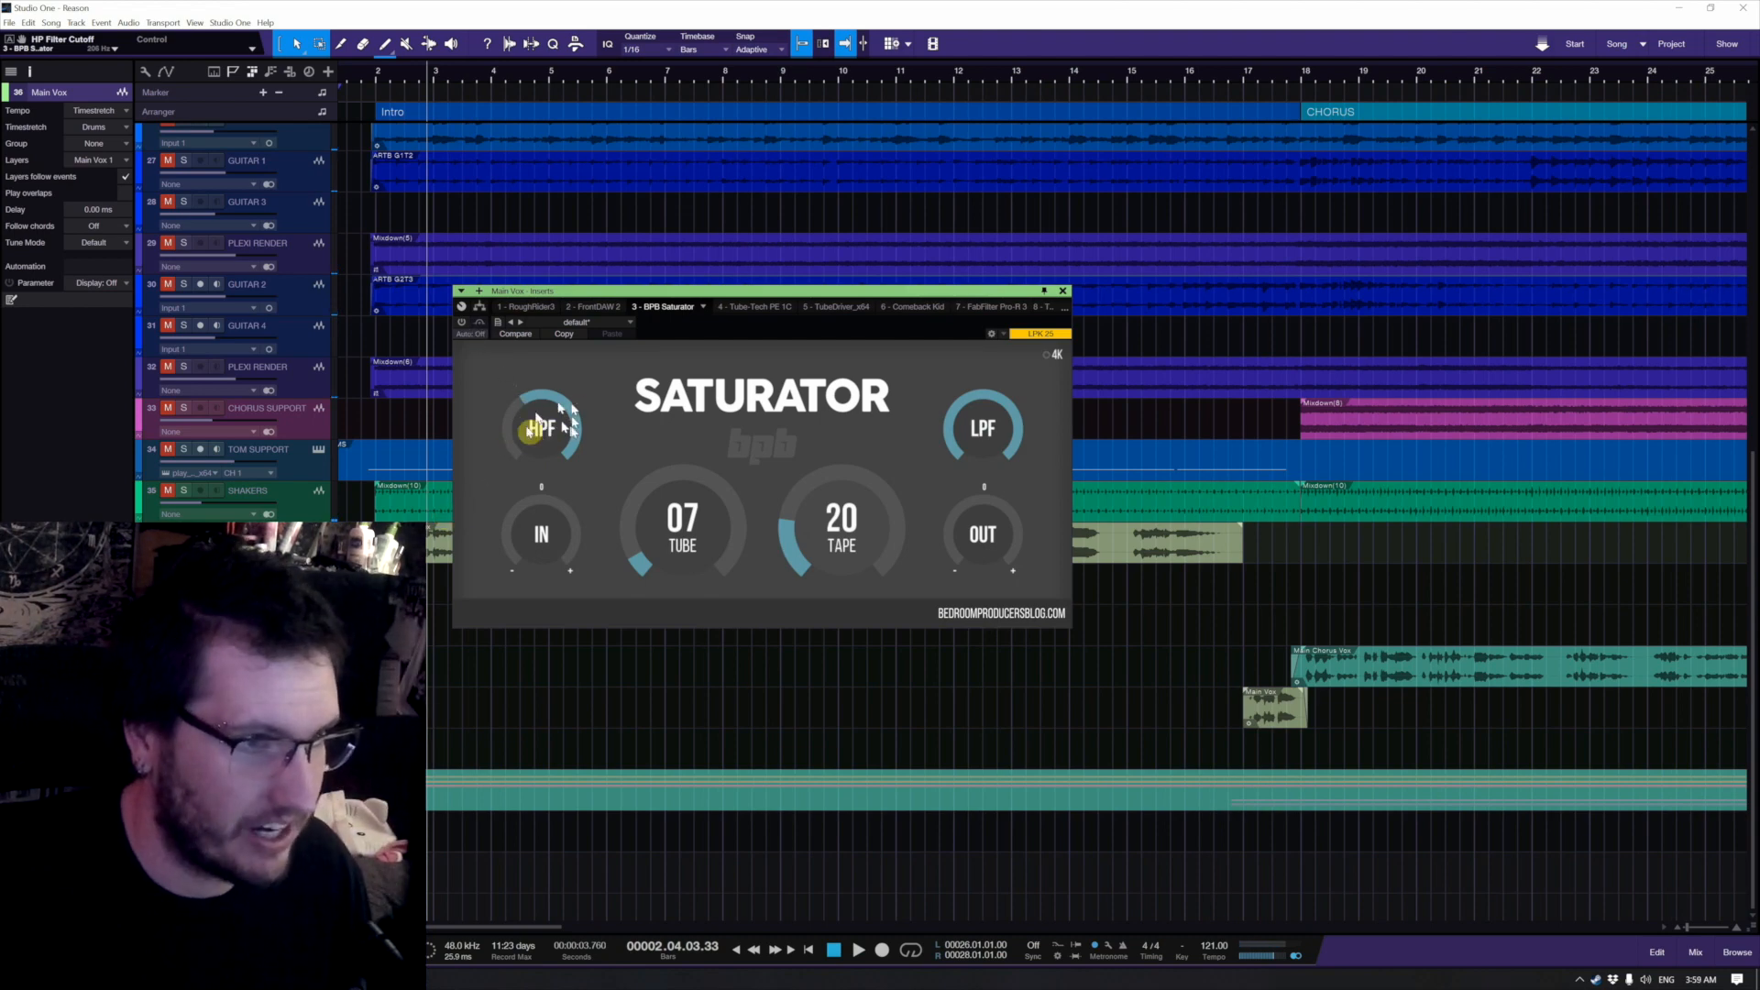
pyautogui.click(464, 323)
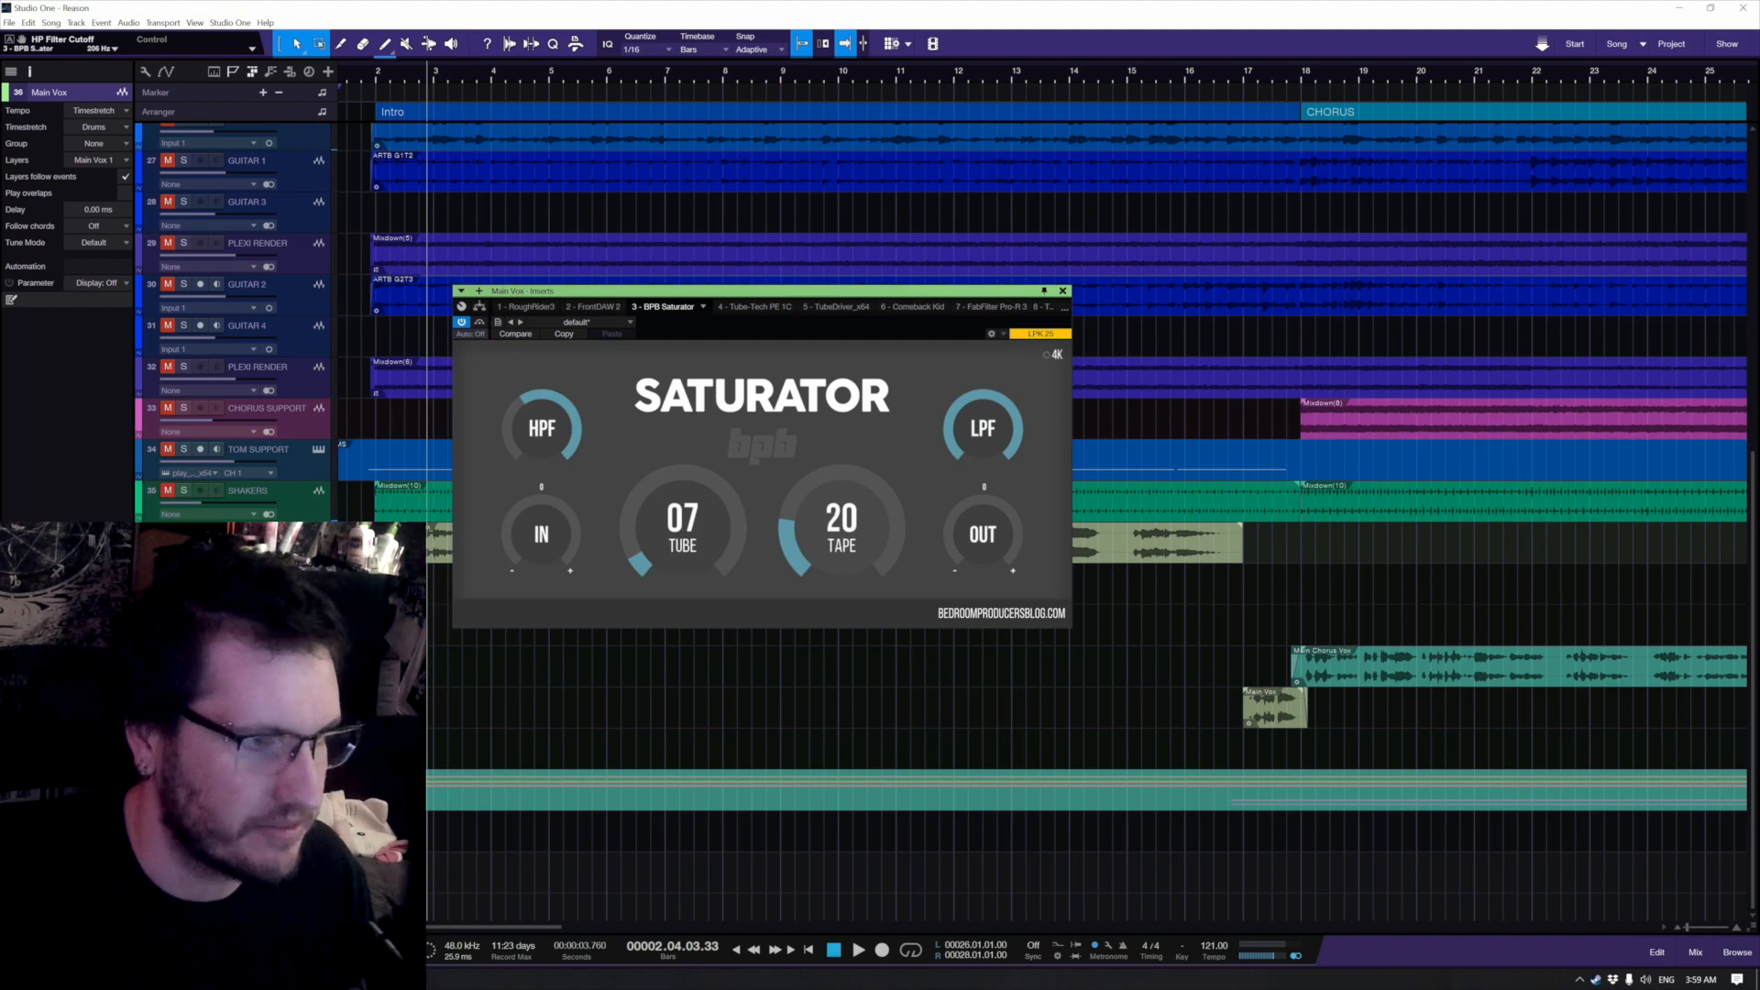
pyautogui.press('space')
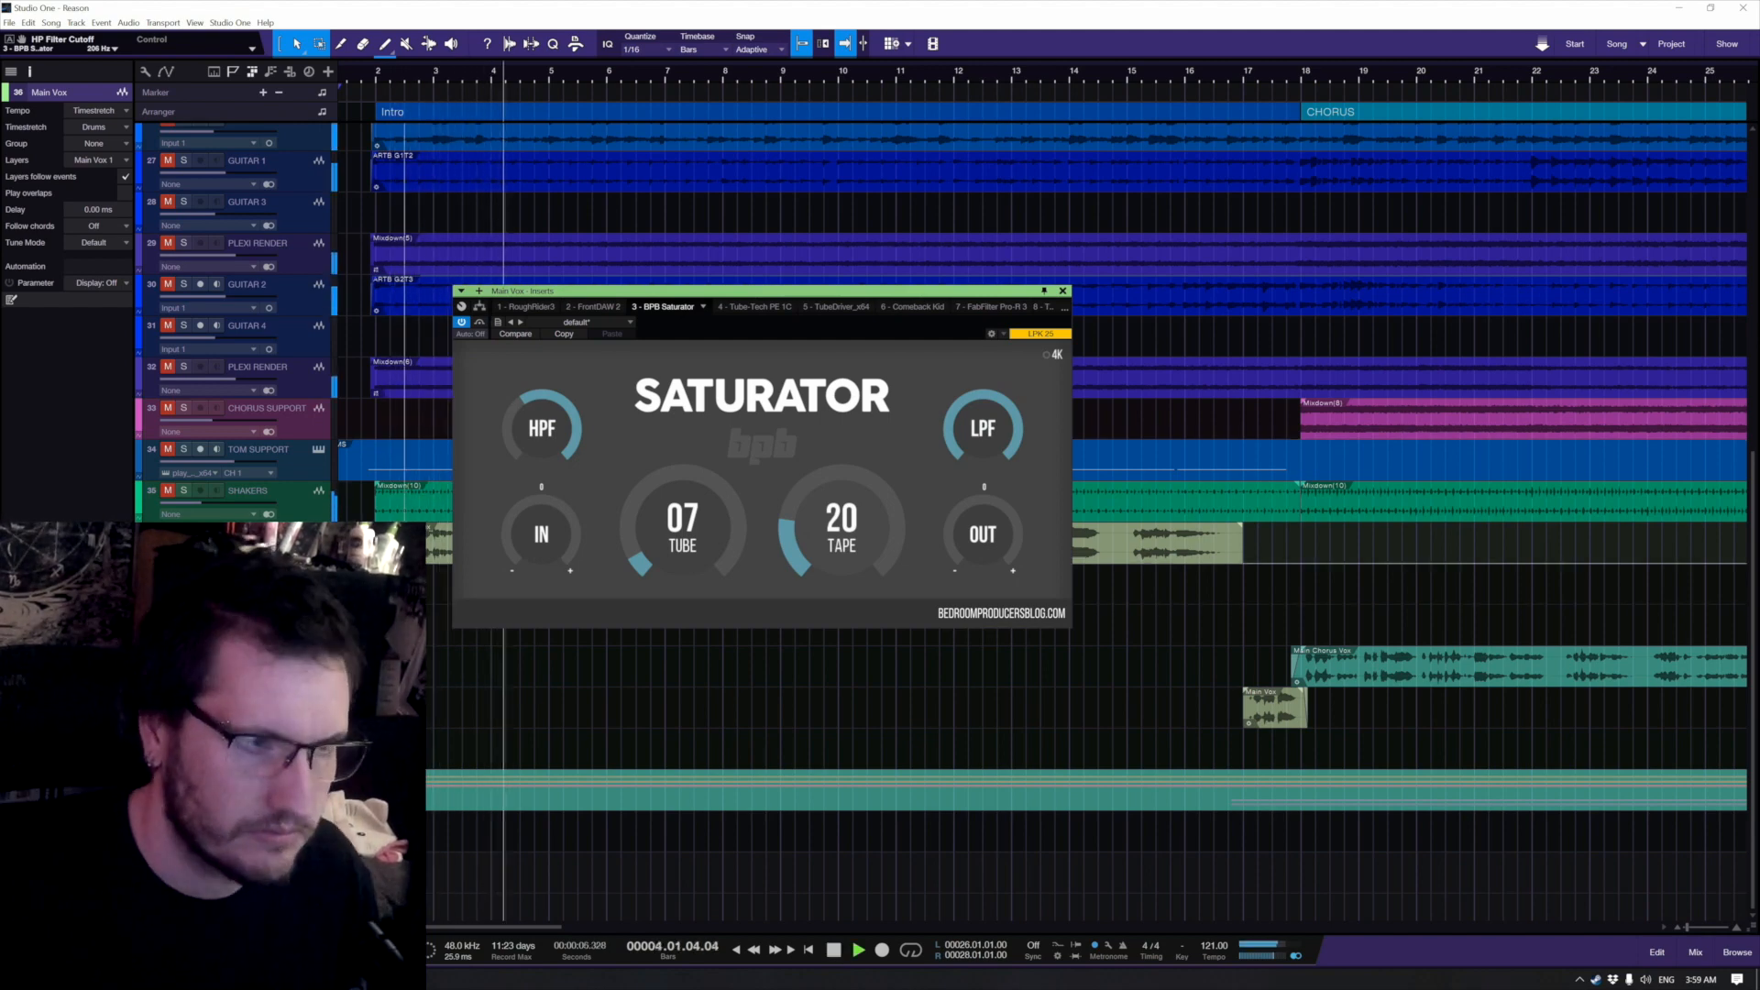
pyautogui.press('space')
# Step: View the FrontDAW insert on Main Vox, close the inserts window and replay the vocal from near bar 2
pyautogui.click(593, 307)
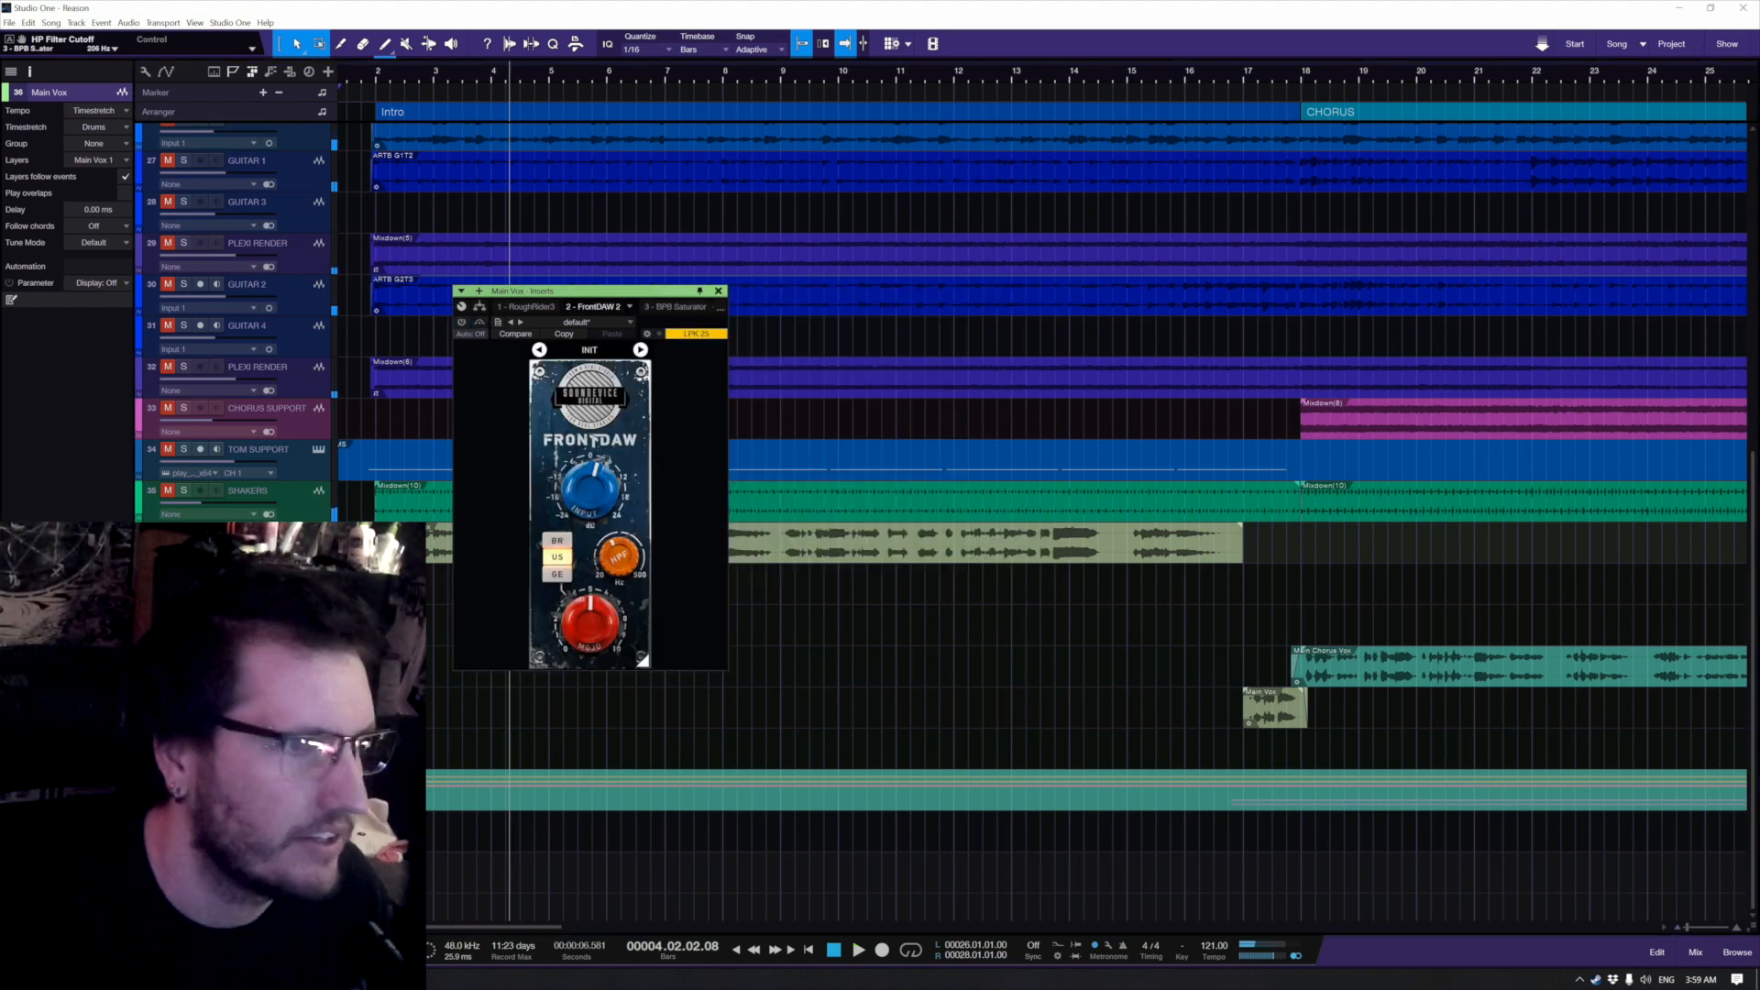
pyautogui.click(719, 292)
pyautogui.press('space')
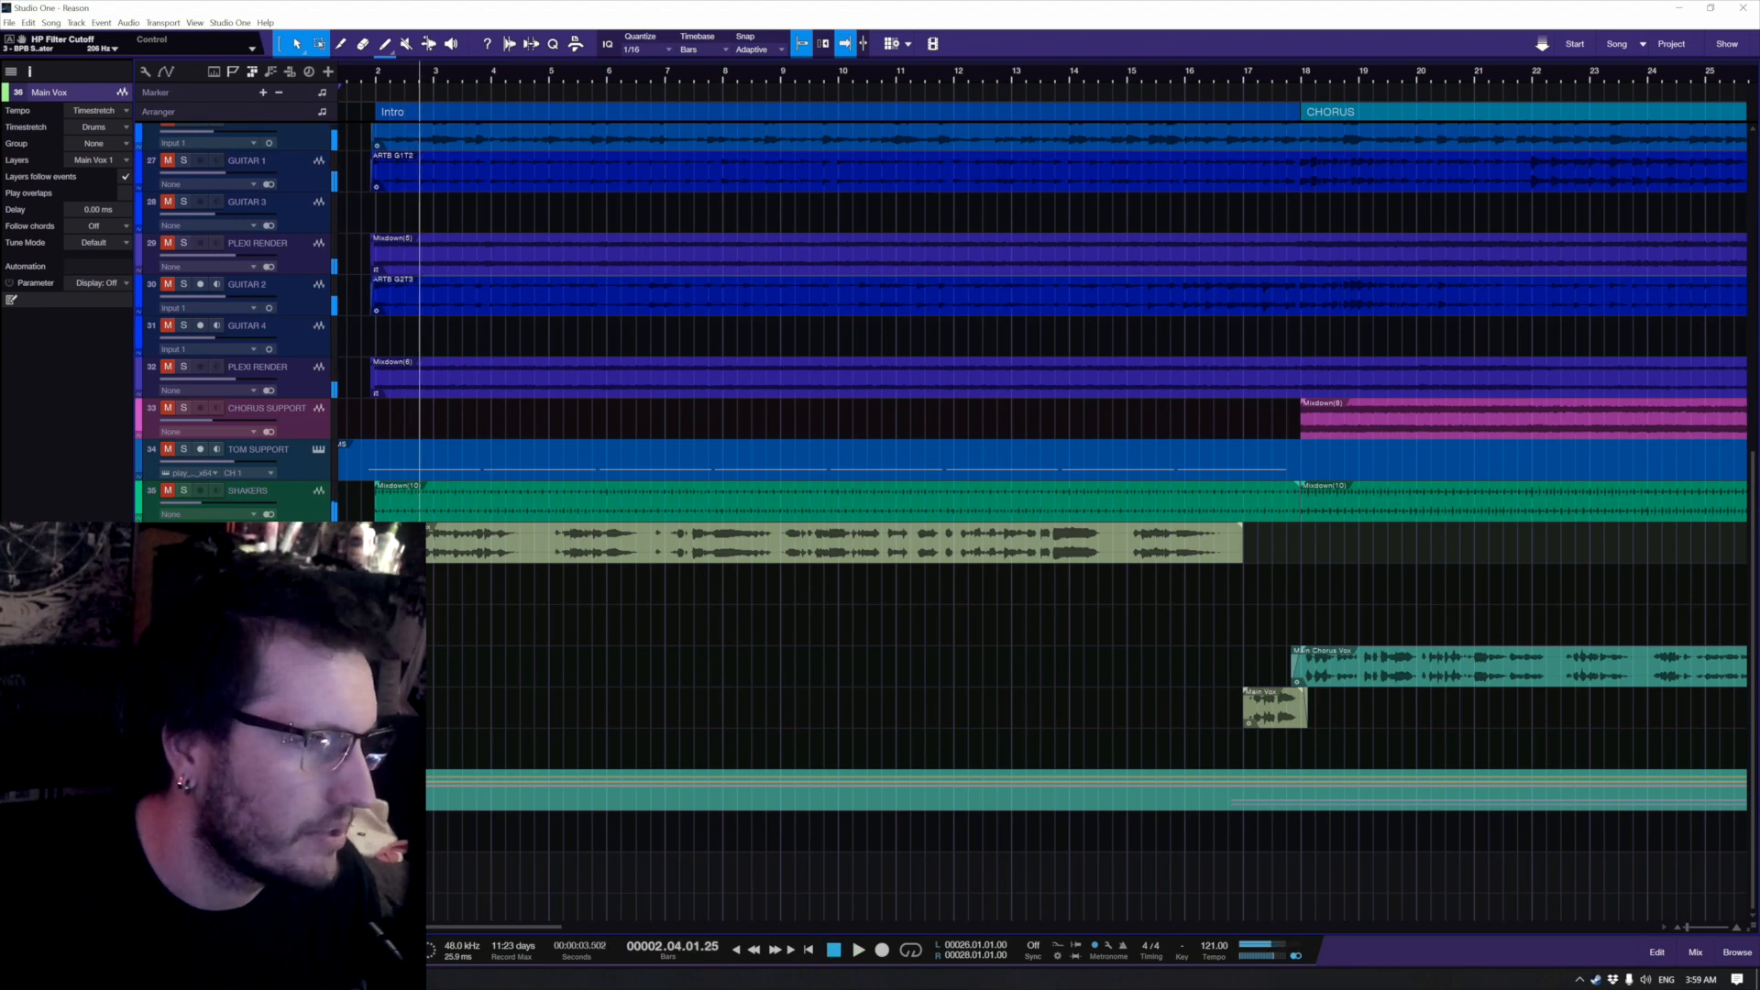
# Step: Play Main Vox with tube saturation only, setting tape to 0 and raising tube to about 83
pyautogui.press('space')
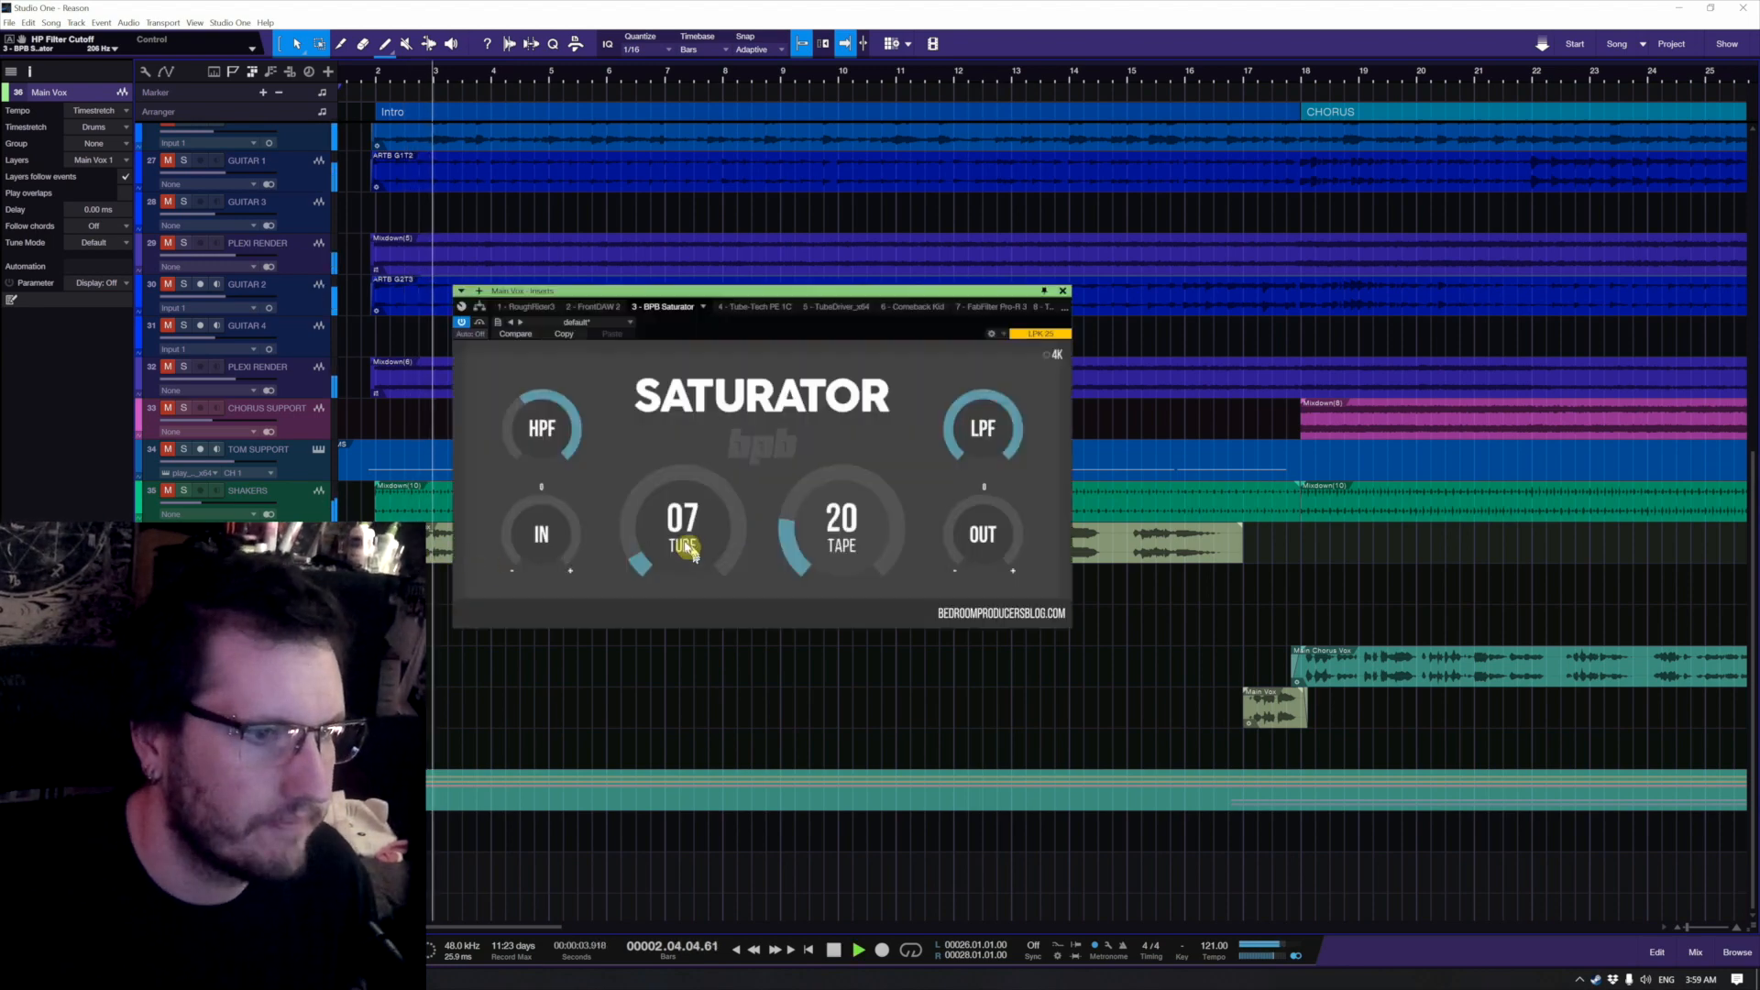
pyautogui.moveTo(684, 549); pyautogui.dragTo(699, 427)
pyautogui.moveTo(839, 541); pyautogui.dragTo(758, 860)
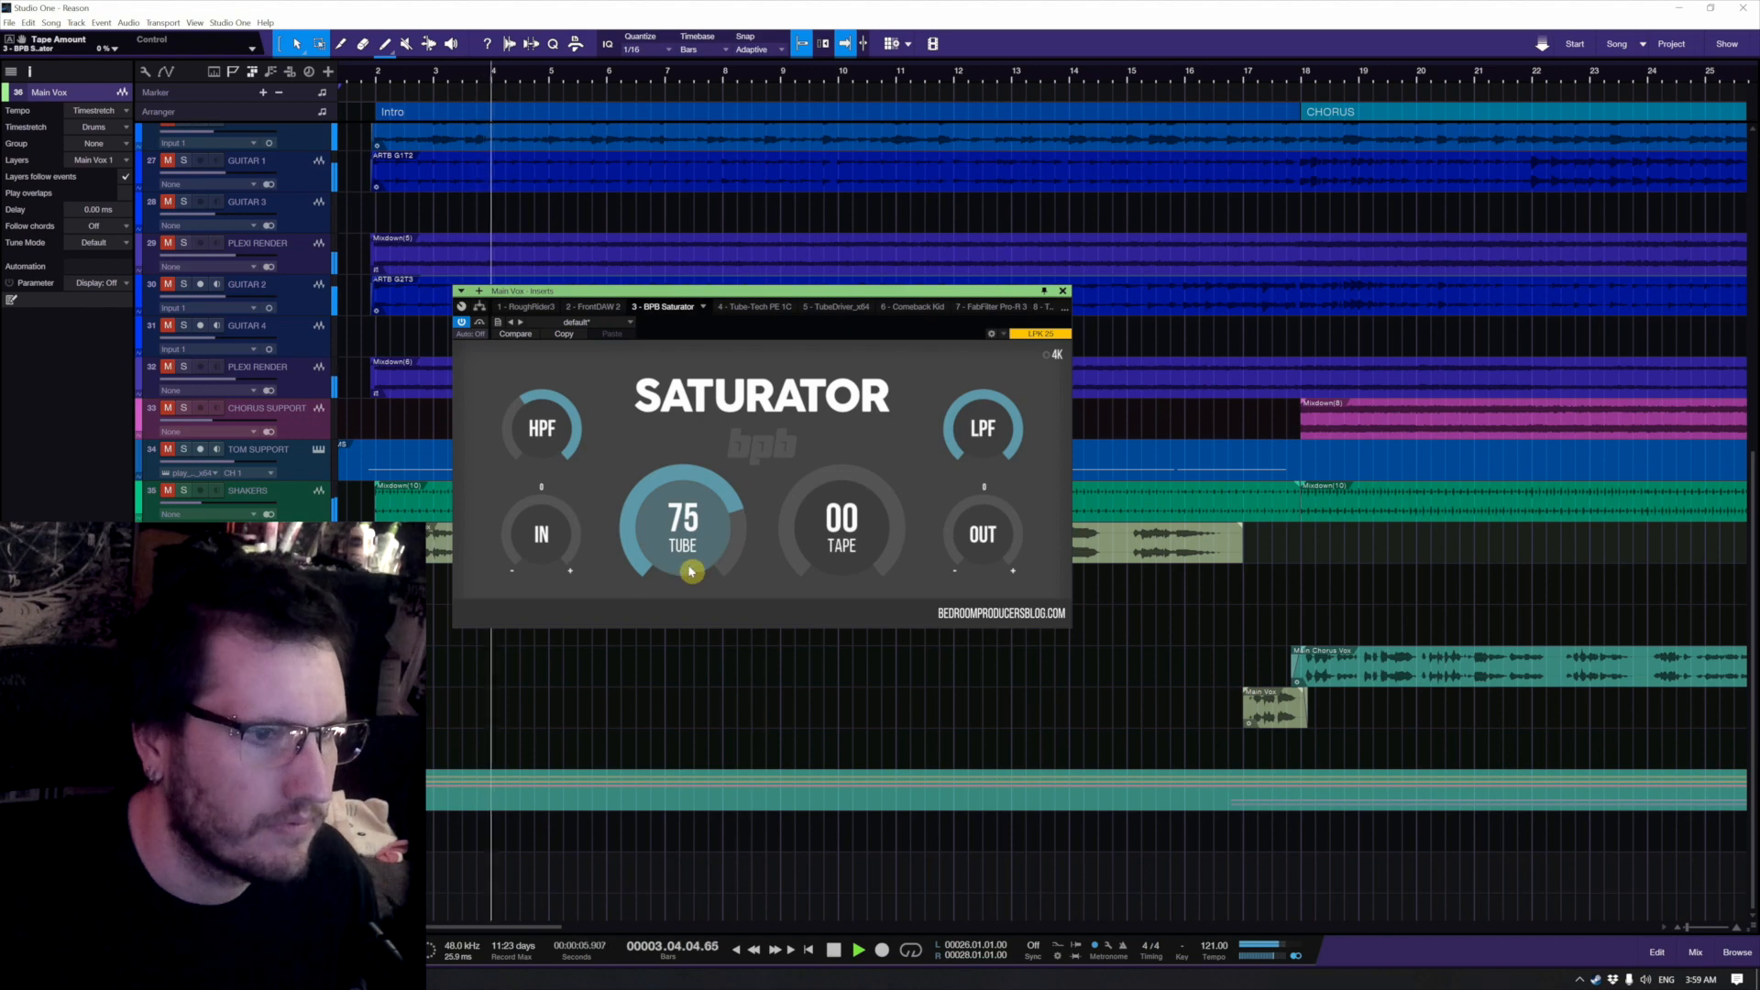
pyautogui.moveTo(690, 569); pyautogui.dragTo(689, 533)
# Step: Replay the vocal from near bar 2 and lower the saturator's tube amount to 0
pyautogui.scroll(-5, 686, 548)
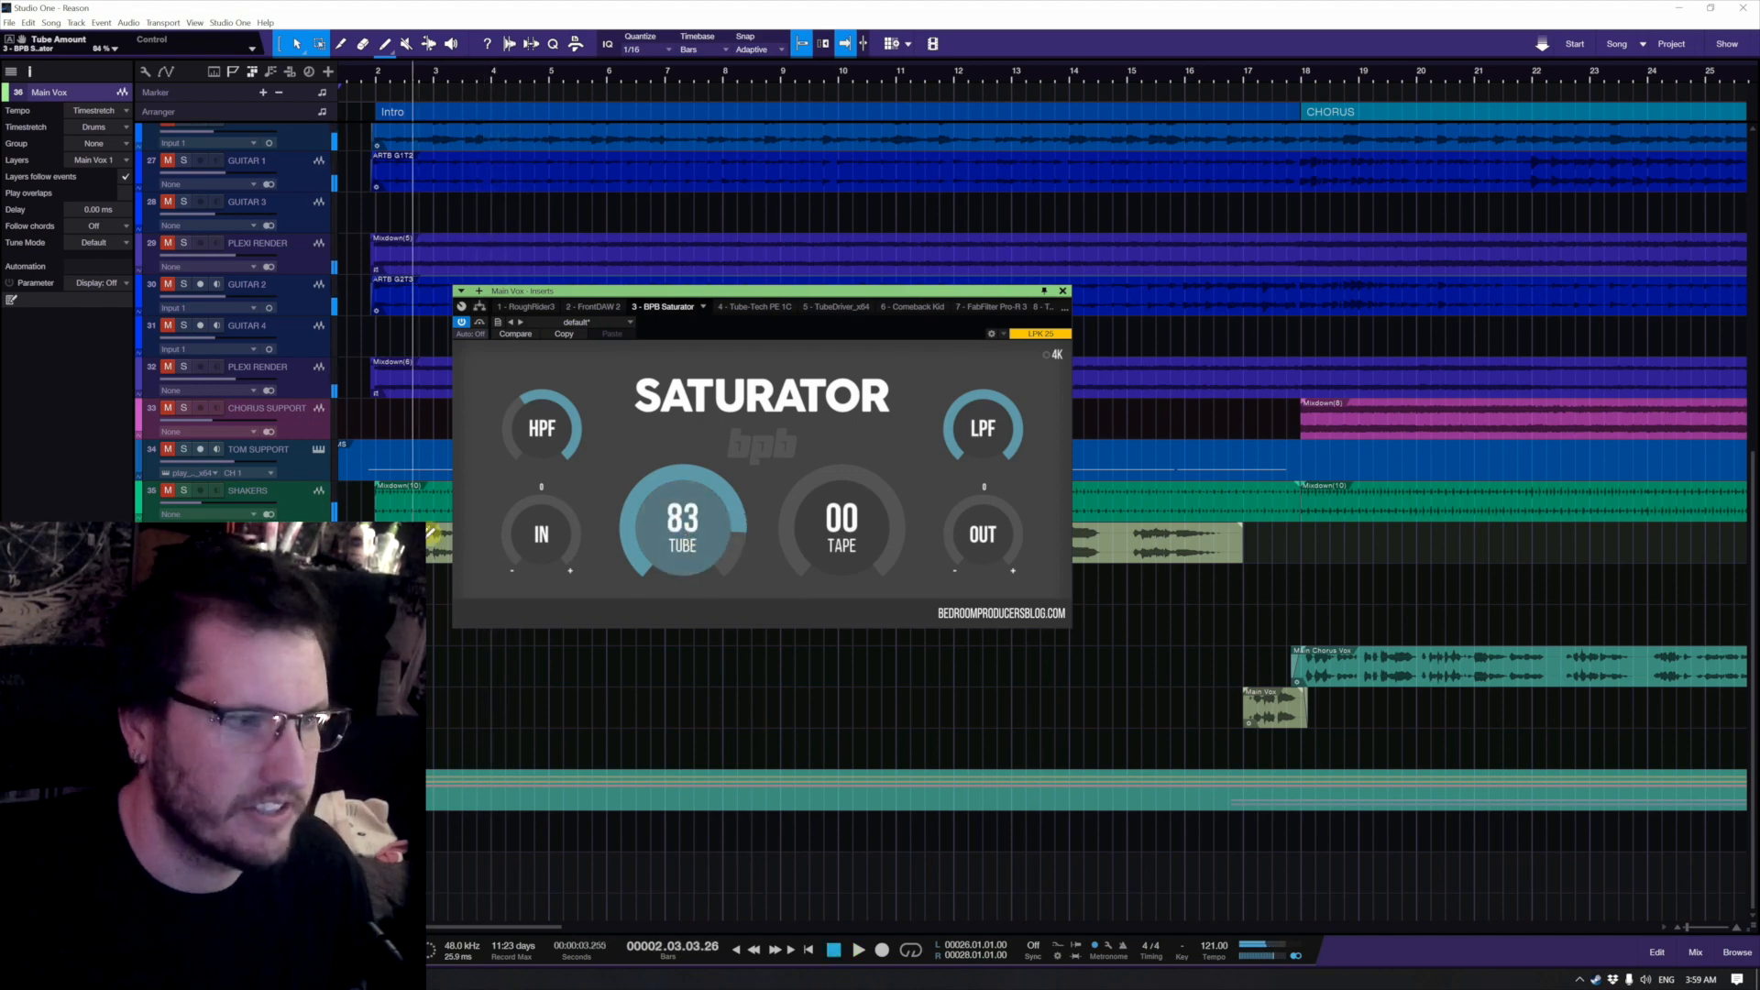
pyautogui.press('space')
pyautogui.moveTo(680, 547); pyautogui.dragTo(710, 698)
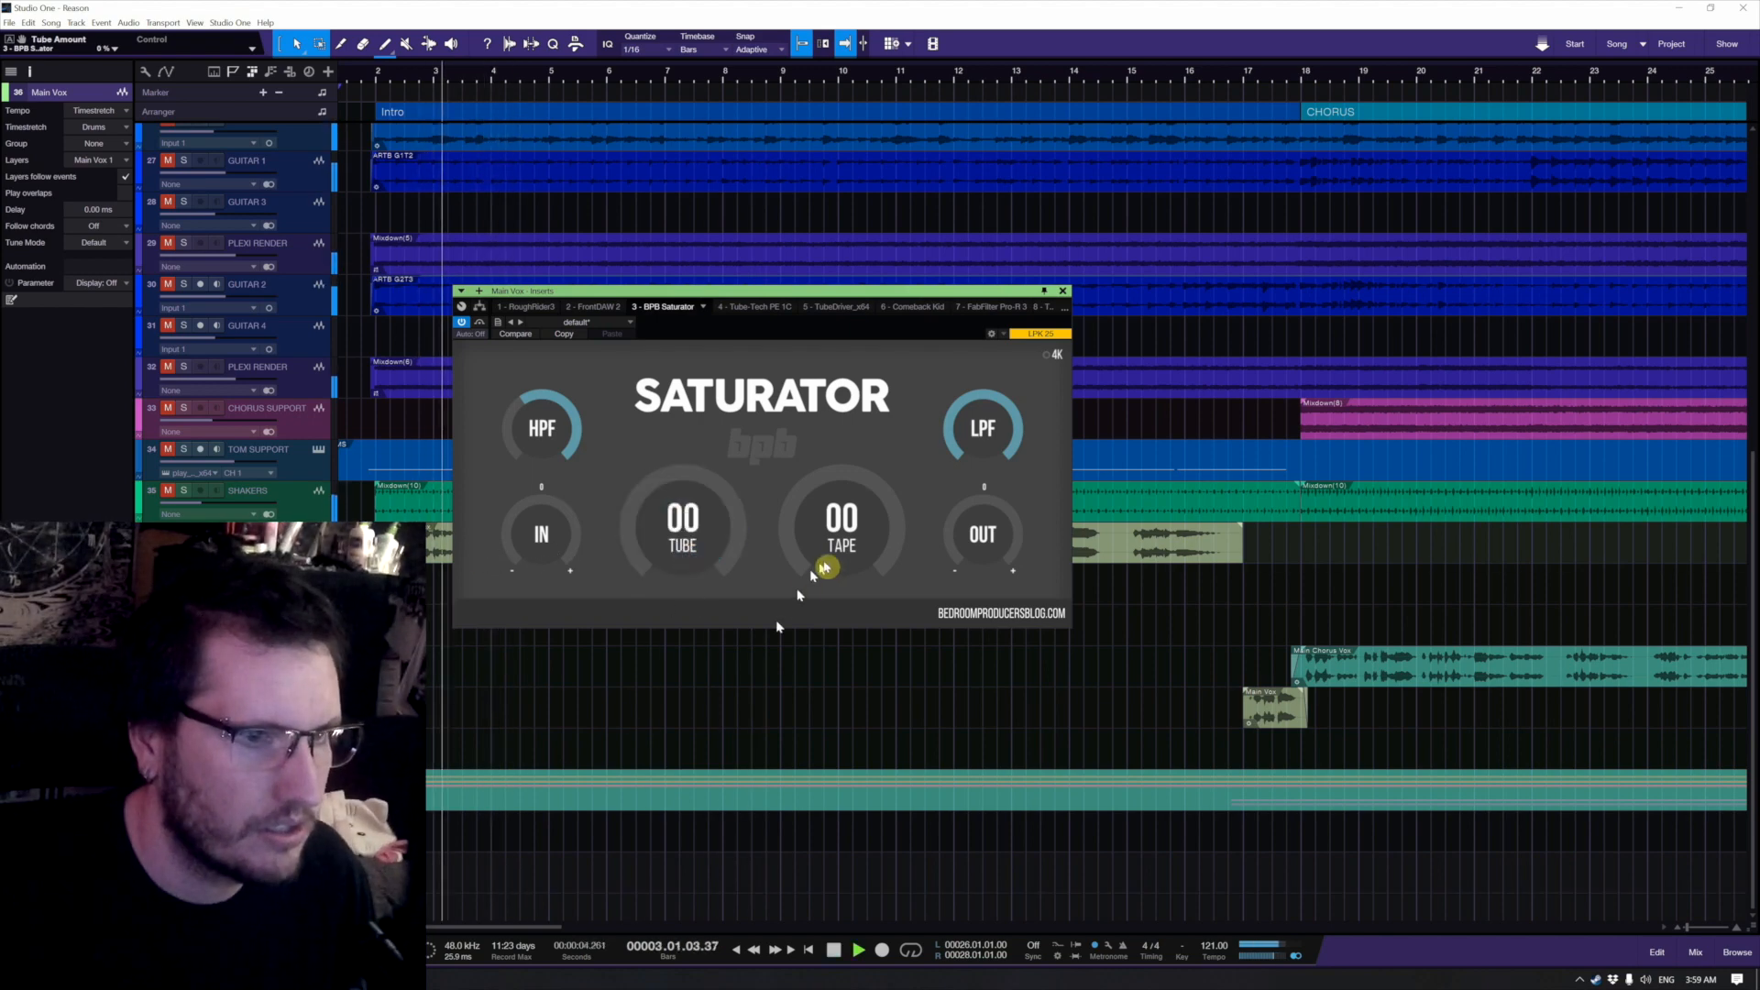
# Step: Raise the tape amount of Main Vox's saturator to about 12 and close the inserts window
pyautogui.moveTo(840, 557)
pyautogui.mouseDown()
pyautogui.moveTo(843, 451)
pyautogui.moveTo(816, 534)
pyautogui.mouseUp()
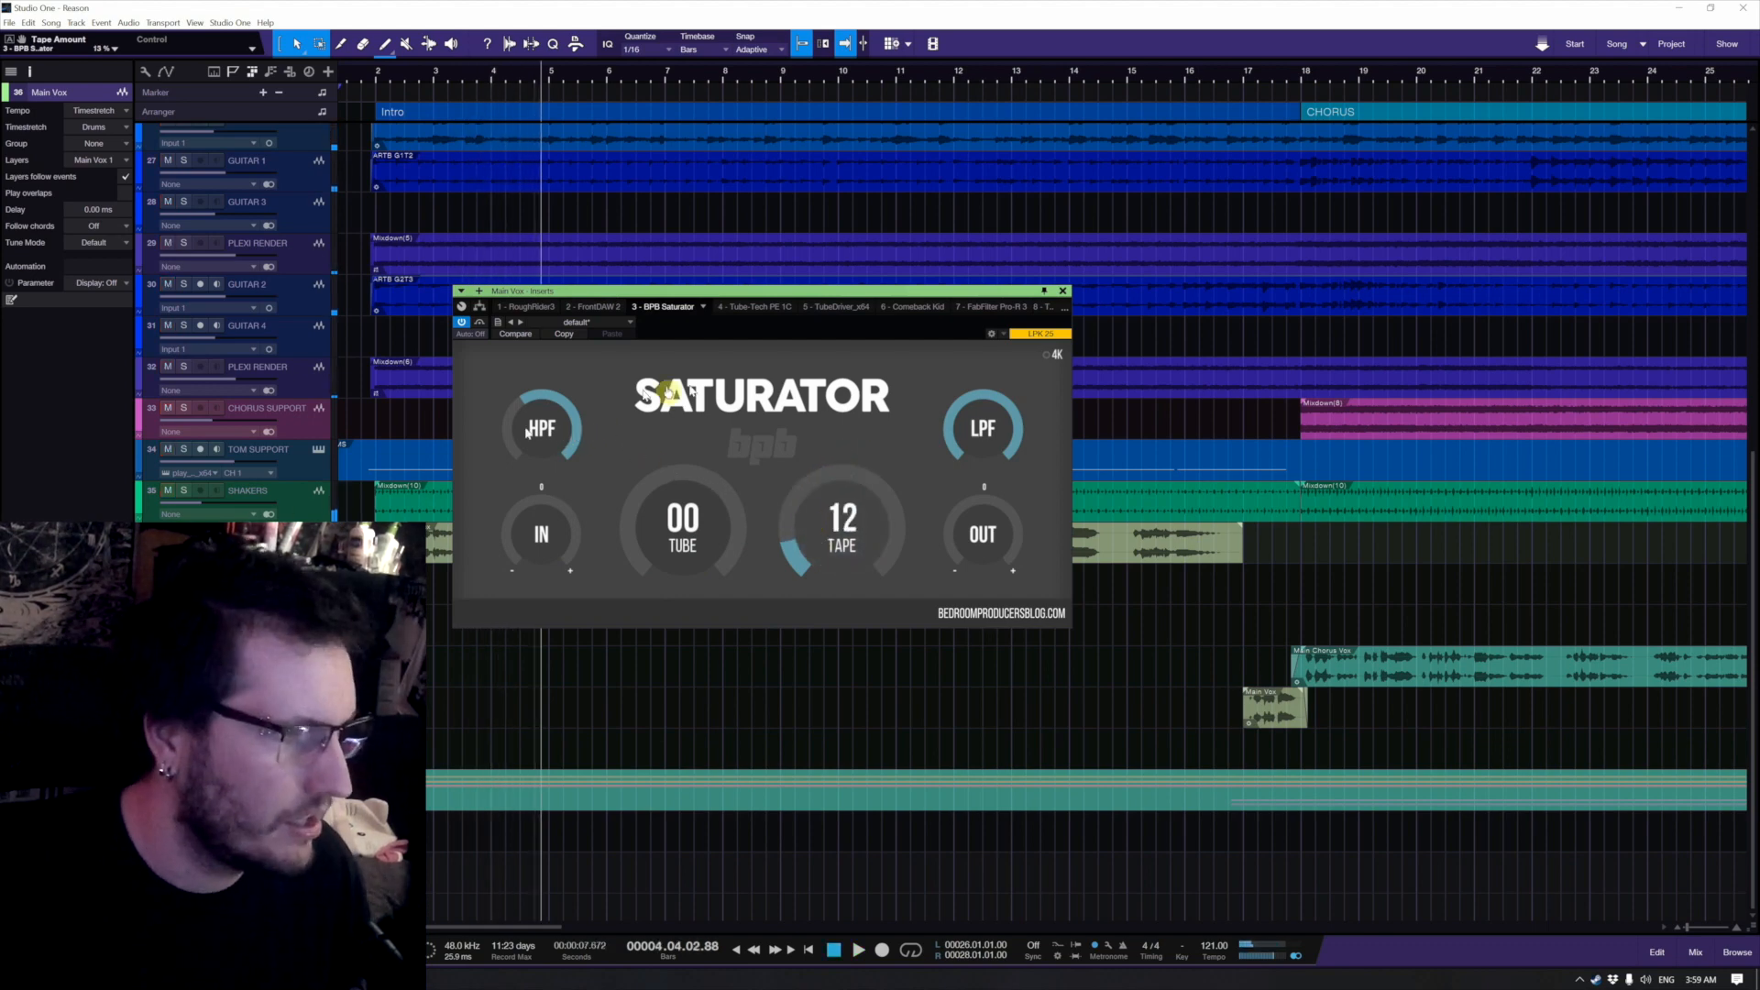
pyautogui.click(1064, 291)
# Step: Add the TubeDriver plug-in as an insert on the BASS AMPEG track
pyautogui.scroll(7, 679, 510)
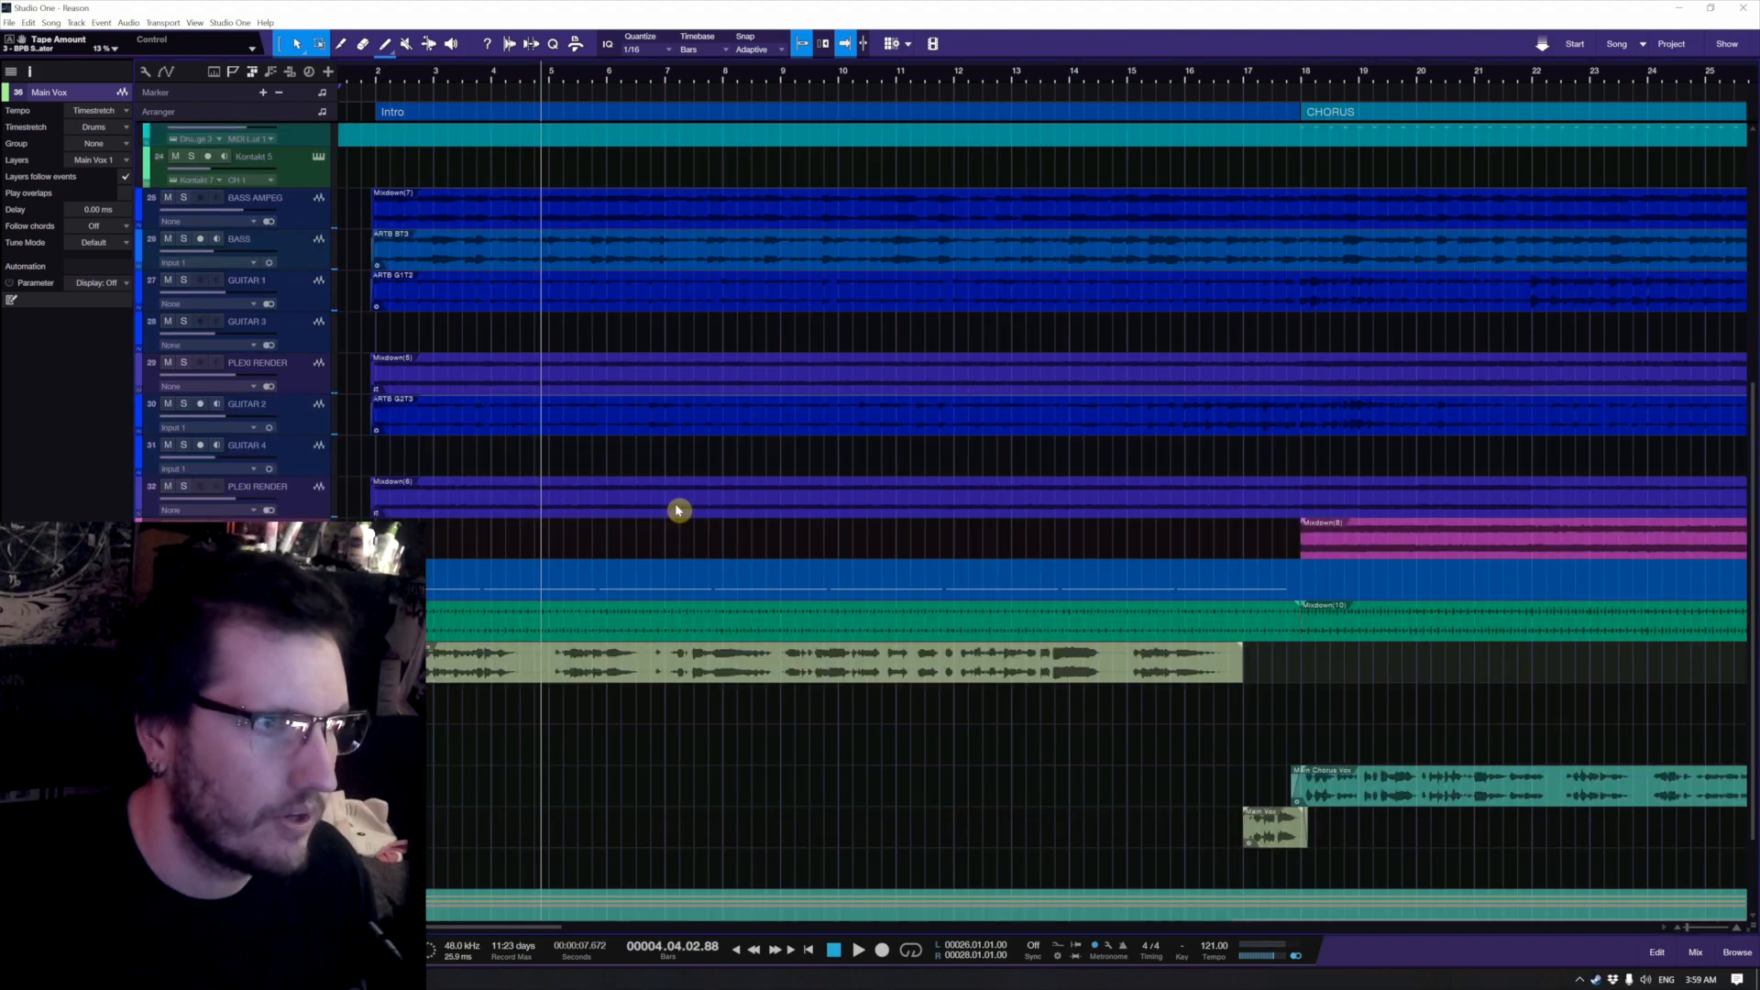
pyautogui.click(305, 385)
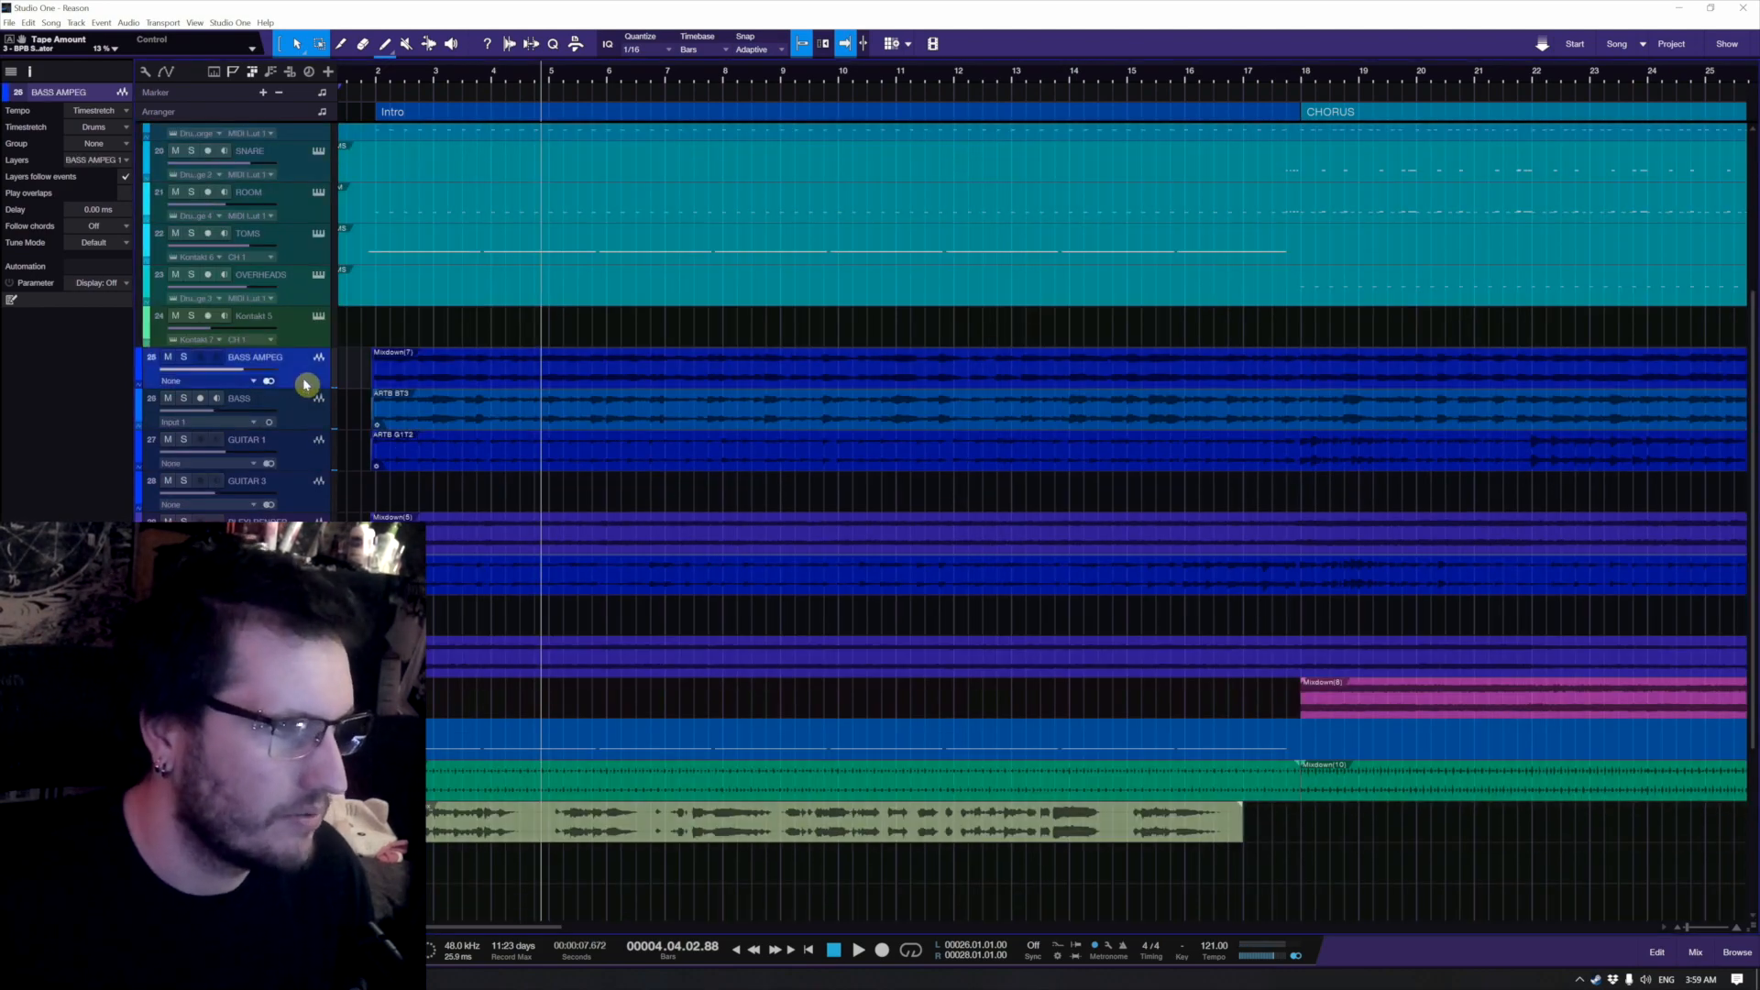
pyautogui.click(123, 586)
pyautogui.scroll(-2, 204, 481)
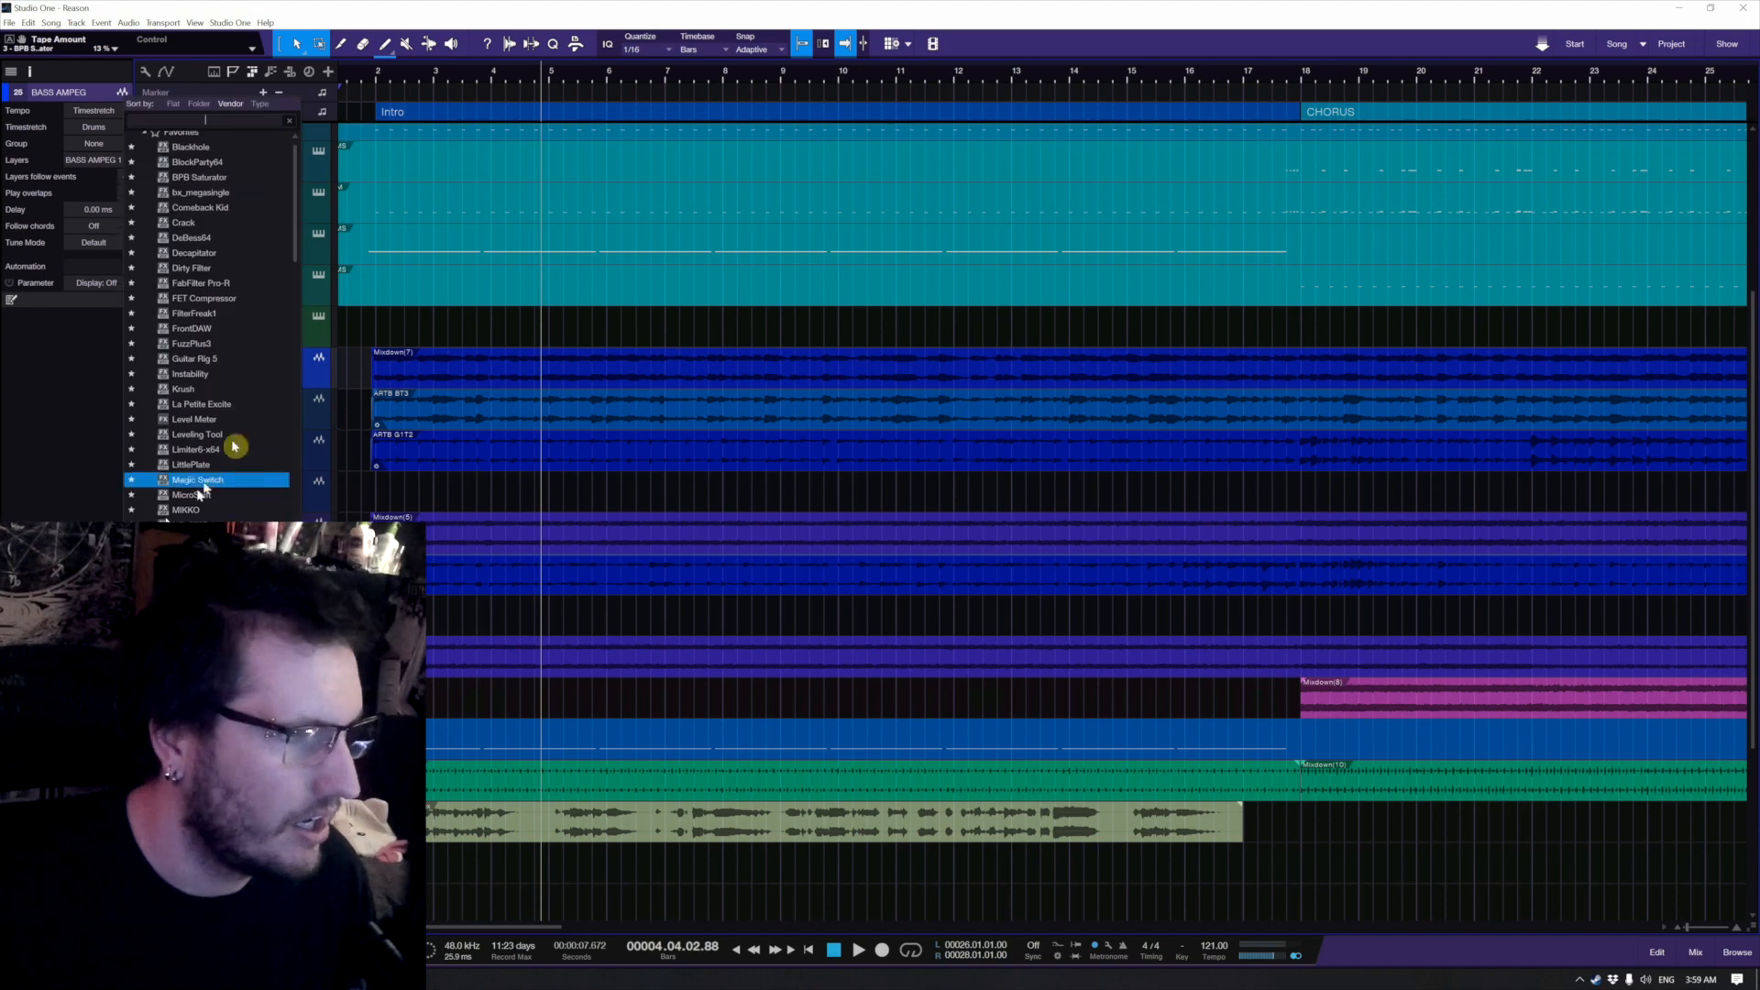
pyautogui.scroll(-1, 237, 419)
pyautogui.scroll(-1, 239, 418)
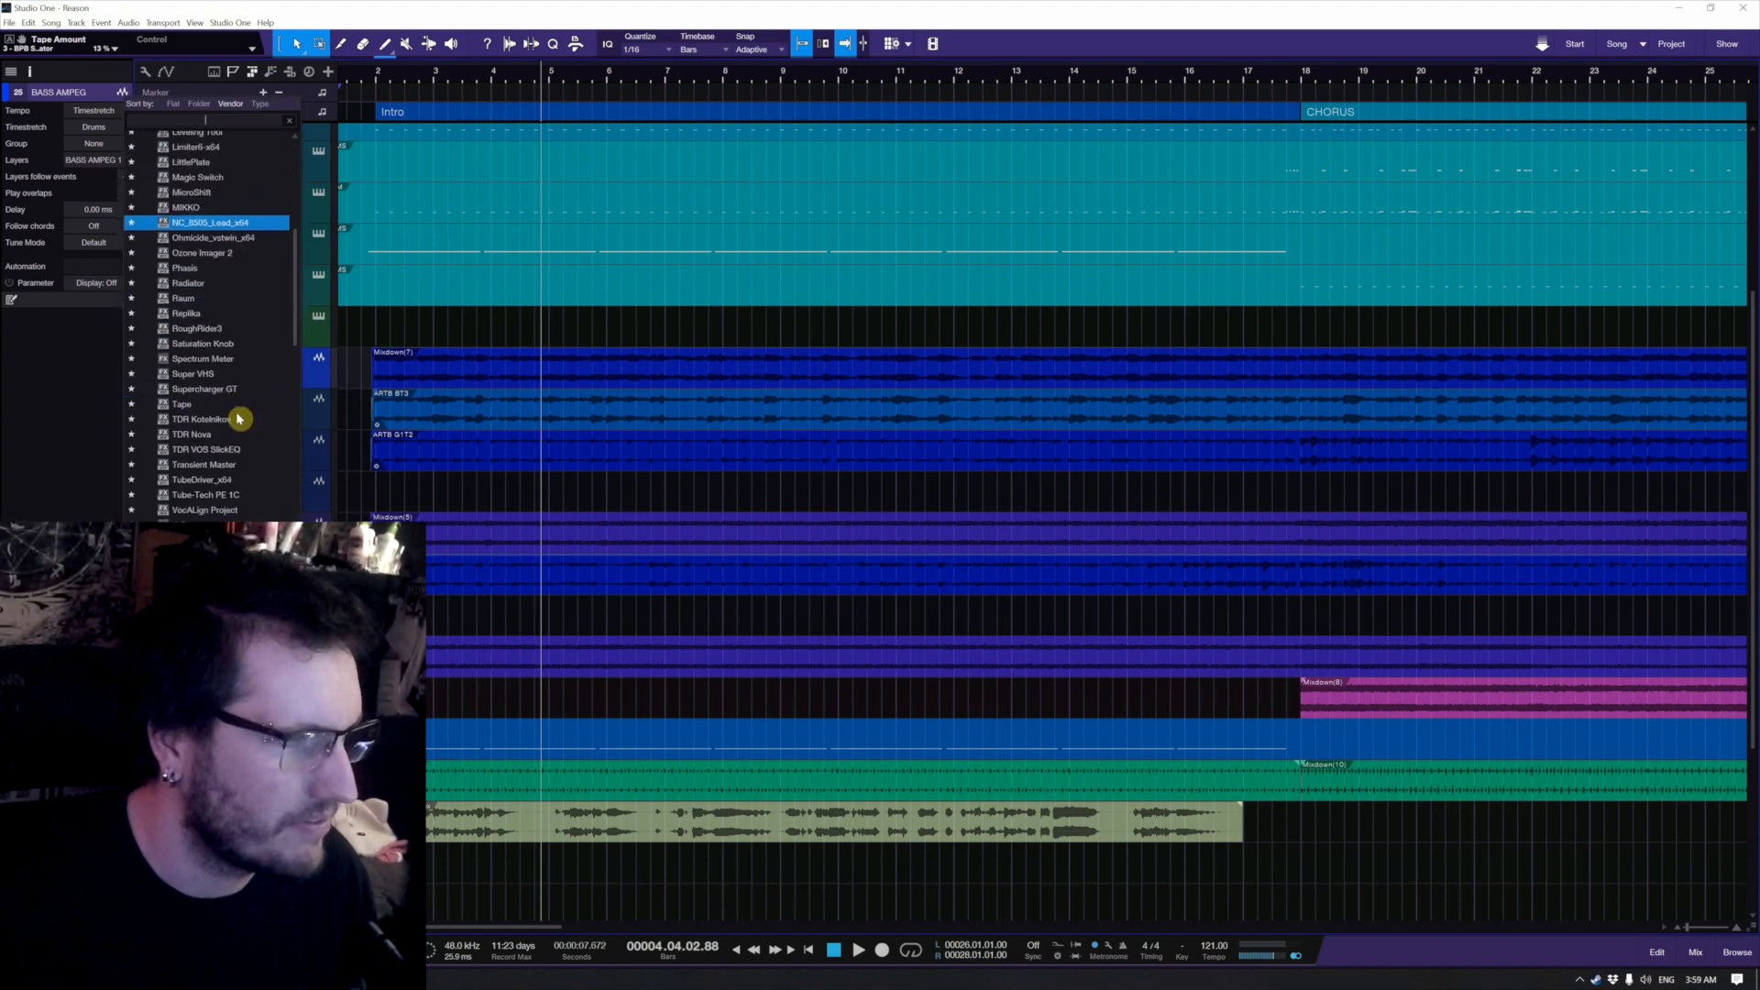
pyautogui.click(242, 484)
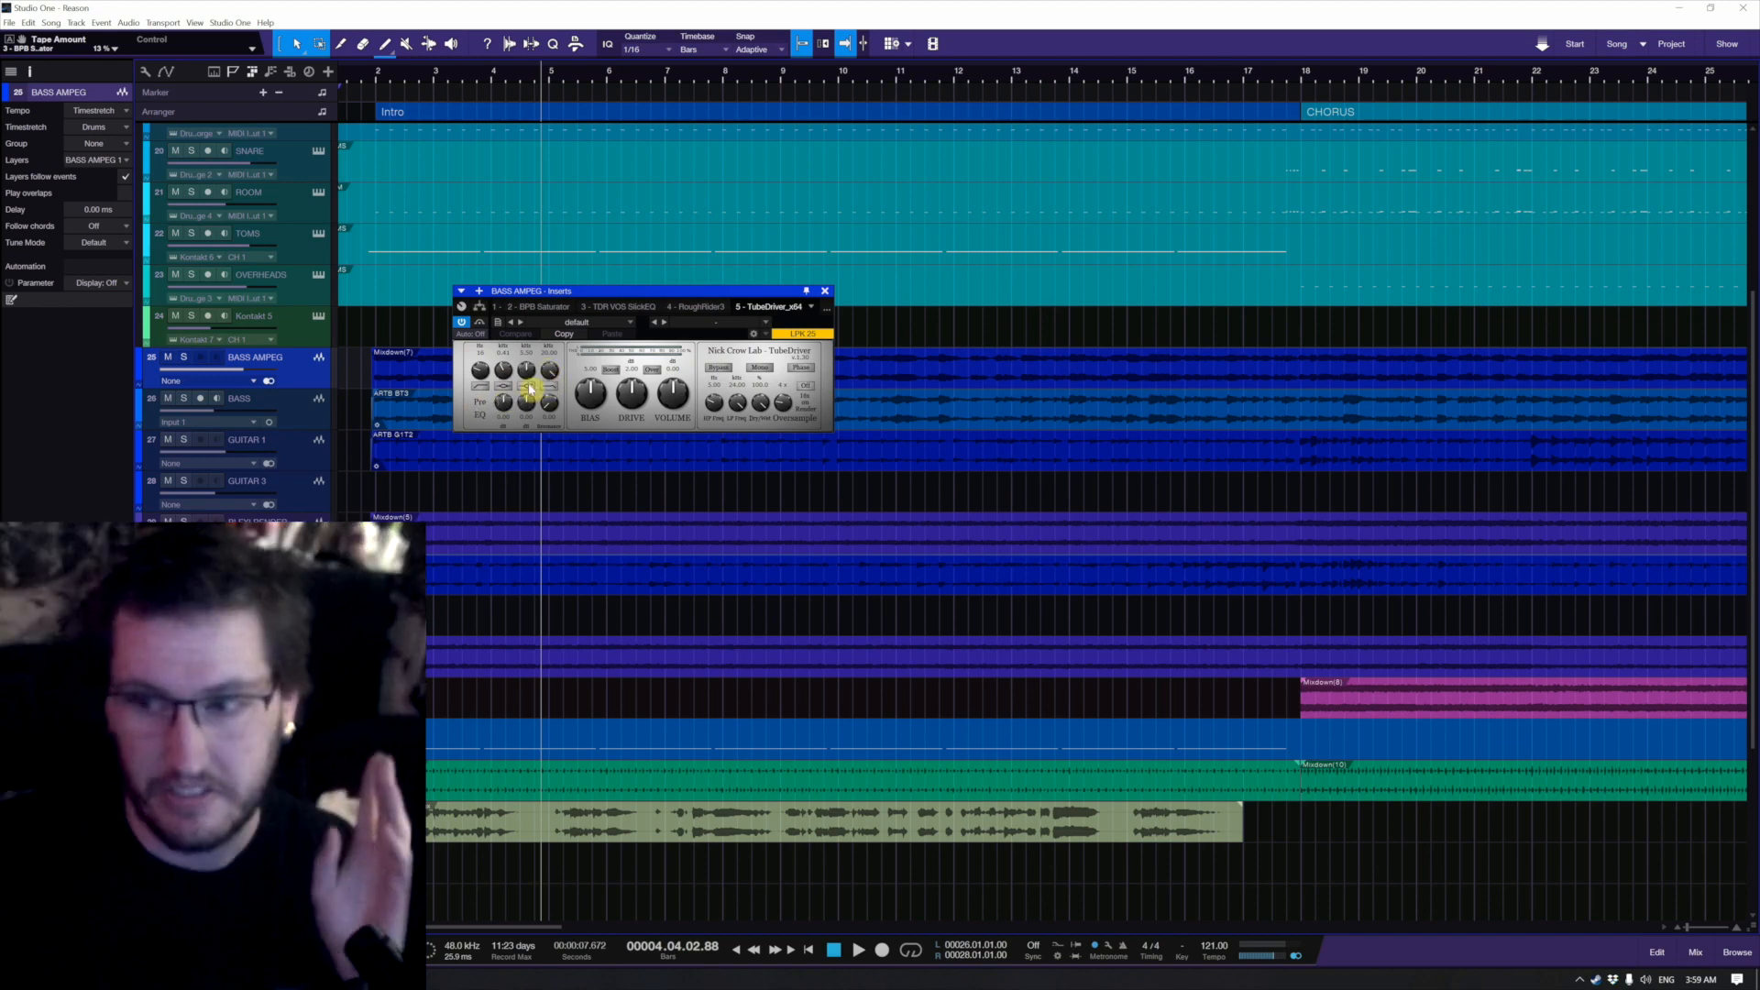
# Step: Move TubeDriver to the third insert slot on the soloed bass and raise its drive to about 11.5 dB during playback
pyautogui.click(479, 388)
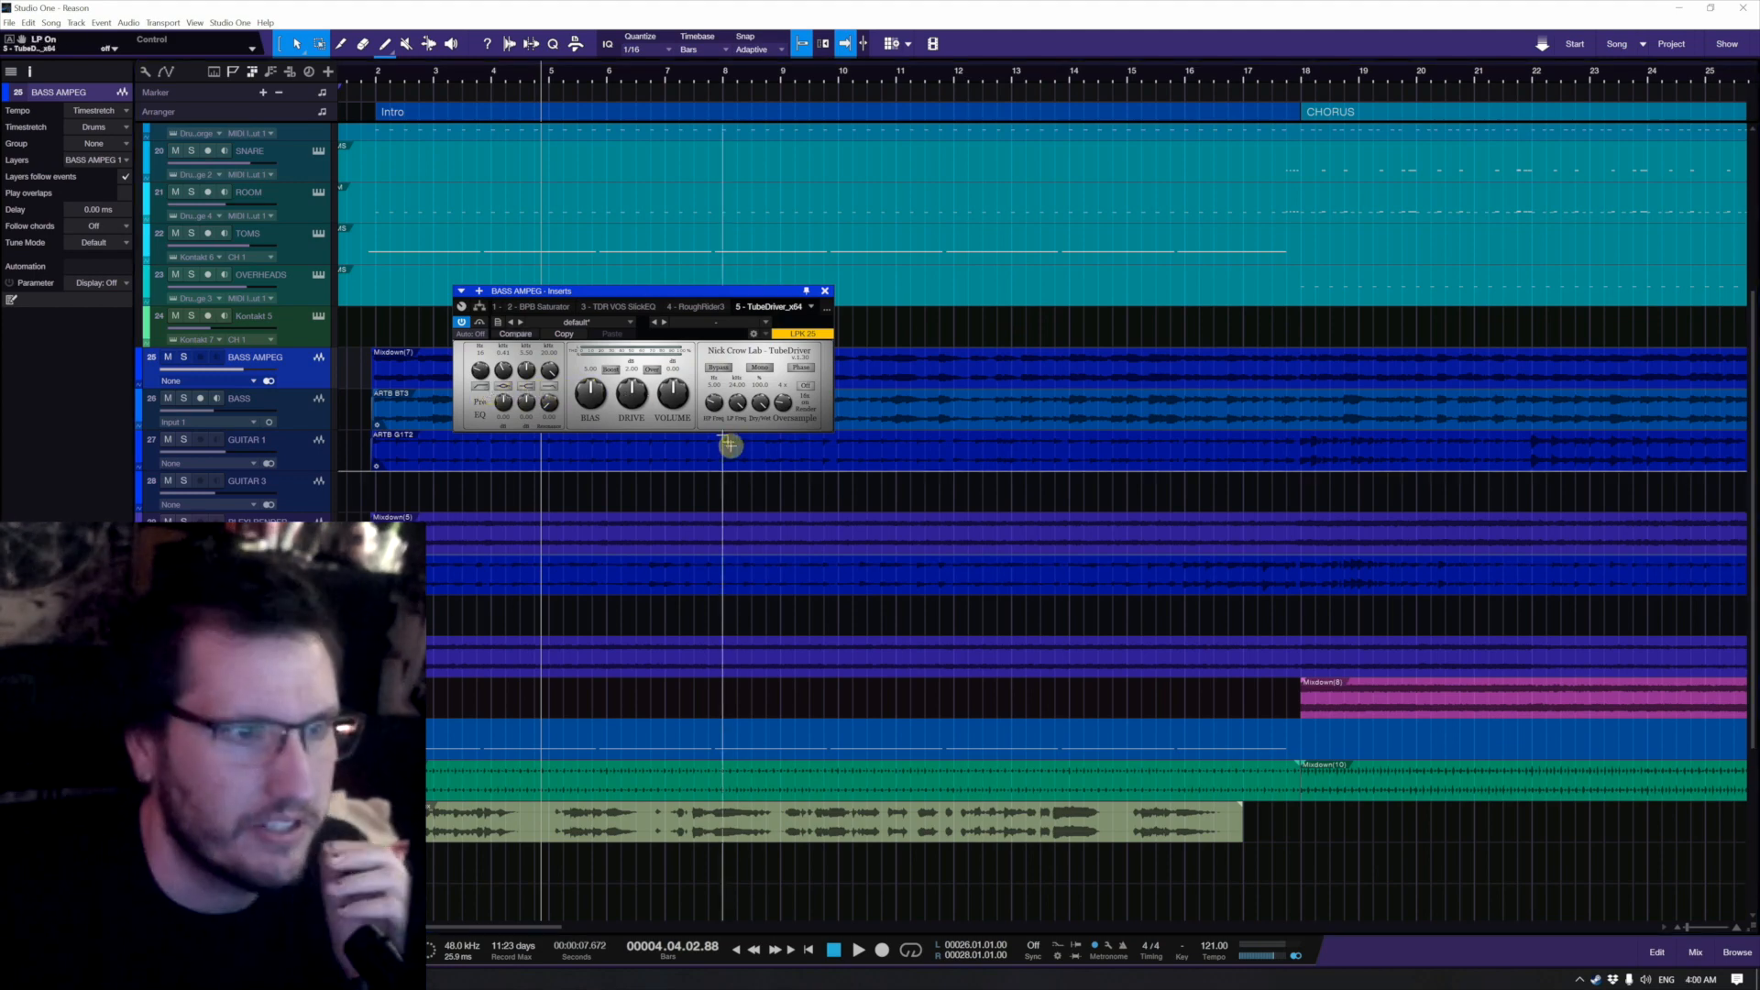
pyautogui.moveTo(761, 410); pyautogui.dragTo(762, 360)
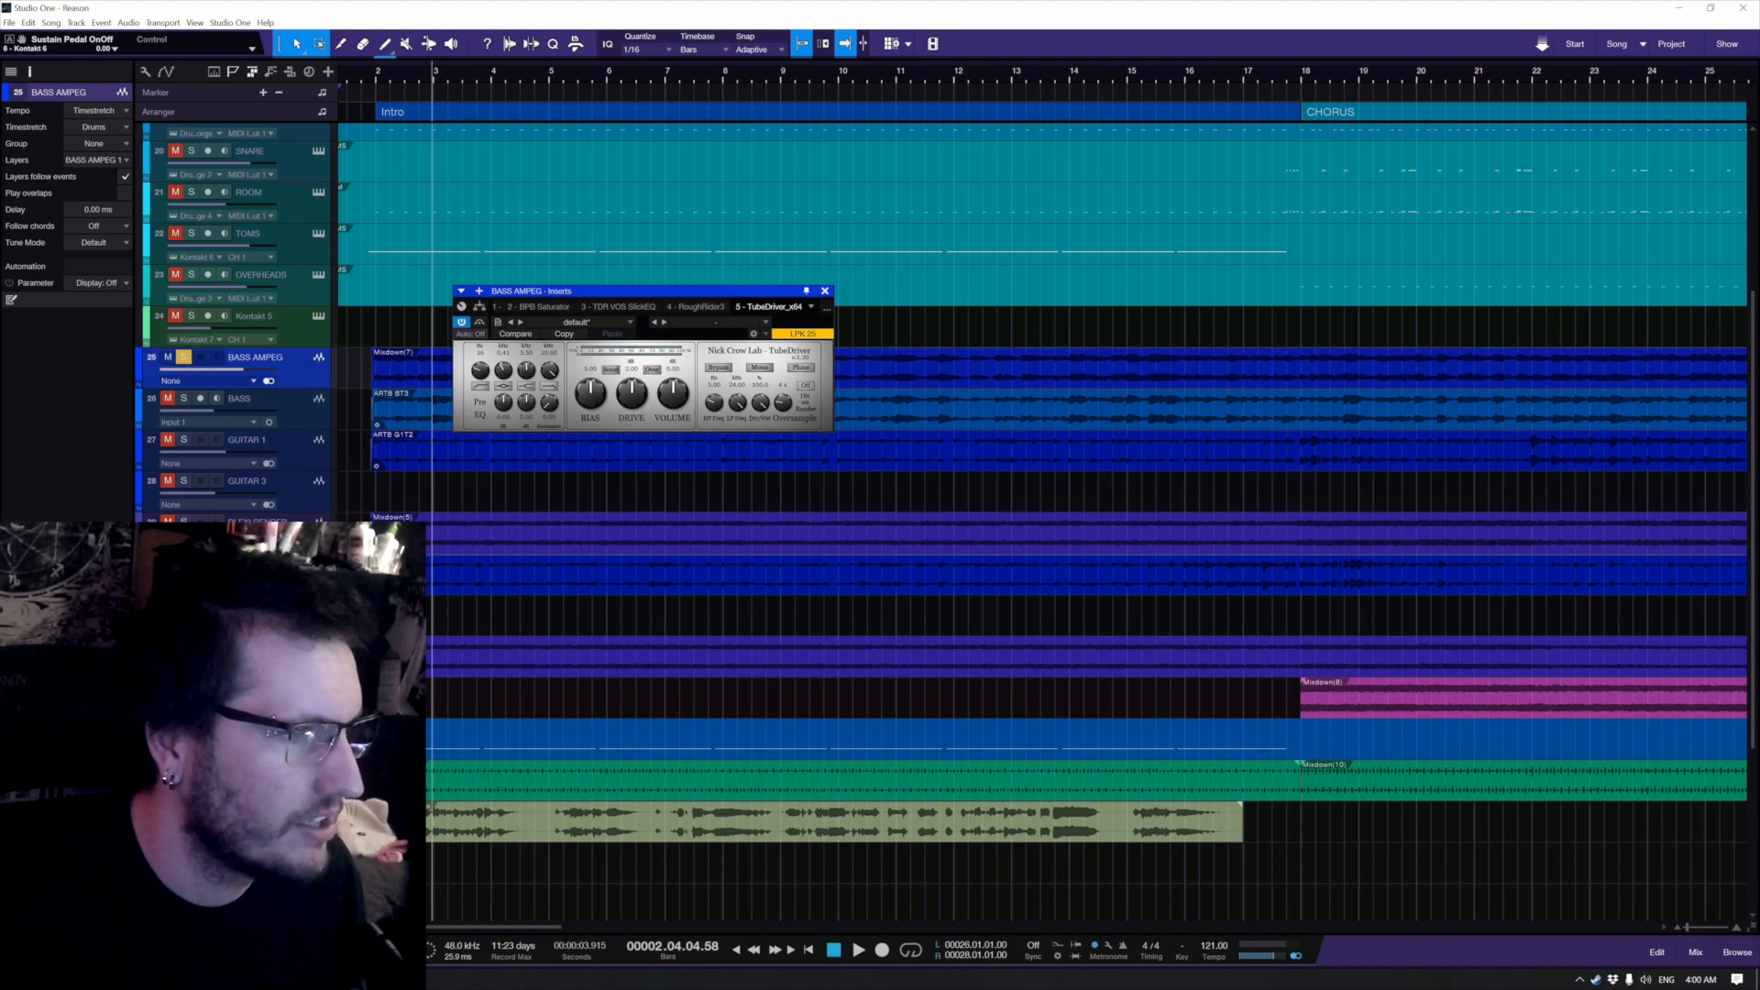
pyautogui.press('space')
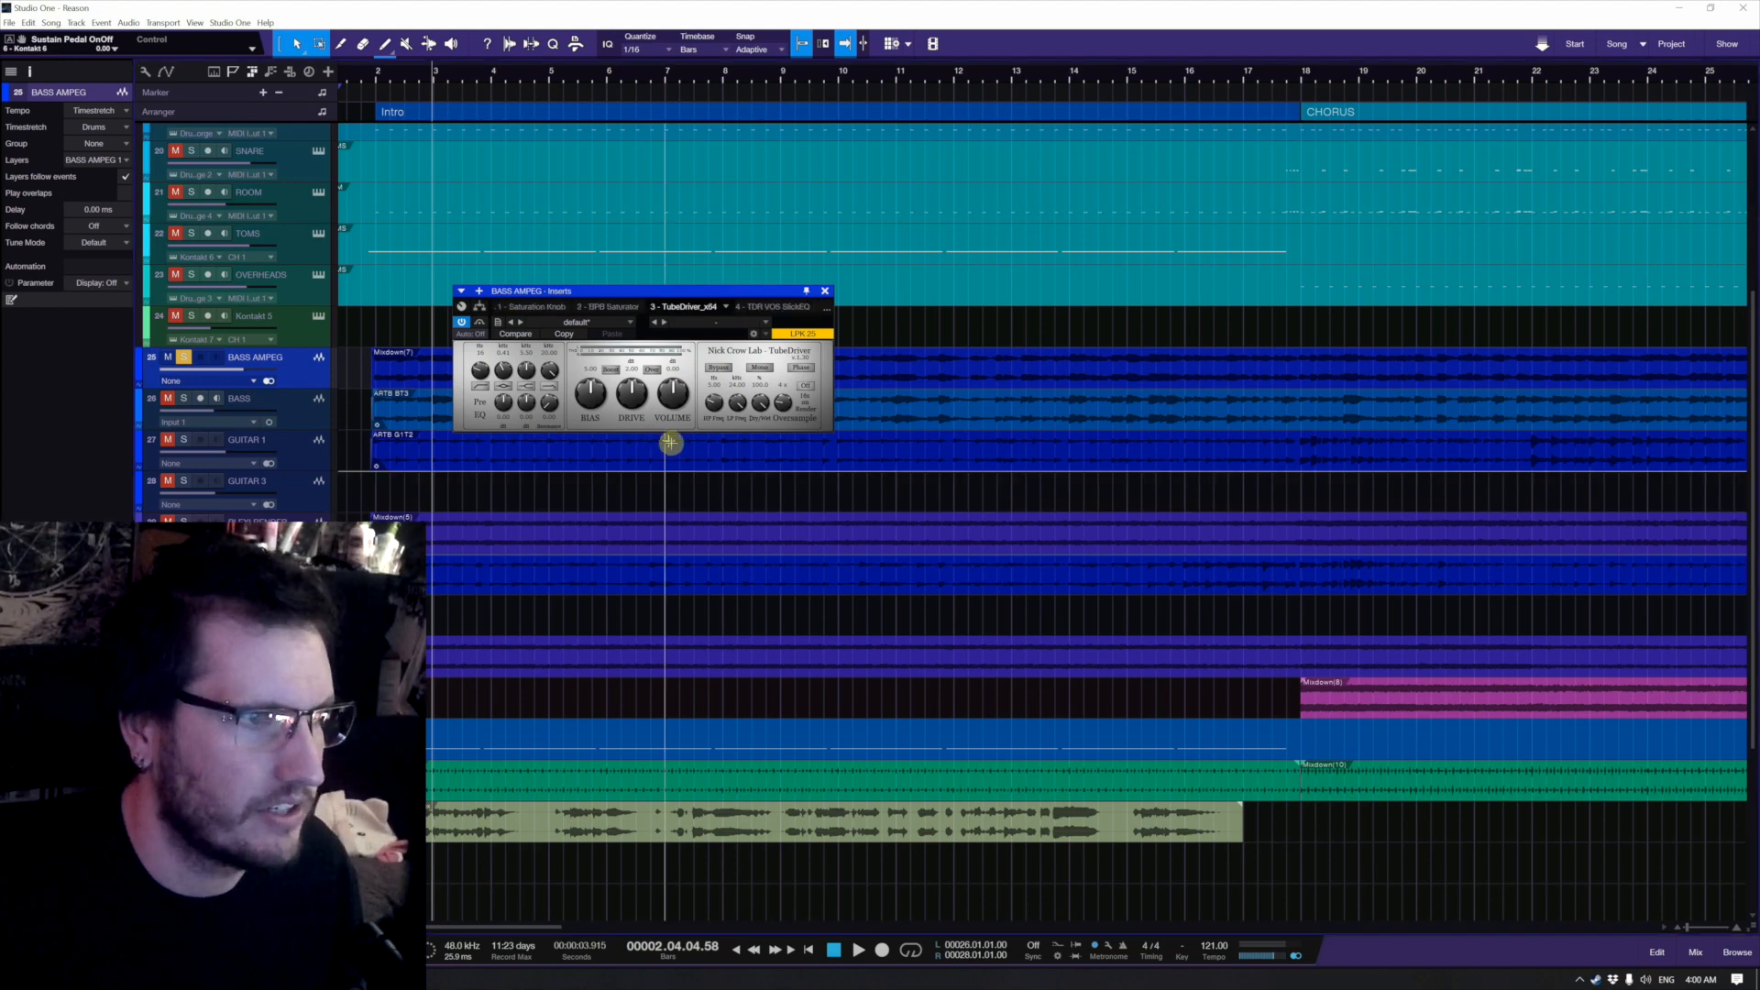
pyautogui.moveTo(629, 397); pyautogui.dragTo(592, 404)
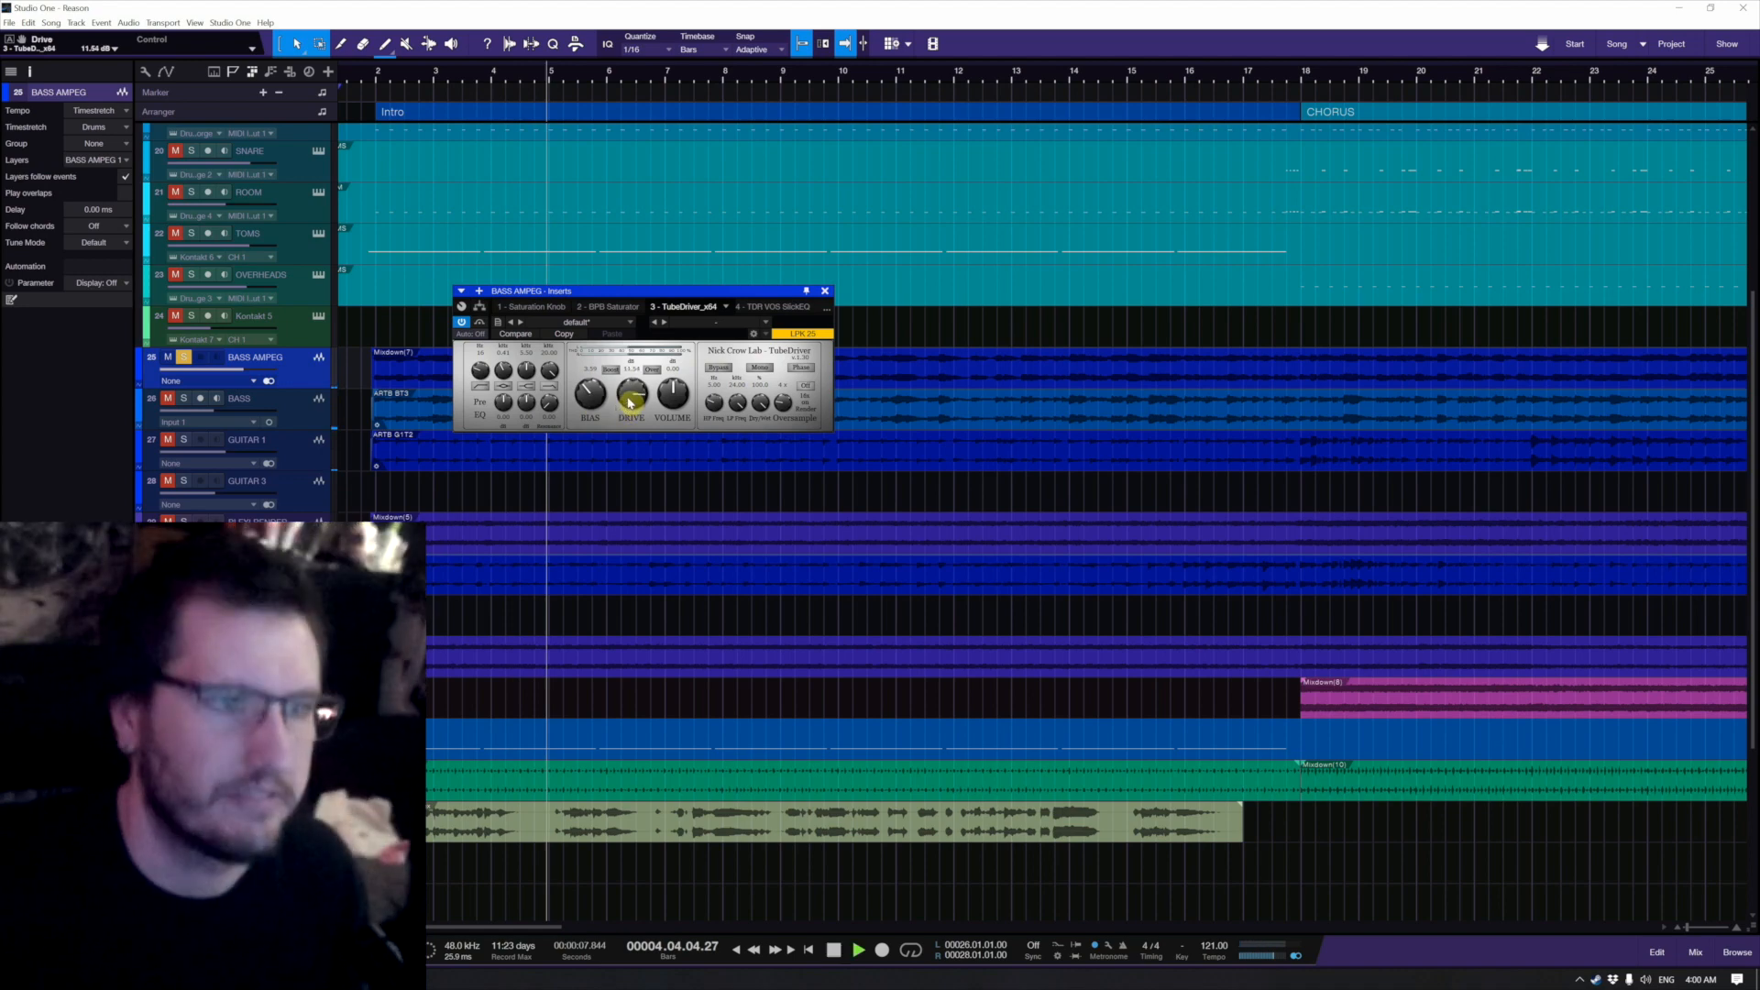
pyautogui.press('space')
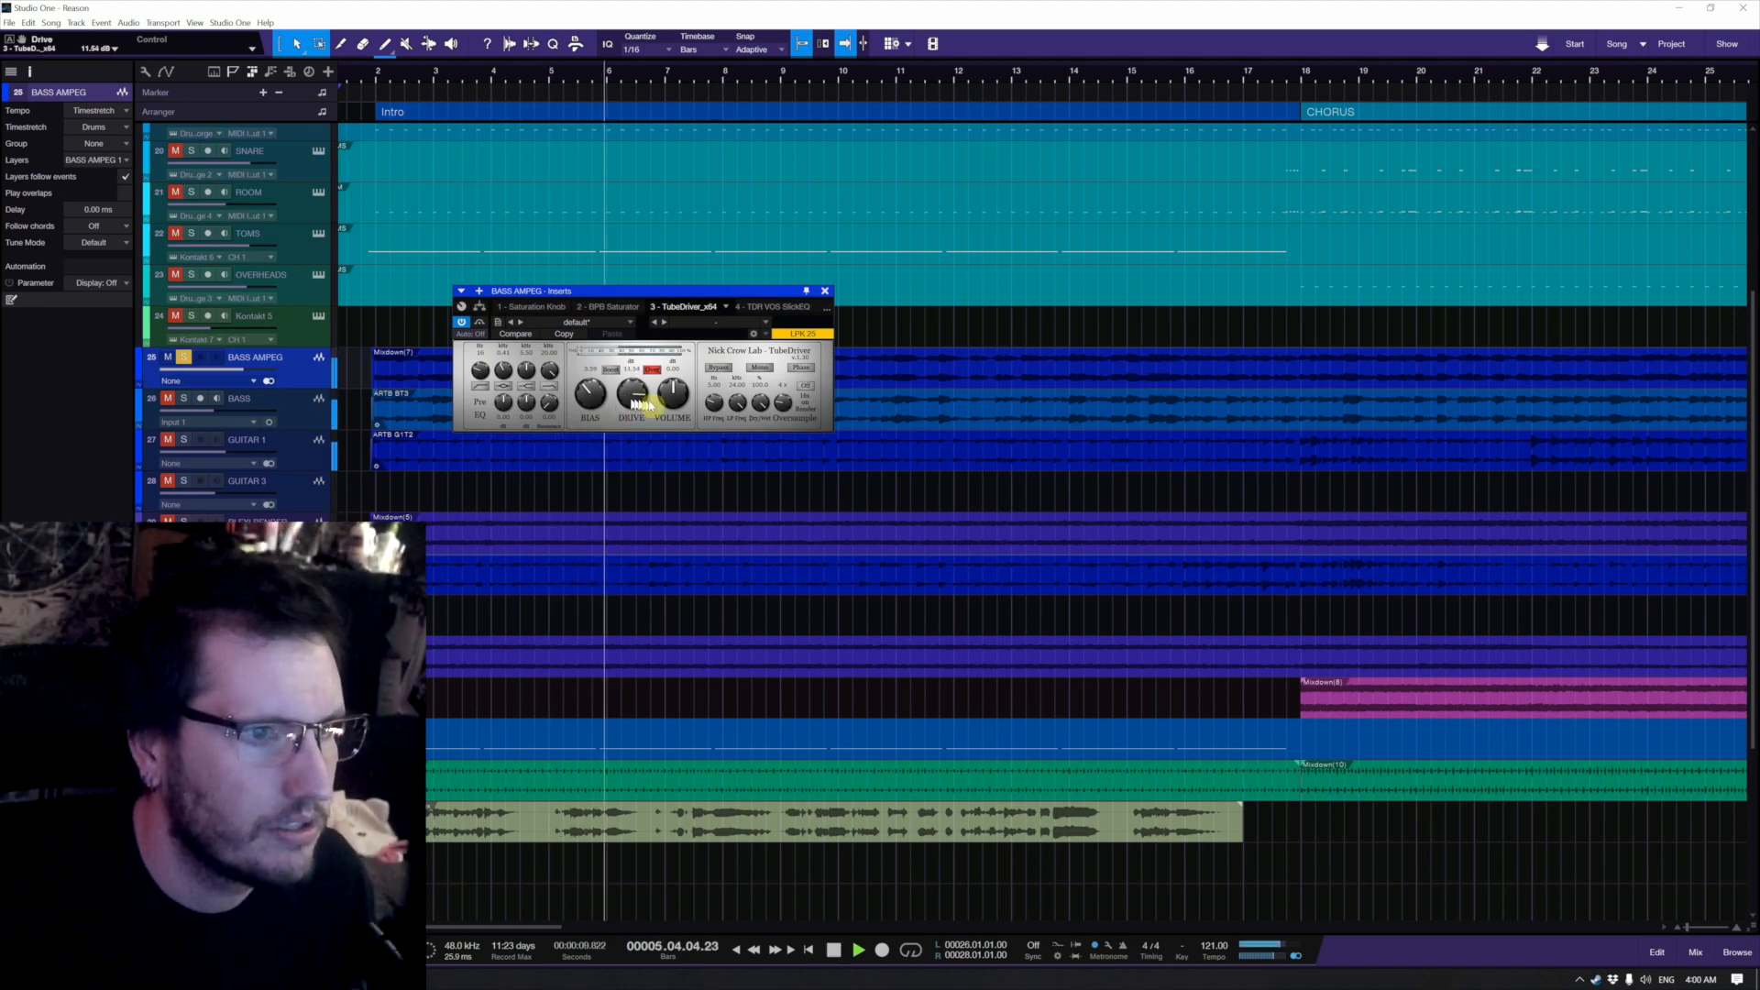
# Step: Boost TubeDriver's pre-EQ peak gain and lower its dry/wet mix, comparing the bass with the plug-in bypassed before closing the window
pyautogui.moveTo(630, 403); pyautogui.dragTo(632, 396)
pyautogui.moveTo(504, 405)
pyautogui.mouseDown()
pyautogui.moveTo(506, 364)
pyautogui.moveTo(504, 399)
pyautogui.mouseUp()
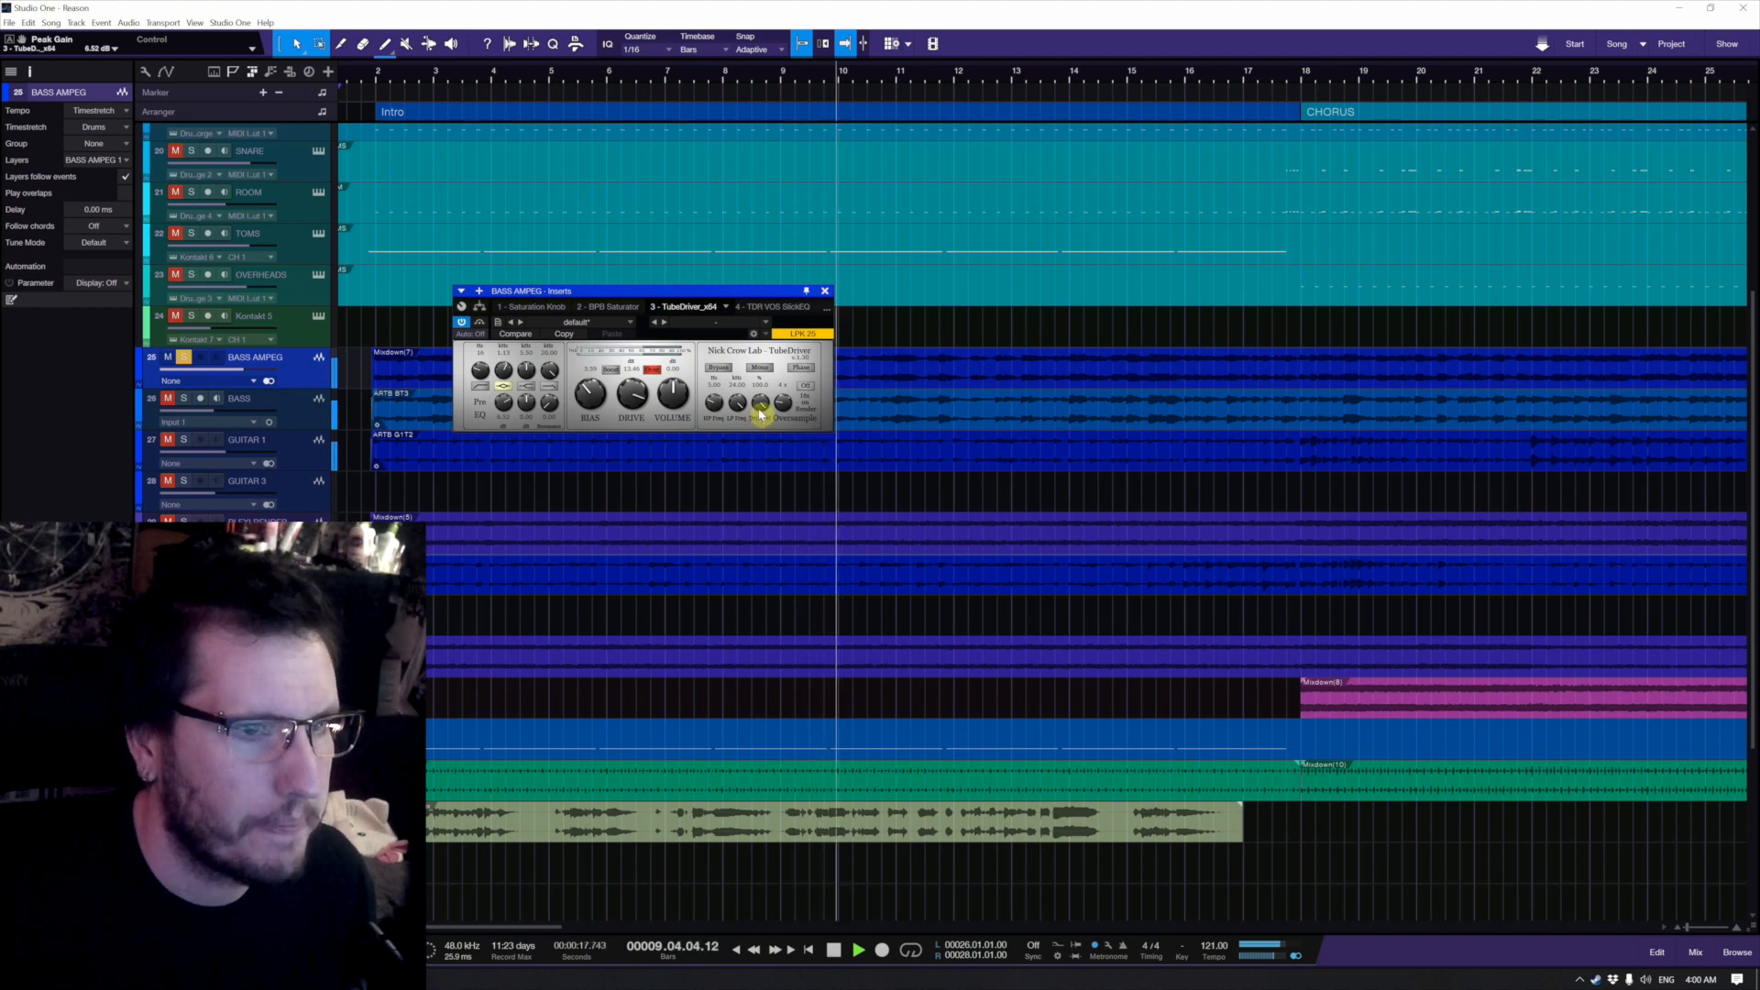
pyautogui.moveTo(760, 424); pyautogui.dragTo(742, 464)
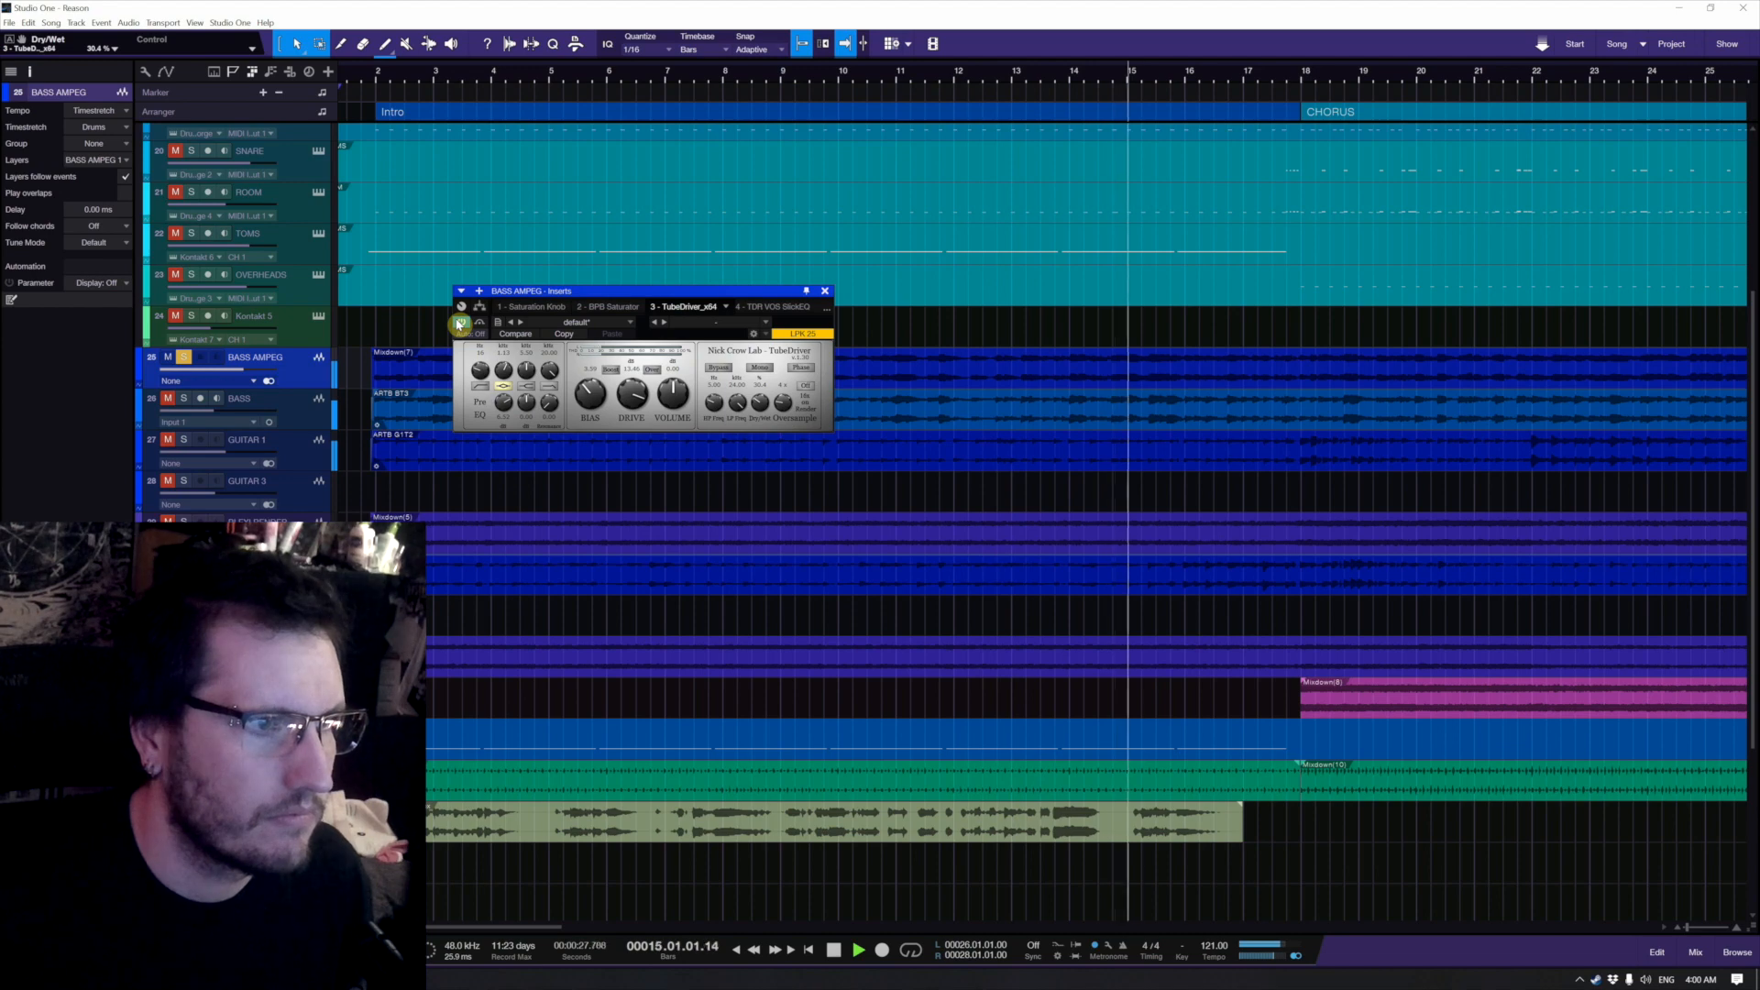
pyautogui.press('space')
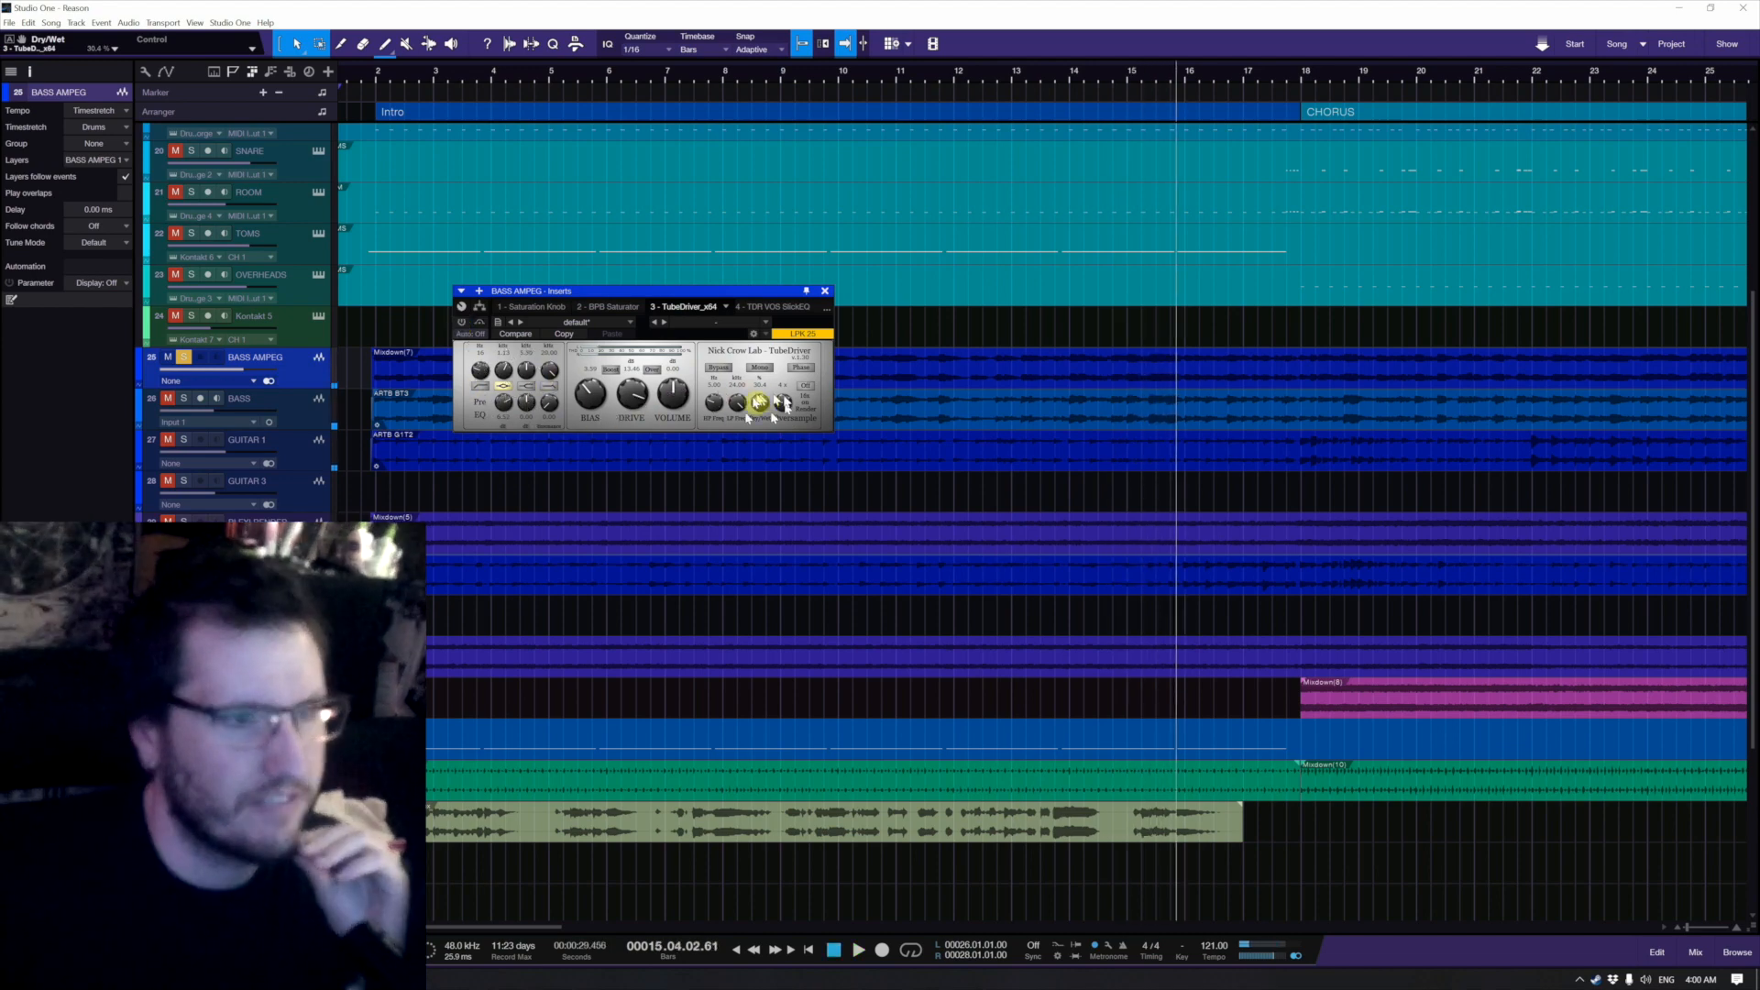
pyautogui.click(826, 293)
# Step: View the TubeDriver insert on Main Vox and play the vocal from near bar 2
pyautogui.scroll(-1, 541, 563)
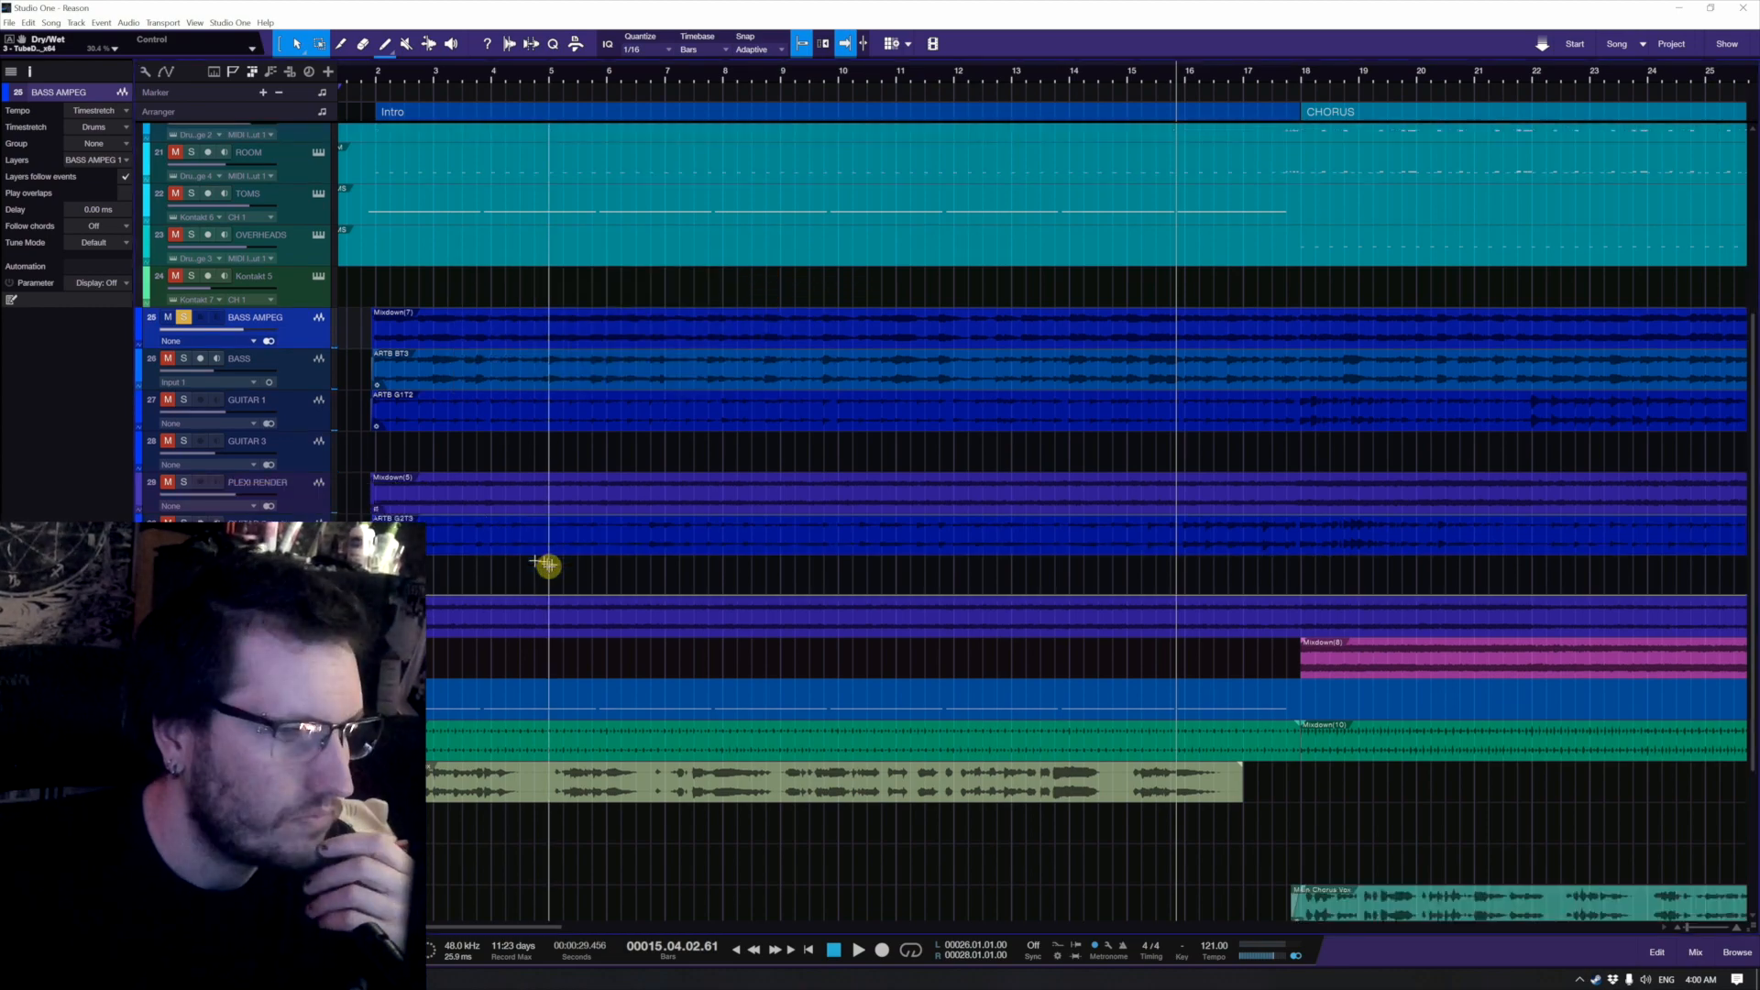
pyautogui.scroll(3, 549, 565)
pyautogui.scroll(-8, 511, 581)
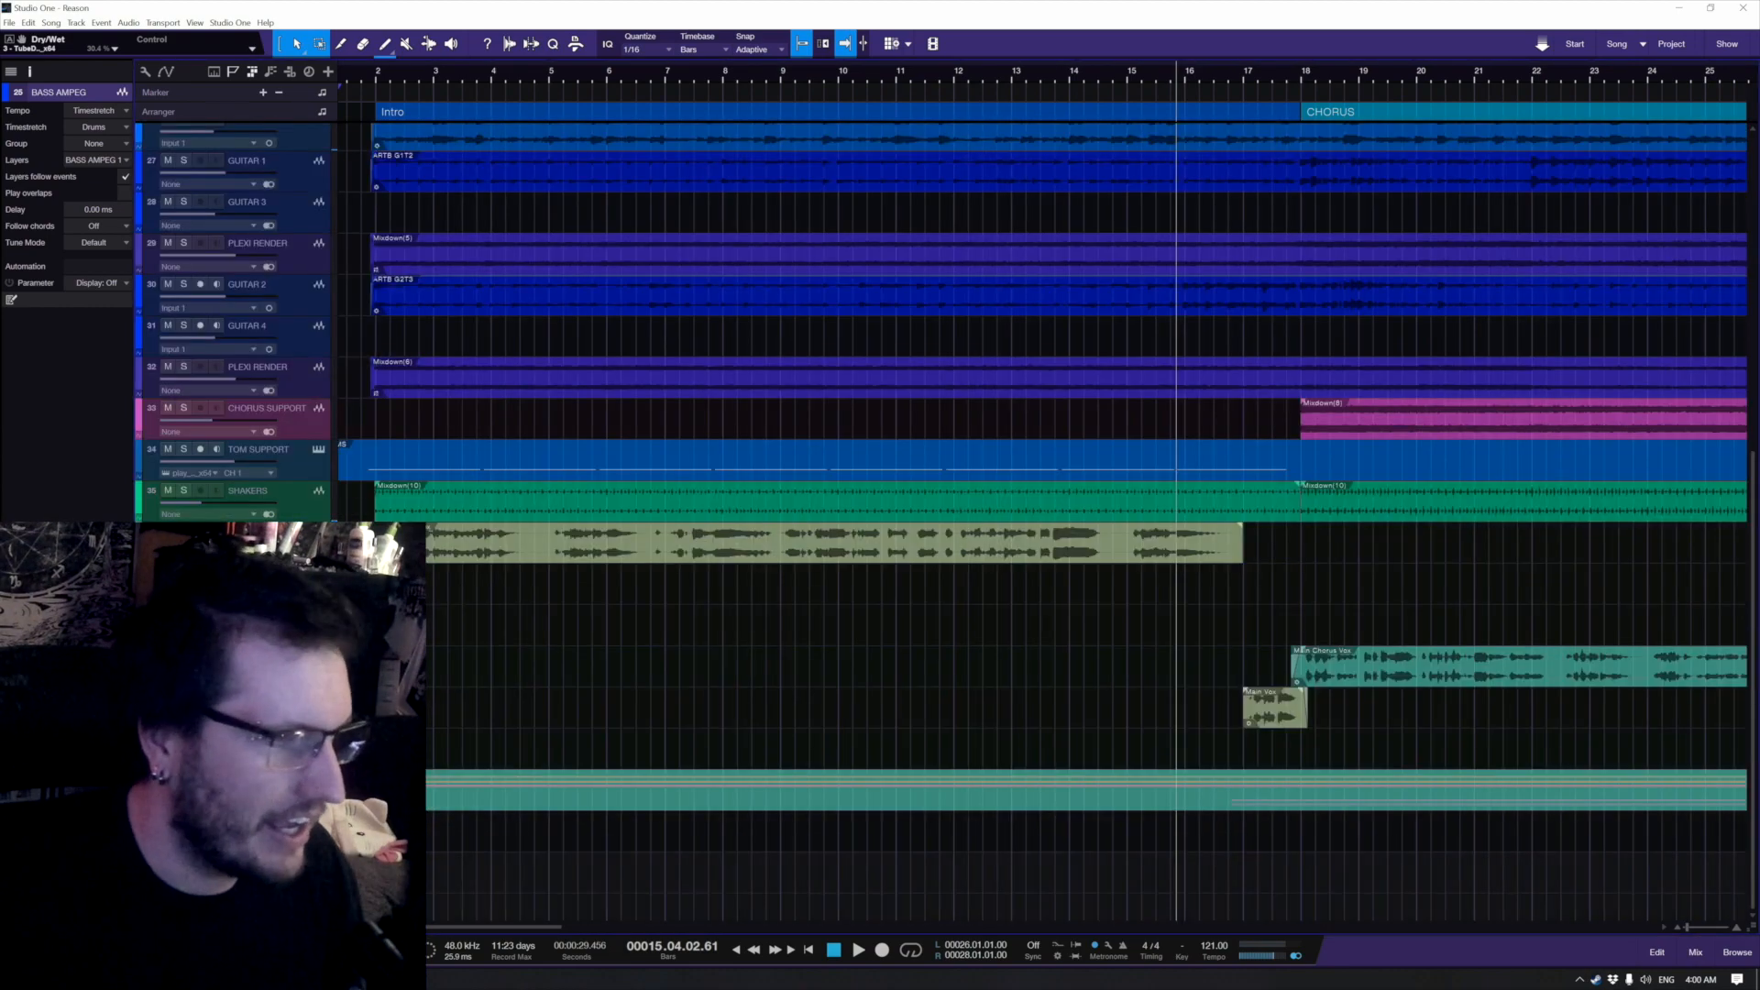
pyautogui.click(248, 534)
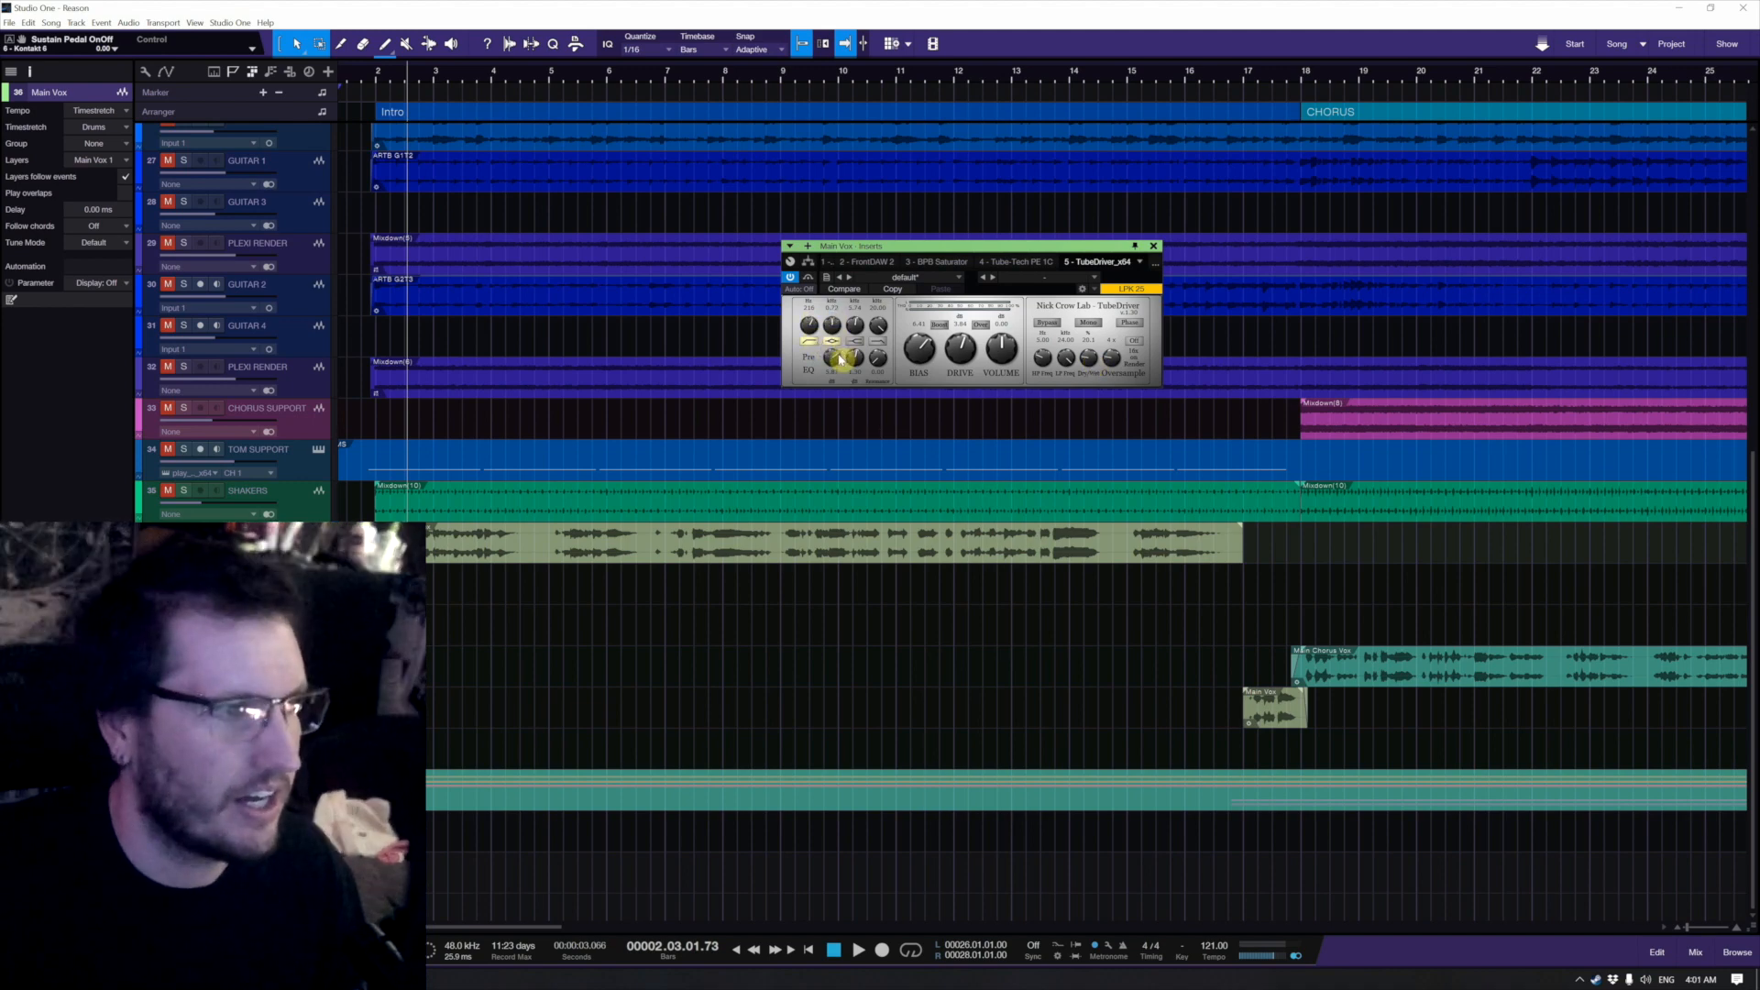
pyautogui.press('space')
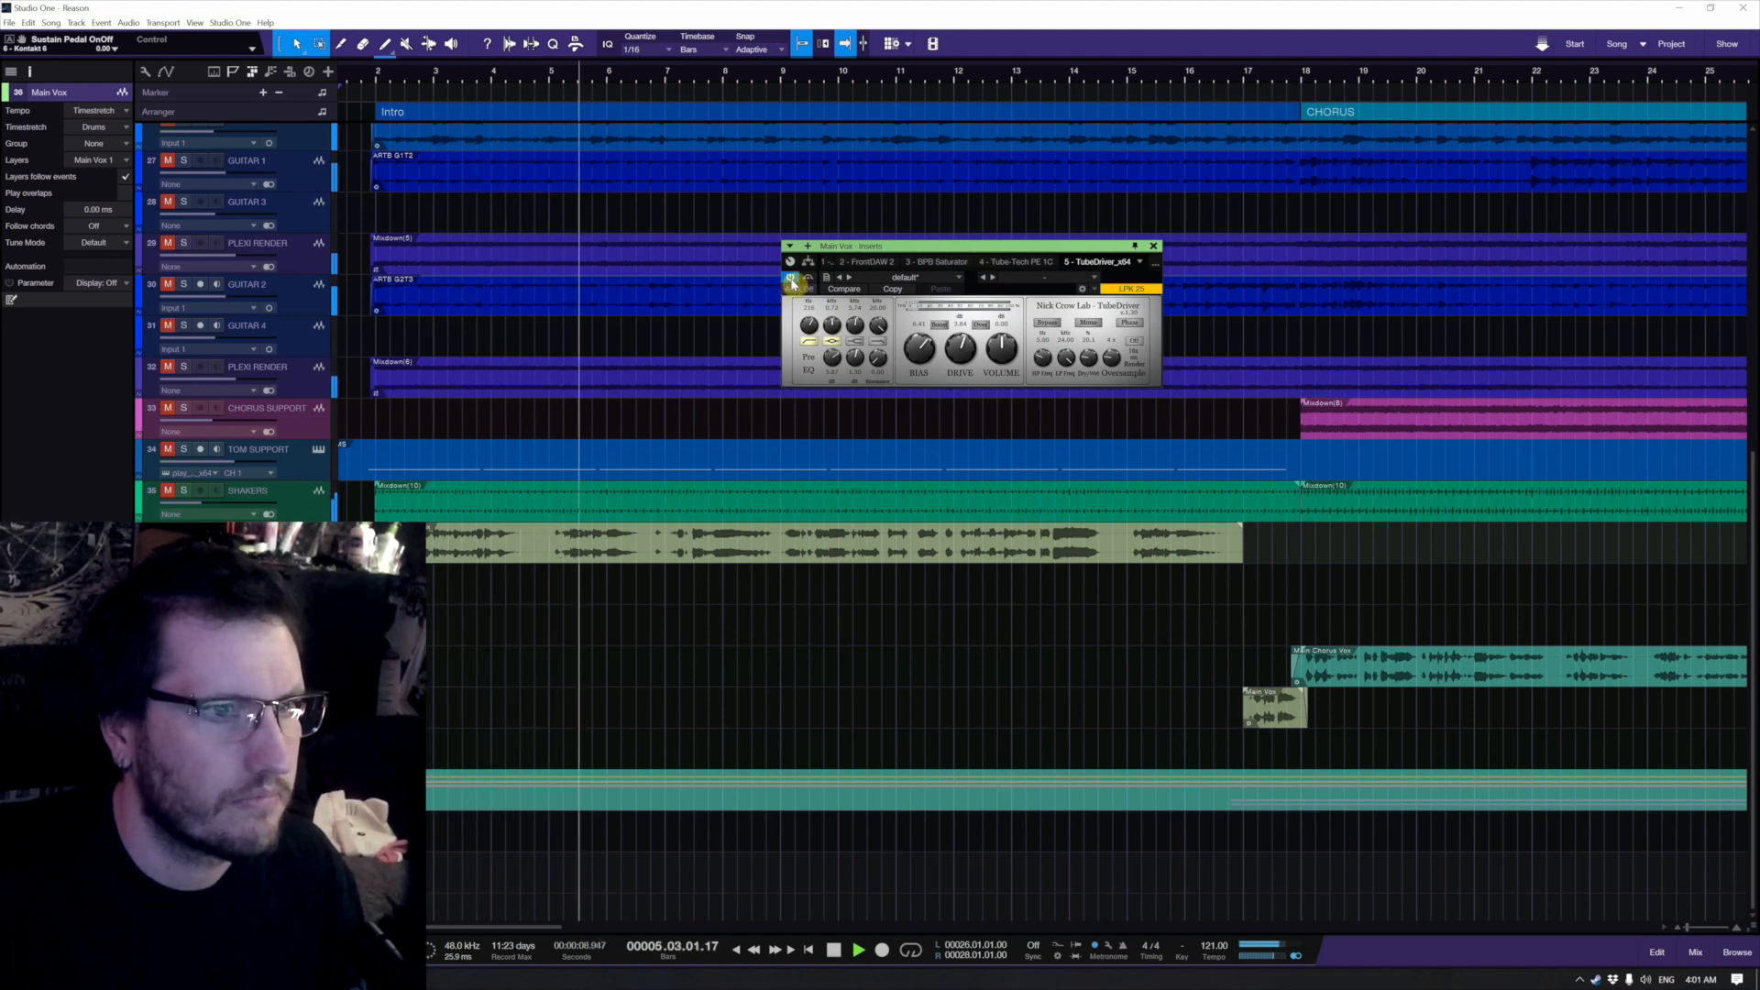
# Step: Compare the vocal with TubeDriver bypassed and active, replaying from near bar 12, and close the inserts window
pyautogui.click(792, 280)
pyautogui.press('space')
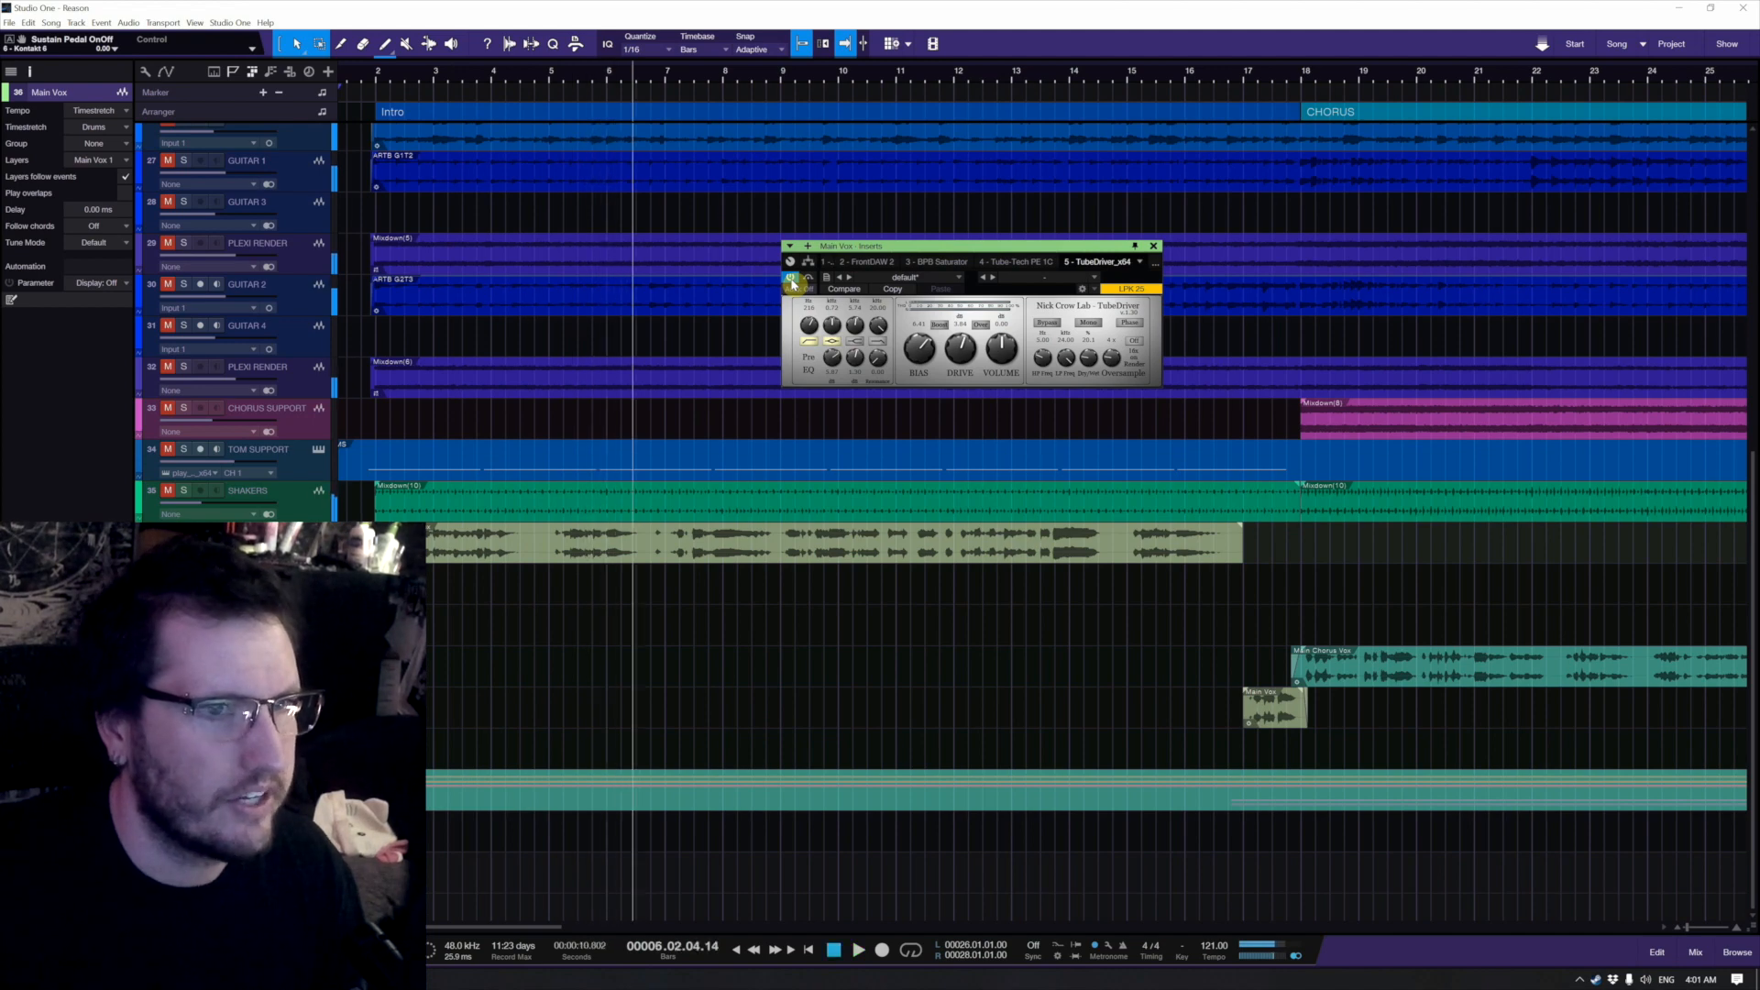
pyautogui.click(1005, 525)
pyautogui.press('space')
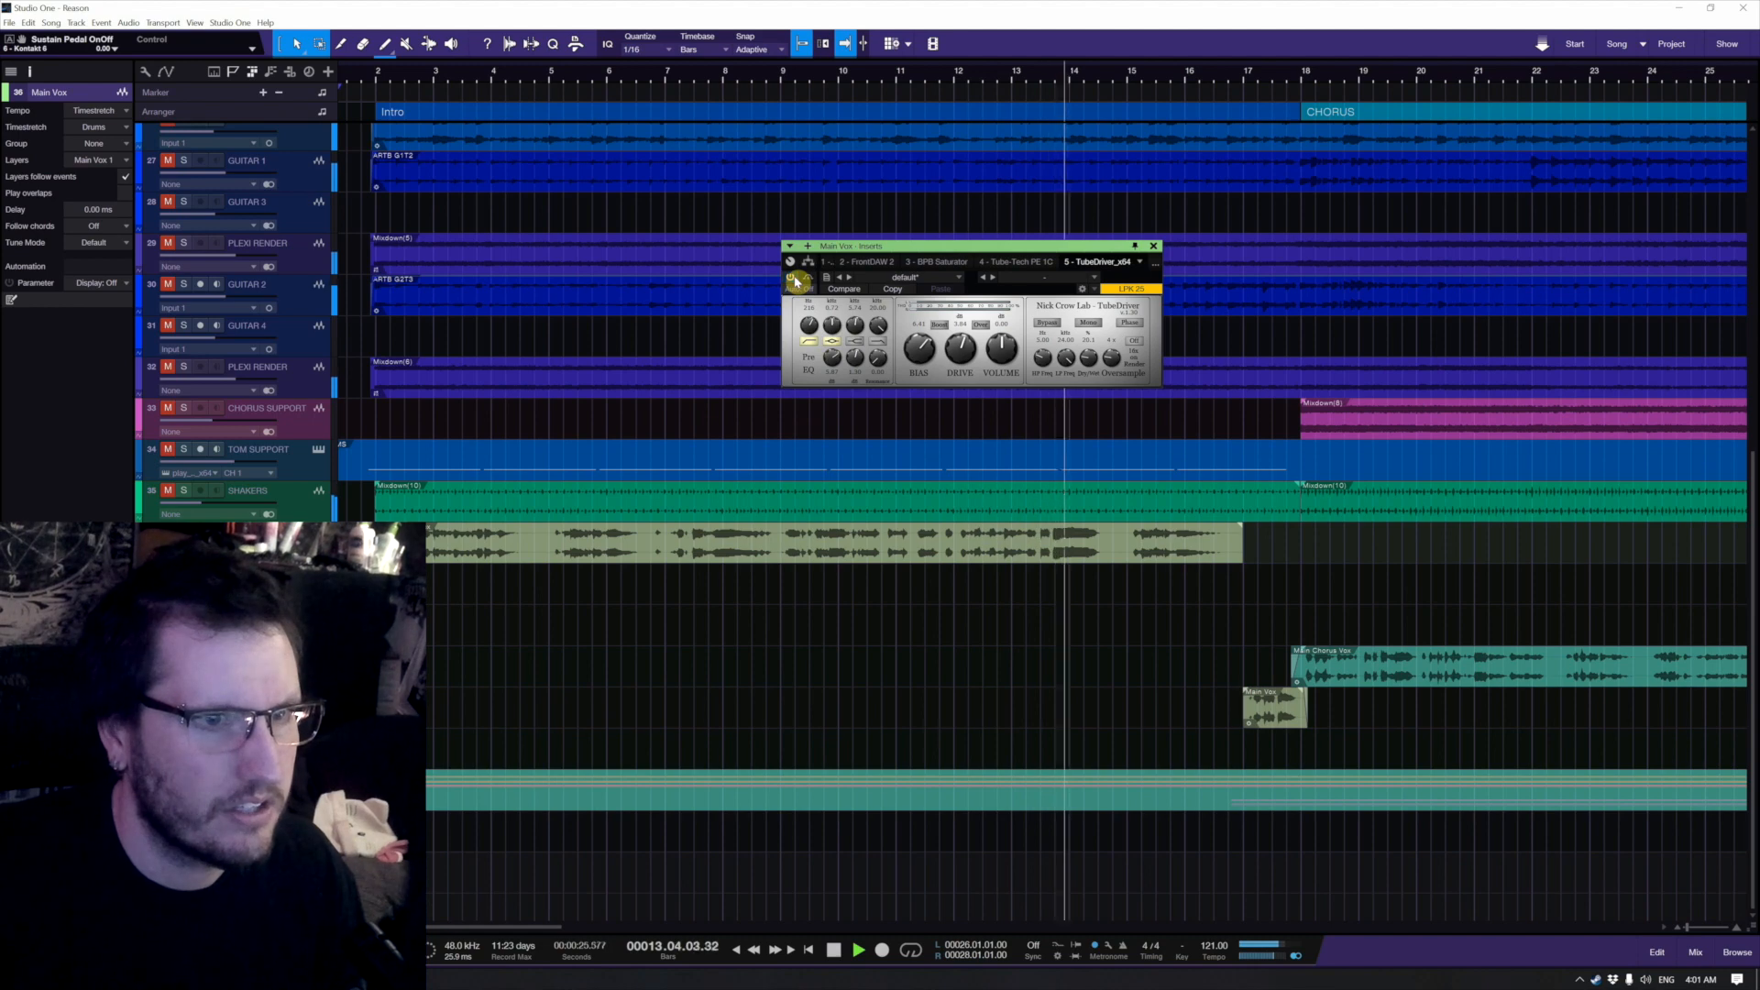
pyautogui.click(1006, 495)
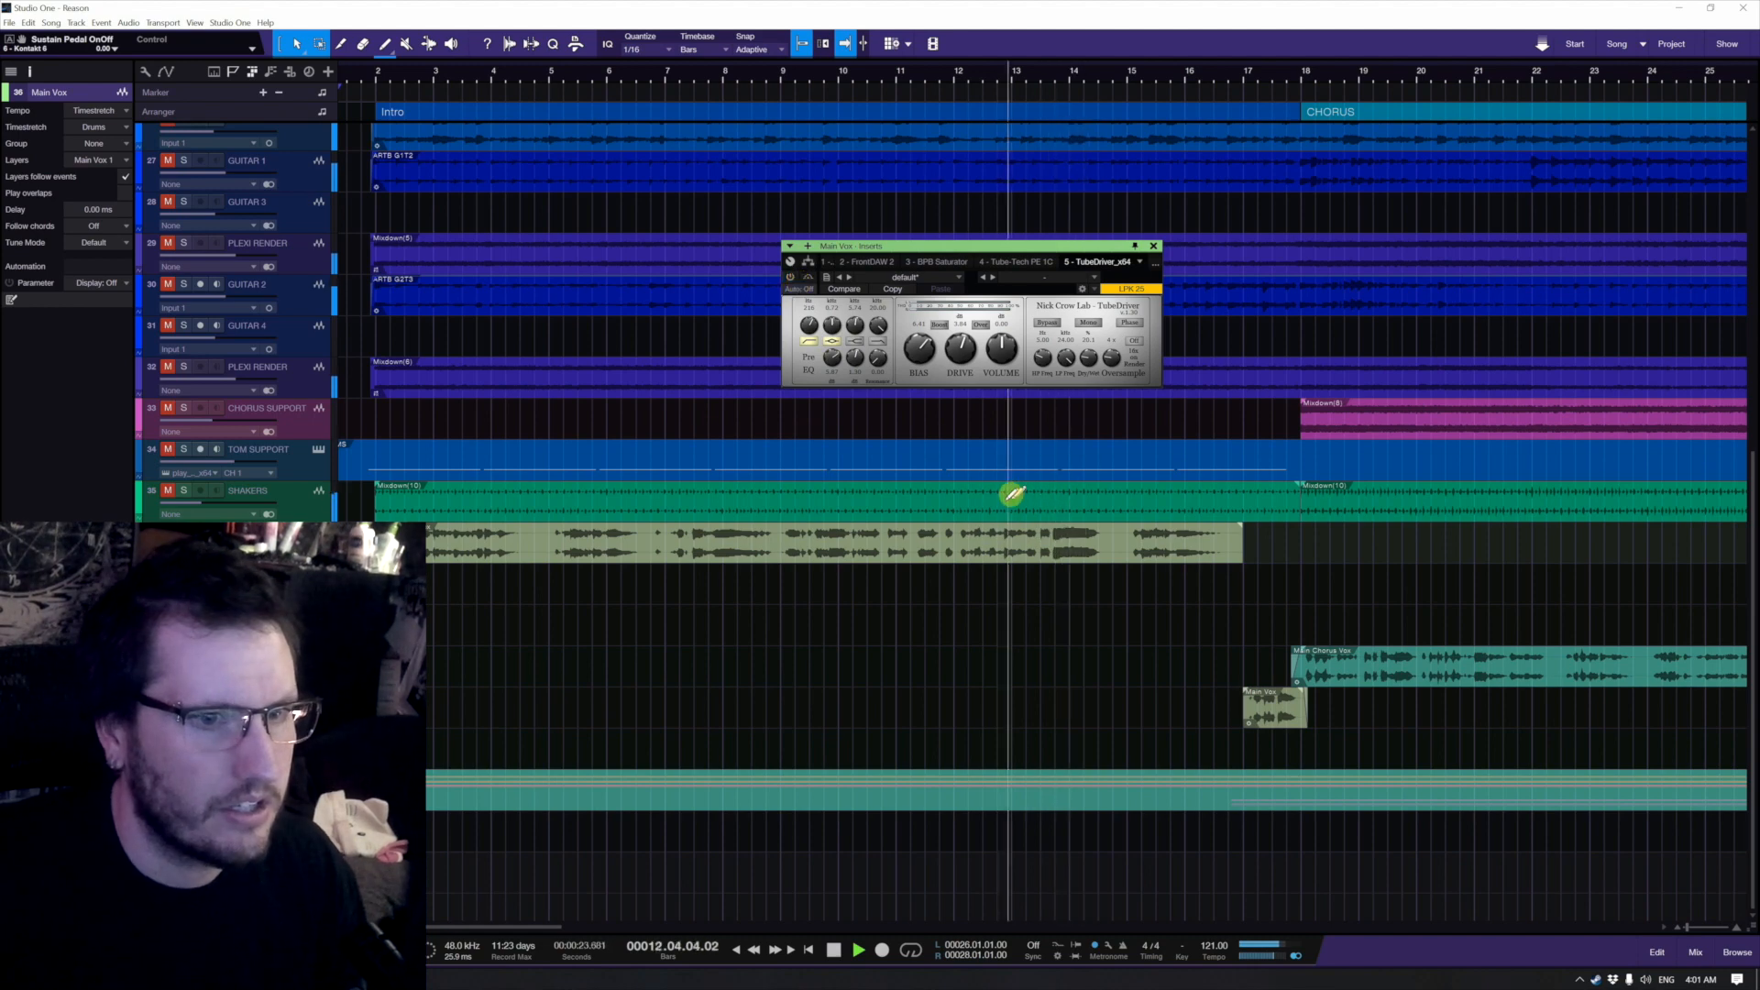
pyautogui.click(792, 279)
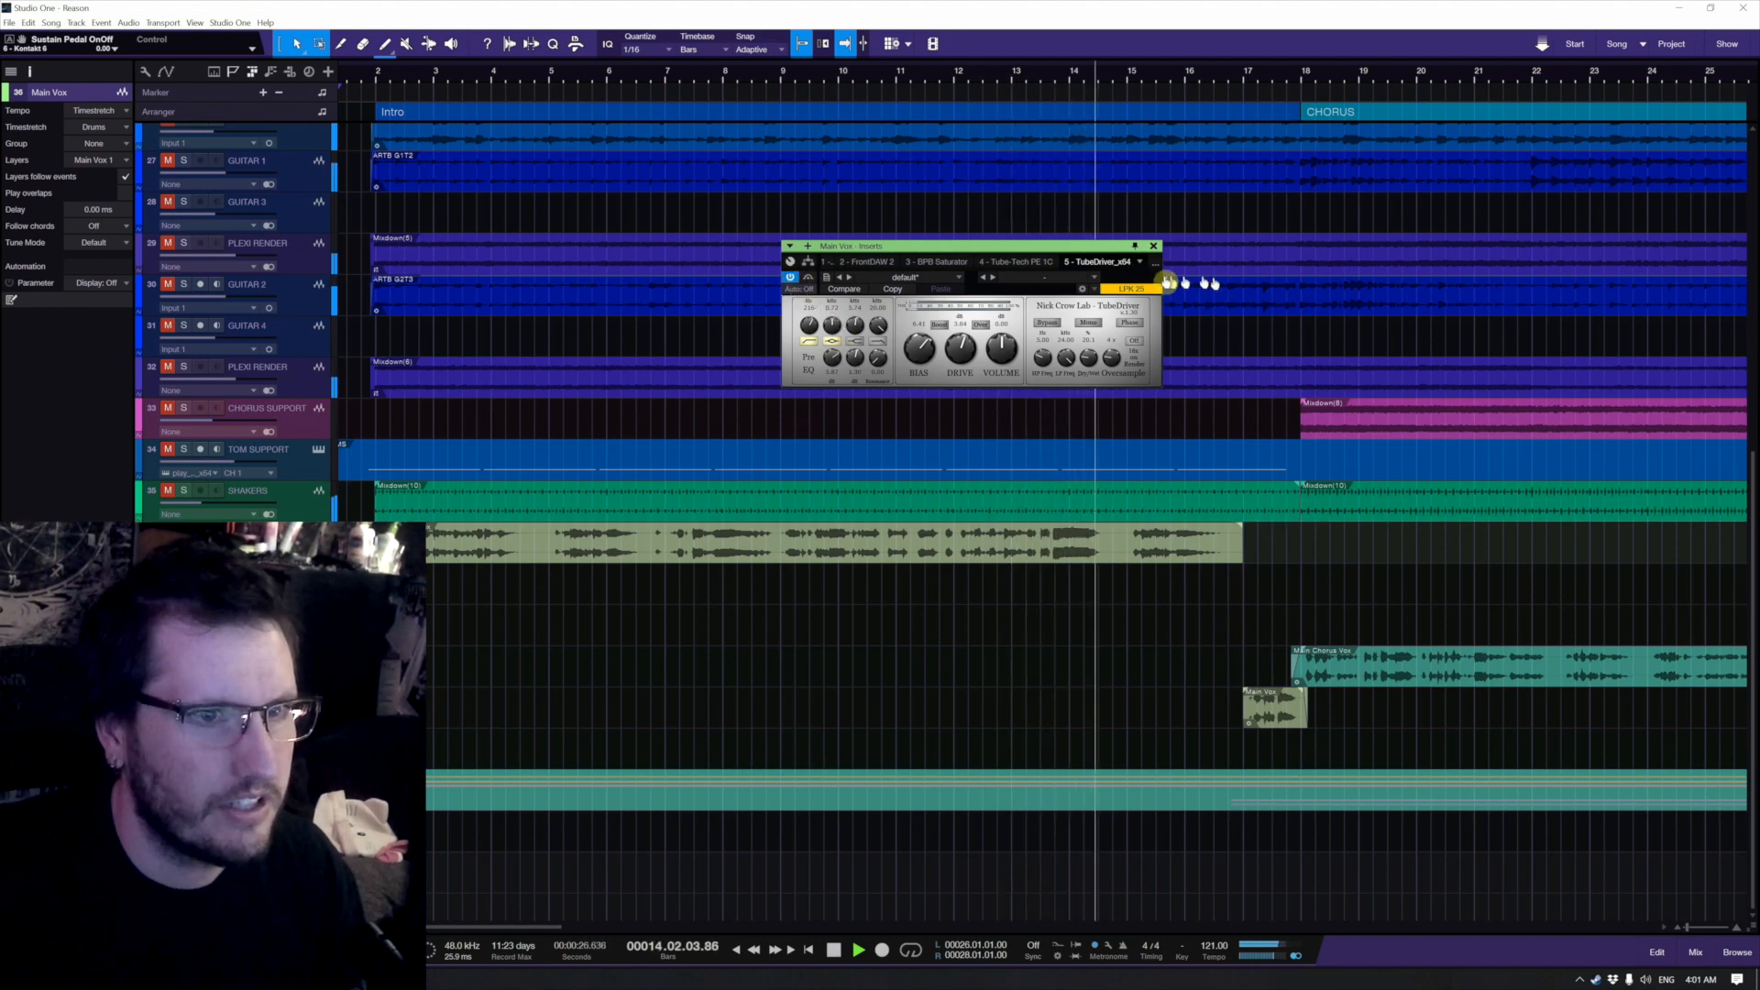
pyautogui.press('space')
pyautogui.click(1154, 246)
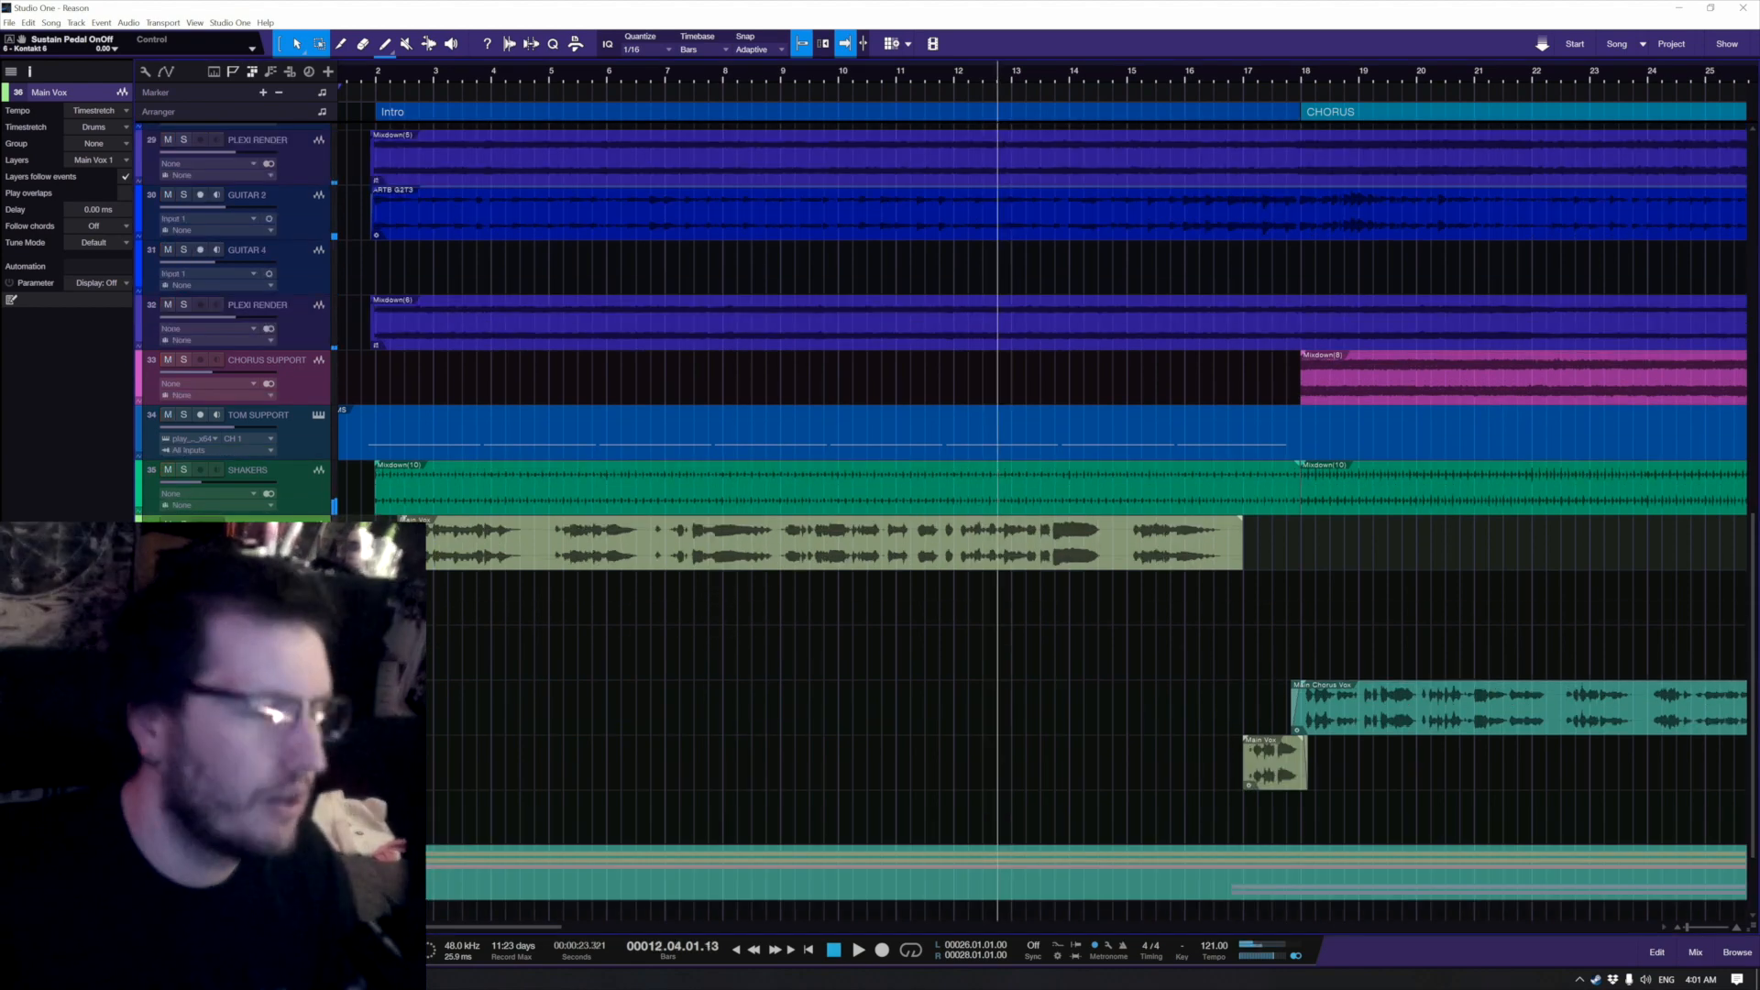
# Step: Show the FrontDAW insert on Main Vox and play the soloed vocal from the start of bar 2
pyautogui.press('F11')
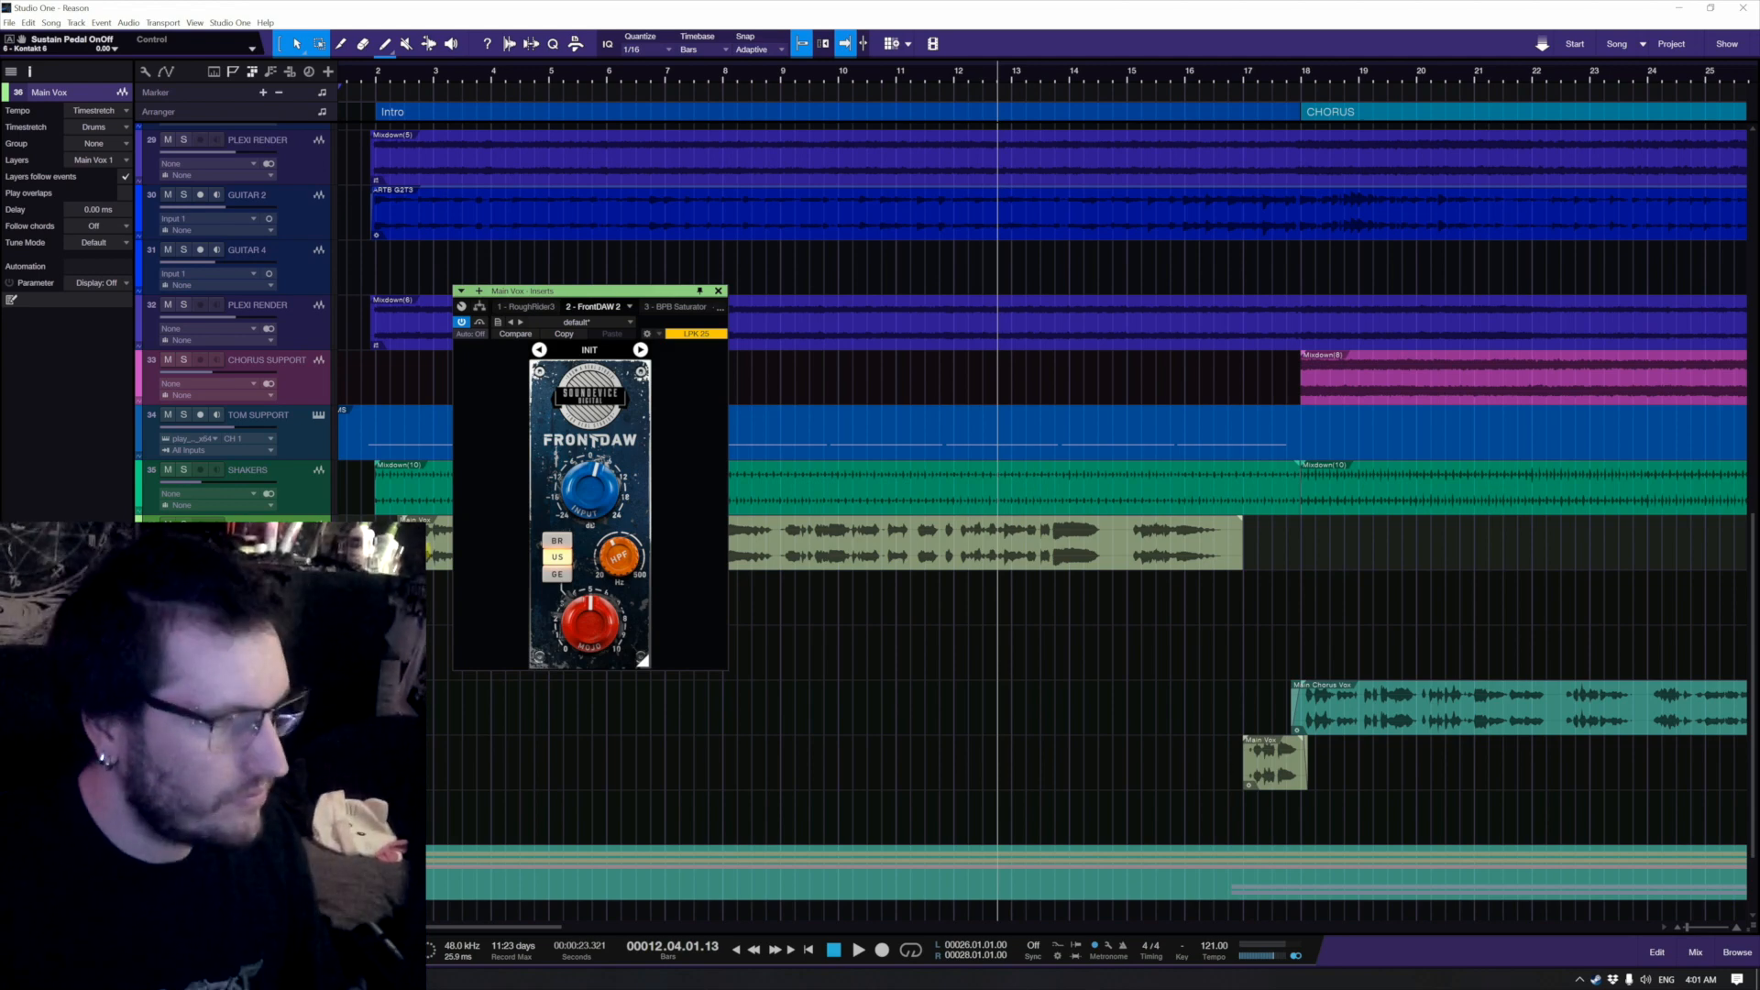
pyautogui.click(389, 551)
pyautogui.click(386, 552)
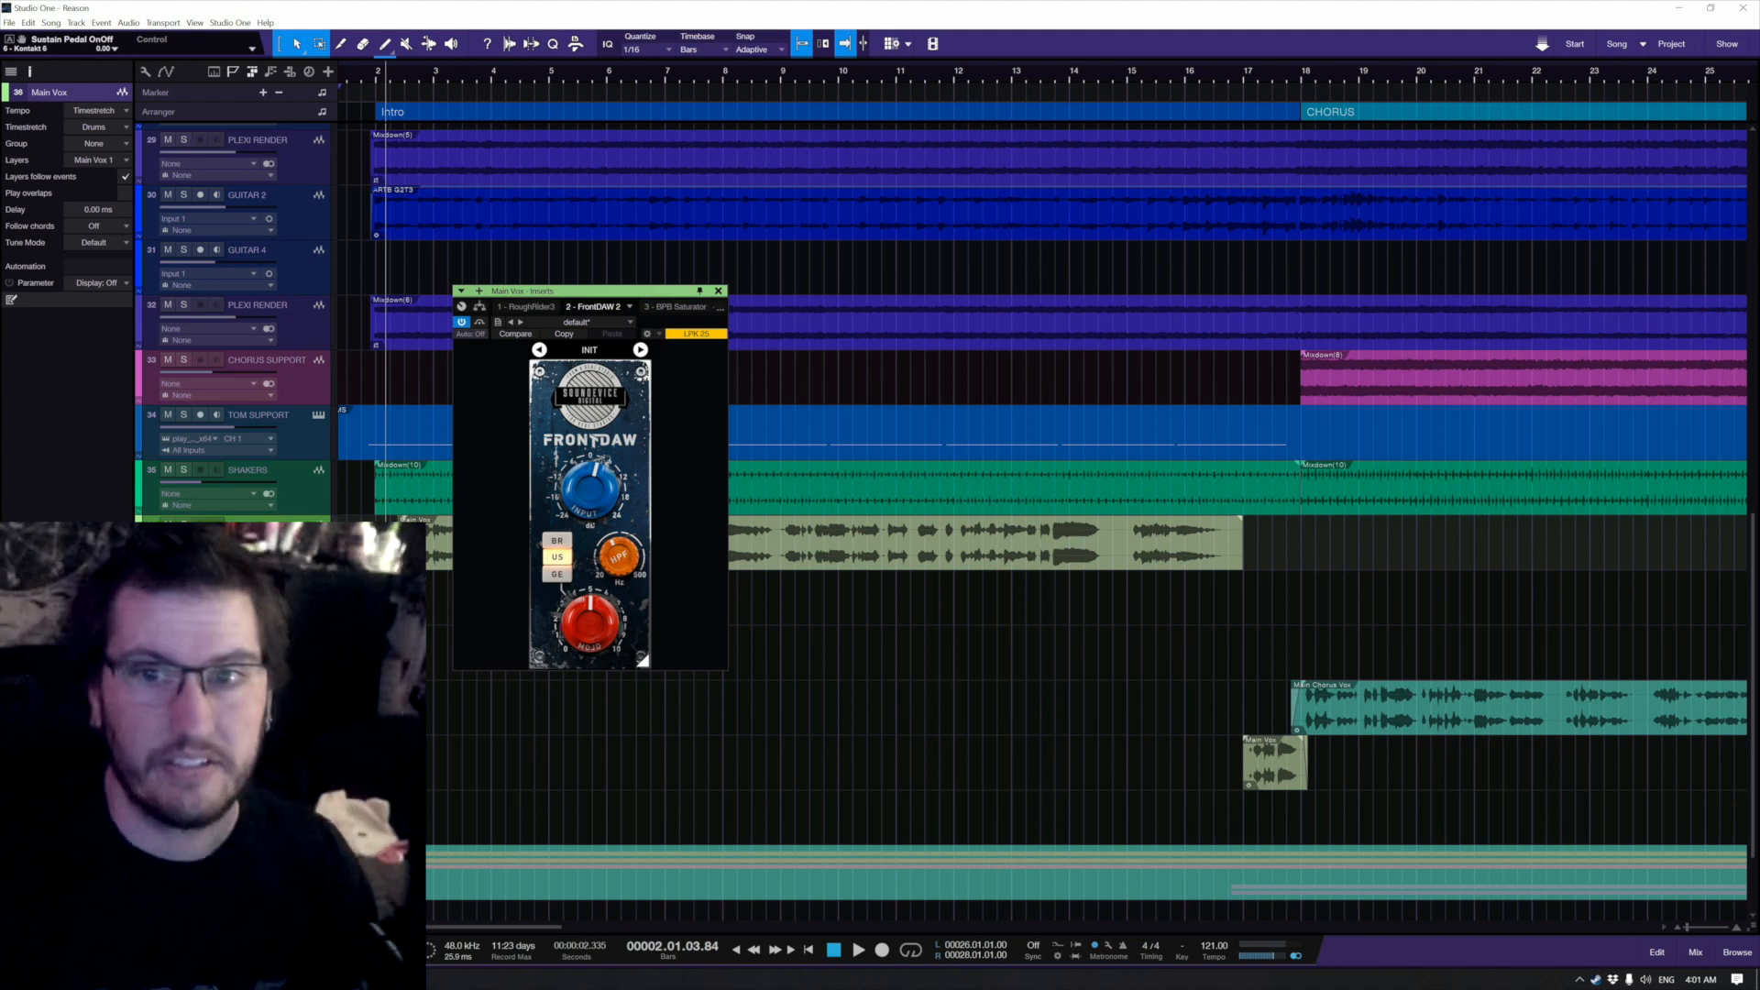
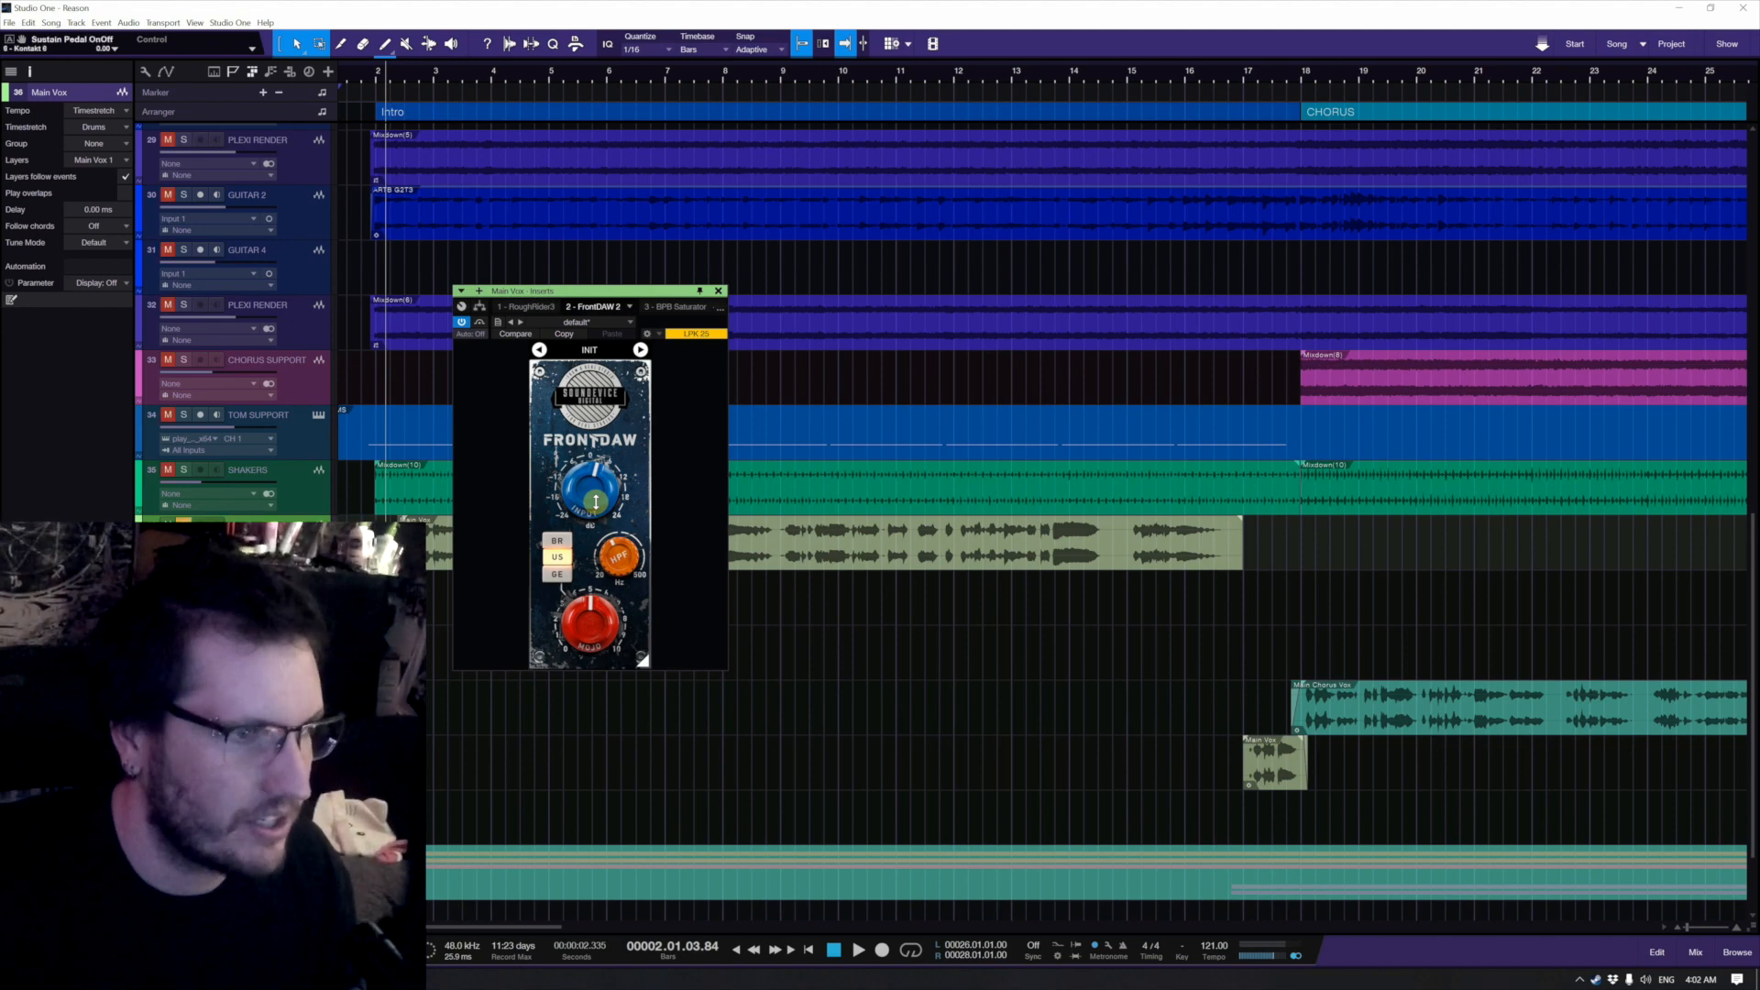
pyautogui.press('space')
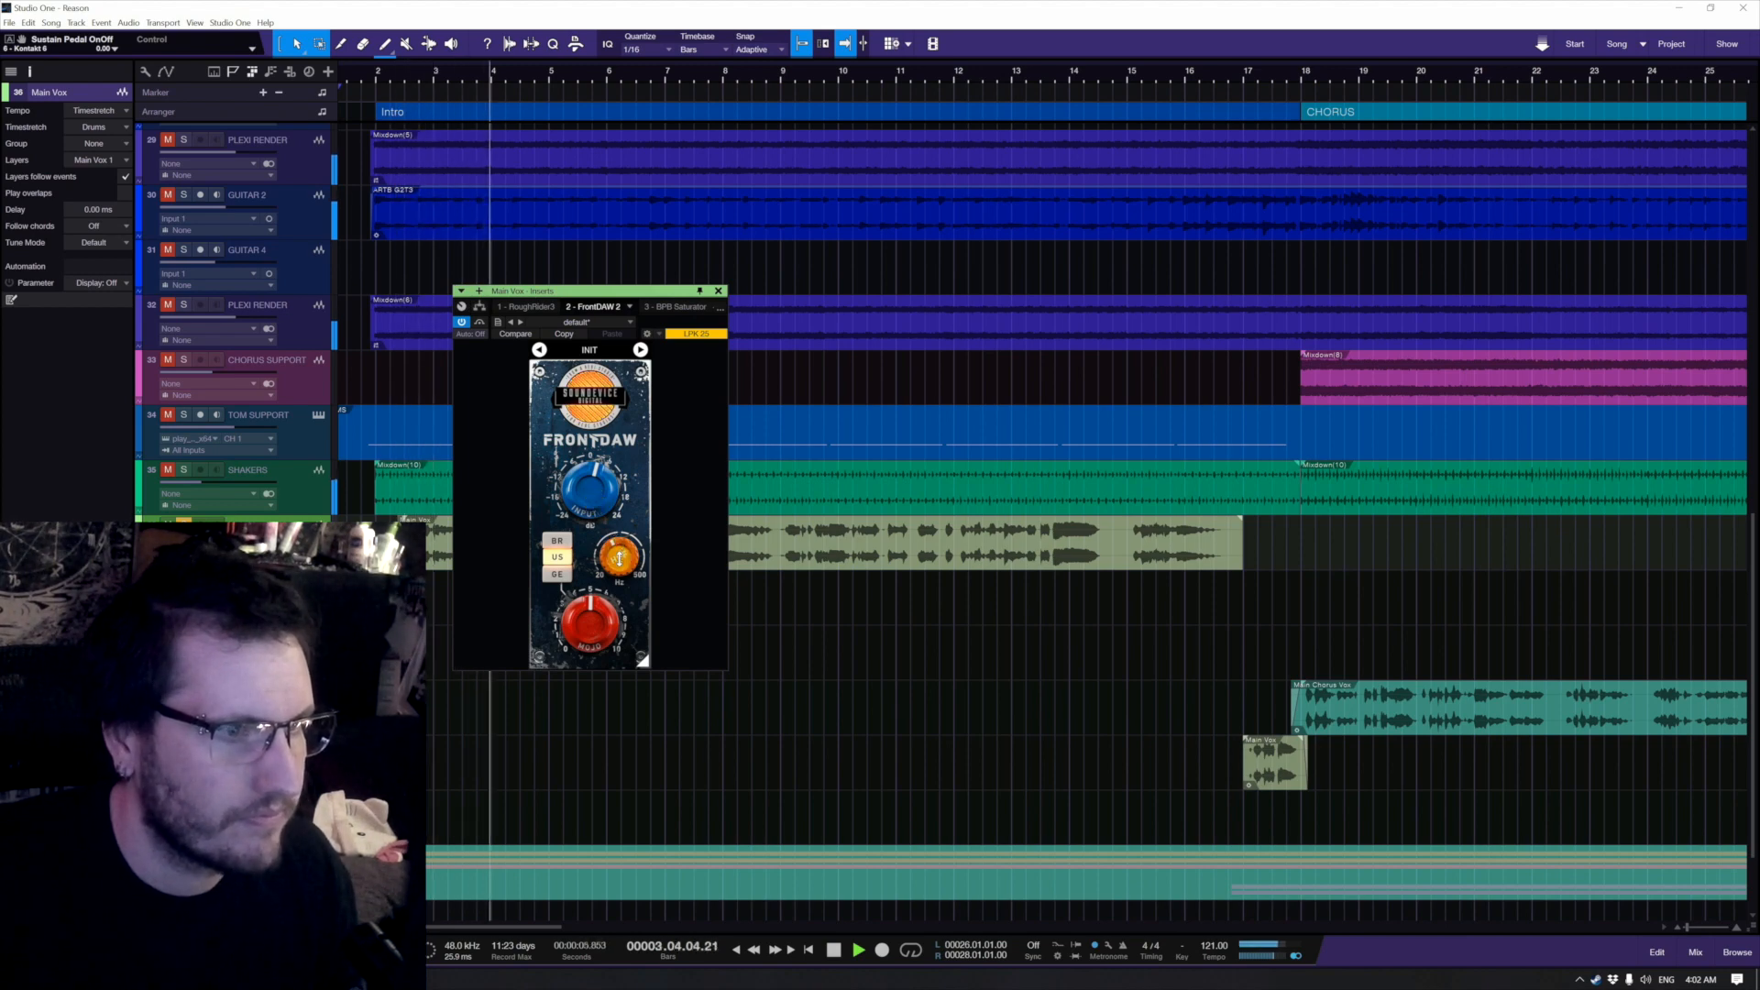
# Step: Try FrontDAW's high-pass filter at 500 Hz and reduce the cutoff while replaying the vocal
pyautogui.press('space')
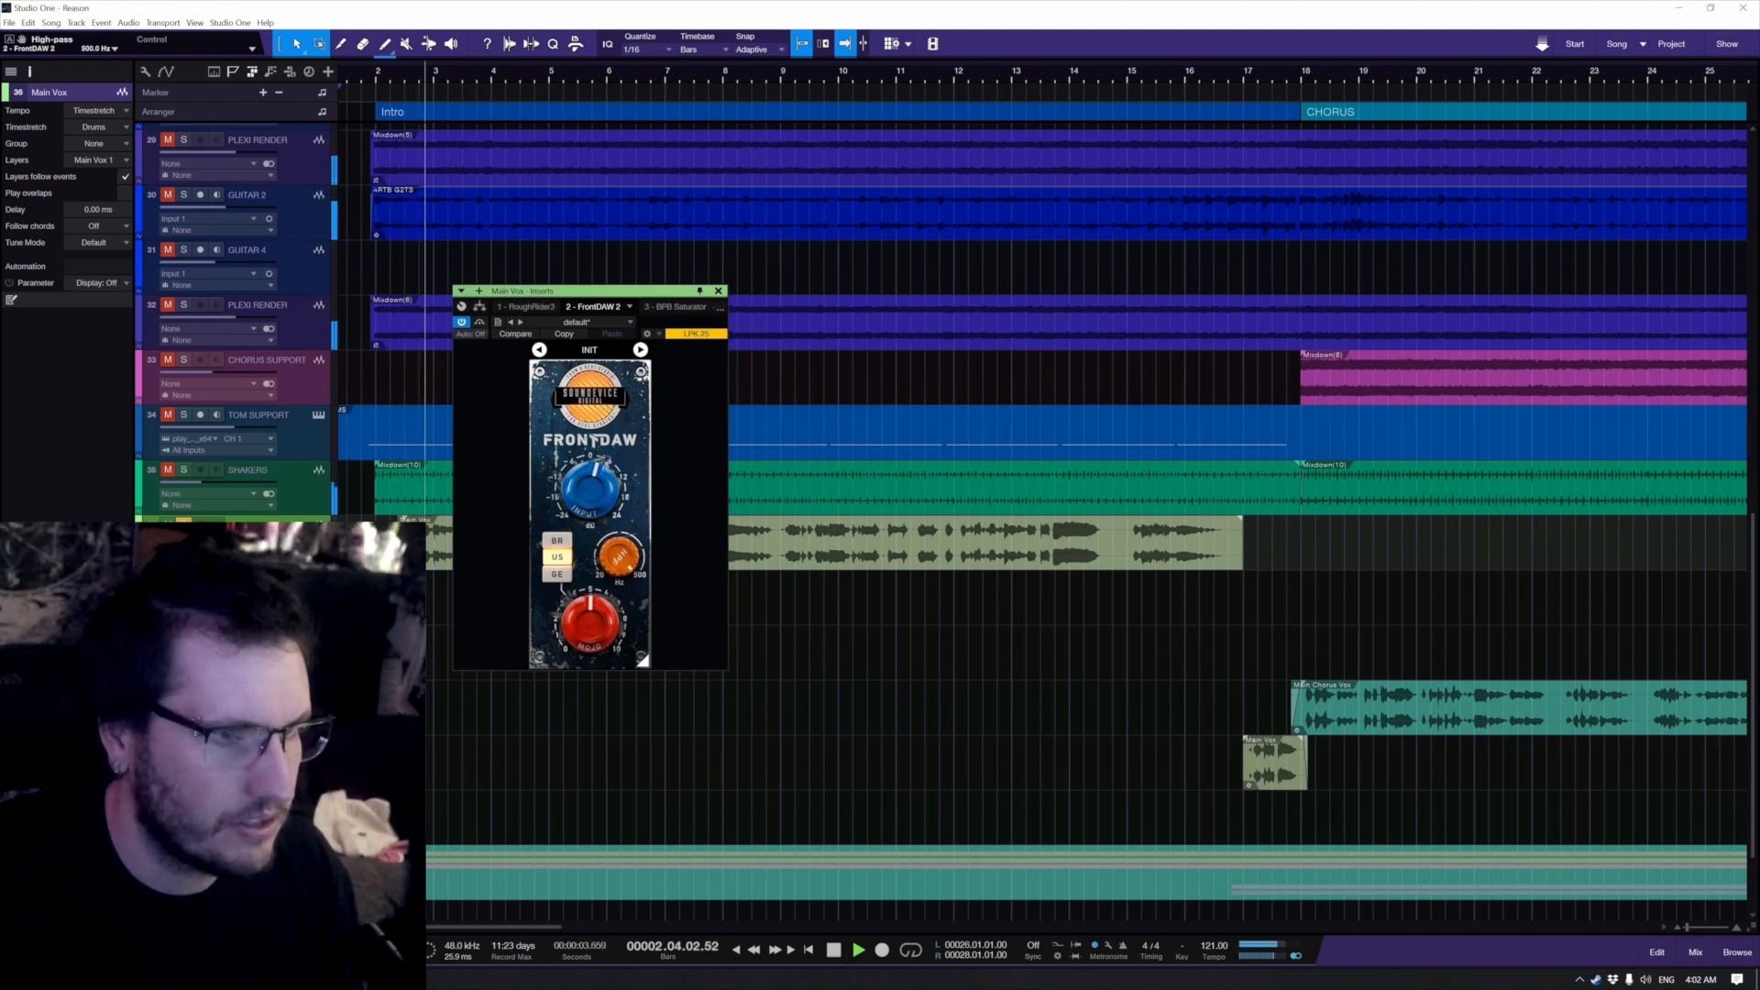
pyautogui.moveTo(618, 556); pyautogui.dragTo(618, 553)
pyautogui.press('space')
pyautogui.press('space')
pyautogui.press('space')
pyautogui.press('space')
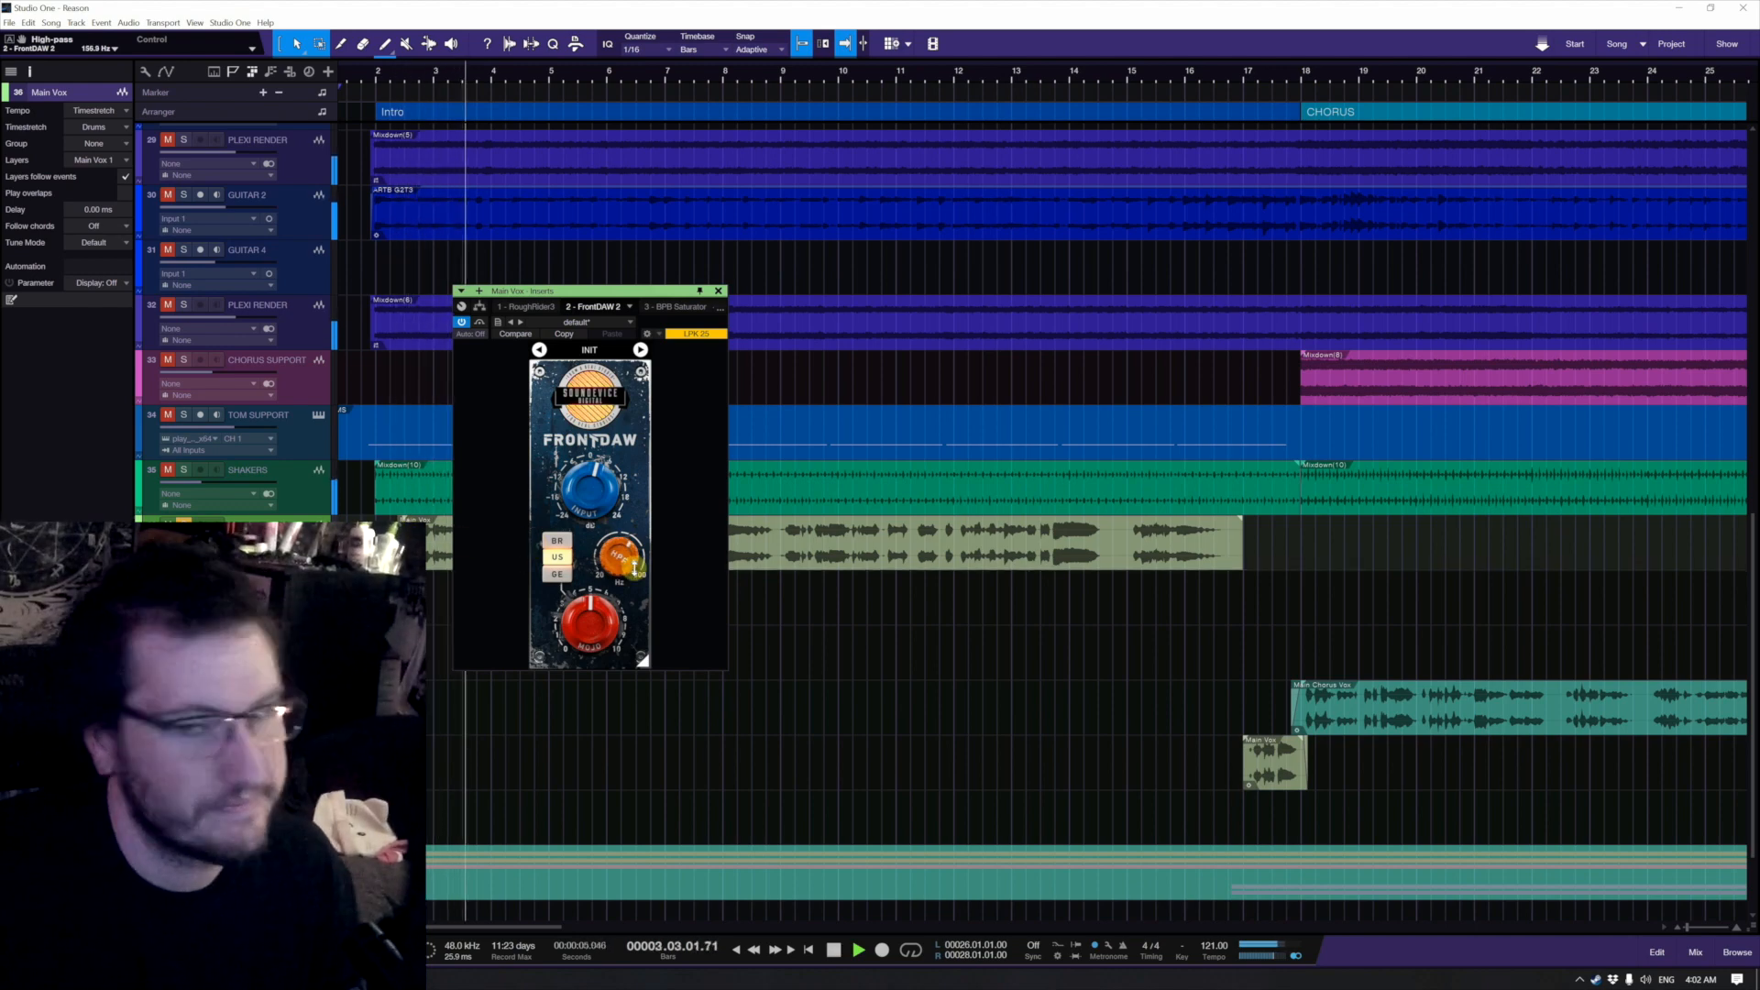
pyautogui.press('space')
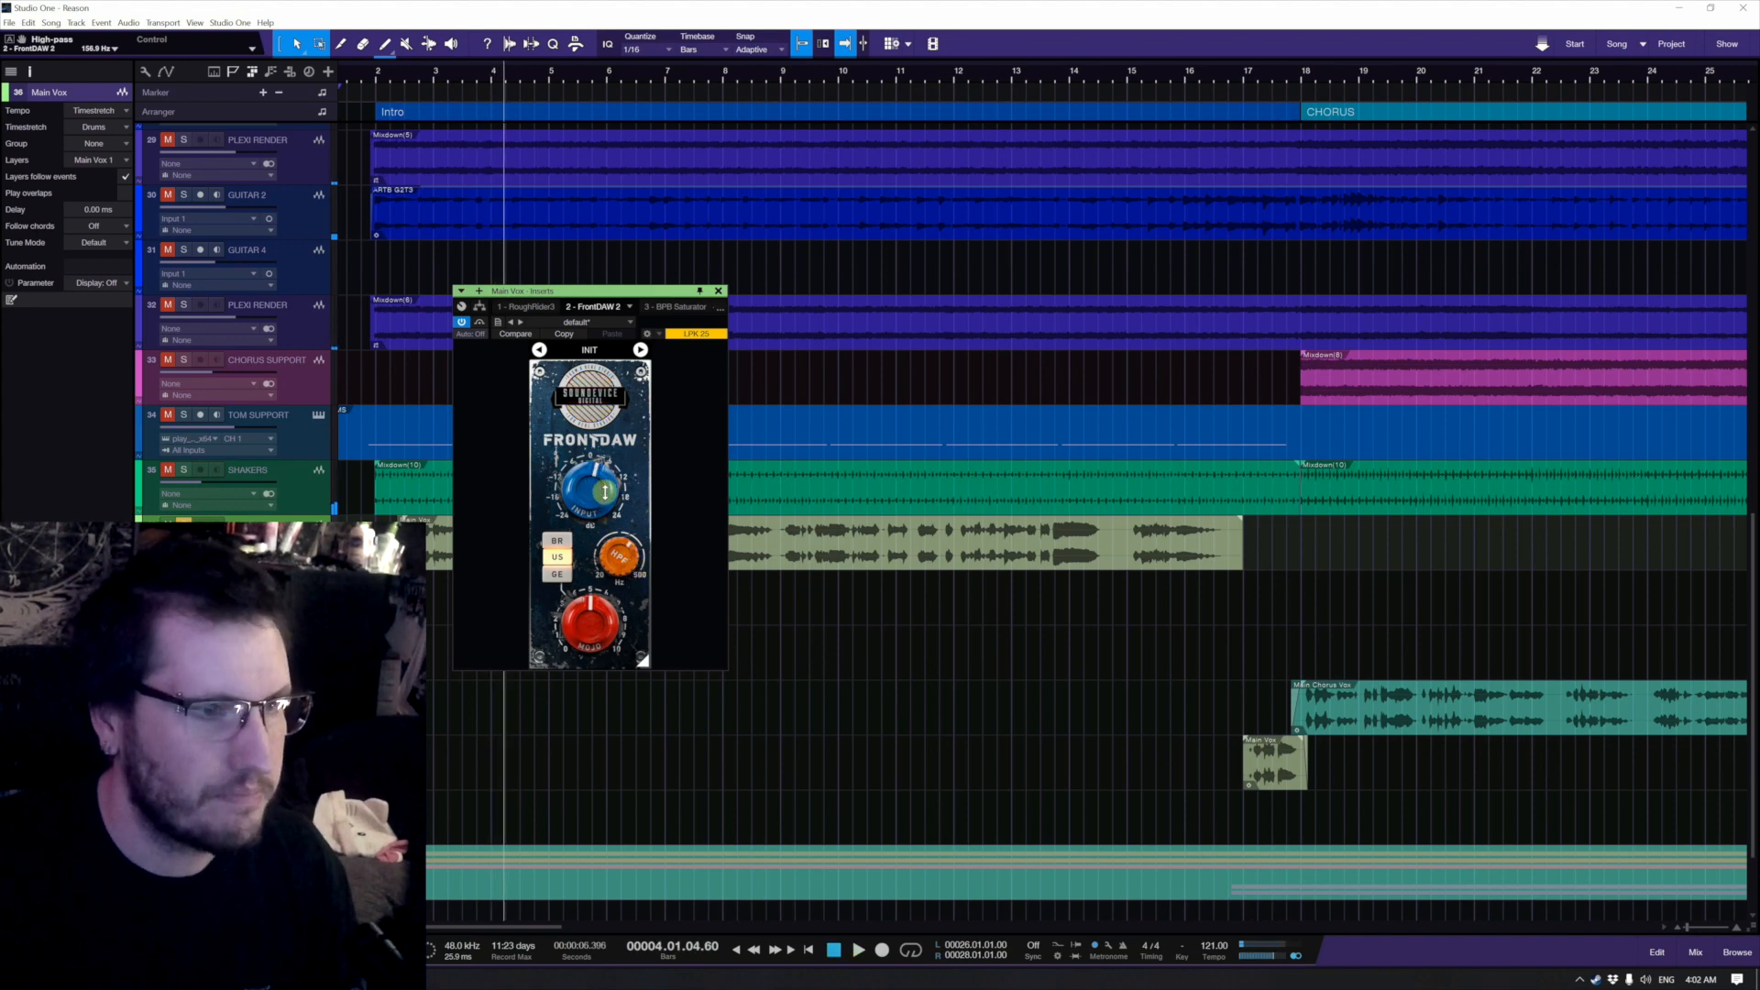
# Step: Raise FrontDAW's input to about 4.3 dB during playback, switch its style to German and close the inserts window
pyautogui.press('space')
pyautogui.moveTo(605, 492)
pyautogui.mouseDown()
pyautogui.moveTo(605, 463)
pyautogui.moveTo(592, 503)
pyautogui.mouseUp()
pyautogui.press('space')
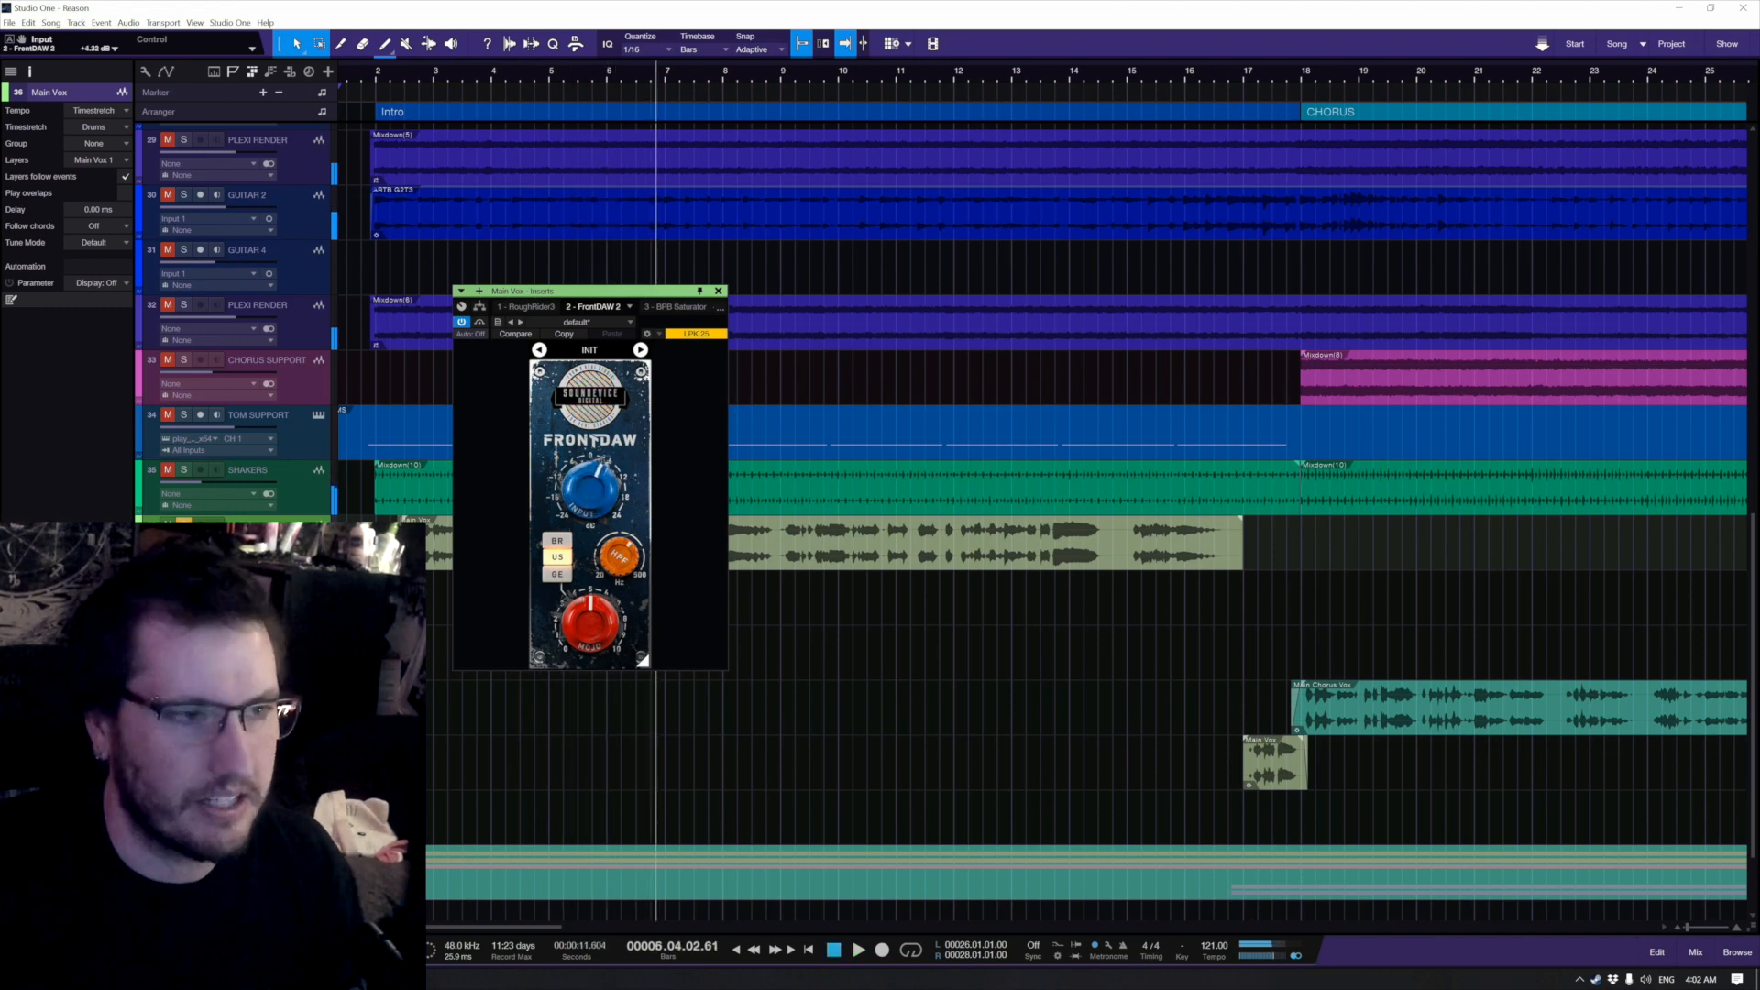
pyautogui.click(569, 543)
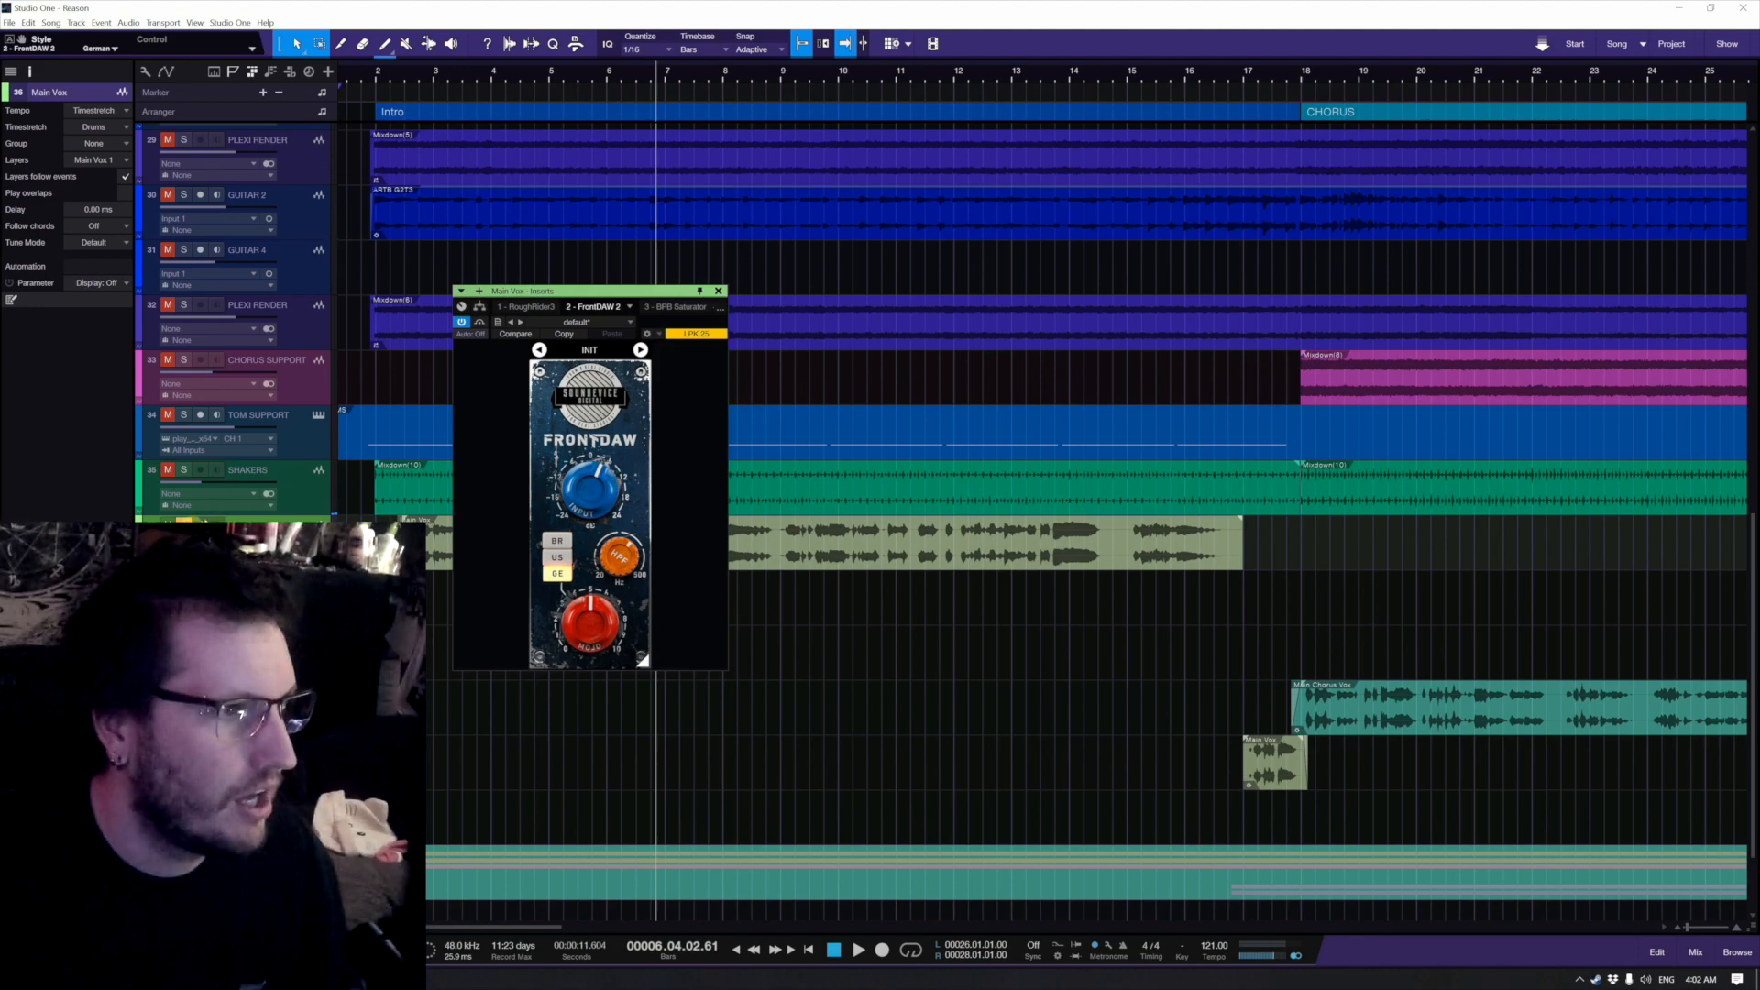
pyautogui.click(718, 291)
# Step: Place the playhead at about bar 3 and select the BASS AMPEG track
pyautogui.scroll(5, 703, 360)
pyautogui.scroll(3, 535, 443)
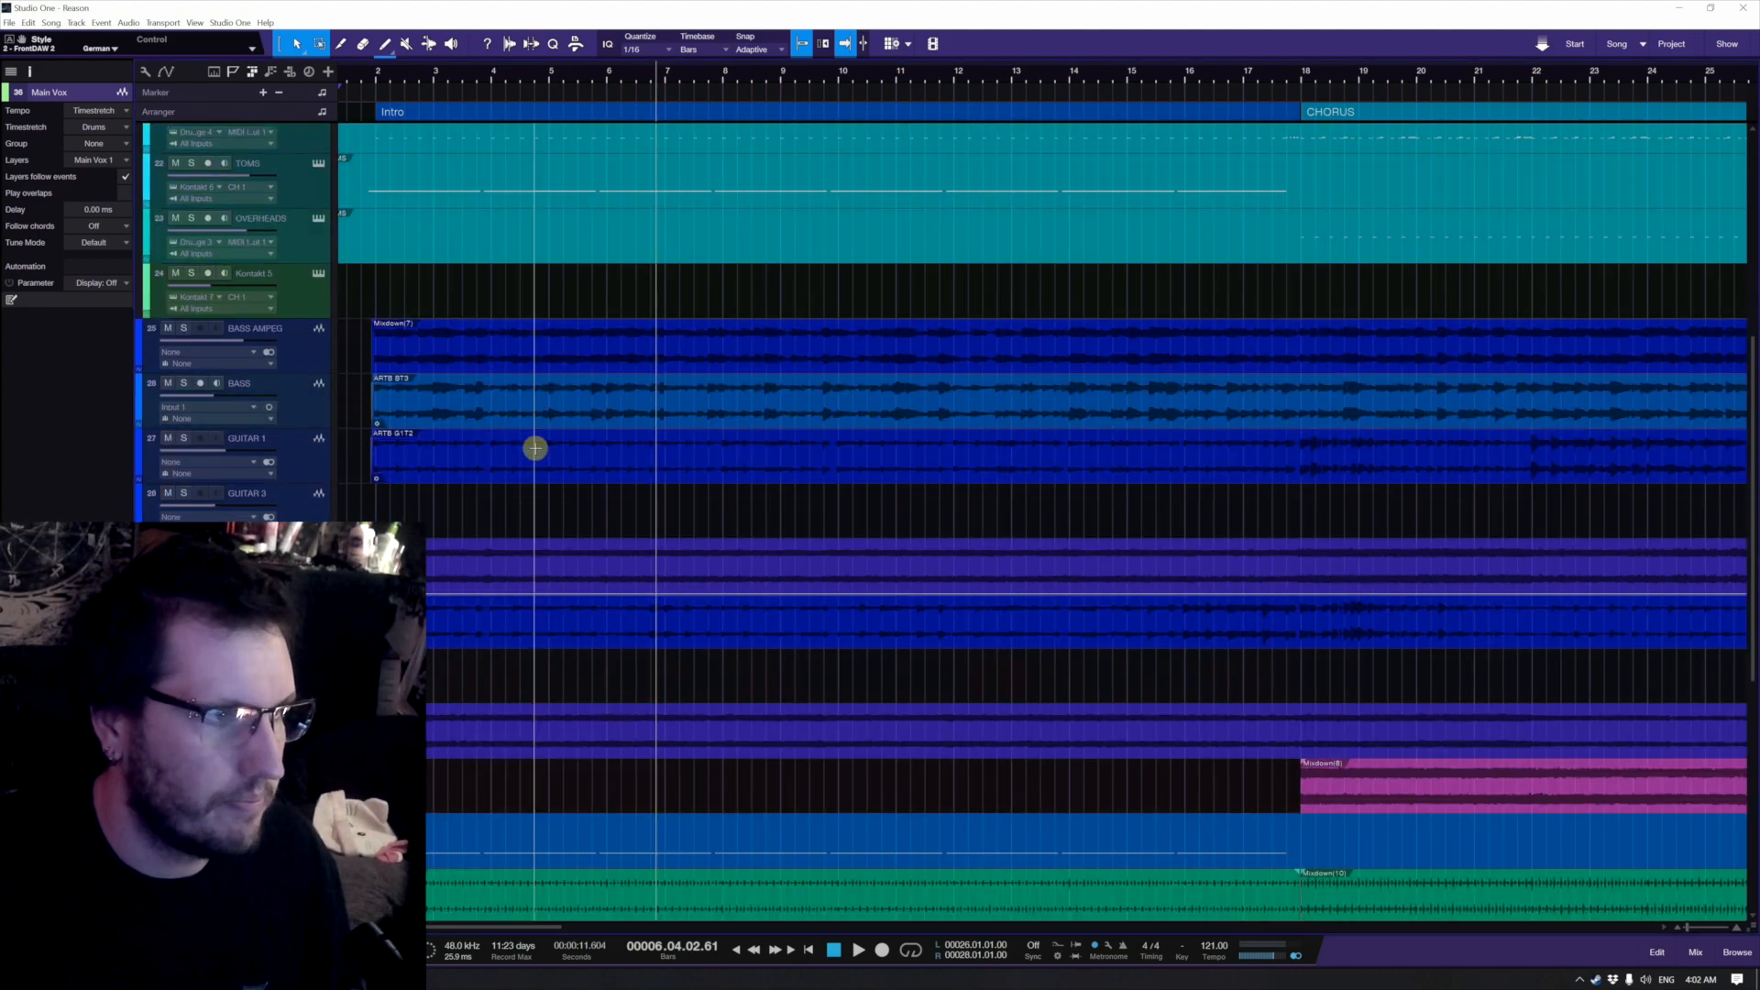
pyautogui.hotkey('ctrl', 'space')
pyautogui.click(302, 356)
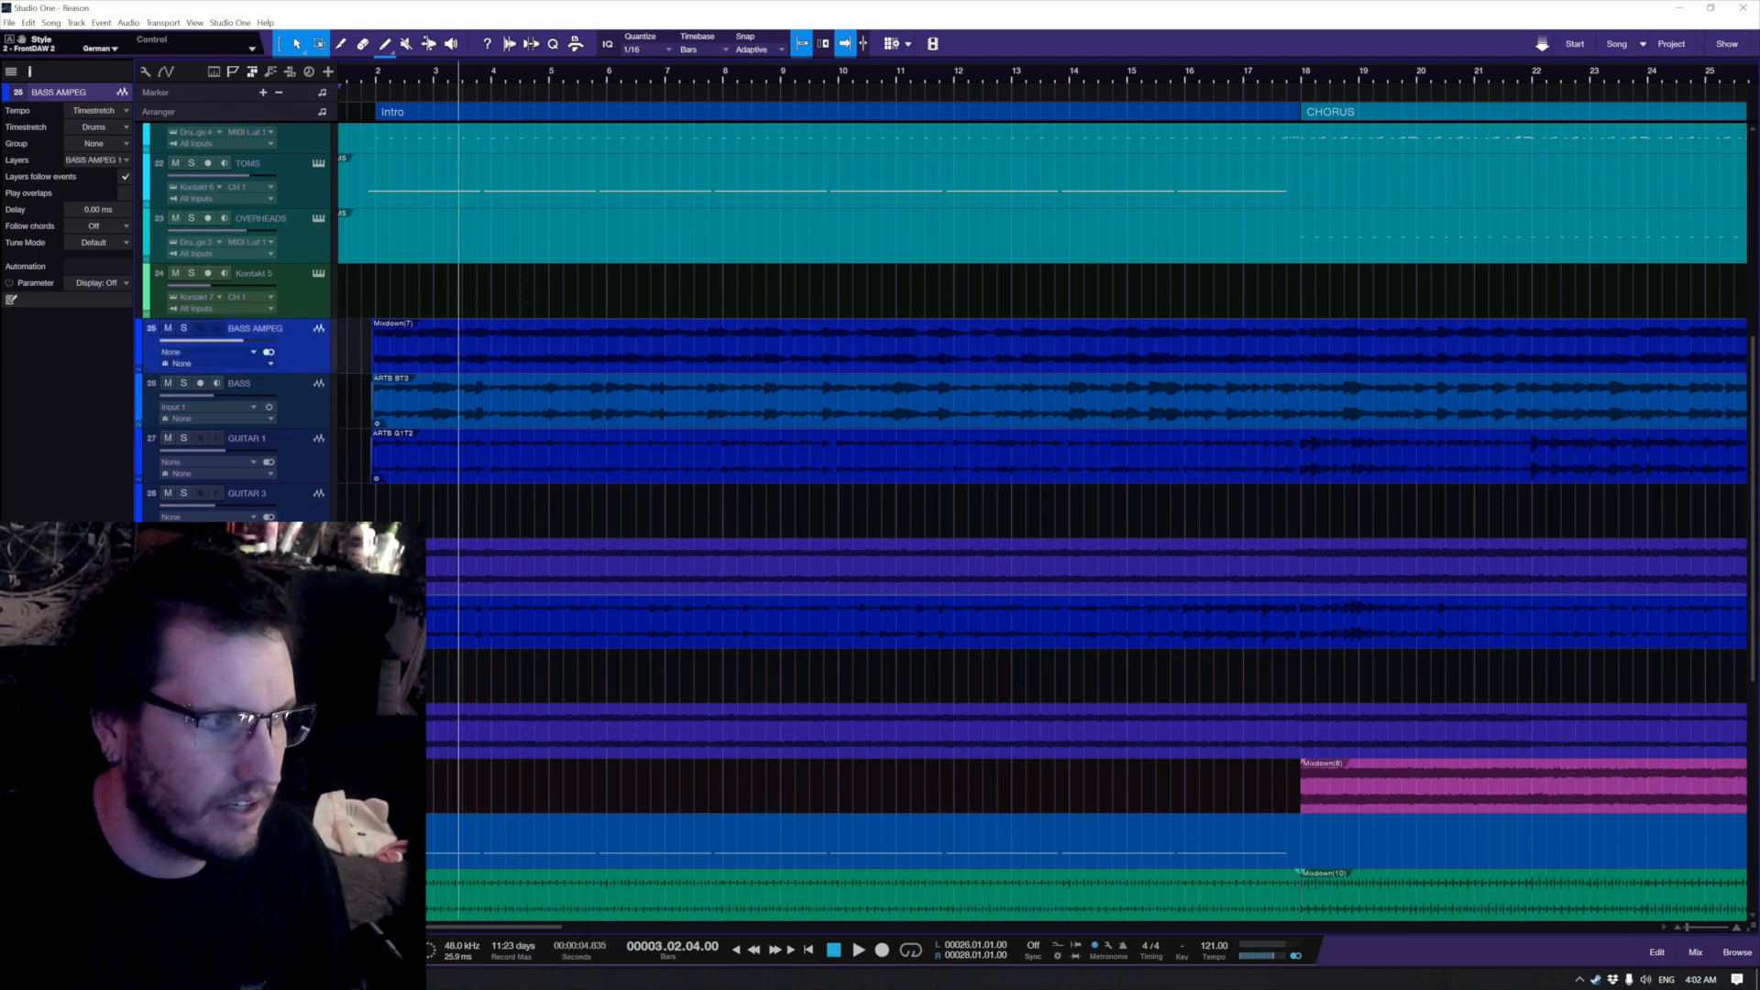
pyautogui.click(127, 569)
pyautogui.click(183, 320)
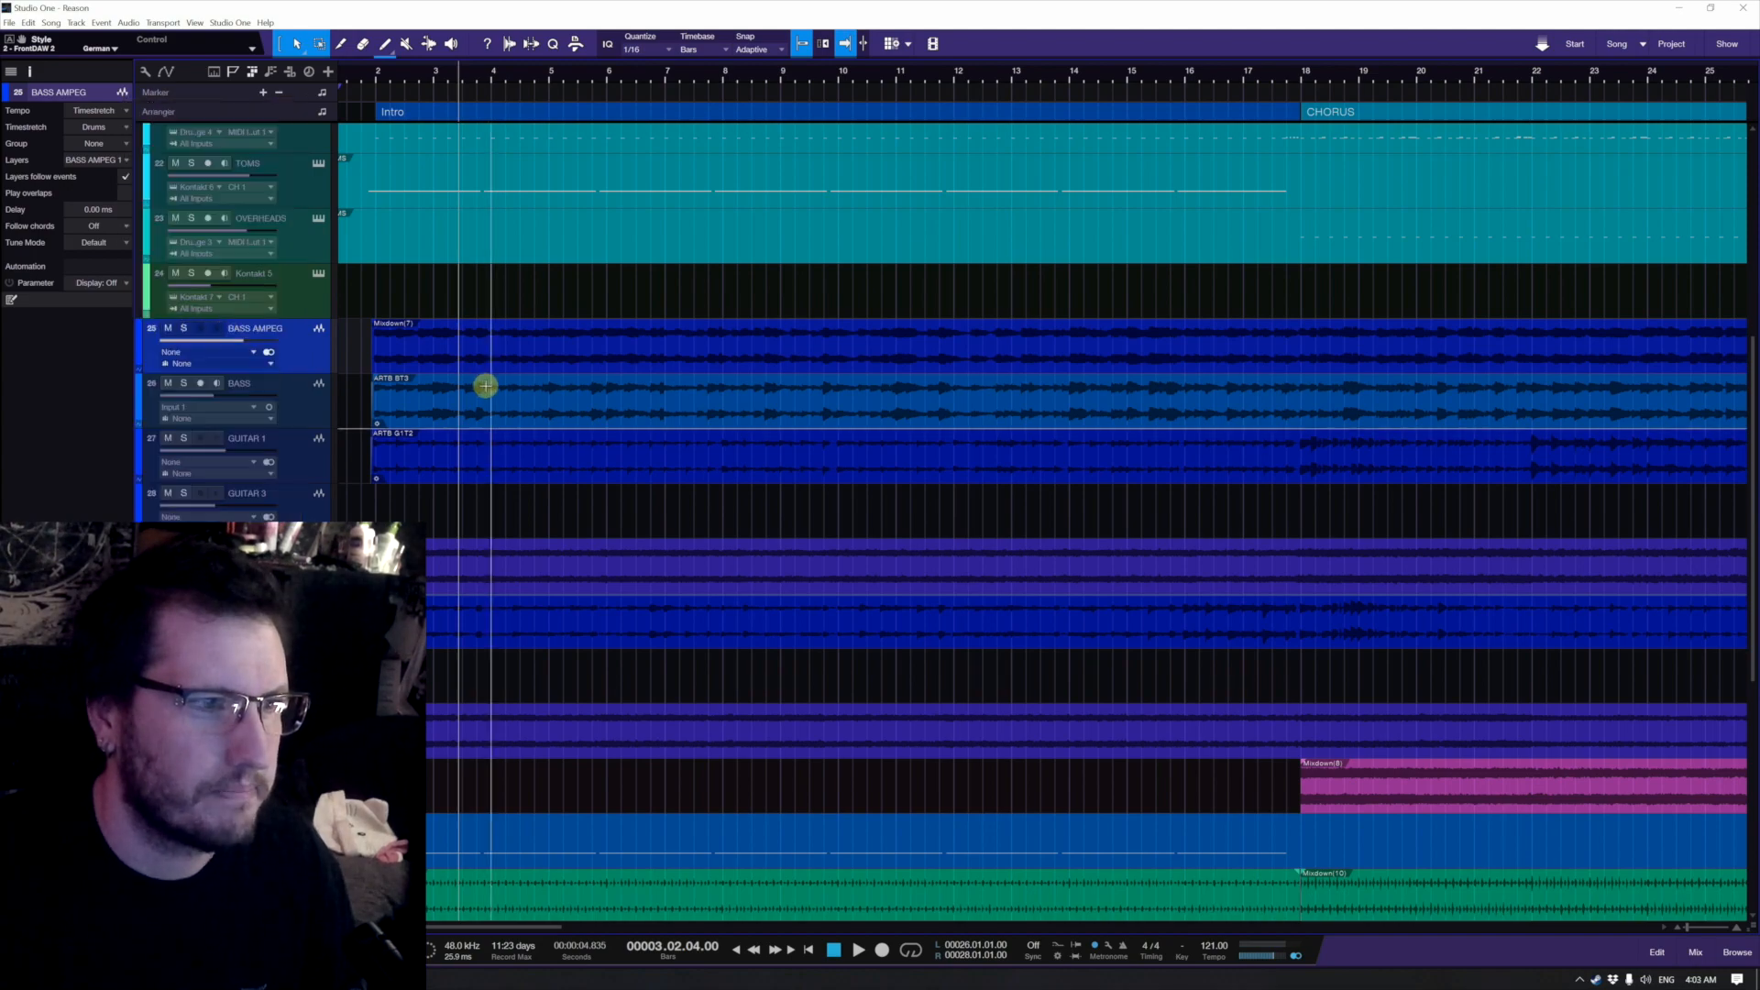
# Step: Pack the tracks from GUITAR 1 through CHORUS SUPPORT into a folder named GUITAR and route it to its own bus
pyautogui.scroll(-4, 486, 385)
pyautogui.scroll(-5, 491, 380)
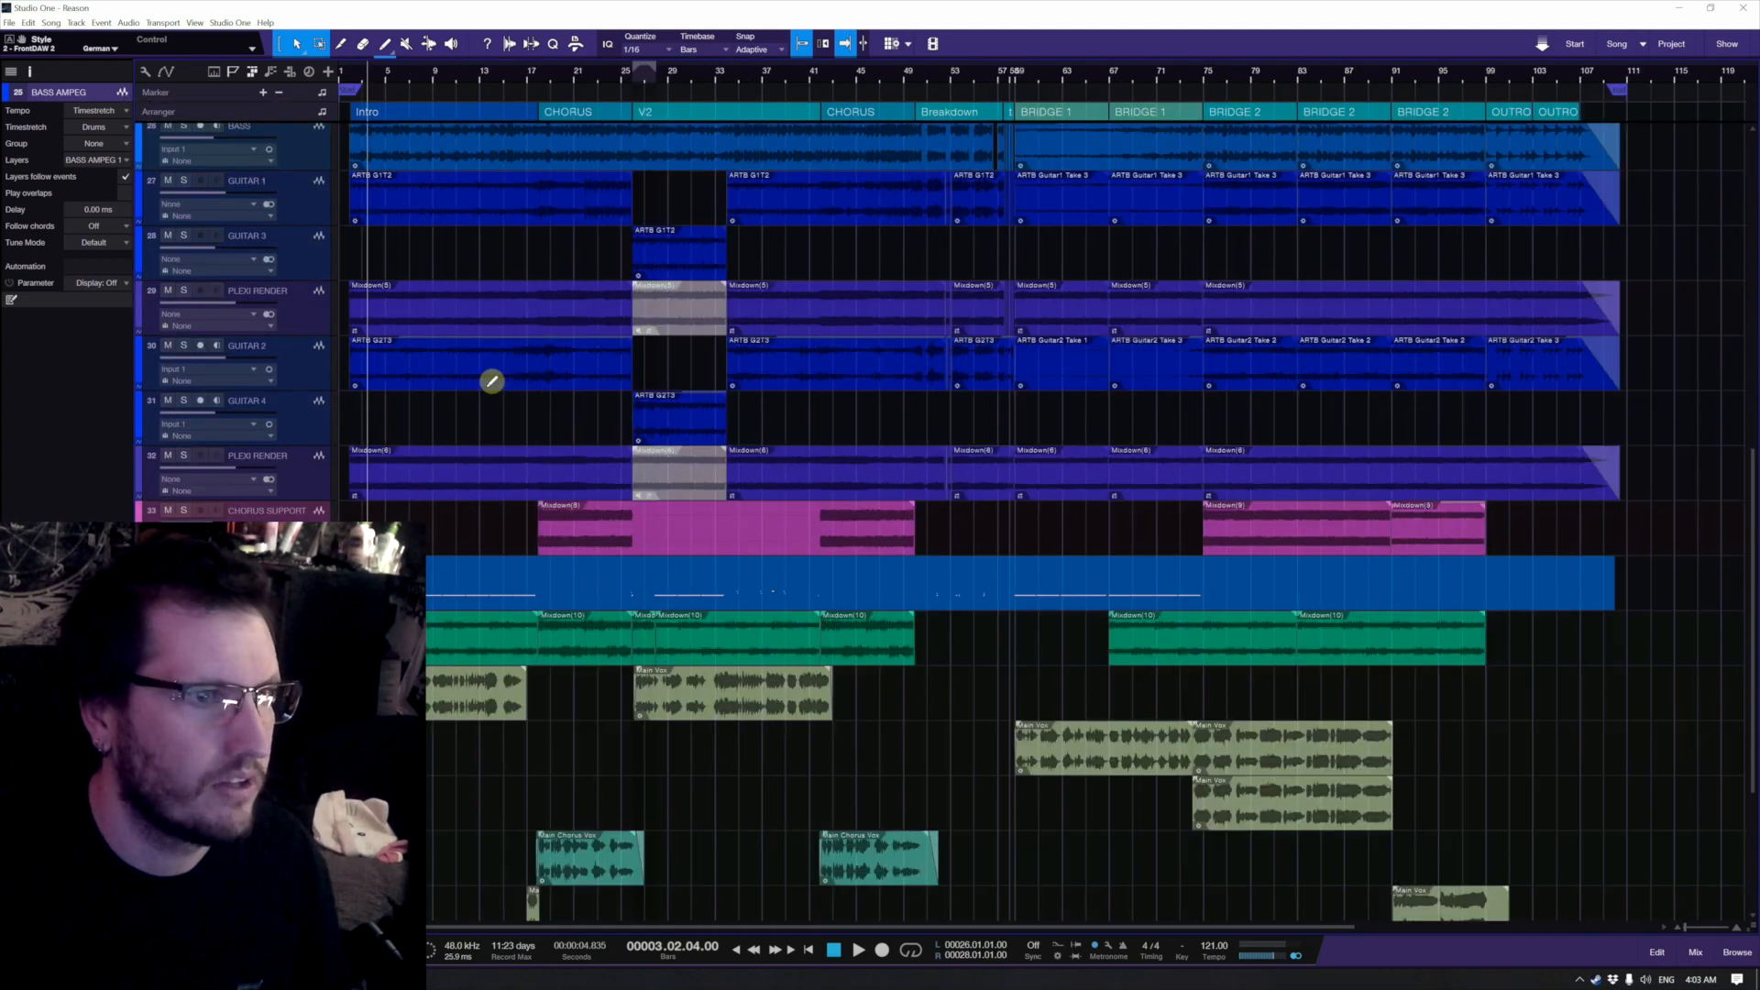
pyautogui.scroll(4, 492, 380)
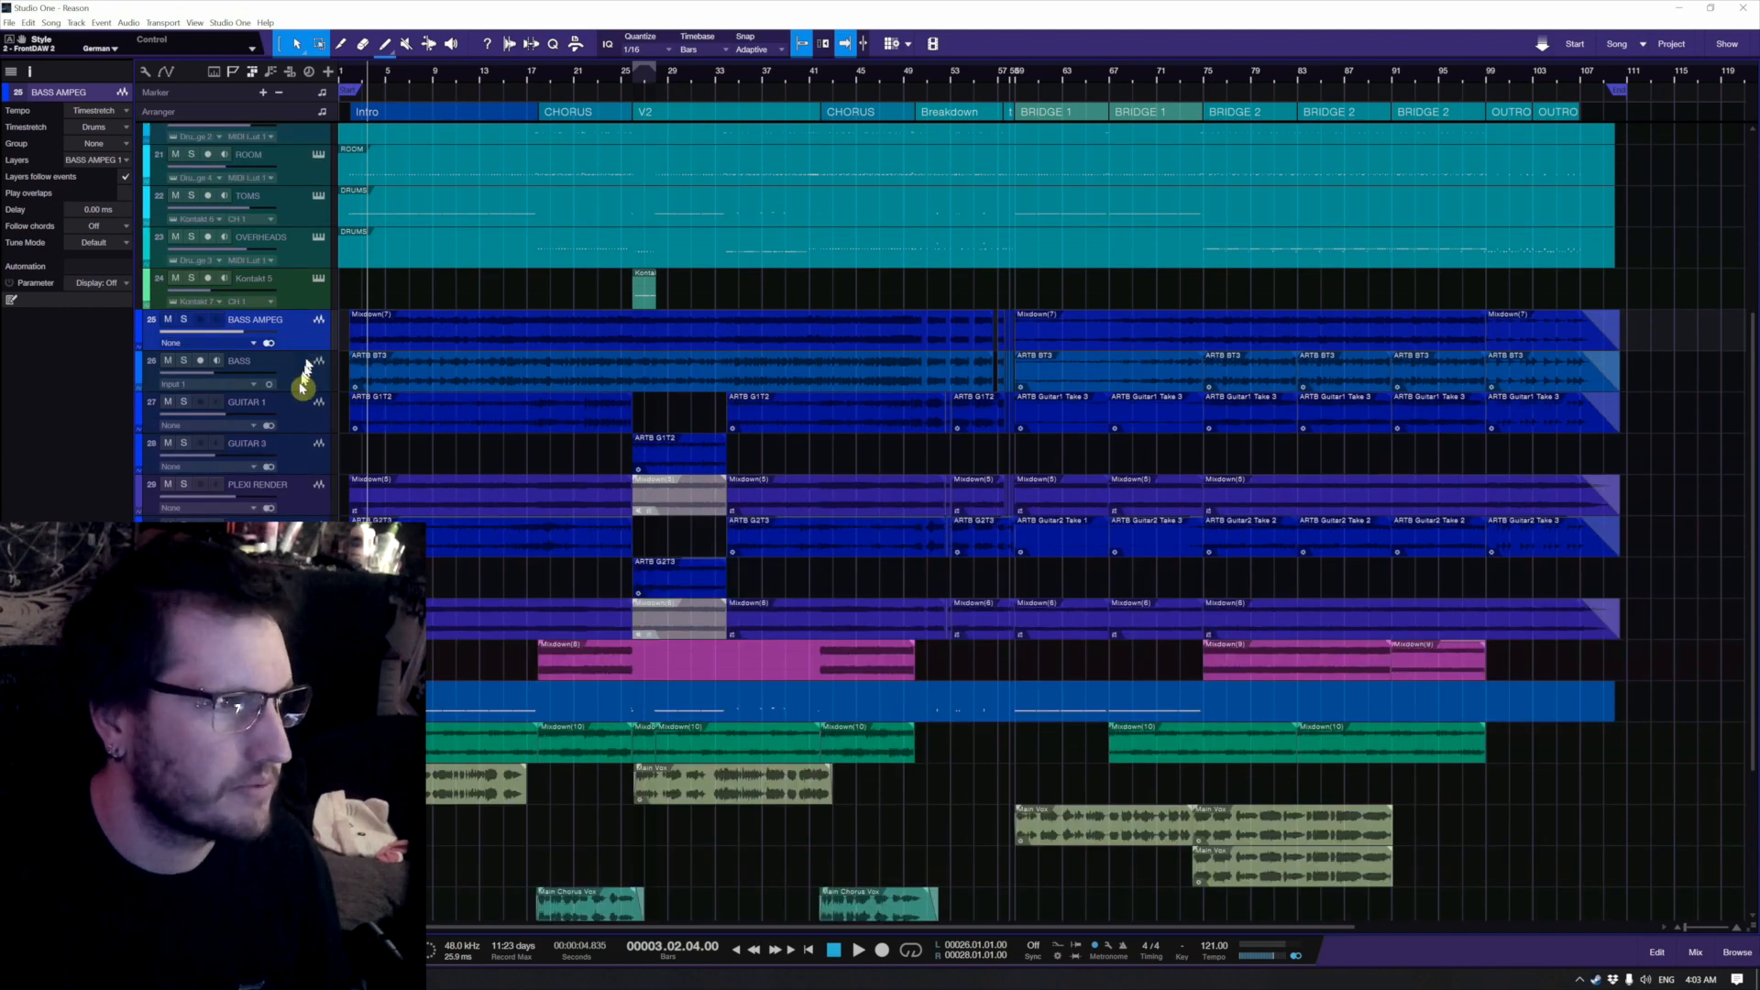
pyautogui.click(302, 415)
pyautogui.keyDown('shift'); pyautogui.click(298, 662); pyautogui.keyUp('shift')
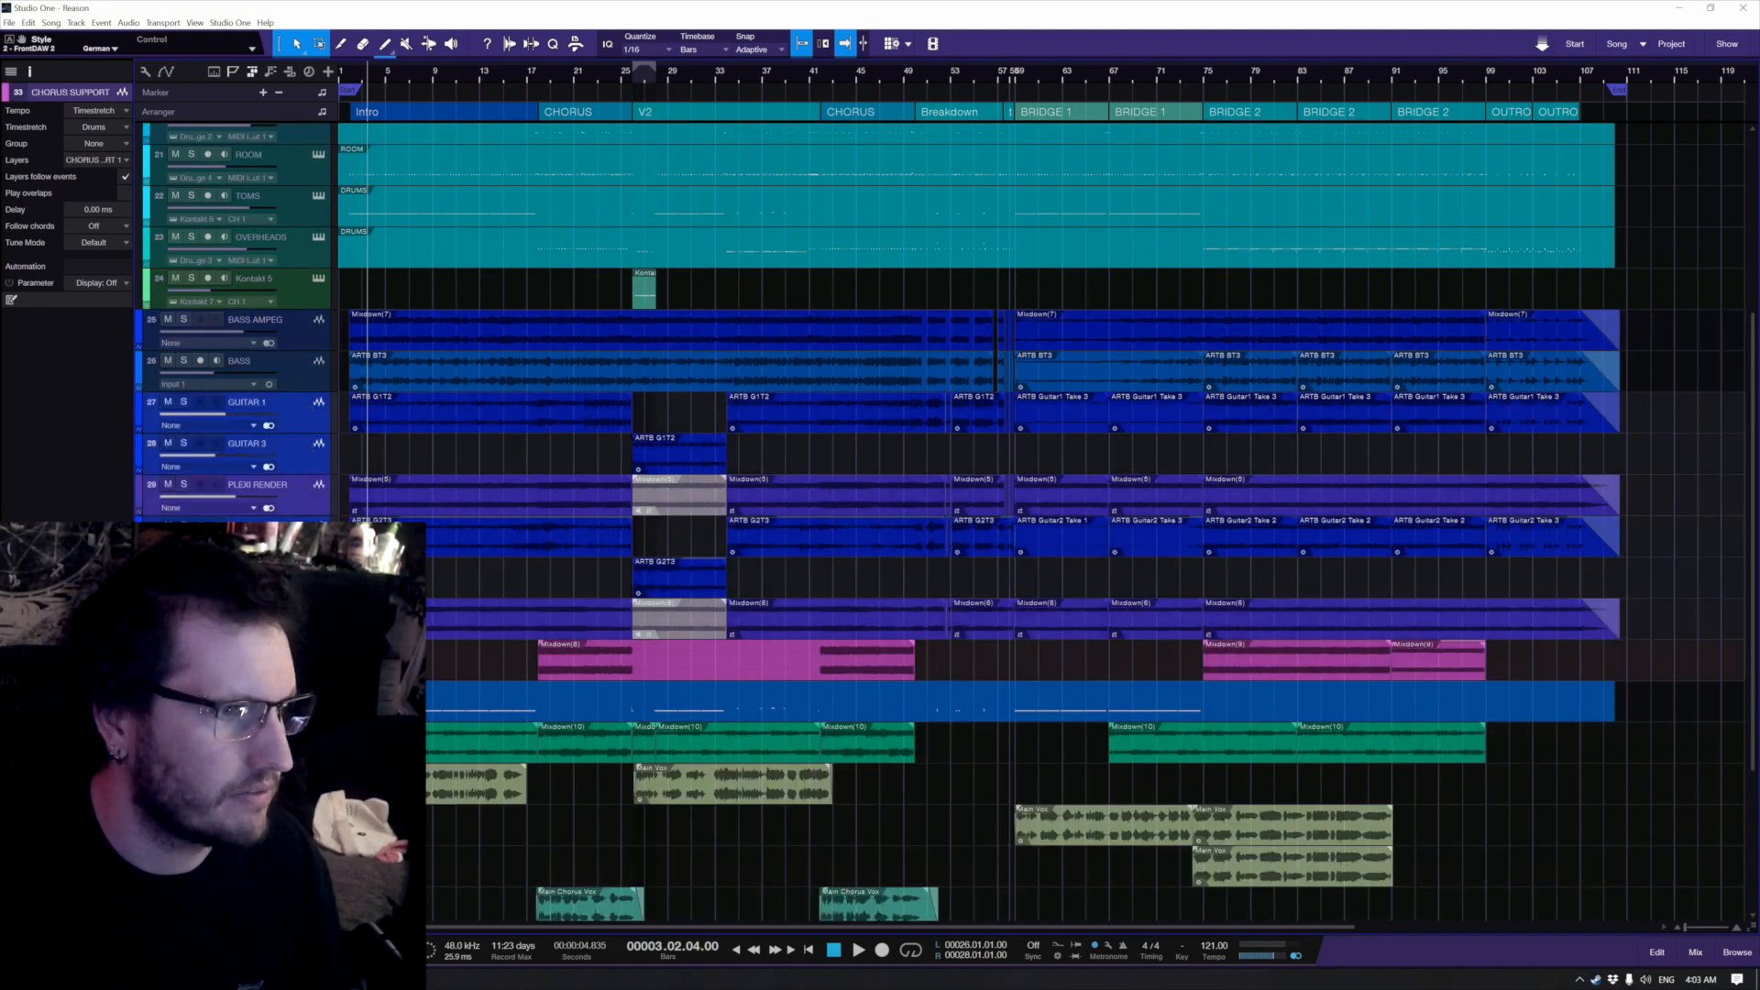
pyautogui.rightClick(298, 662)
pyautogui.click(413, 901)
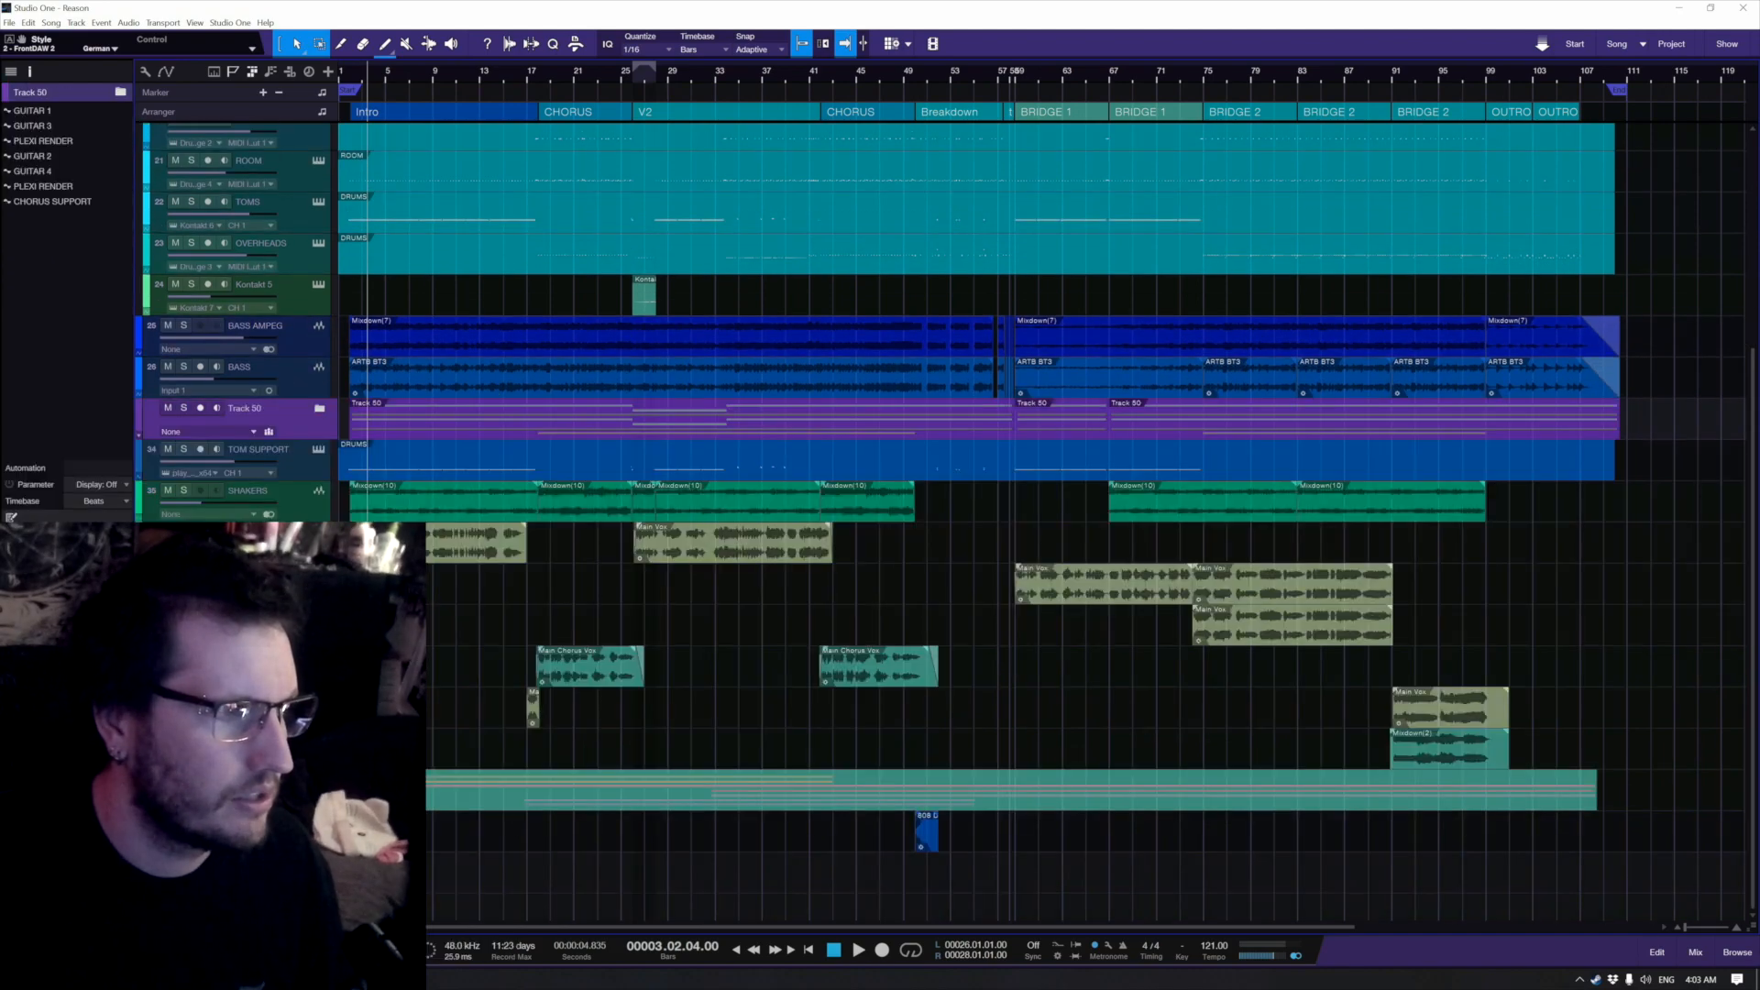
pyautogui.click(243, 434)
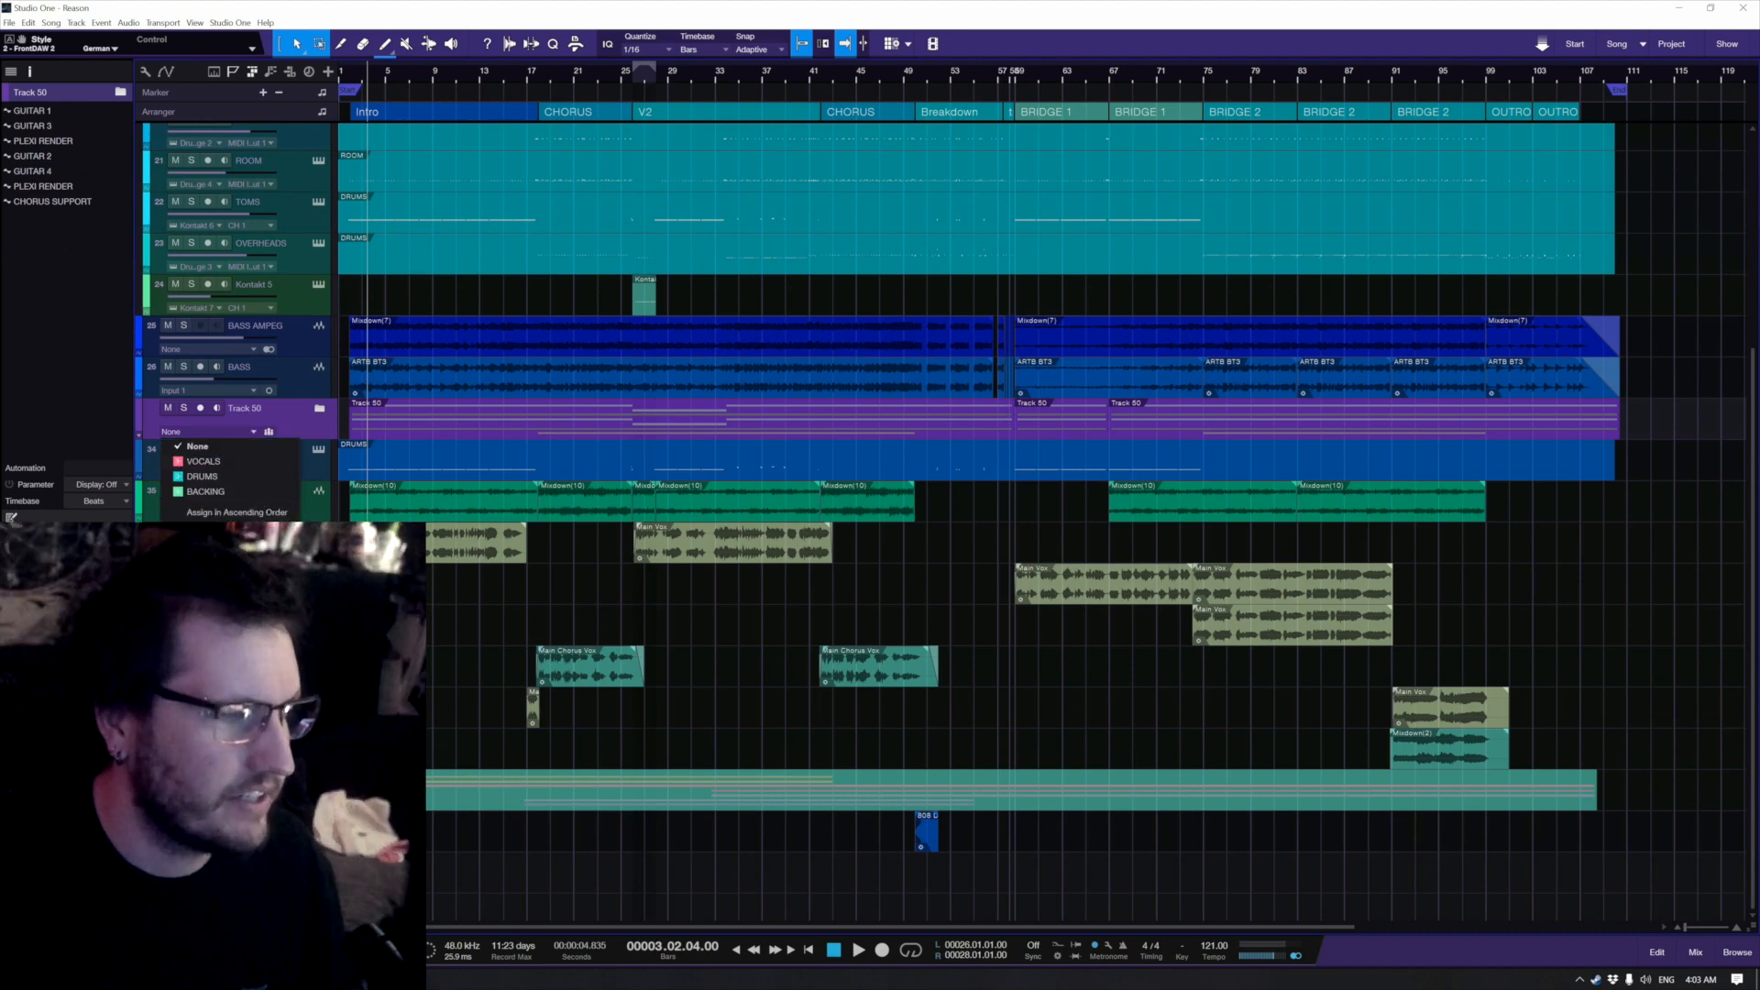
pyautogui.click(259, 510)
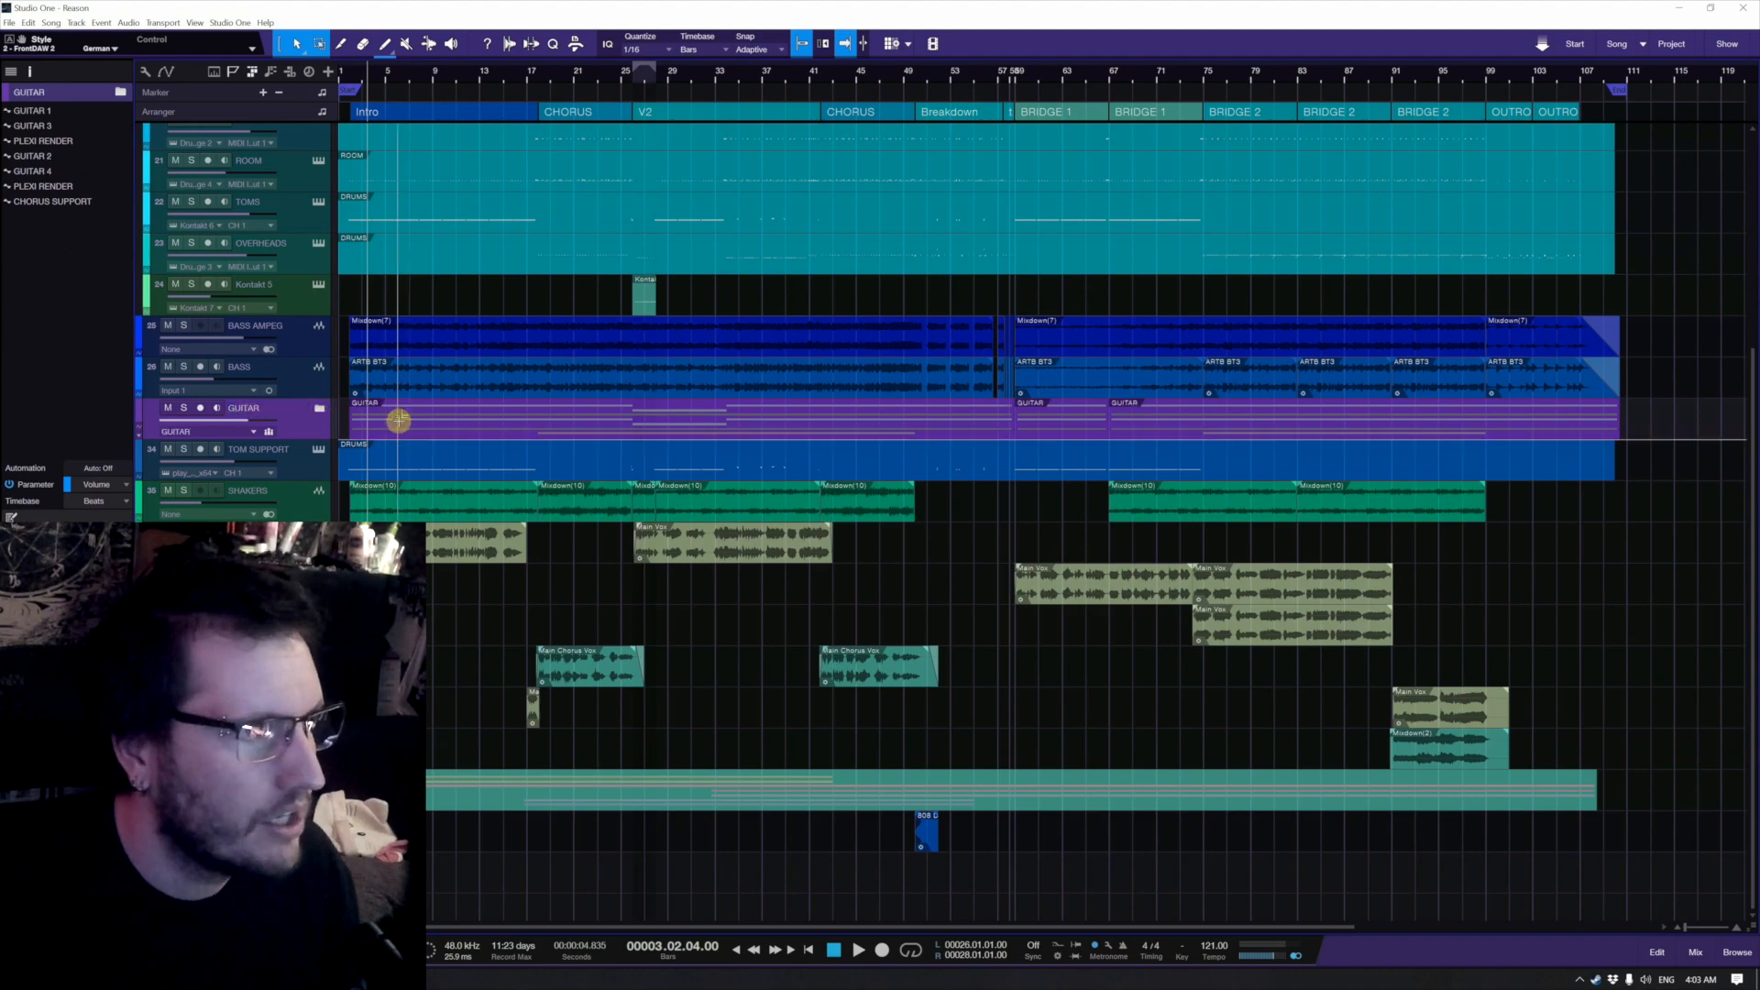
# Step: Show a Spectrum Meter on the soloed GUITAR bus, examine its FFT view during playback from bar 3, and unsolo the bus
pyautogui.scroll(3, 395, 421)
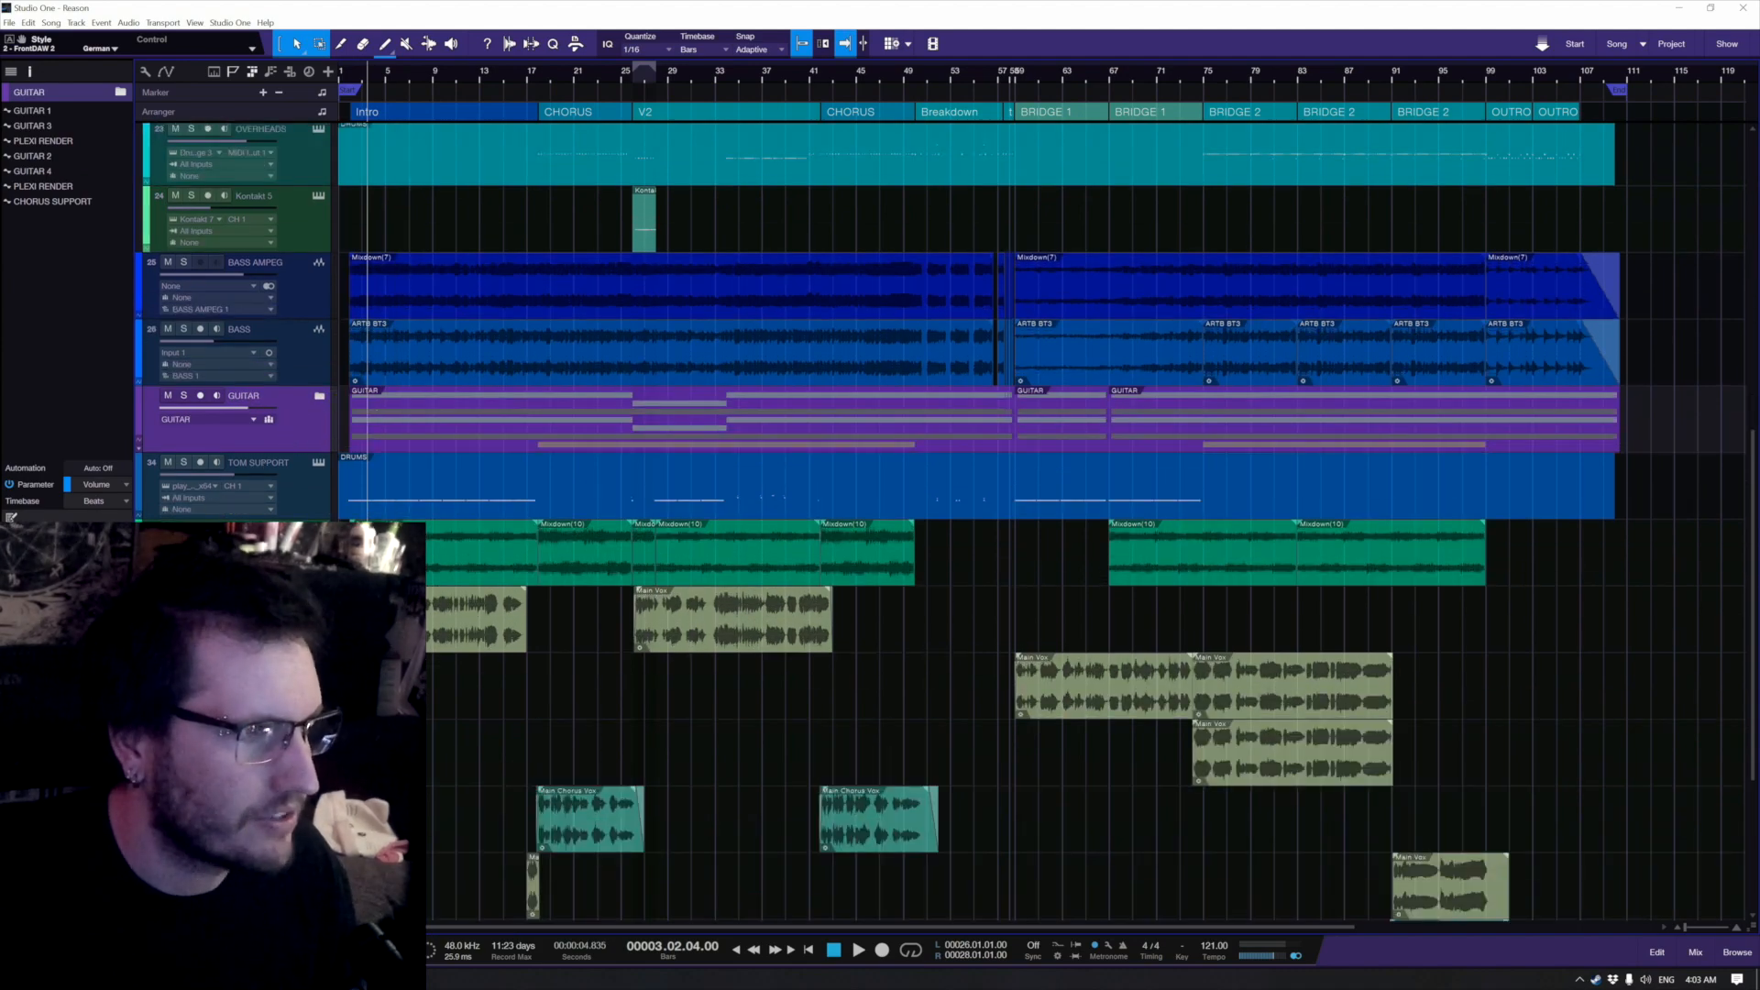
pyautogui.click(124, 550)
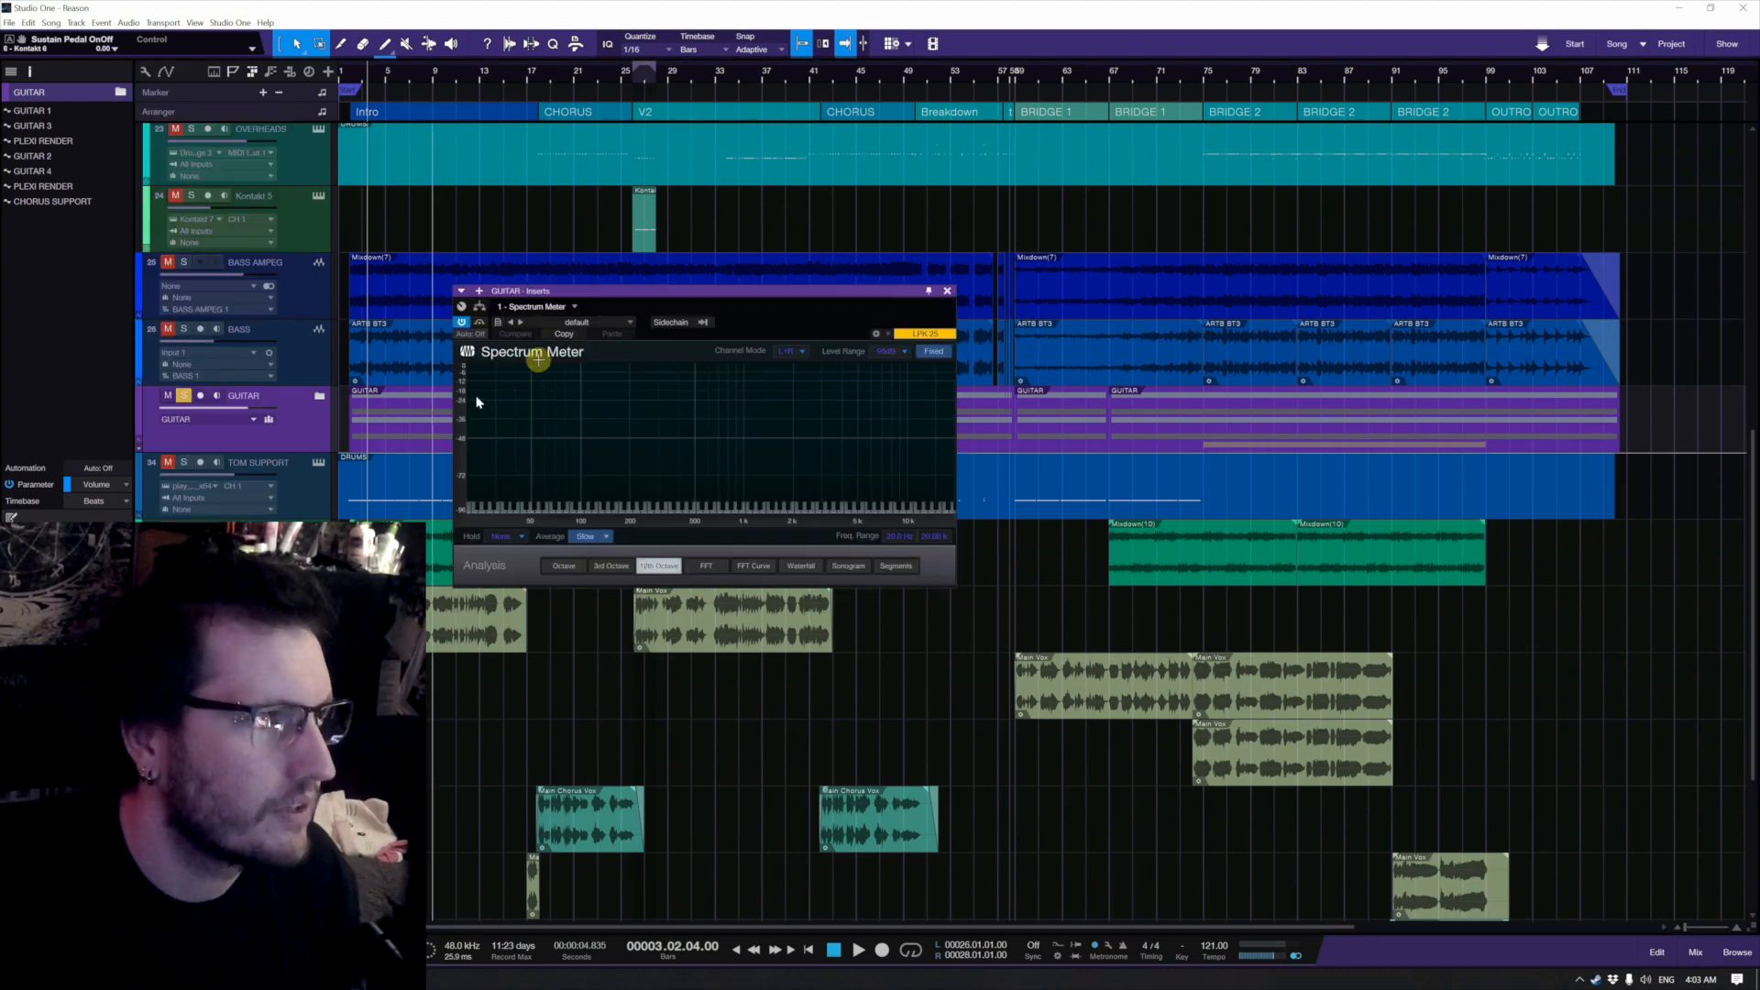
pyautogui.click(704, 566)
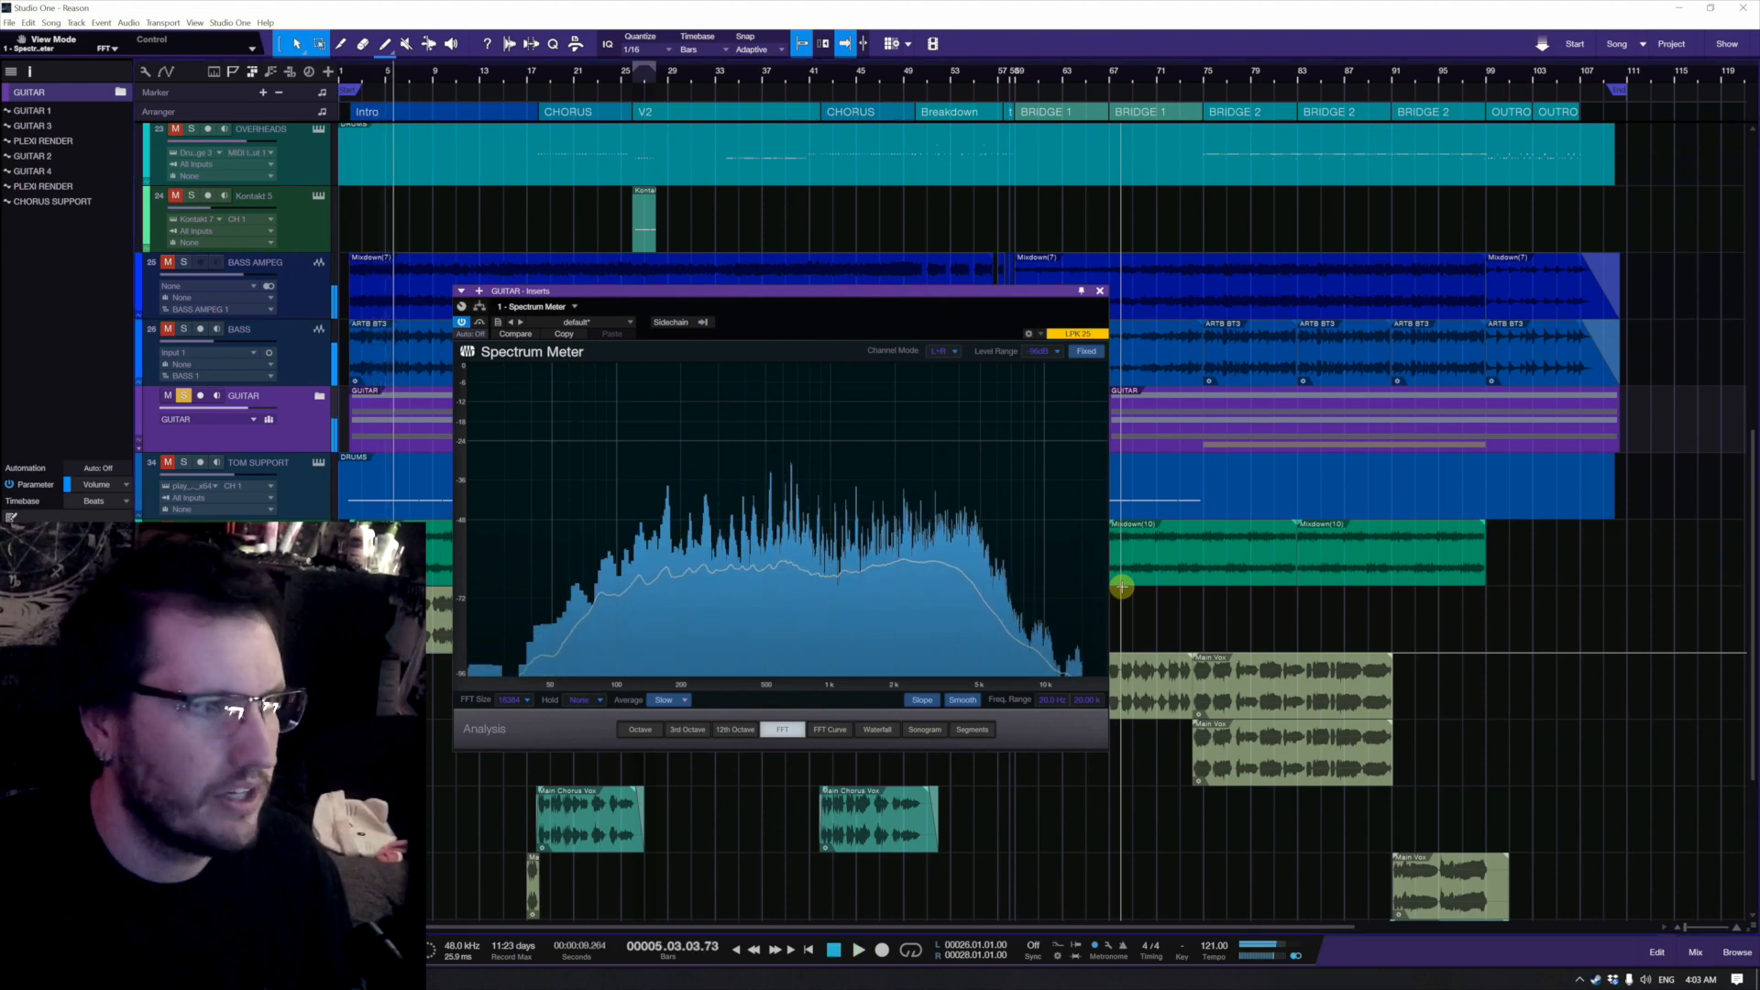
pyautogui.press('s')
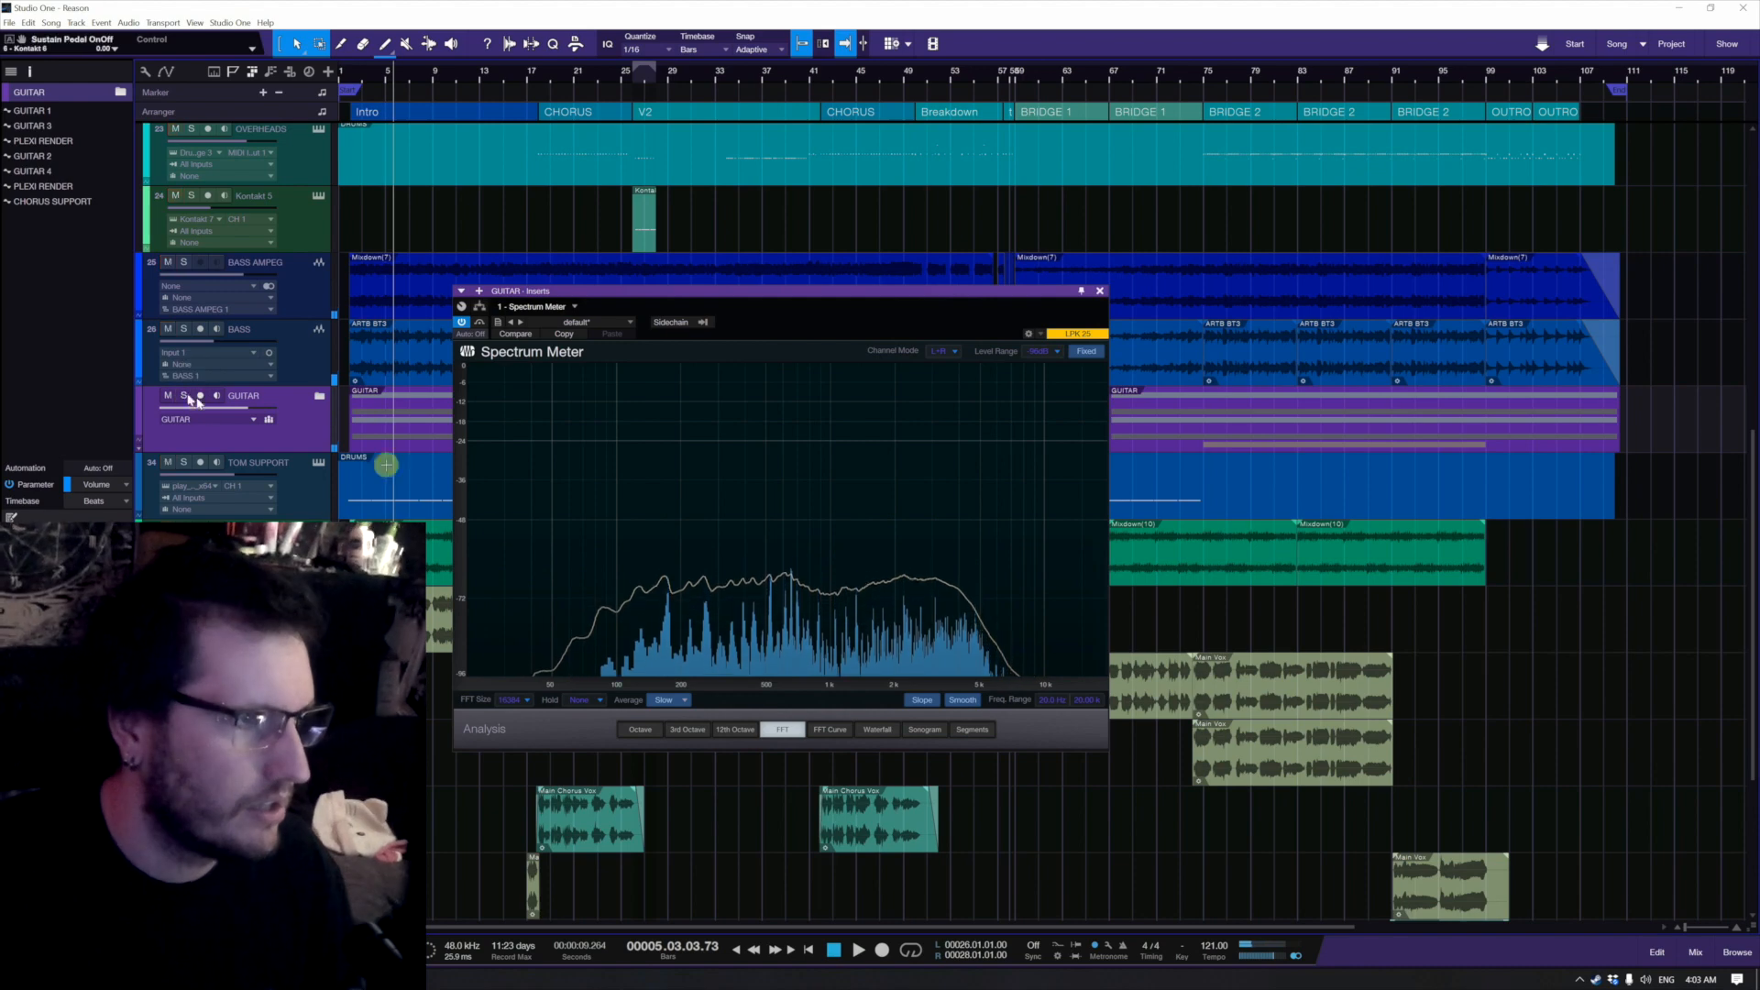
# Step: Insert a Spectrum Meter at the end of the Main Vox chain and play the soloed vocal from about bar 5
pyautogui.scroll(-5, 305, 358)
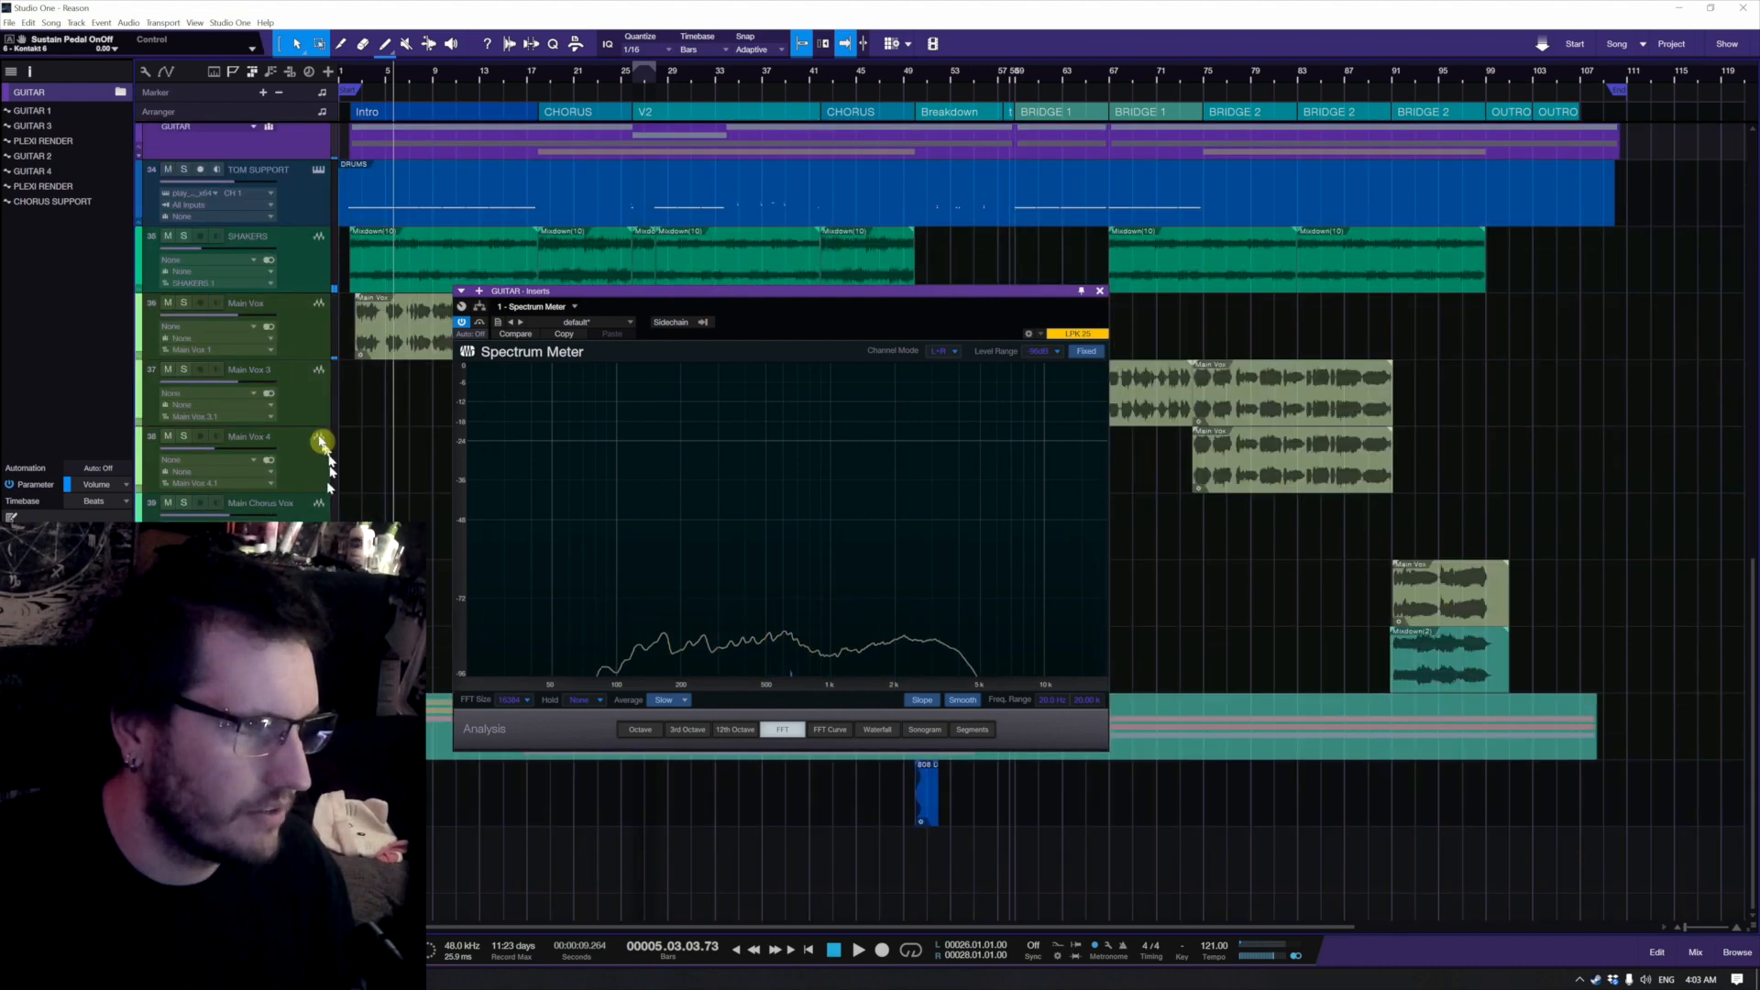
pyautogui.click(208, 348)
pyautogui.click(123, 570)
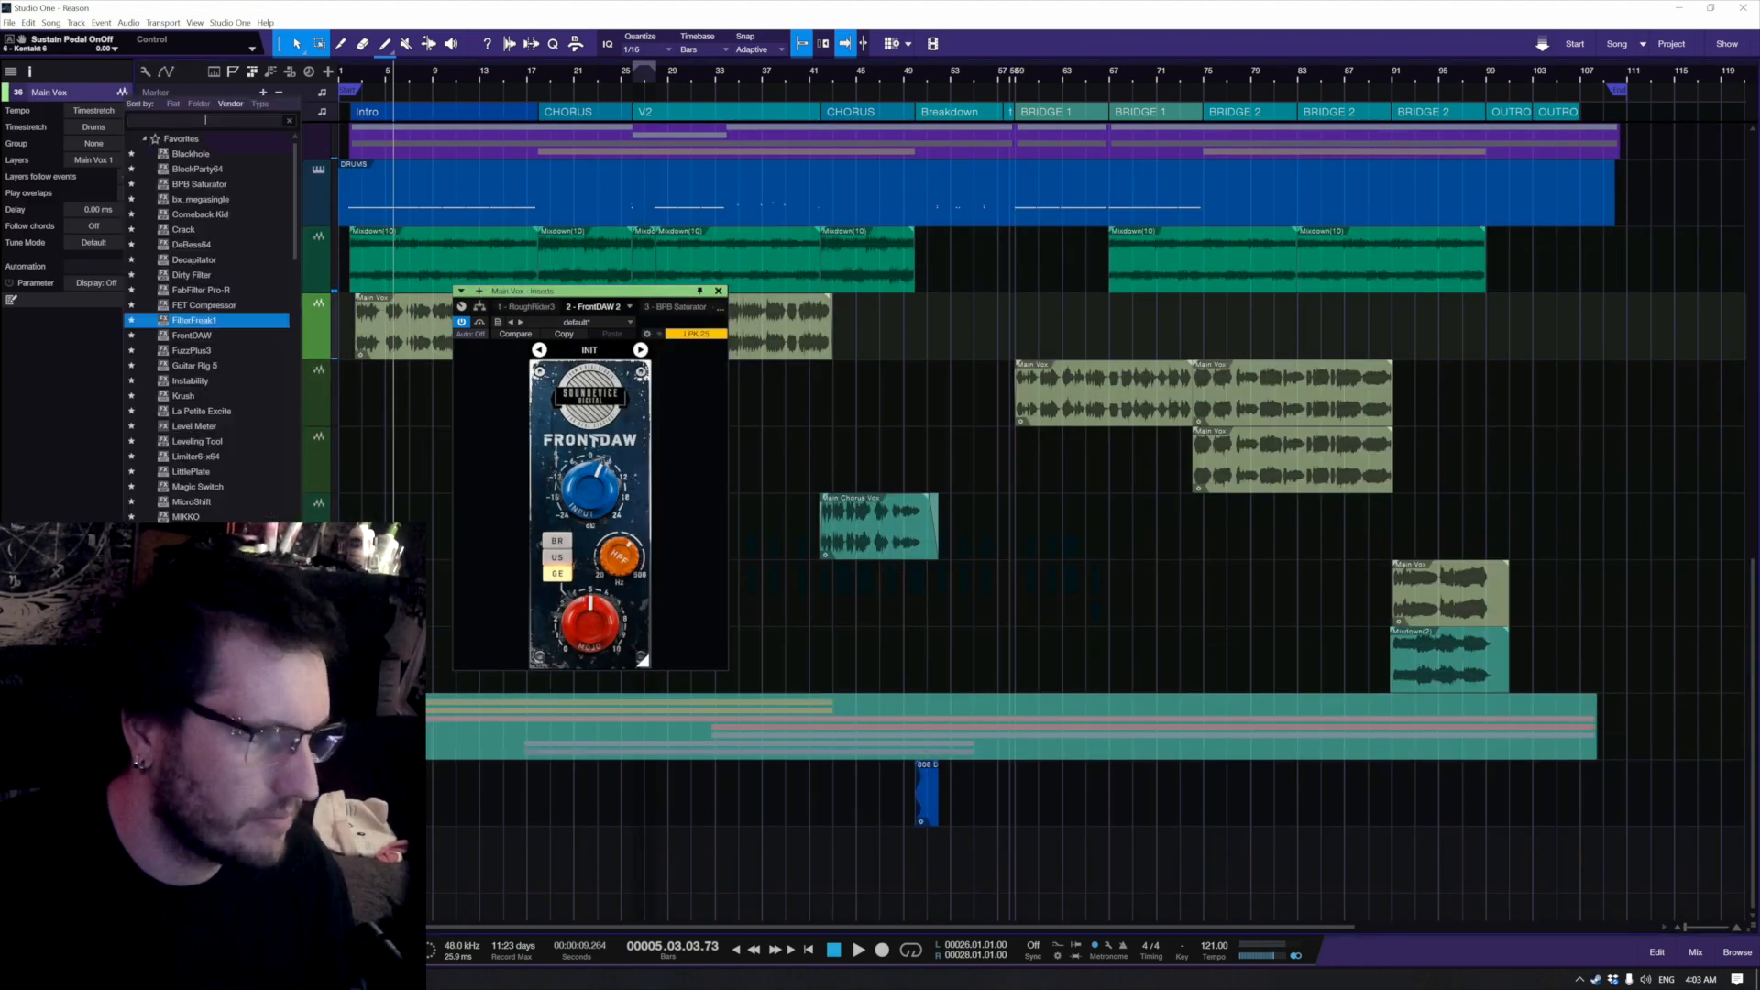
pyautogui.write('SPEC')
pyautogui.press('Return')
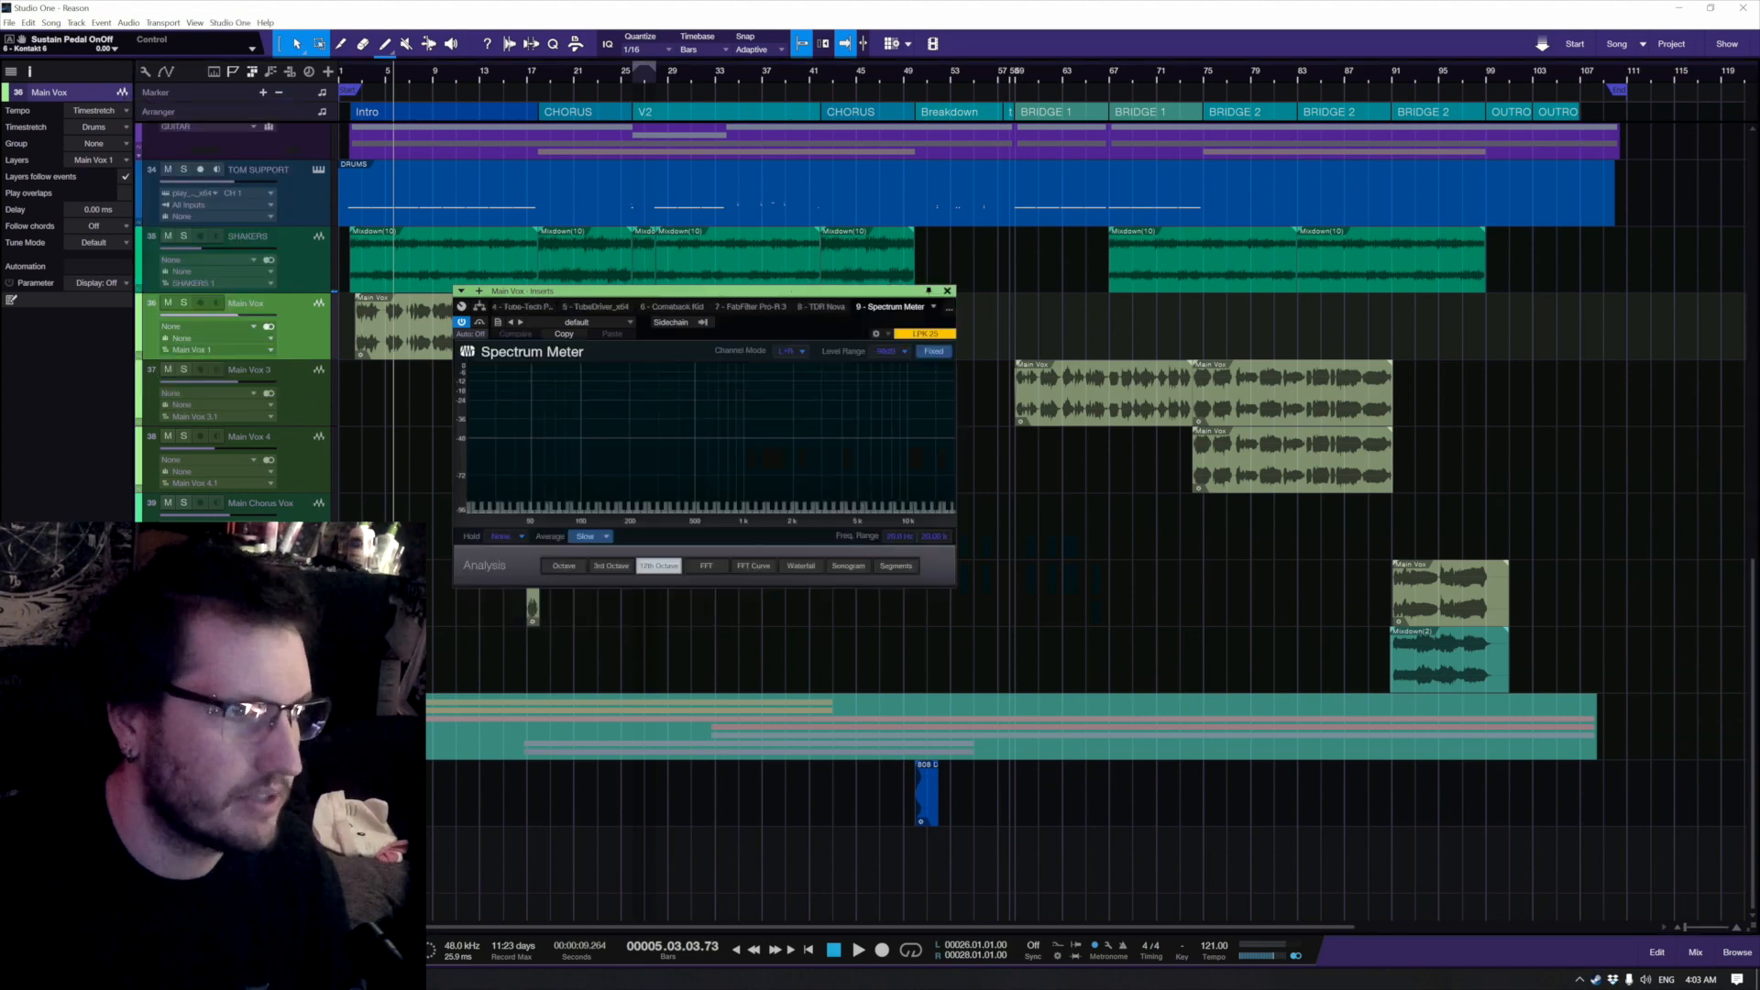
pyautogui.press('space')
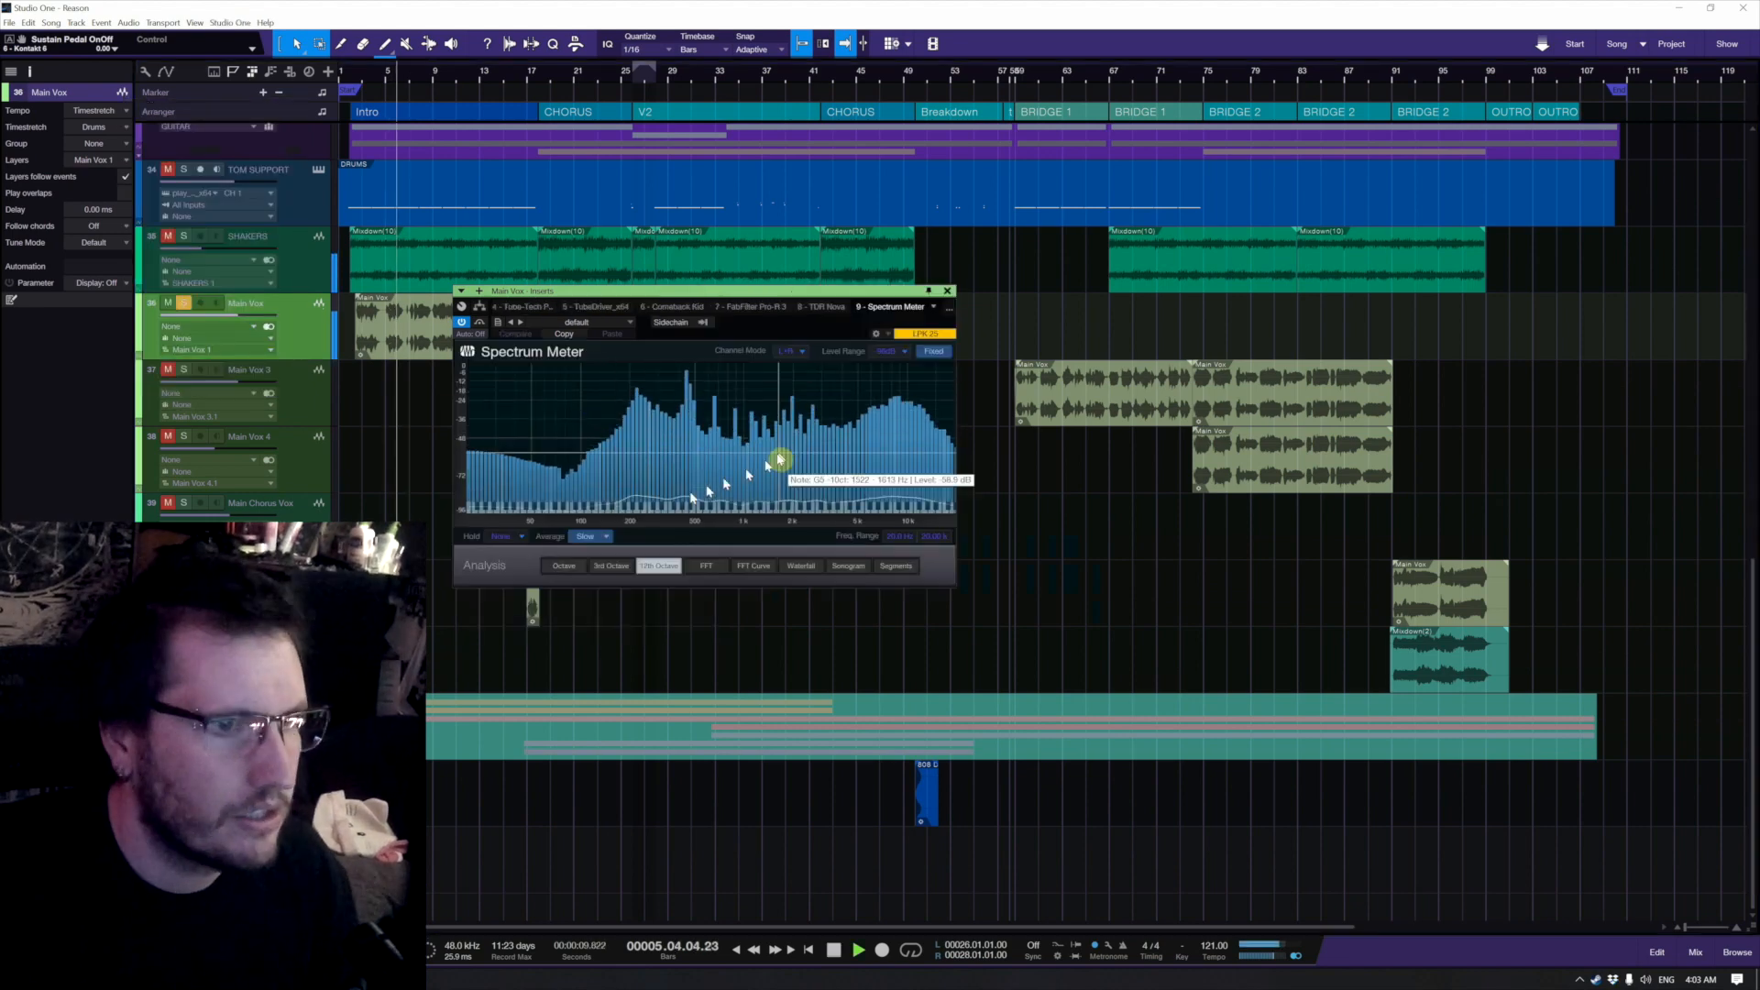
# Step: Examine the playing vocal's spectrum in an enlarged FFT view, stop playback and close the inserts window
pyautogui.click(701, 566)
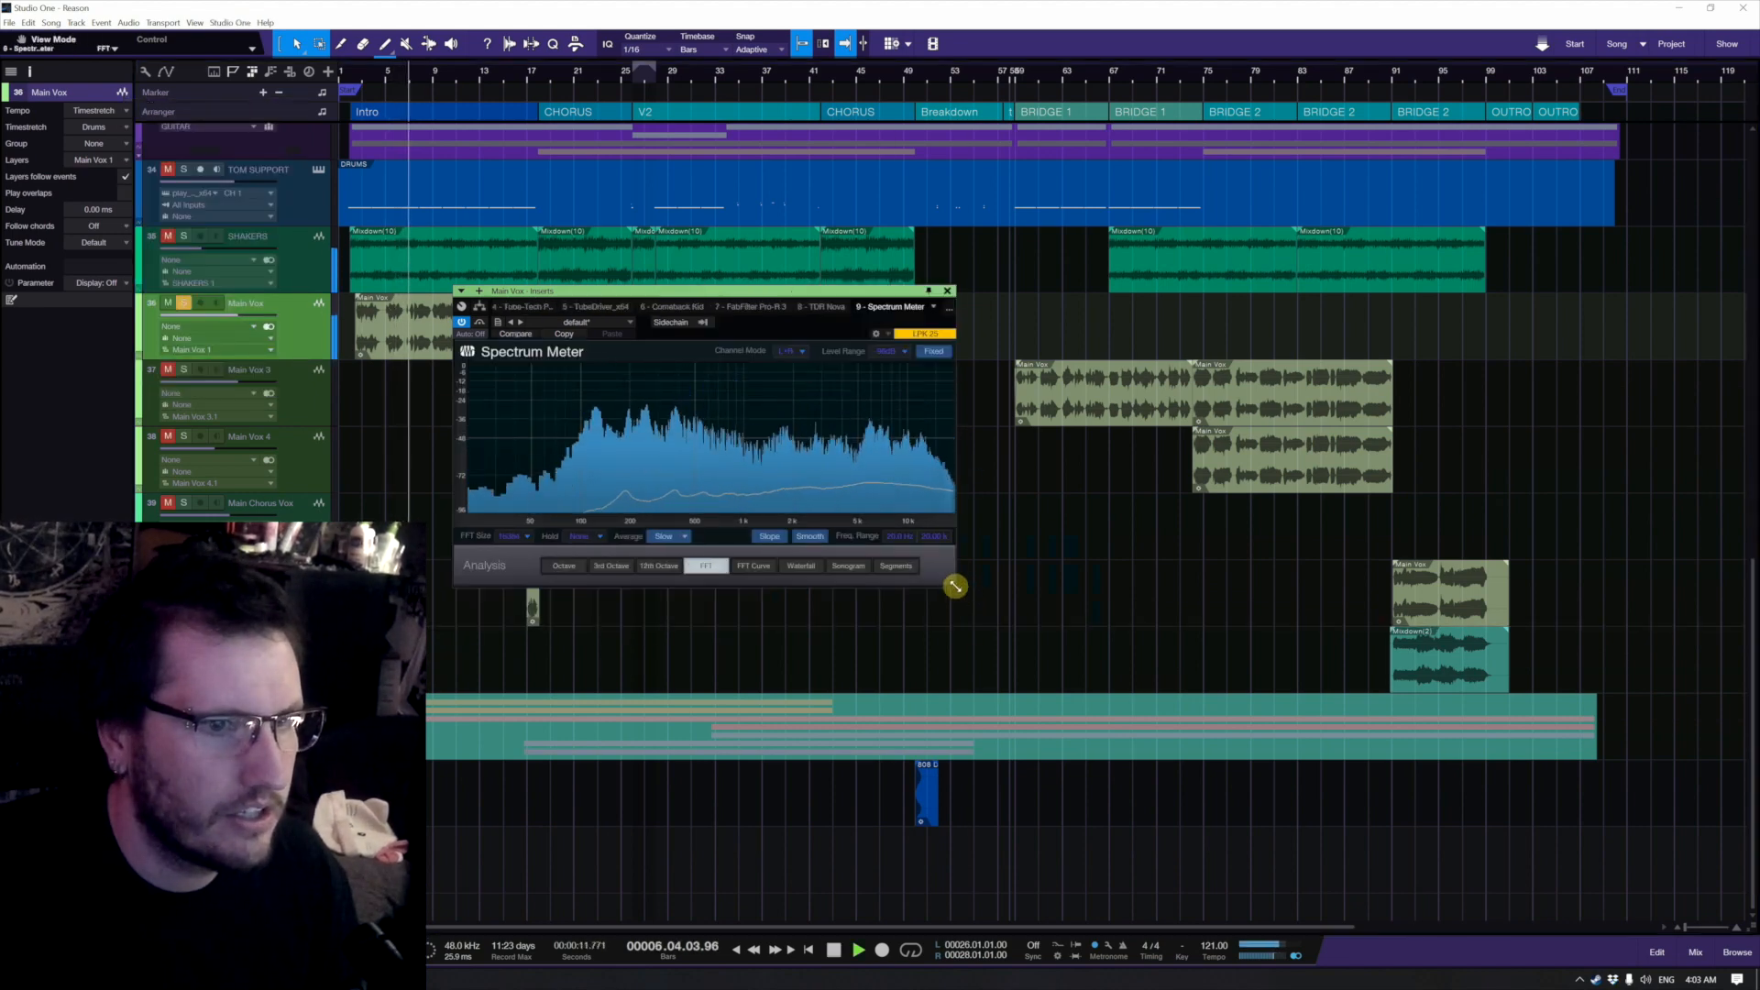
pyautogui.moveTo(955, 585); pyautogui.dragTo(1041, 699)
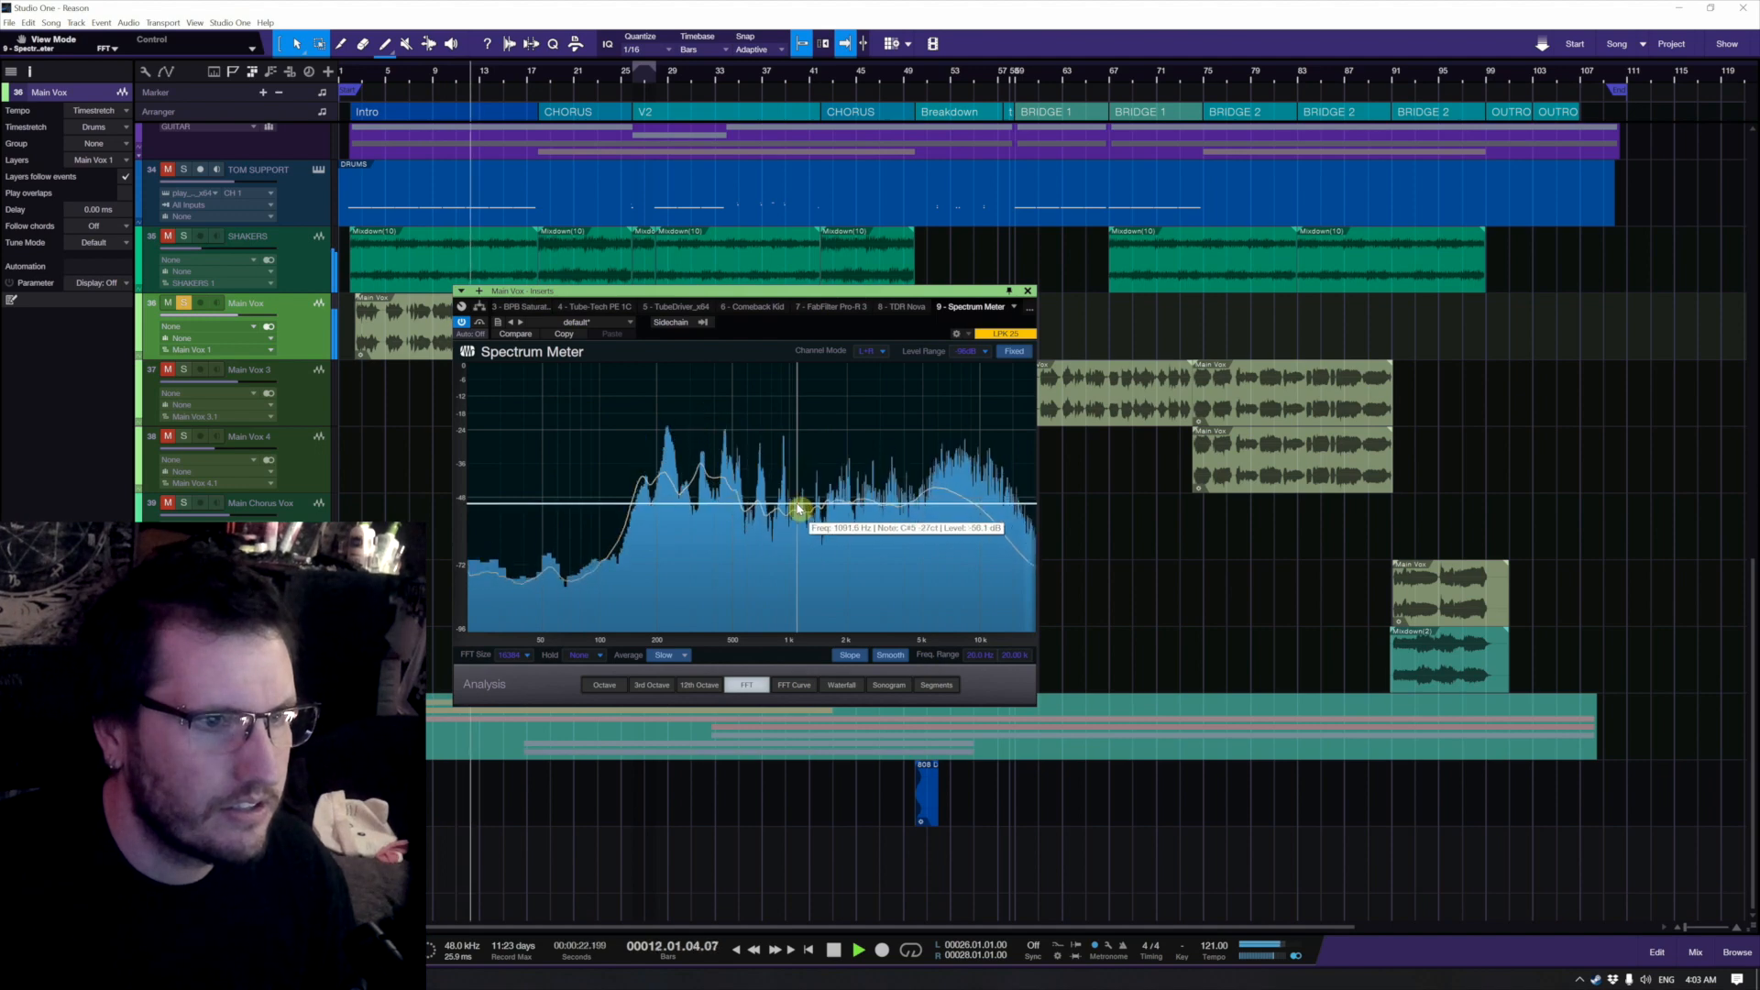
pyautogui.press('space')
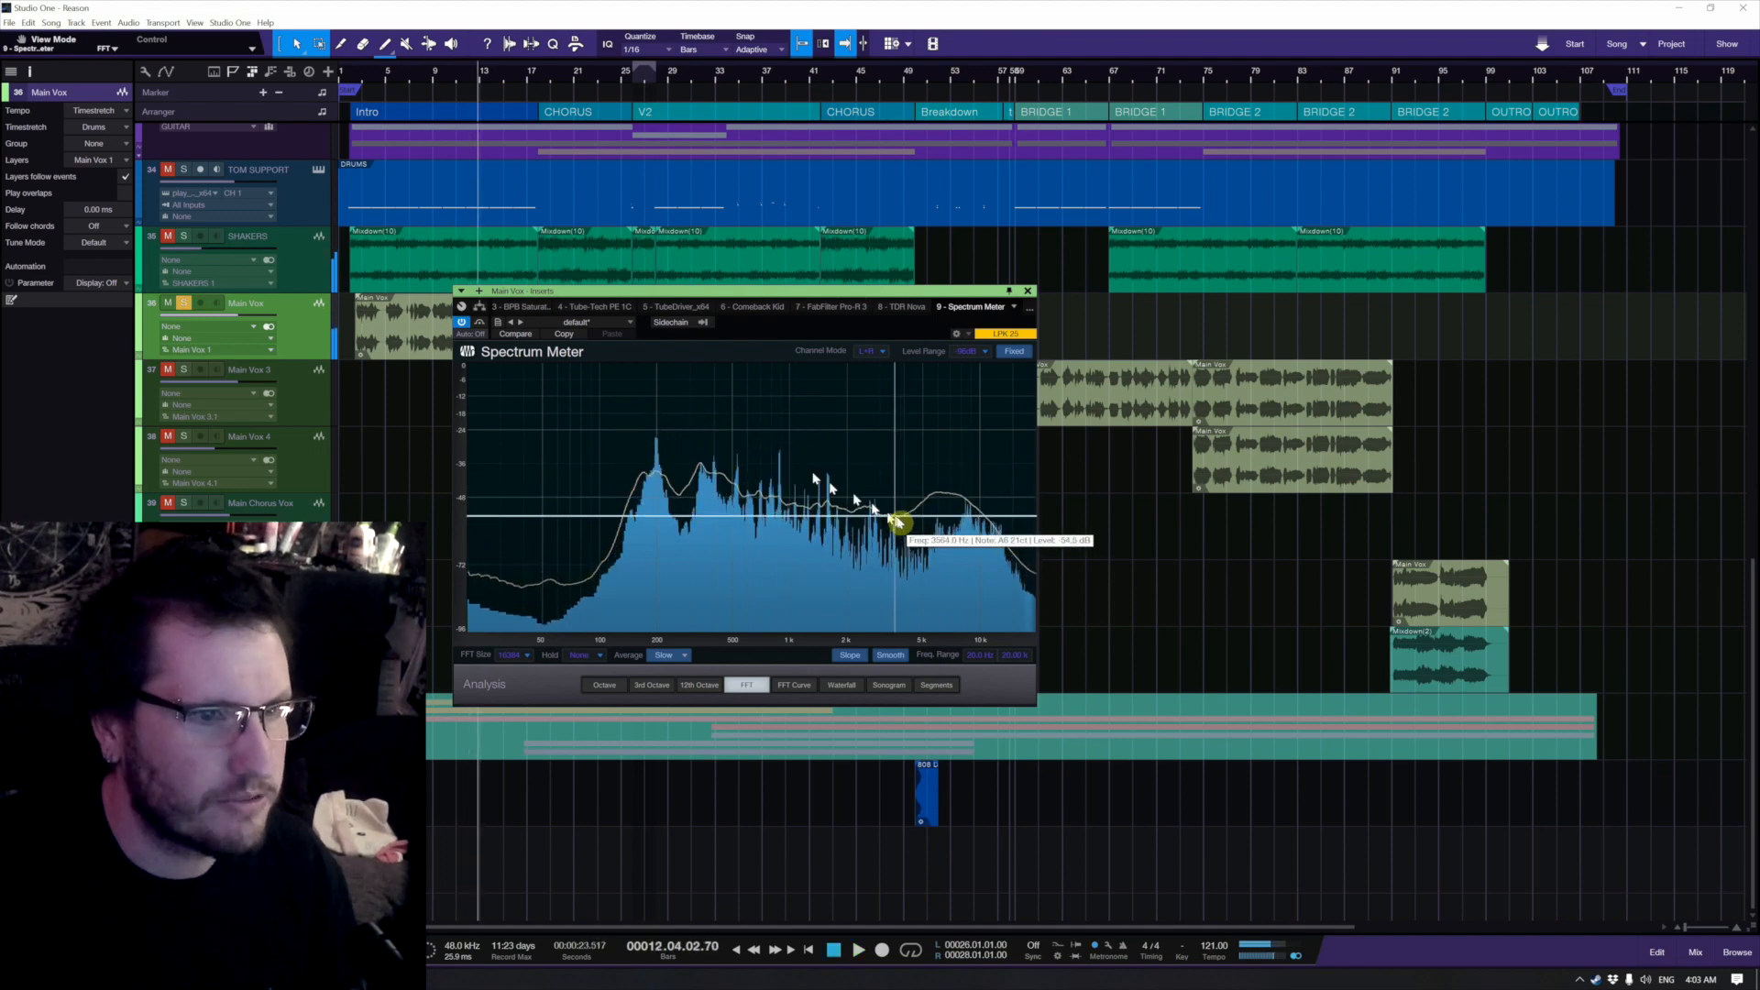
pyautogui.click(1029, 292)
# Step: Solo the GUITAR folder and examine its bus in the Spectrum Meter while playing from bar 12
pyautogui.scroll(9, 652, 440)
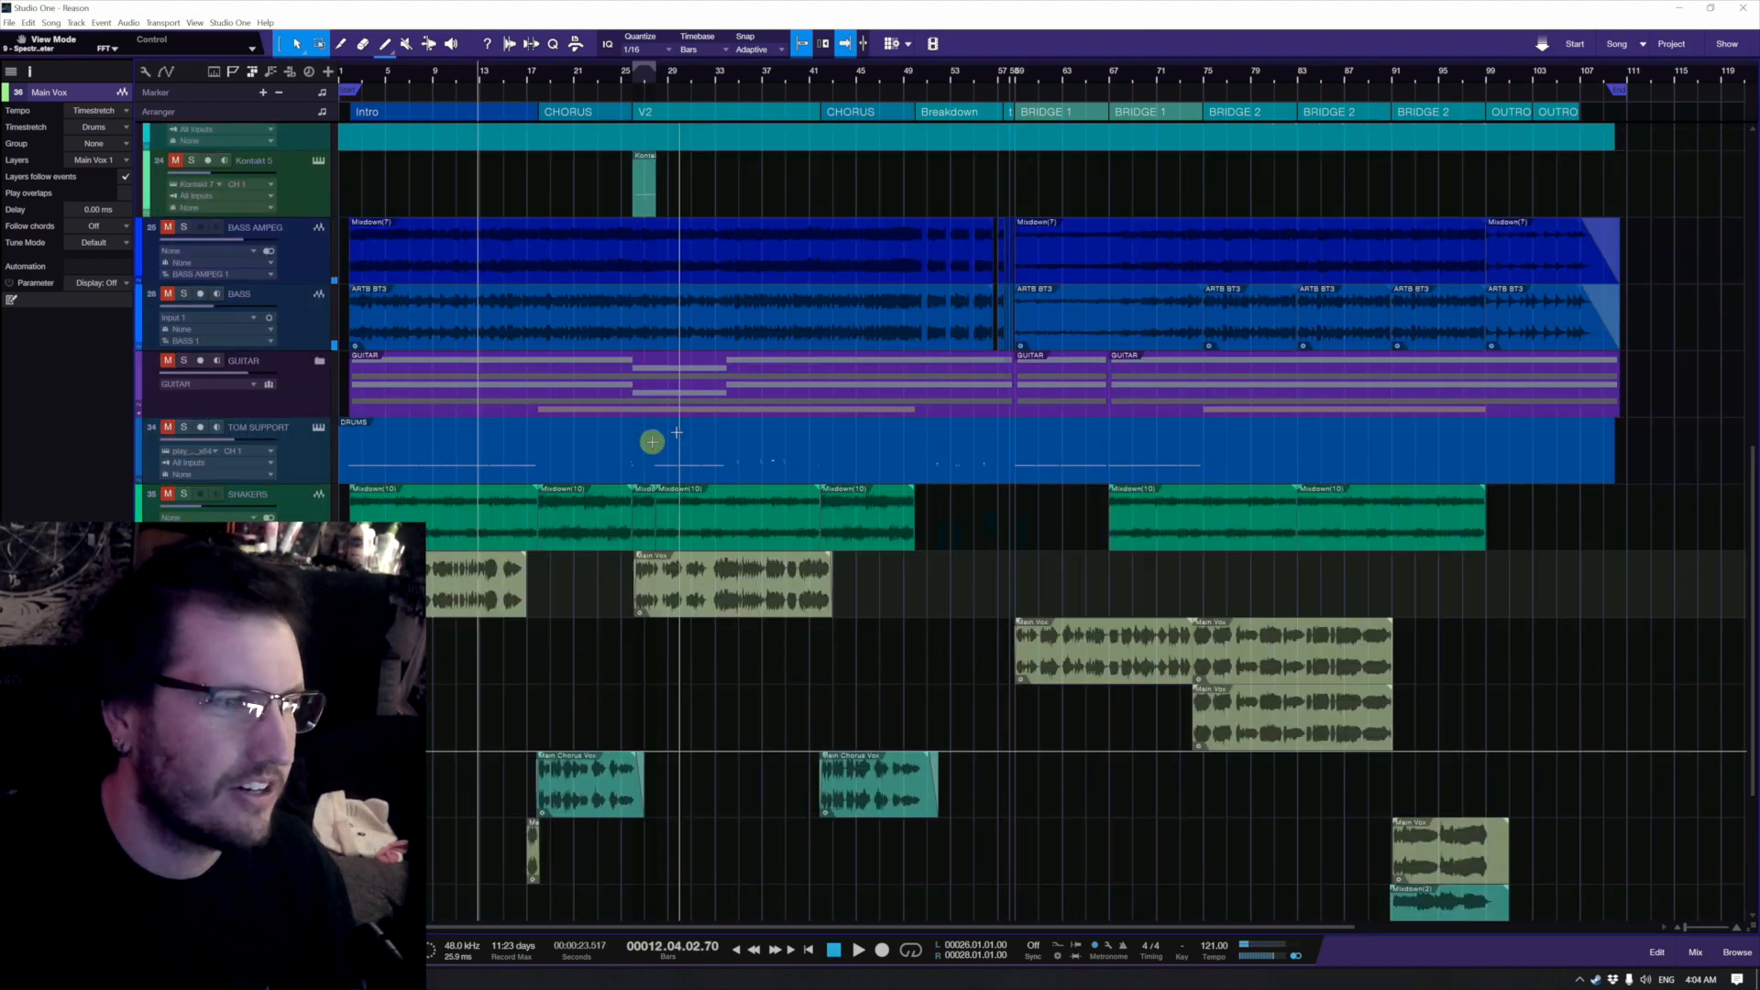
pyautogui.scroll(1, 368, 354)
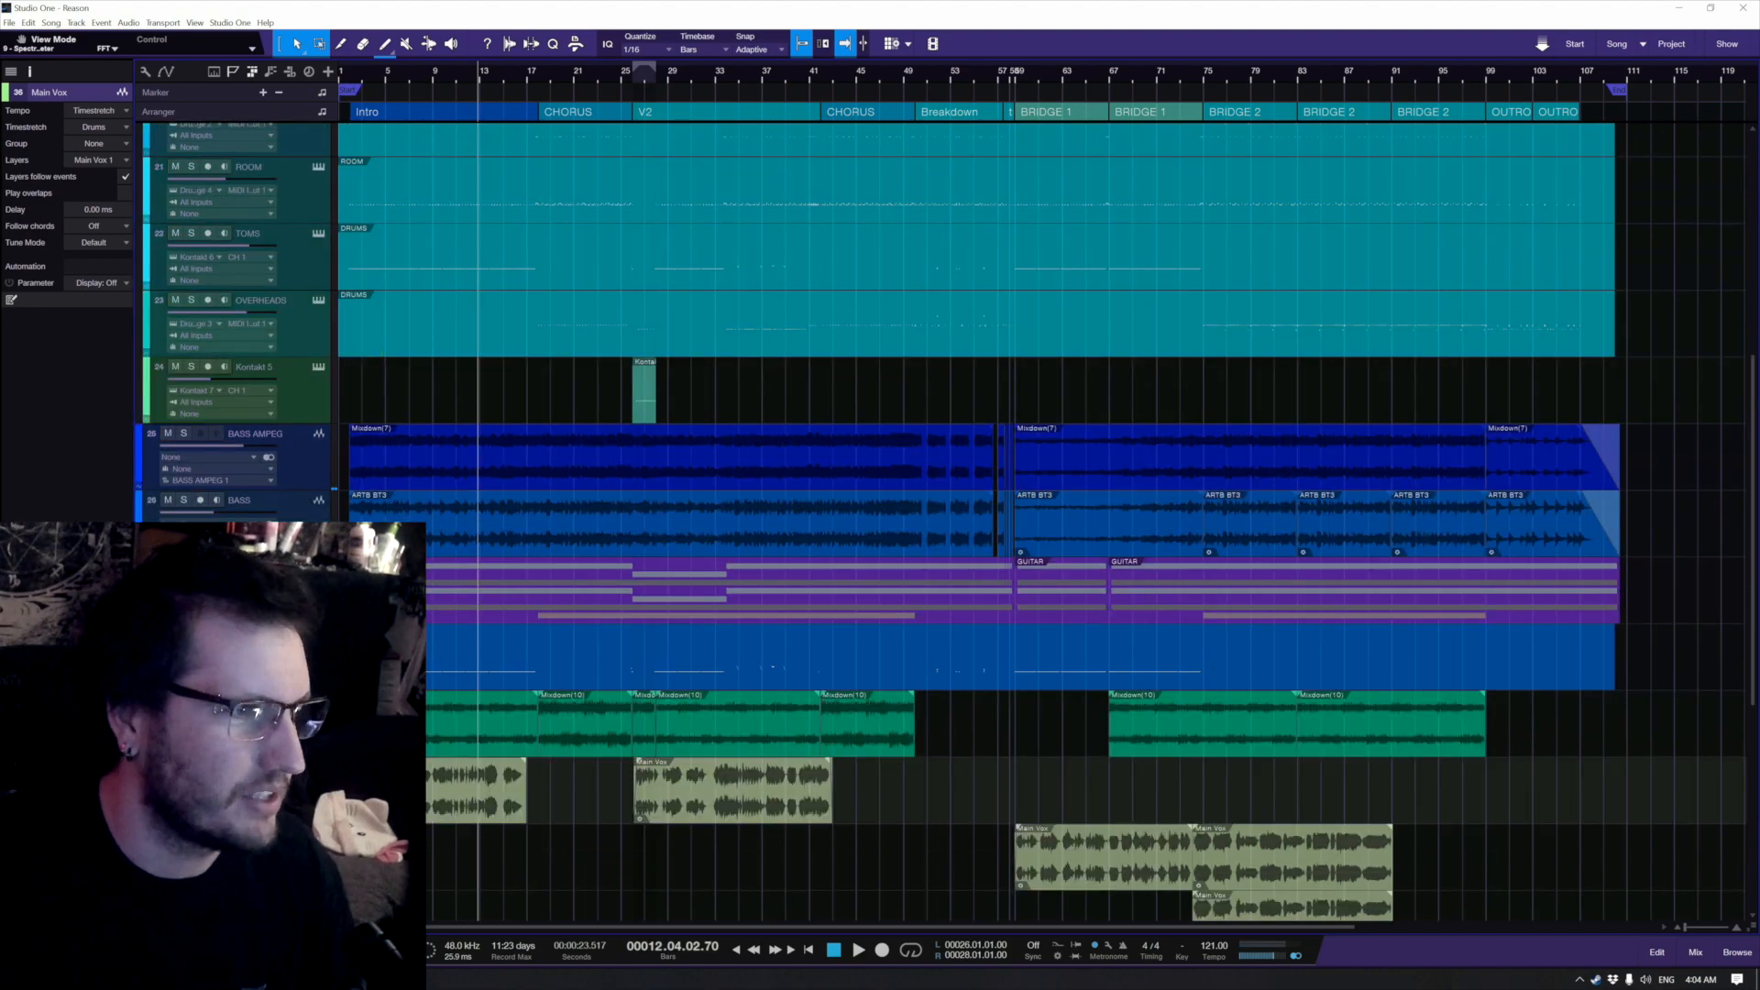
pyautogui.click(183, 567)
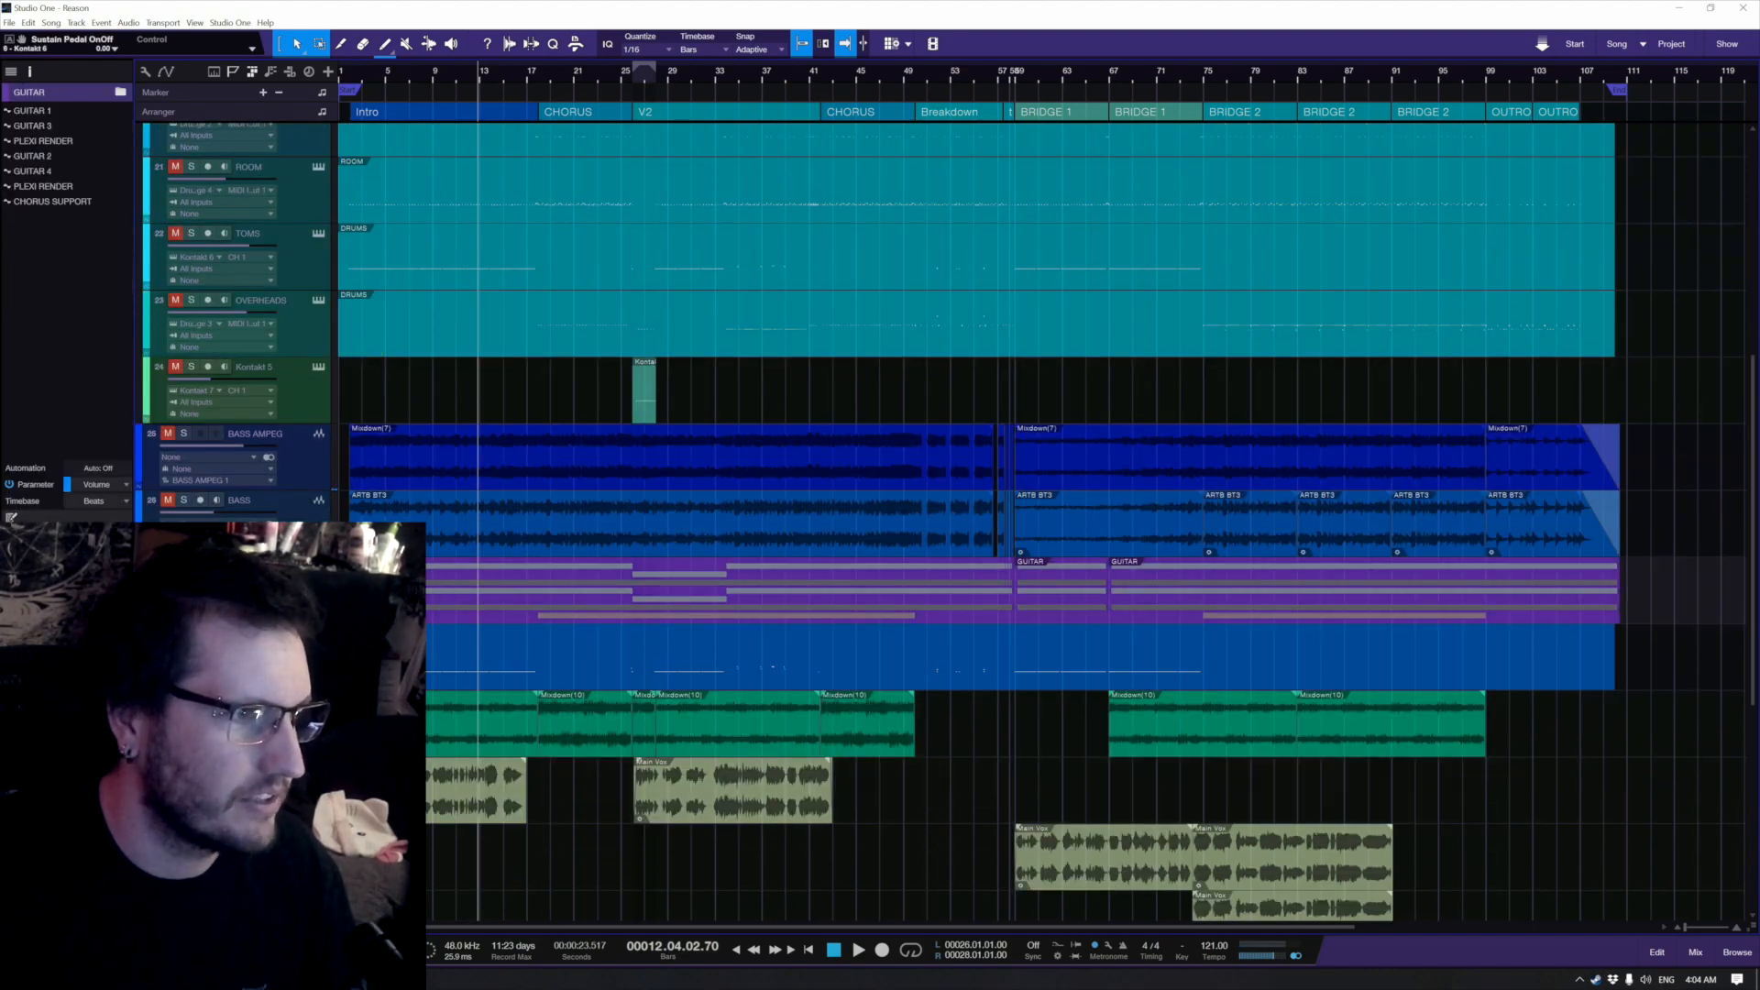
pyautogui.press('F11')
pyautogui.press('space')
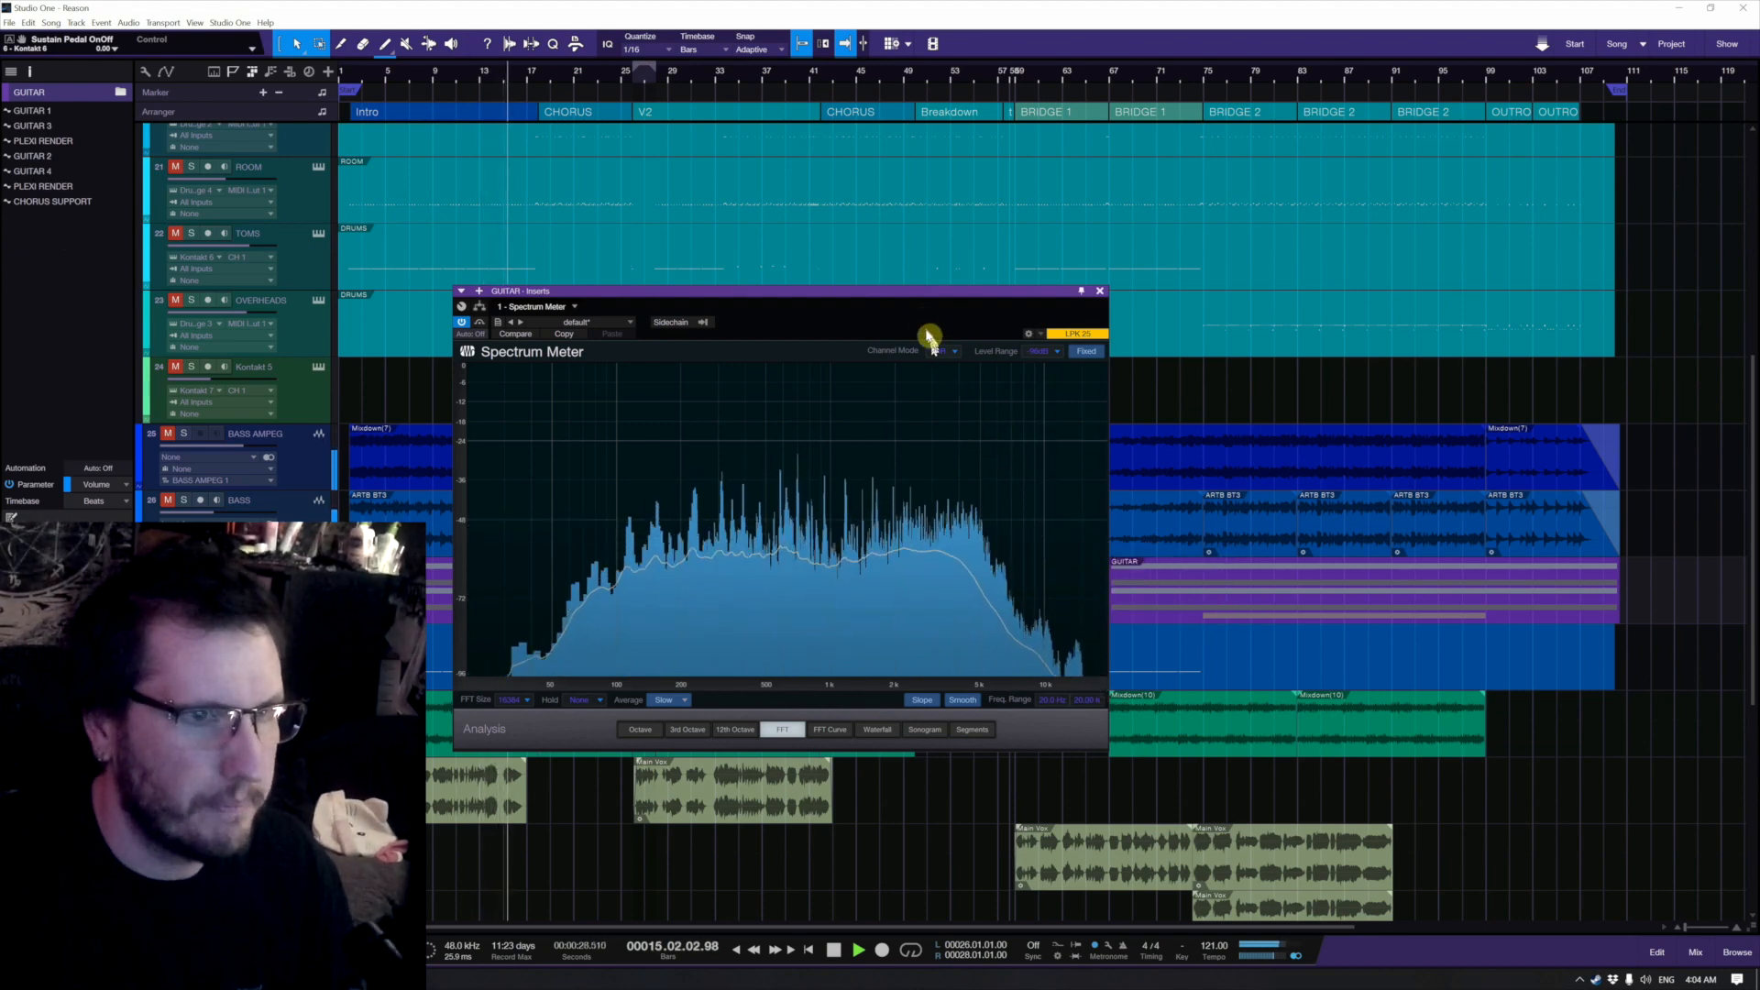
pyautogui.press('space')
# Step: Replace the Spectrum Meter on the GUITAR bus with FrontDAW and play the soloed guitars
pyautogui.moveTo(916, 292); pyautogui.dragTo(1192, 322)
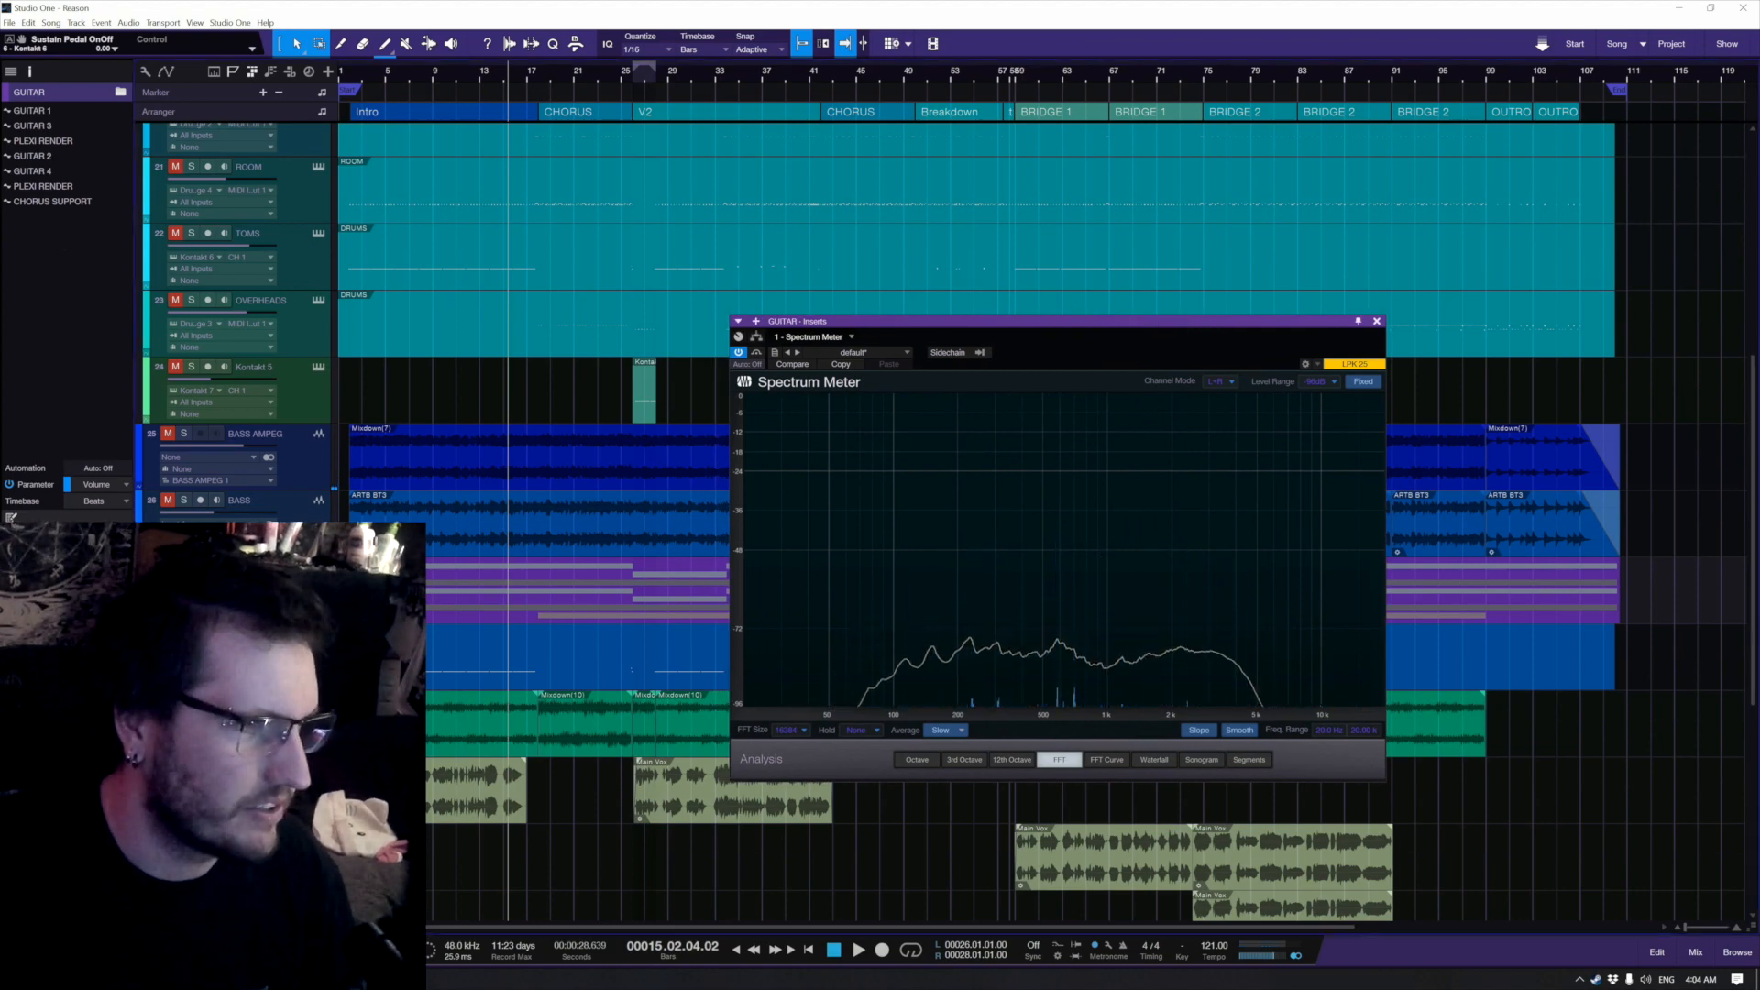
pyautogui.click(64, 573)
pyautogui.click(123, 555)
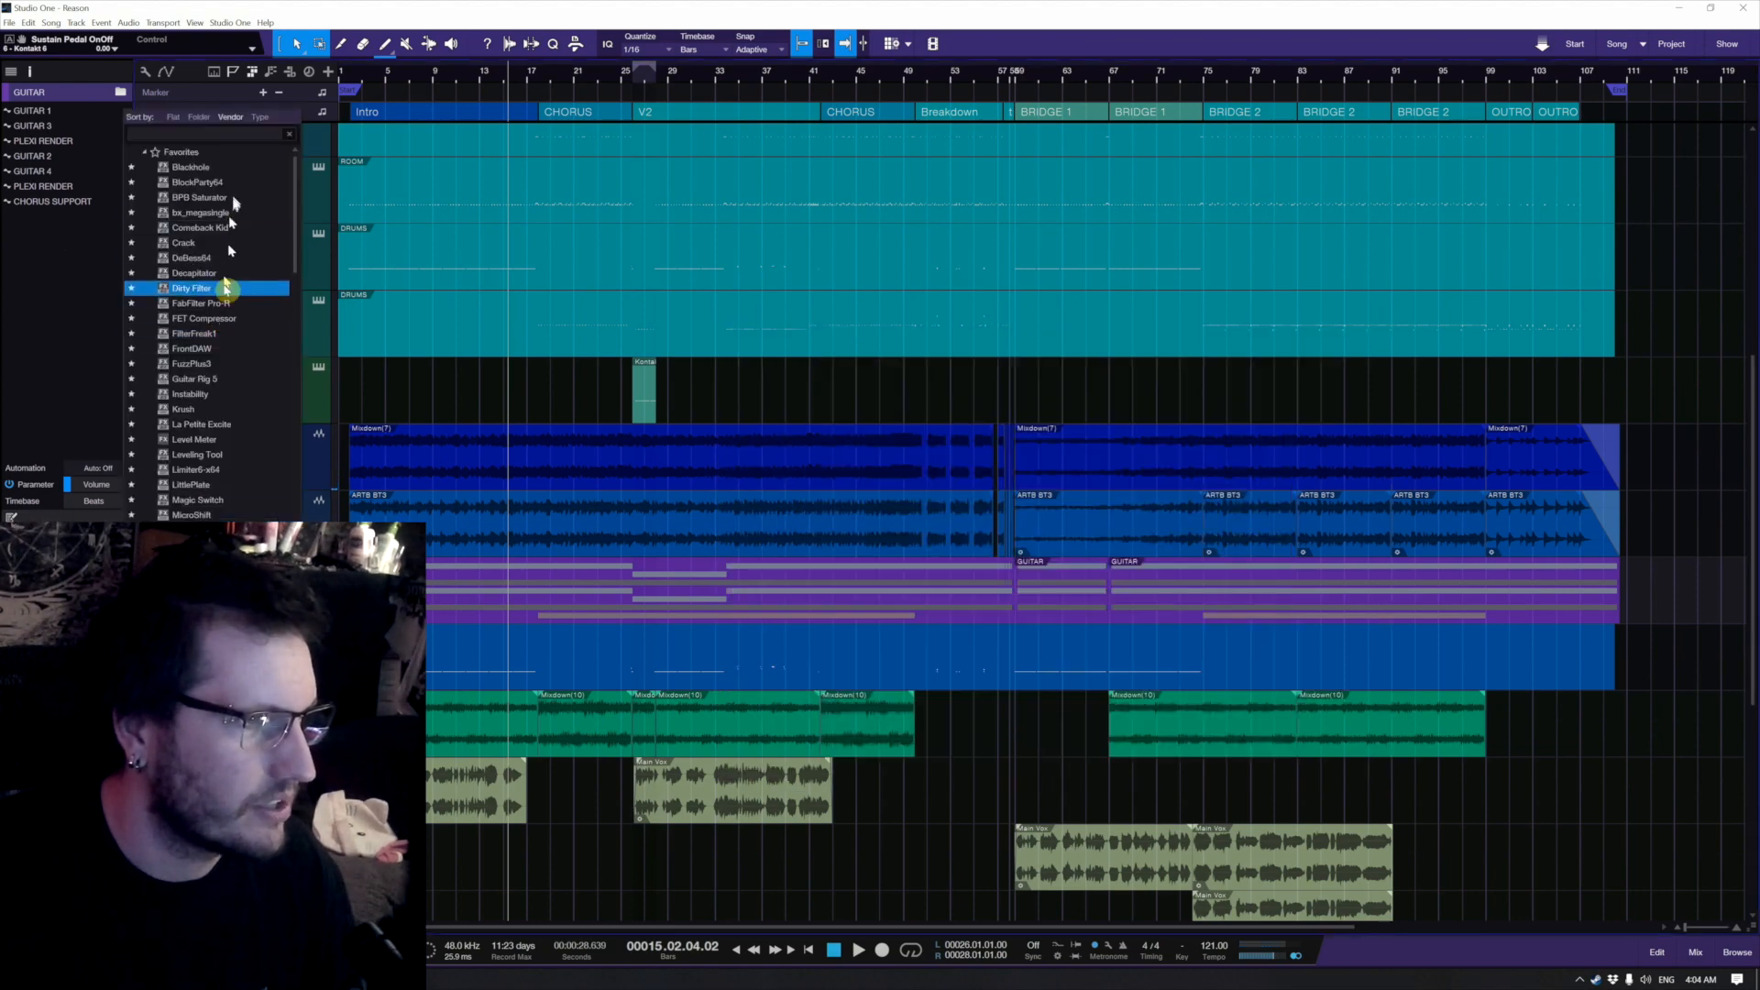
pyautogui.click(216, 349)
pyautogui.press('space')
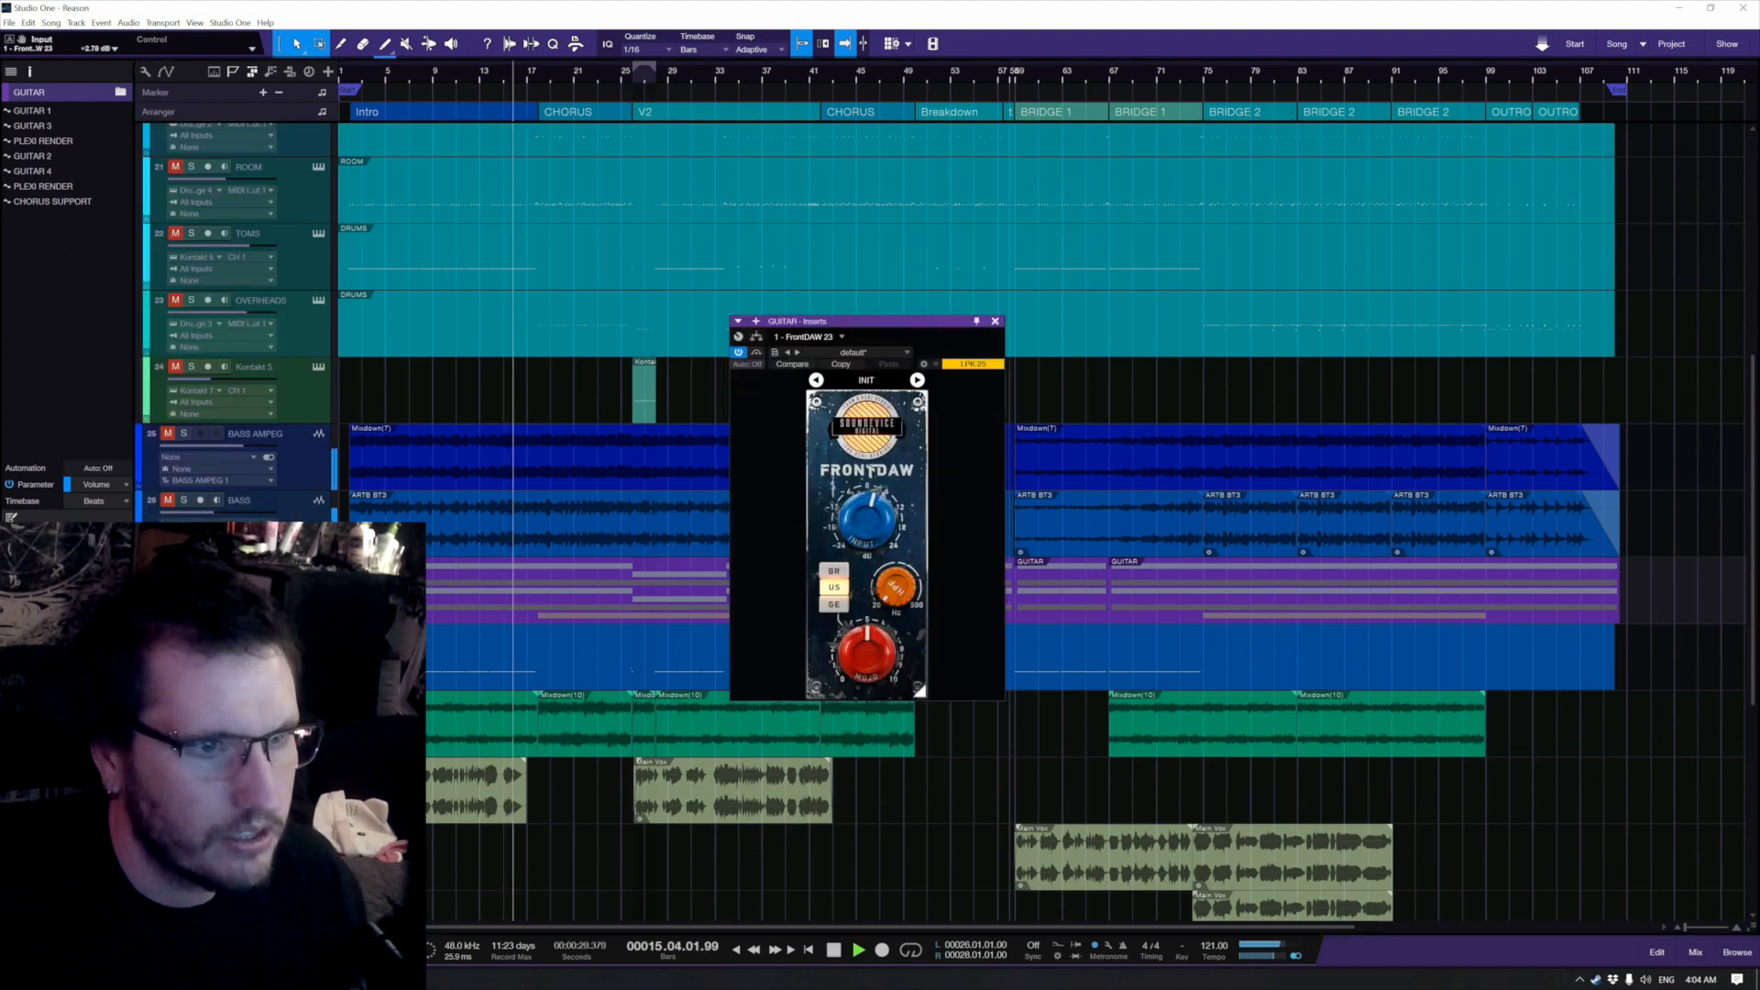
# Step: Raise FrontDAW's input to about 13.8 dB during playback and loop the Intro from bar 2 to bar 18
pyautogui.moveTo(868, 519)
pyautogui.mouseDown()
pyautogui.moveTo(867, 466)
pyautogui.moveTo(867, 502)
pyautogui.mouseUp()
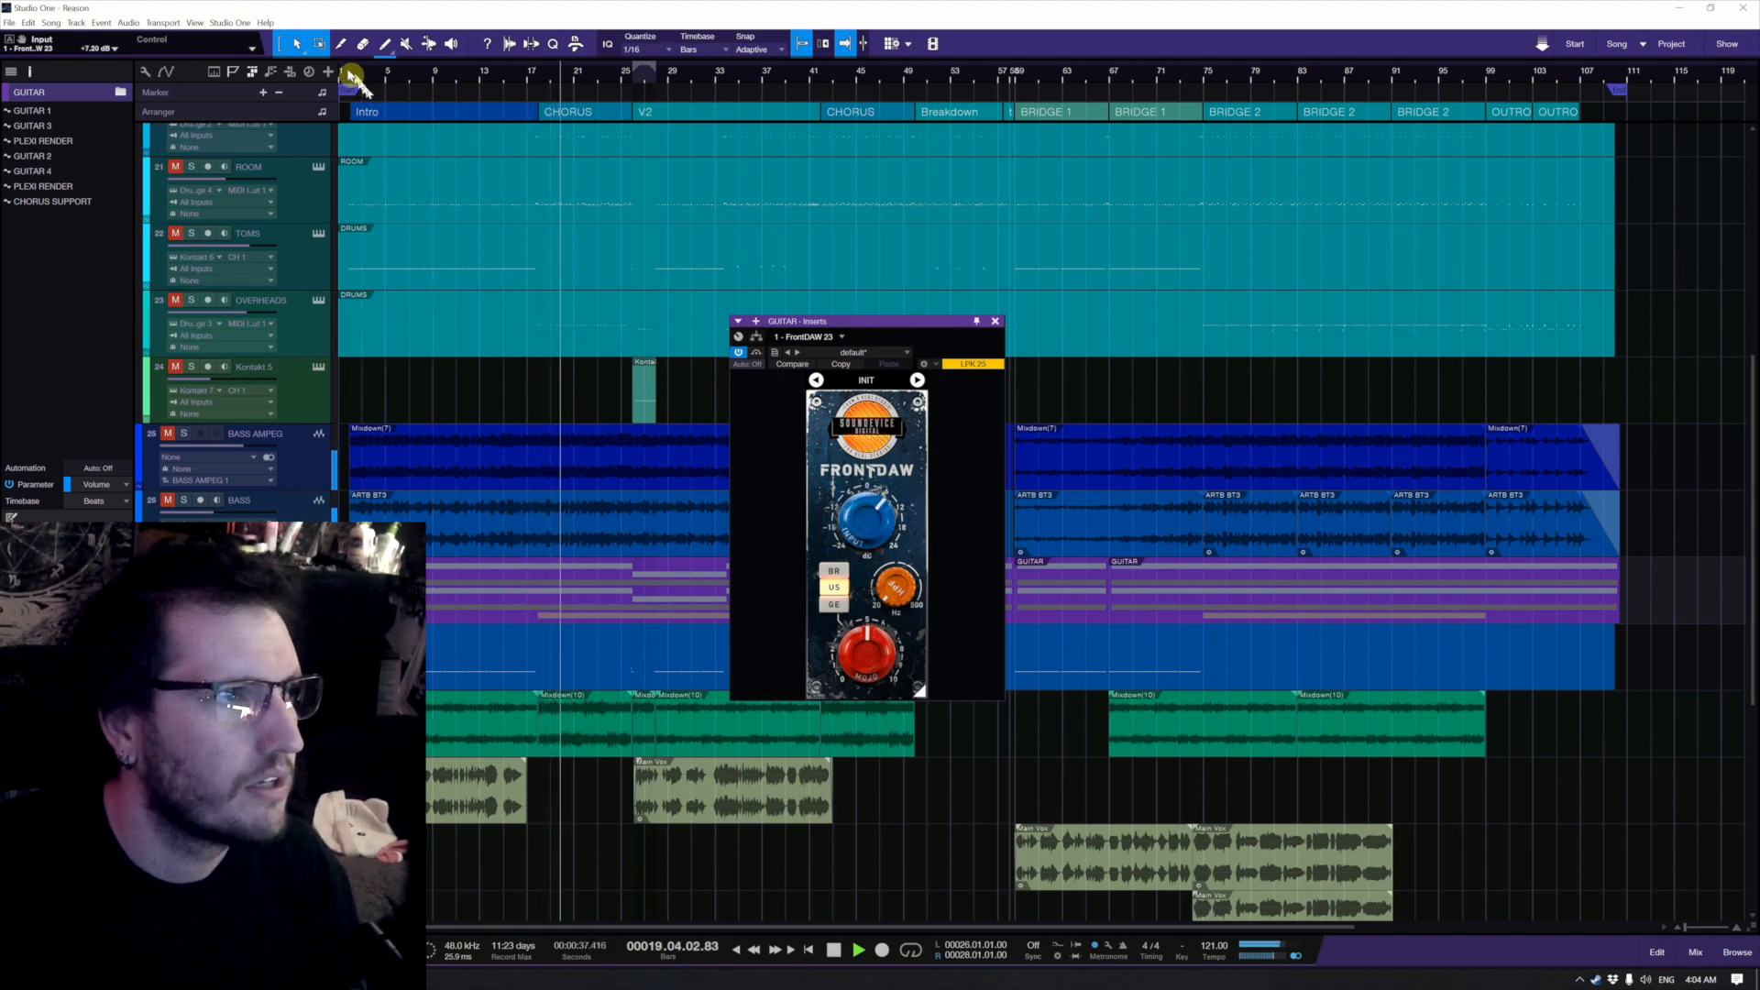
pyautogui.moveTo(360, 68); pyautogui.dragTo(540, 171)
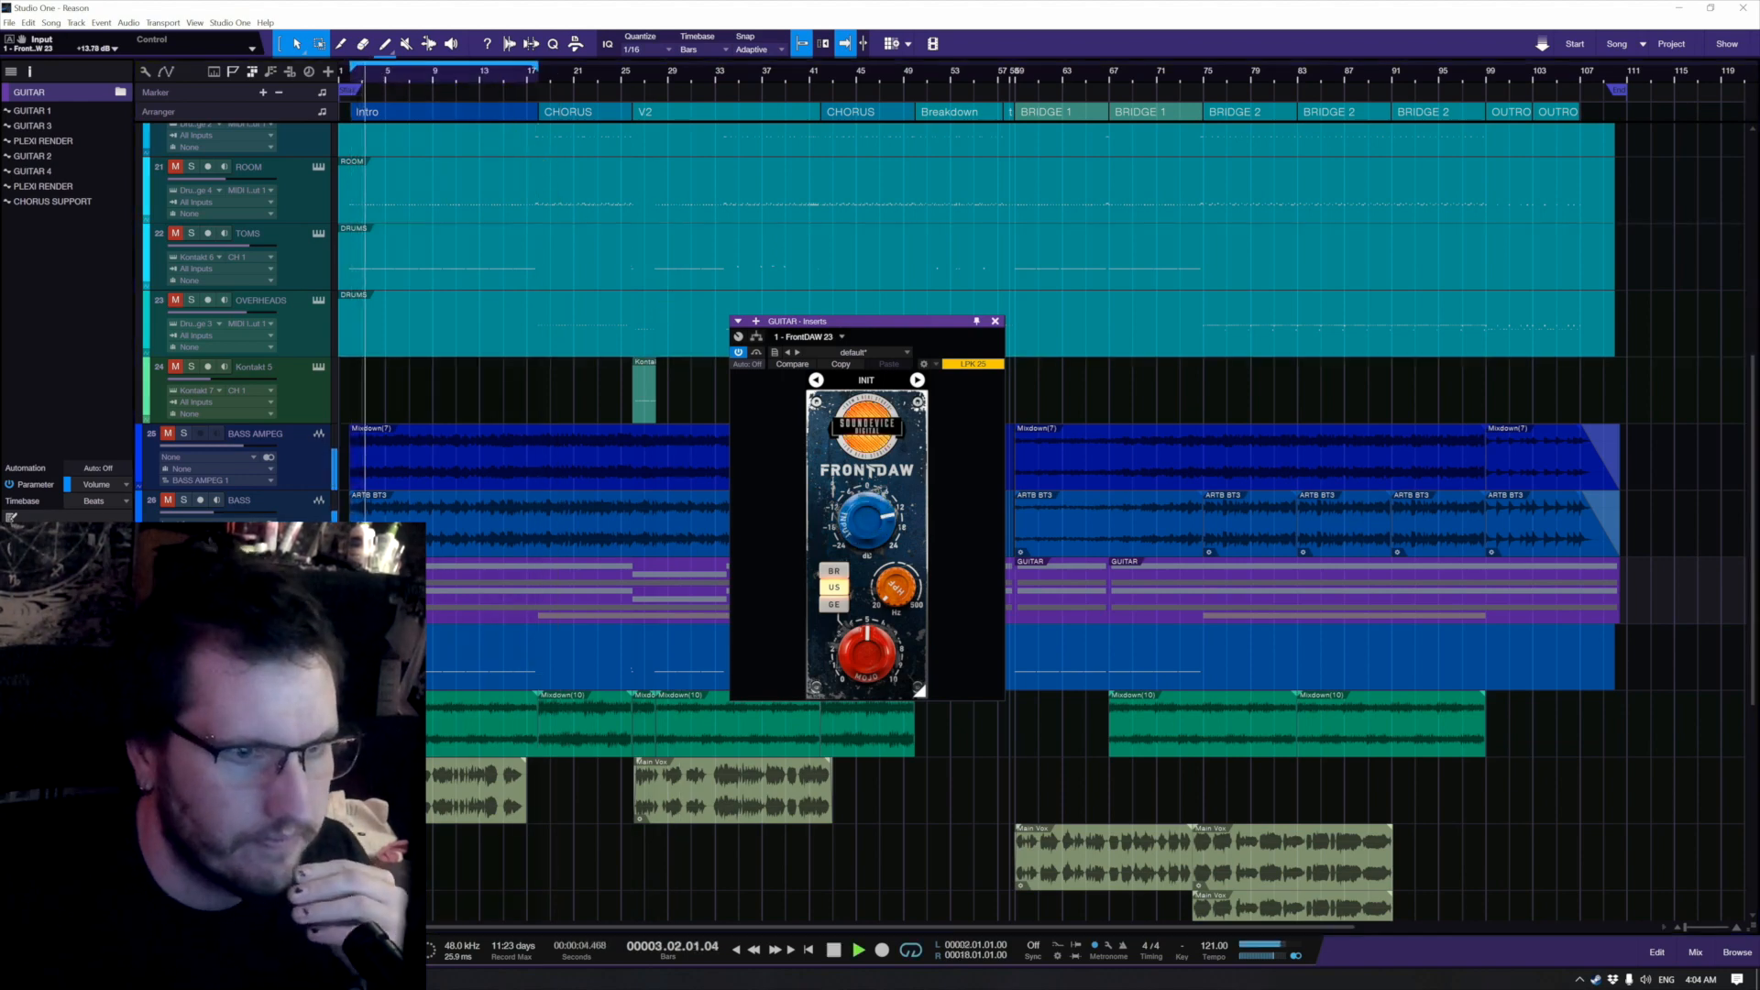
pyautogui.moveTo(869, 519); pyautogui.dragTo(869, 509)
# Step: Switch FrontDAW to the British style and try Mojo amounts of about 71% and 48% on the looping guitars
pyautogui.moveTo(869, 649); pyautogui.dragTo(869, 568)
pyautogui.moveTo(869, 683); pyautogui.dragTo(854, 614)
pyautogui.click(835, 570)
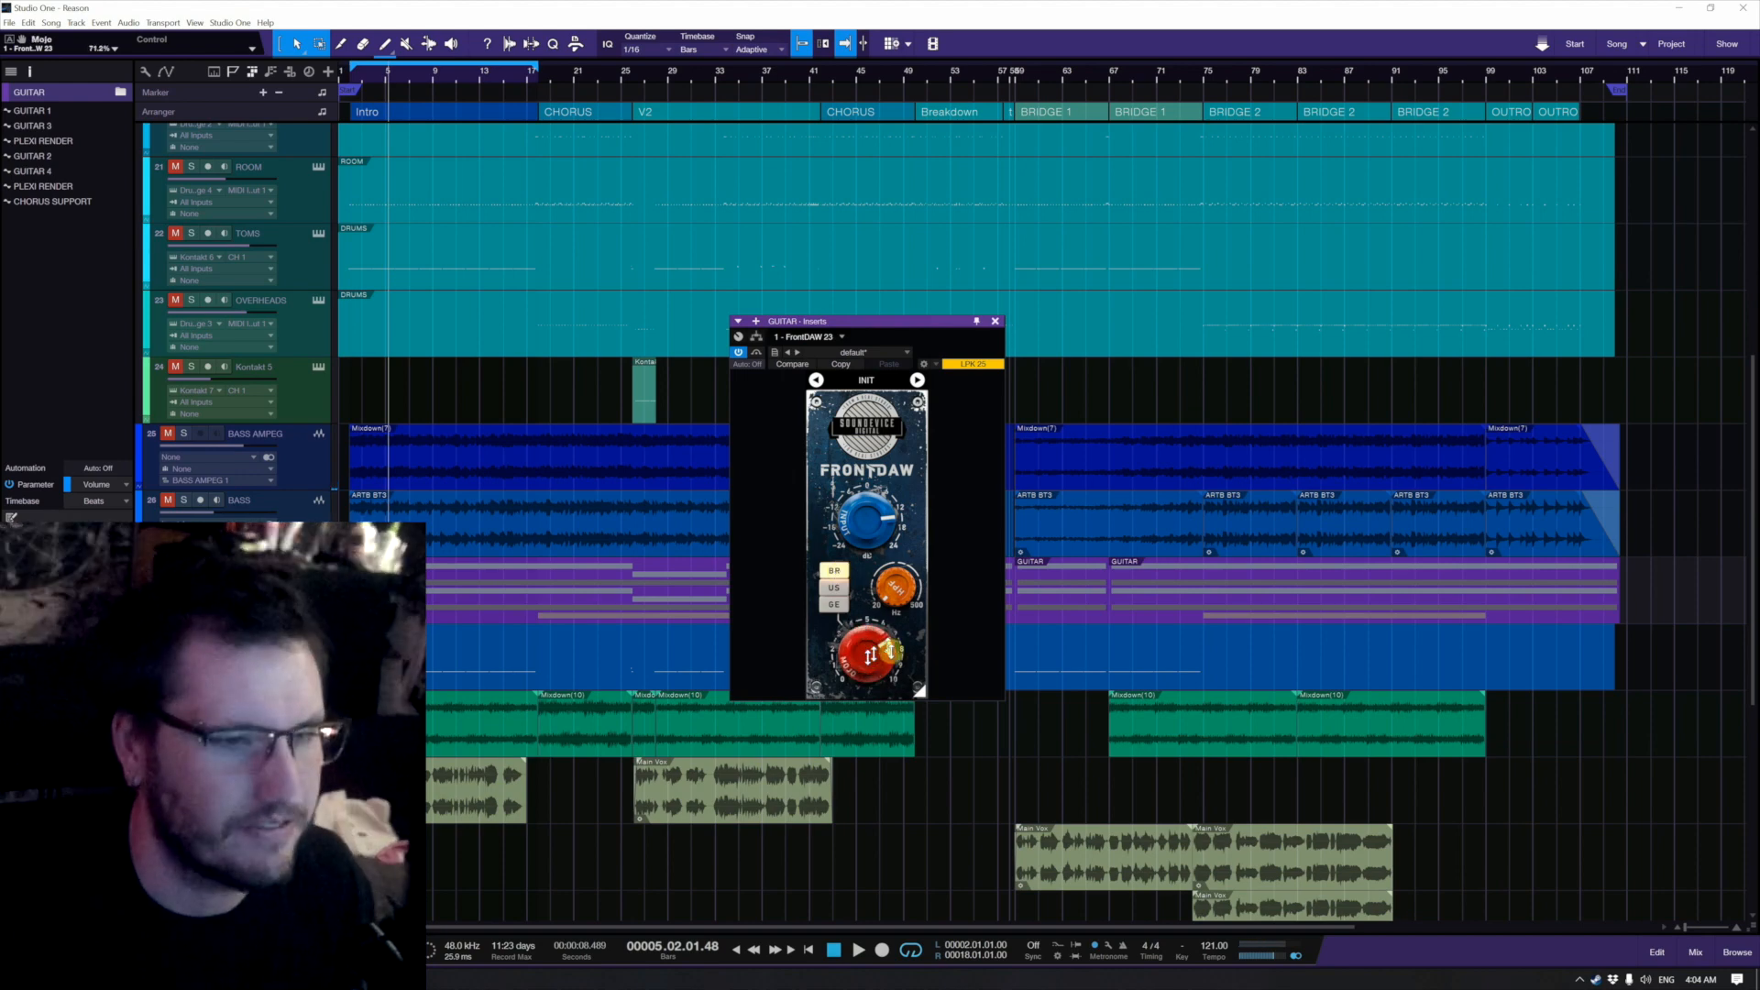
pyautogui.press('space')
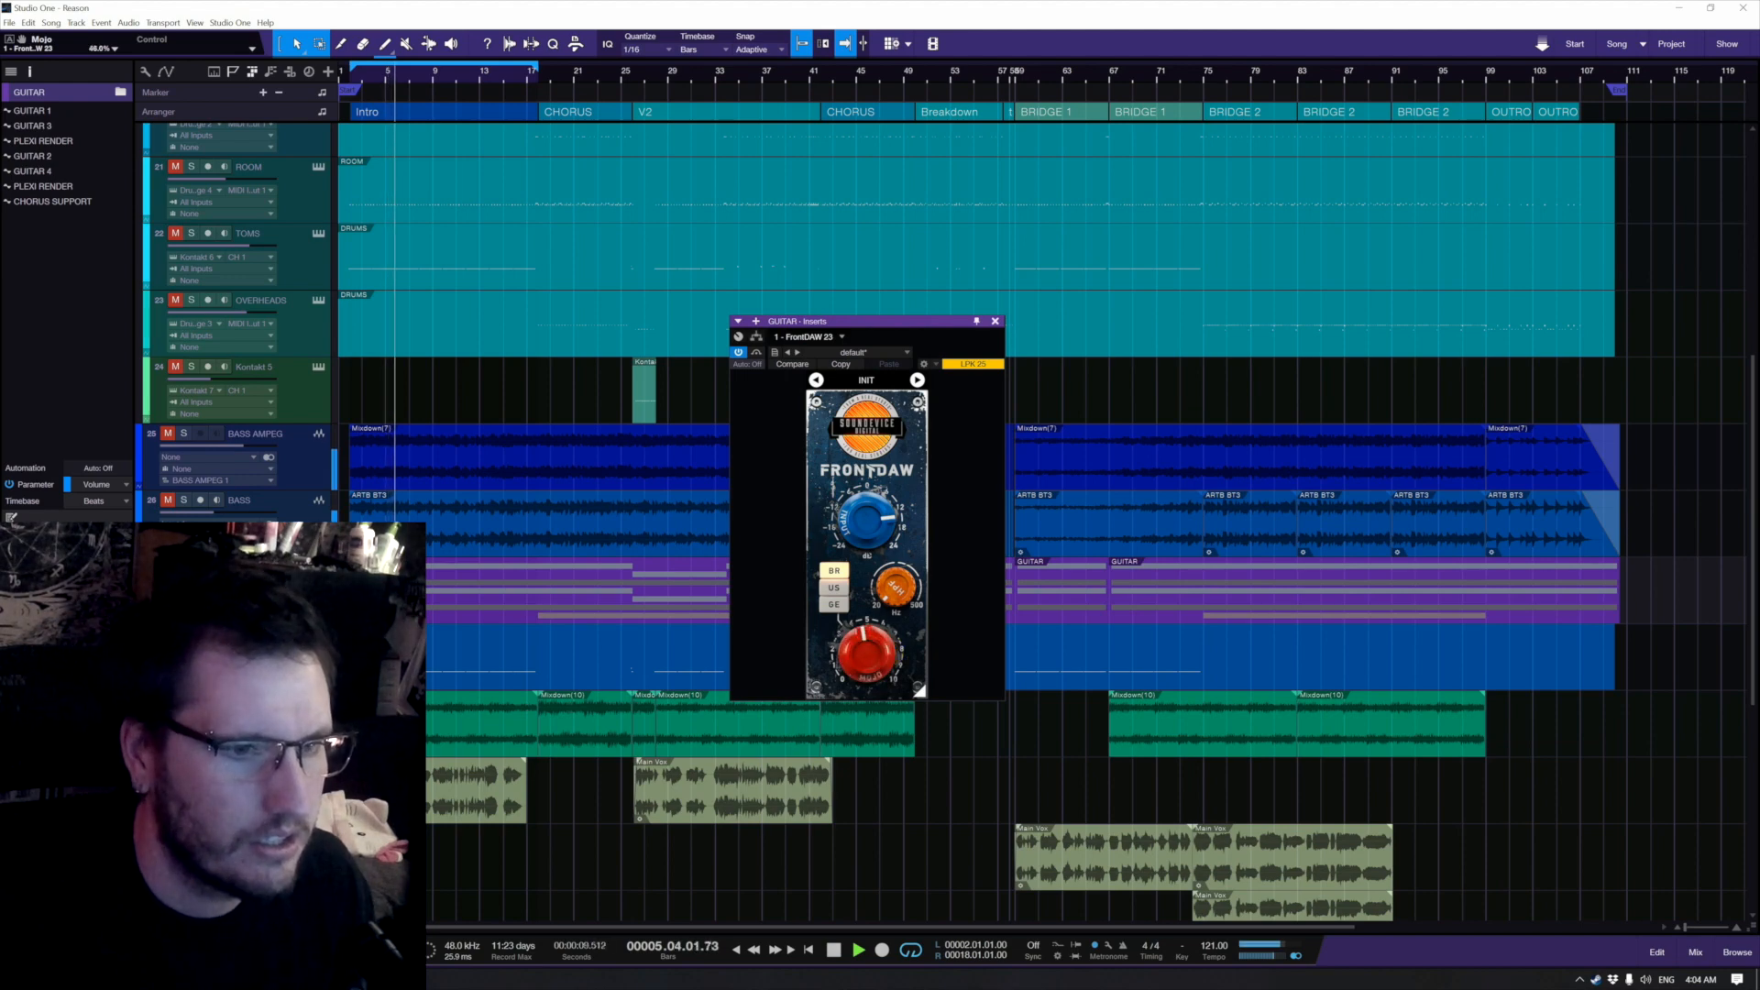
pyautogui.moveTo(866, 654); pyautogui.dragTo(867, 601)
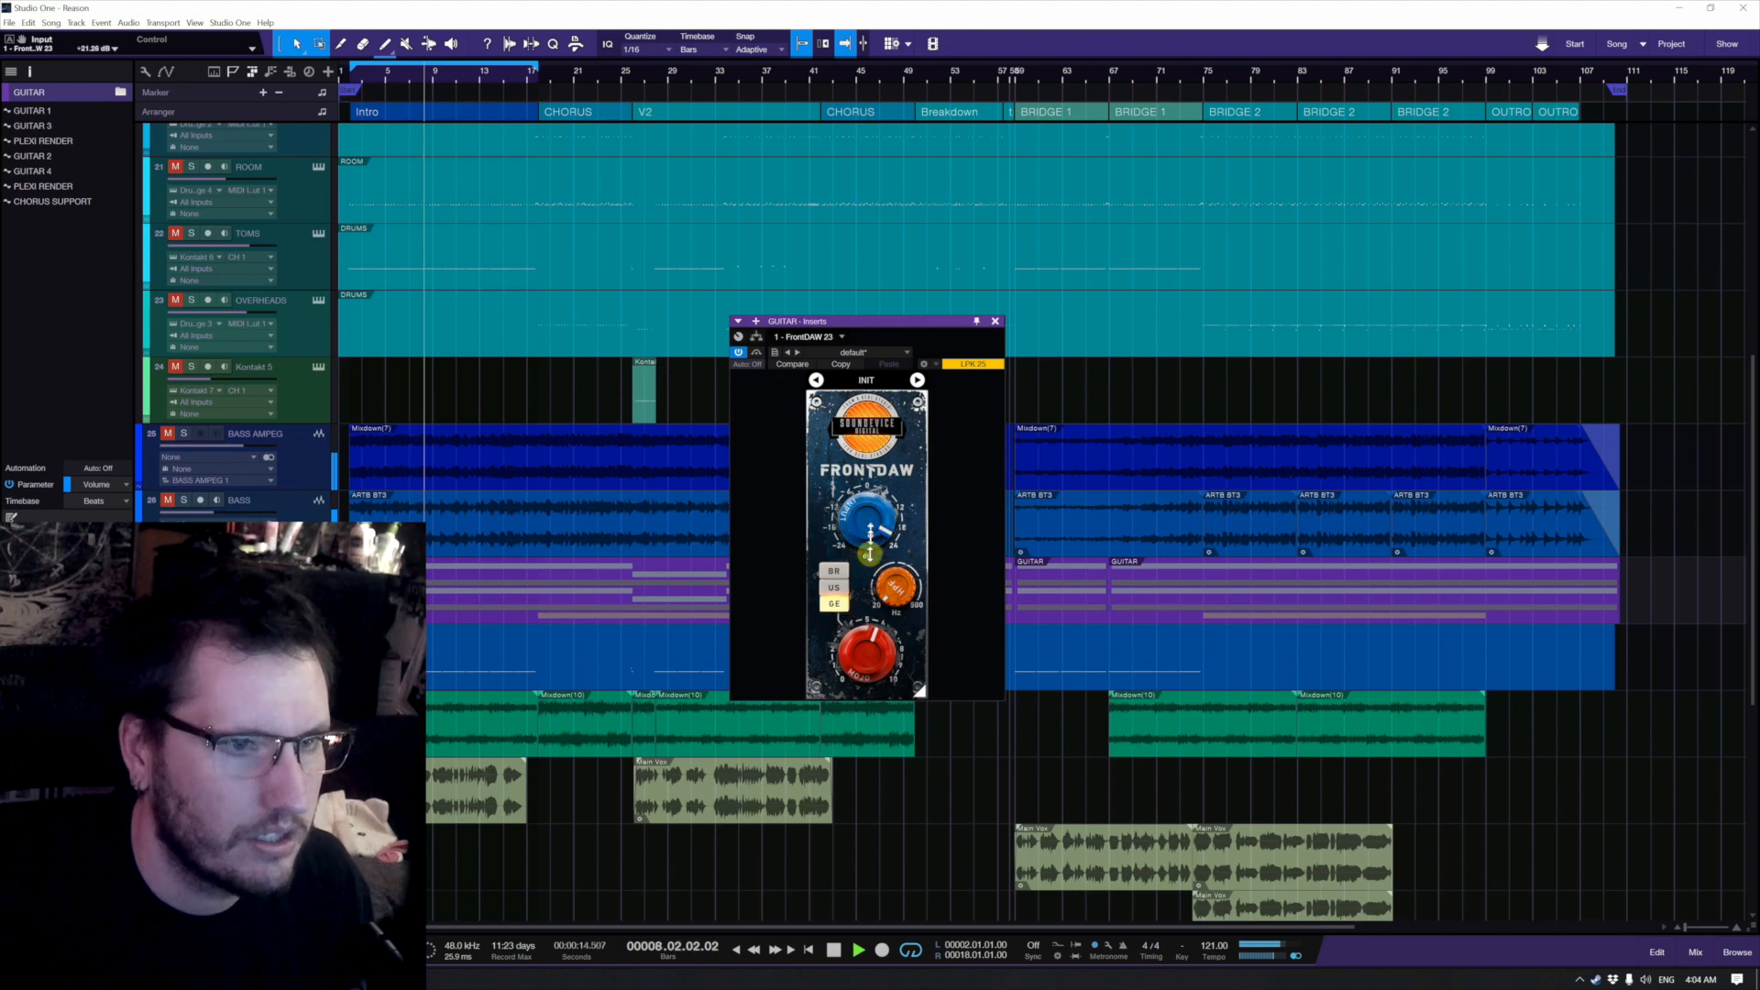
# Step: Lower FrontDAW's input and compare its American, German and British styles on the looping guitars
pyautogui.click(834, 589)
pyautogui.press('space')
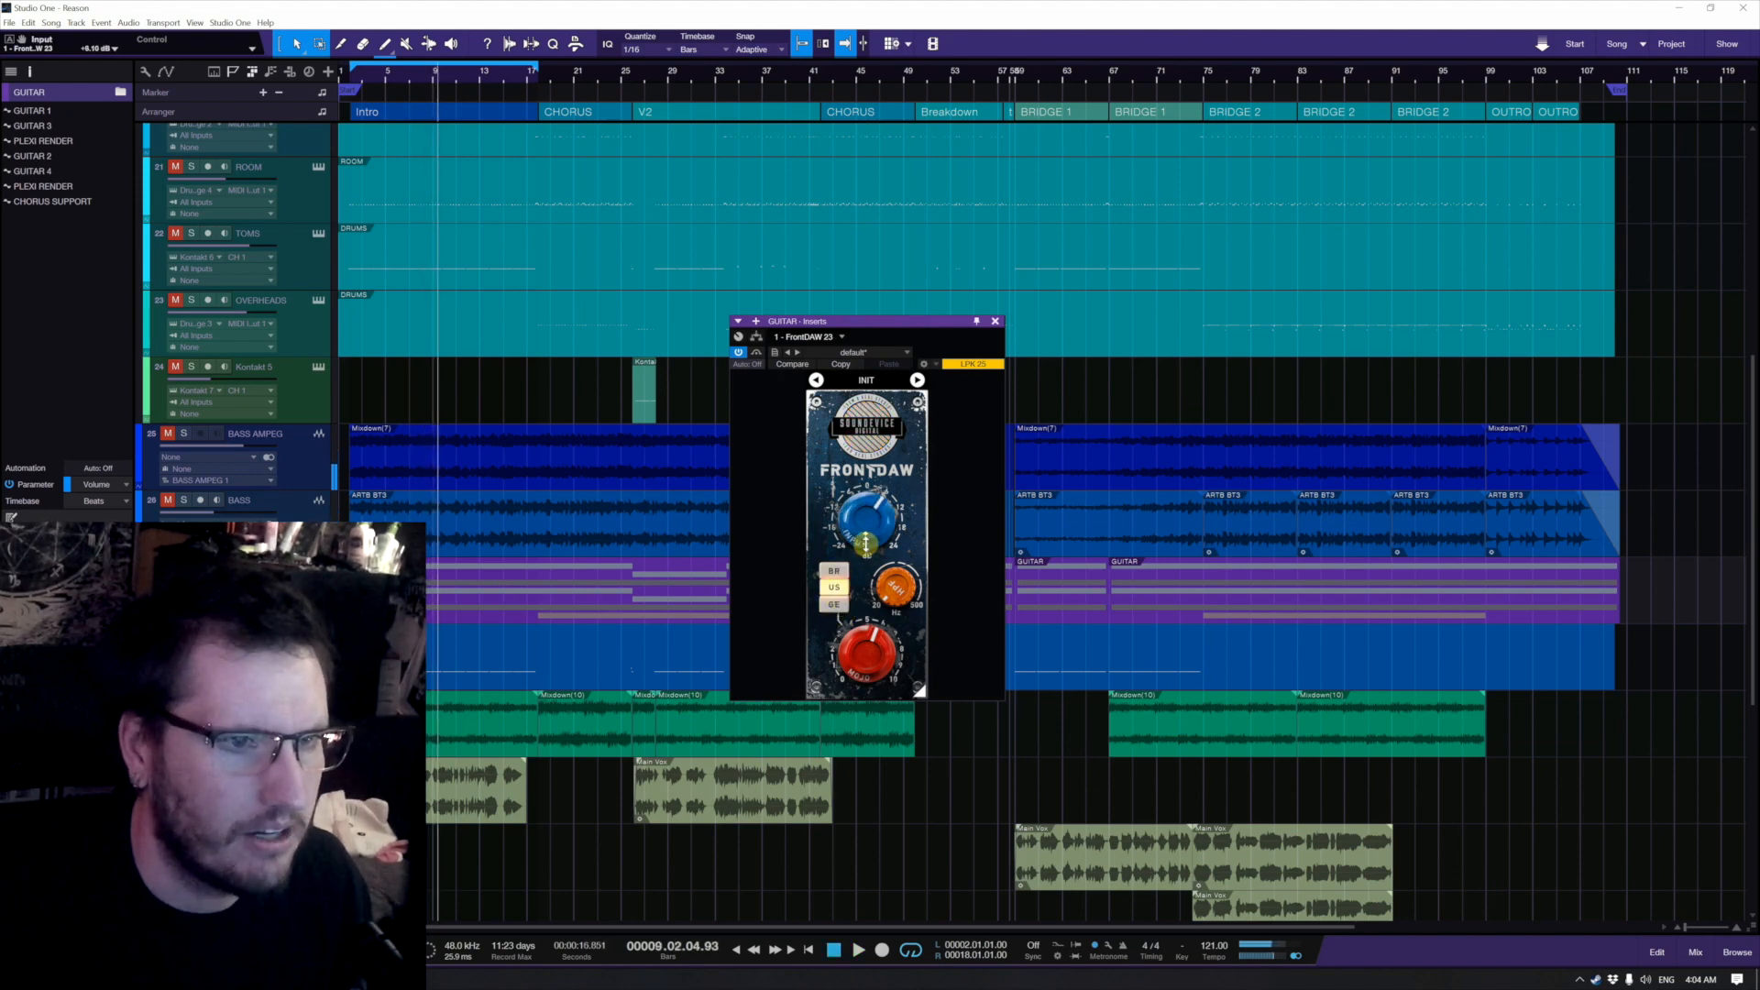
pyautogui.click(836, 604)
pyautogui.click(836, 589)
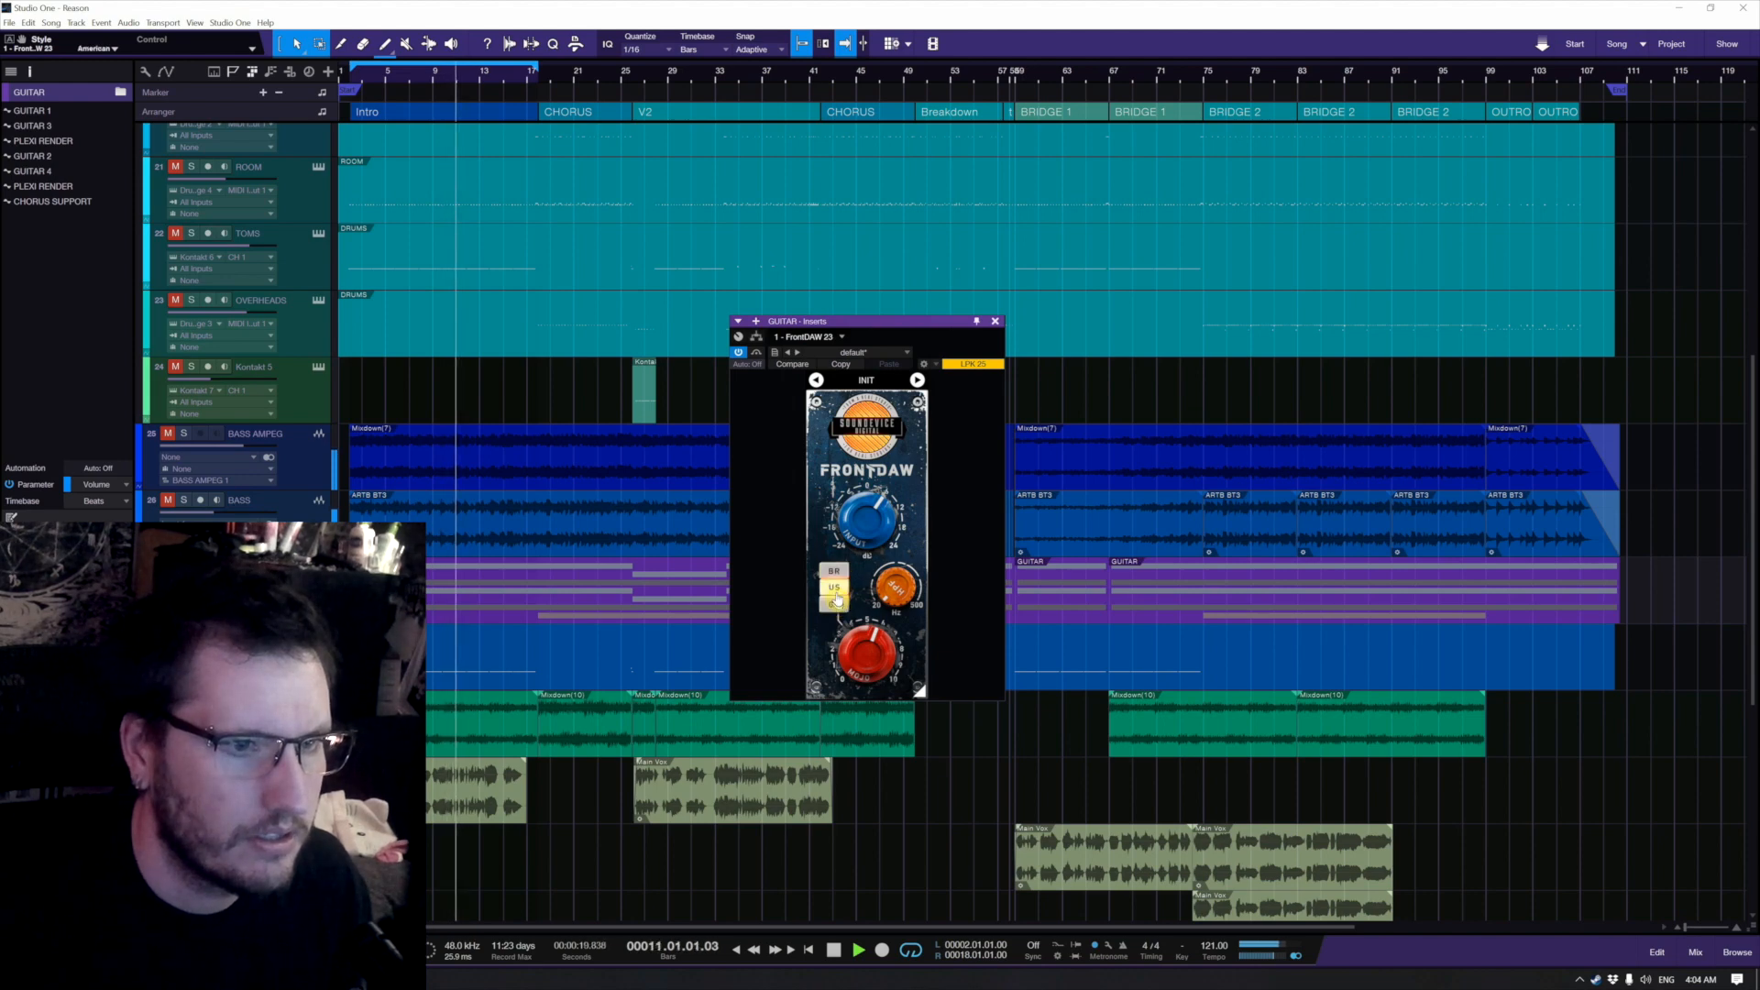
pyautogui.click(836, 573)
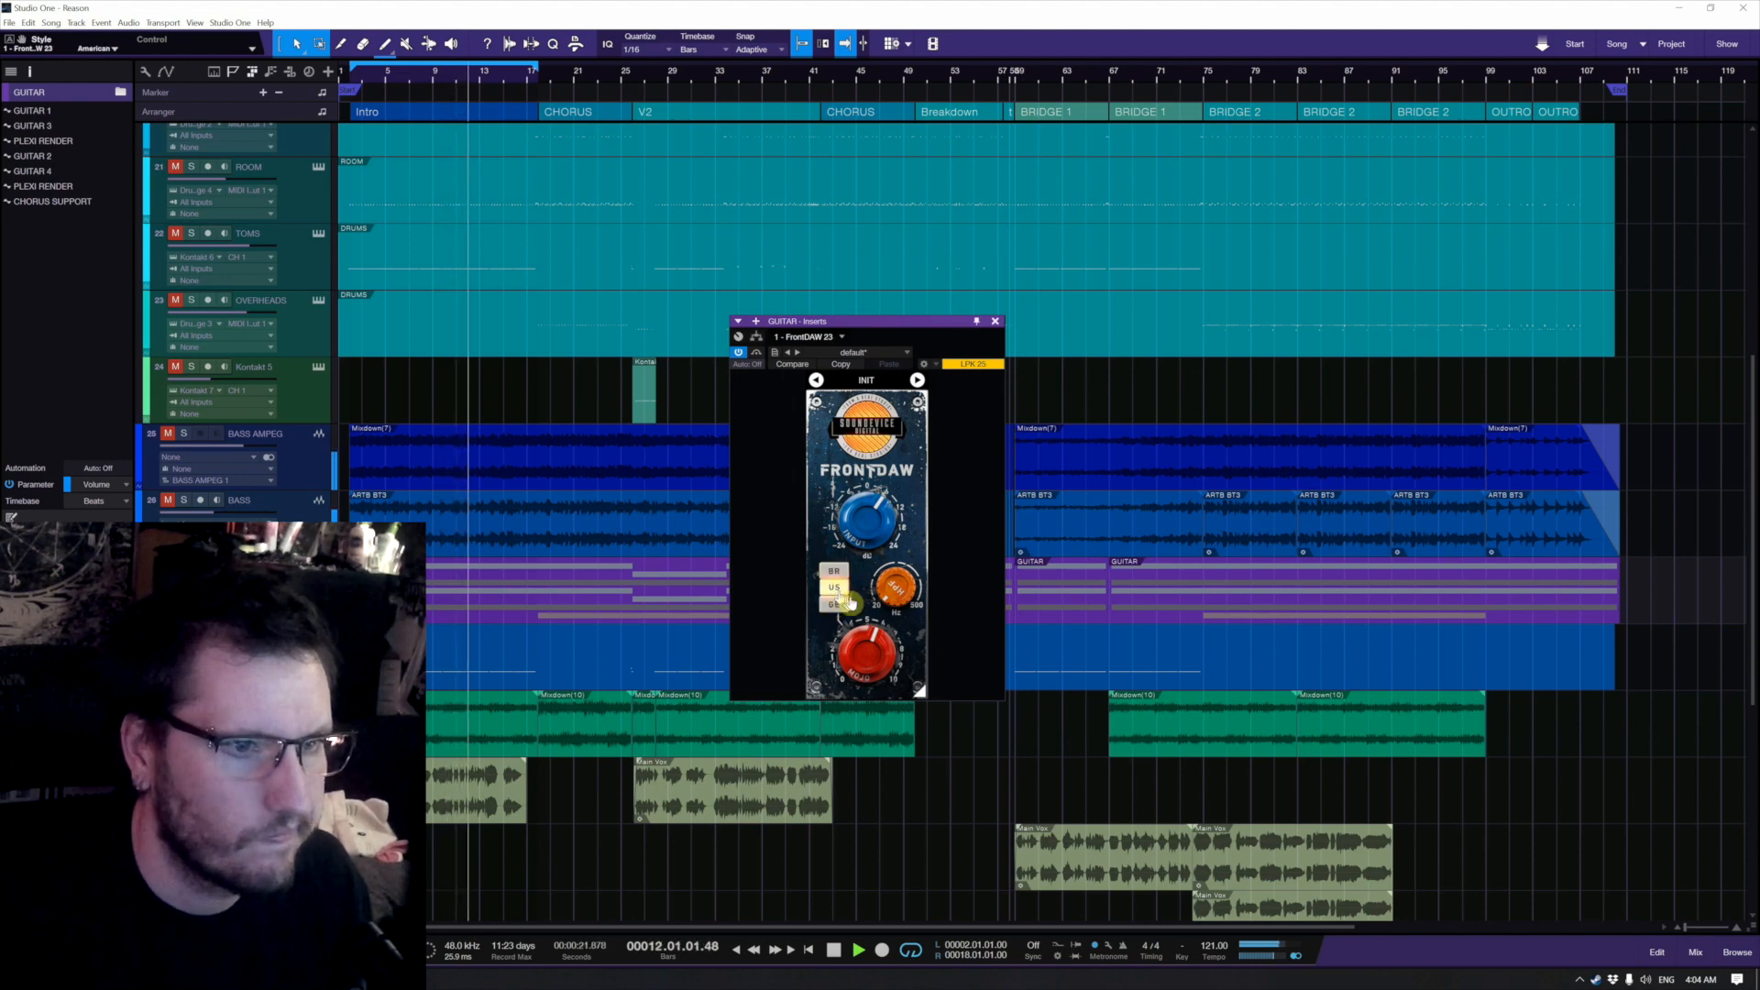
# Step: Alternate FrontDAW between the German and American styles on the guitars, ending on German with the input at about 4.1 dB
pyautogui.click(835, 604)
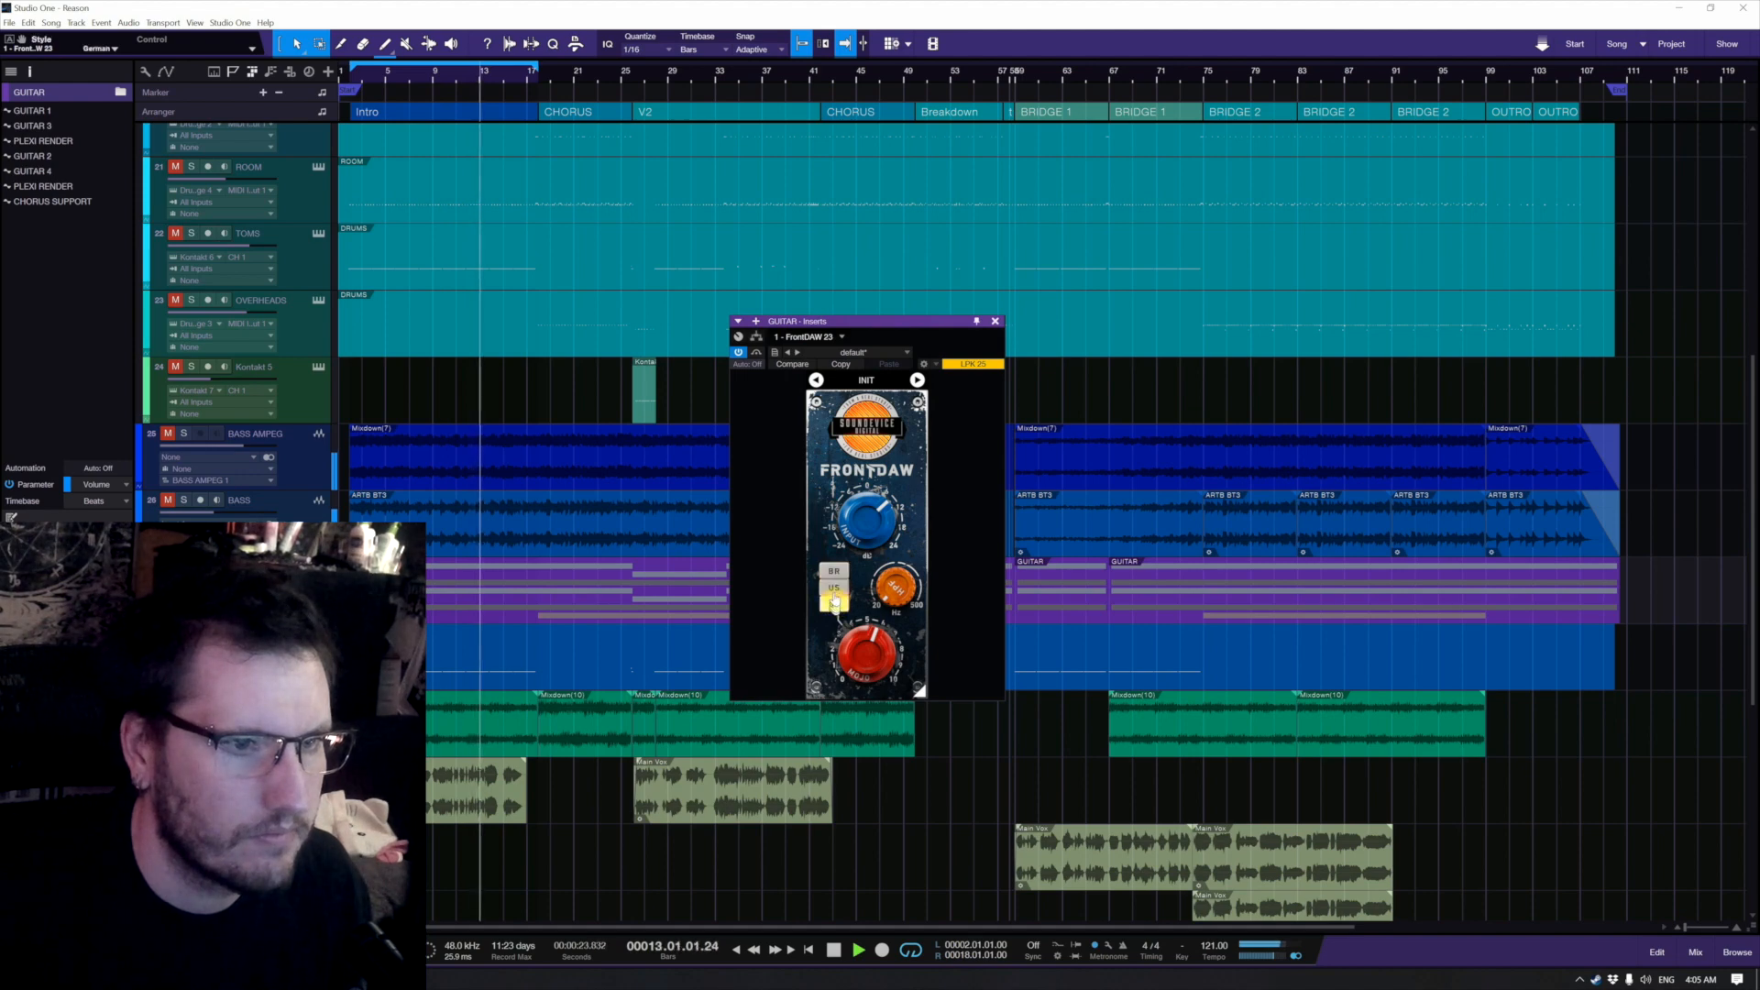
pyautogui.click(834, 586)
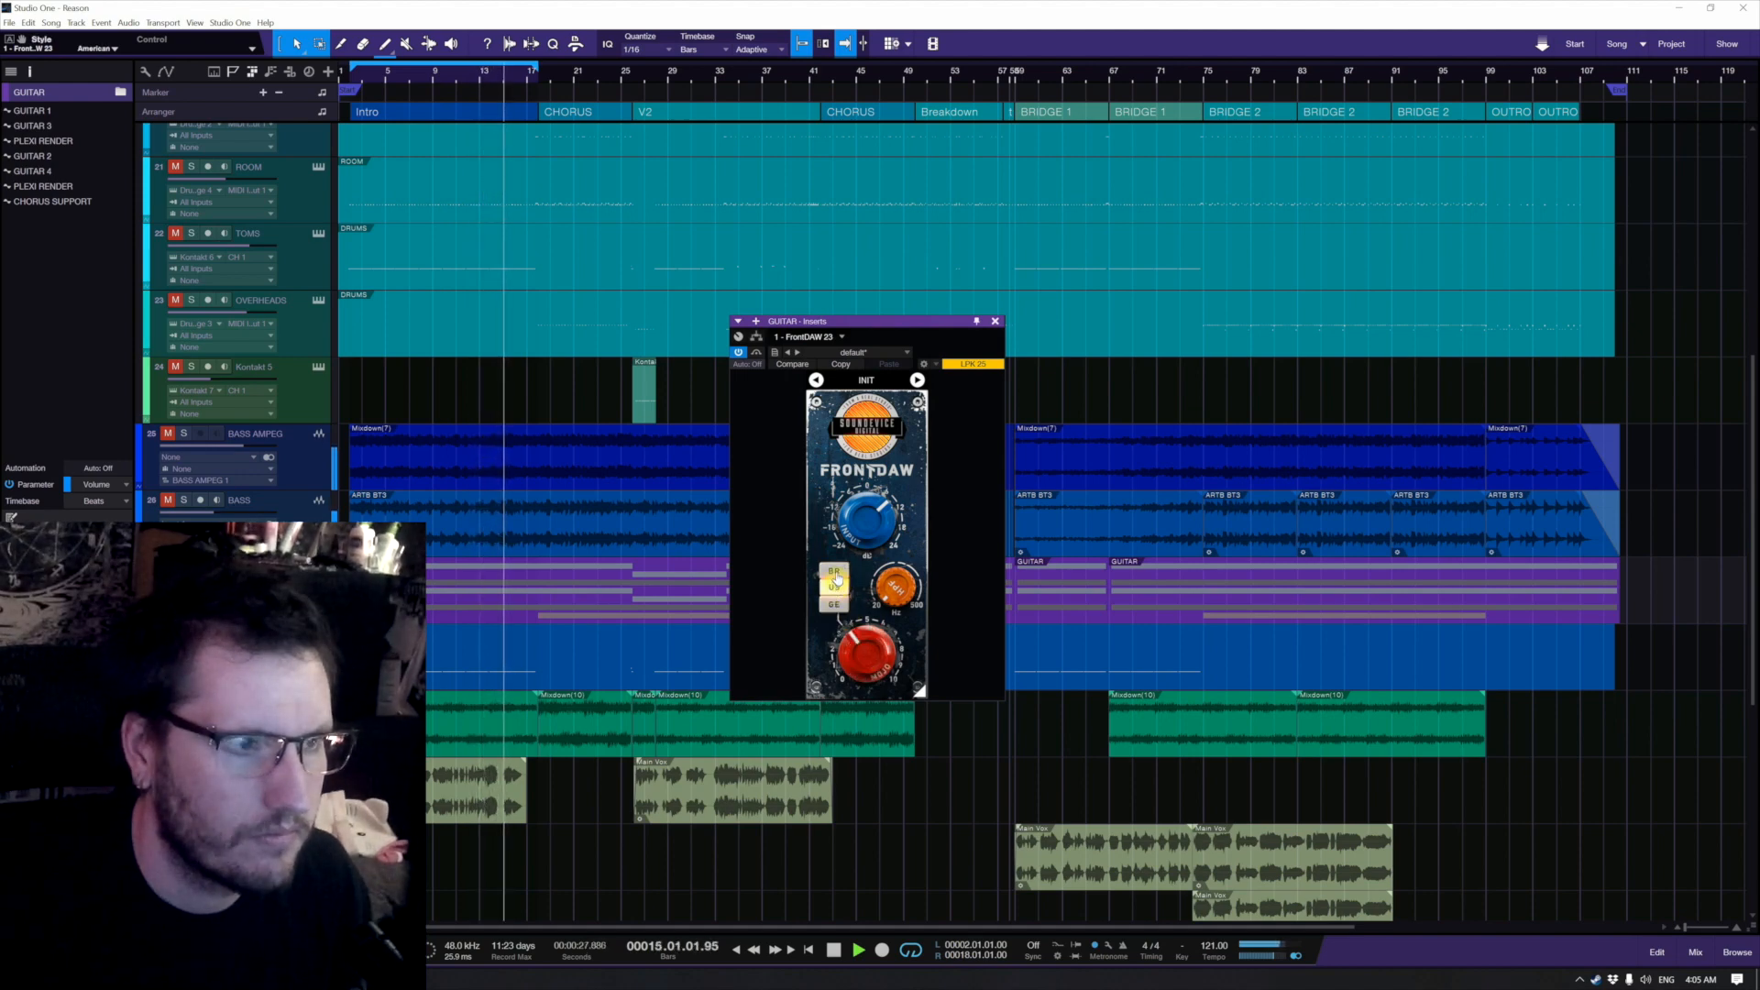
pyautogui.click(835, 580)
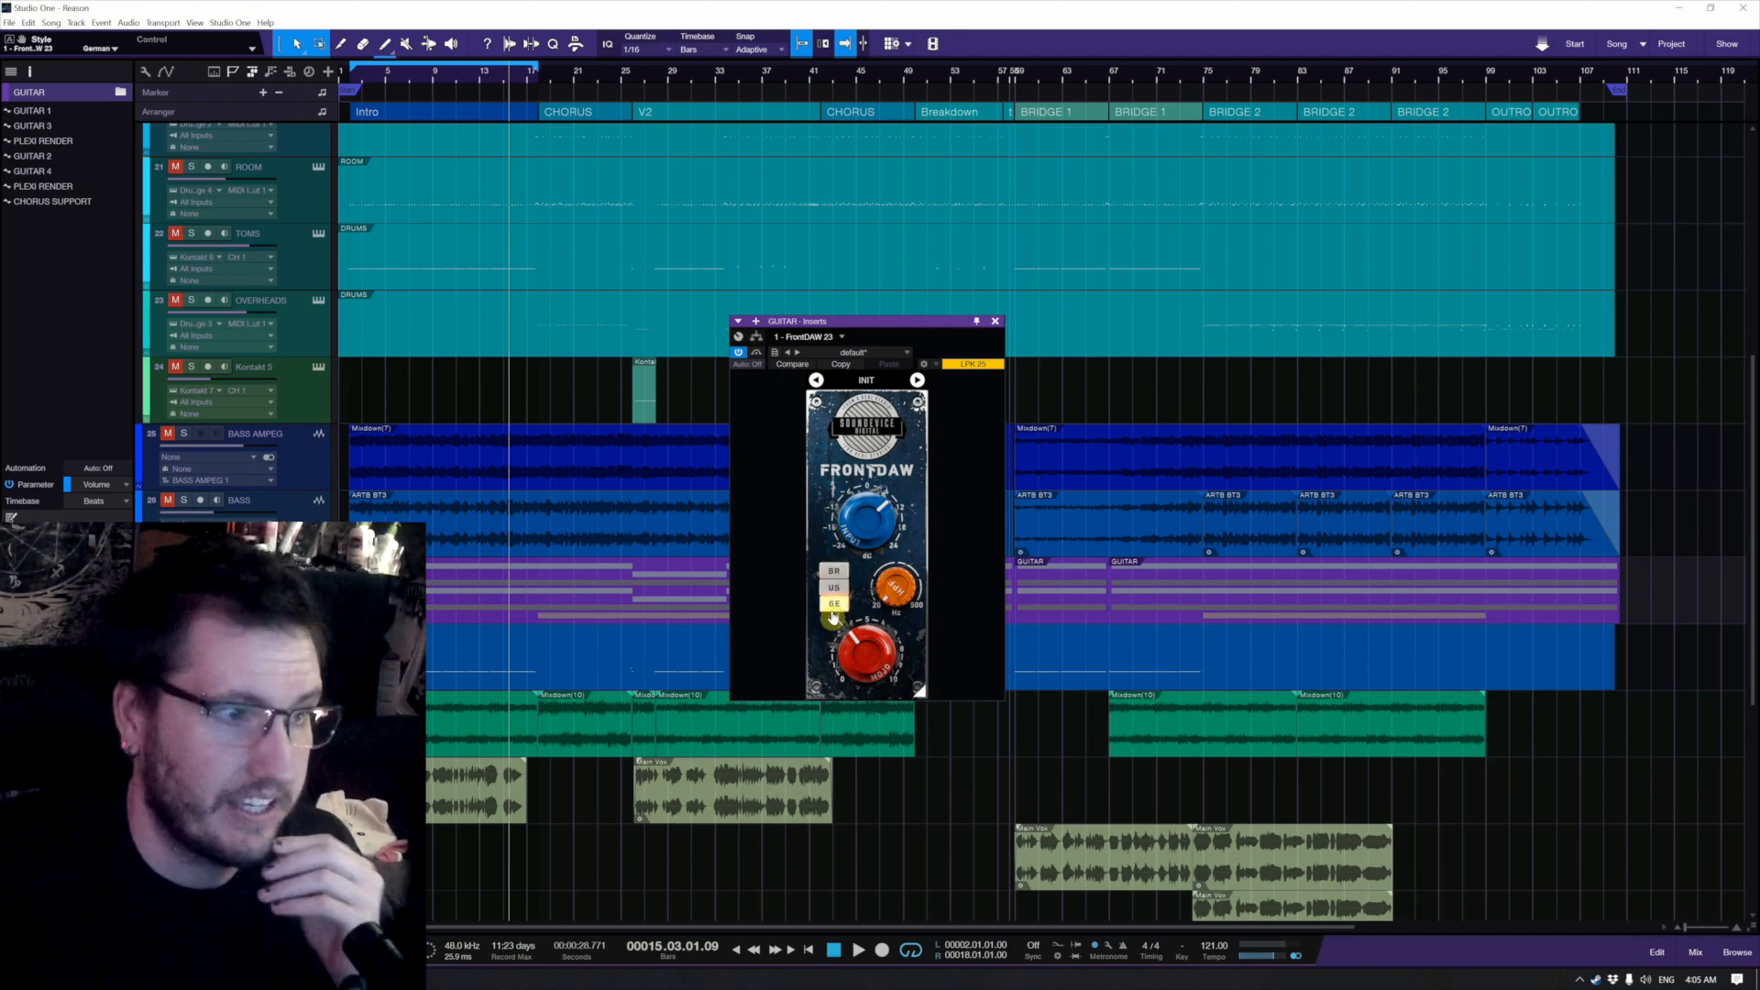
pyautogui.press('space')
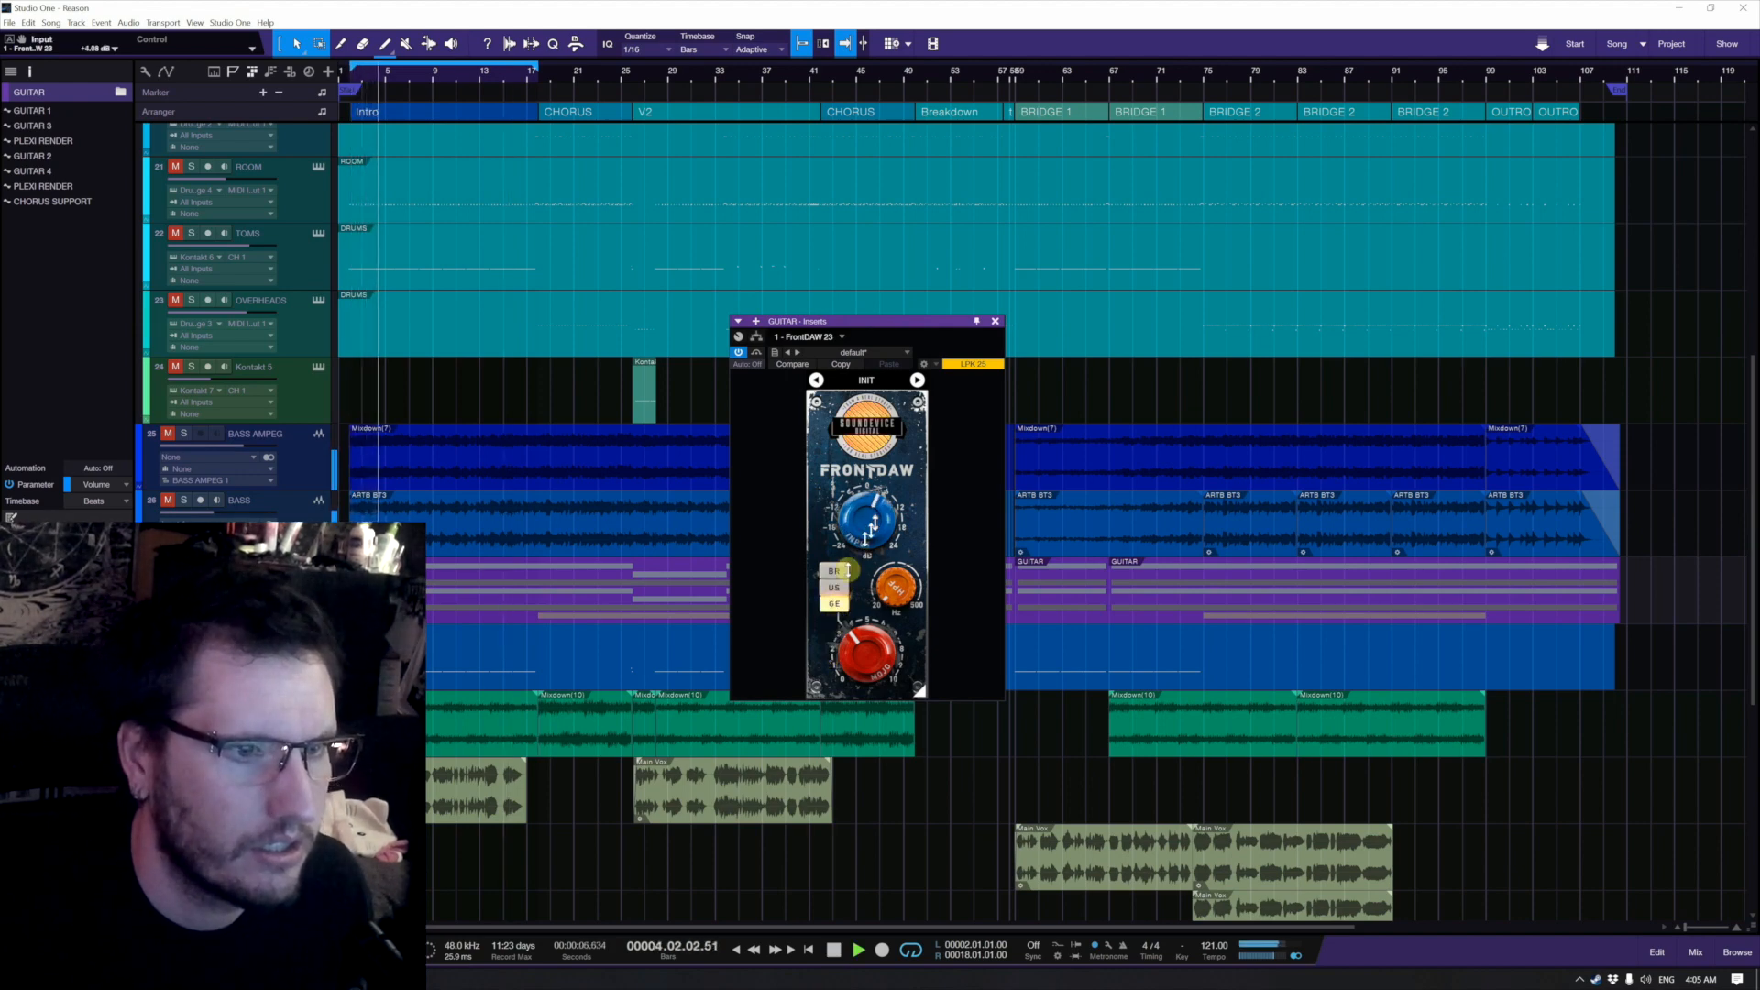
pyautogui.press('space')
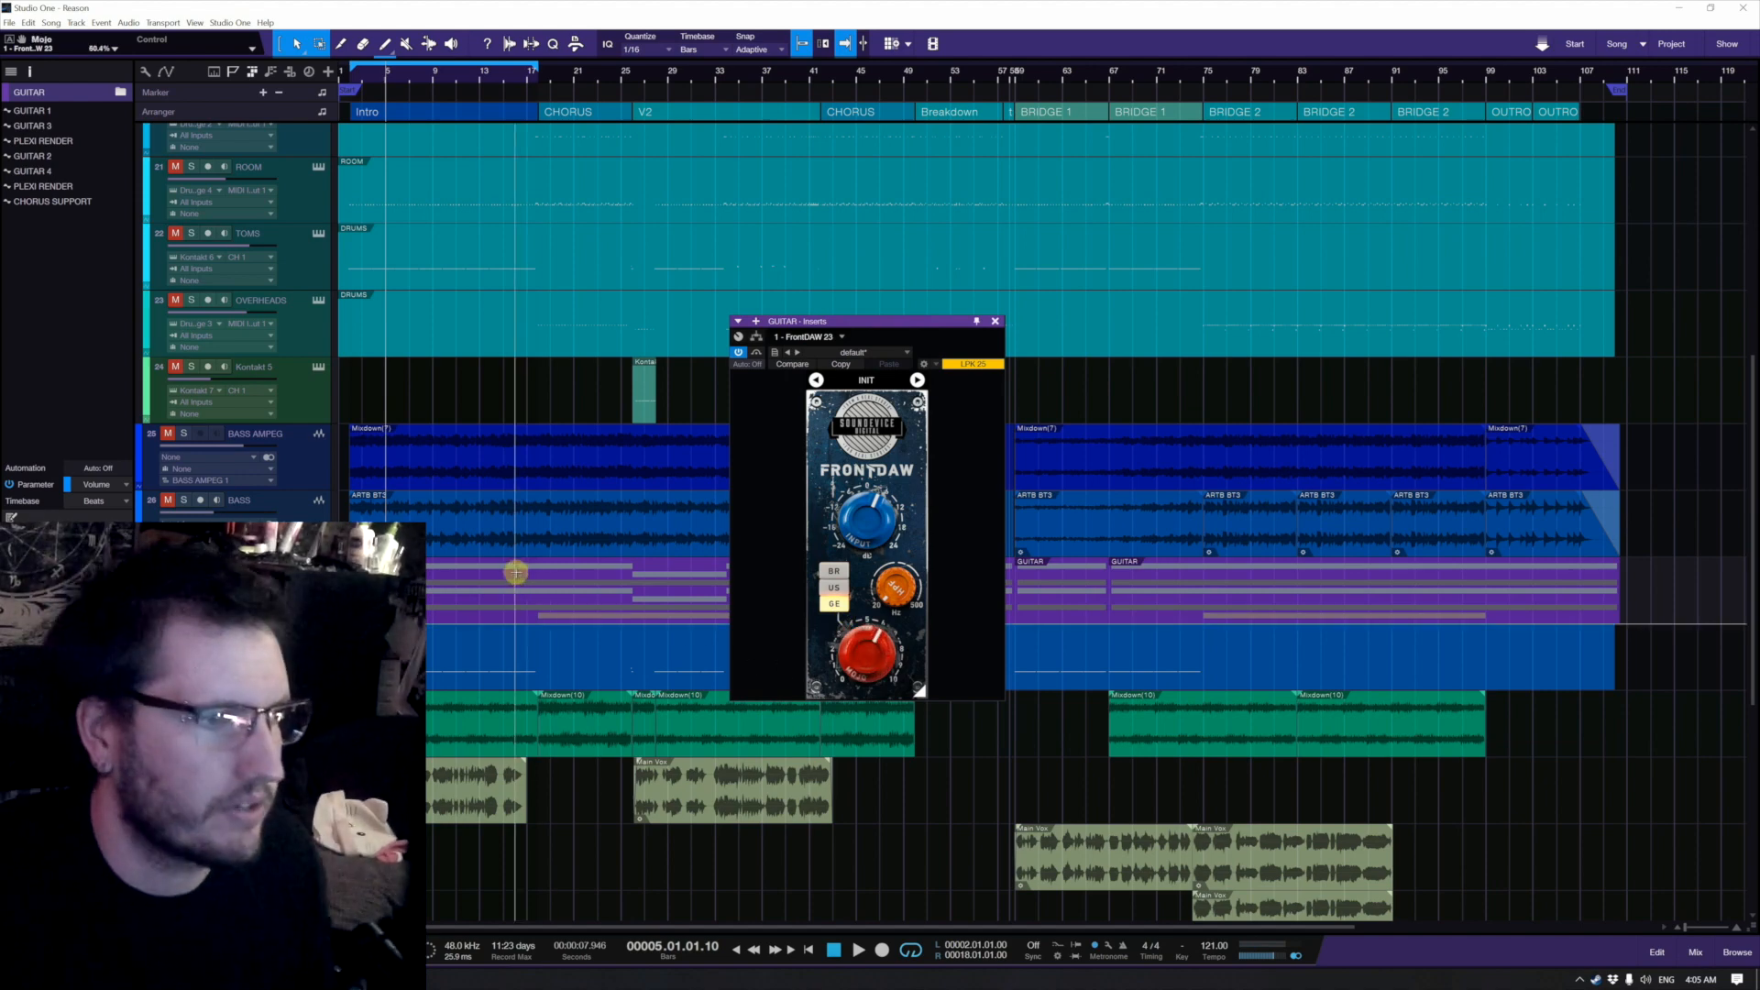
# Step: Compare FrontDAW's British and German styles during guitar playback, keep German, and close the plugin
pyautogui.press('space')
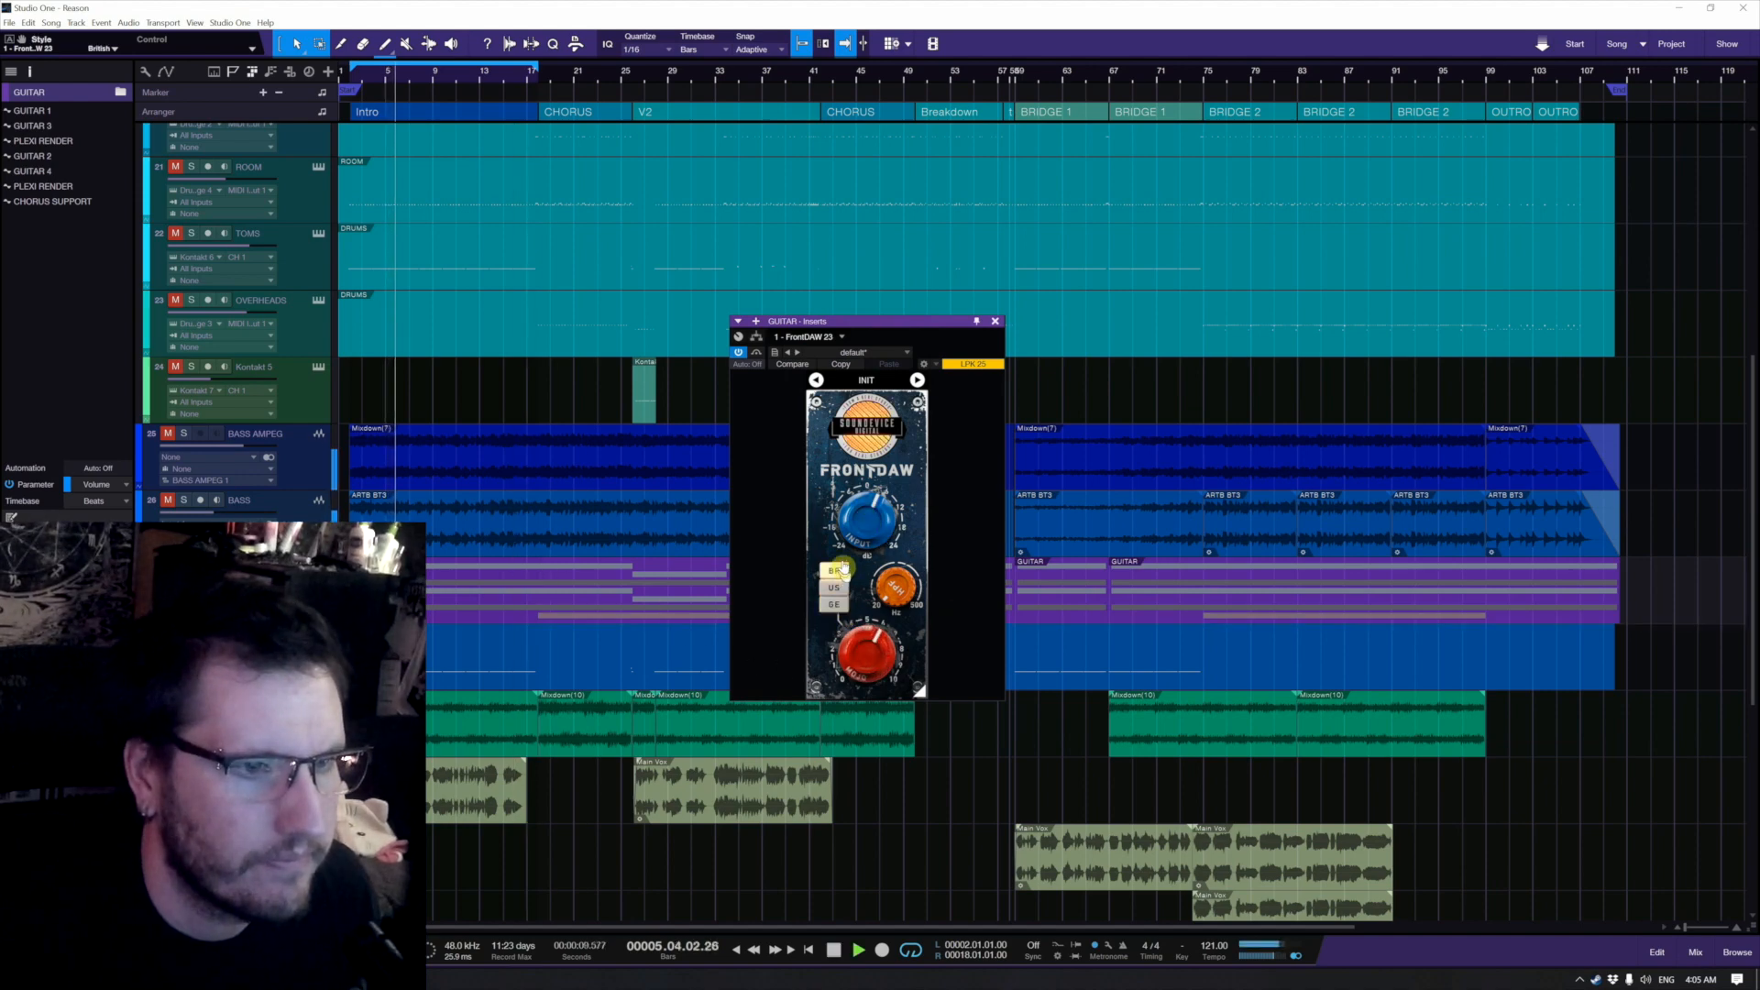
pyautogui.click(834, 603)
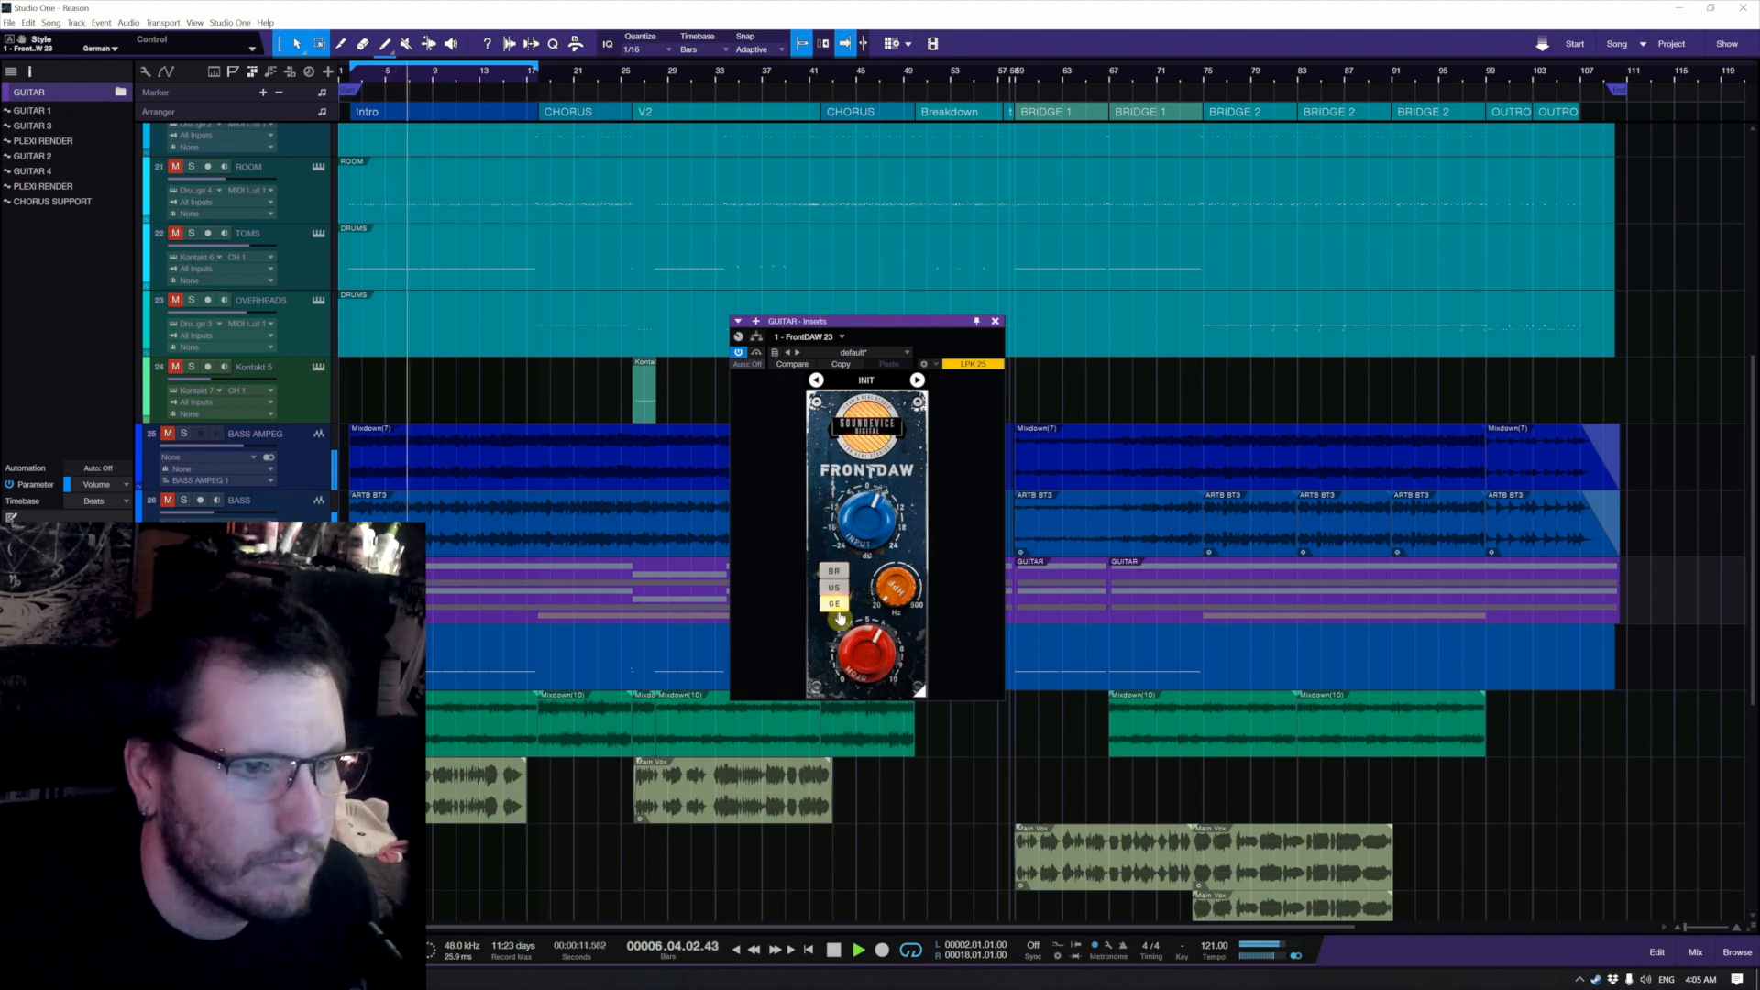
pyautogui.press('space')
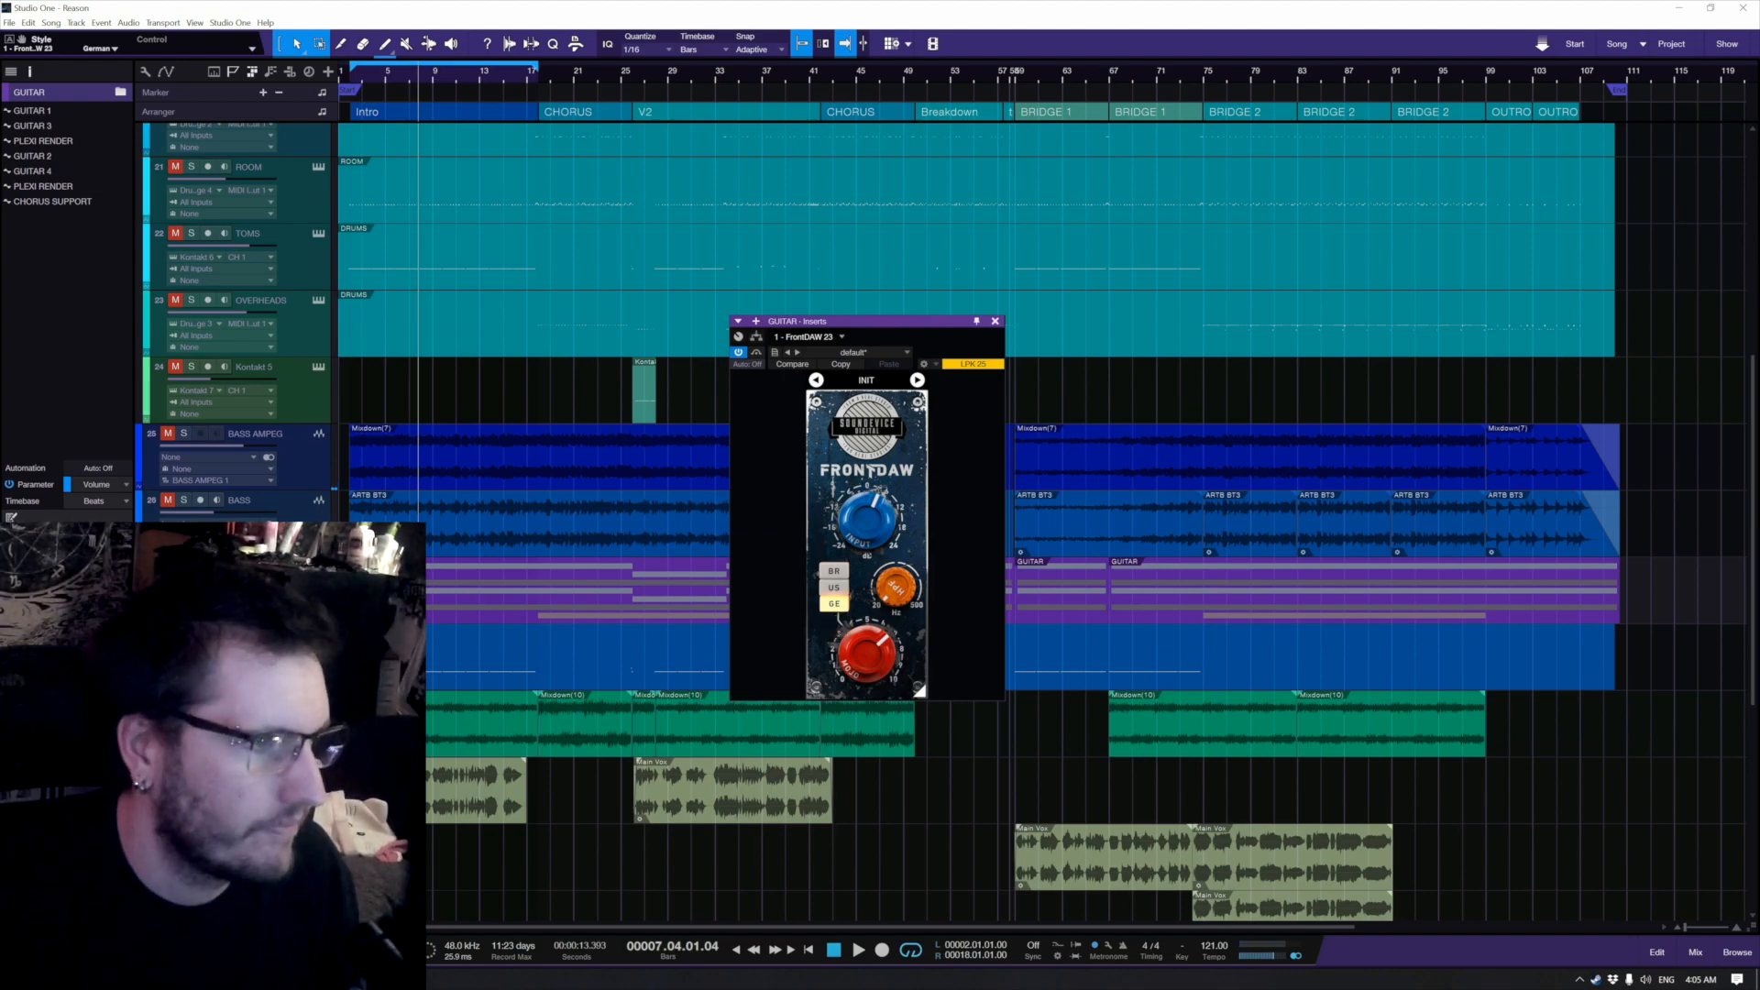
pyautogui.press('Escape')
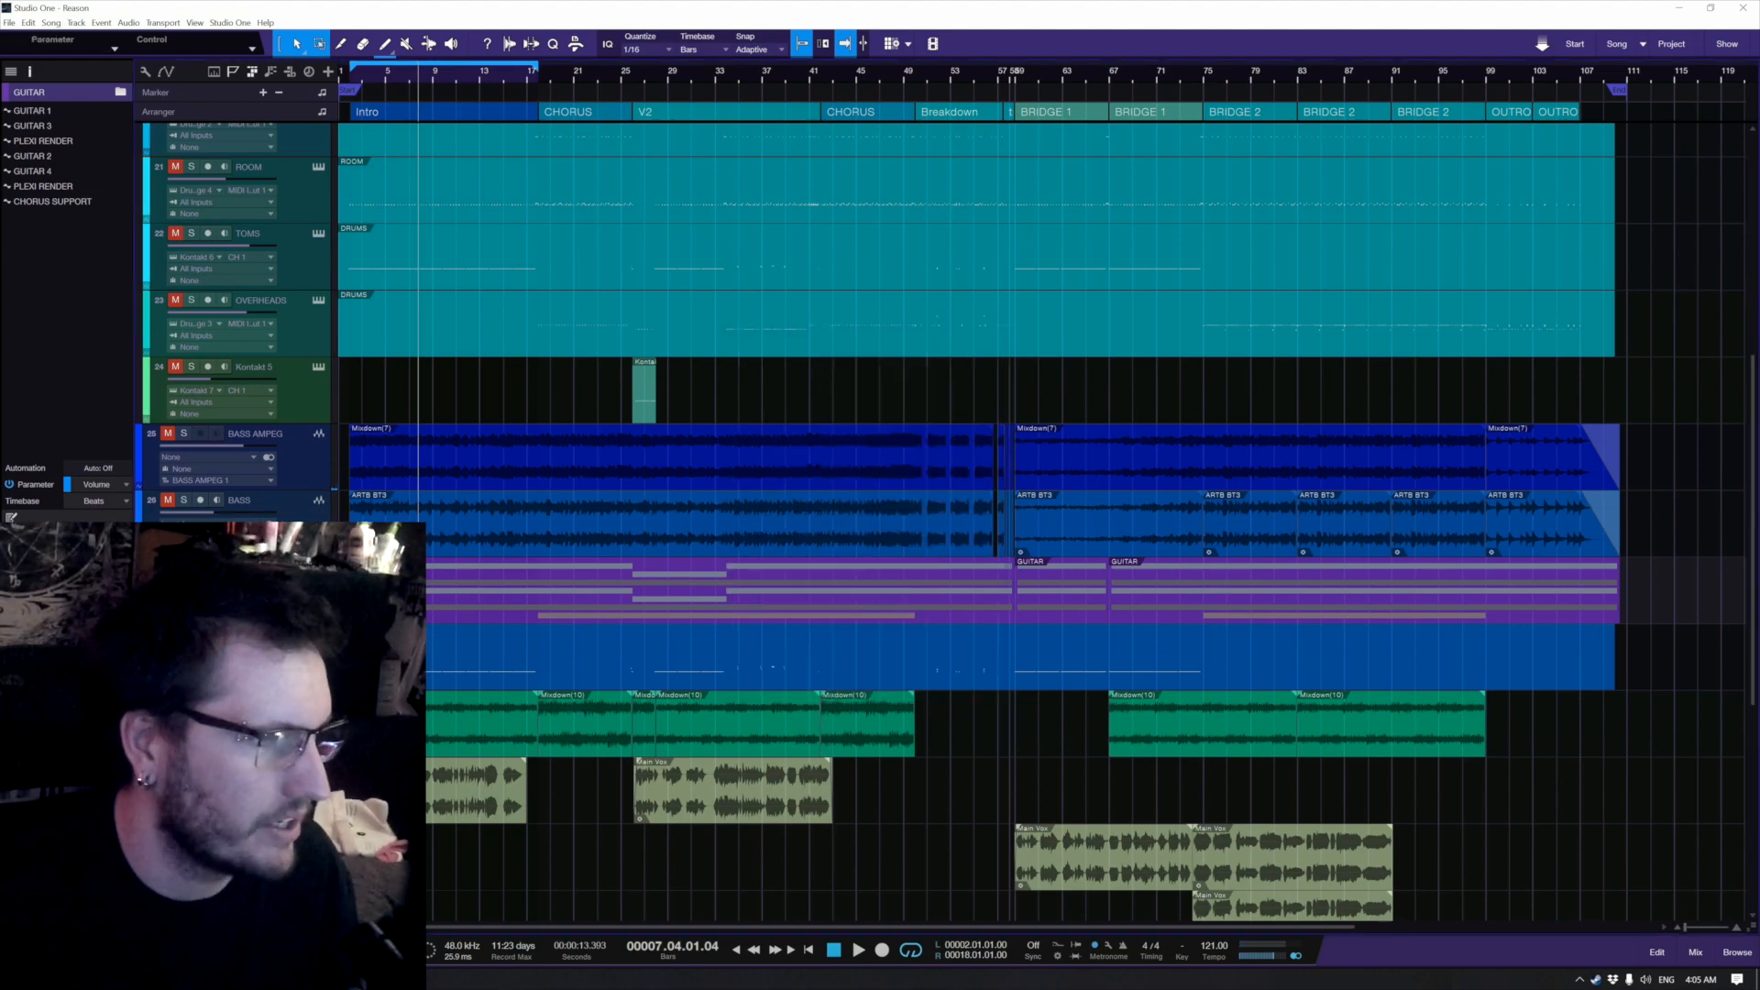
# Step: Insert FuzzPlus3 on the DRUMS bus, solo the drums, and try its distortion and filter during playback
pyautogui.scroll(6, 458, 549)
pyautogui.scroll(2, 467, 539)
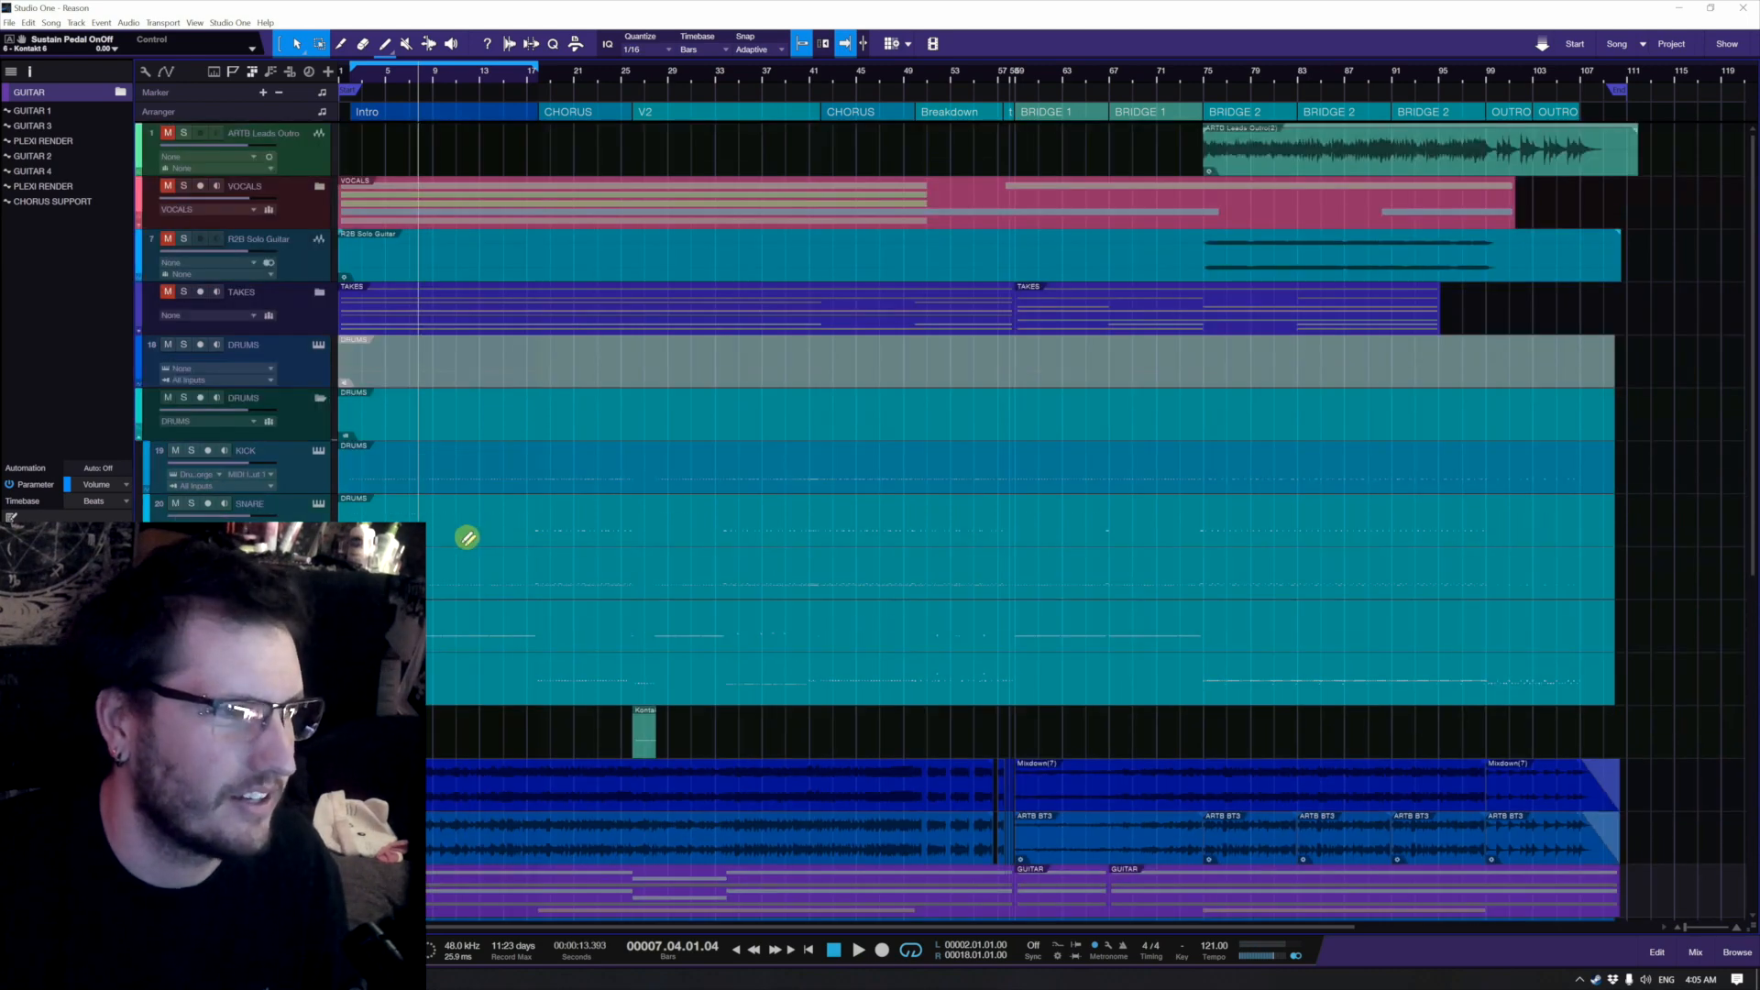
pyautogui.click(302, 429)
pyautogui.click(123, 578)
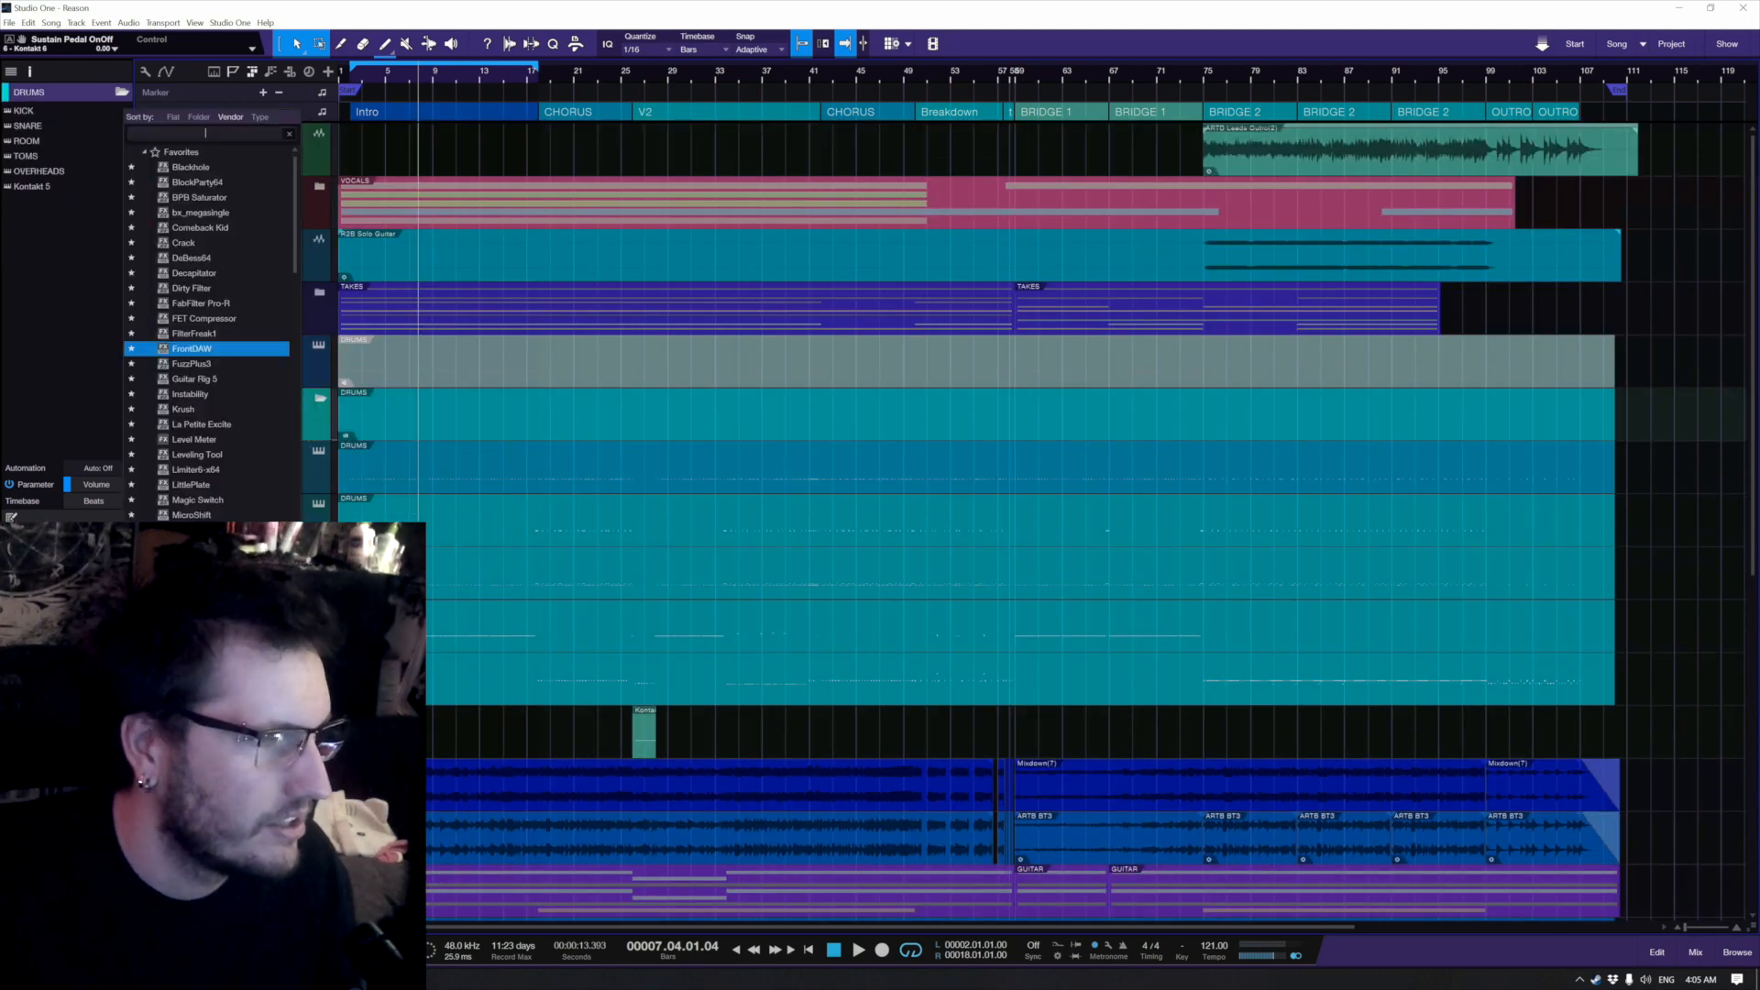
pyautogui.doubleClick(216, 359)
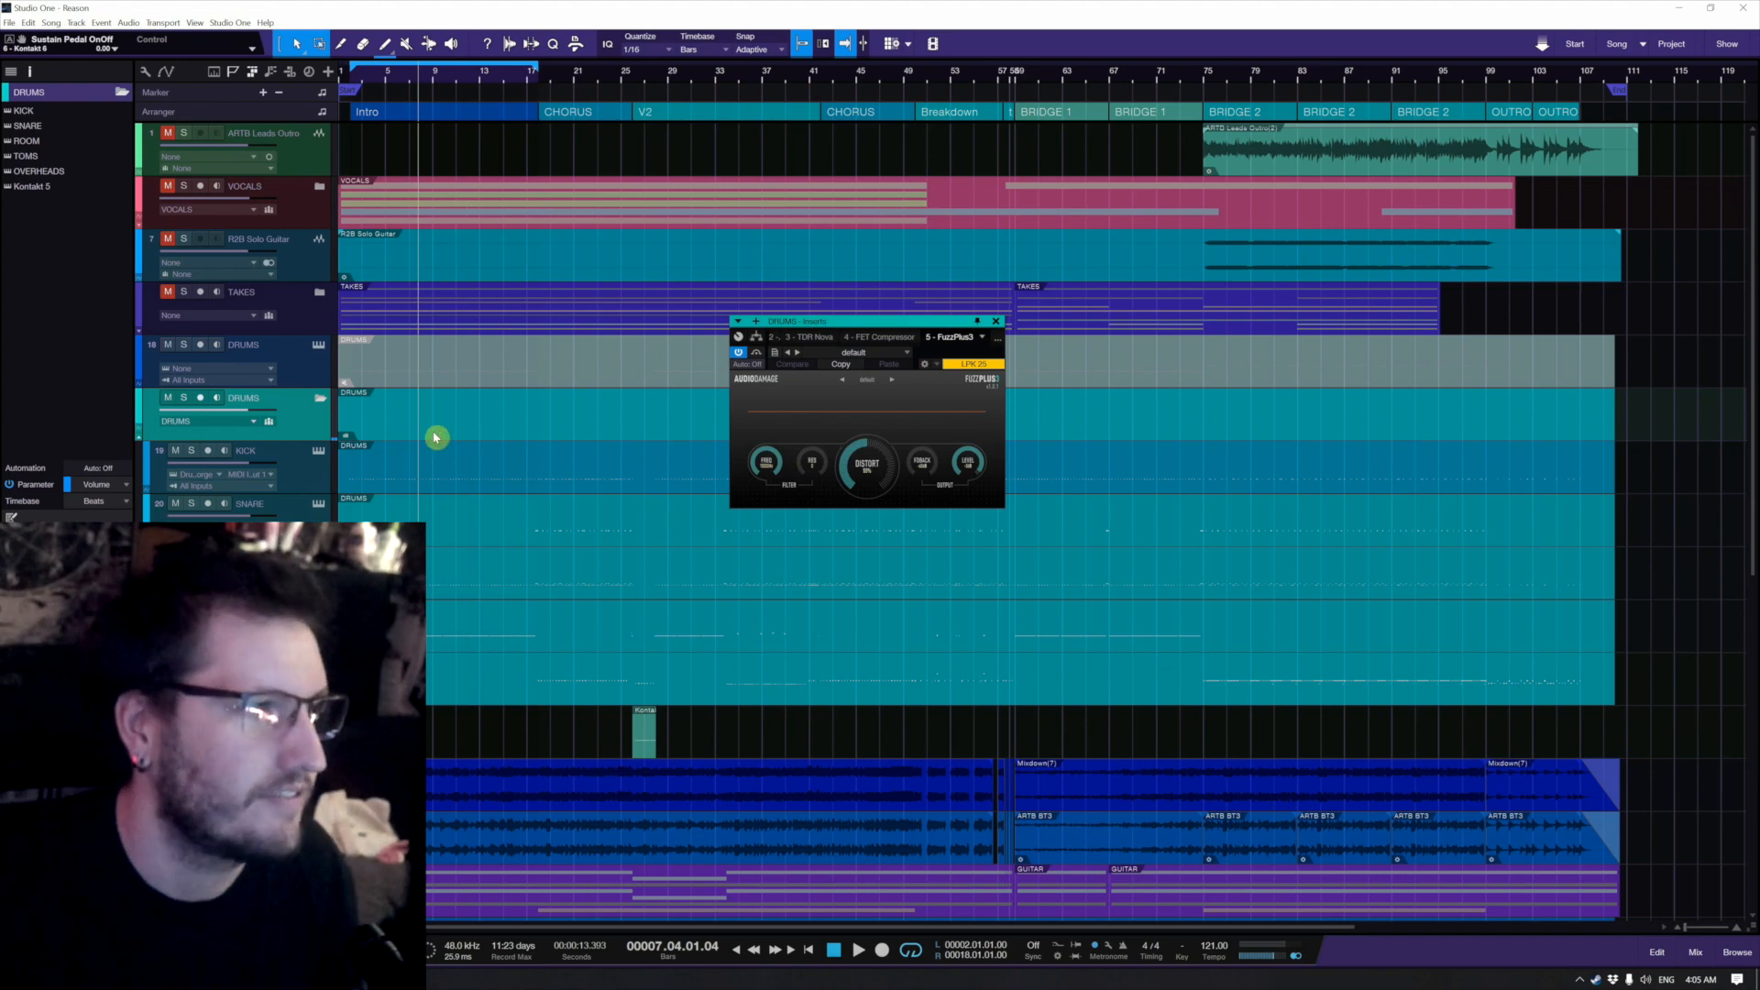
pyautogui.press('s')
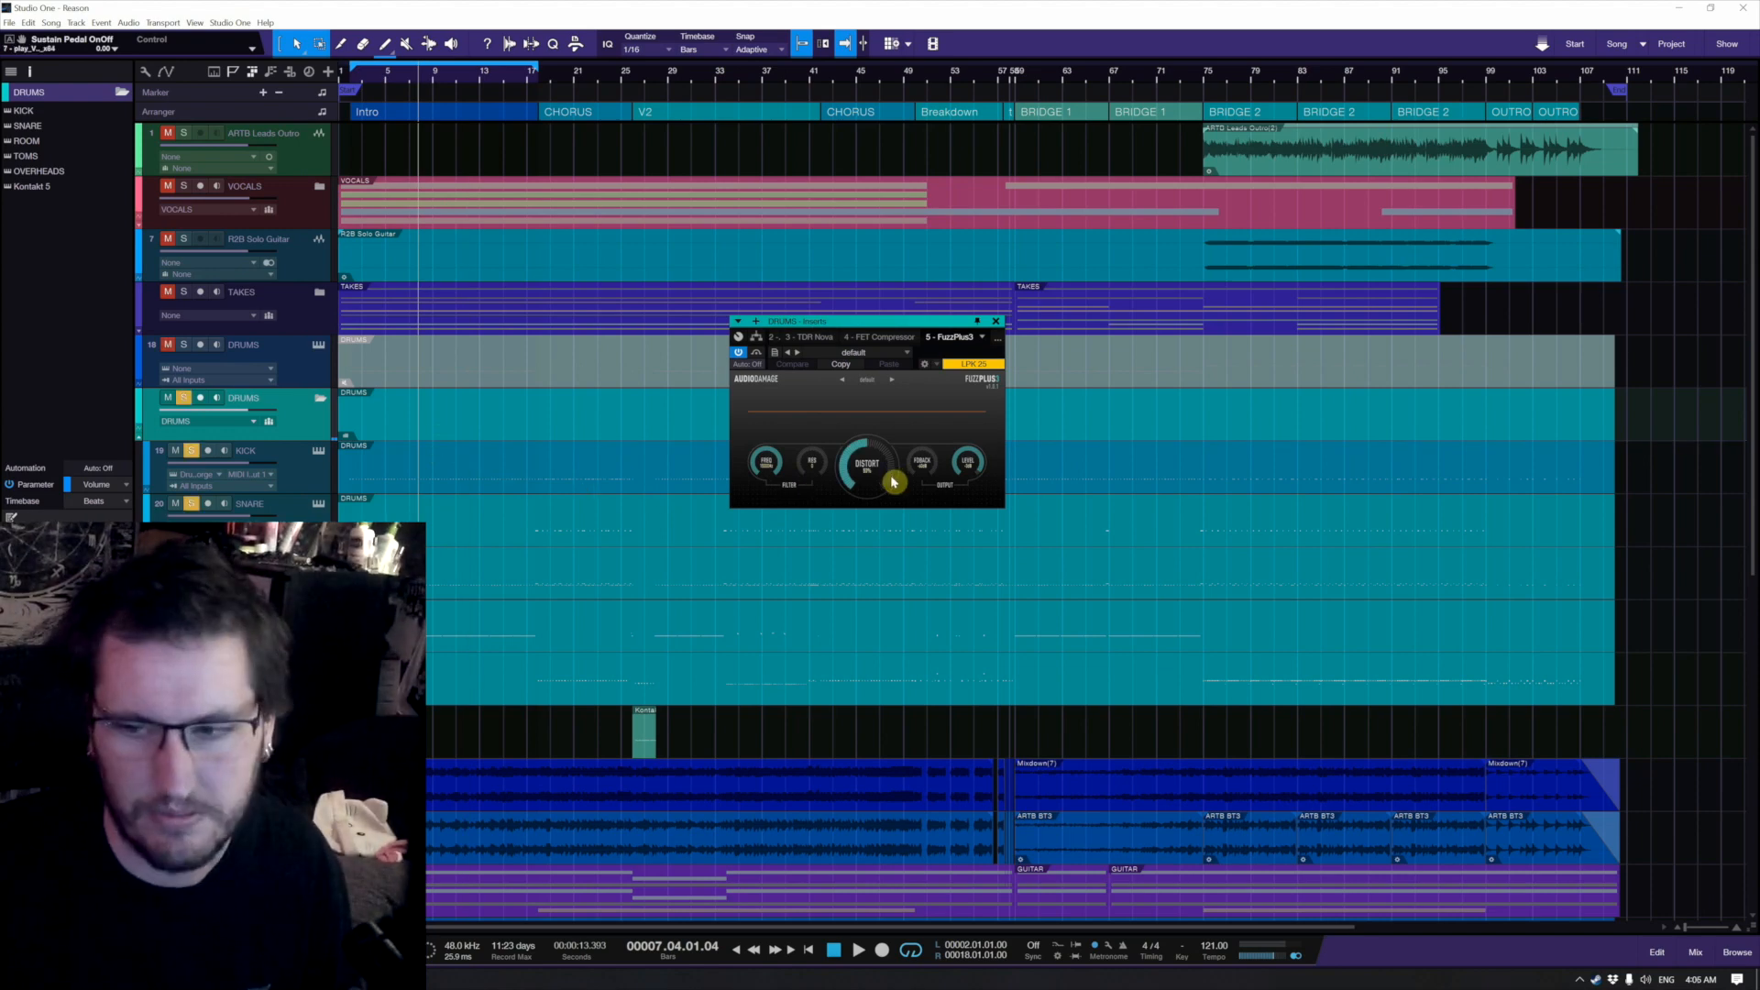
pyautogui.moveTo(891, 486)
pyautogui.mouseDown()
pyautogui.moveTo(860, 464)
pyautogui.moveTo(759, 485)
pyautogui.moveTo(858, 465)
pyautogui.moveTo(857, 483)
pyautogui.mouseUp()
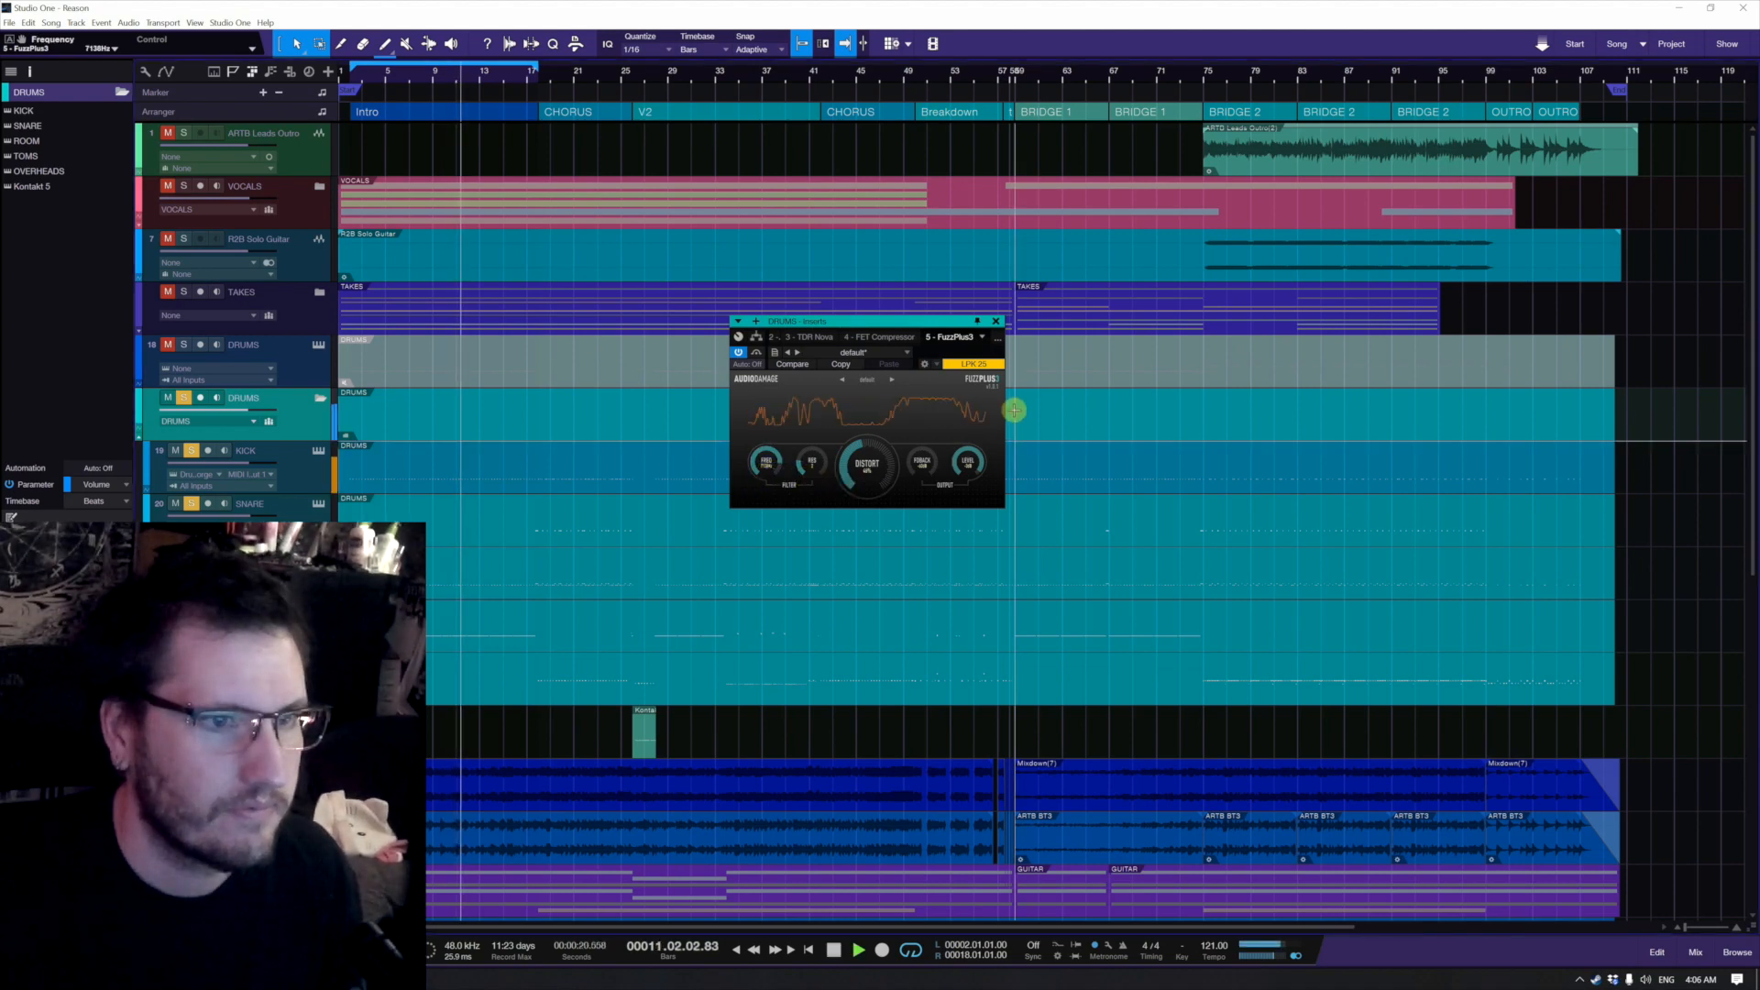
pyautogui.click(998, 322)
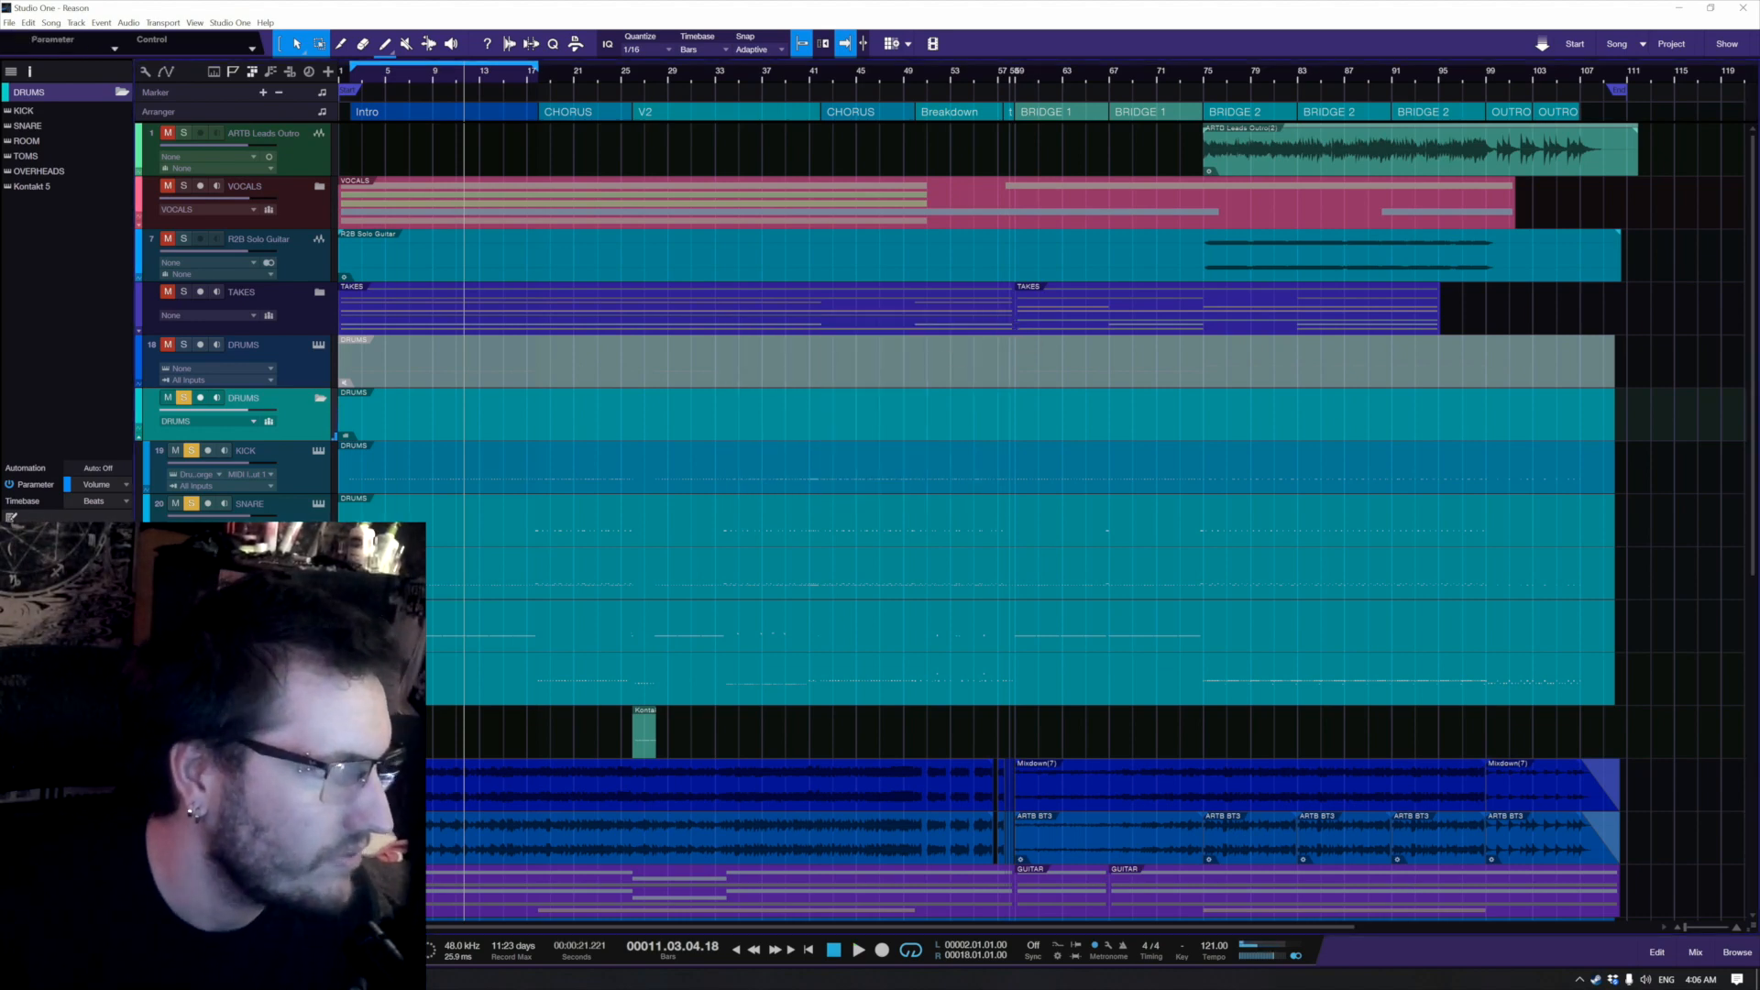
# Step: Use FrontDAW instead of FuzzPlus3 on the DRUMS bus and raise its input to about 4.4 dB during playback
pyautogui.click(223, 369)
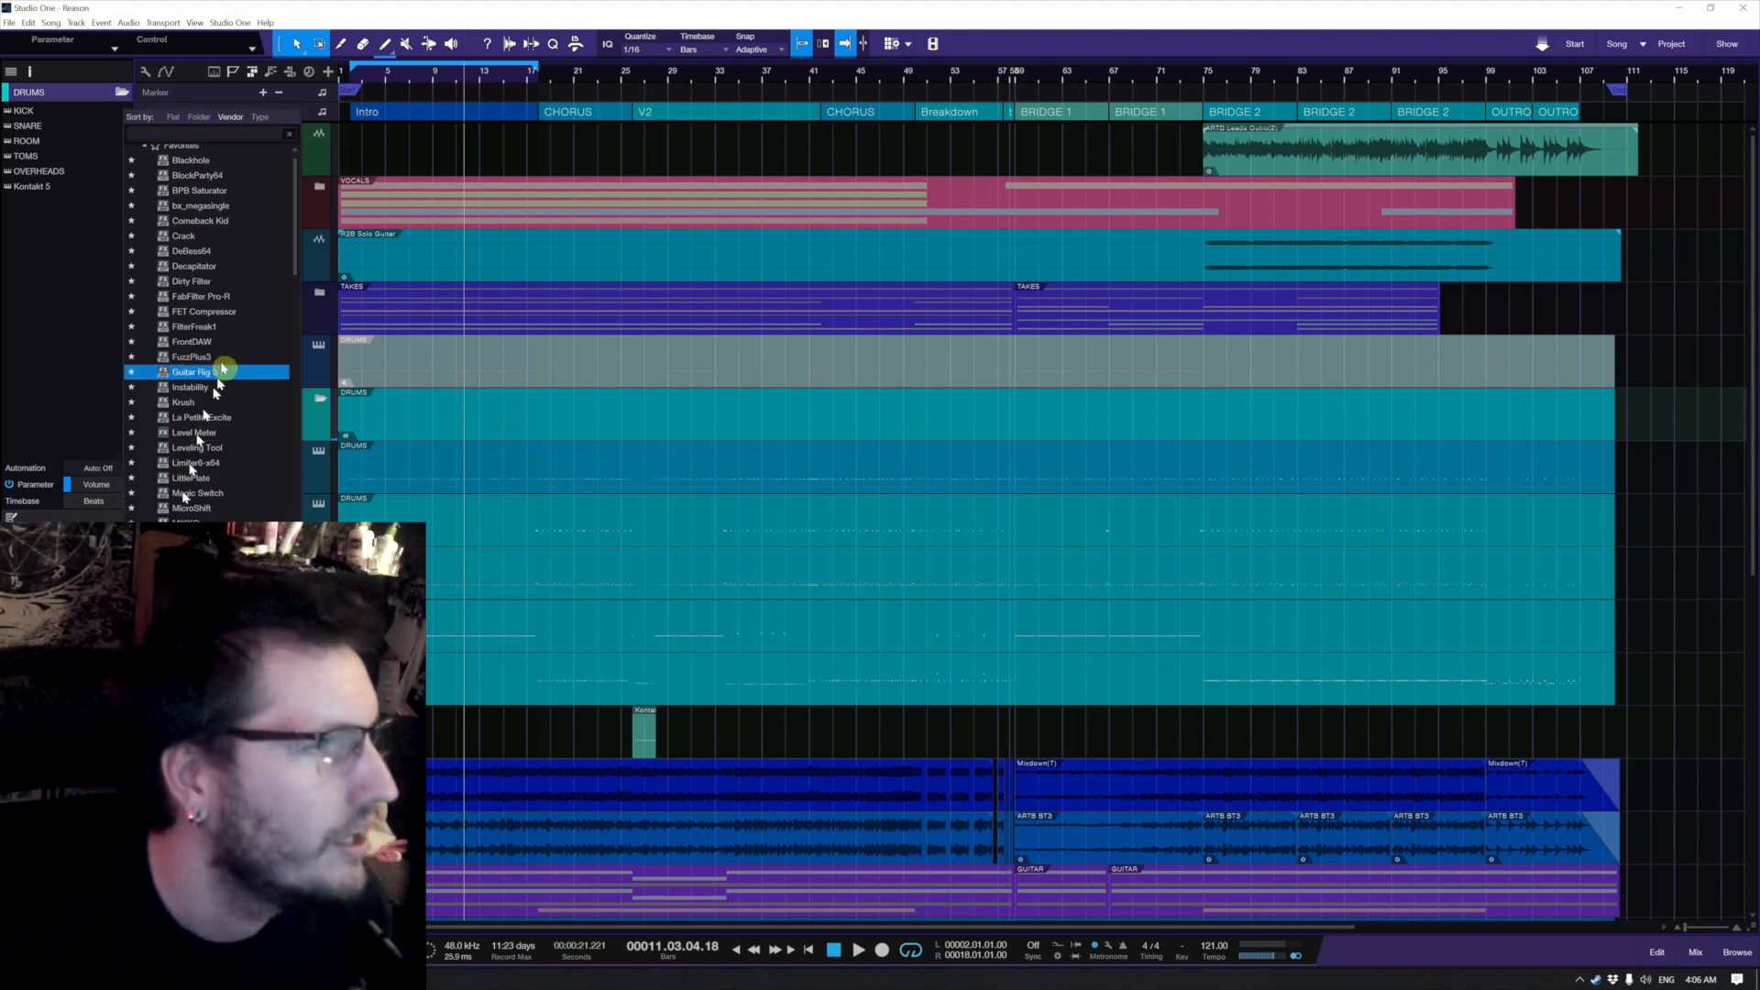
pyautogui.click(240, 343)
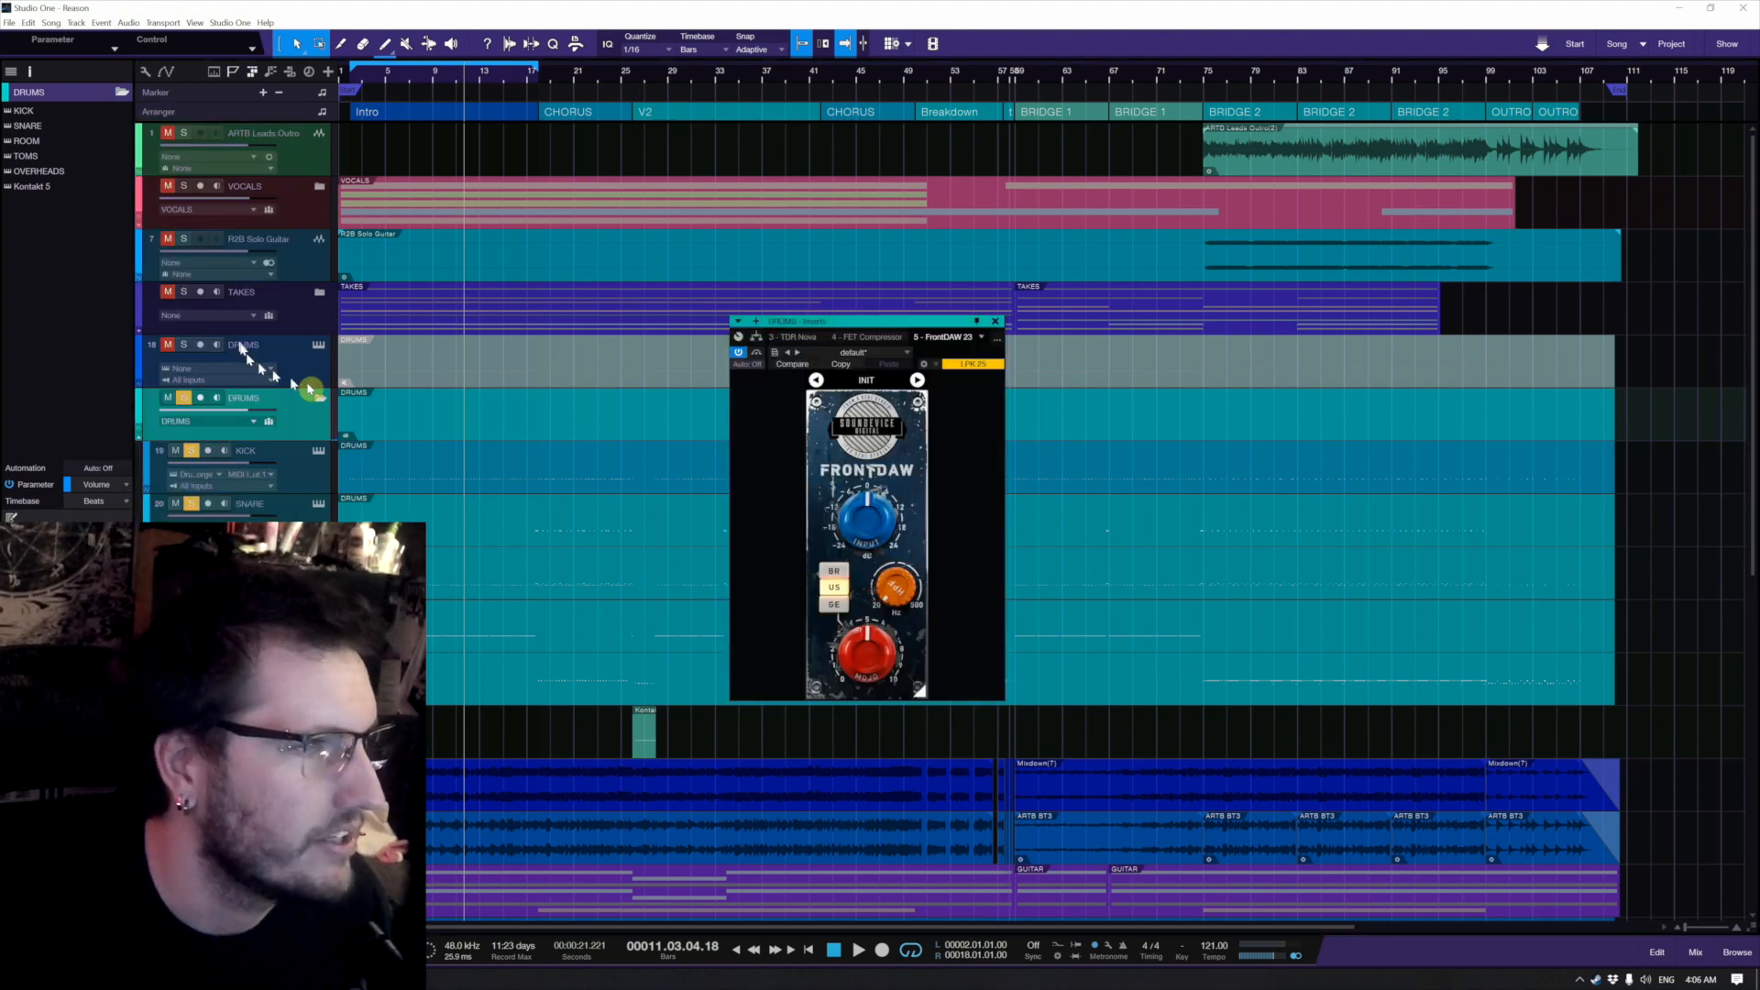
pyautogui.press('space')
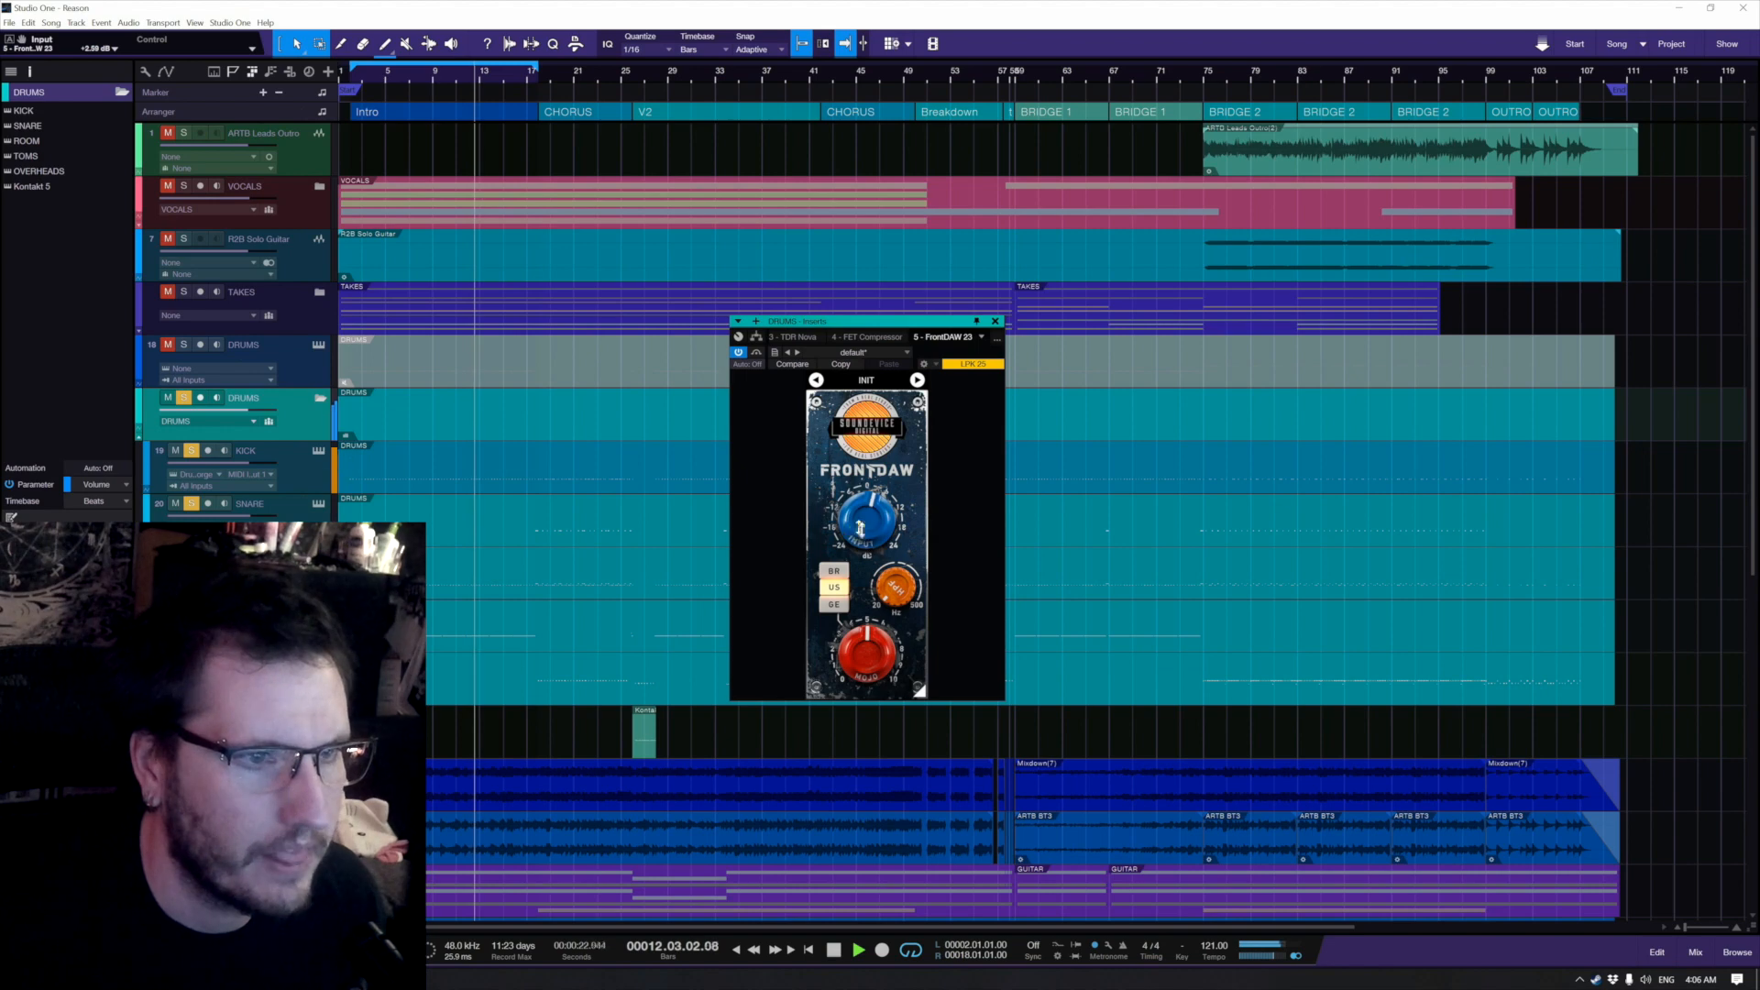
pyautogui.moveTo(860, 529); pyautogui.dragTo(860, 512)
# Step: Loop the first Chorus from bar 18 to bar 26 and set FrontDAW's Mojo to about 74% in the German style
pyautogui.click(547, 73)
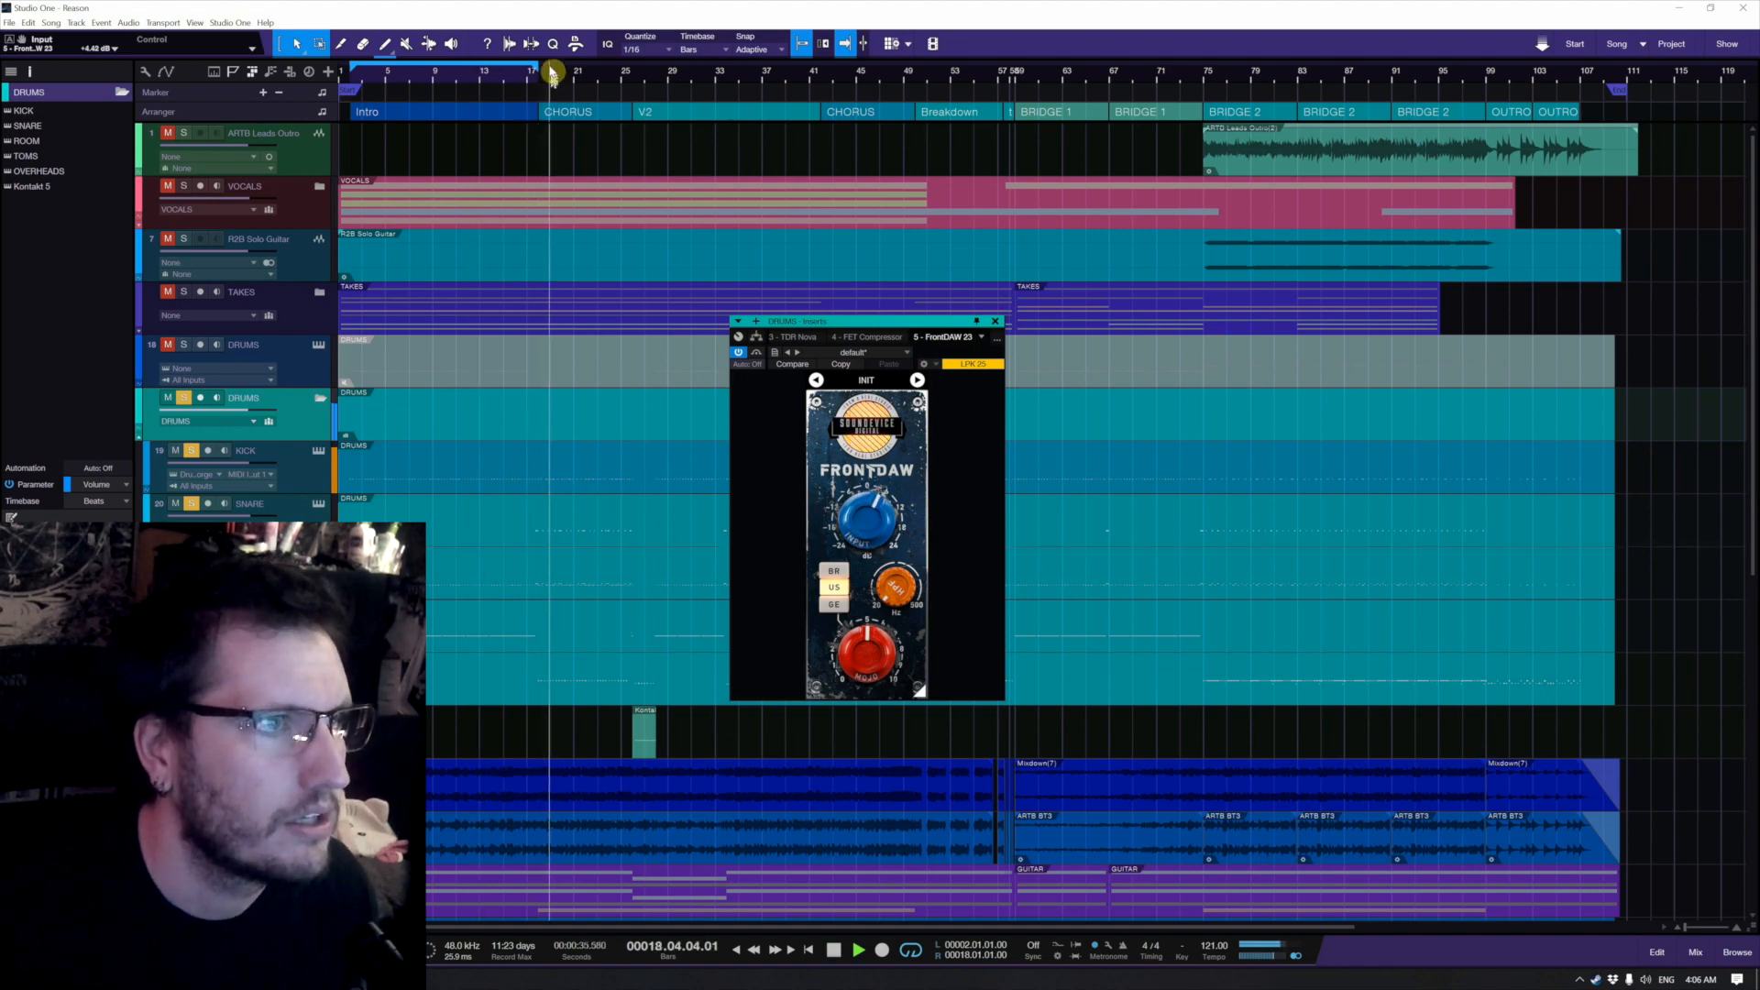
pyautogui.moveTo(544, 66); pyautogui.dragTo(632, 68)
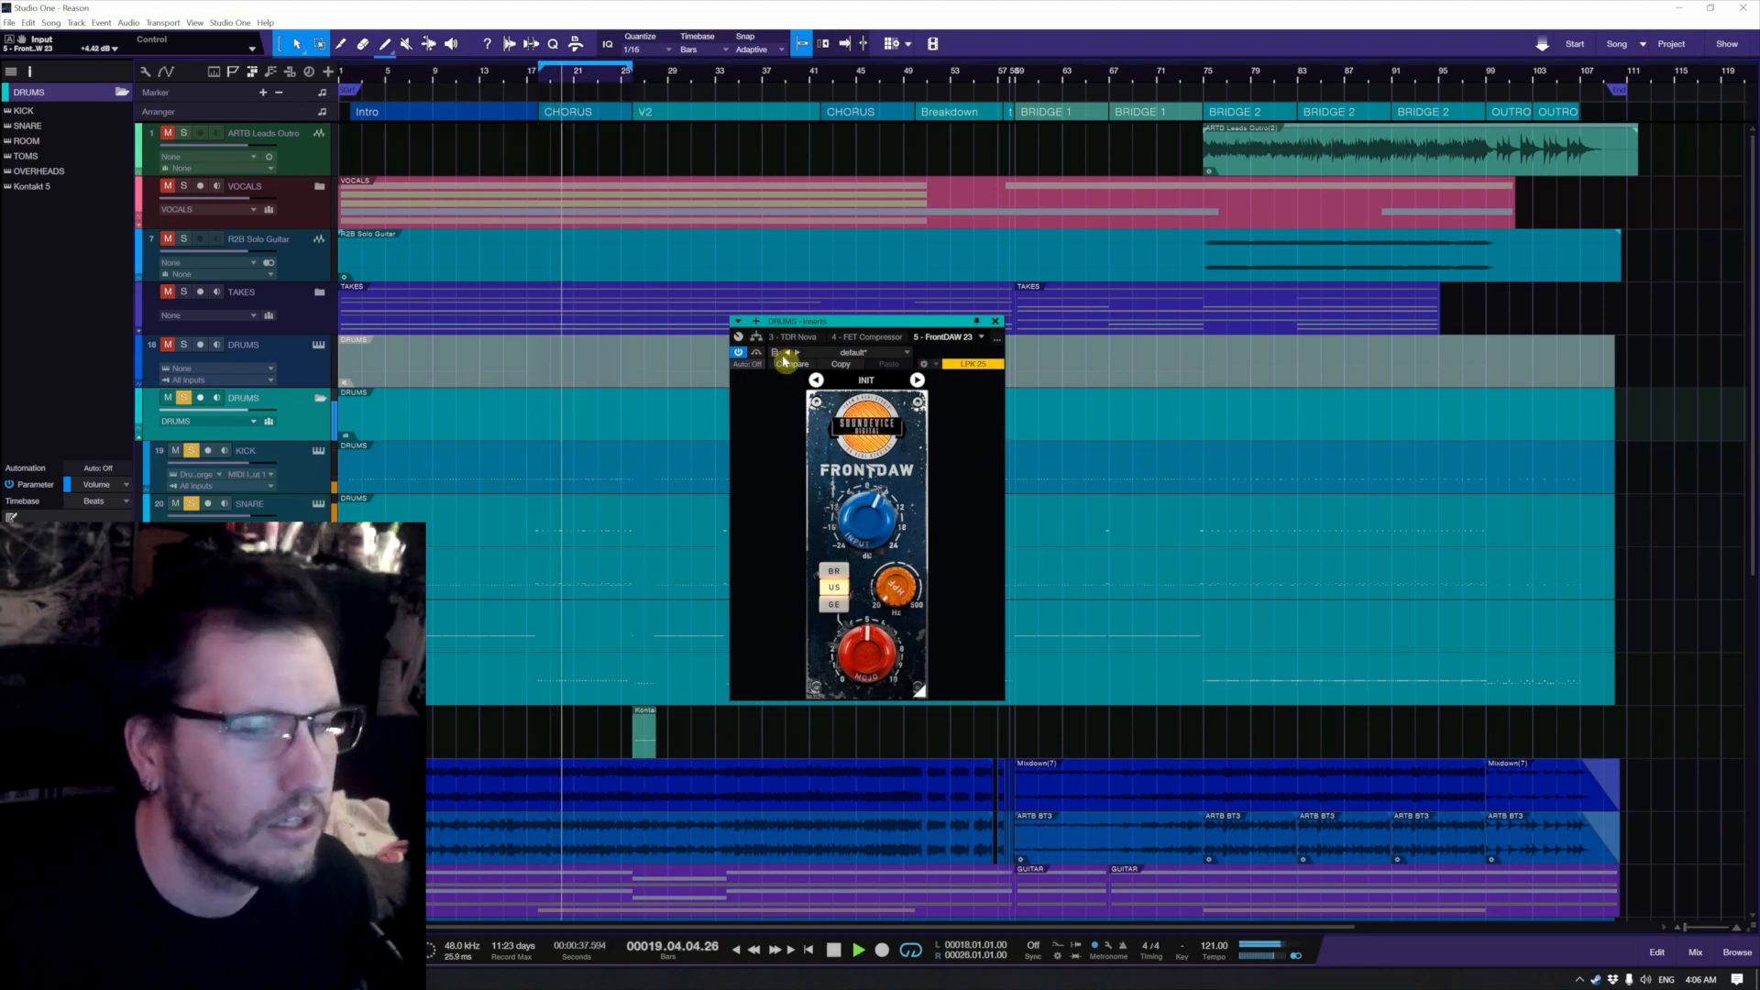
pyautogui.click(836, 604)
pyautogui.moveTo(873, 656)
pyautogui.mouseDown()
pyautogui.moveTo(887, 633)
pyautogui.moveTo(836, 624)
pyautogui.moveTo(867, 666)
pyautogui.mouseUp()
# Step: Compare FrontDAW's British, American and German styles on the looping drums, raising its high-pass filter, and stop playback on German
pyautogui.click(834, 572)
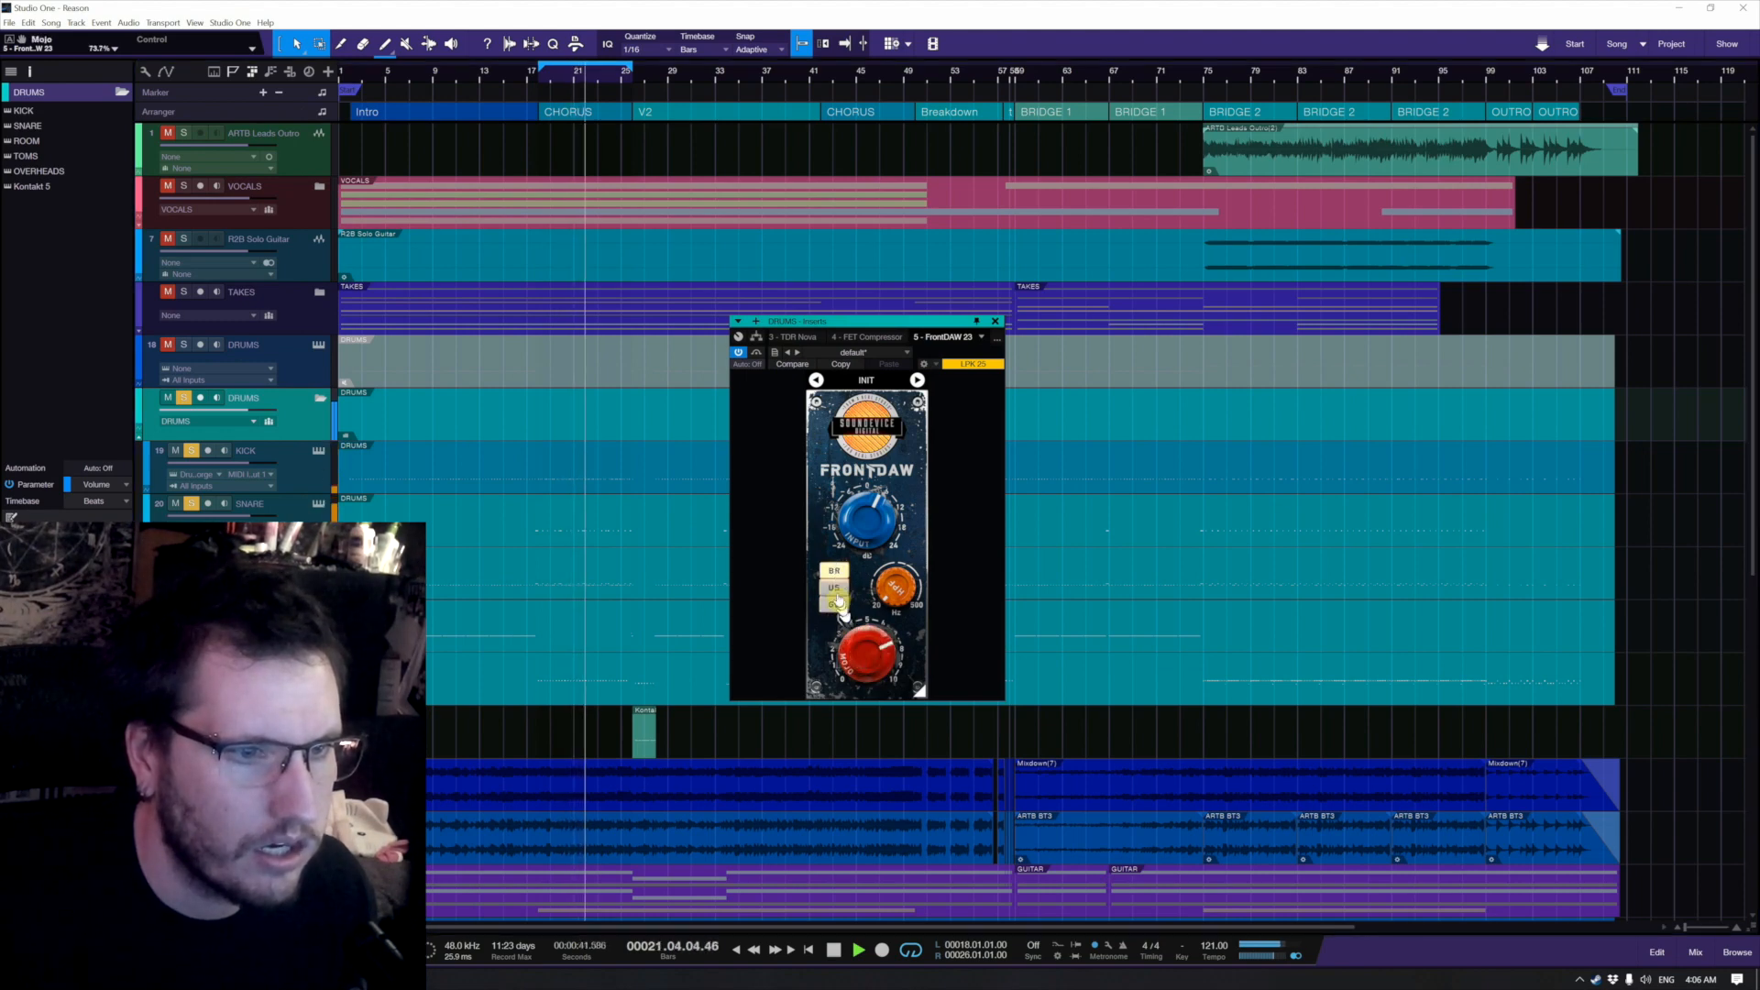
pyautogui.click(836, 588)
pyautogui.click(834, 604)
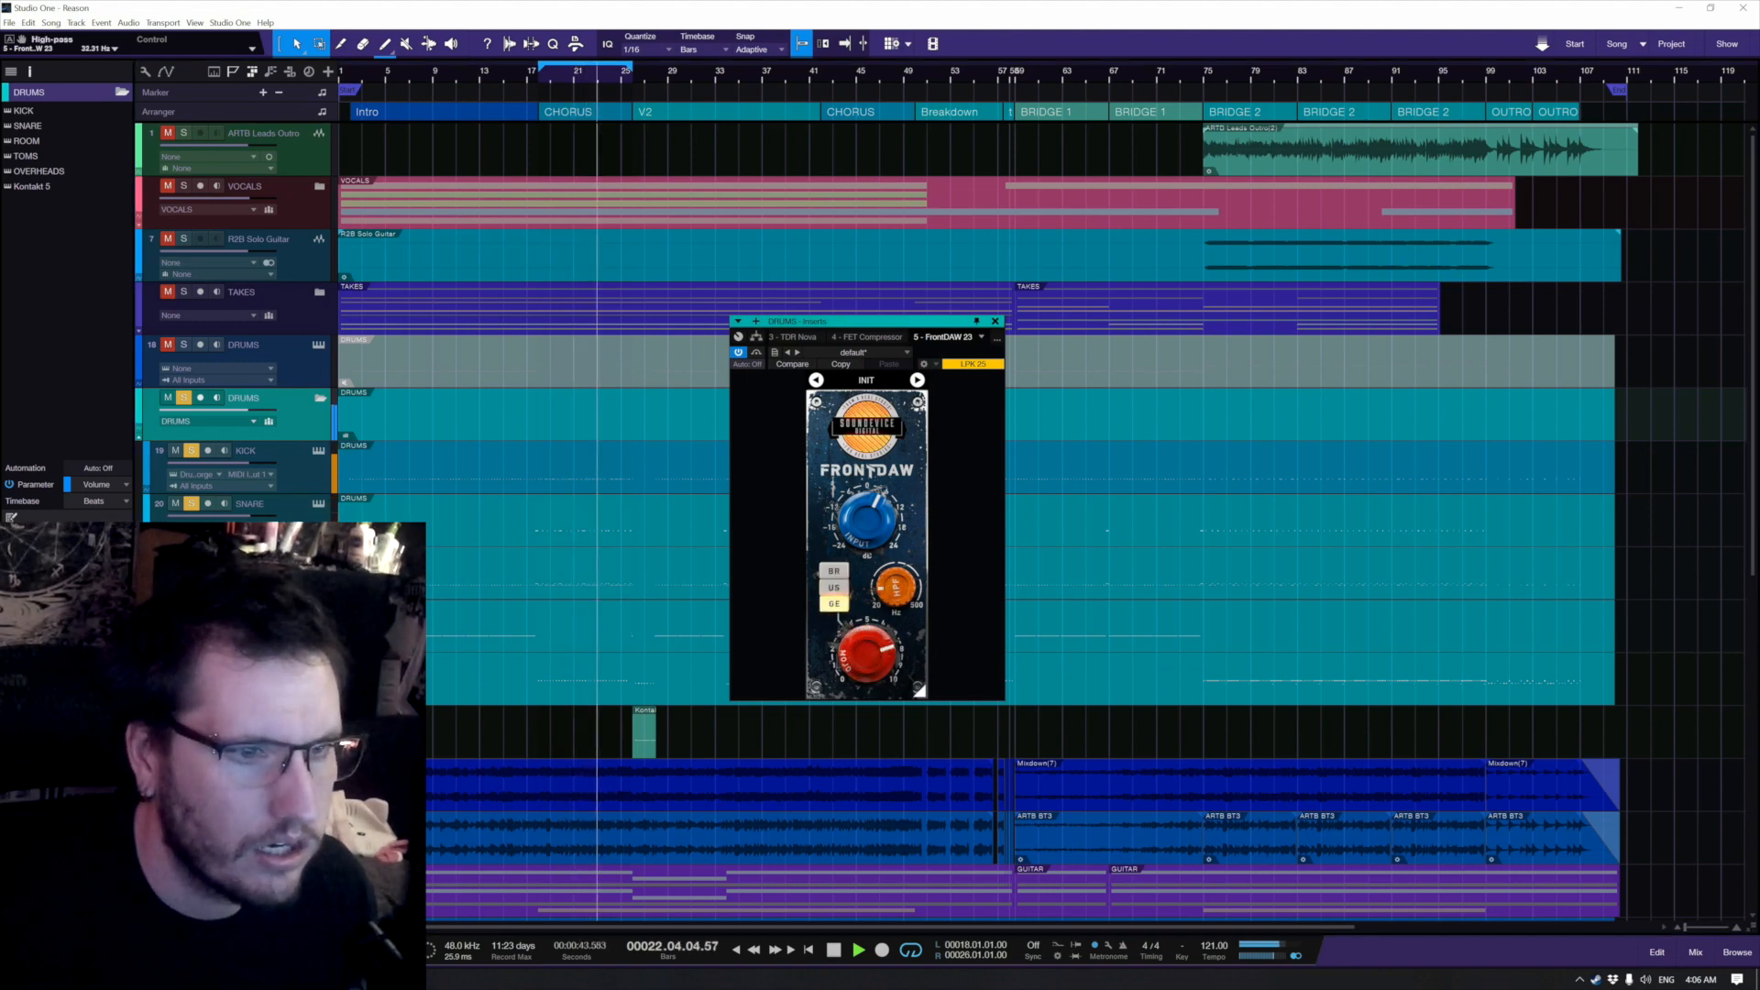
pyautogui.moveTo(895, 592); pyautogui.dragTo(896, 588)
pyautogui.click(834, 571)
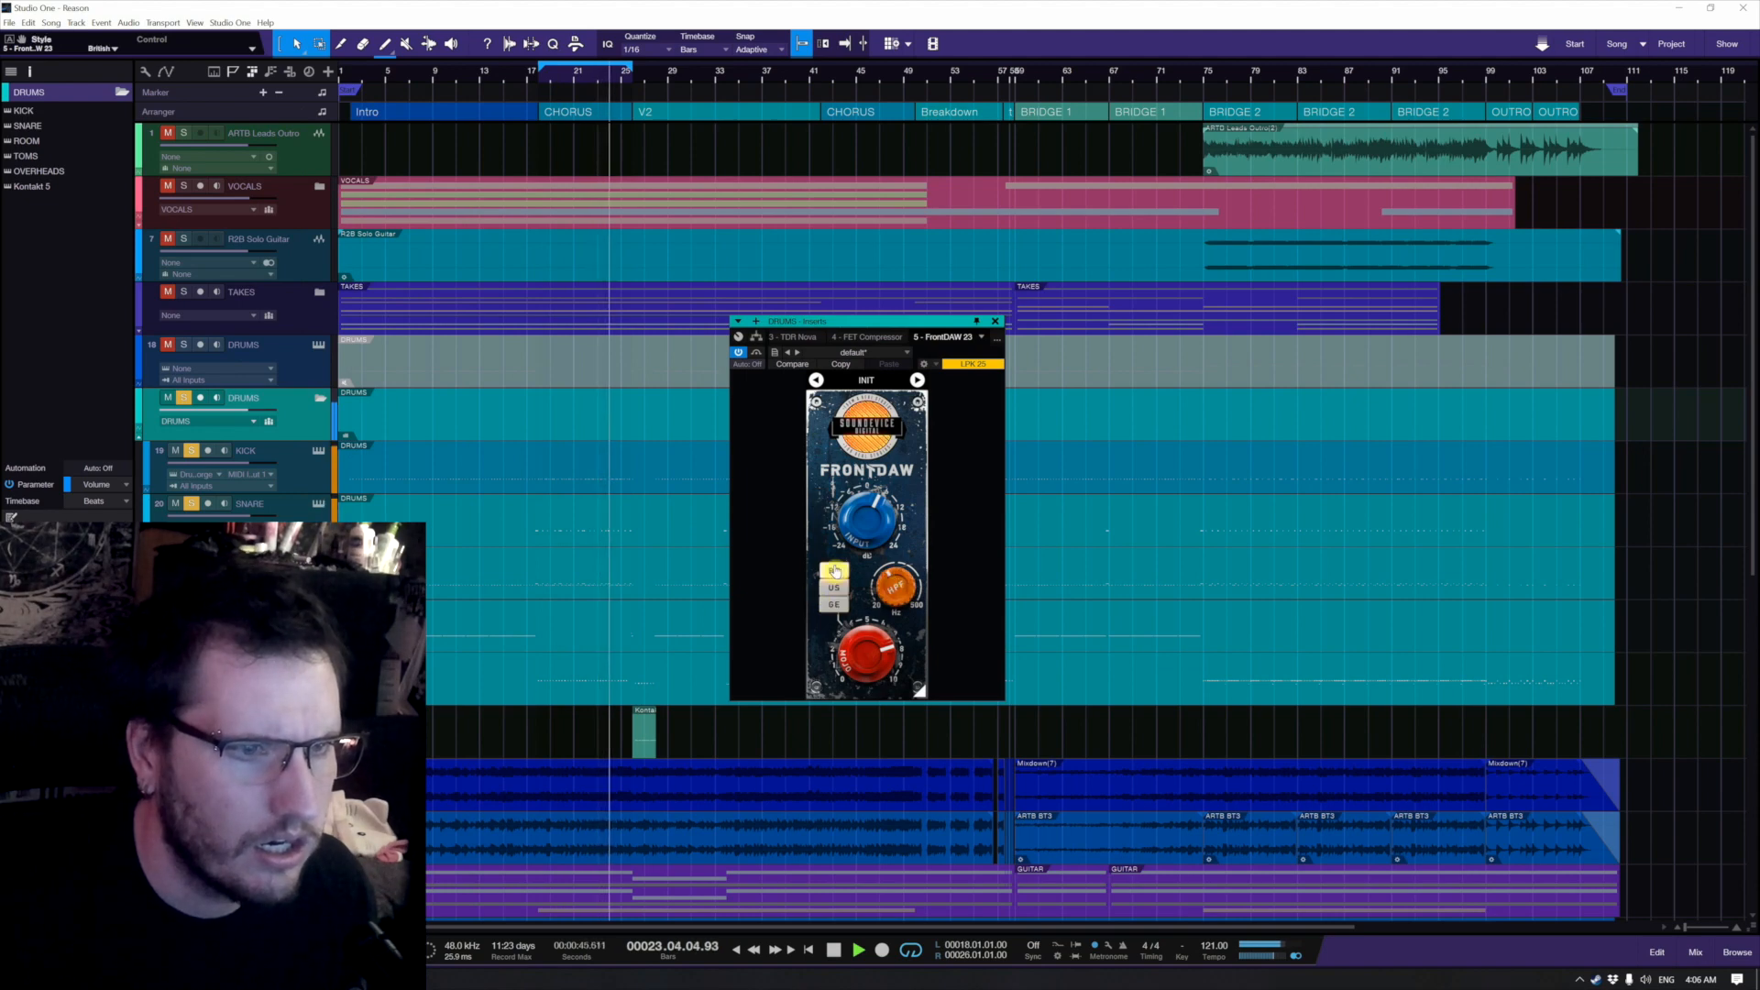
pyautogui.click(835, 604)
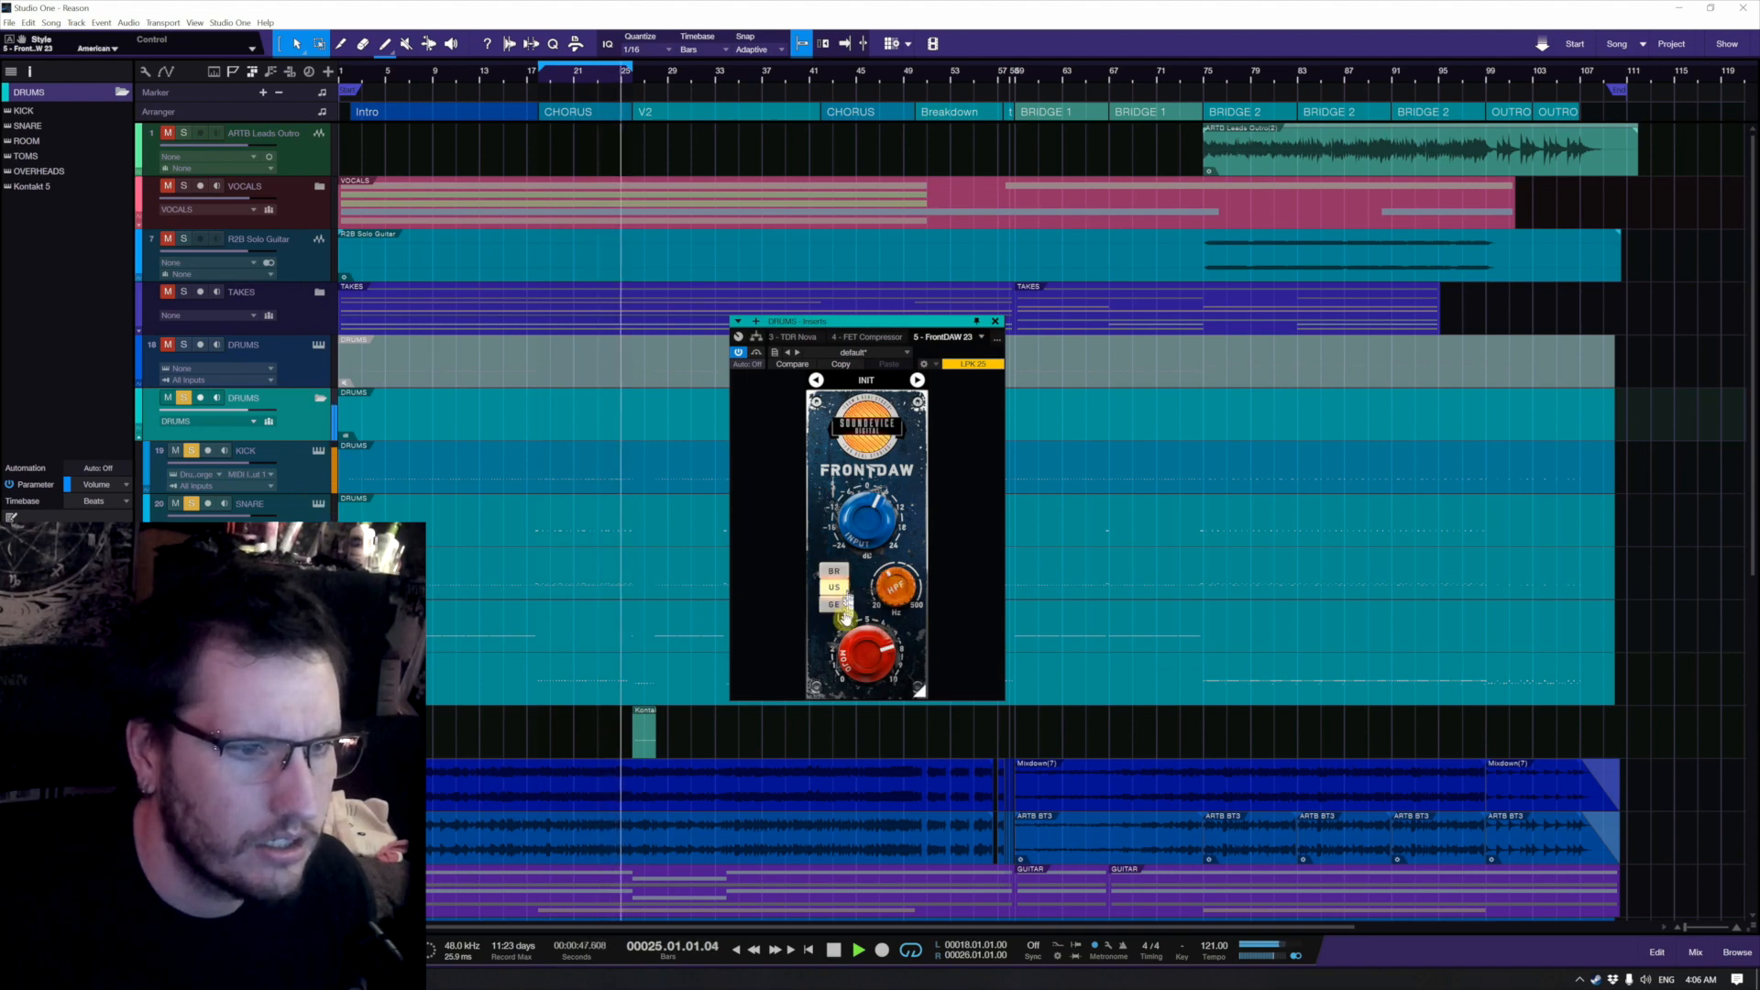
pyautogui.click(834, 590)
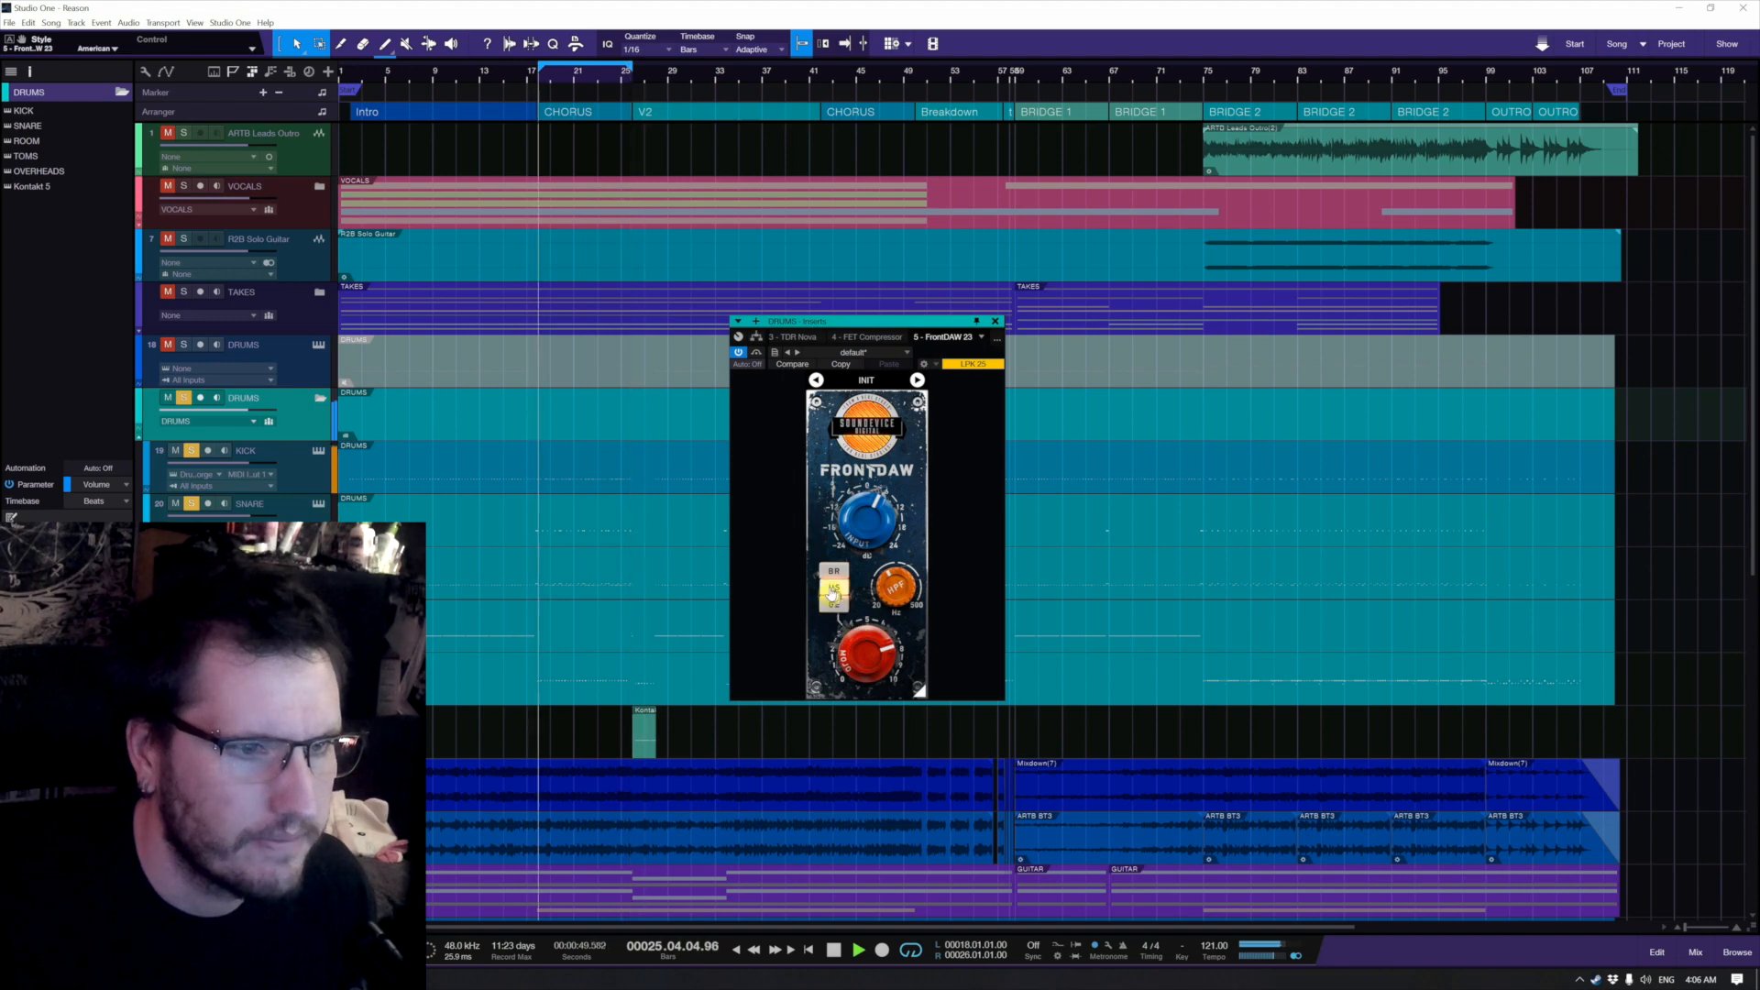
pyautogui.click(835, 574)
pyautogui.click(837, 605)
pyautogui.press('space')
# Step: Lower FrontDAW's Mojo on the drums to about 41%, switch it to the British style, and close the plugin
pyautogui.moveTo(872, 637); pyautogui.dragTo(871, 653)
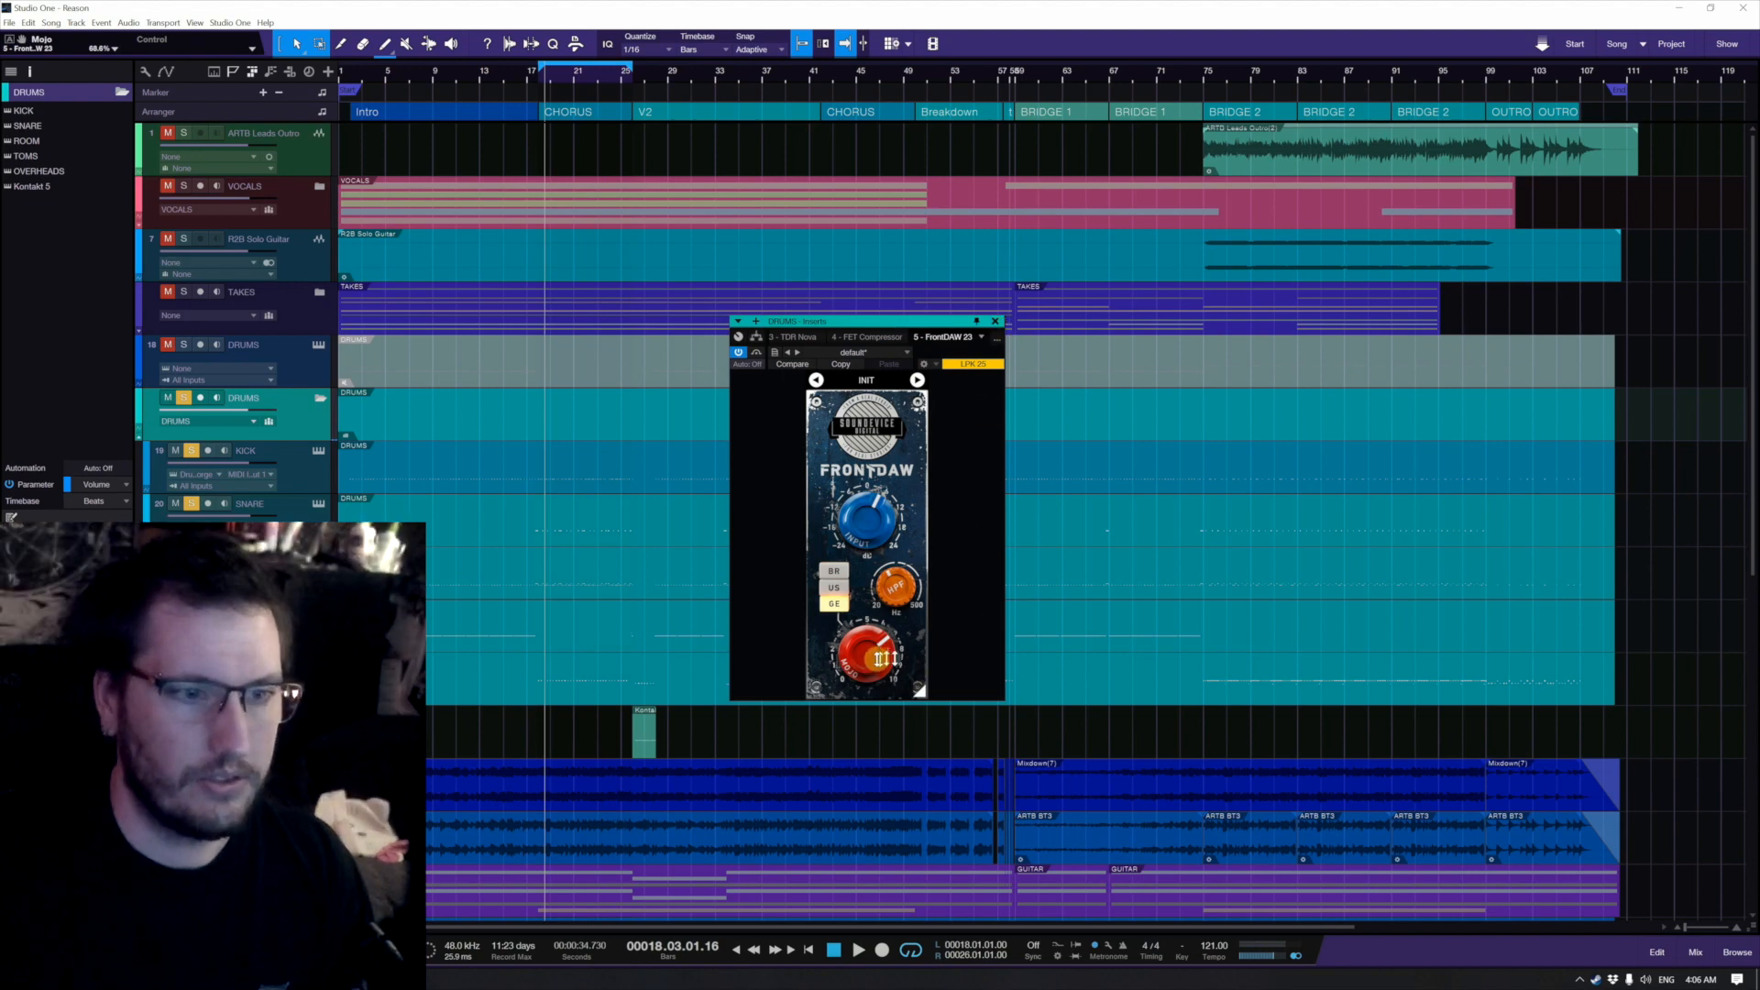
pyautogui.moveTo(885, 657); pyautogui.dragTo(885, 623)
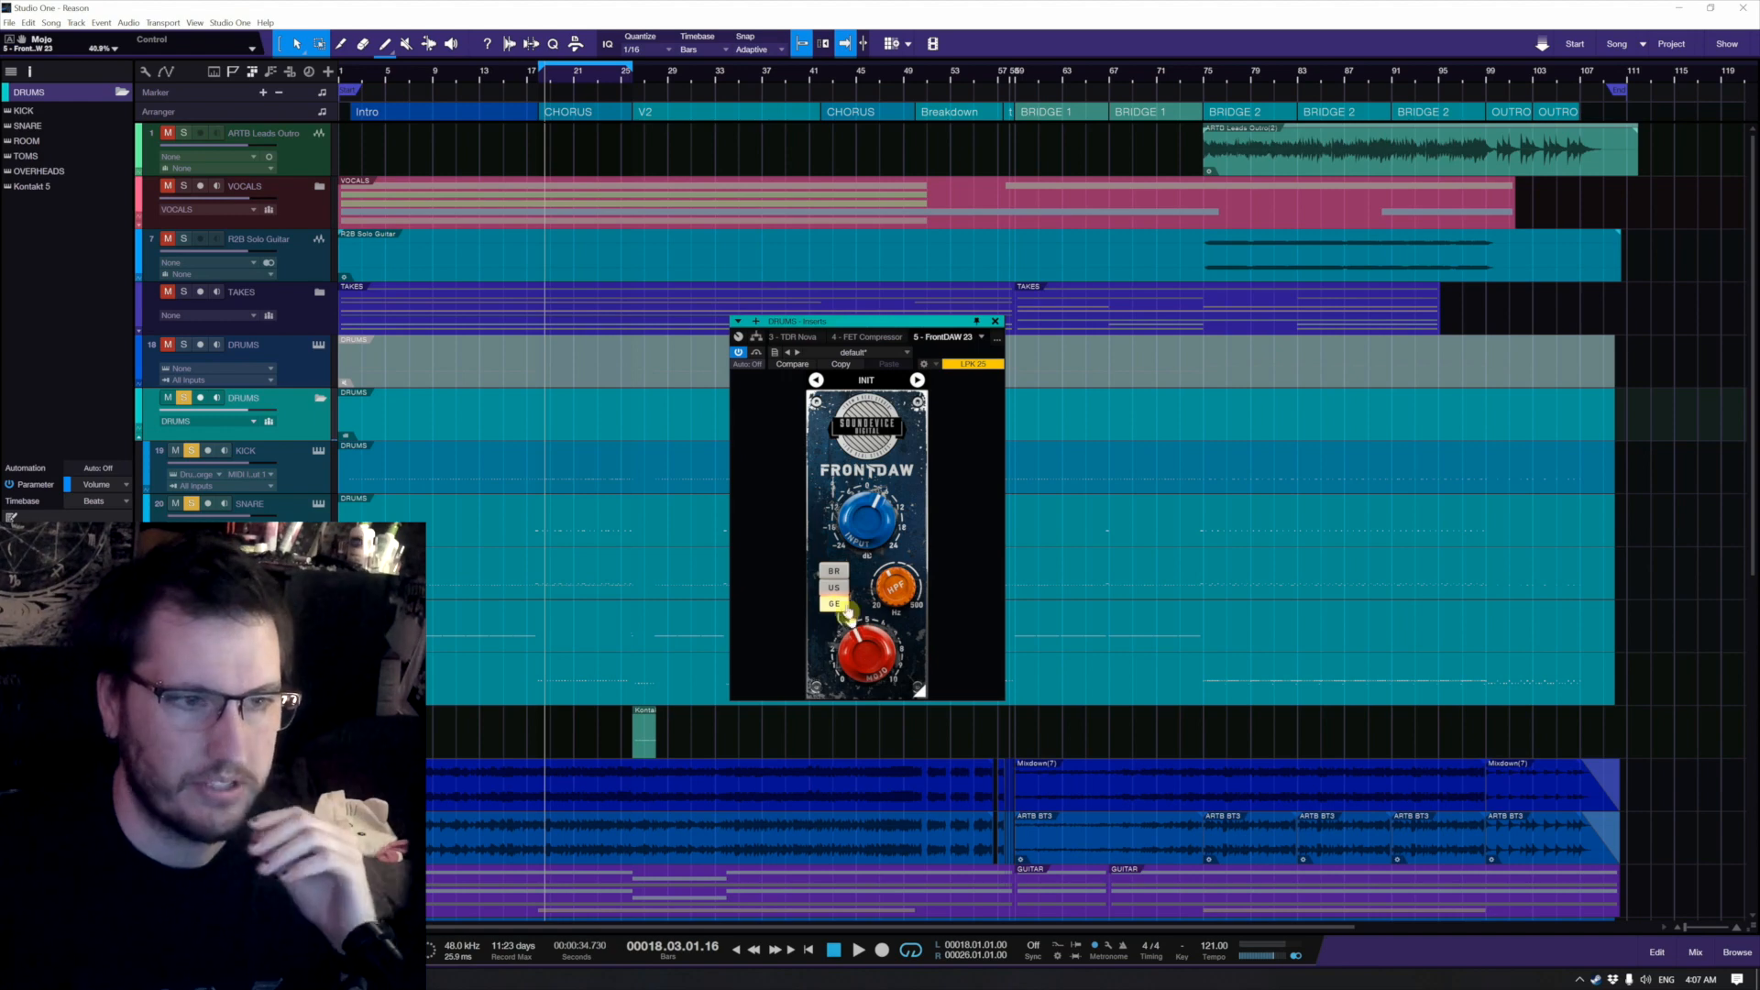
pyautogui.click(836, 571)
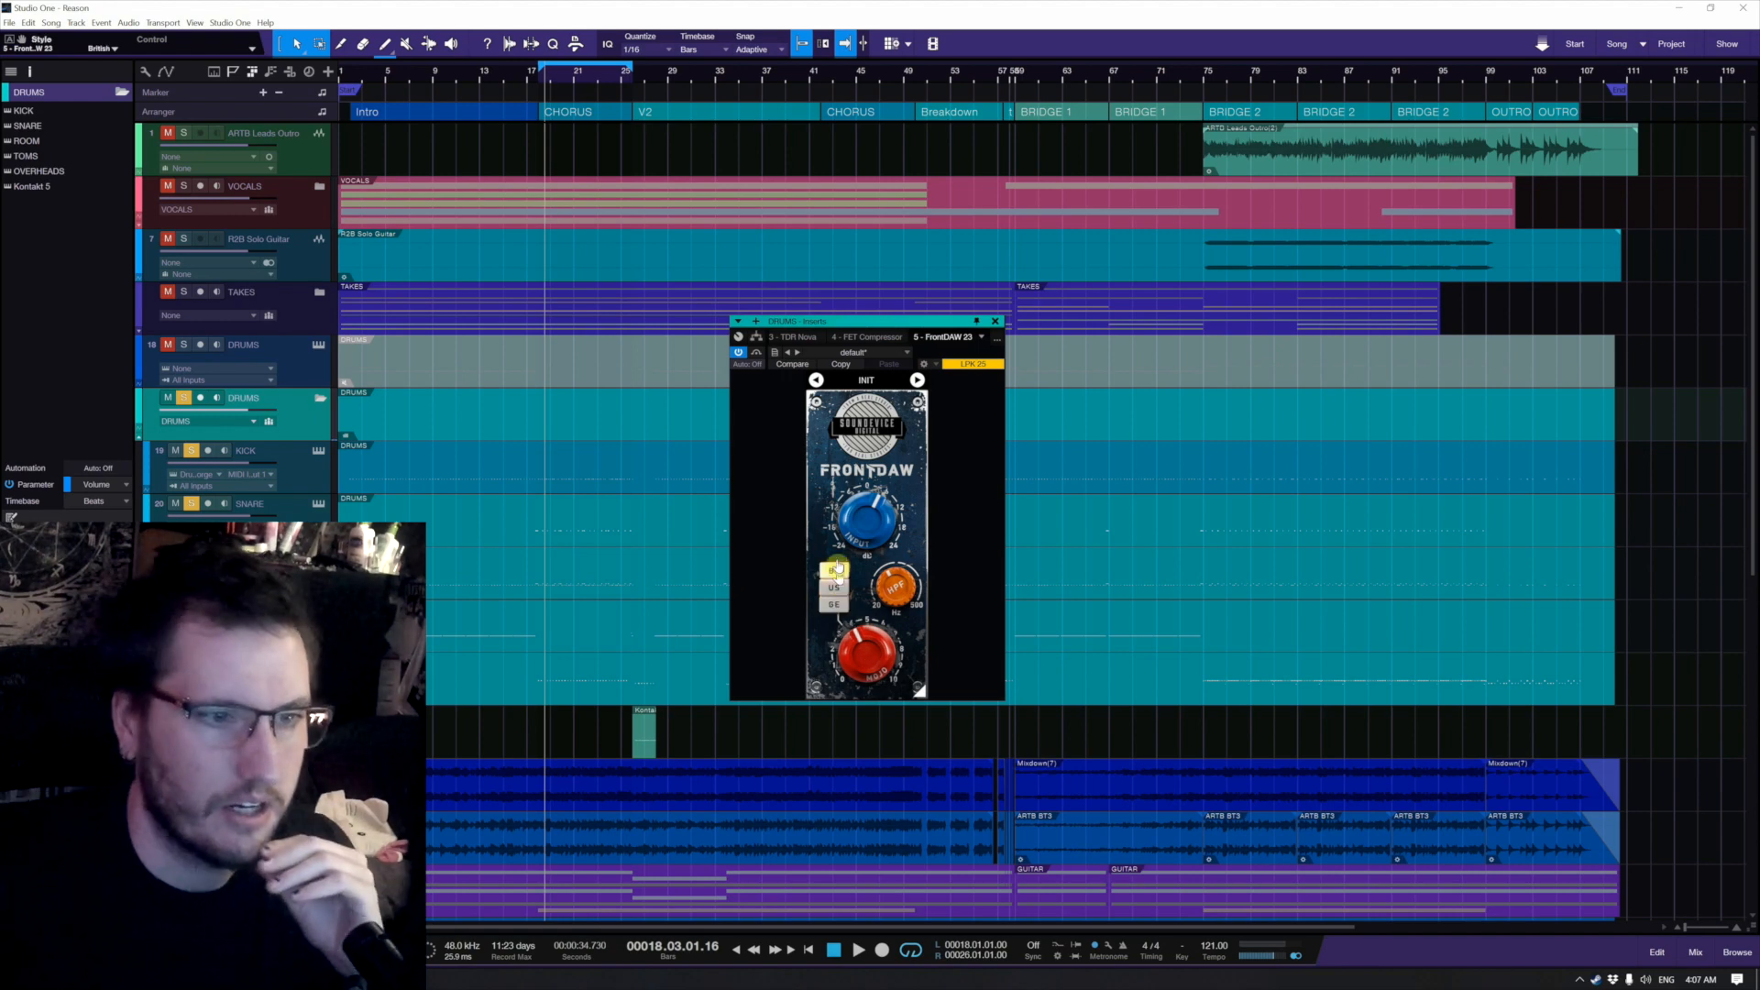
pyautogui.click(995, 321)
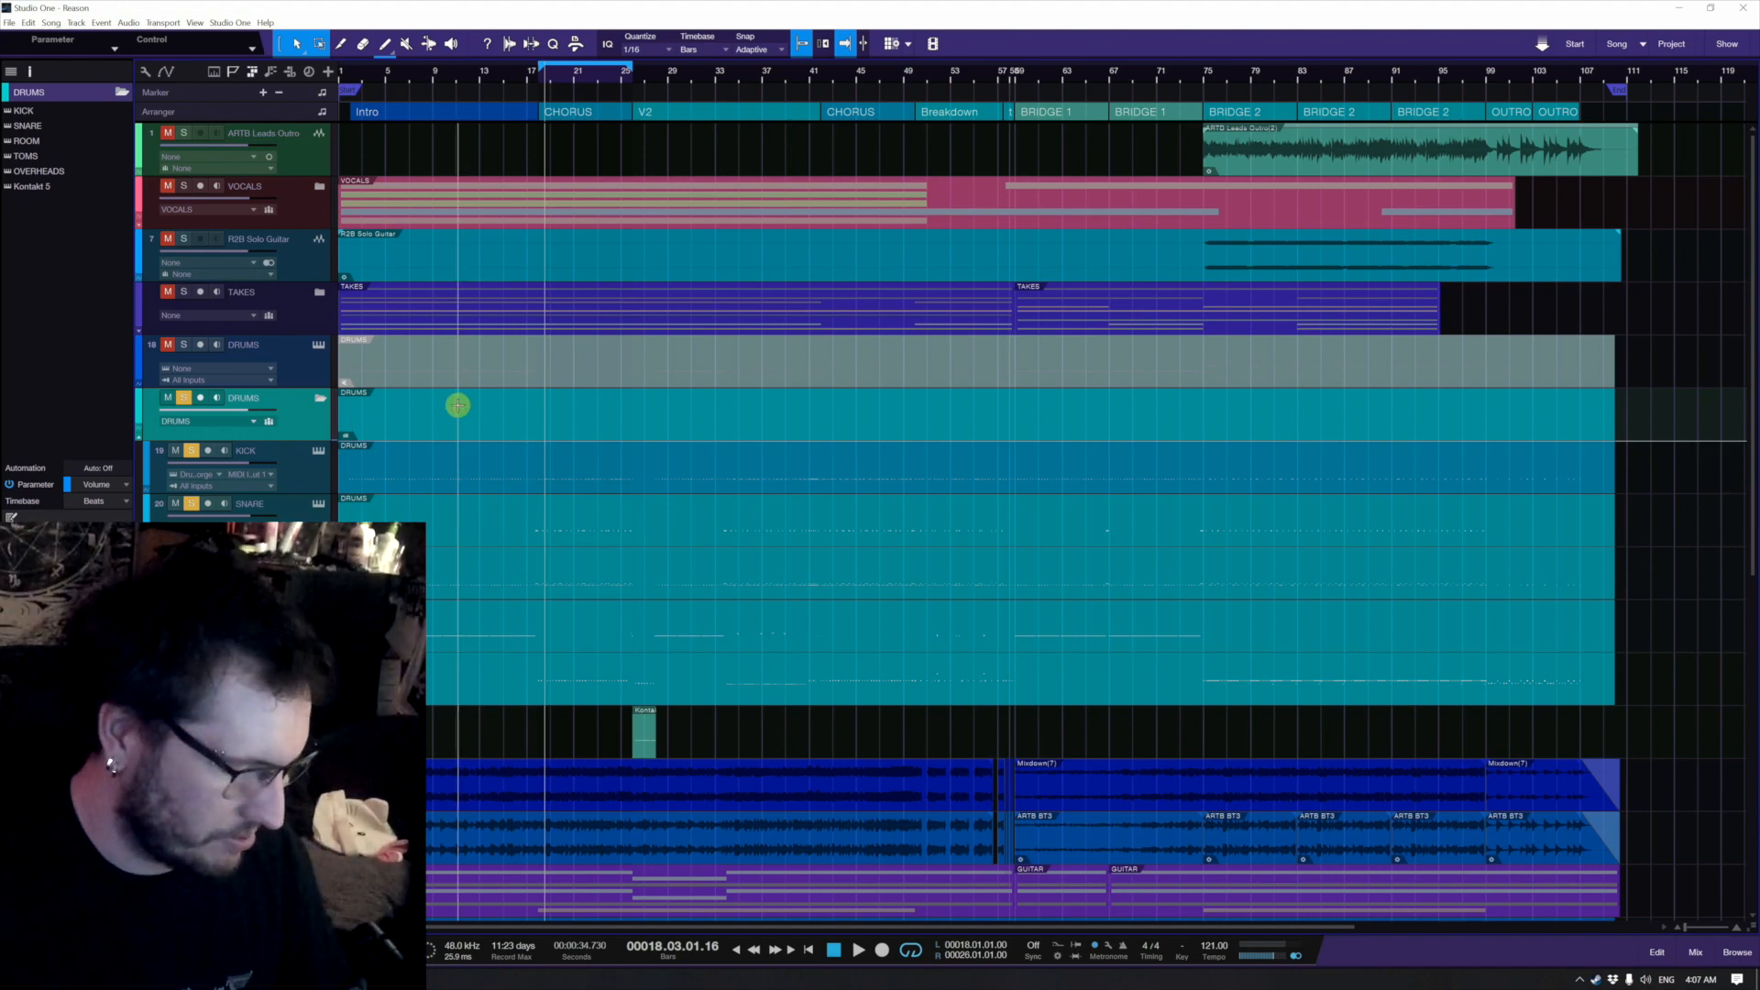
# Step: Unsolo the DRUMS bus and use BPB Saturator in place of FrontDAW, with Tube at 15% and Tape at 7%
pyautogui.press('s')
pyautogui.scroll(-1, 456, 444)
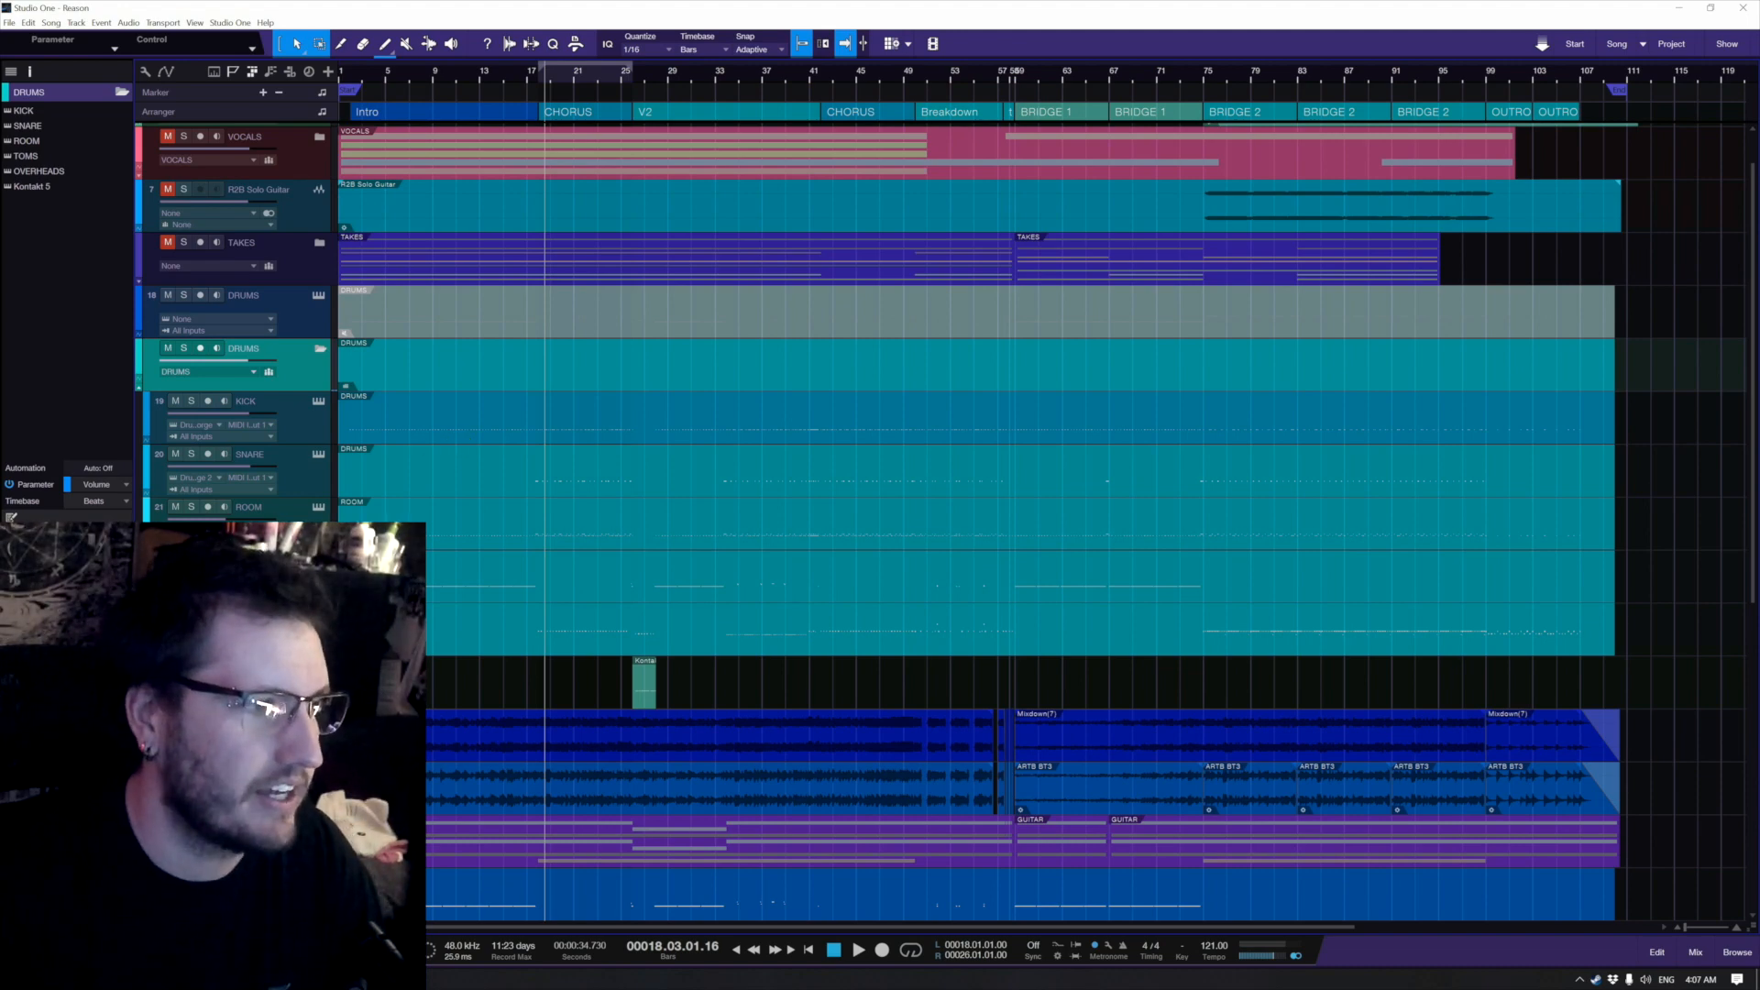
pyautogui.click(123, 550)
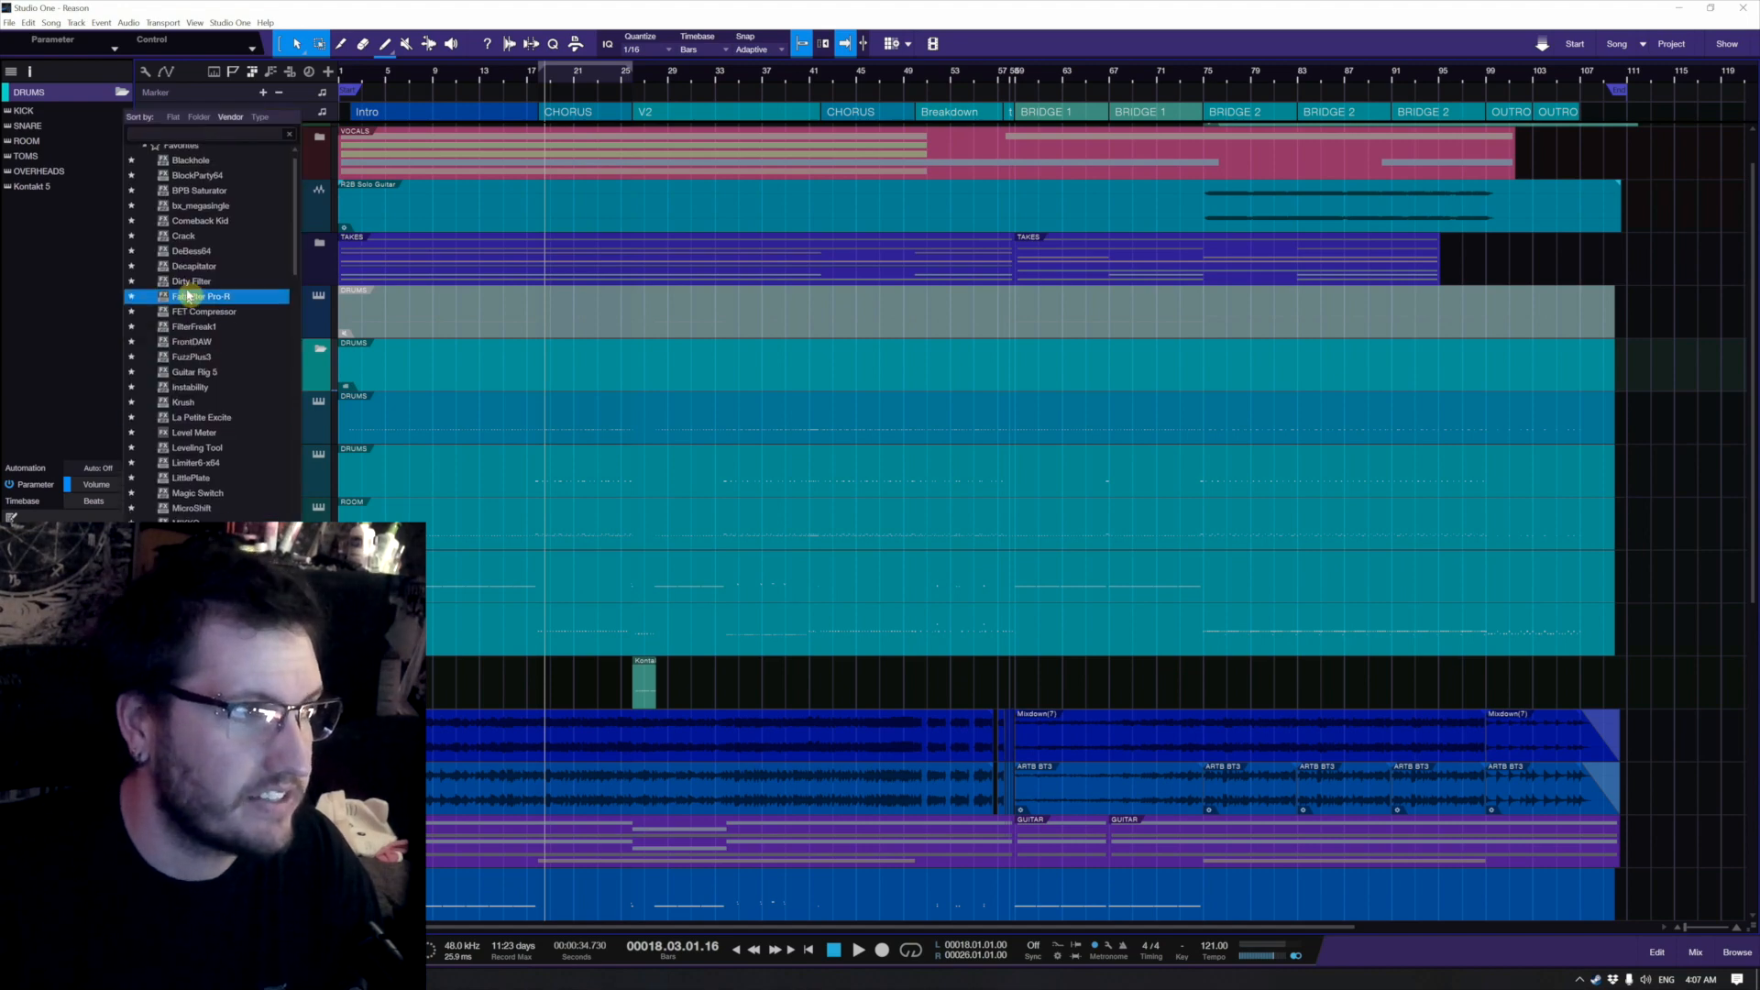
pyautogui.click(223, 190)
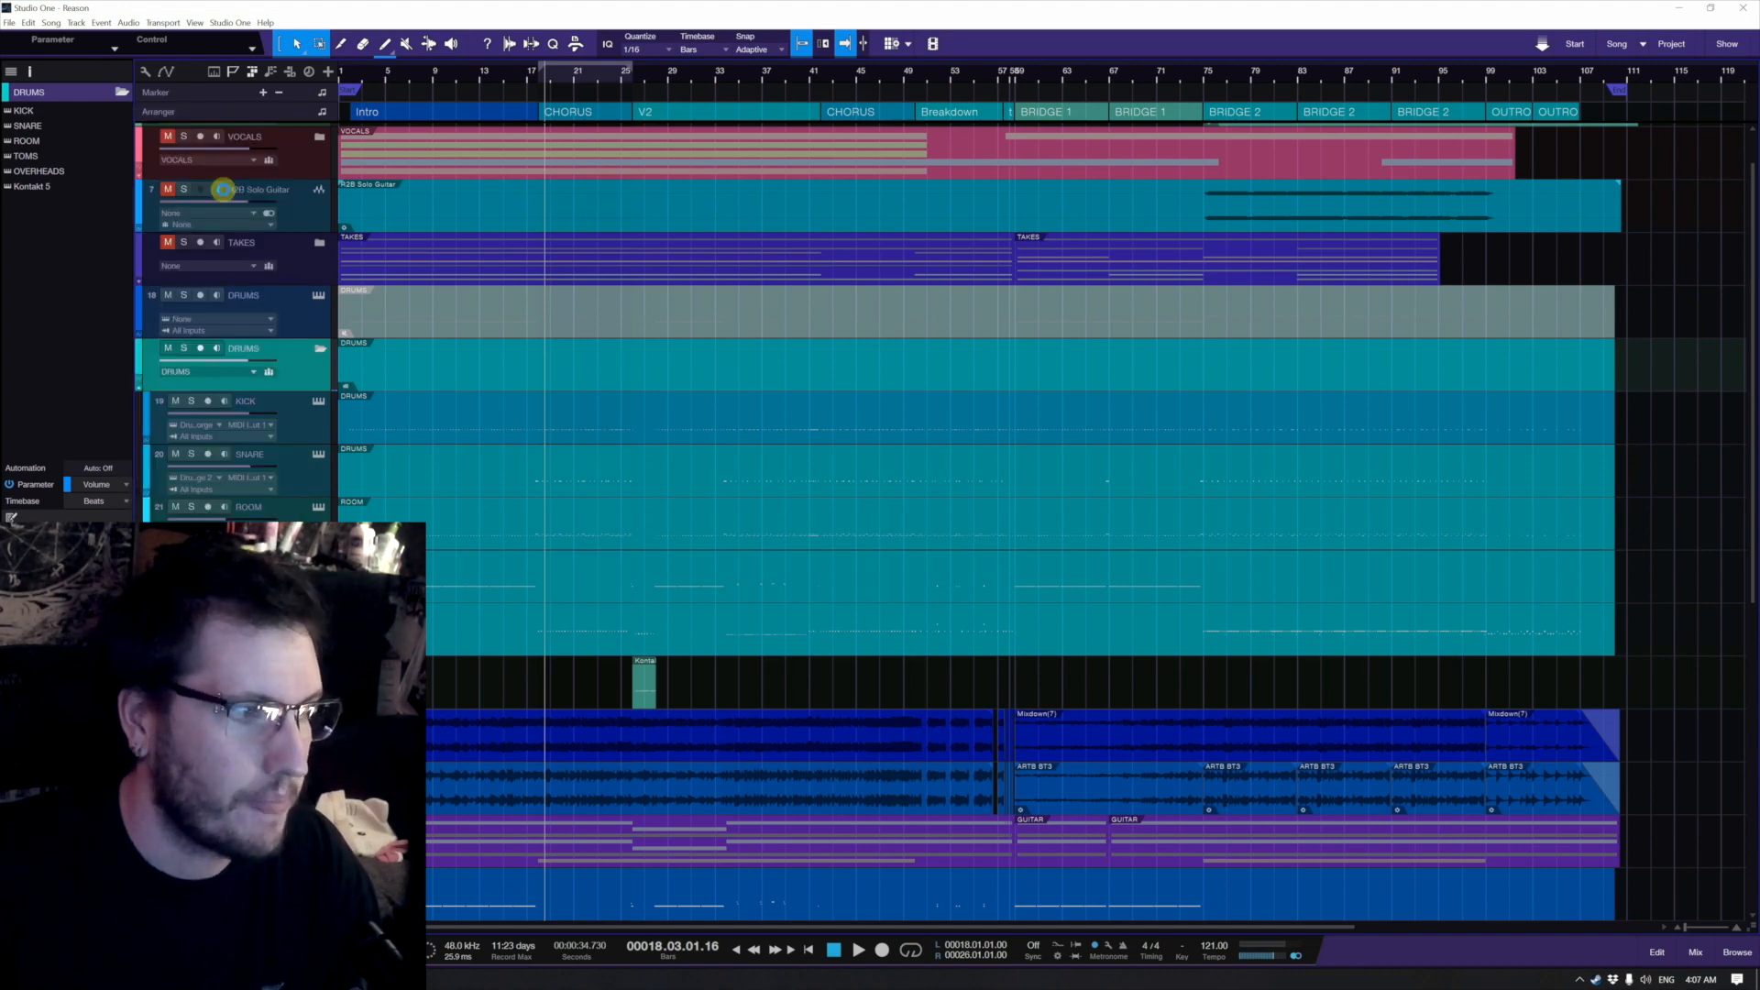
pyautogui.moveTo(1012, 541); pyautogui.dragTo(990, 531)
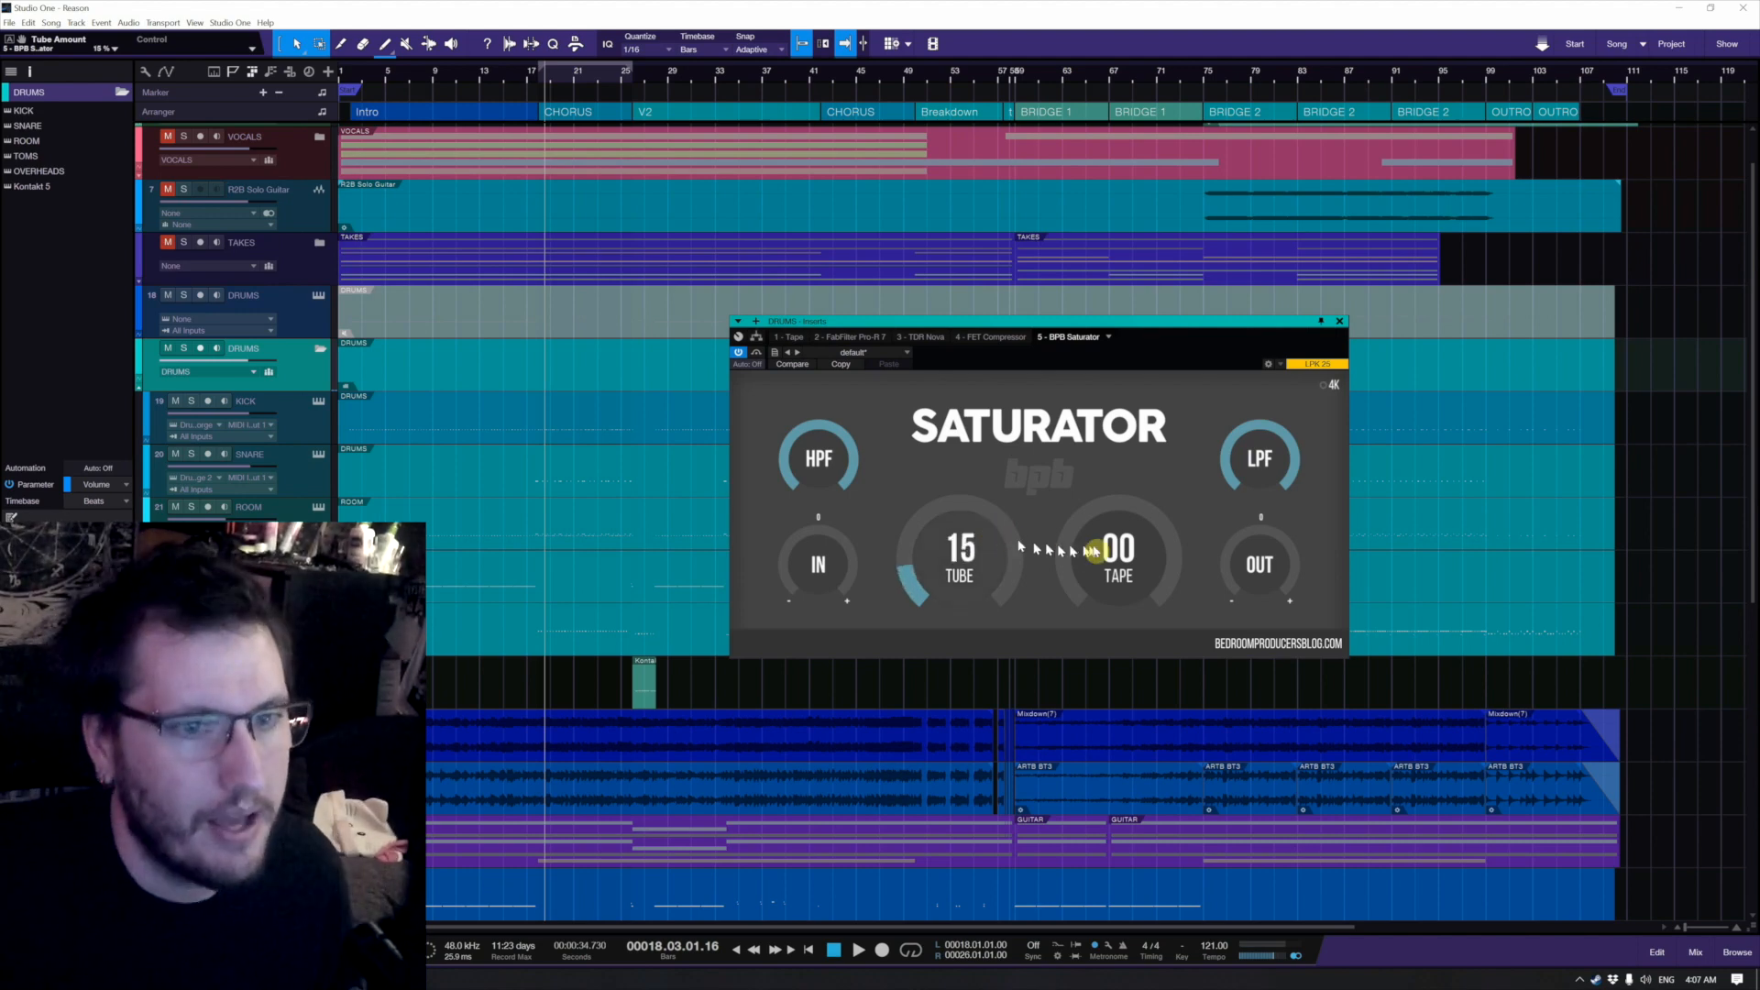
pyautogui.moveTo(1094, 550); pyautogui.dragTo(1091, 541)
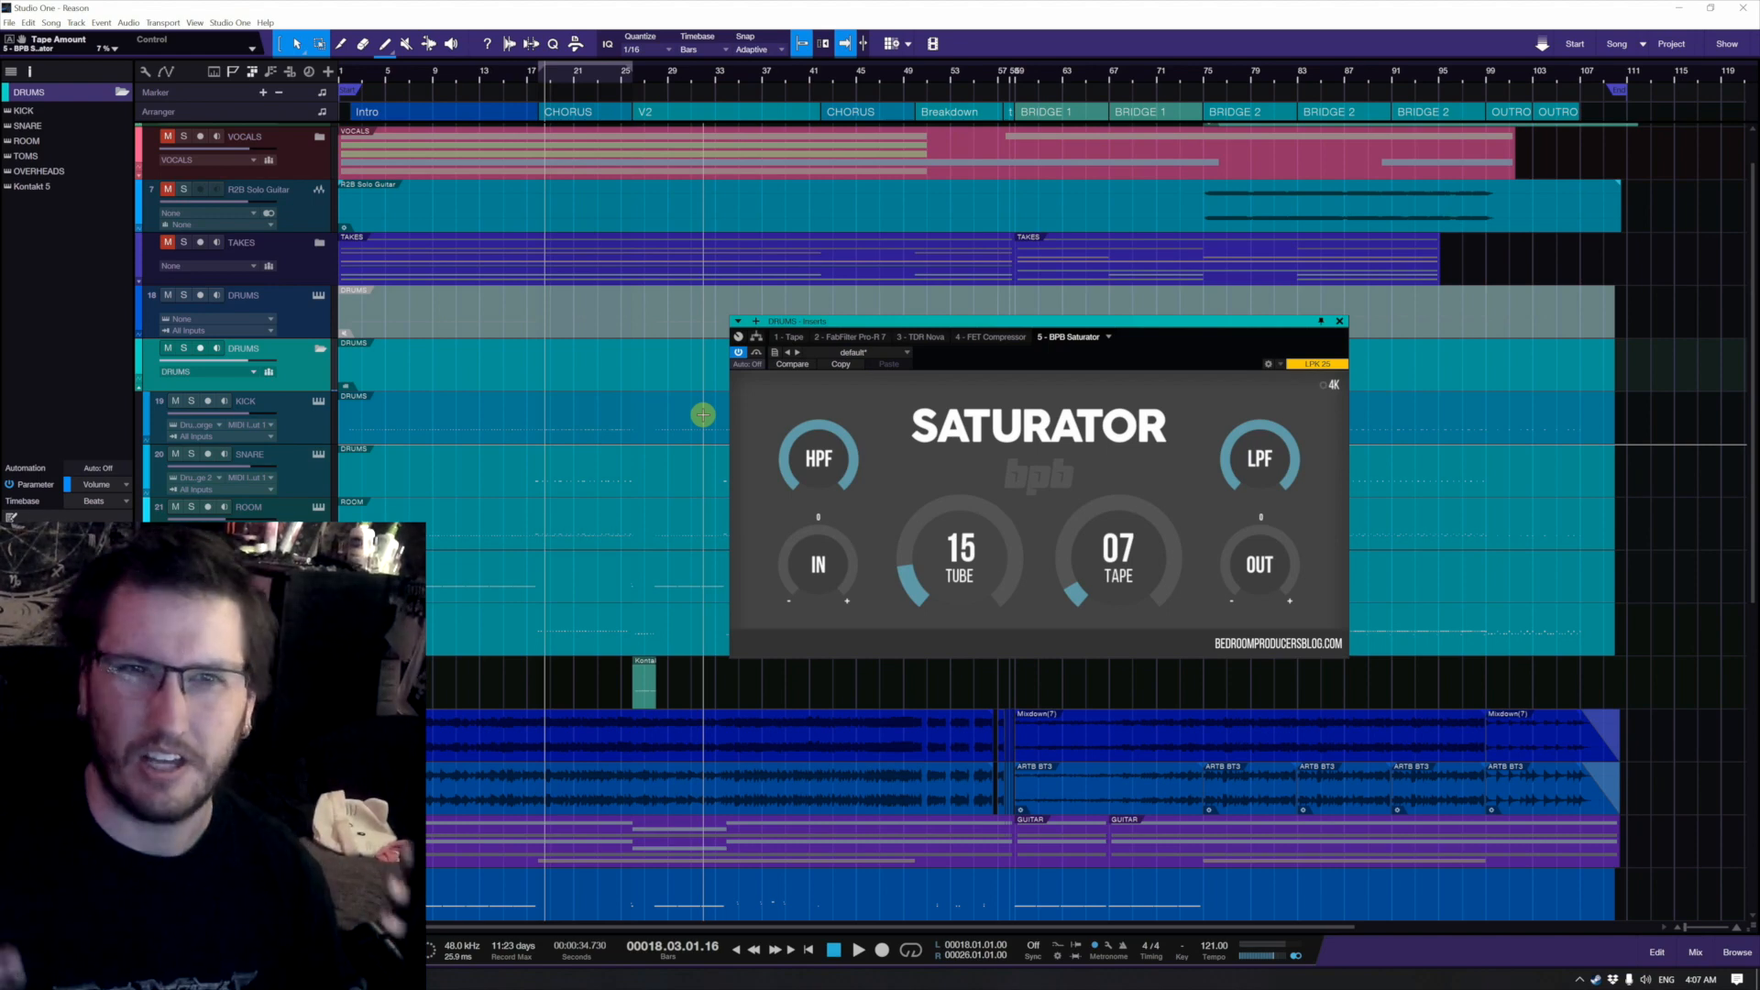
# Step: Close the BPB Saturator window and look through the list of favorite effects for the DRUMS track
pyautogui.click(1340, 323)
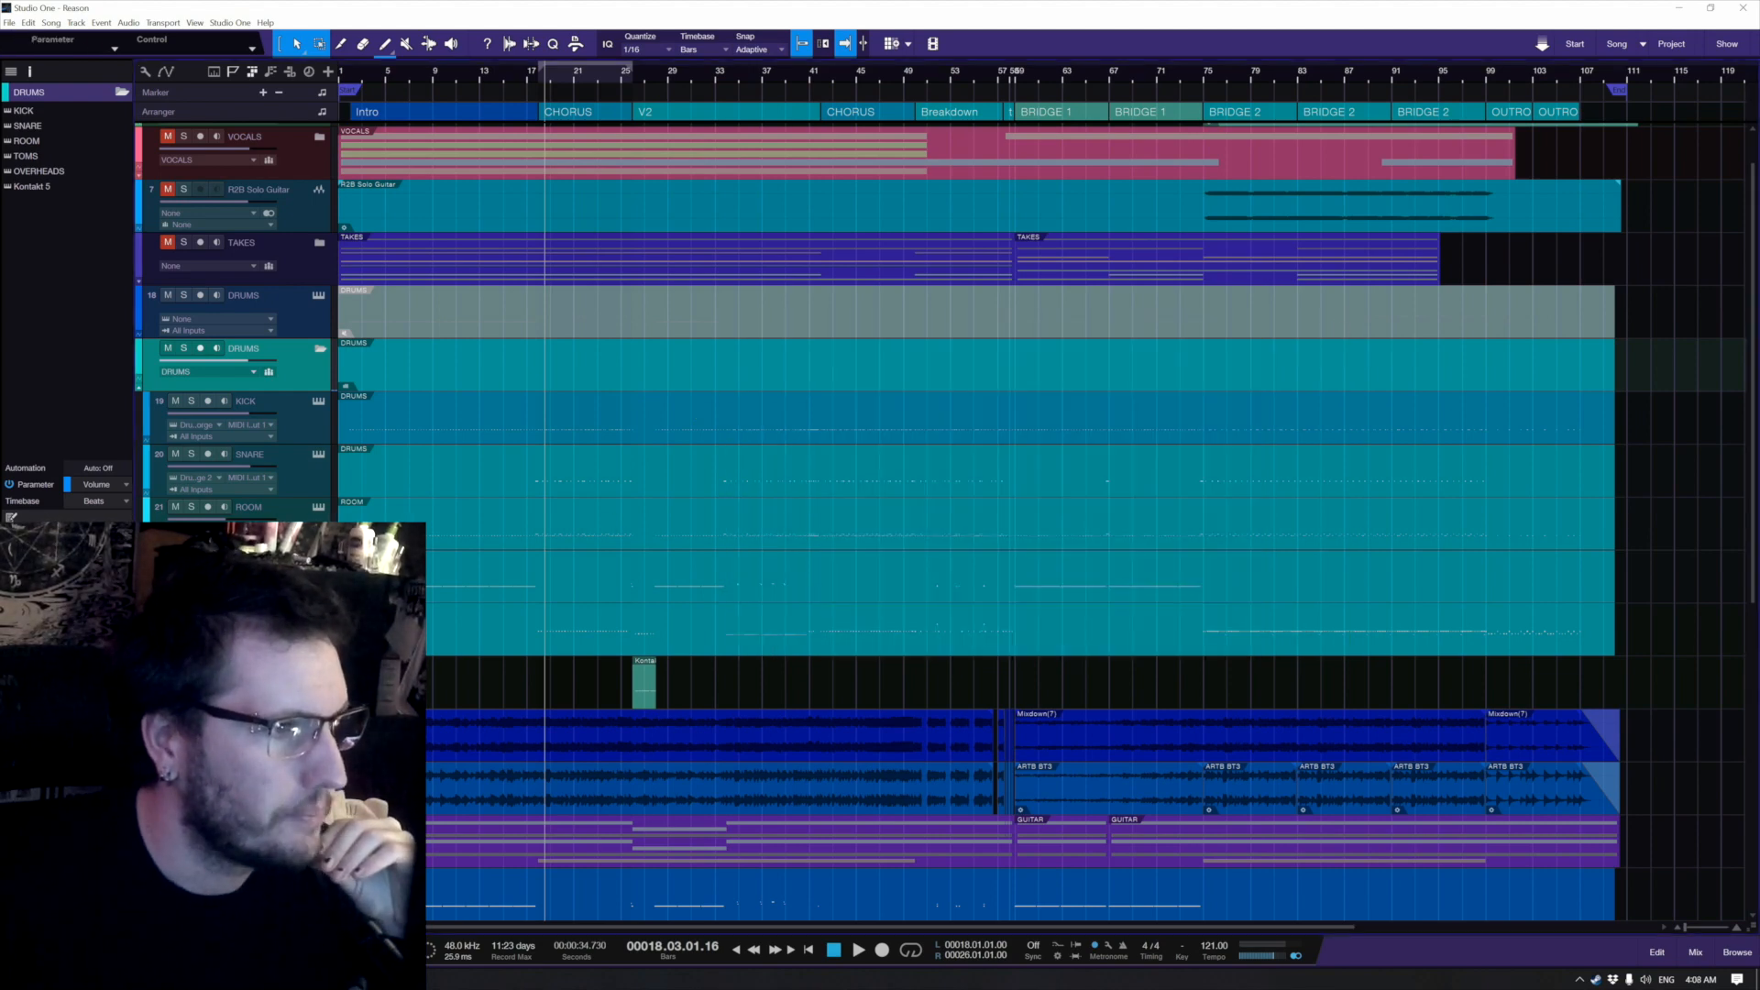
pyautogui.click(125, 535)
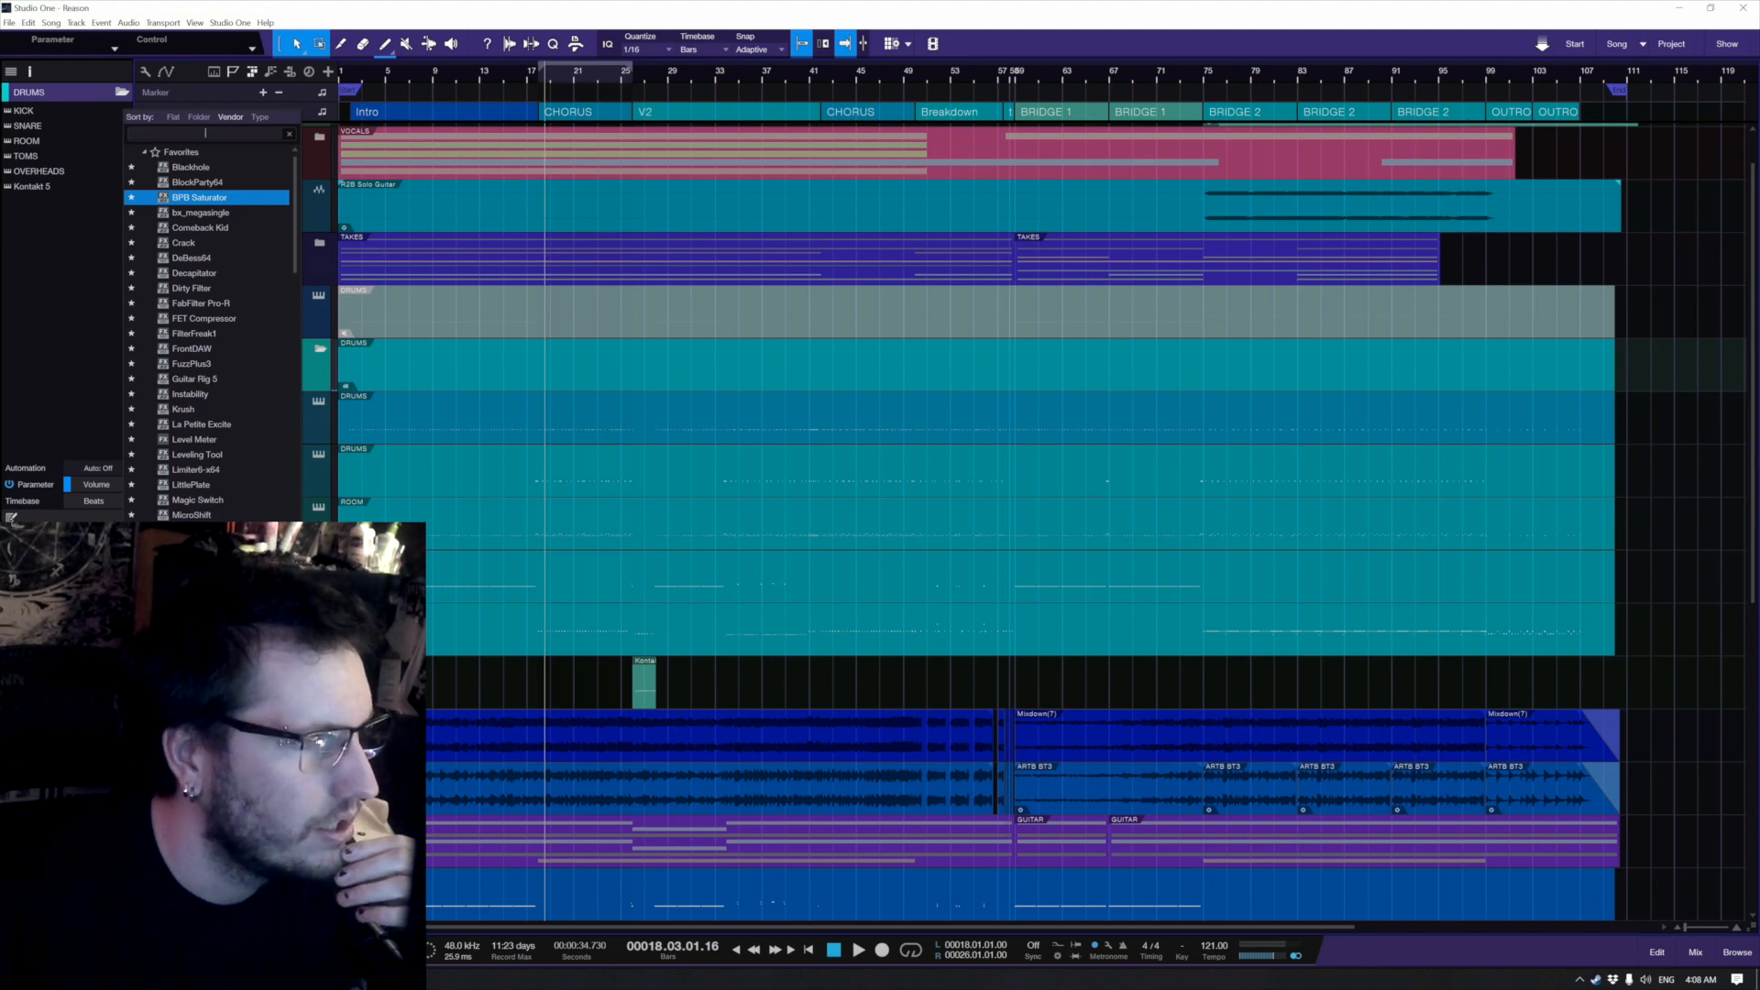
pyautogui.scroll(-1, 213, 439)
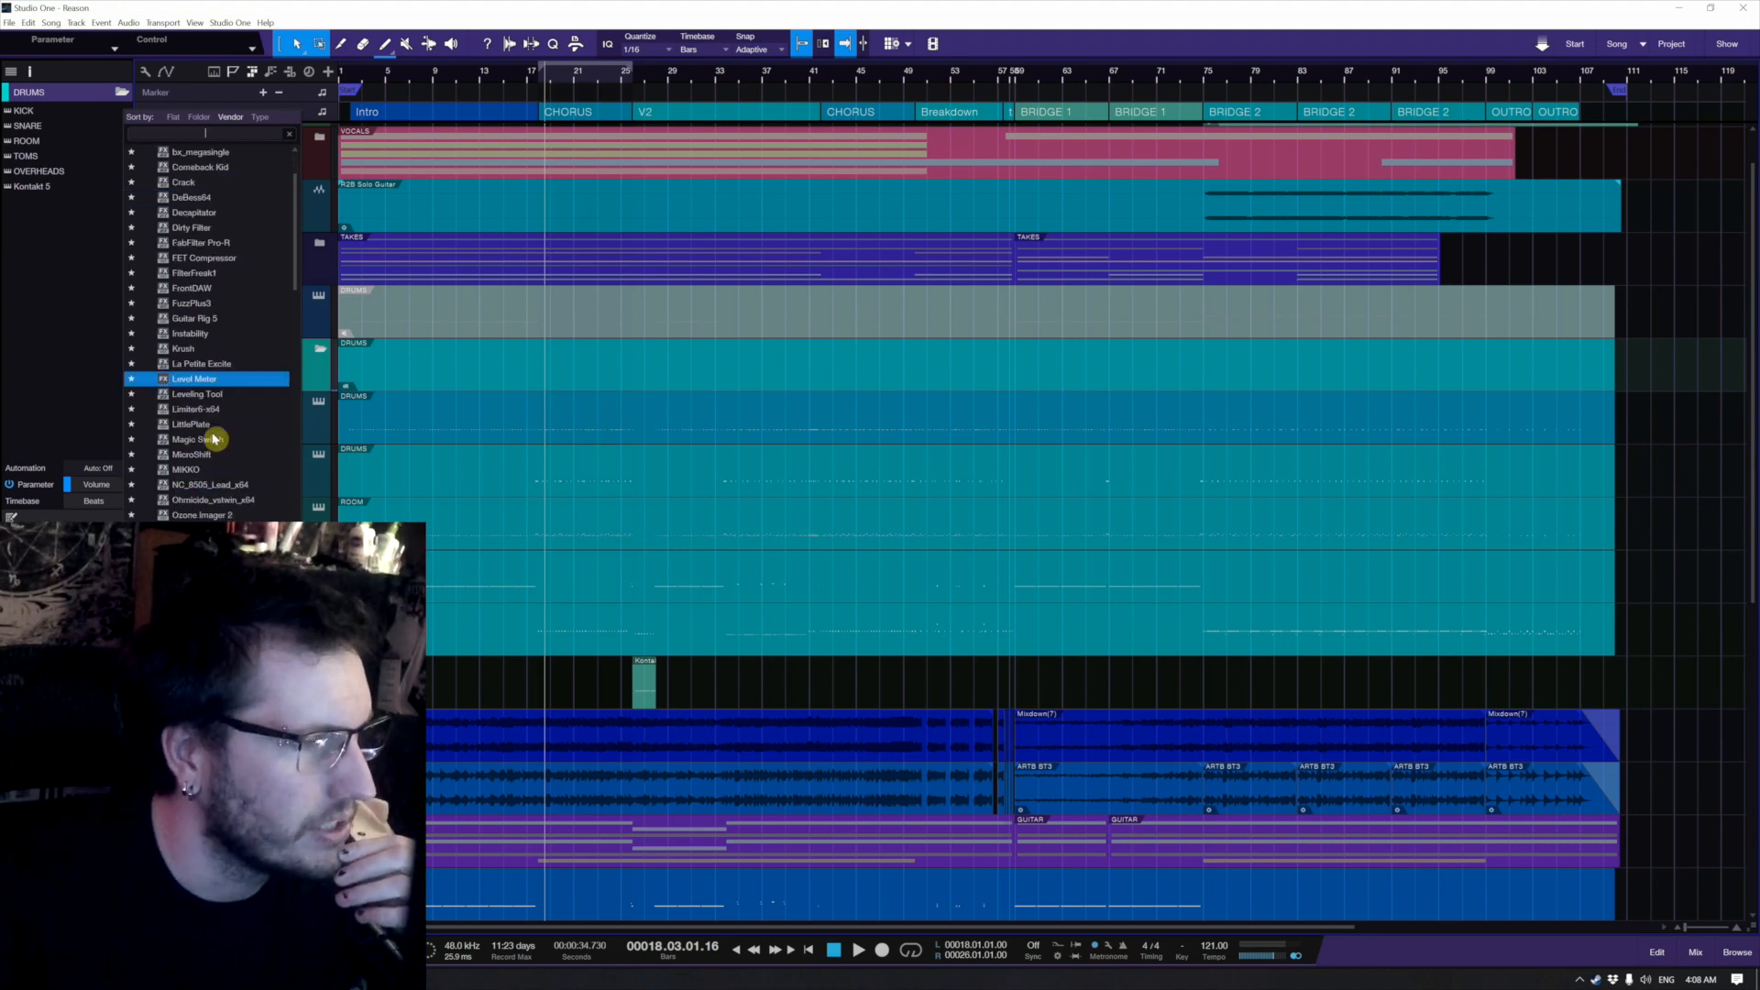
pyautogui.scroll(-1, 213, 439)
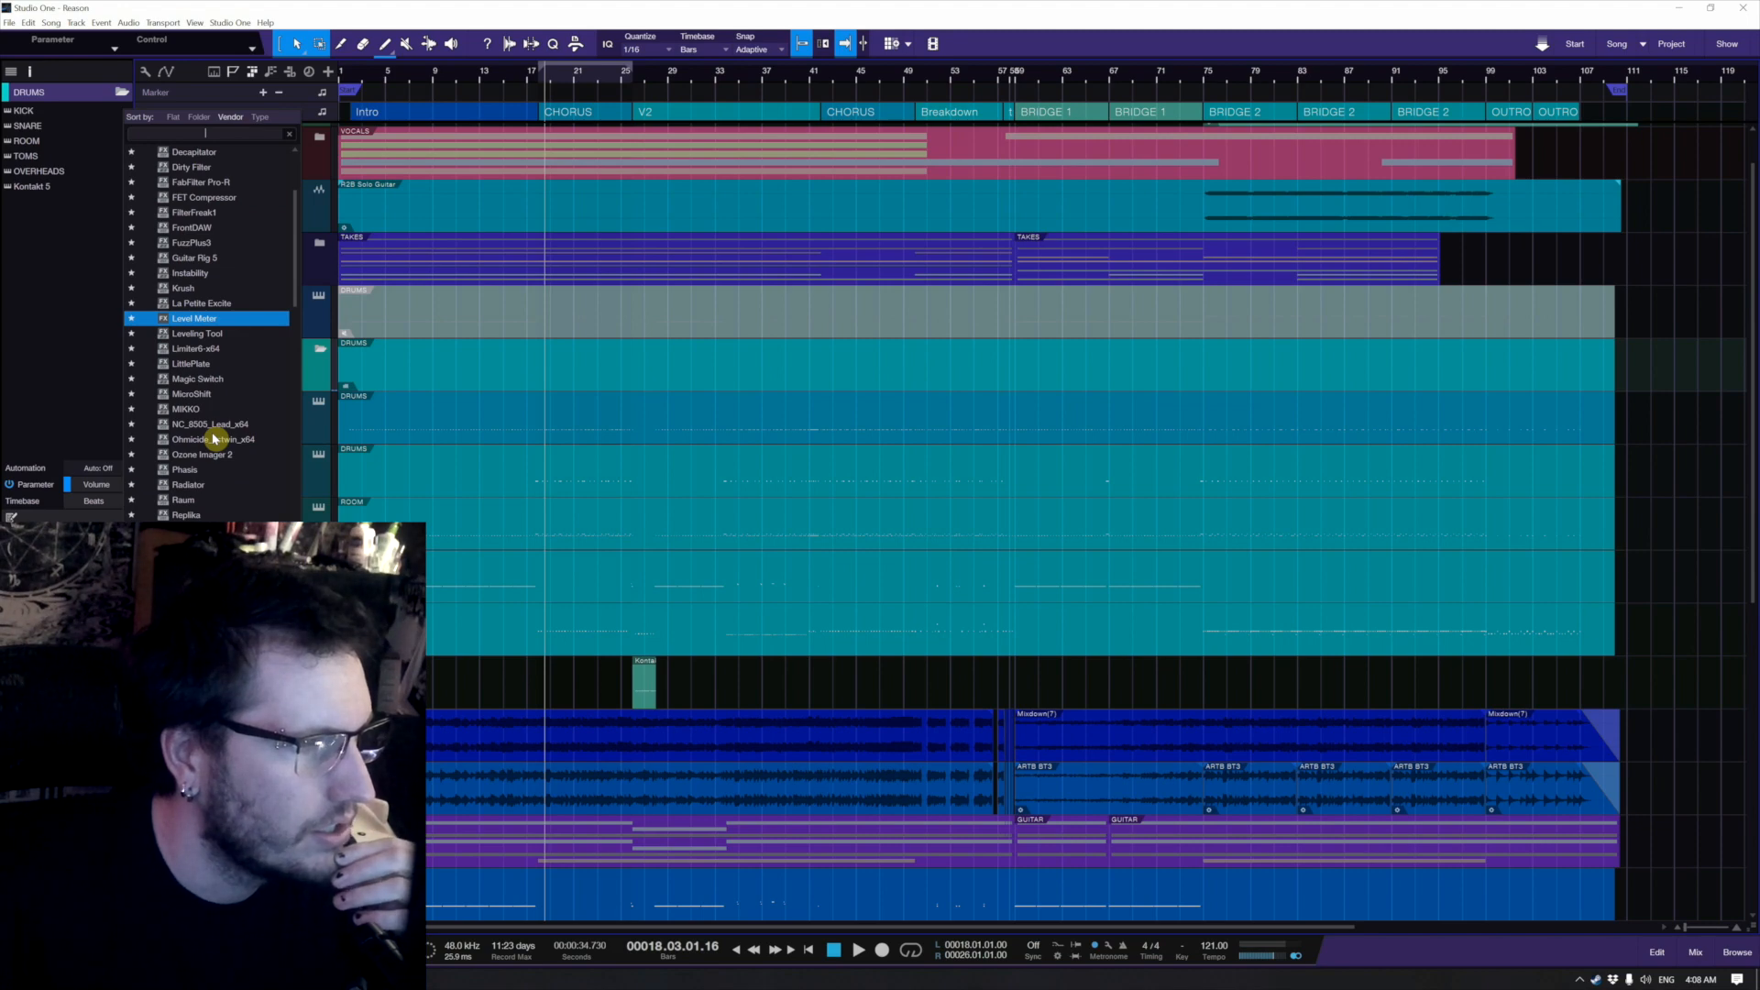
pyautogui.click(214, 439)
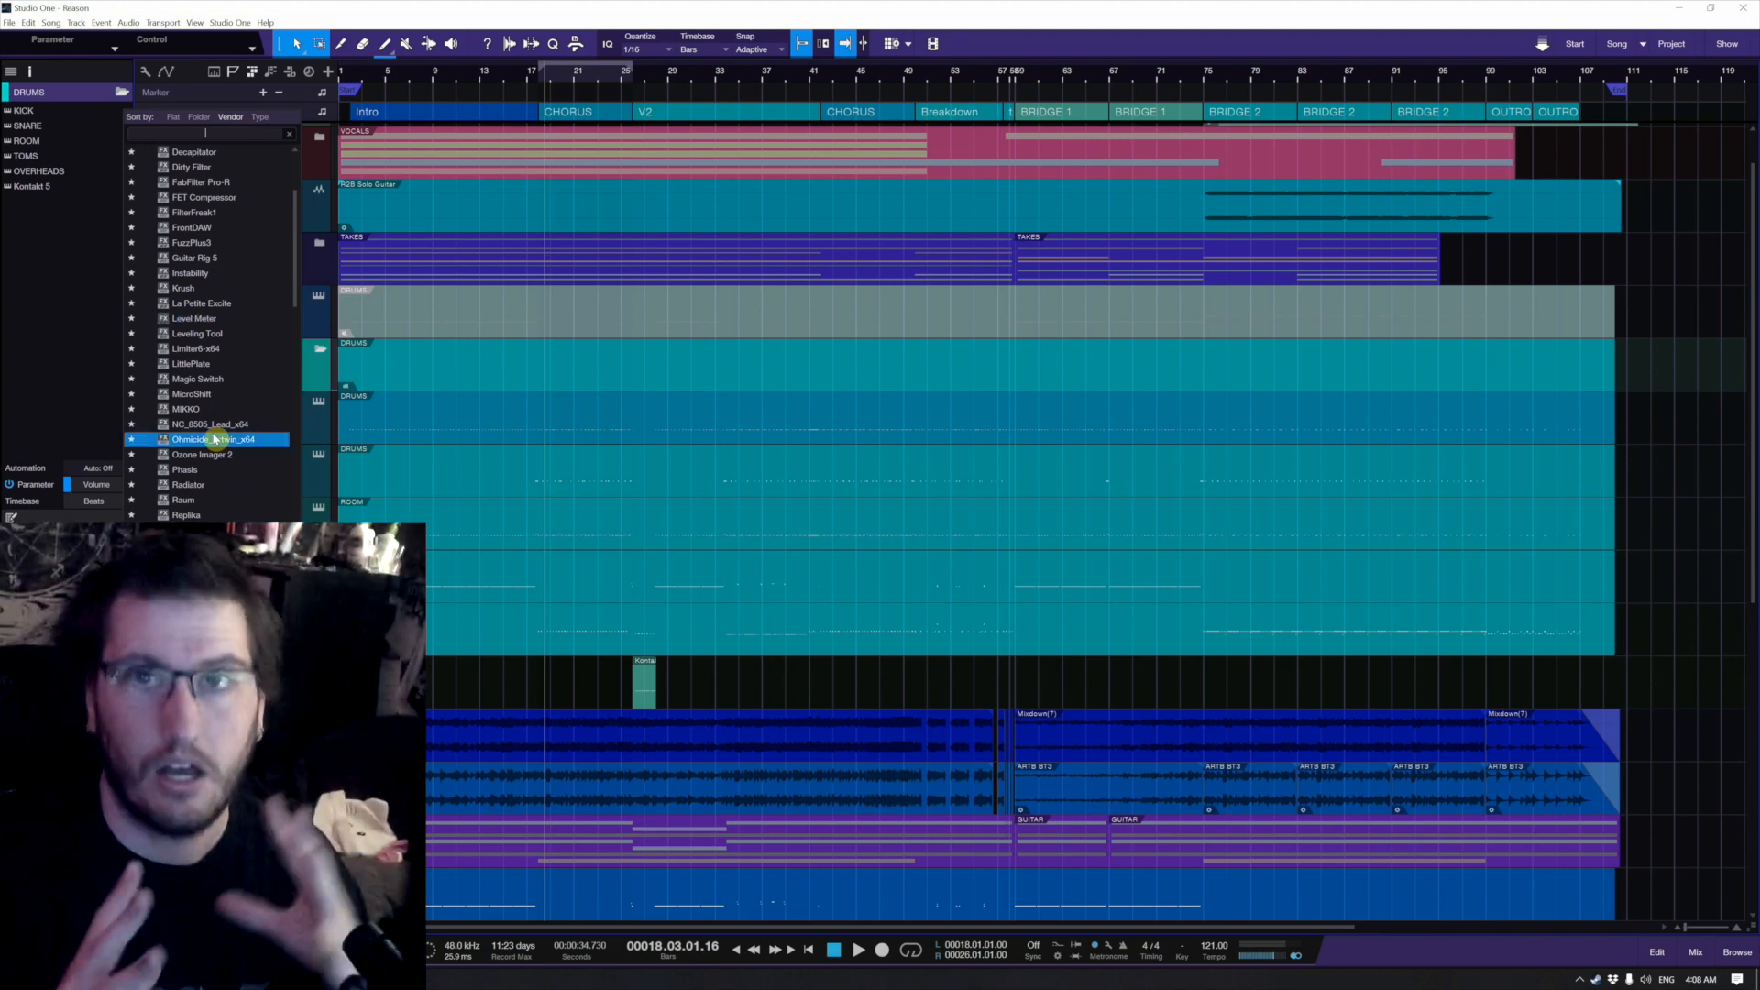
pyautogui.click(224, 379)
pyautogui.scroll(2, 224, 379)
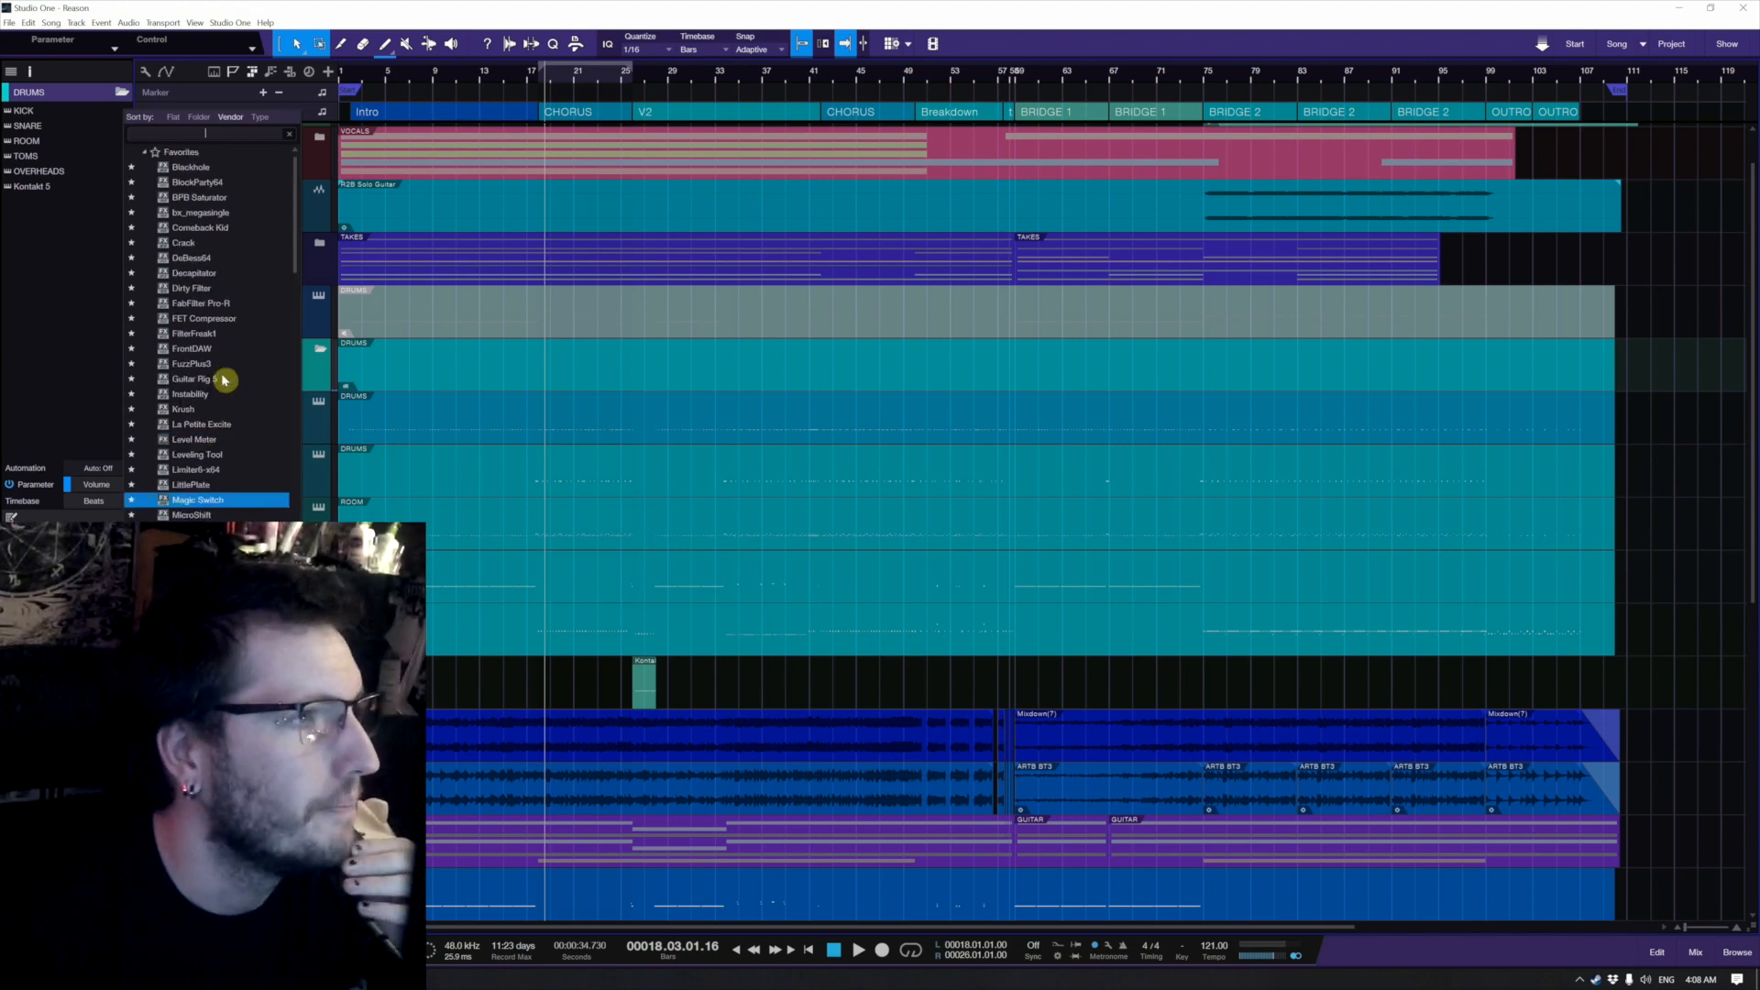
pyautogui.click(188, 150)
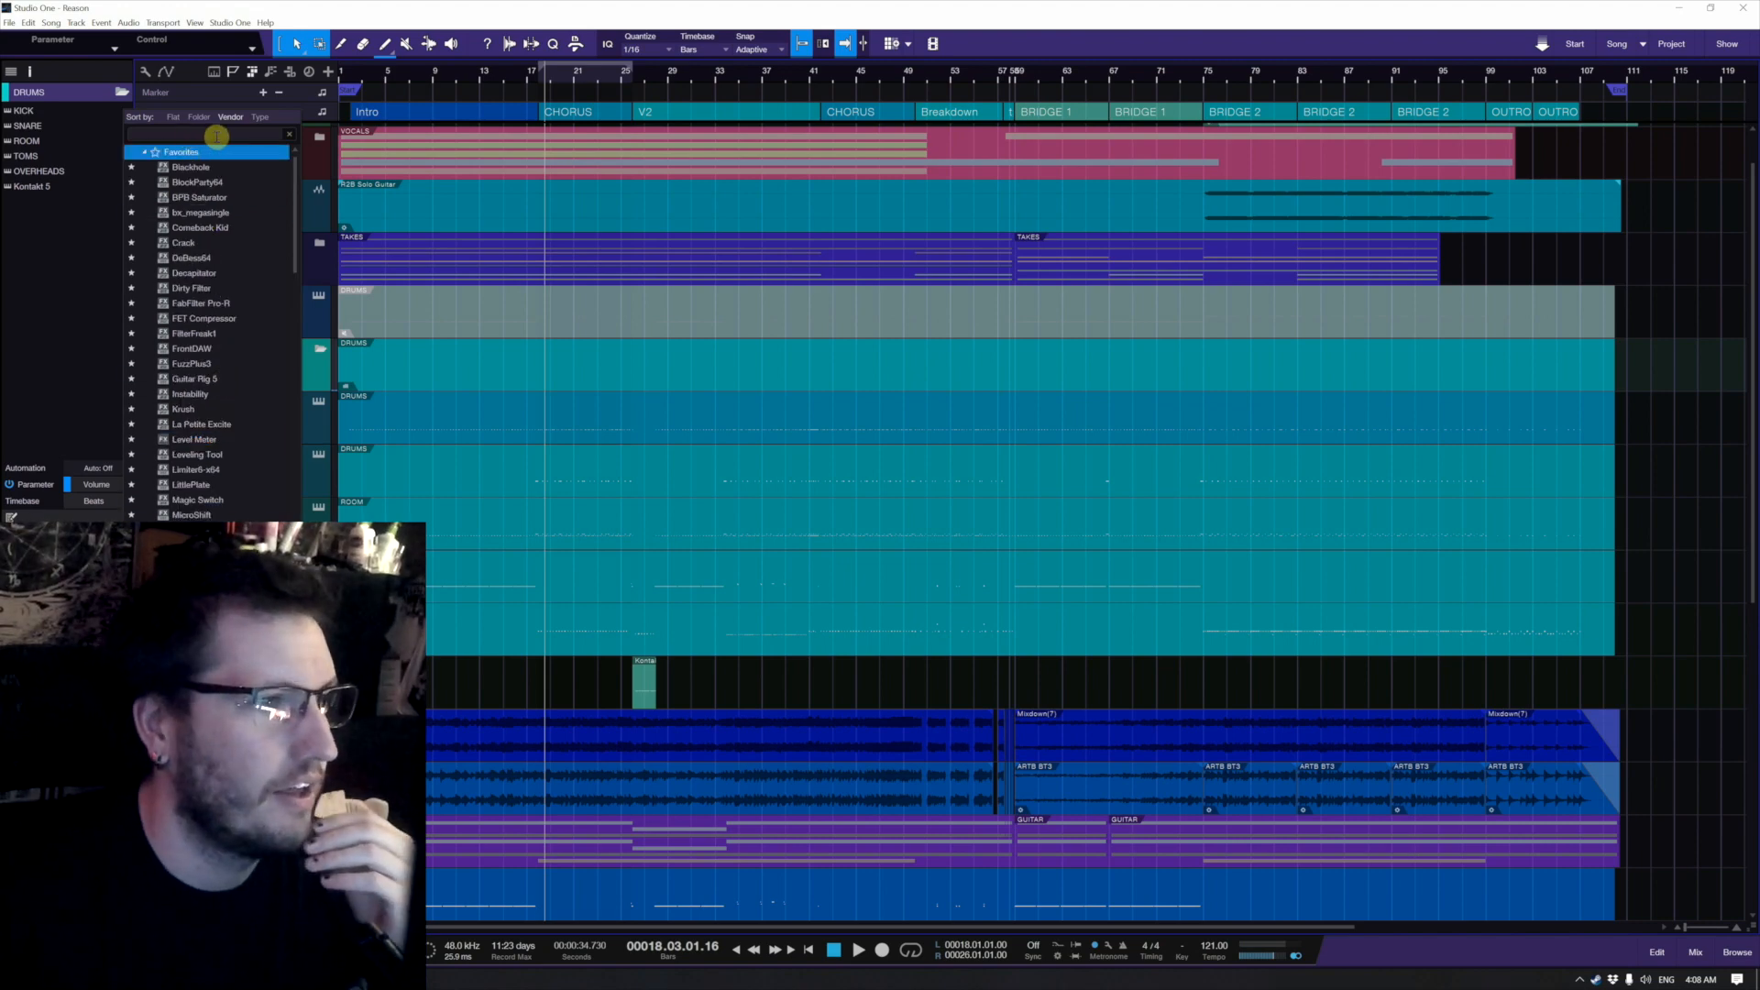
pyautogui.click(503, 699)
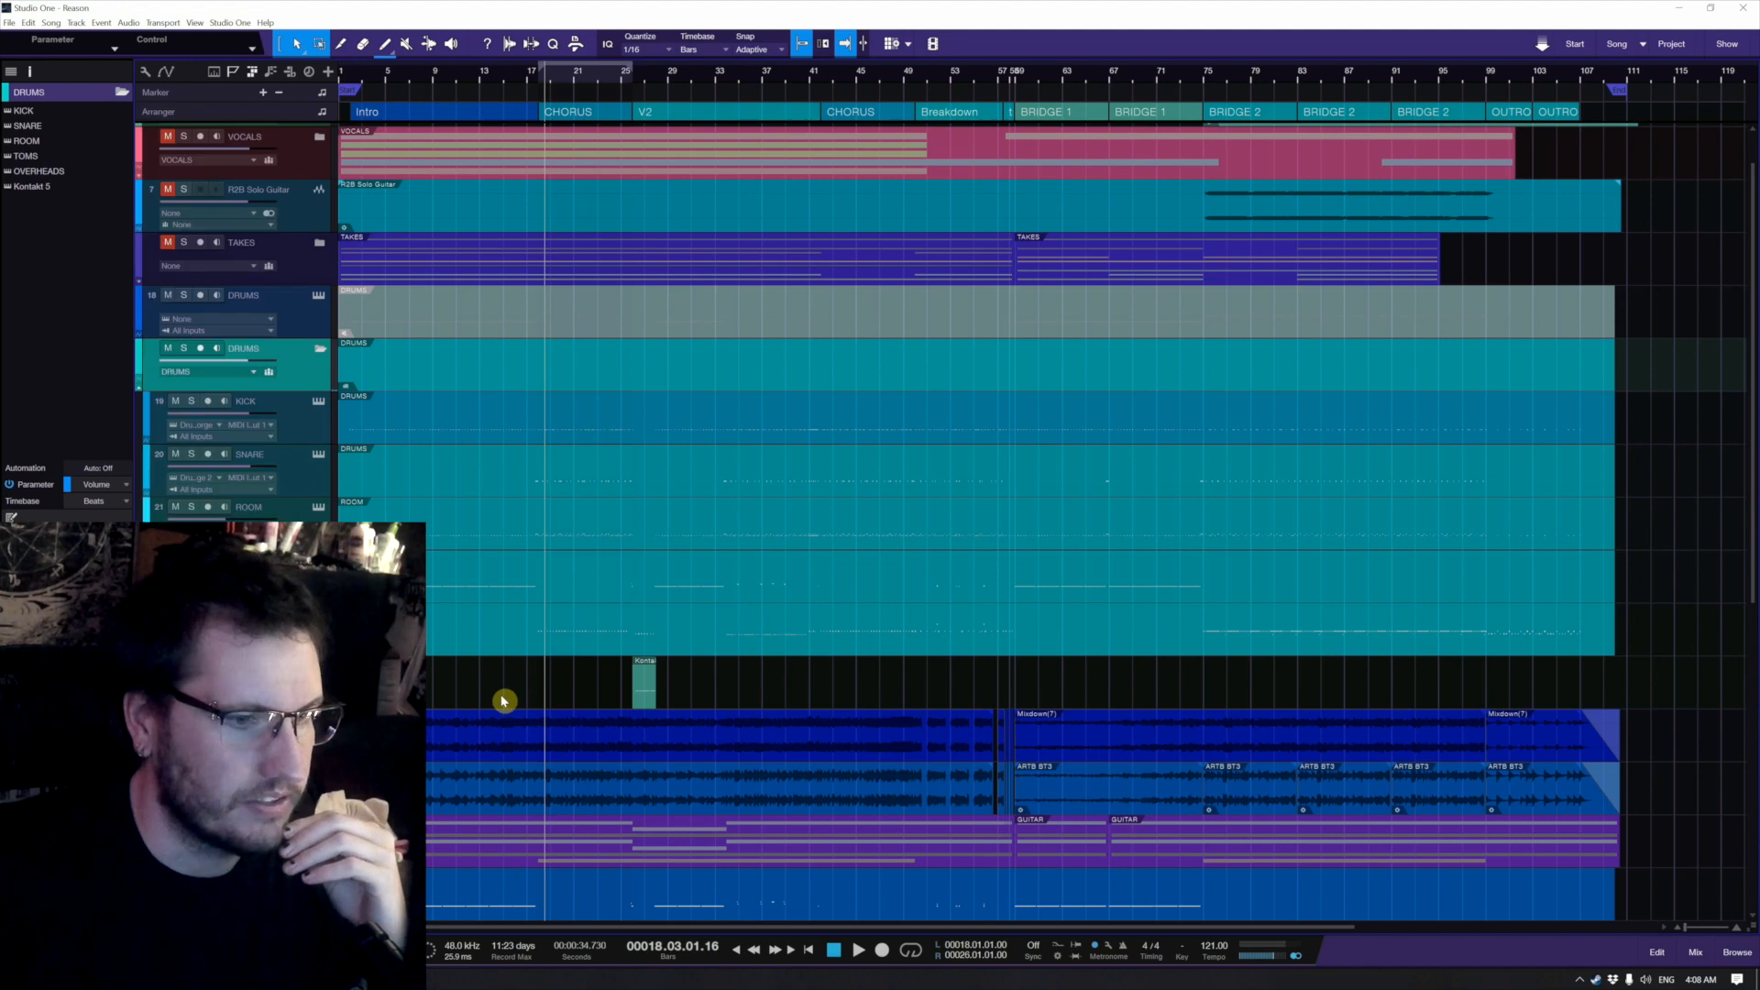
# Step: Insert the Baby Comeback delay on the Main Vox track and set its delay mode to Straight
pyautogui.scroll(-5, 503, 702)
pyautogui.press('KP_1')
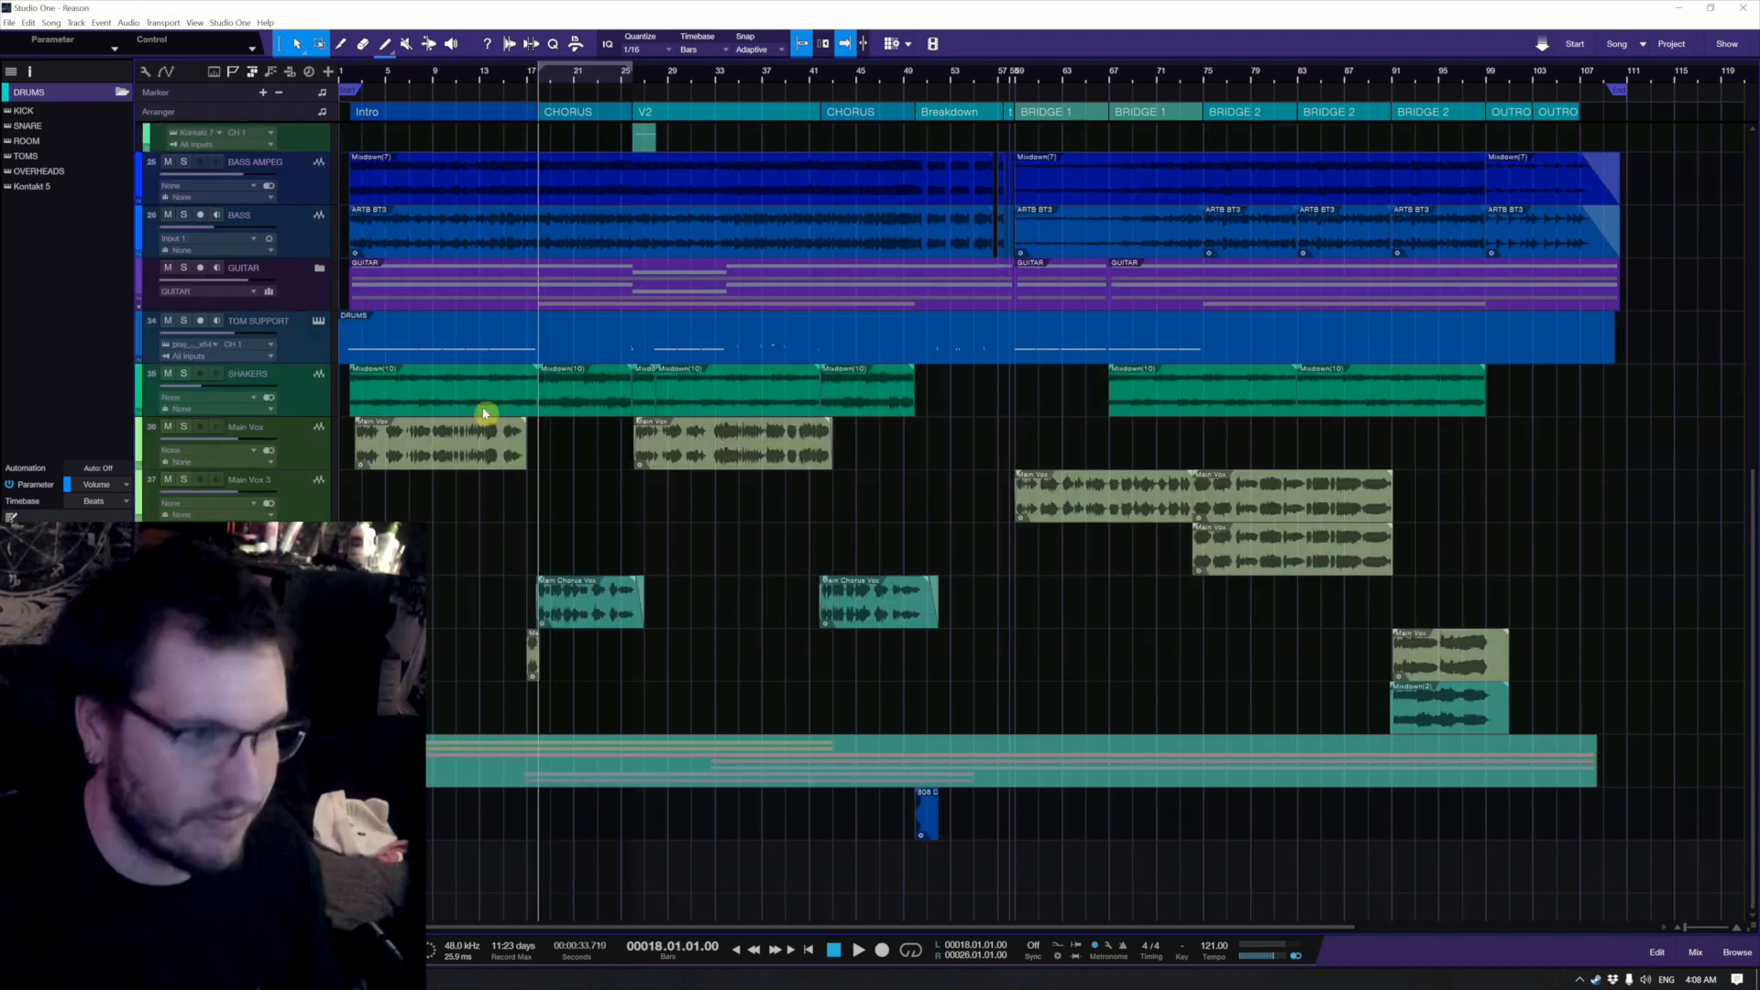
pyautogui.click(273, 467)
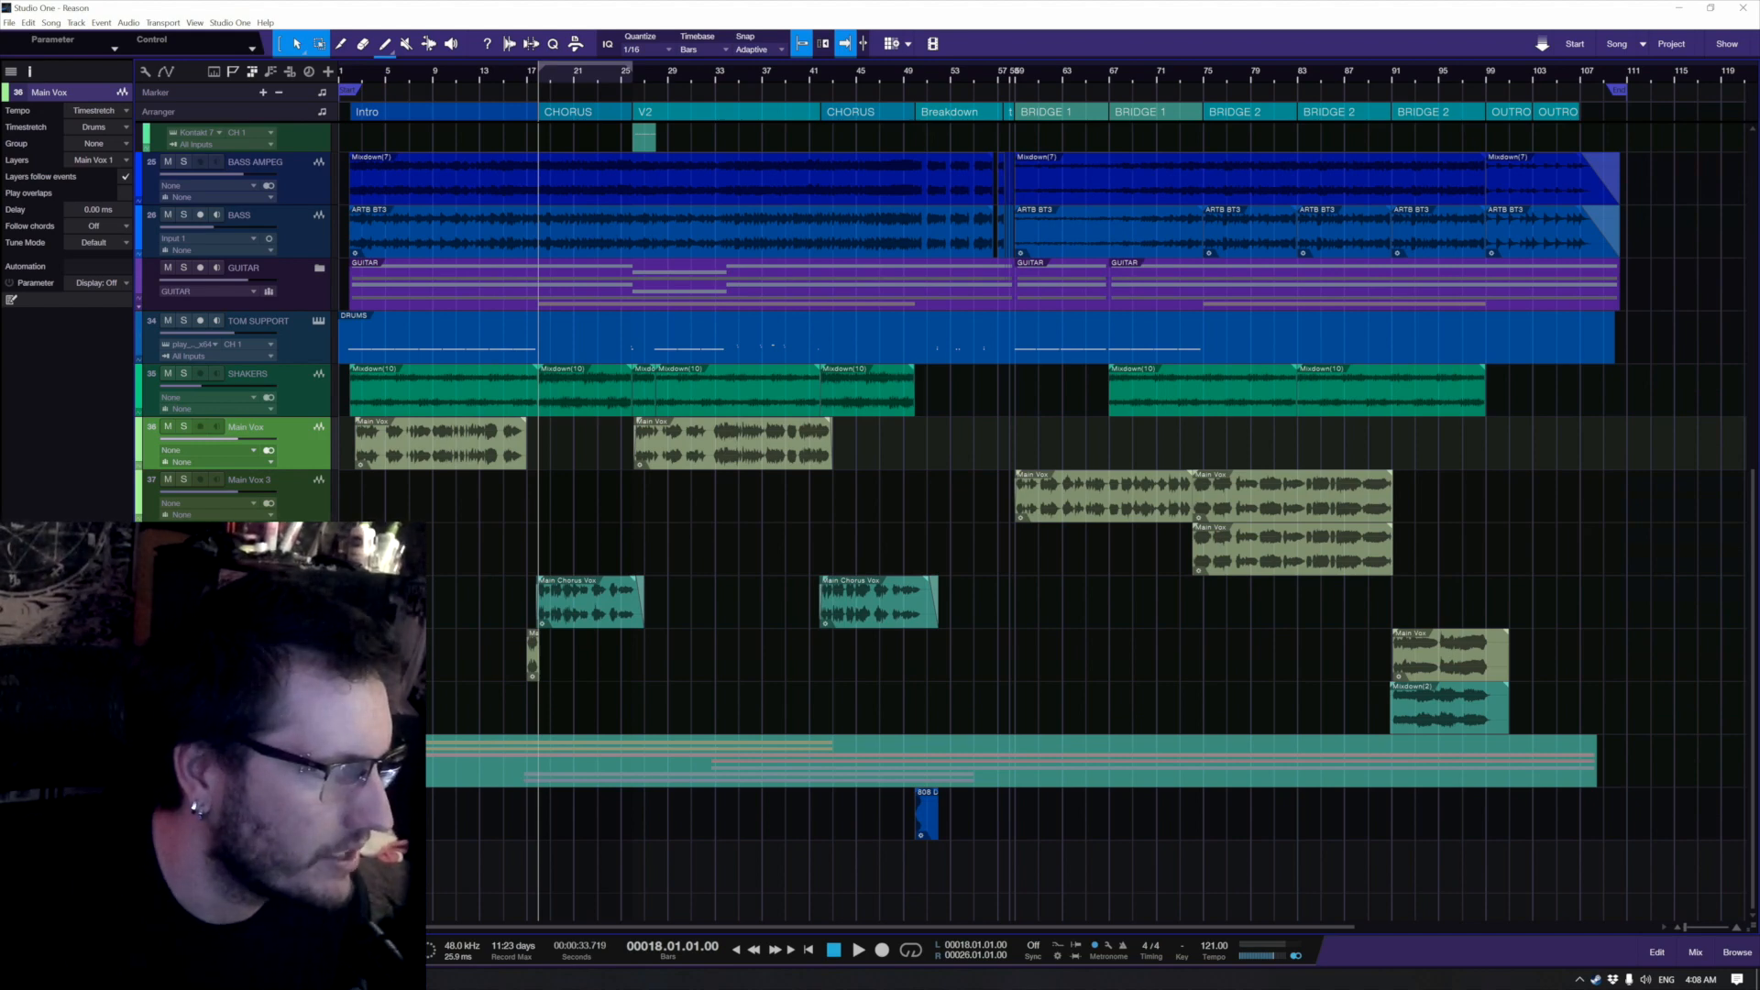
pyautogui.click(119, 535)
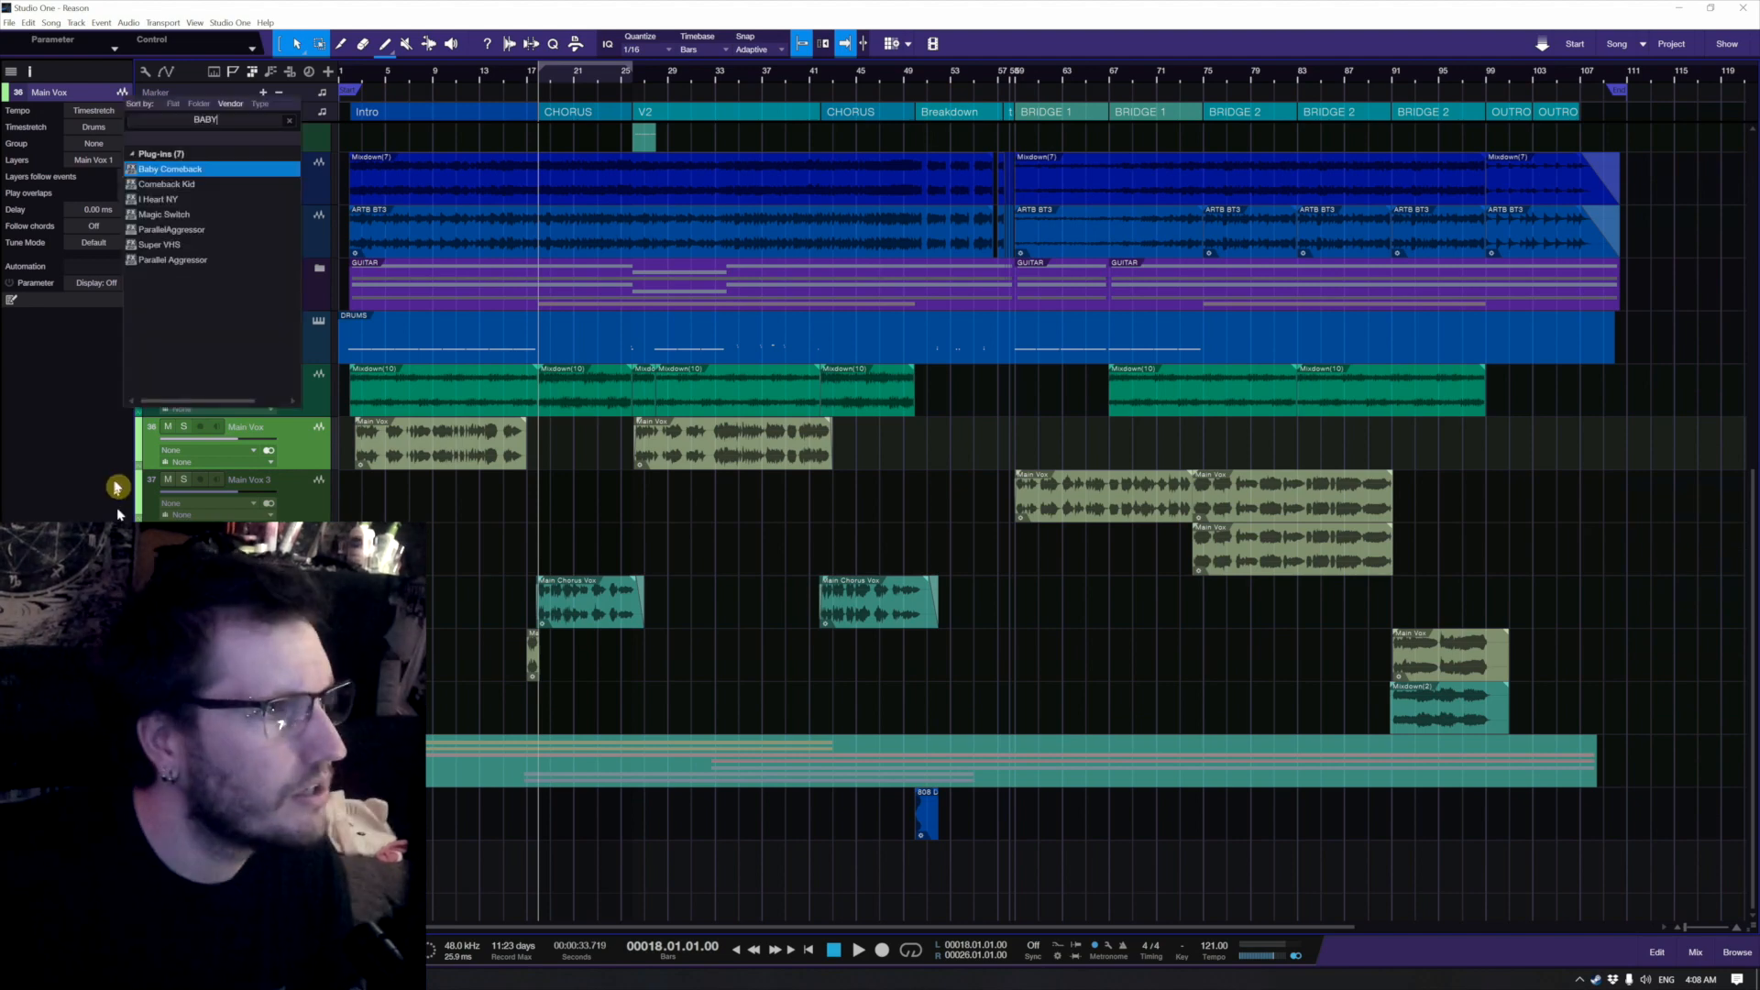
pyautogui.click(214, 172)
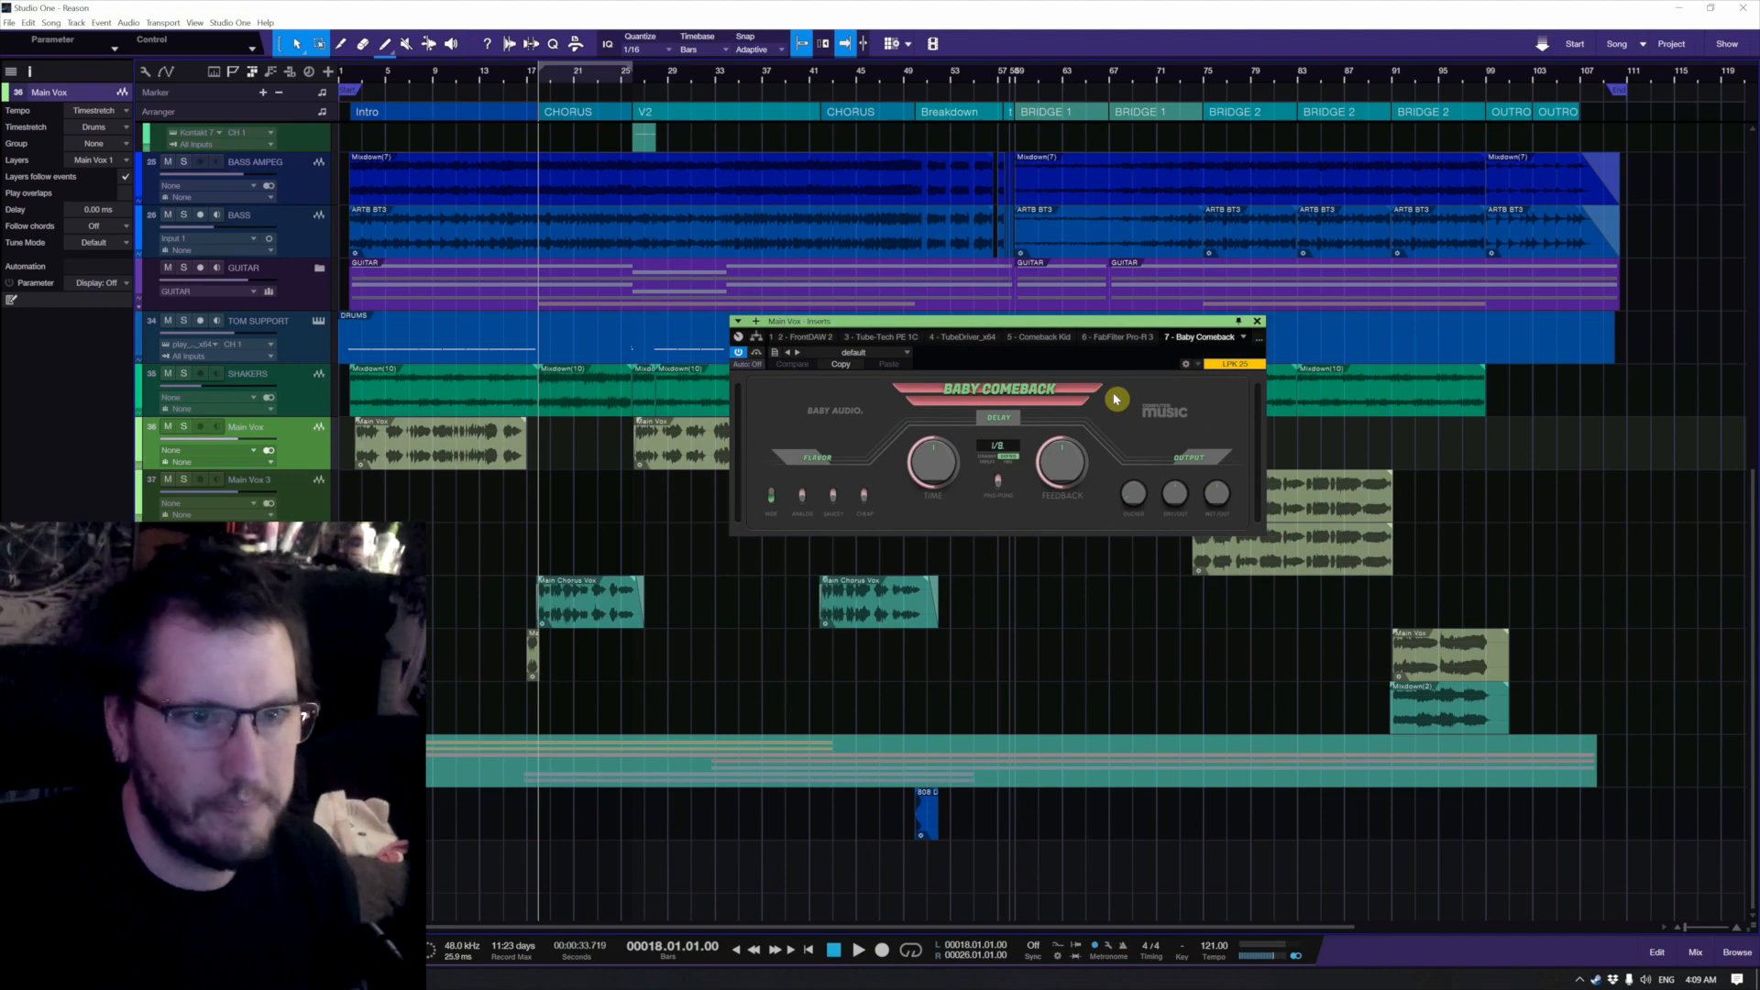
pyautogui.click(988, 456)
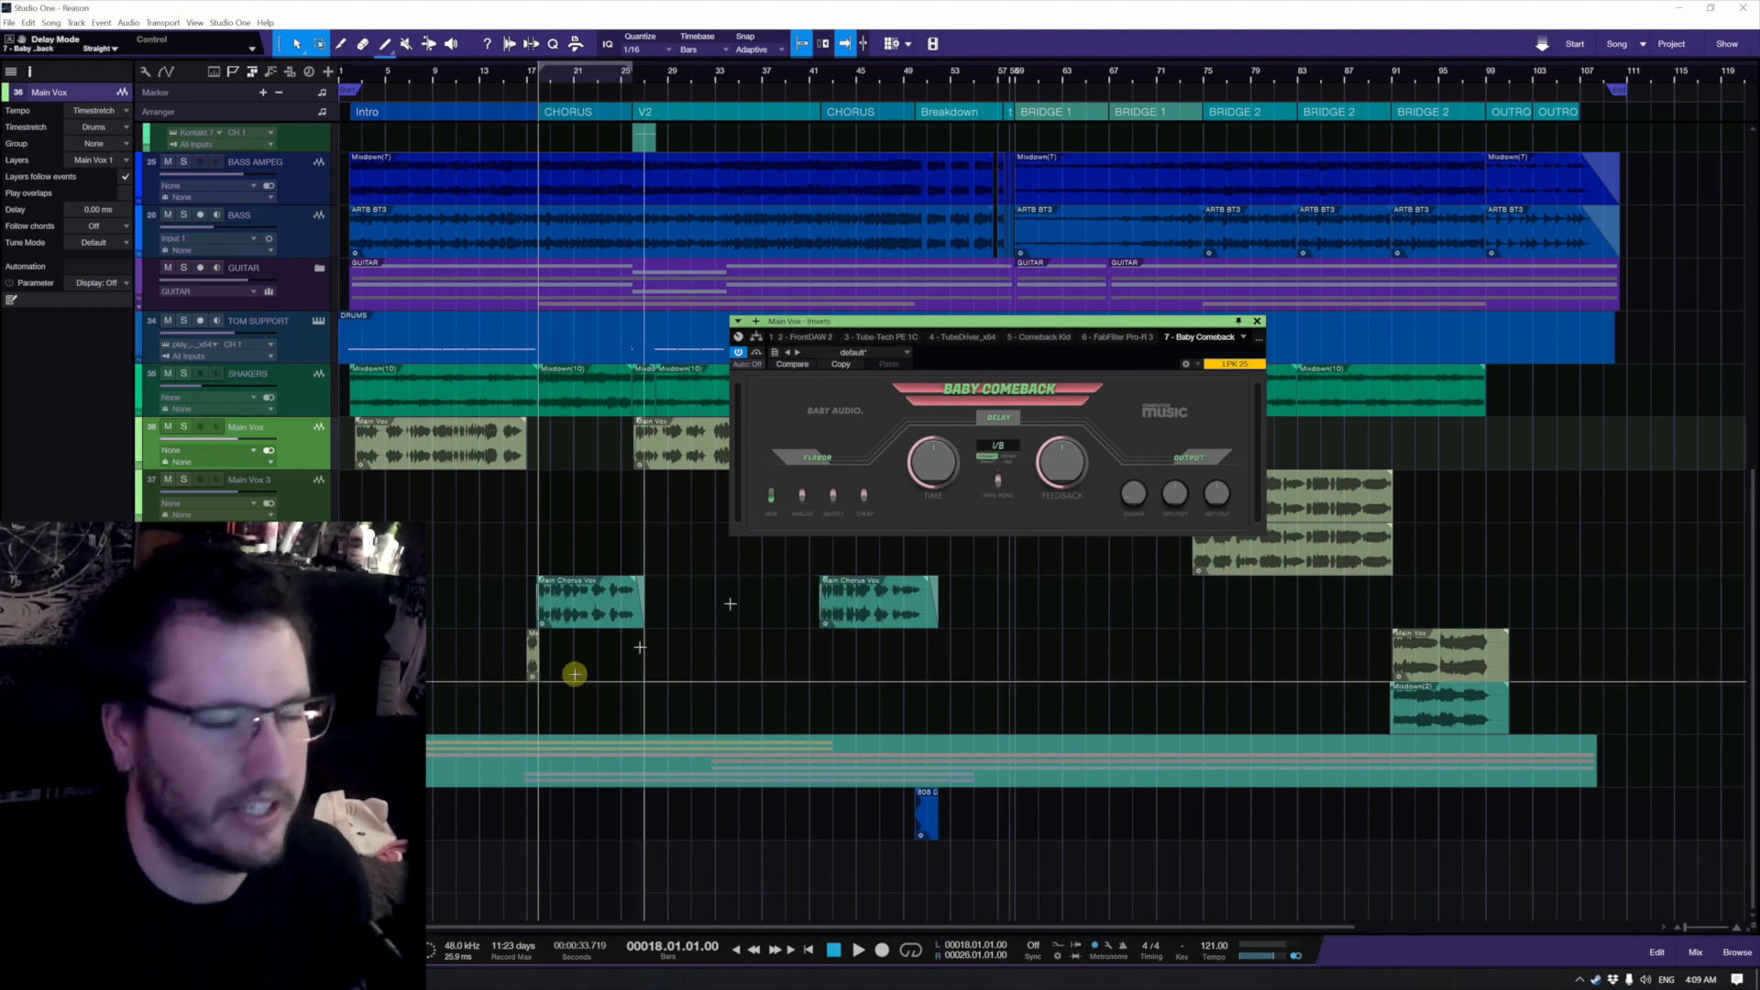
# Step: Solo the Main Vox track, play from the start of its first clip, and set Baby Comeback's Wet/Out to 77%
pyautogui.scroll(2, 406, 428)
pyautogui.click(391, 418)
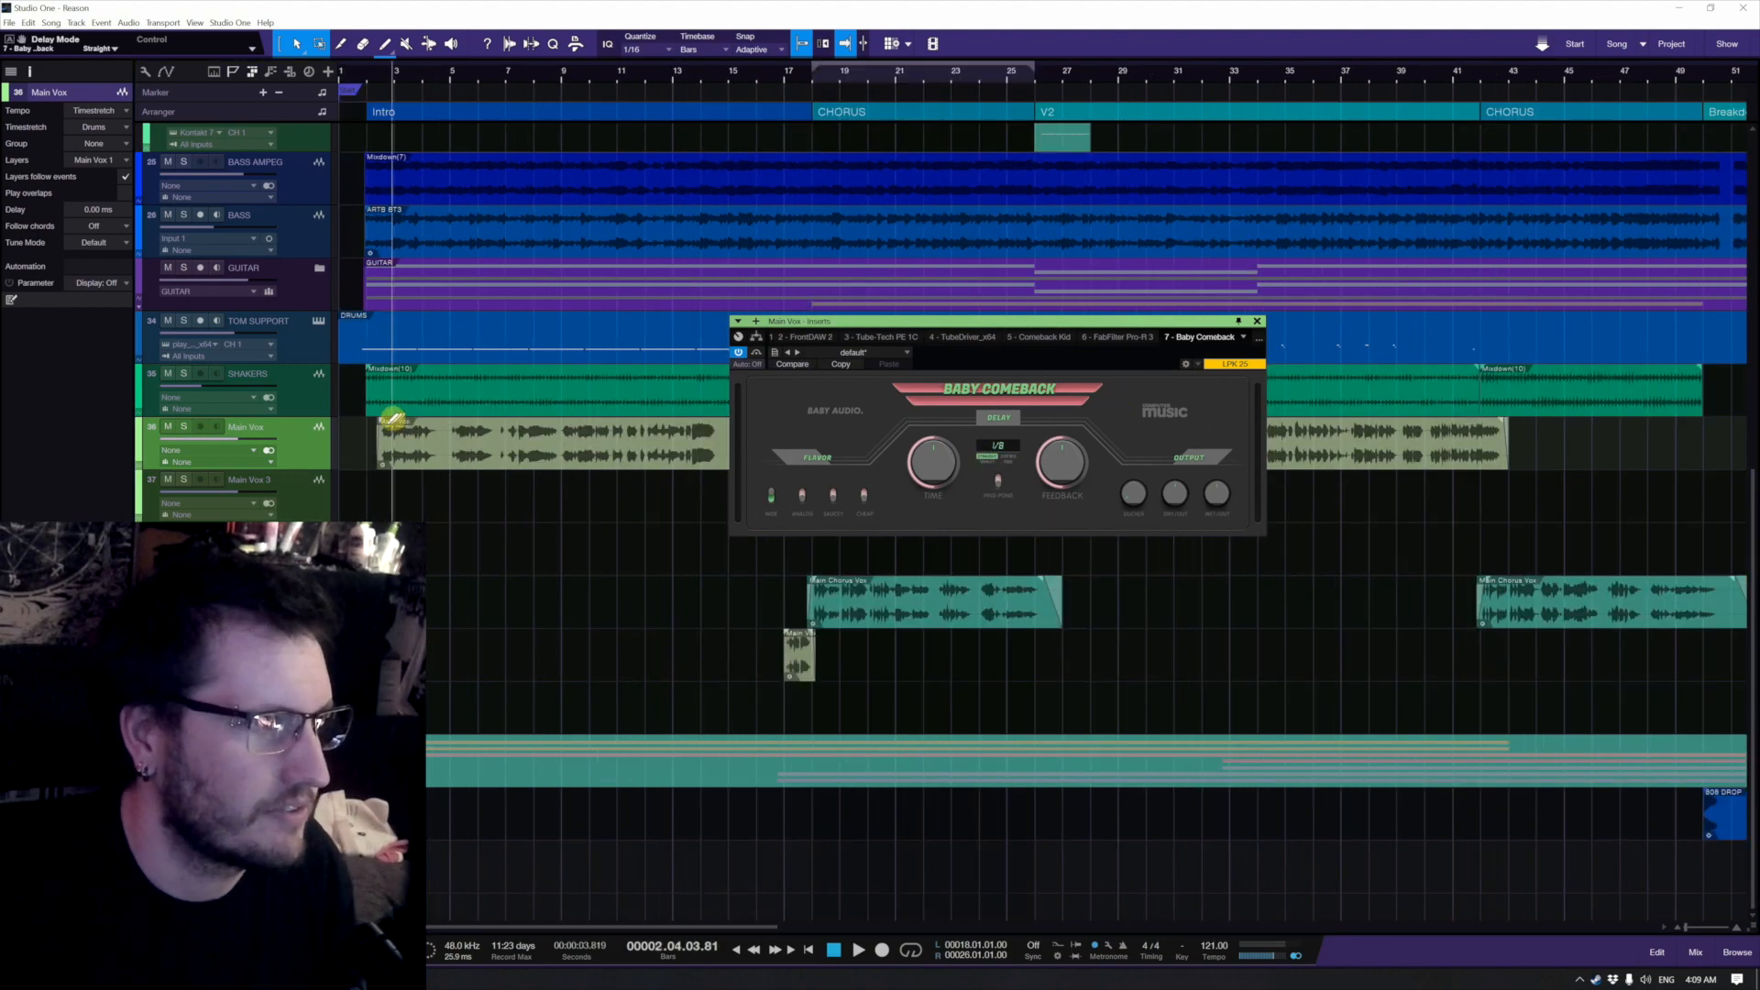
pyautogui.click(384, 430)
pyautogui.press('s')
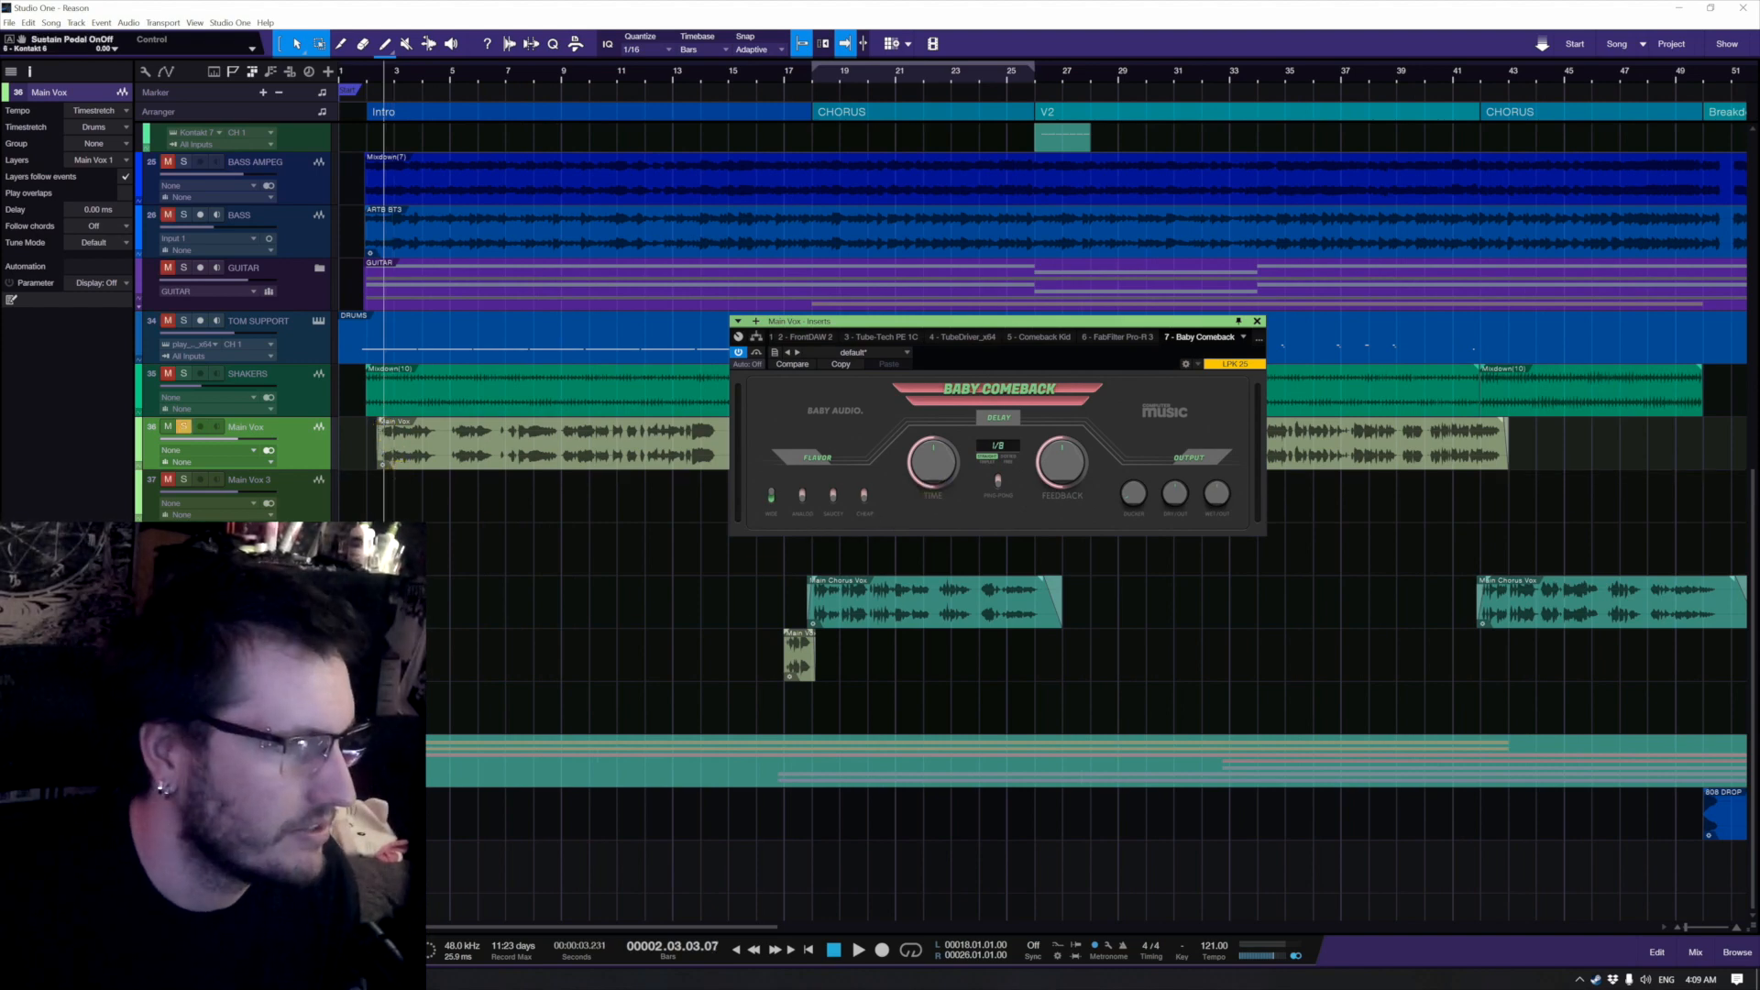
pyautogui.press('space')
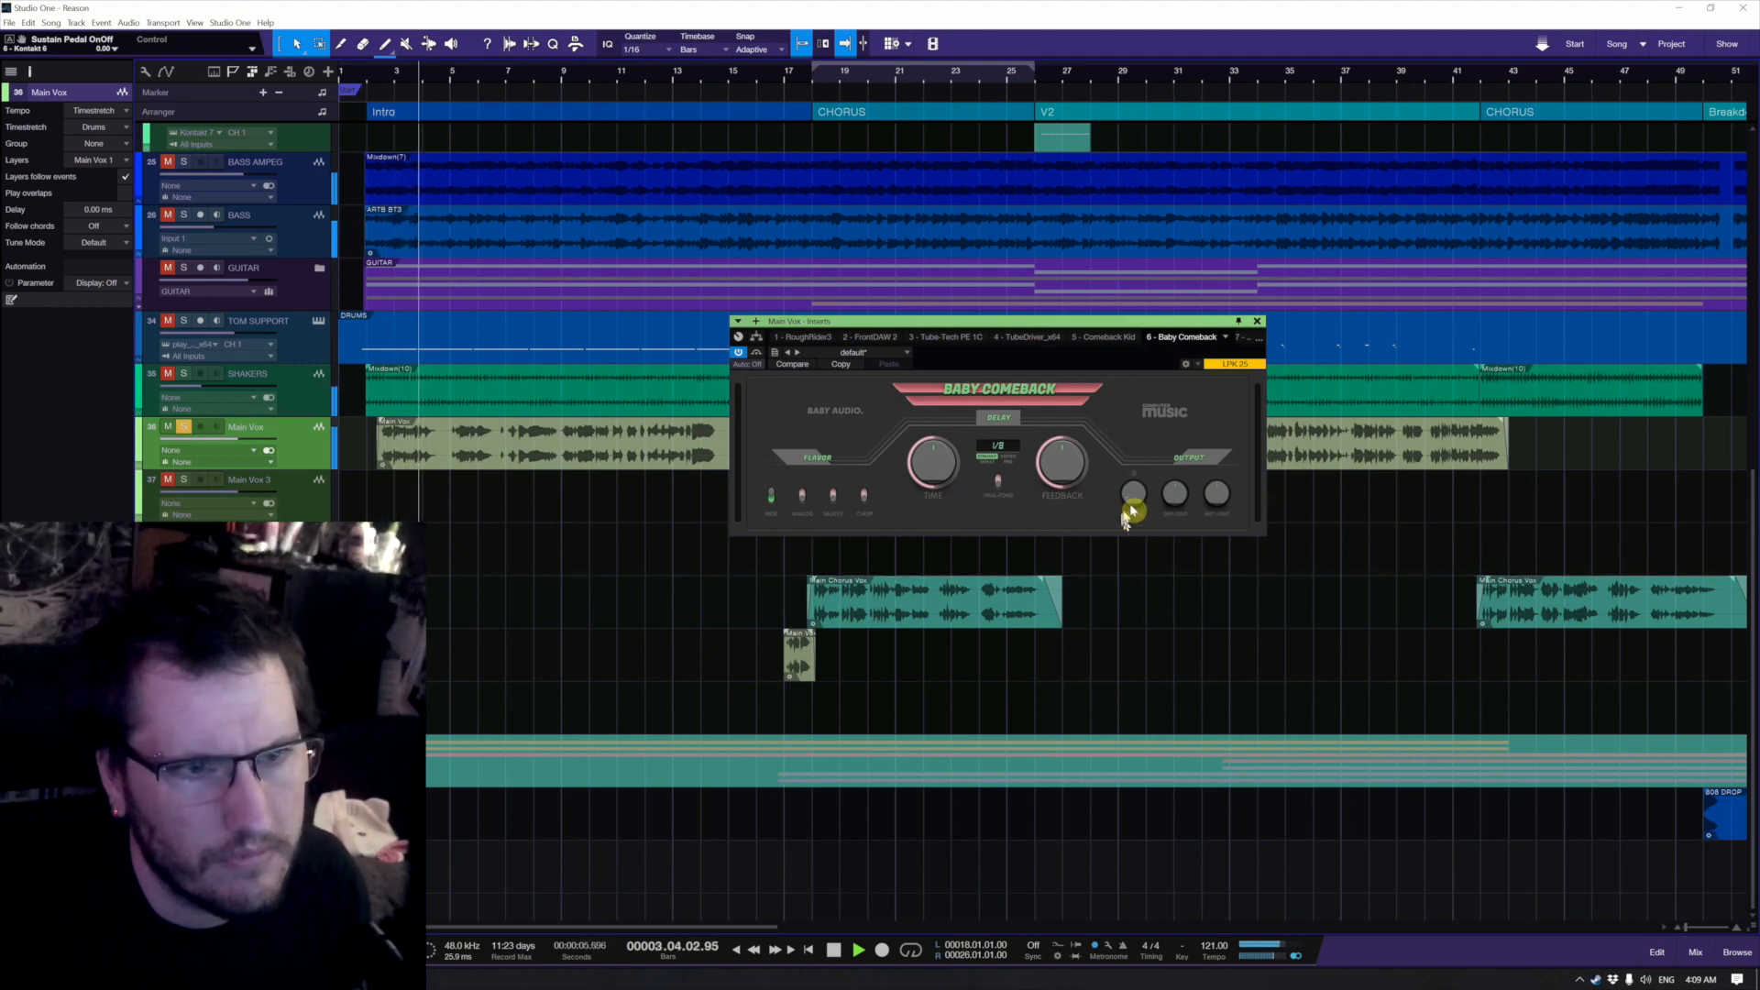
pyautogui.moveTo(1132, 508); pyautogui.dragTo(1225, 510)
pyautogui.press('space')
# Step: Play the vocal again from the clip's start with Baby Comeback's Ducker set to 37%
pyautogui.moveTo(1134, 498)
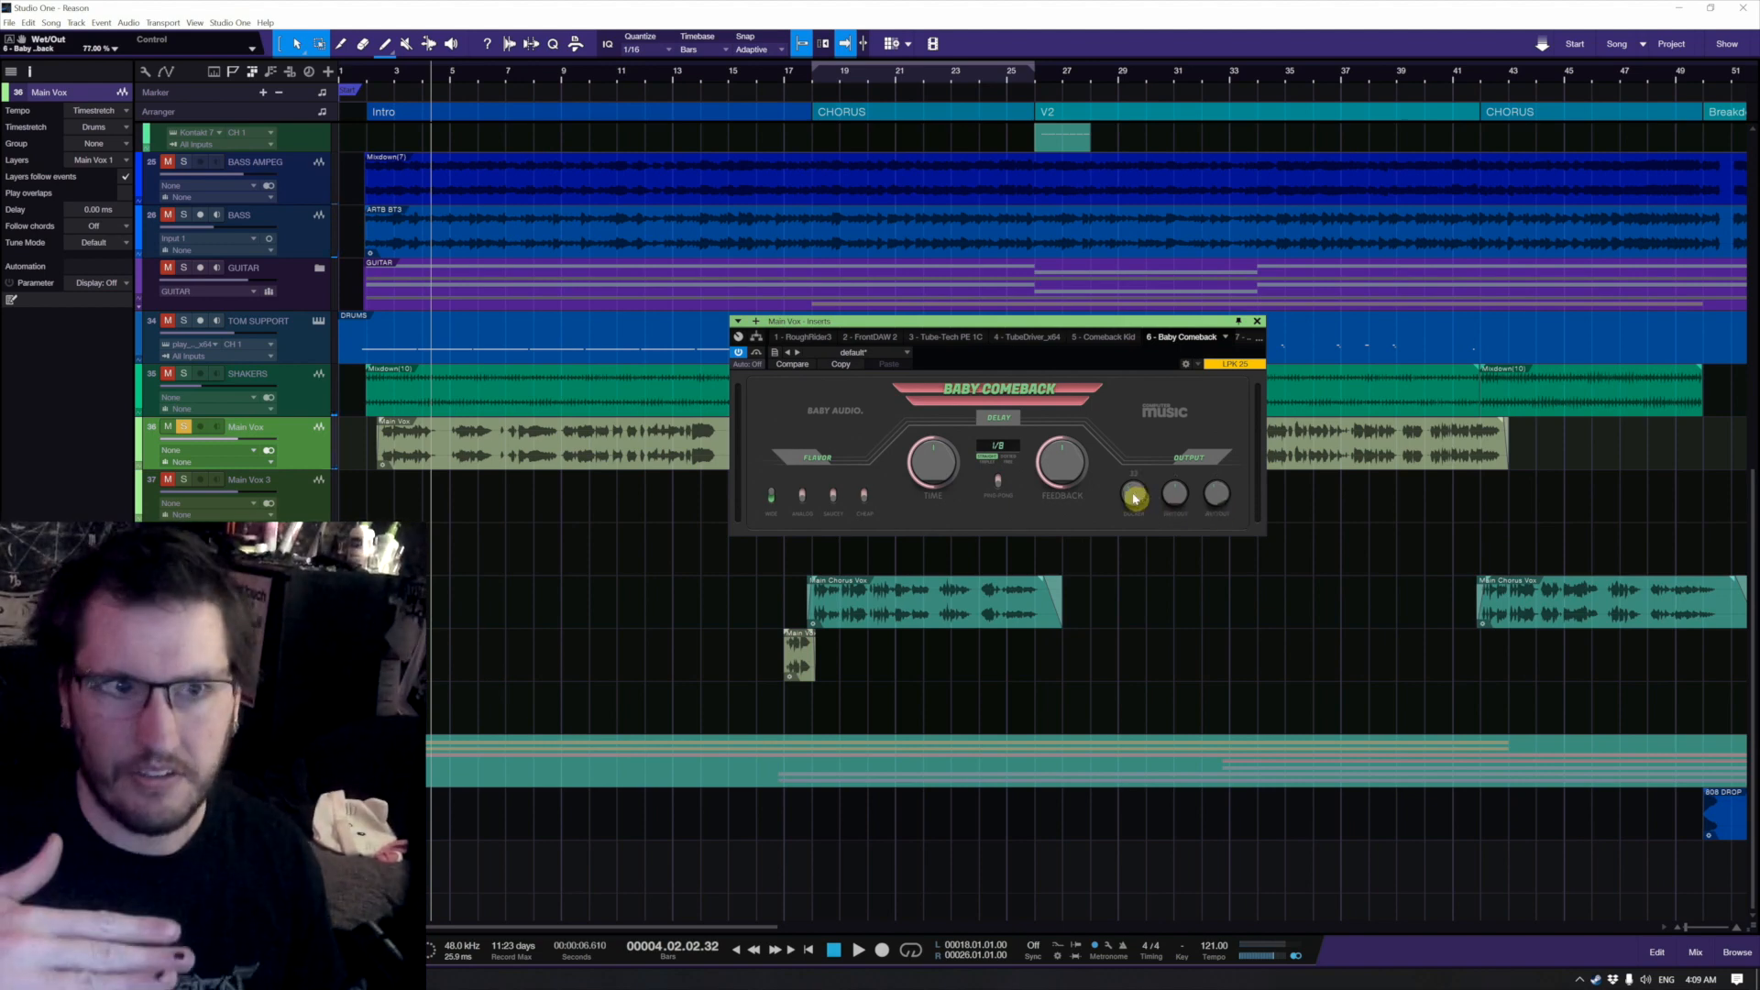
pyautogui.click(381, 430)
pyautogui.press('space')
pyautogui.moveTo(1139, 502); pyautogui.dragTo(1141, 494)
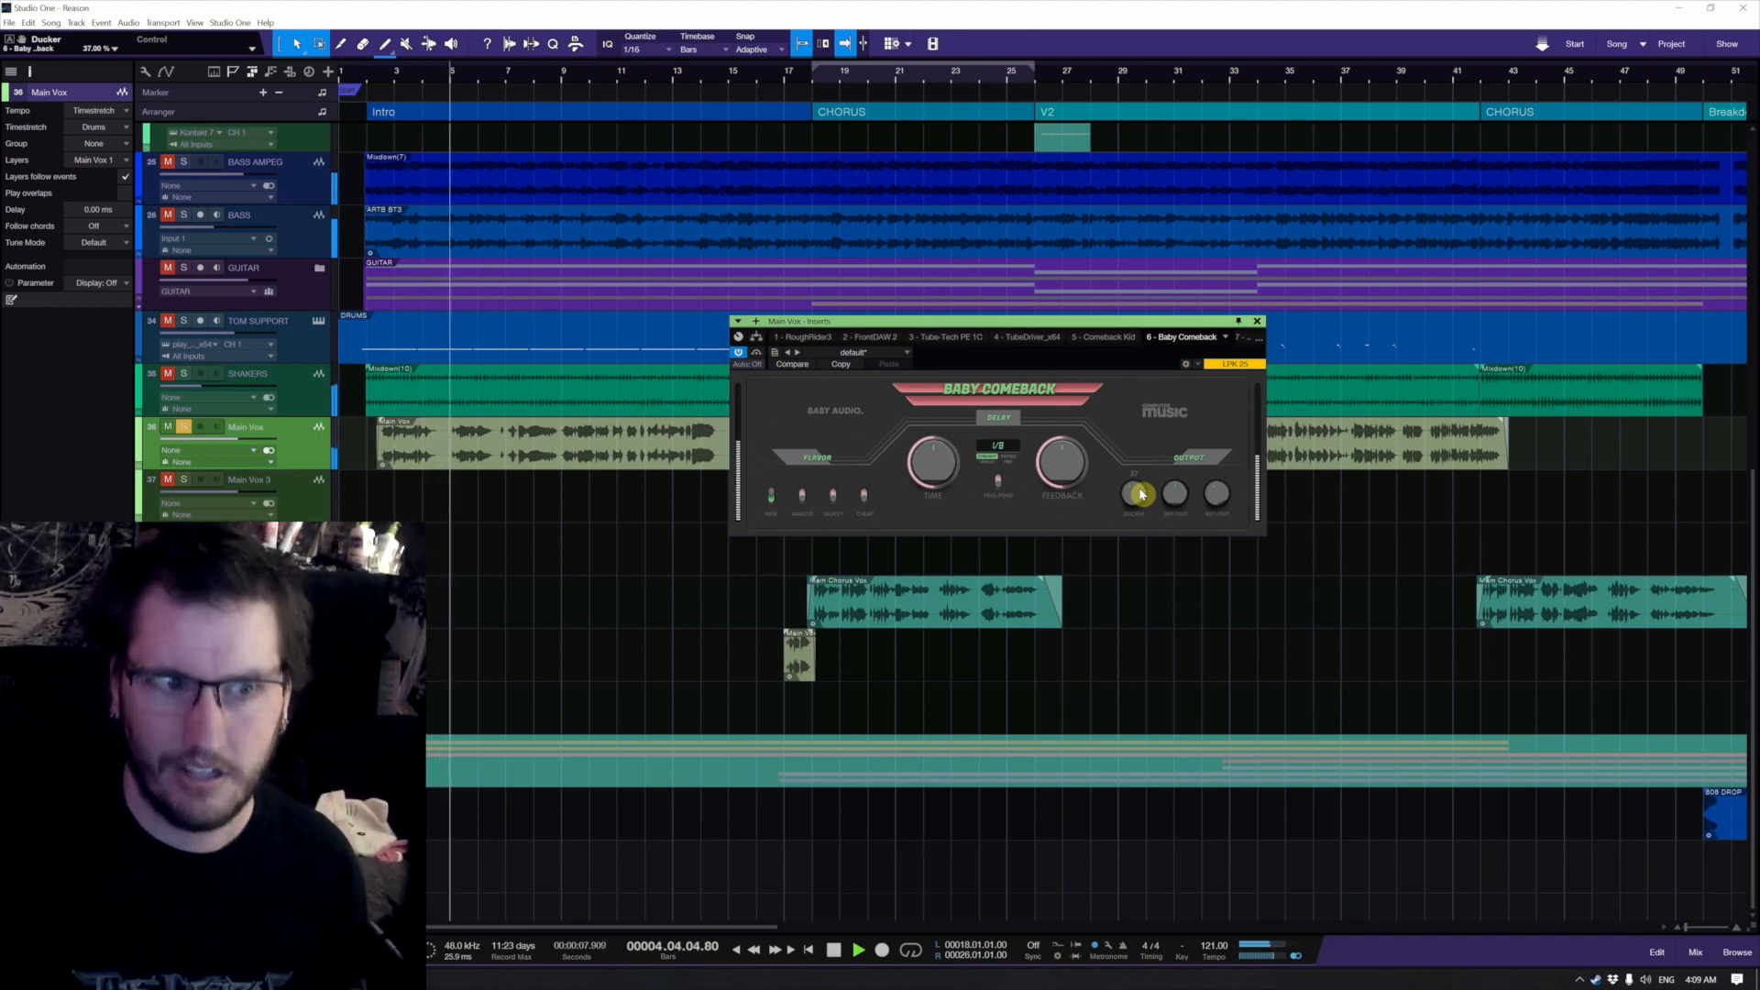
pyautogui.press('space')
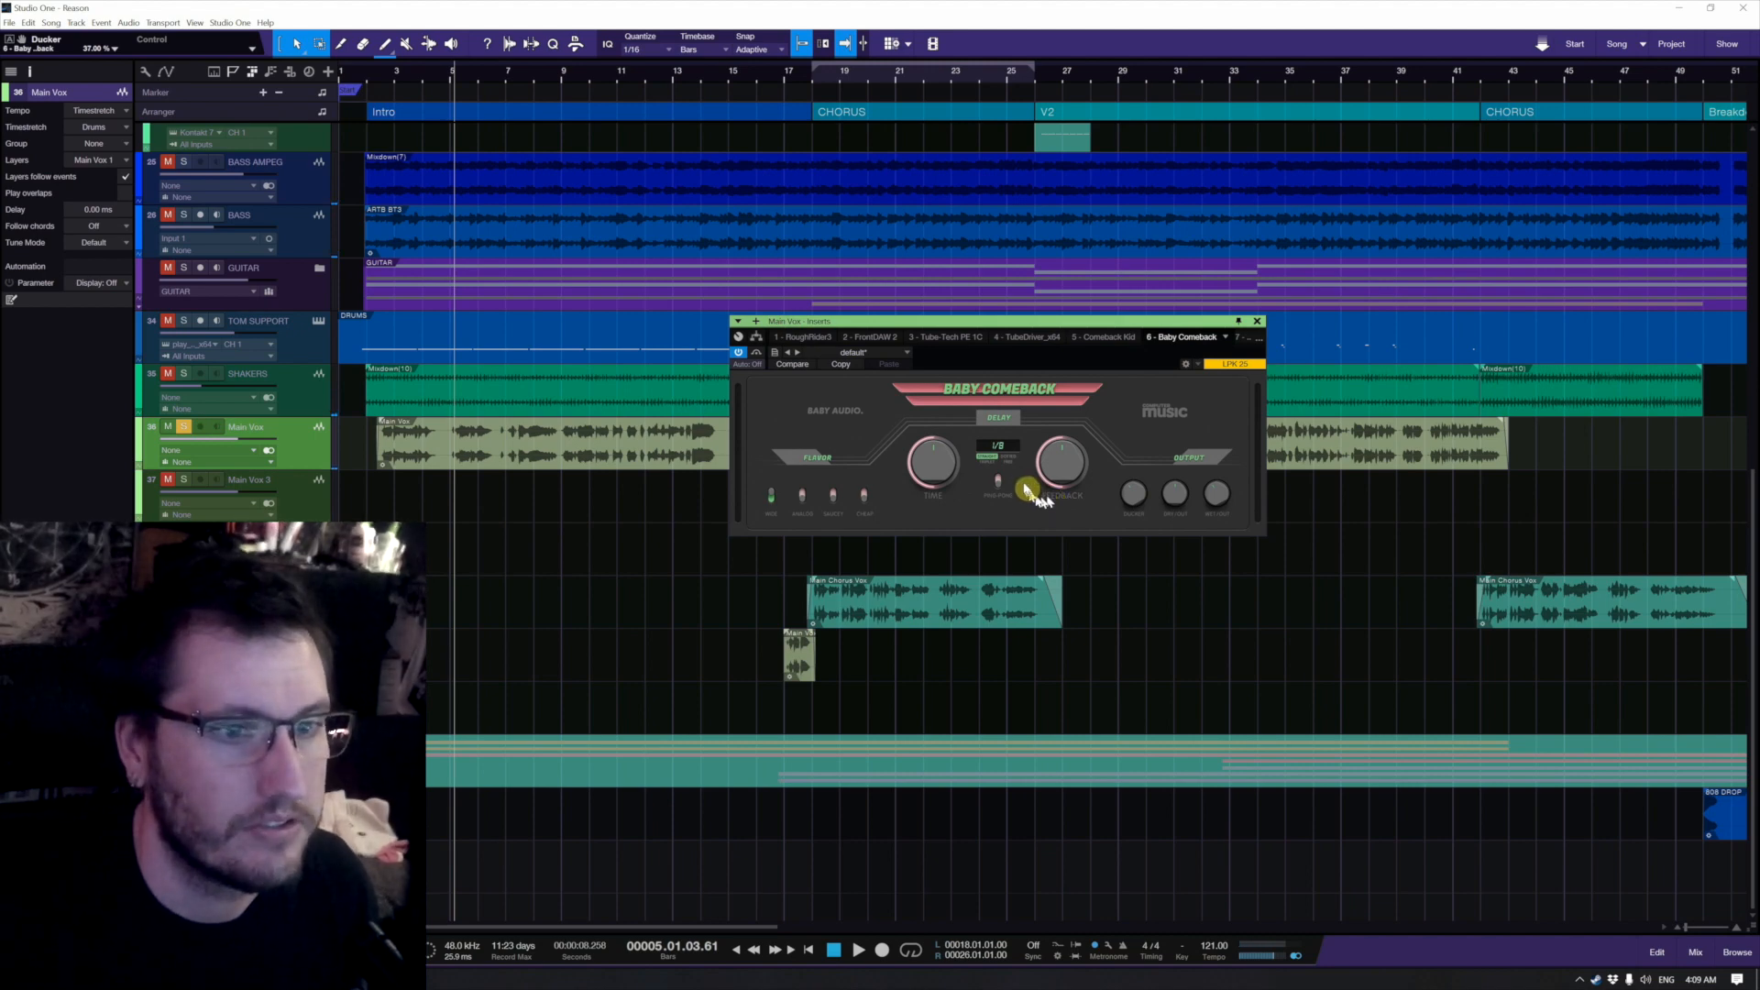
# Step: Turn on Ping-Pong in Baby Comeback and lower the feedback while playing back the vocal
pyautogui.moveTo(1132, 499); pyautogui.dragTo(1126, 530)
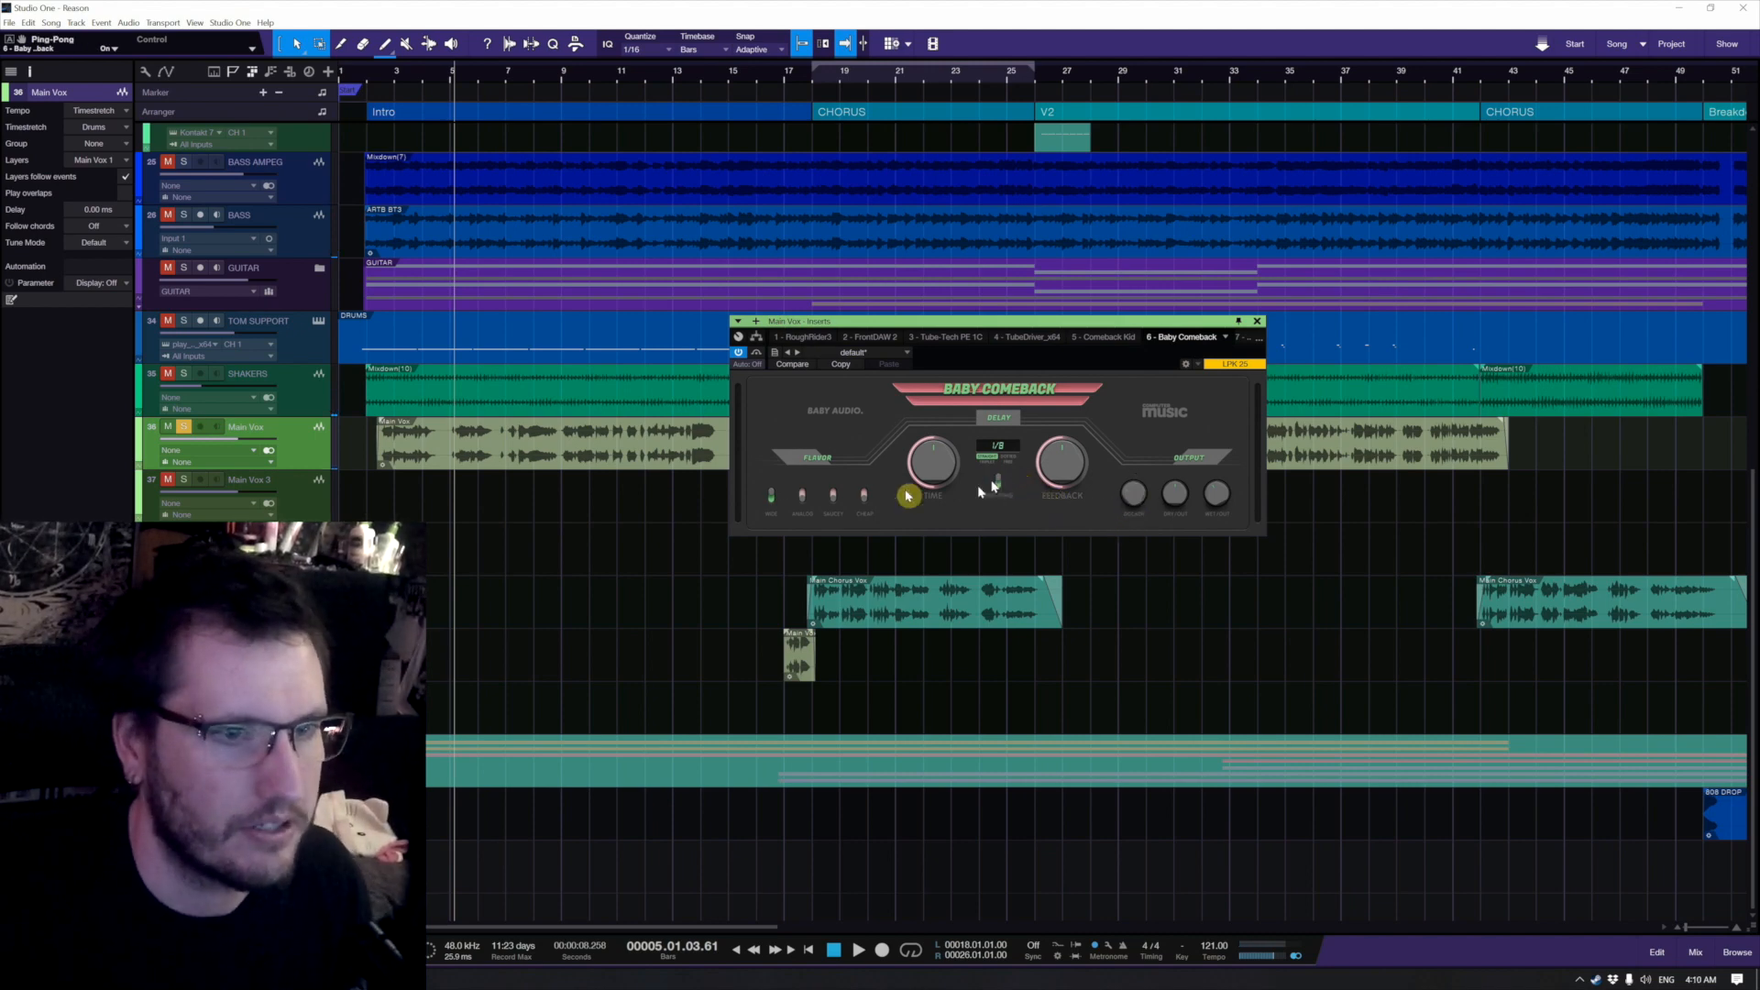
pyautogui.scroll(5, 444, 493)
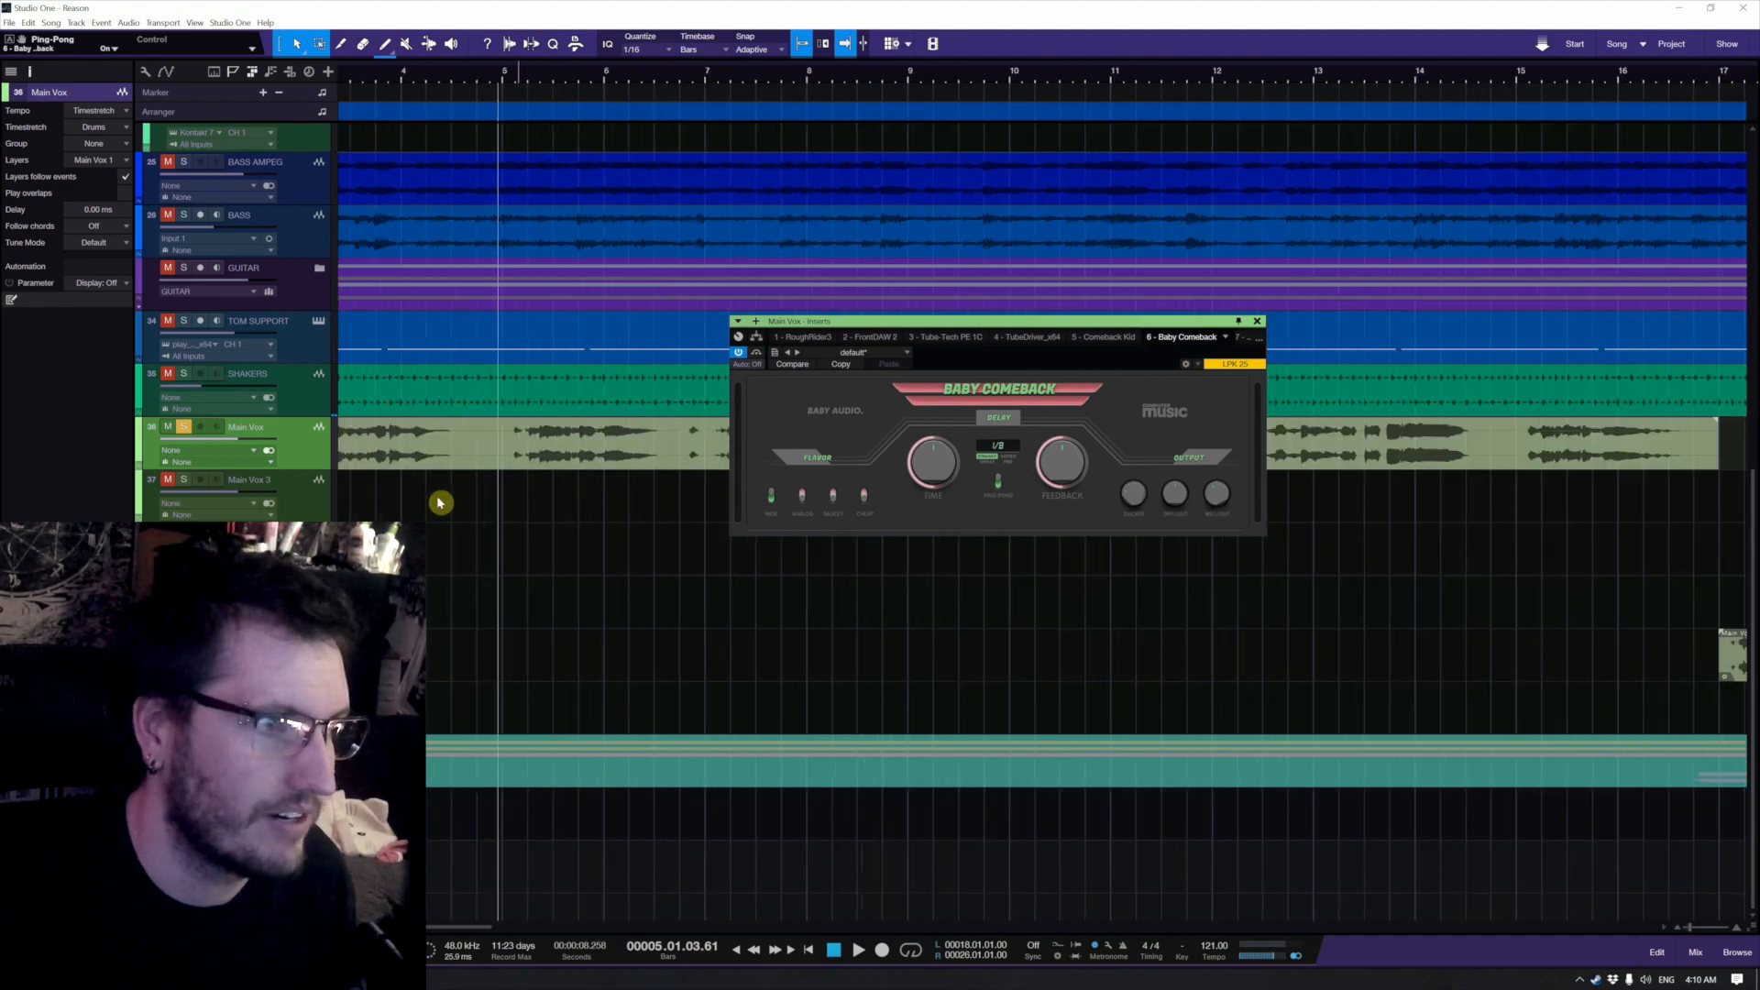
pyautogui.hotkey('ctrl', 'space')
pyautogui.press('space')
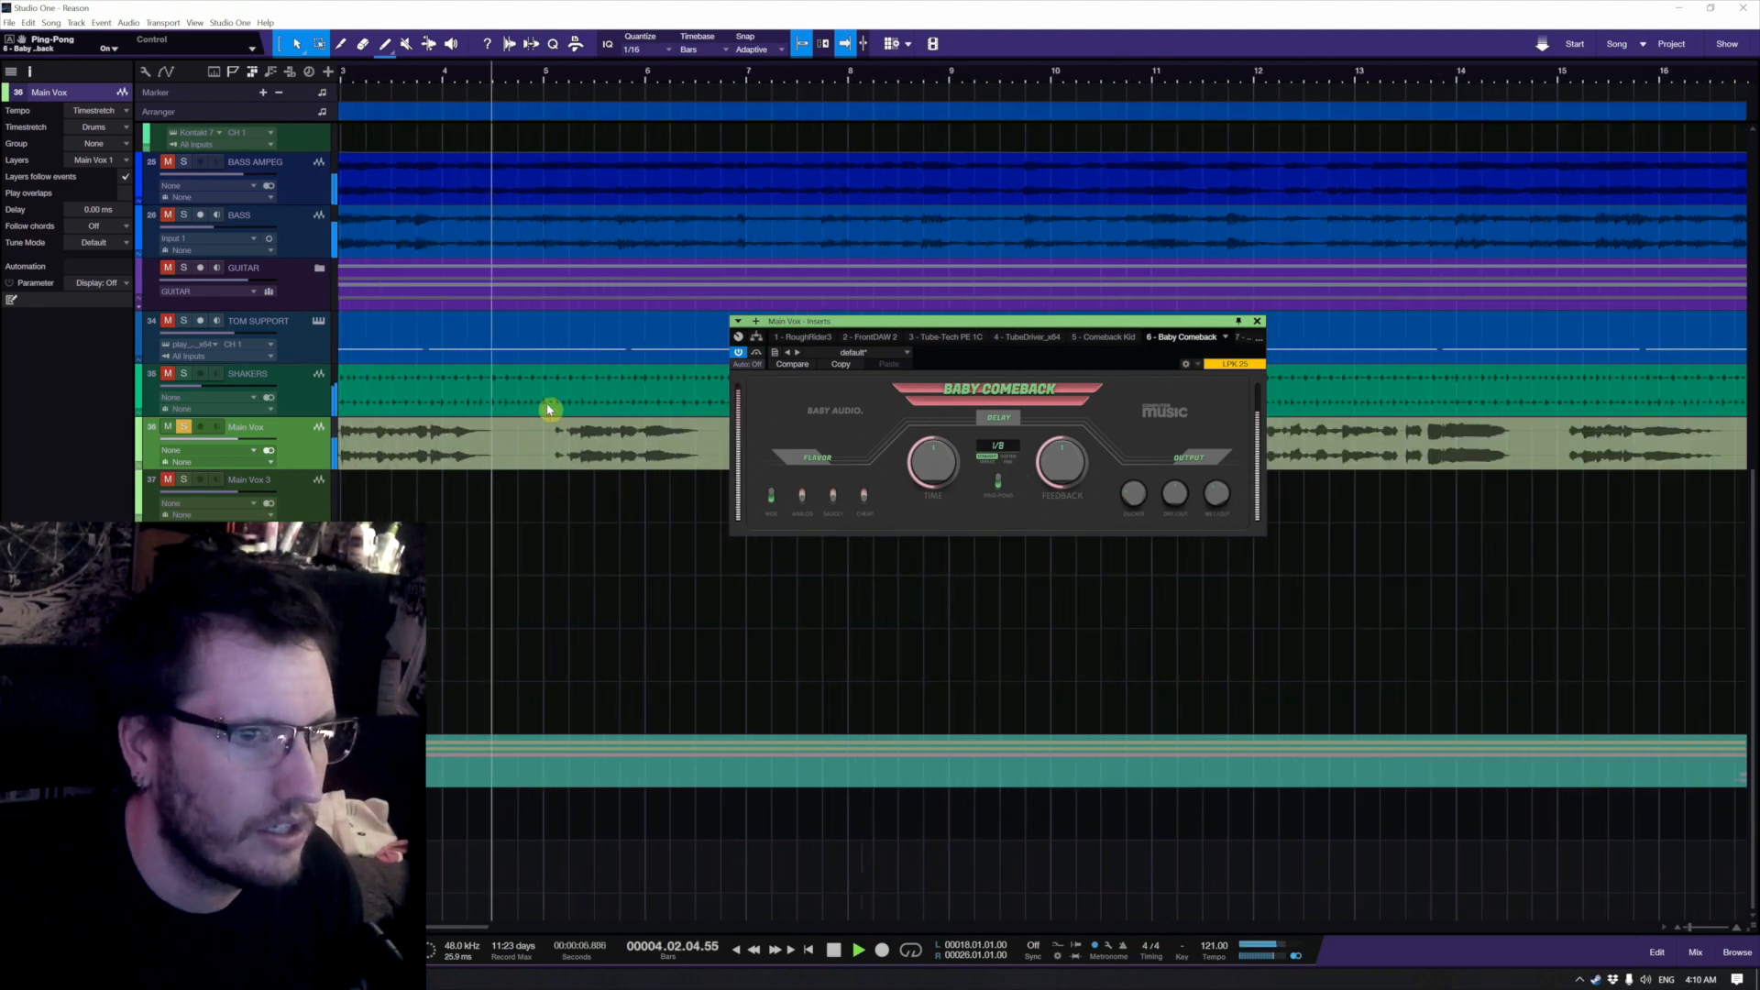
pyautogui.moveTo(1062, 466); pyautogui.dragTo(1059, 475)
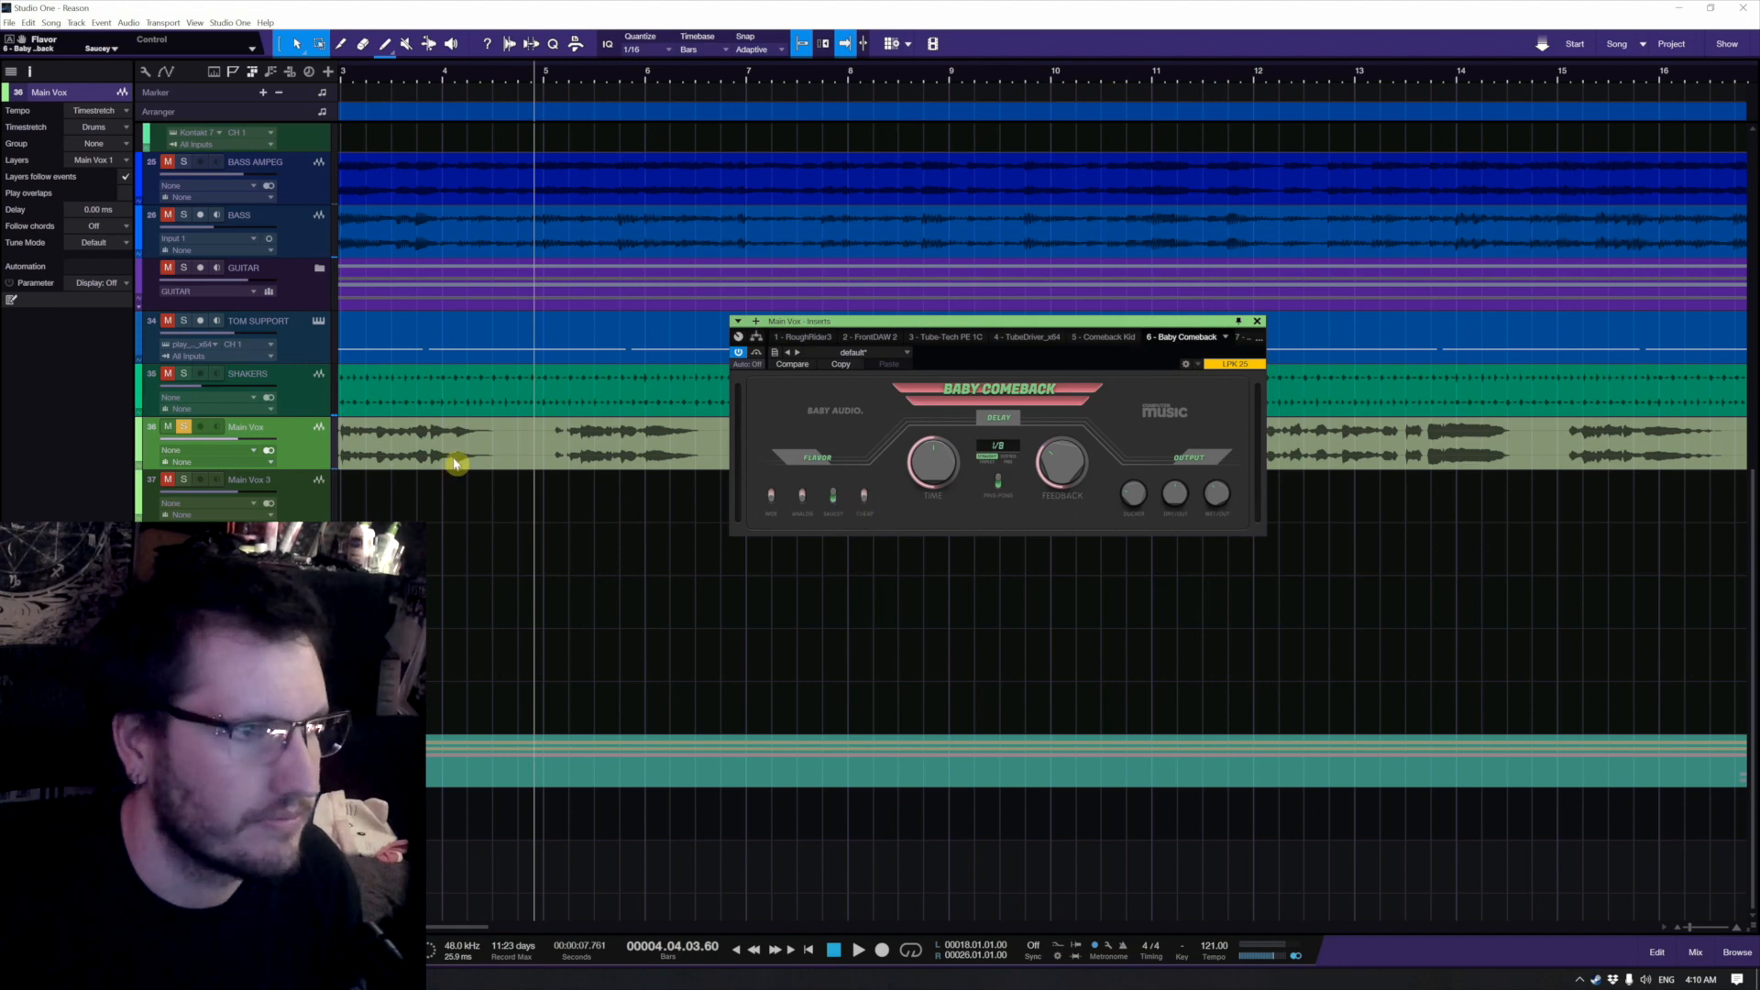
# Step: Audition the Saucey flavor on the first vocal phrase and switch Baby Comeback's flavor to Clean
pyautogui.hscroll(-1, 455, 463)
pyautogui.click(464, 426)
pyautogui.press('space')
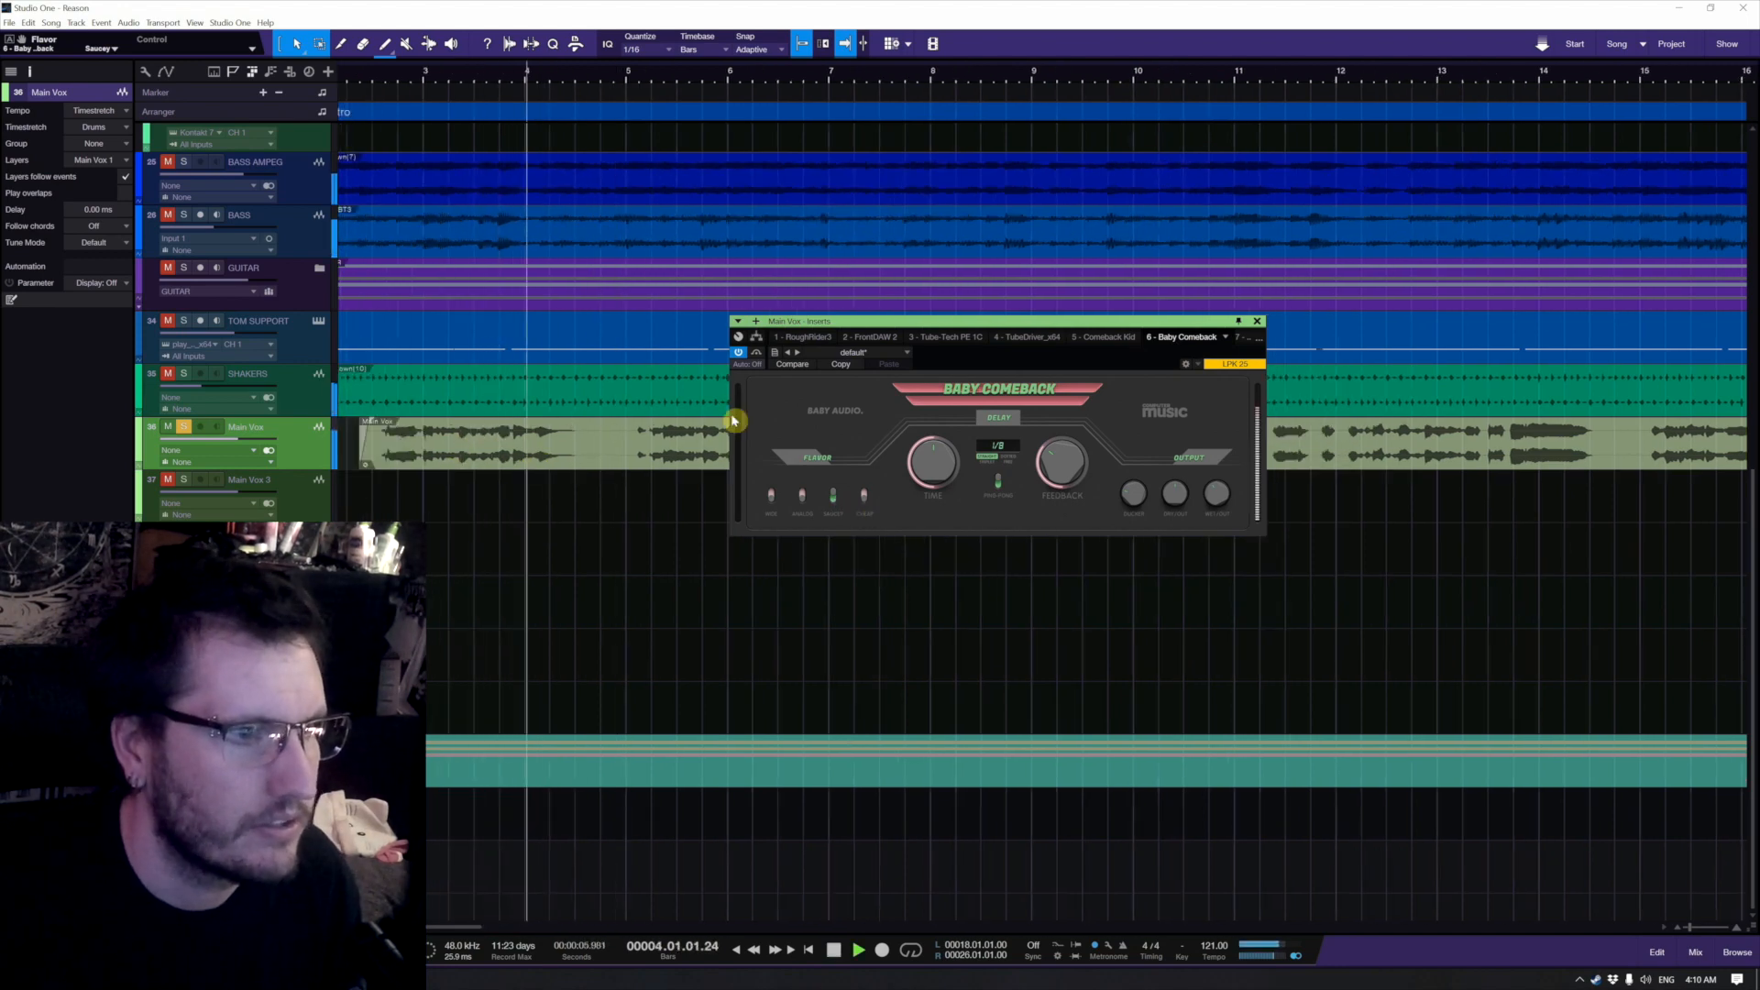
pyautogui.click(835, 496)
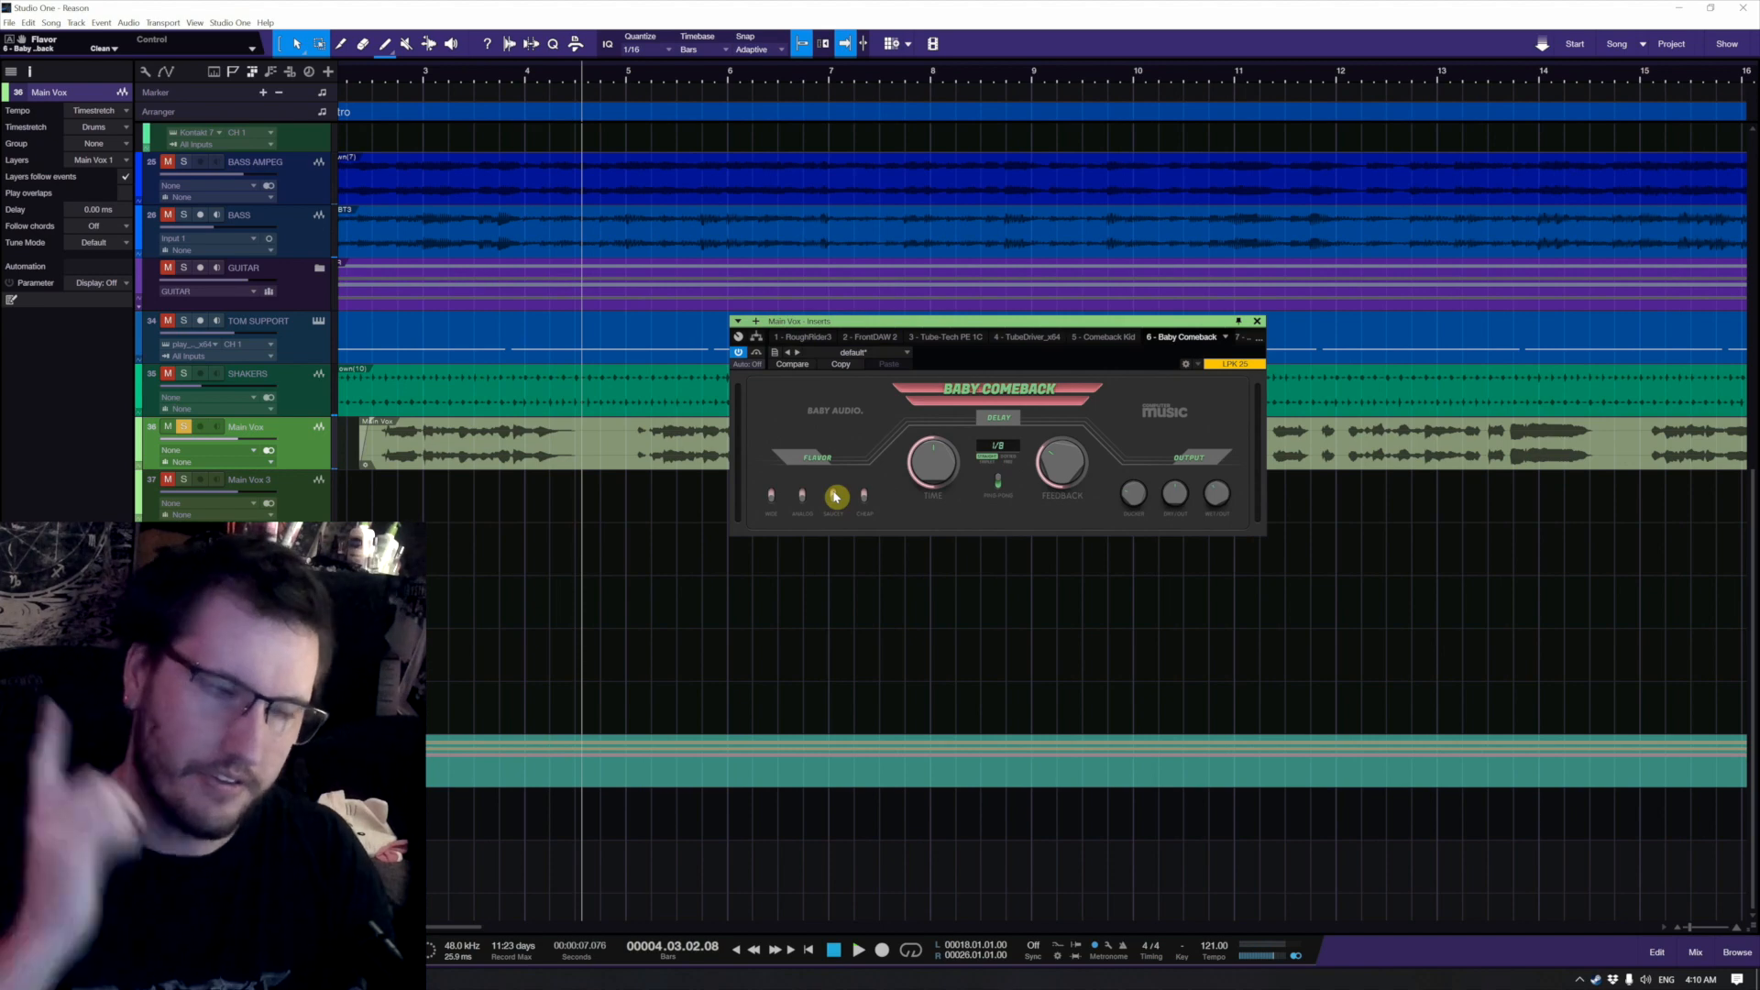
# Step: Close Baby Comeback and replace it with the Magic Switch effect from the favorites on the Main Vox track
pyautogui.click(125, 569)
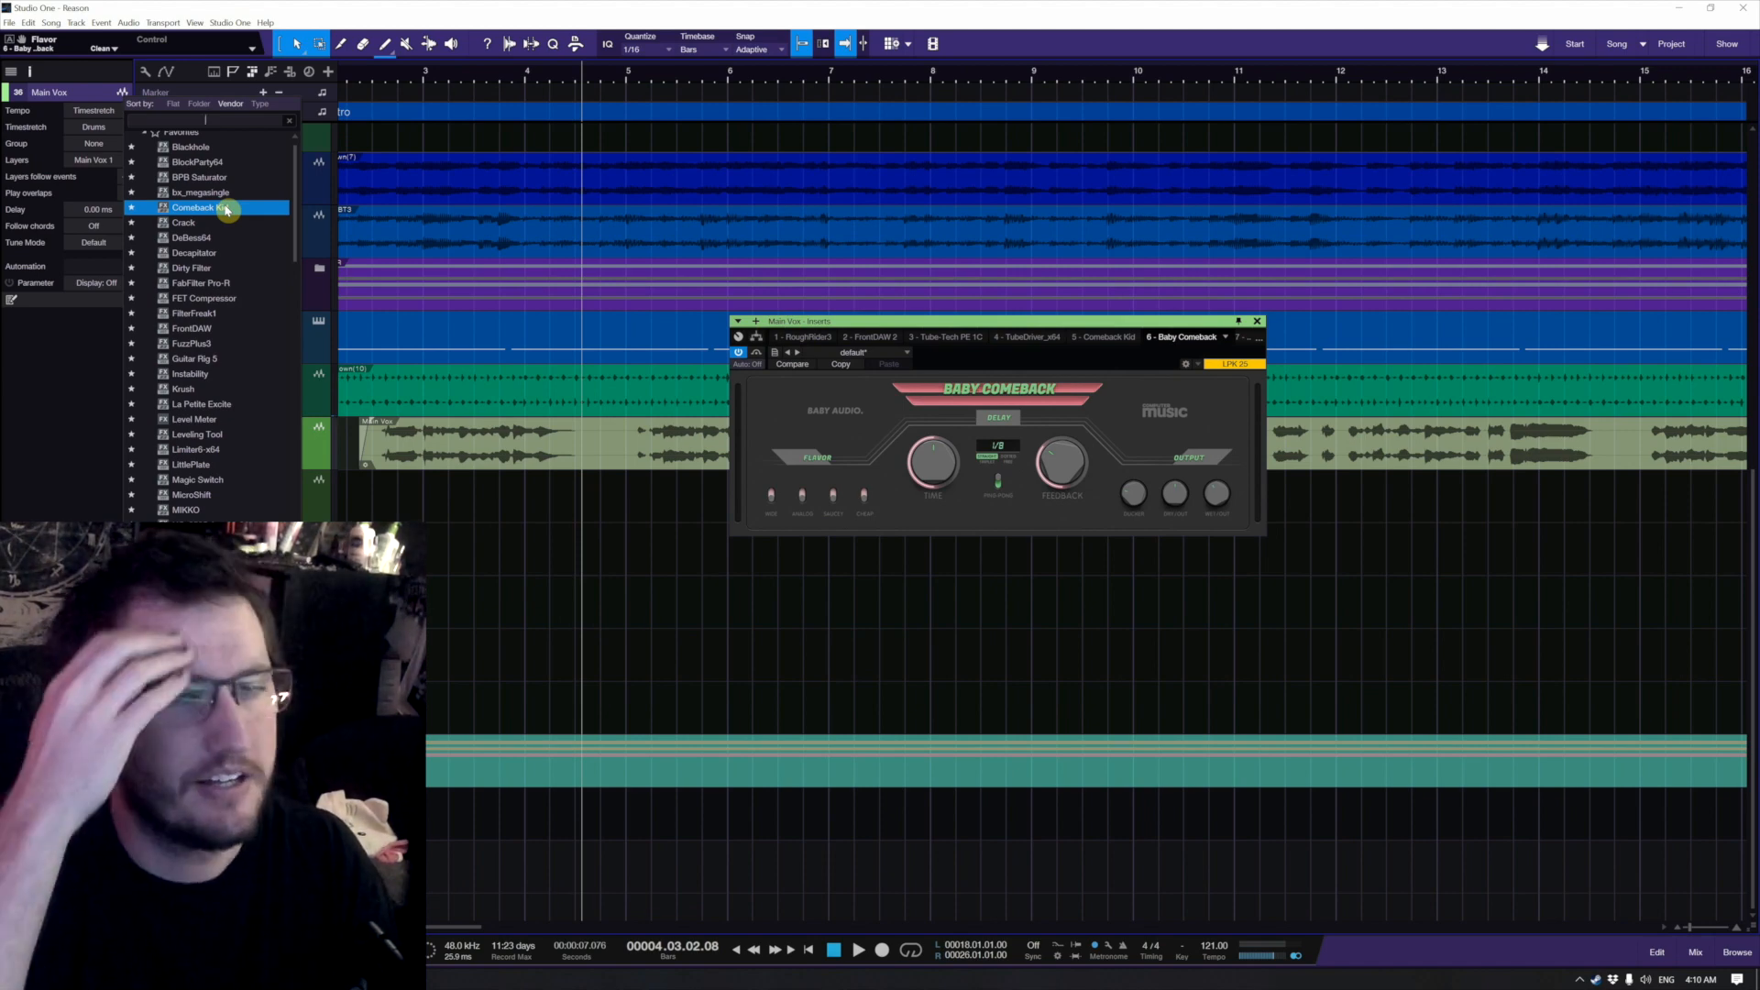
pyautogui.click(1257, 321)
pyautogui.click(1257, 322)
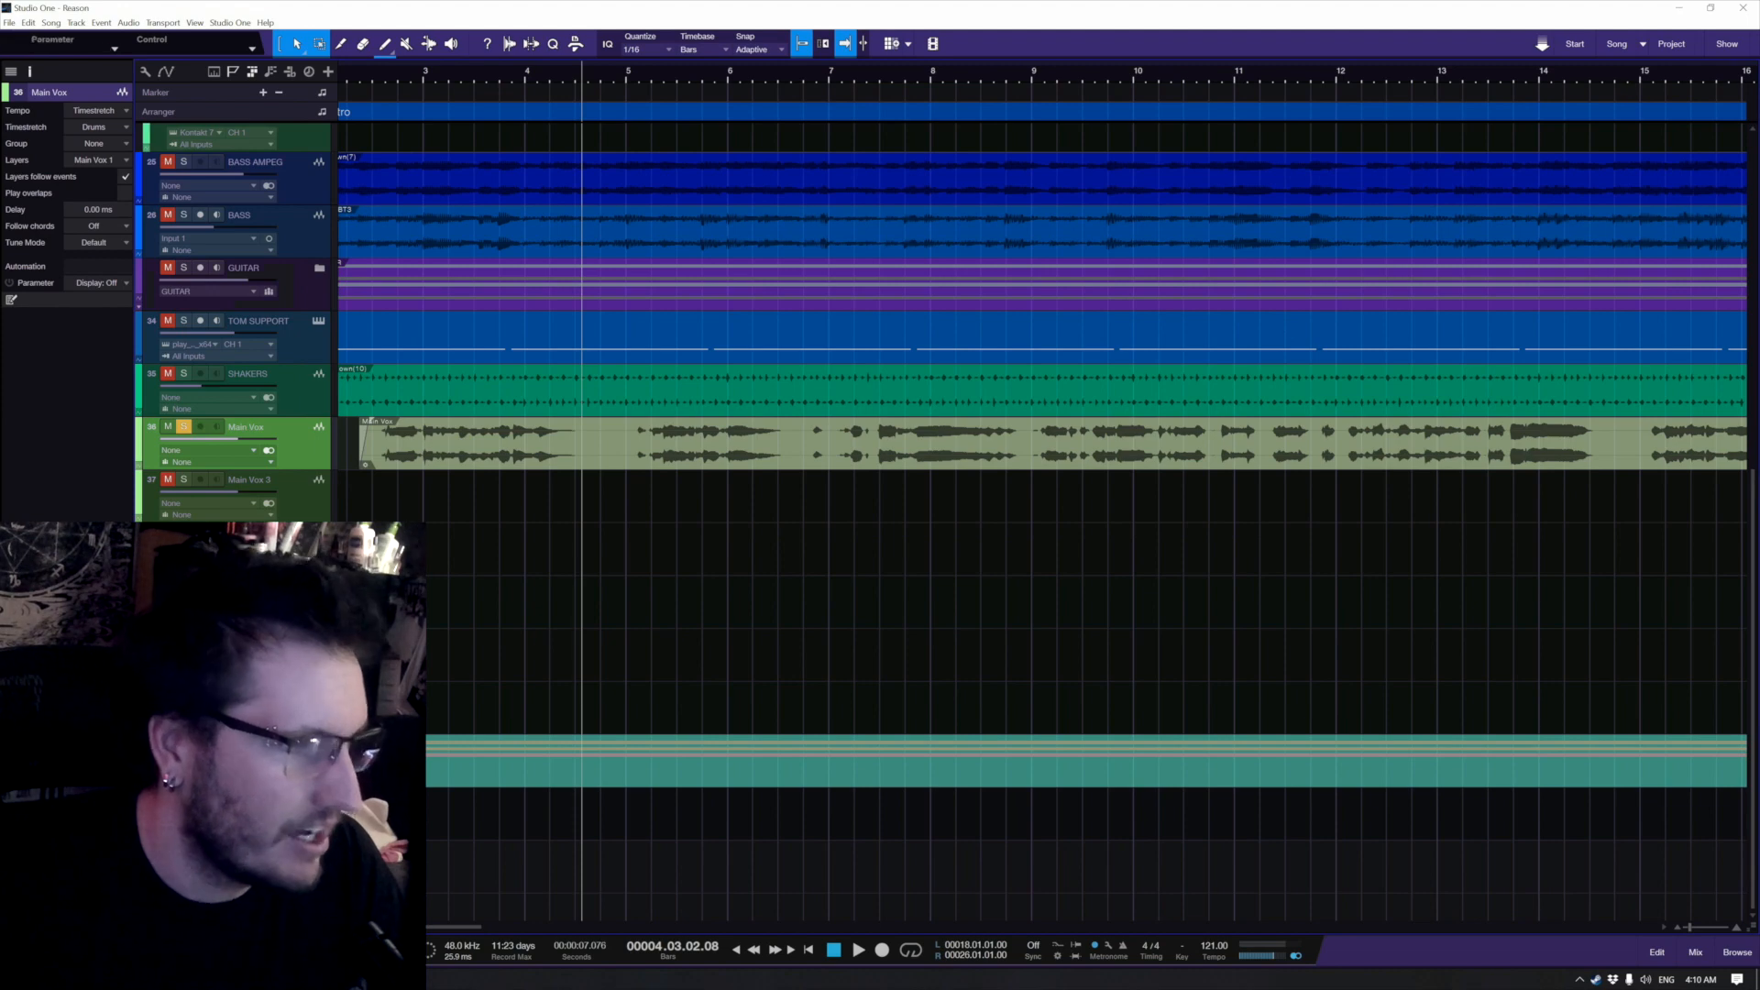
pyautogui.click(124, 555)
pyautogui.scroll(-4, 231, 389)
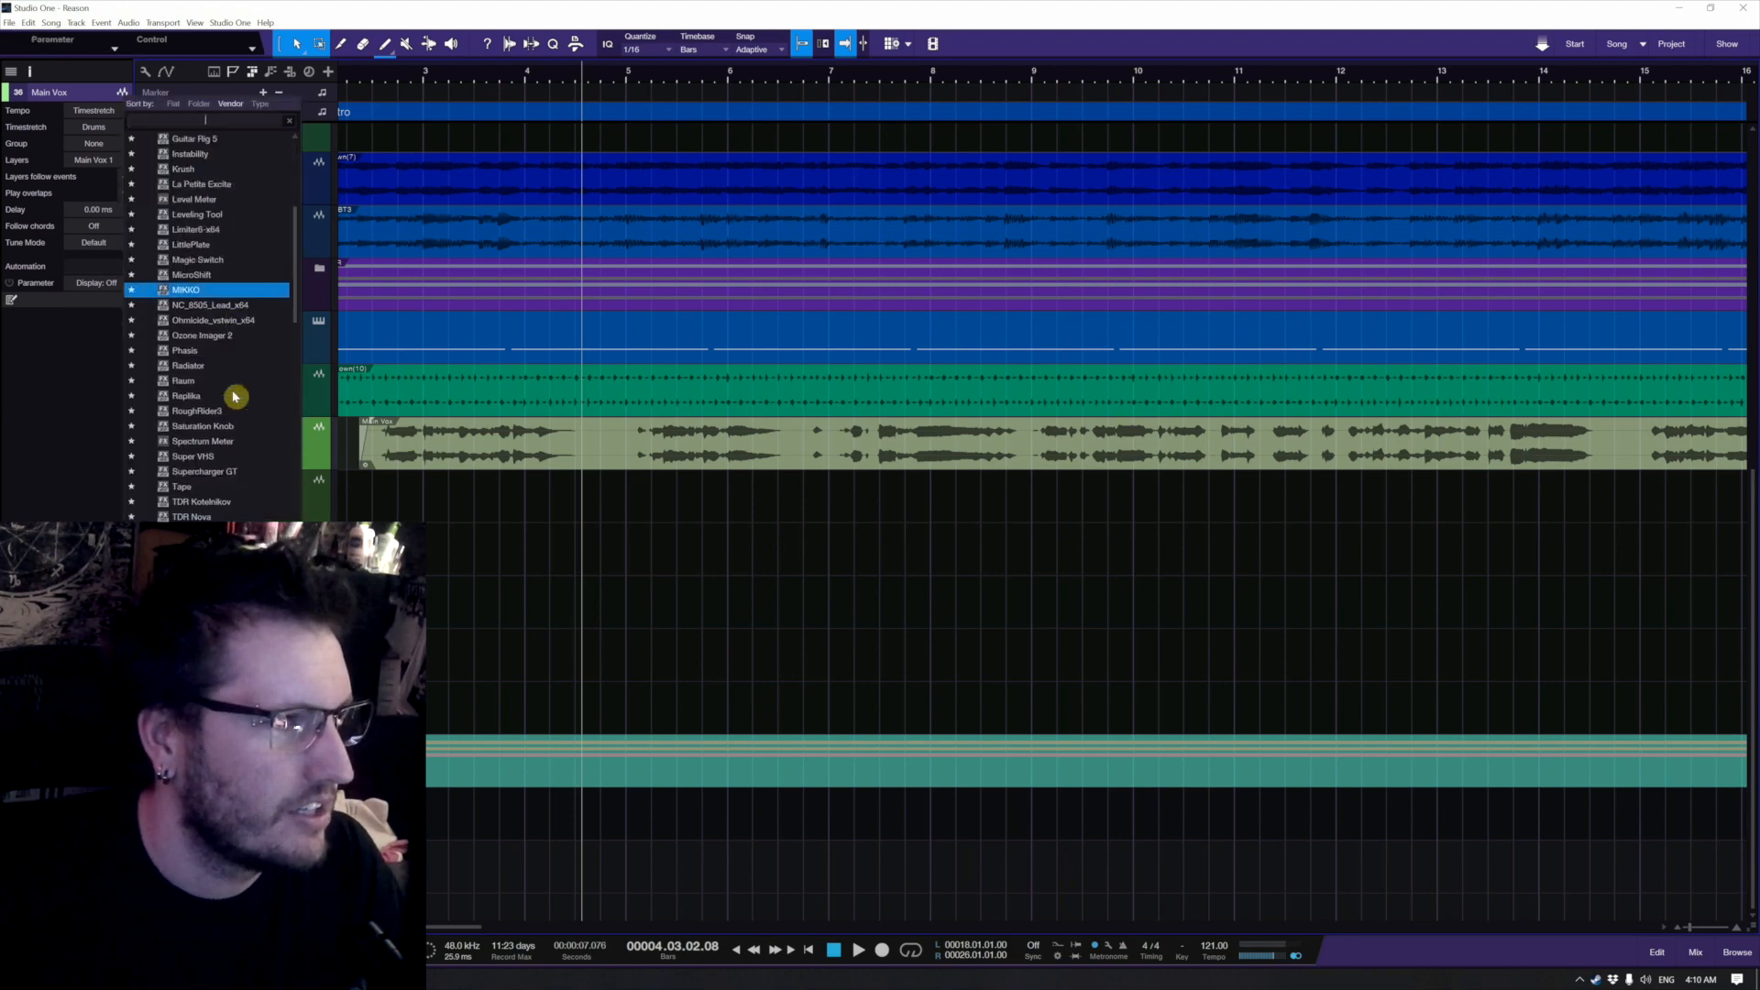
pyautogui.scroll(-3, 236, 400)
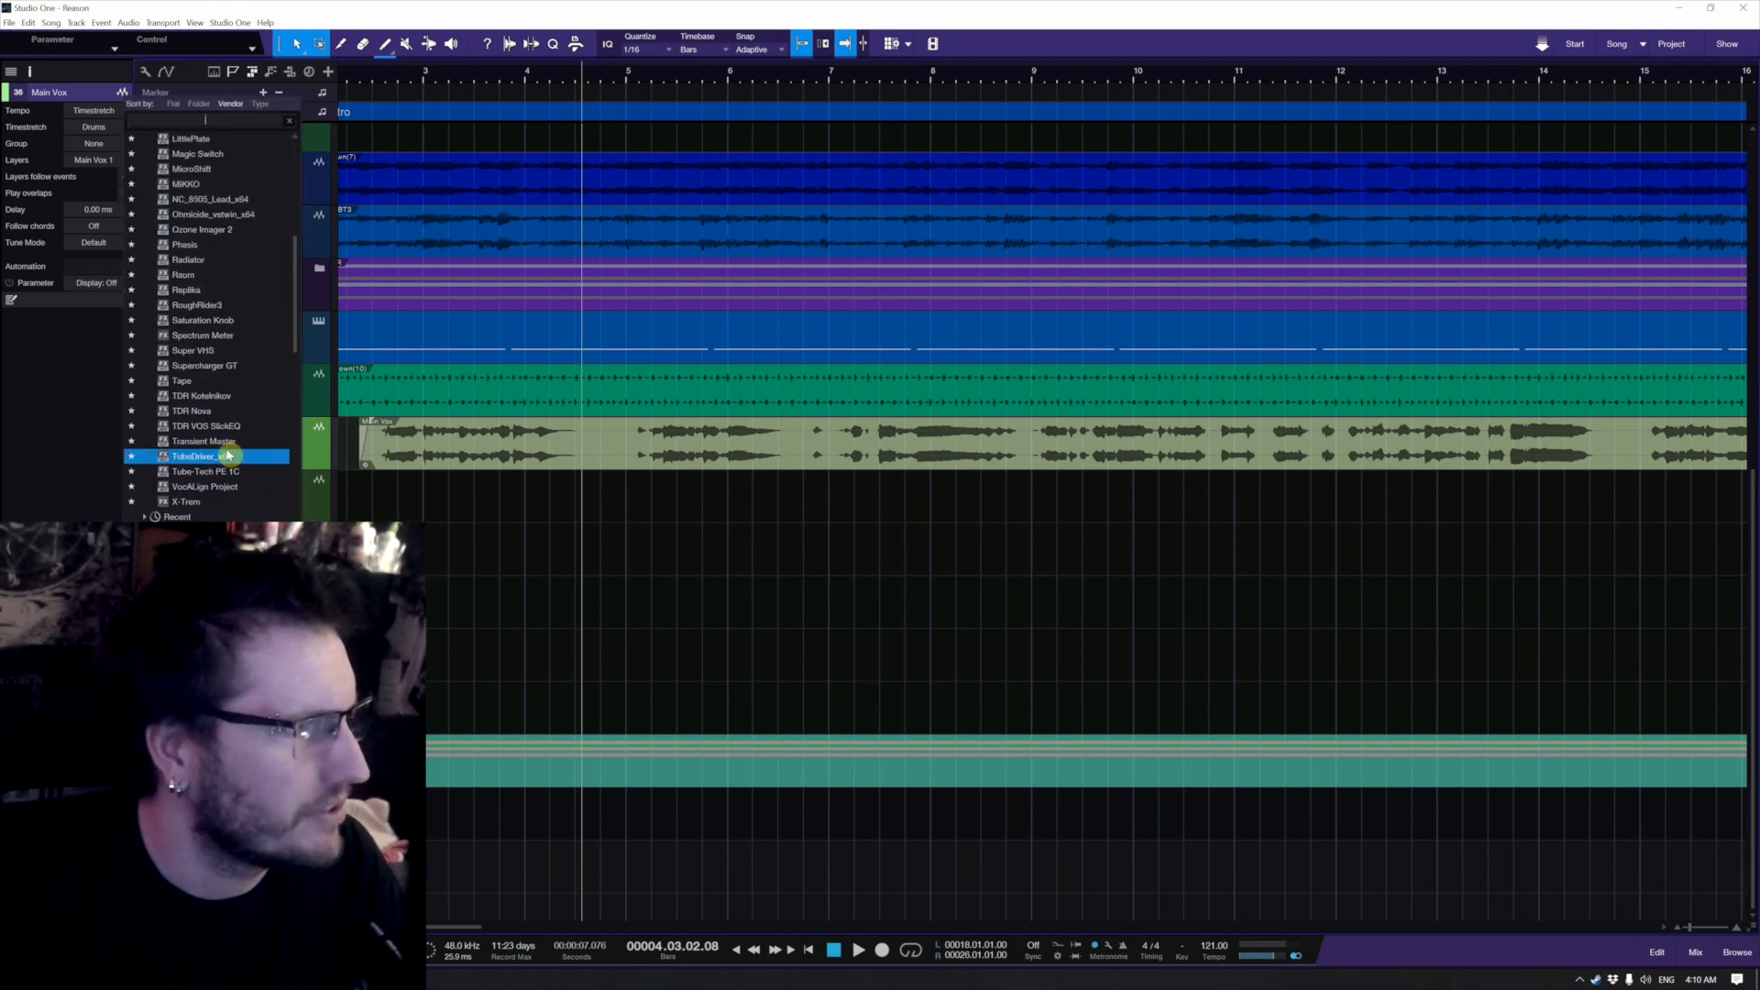
pyautogui.scroll(3, 225, 385)
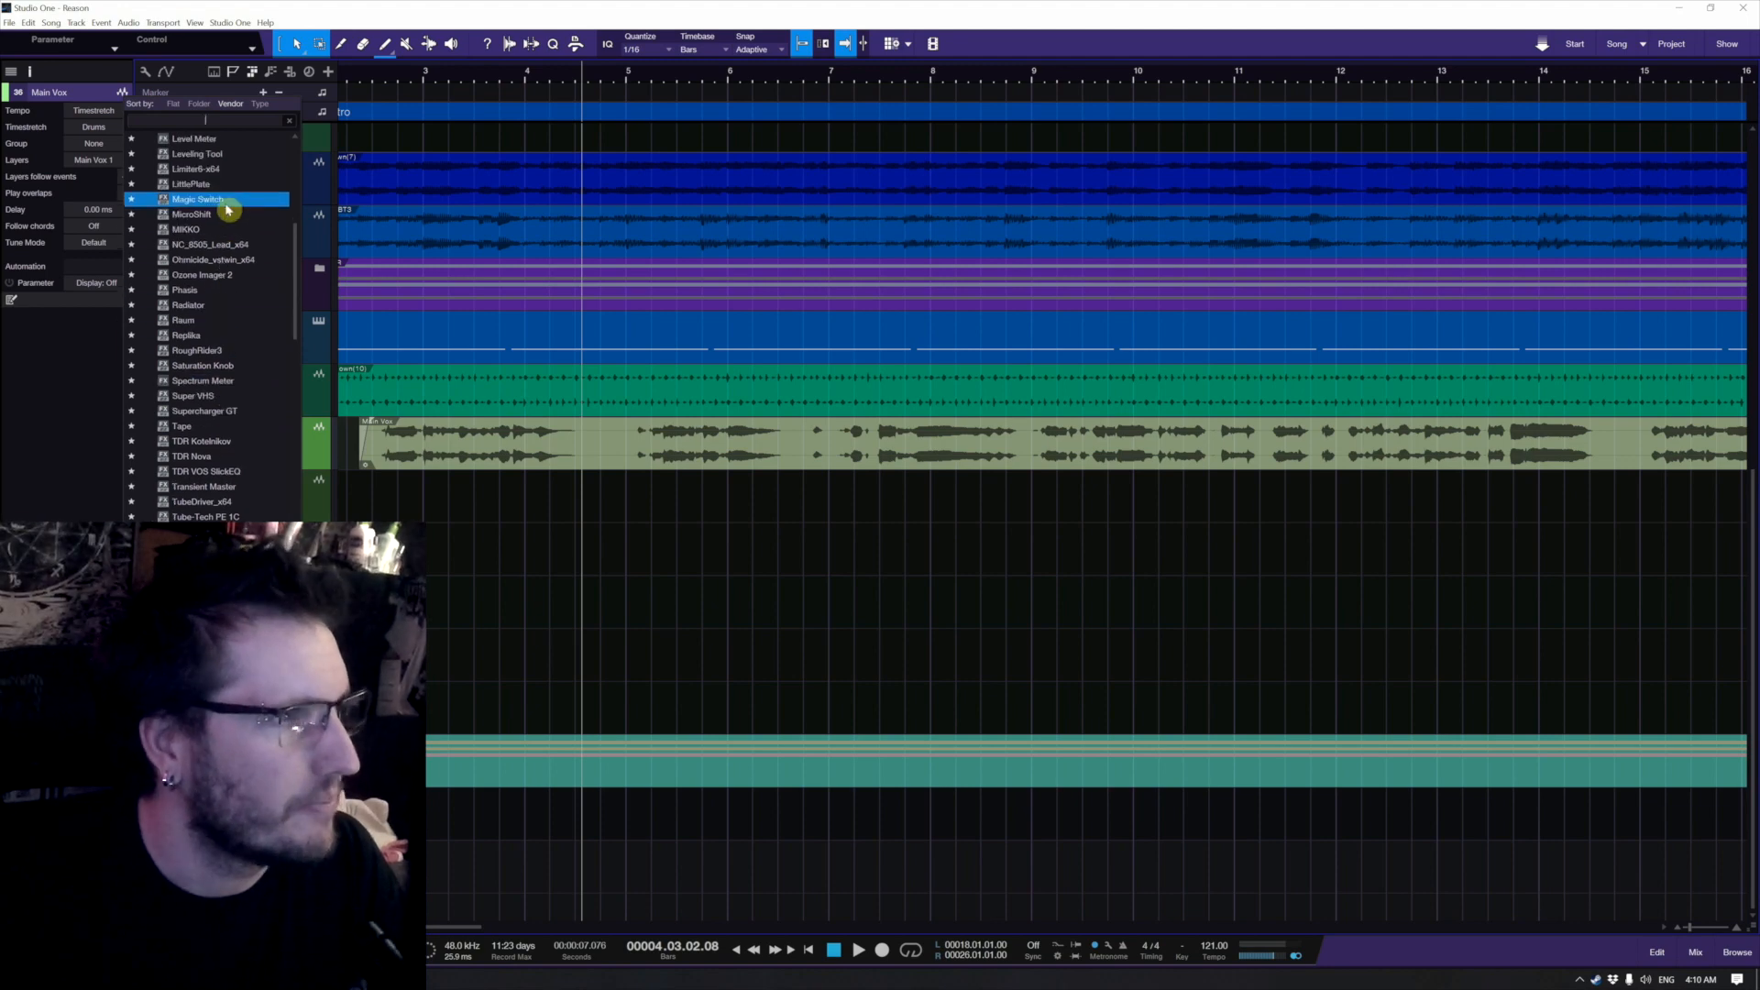
pyautogui.click(227, 209)
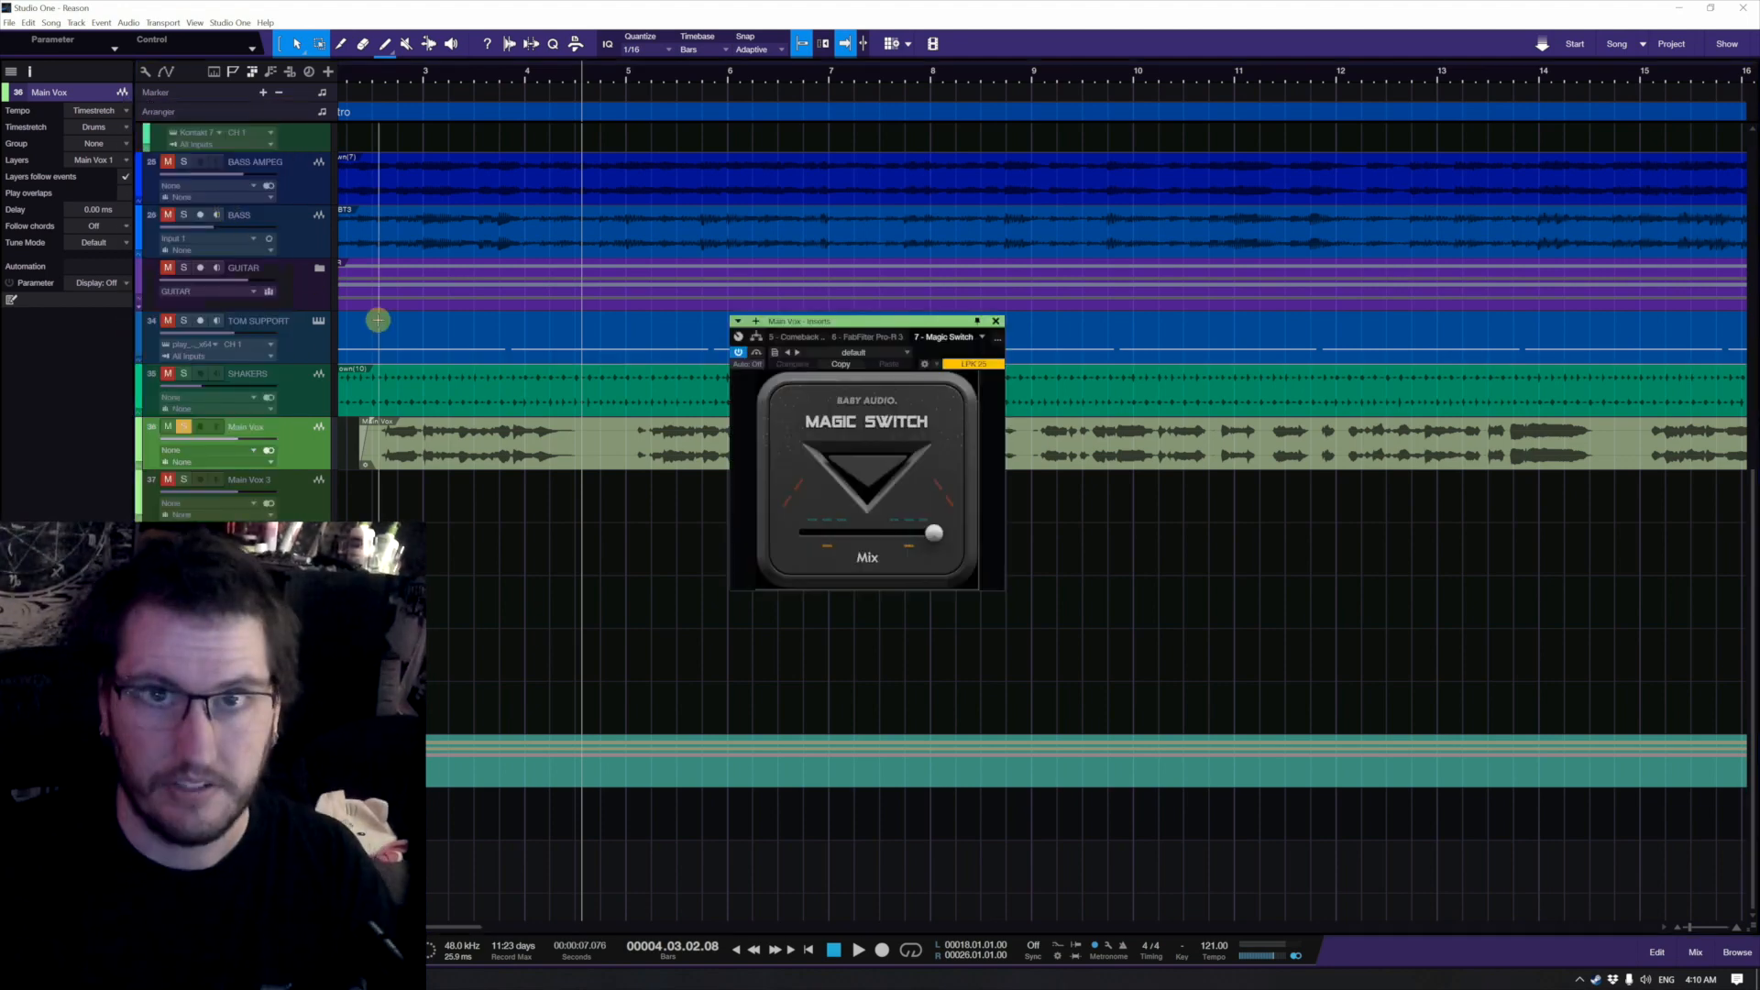
# Step: Turn on Magic Switch and compare the vocal with it off and on during playback, keeping Mix at 100%
pyautogui.click(888, 476)
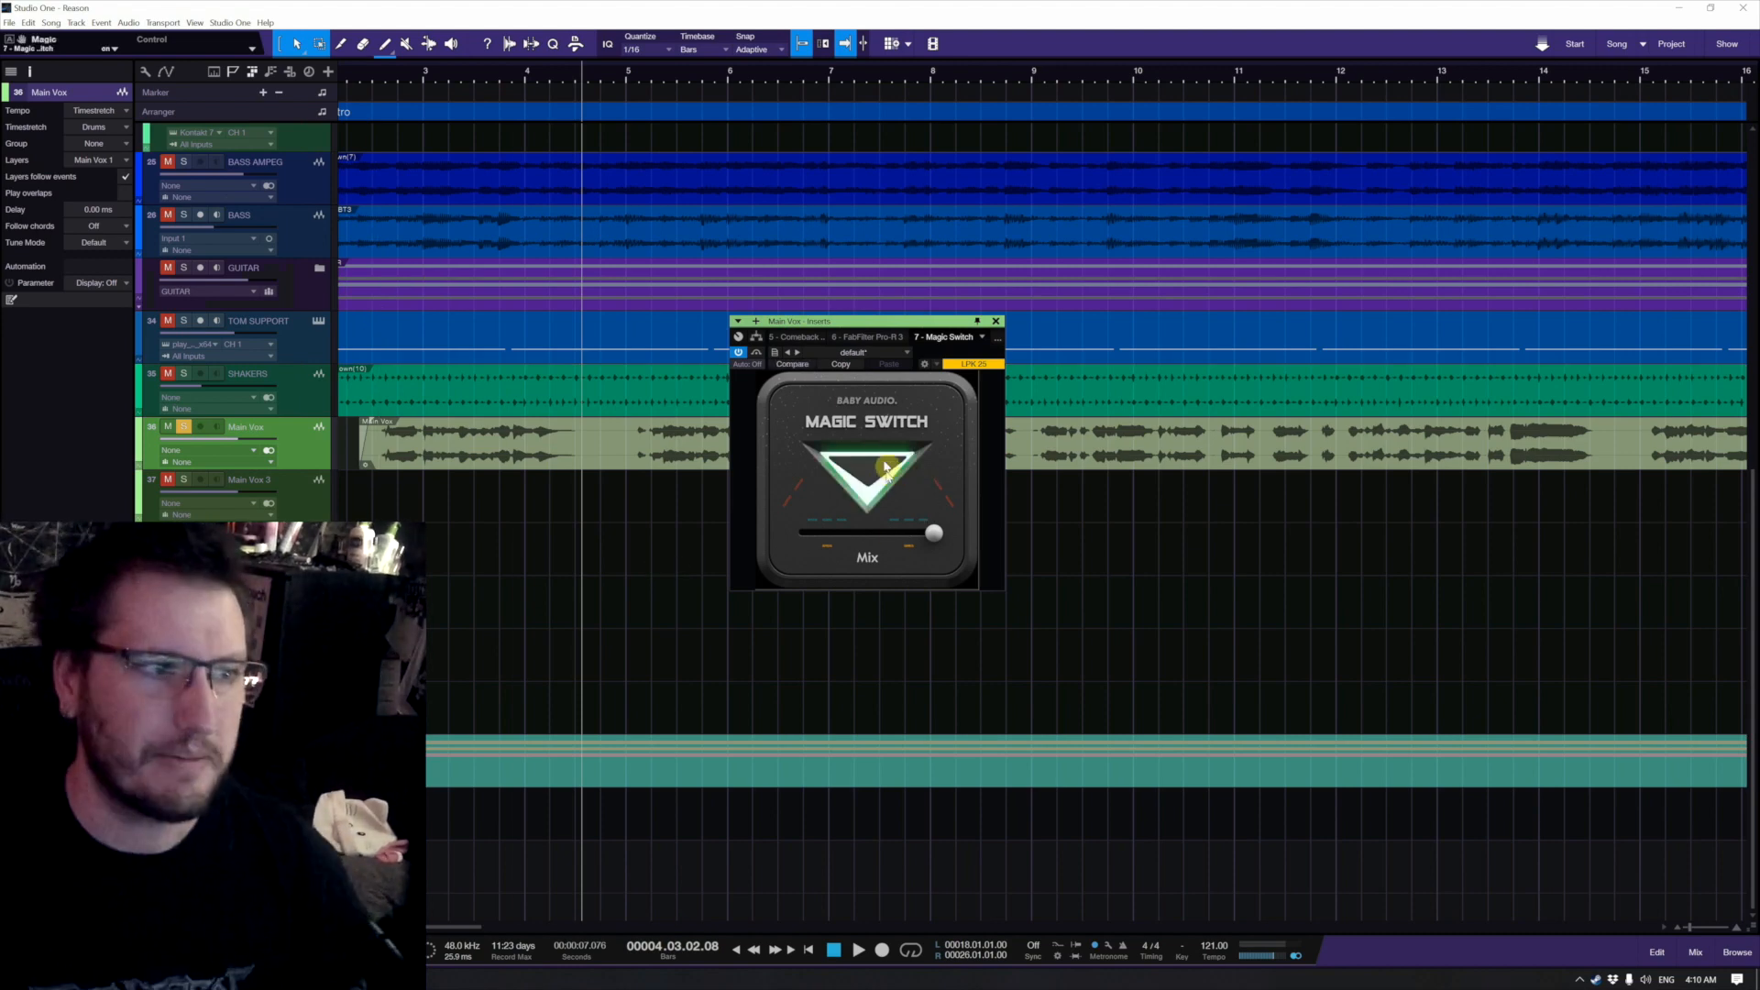
pyautogui.click(374, 433)
pyautogui.press('space')
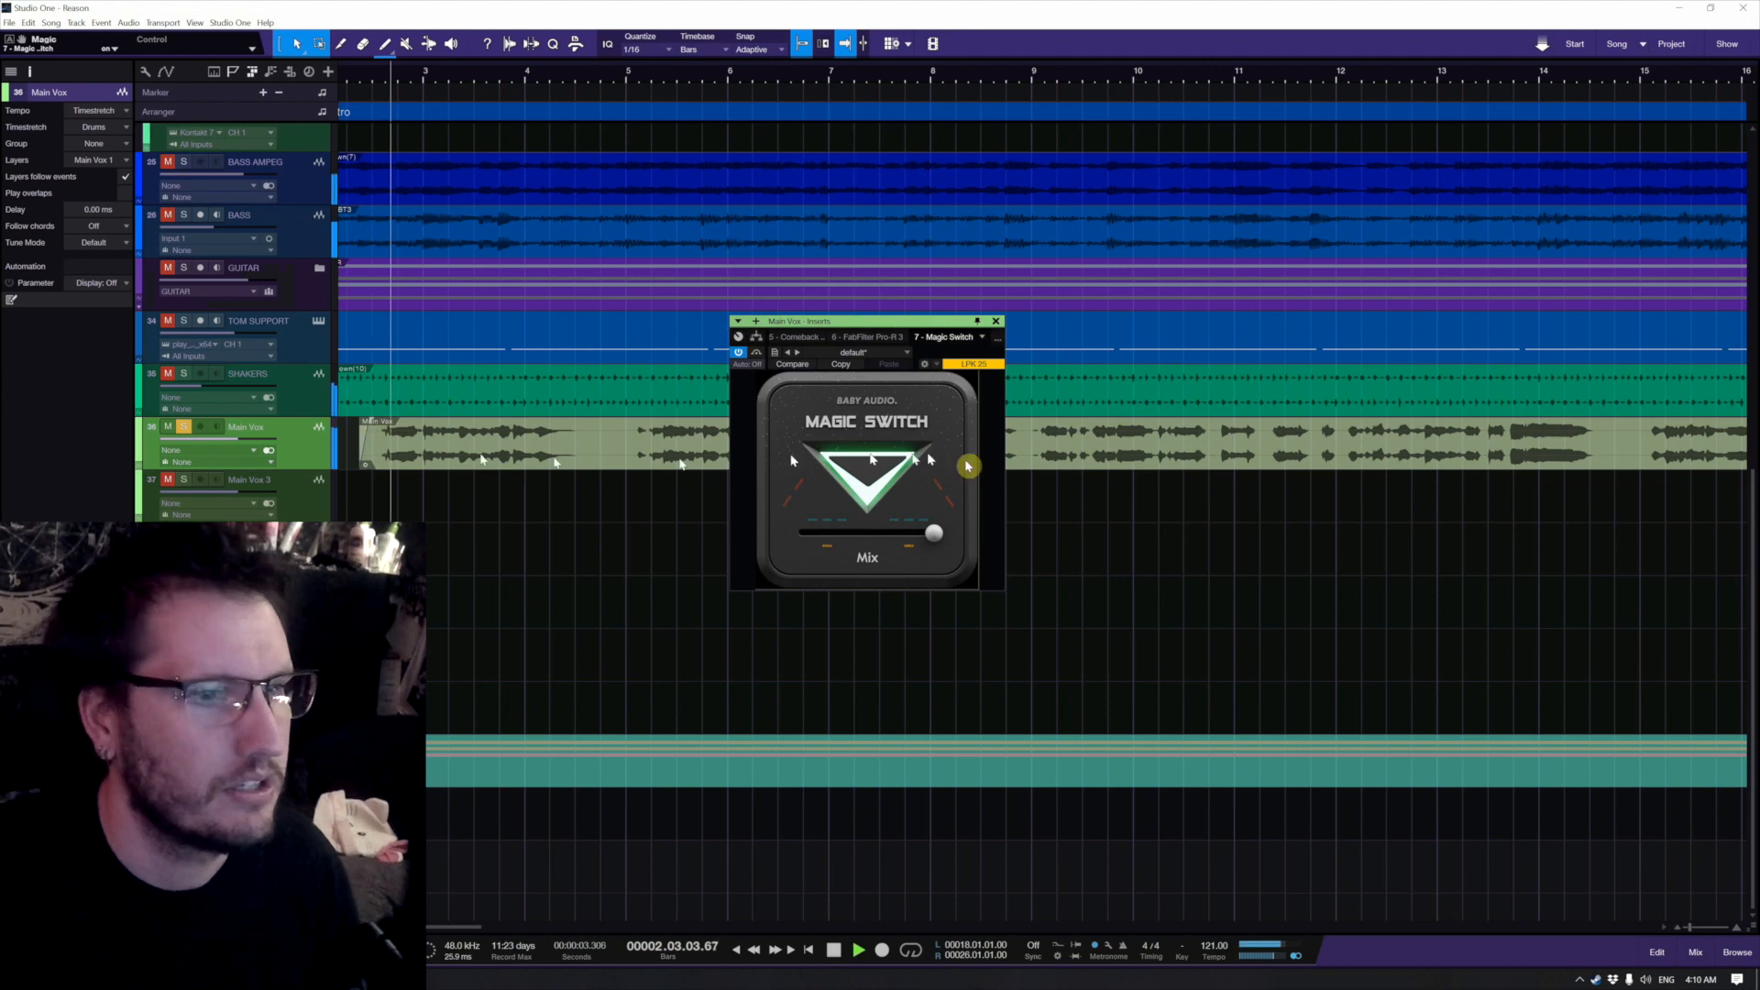
pyautogui.click(891, 465)
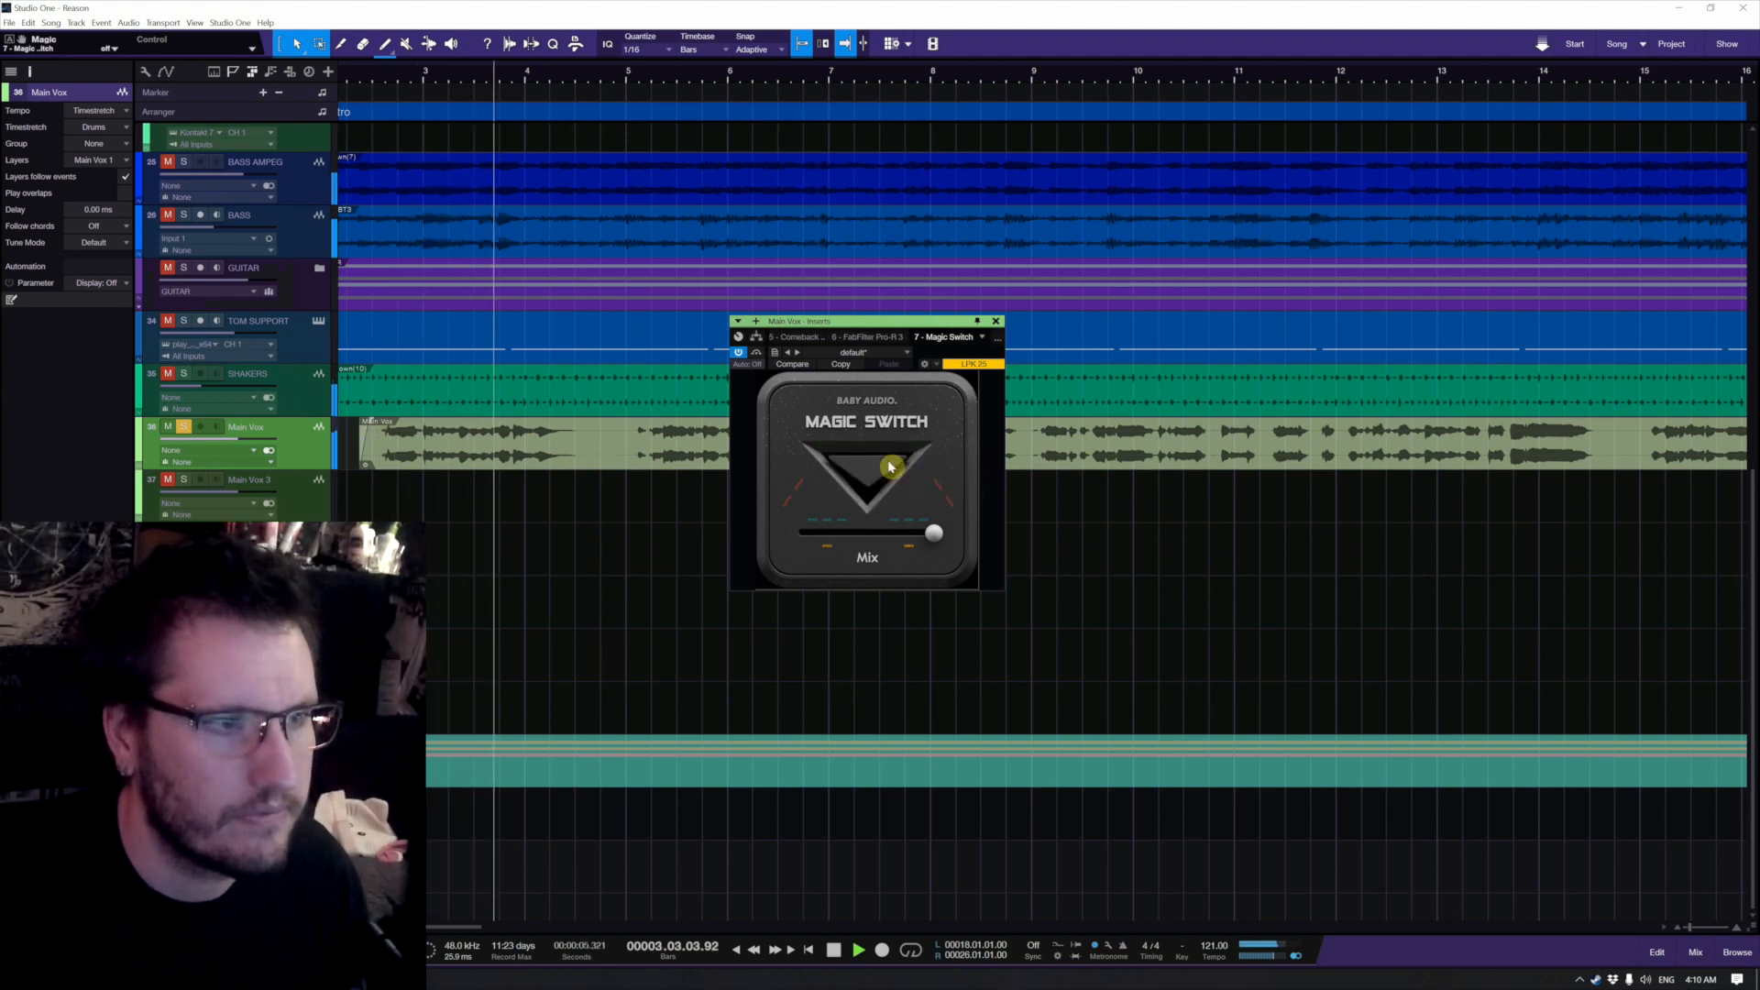
pyautogui.click(891, 465)
pyautogui.moveTo(934, 533)
pyautogui.mouseDown()
pyautogui.moveTo(531, 582)
pyautogui.moveTo(825, 538)
pyautogui.moveTo(935, 547)
pyautogui.moveTo(951, 516)
pyautogui.mouseUp()
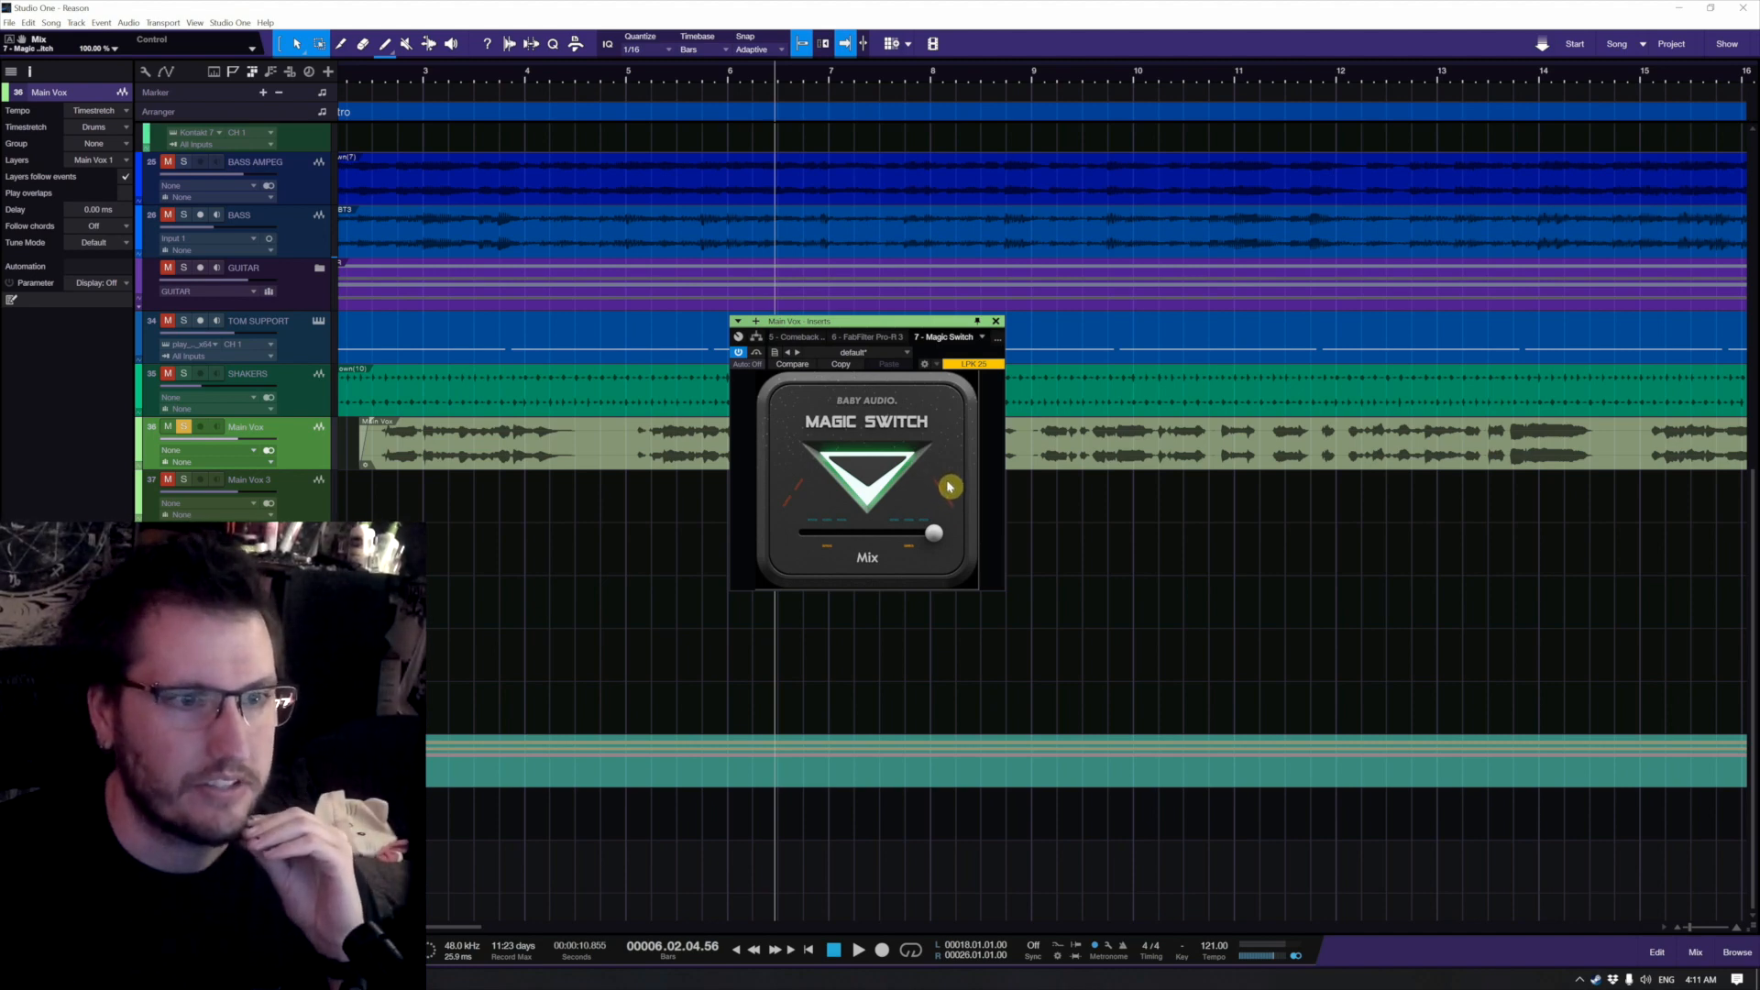
# Step: Close Magic Switch and look through the favorites and vendor folders of the Main Vox track's insert effects list
pyautogui.click(995, 321)
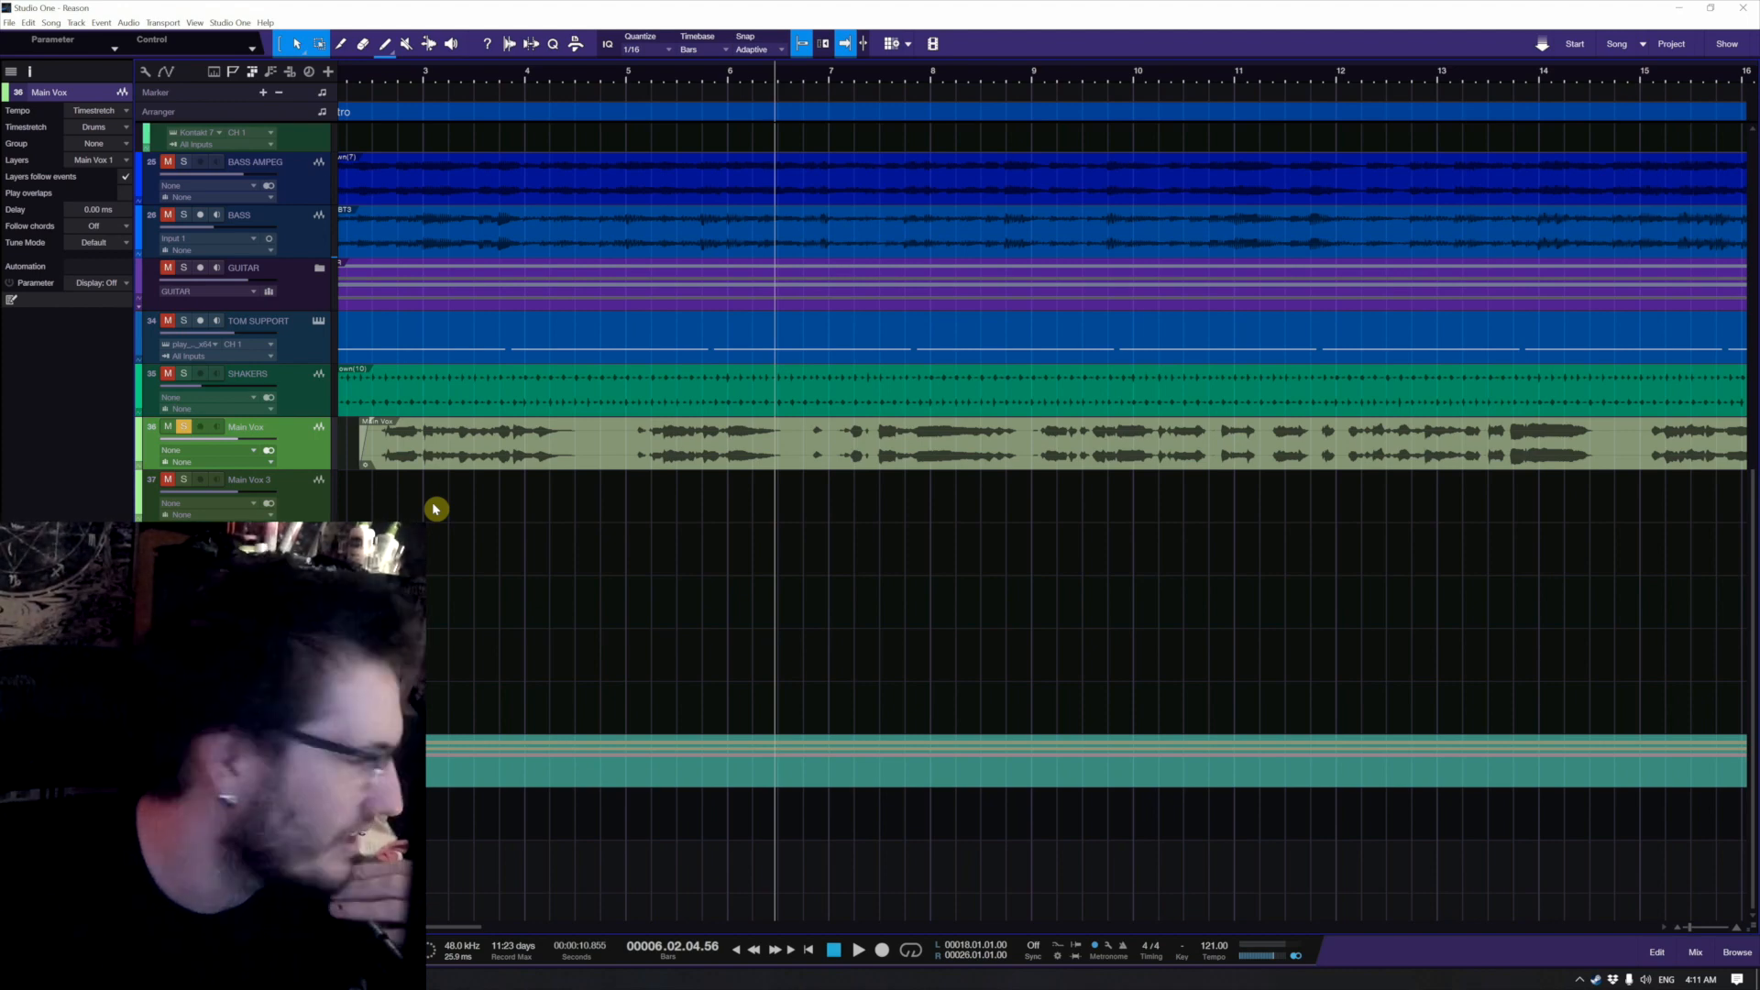
pyautogui.click(128, 587)
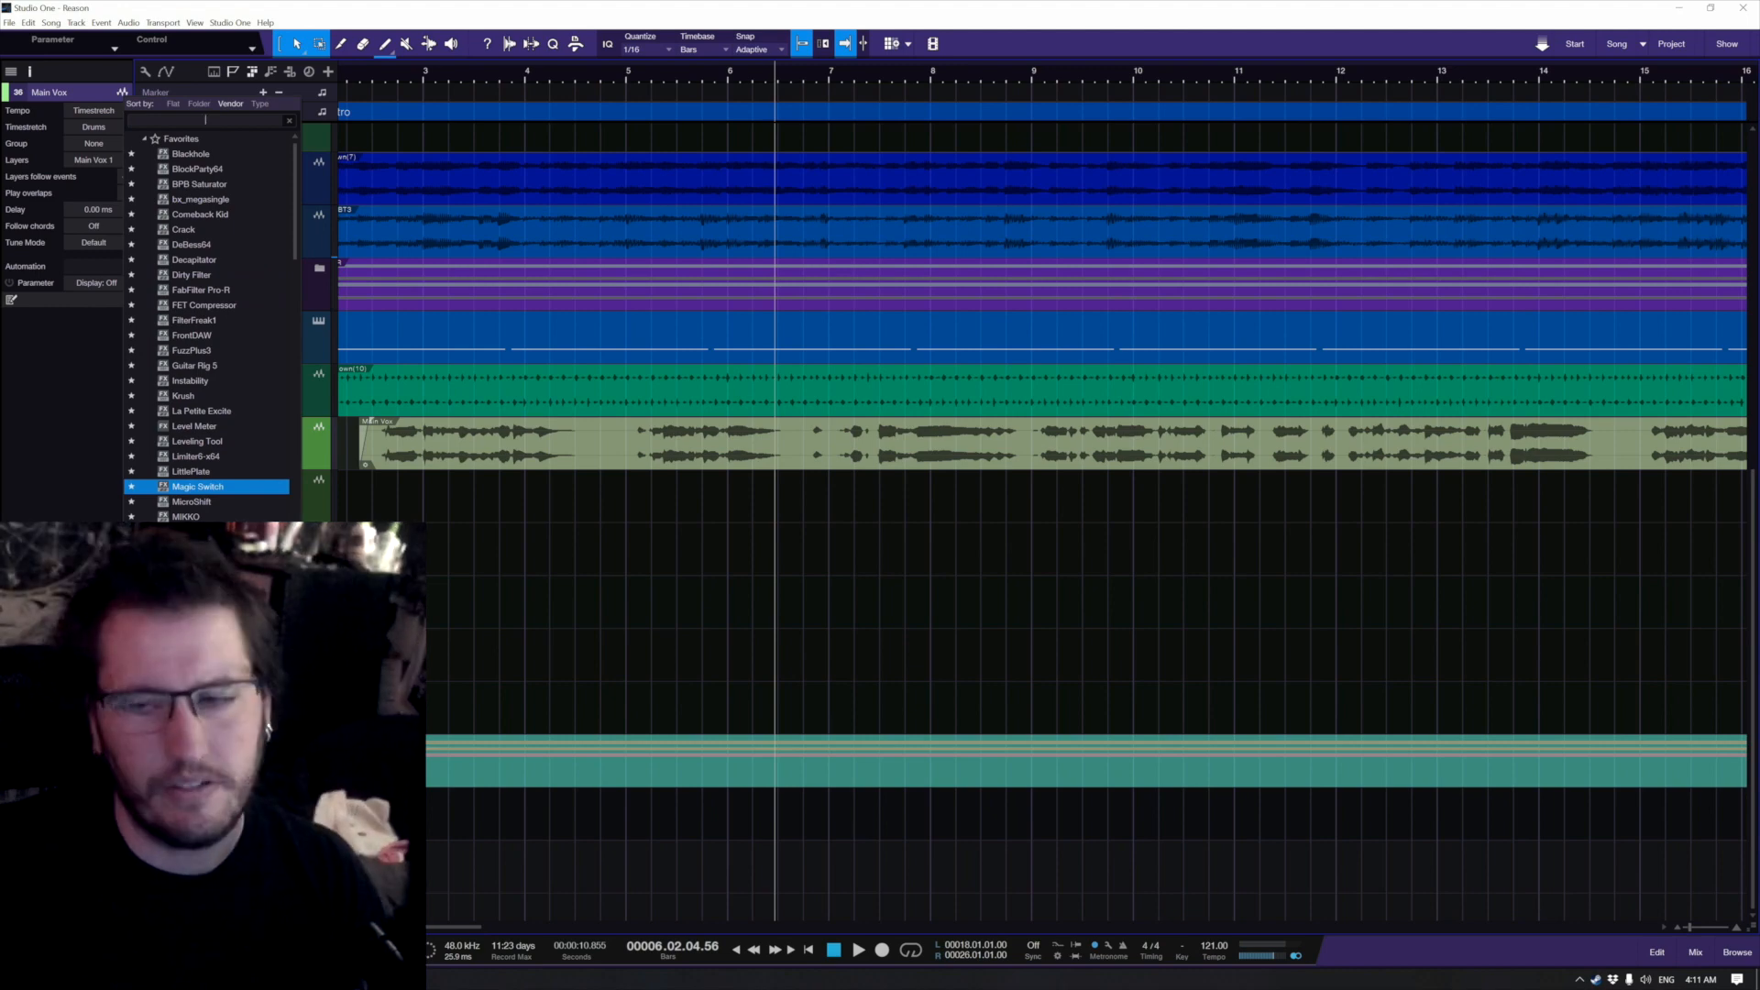
pyautogui.click(549, 525)
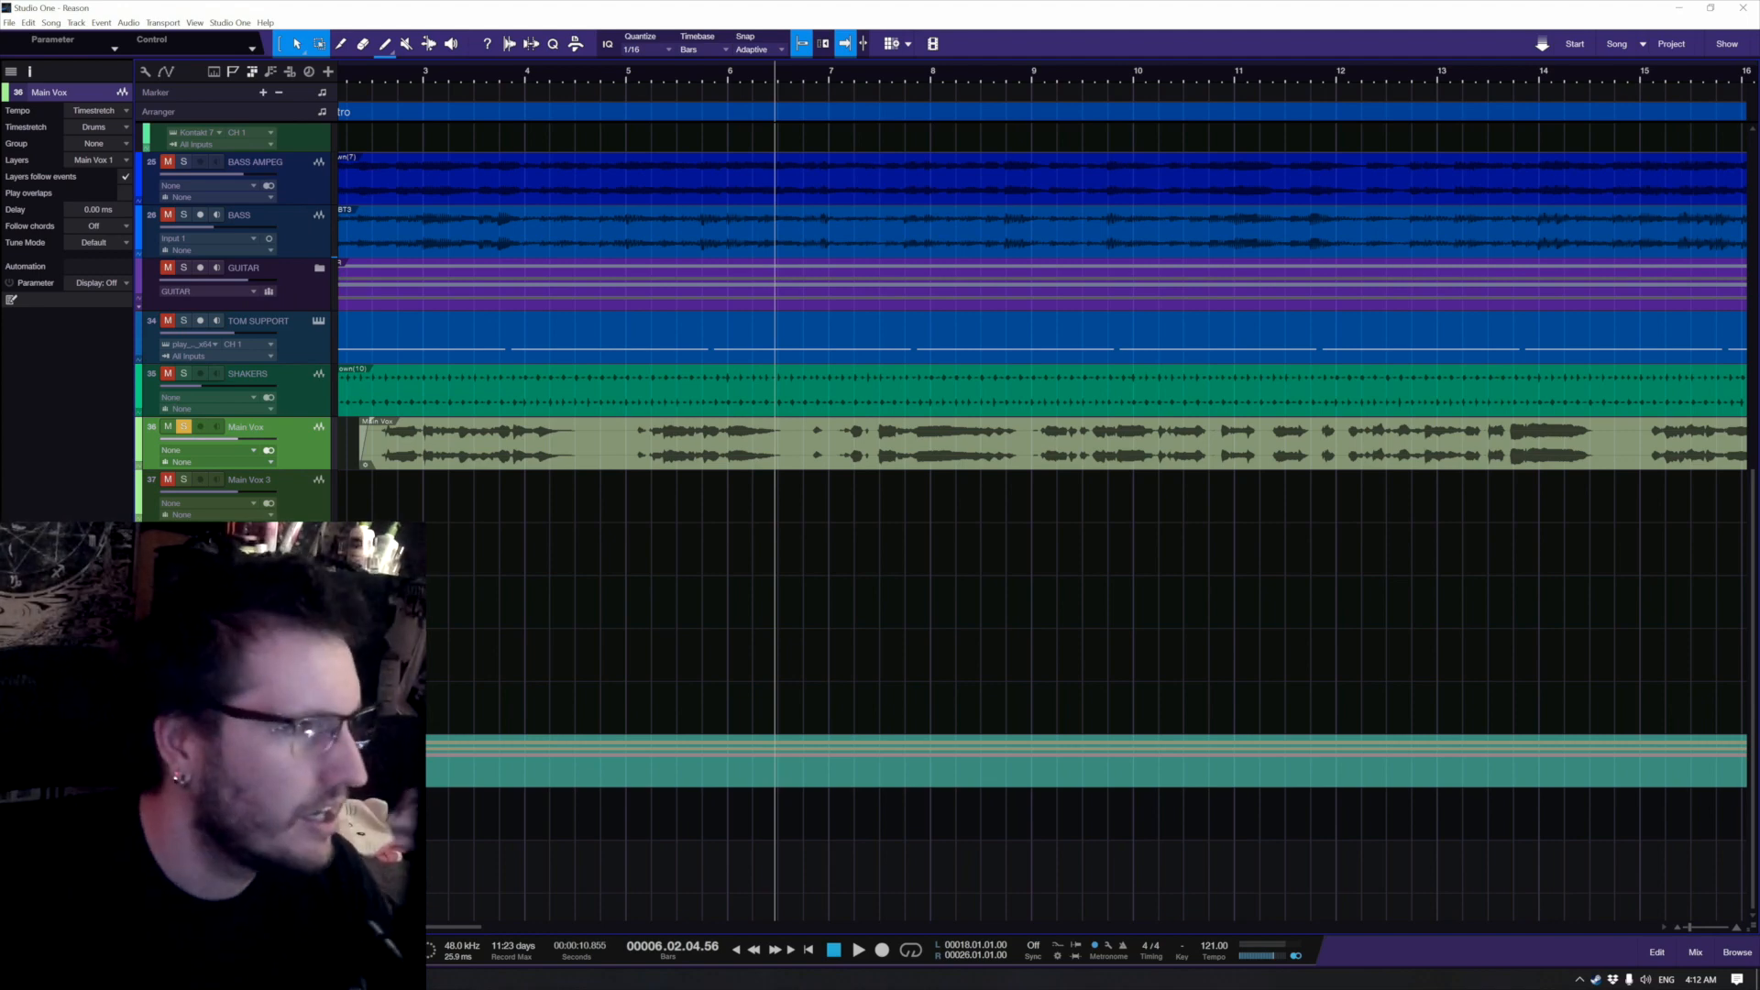
pyautogui.click(121, 550)
pyautogui.scroll(-3, 207, 427)
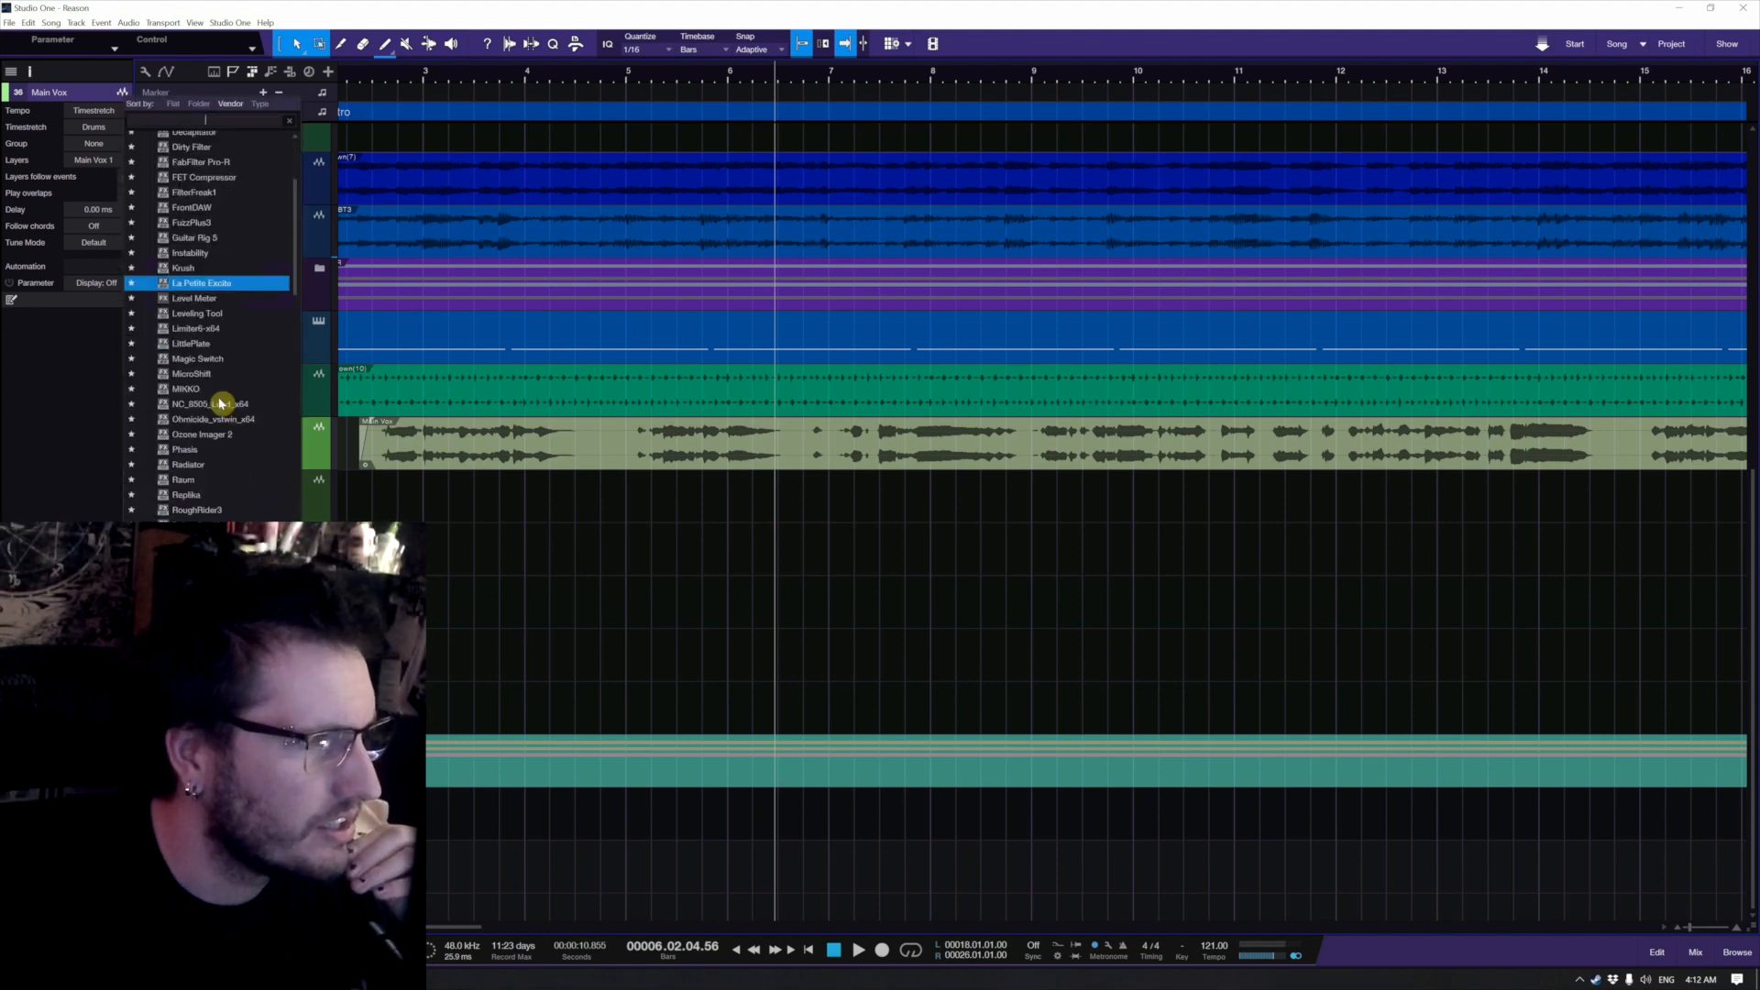
pyautogui.scroll(-10, 220, 404)
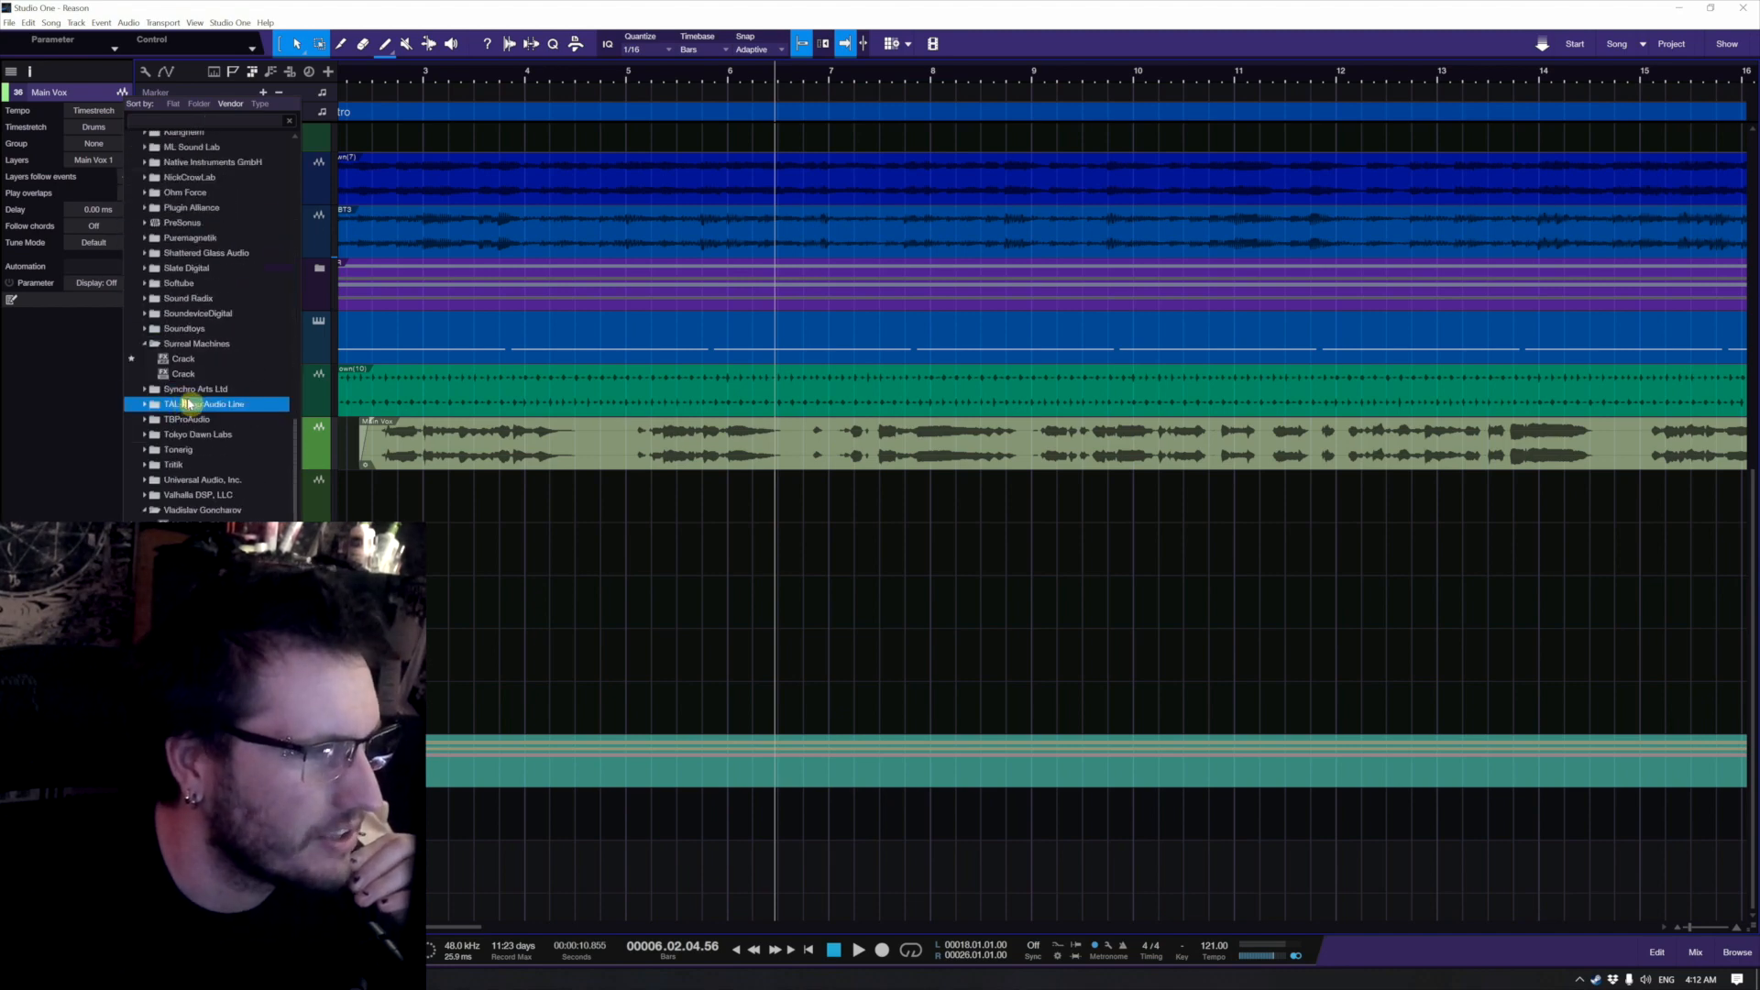
pyautogui.click(245, 497)
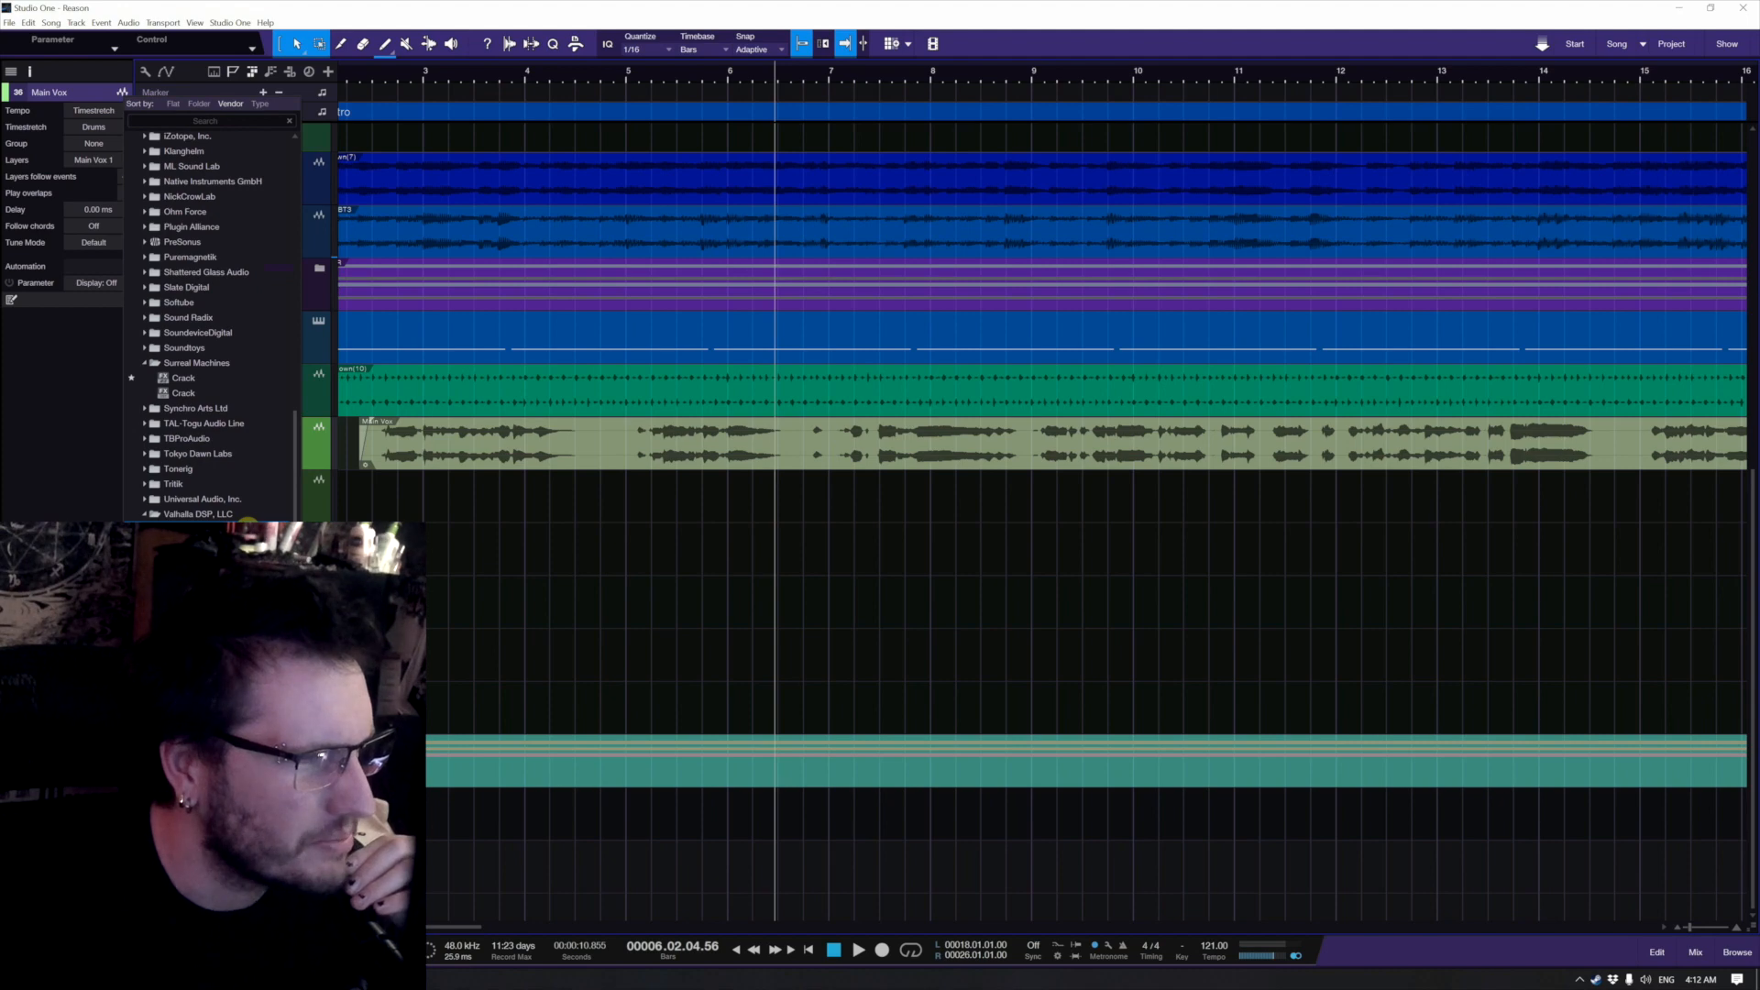
pyautogui.scroll(-1, 251, 500)
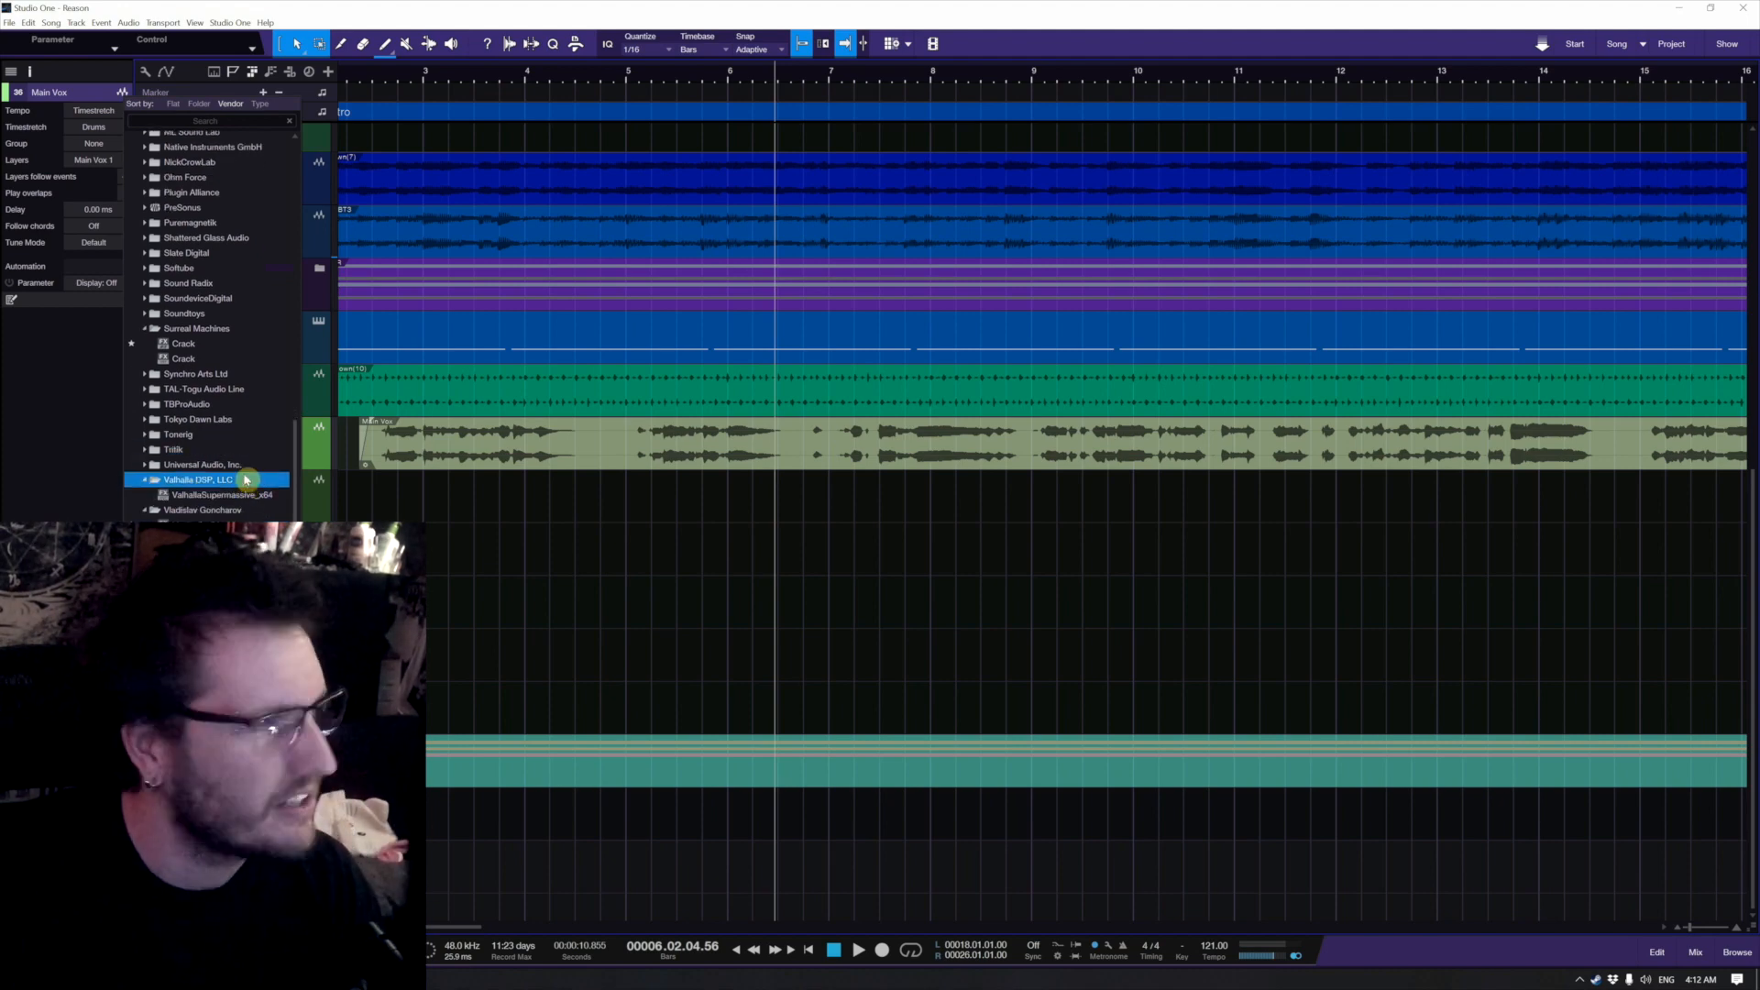
pyautogui.scroll(2, 225, 394)
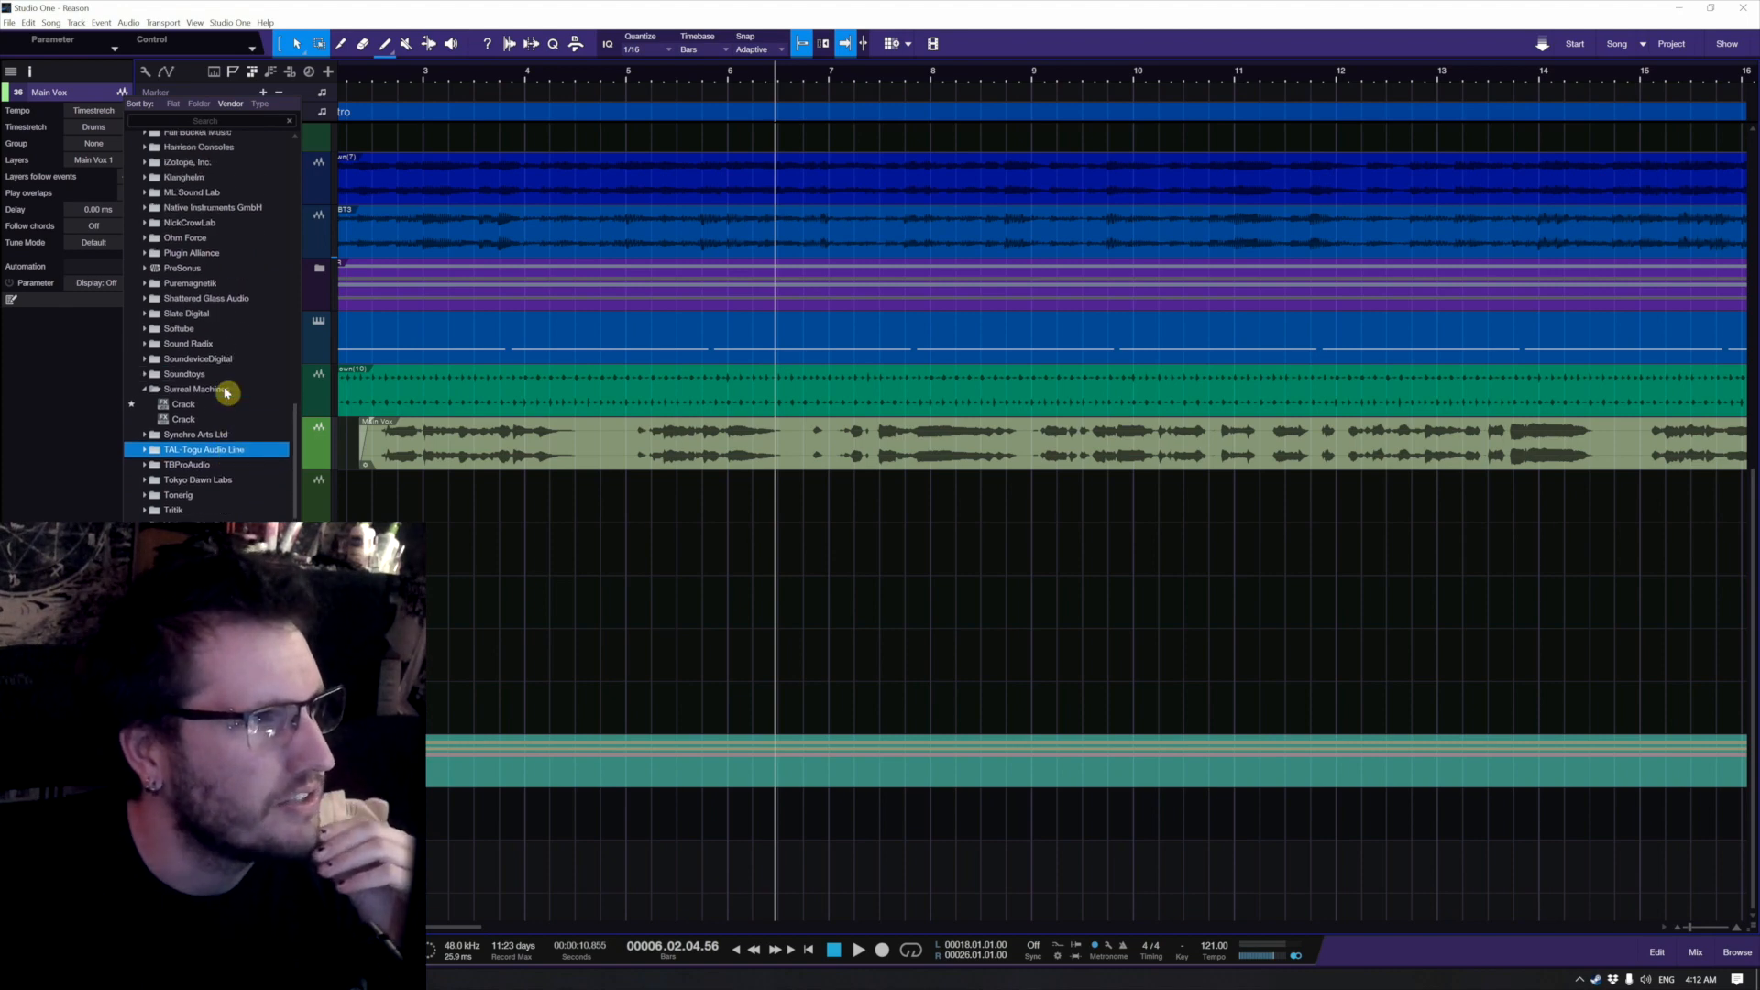
pyautogui.scroll(5, 230, 393)
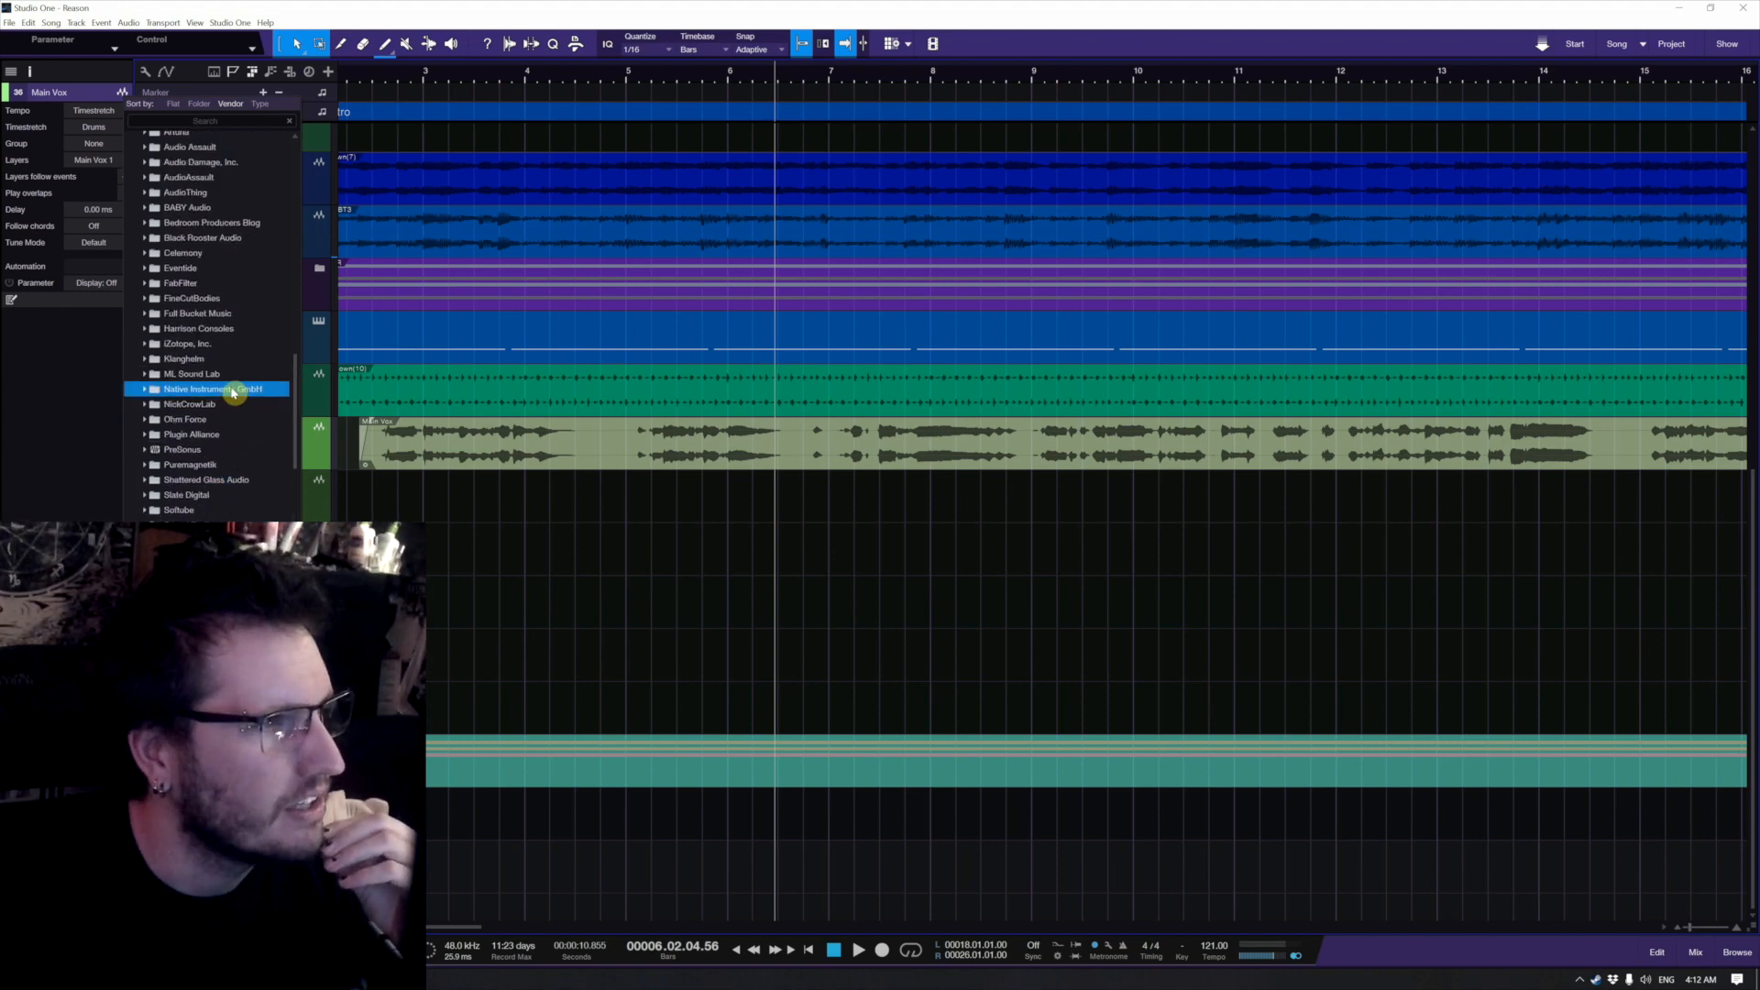
pyautogui.click(548, 534)
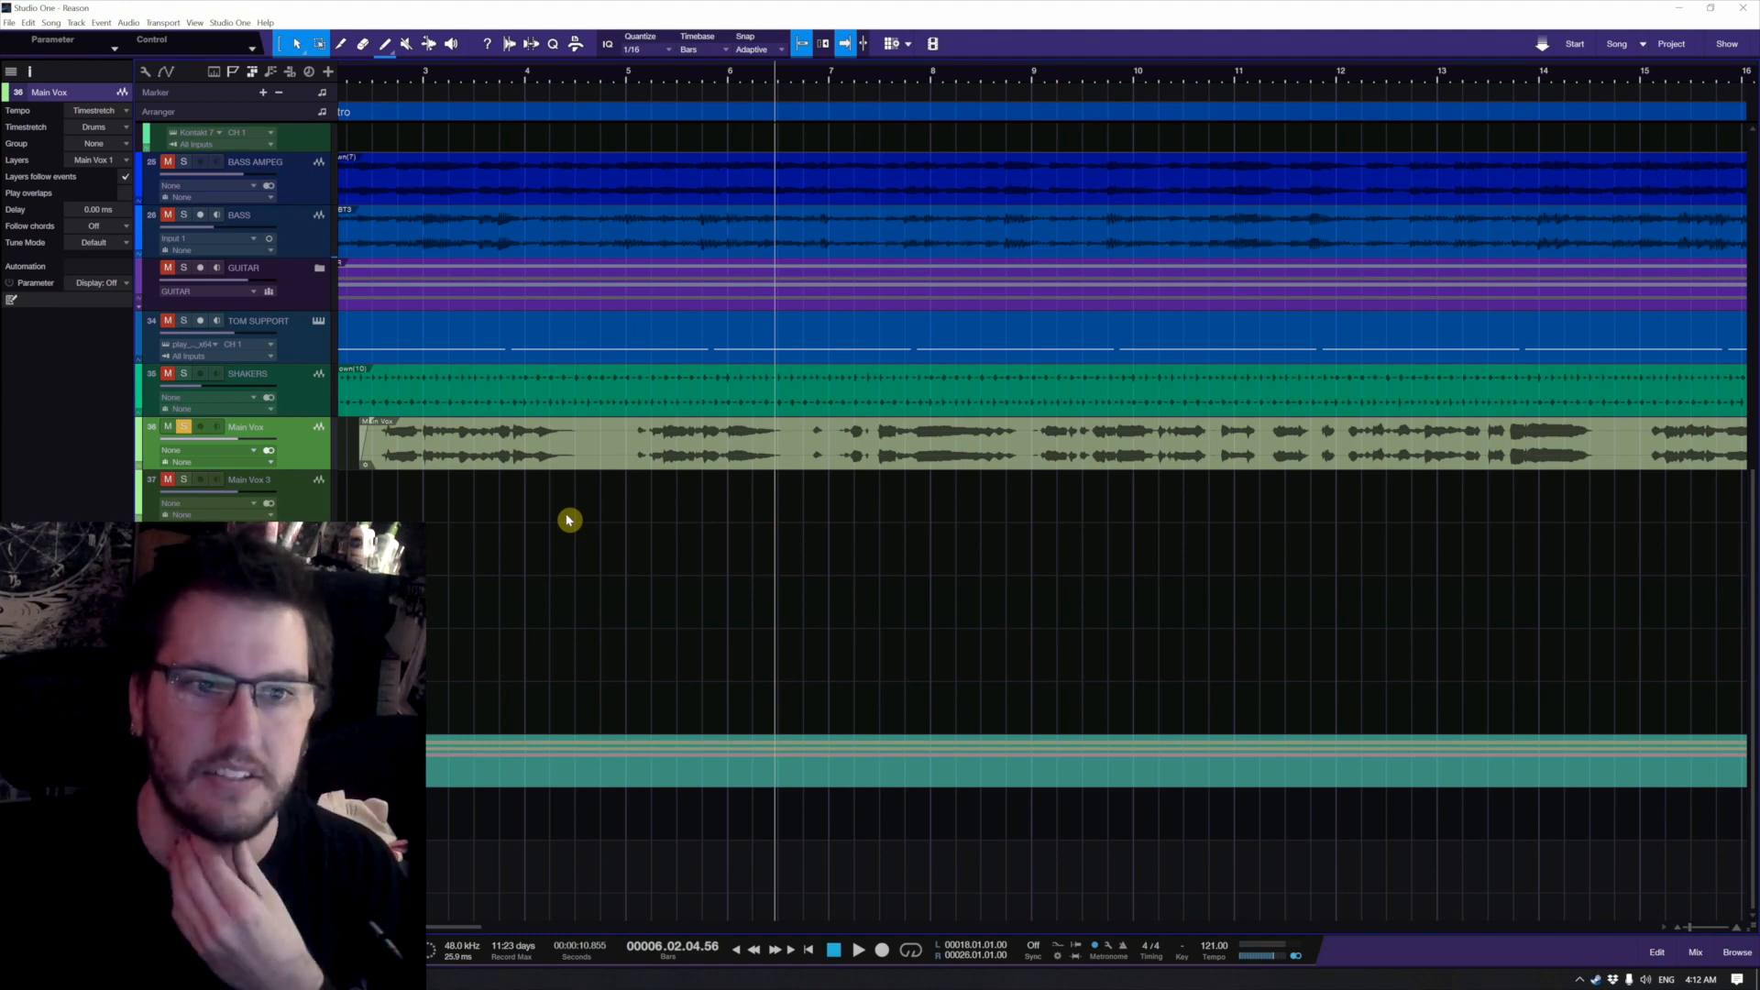
# Step: Insert the LittlePlate reverb from the favorites on the Main Vox track
pyautogui.click(125, 586)
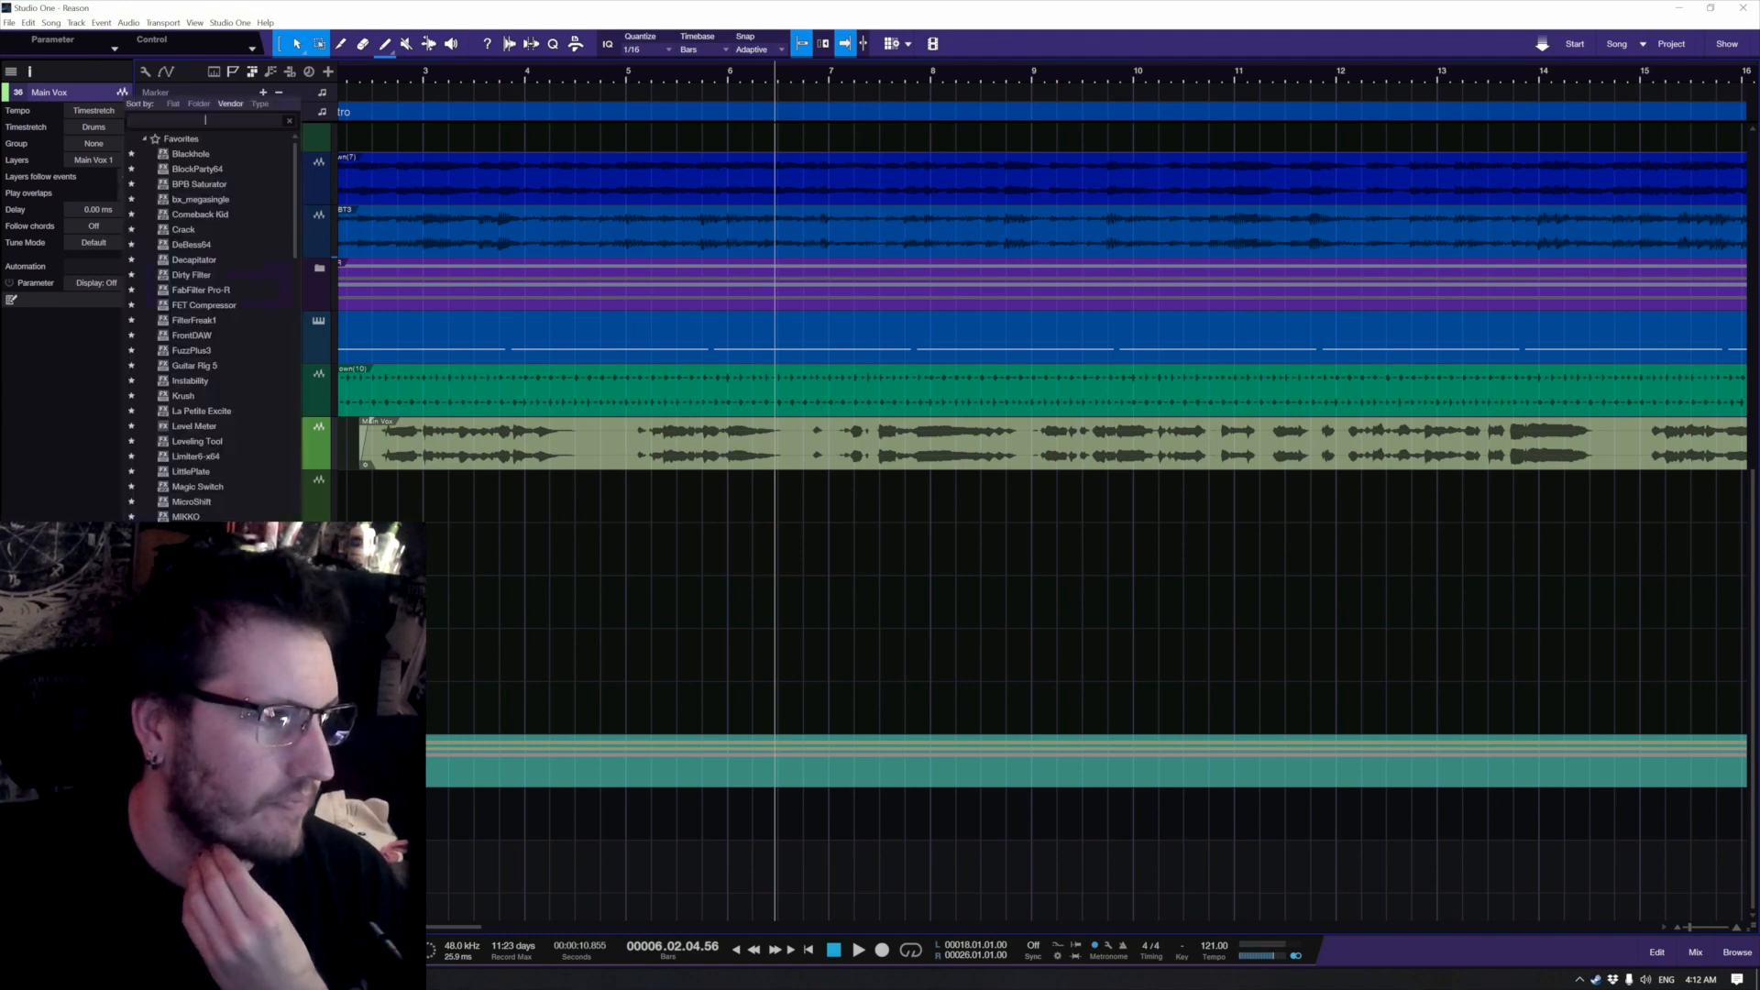
pyautogui.scroll(-5, 193, 389)
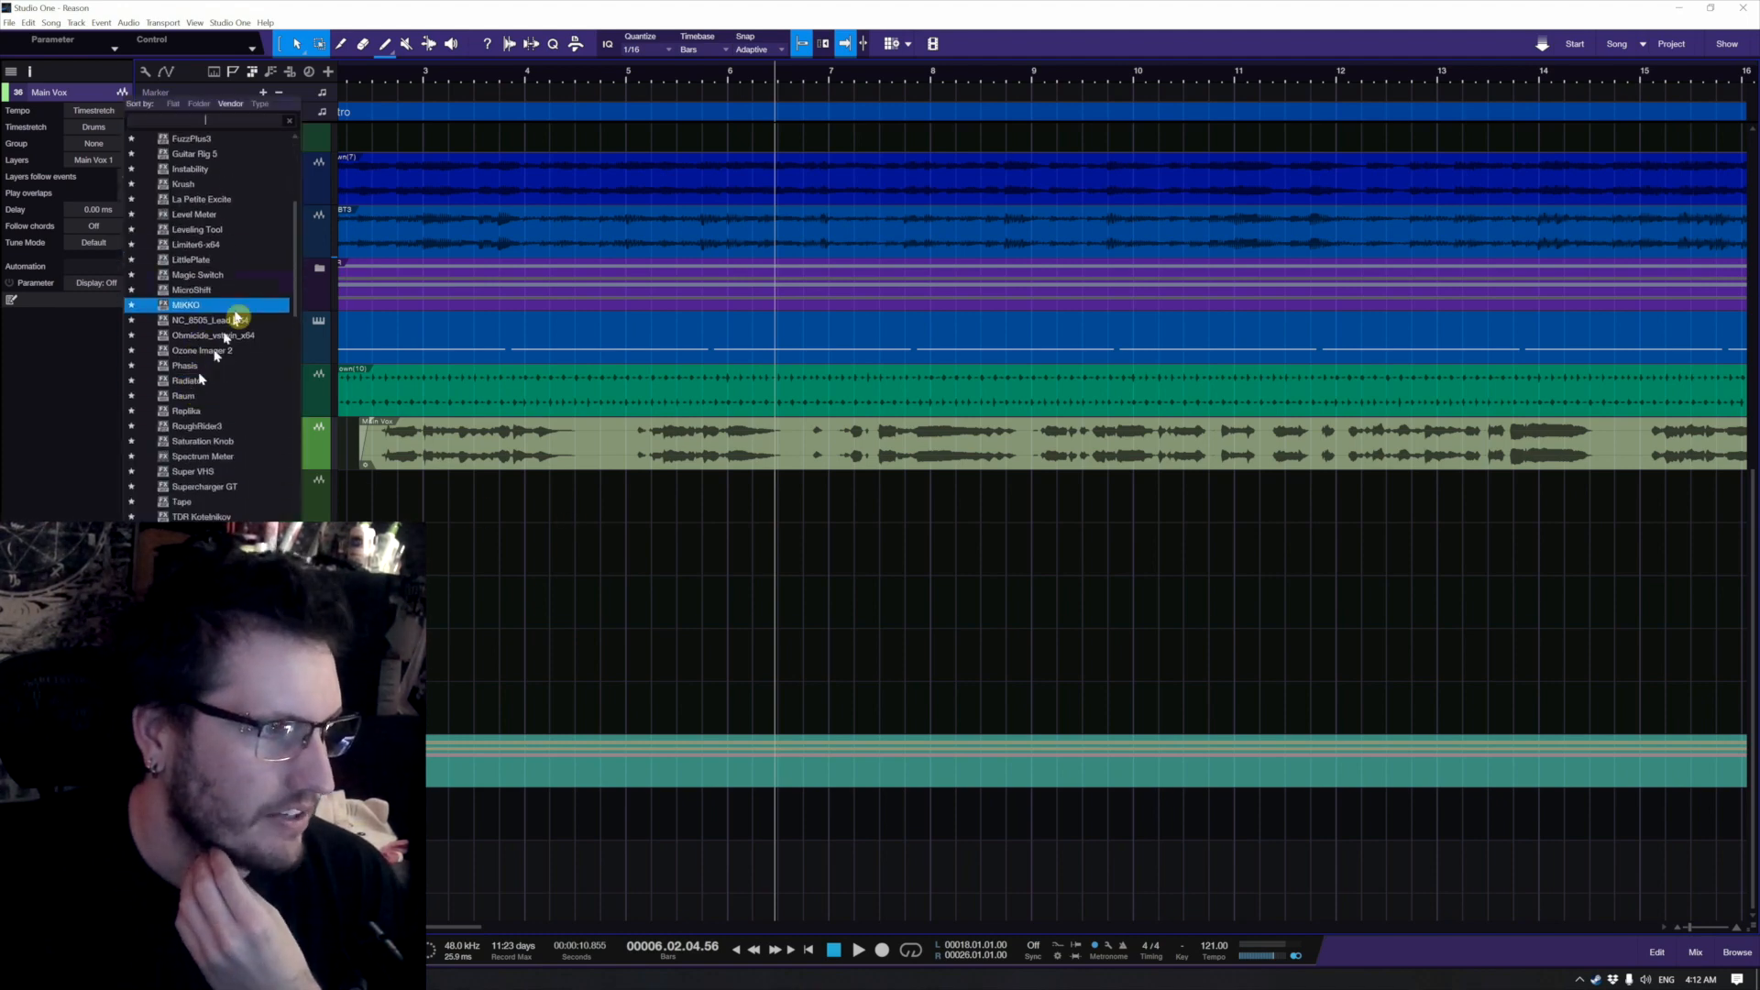
pyautogui.scroll(-2, 234, 428)
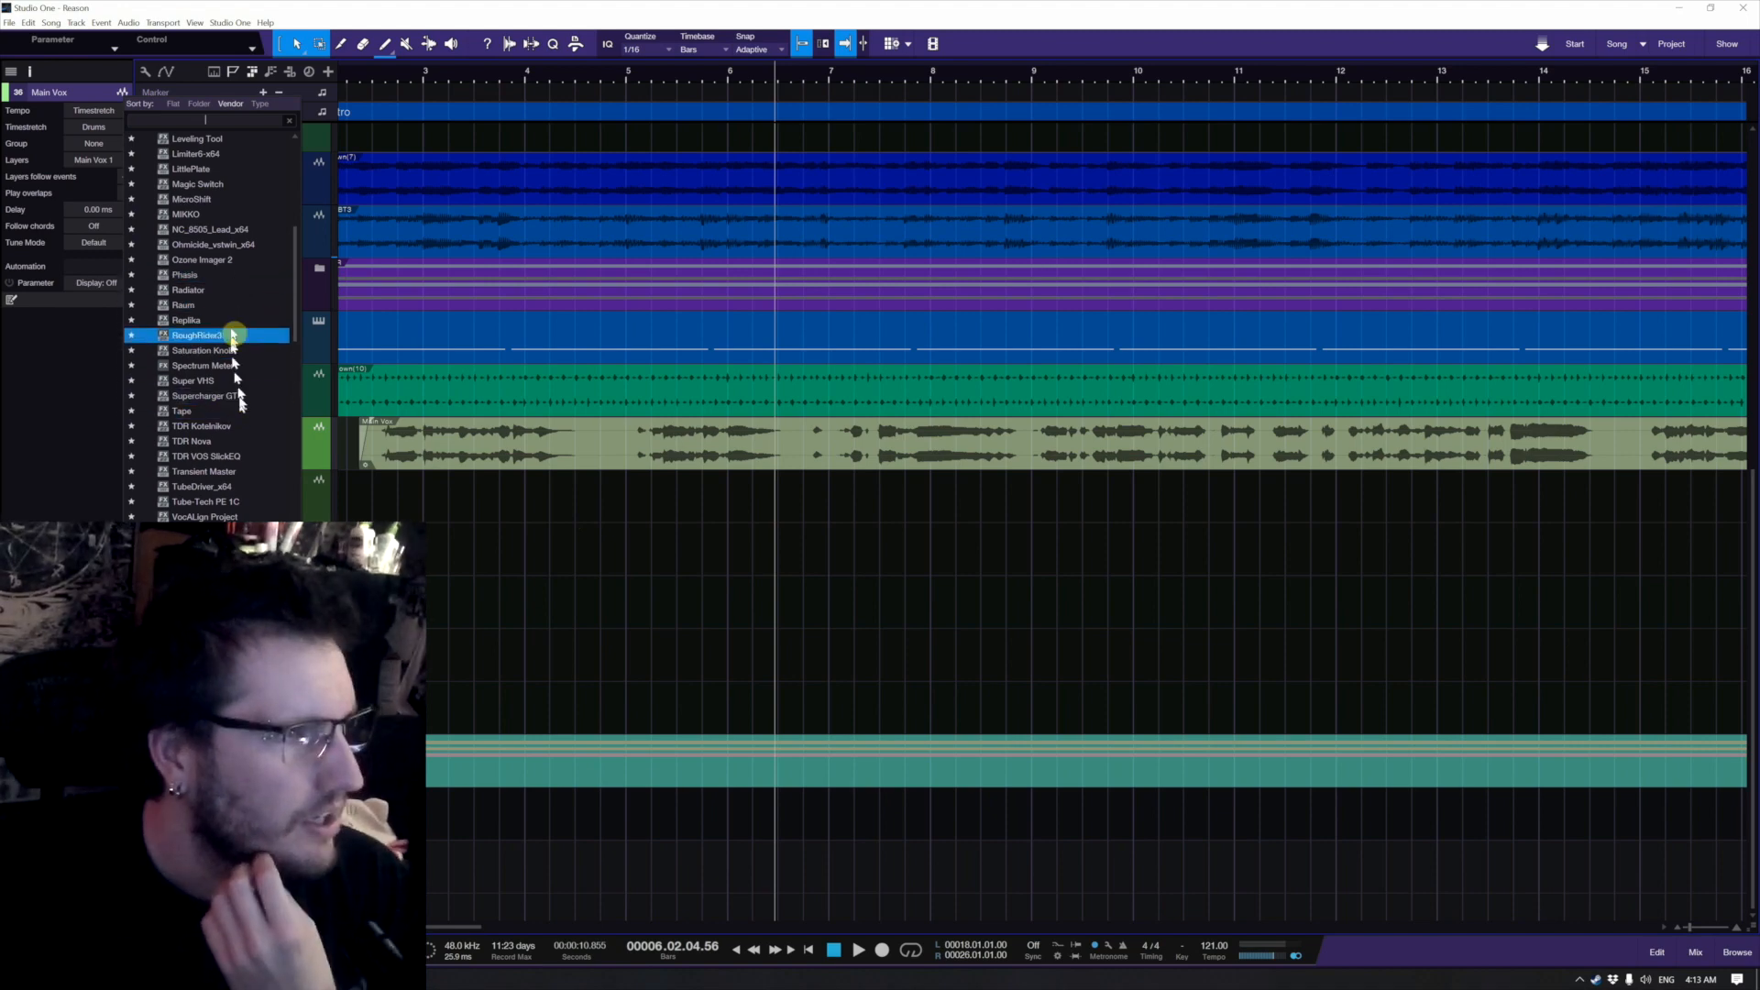
pyautogui.click(235, 173)
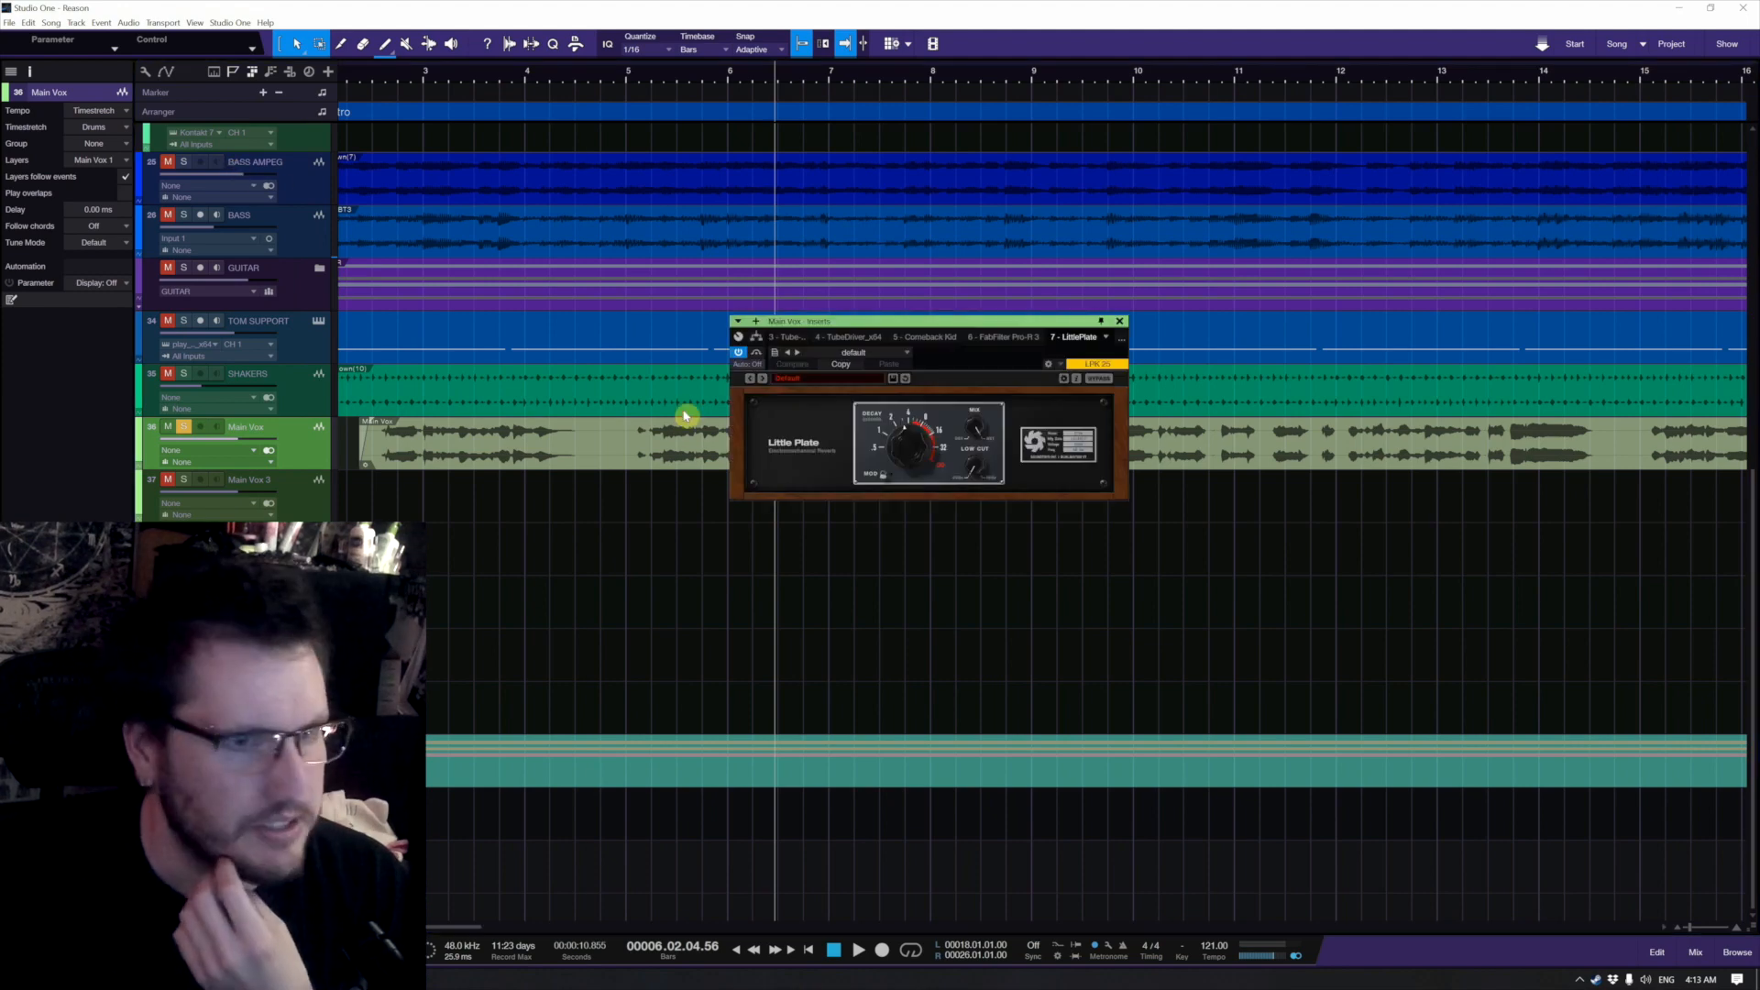
# Step: Play the vocal's opening through Little Plate while adjusting the mix and setting the decay to 2.24, and close the plug-in
pyautogui.moveTo(901, 453); pyautogui.dragTo(901, 458)
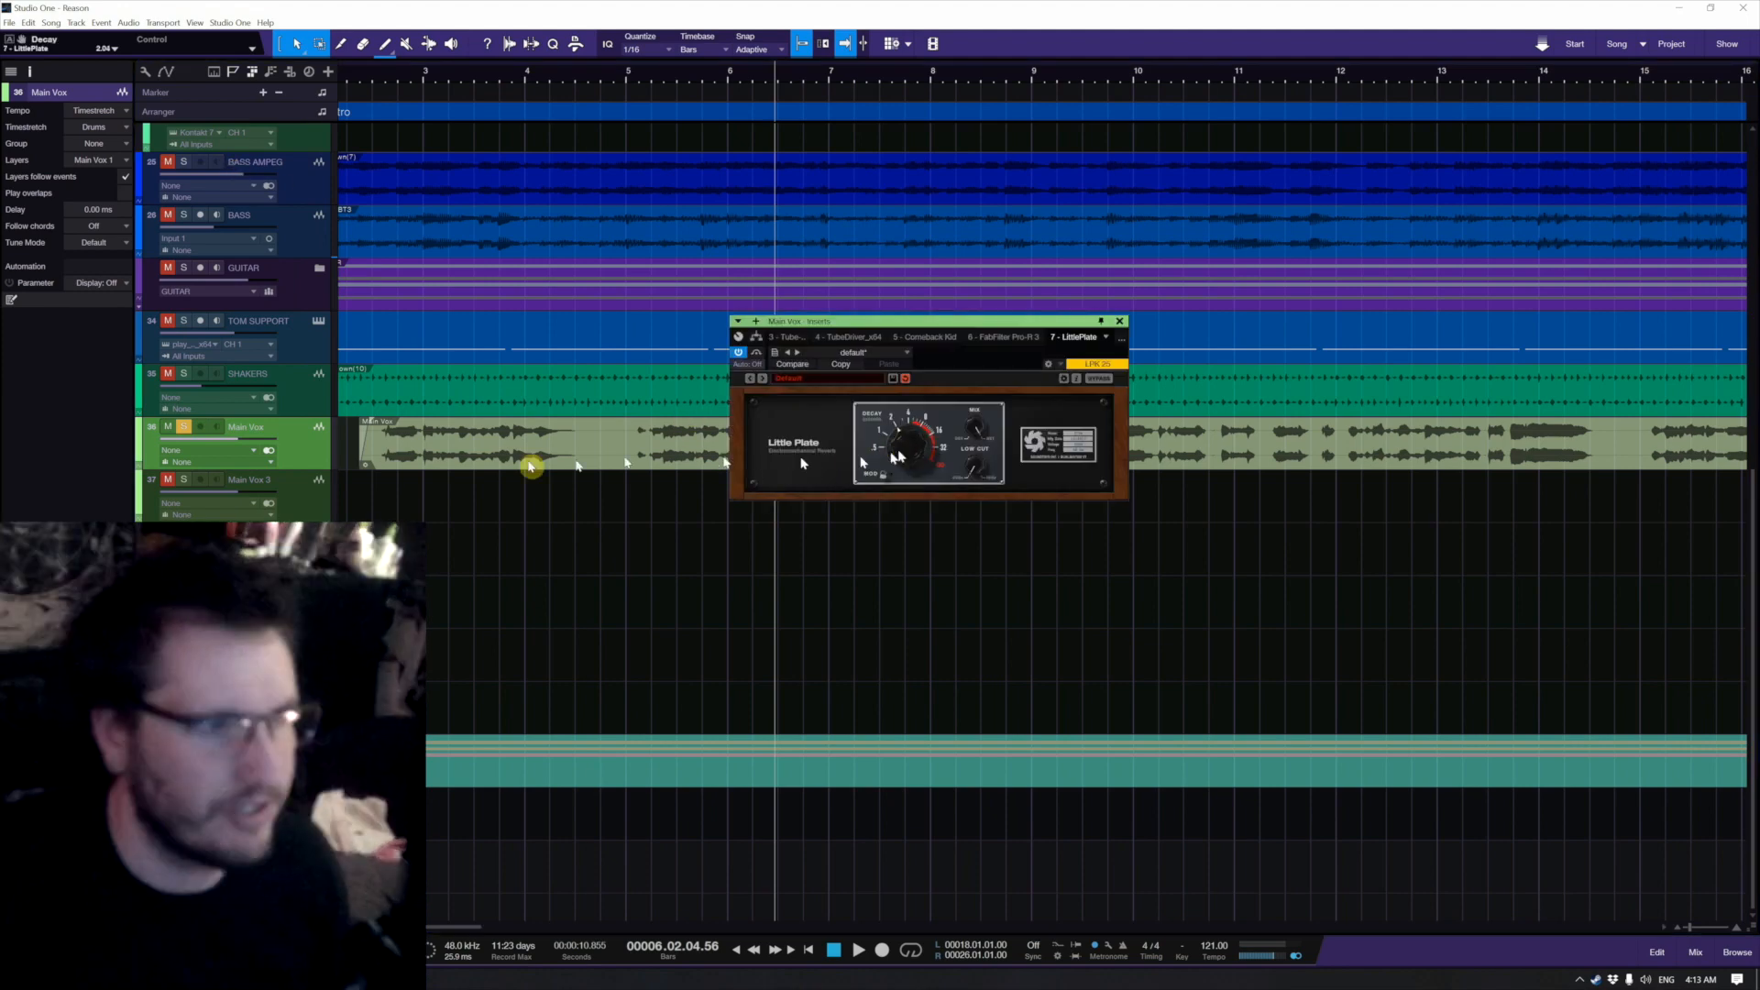
pyautogui.click(382, 432)
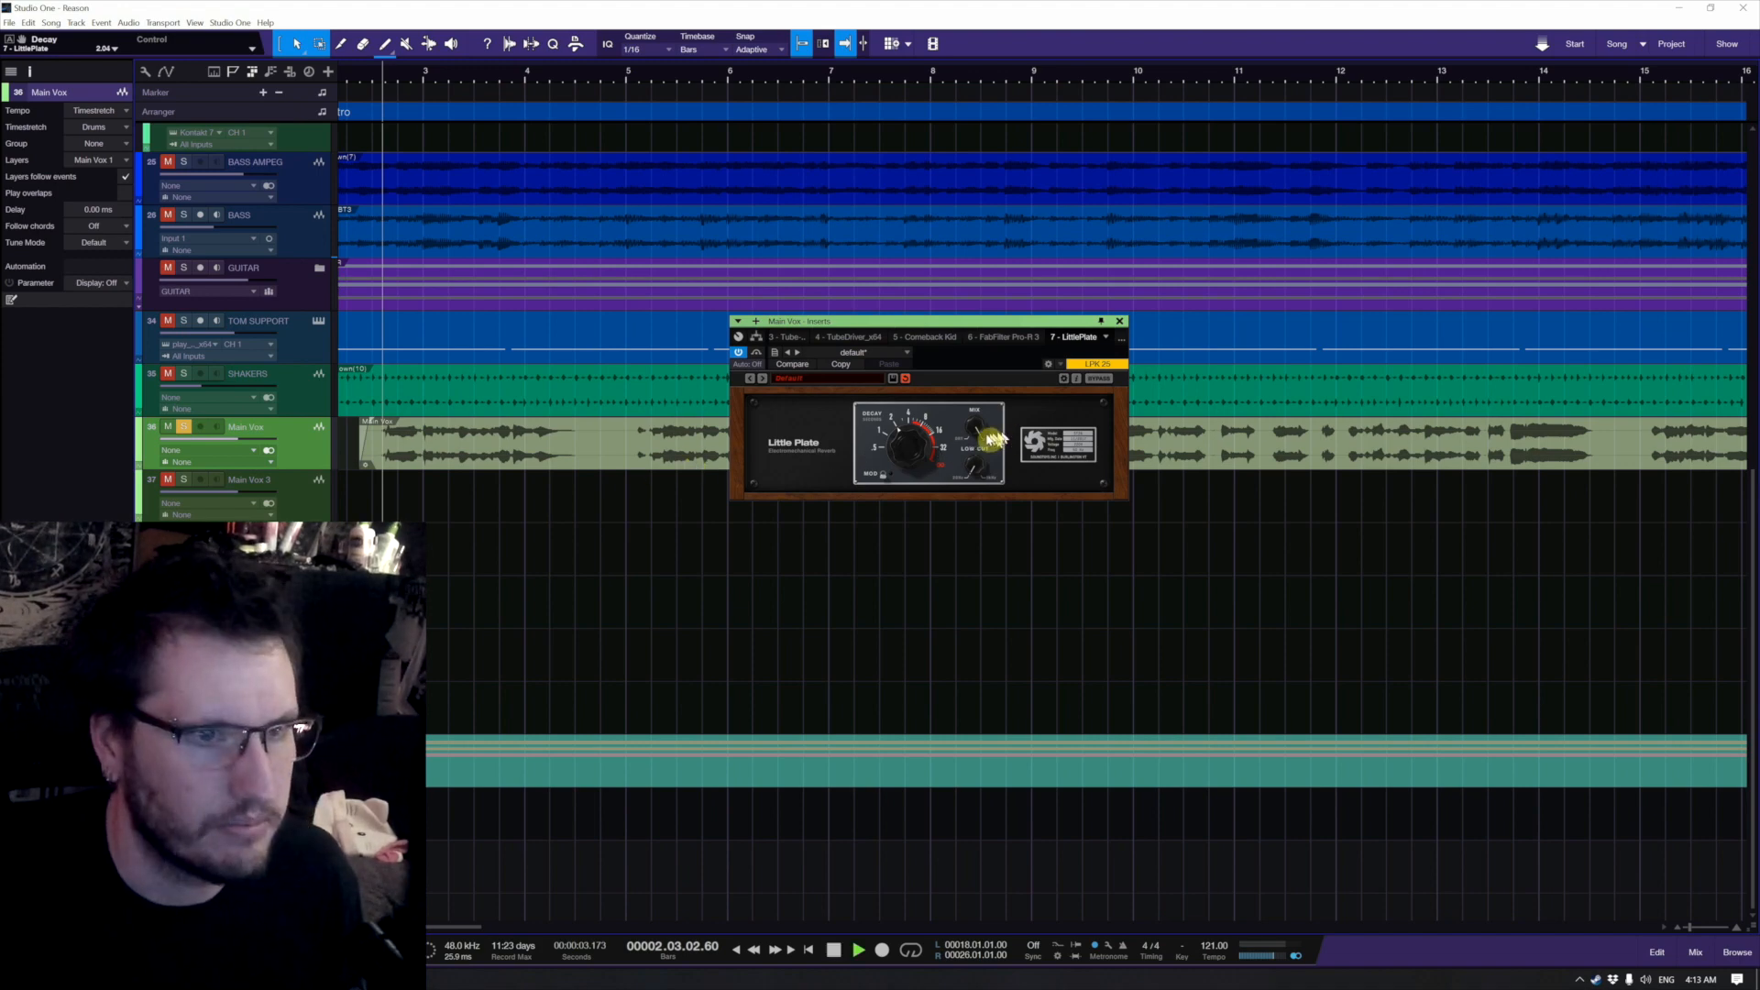
pyautogui.moveTo(978, 432); pyautogui.dragTo(951, 524)
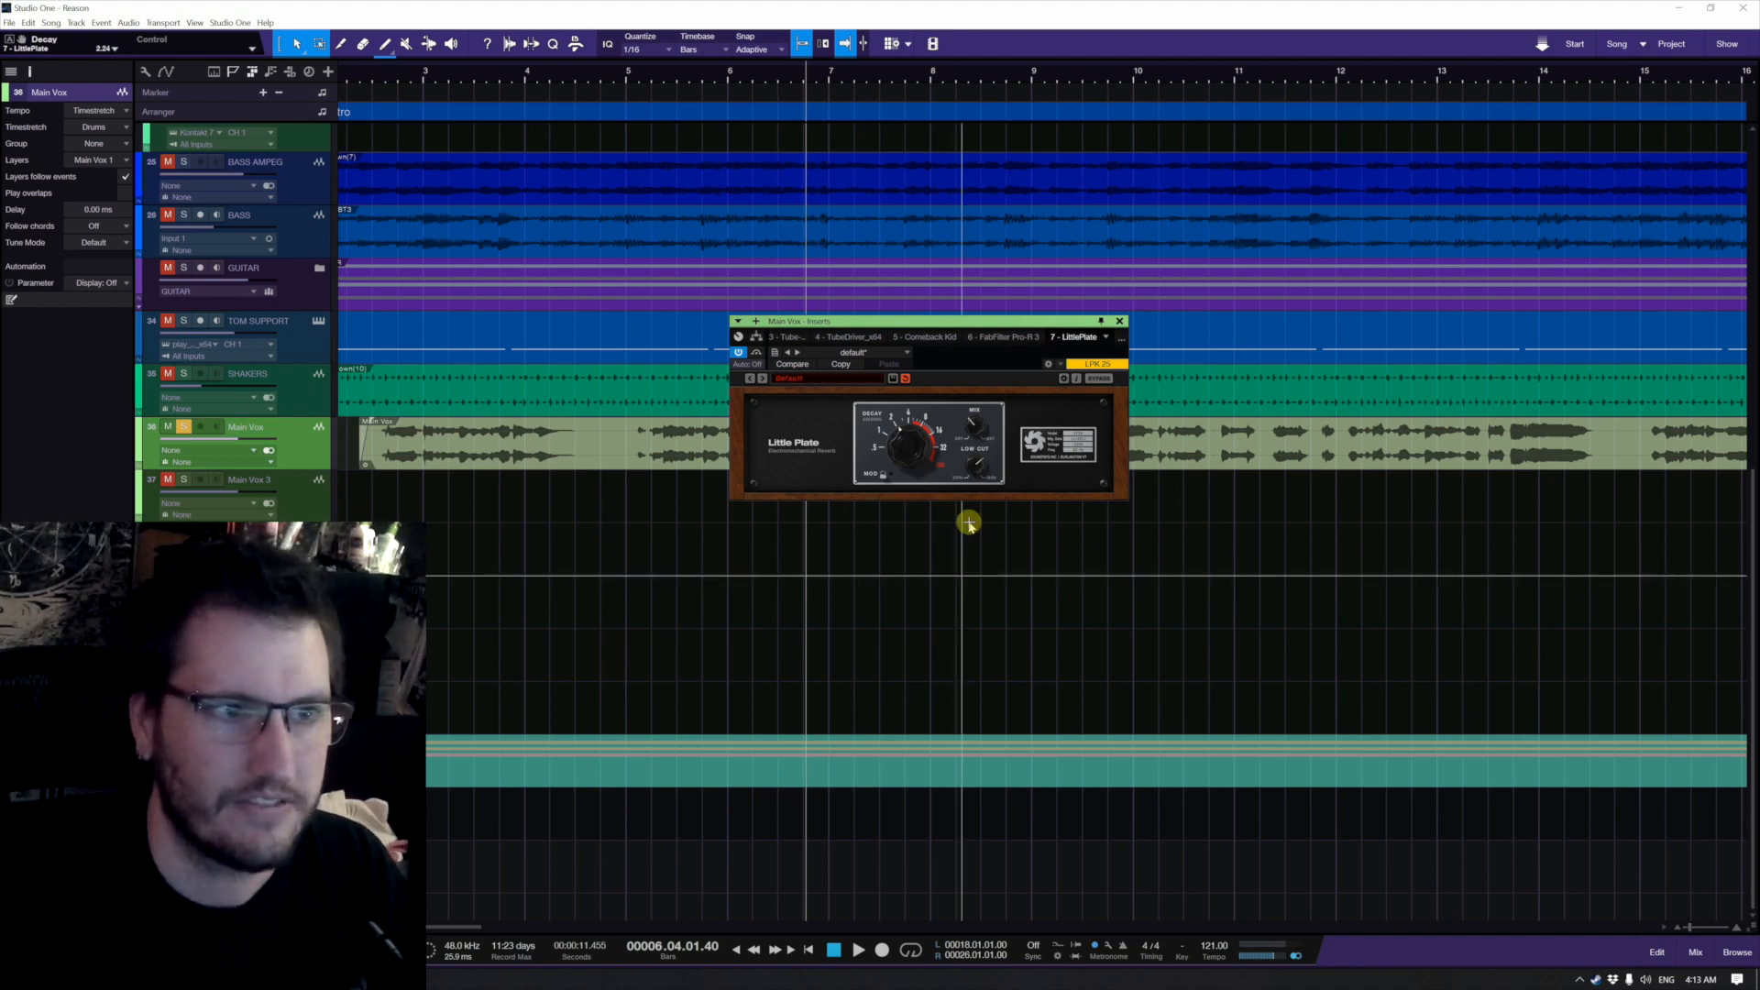
pyautogui.click(1120, 322)
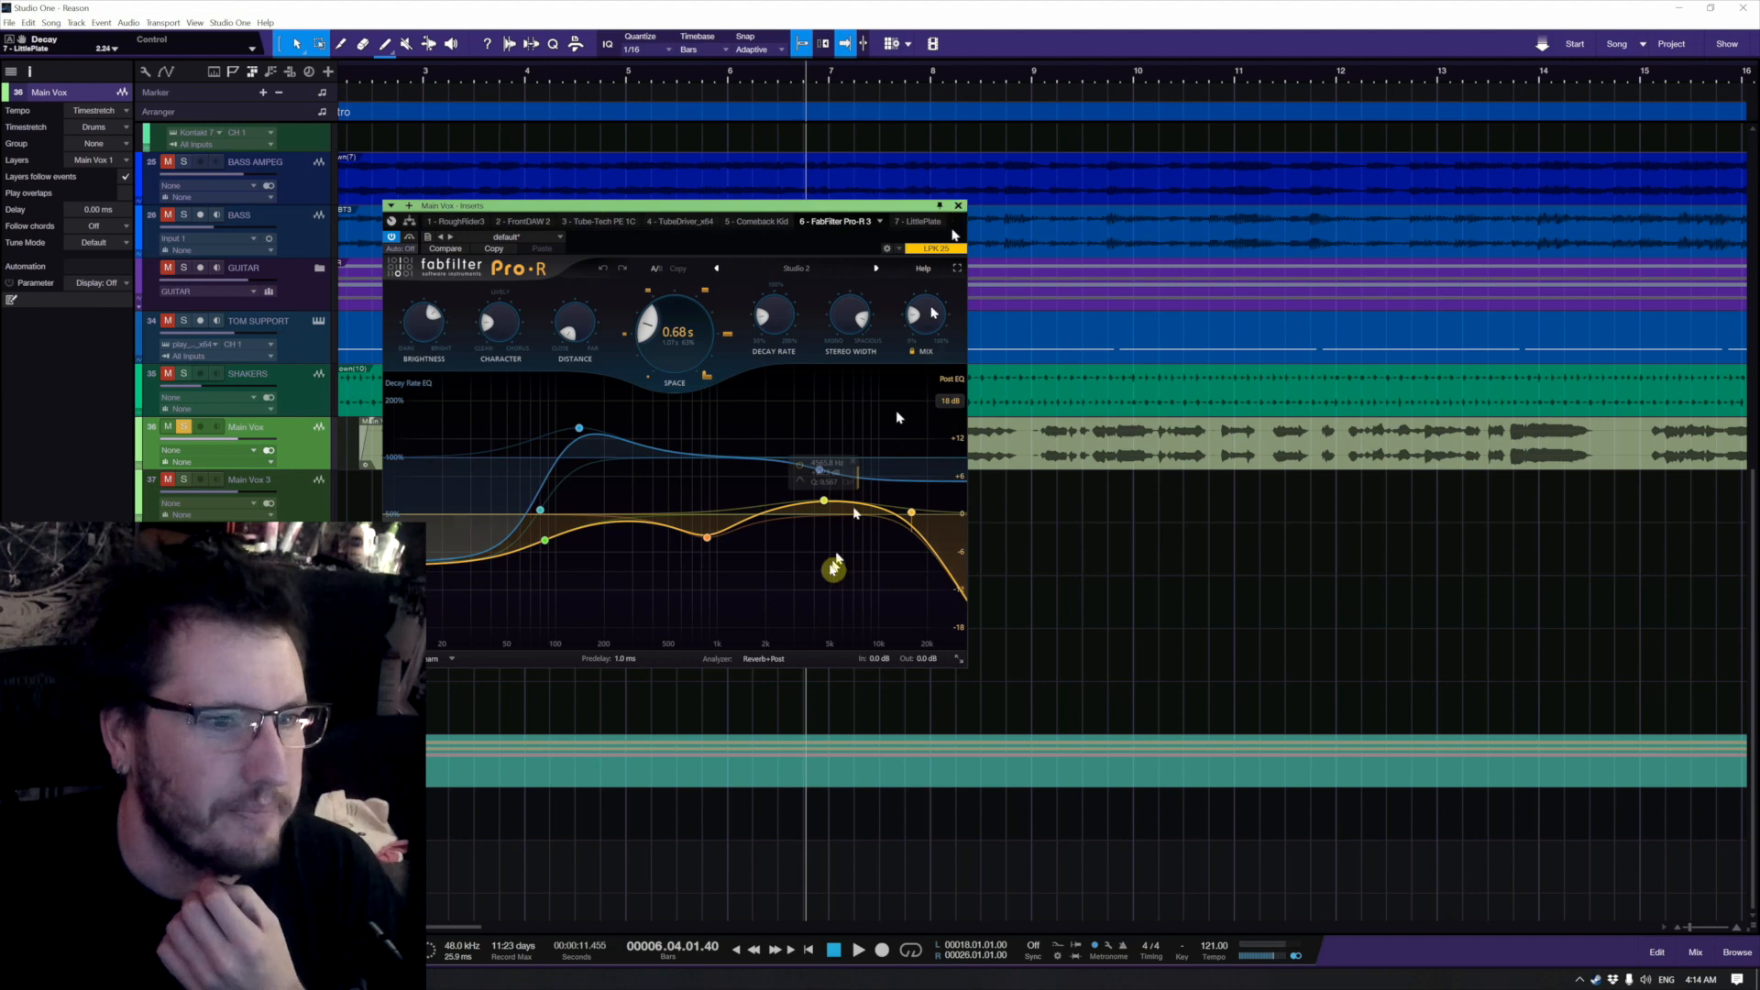
# Step: Nudge the Post EQ band near 5 kHz in the Main Vox track's FabFilter Pro-R reverb and close the plug-in
pyautogui.moveTo(826, 502)
pyautogui.mouseDown()
pyautogui.moveTo(825, 460)
pyautogui.moveTo(824, 503)
pyautogui.mouseUp()
pyautogui.click(958, 205)
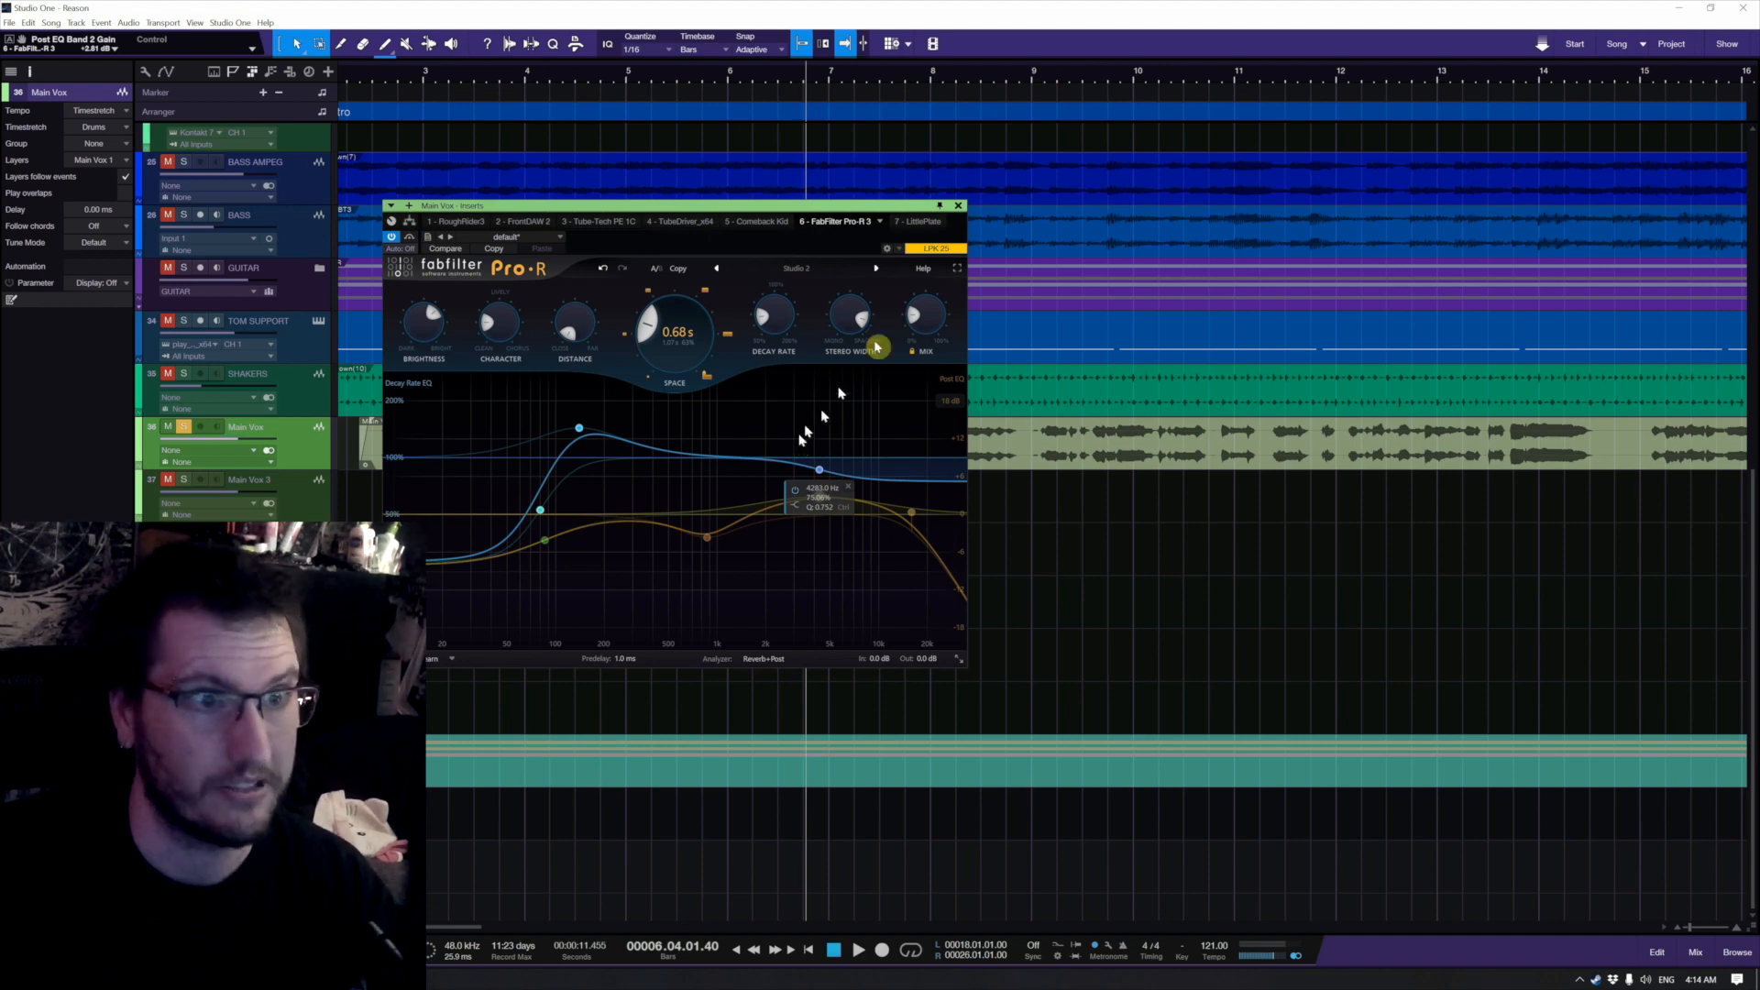
pyautogui.click(958, 208)
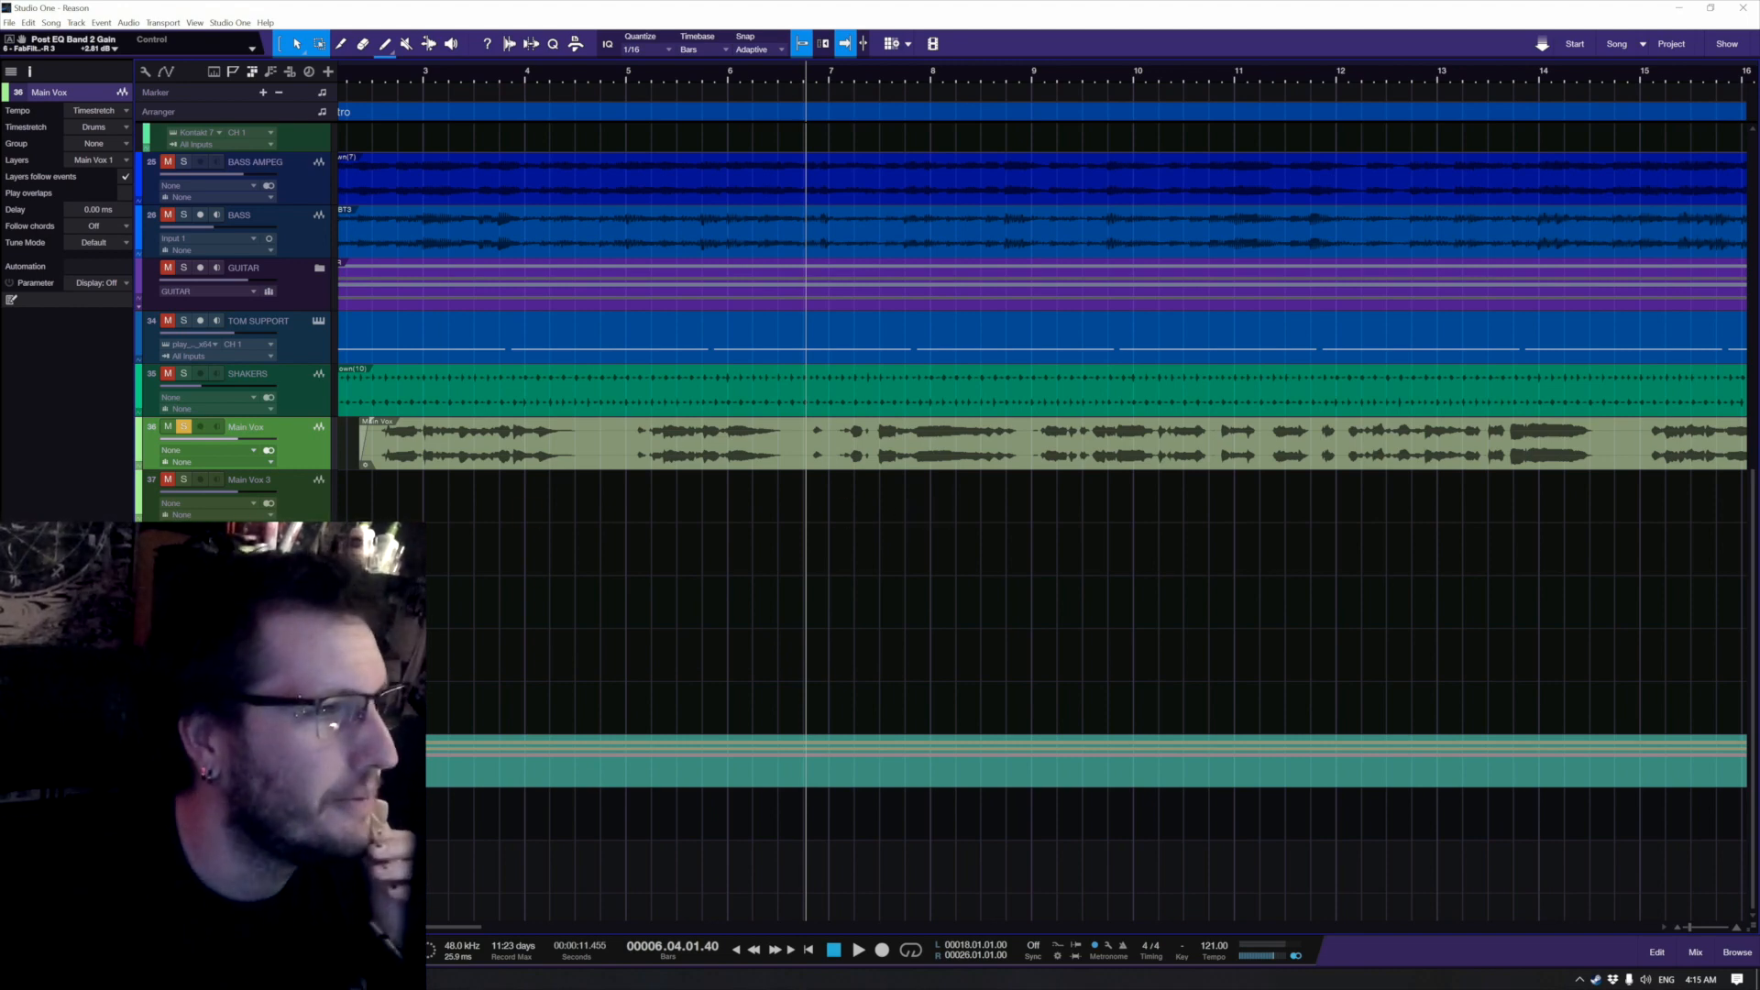
# Step: Show the NC_8505_Lead amp inserted on the GUITAR 1 track and shift its window slightly
pyautogui.click(124, 569)
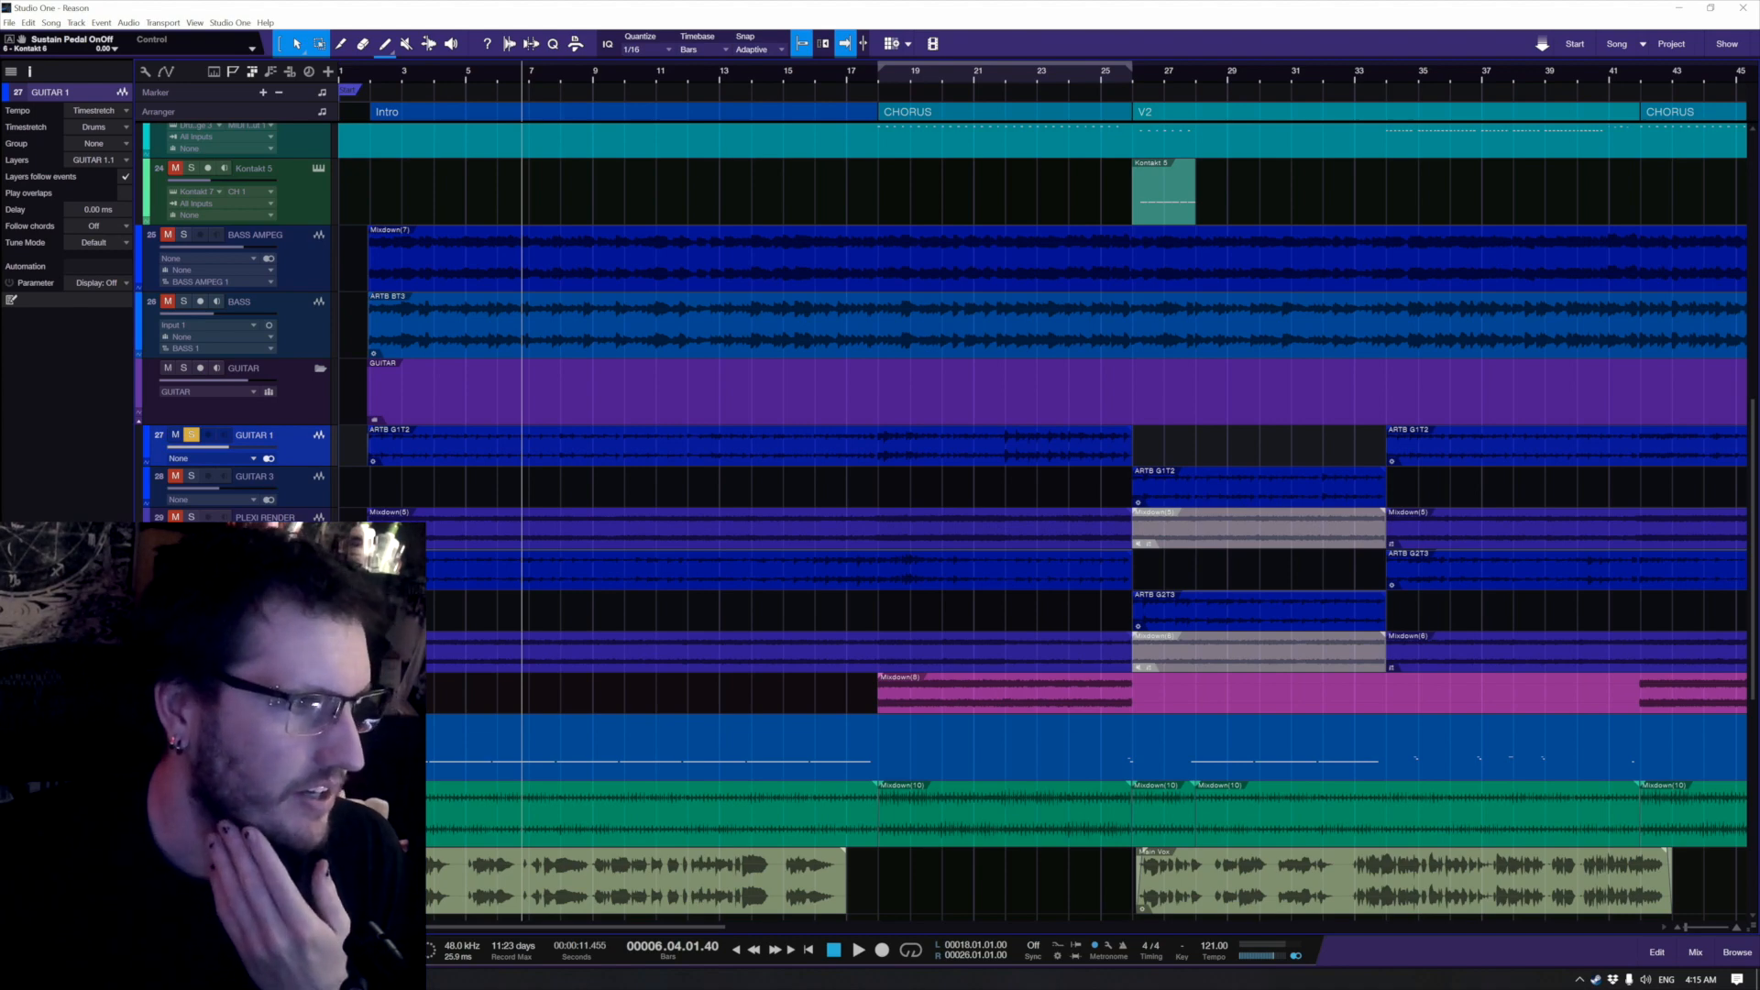
pyautogui.press('F11')
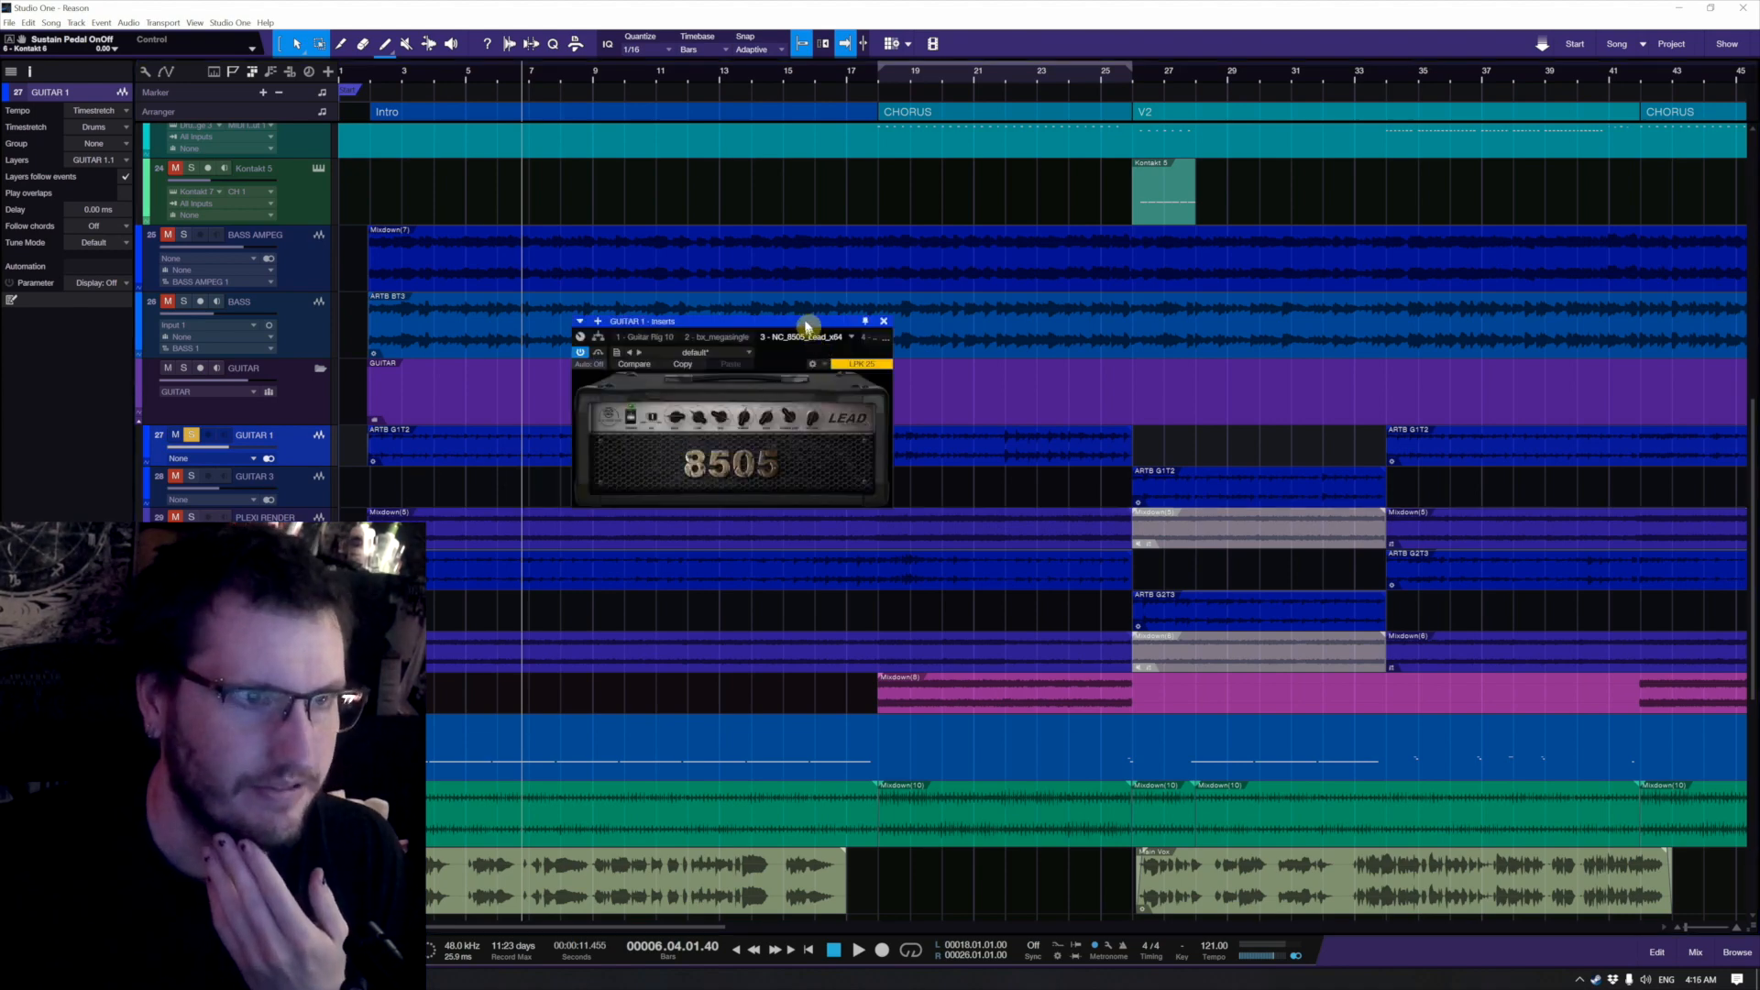
pyautogui.moveTo(807, 327); pyautogui.dragTo(805, 305)
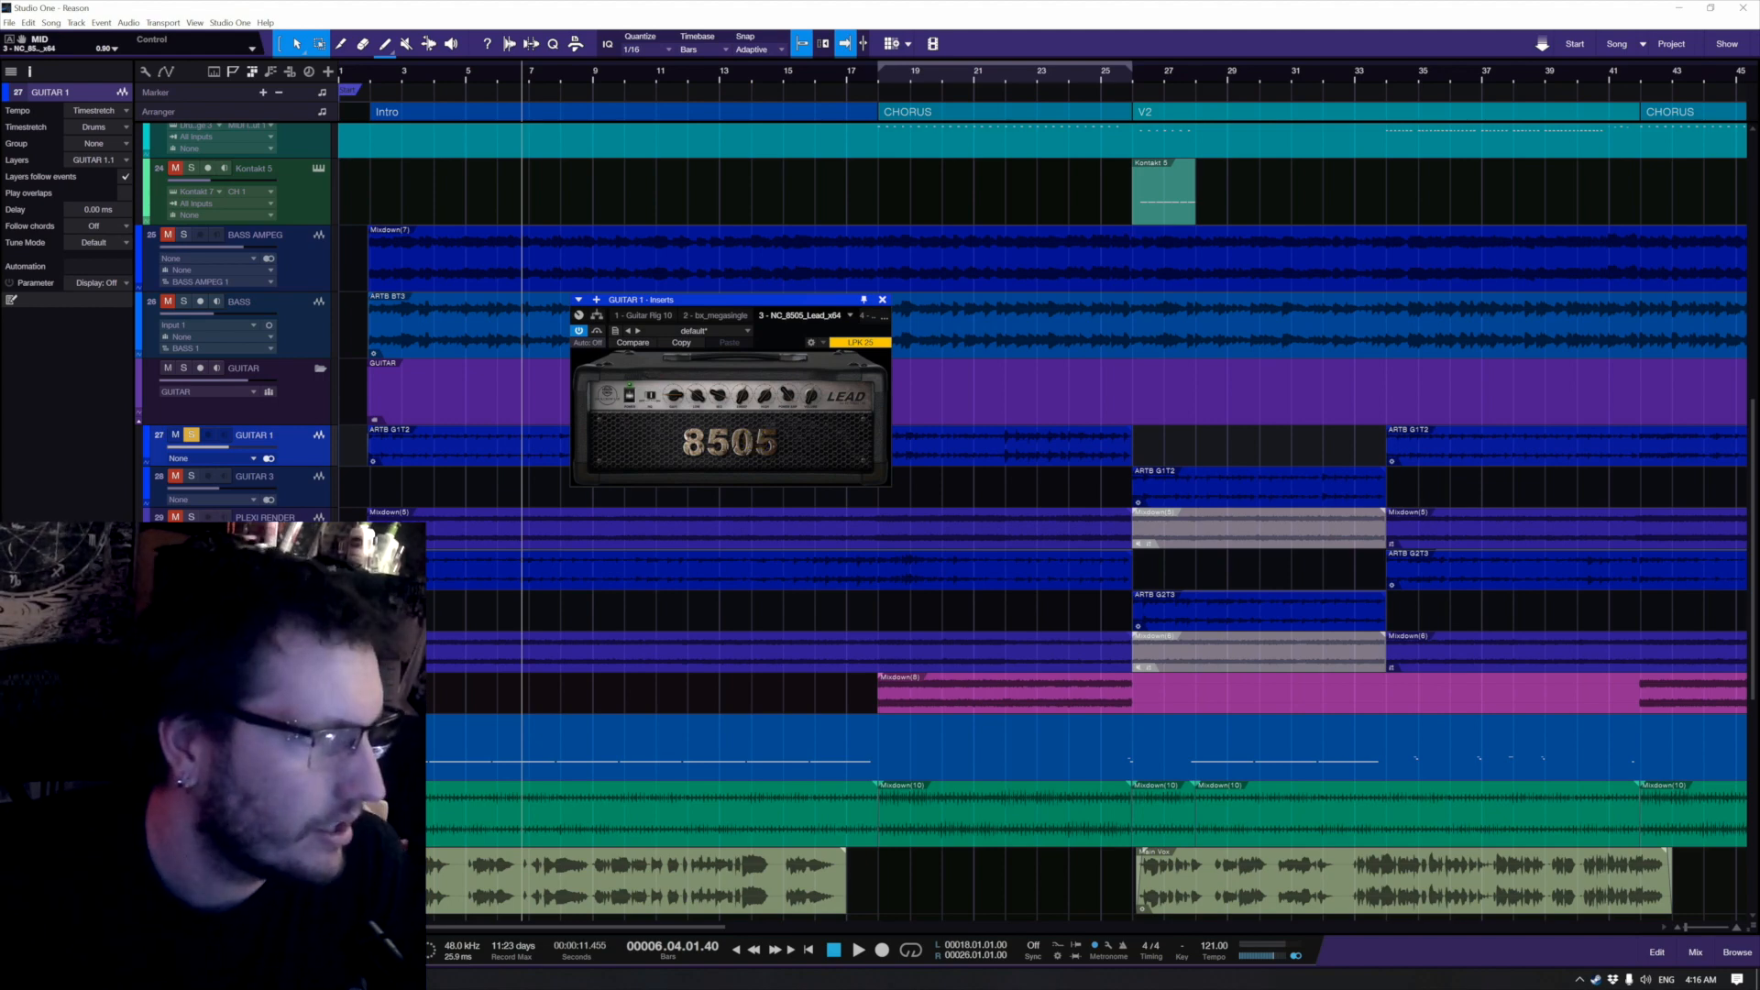
# Step: View Guitar Rig on the GUITAR 2 track, then show that track's MIKKO cabinet simulator and reposition its window
pyautogui.click(255, 560)
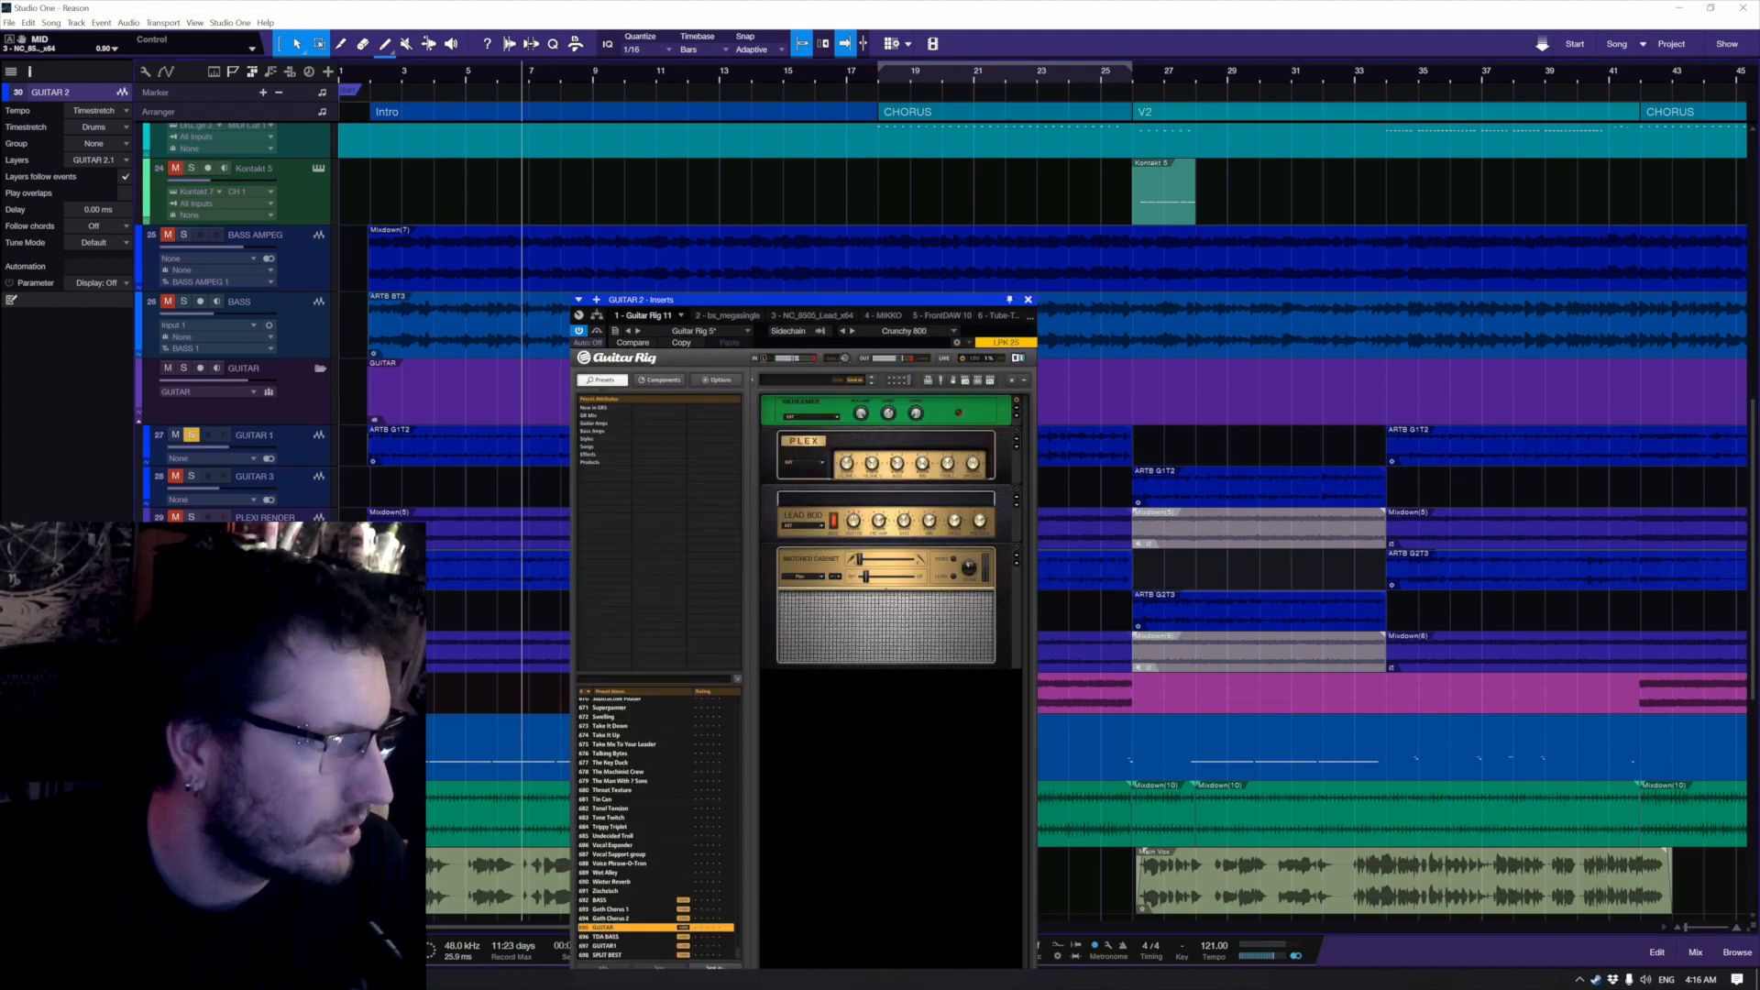
pyautogui.click(1027, 299)
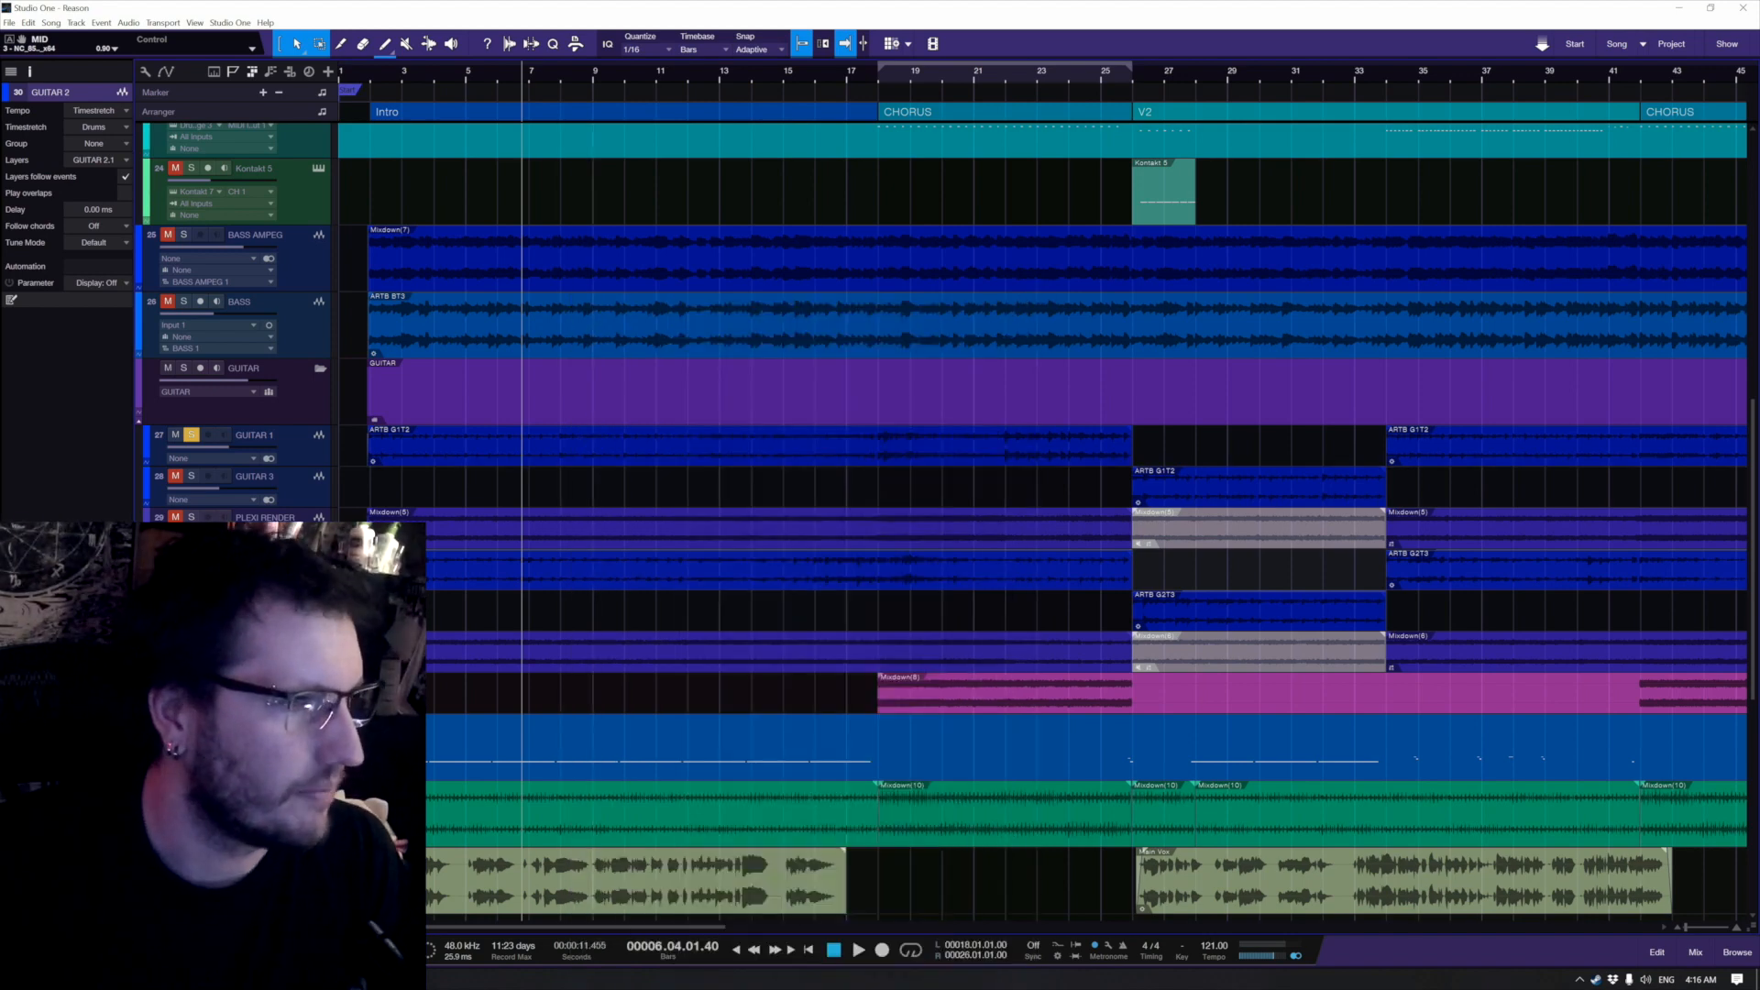
pyautogui.click(319, 560)
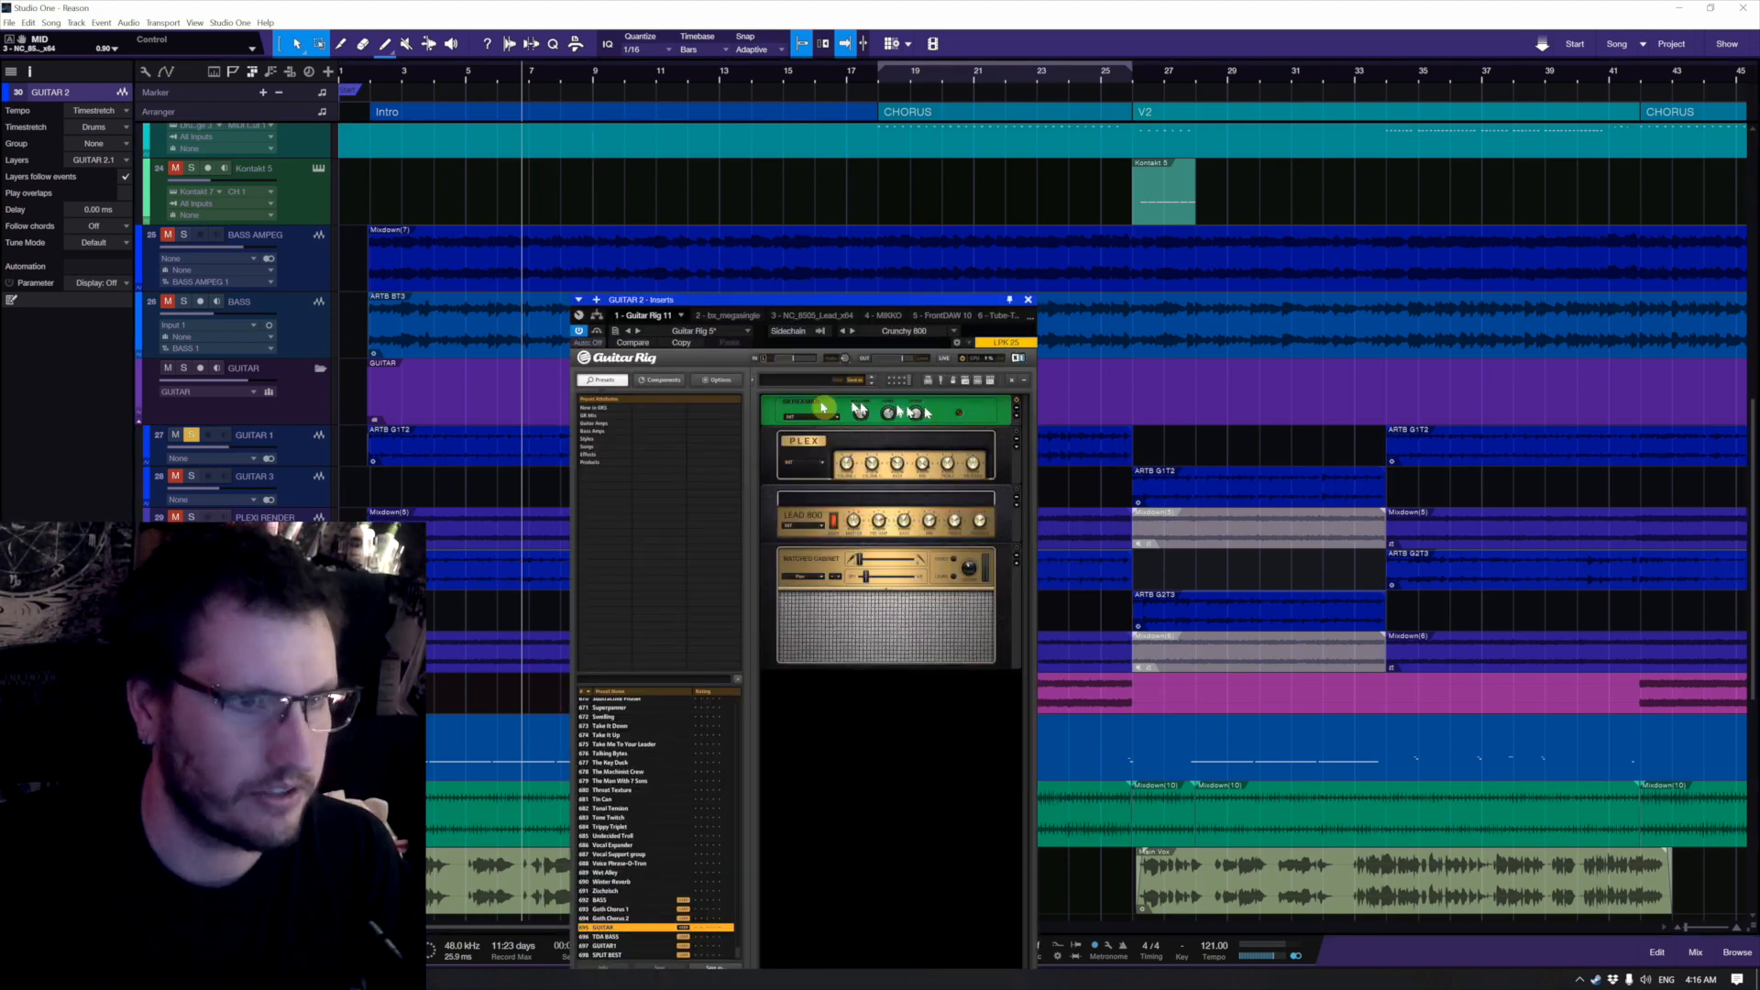
pyautogui.click(1028, 299)
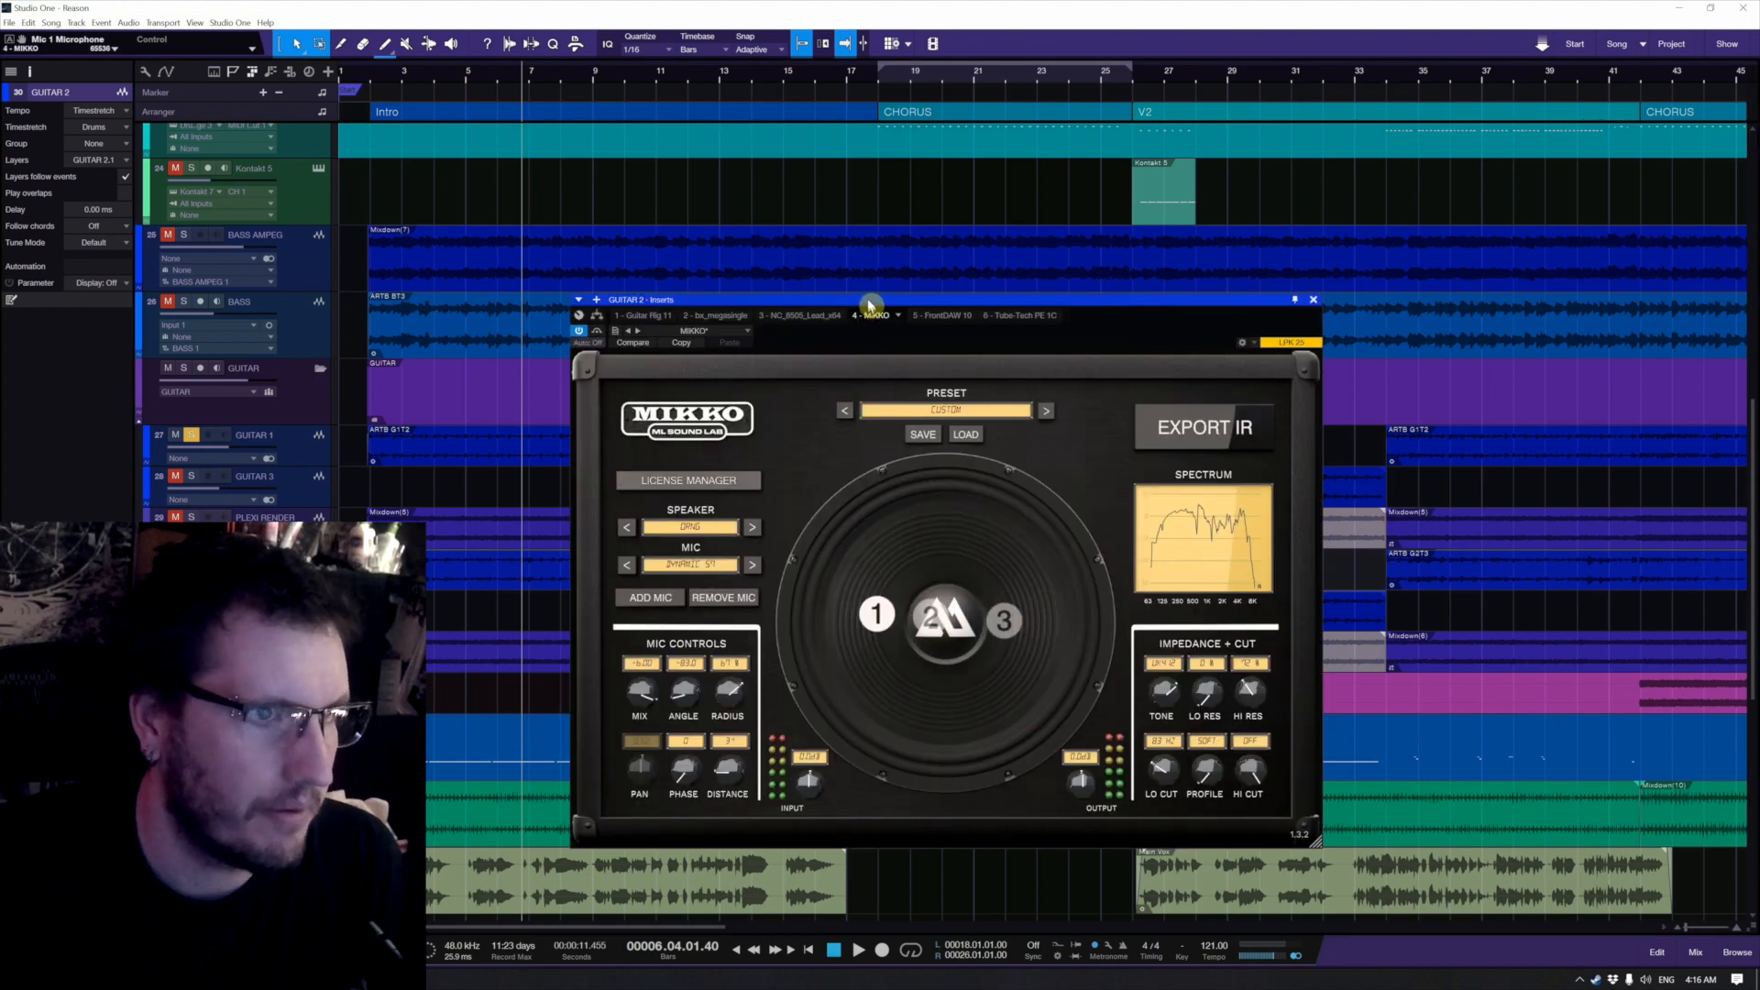
pyautogui.moveTo(869, 302); pyautogui.dragTo(822, 209)
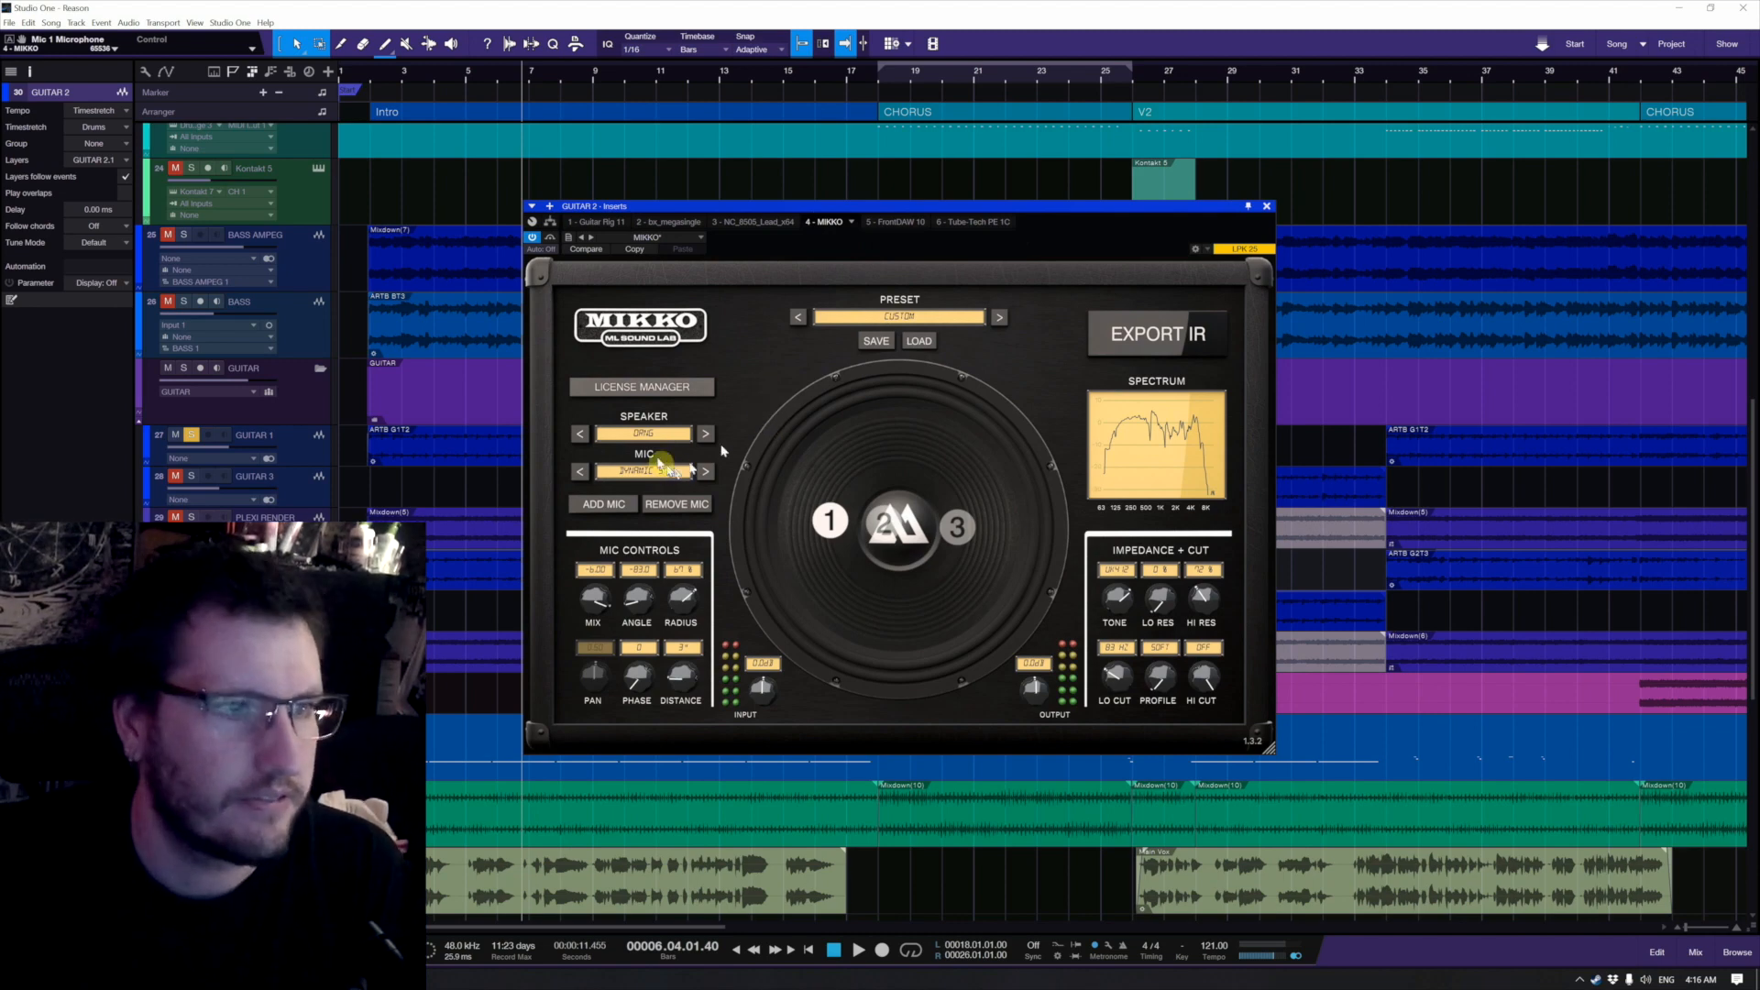
# Step: In MIKKO, set mic 1's speaker to MEGA 4X12 NEW, mute mics 2 and 3, and move mic 1 closer to the cone's center
pyautogui.click(644, 433)
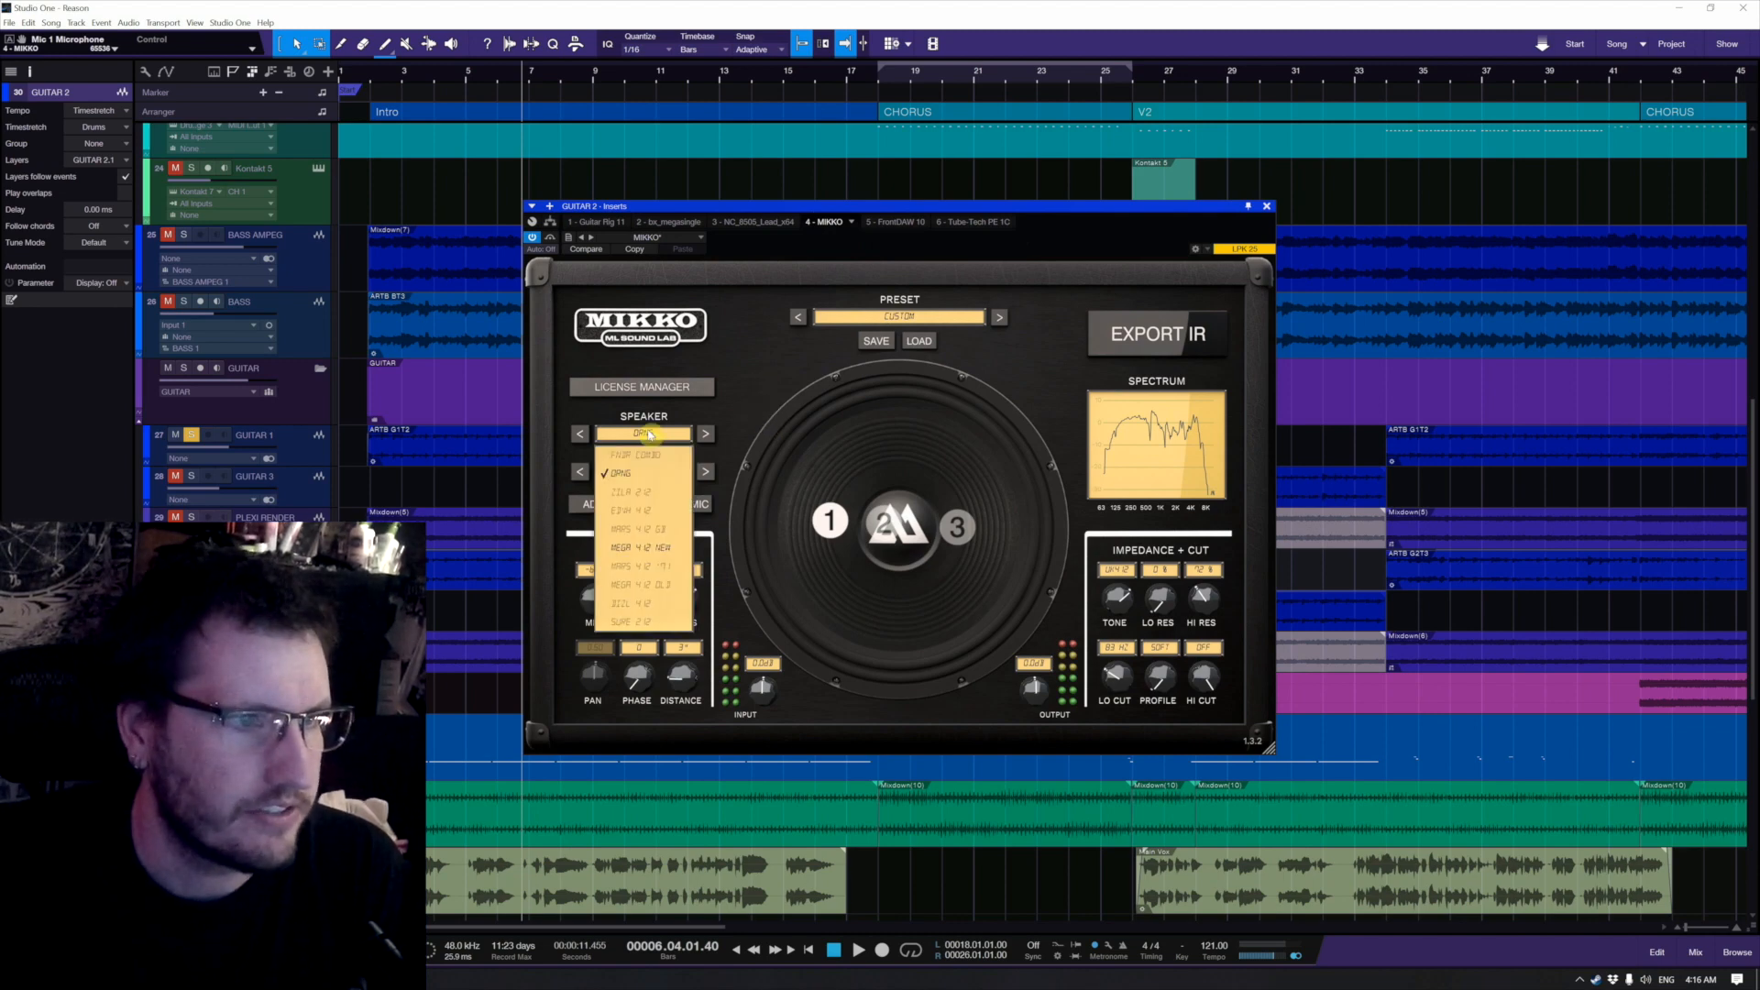
pyautogui.click(657, 552)
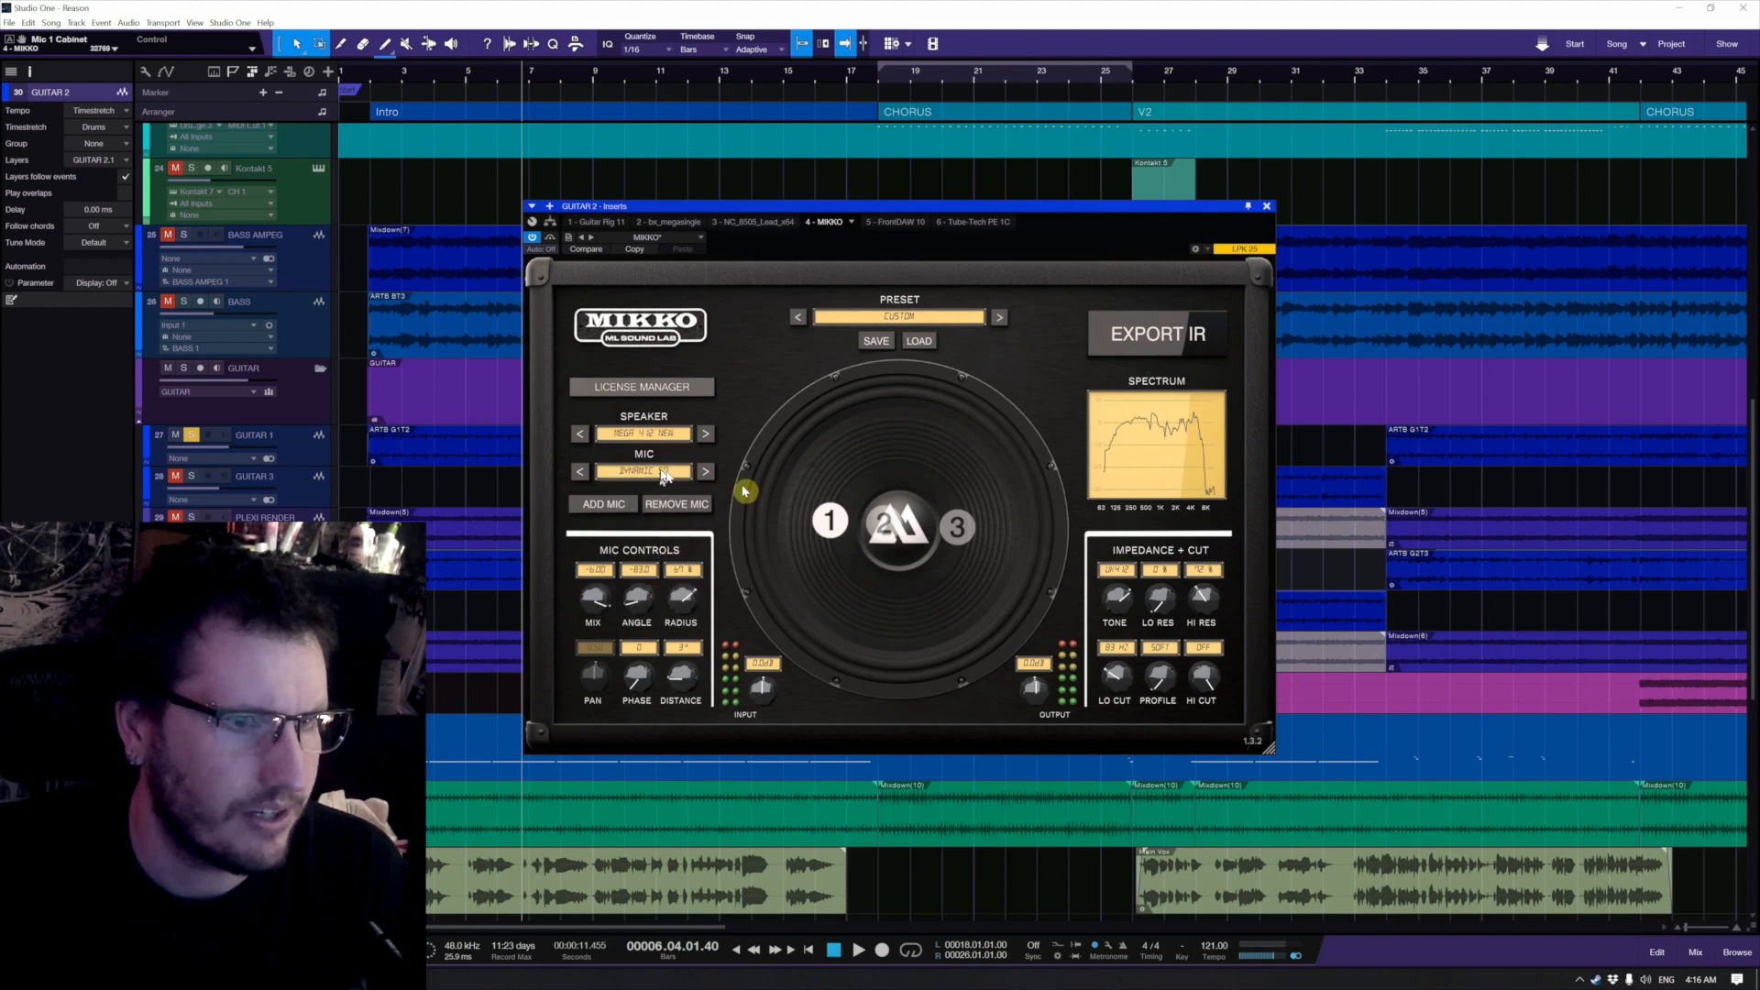
pyautogui.rightClick(890, 523)
pyautogui.rightClick(958, 529)
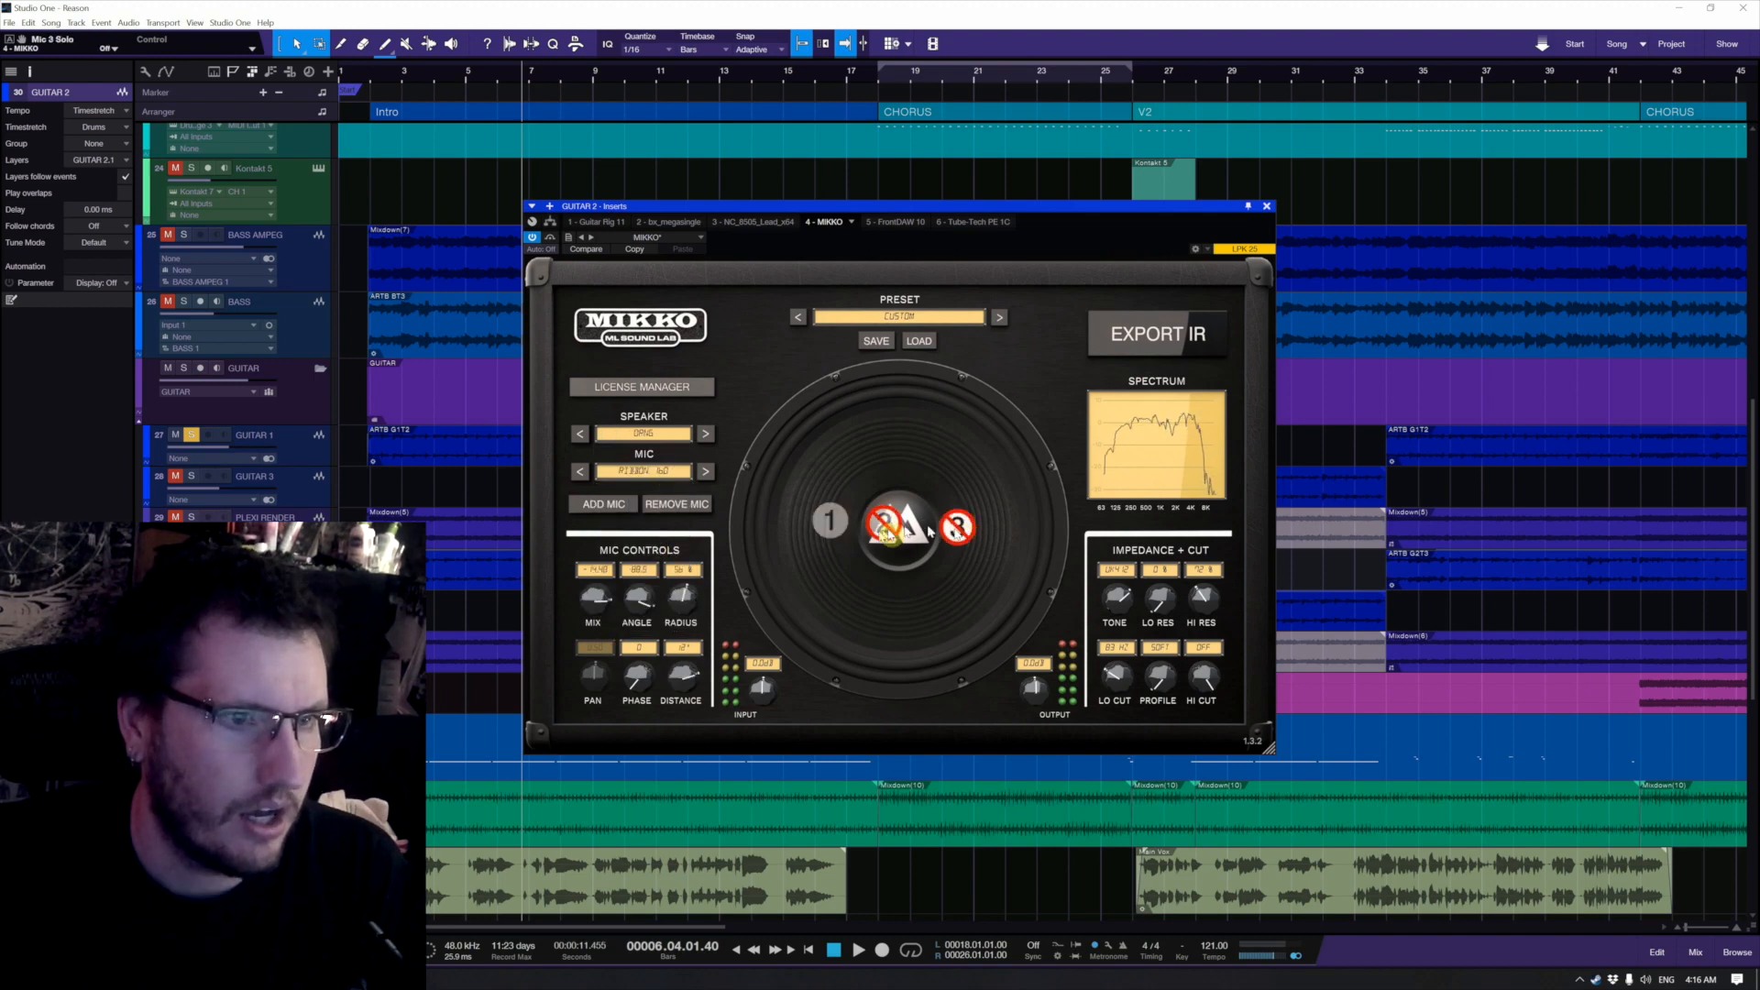
pyautogui.click(830, 527)
pyautogui.moveTo(830, 530); pyautogui.dragTo(850, 529)
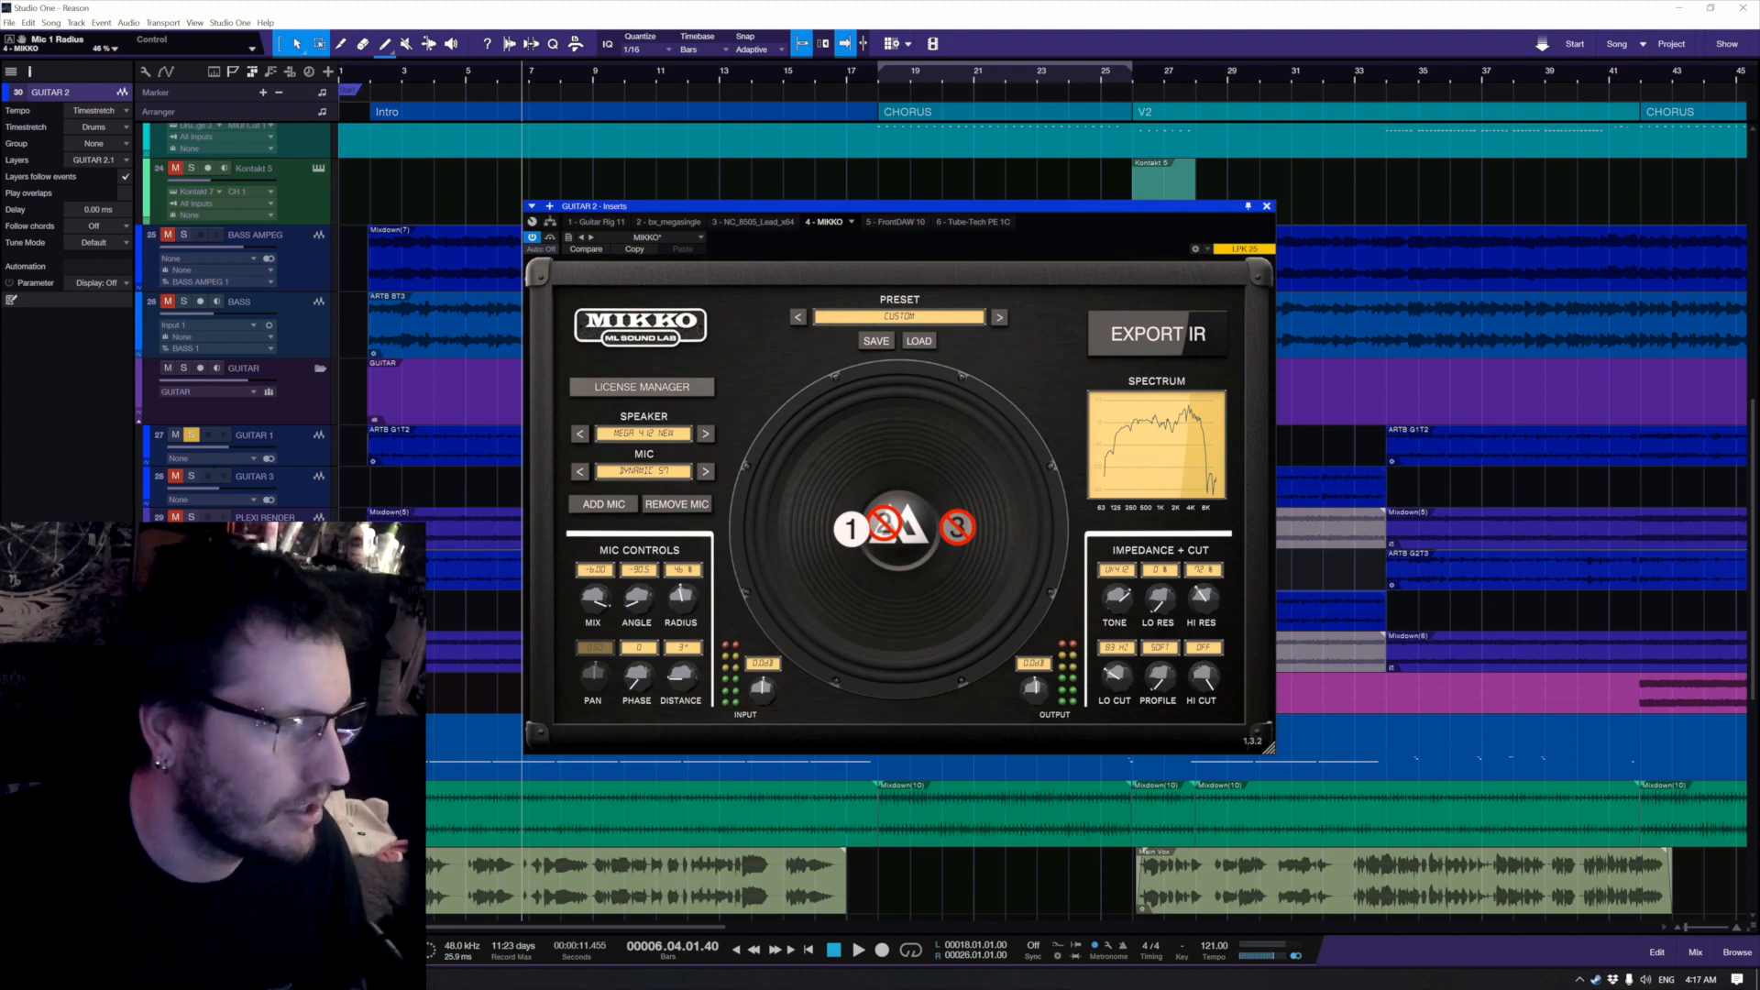
# Step: Take GUITAR 1 out of solo, start playback through MIKKO, and bring up GUITAR 2's NC_8505_Lead amp
pyautogui.click(191, 435)
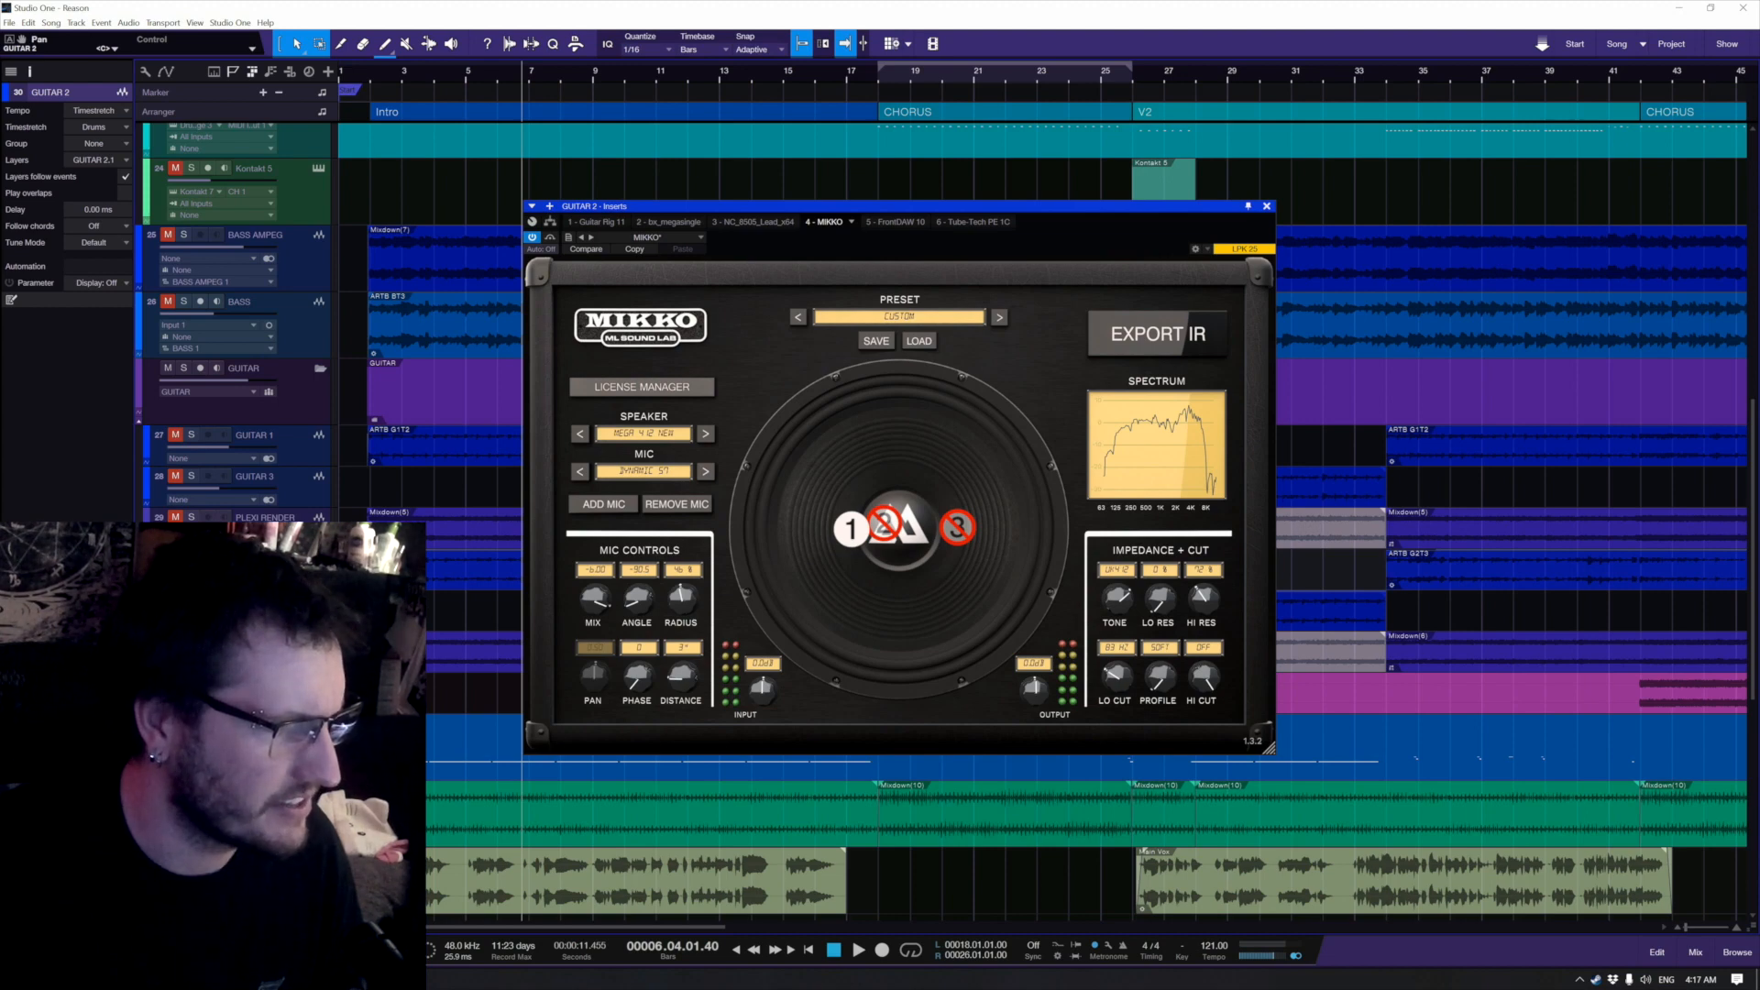
pyautogui.press('space')
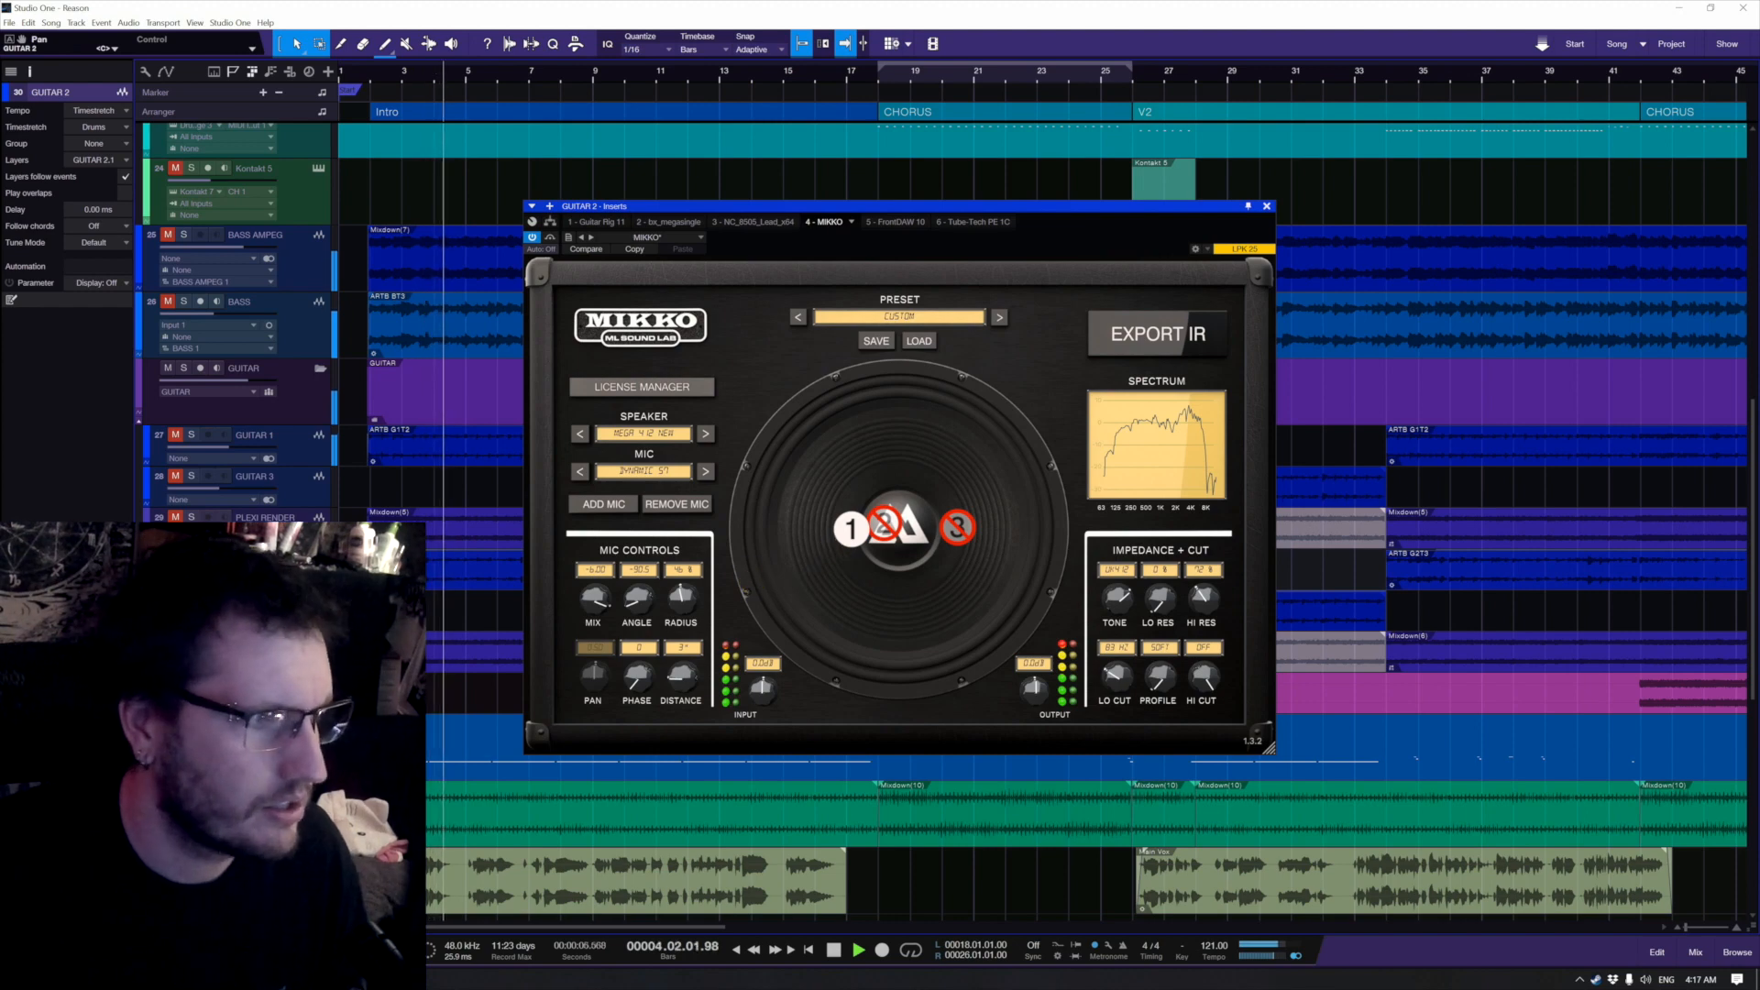
pyautogui.click(754, 222)
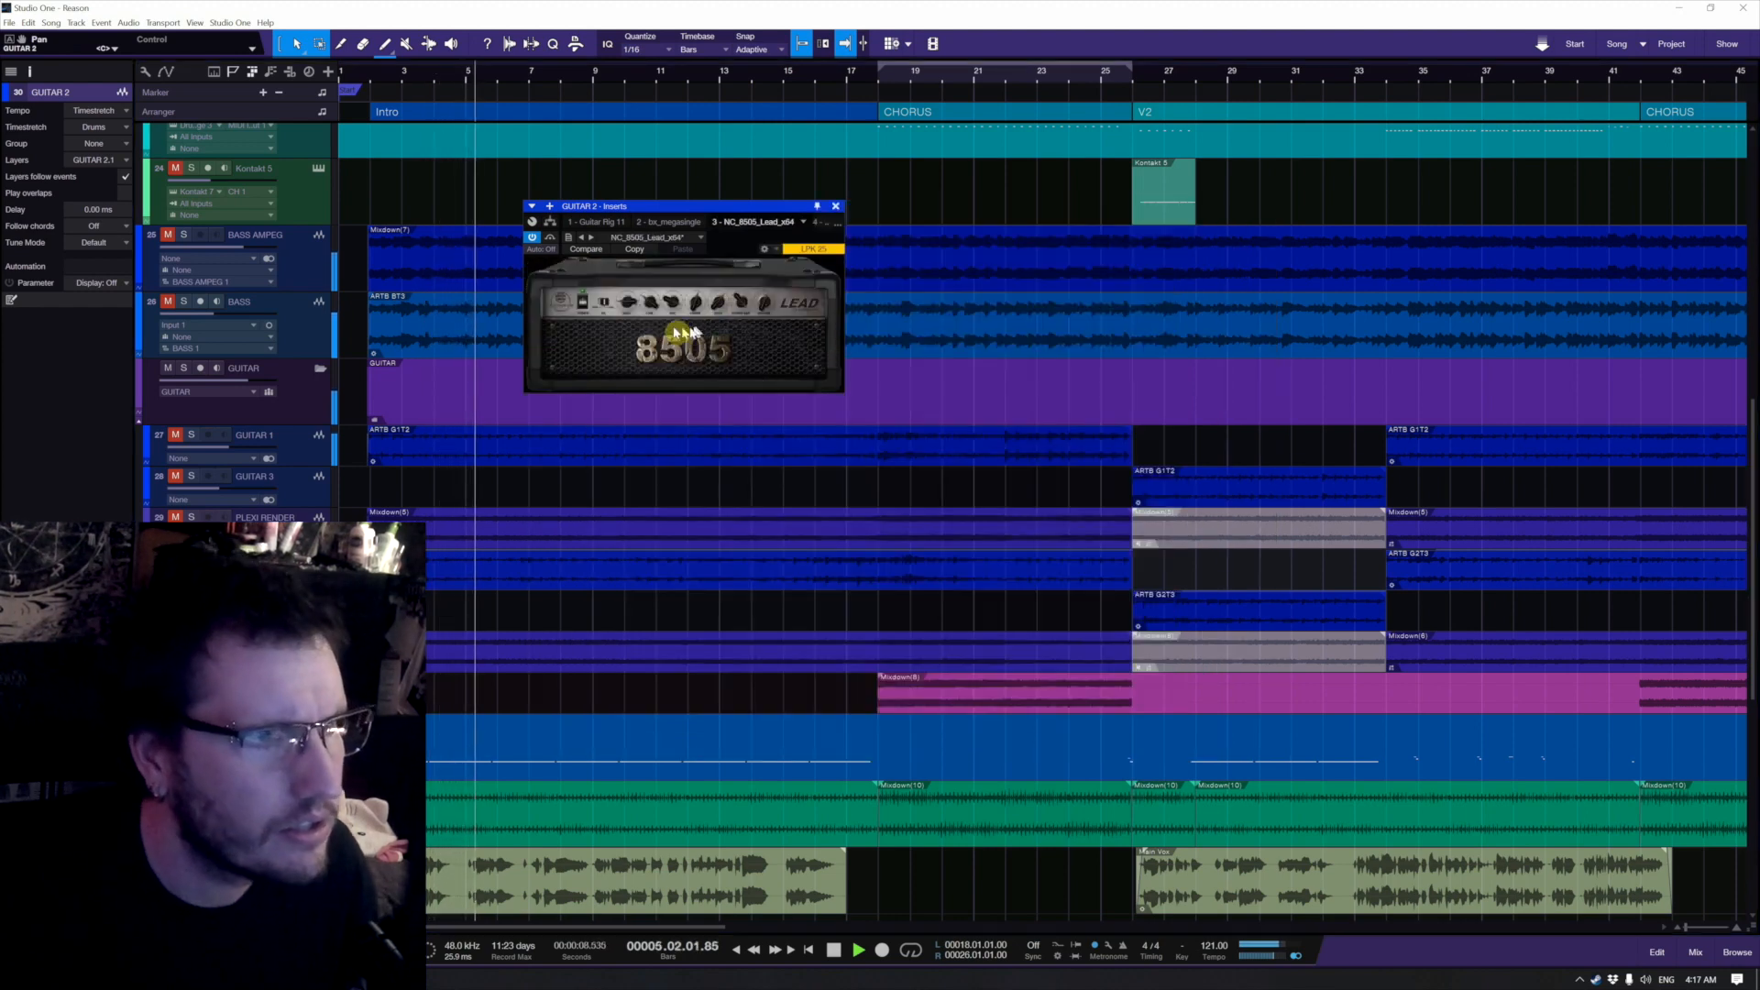
# Step: Adjust the 8505 amp's controls, then set mic 1's radius to 84% in MIKKO and close the GUITAR 2 inserts
pyautogui.moveTo(631, 299); pyautogui.dragTo(635, 290)
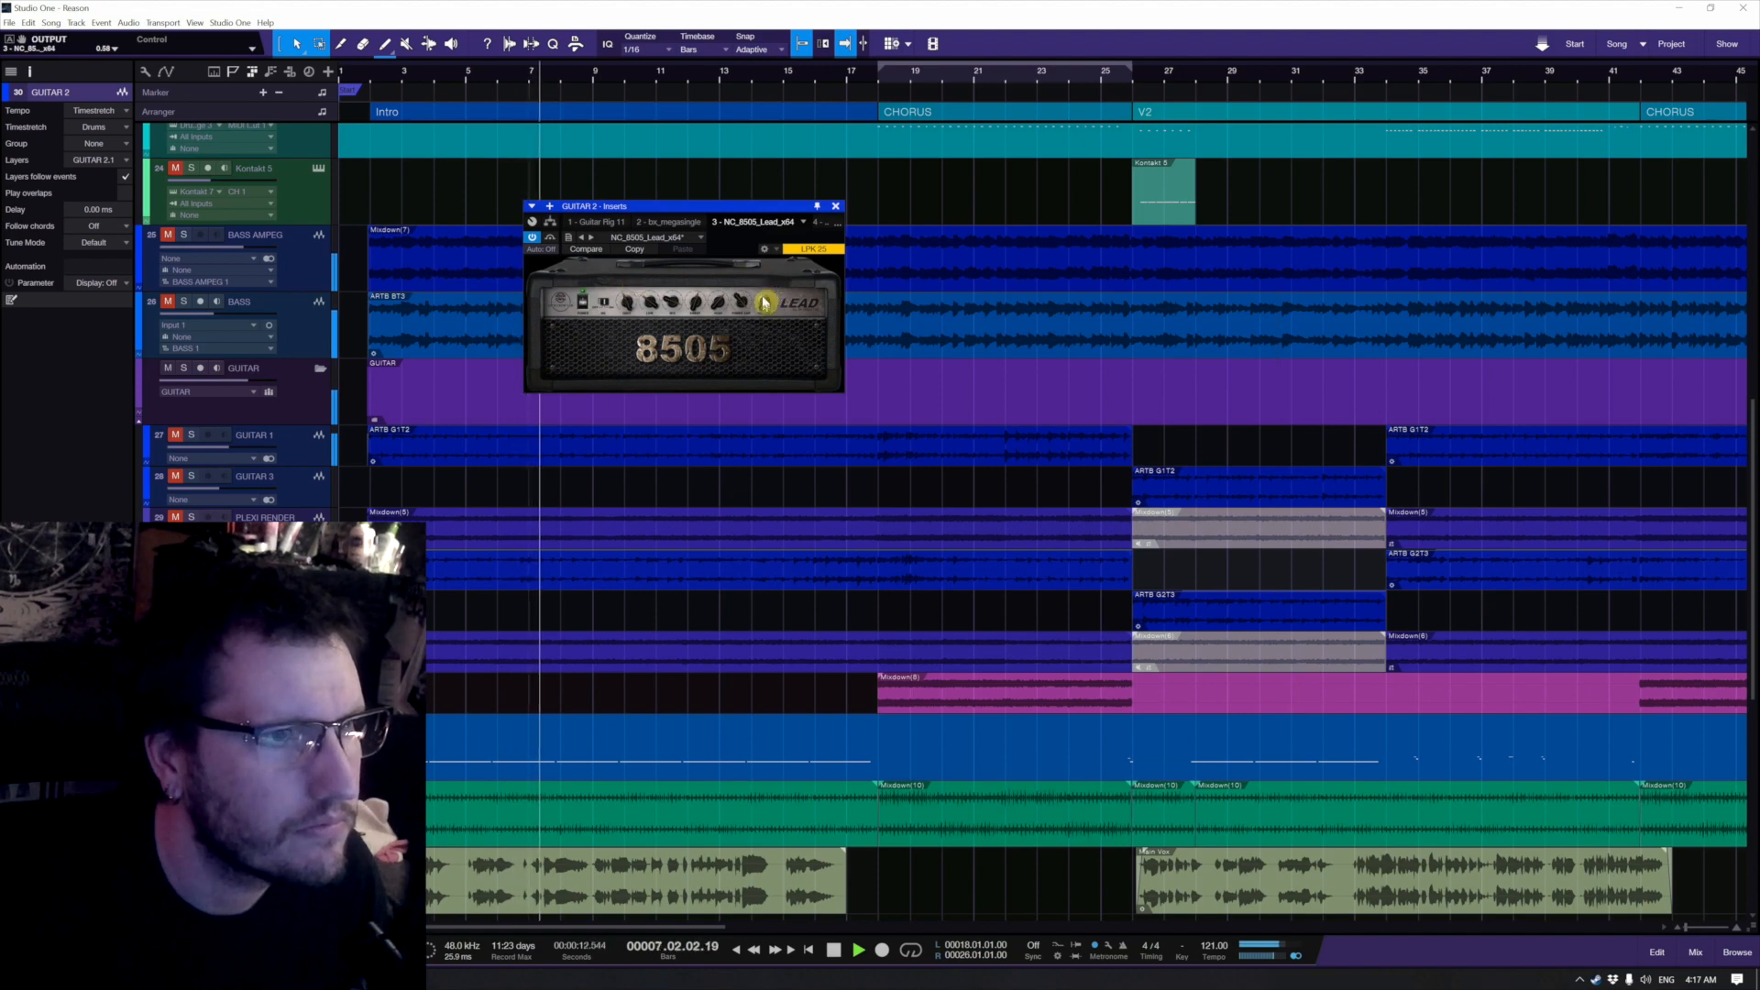
pyautogui.click(818, 222)
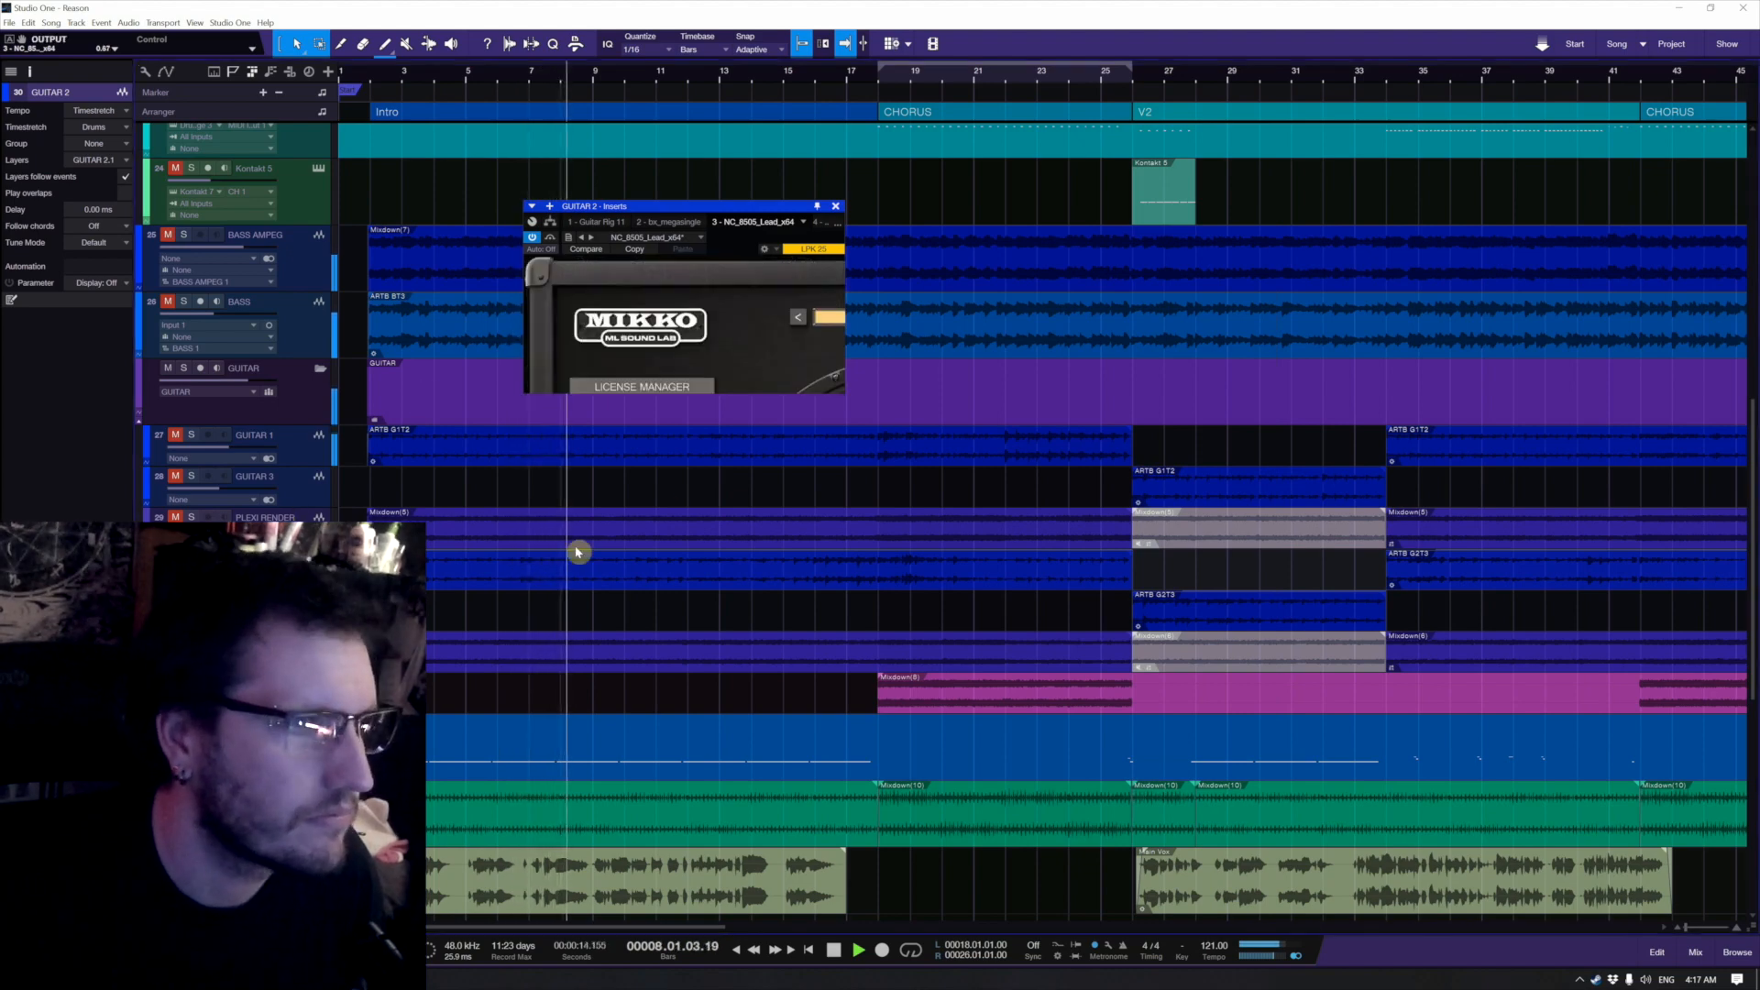
pyautogui.moveTo(840, 533)
pyautogui.mouseDown()
pyautogui.moveTo(812, 525)
pyautogui.moveTo(833, 525)
pyautogui.mouseUp()
pyautogui.click(1267, 208)
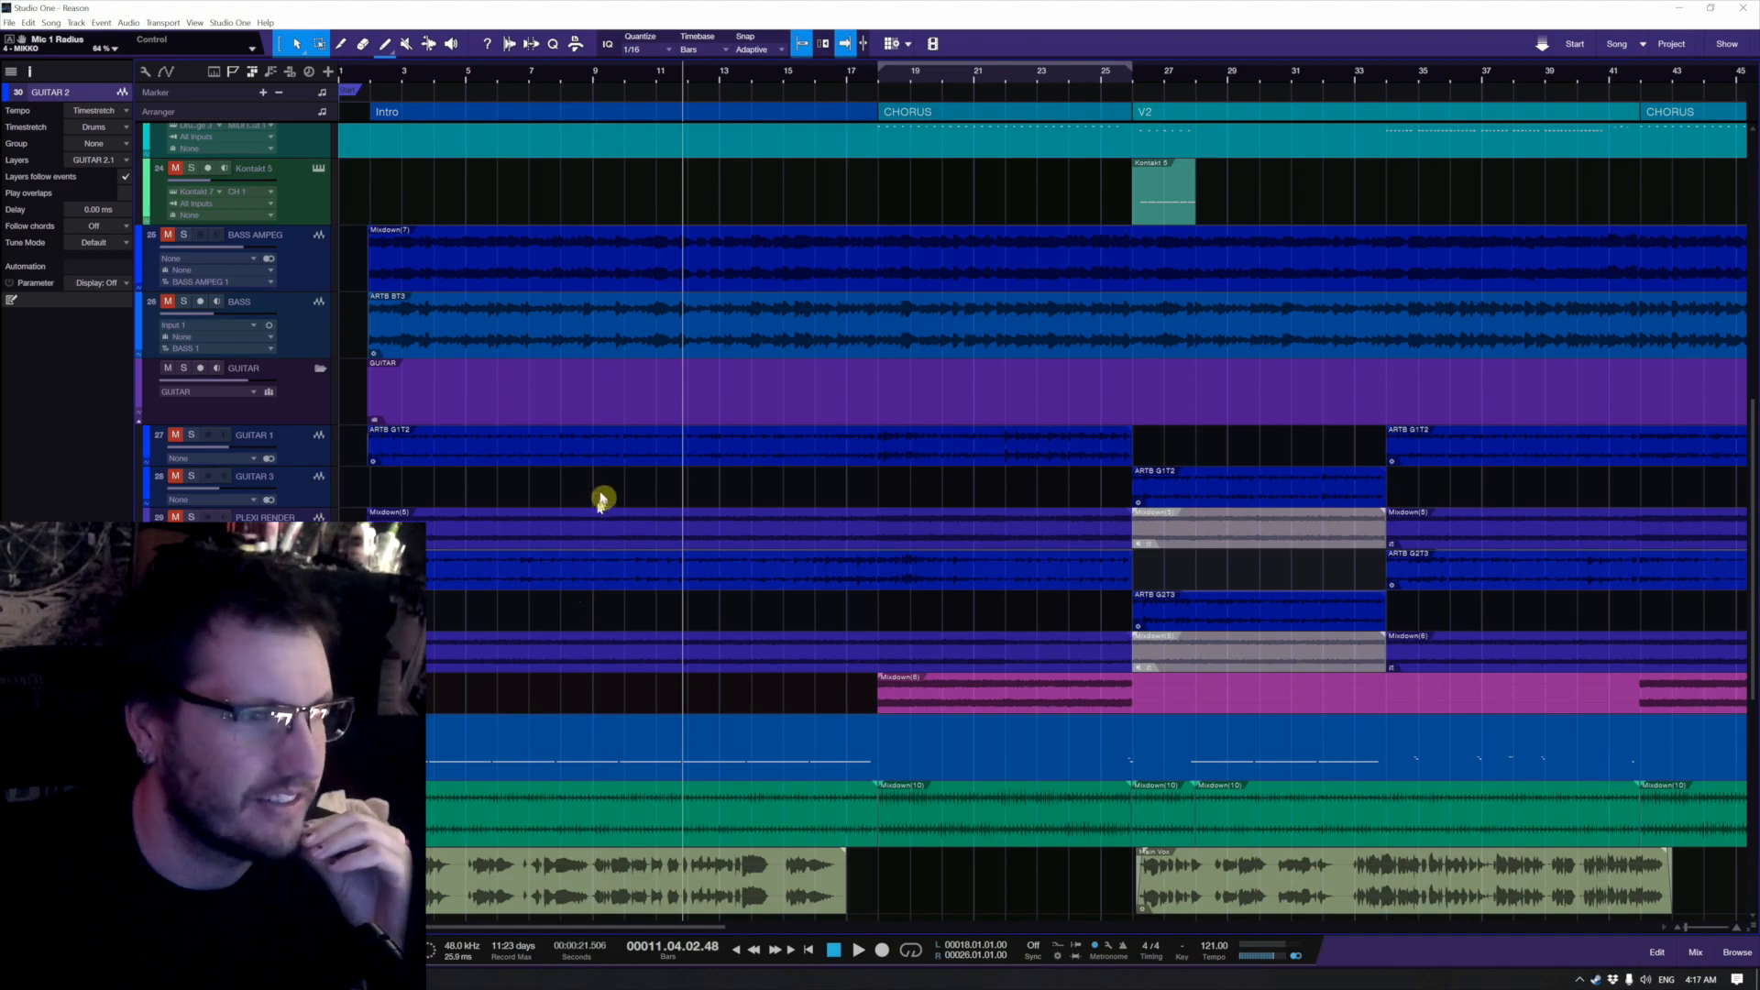
# Step: Add the DeBess64 de-esser to the Main Vox track, set Intense to about 0.29, and close its window
pyautogui.click(191, 558)
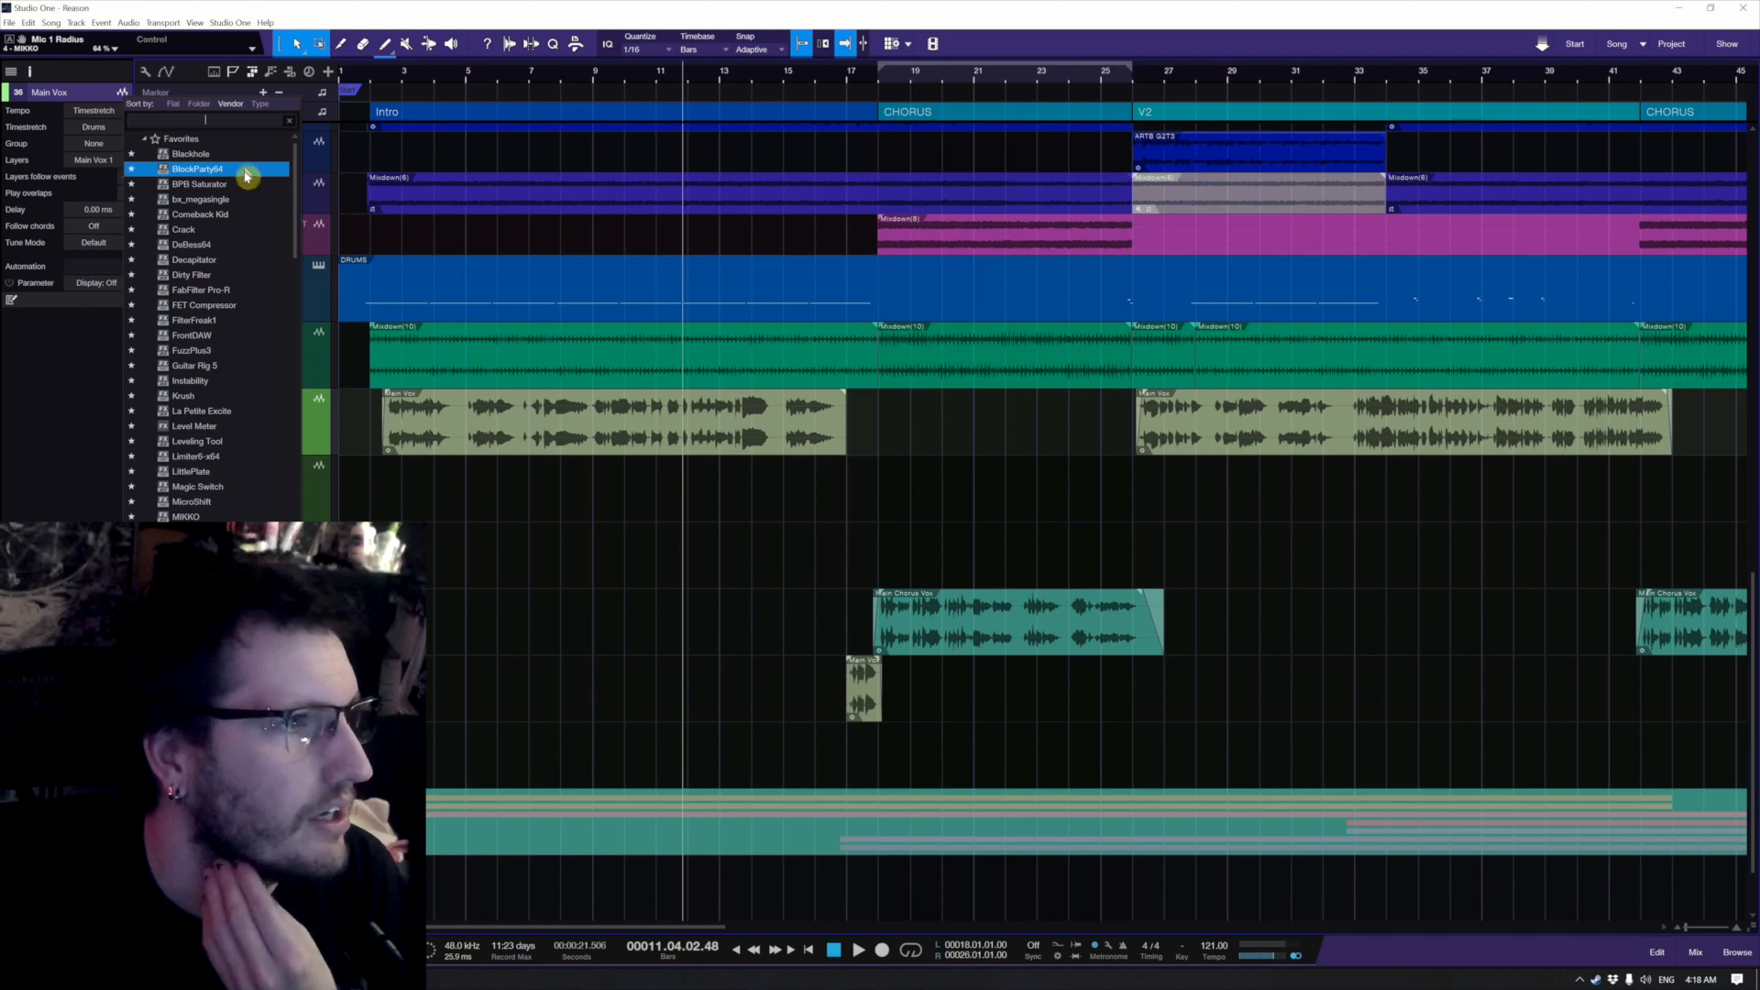
pyautogui.click(237, 244)
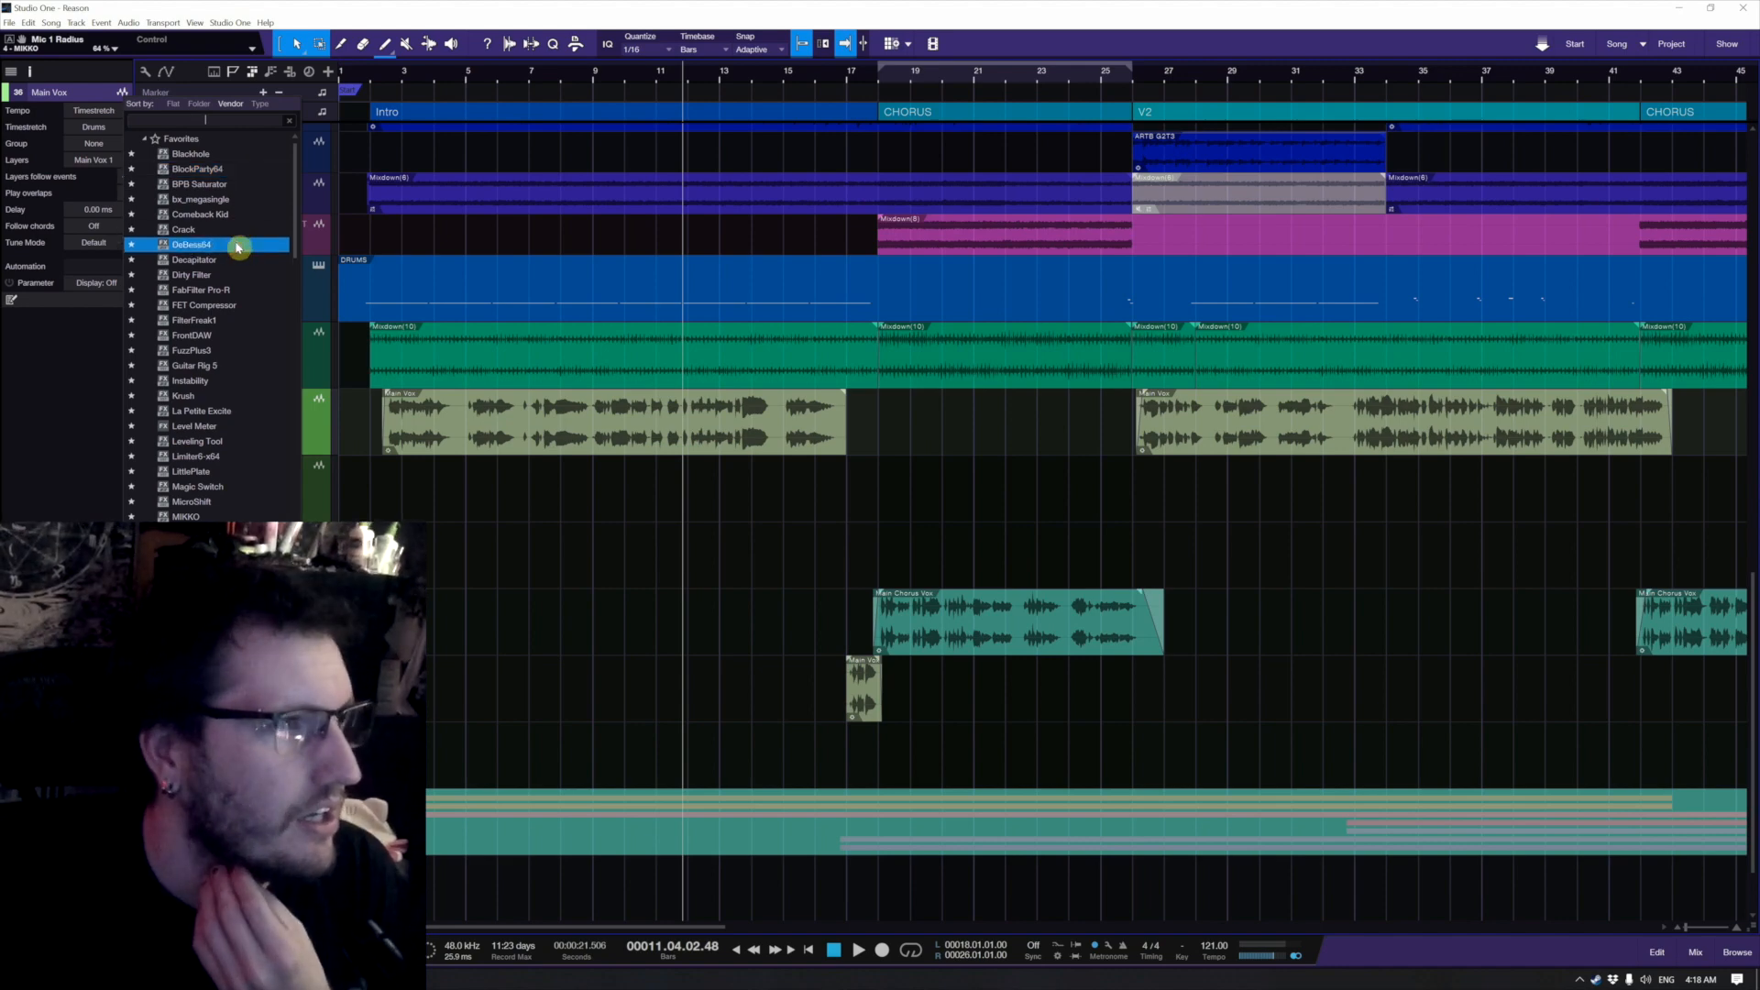
pyautogui.doubleClick(237, 244)
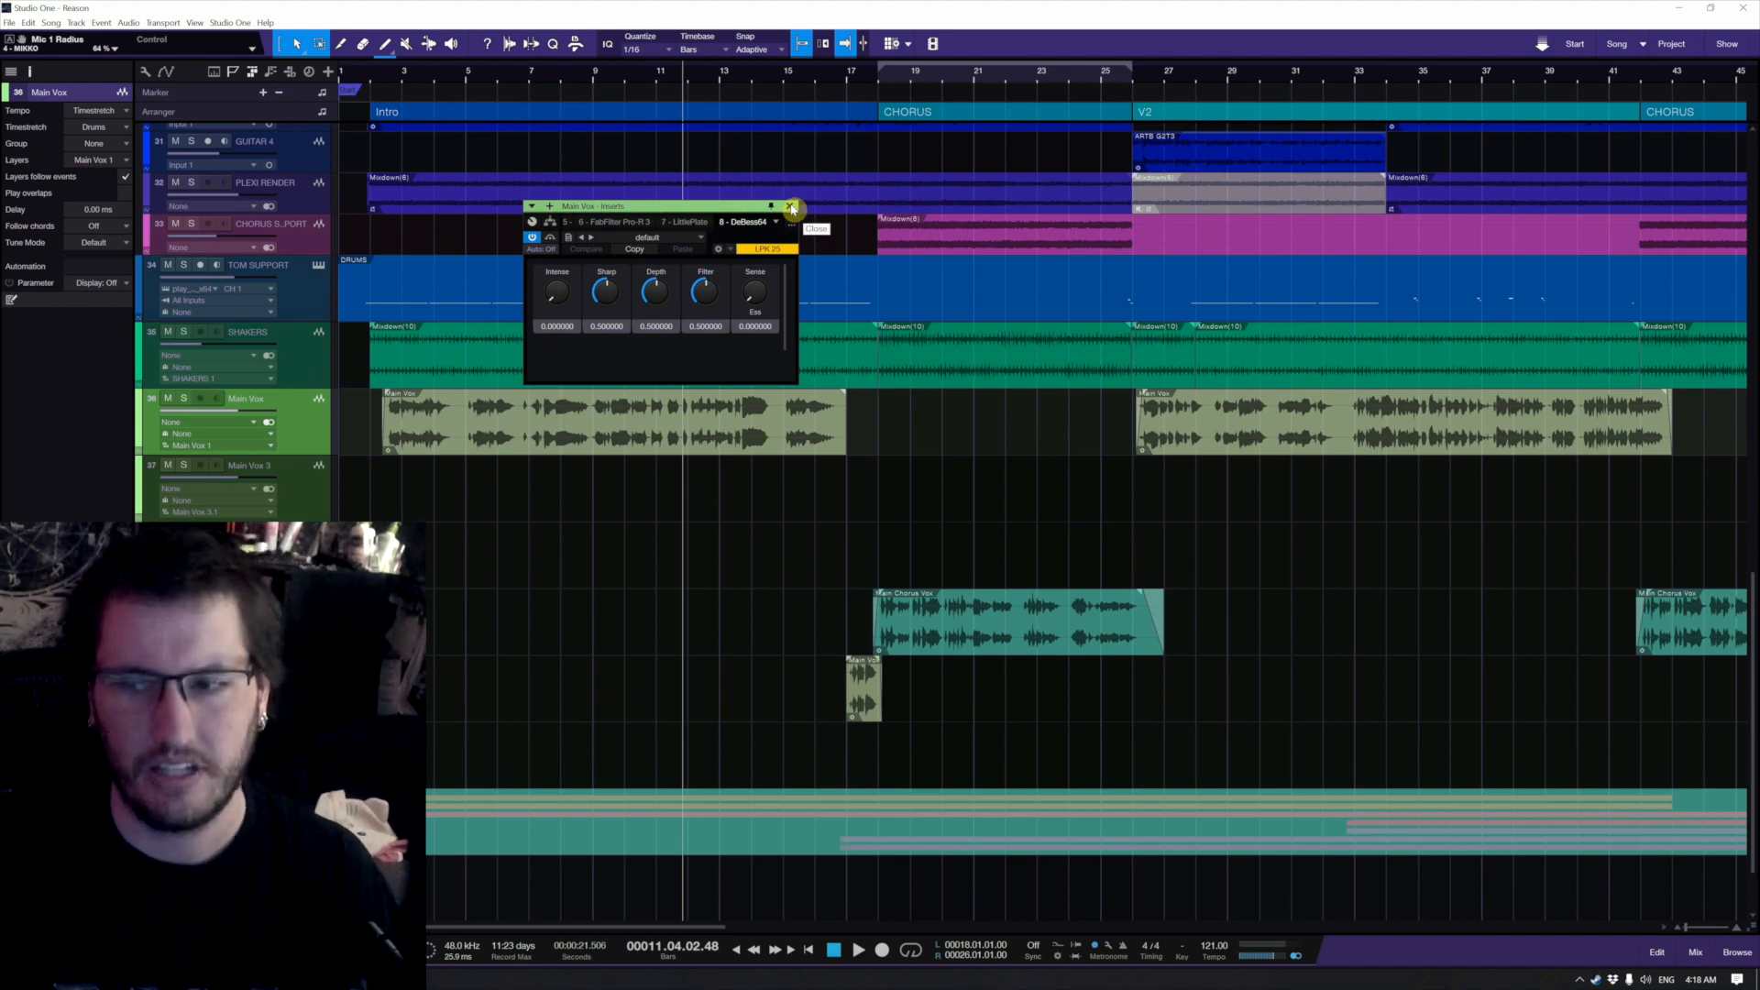
pyautogui.moveTo(550, 307); pyautogui.dragTo(556, 287)
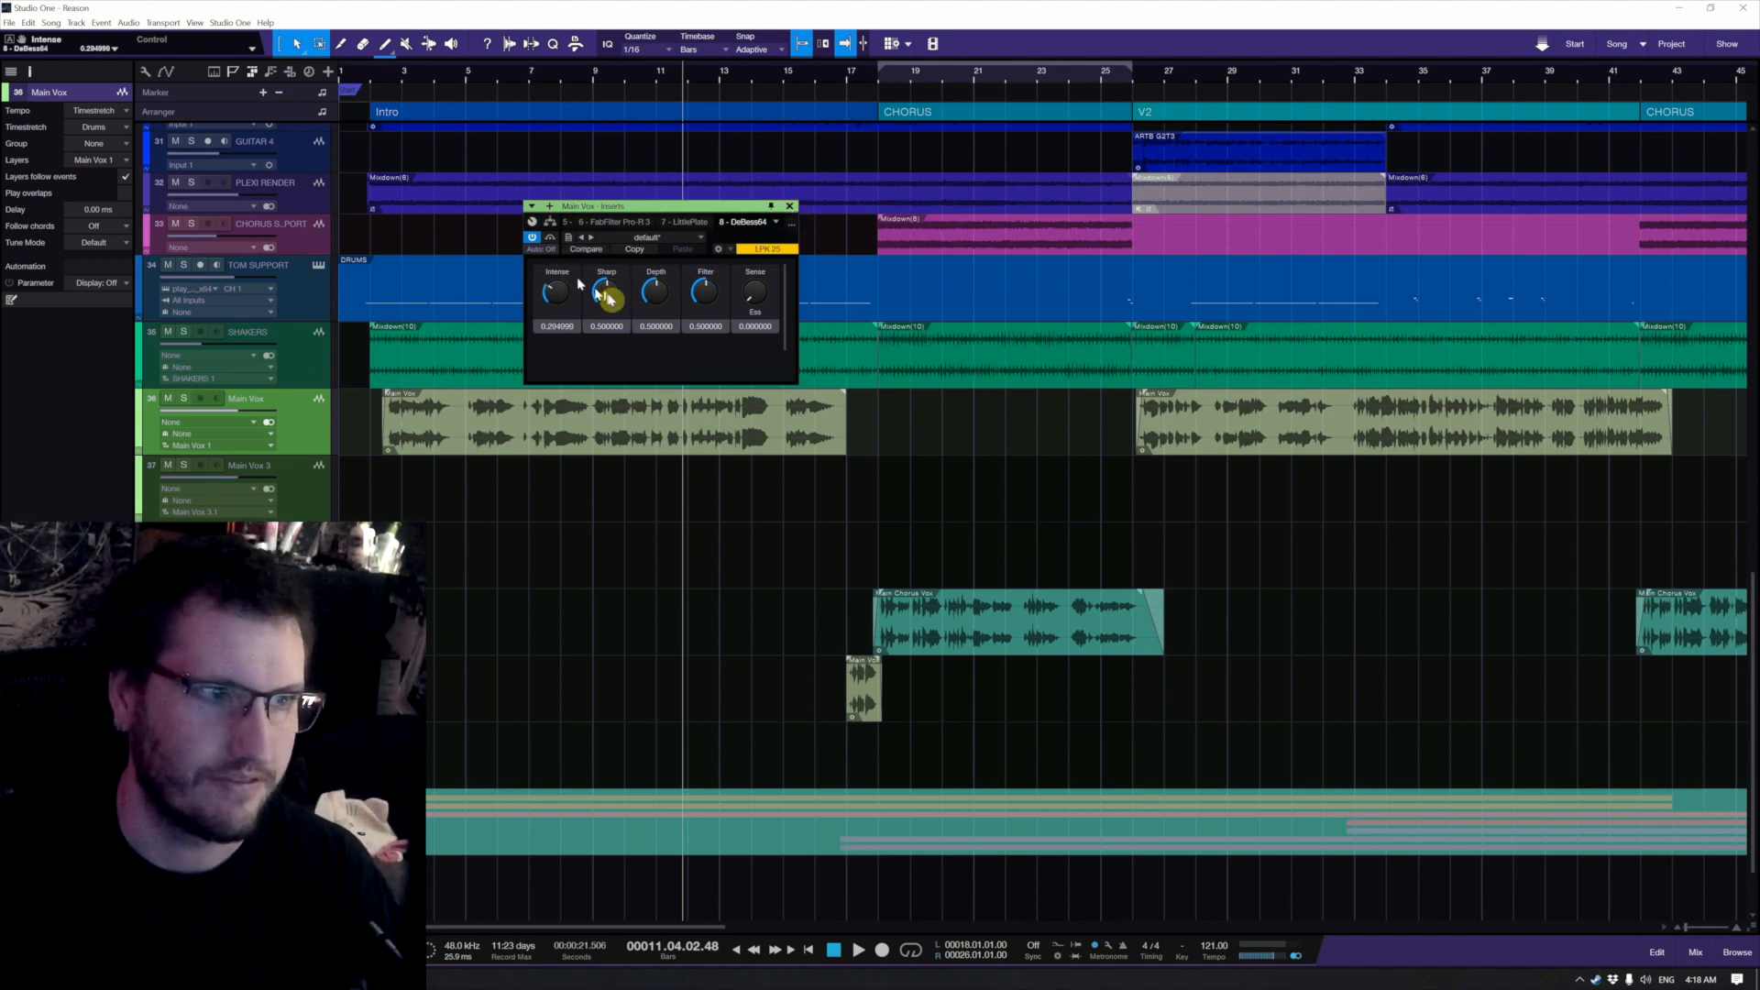
pyautogui.click(791, 207)
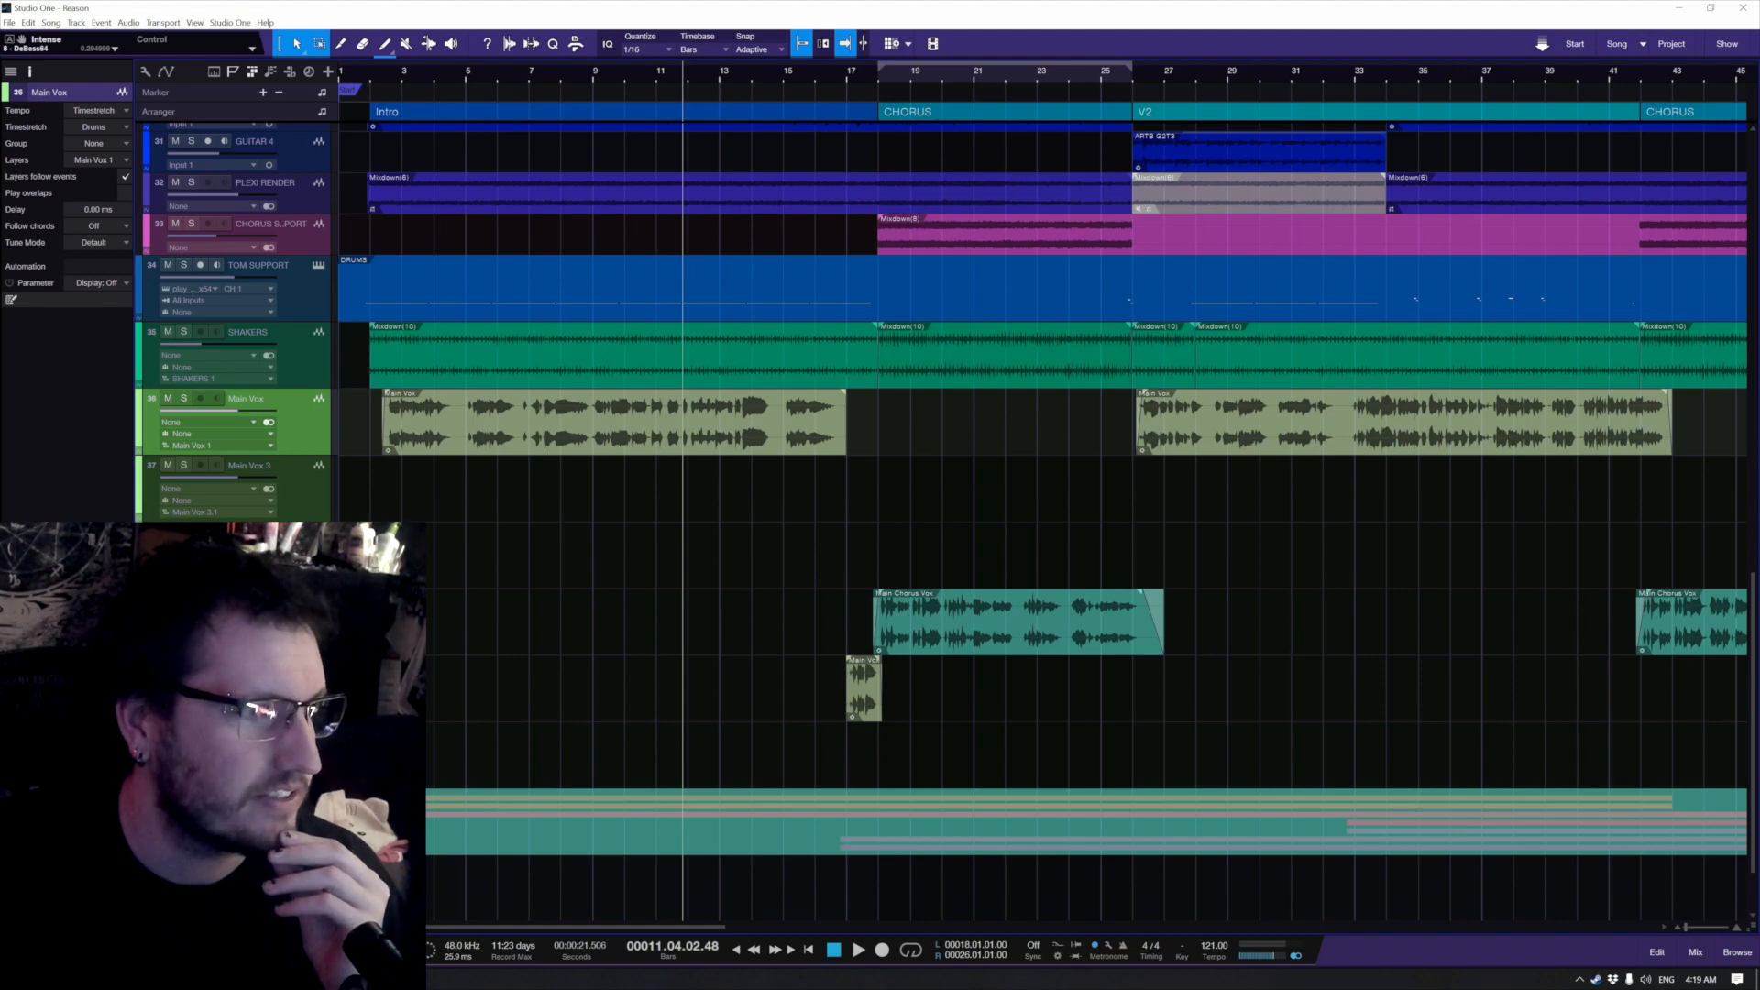
pyautogui.press('F11')
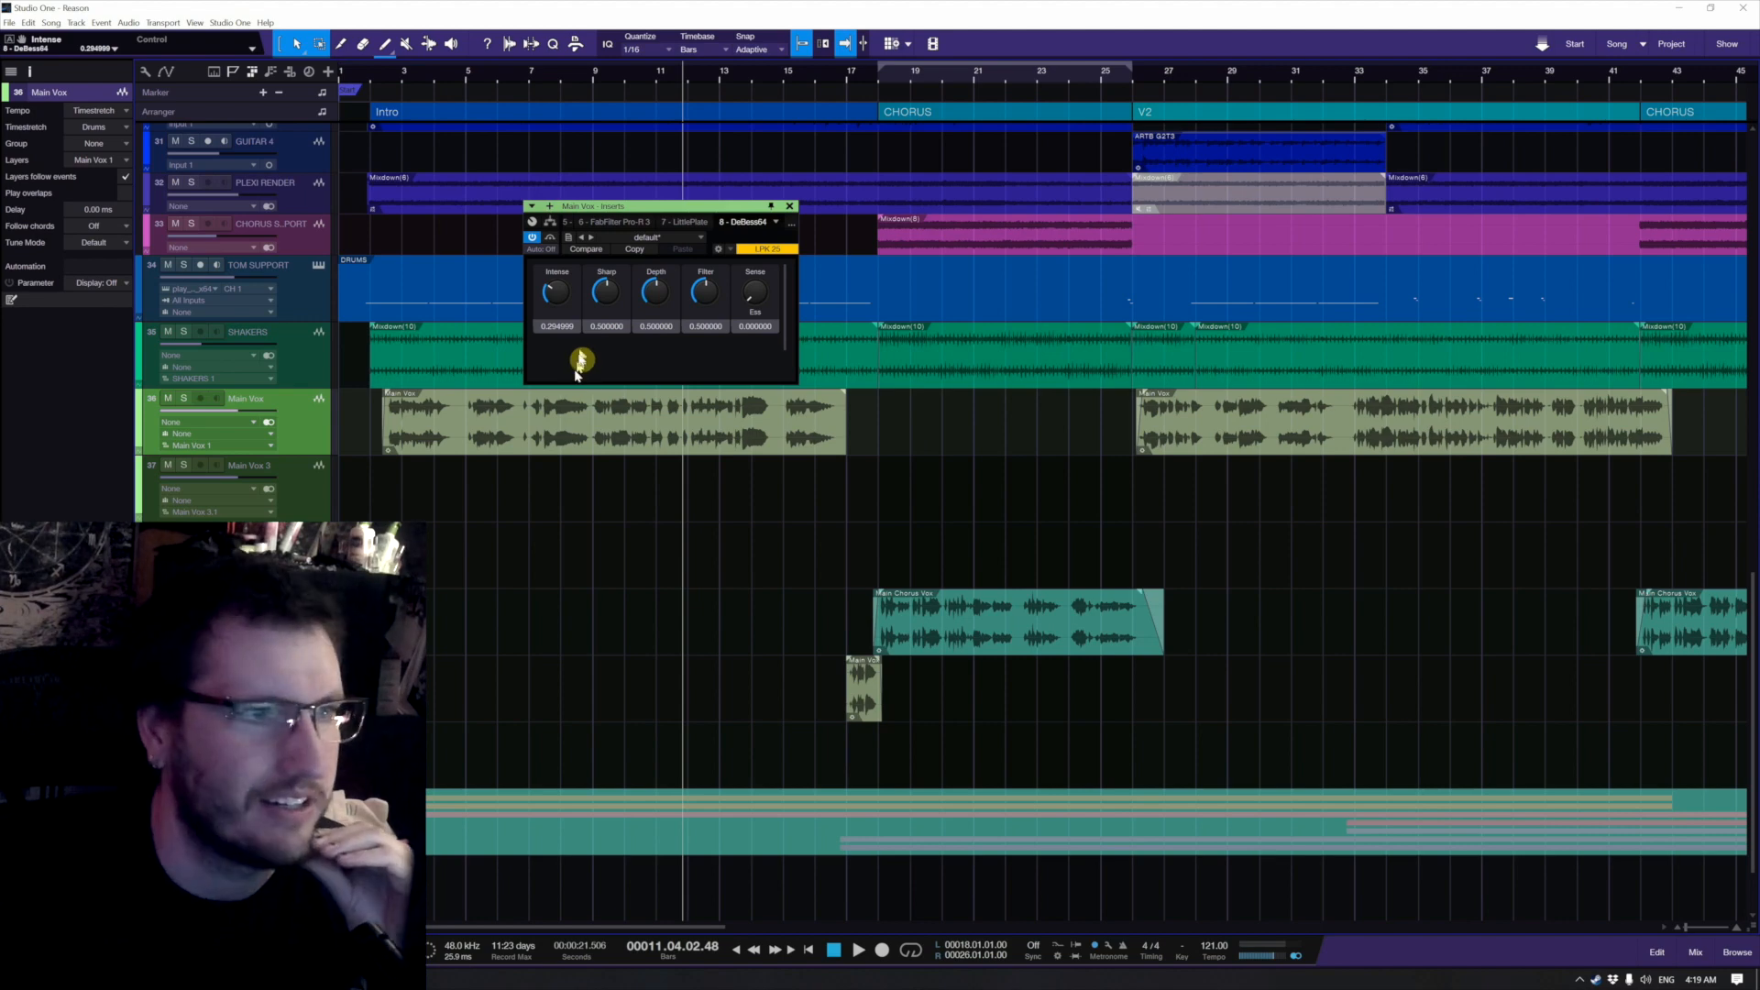
pyautogui.click(790, 207)
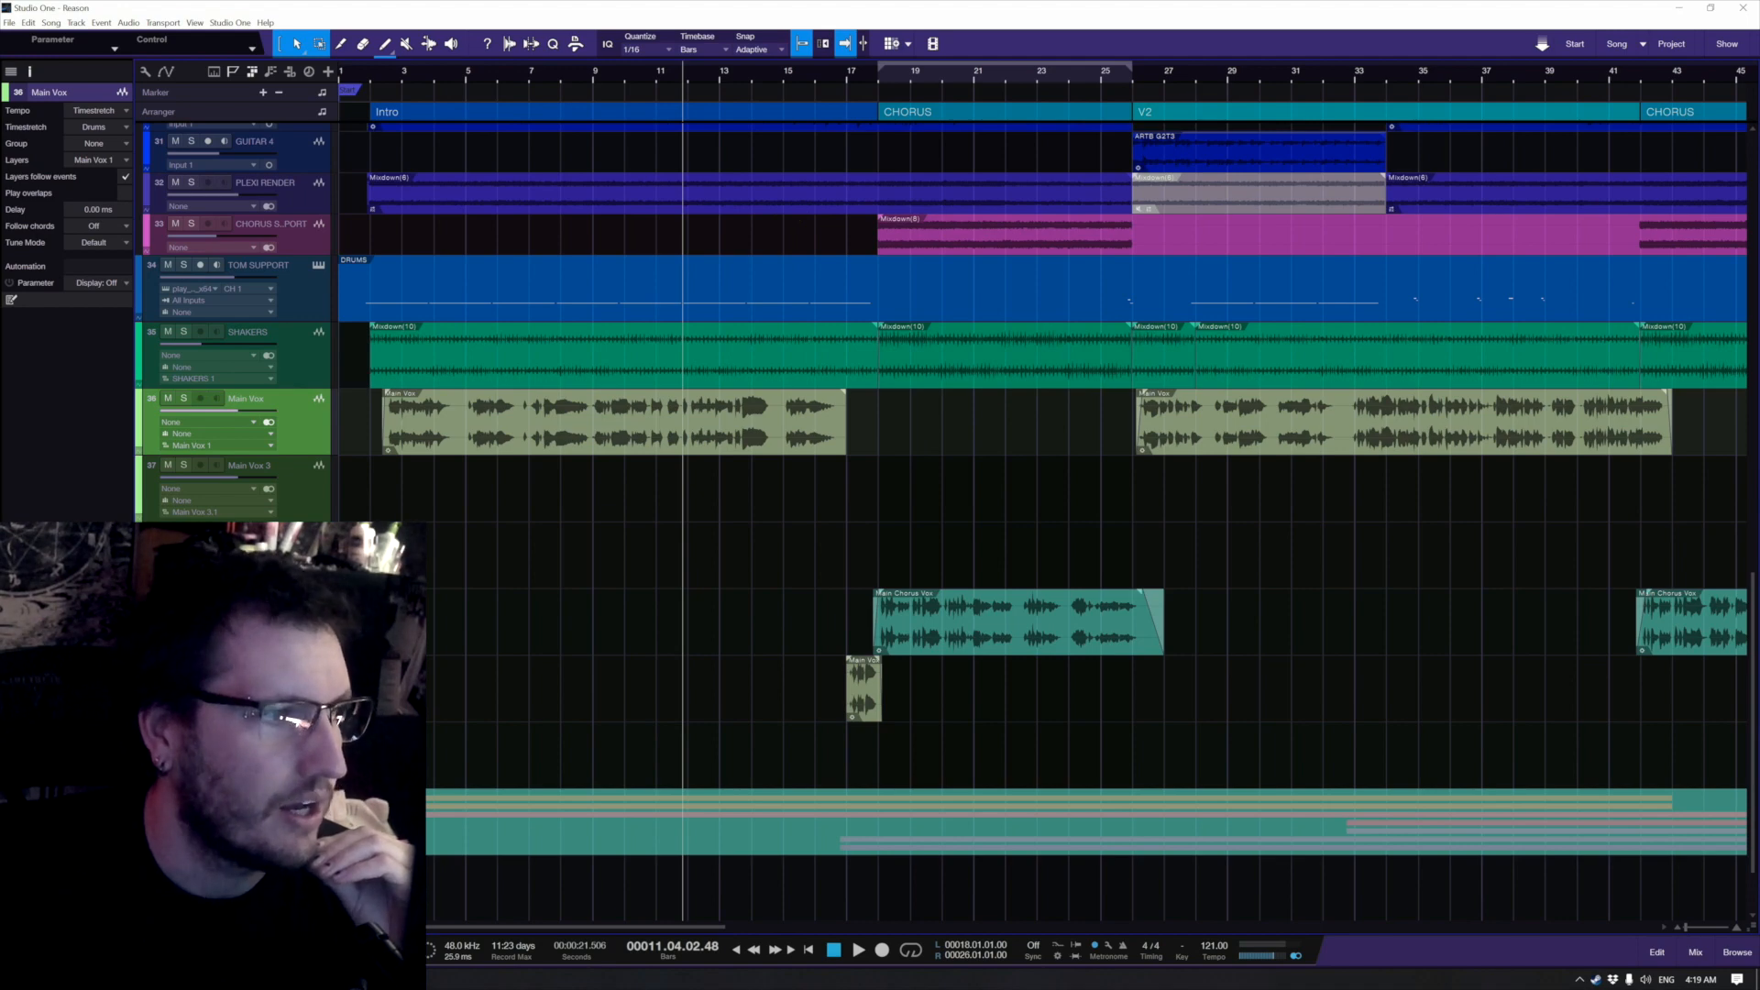
# Step: Insert Dirty Filter on the Main Vox track, solo the track, and start playback from bar 2
pyautogui.click(126, 591)
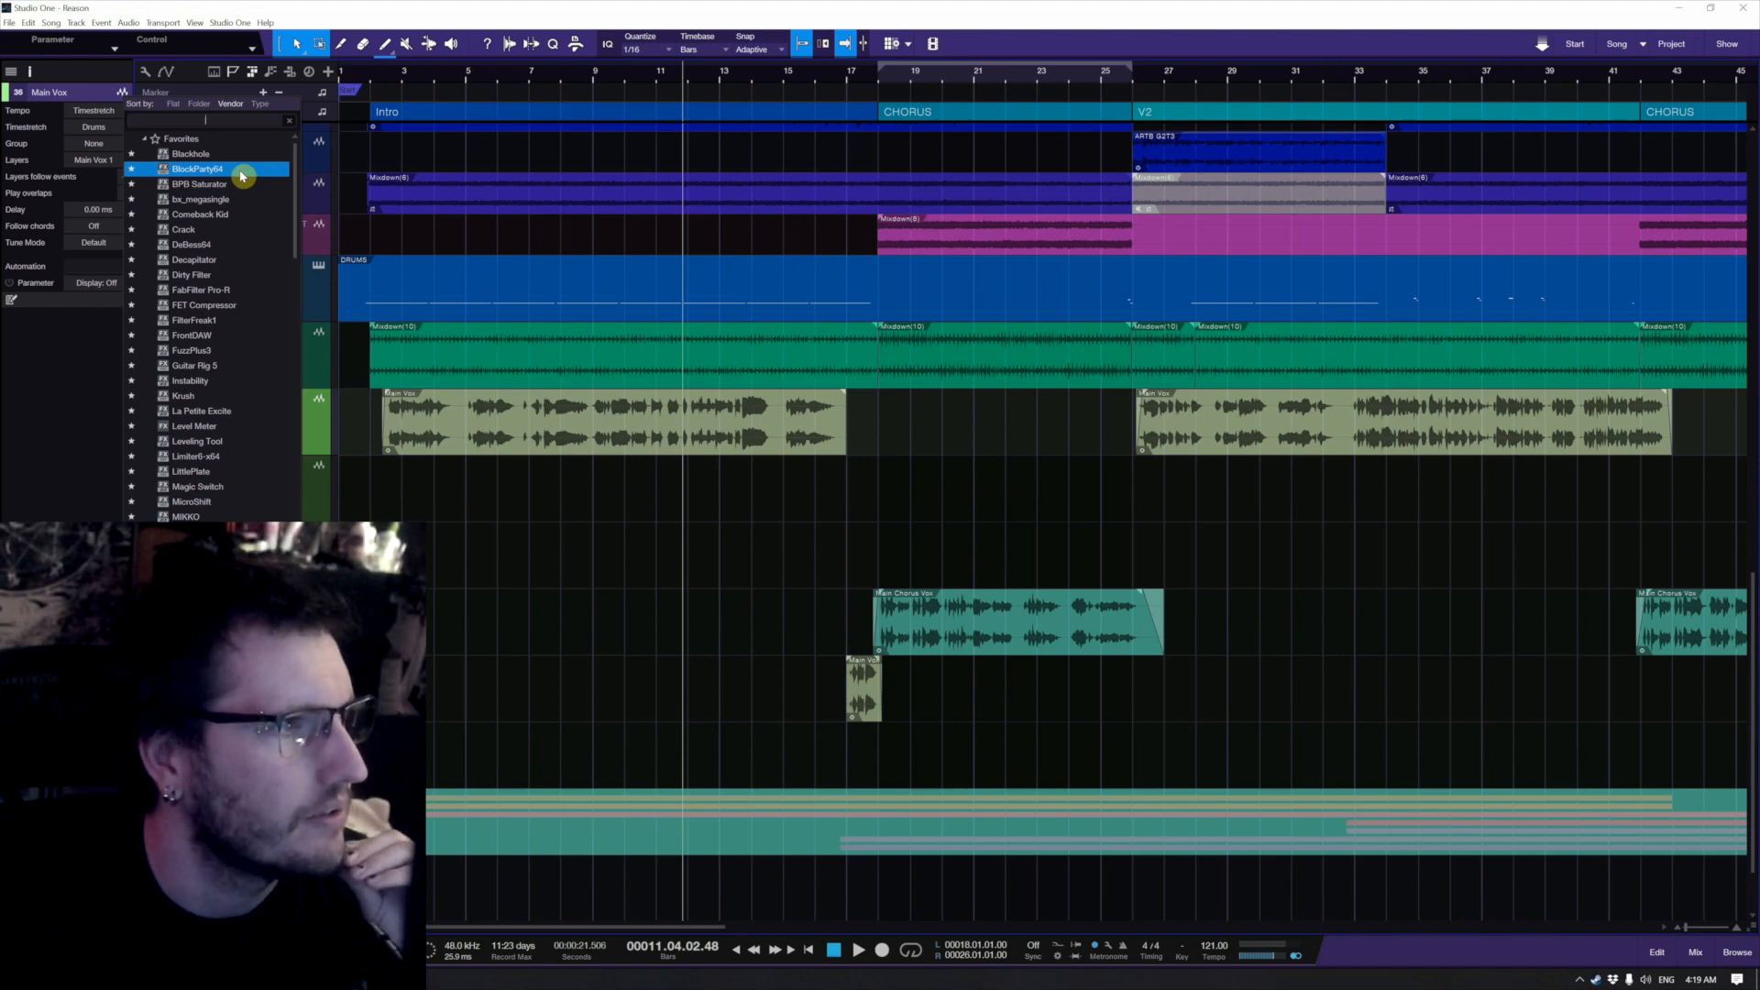
pyautogui.click(229, 275)
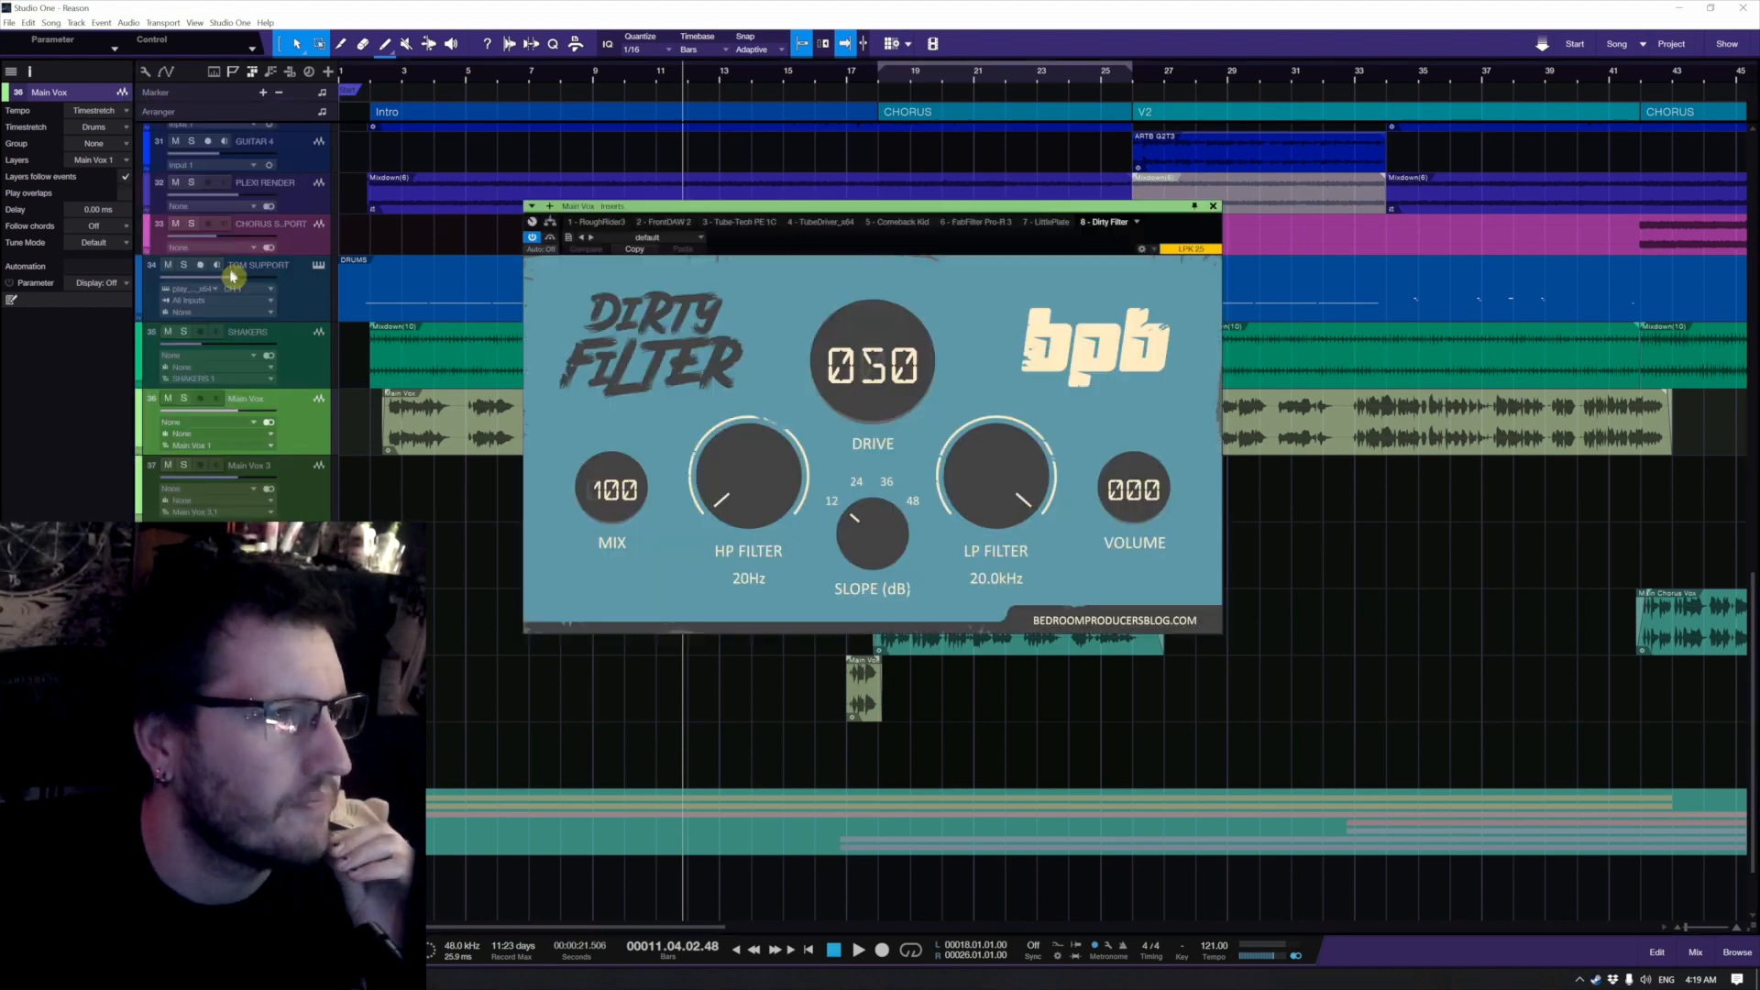
pyautogui.click(394, 400)
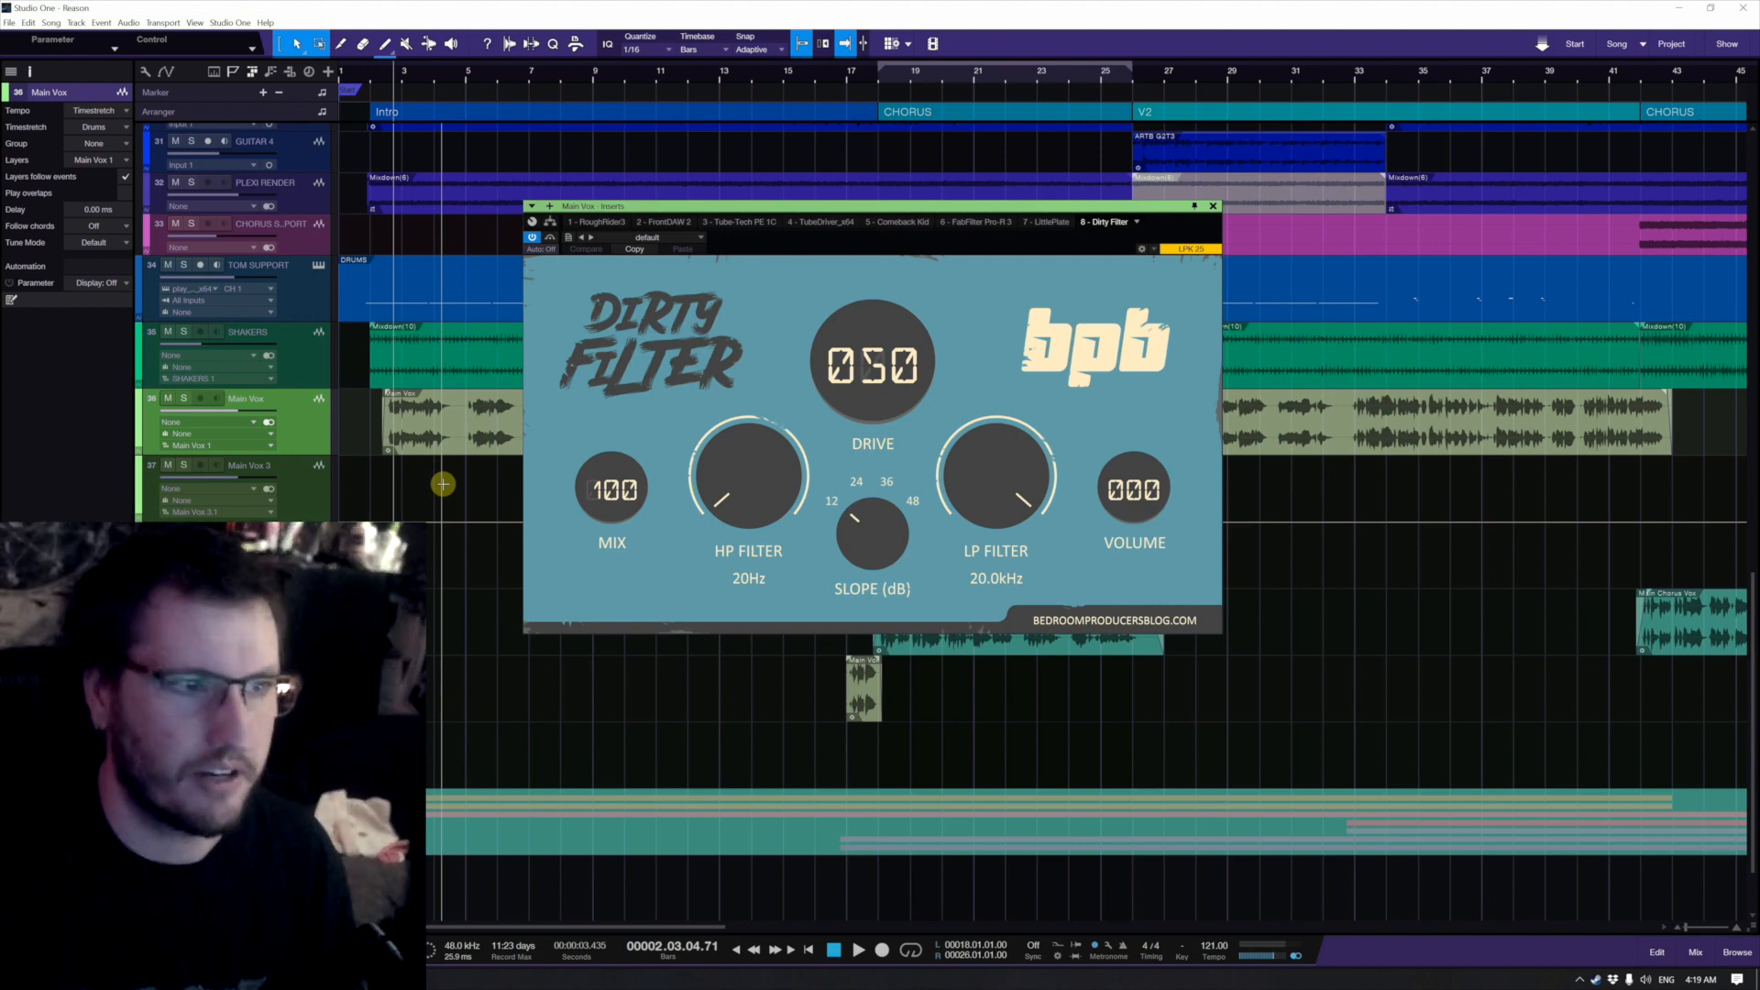
pyautogui.press('s')
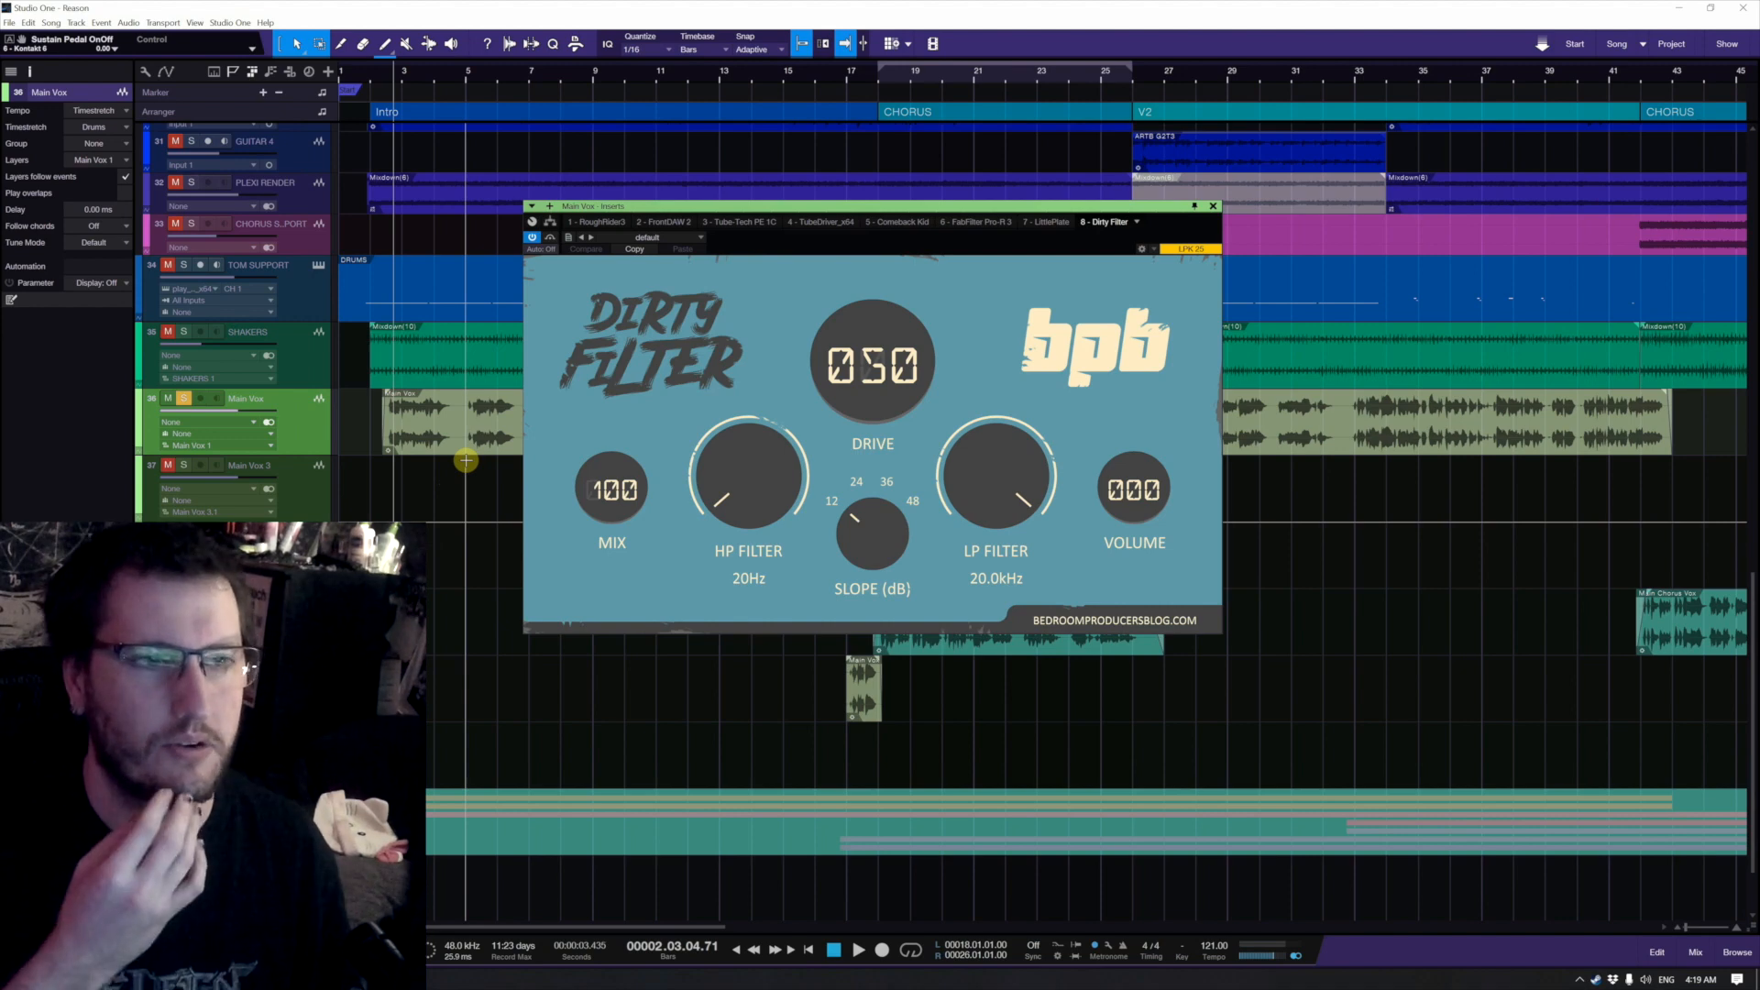
pyautogui.press('space')
# Step: In Dirty Filter, set the HP filter to 297 Hz, the LP filter to 4.4 kHz and the drive to 24, then close it
pyautogui.moveTo(712, 484); pyautogui.dragTo(766, 381)
pyautogui.moveTo(960, 469)
pyautogui.mouseDown()
pyautogui.moveTo(962, 552)
pyautogui.moveTo(956, 496)
pyautogui.moveTo(943, 523)
pyautogui.moveTo(970, 454)
pyautogui.mouseUp()
pyautogui.press('space')
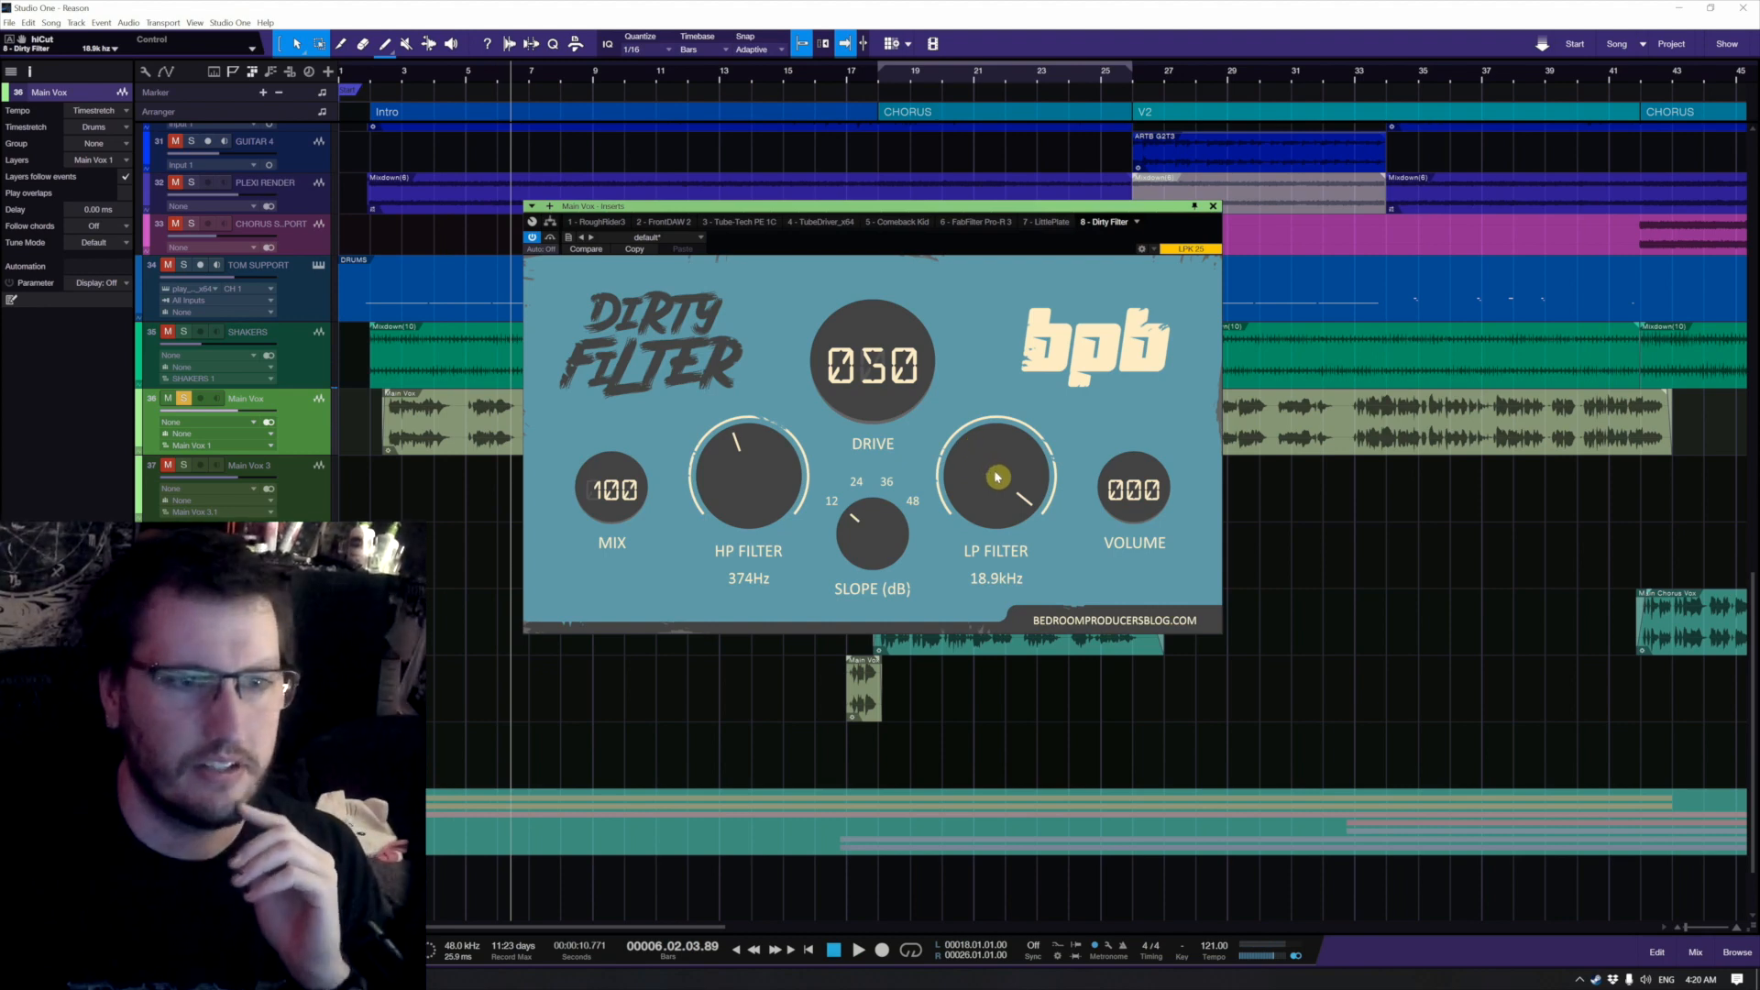
pyautogui.moveTo(998, 476); pyautogui.dragTo(990, 511)
pyautogui.moveTo(778, 484); pyautogui.dragTo(768, 512)
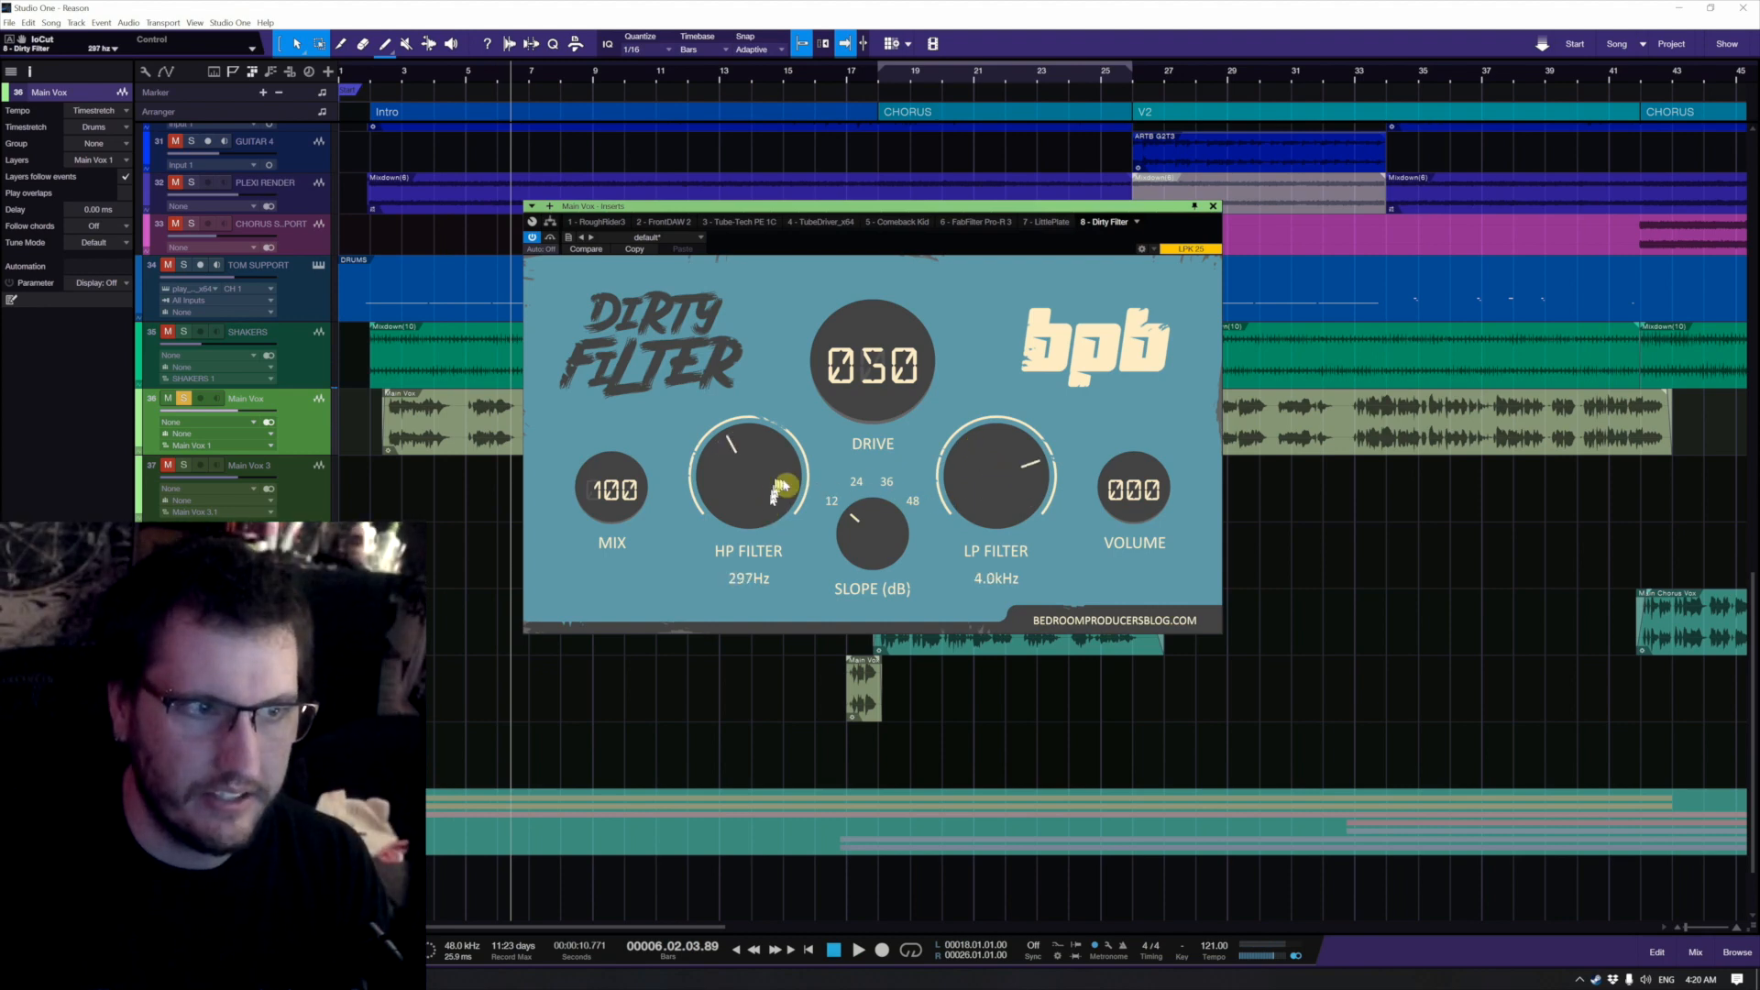
pyautogui.moveTo(992, 491); pyautogui.dragTo(996, 469)
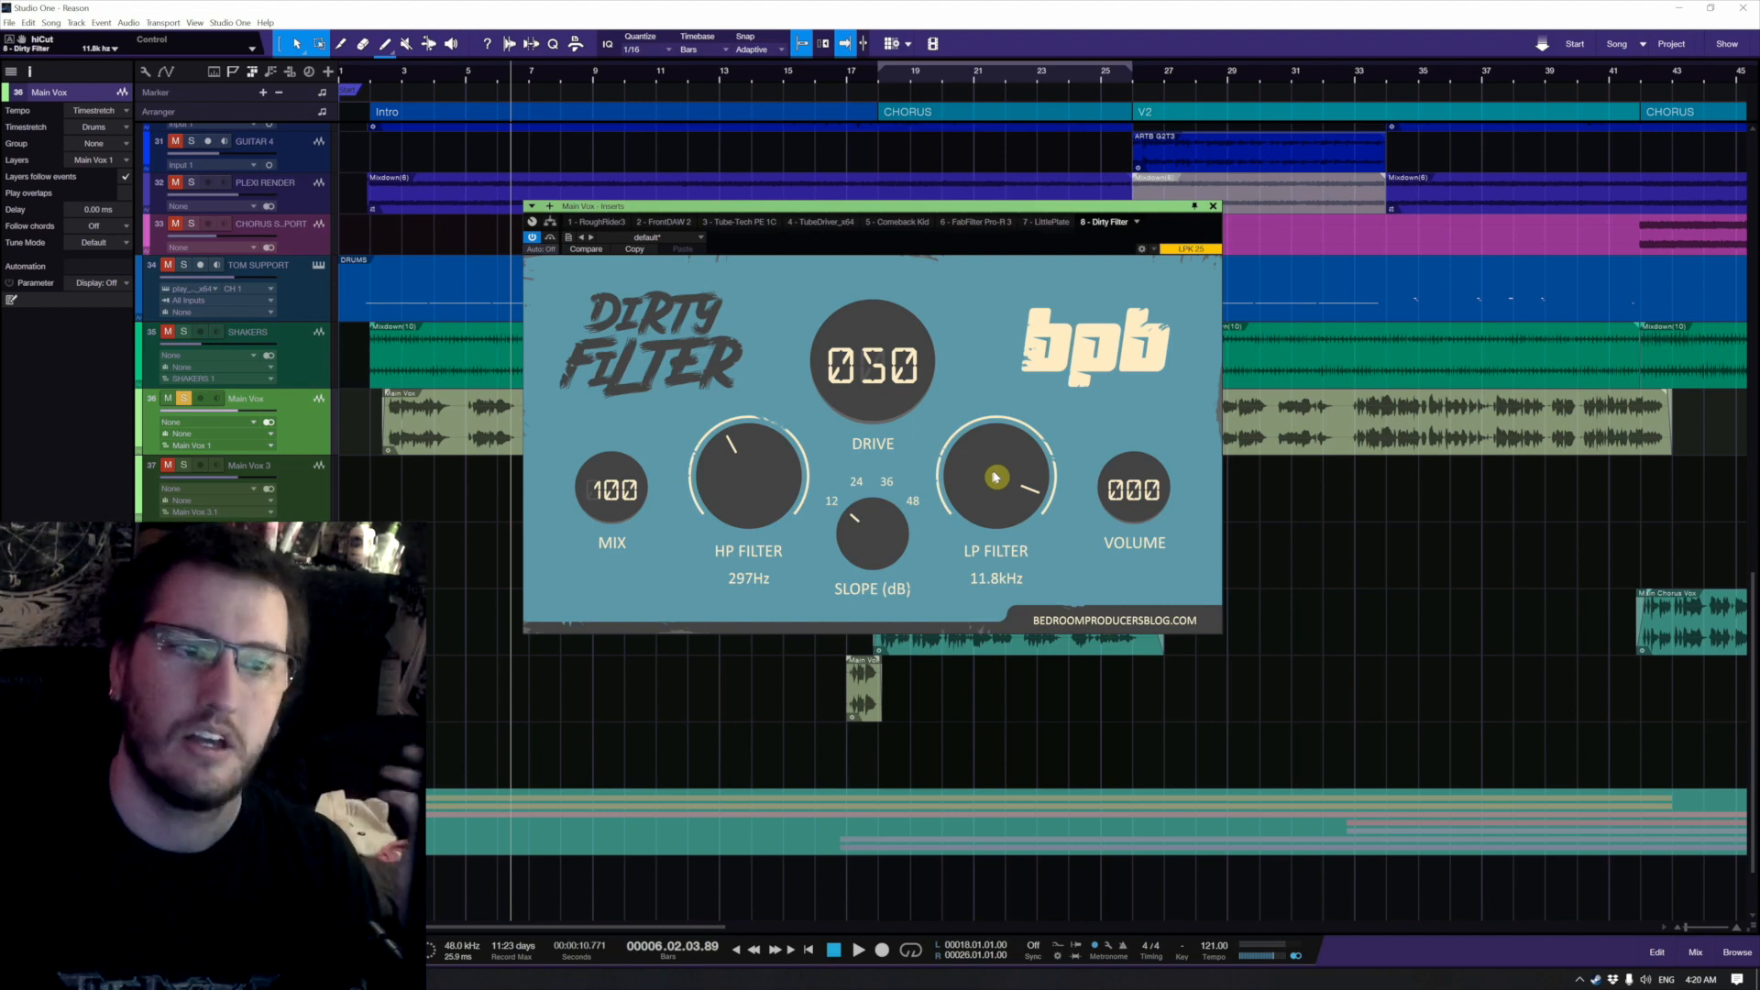
pyautogui.moveTo(998, 478); pyautogui.dragTo(986, 497)
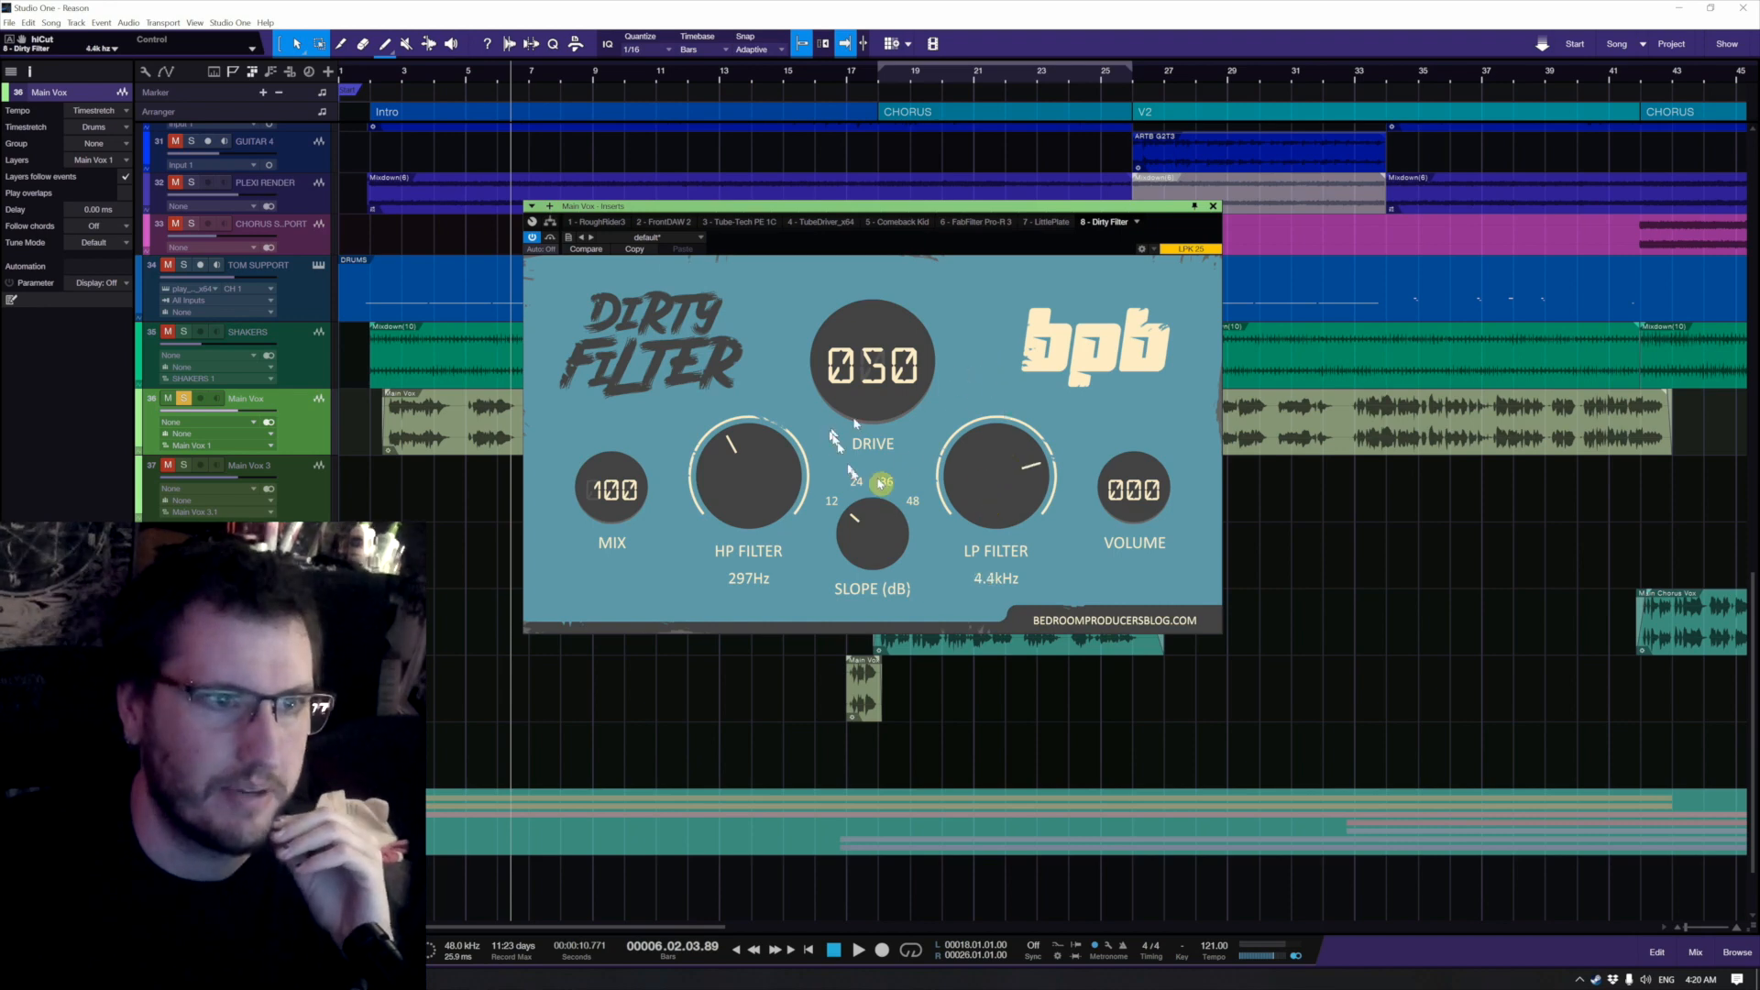
pyautogui.moveTo(875, 383); pyautogui.dragTo(885, 408)
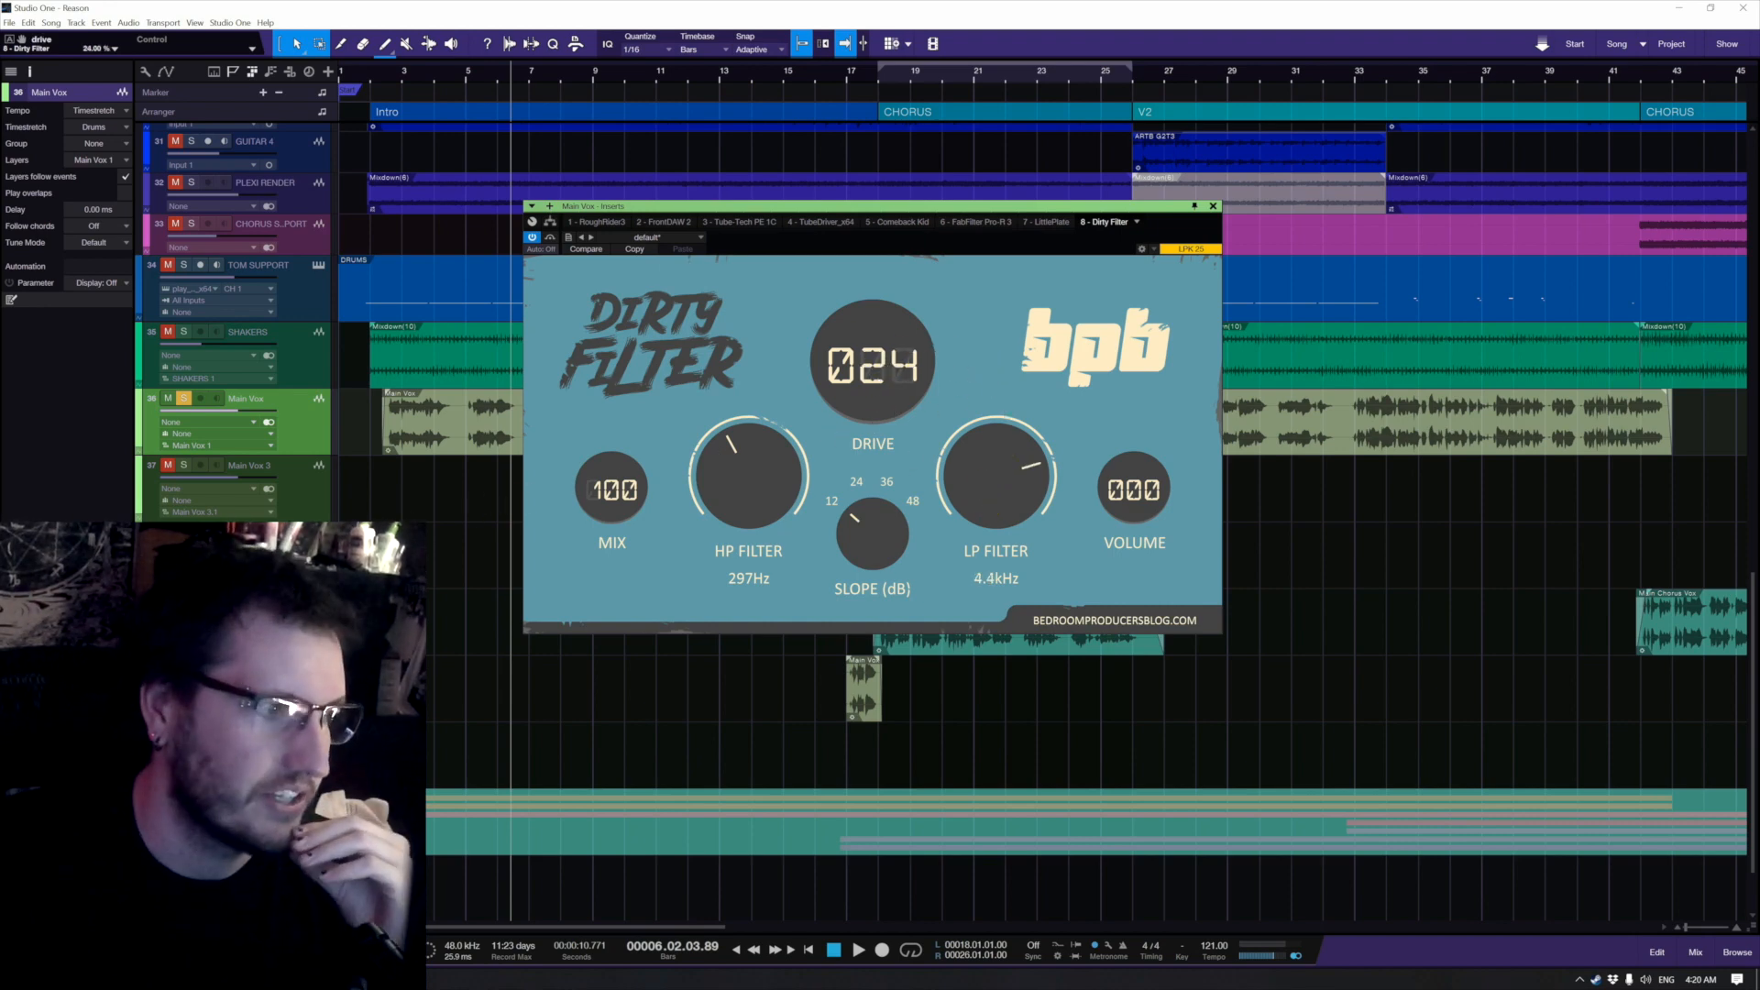
pyautogui.press('Escape')
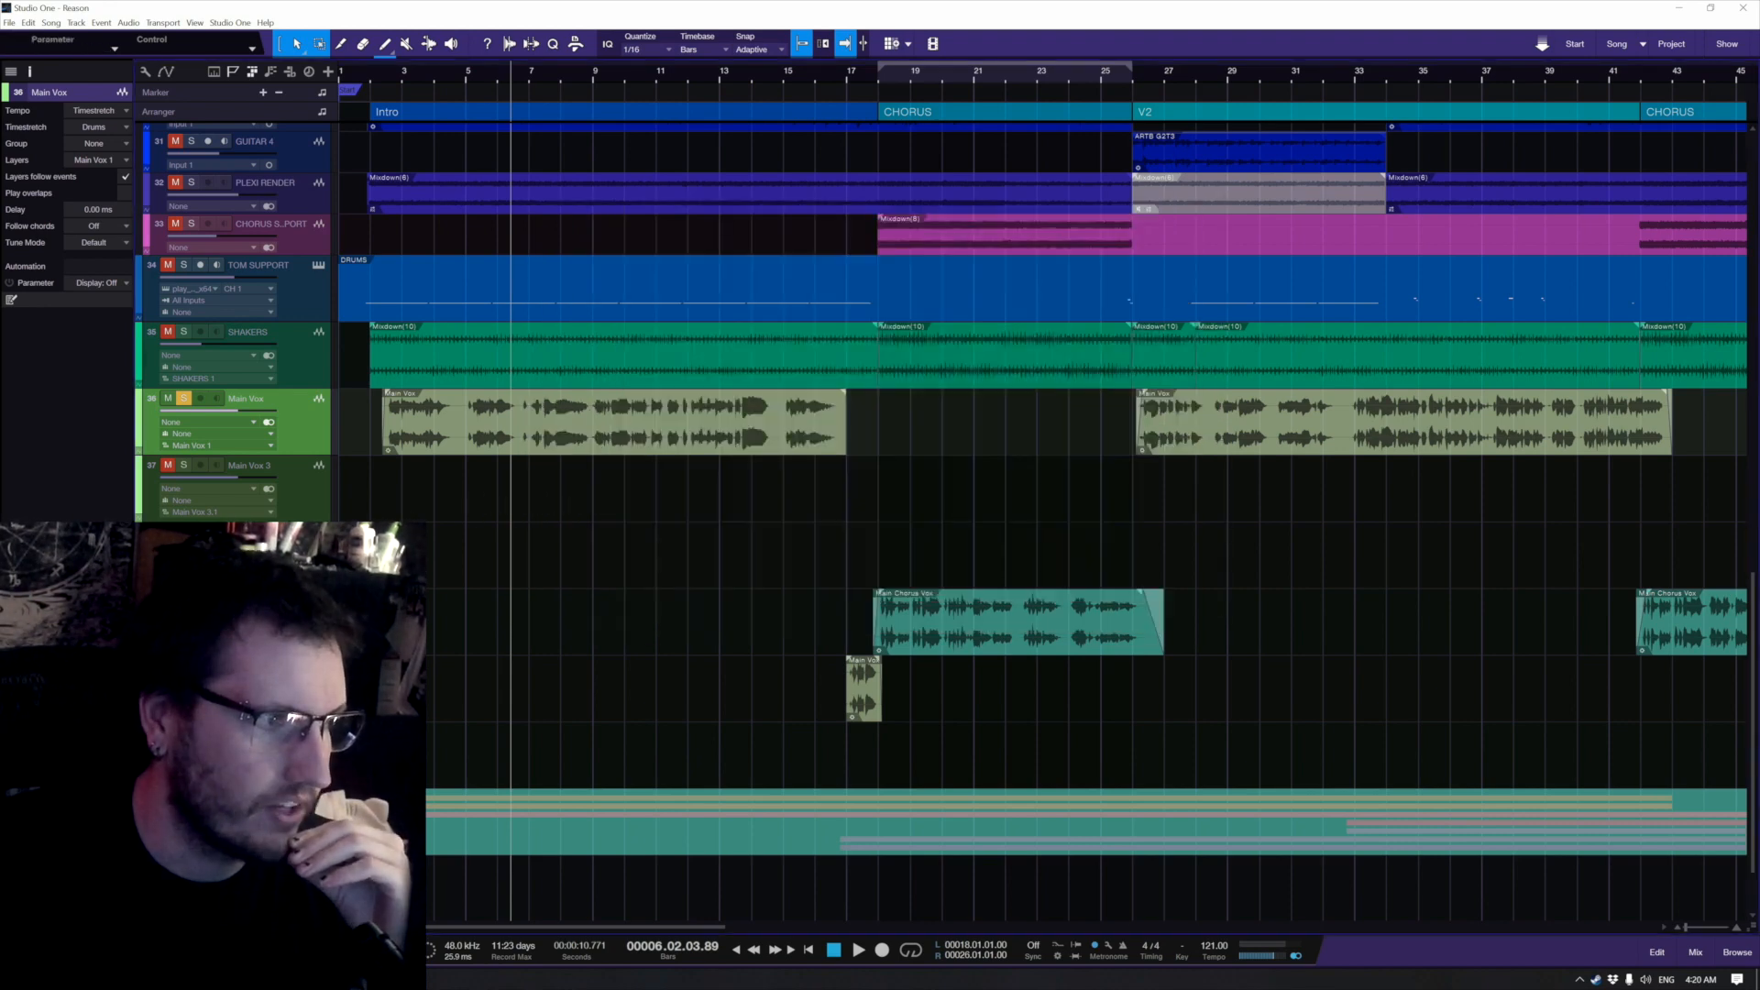
# Step: Add the Instability plug-in to the Main Vox track and play the solo vocal from the start of its first clip
pyautogui.click(119, 632)
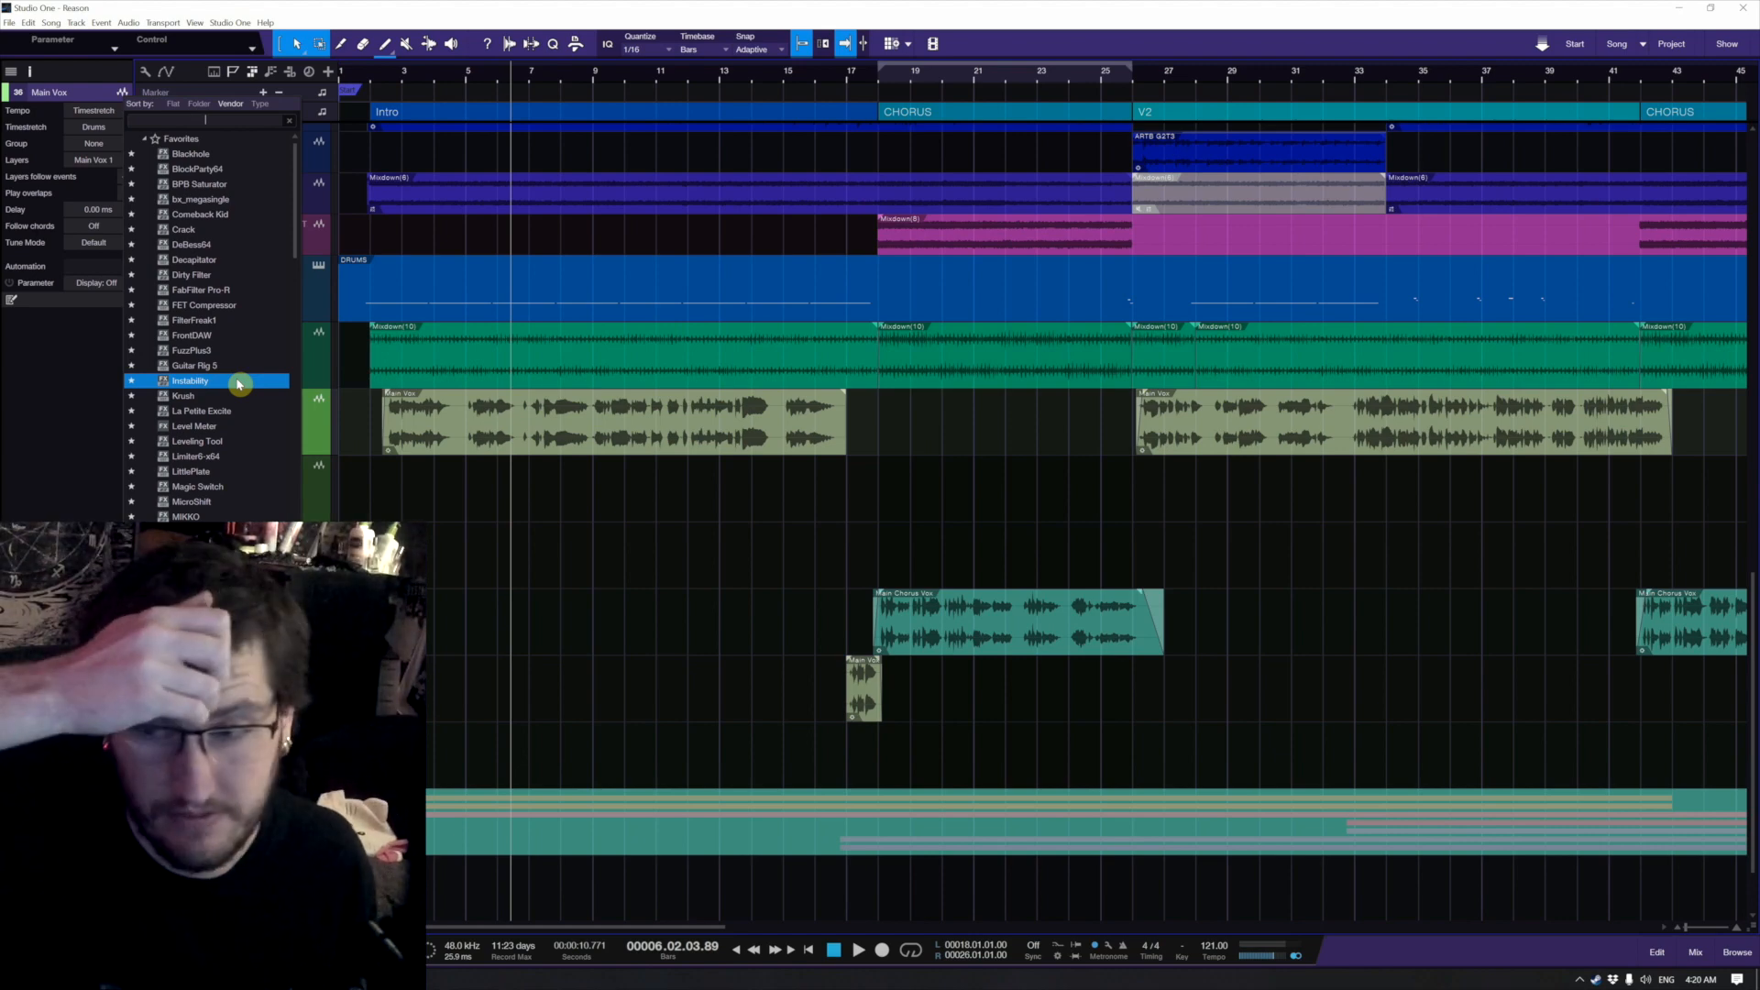
pyautogui.click(239, 384)
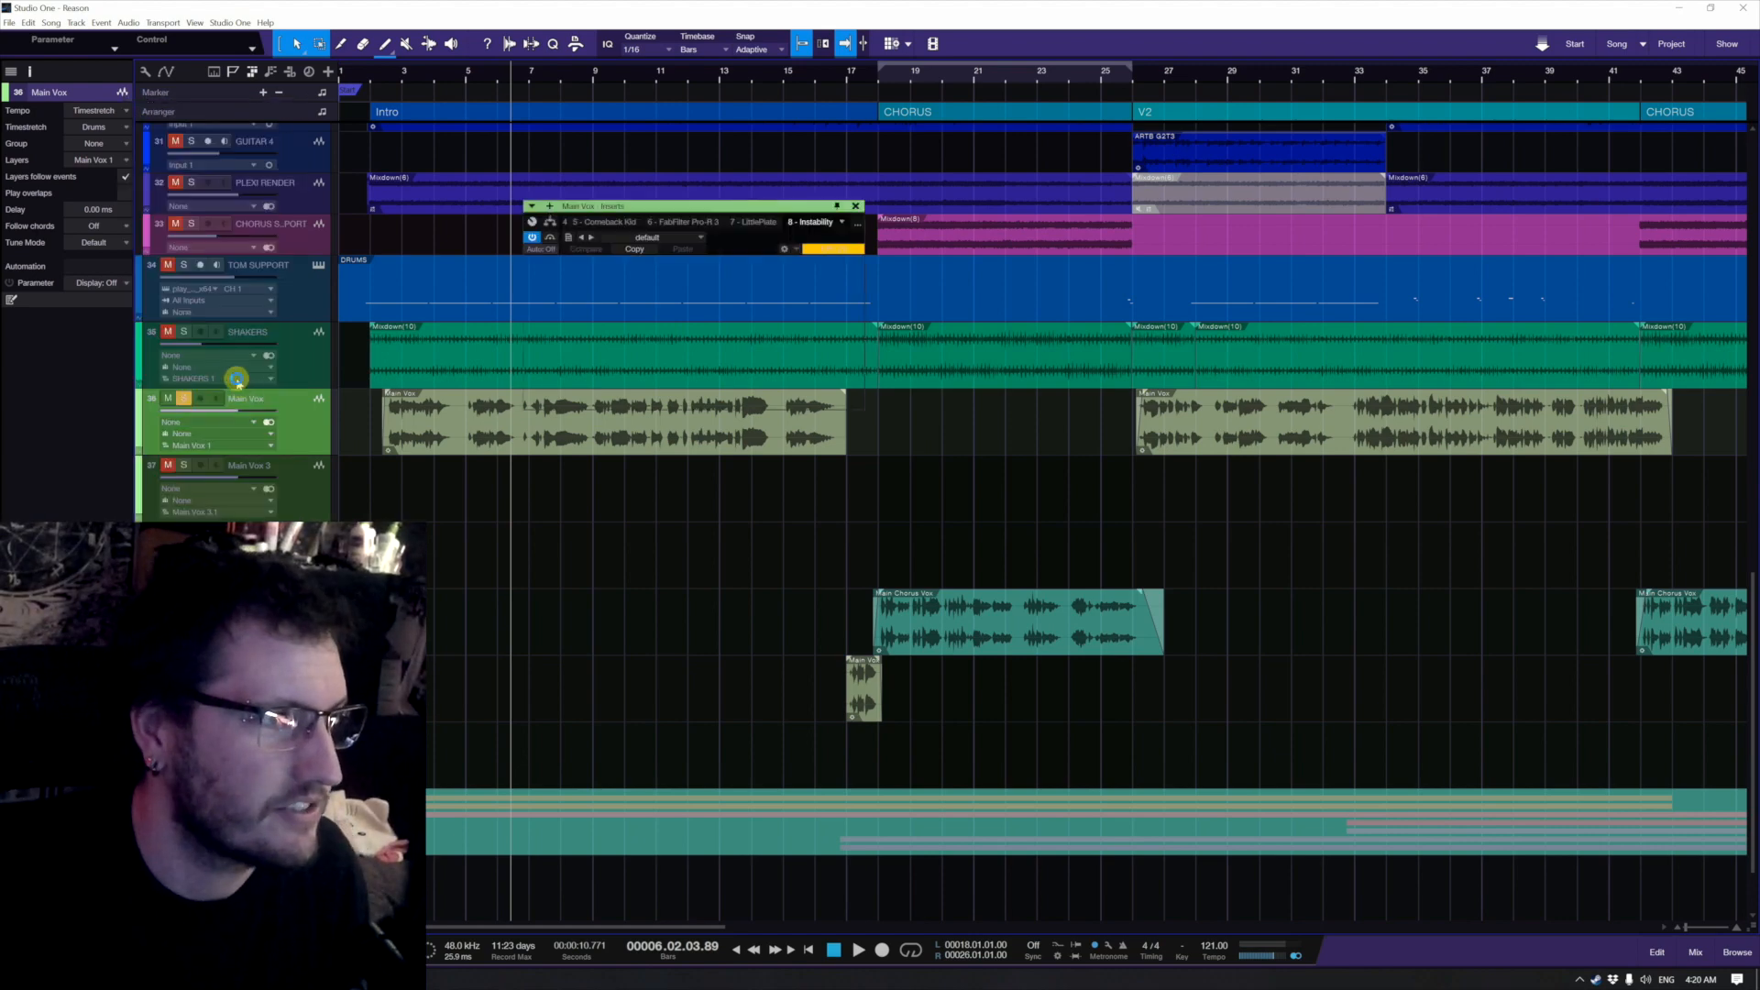
pyautogui.click(406, 410)
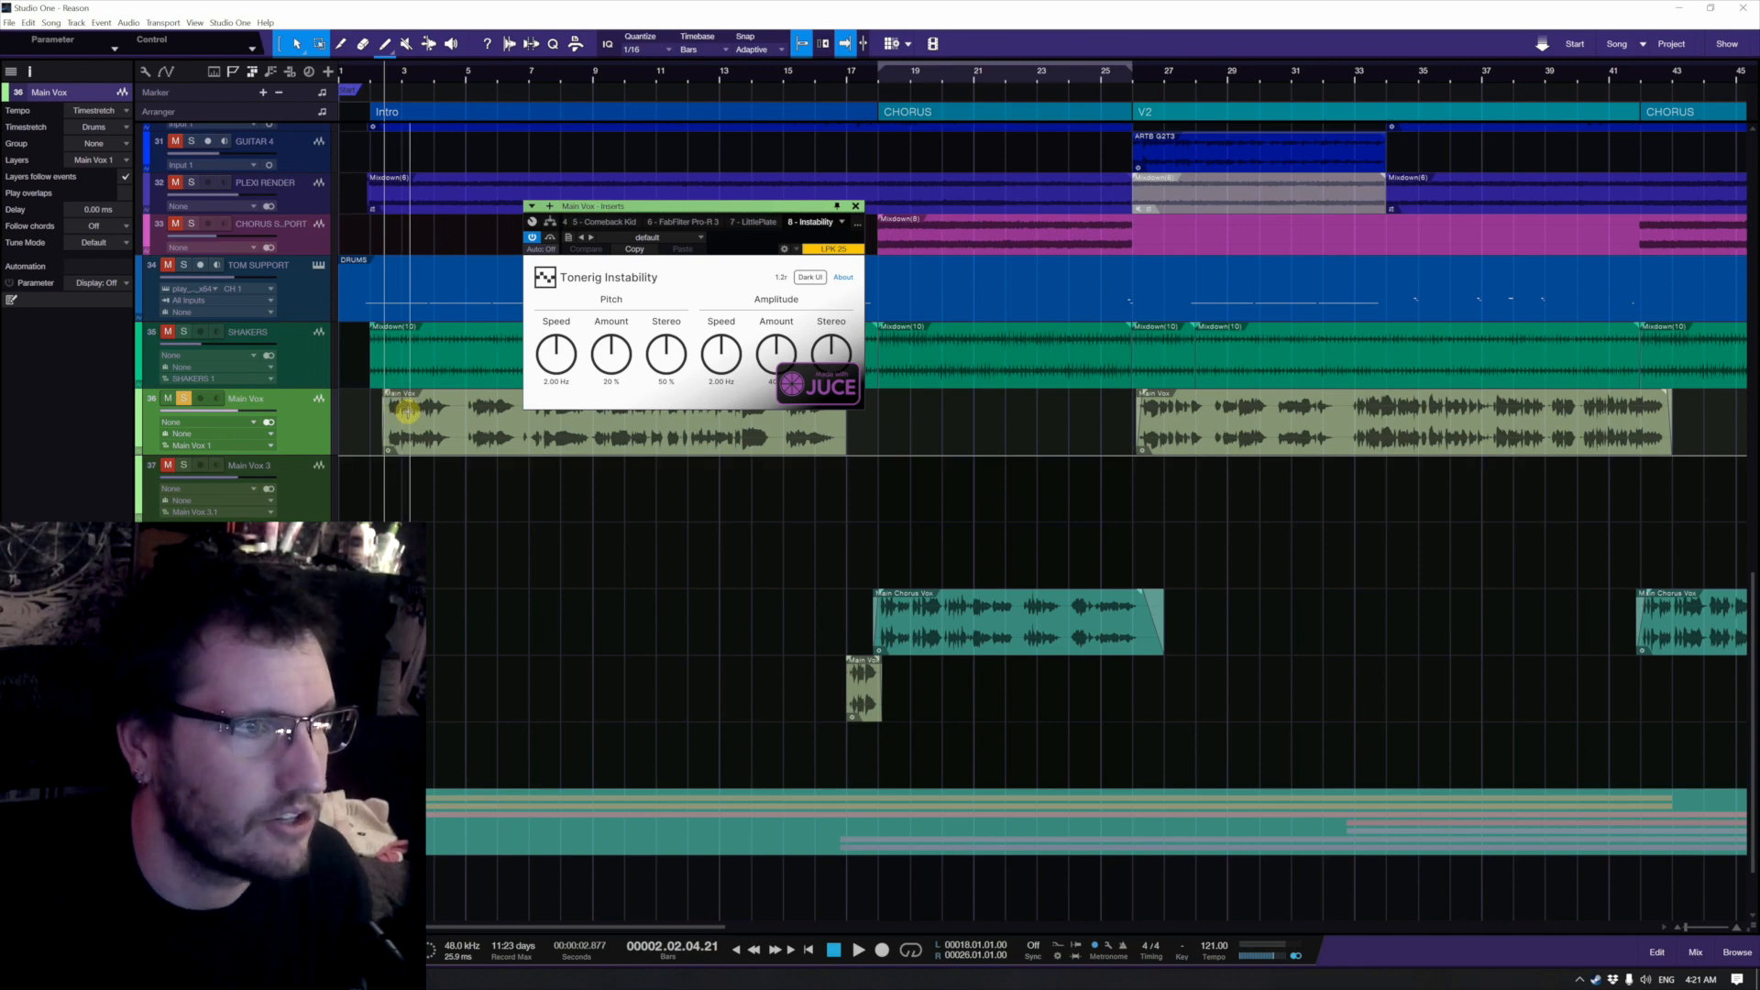
pyautogui.press('space')
# Step: In Instability, set pitch stereo to 59%, amplitude speed to 2.57 Hz, amplitude amount to 53% and amplitude stereo to 45% while auditioning the vocal
pyautogui.moveTo(551, 376); pyautogui.dragTo(567, 350)
pyautogui.moveTo(612, 356); pyautogui.dragTo(818, 361)
pyautogui.moveTo(667, 353); pyautogui.dragTo(613, 387)
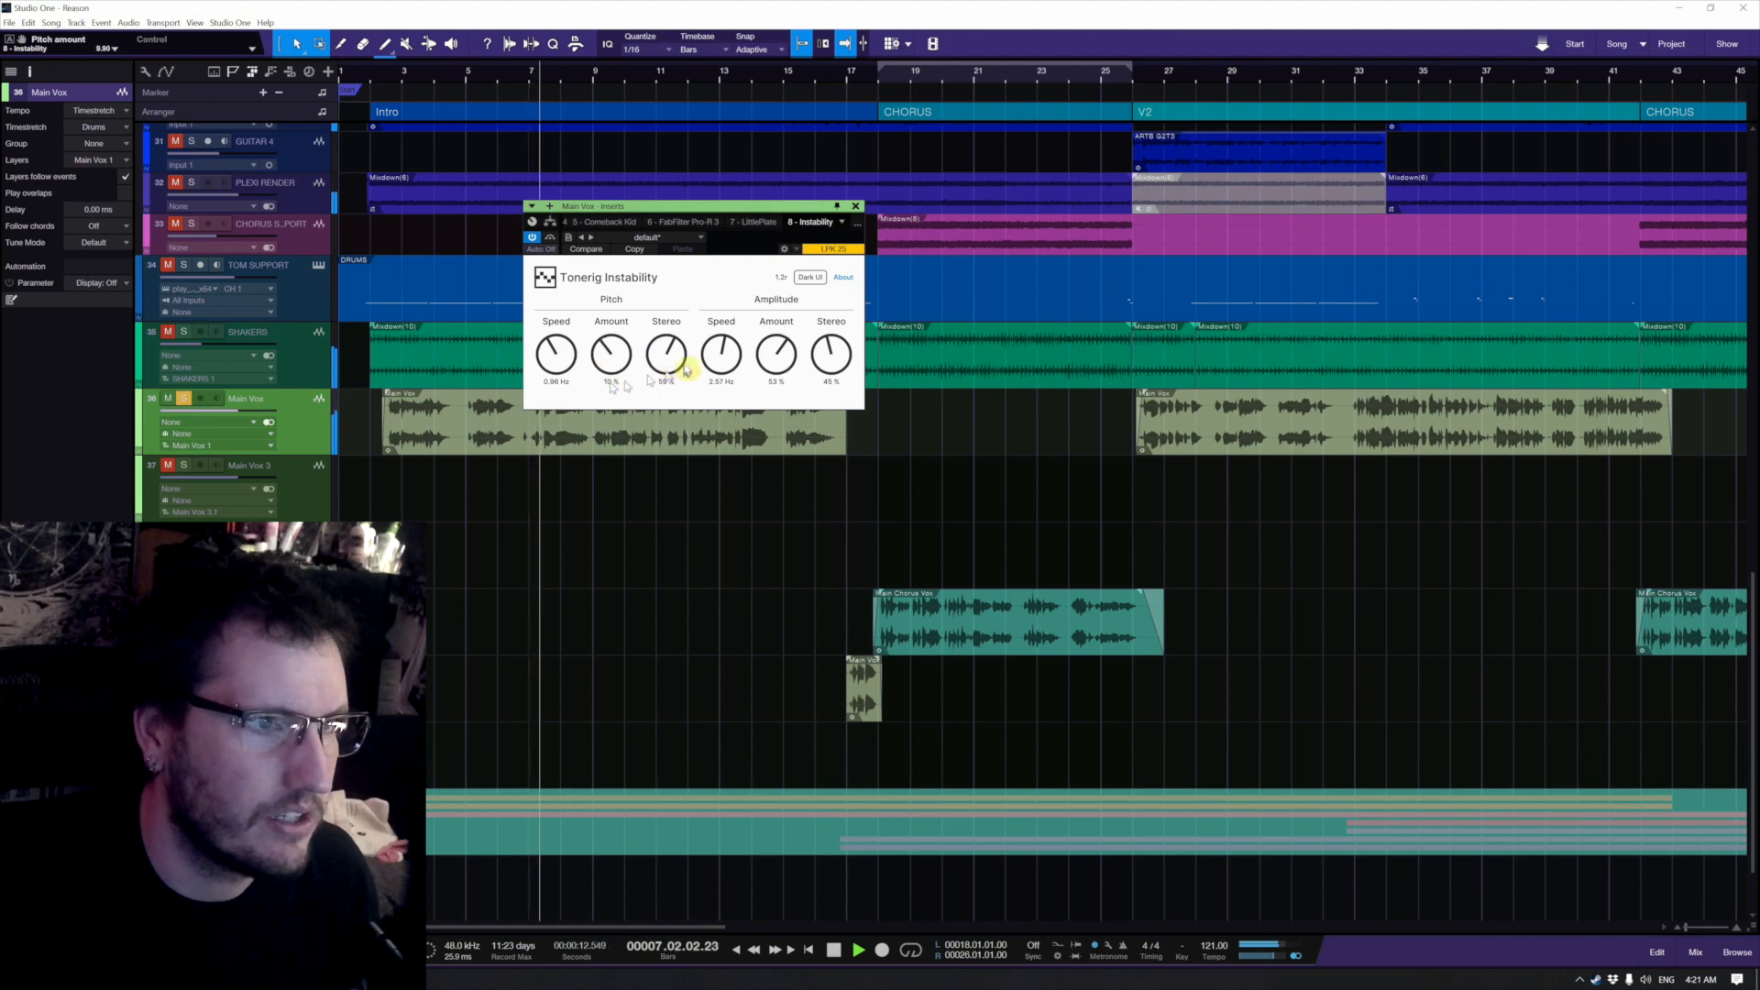
pyautogui.click(666, 361)
pyautogui.press('space')
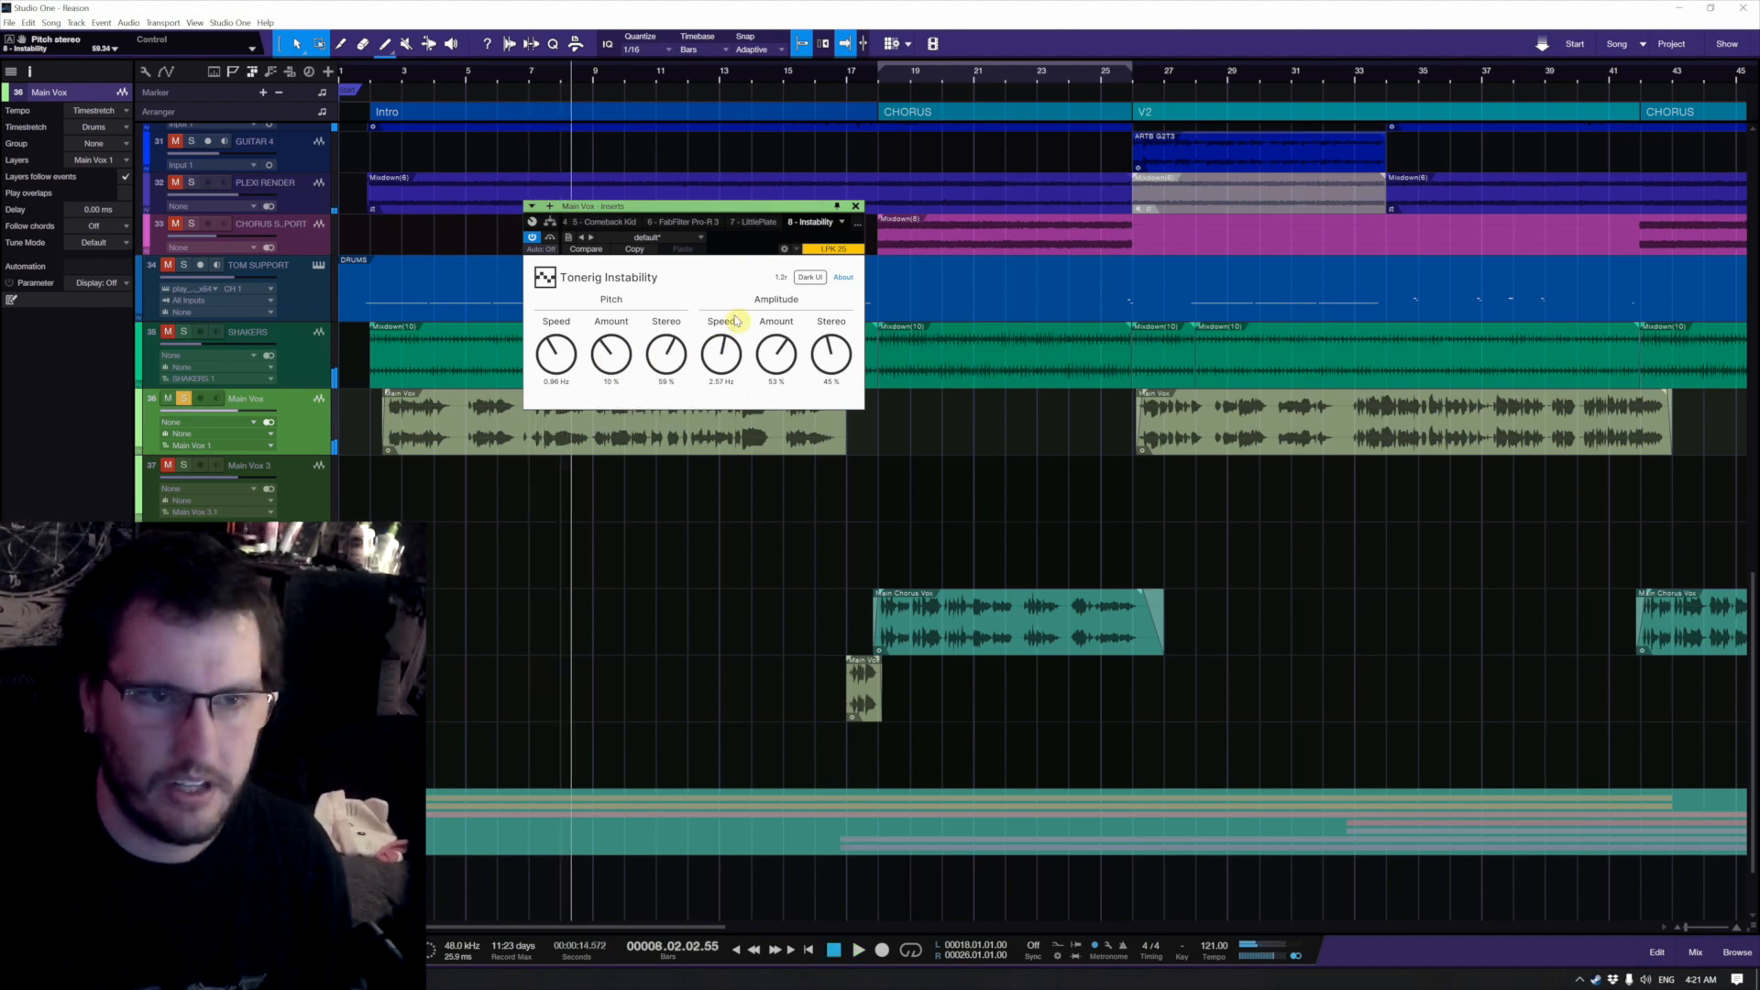
pyautogui.press('space')
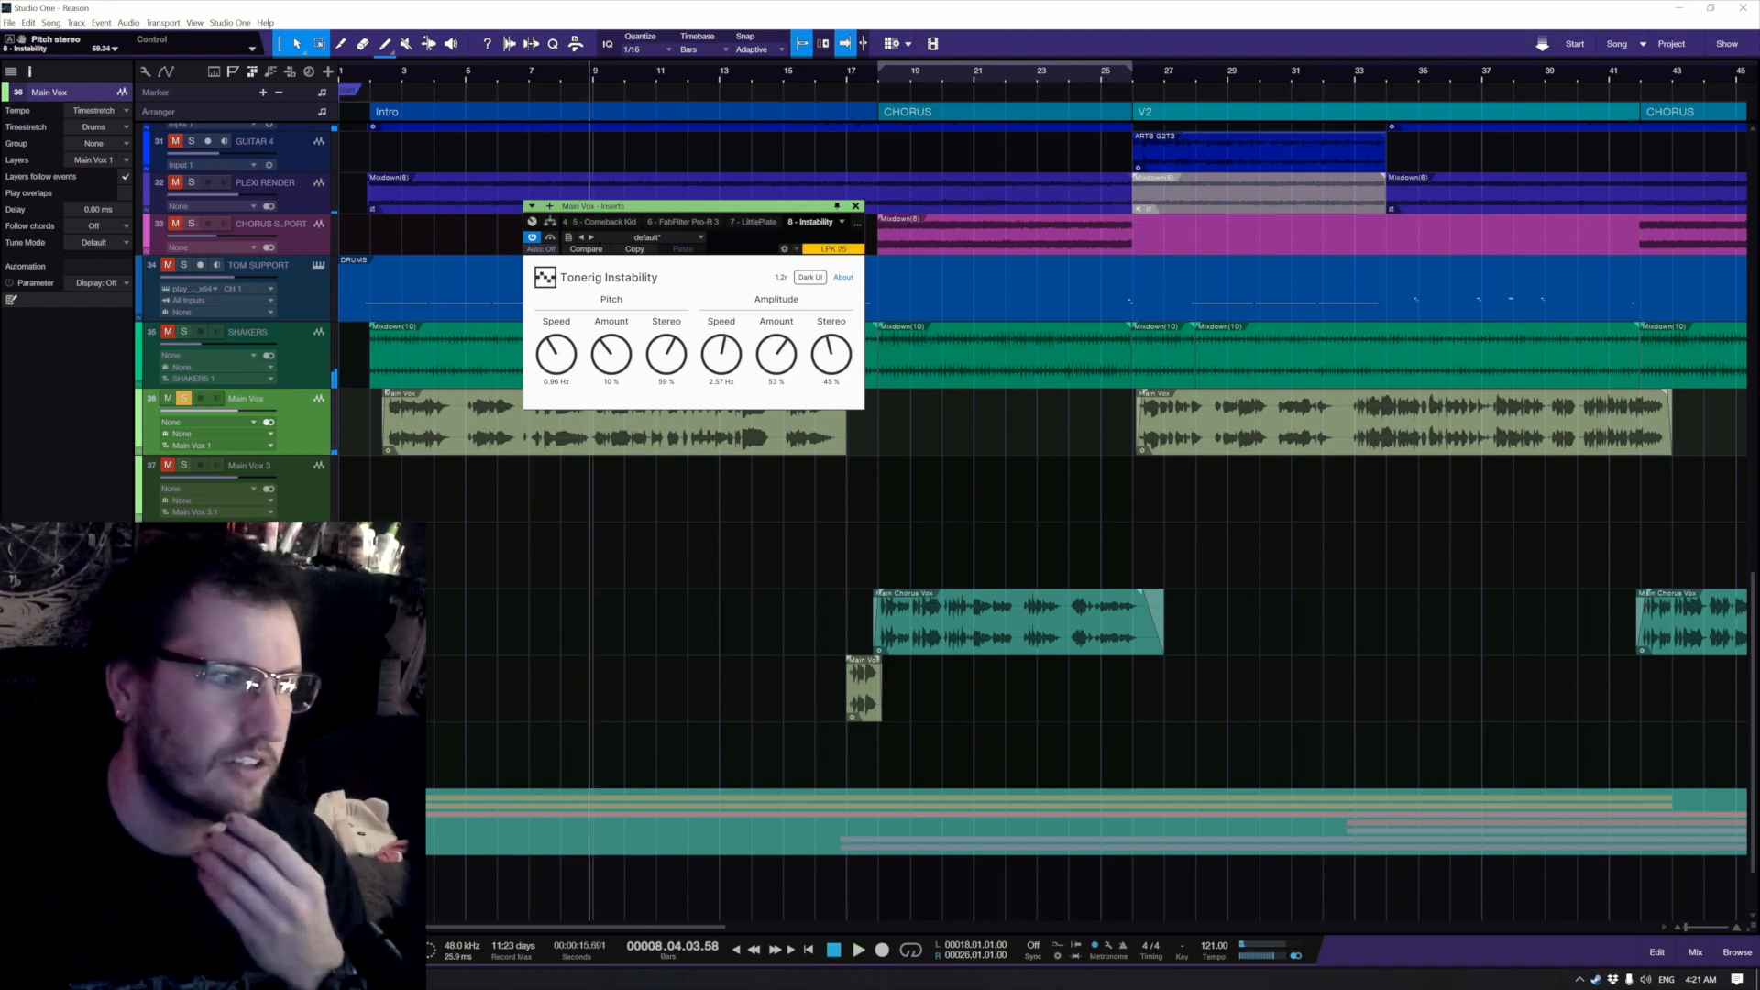
# Step: Find iZotope Vinyl by searching "viny", insert it on the Main Vox track, and play the vocal from bar 2
pyautogui.click(116, 550)
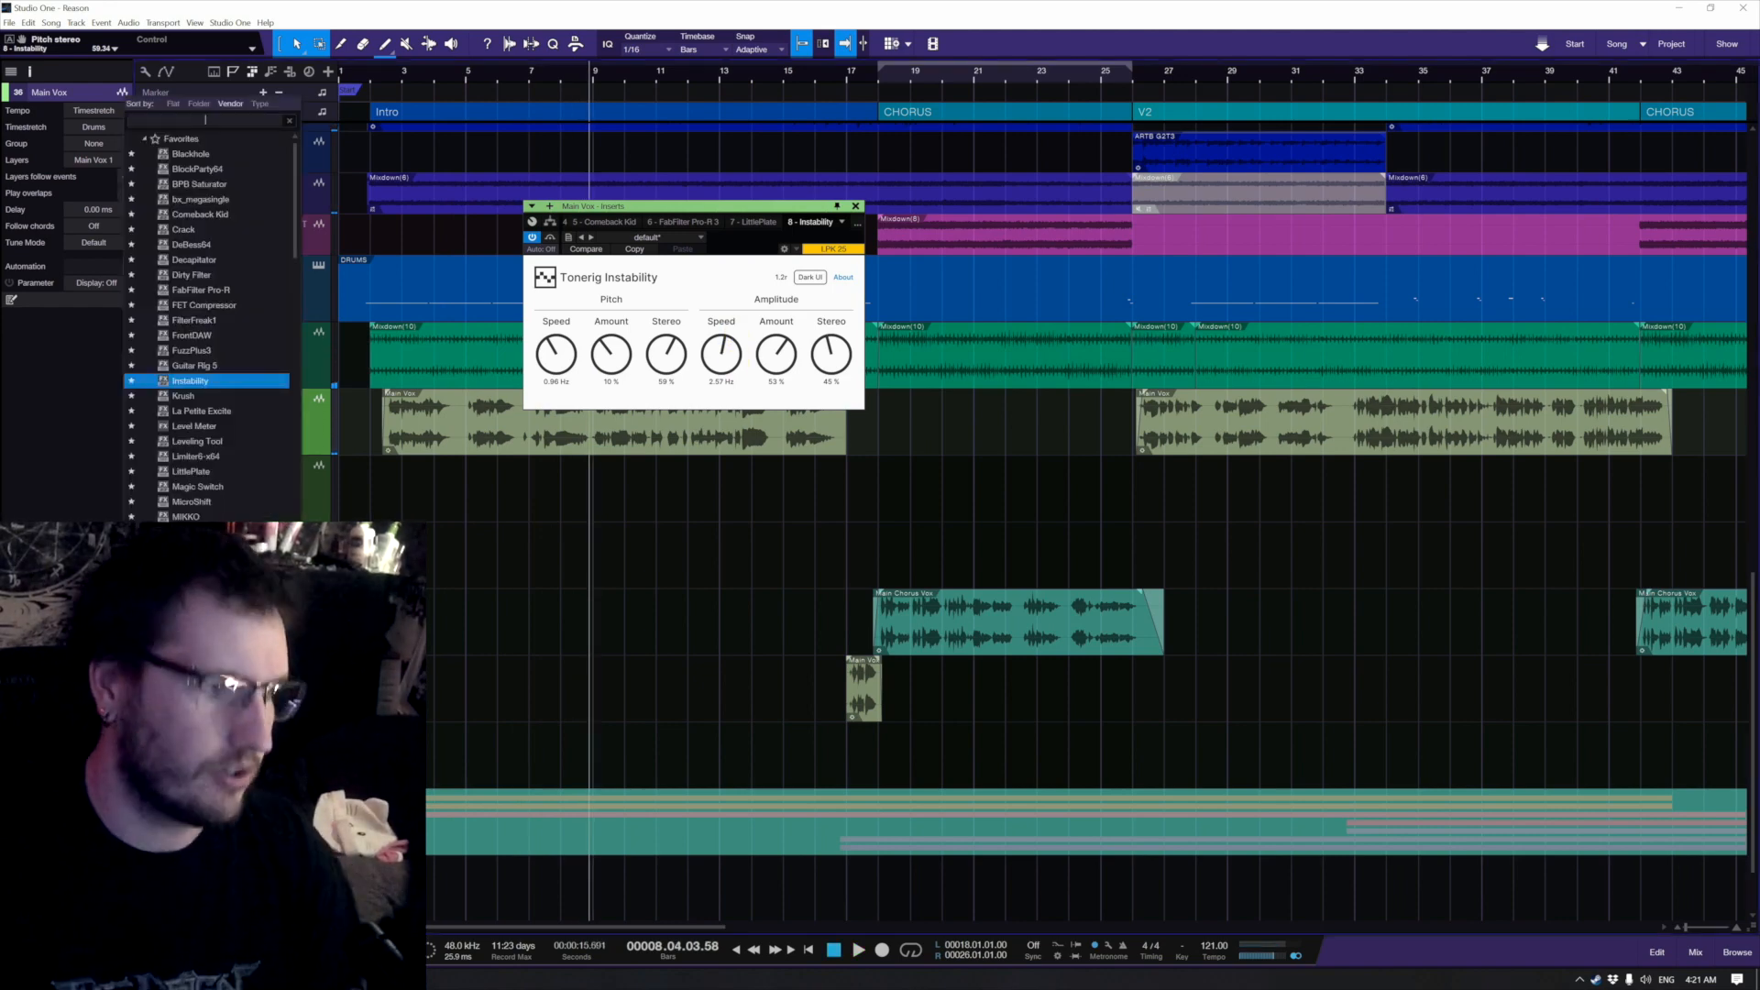
pyautogui.write('viny')
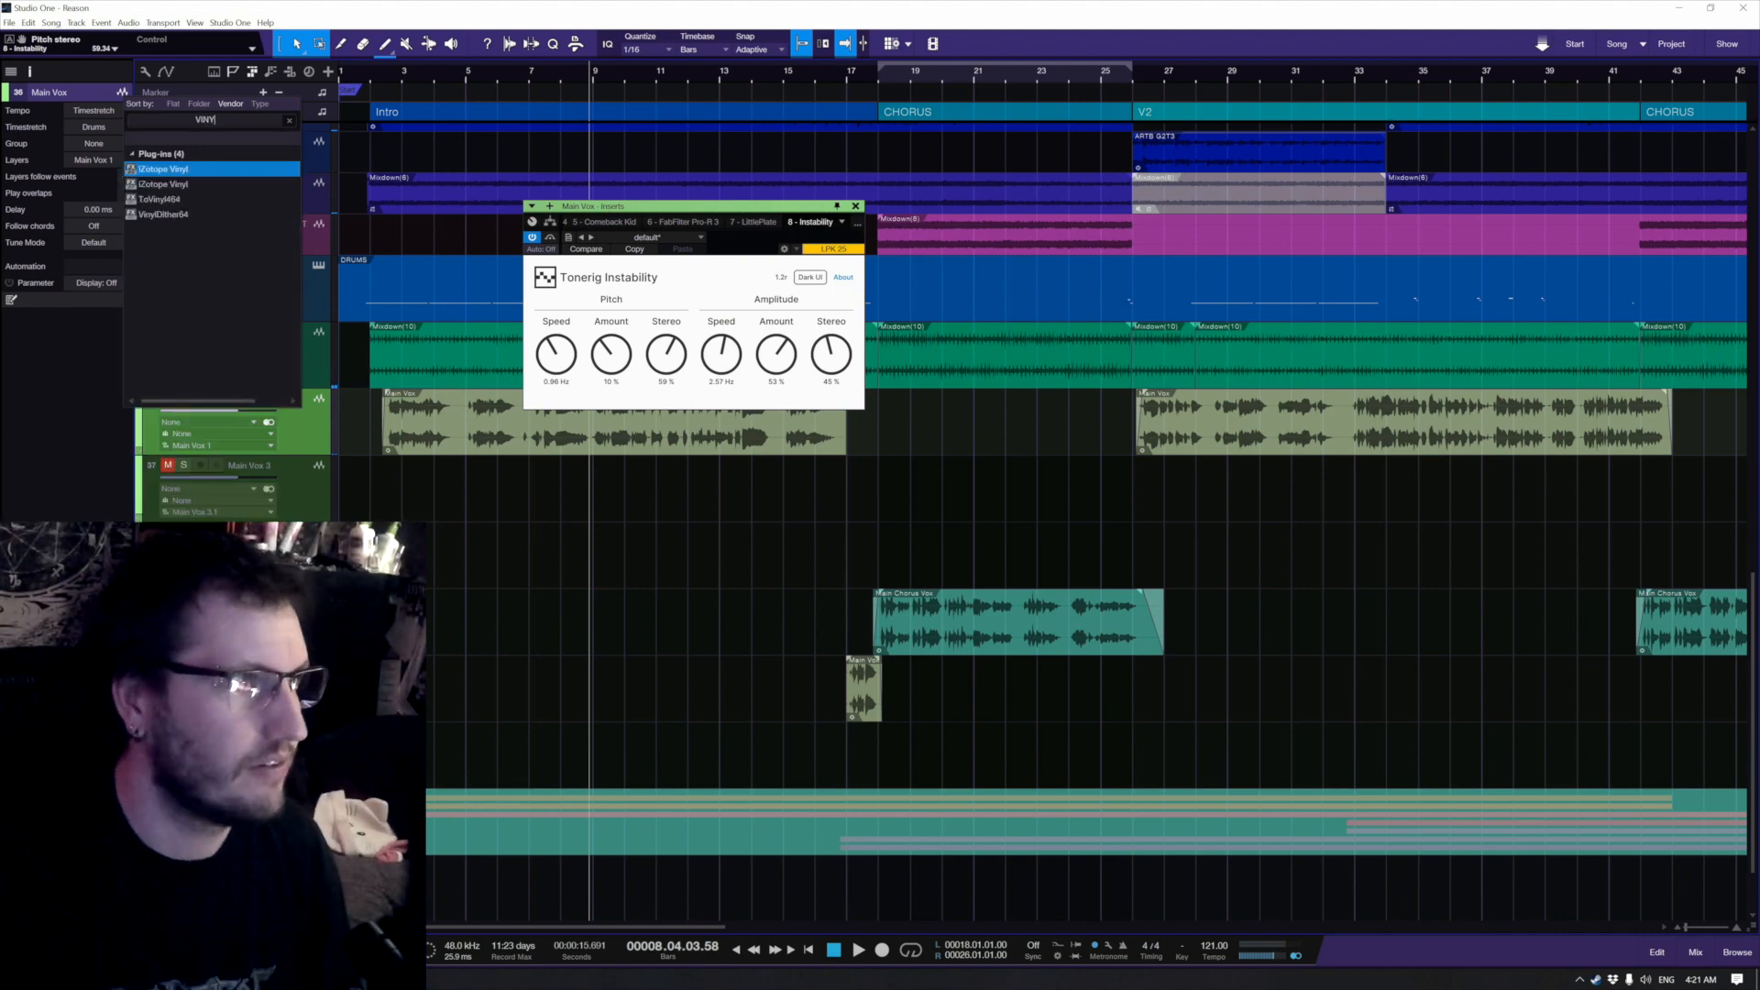
pyautogui.click(160, 167)
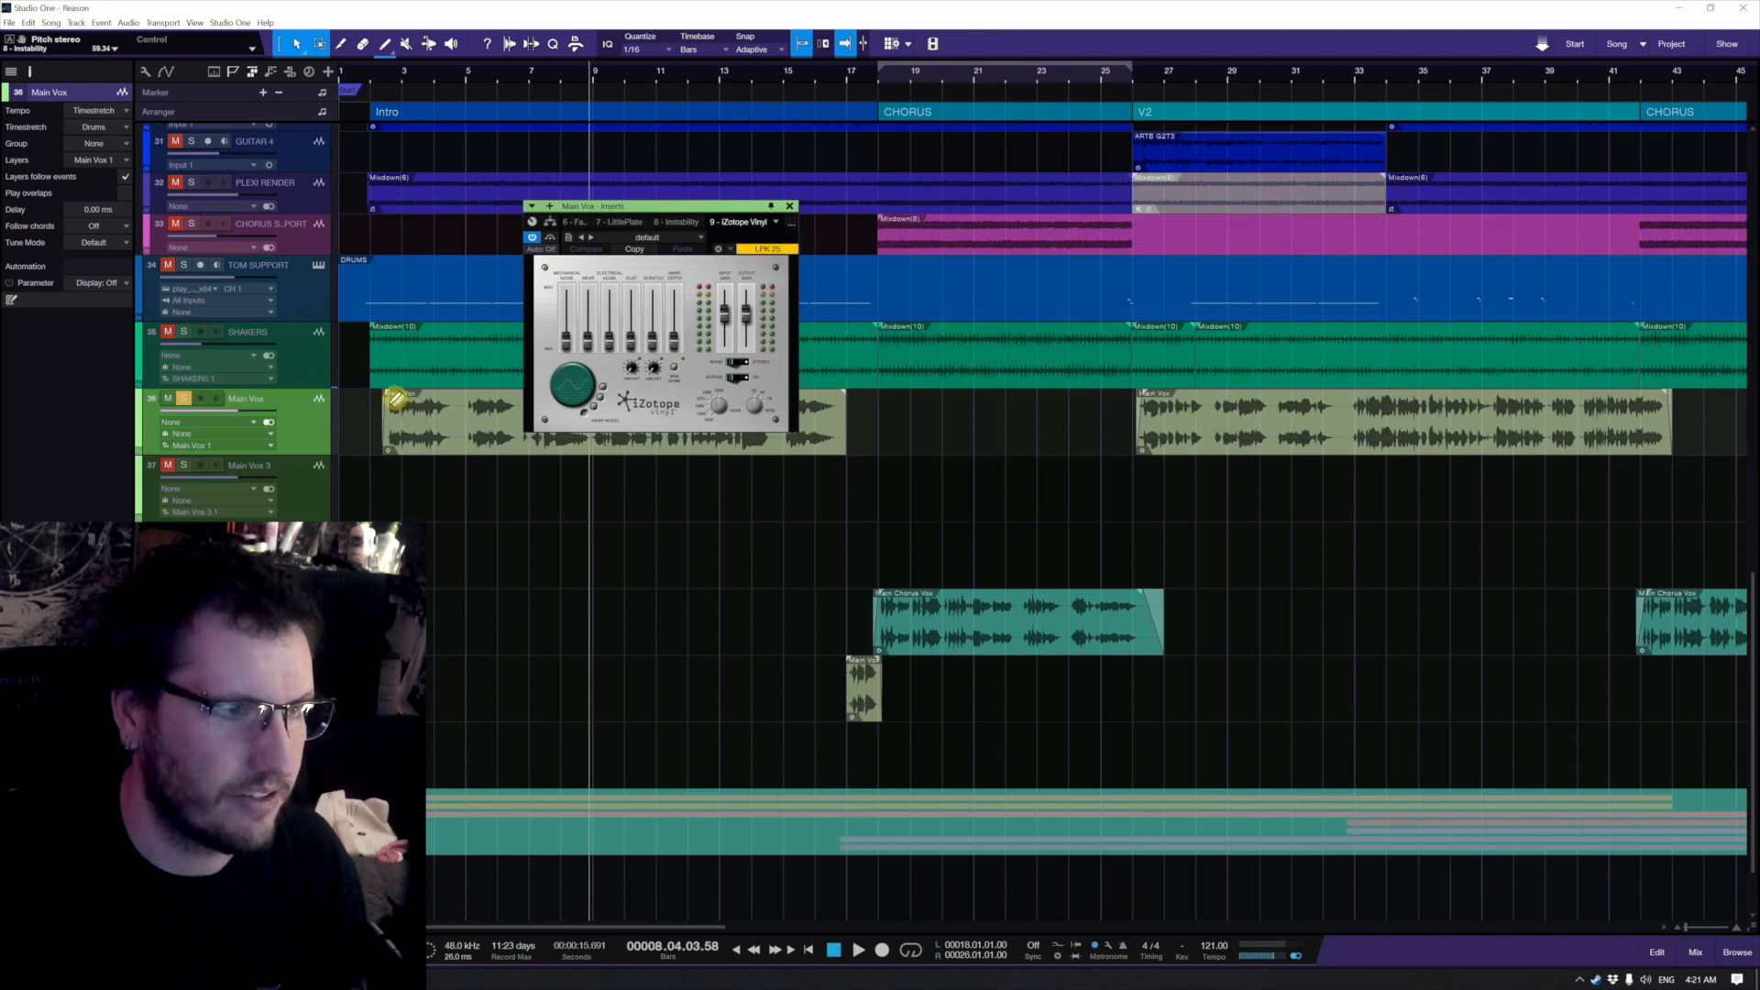
pyautogui.hotkey('ctrl', 'space')
pyautogui.press('space')
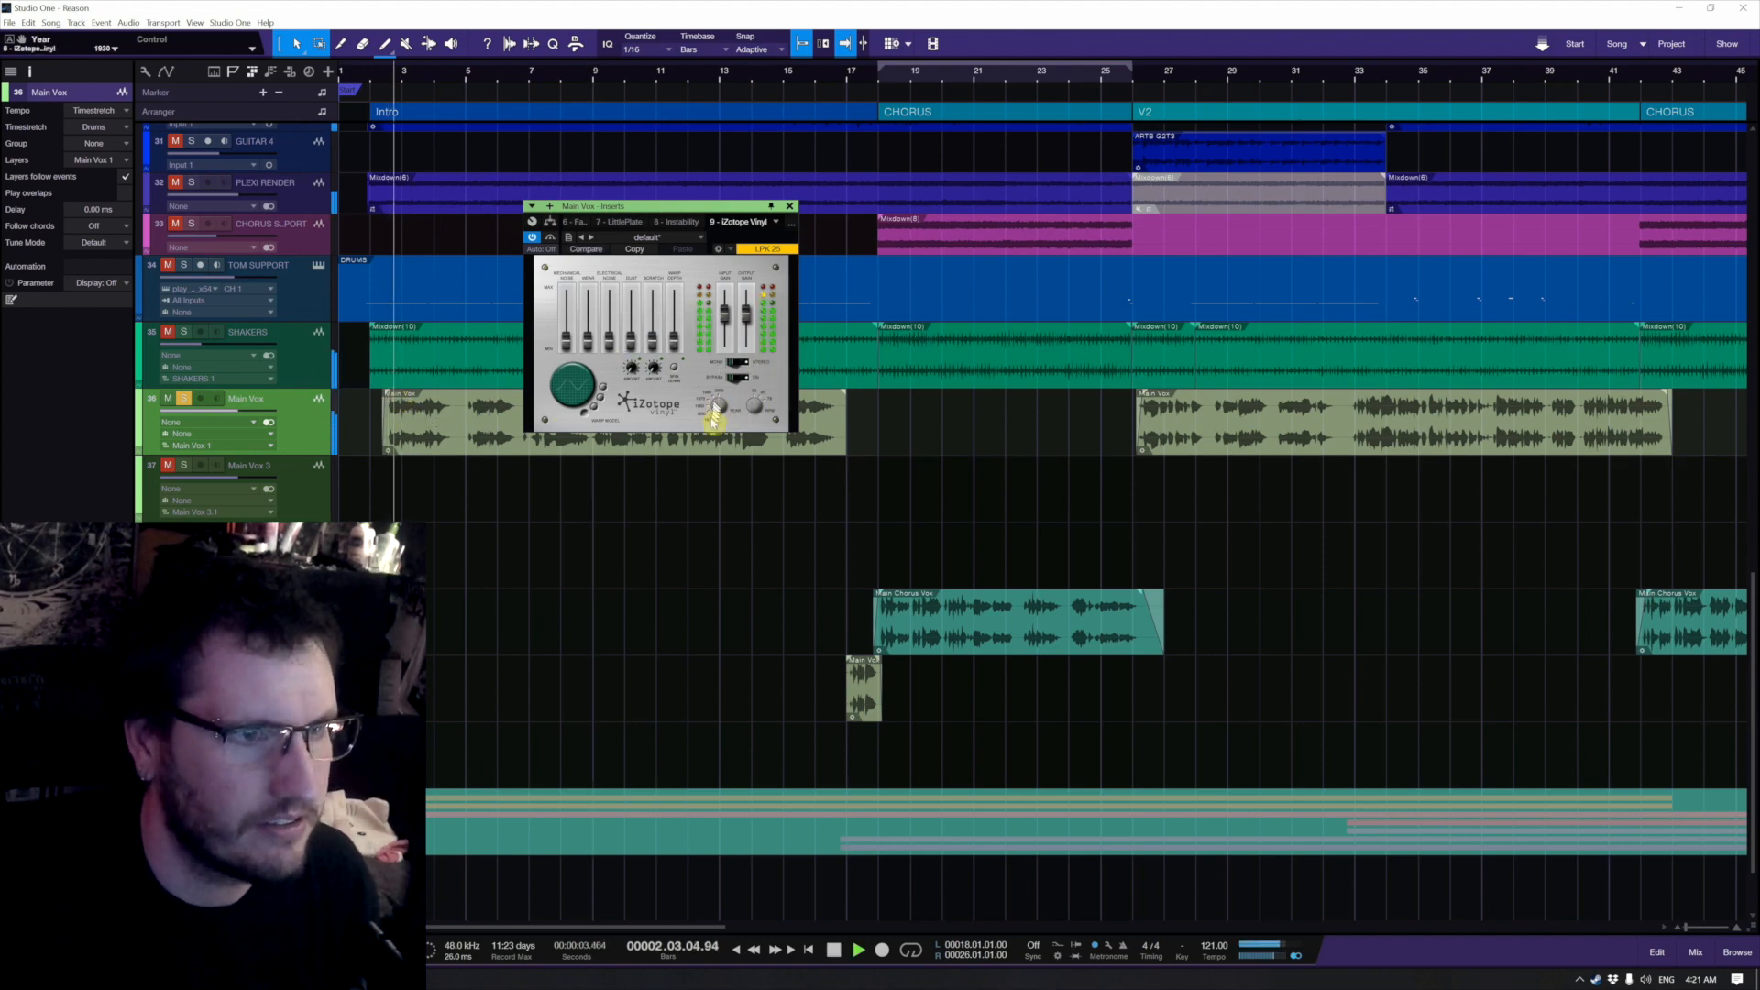
# Step: Raise Vinyl's wear and set its warp depth to about 70% during playback, then close the plug-in window
pyautogui.moveTo(588, 341); pyautogui.dragTo(587, 304)
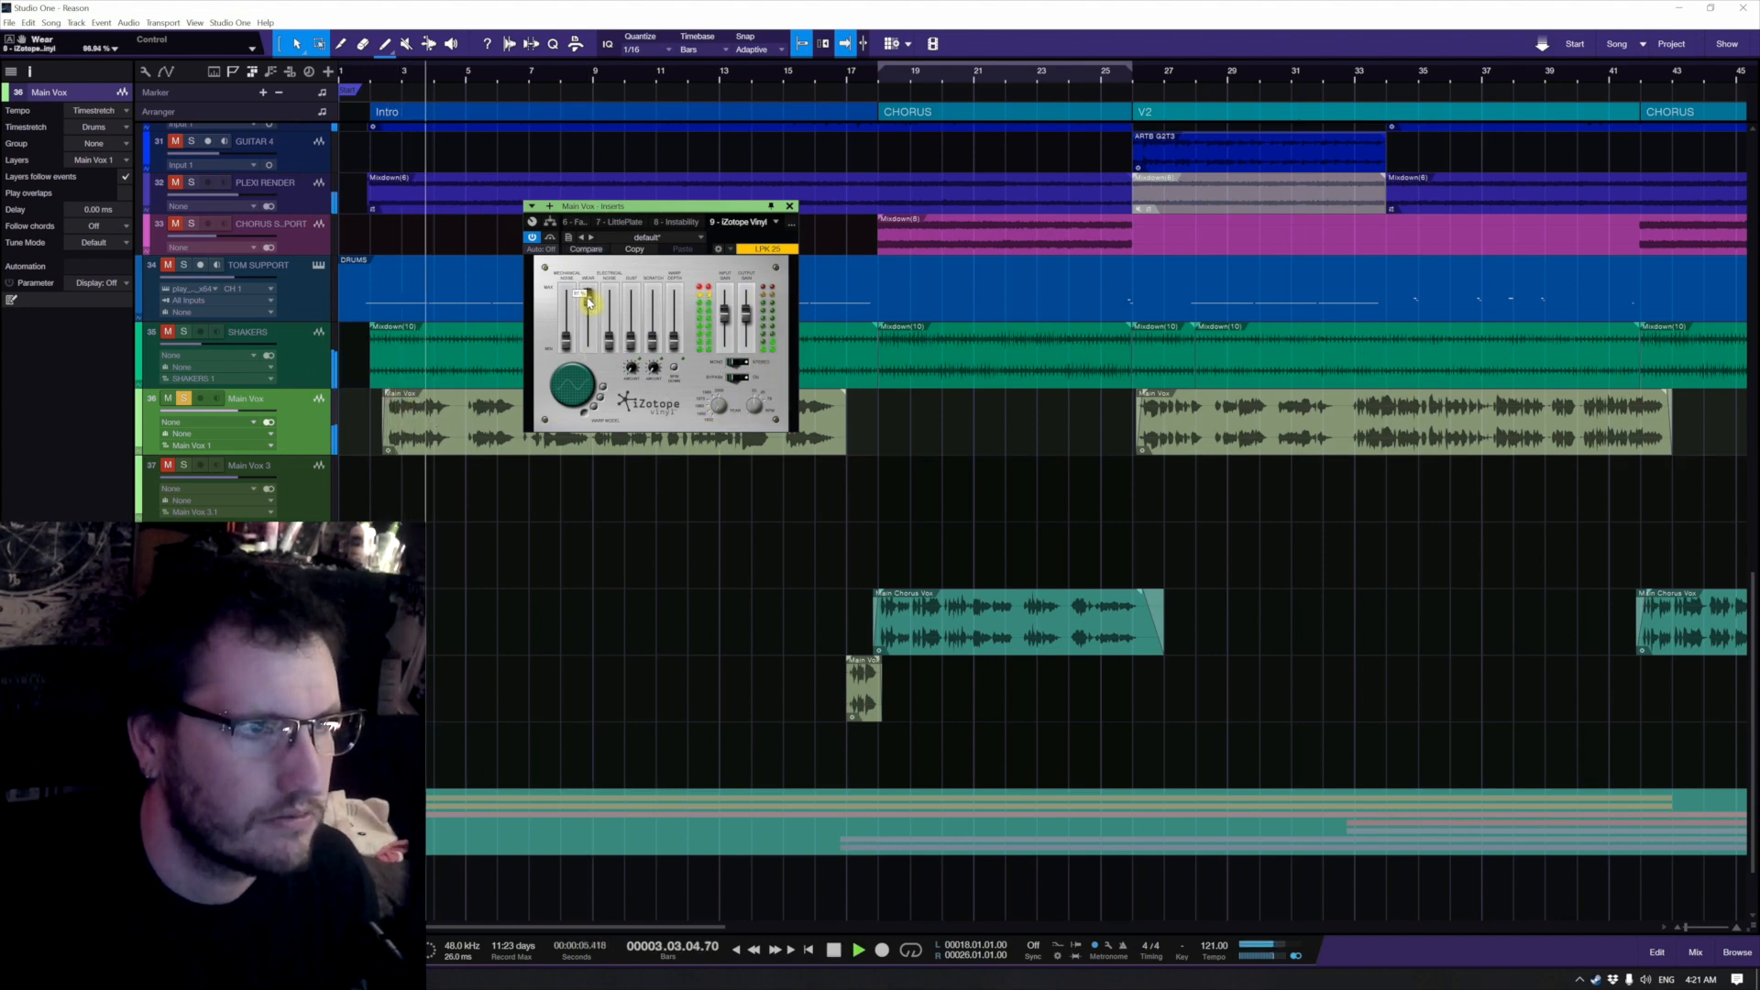
pyautogui.moveTo(674, 341)
pyautogui.mouseDown()
pyautogui.moveTo(672, 298)
pyautogui.moveTo(678, 318)
pyautogui.mouseUp()
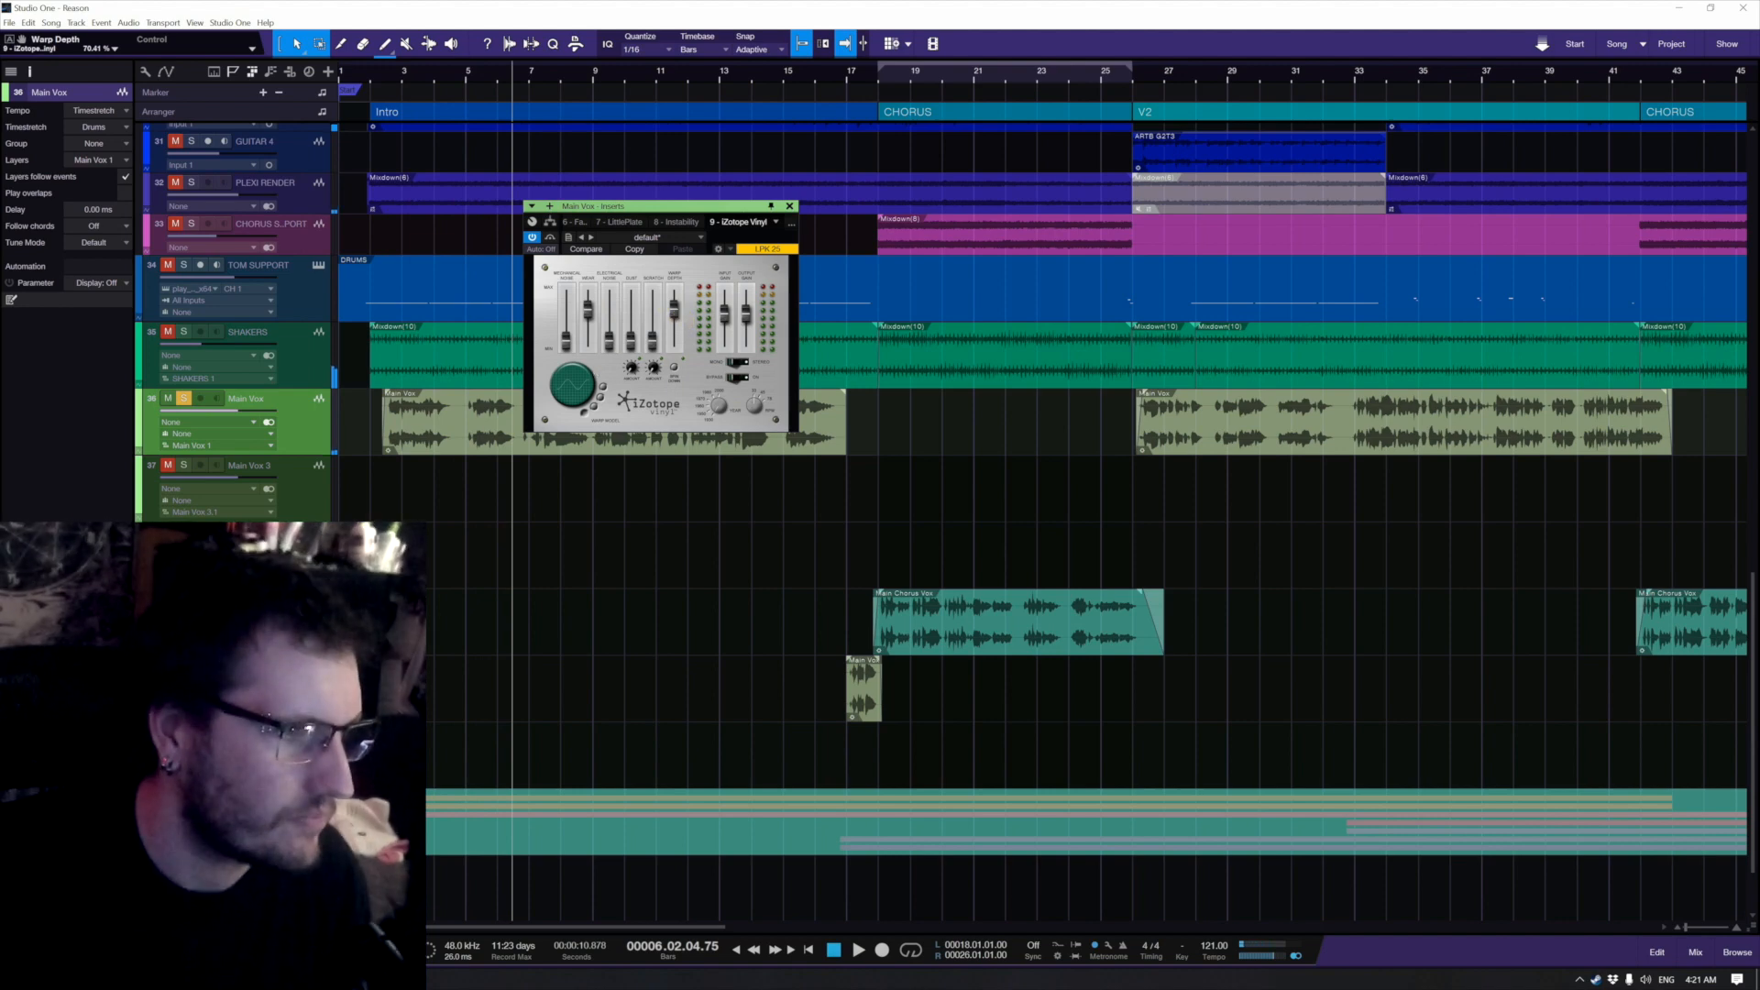
pyautogui.press('Escape')
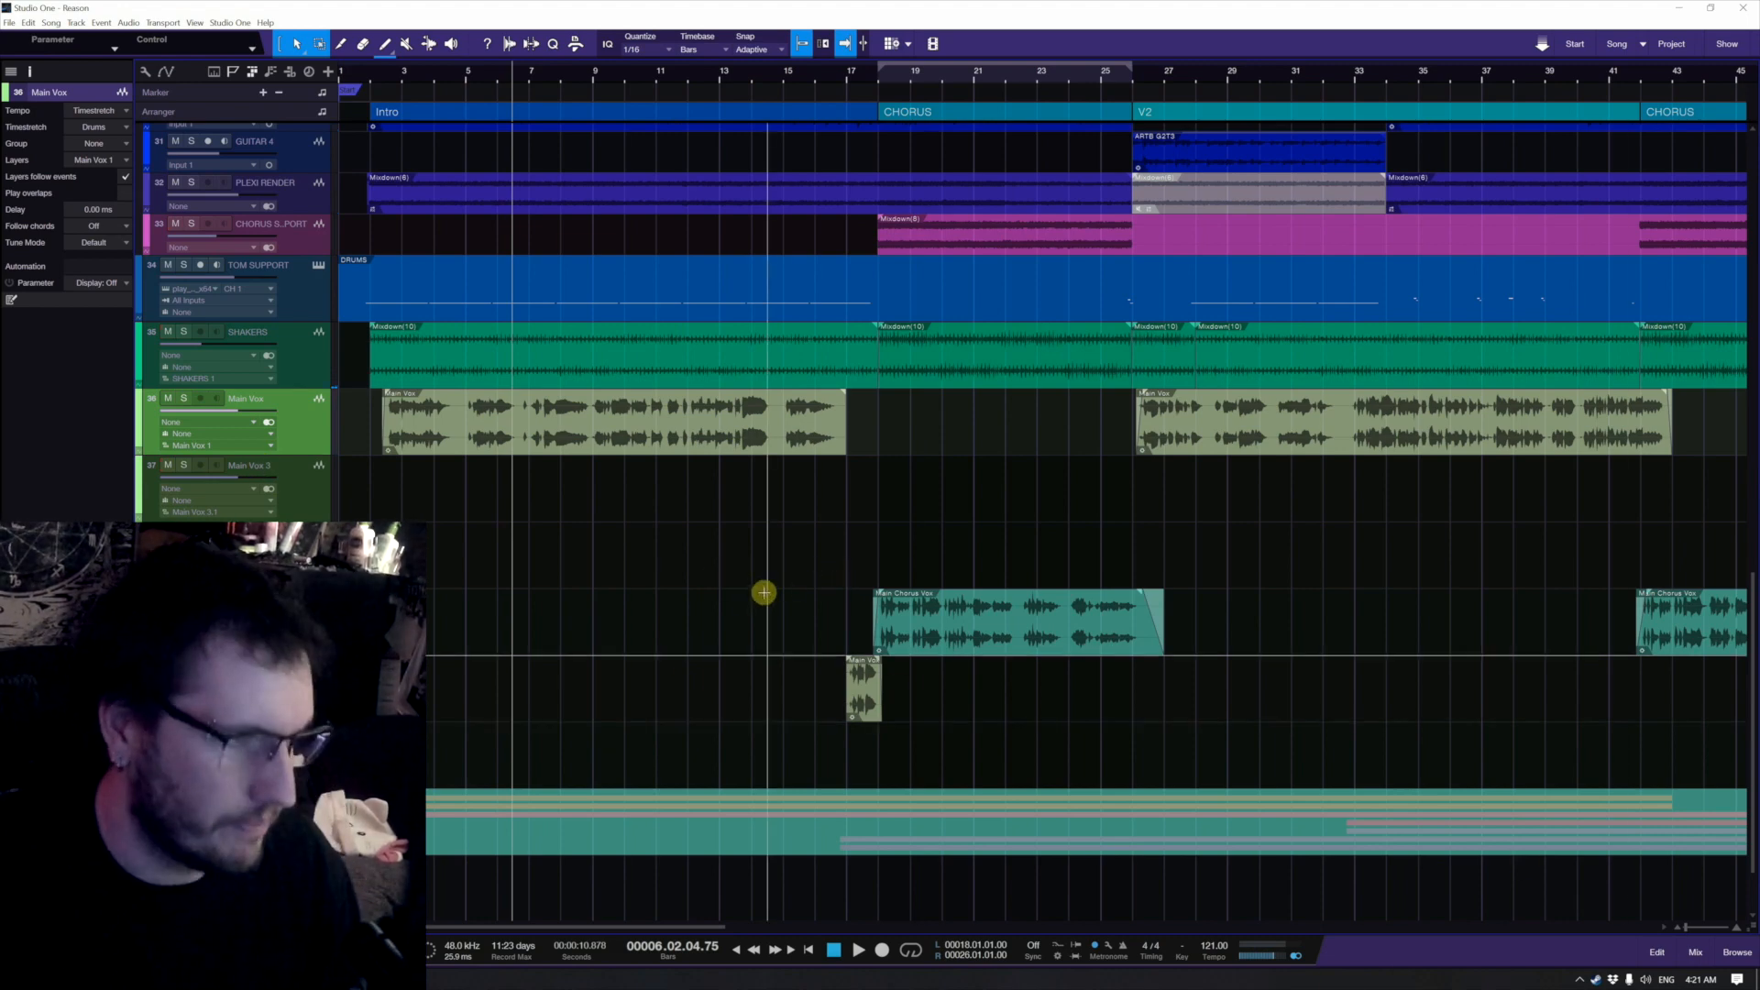
# Step: Insert iZotope Vinyl on the Main output, set wear to about 70% and warp depth to about 35% during playback, and close the plug-in
pyautogui.press('F3')
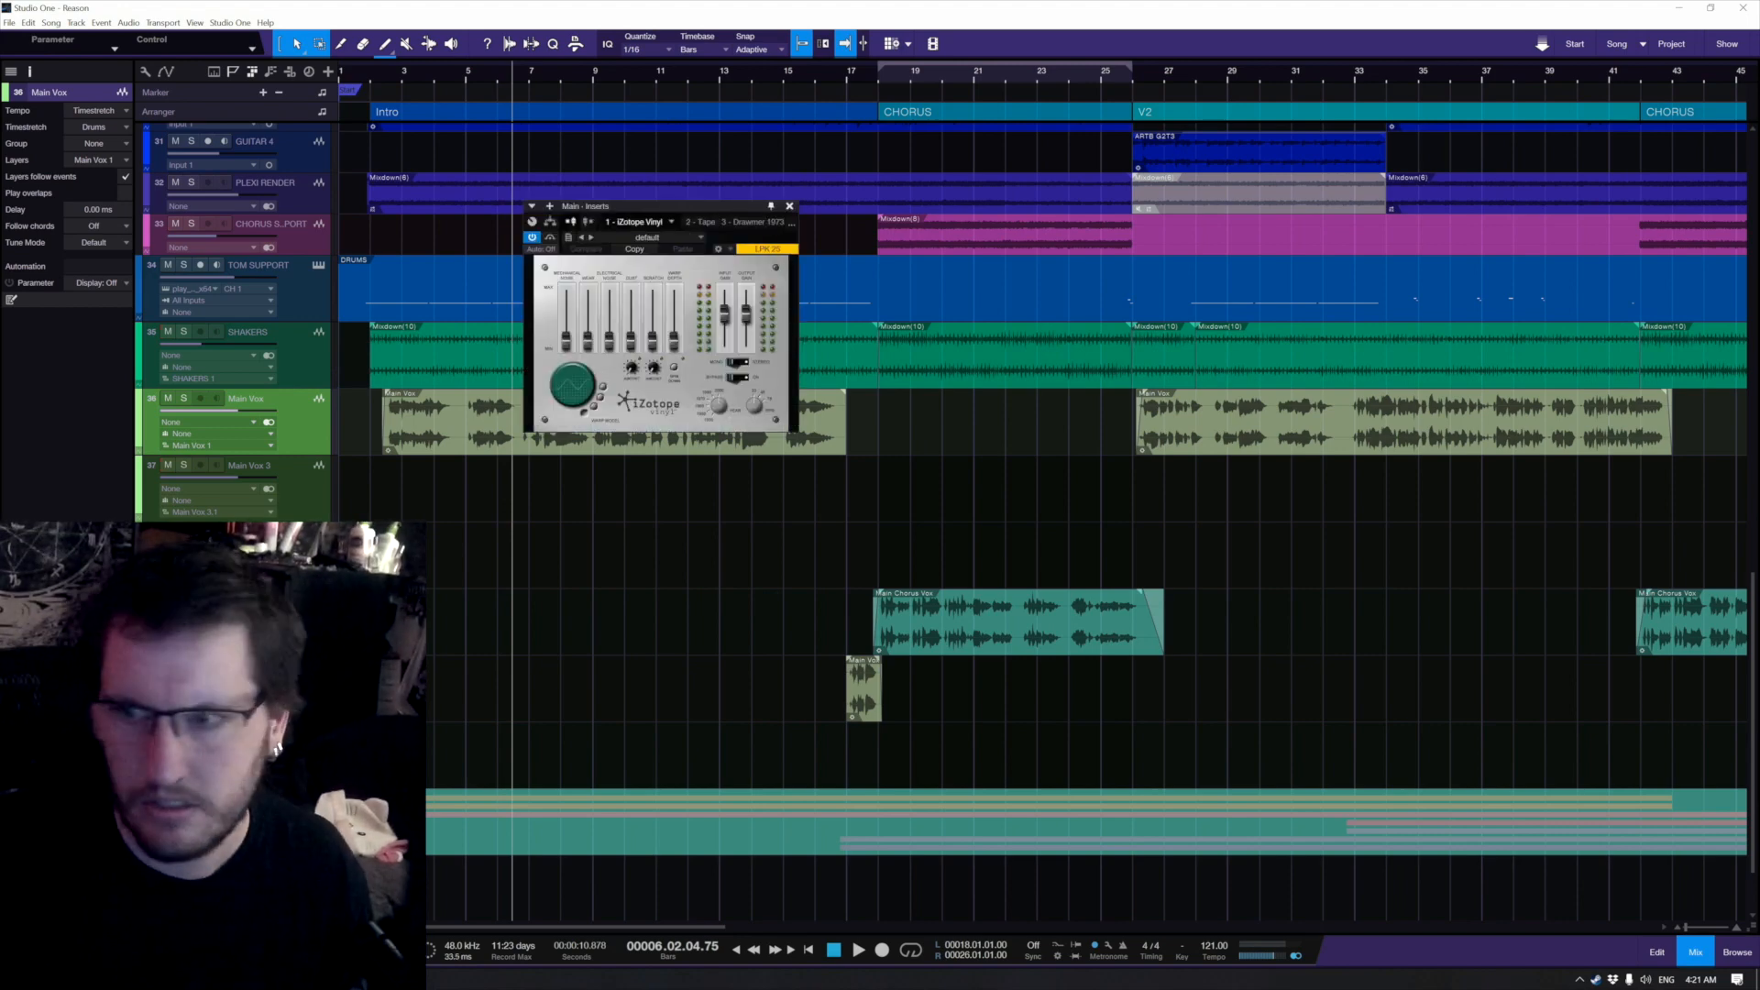
pyautogui.press('space')
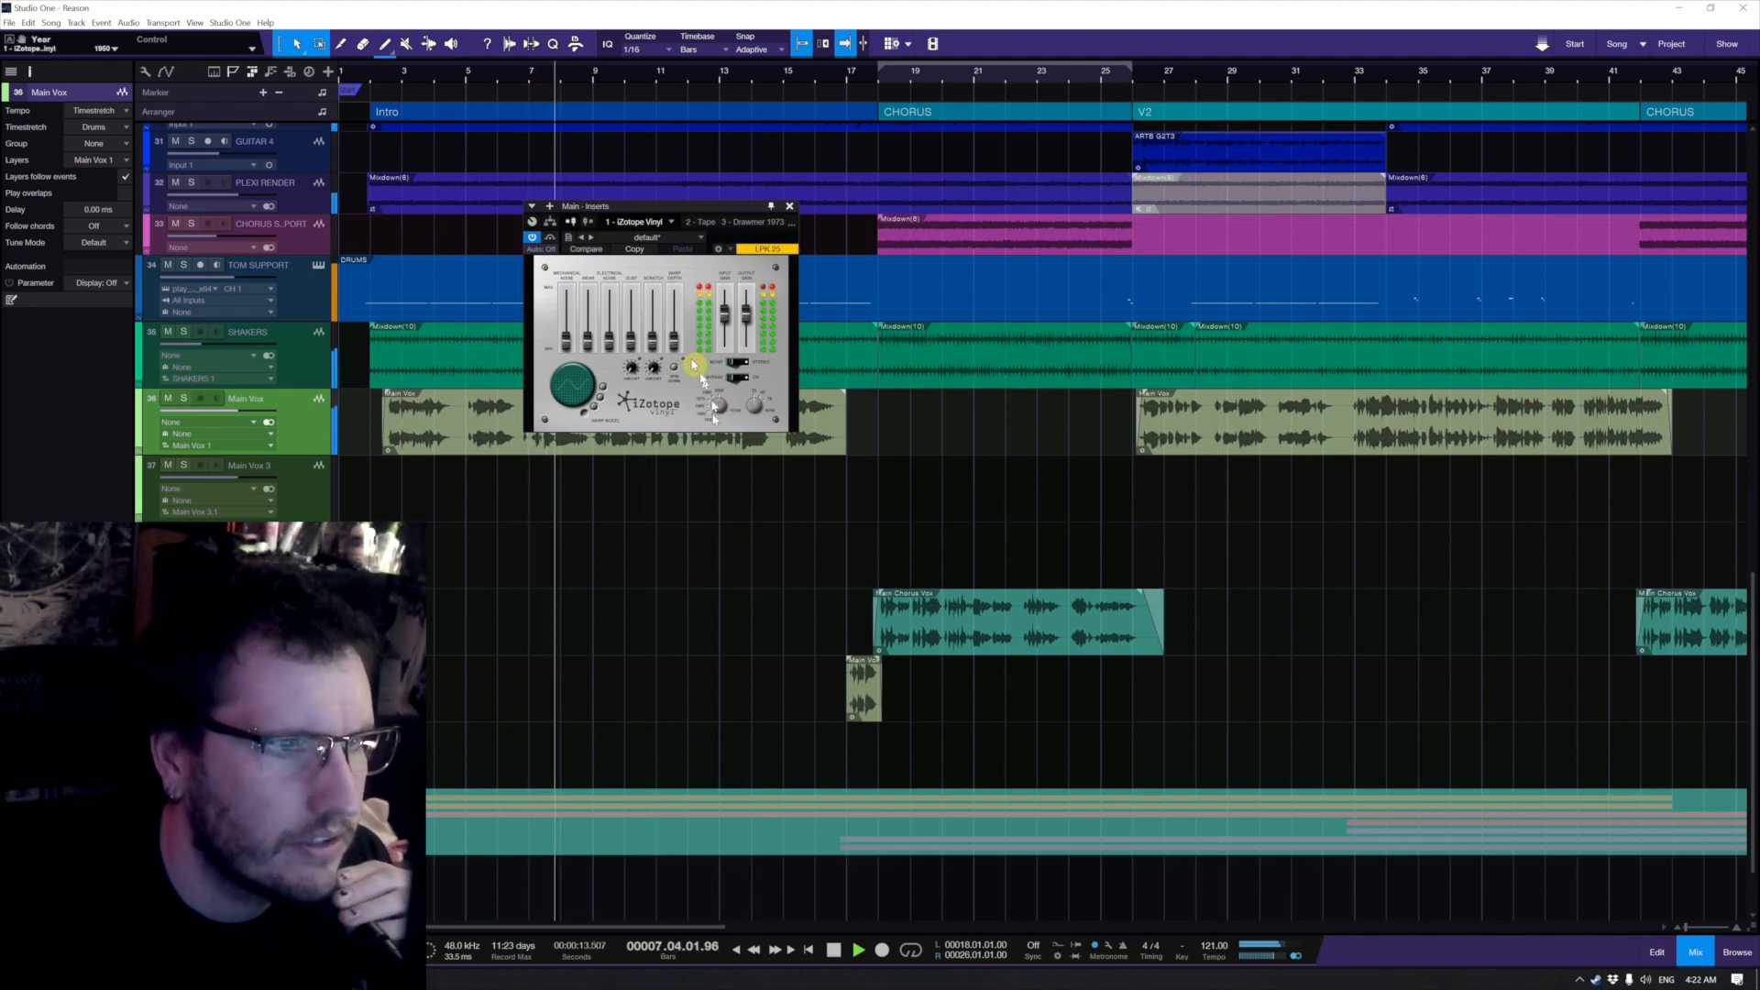
pyautogui.moveTo(675, 342); pyautogui.dragTo(598, 316)
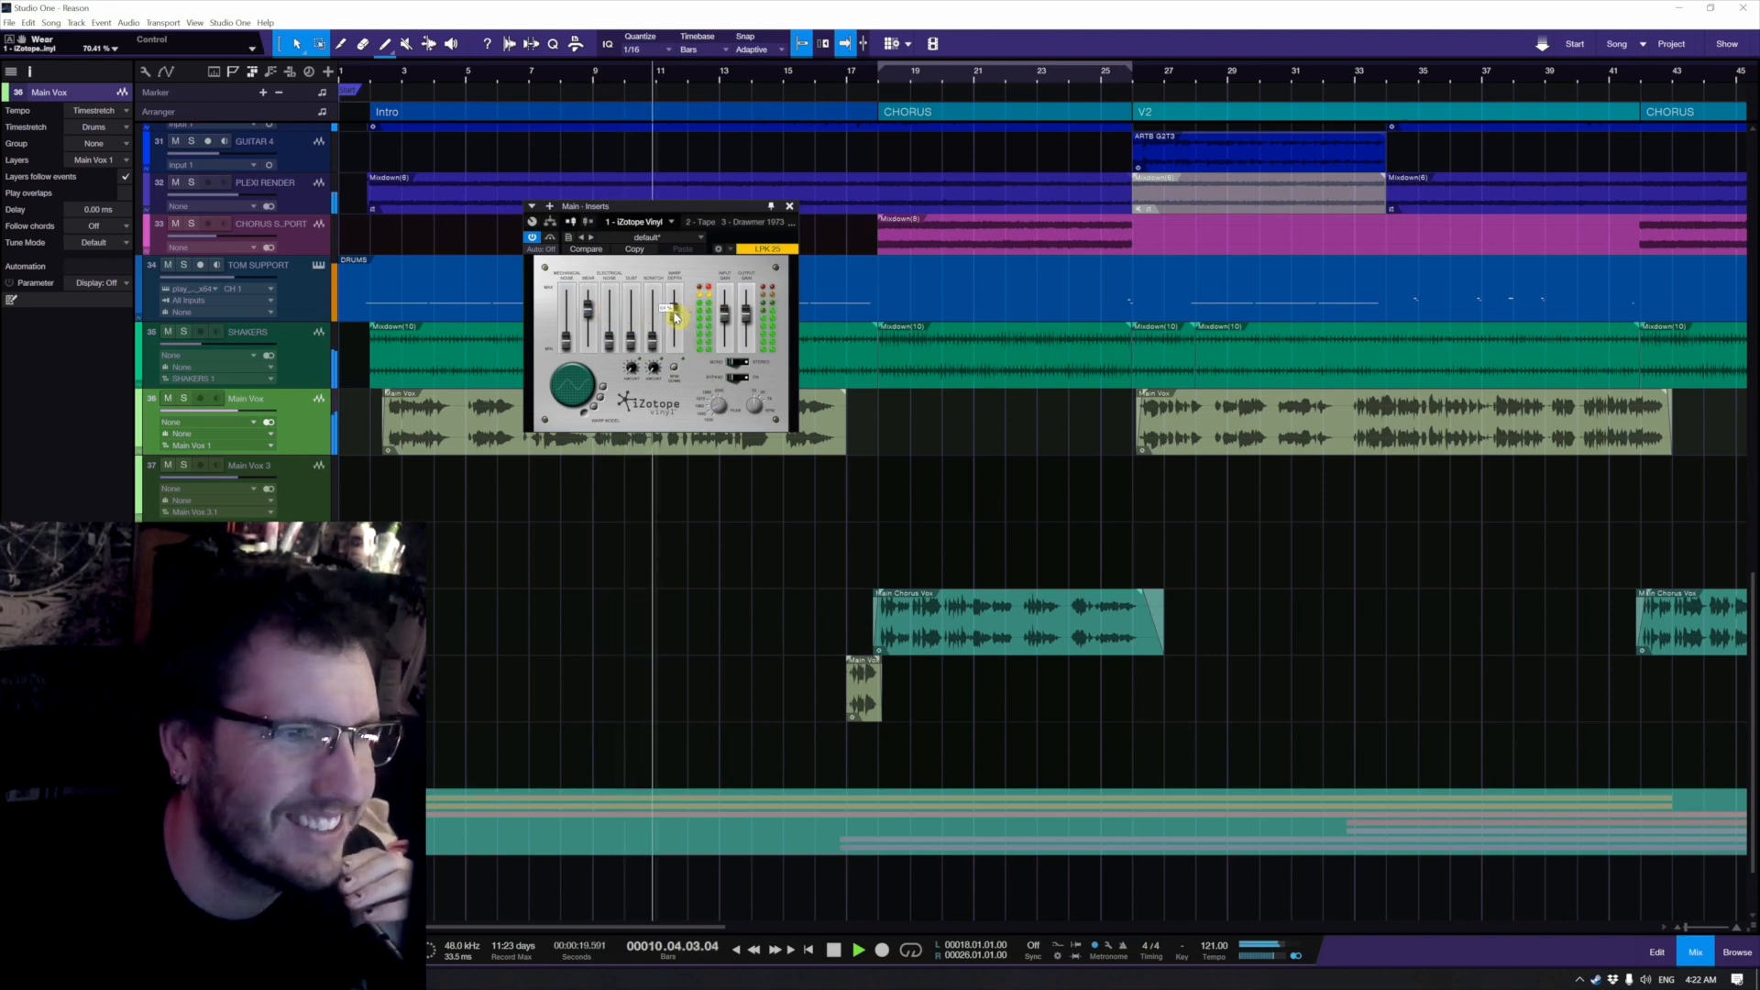
pyautogui.moveTo(676, 317); pyautogui.dragTo(674, 333)
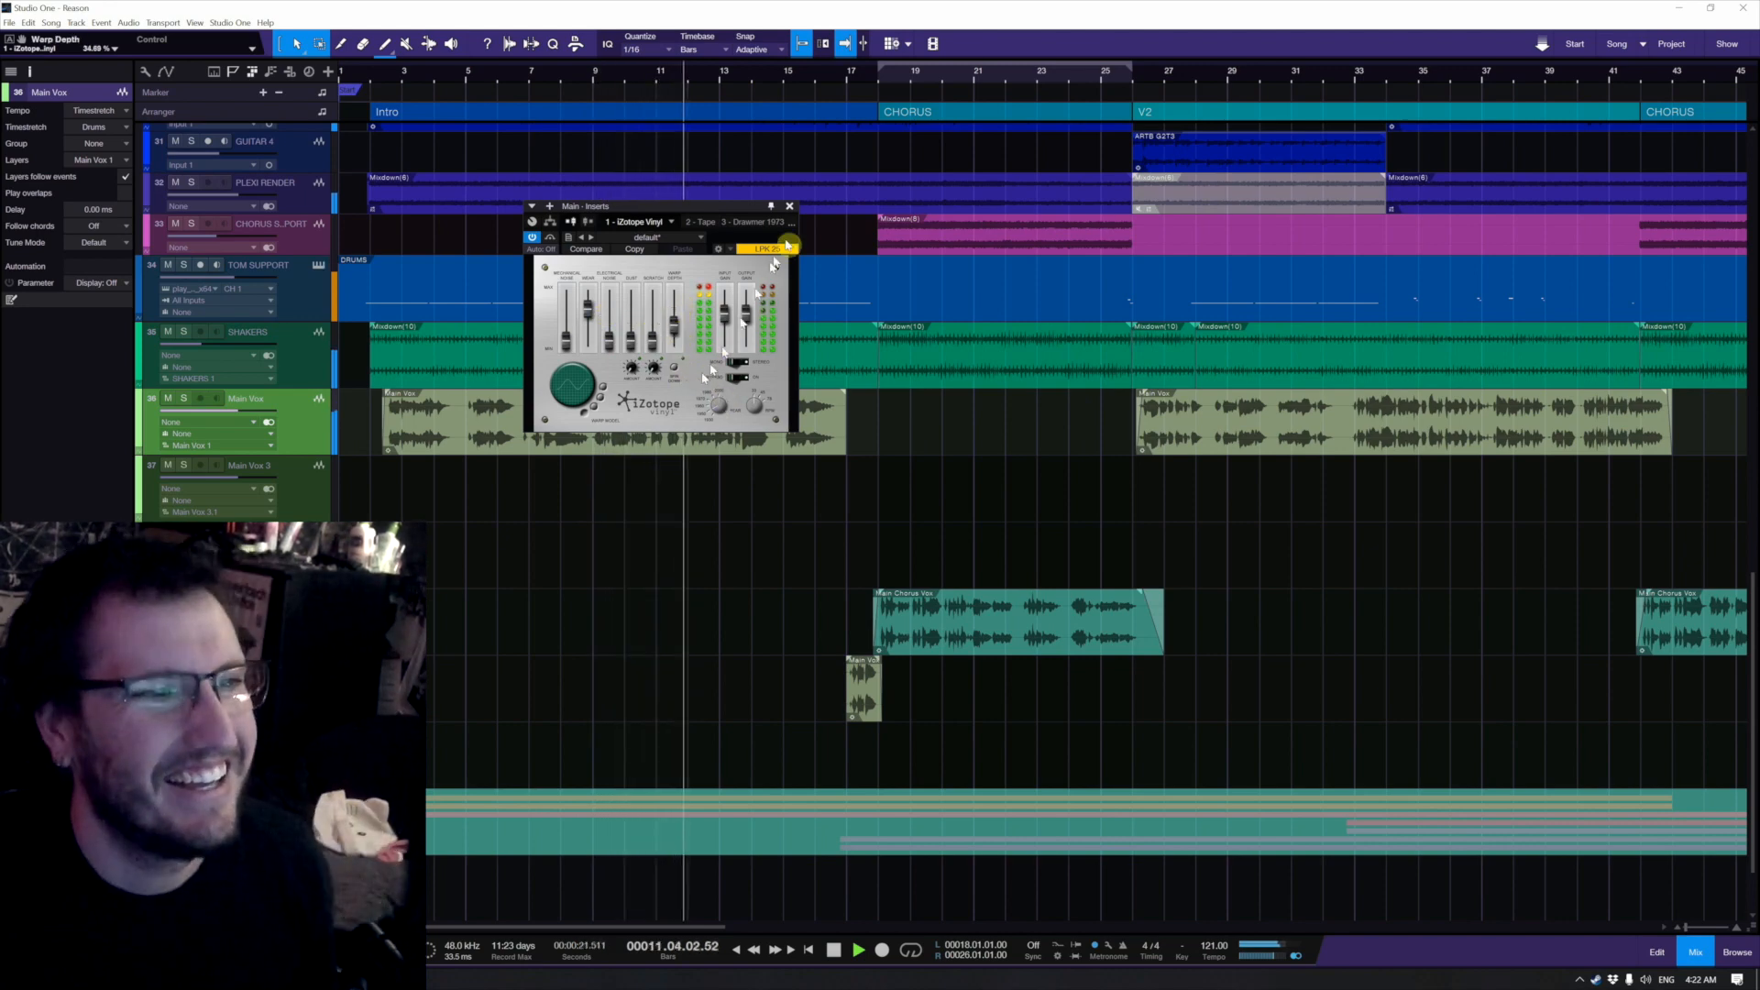
pyautogui.press('space')
pyautogui.click(790, 210)
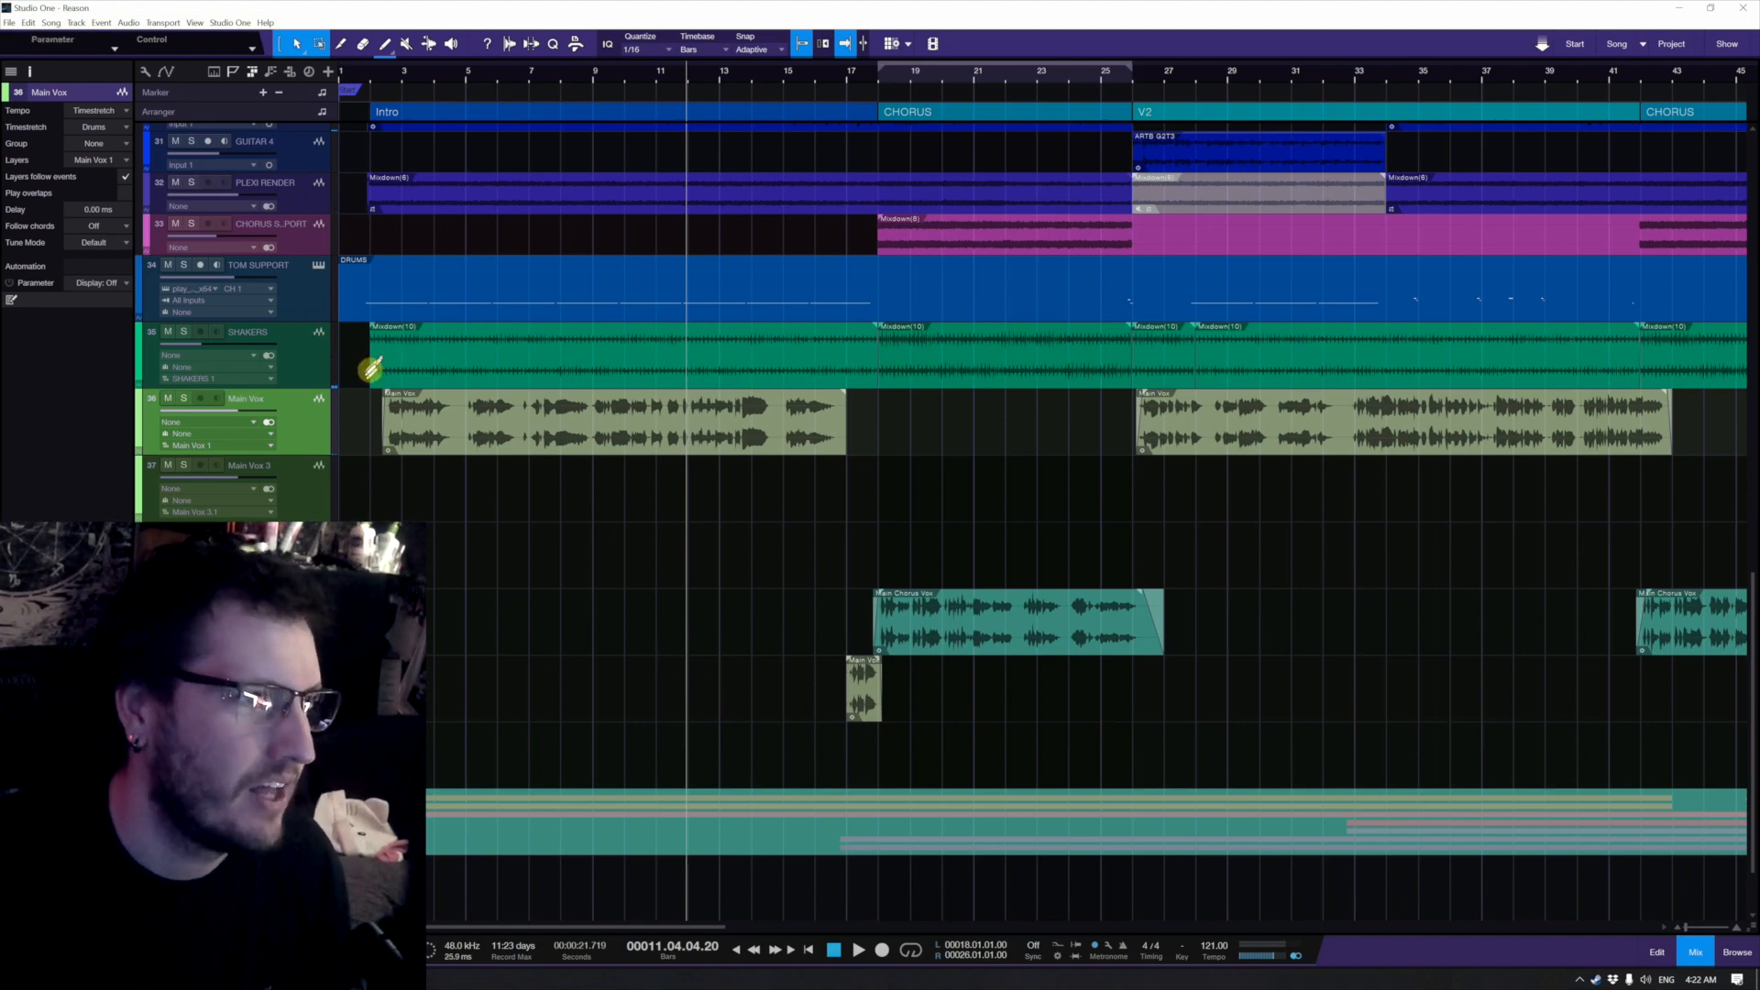
# Step: Insert Krush on the Main Vox track, solo the vocal and move the playback position to the start of its first clip
pyautogui.scroll(5, 371, 368)
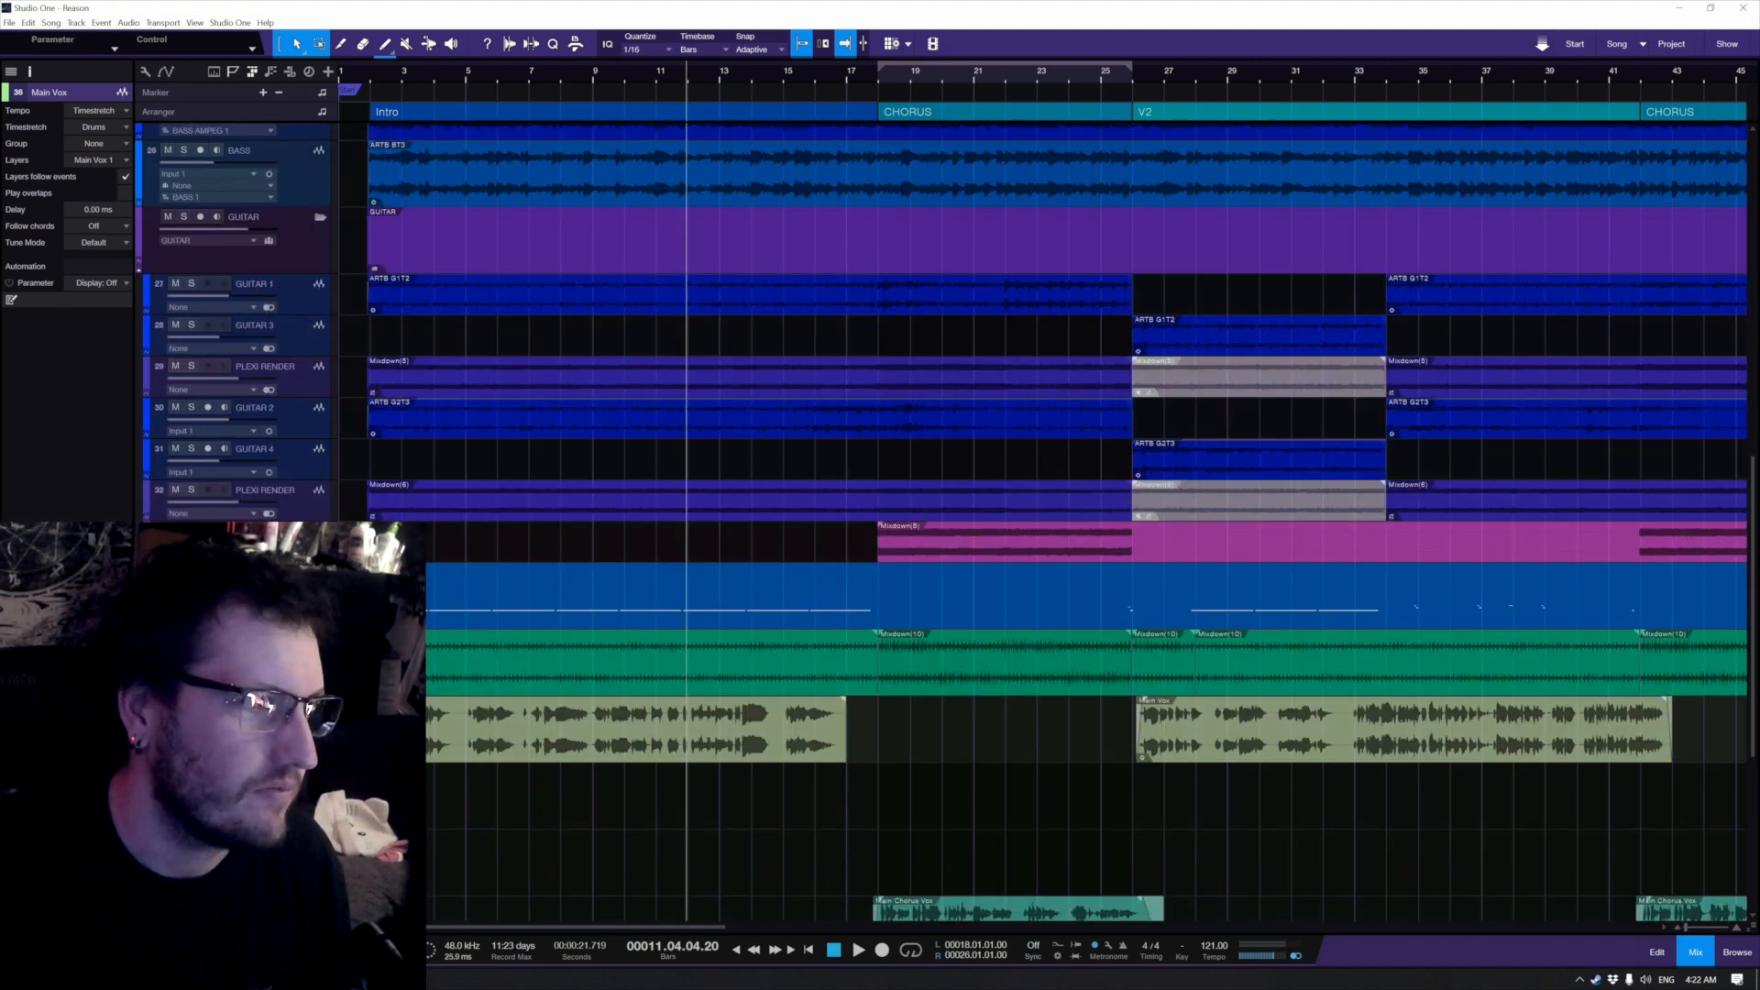
pyautogui.click(121, 587)
pyautogui.click(206, 396)
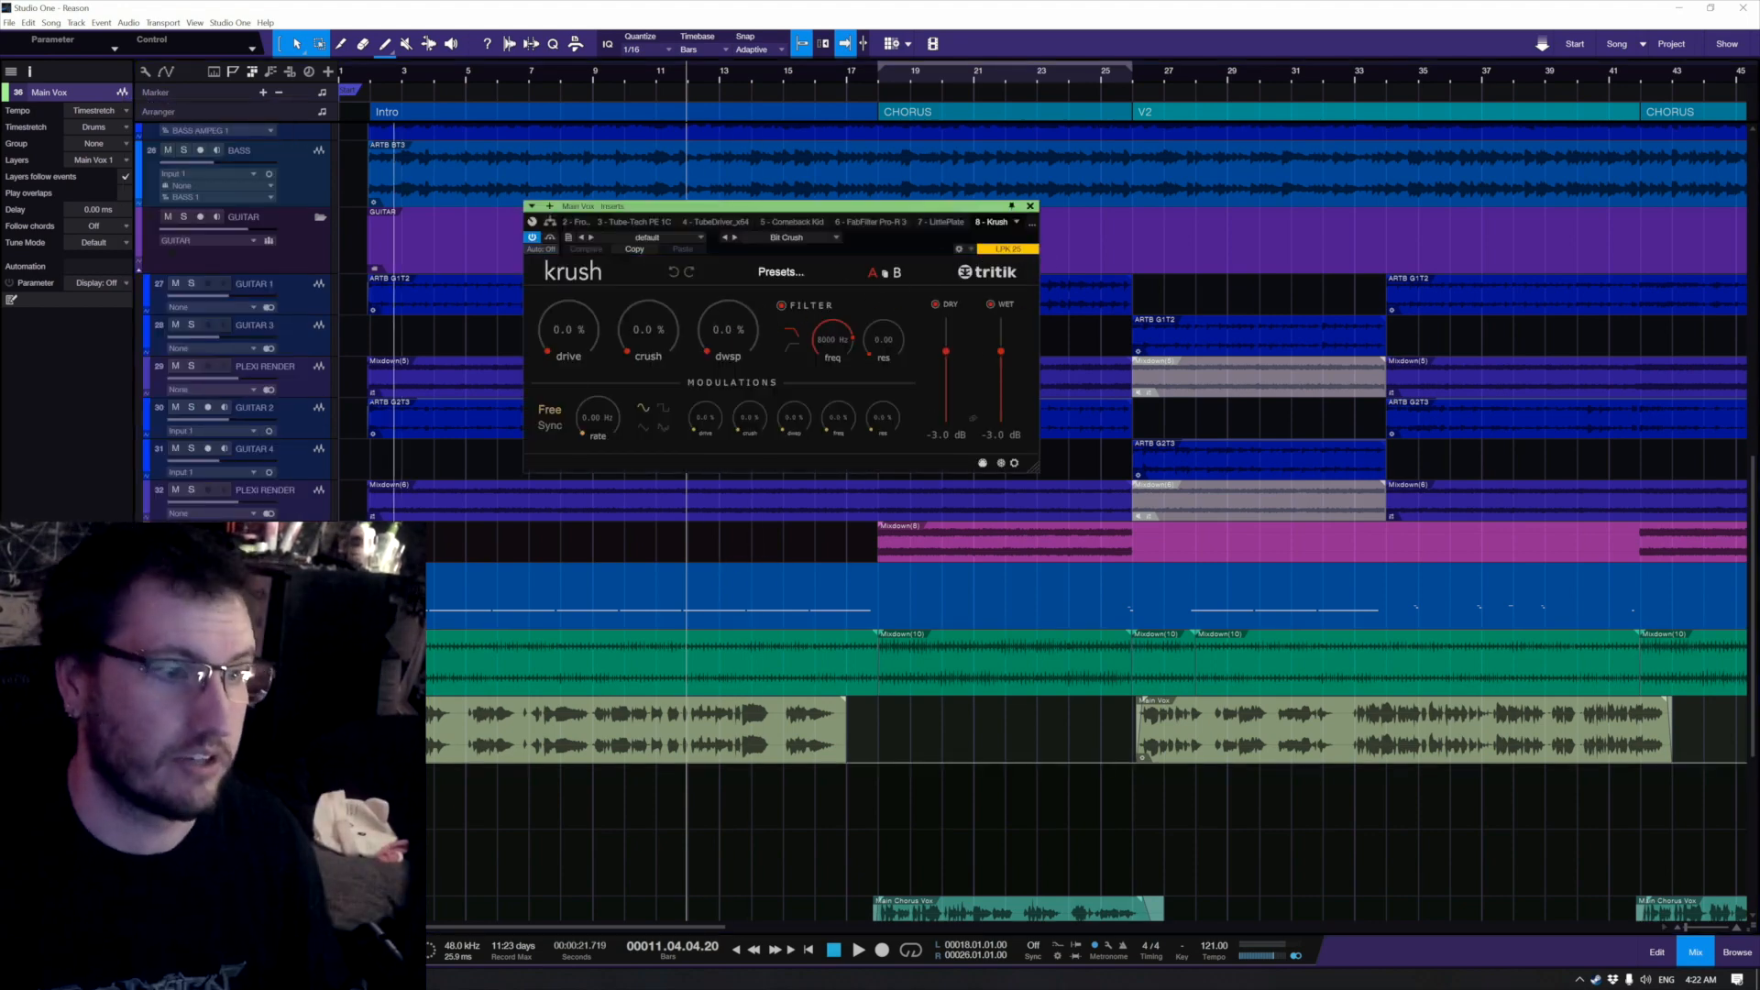
pyautogui.click(390, 763)
pyautogui.click(184, 706)
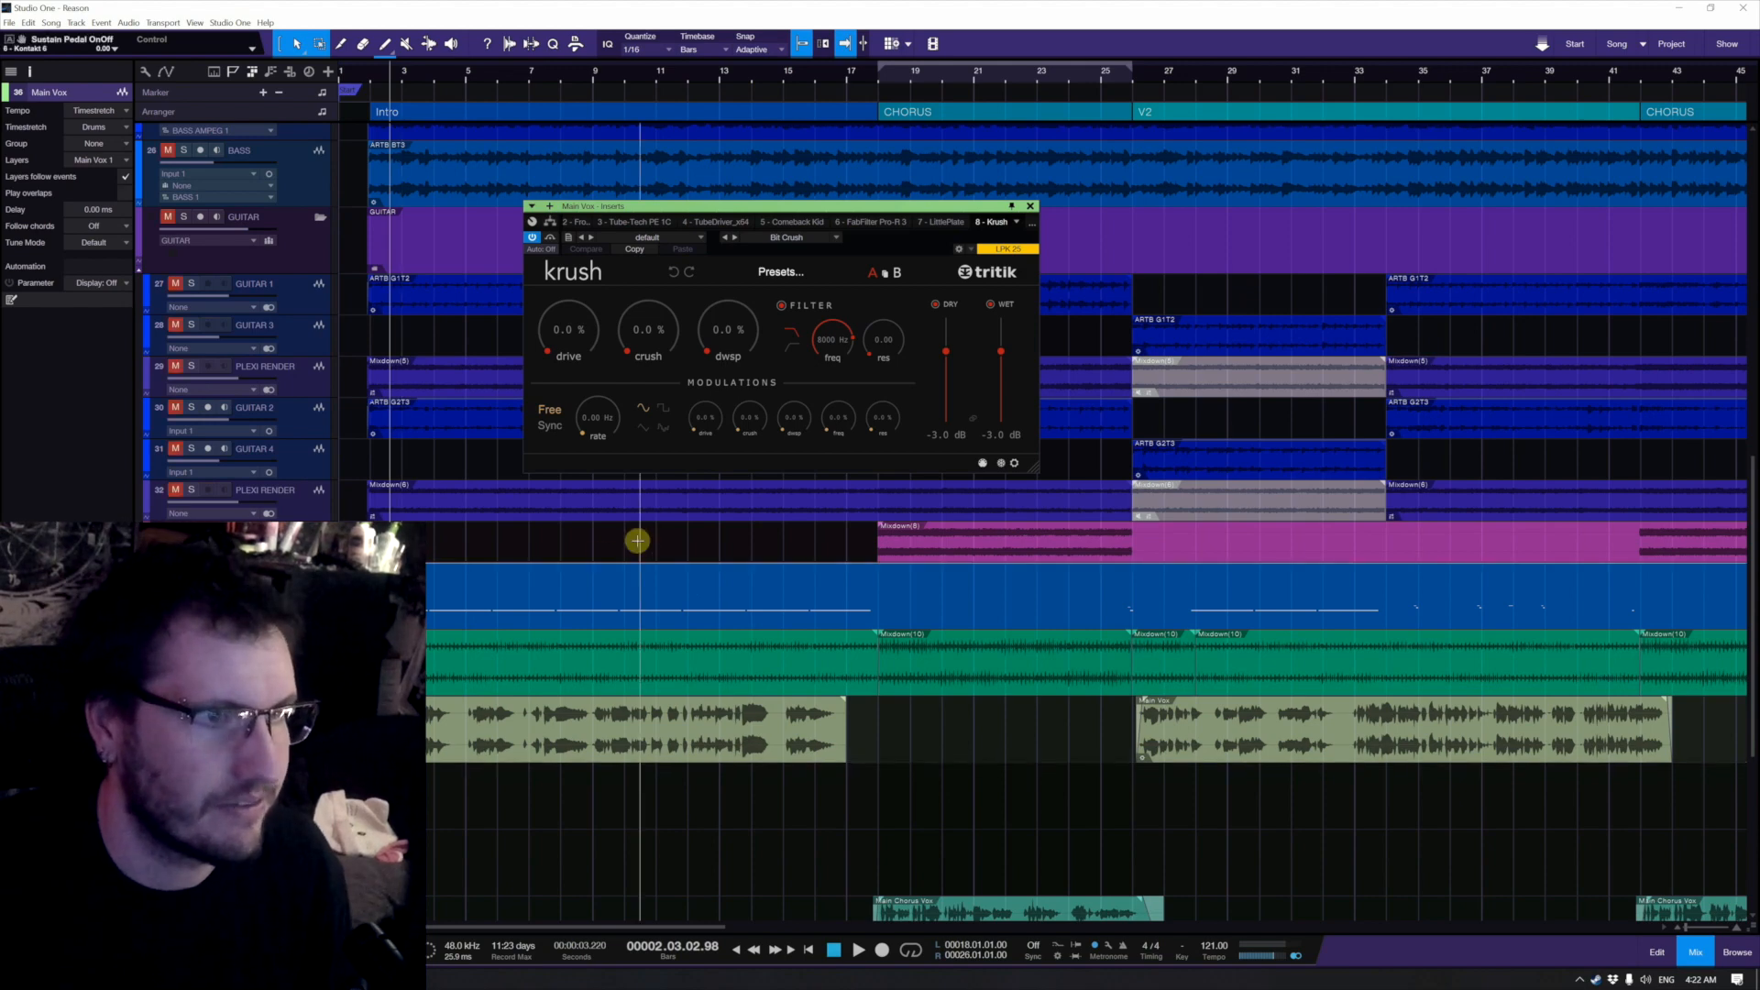
# Step: During playback, set Krush's dwsp to 26.1%, drive to 16.0%, crush to 8.3% and wet to -13.3 dB with dry and filter off, then close it
pyautogui.press('space')
pyautogui.moveTo(729, 345); pyautogui.dragTo(727, 306)
pyautogui.click(935, 305)
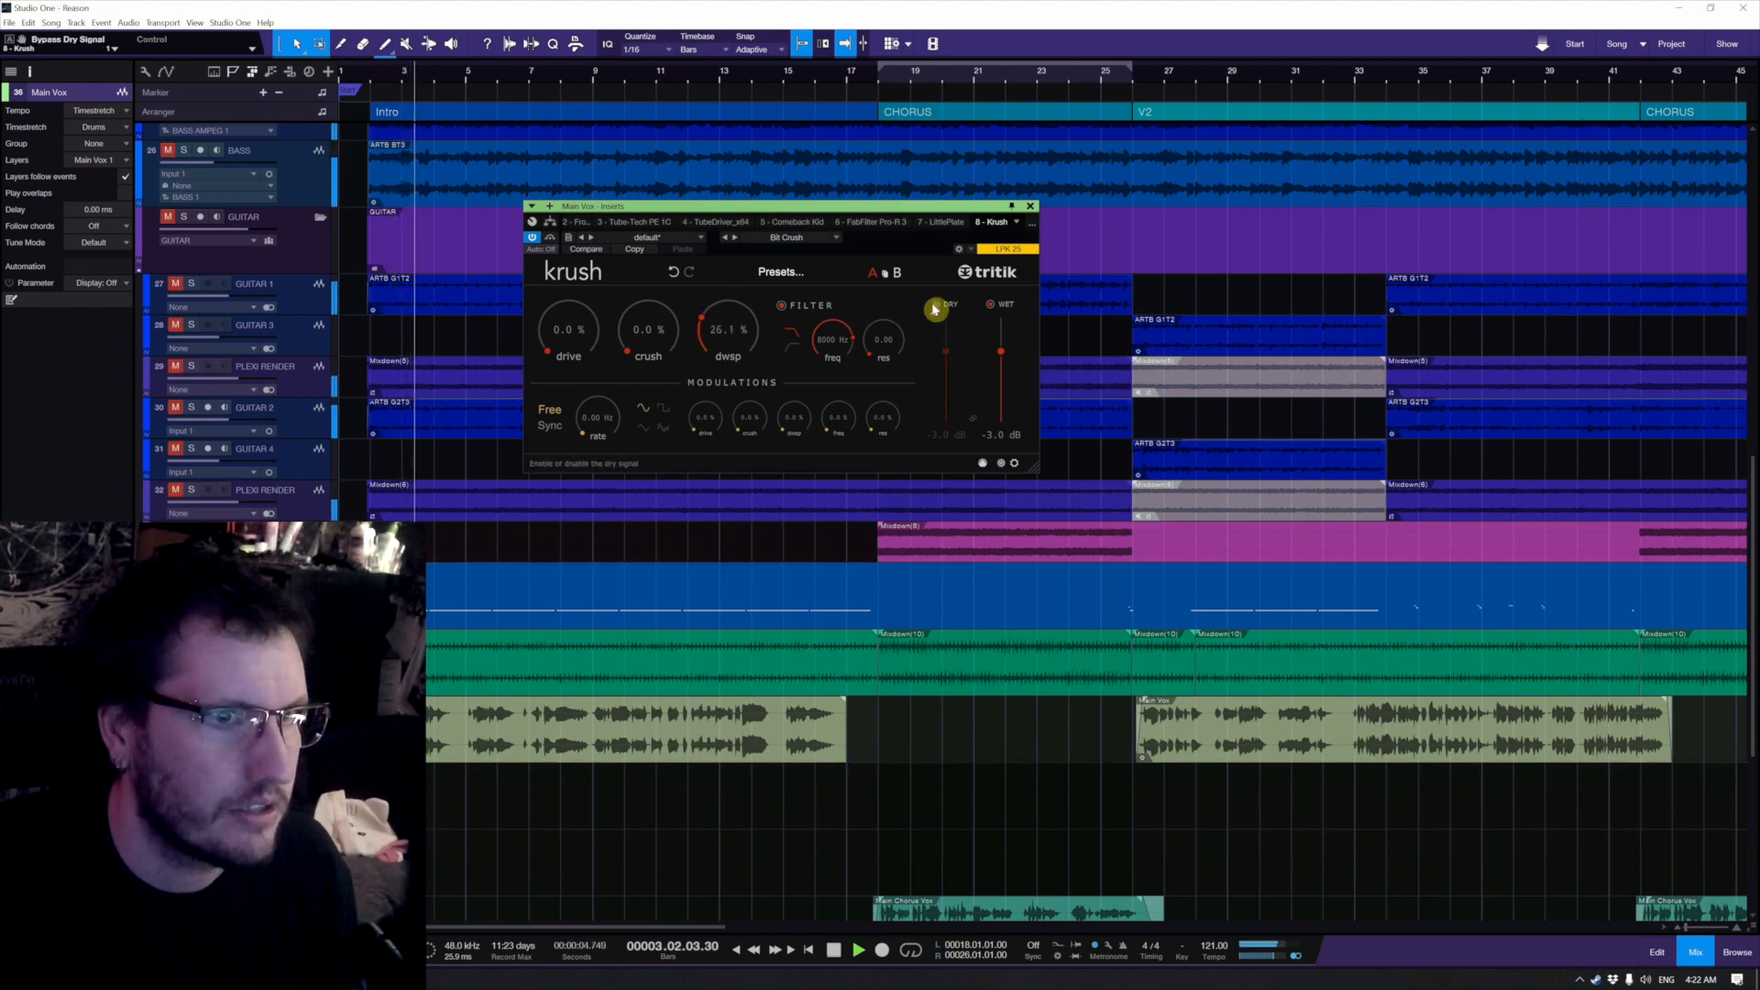
pyautogui.click(814, 309)
pyautogui.moveTo(583, 343); pyautogui.dragTo(652, 325)
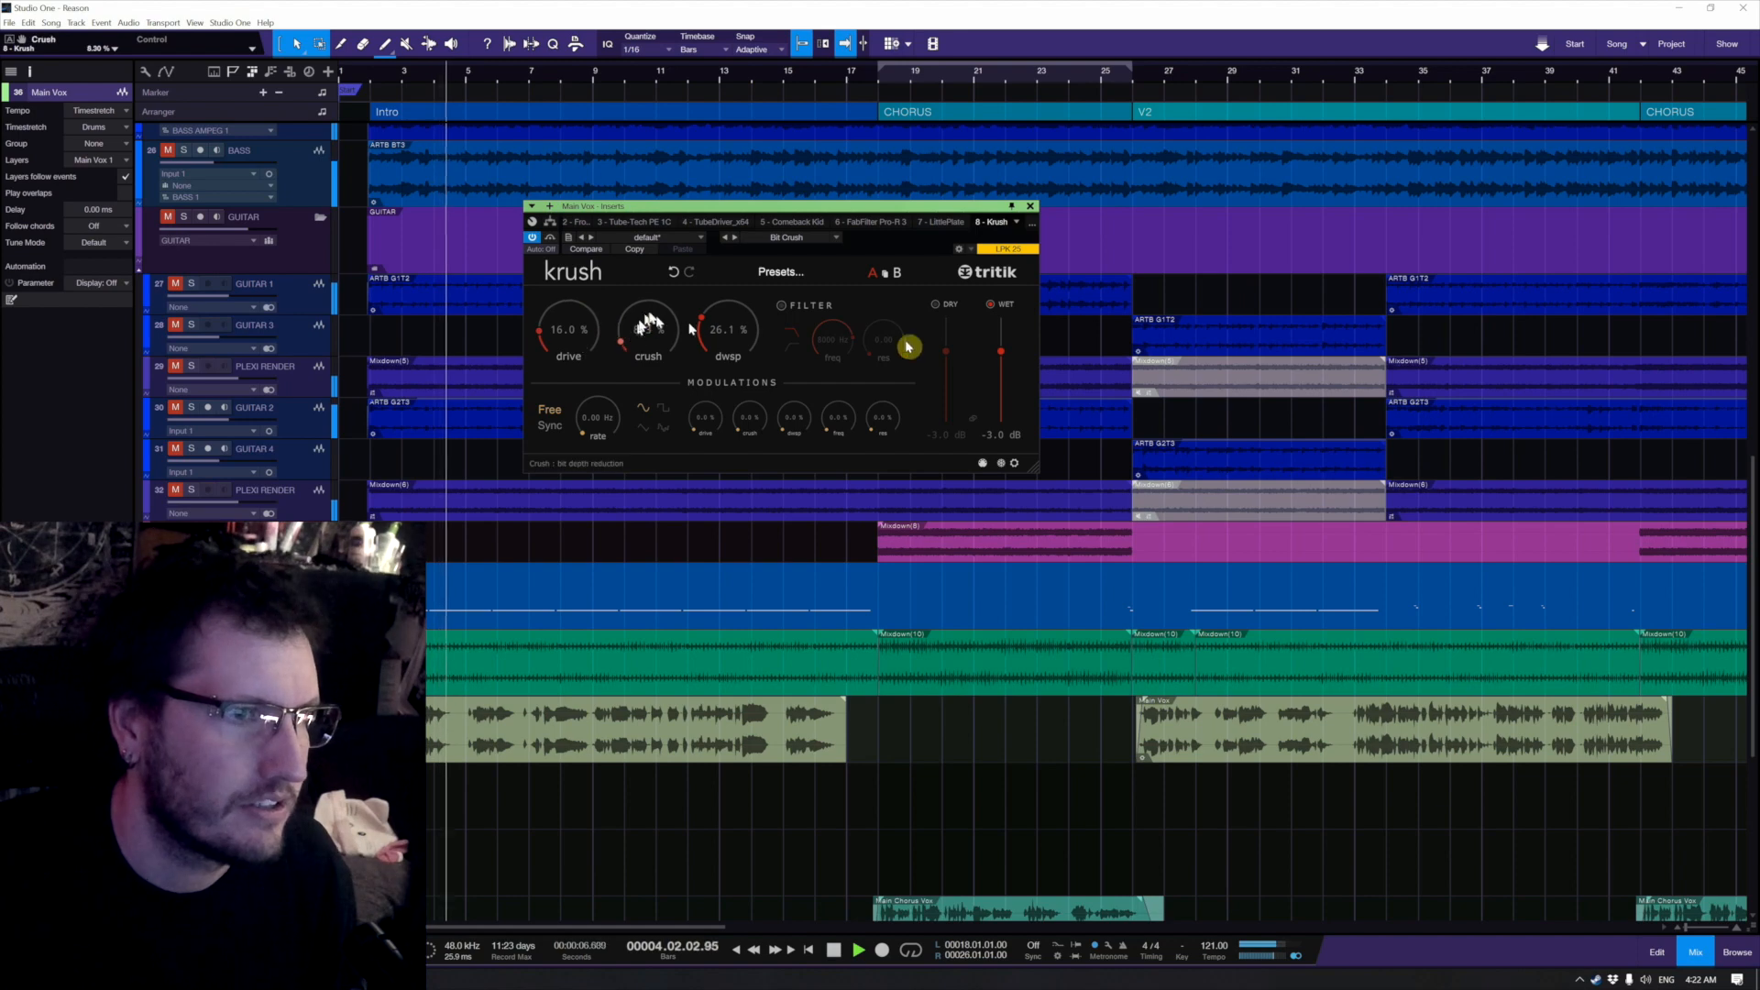
pyautogui.moveTo(1013, 338); pyautogui.dragTo(1001, 365)
pyautogui.press('space')
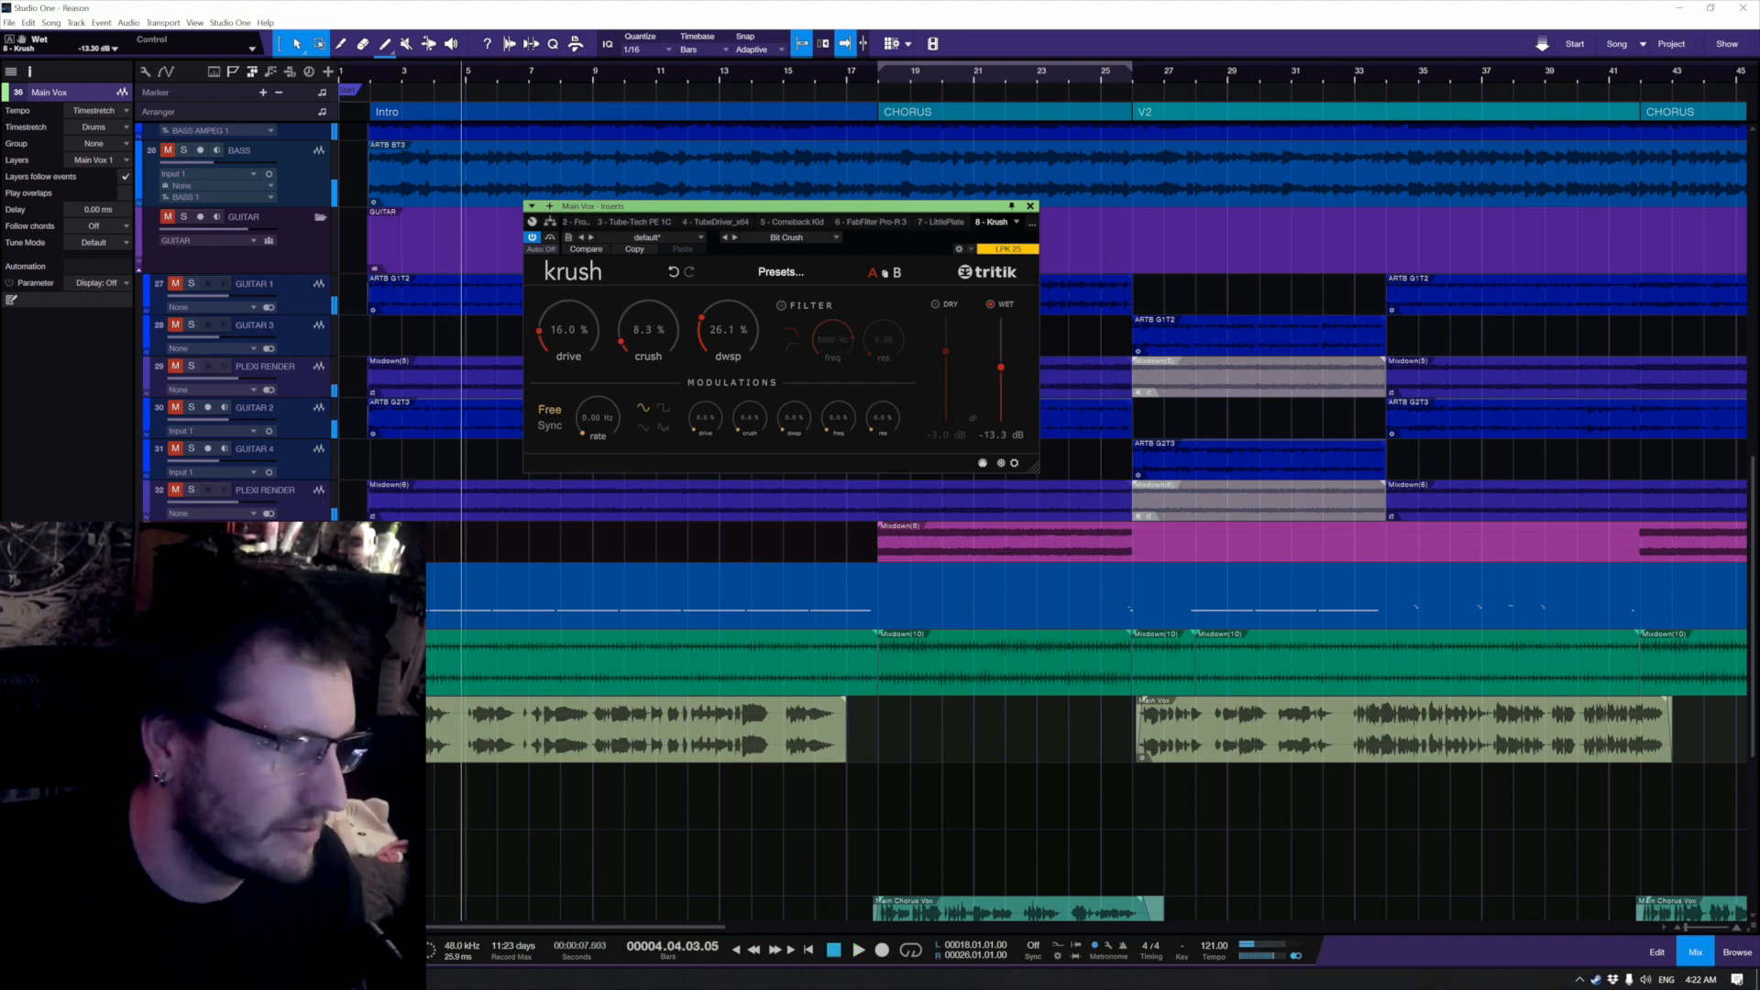
pyautogui.click(1031, 206)
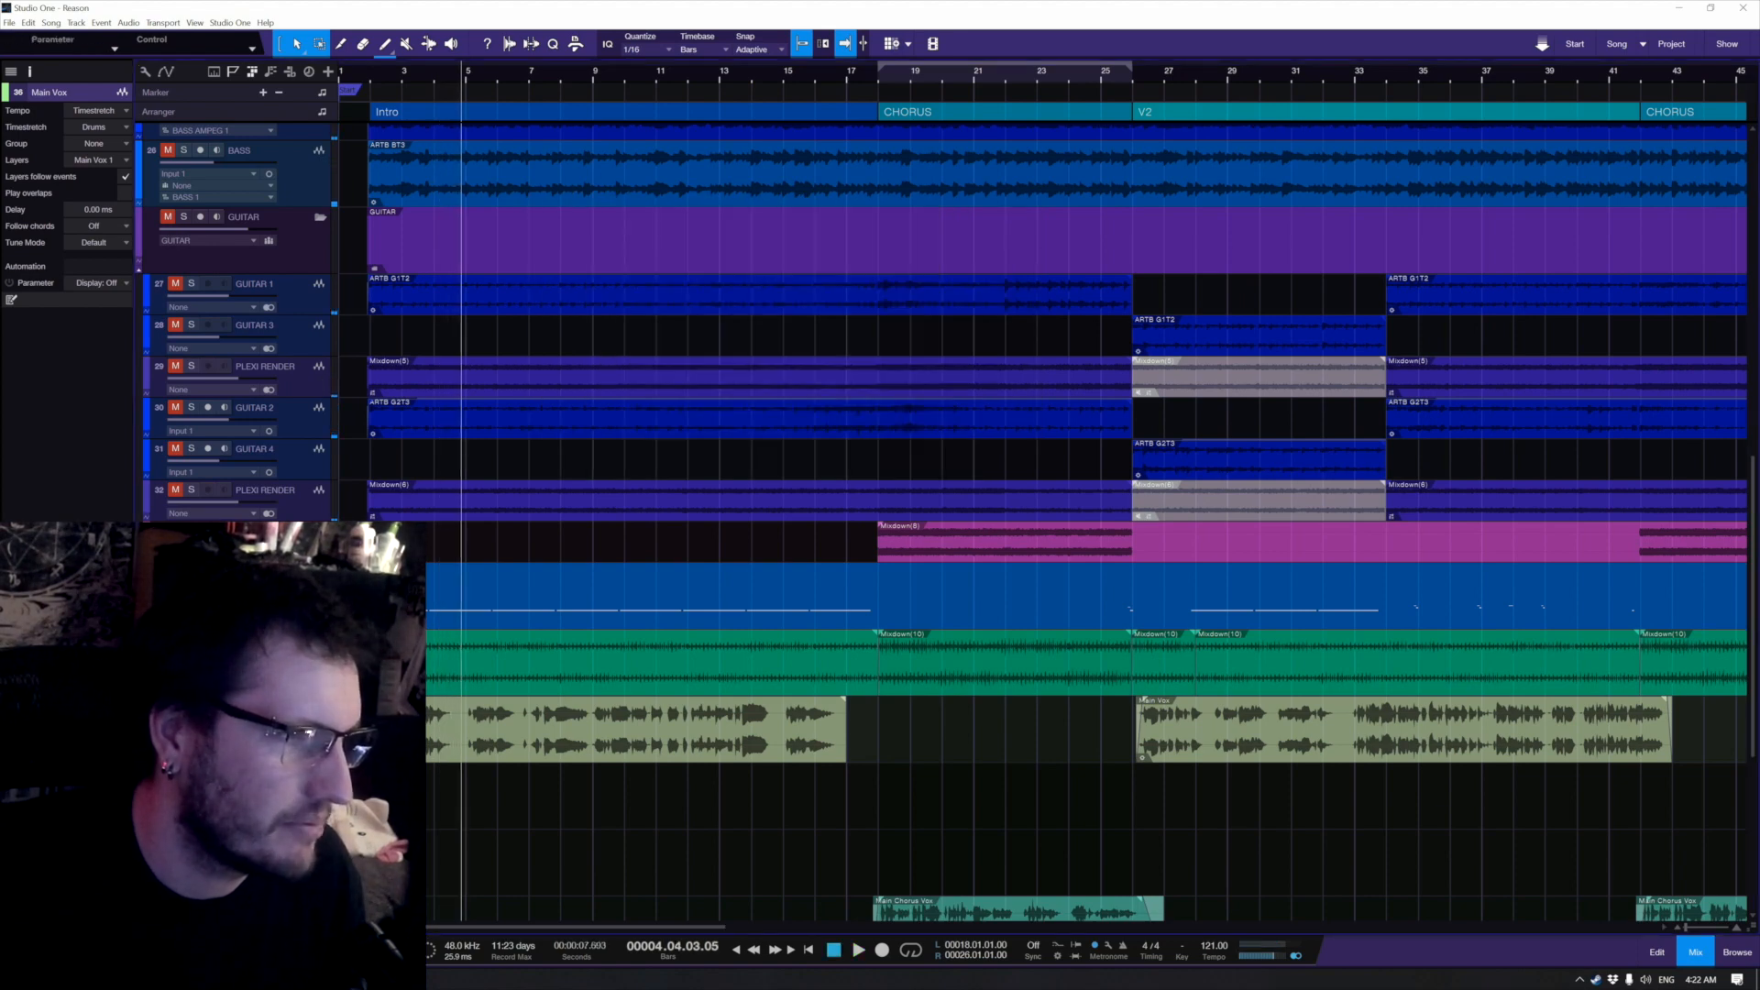
# Step: Insert La Petite Excite on the Main Vox track, try its low, high and clip controls, and audition the soloed vocal
pyautogui.click(116, 550)
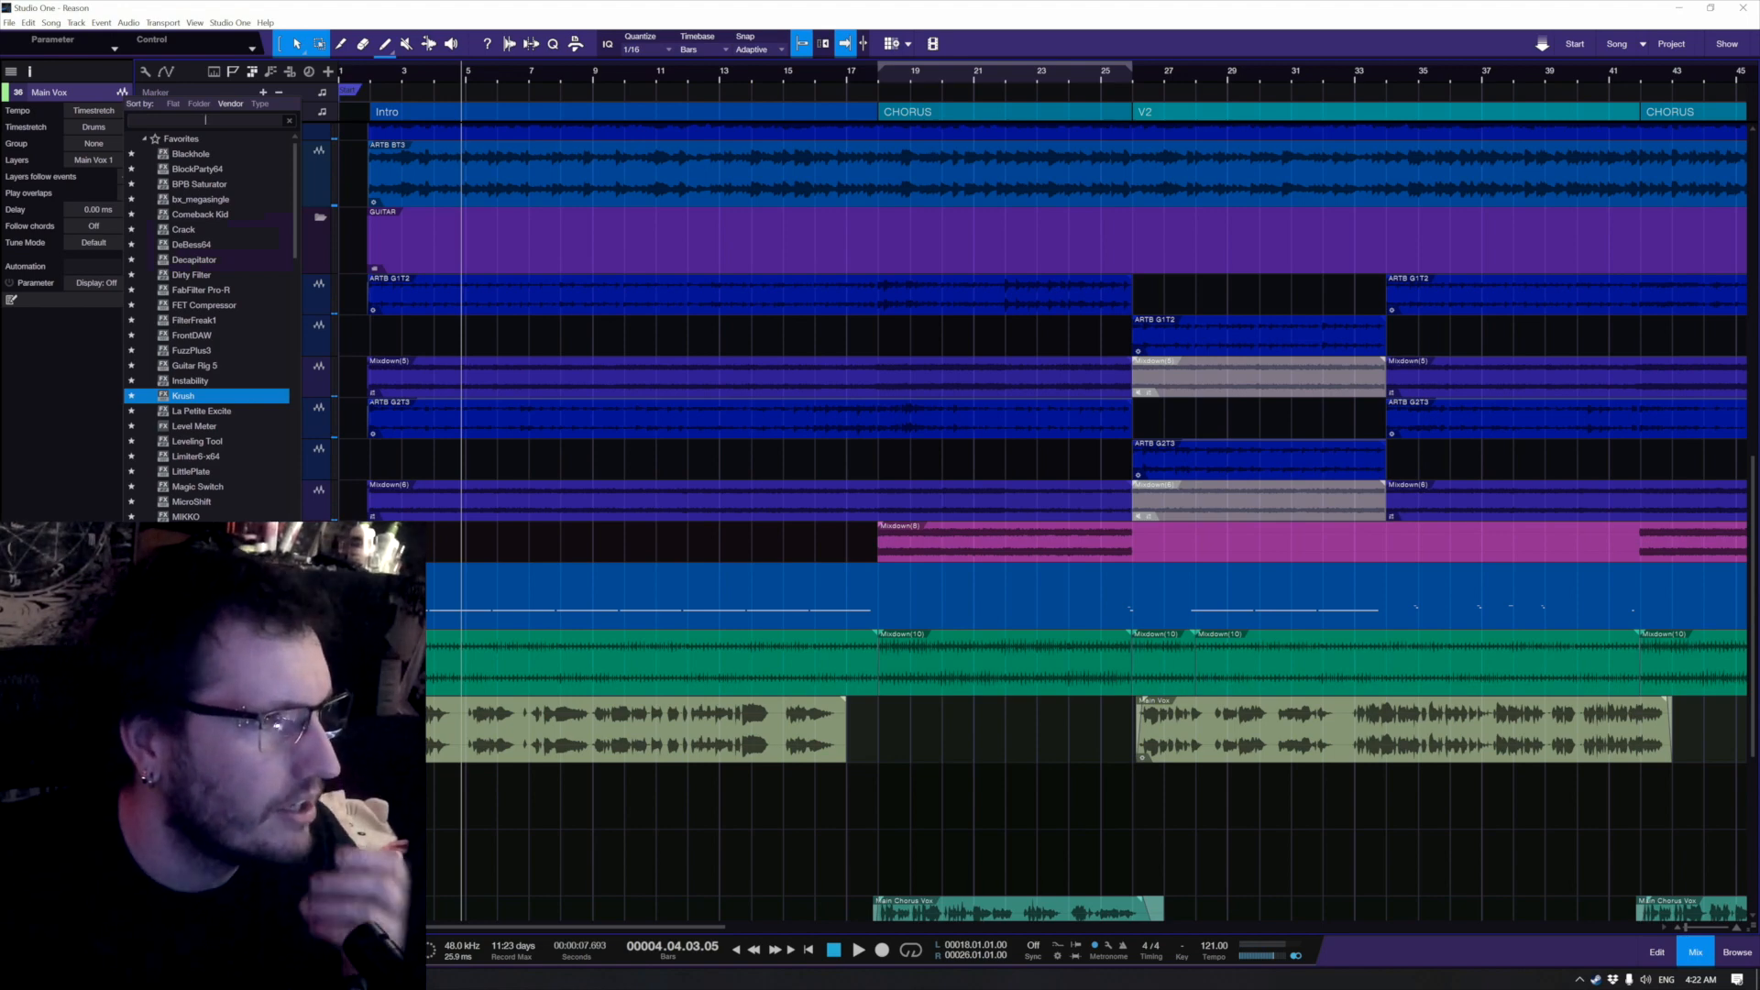
pyautogui.click(236, 406)
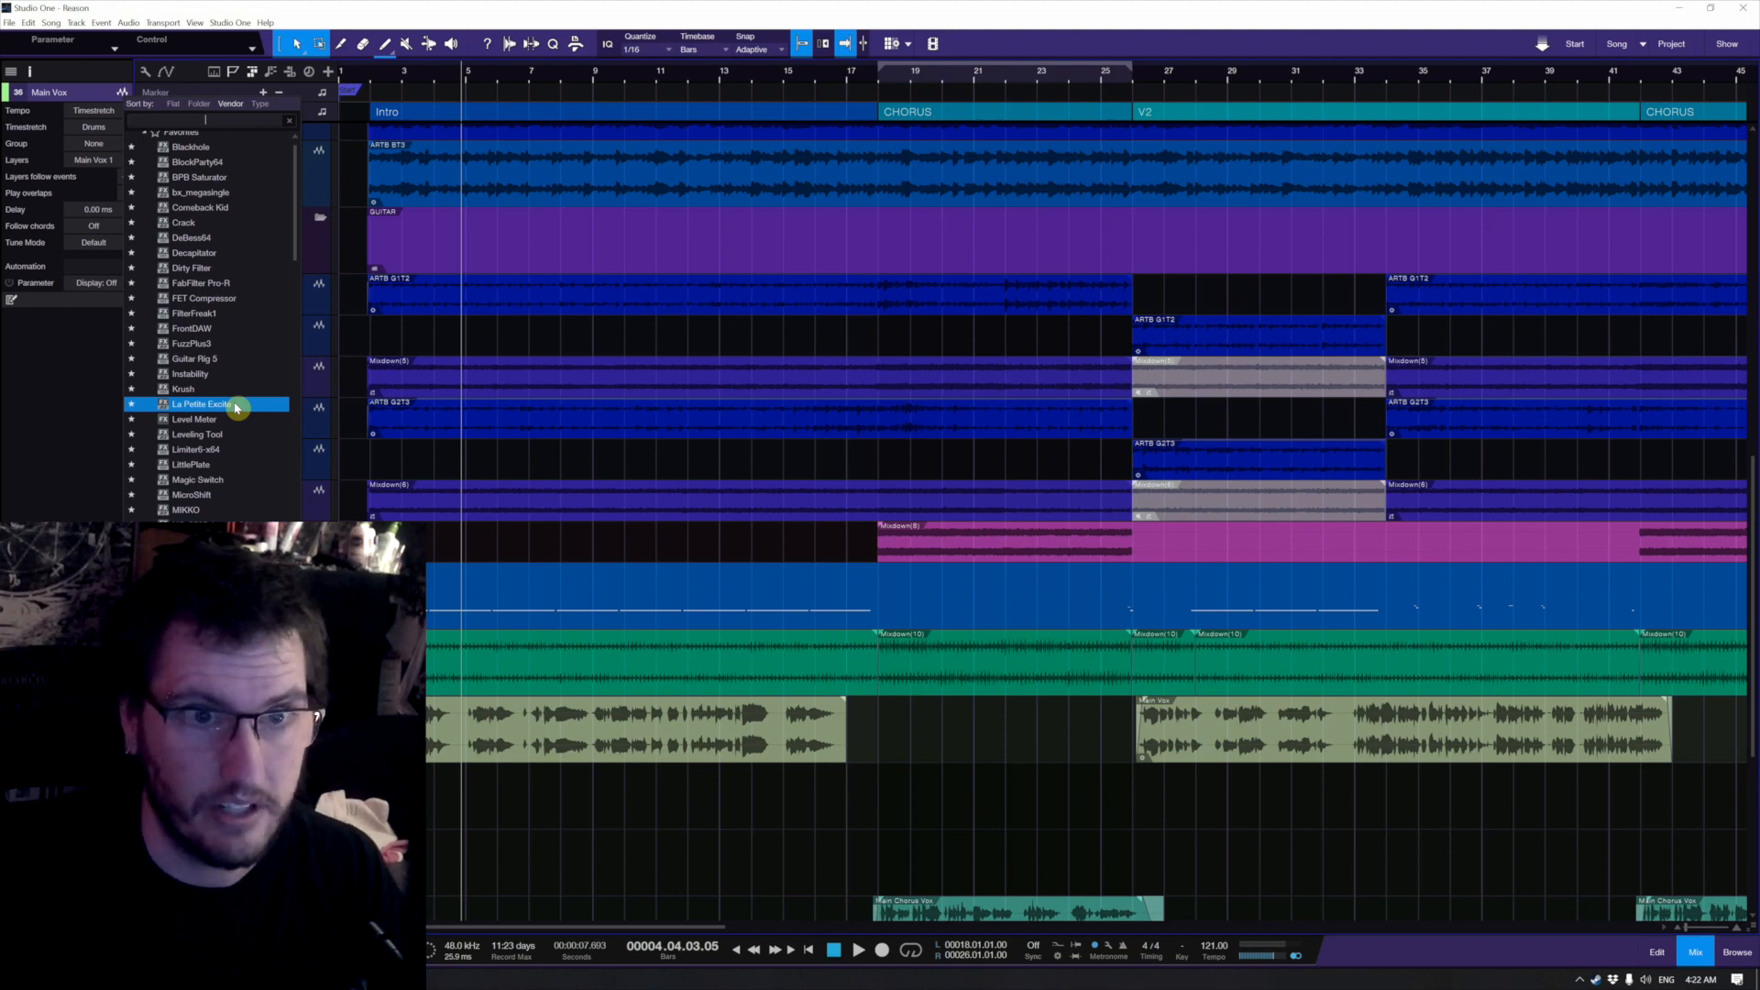
pyautogui.doubleClick(235, 405)
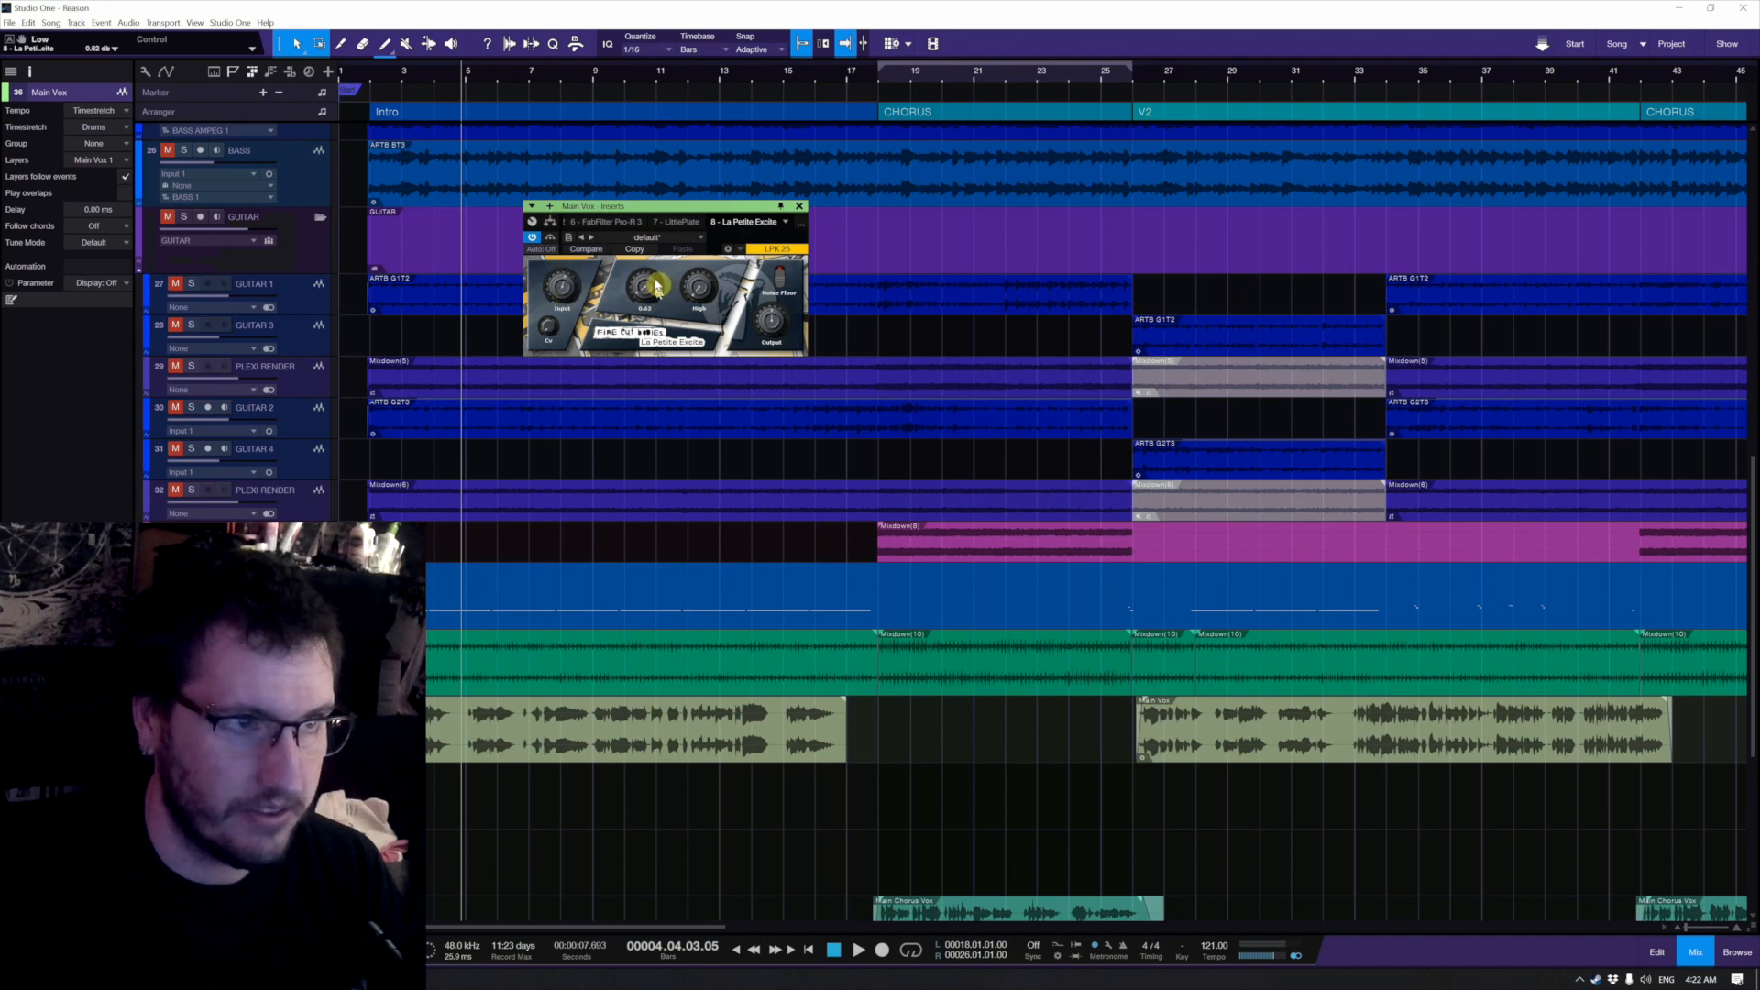
pyautogui.moveTo(655, 286); pyautogui.dragTo(697, 300)
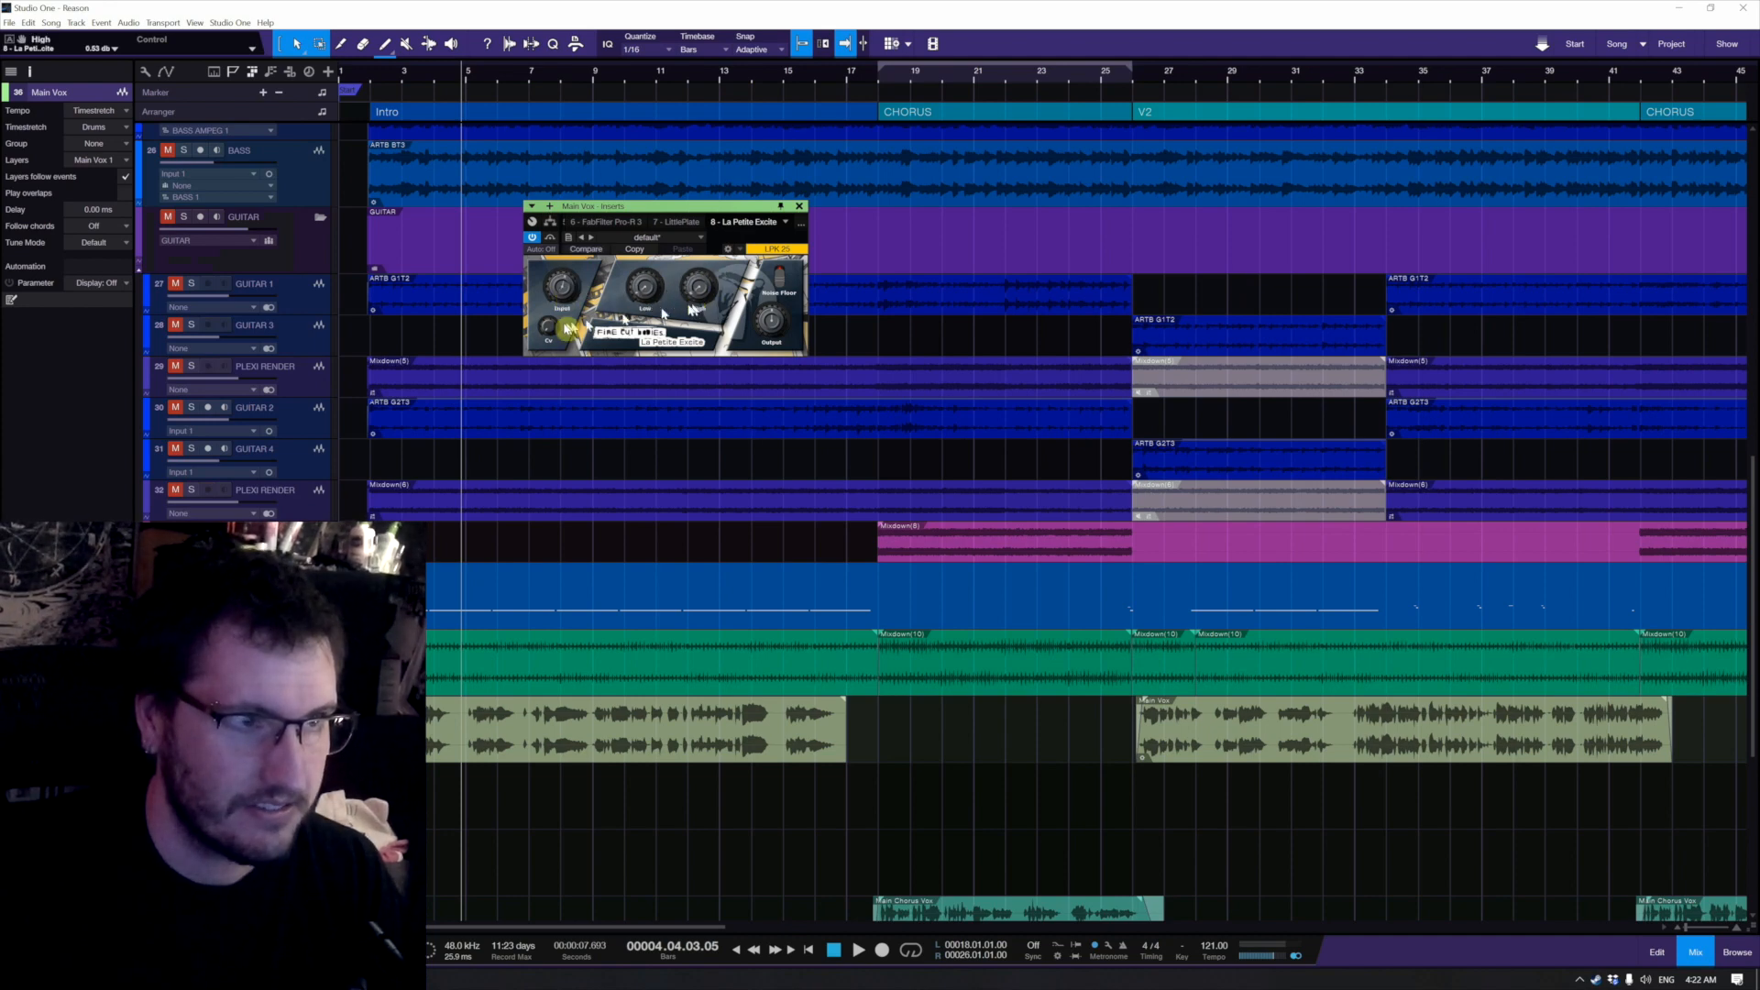
pyautogui.moveTo(556, 323); pyautogui.dragTo(561, 318)
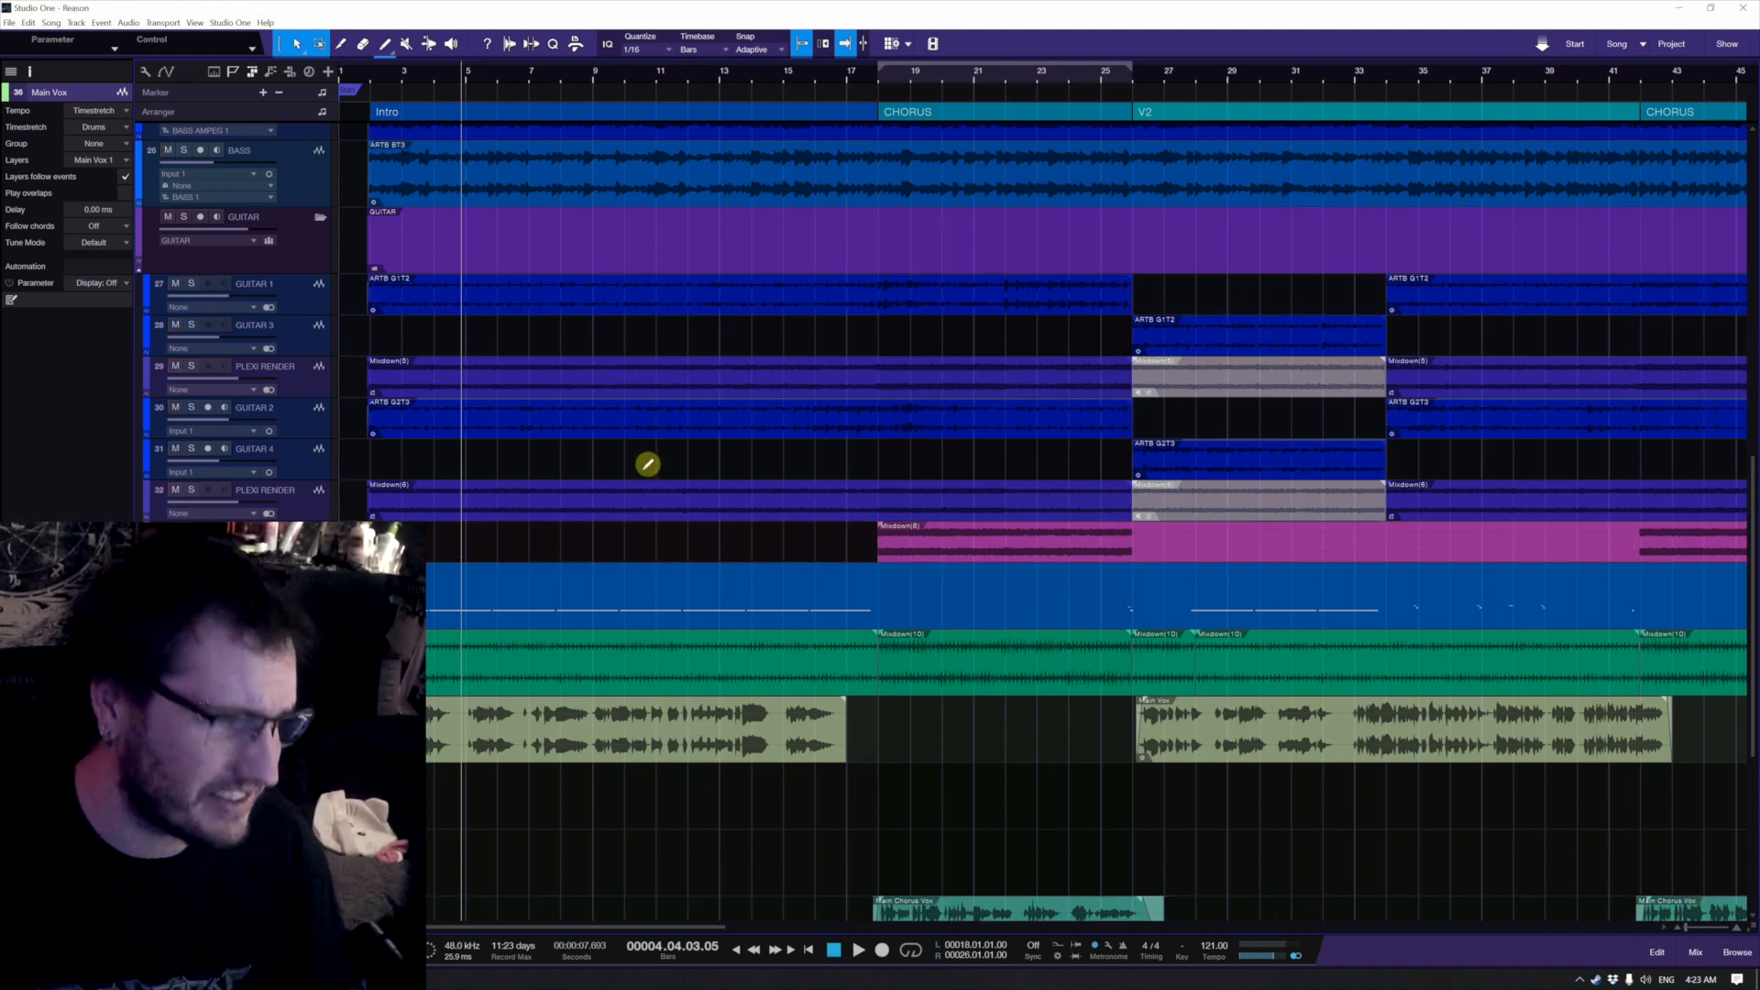
pyautogui.press('s')
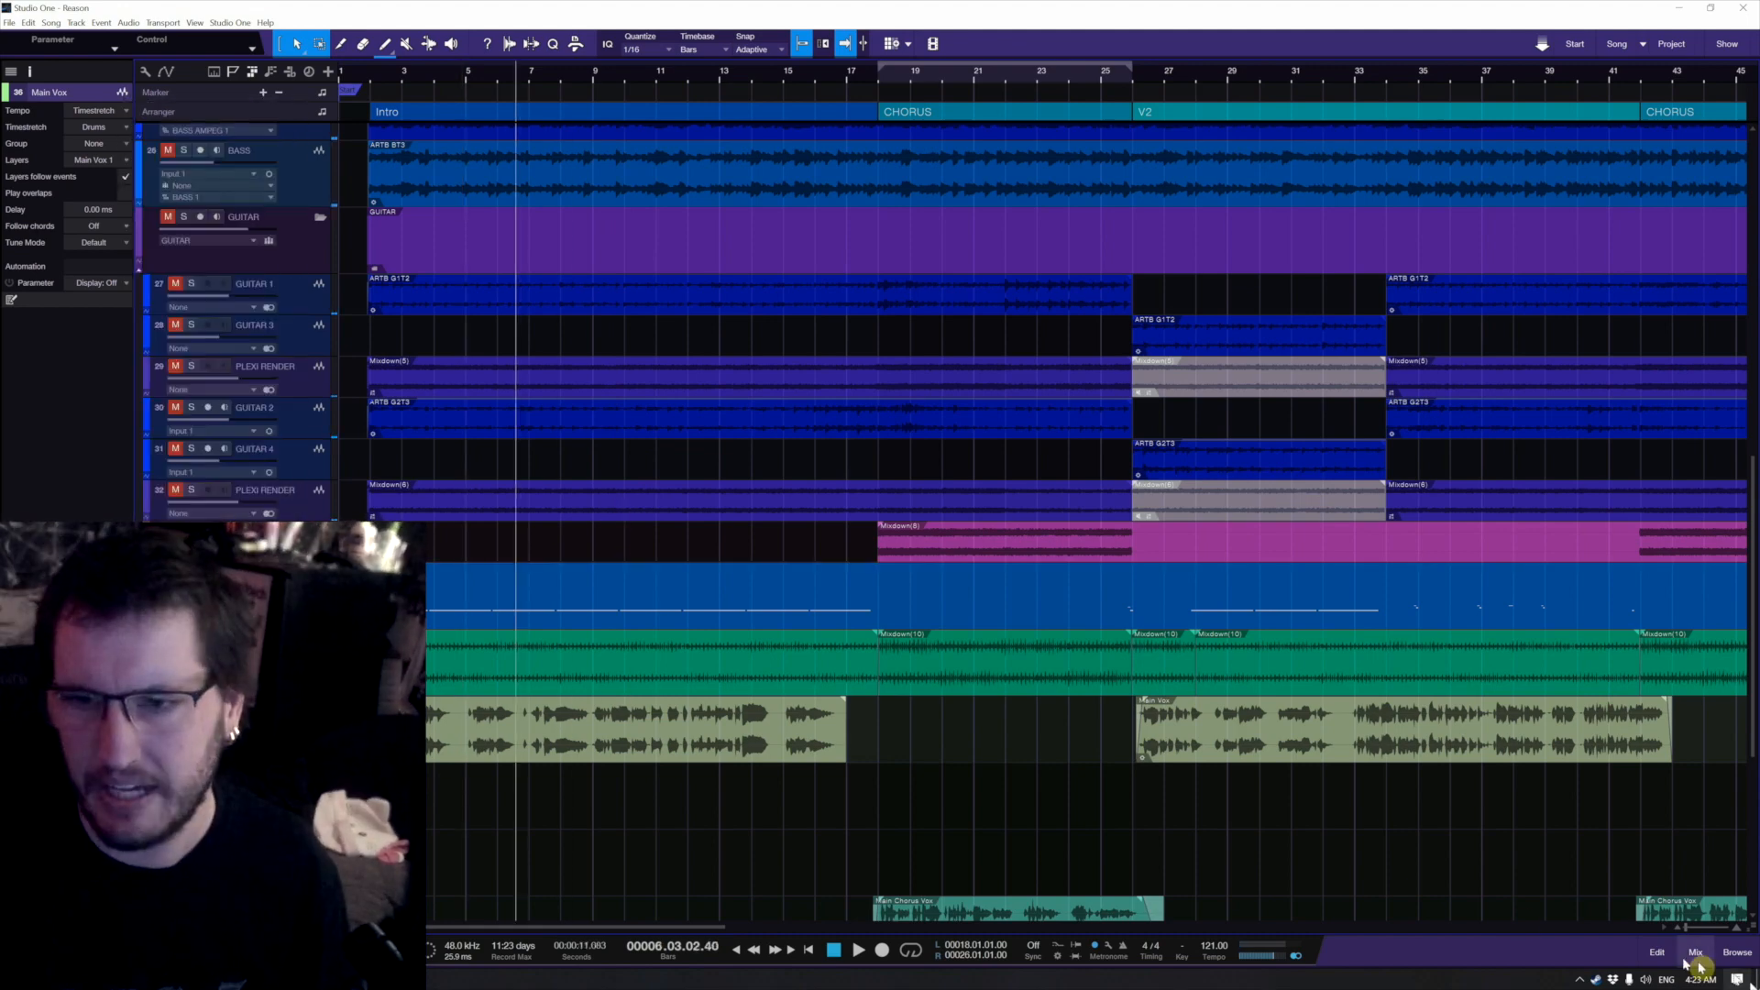
# Step: Open Ozone Imager 2 in the Main output's inserts and play the full mix from bar 4
pyautogui.click(1694, 955)
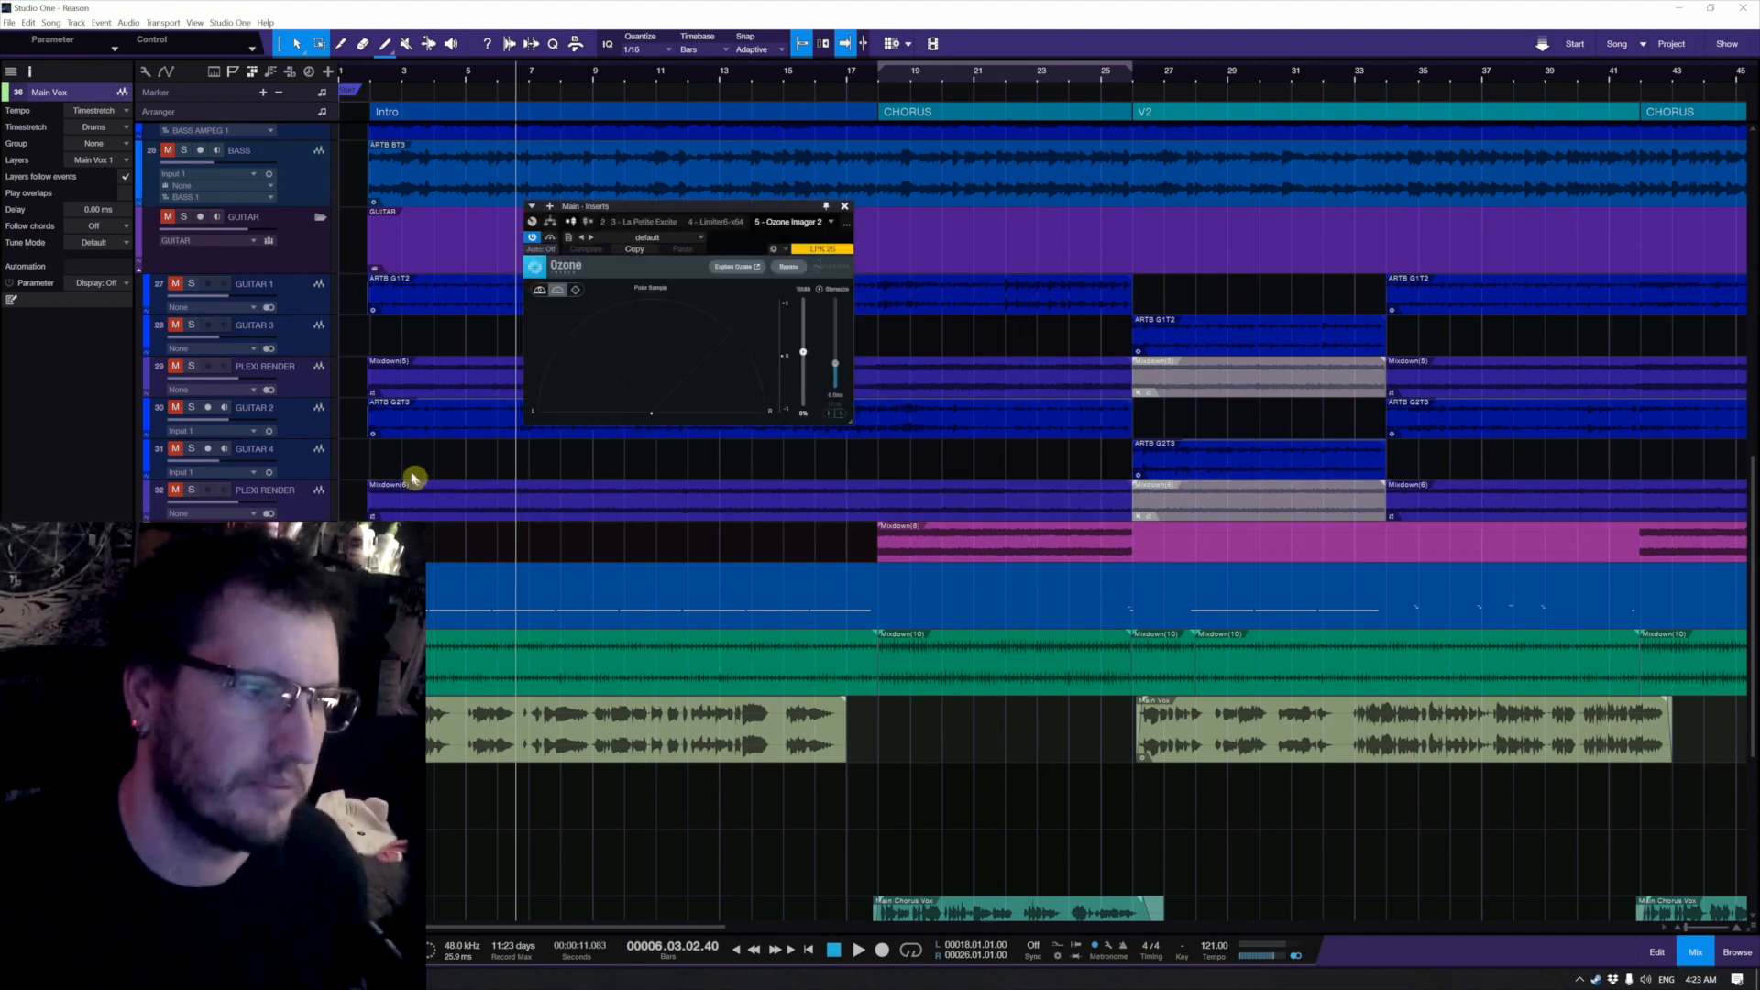
pyautogui.click(439, 447)
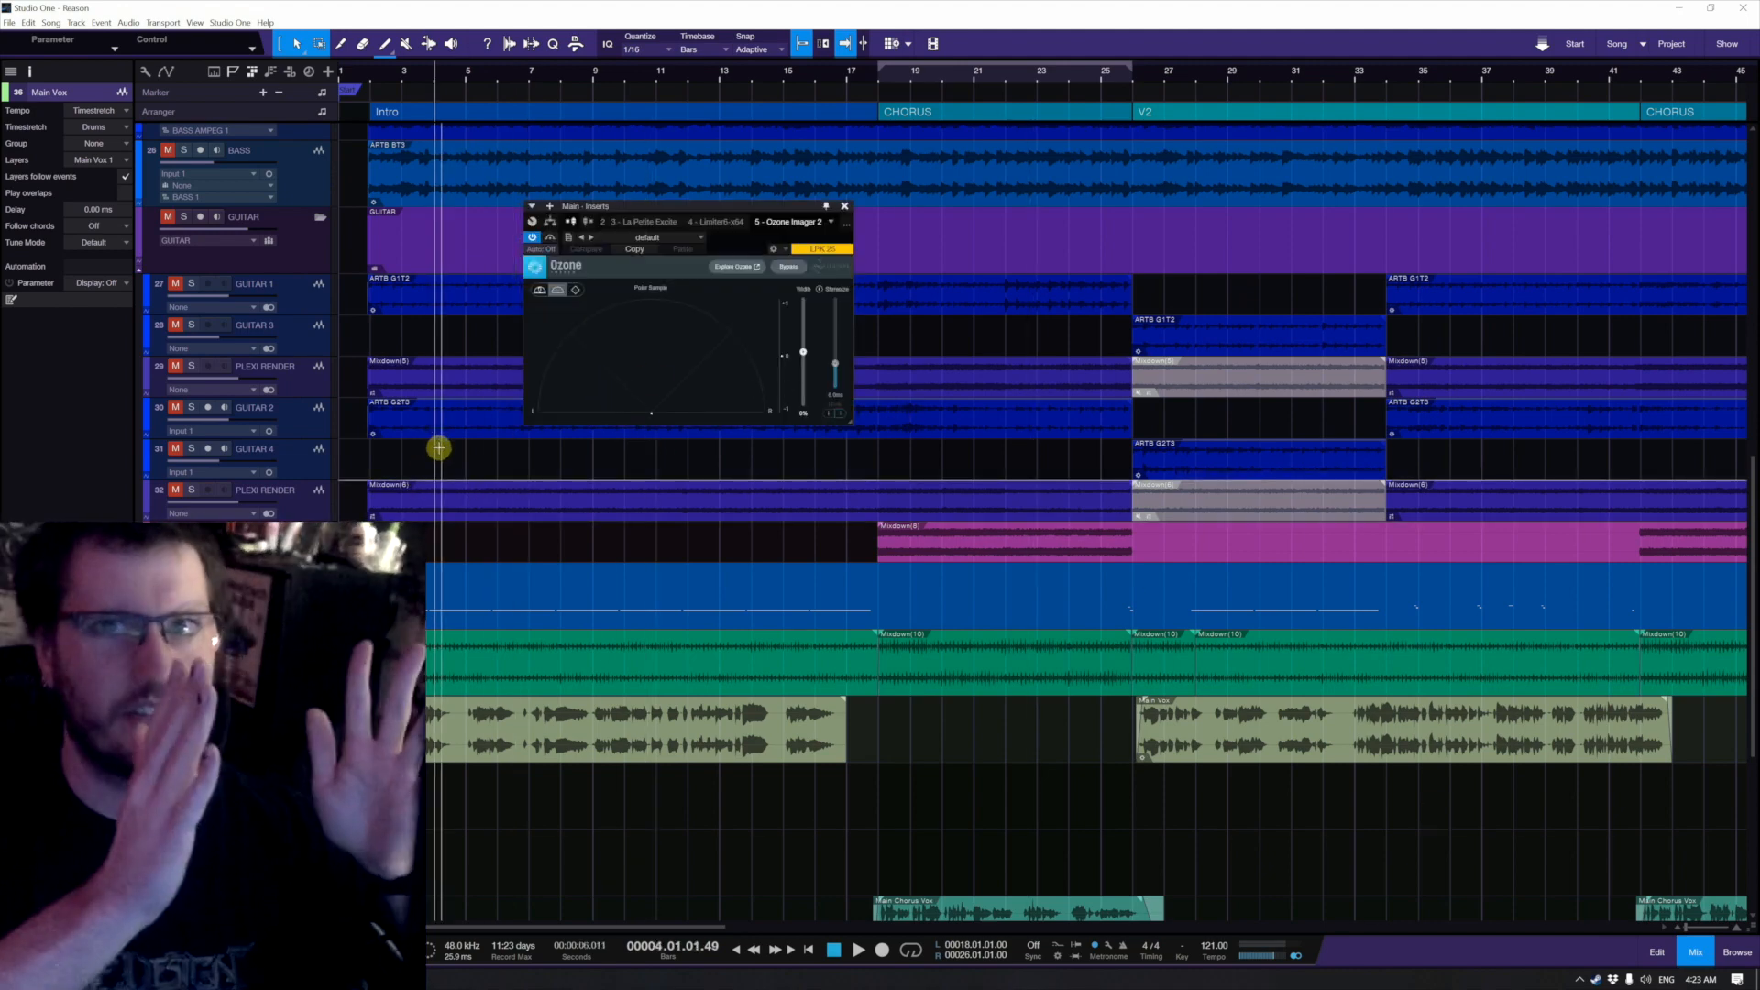
pyautogui.press('space')
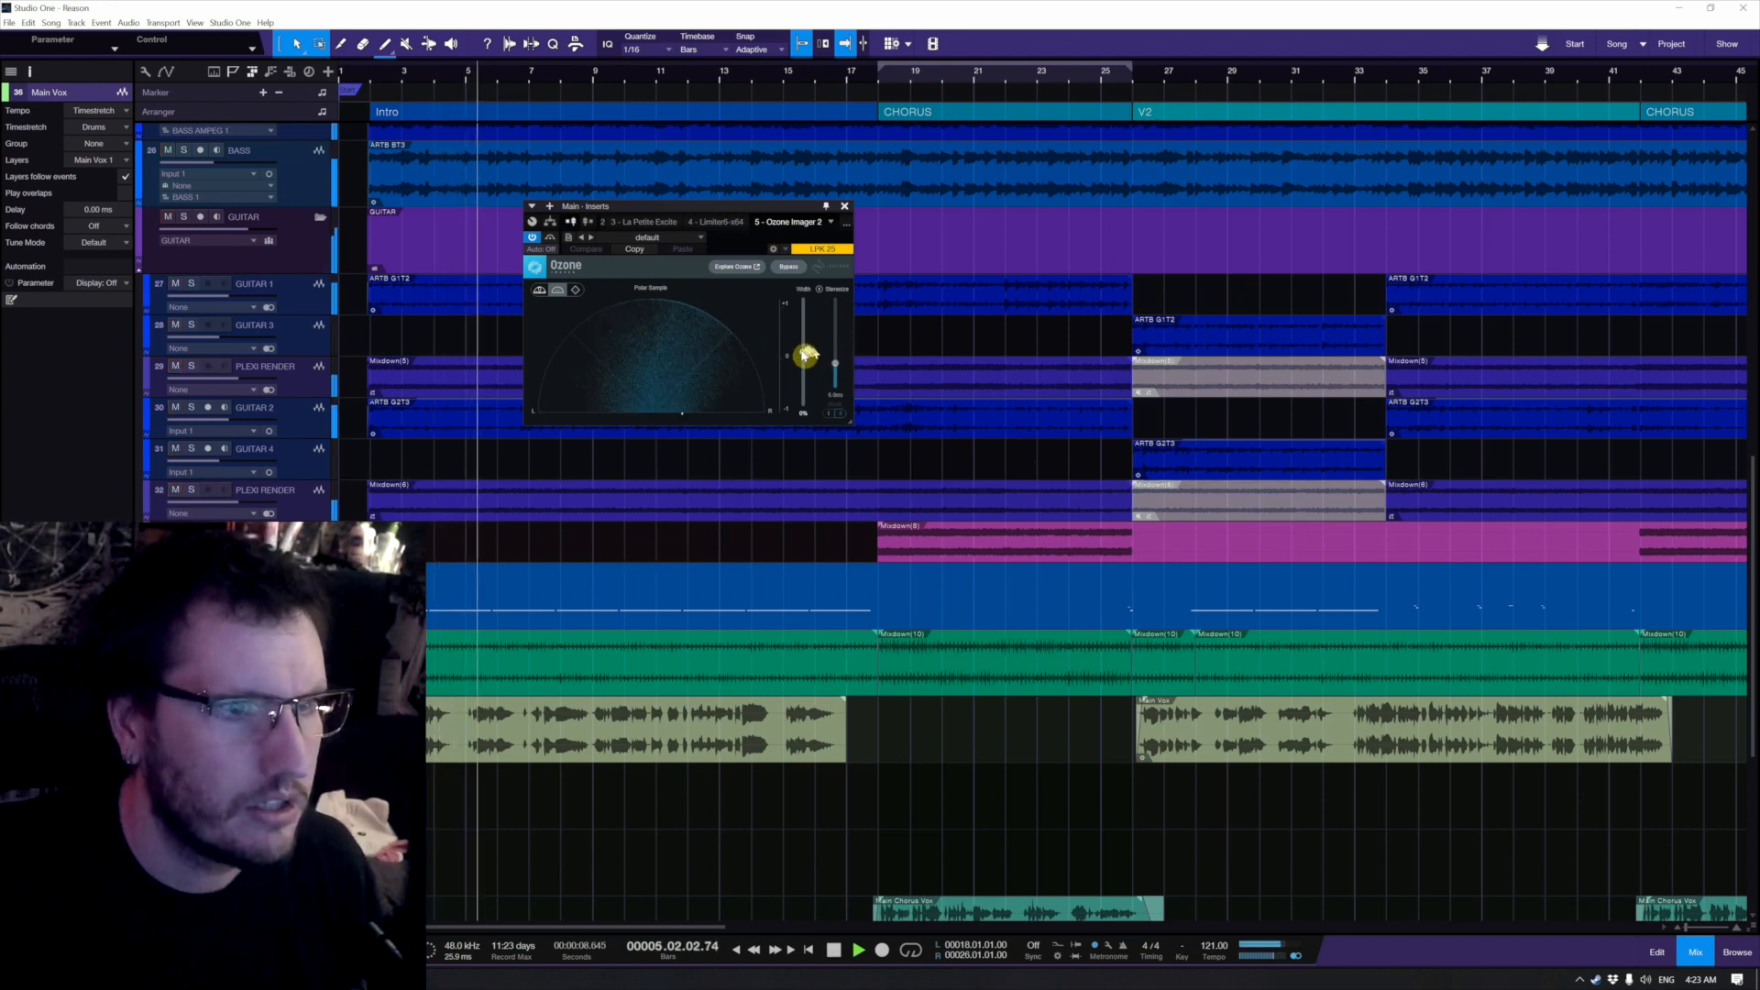
# Step: Try Ozone Imager's width at -100%, set it to about 24% during playback, compare with the effect bypassed, and close the plug-in
pyautogui.moveTo(805, 352); pyautogui.dragTo(806, 406)
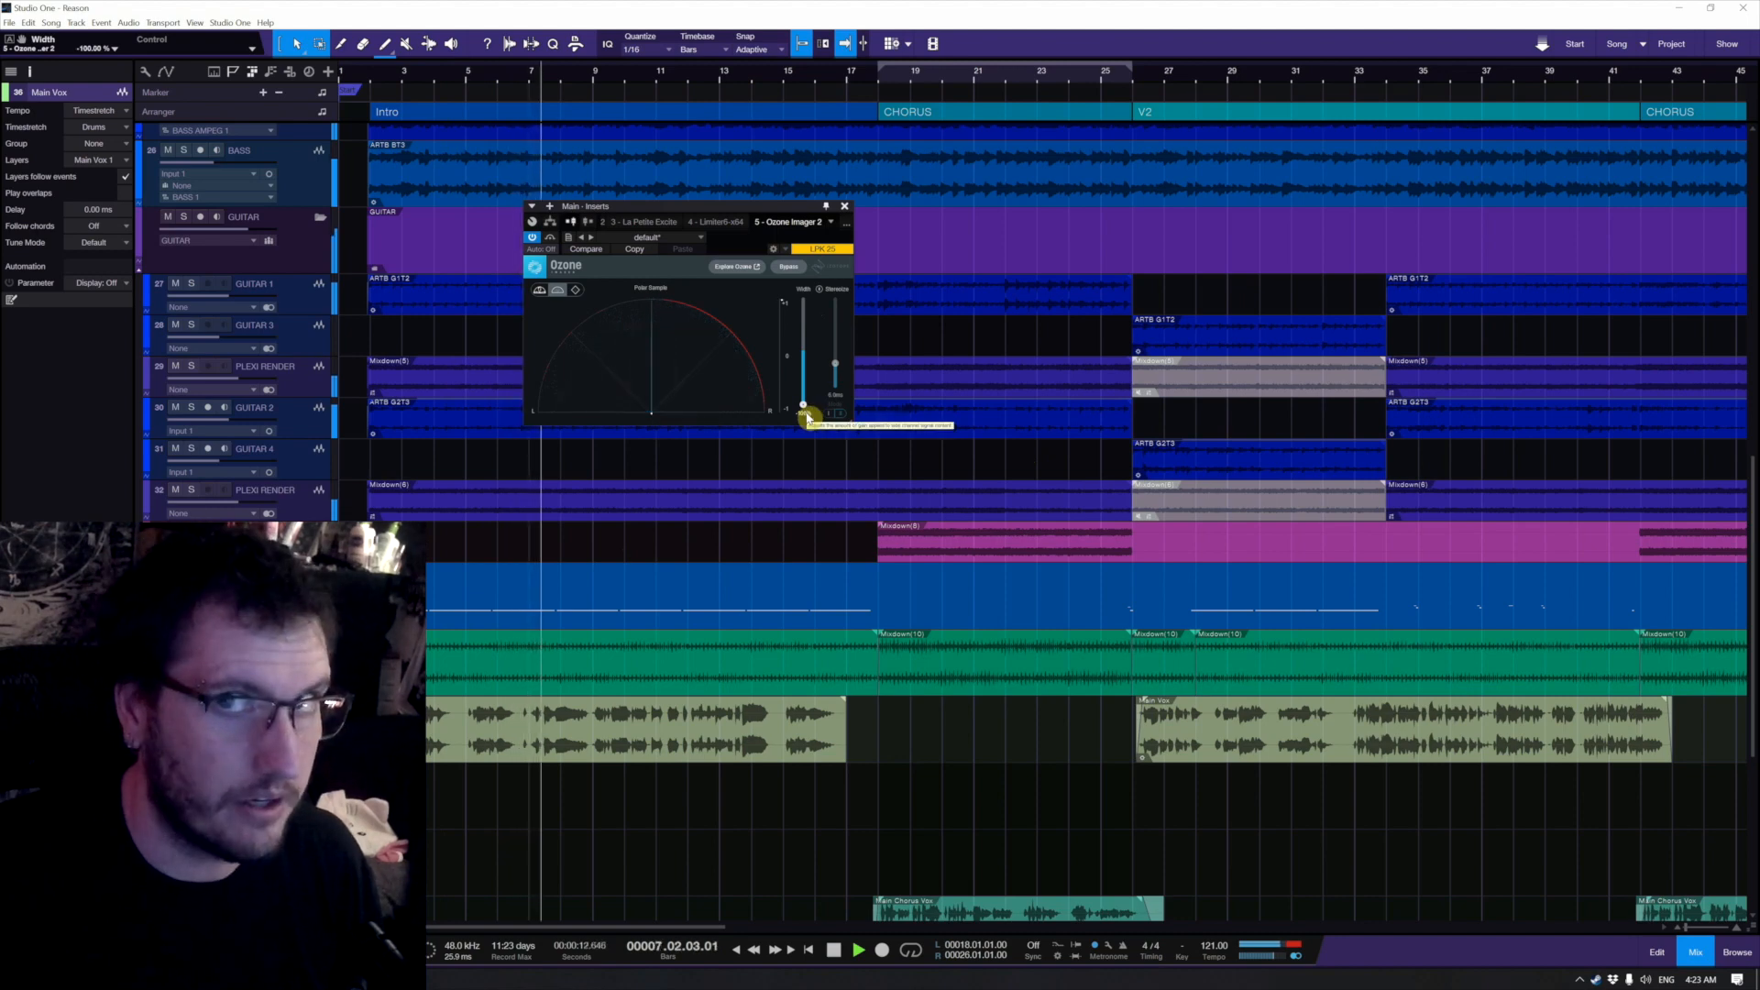
pyautogui.moveTo(808, 418); pyautogui.dragTo(805, 345)
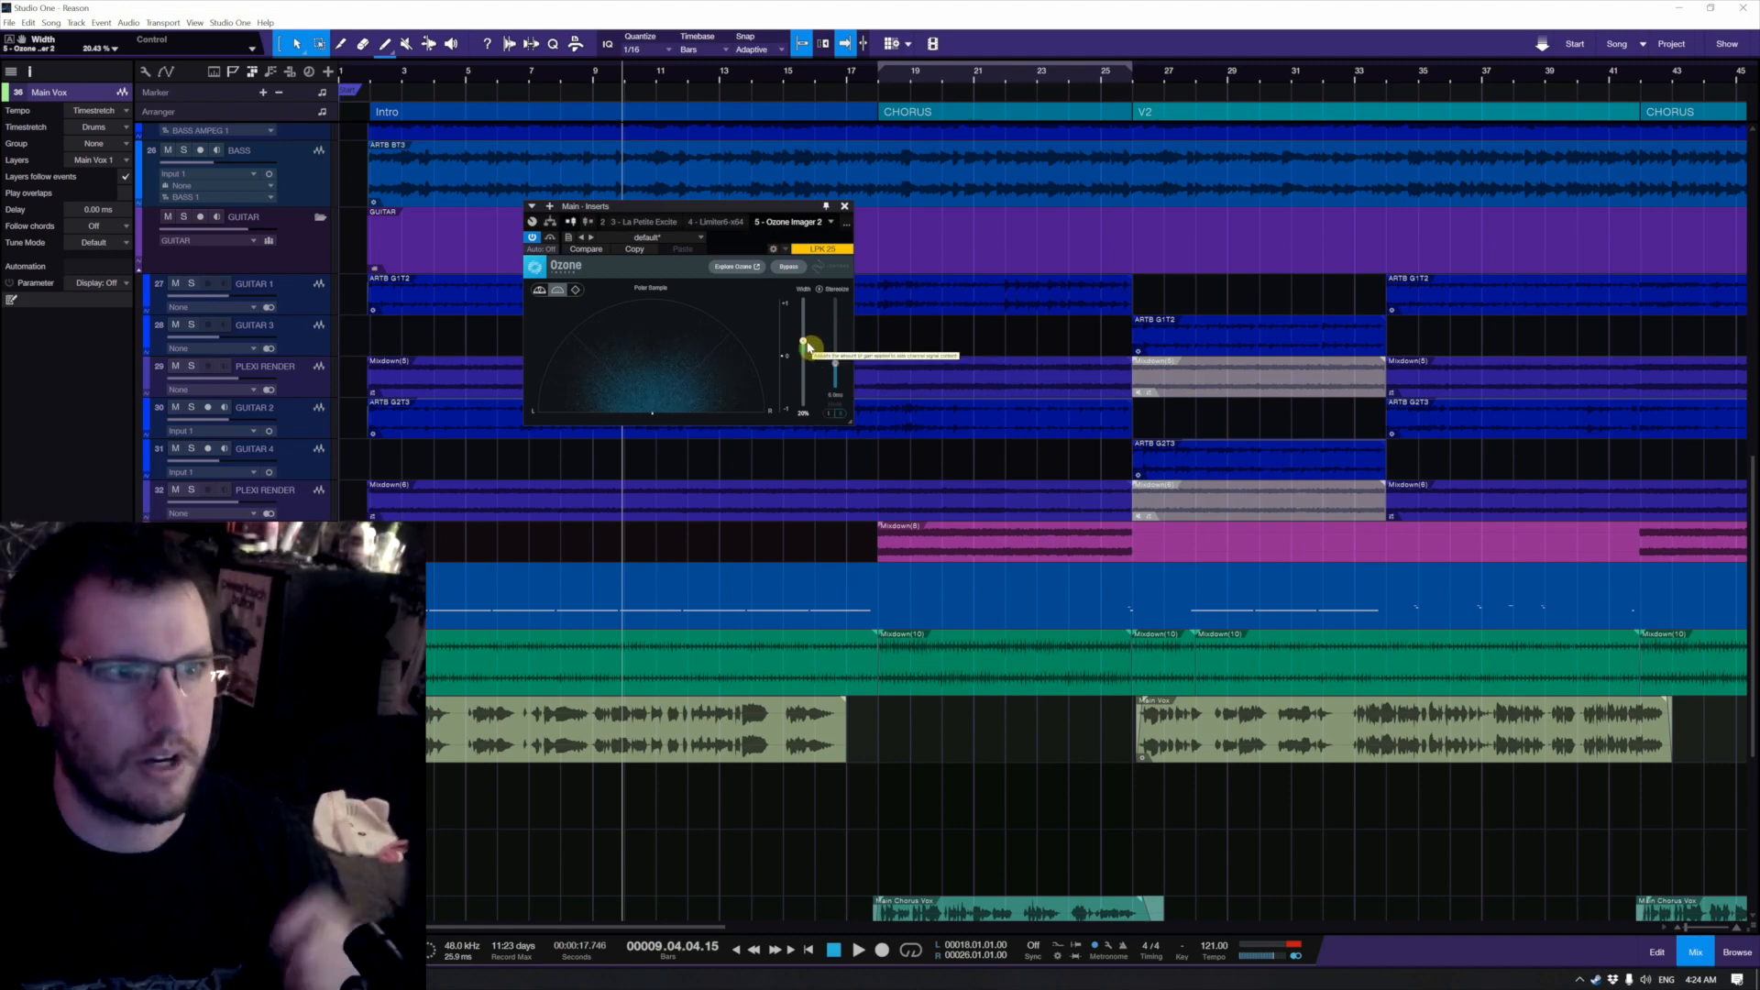
pyautogui.press('space')
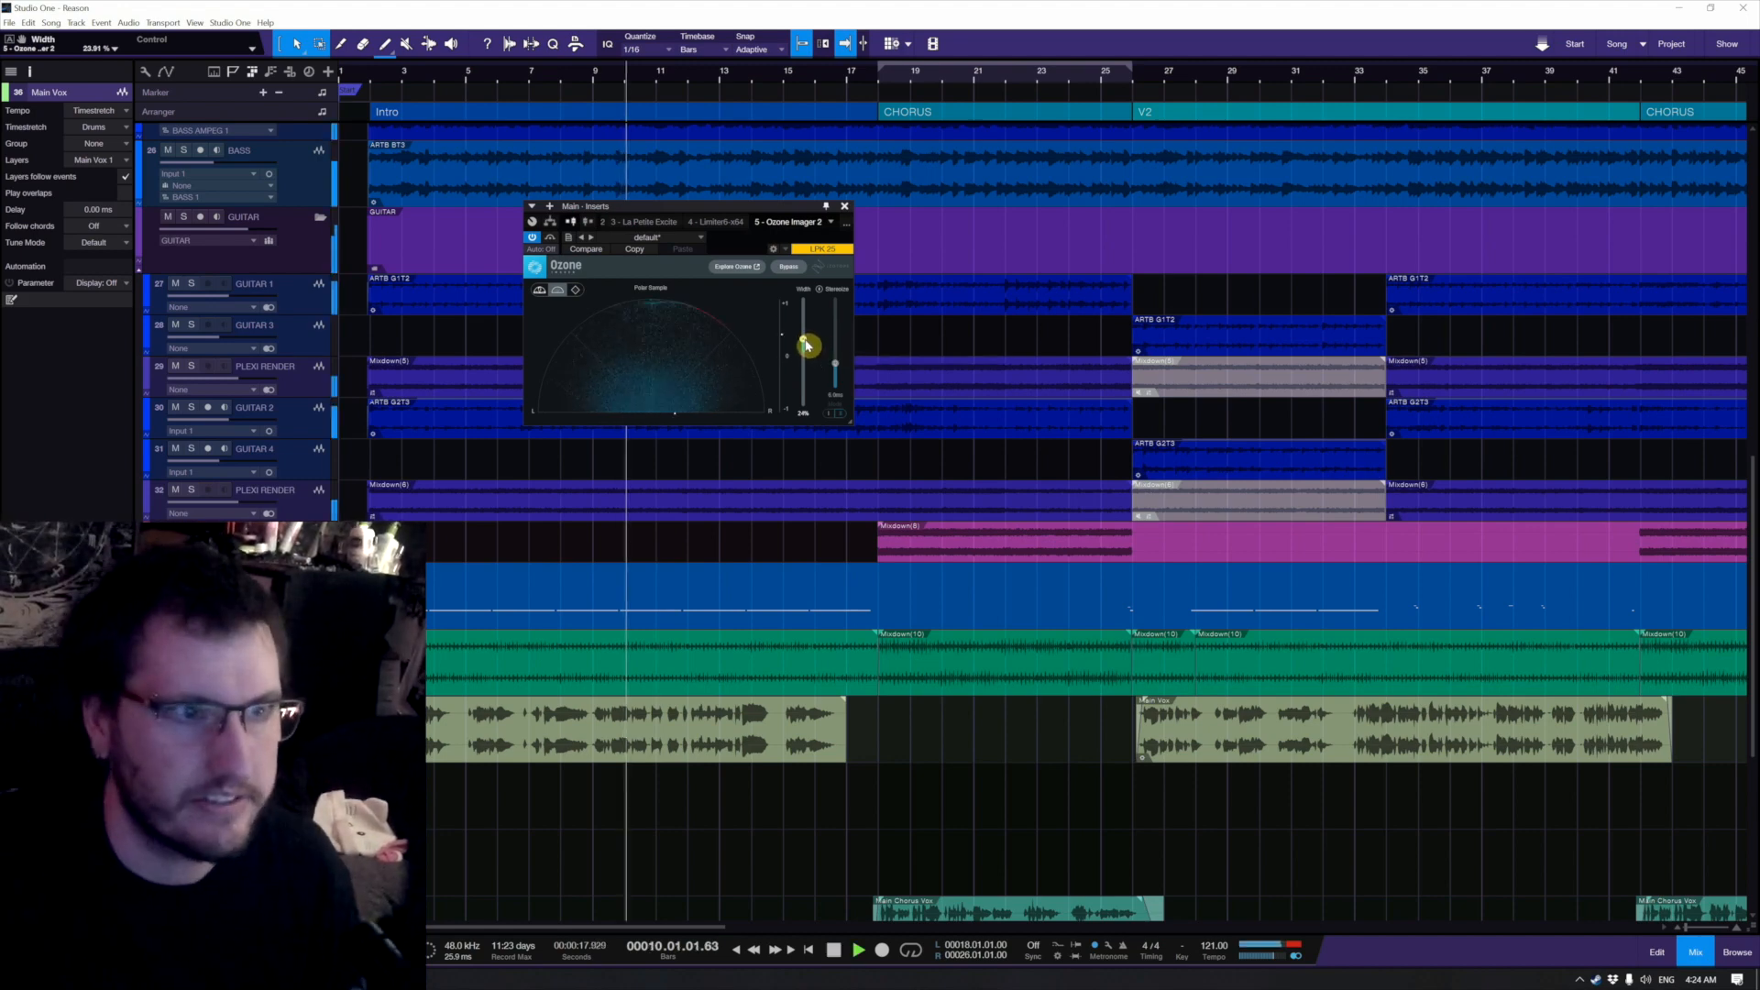
pyautogui.click(532, 240)
pyautogui.press('space')
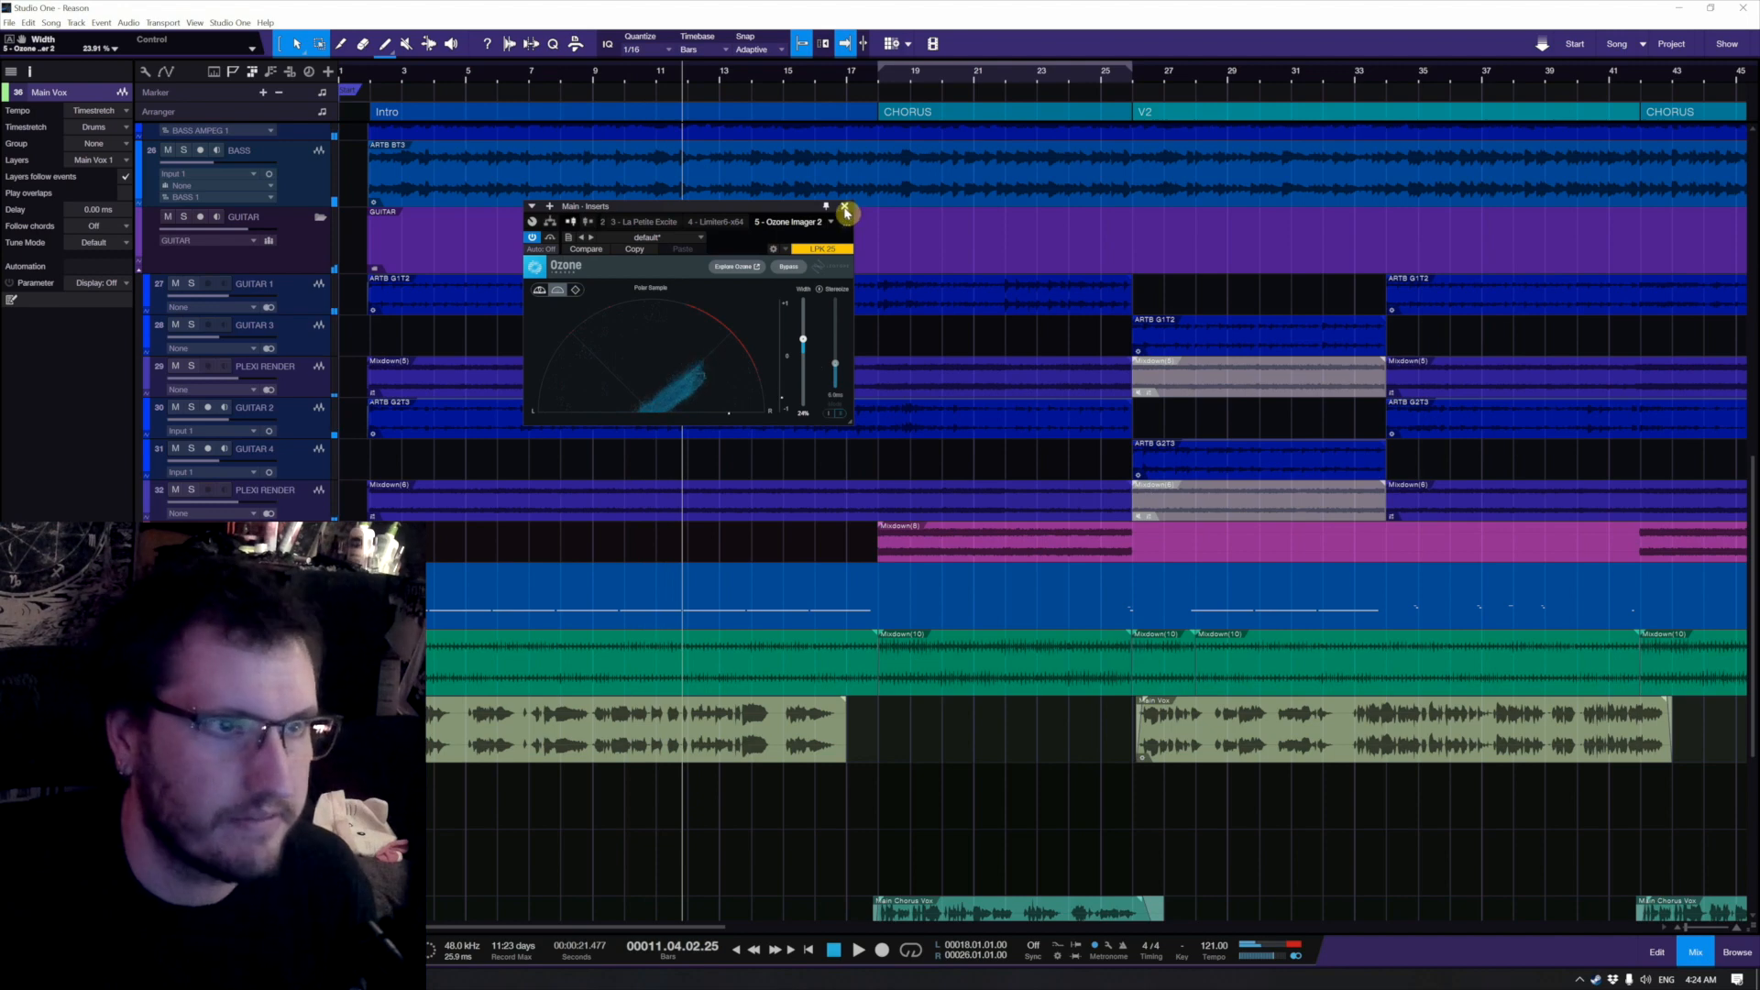
pyautogui.click(845, 211)
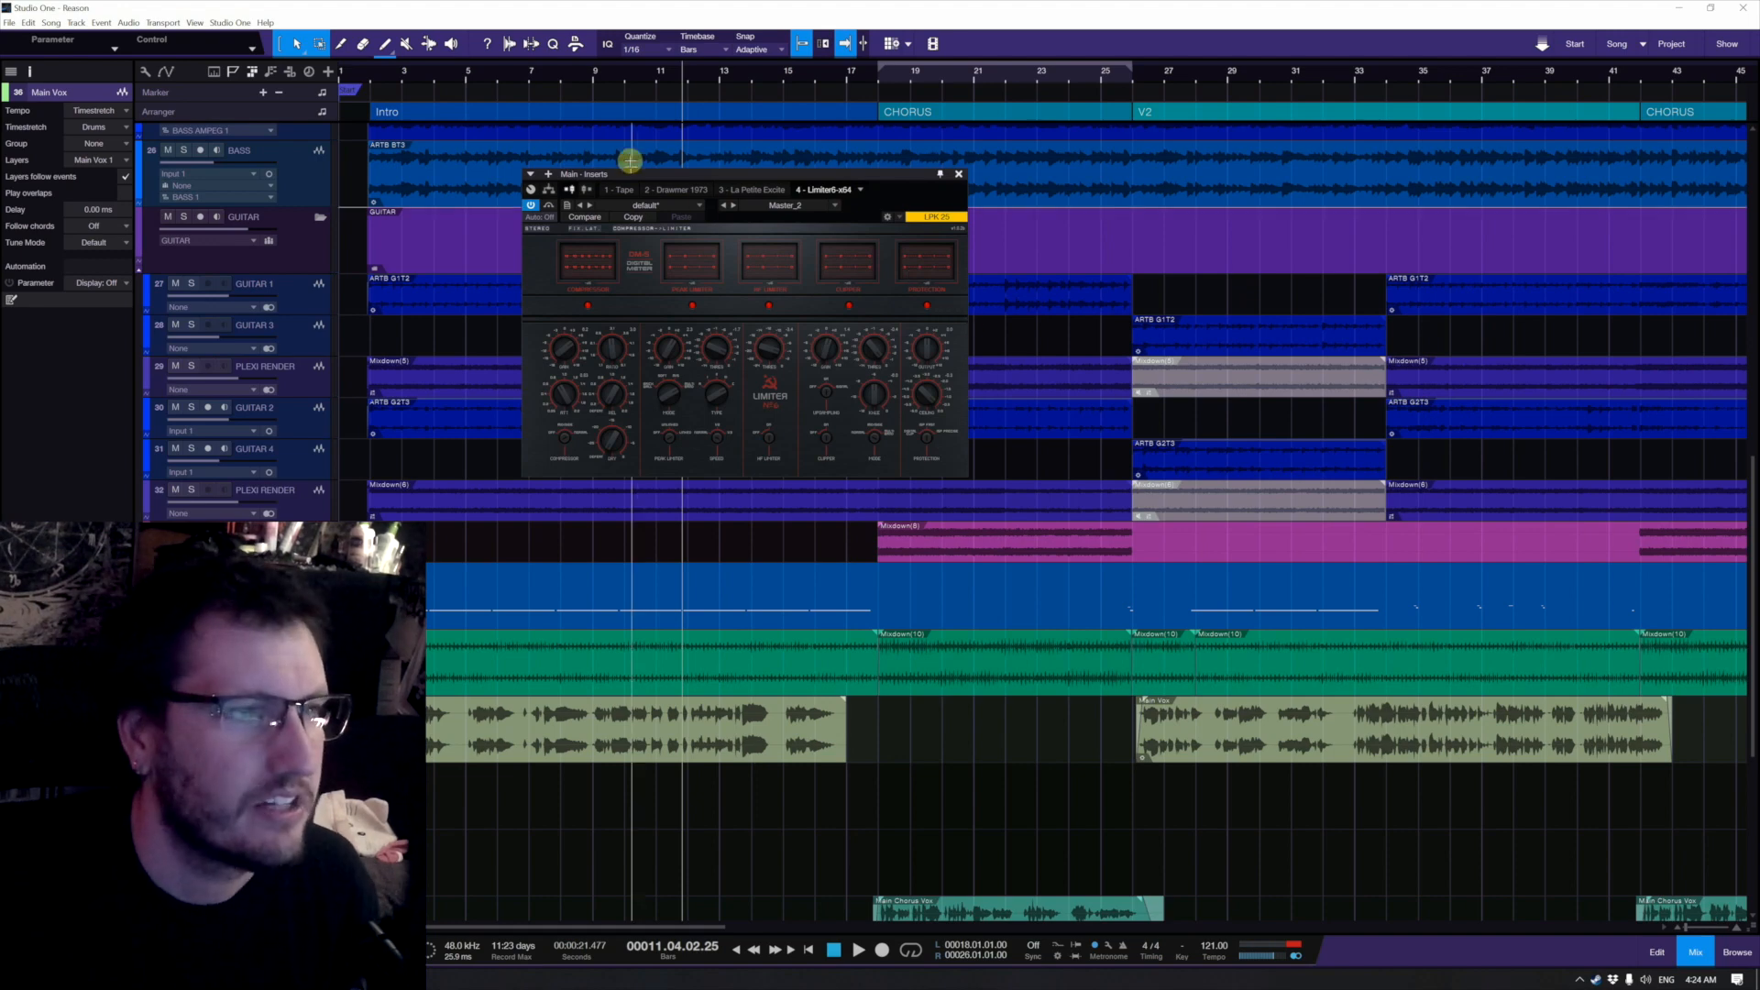
# Step: Play the mix from bar 2 through Limiter6 on the Main output, keeping its window clear of the track clips
pyautogui.moveTo(652, 178); pyautogui.dragTo(740, 236)
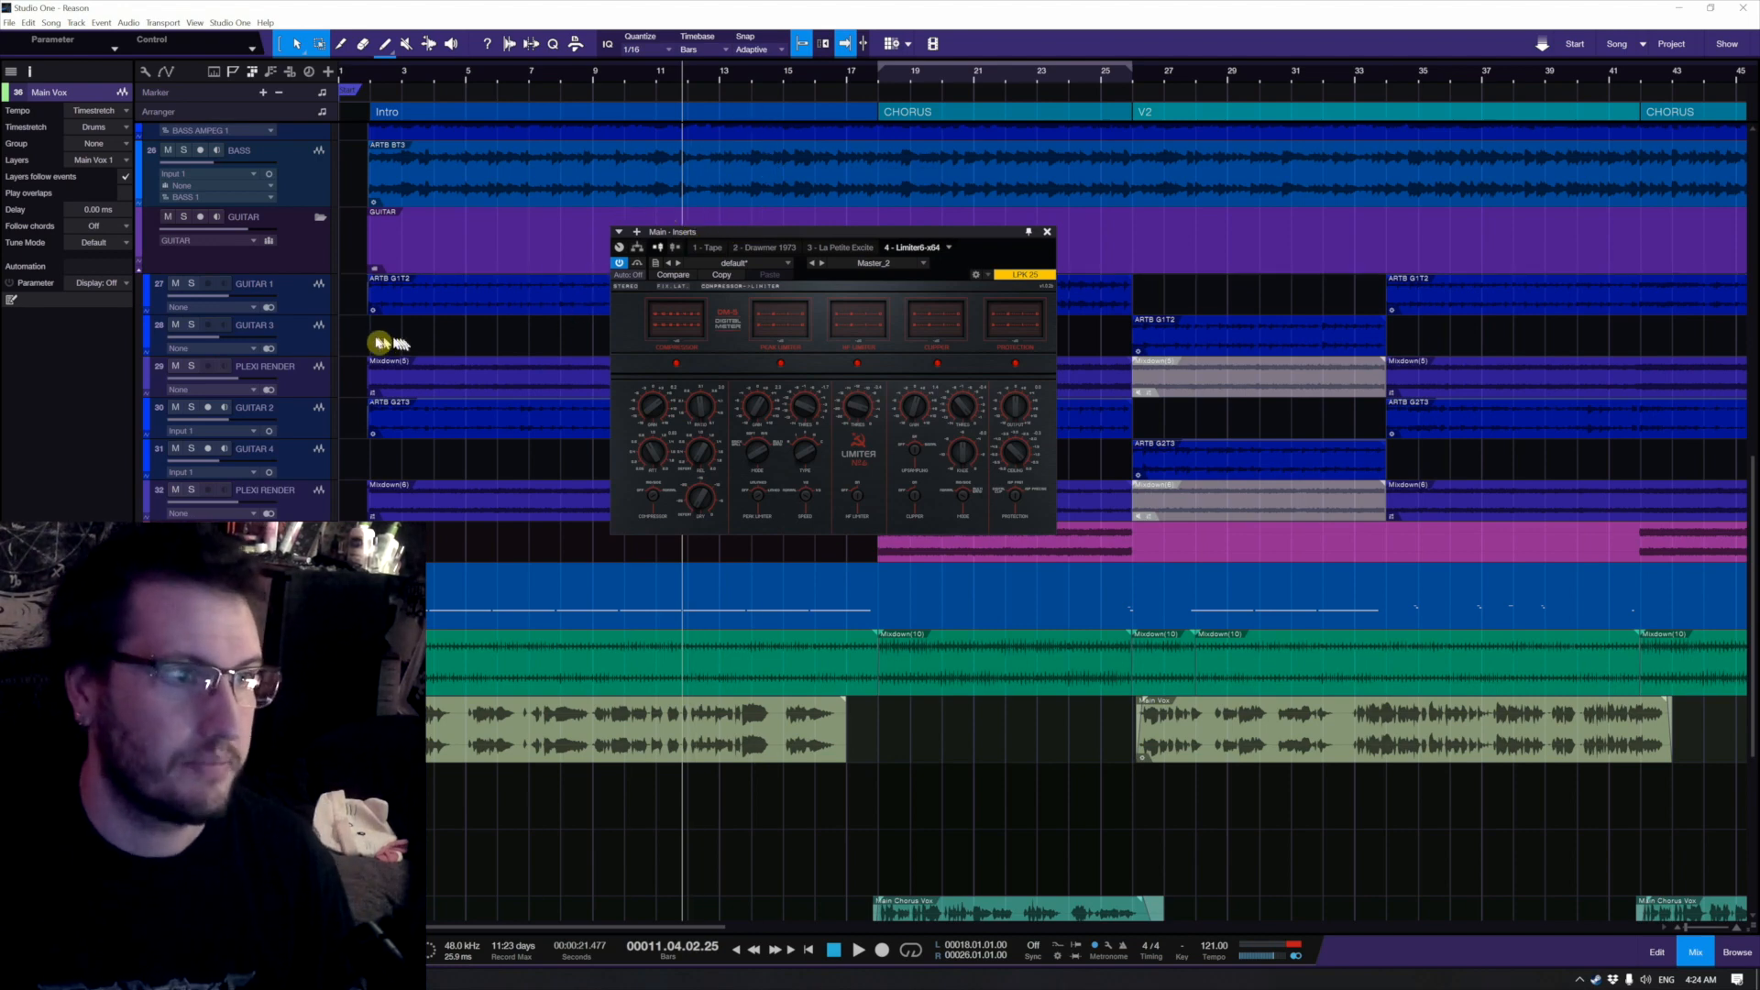
pyautogui.click(371, 342)
pyautogui.press('space')
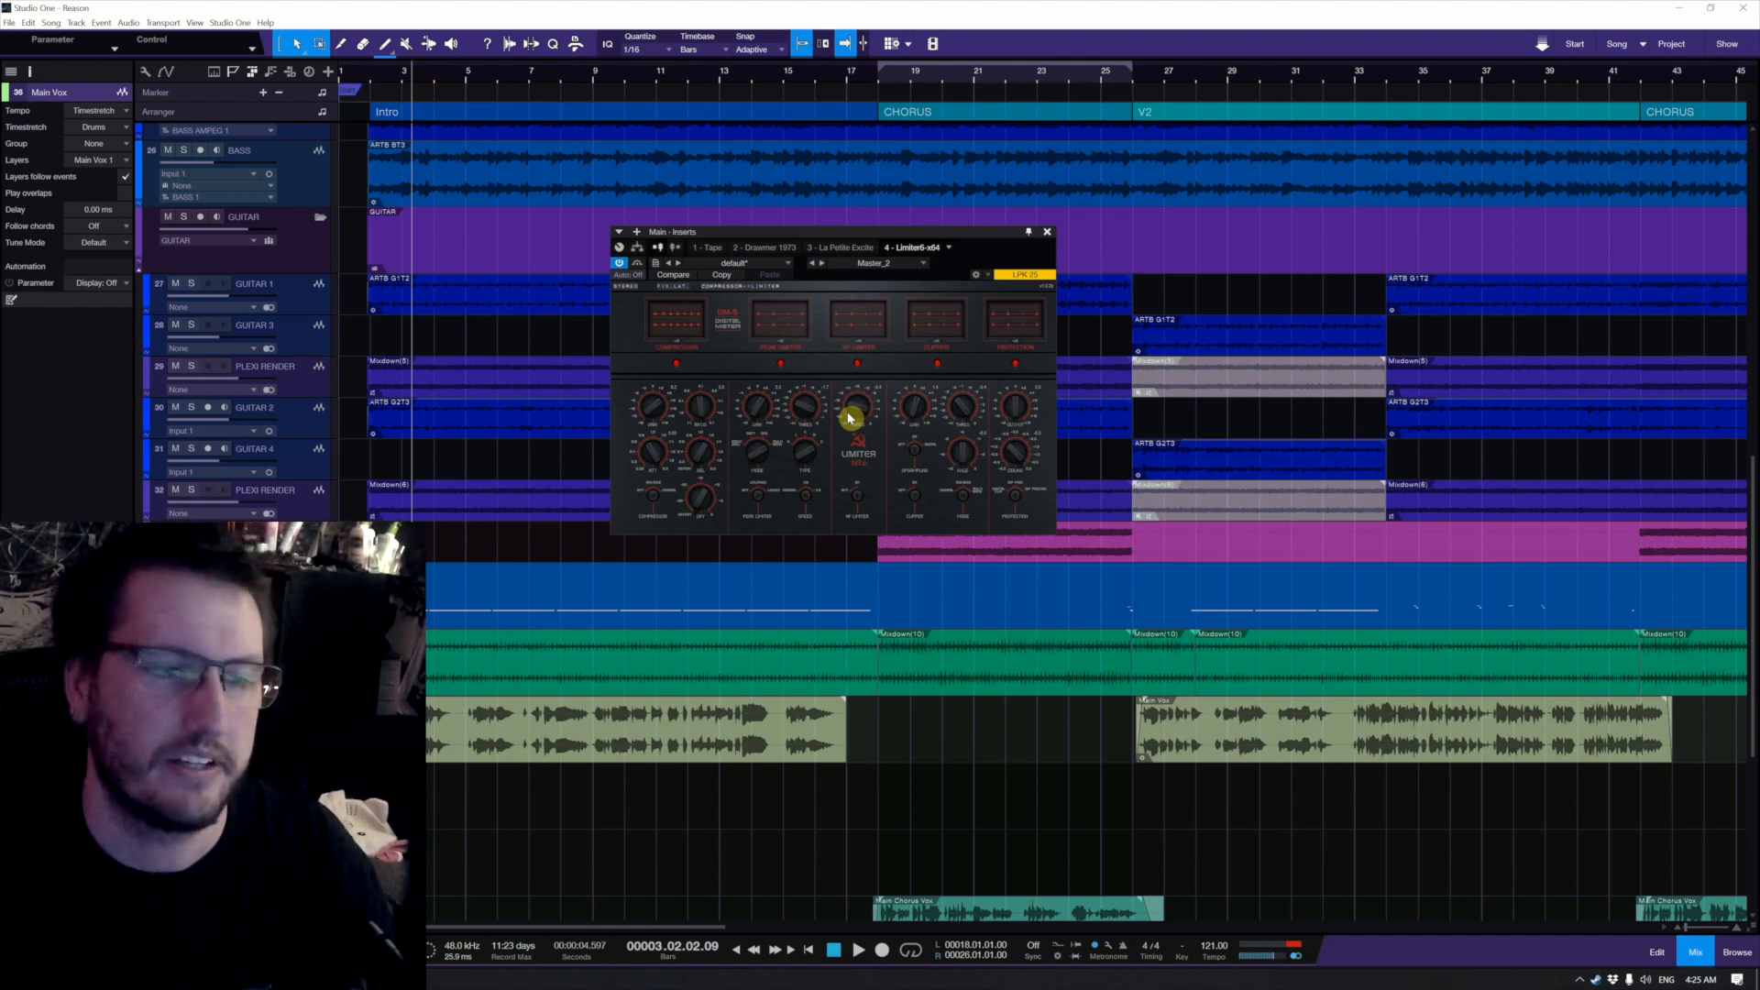
pyautogui.moveTo(952, 241); pyautogui.dragTo(1025, 236)
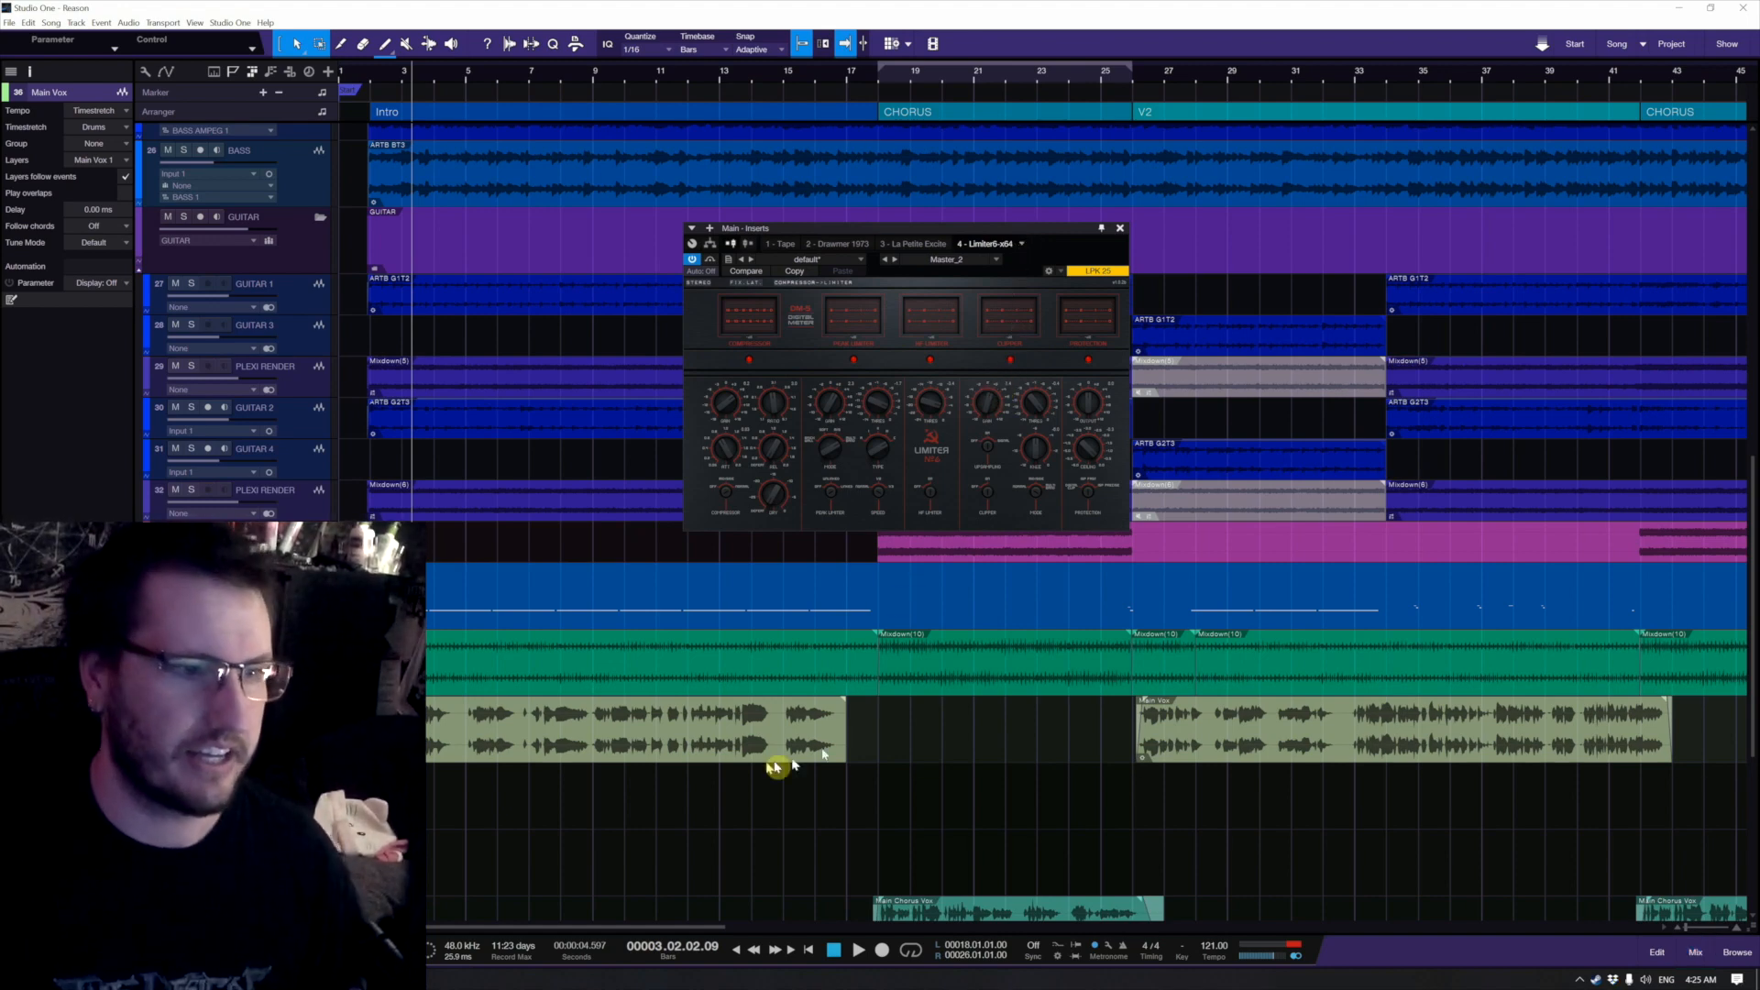
# Step: Review the Main Vox waveform and Limiter6's protection section, play the mix from bar 3 to watch the limiter meters, and close the plug-in
pyautogui.scroll(3, 555, 713)
pyautogui.scroll(1, 555, 713)
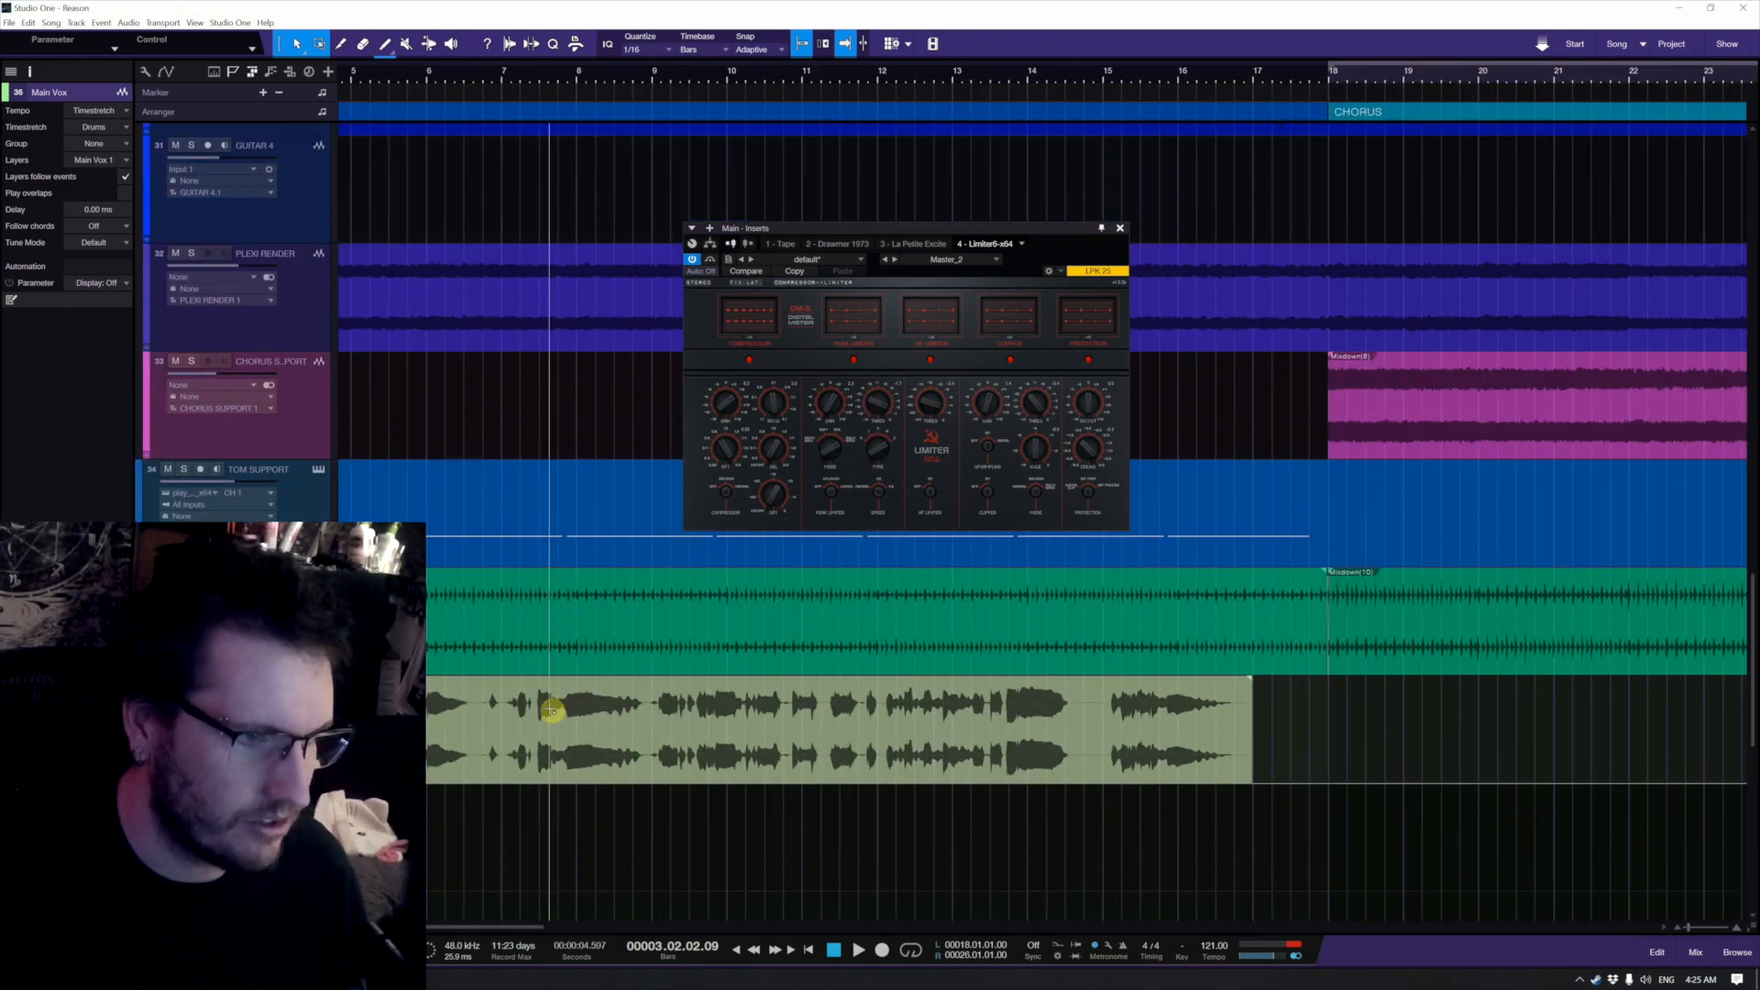
pyautogui.scroll(-2, 553, 709)
pyautogui.hscroll(-1, 553, 712)
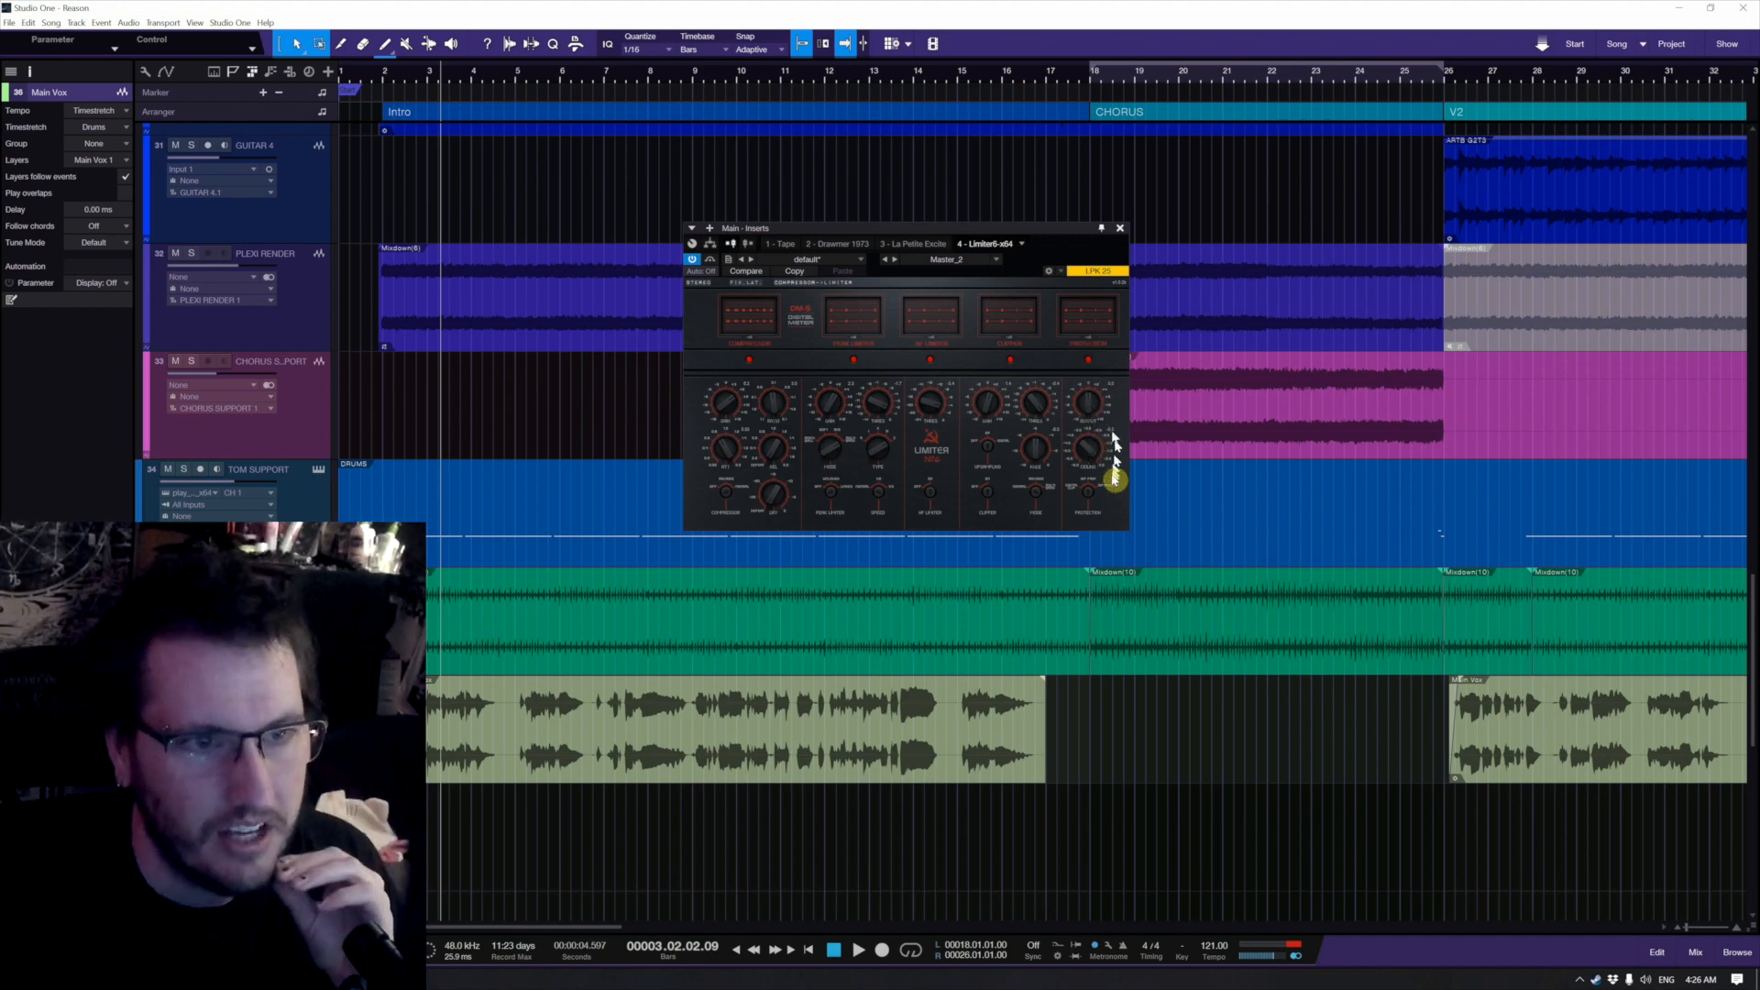
pyautogui.moveTo(1097, 505); pyautogui.dragTo(1107, 444)
pyautogui.click(1097, 499)
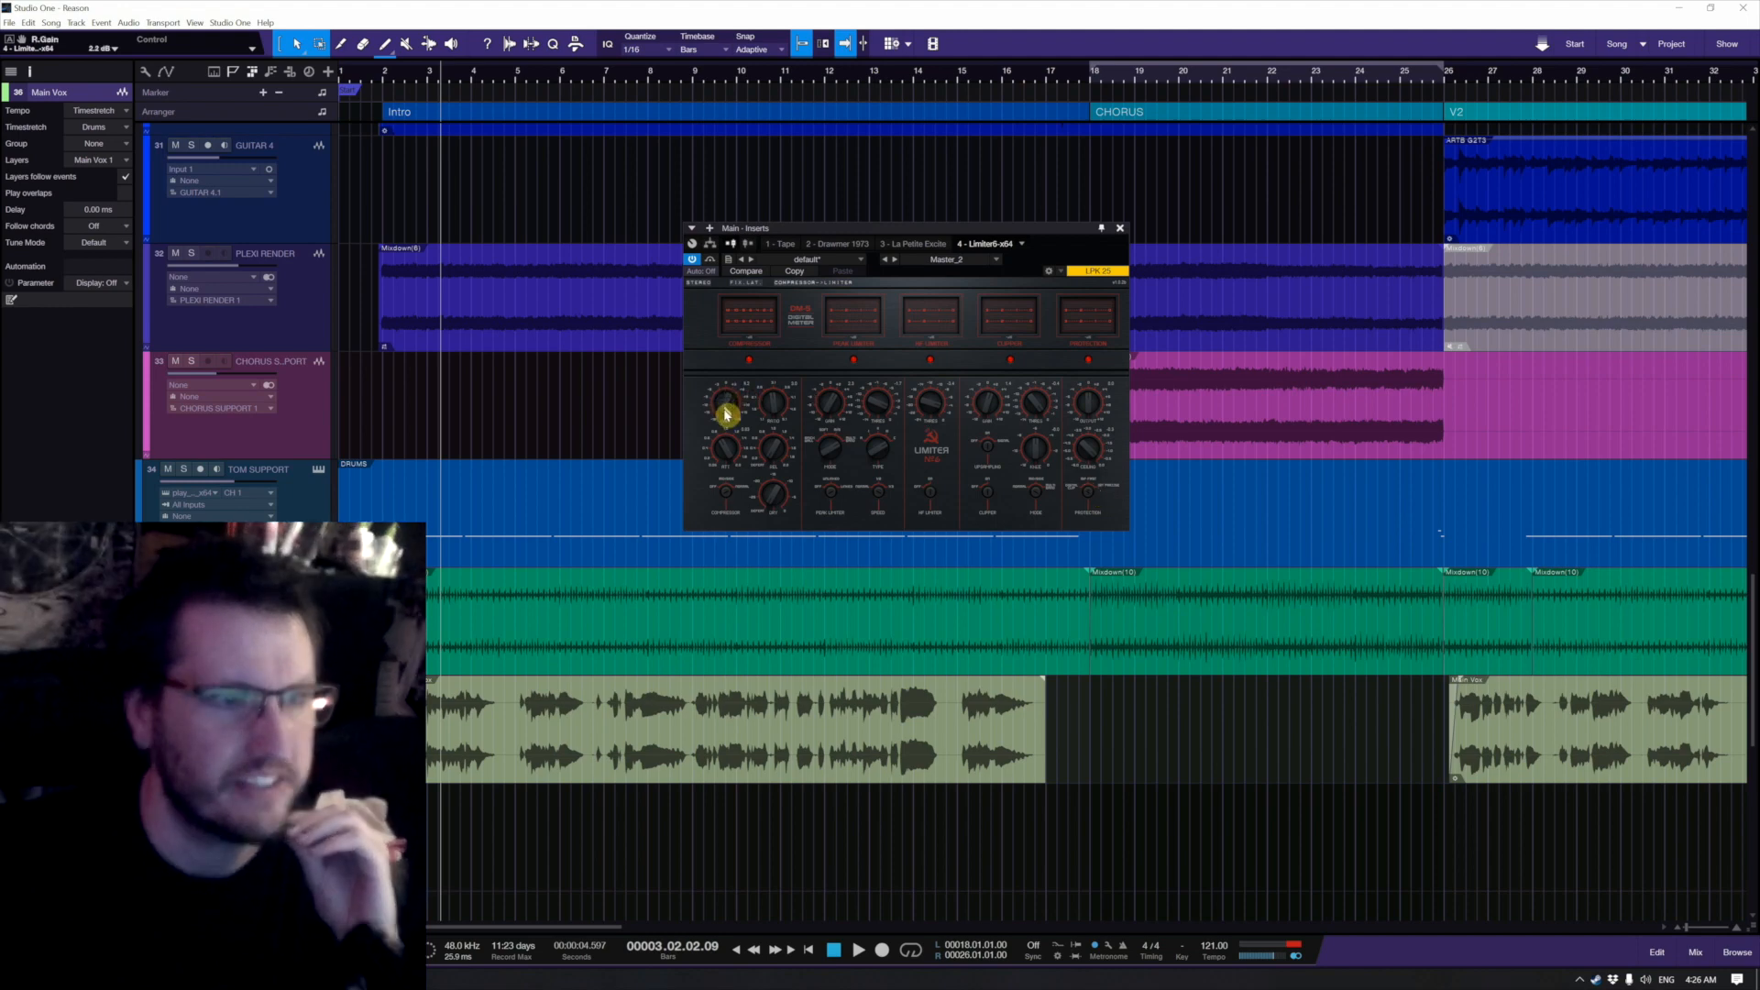
pyautogui.press('space')
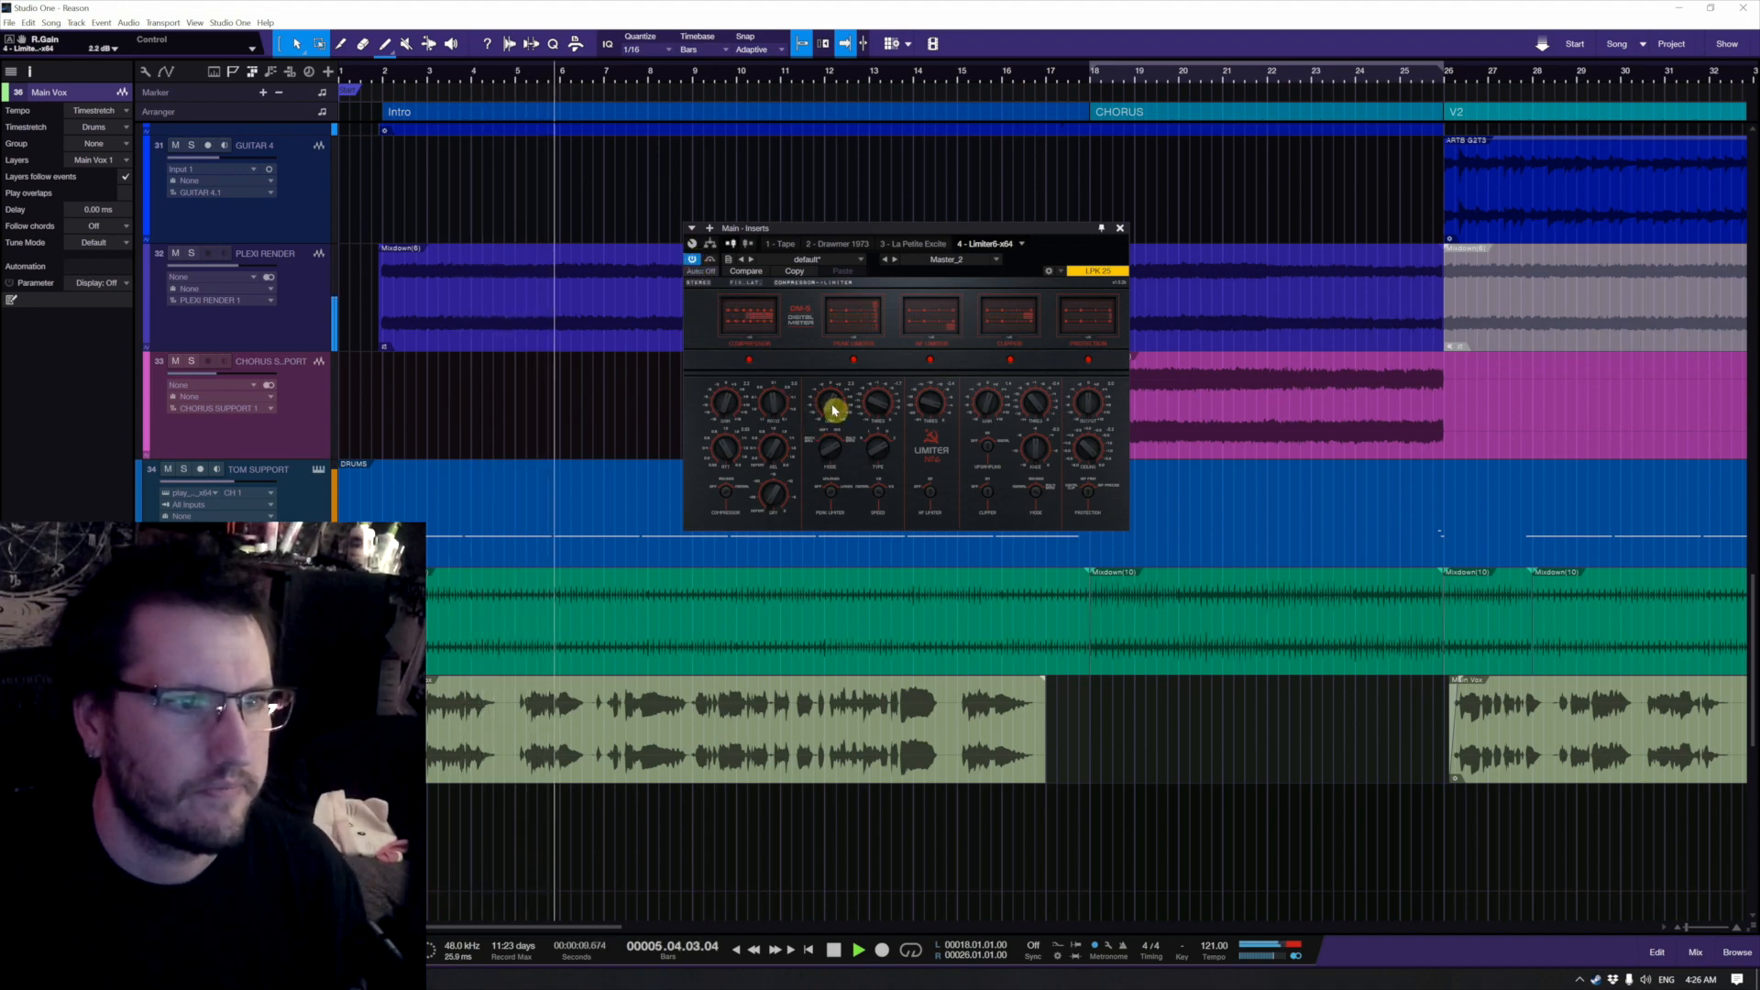
pyautogui.press('space')
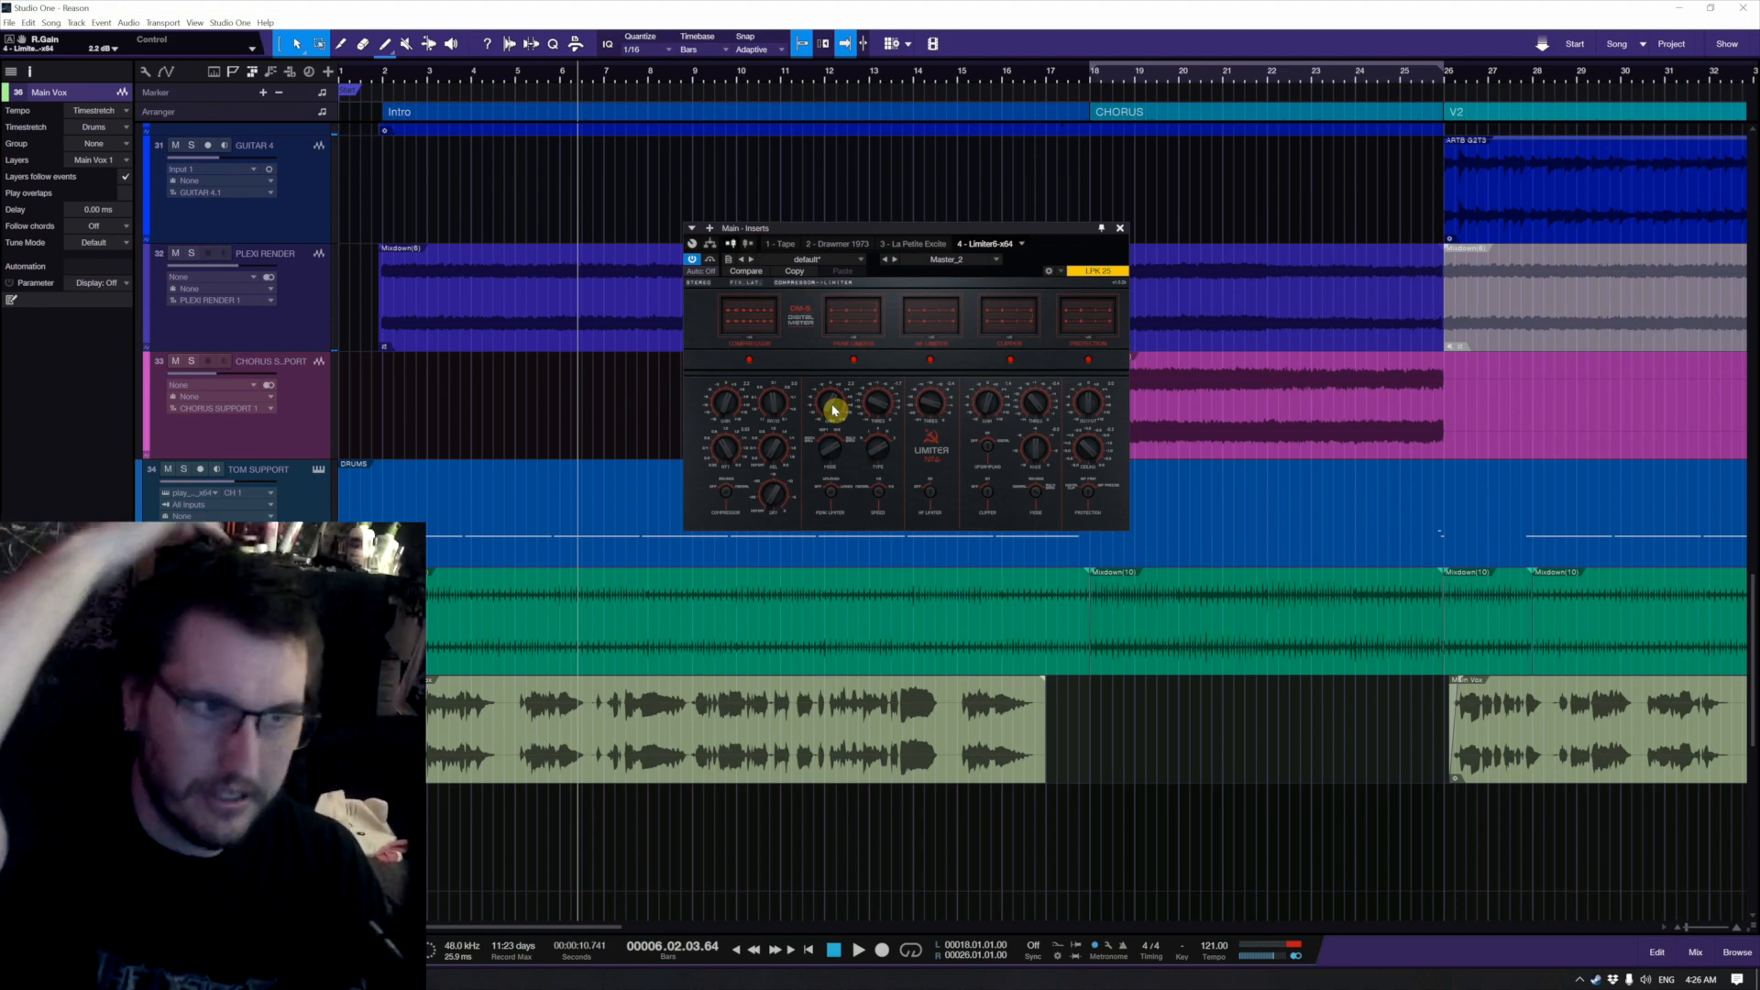
pyautogui.click(1120, 230)
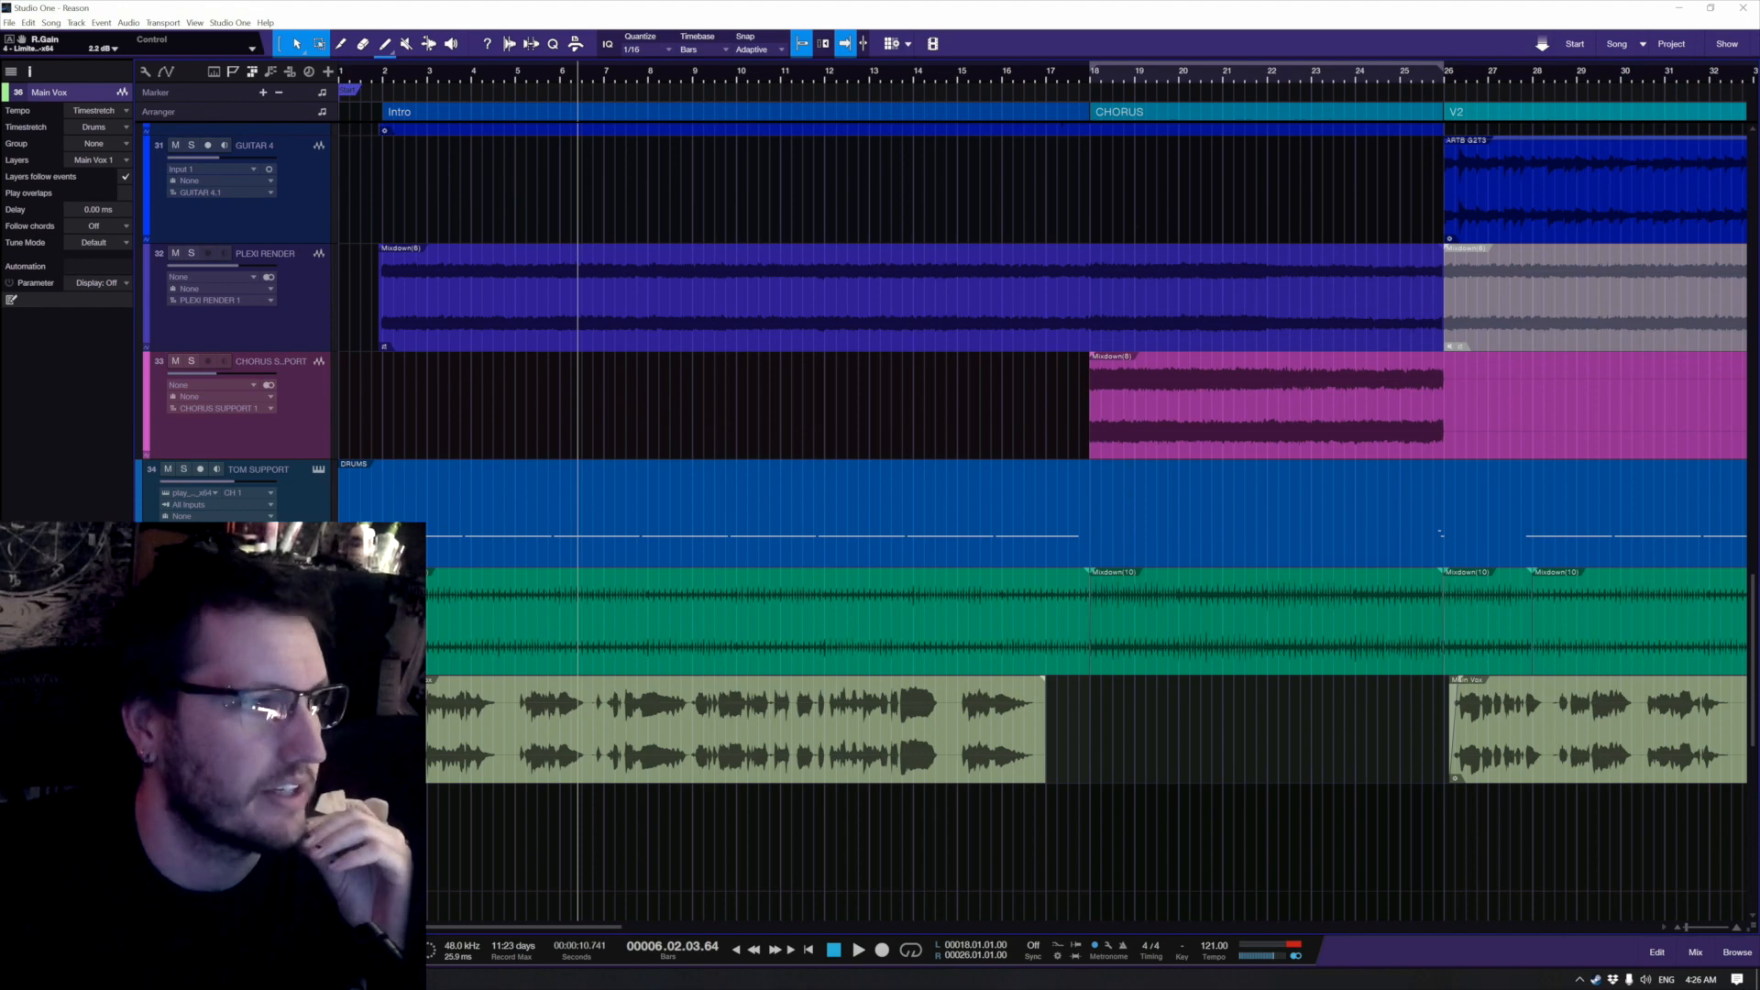
# Step: Browse the insert effects from the favorites down to the vendor folders, expand Audio Assault, and close the list
pyautogui.click(219, 415)
pyautogui.click(226, 426)
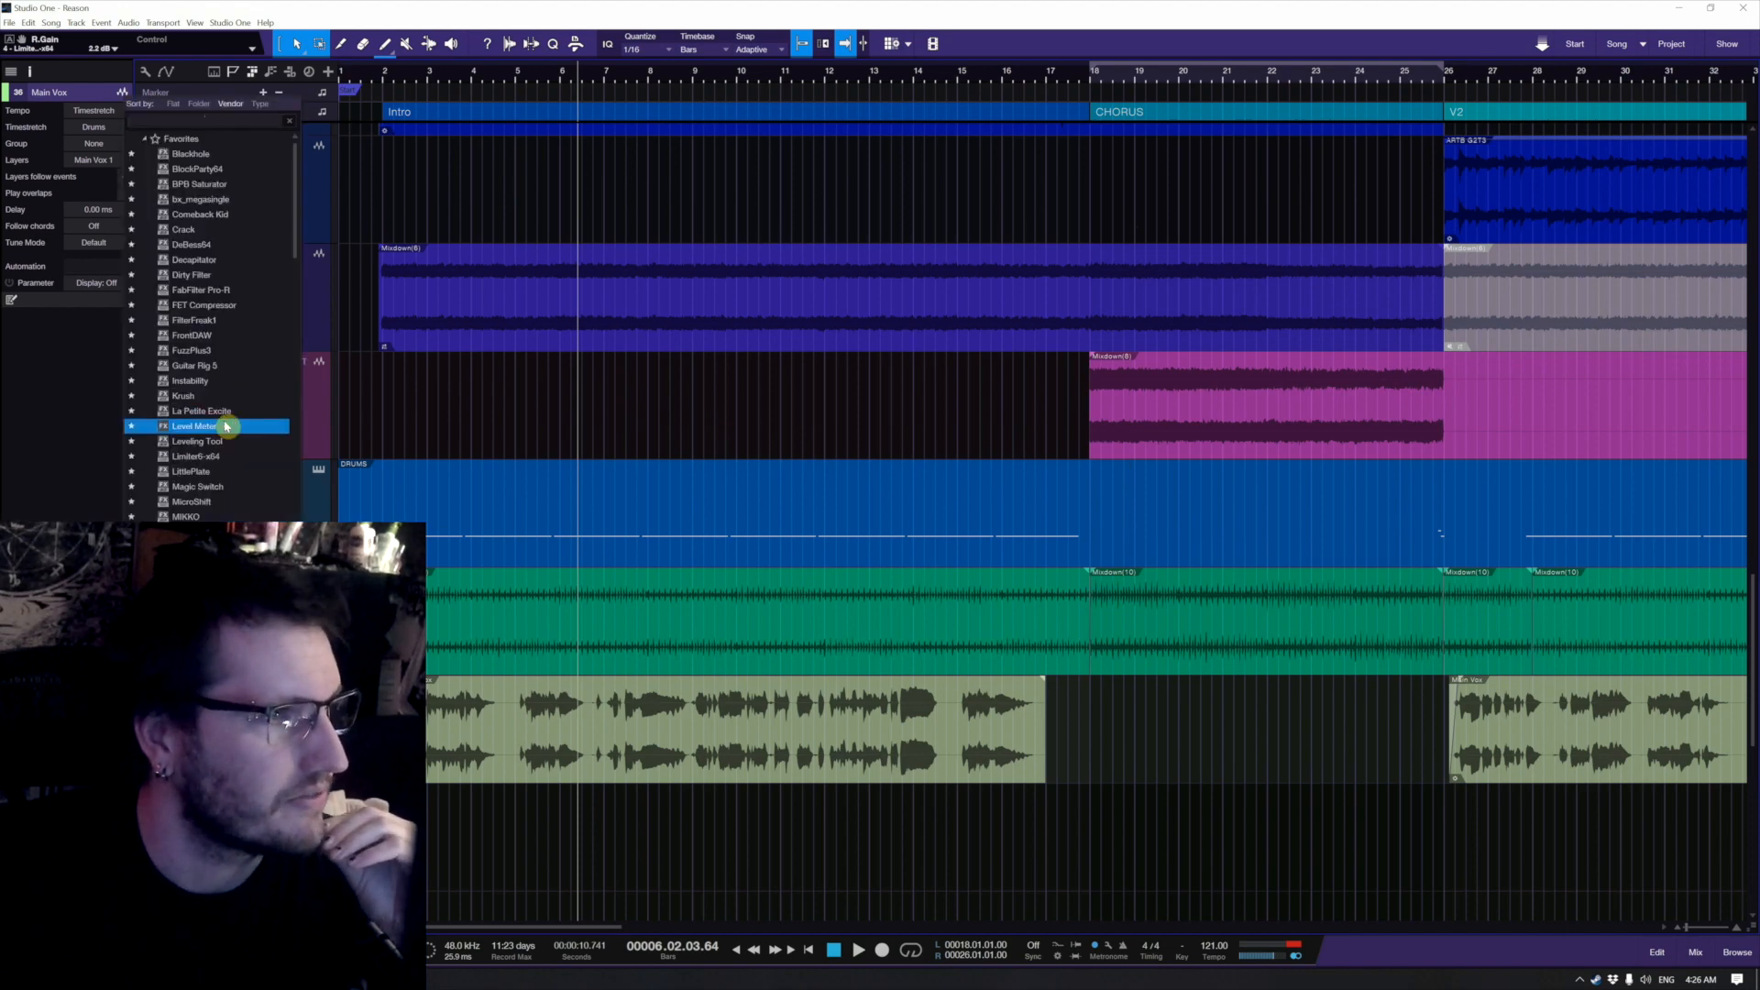
pyautogui.scroll(-10, 234, 326)
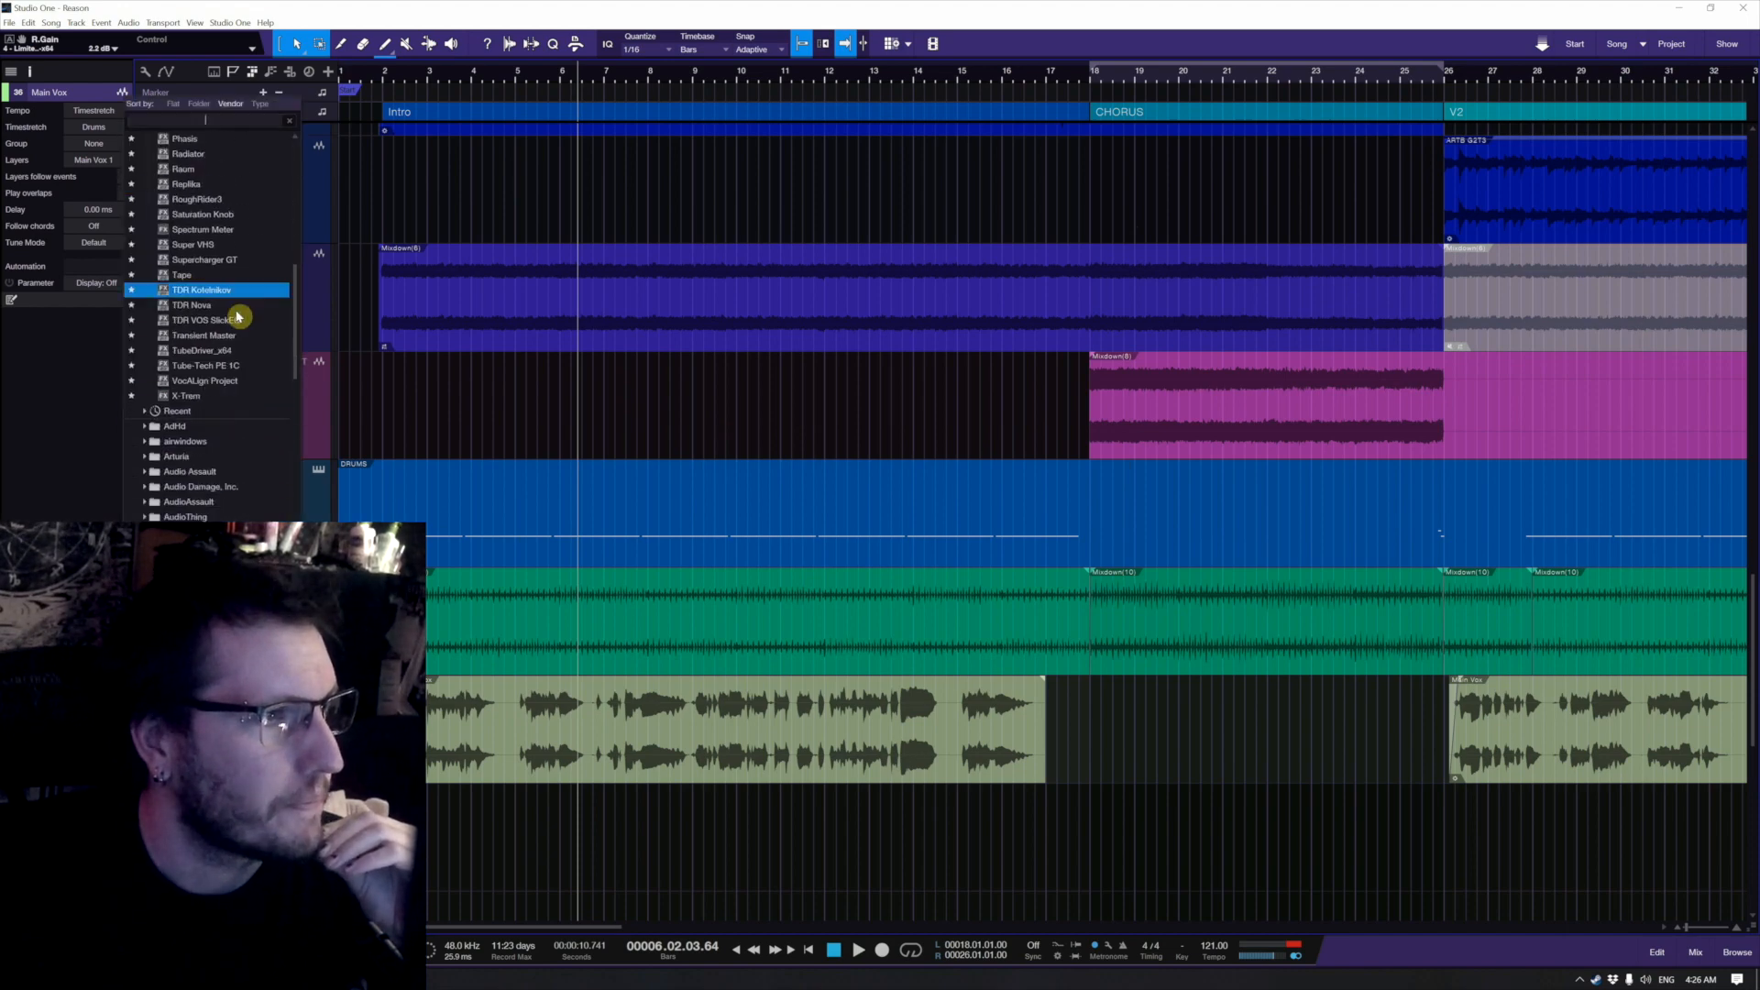
pyautogui.click(230, 320)
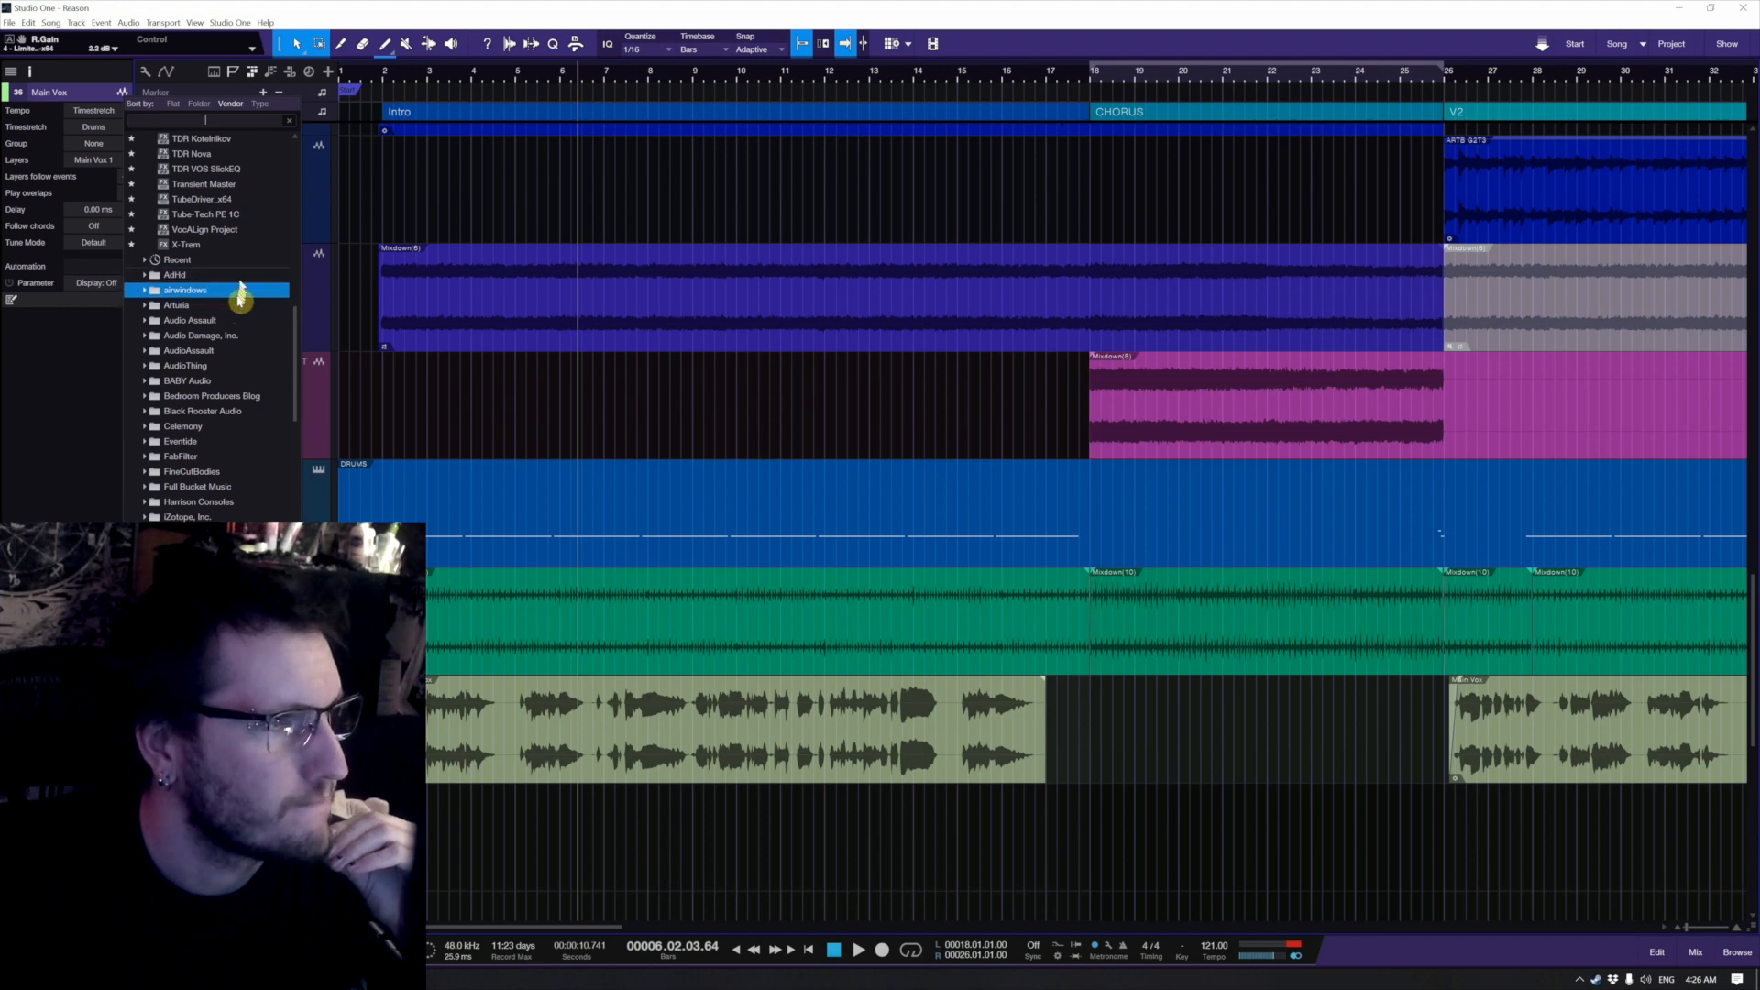
pyautogui.click(238, 306)
pyautogui.click(238, 305)
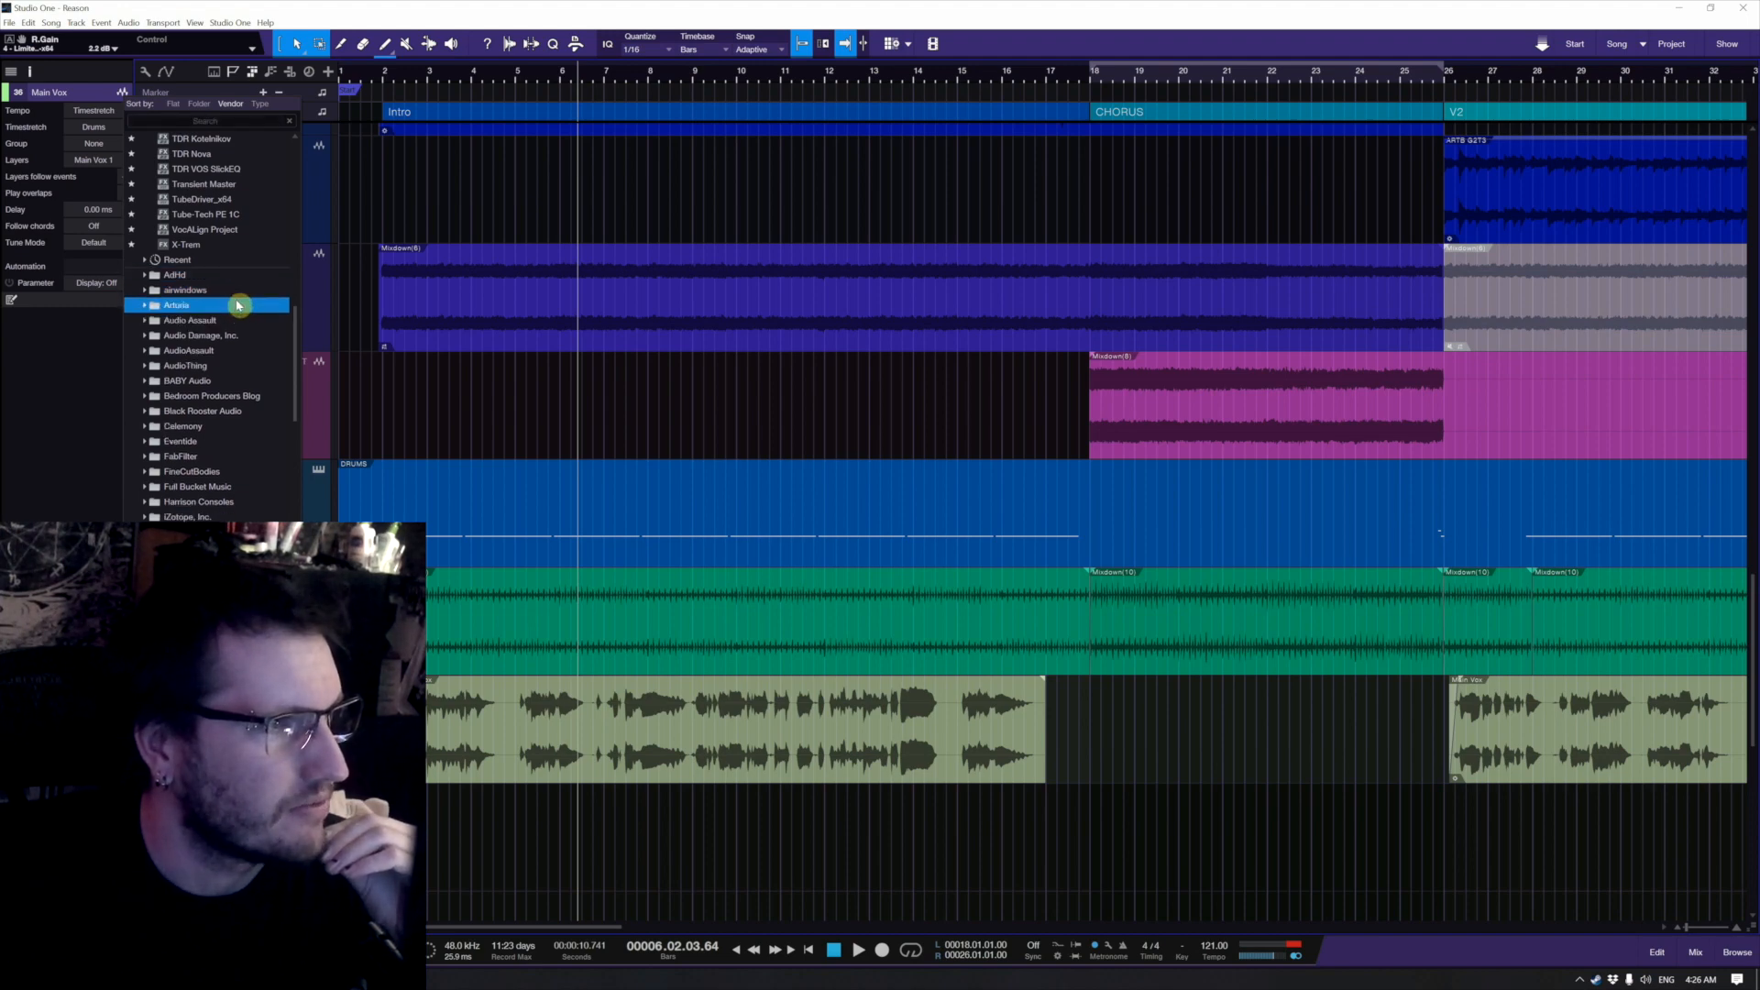
pyautogui.click(238, 320)
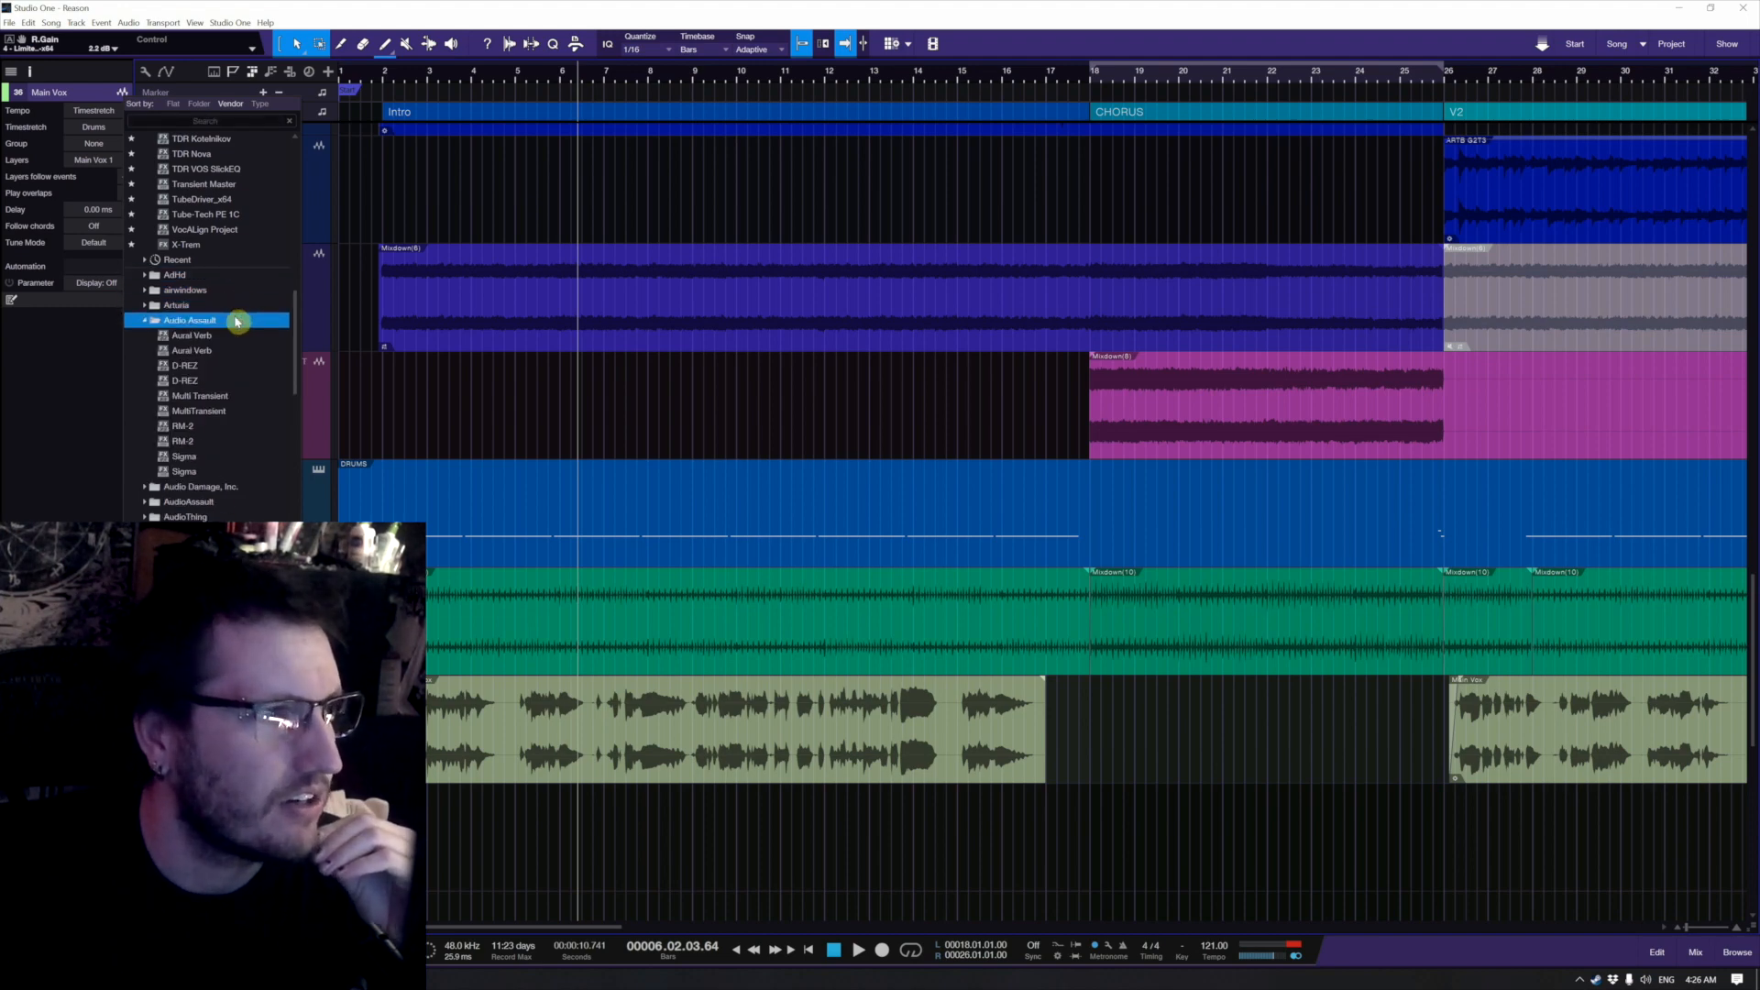
pyautogui.click(404, 433)
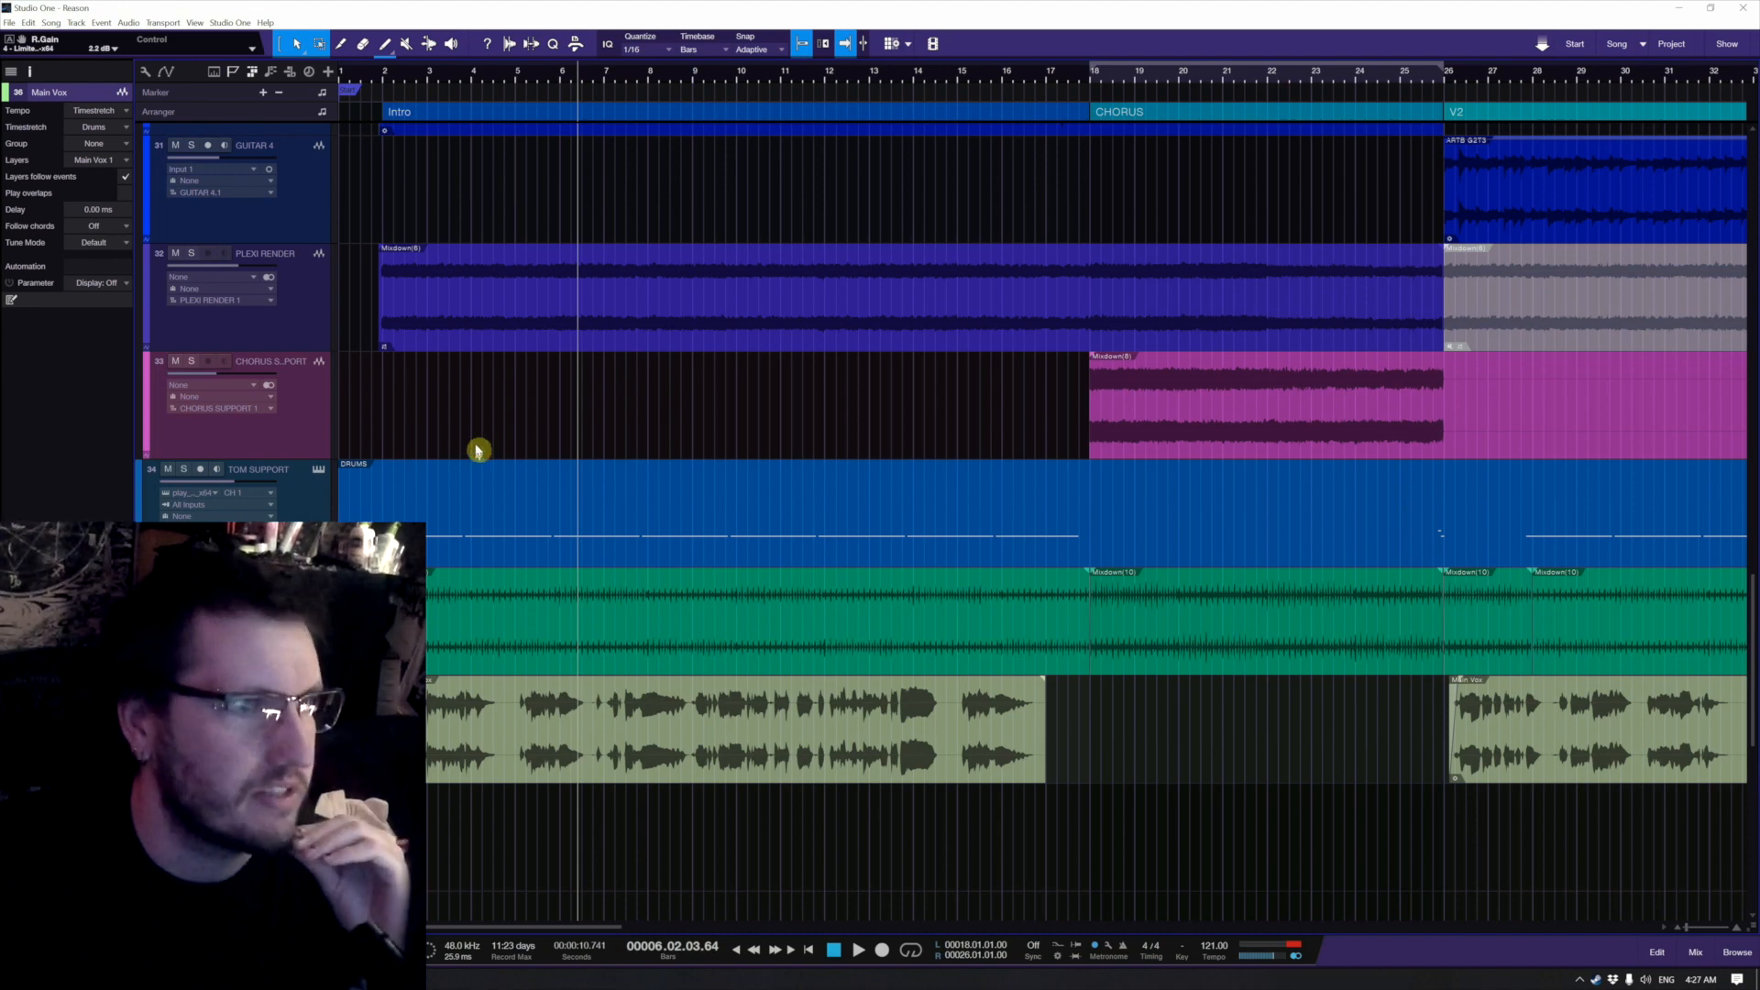
# Step: Solo the Main Vox track and play its intro clip from bar 2
pyautogui.scroll(3, 478, 446)
pyautogui.scroll(-2, 476, 444)
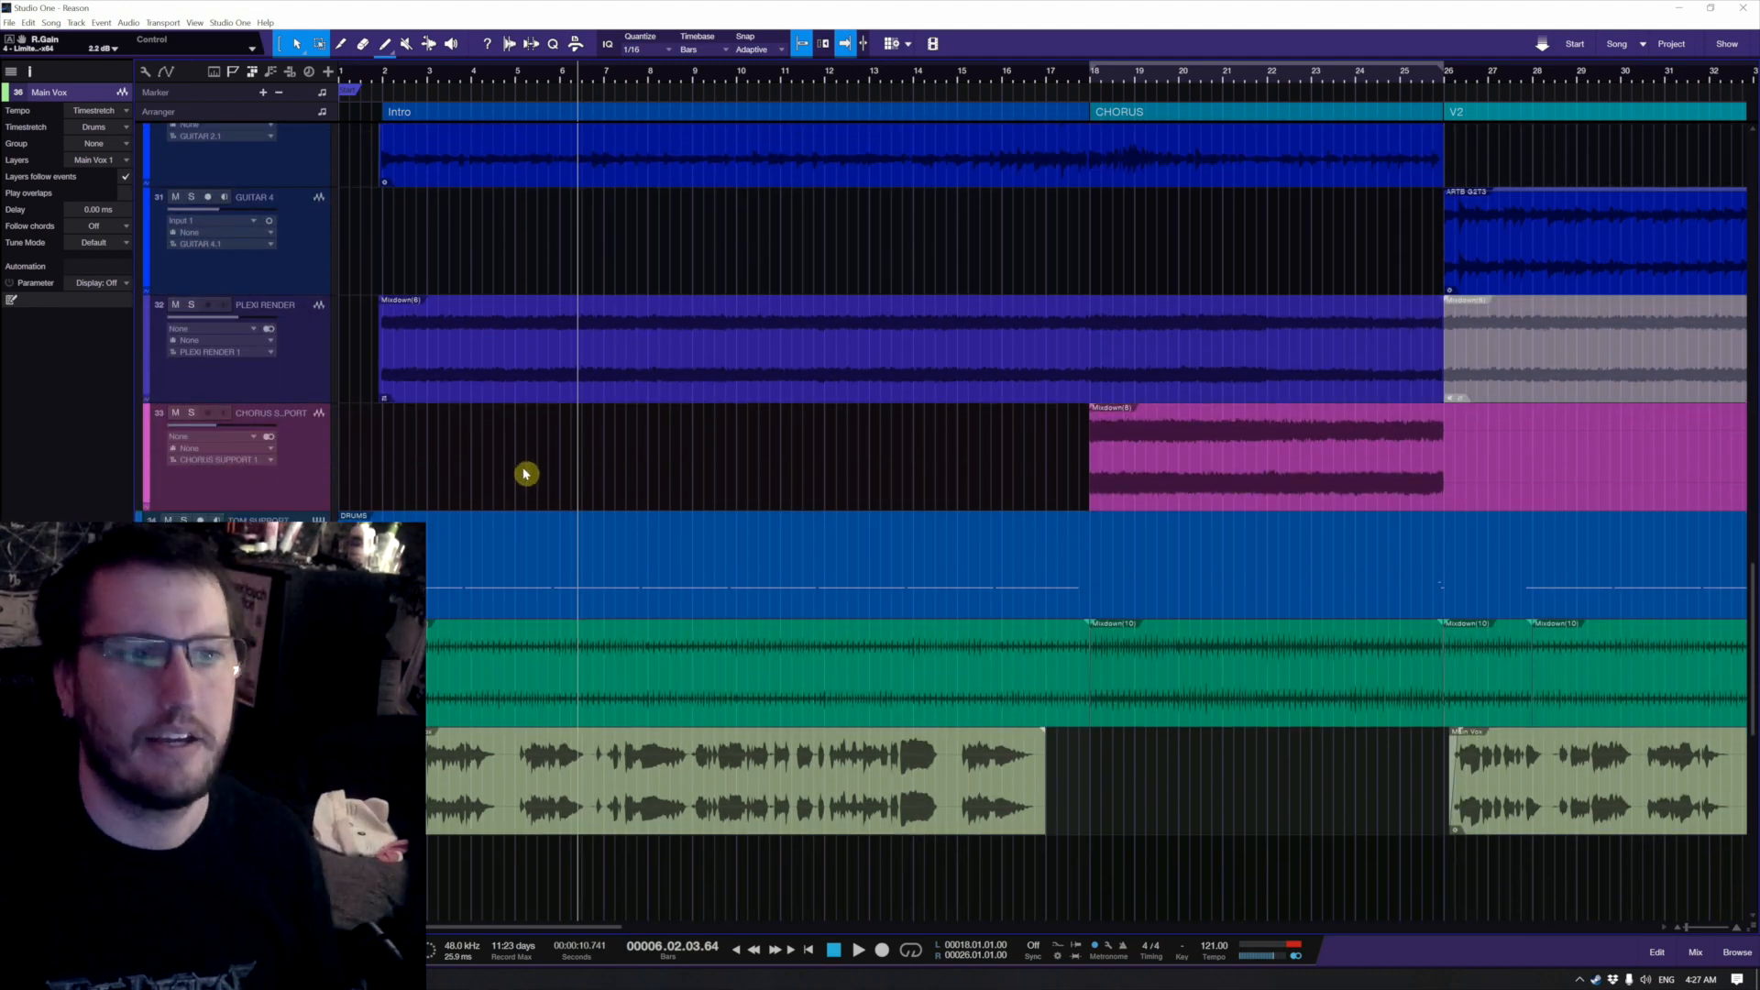
pyautogui.scroll(-4, 526, 473)
pyautogui.scroll(-3, 526, 468)
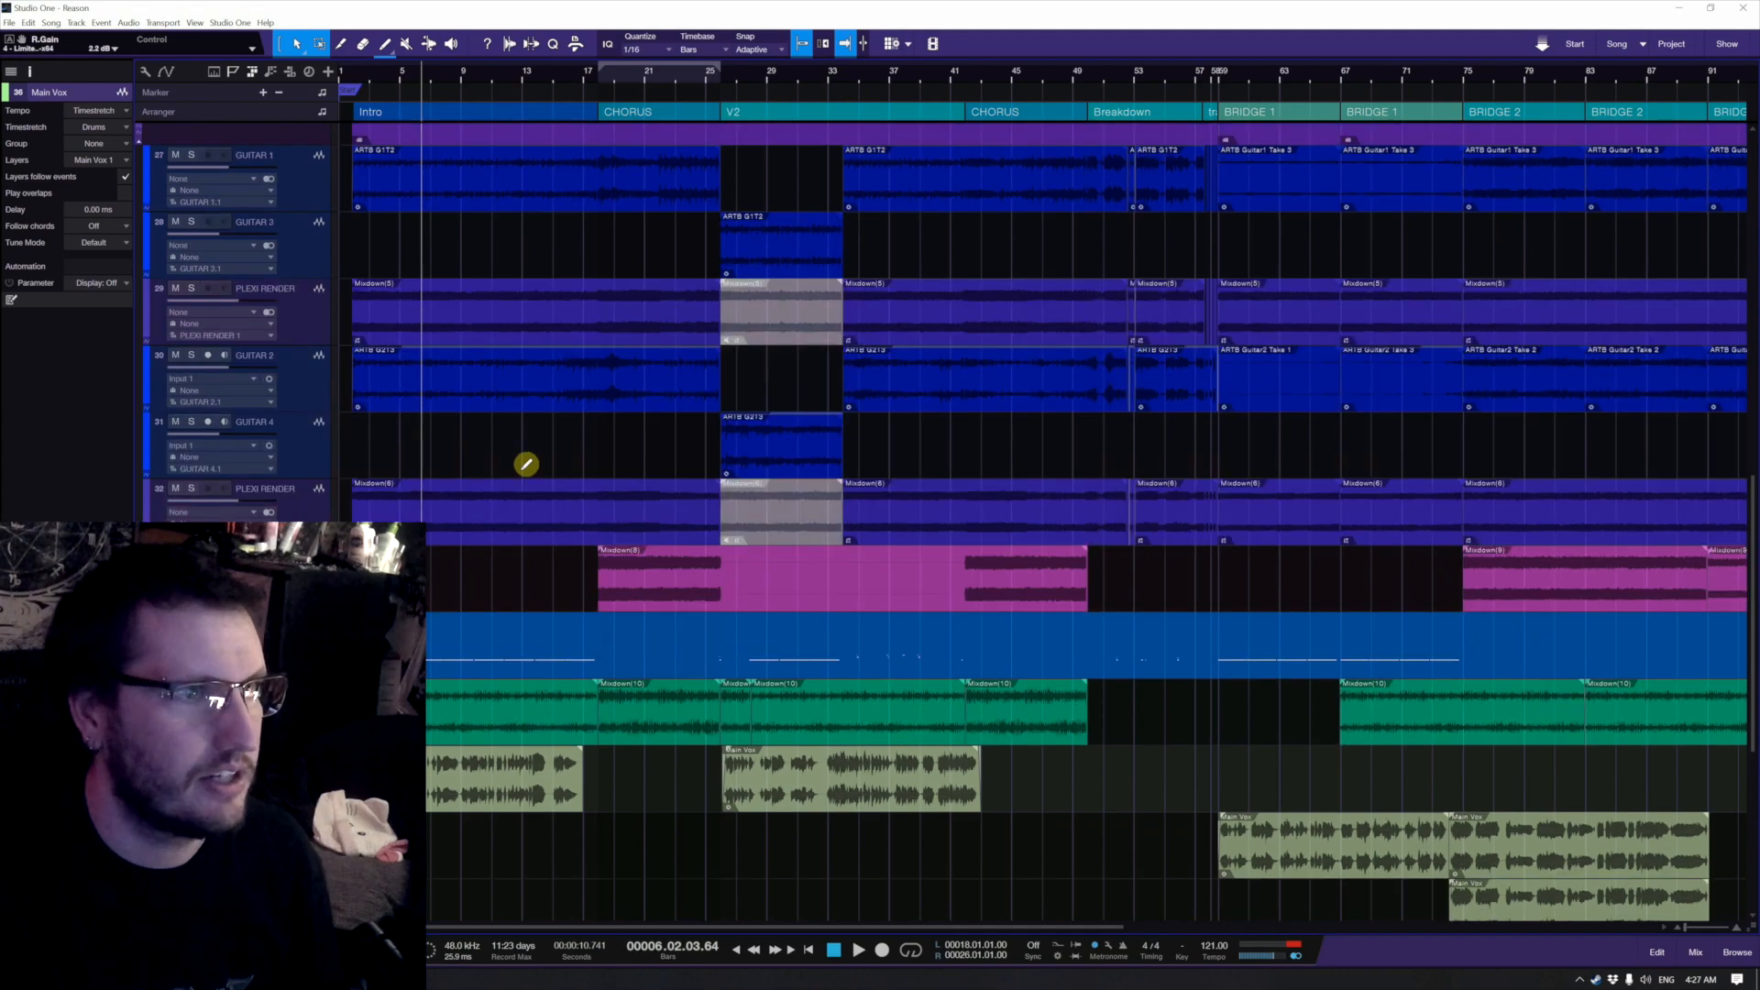
pyautogui.scroll(-5, 527, 463)
pyautogui.scroll(4, 515, 468)
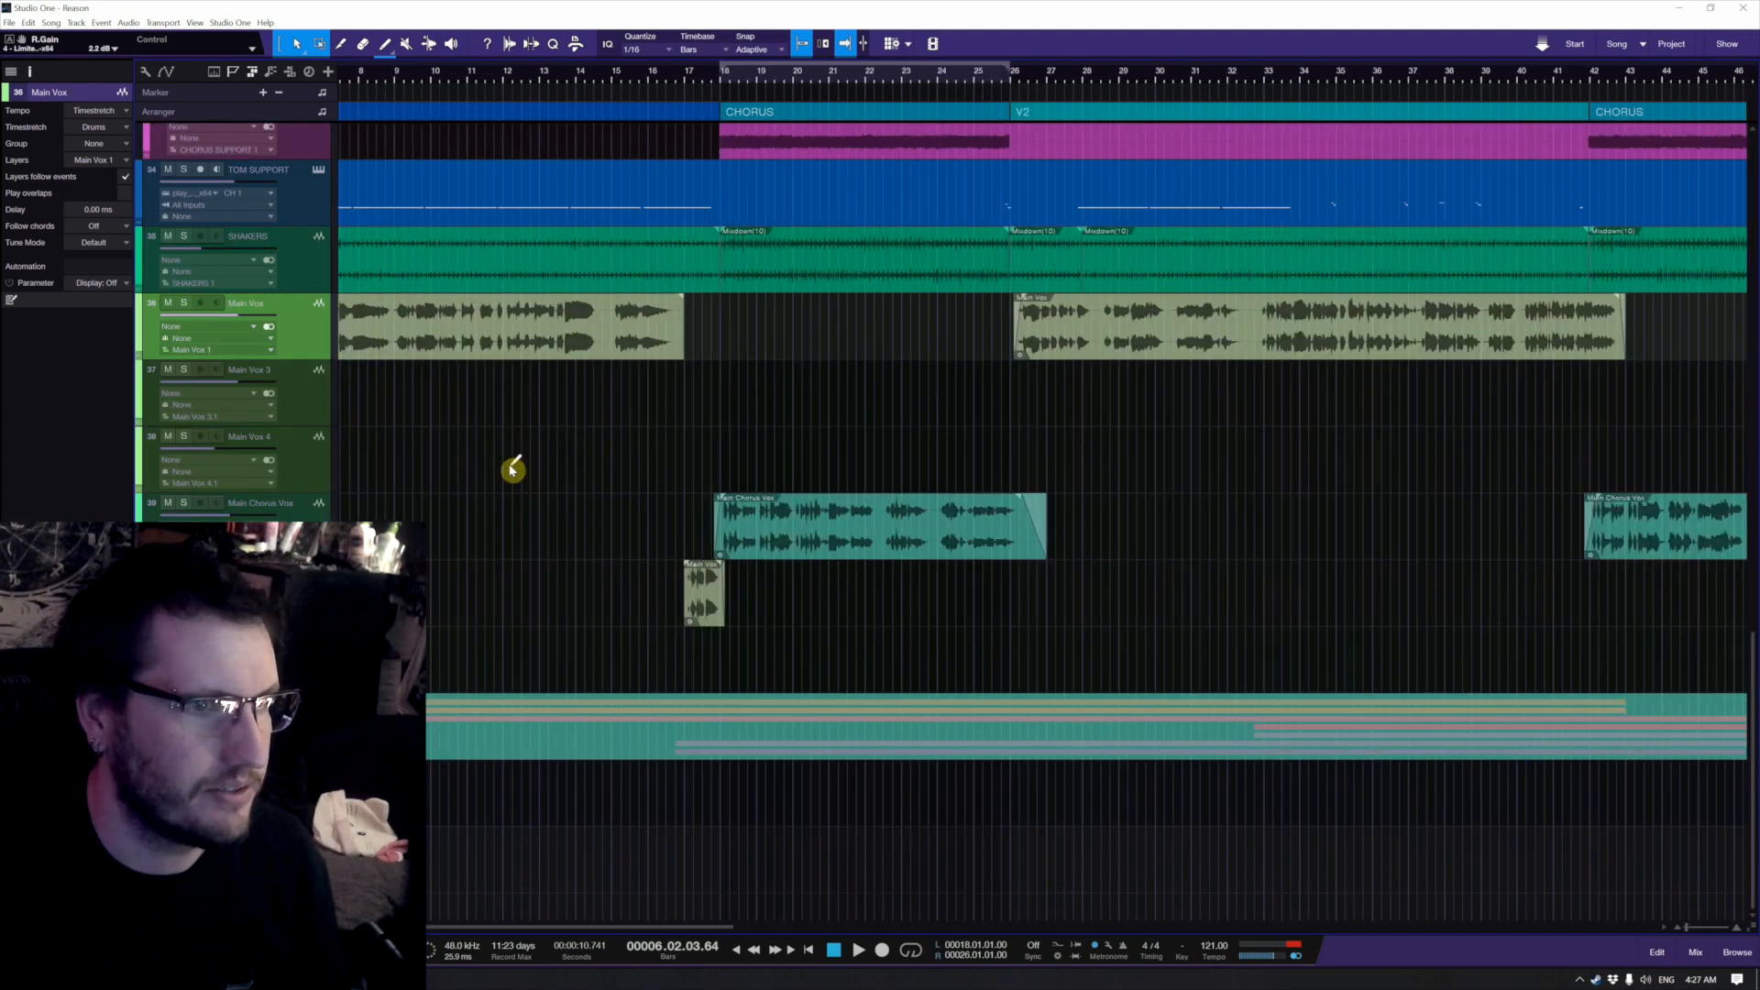
pyautogui.scroll(2, 512, 470)
pyautogui.hscroll(-3, 514, 471)
pyautogui.click(405, 334)
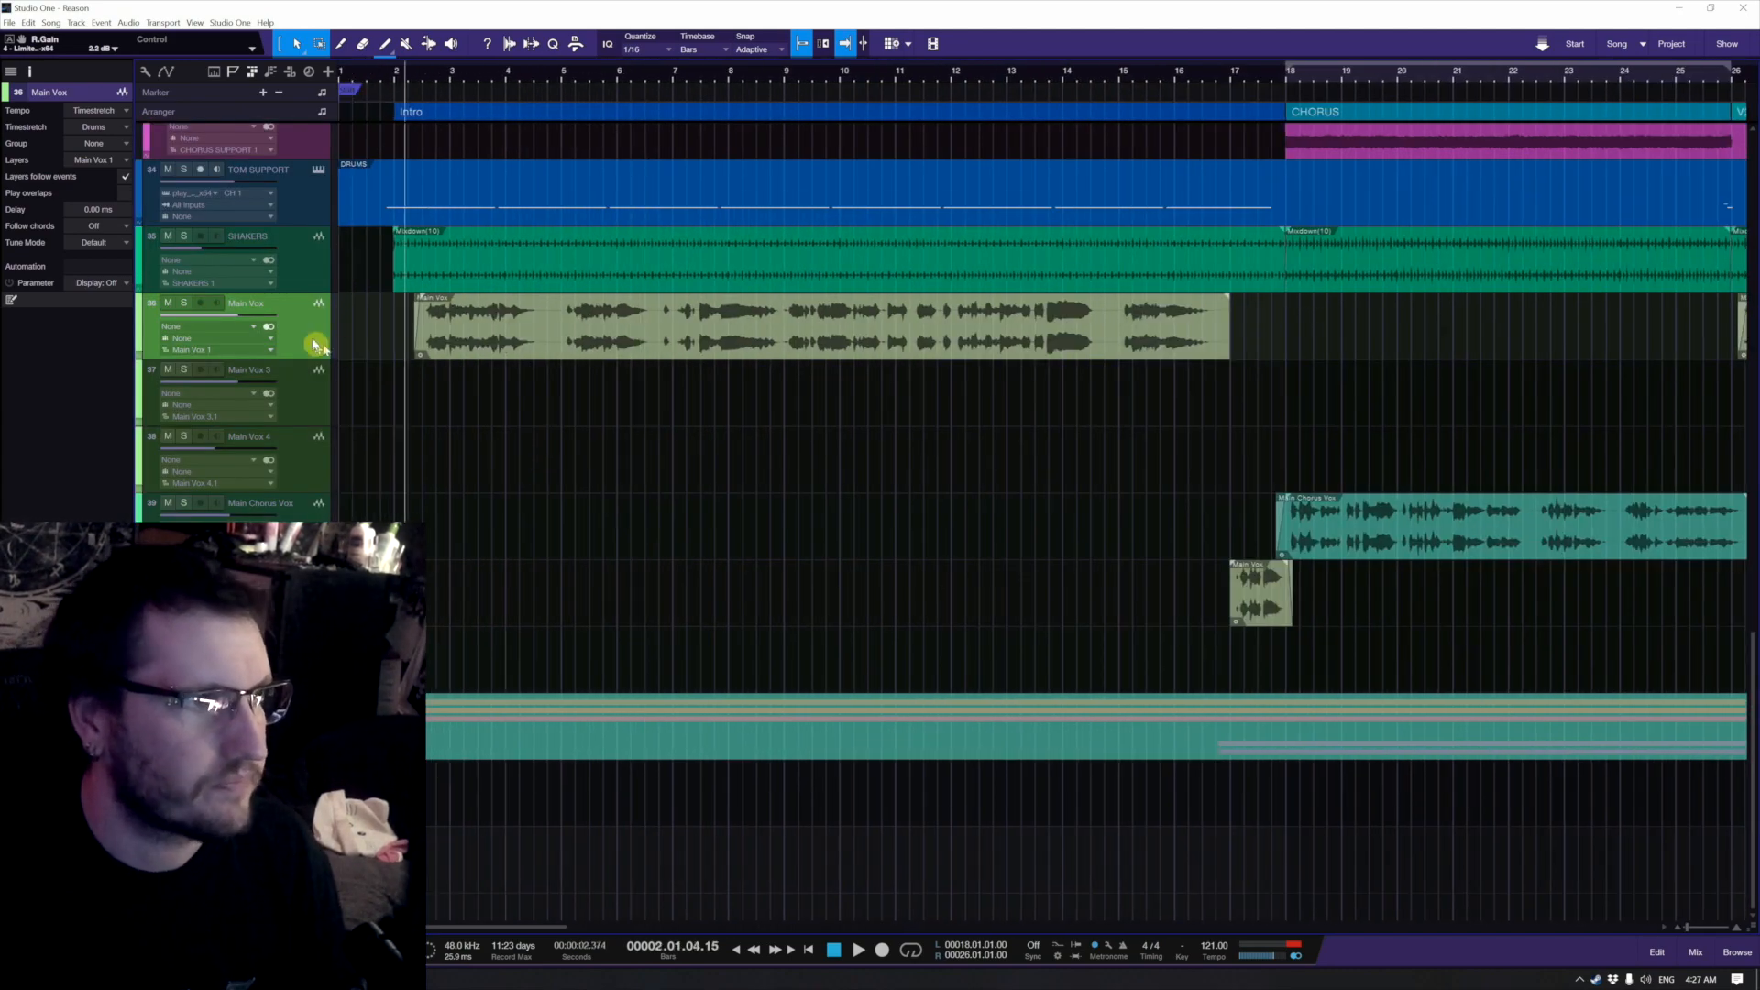
pyautogui.press('space')
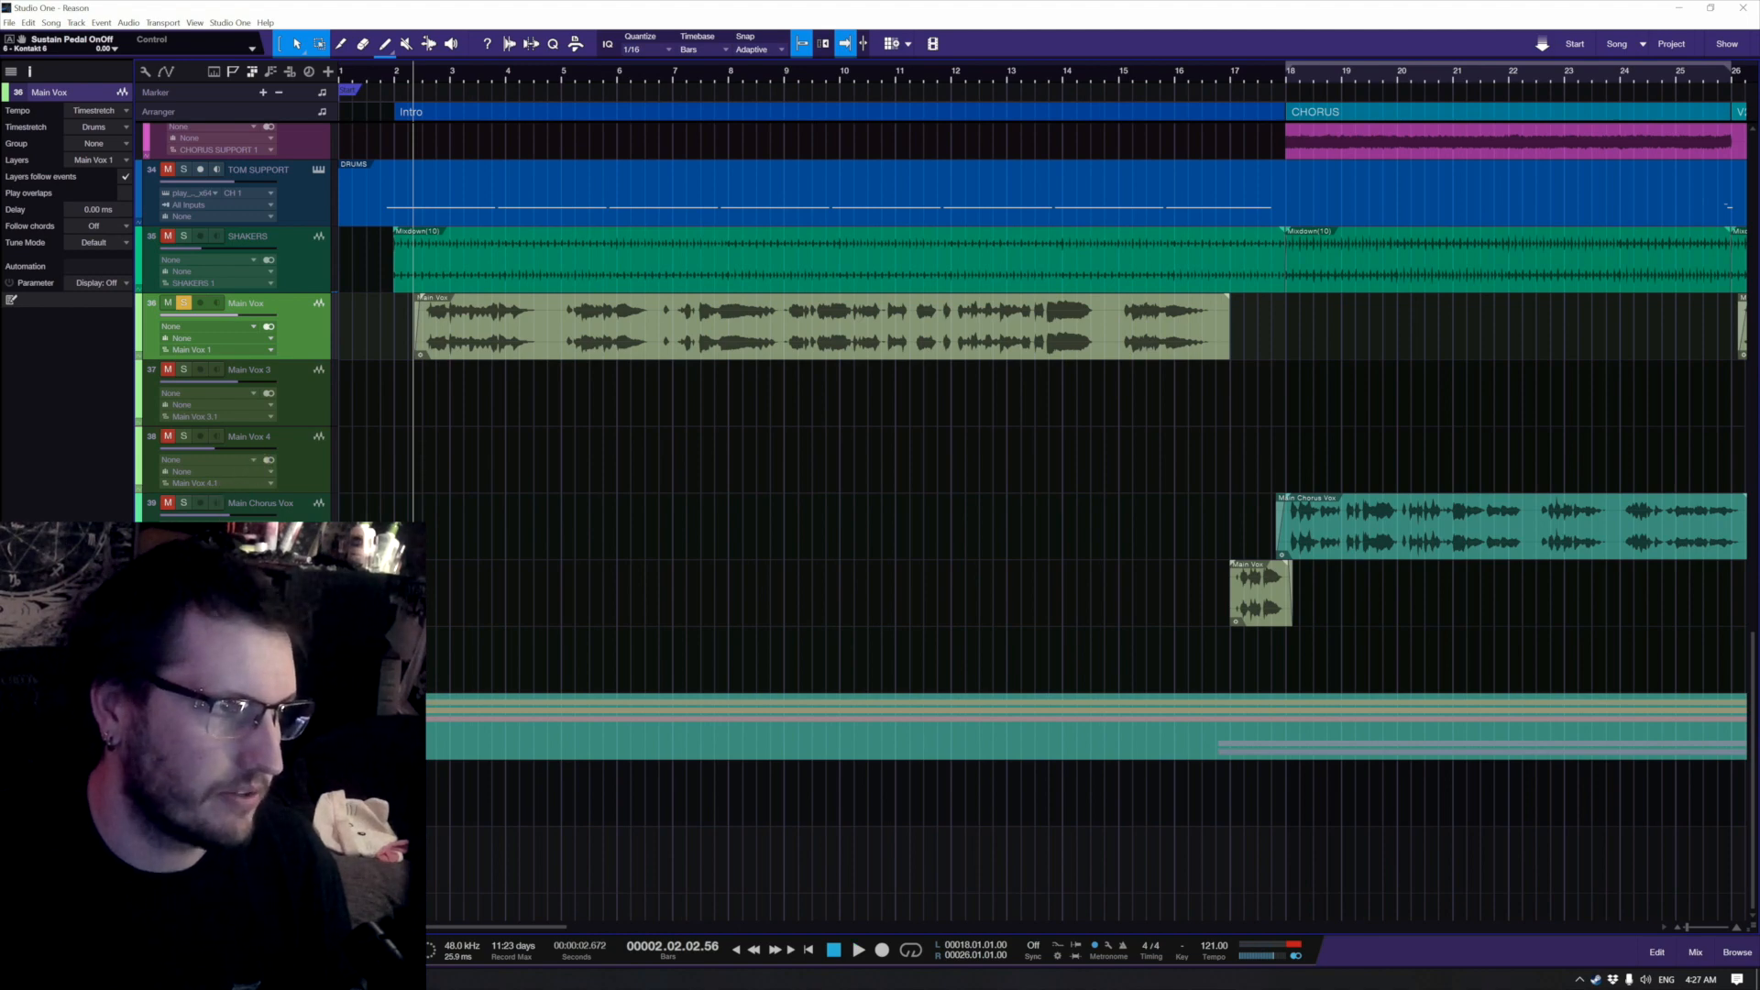
# Step: Open FrontDAW from the Main Vox inserts and play the soloed vocal from bar 2
pyautogui.press('F11')
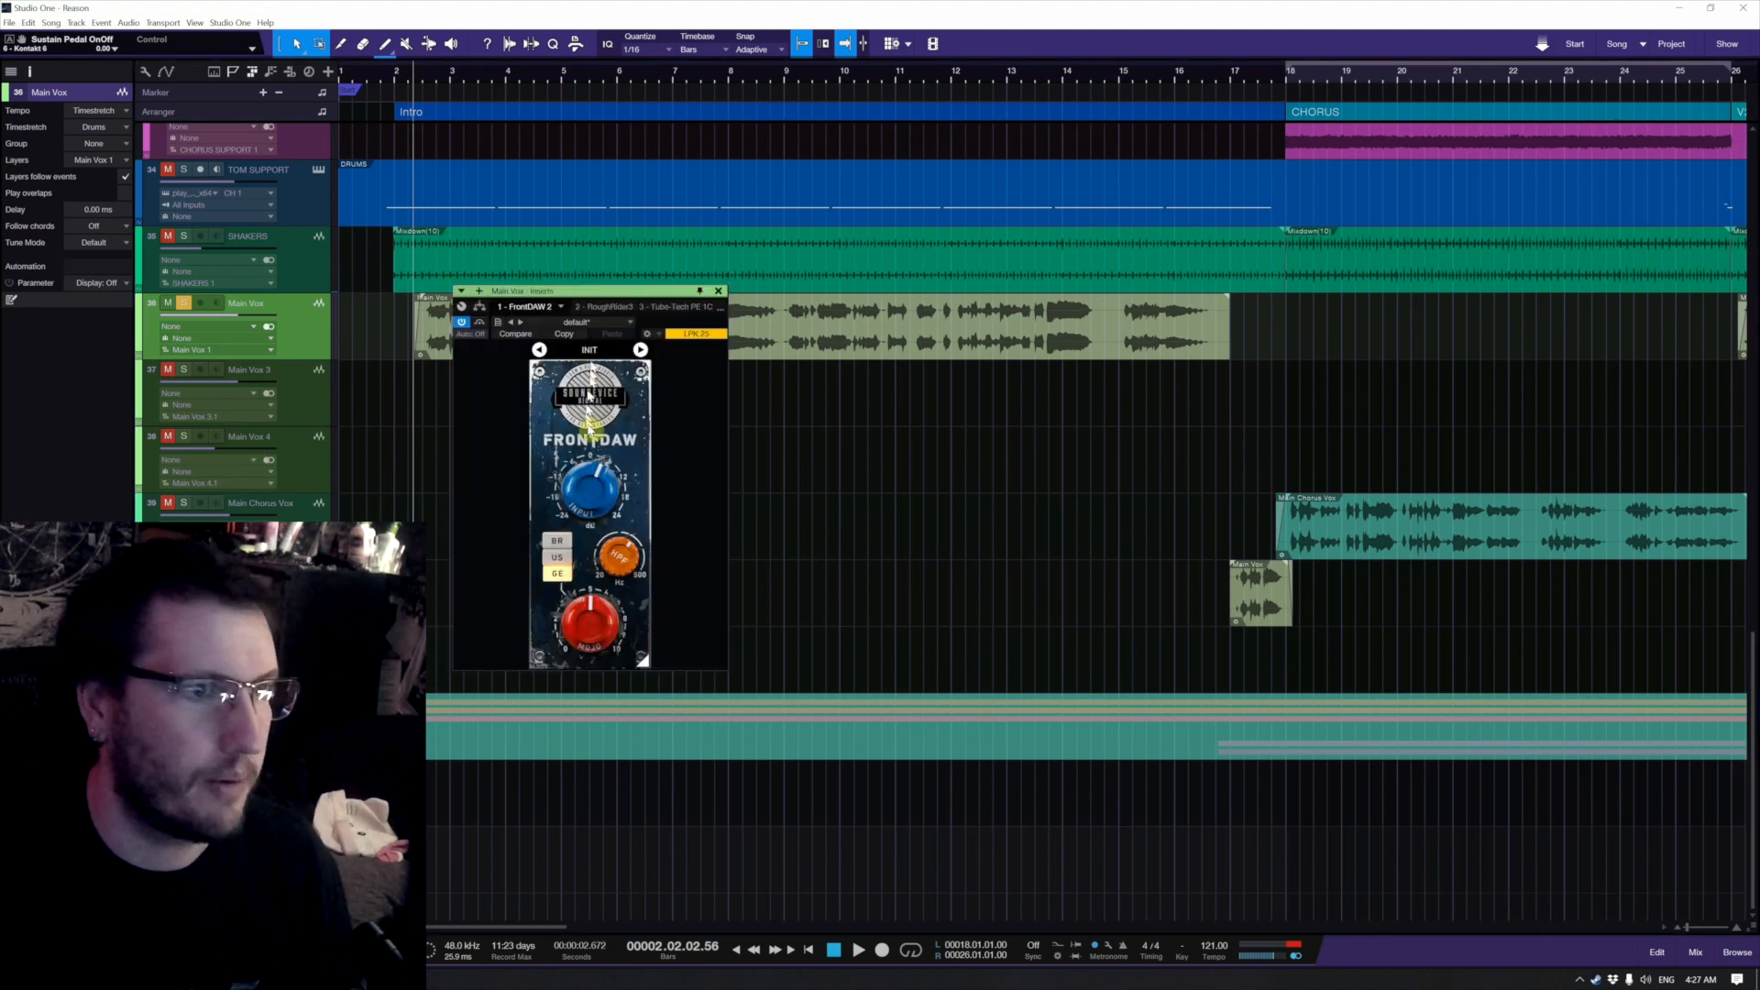
pyautogui.press('space')
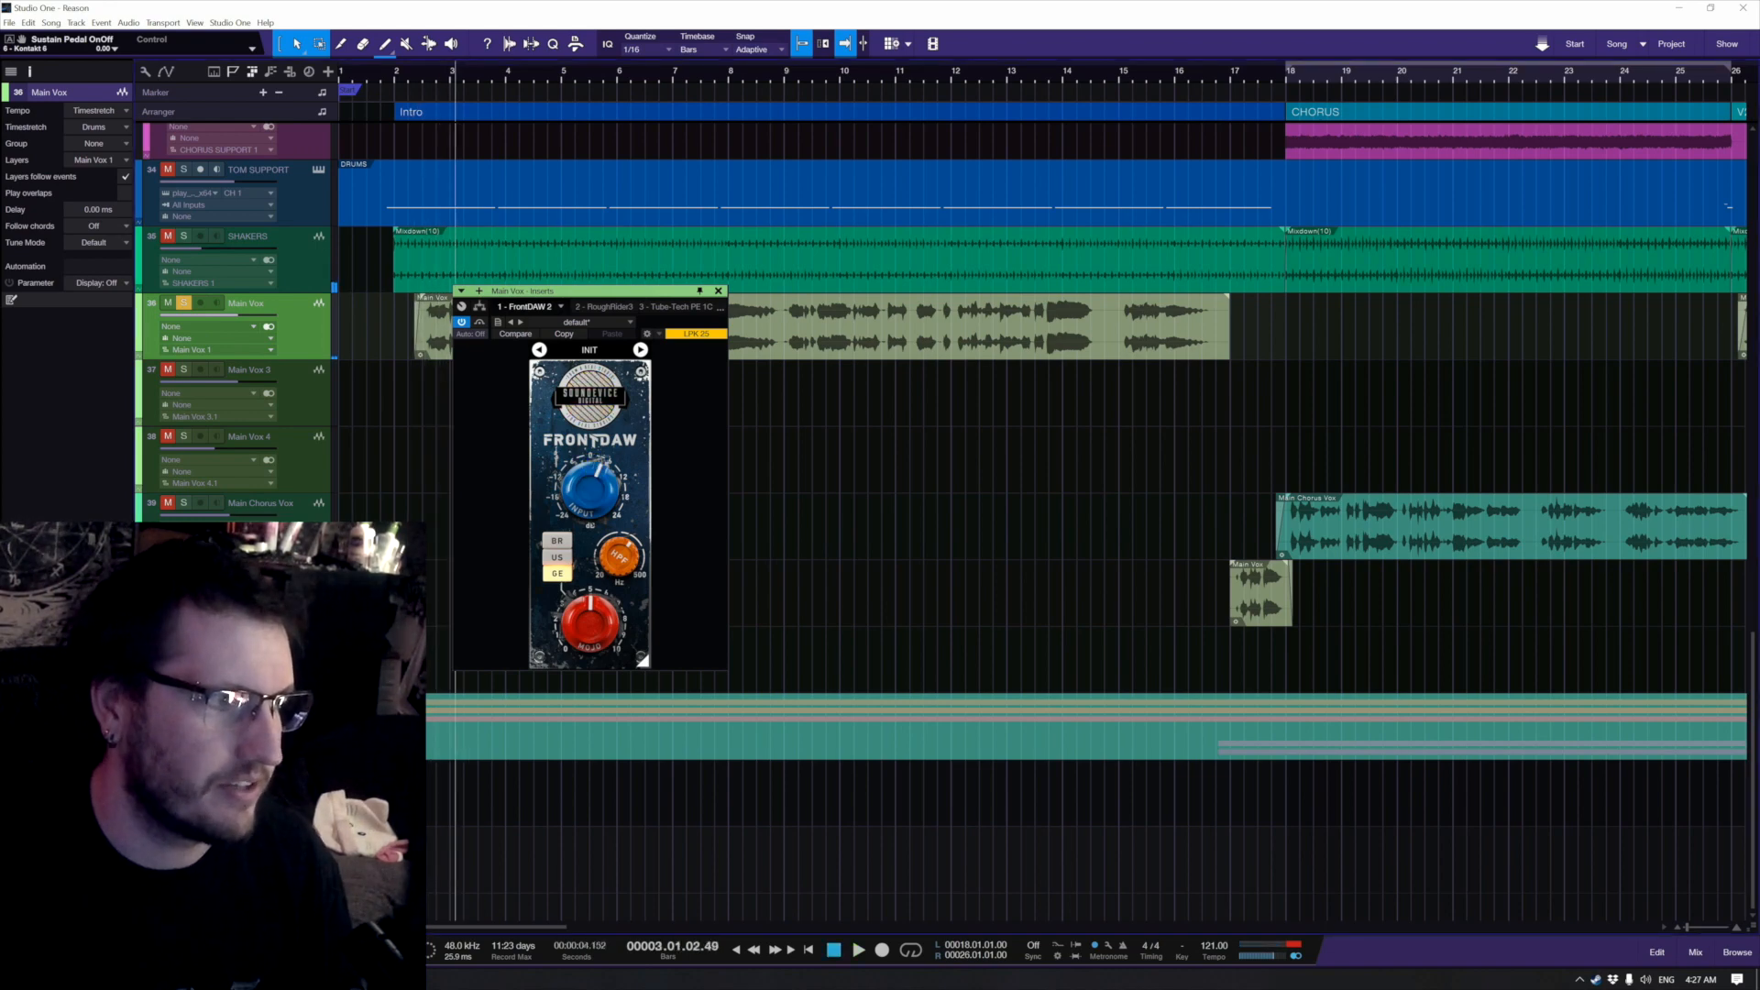
pyautogui.click(411, 357)
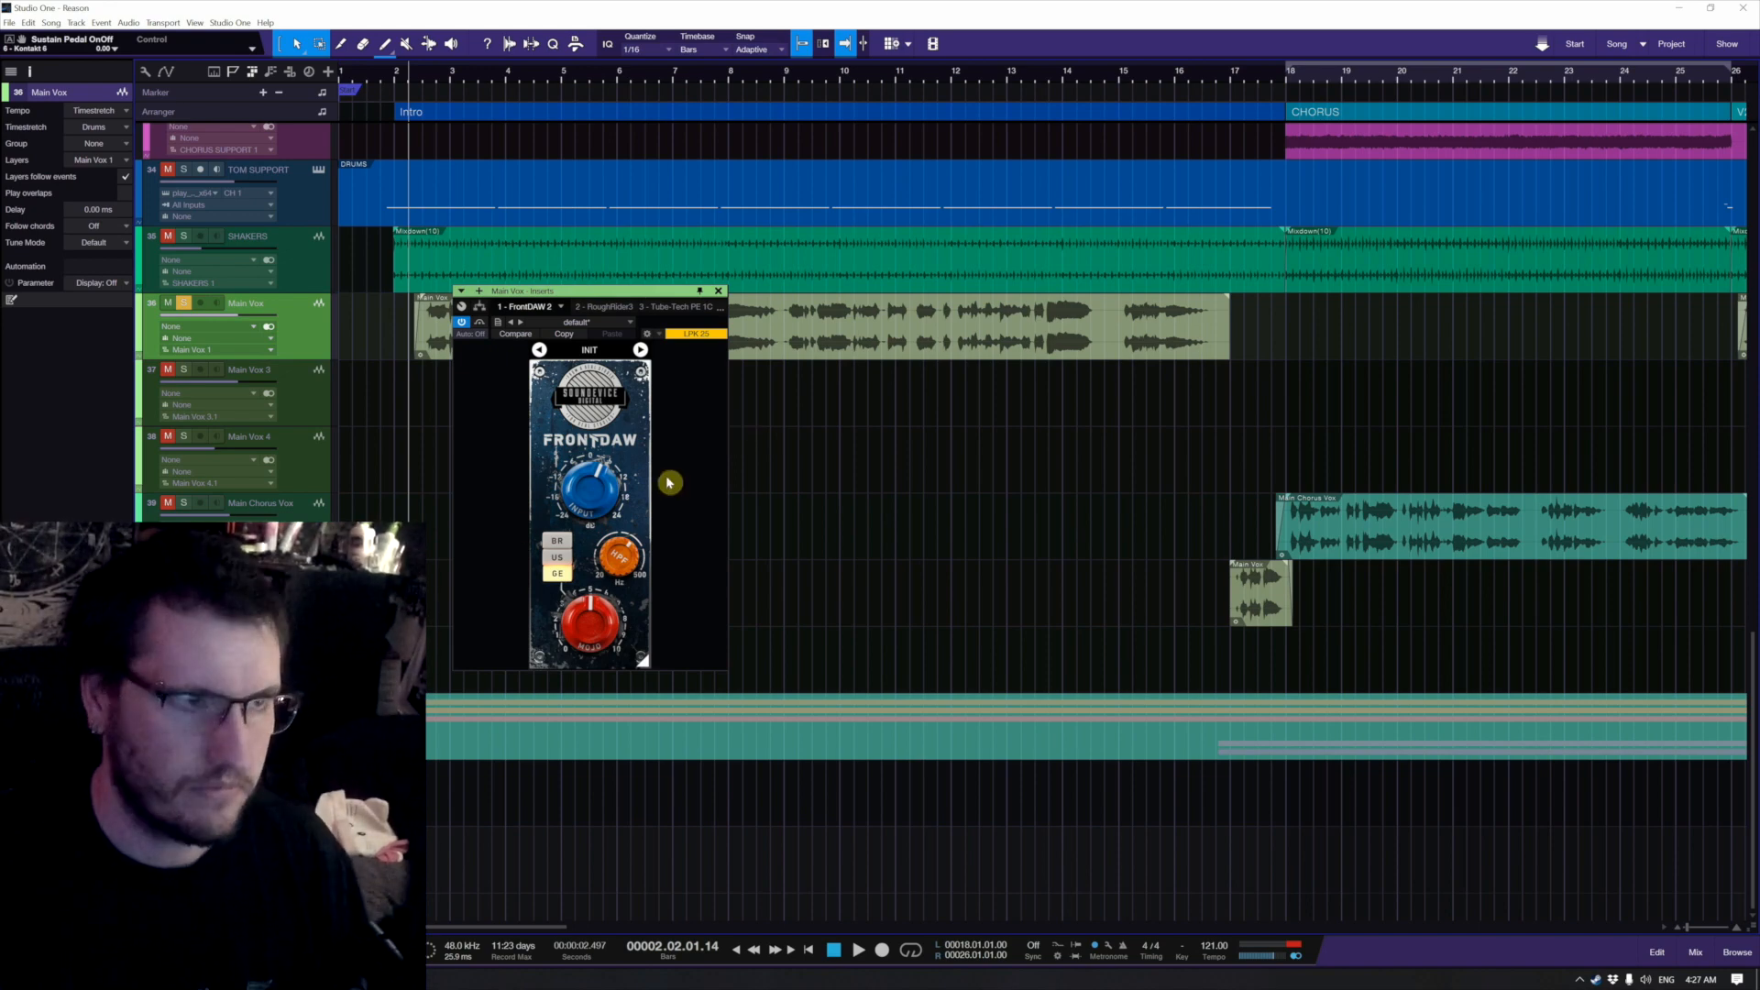
pyautogui.press('space')
# Step: Try FrontDAW's input at about 7 dB during playback while lowering the intro Main Vox clip's volume
pyautogui.moveTo(594, 487); pyautogui.dragTo(594, 493)
pyautogui.press('space')
pyautogui.click(909, 357)
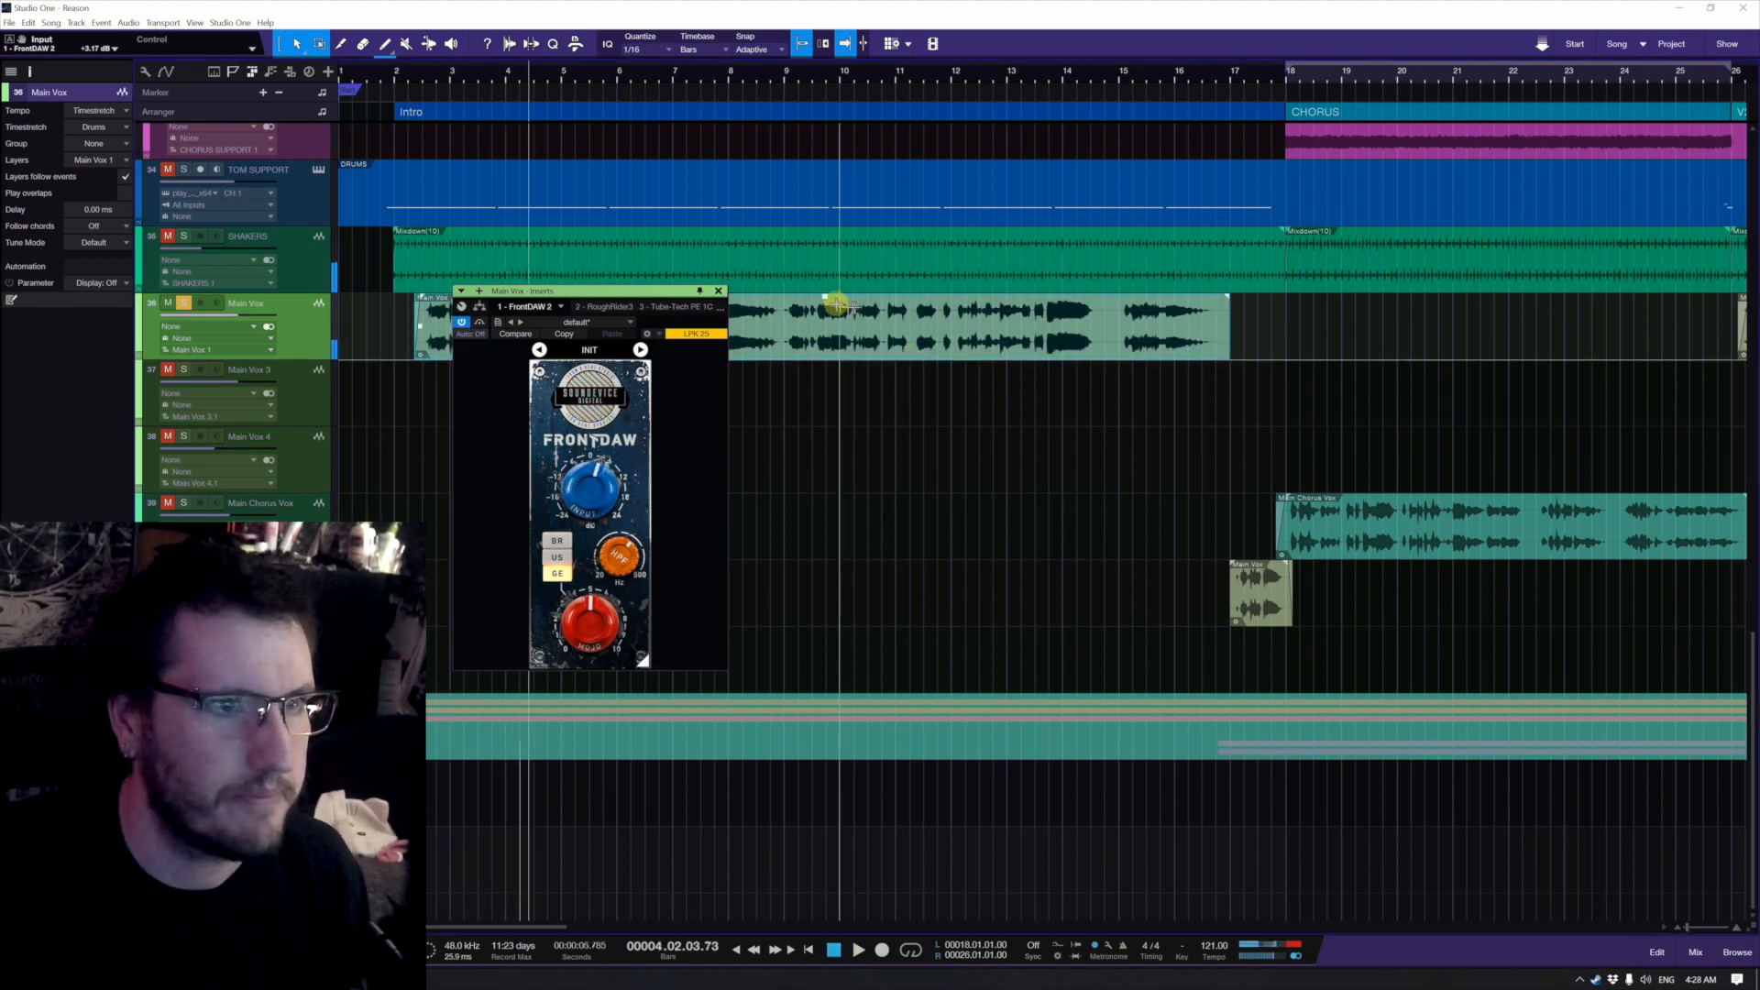
pyautogui.moveTo(829, 299); pyautogui.dragTo(828, 312)
pyautogui.press('space')
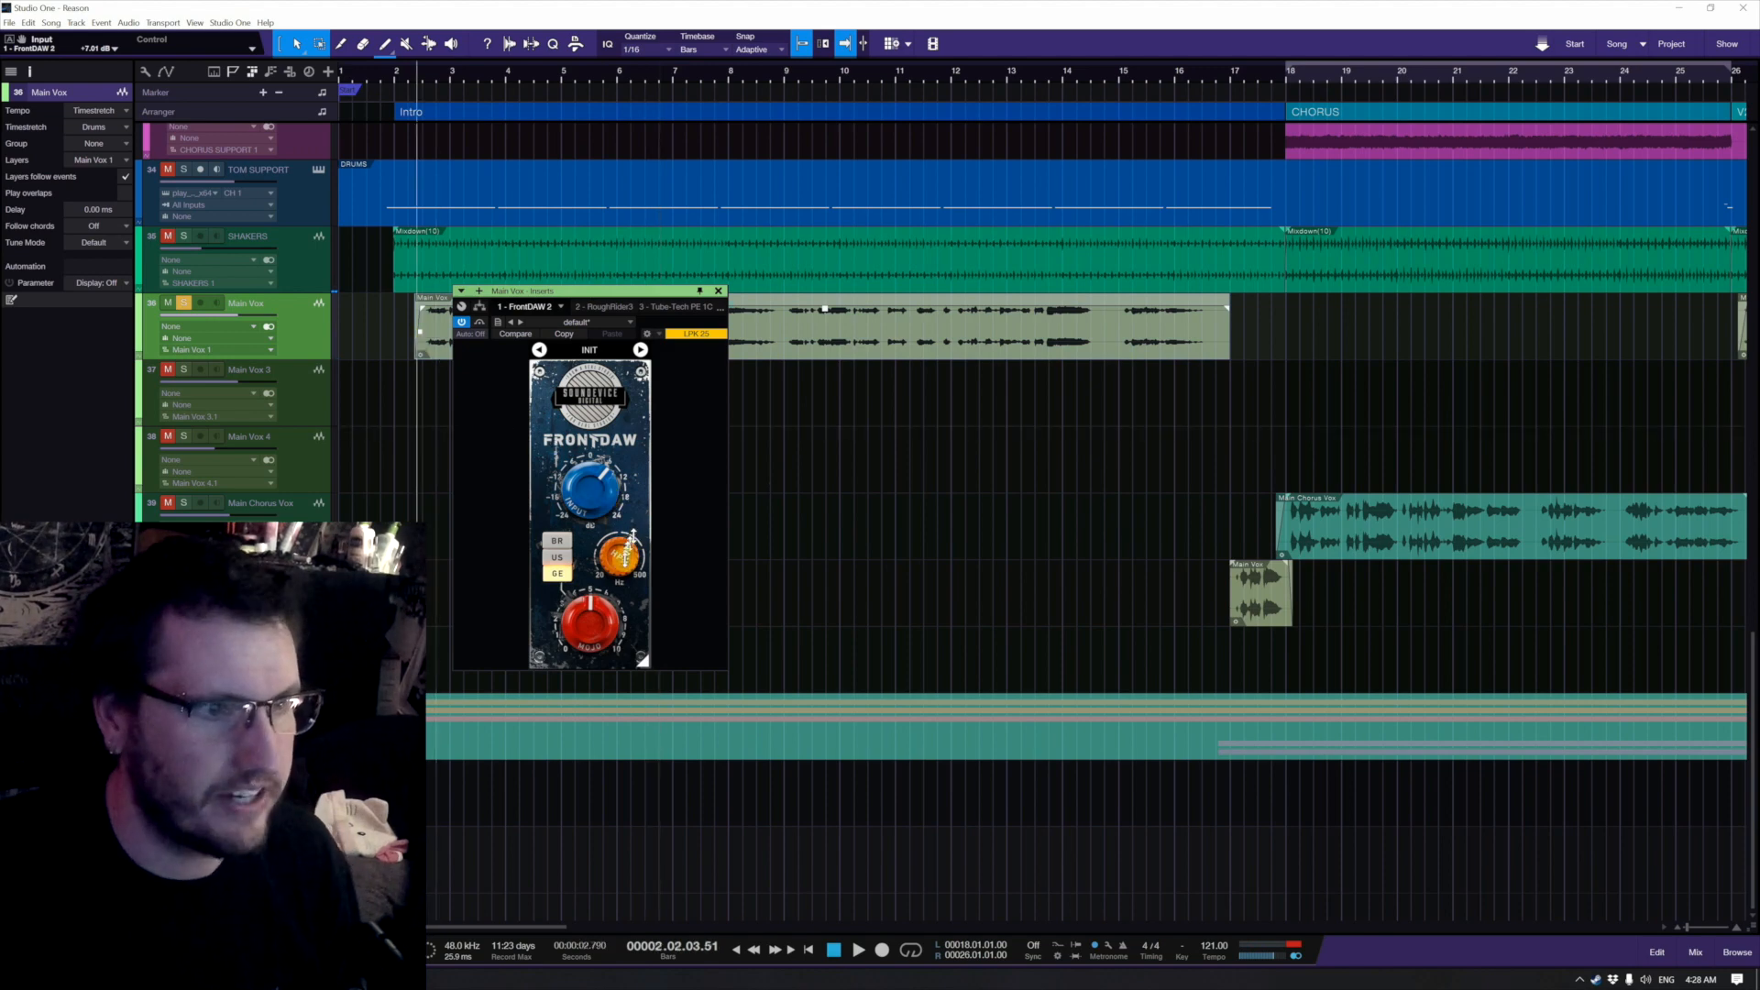
# Step: Sweep FrontDAW's high-pass filter up to 500 Hz during playback, switch its style to US, and close the plug-in
pyautogui.press('space')
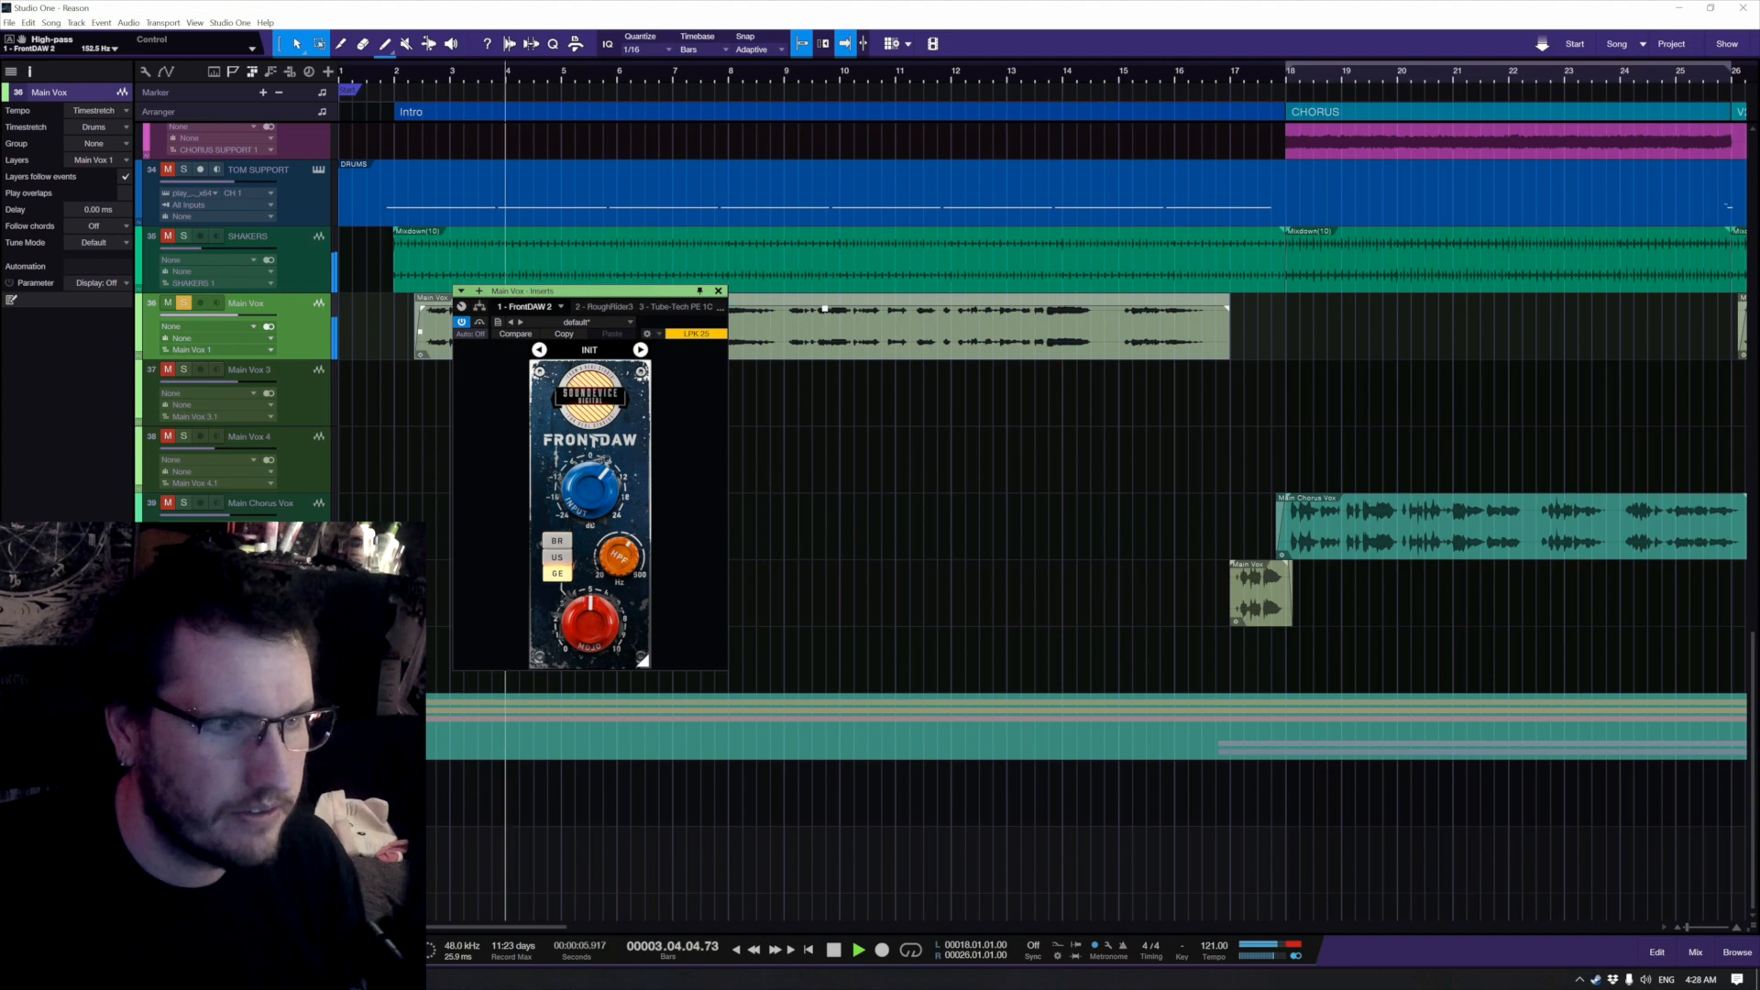
pyautogui.press('space')
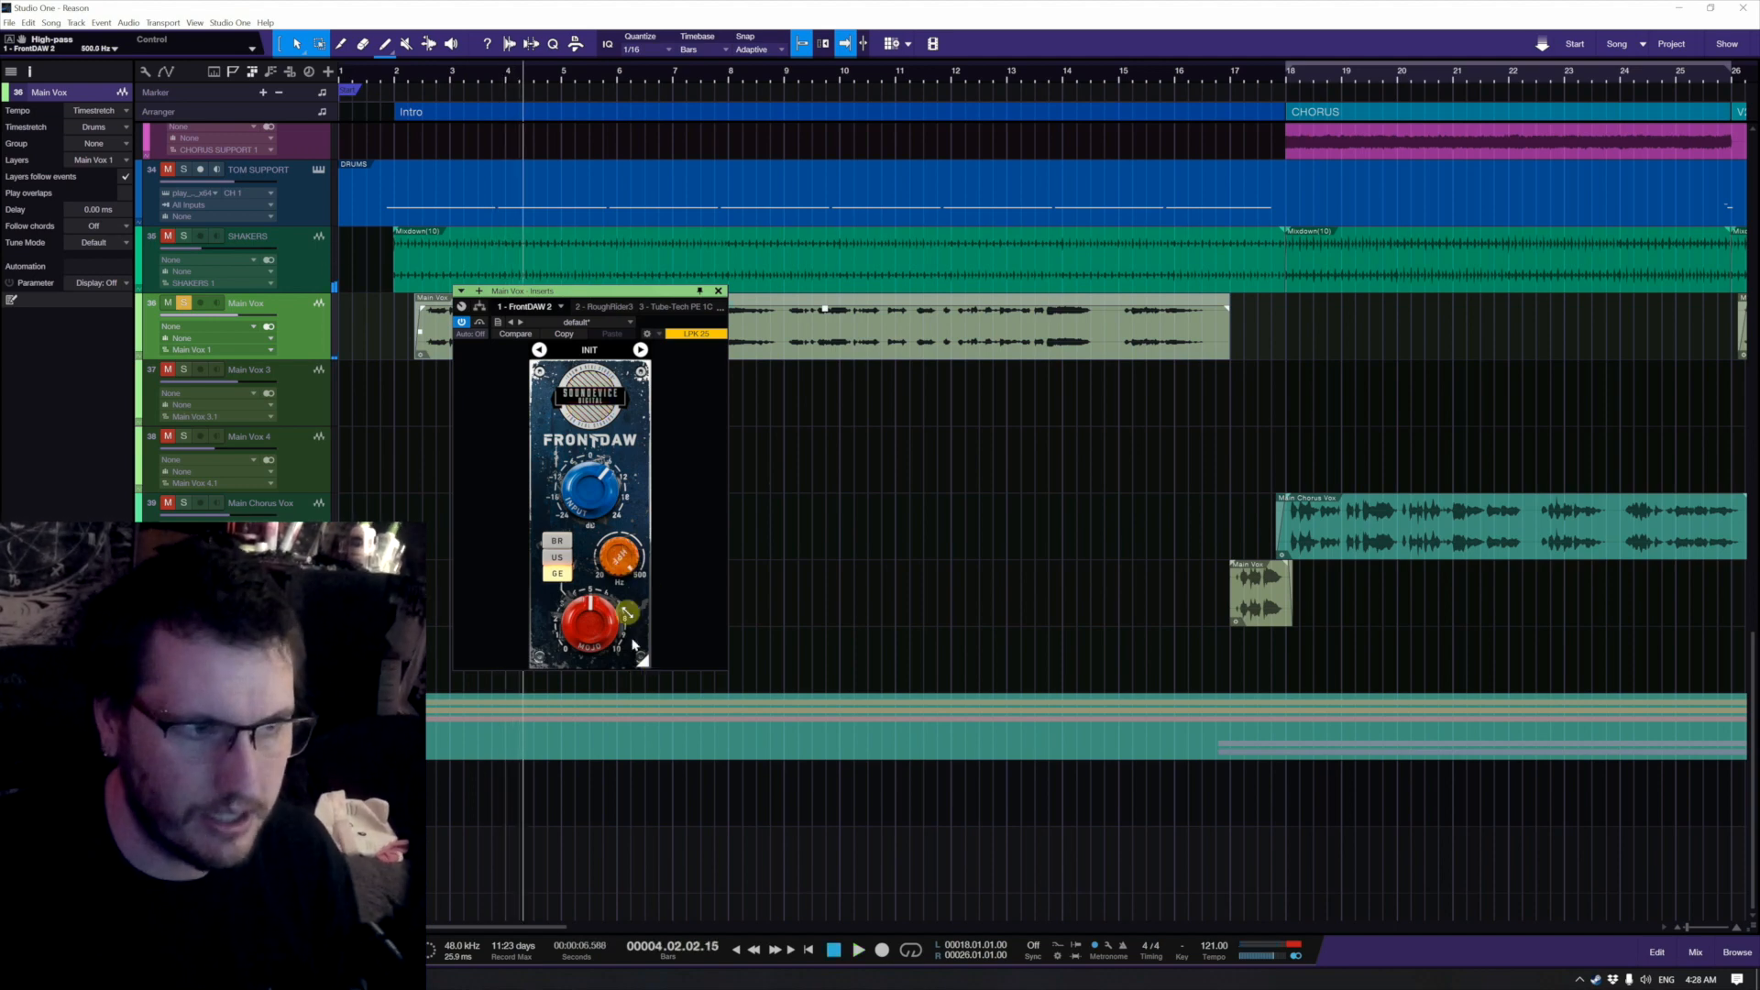
pyautogui.moveTo(621, 550); pyautogui.dragTo(622, 578)
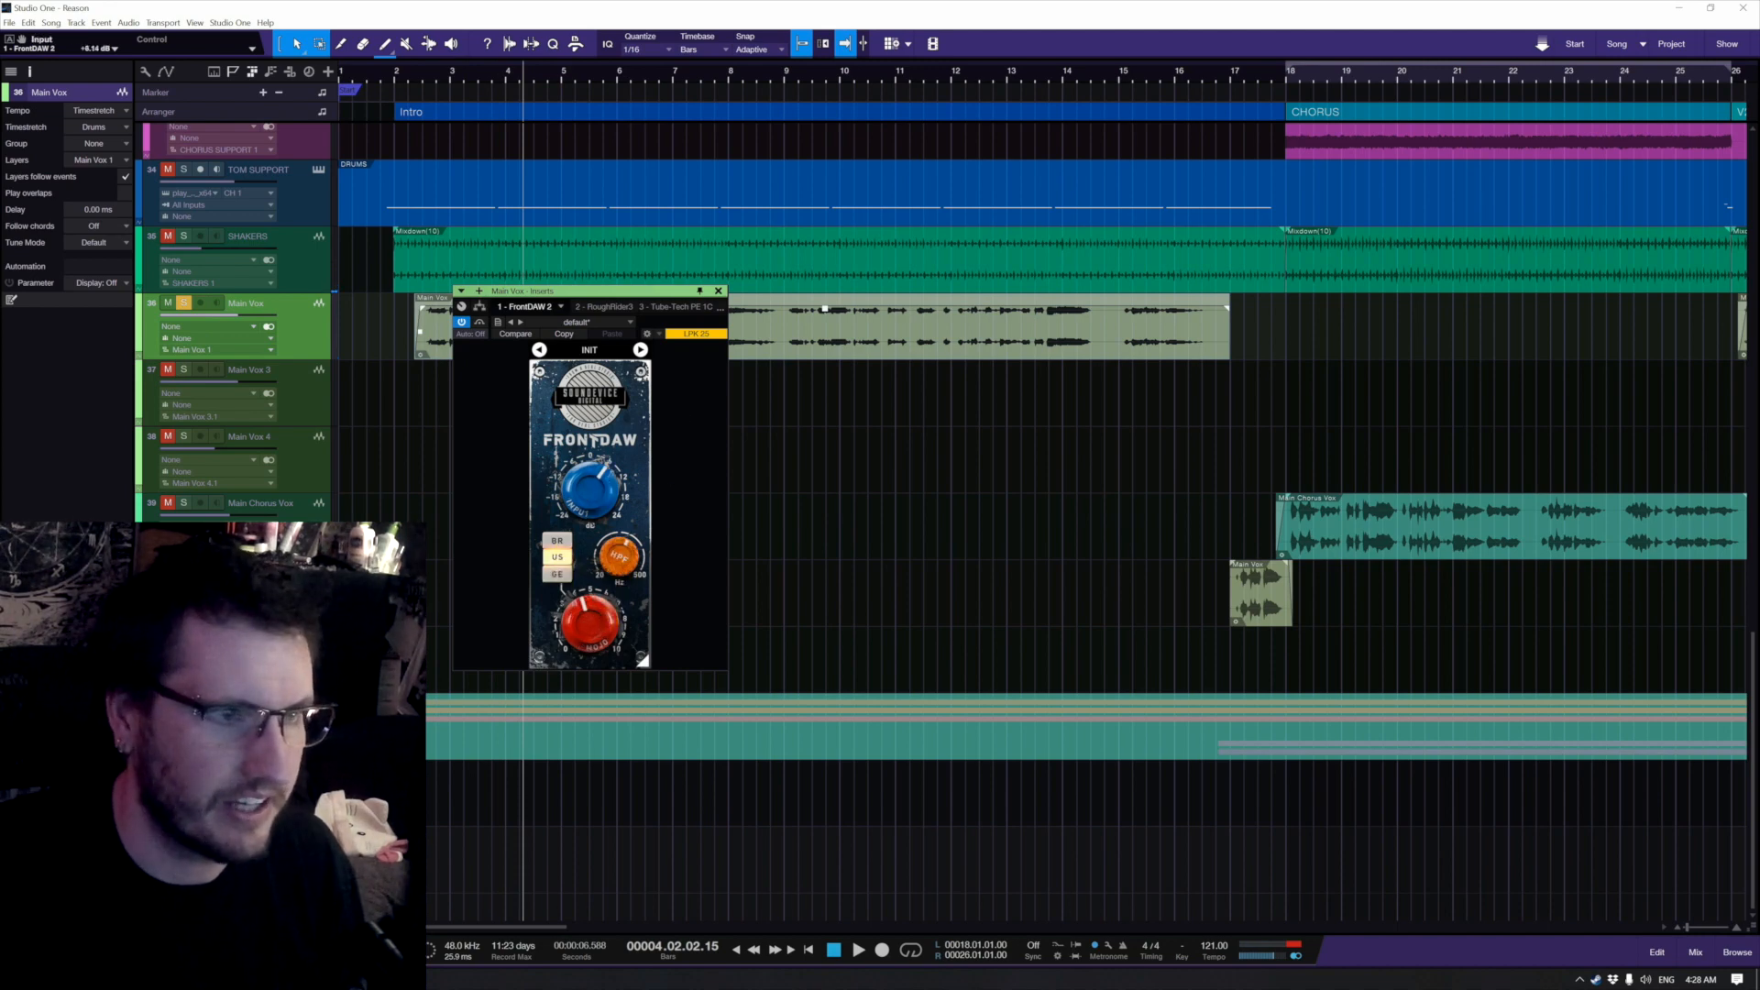
pyautogui.click(719, 291)
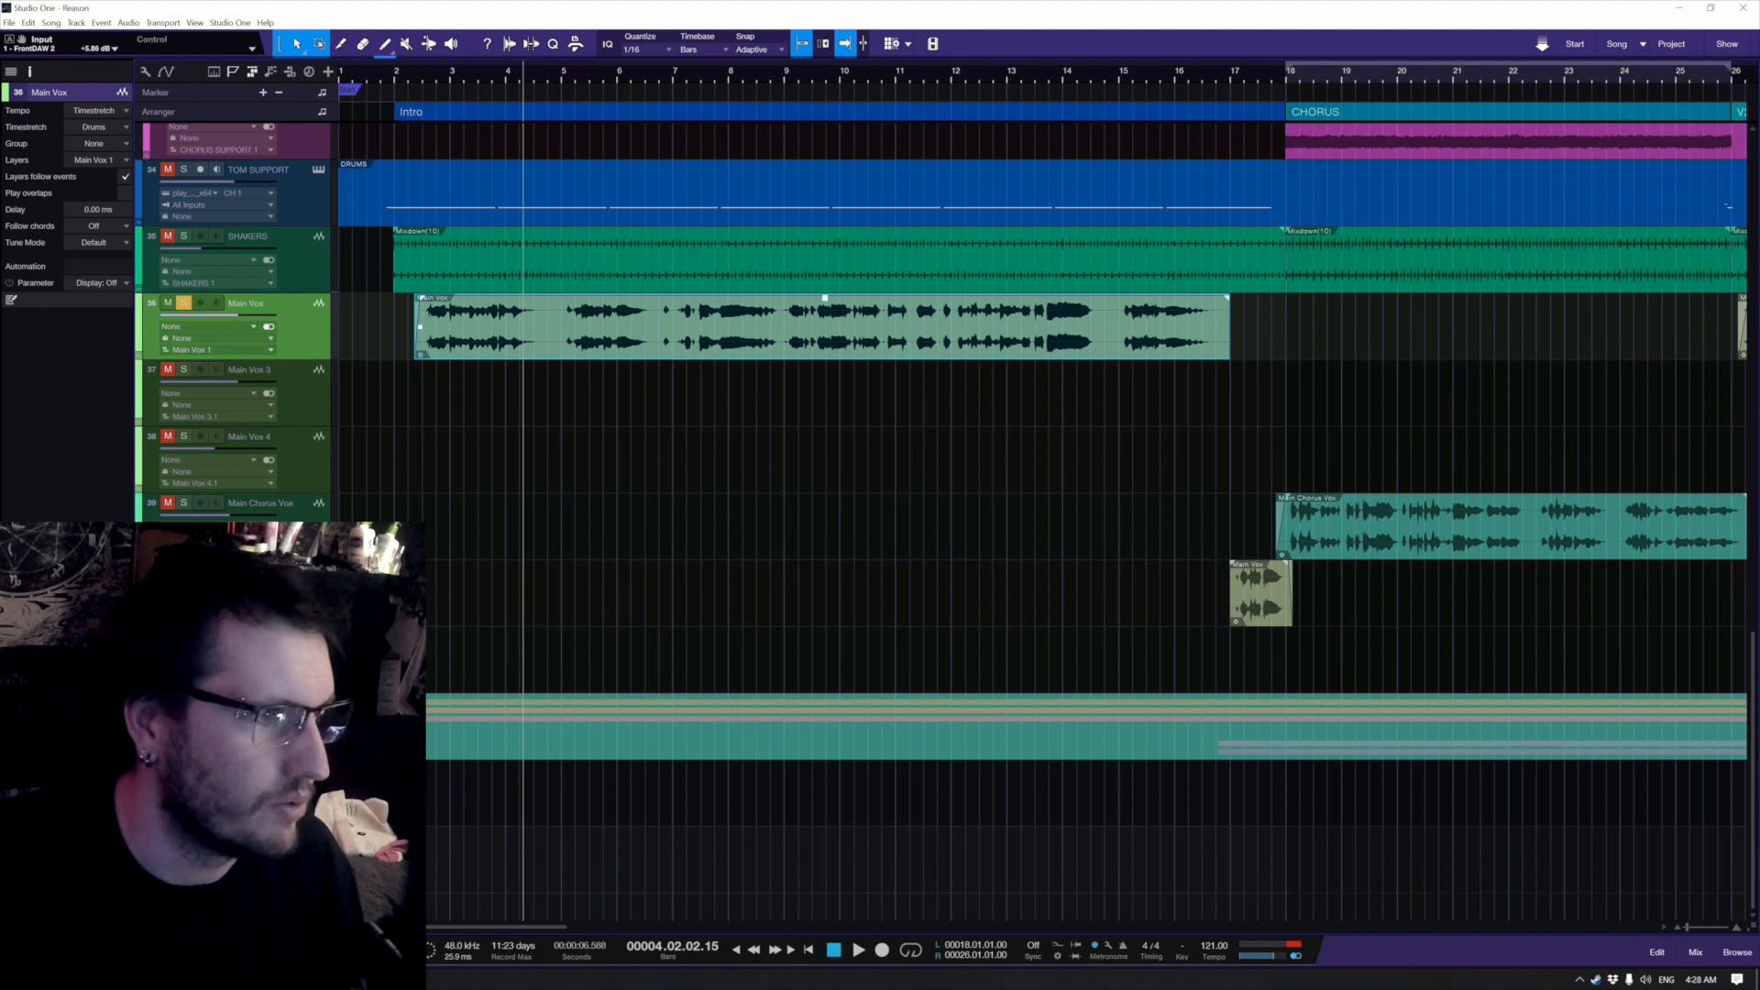
# Step: Play the vocal from about bar 9 through FrontDAW, set its input to about 4.3 dB, compare GE with US style, and raise Mojo
pyautogui.press('F11')
pyautogui.click(815, 71)
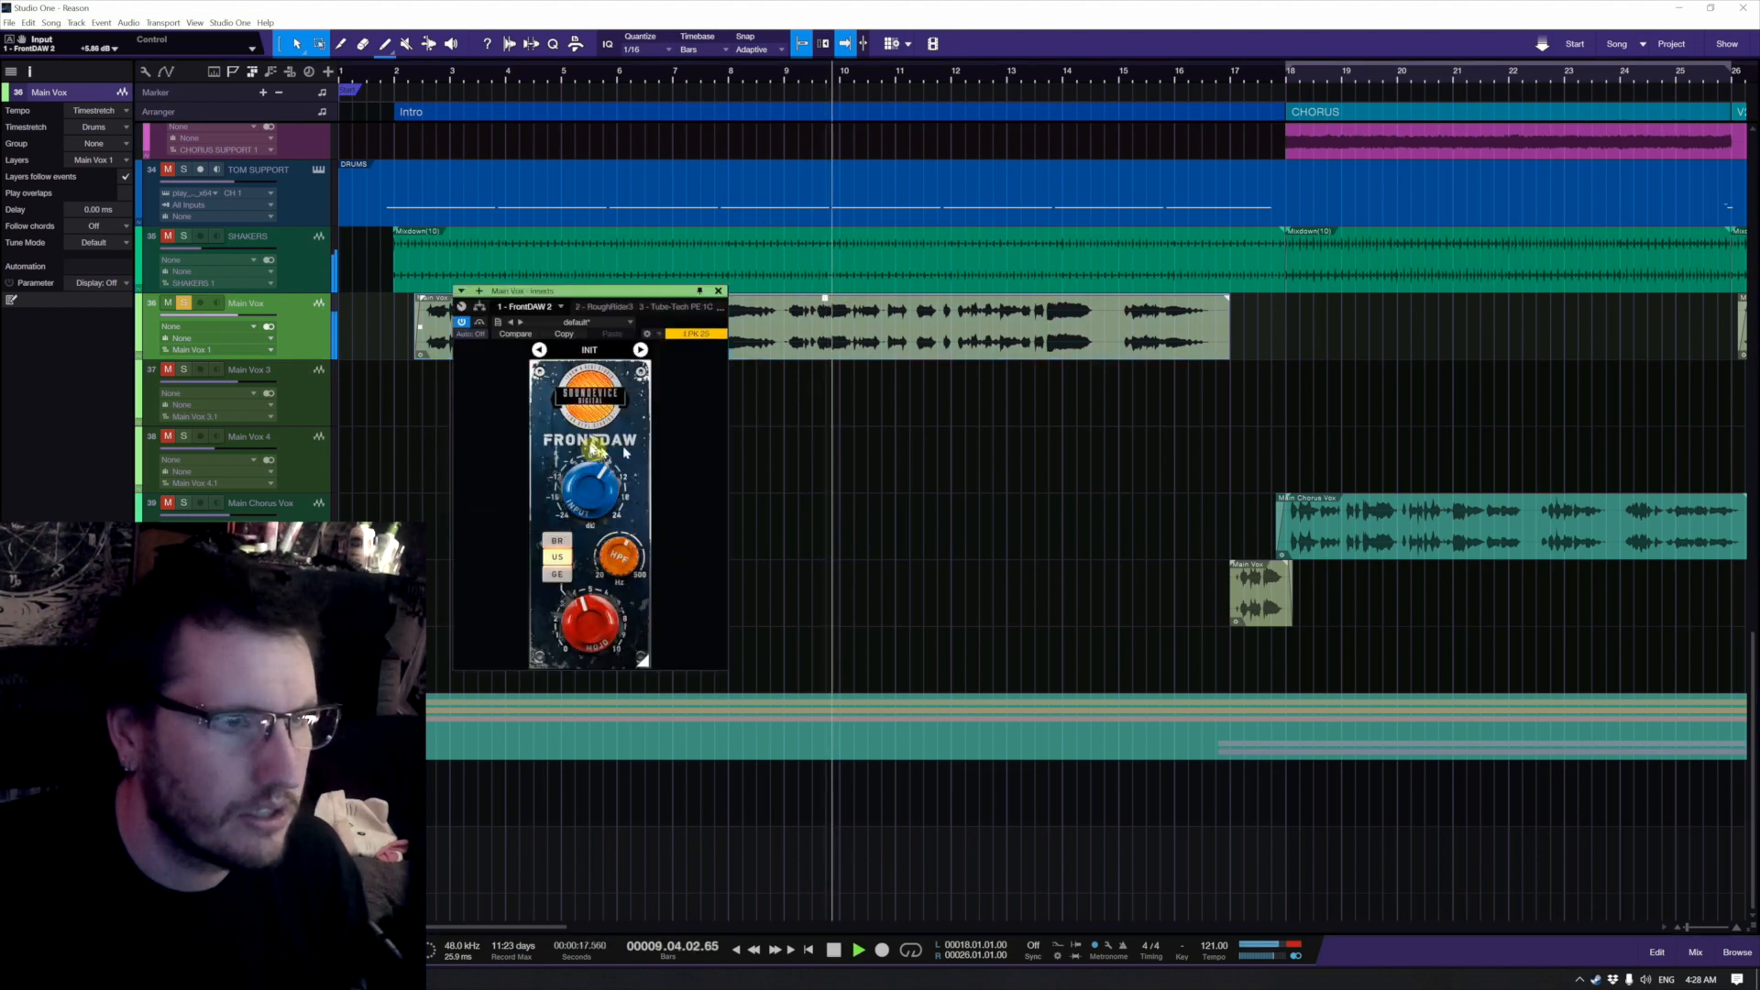
pyautogui.moveTo(596, 470); pyautogui.dragTo(596, 480)
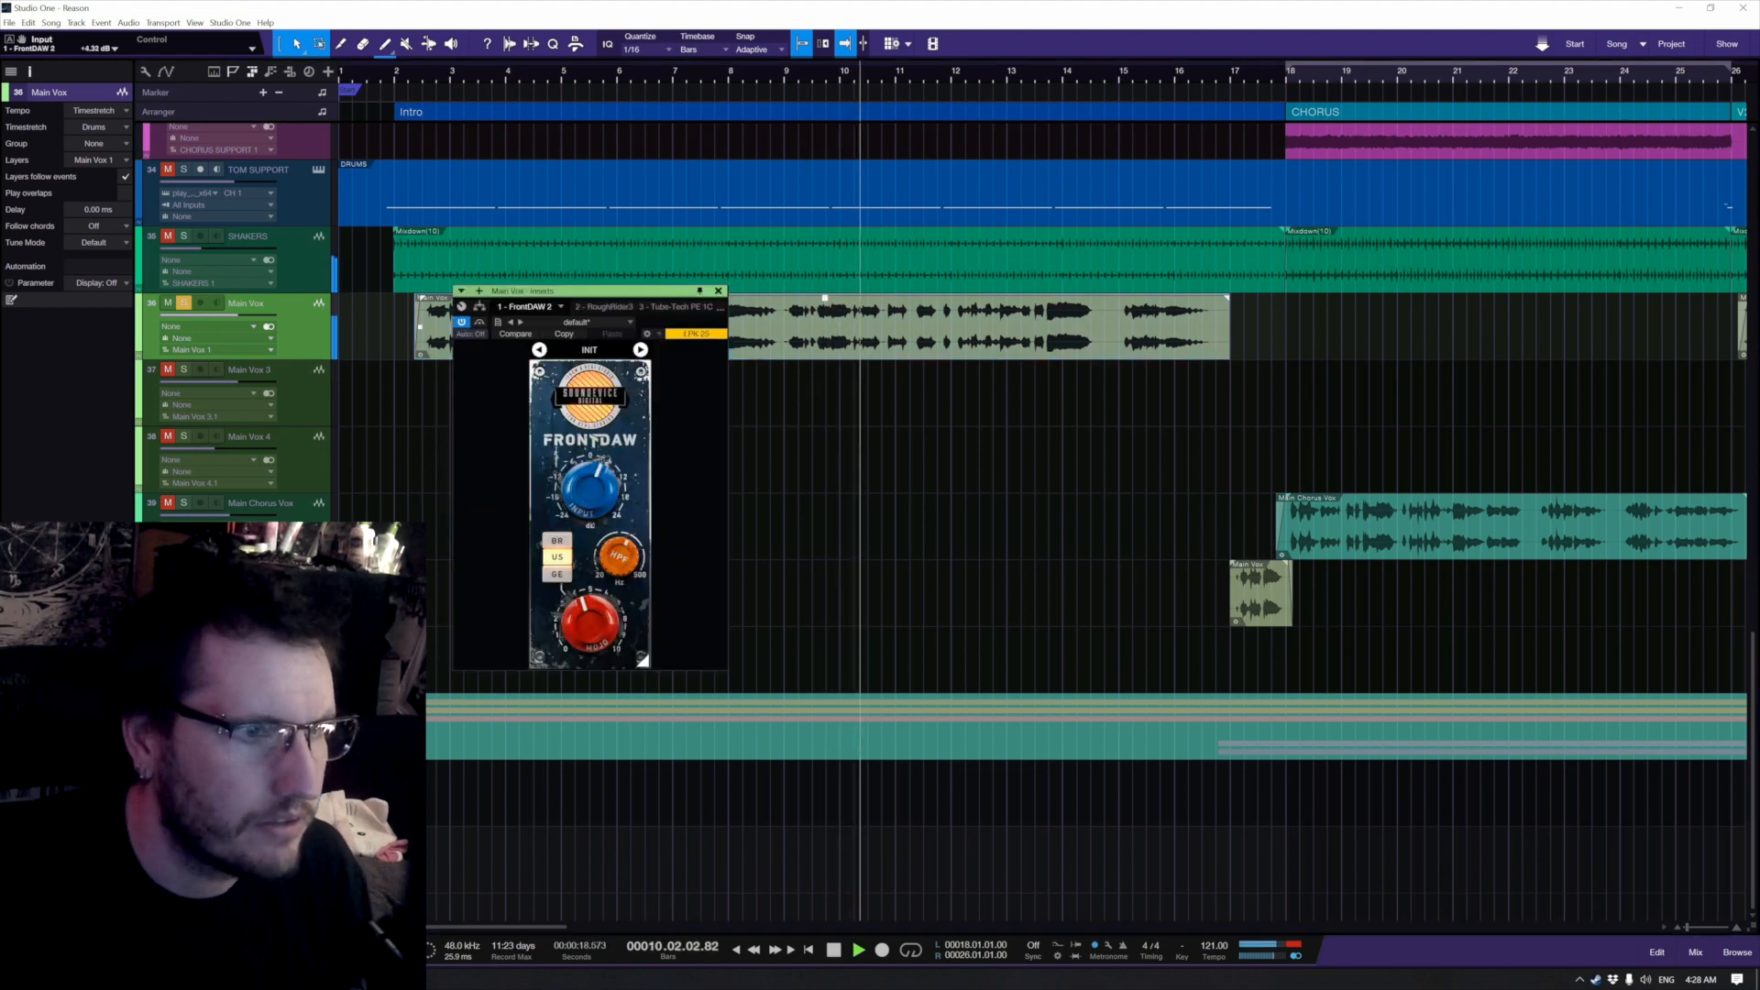
pyautogui.click(556, 571)
pyautogui.click(557, 558)
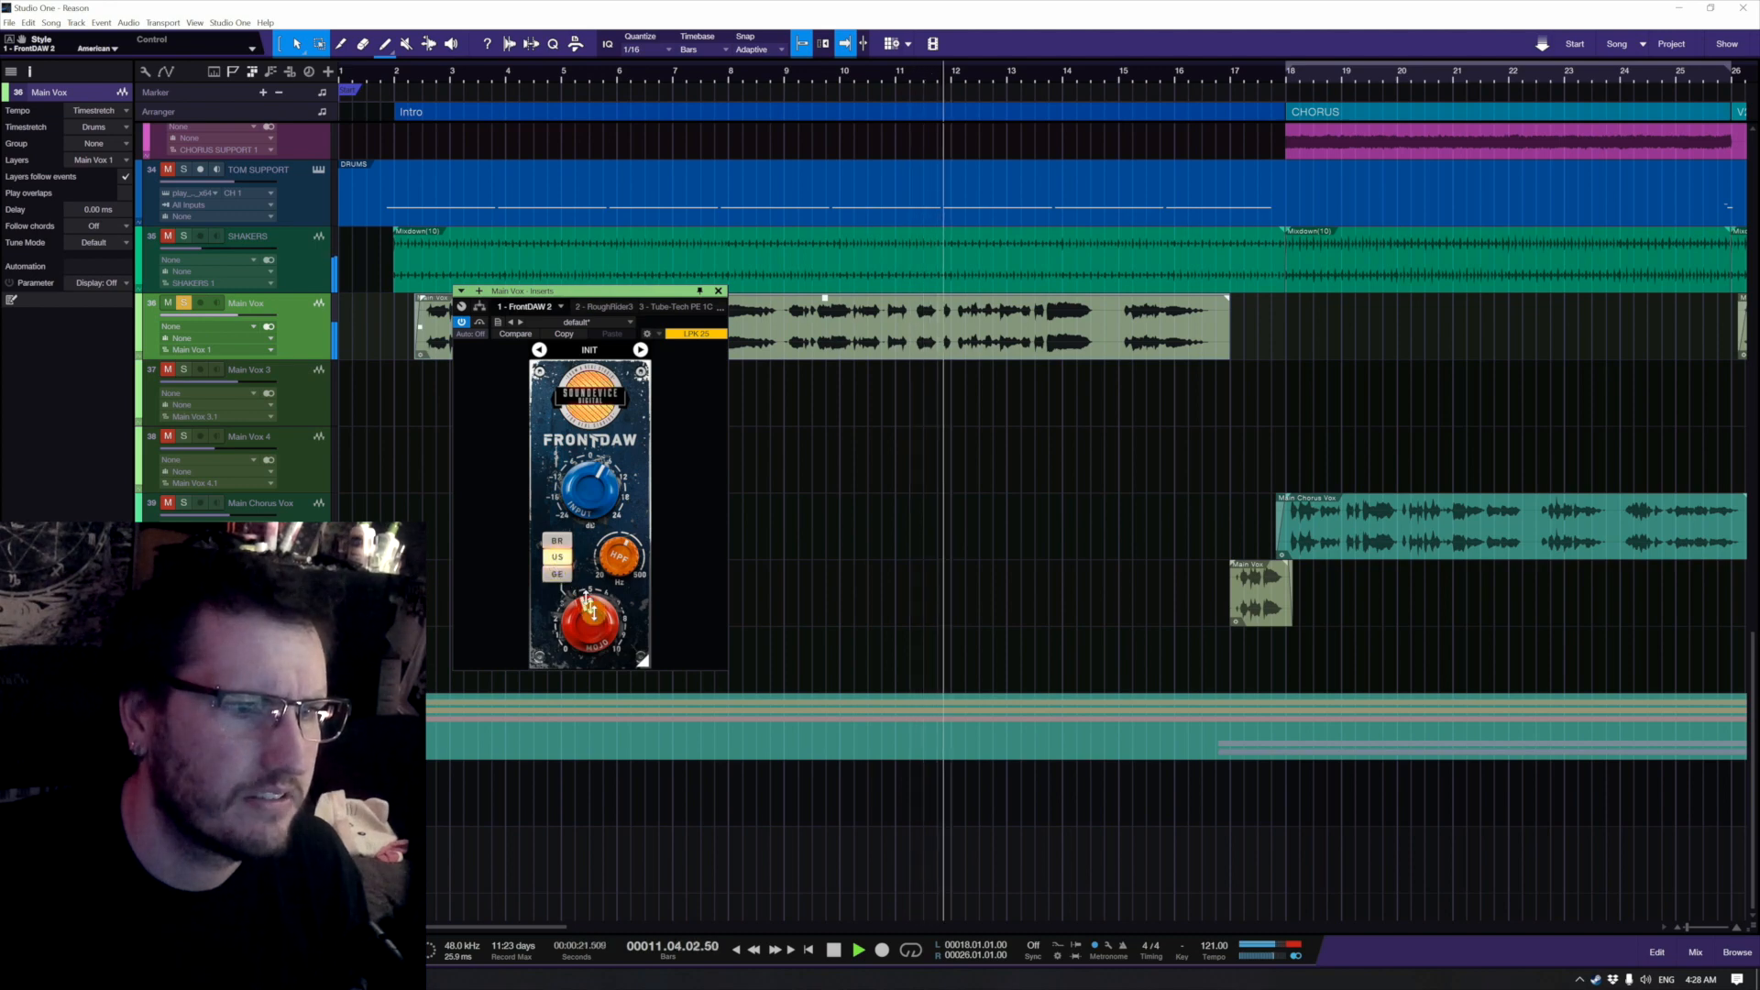
pyautogui.moveTo(592, 614); pyautogui.dragTo(594, 583)
pyautogui.click(717, 291)
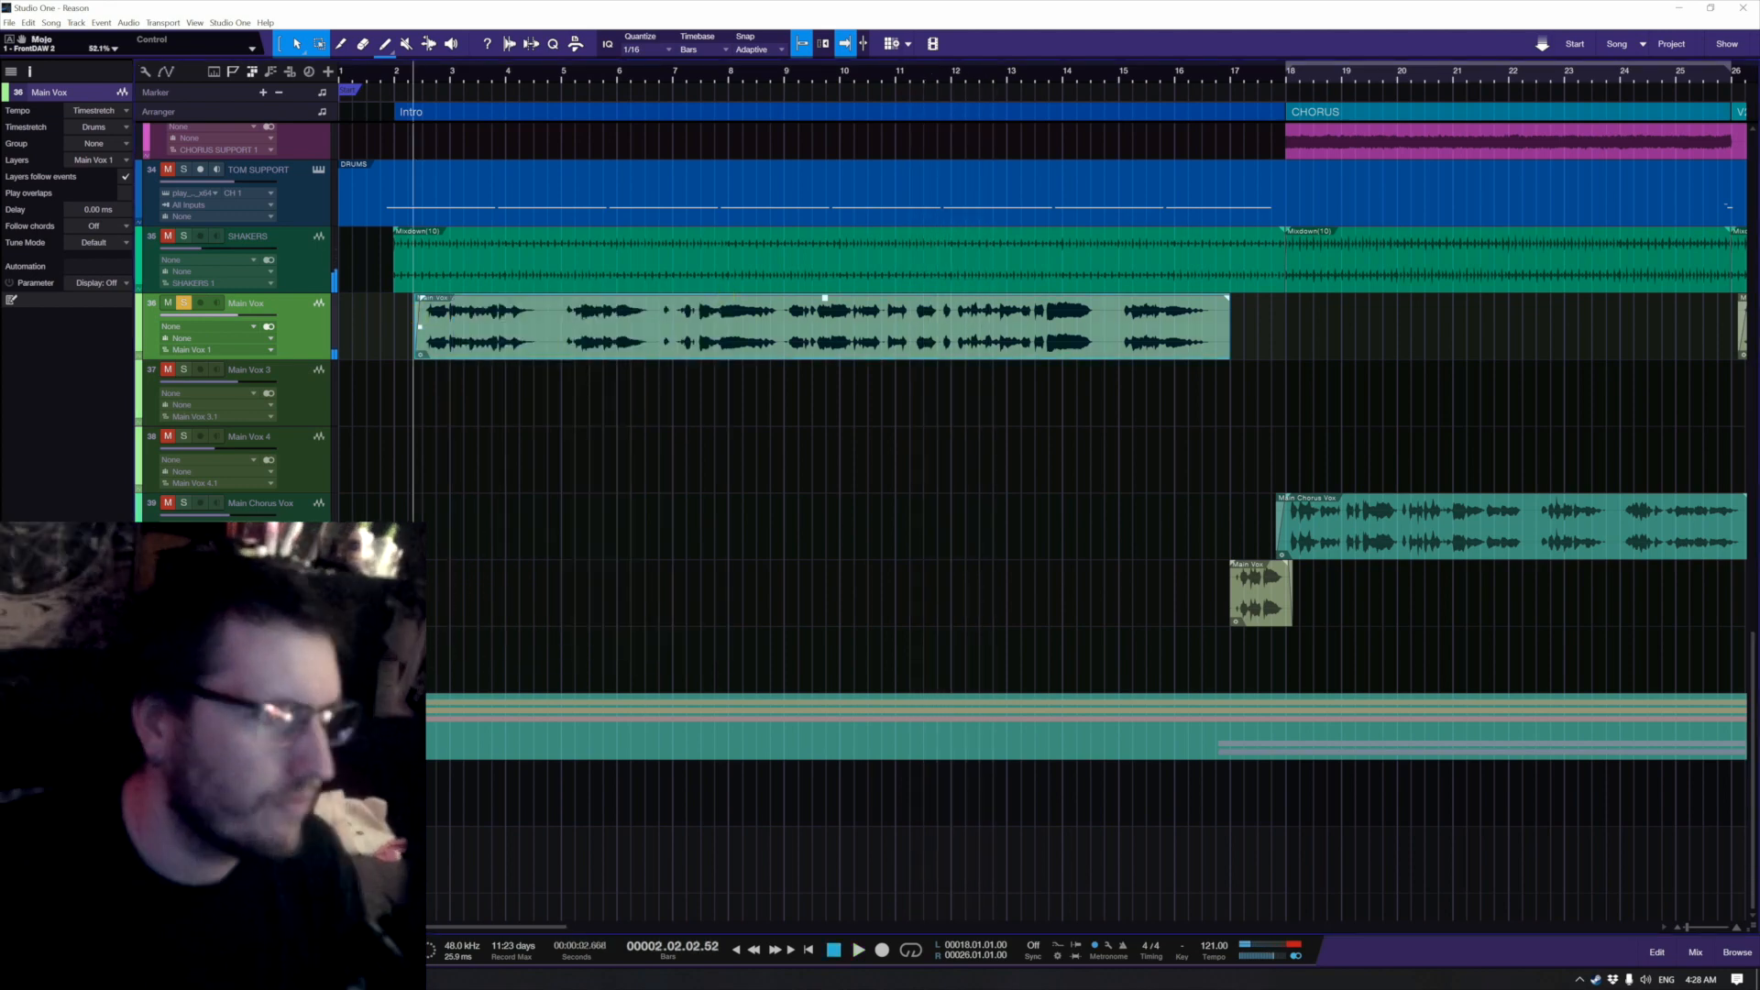
# Step: Open RoughRider3 on Main Vox and, during playback, set attack to 13 ms, release to 273 ms and mix to about 83%
pyautogui.doubleClick(64, 596)
pyautogui.moveTo(819, 444); pyautogui.dragTo(760, 373)
pyautogui.press('space')
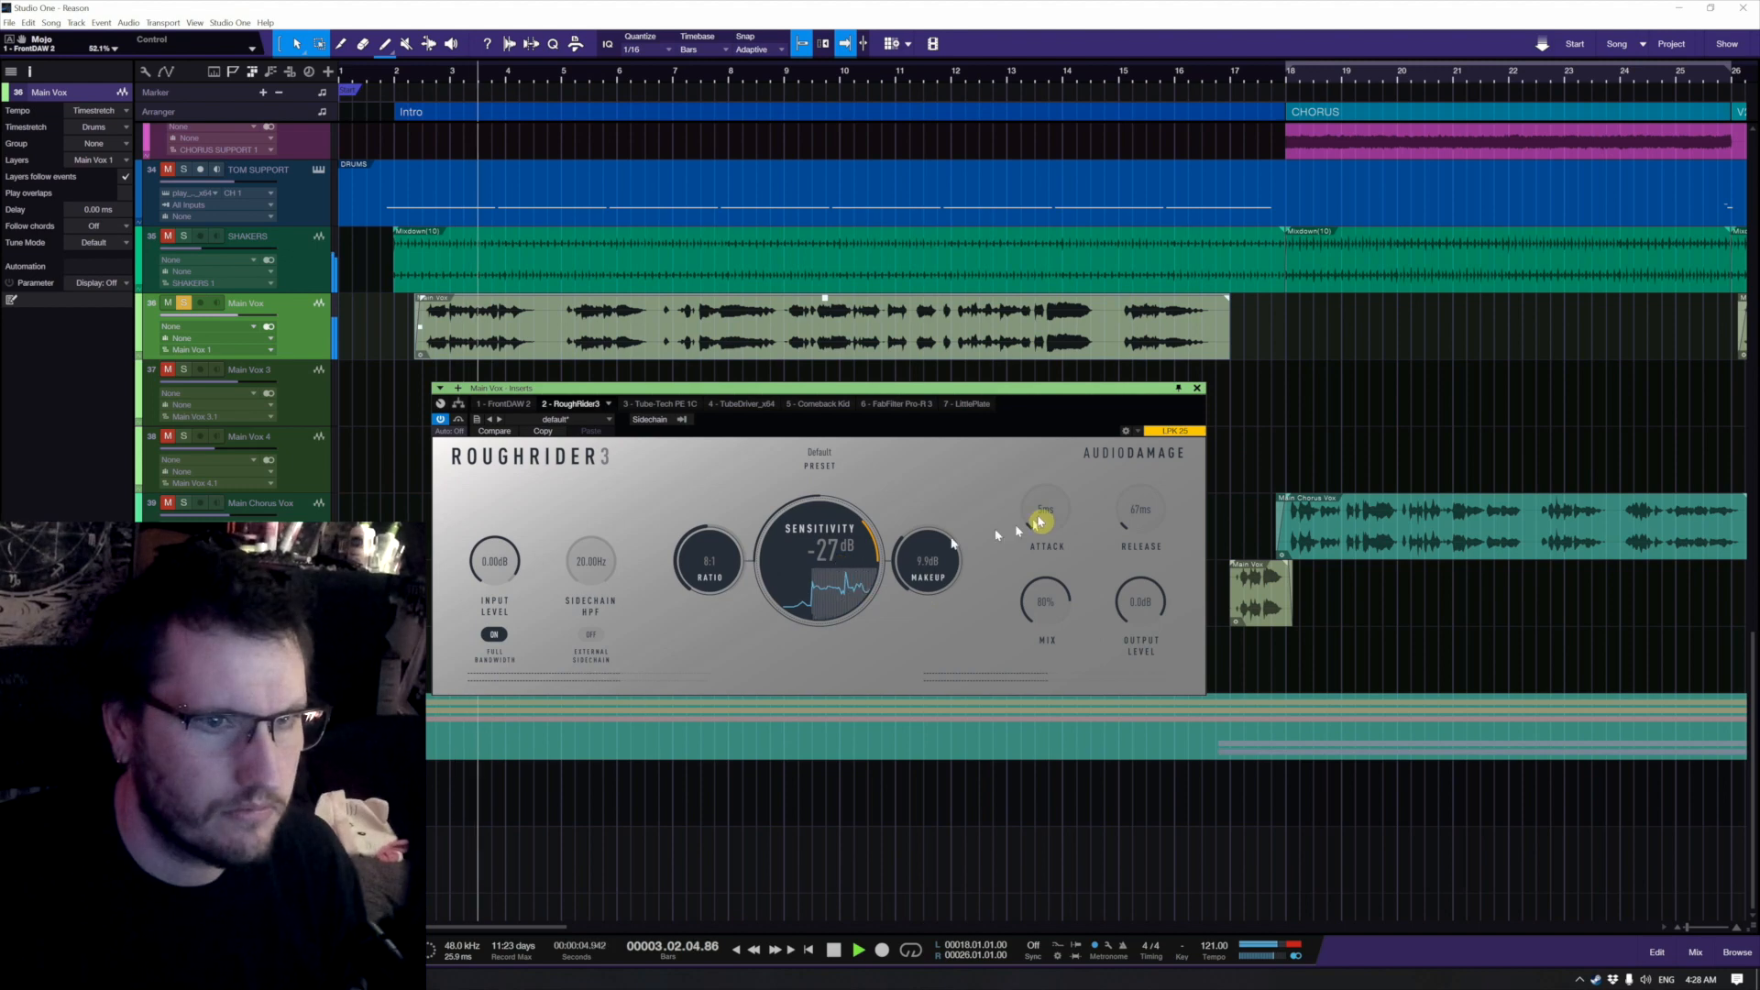
pyautogui.moveTo(1043, 521)
pyautogui.mouseDown()
pyautogui.moveTo(1130, 486)
pyautogui.moveTo(1053, 507)
pyautogui.moveTo(1056, 486)
pyautogui.moveTo(1053, 516)
pyautogui.mouseUp()
pyautogui.moveTo(1042, 609); pyautogui.dragTo(1041, 604)
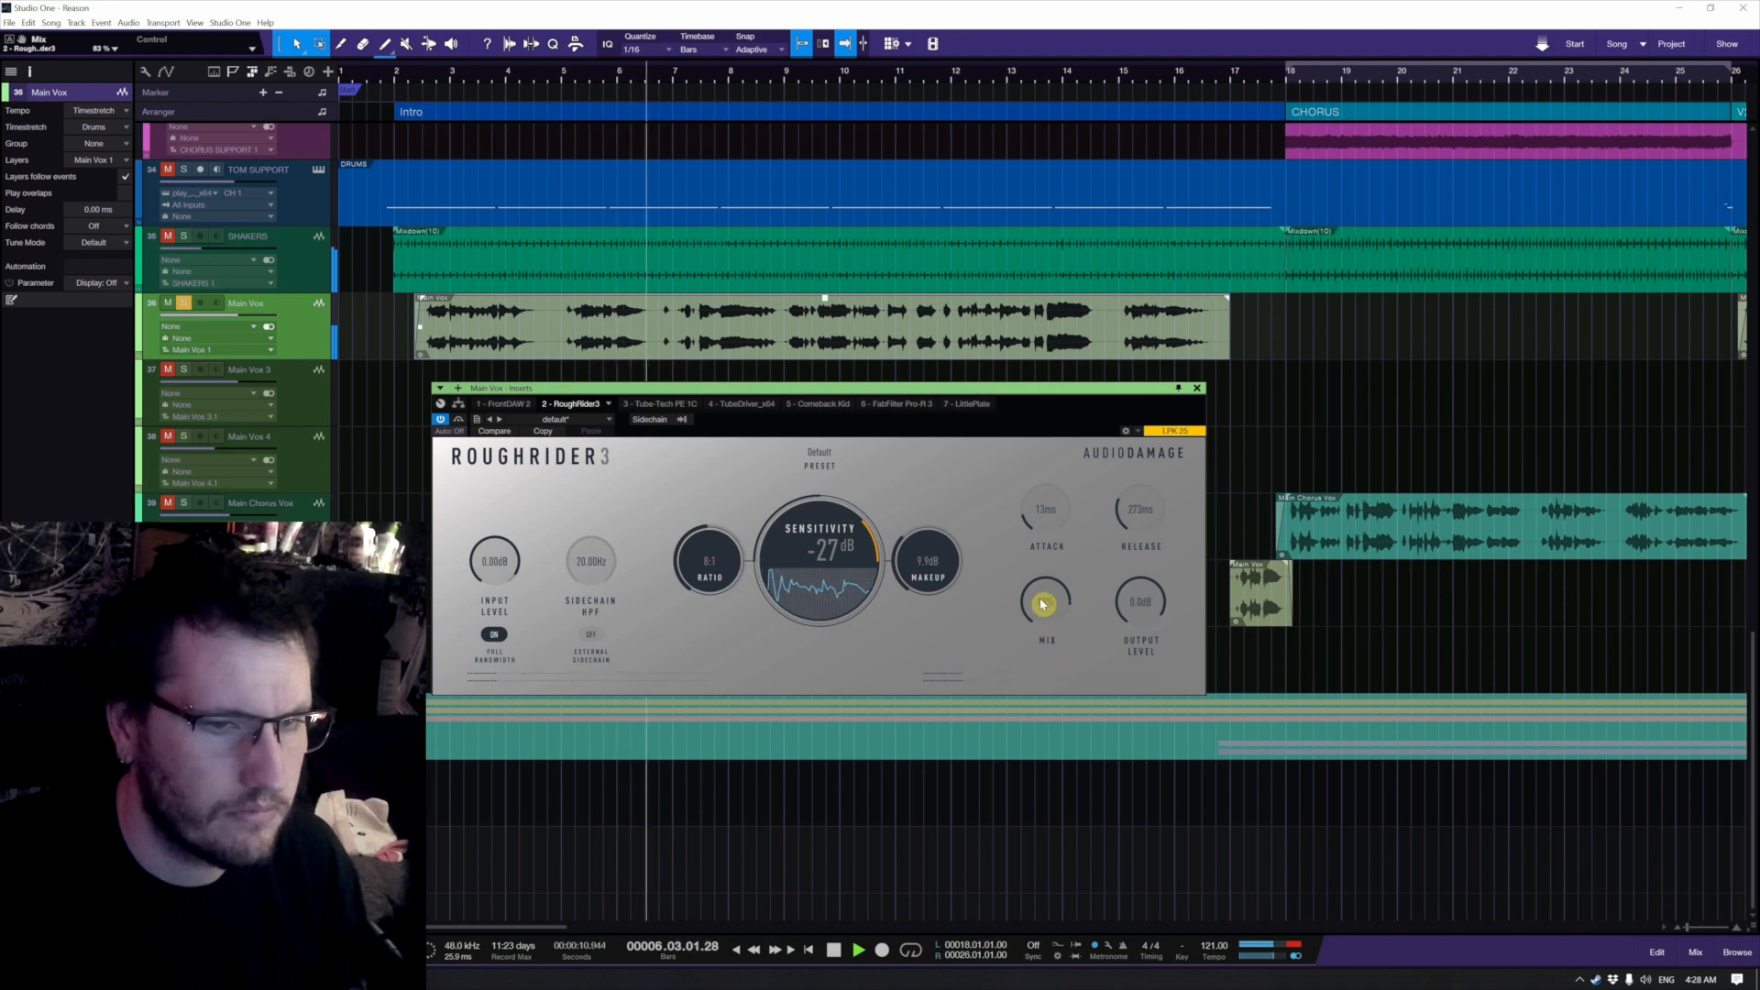
pyautogui.press('space')
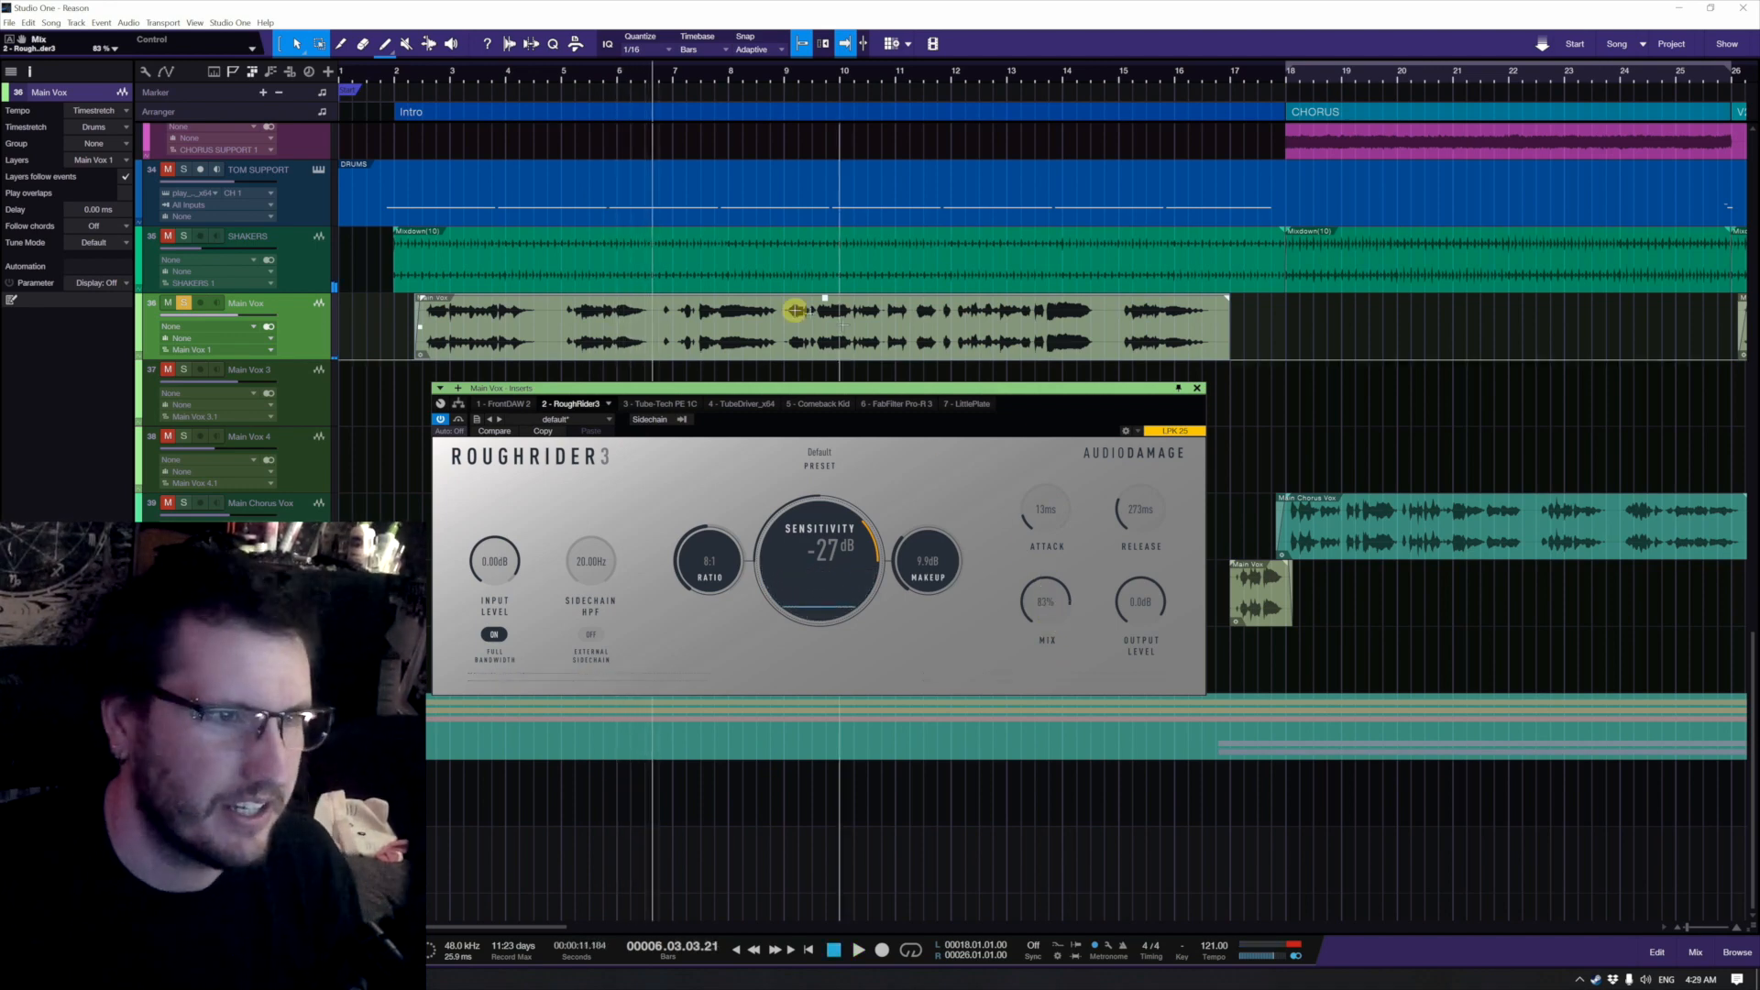
# Step: Play the vocal through RoughRider3 to review its sensitivity graph and ratio control, and close the plug-in
pyautogui.press('space')
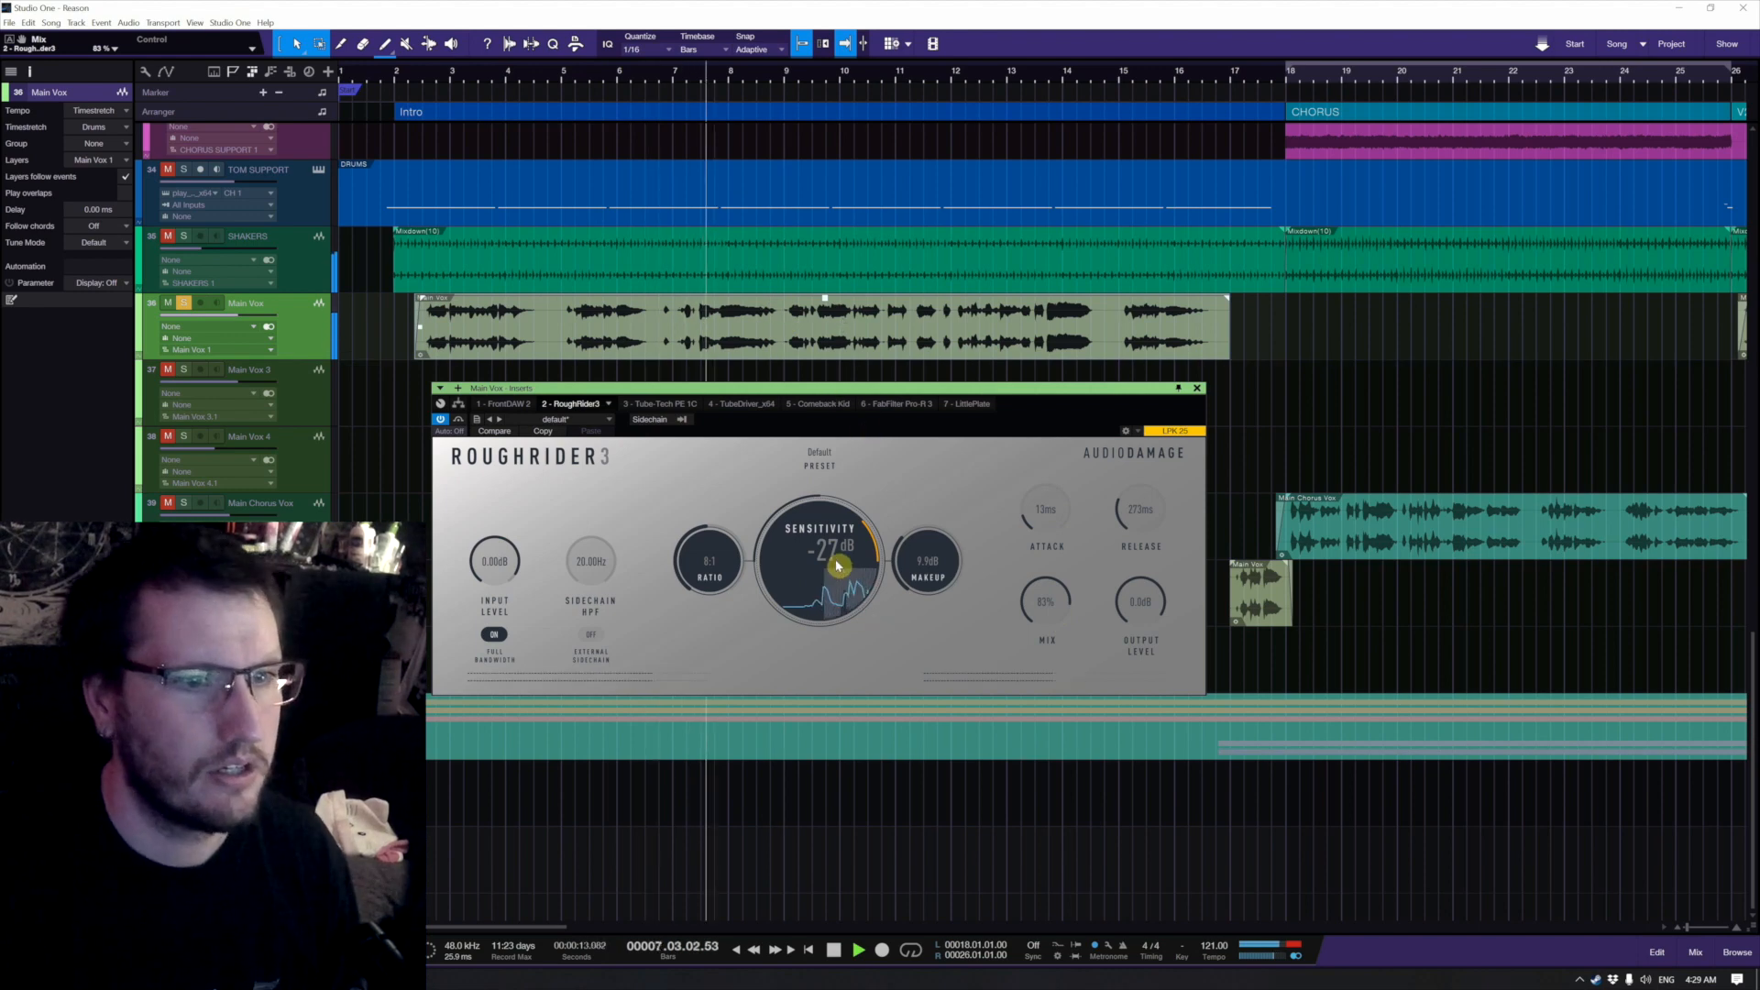
pyautogui.press('space')
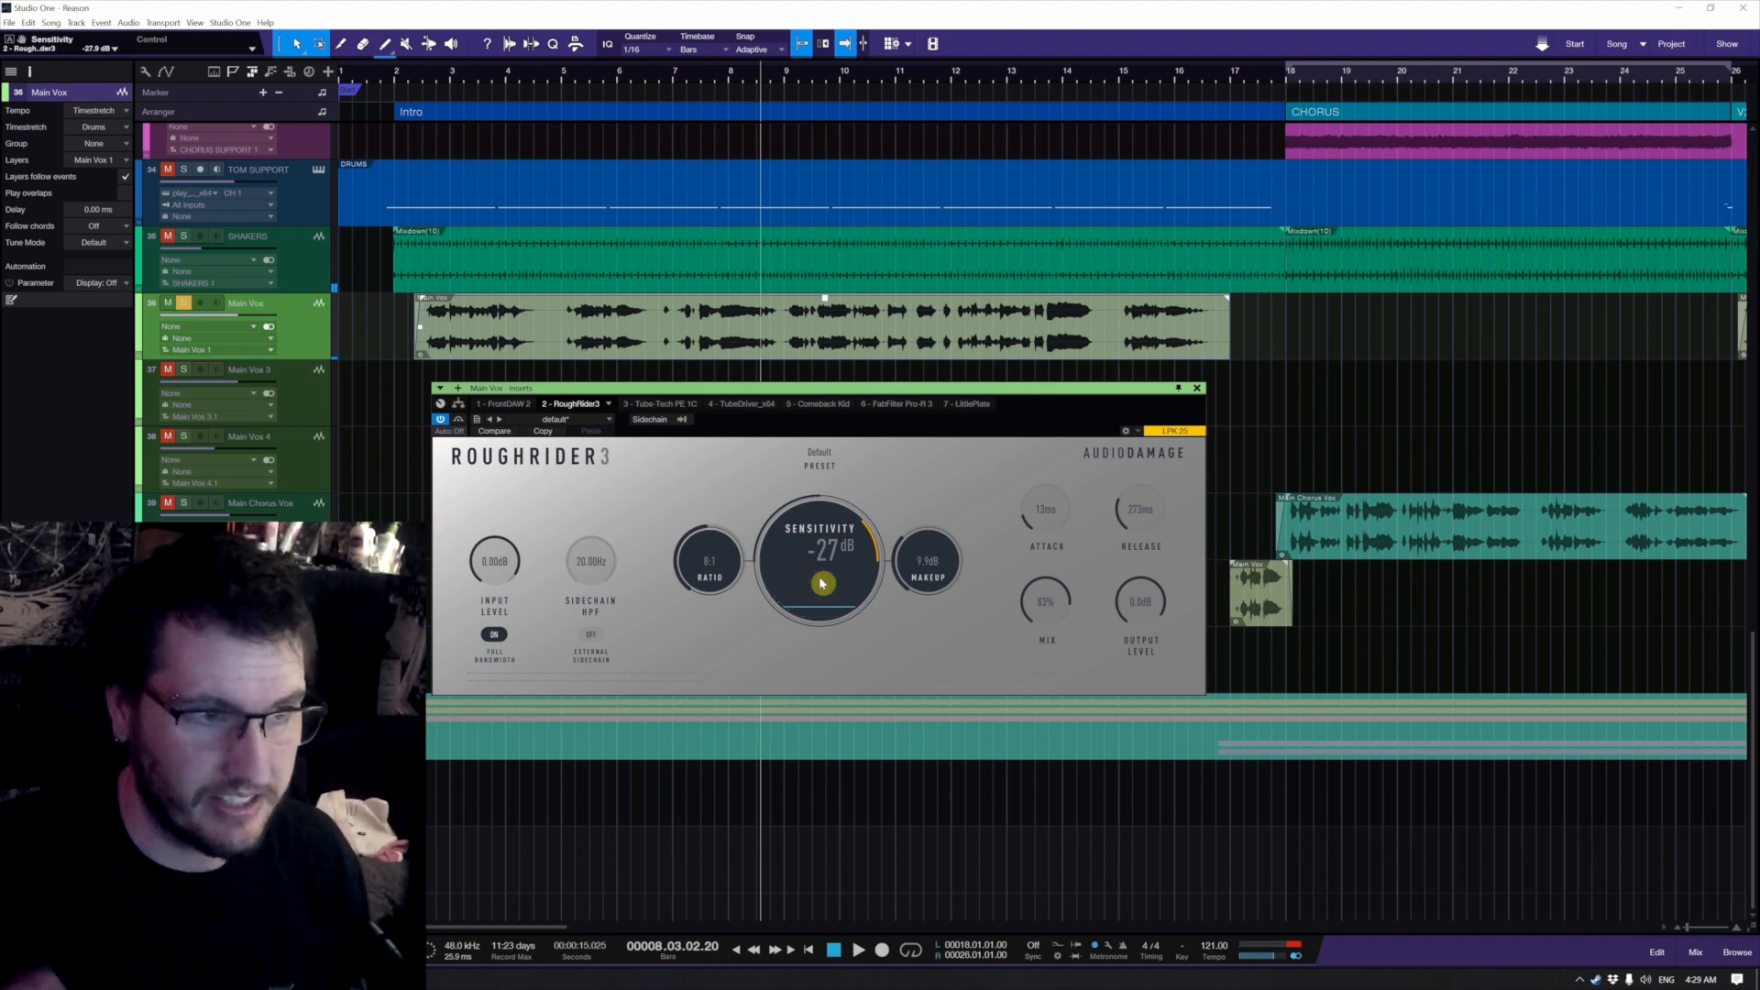
pyautogui.moveTo(714, 579); pyautogui.dragTo(711, 578)
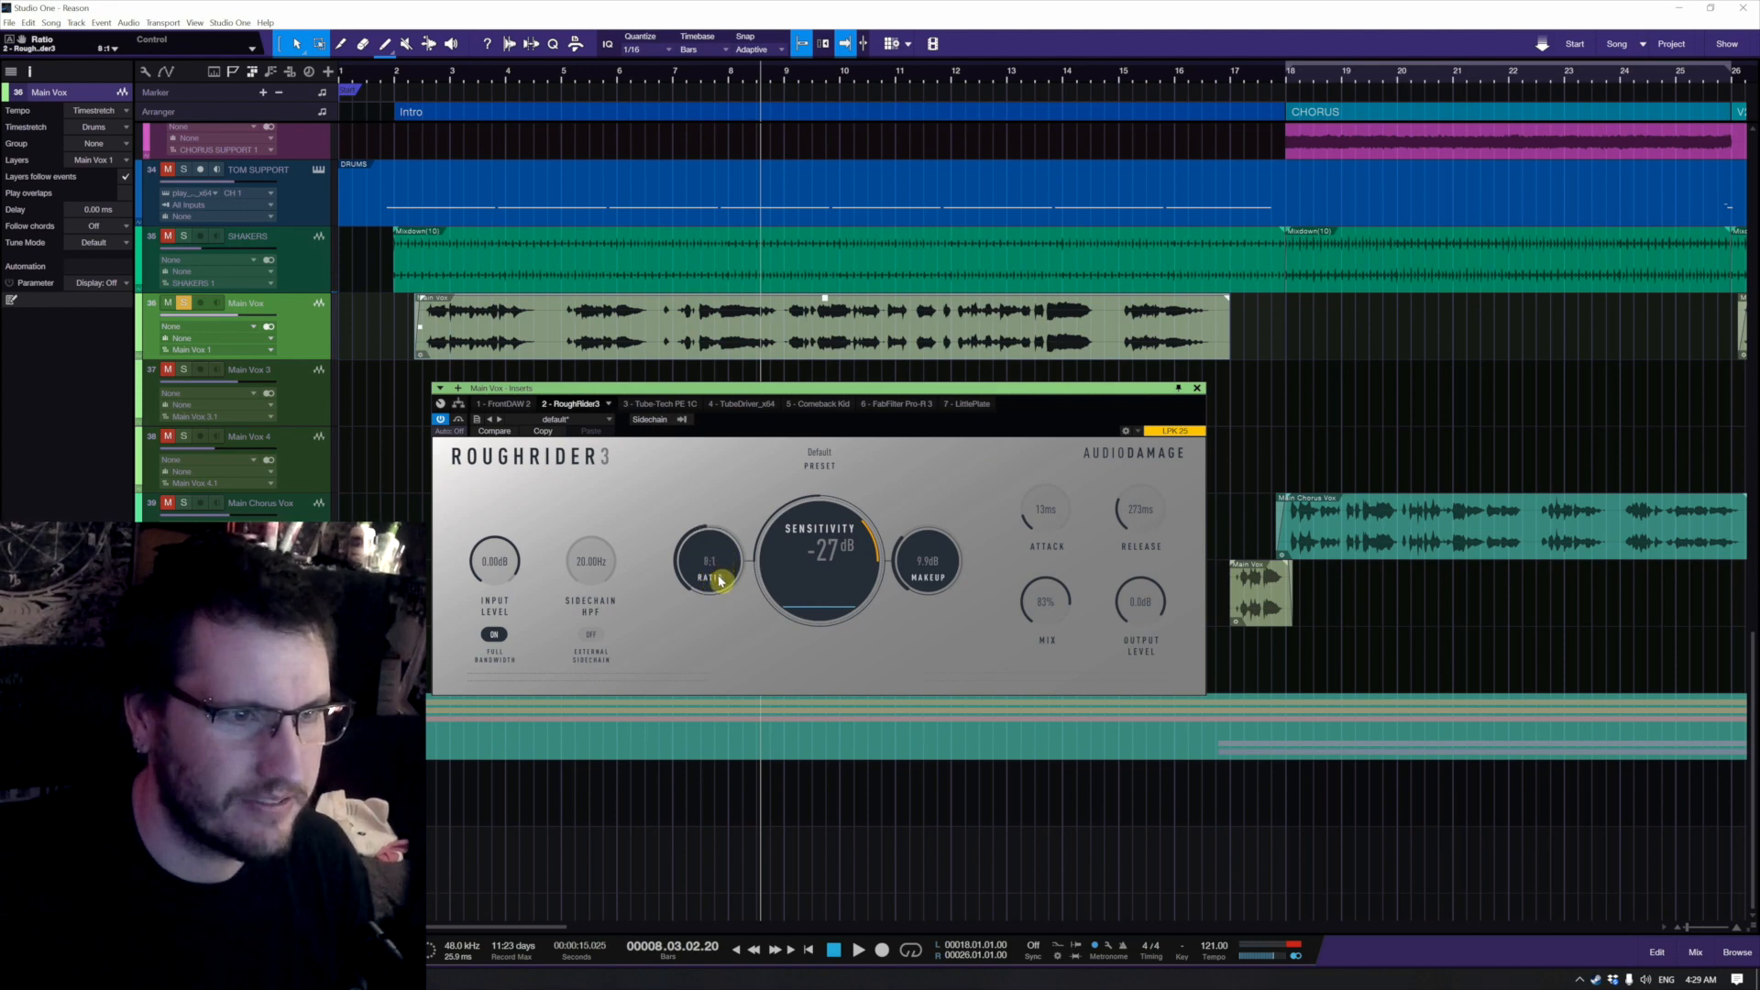
pyautogui.press('space')
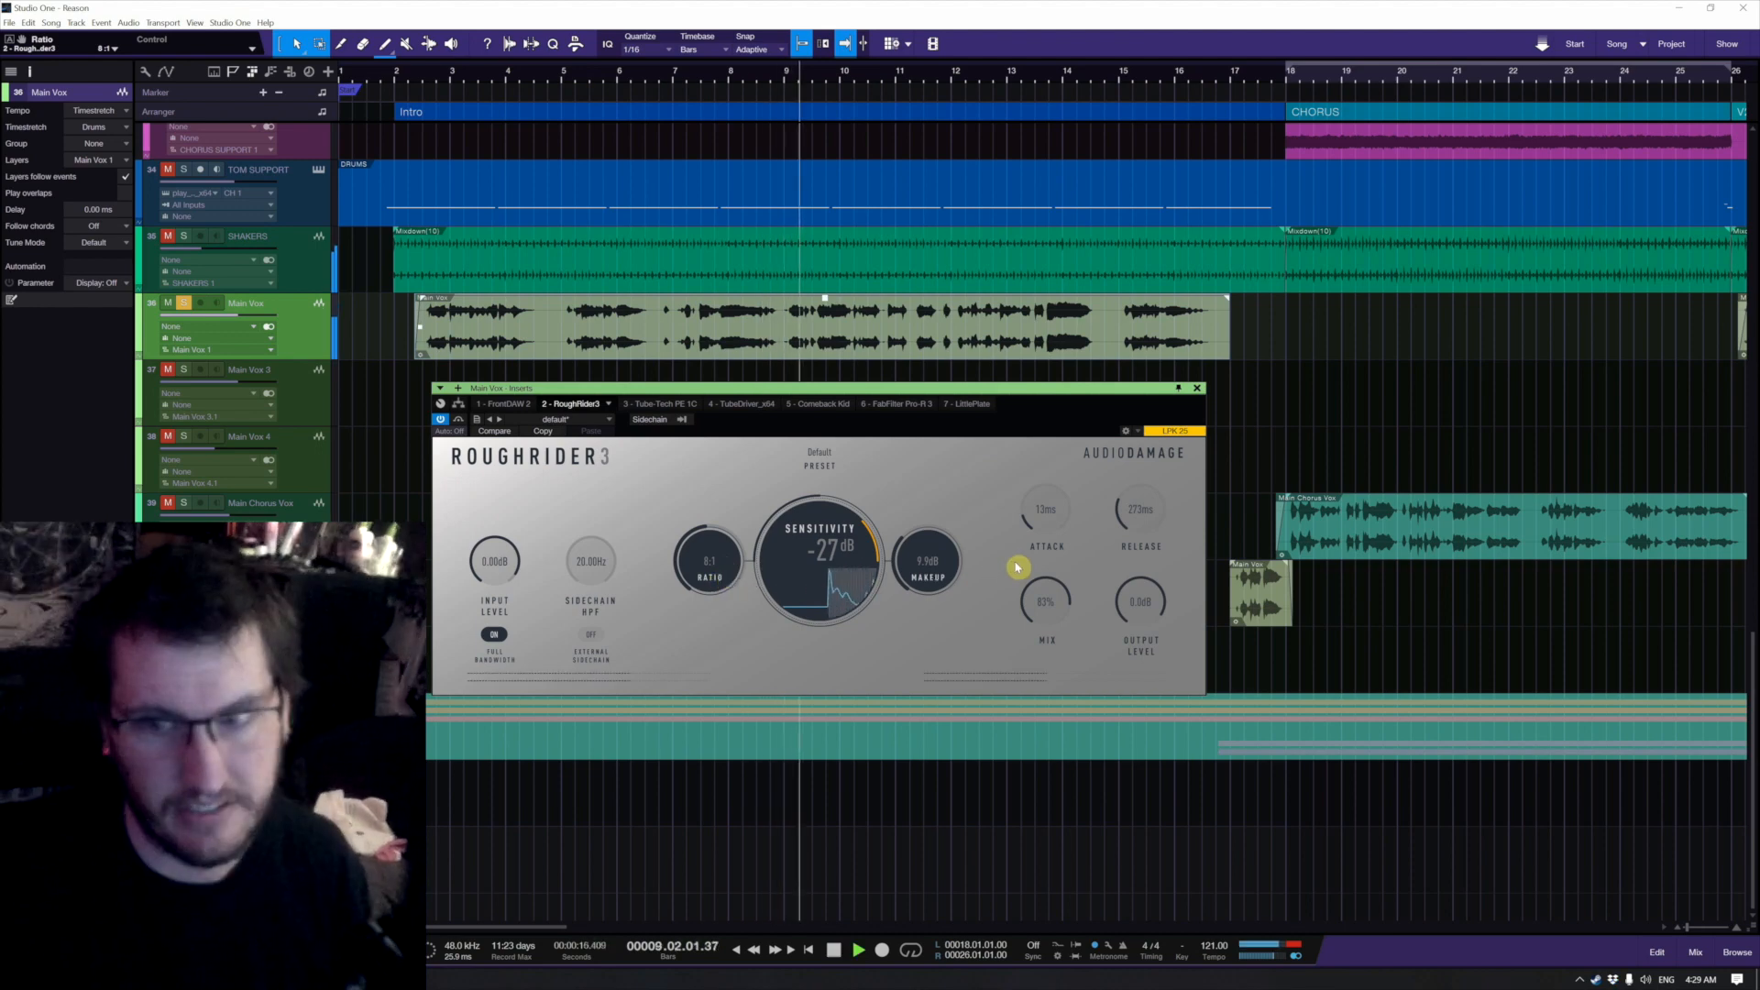
pyautogui.press('space')
pyautogui.click(1197, 391)
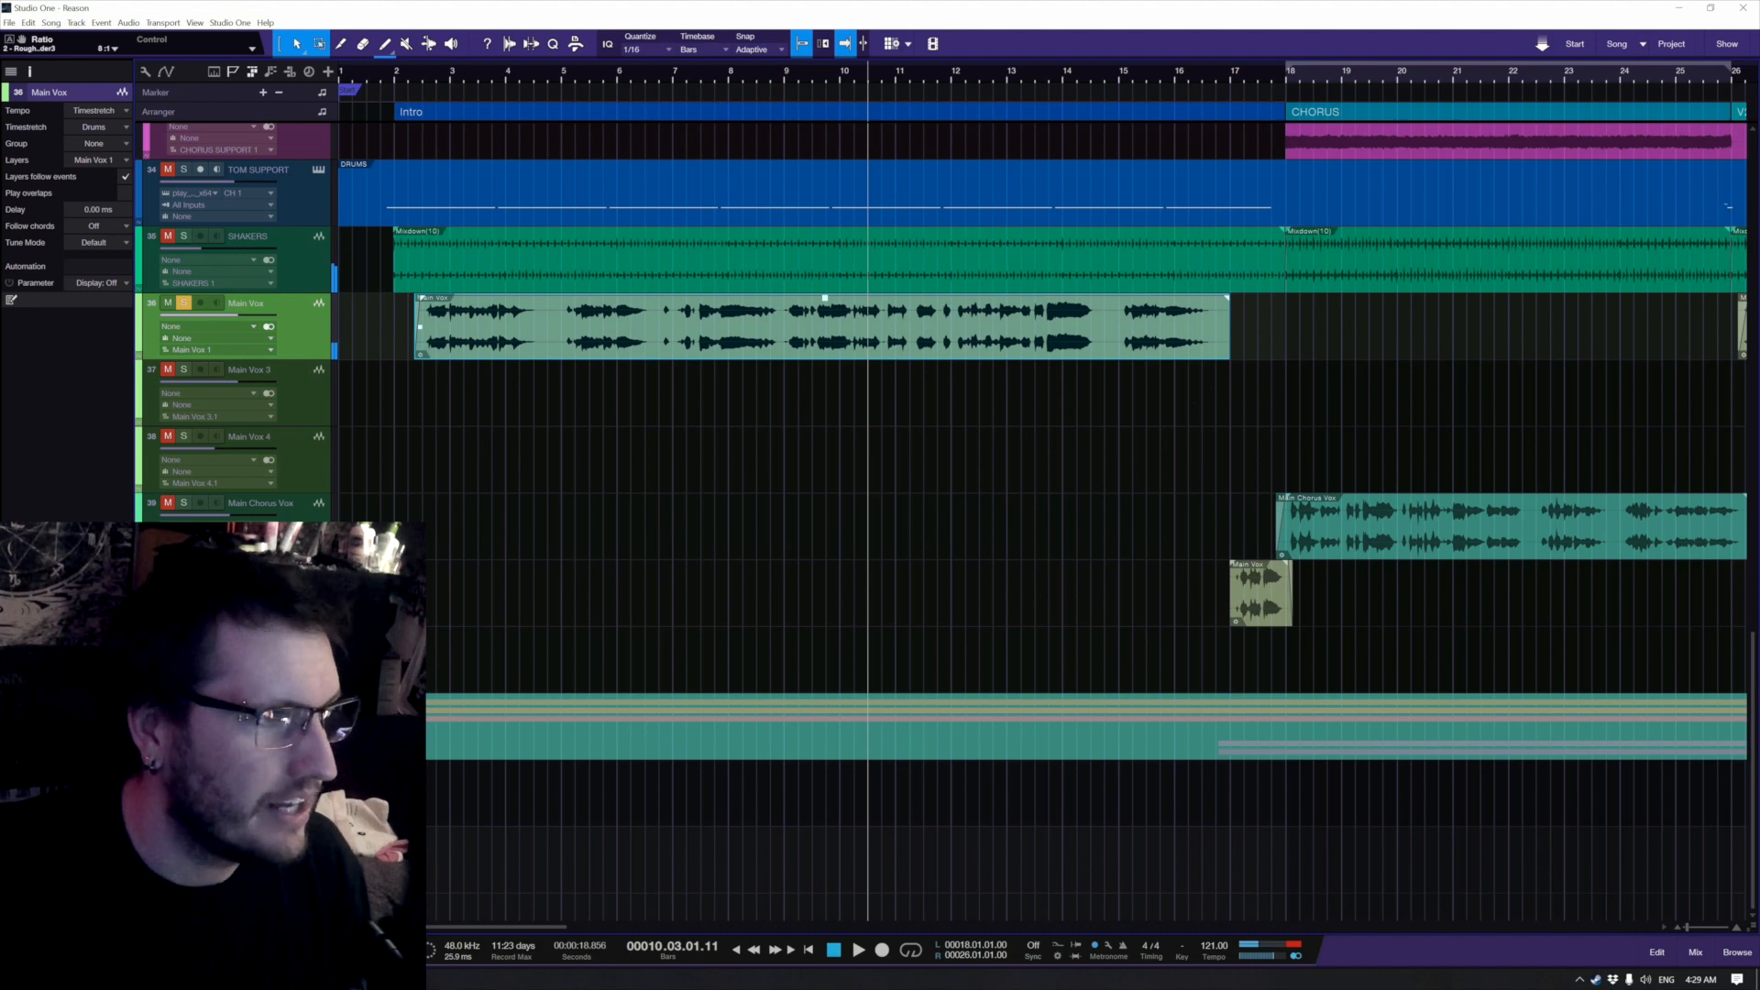
# Step: Open Tube-Tech PE 1C from the Main Vox inserts, place its window below the vocal clip, and play from about bar 2
pyautogui.click(127, 656)
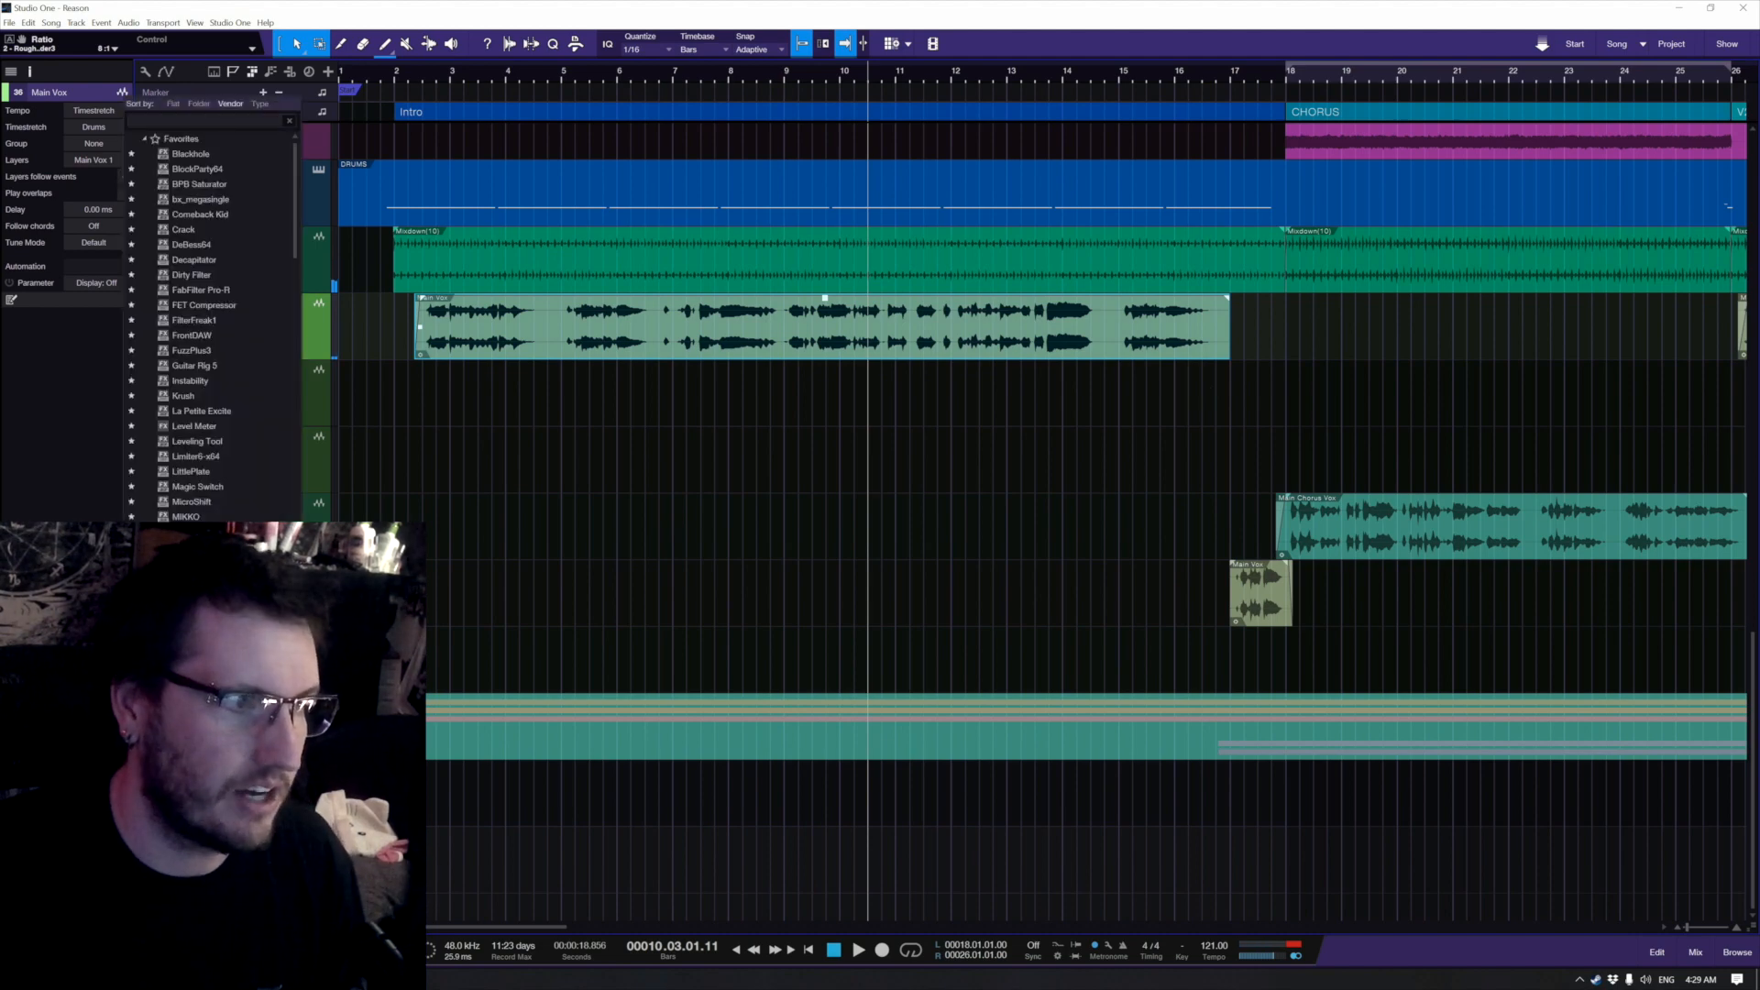
pyautogui.click(127, 655)
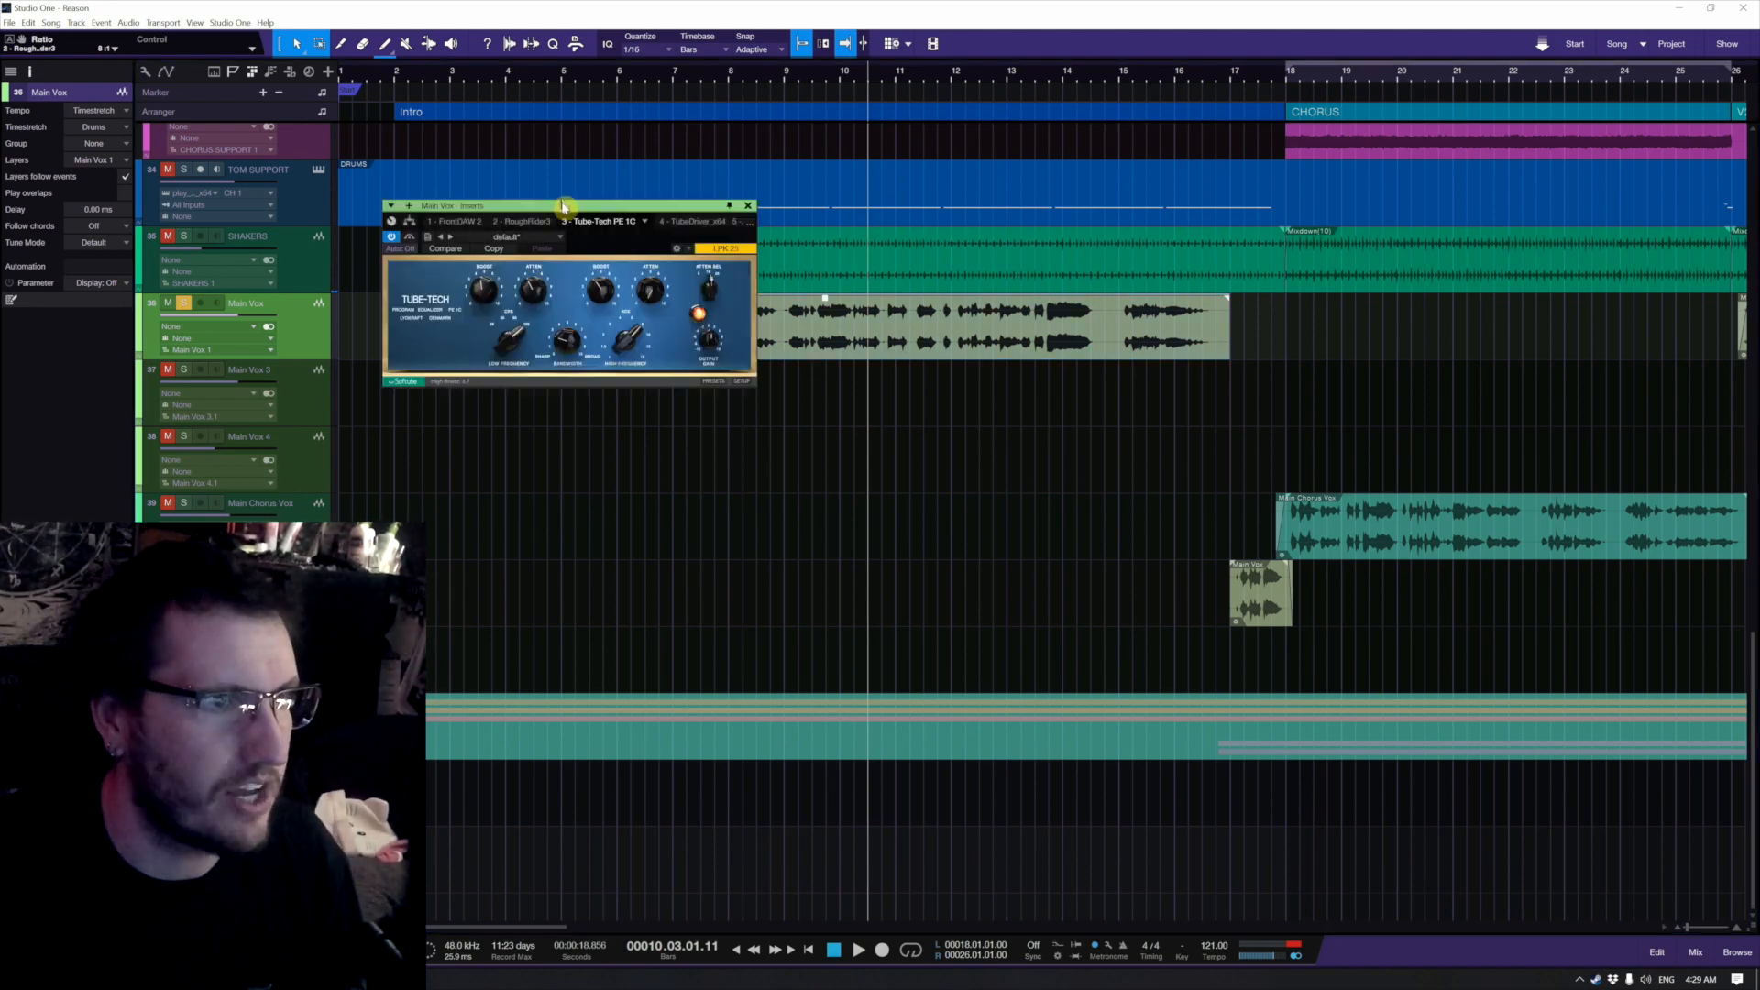
pyautogui.moveTo(564, 205); pyautogui.dragTo(556, 396)
pyautogui.hotkey('ctrl', 'space')
pyautogui.press('space')
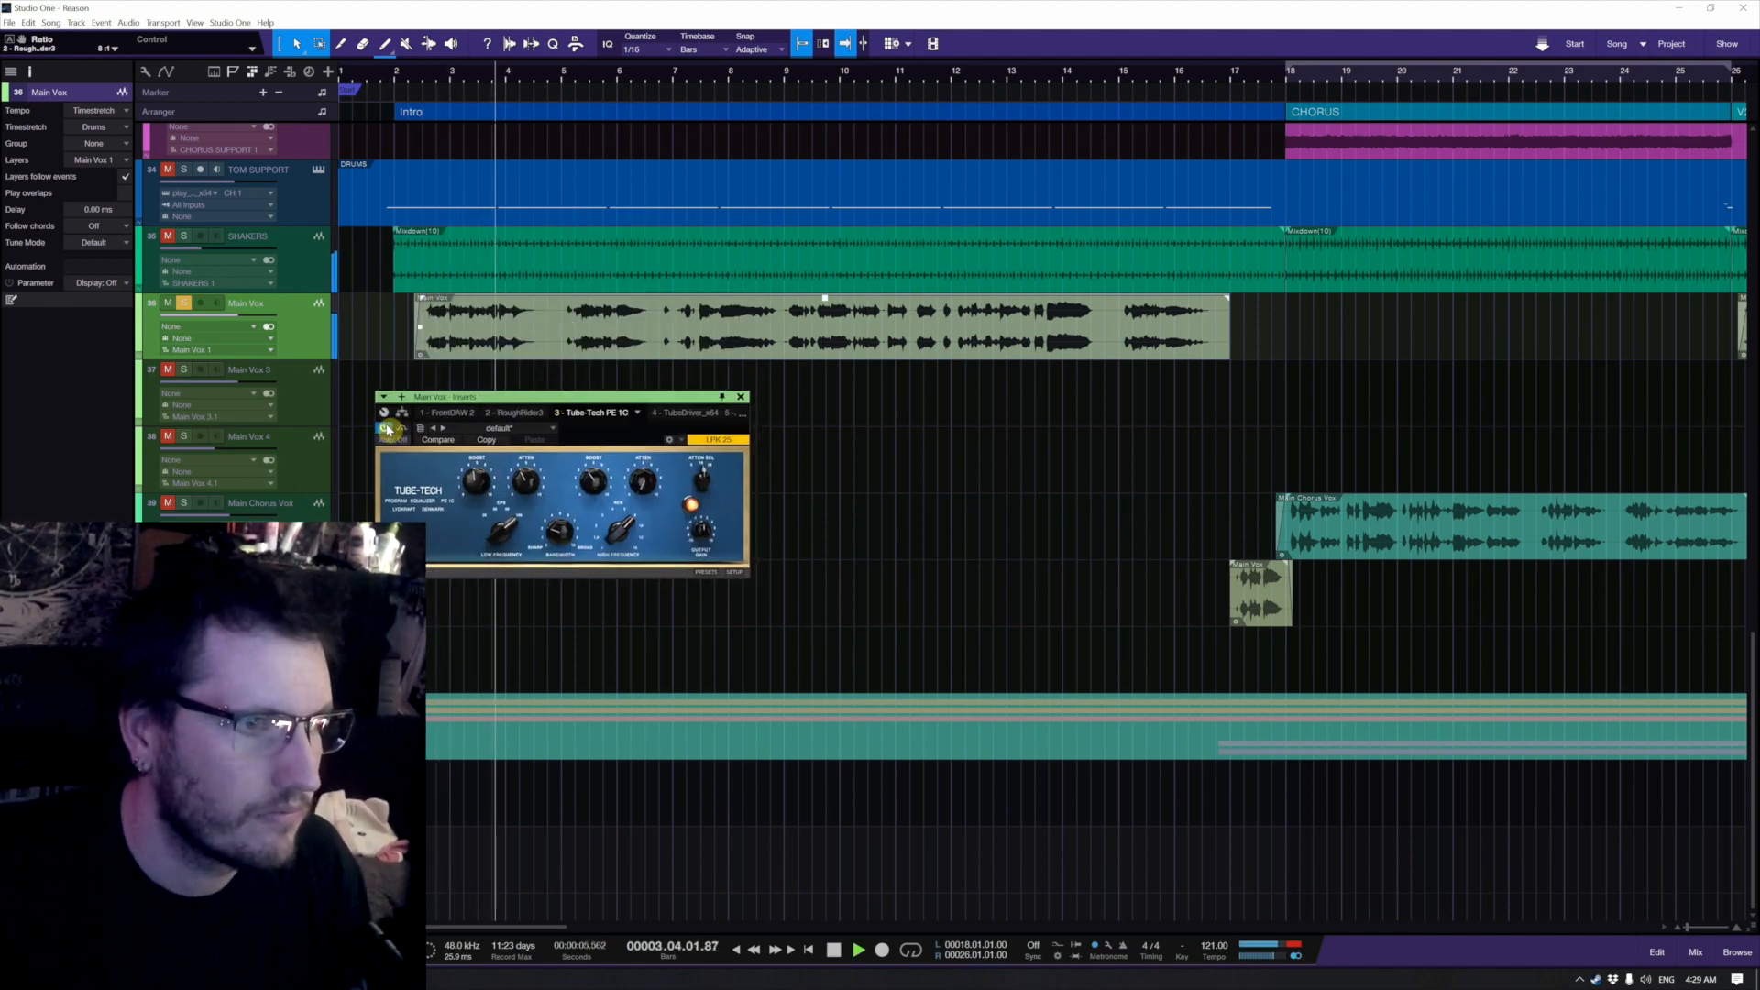
# Step: Play the intro with the other tracks, set Tube-Tech PE 1C's high boost to about 4.1, re-solo Main Vox, and close the plug-in
pyautogui.press('s')
pyautogui.hotkey('ctrl', 'space')
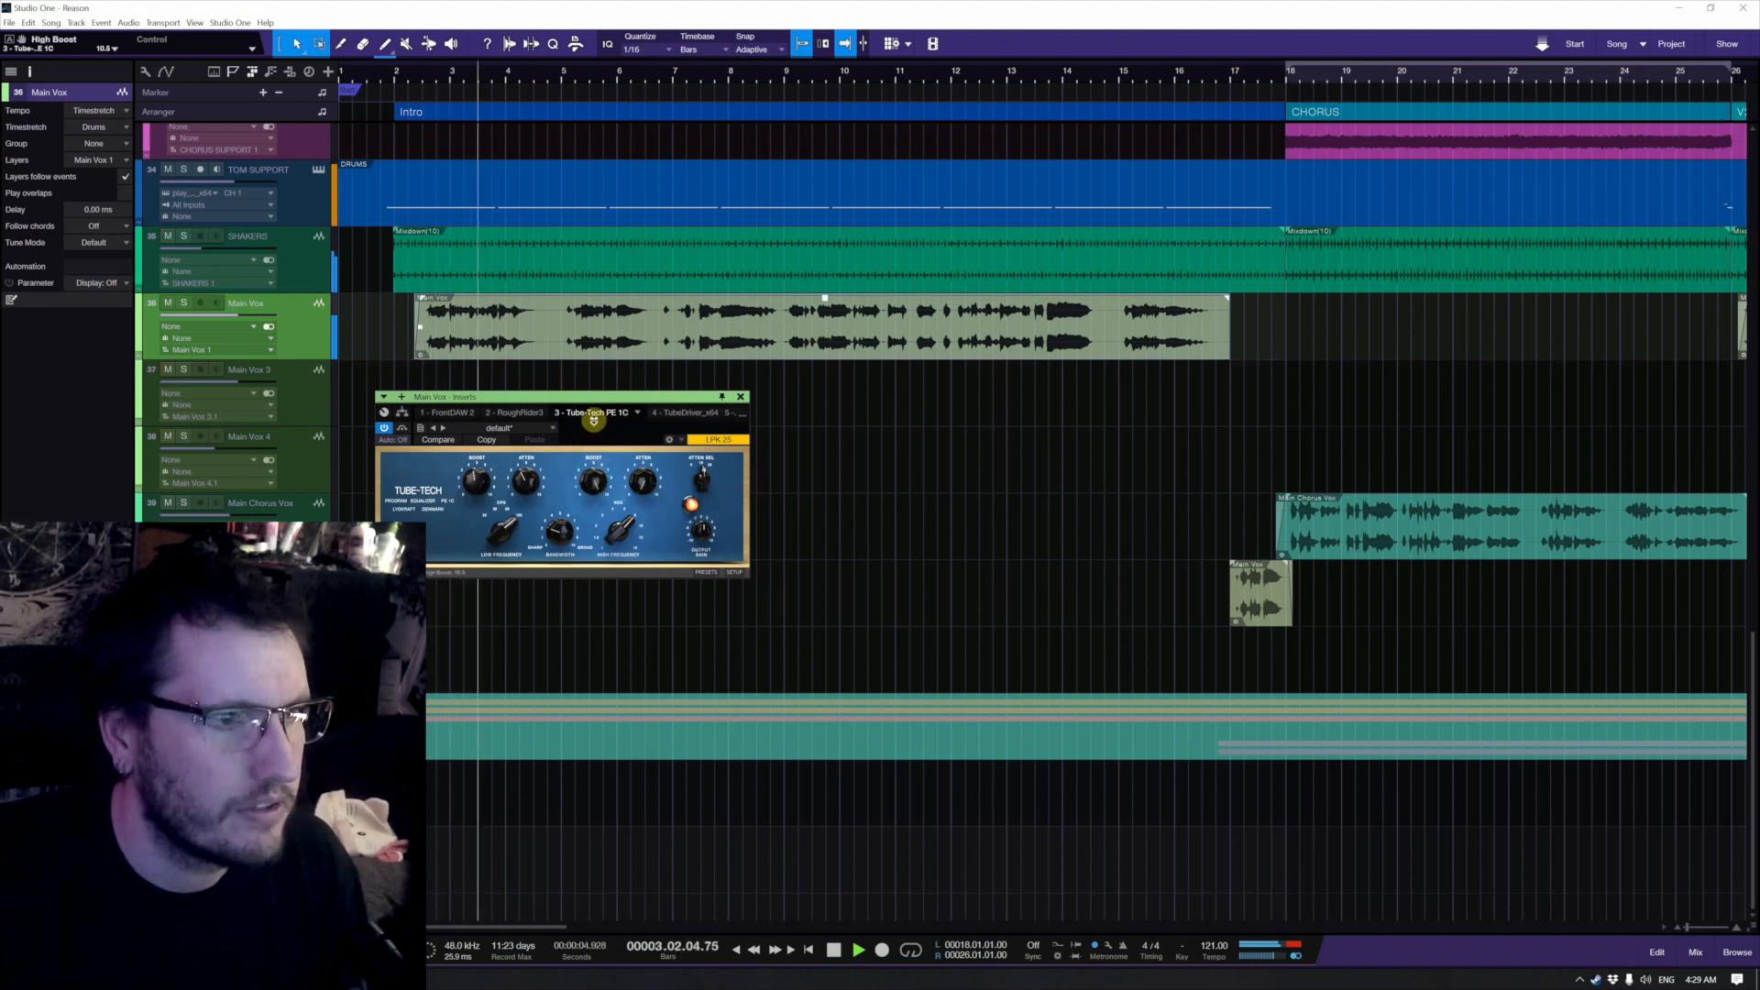
pyautogui.moveTo(594, 421); pyautogui.dragTo(589, 465)
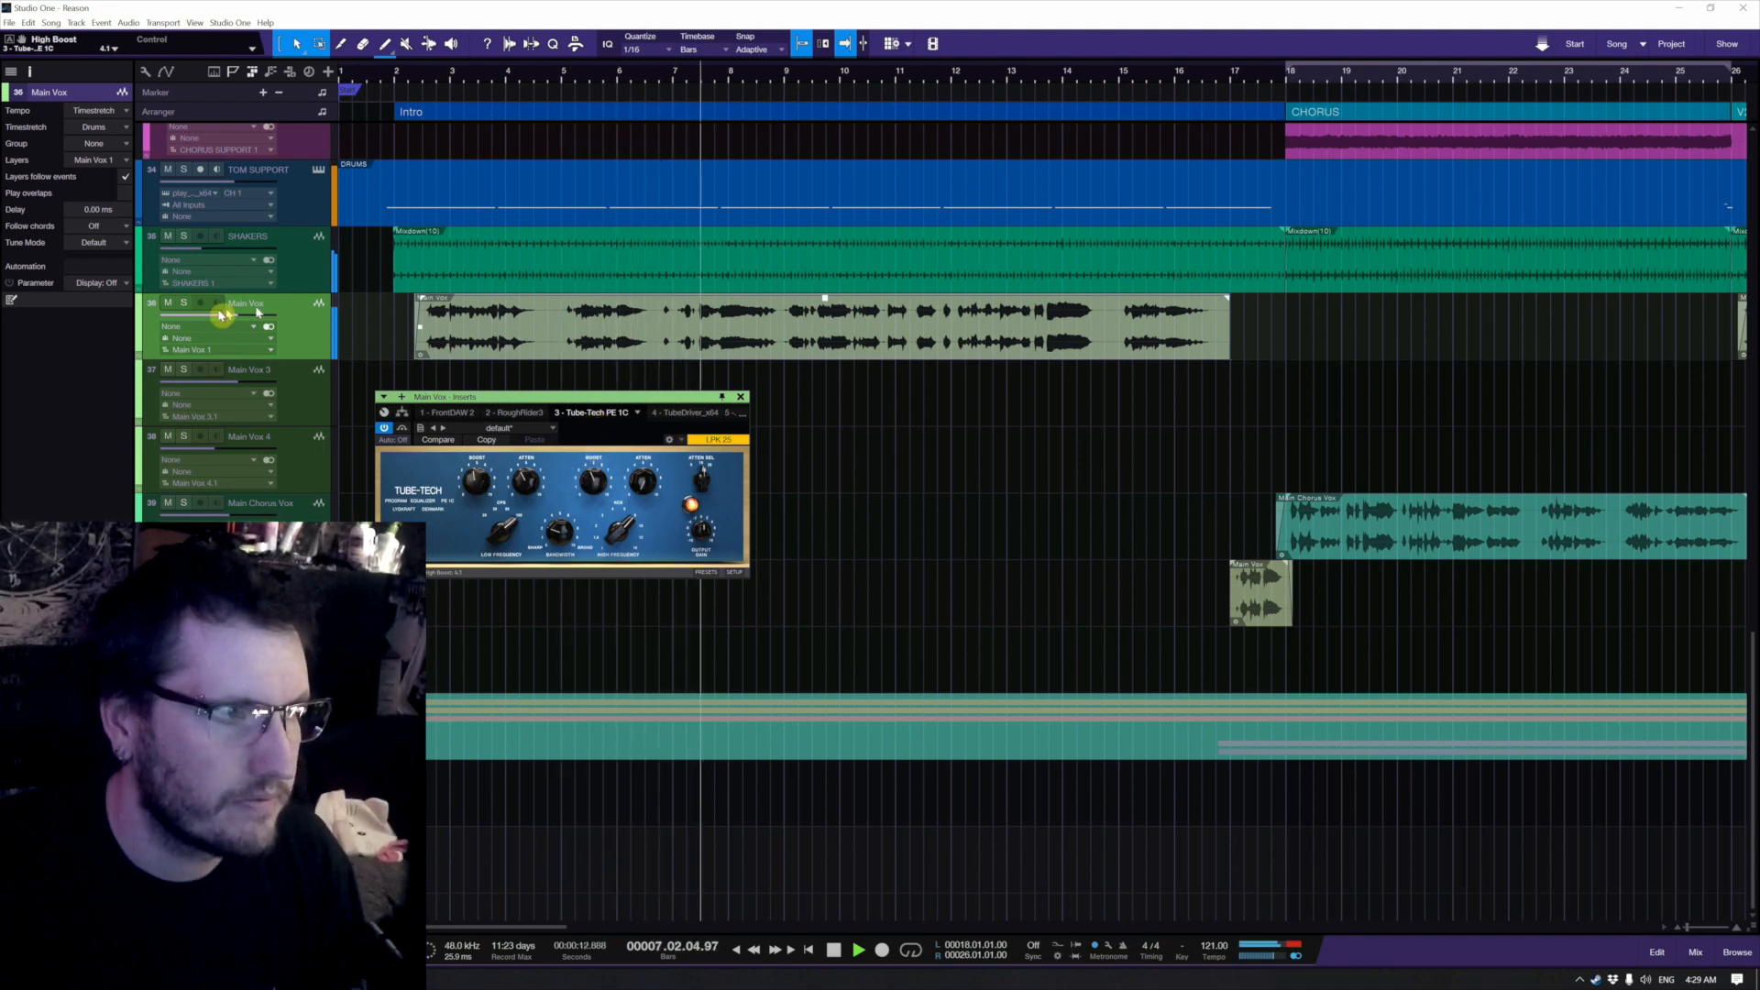
pyautogui.click(183, 303)
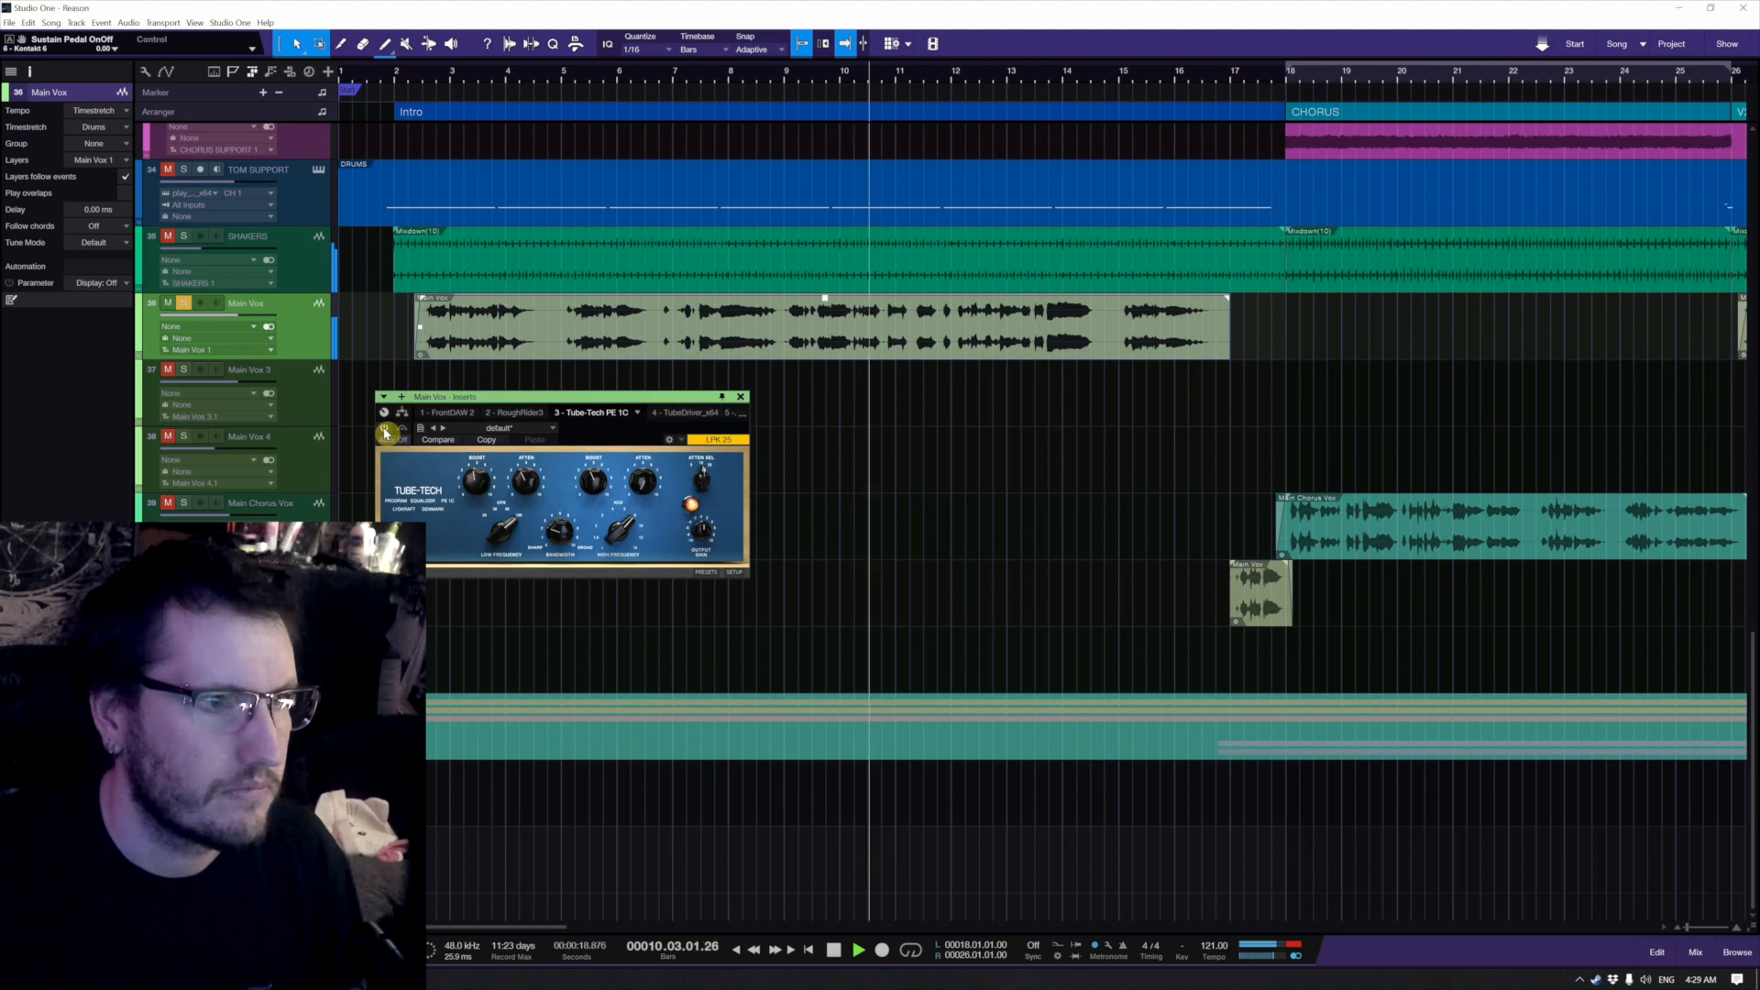
pyautogui.click(741, 397)
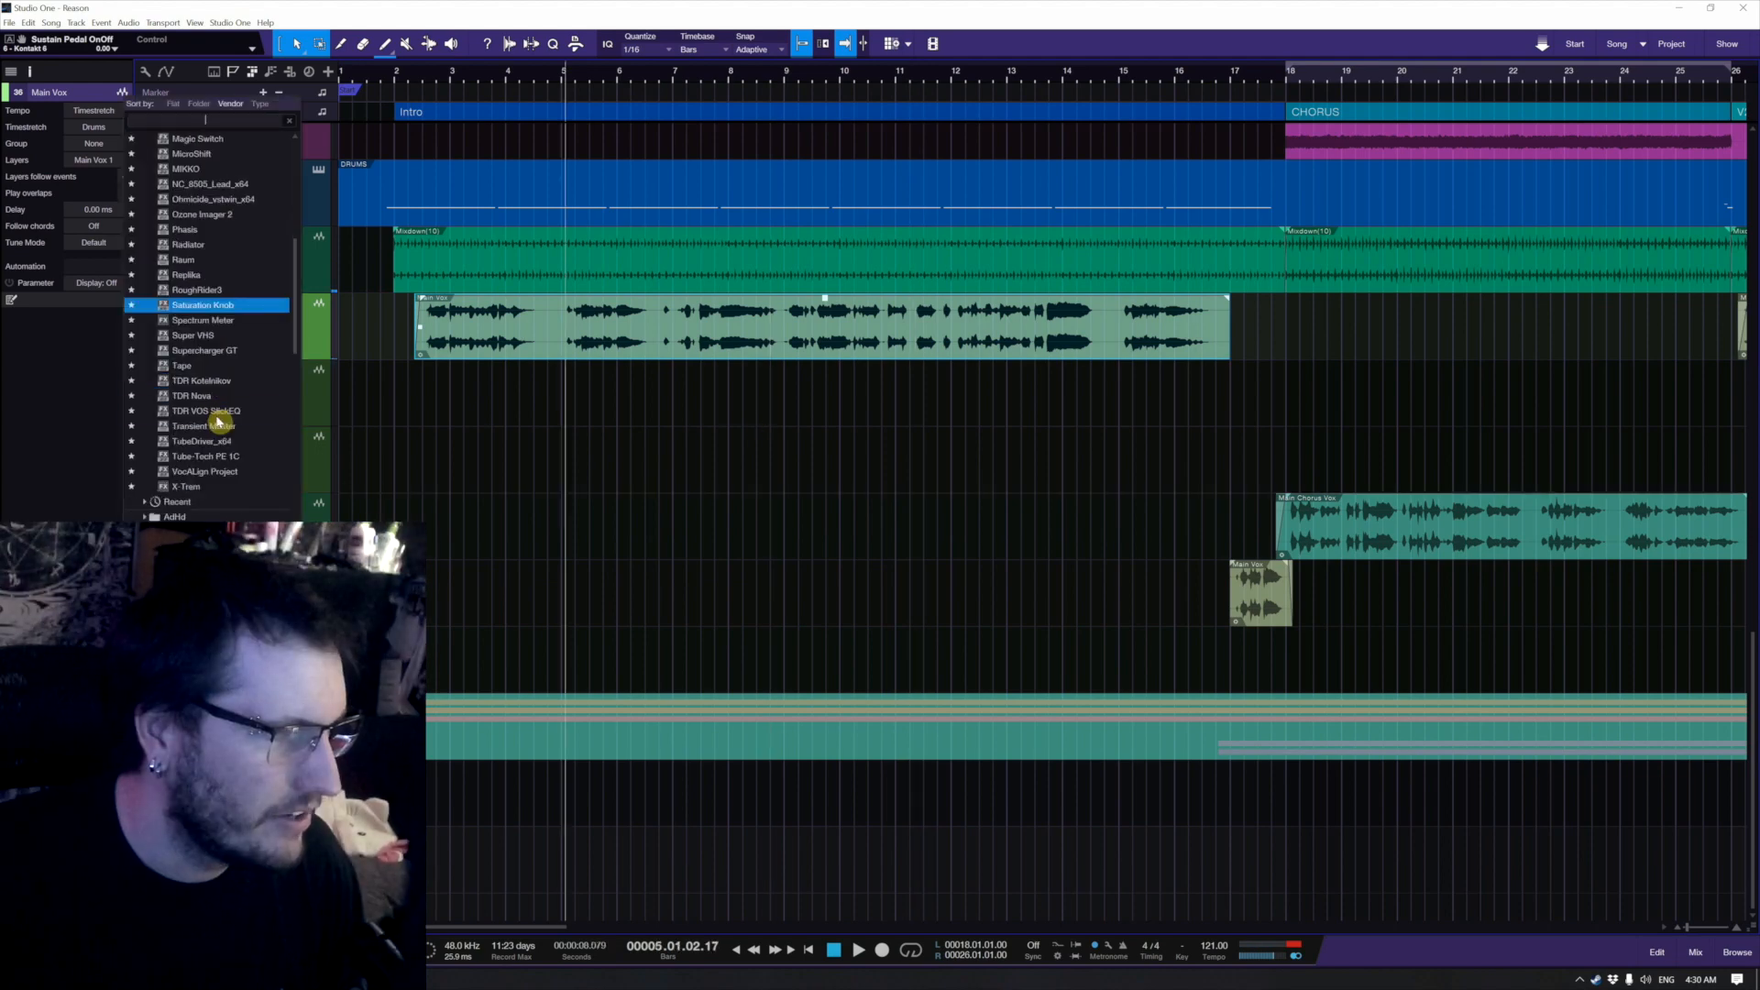
# Step: Add TDR Nova to Main Vox and, during playback, high-pass the lows, dip the low mids, and set band 3 gain to about -2 dB
pyautogui.click(224, 409)
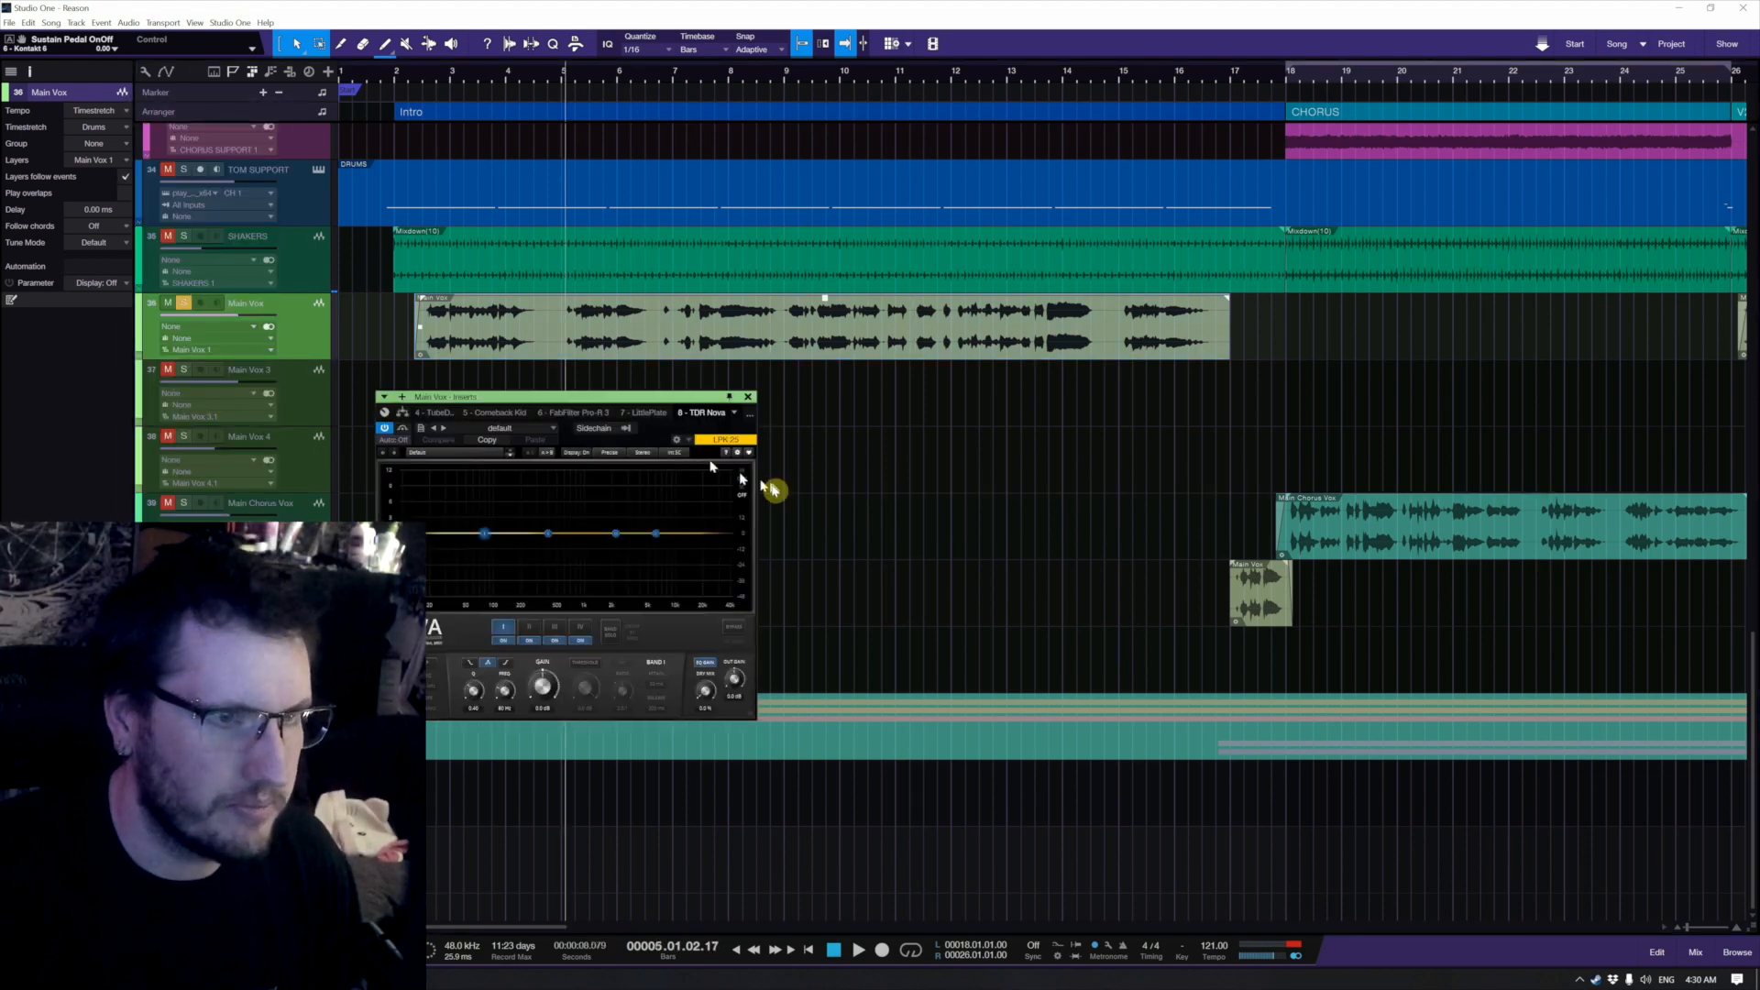
pyautogui.press('space')
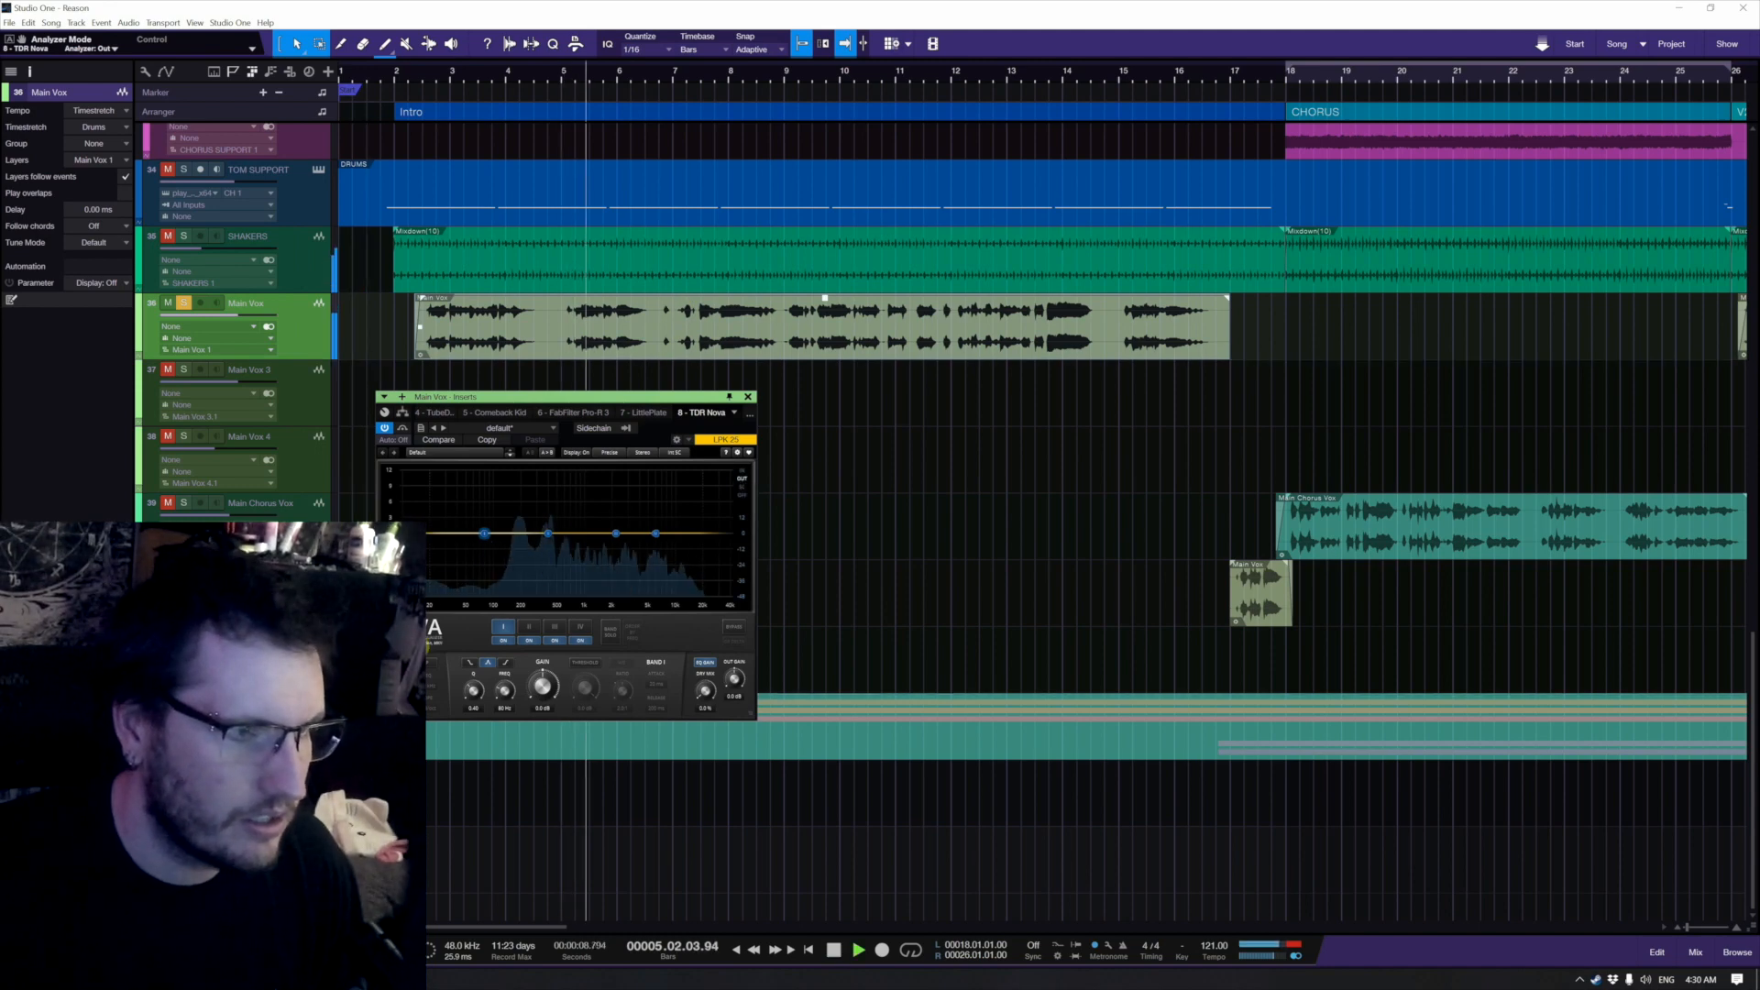
pyautogui.moveTo(431, 538); pyautogui.dragTo(657, 534)
pyautogui.press('space')
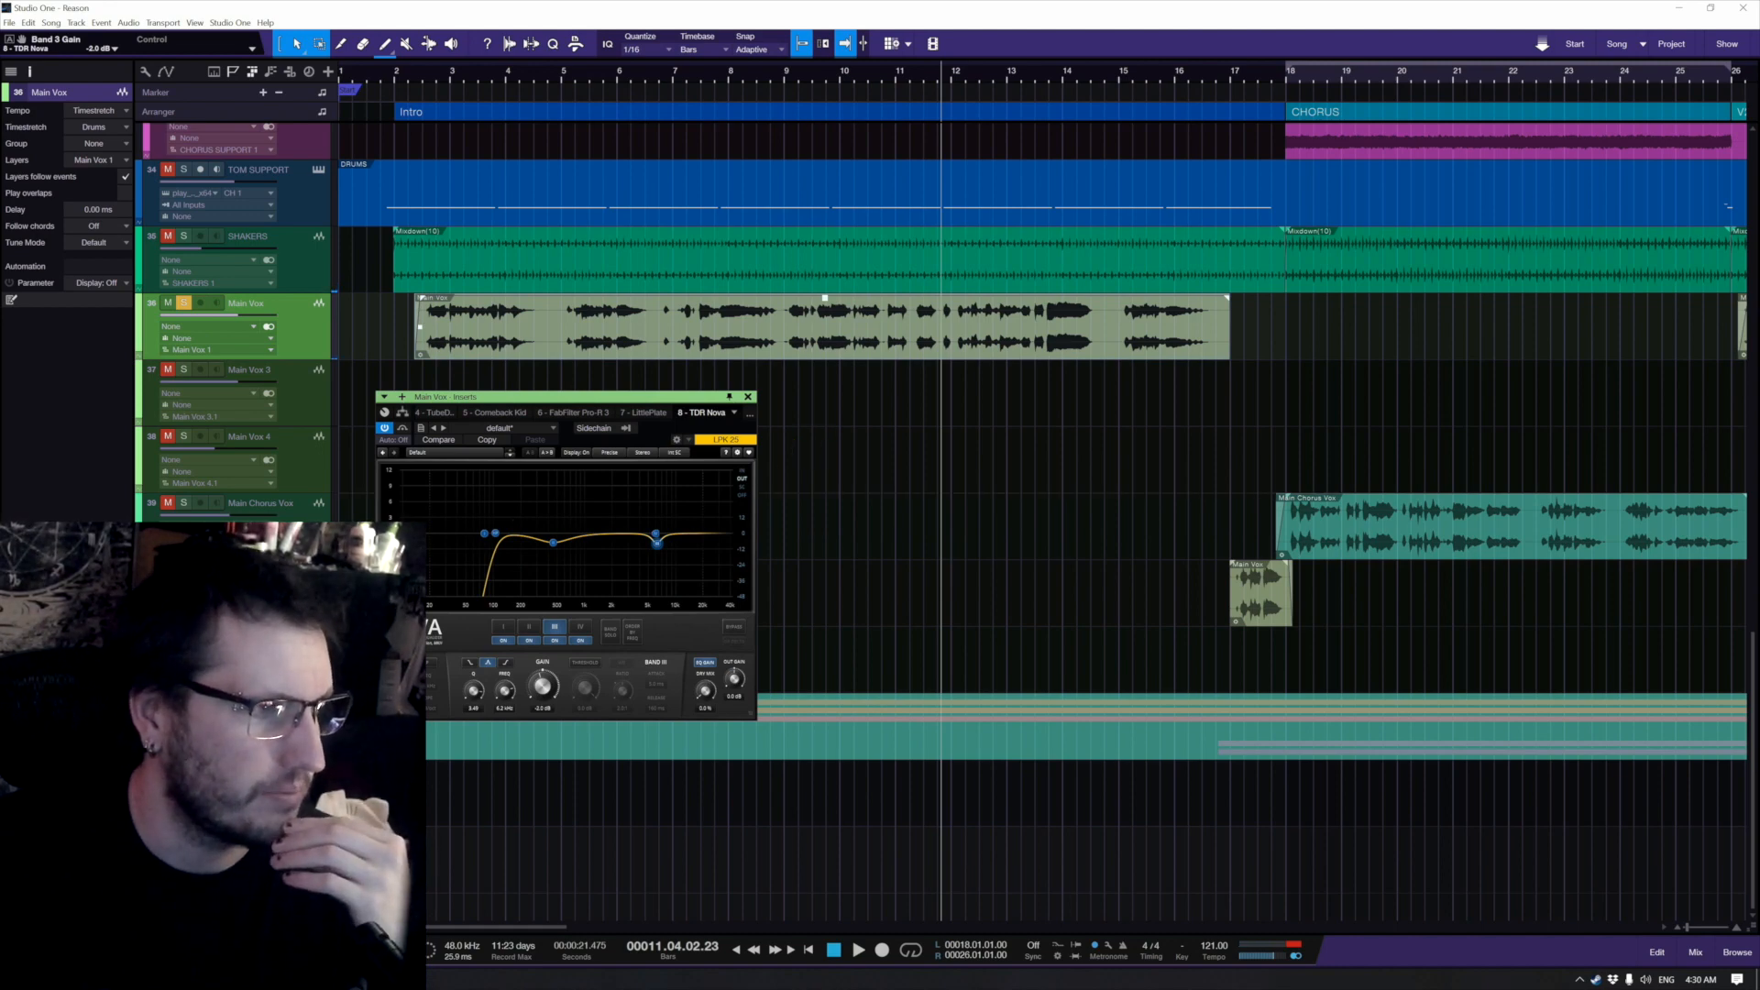
# Step: Switch to LittlePlate in the Main Vox inserts and adjust its reverb mix while playing the vocal from about bar 7
pyautogui.click(645, 413)
pyautogui.click(660, 352)
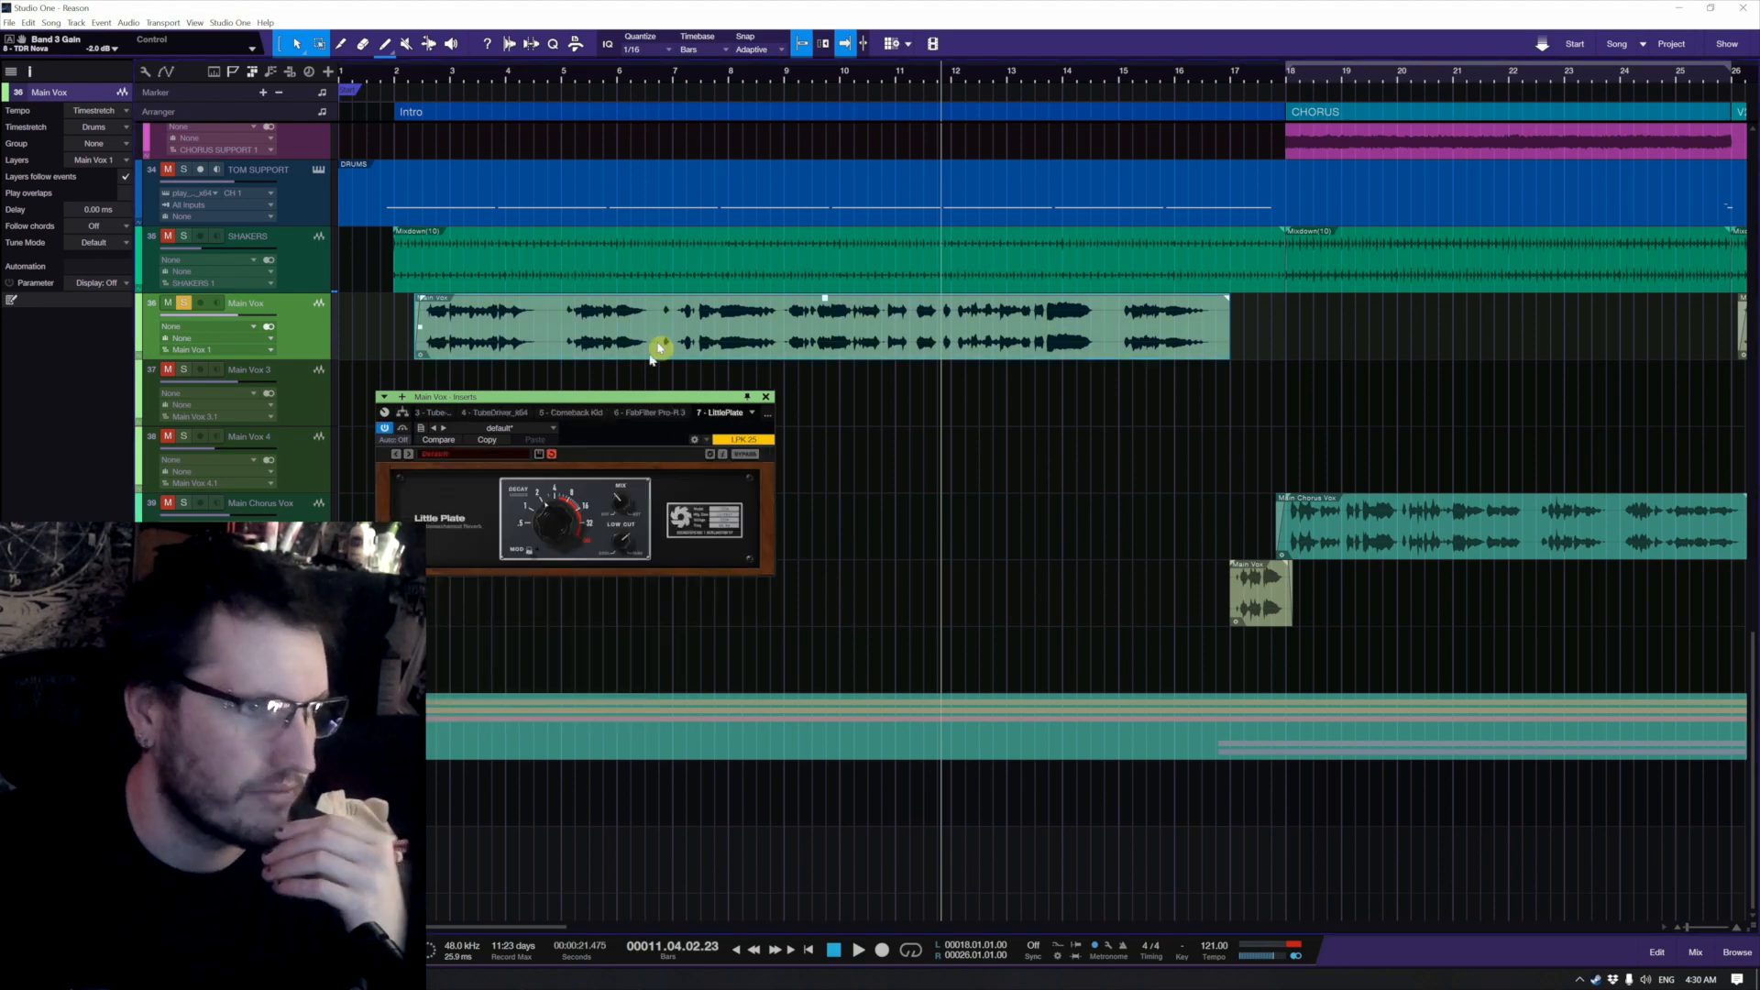
pyautogui.hotkey('ctrl', 'space')
pyautogui.press('space')
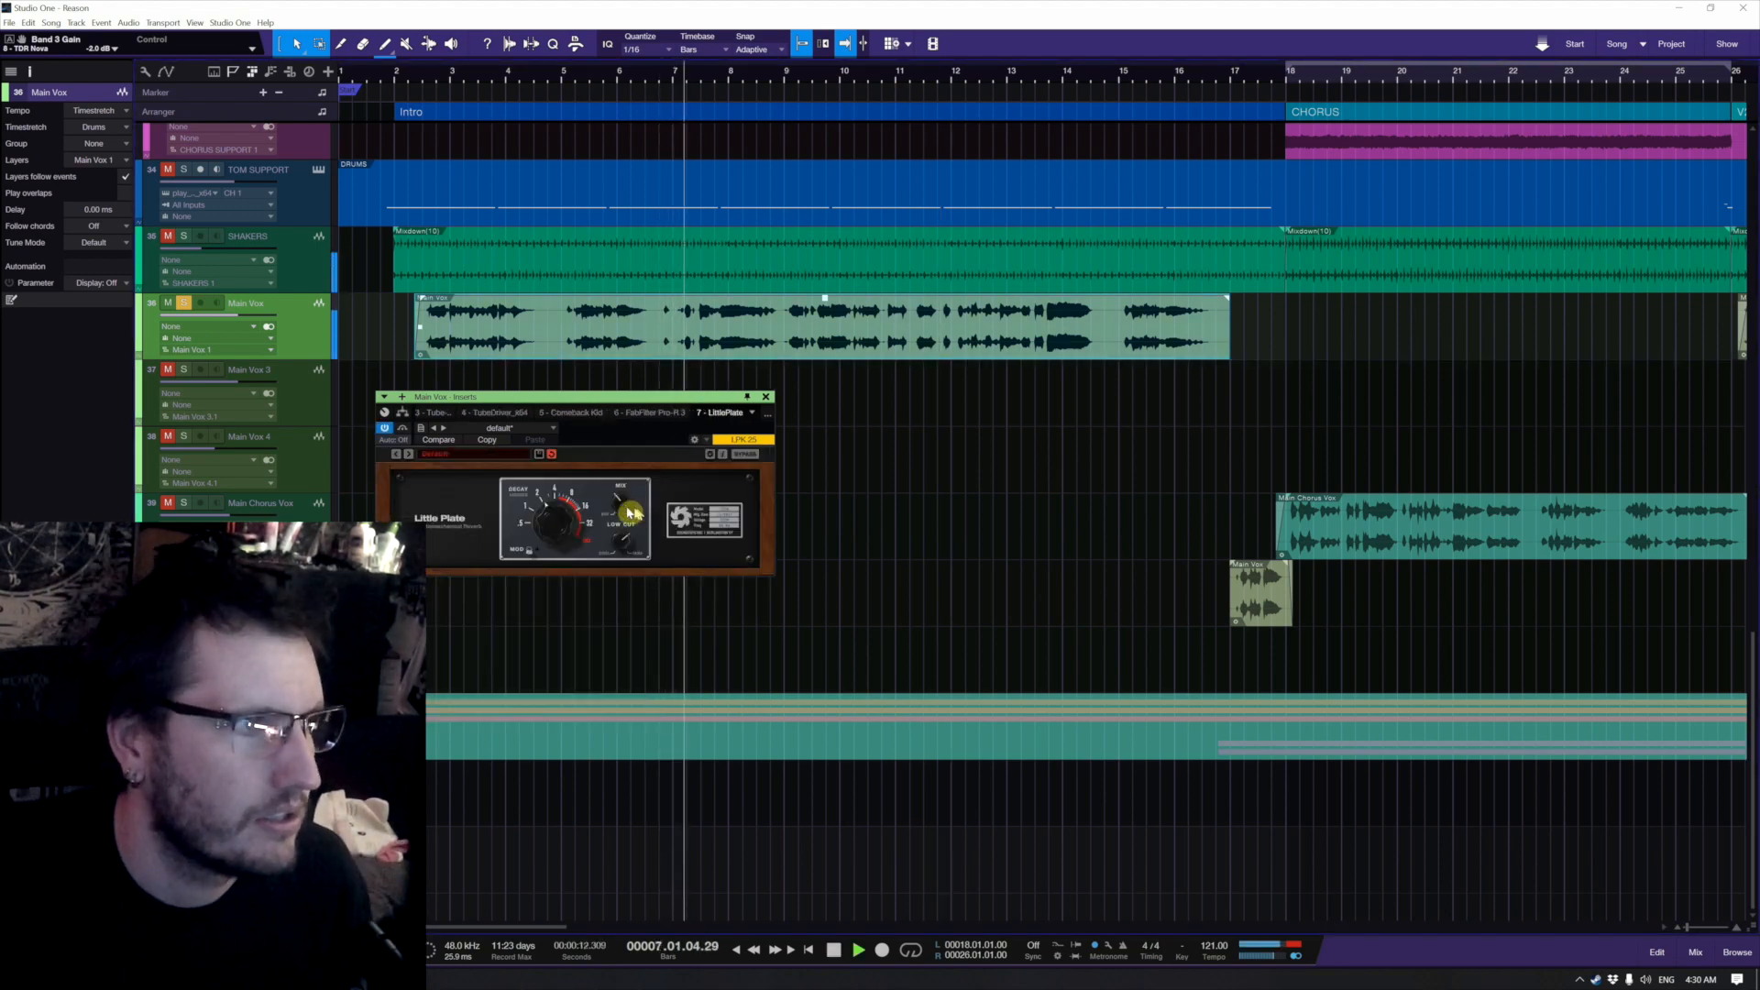
pyautogui.moveTo(629, 506)
pyautogui.mouseDown()
pyautogui.moveTo(563, 549)
pyautogui.moveTo(623, 556)
pyautogui.moveTo(561, 521)
pyautogui.moveTo(618, 512)
pyautogui.mouseUp()
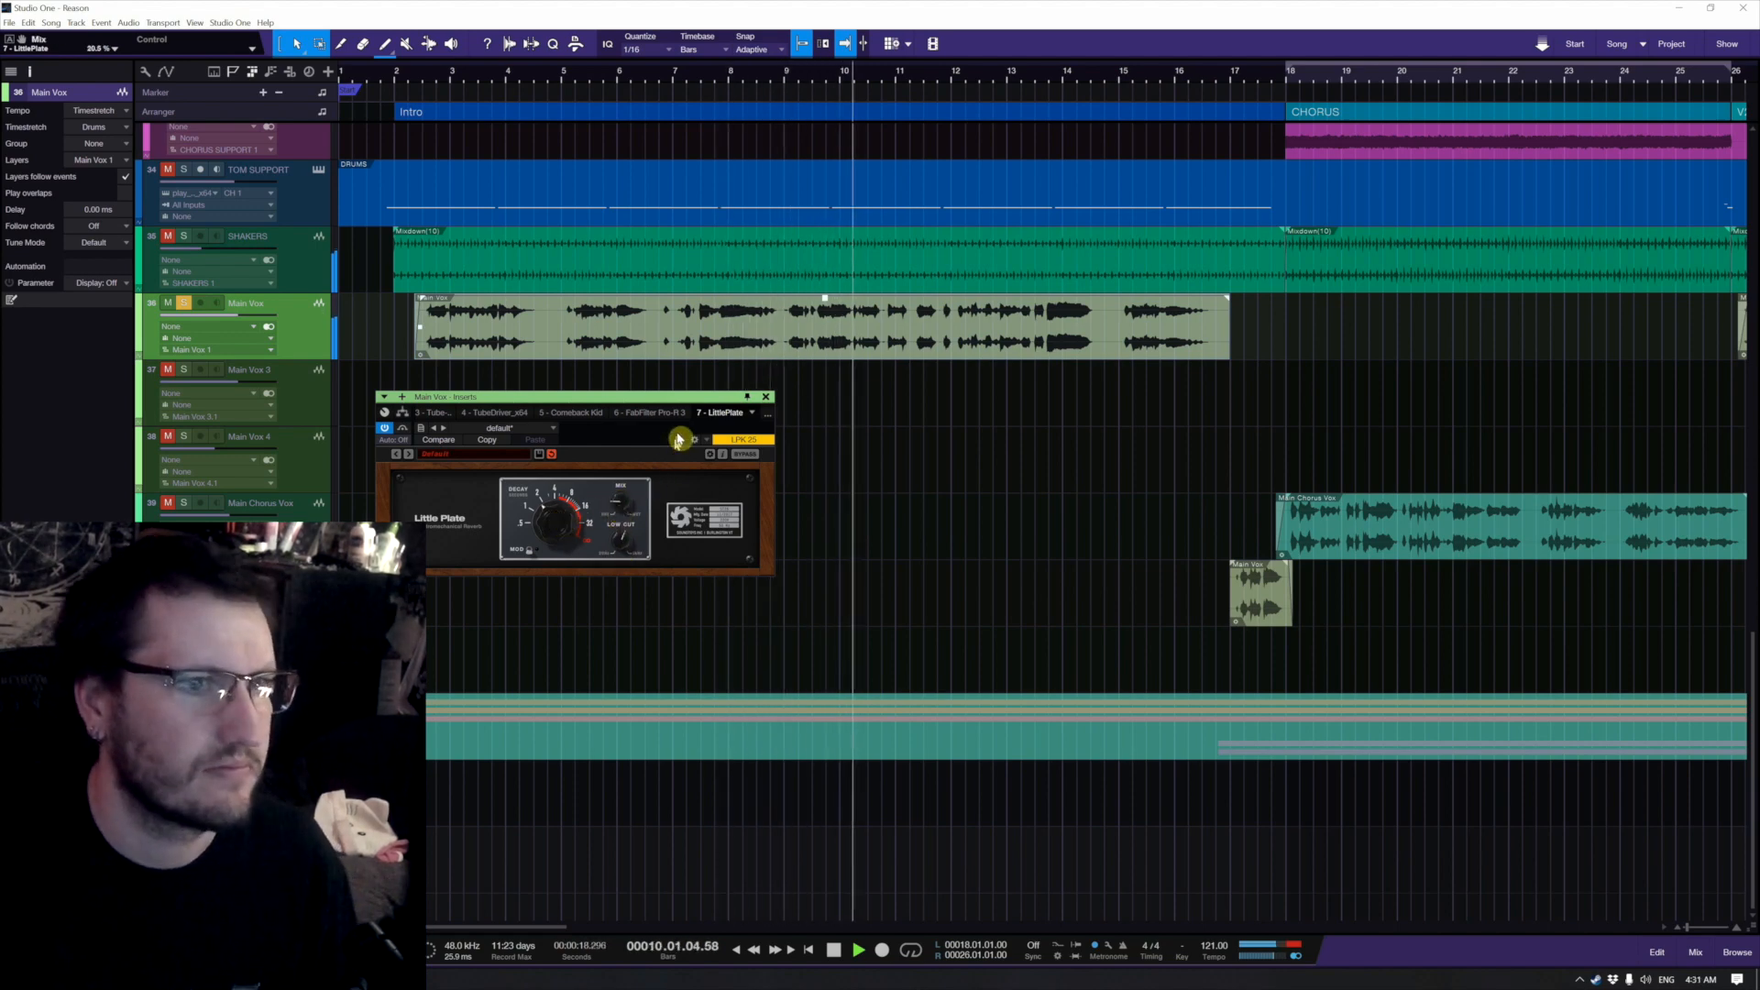
pyautogui.press('space')
# Step: Return to TDR Nova, play from about bar 2, deepen the band 3 cut near 6.8 kHz, and close the plug-in
pyautogui.click(423, 309)
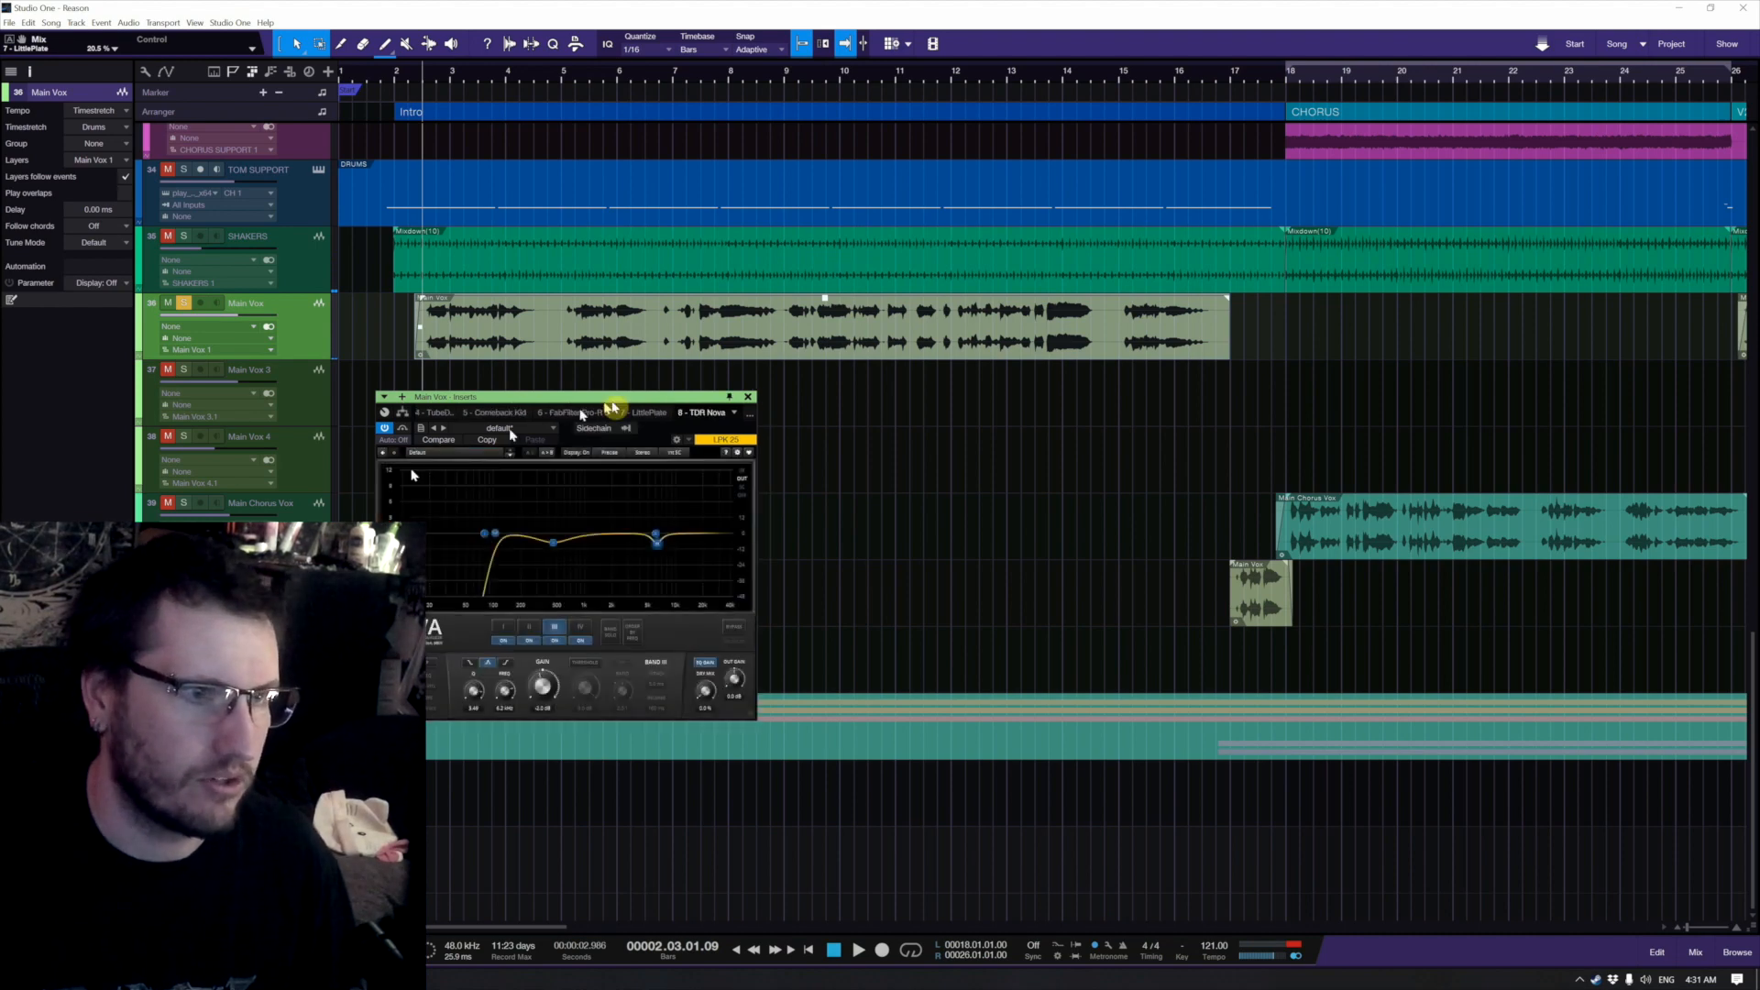
pyautogui.press('space')
pyautogui.moveTo(656, 537)
pyautogui.mouseDown()
pyautogui.moveTo(684, 510)
pyautogui.moveTo(669, 550)
pyautogui.moveTo(668, 492)
pyautogui.moveTo(669, 553)
pyautogui.mouseUp()
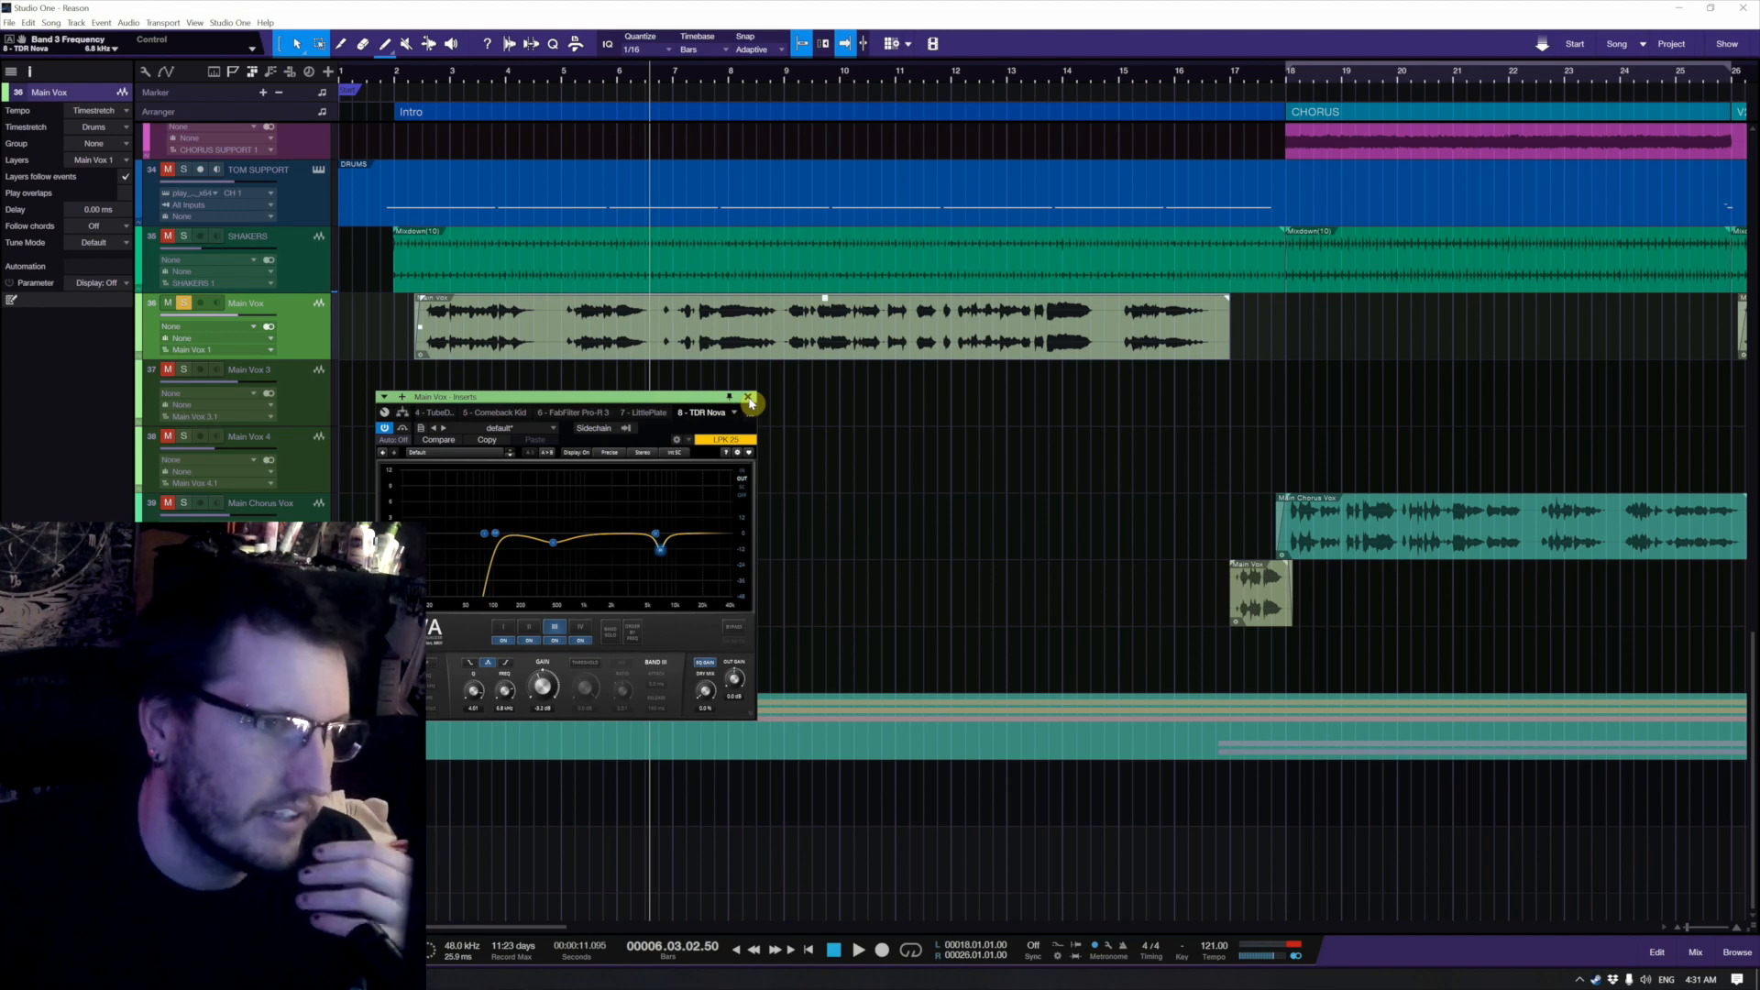
pyautogui.click(748, 398)
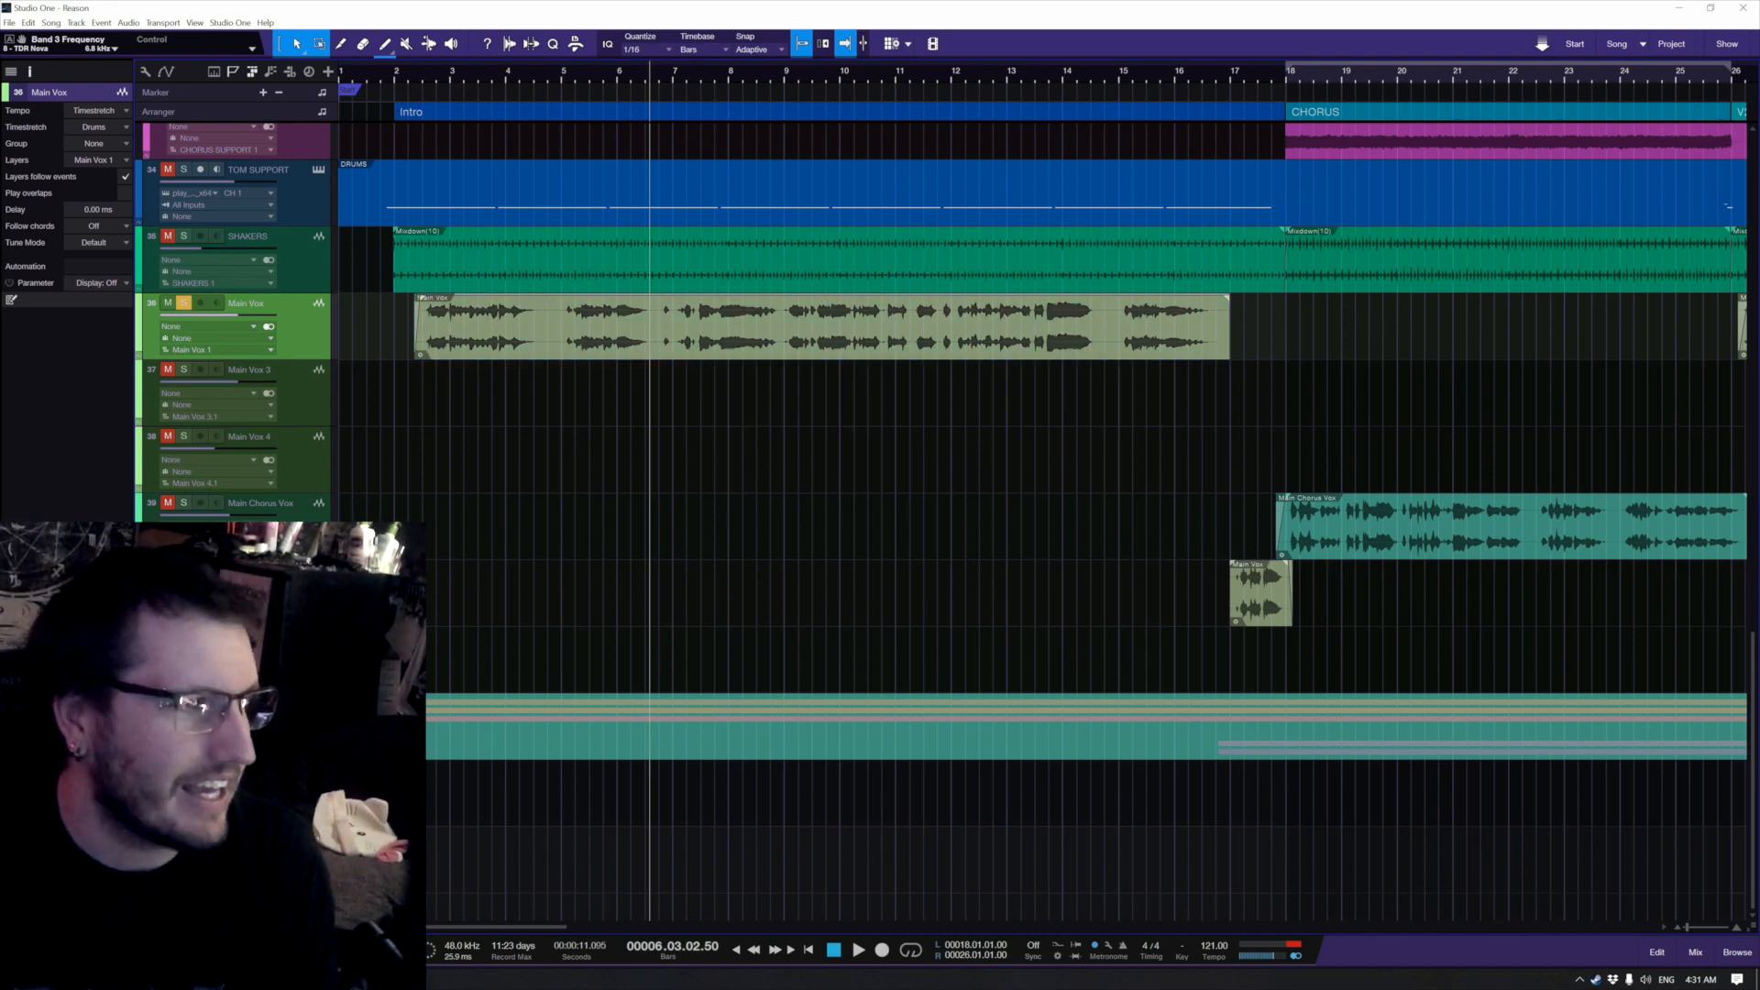
# Step: Go up to the guitar tracks and inspect the upper PLEXI RENDER and GUITAR 1 clips
pyautogui.scroll(6, 601, 522)
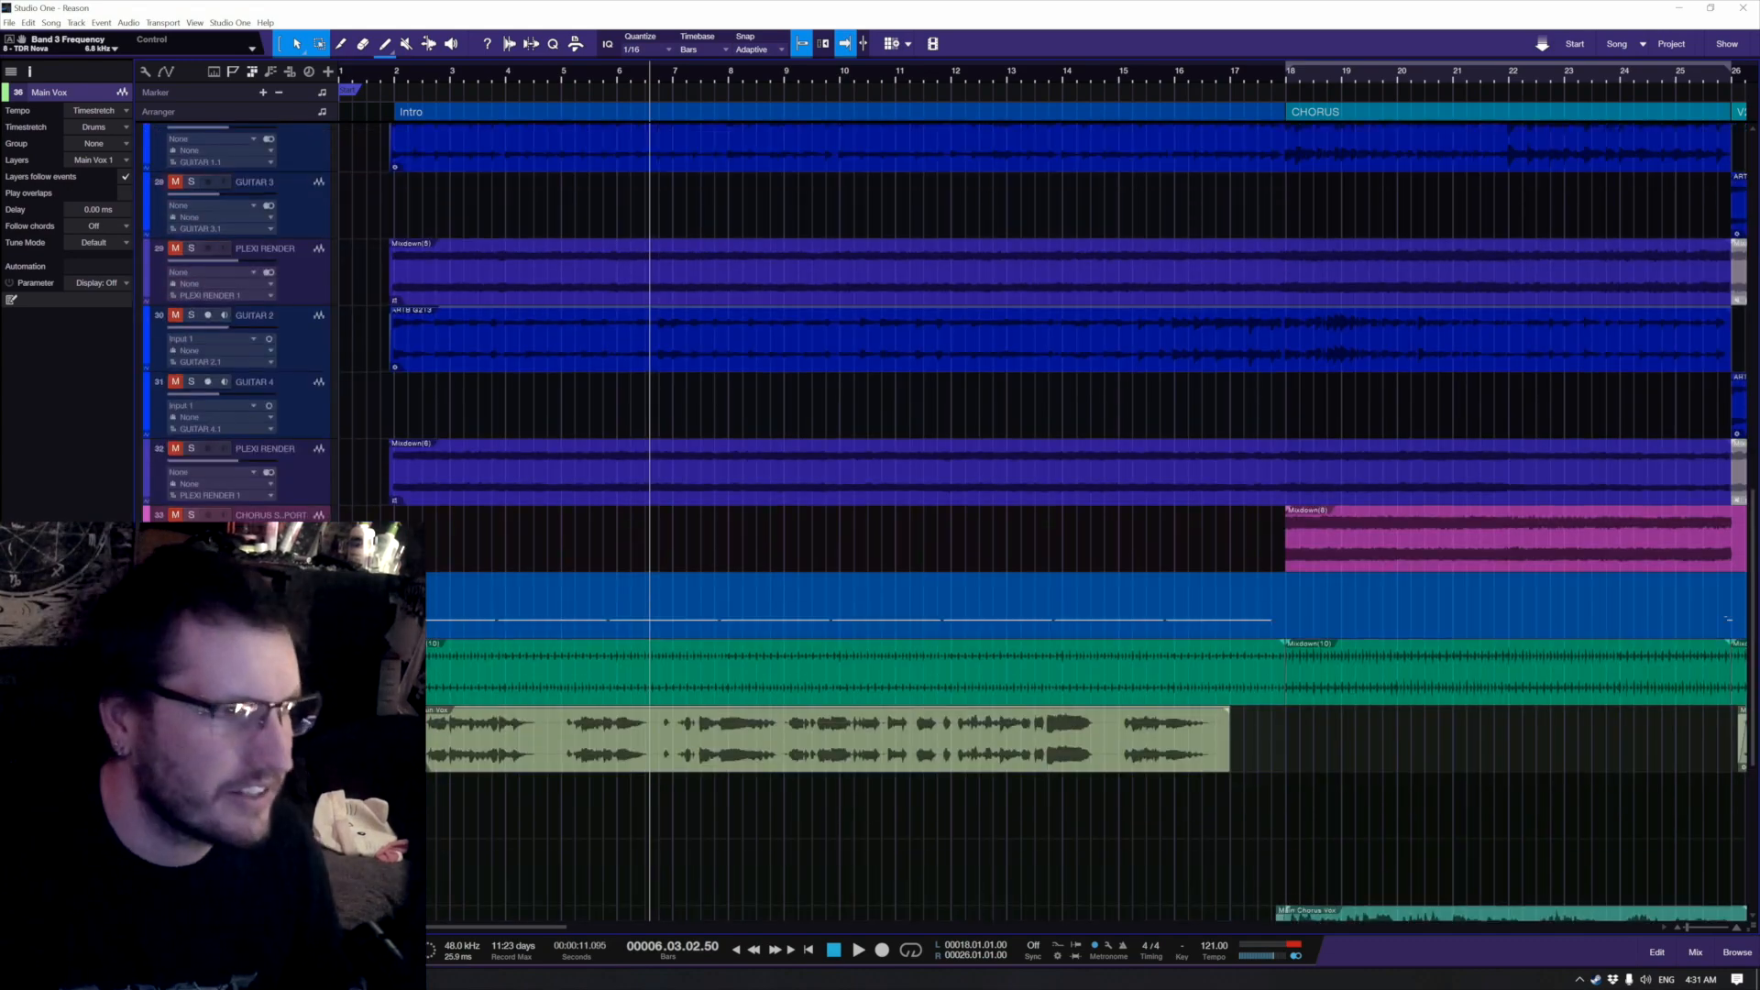
pyautogui.scroll(3, 487, 404)
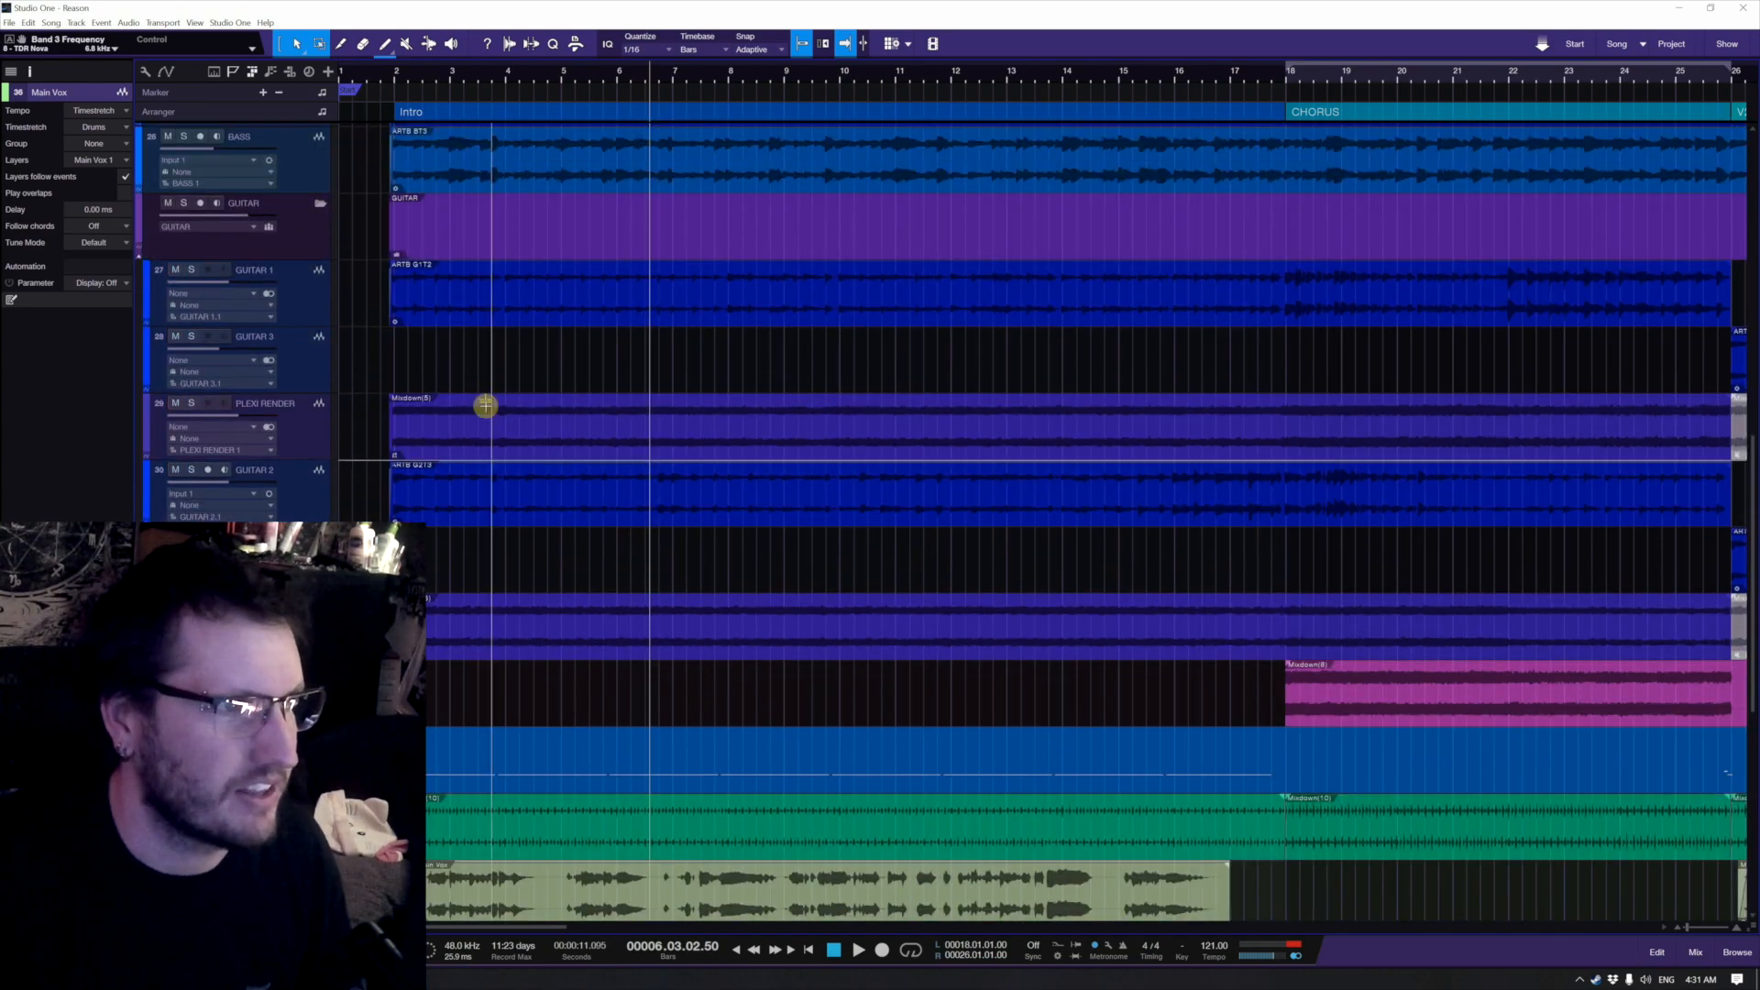
pyautogui.scroll(-3, 499, 444)
pyautogui.scroll(-2, 498, 444)
pyautogui.click(456, 294)
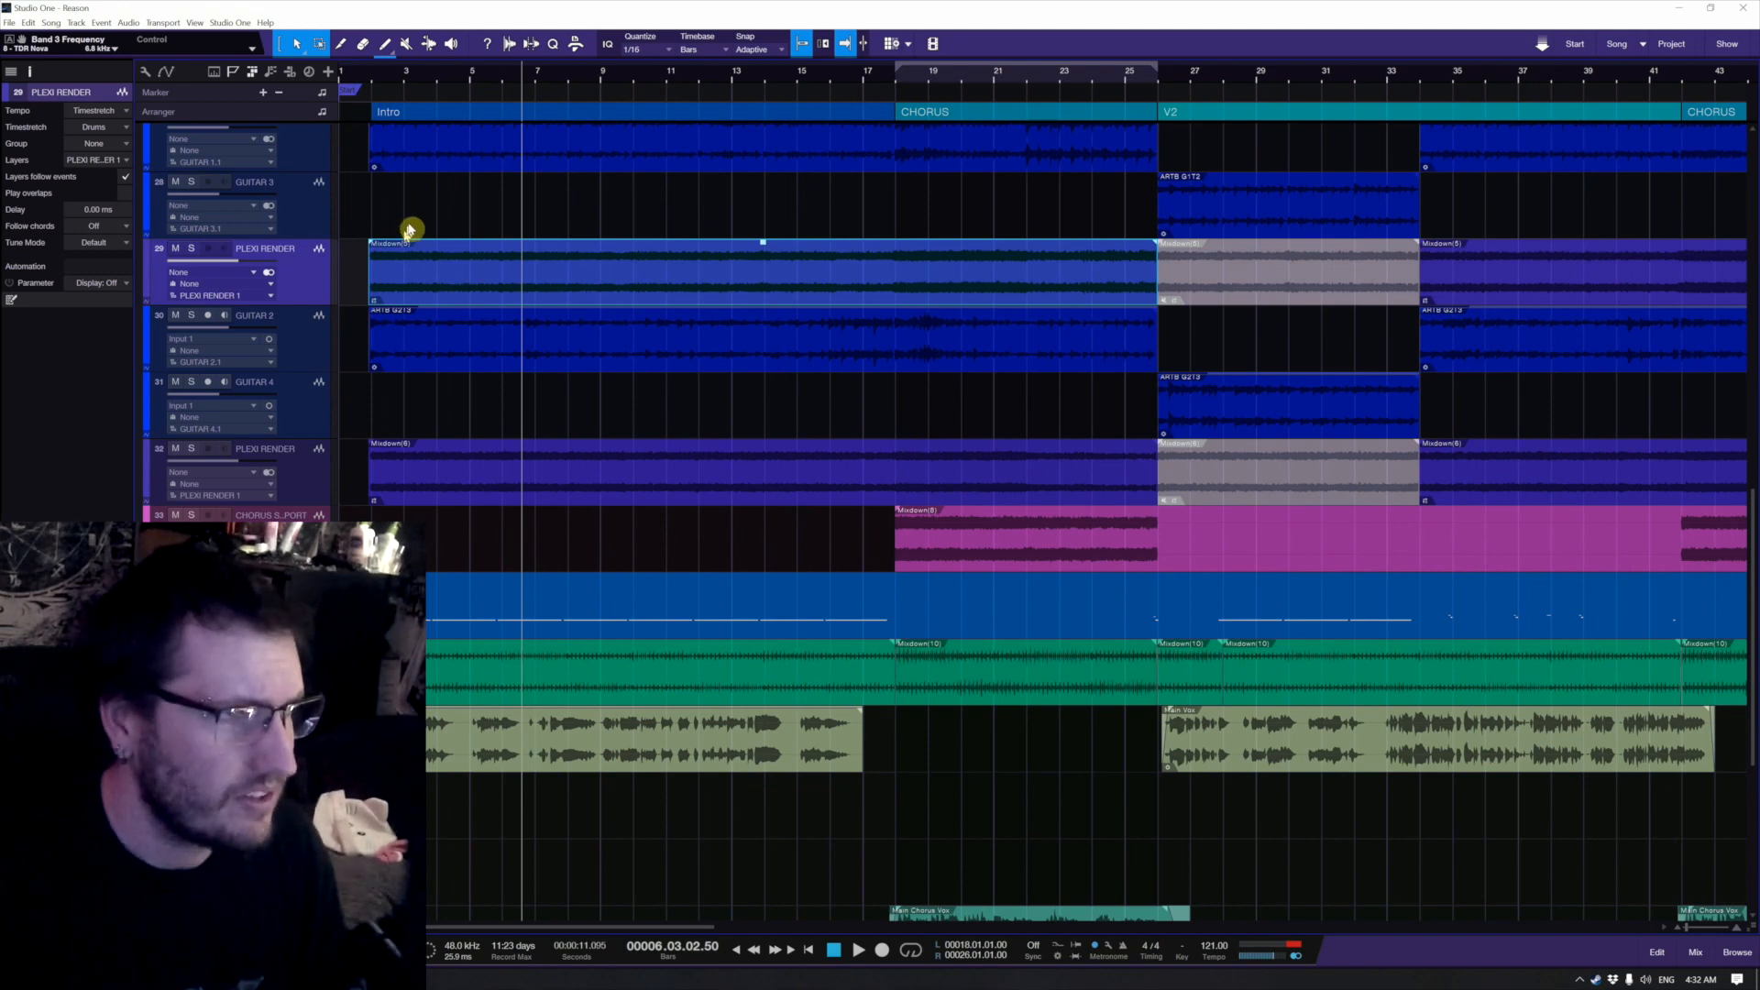
pyautogui.scroll(2, 404, 229)
pyautogui.click(321, 263)
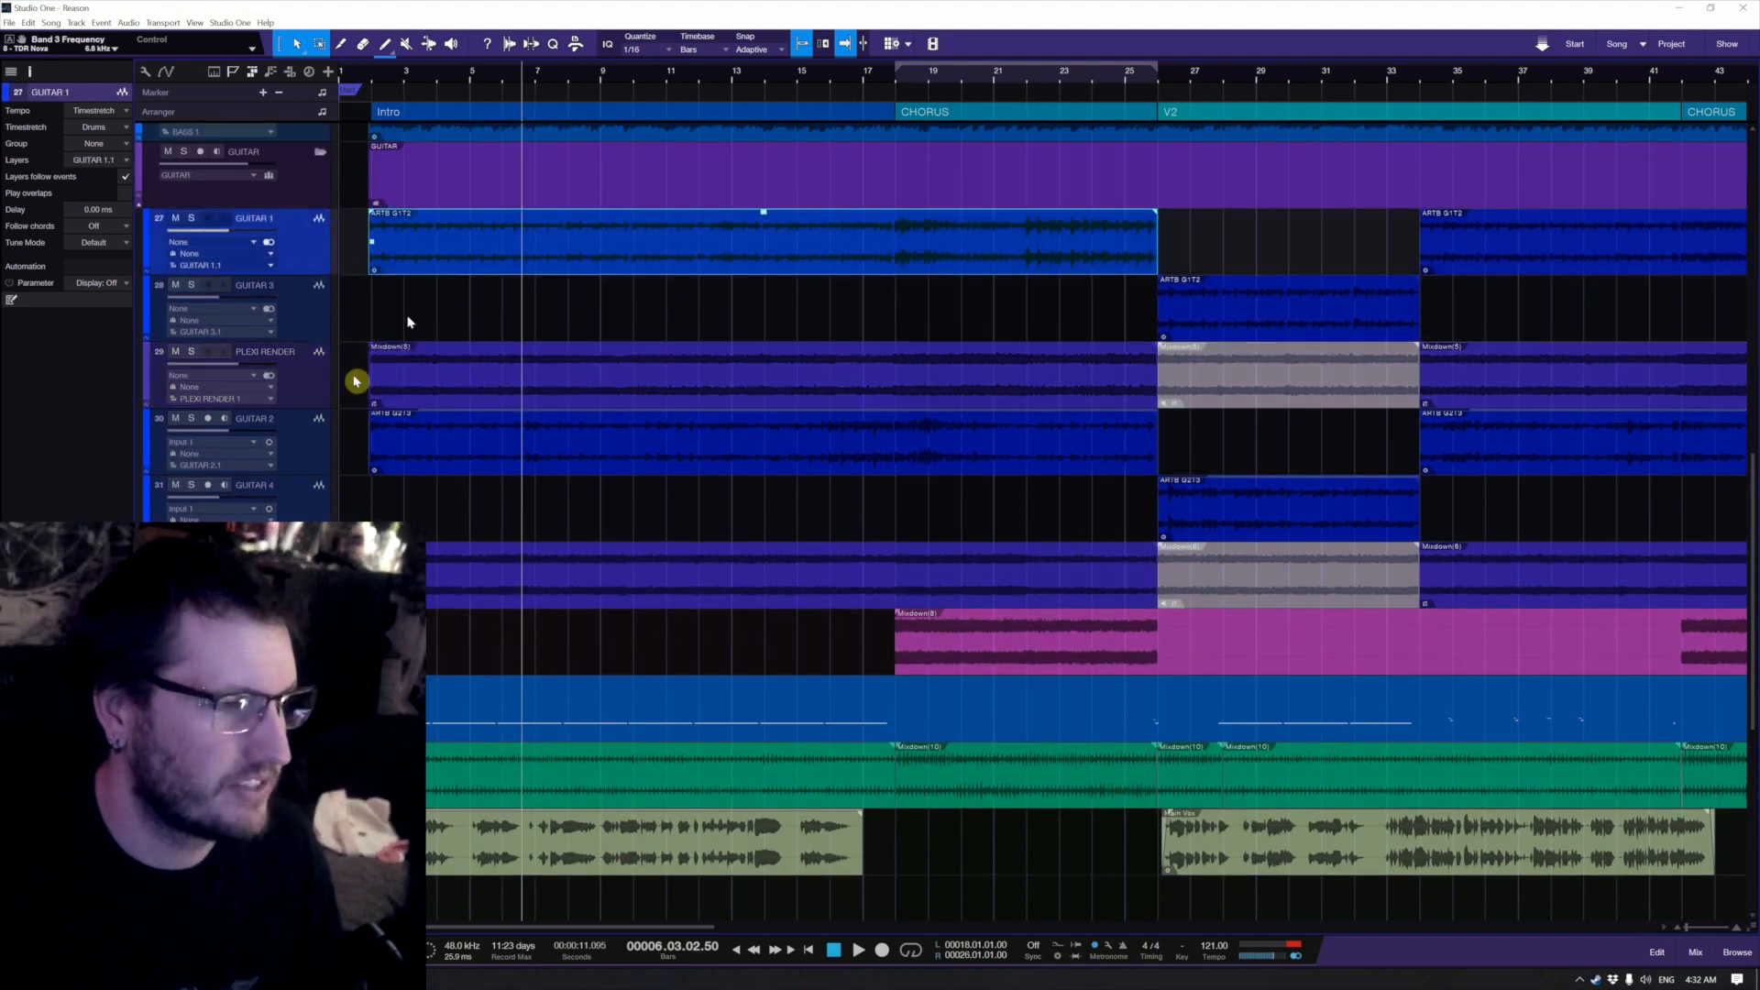
pyautogui.scroll(3, 483, 464)
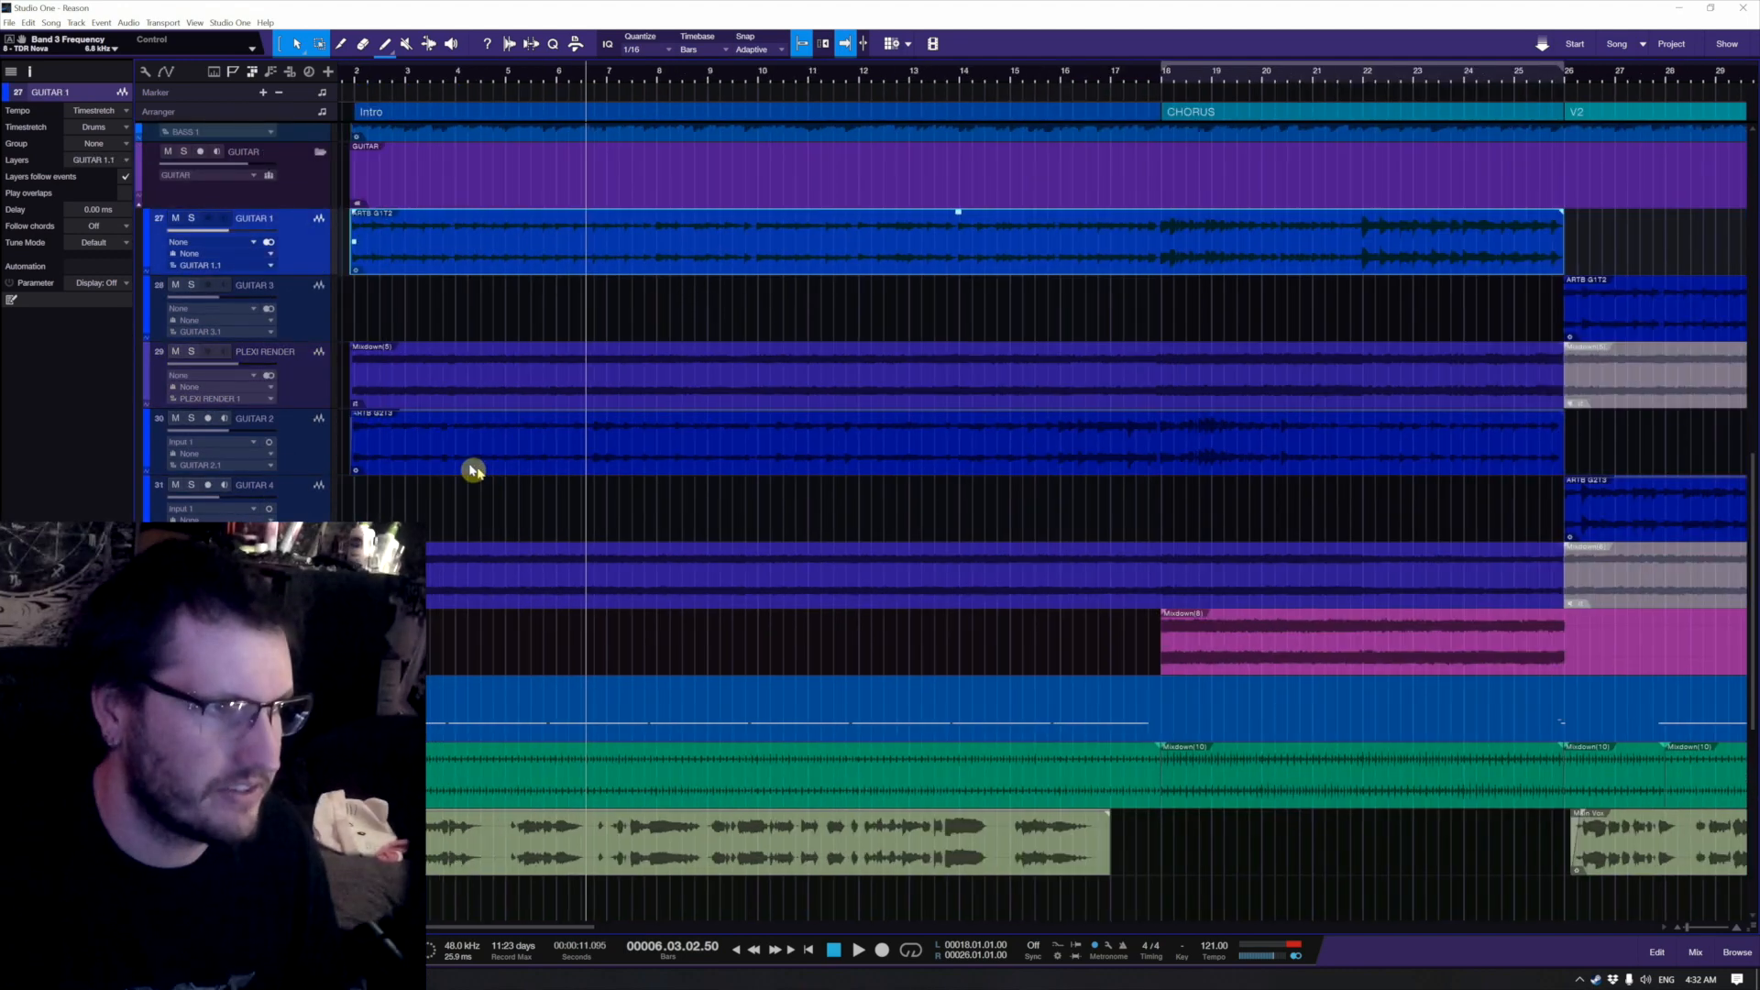
# Step: Solo and play the upper PLEXI RENDER track from about bar 2, select the lower one, and view the song through Bridge 2
pyautogui.click(309, 378)
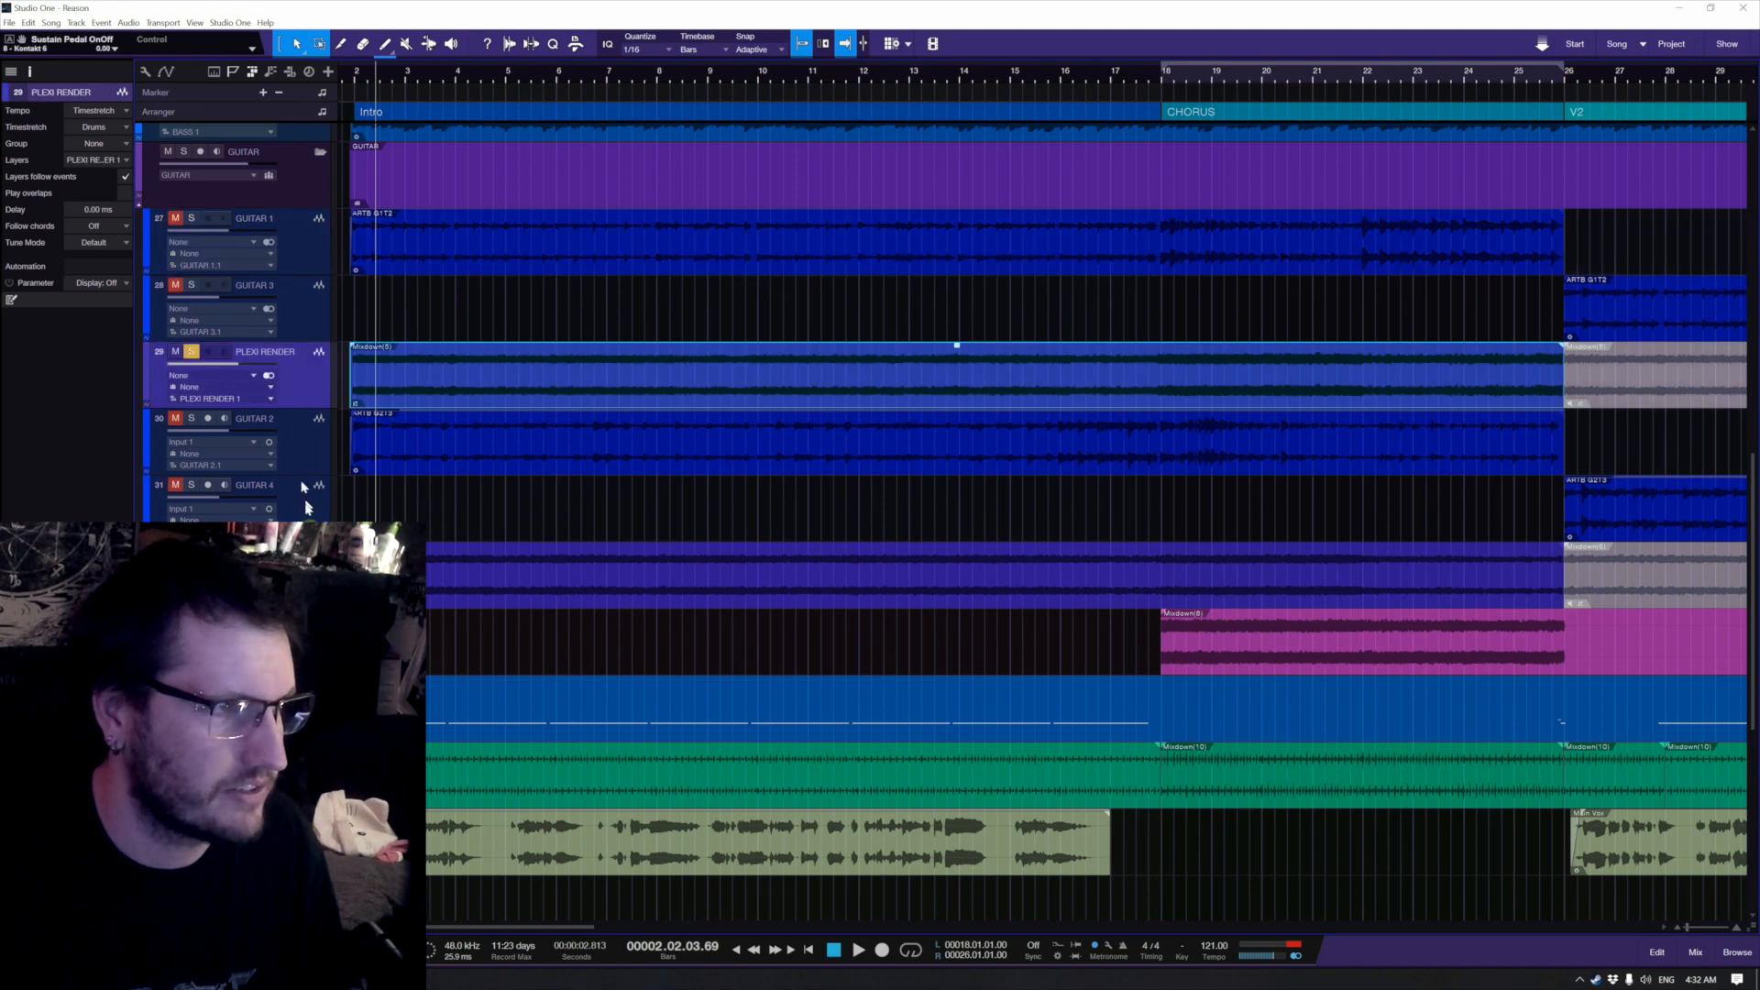
pyautogui.click(309, 570)
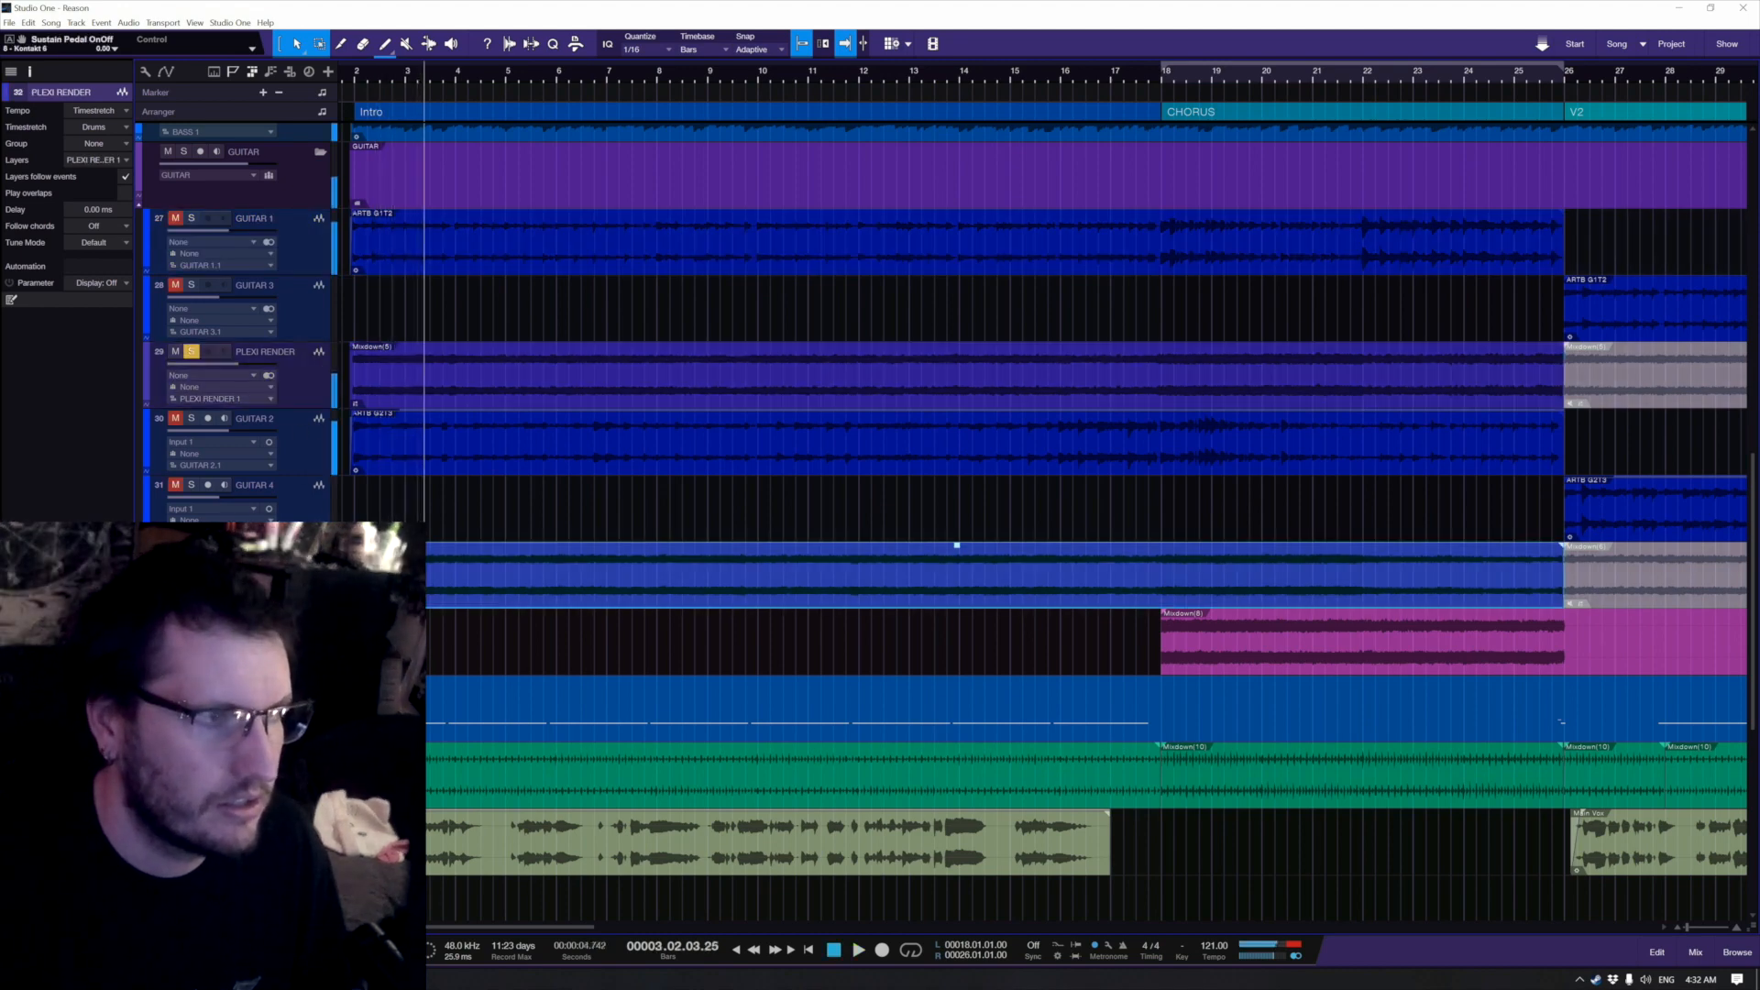
pyautogui.press('w')
pyautogui.press('w')
pyautogui.hotkey('ctrl', 'space')
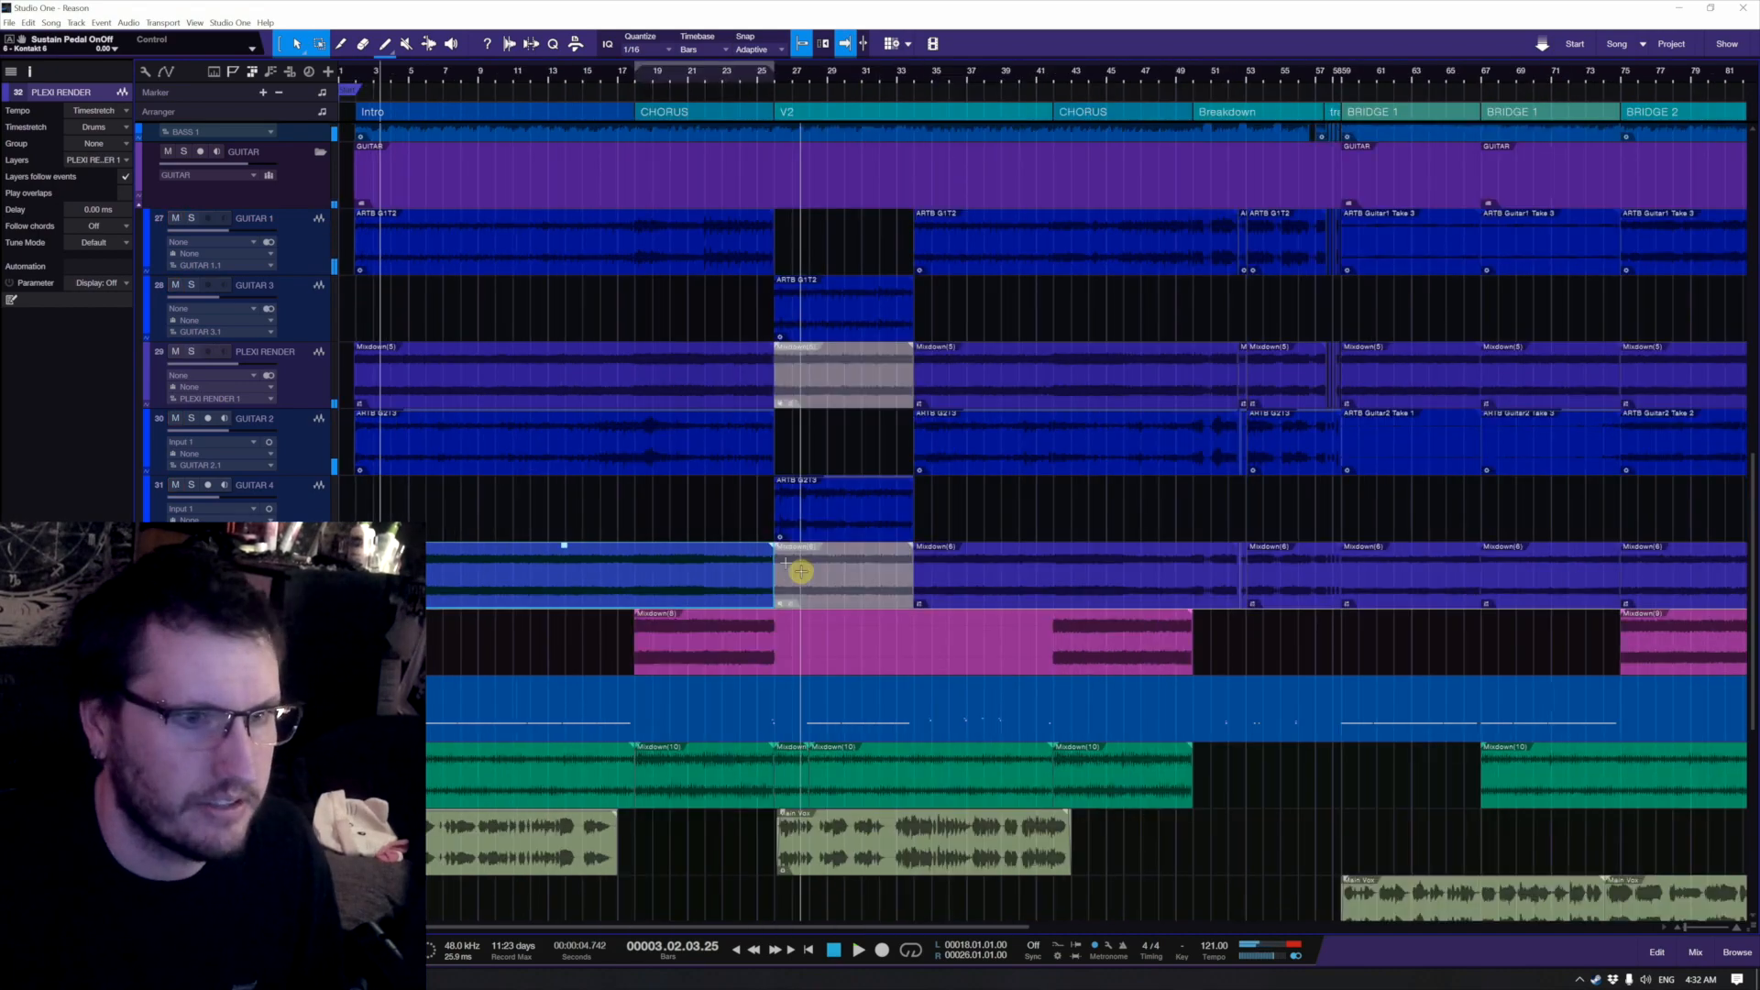
pyautogui.hotkey('ctrl', 'space')
# Step: Select the CHORUS SUPPORT track and play the first chorus from about bar 17
pyautogui.click(275, 640)
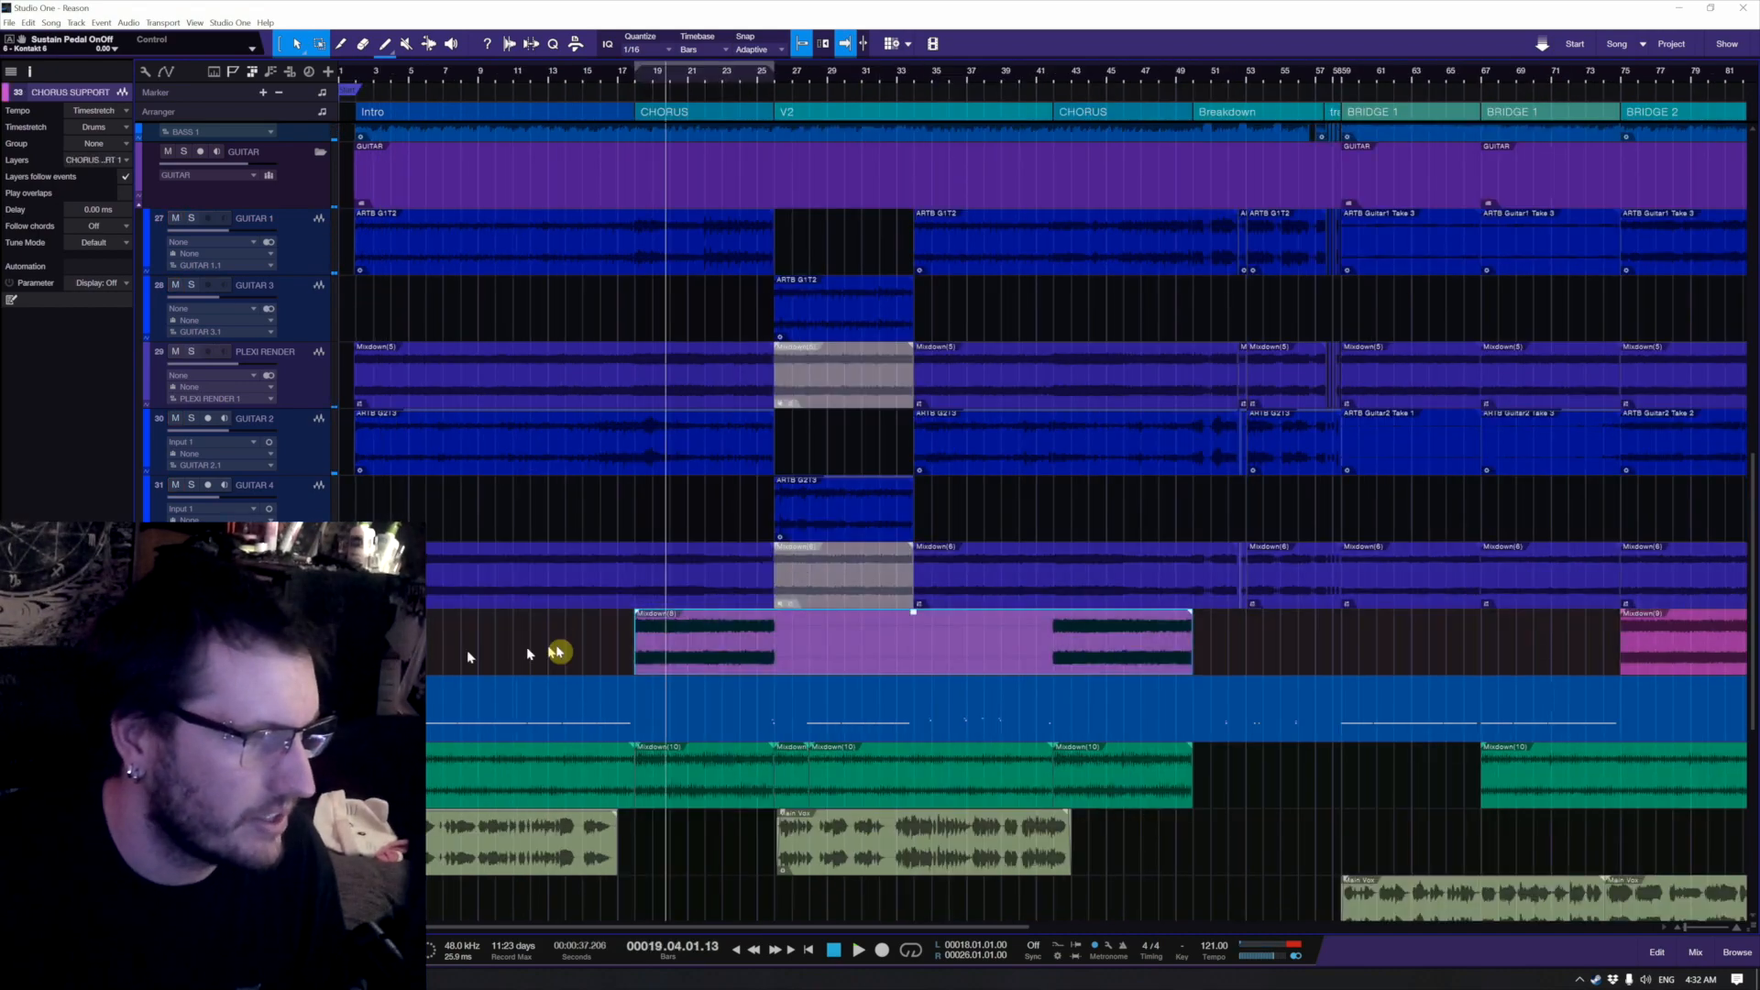
pyautogui.press('e')
pyautogui.hotkey('ctrl', 'space')
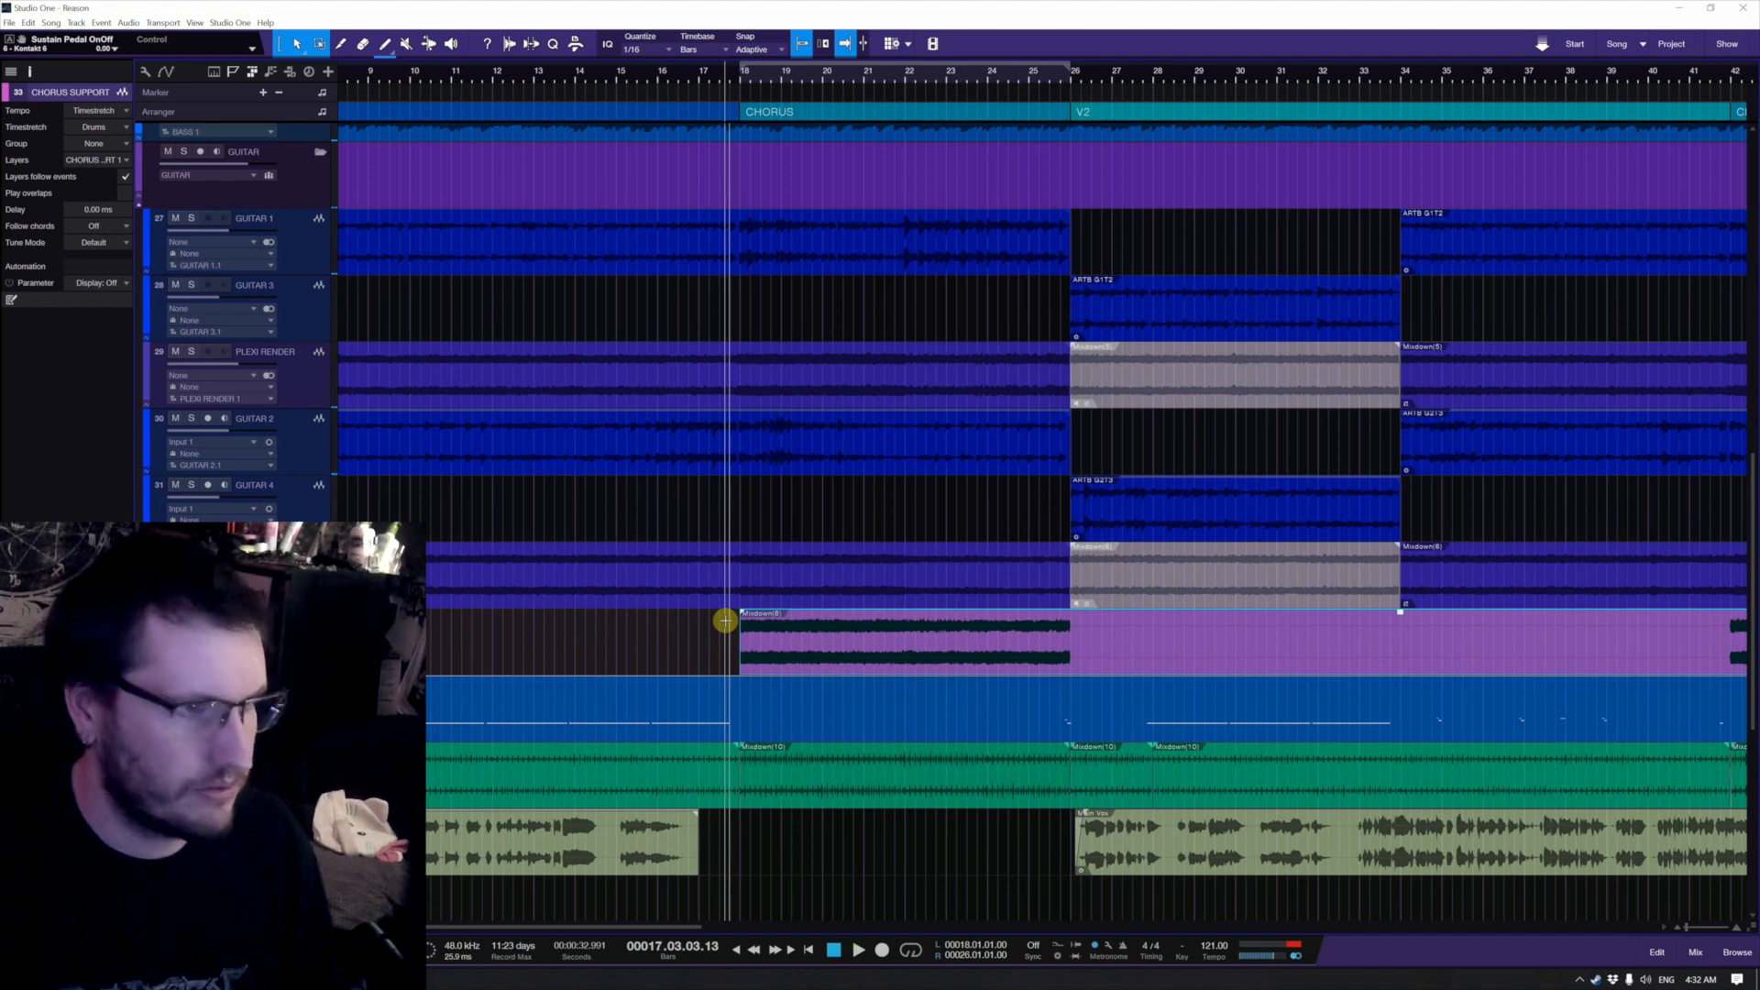
pyautogui.press('space')
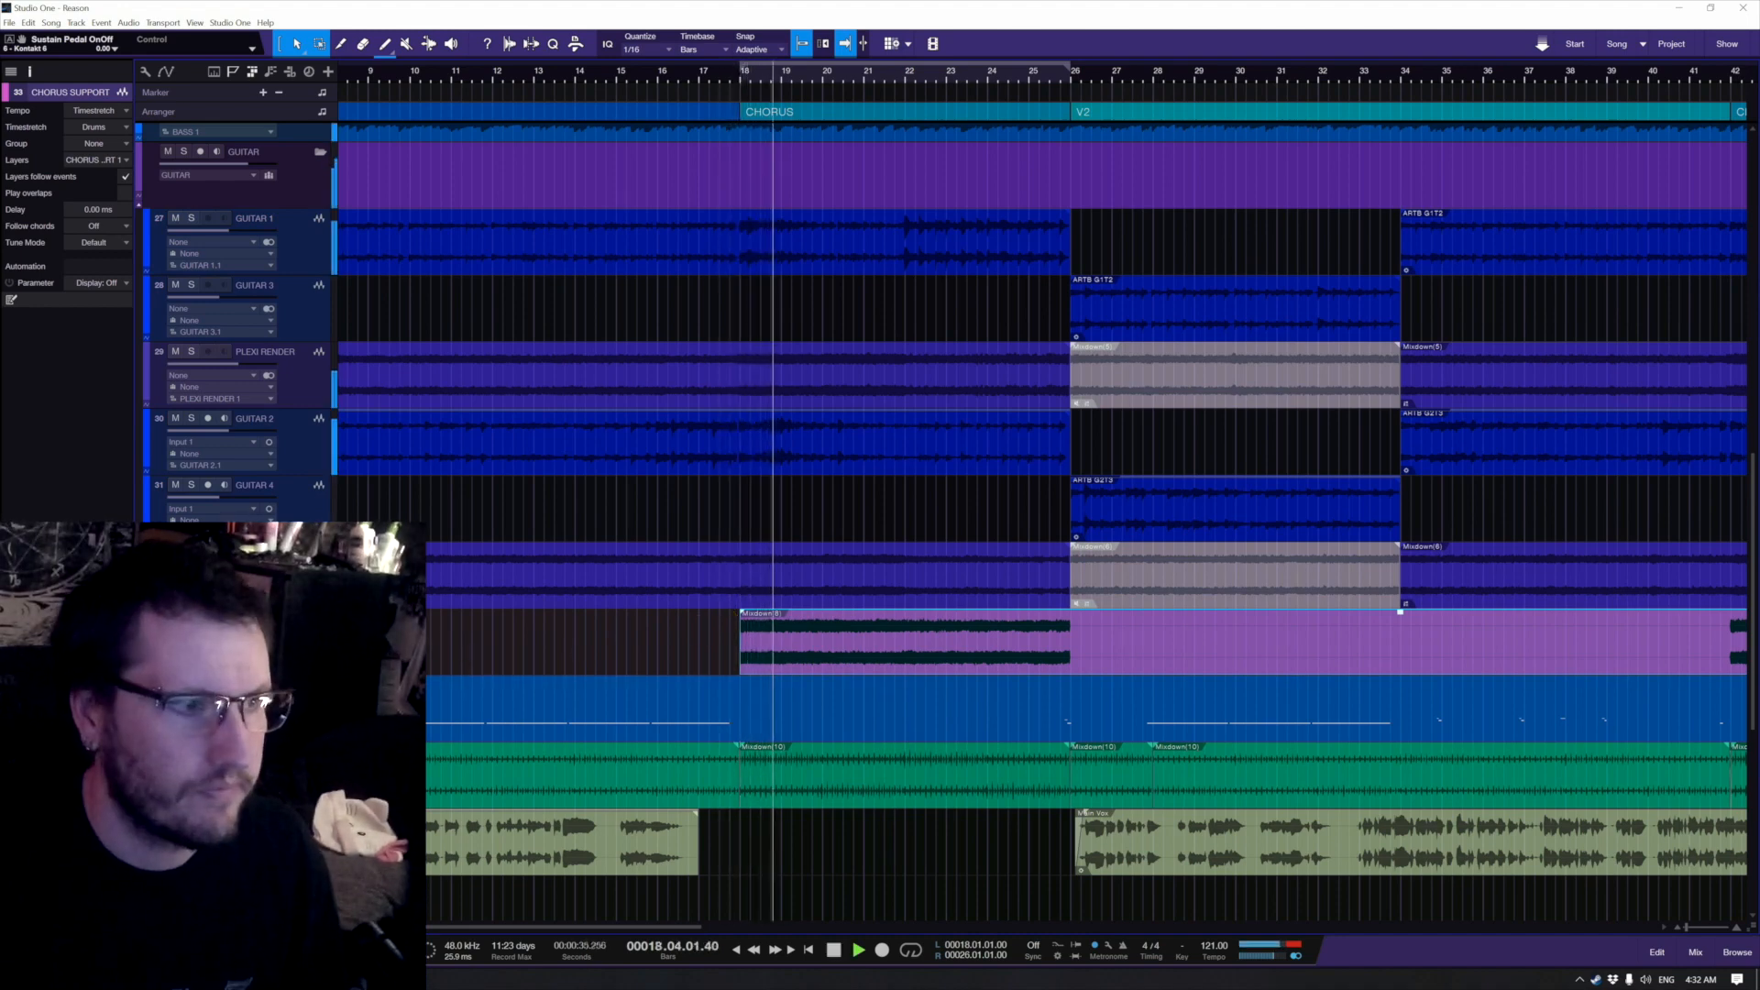
# Step: Solo the GUITAR folder during playback and move the playback position back to about bar 16
pyautogui.click(180, 154)
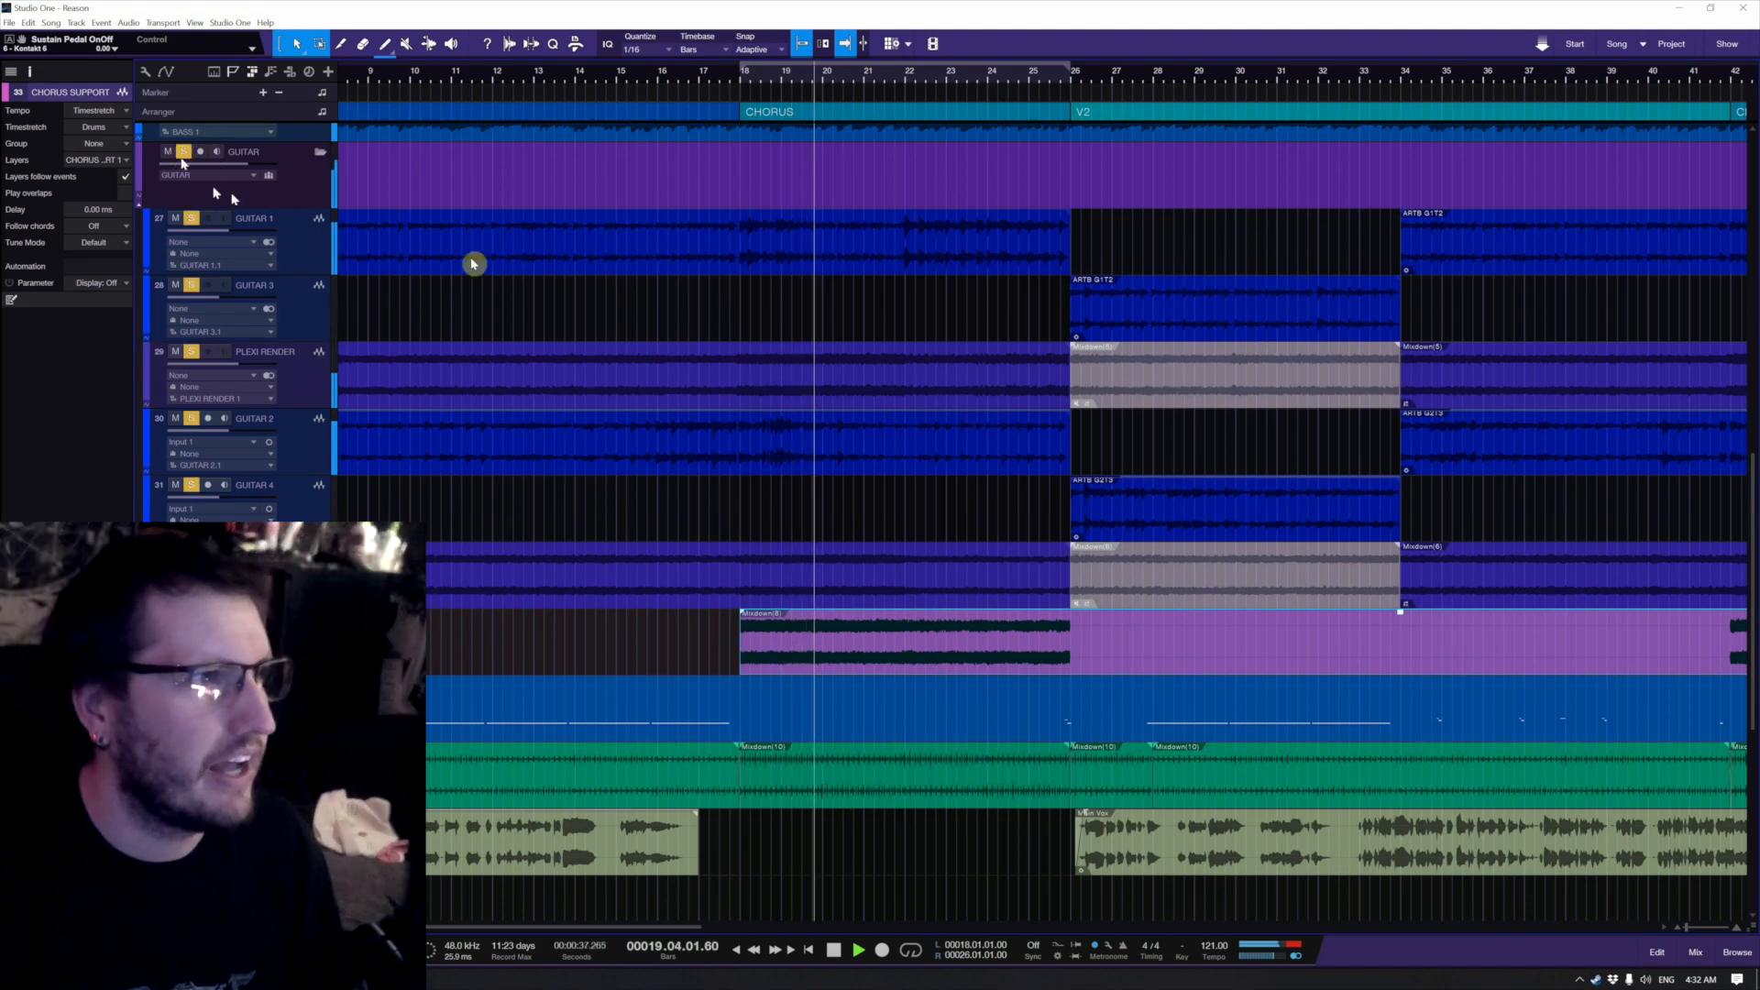
pyautogui.click(700, 298)
pyautogui.scroll(3, 703, 311)
pyautogui.scroll(-1, 706, 313)
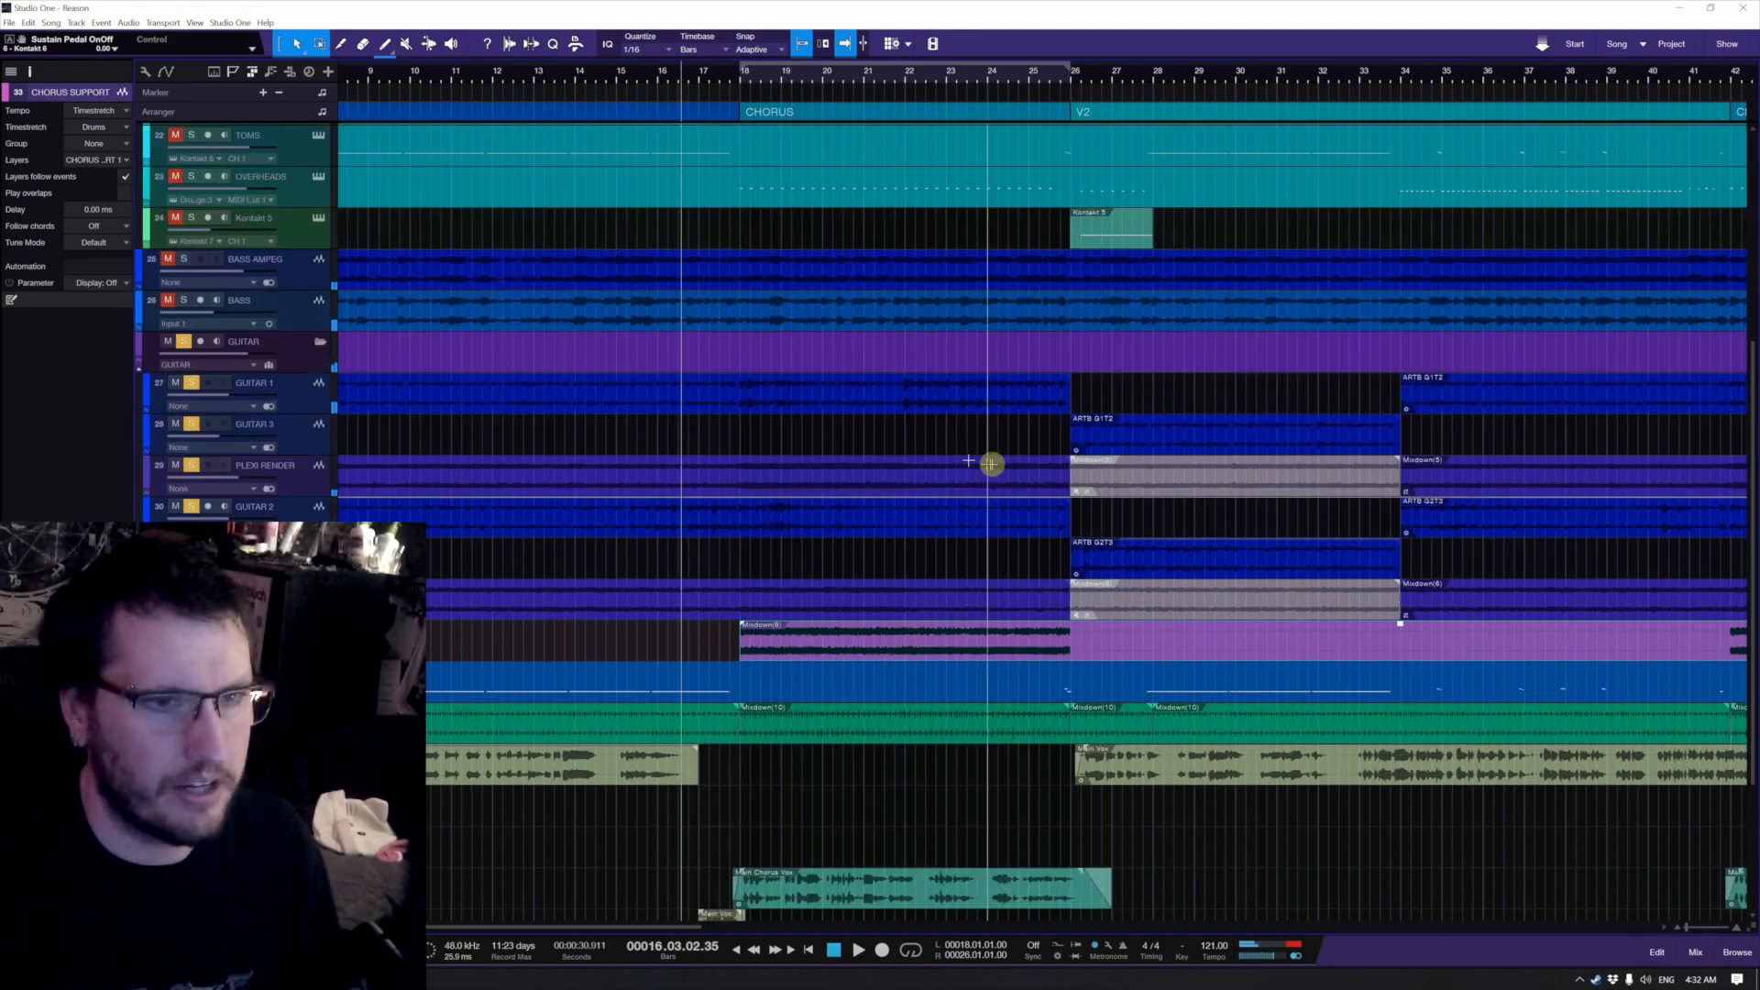
# Step: Play into the first chorus with all solos cleared, solo only CHORUS SUPPORT, and stop playback
pyautogui.press('space')
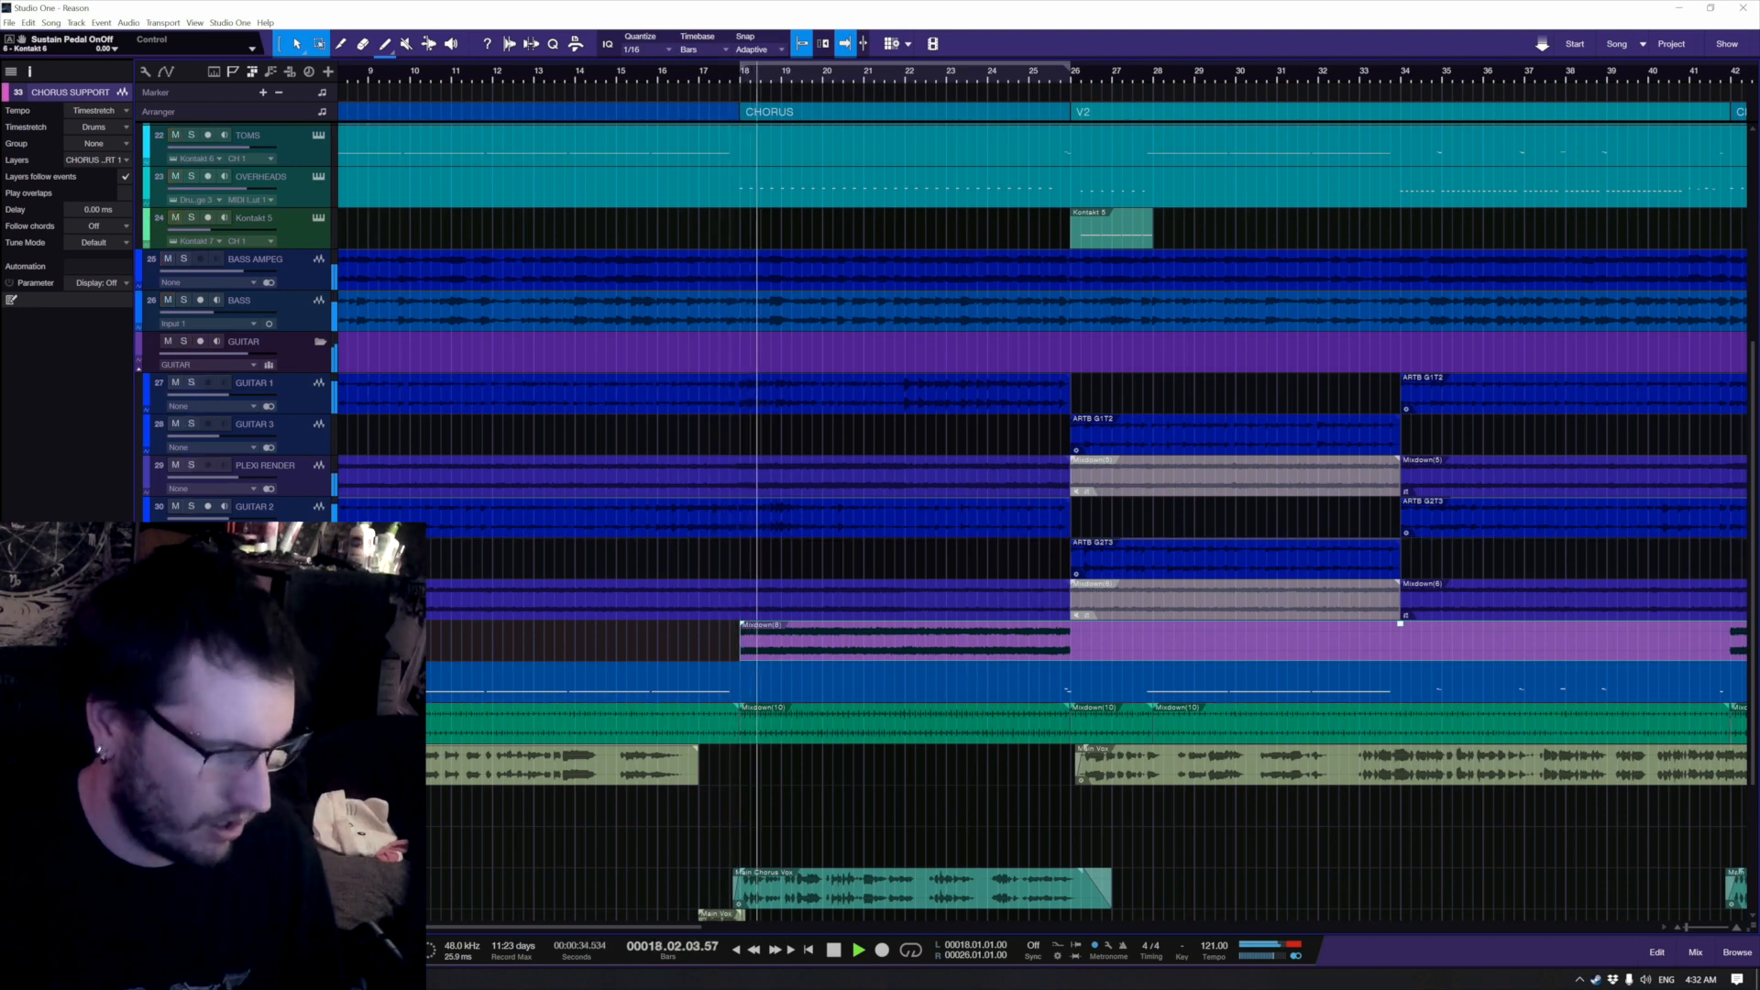
pyautogui.hotkey('ctrl', 'shift', 's')
pyautogui.press('space')
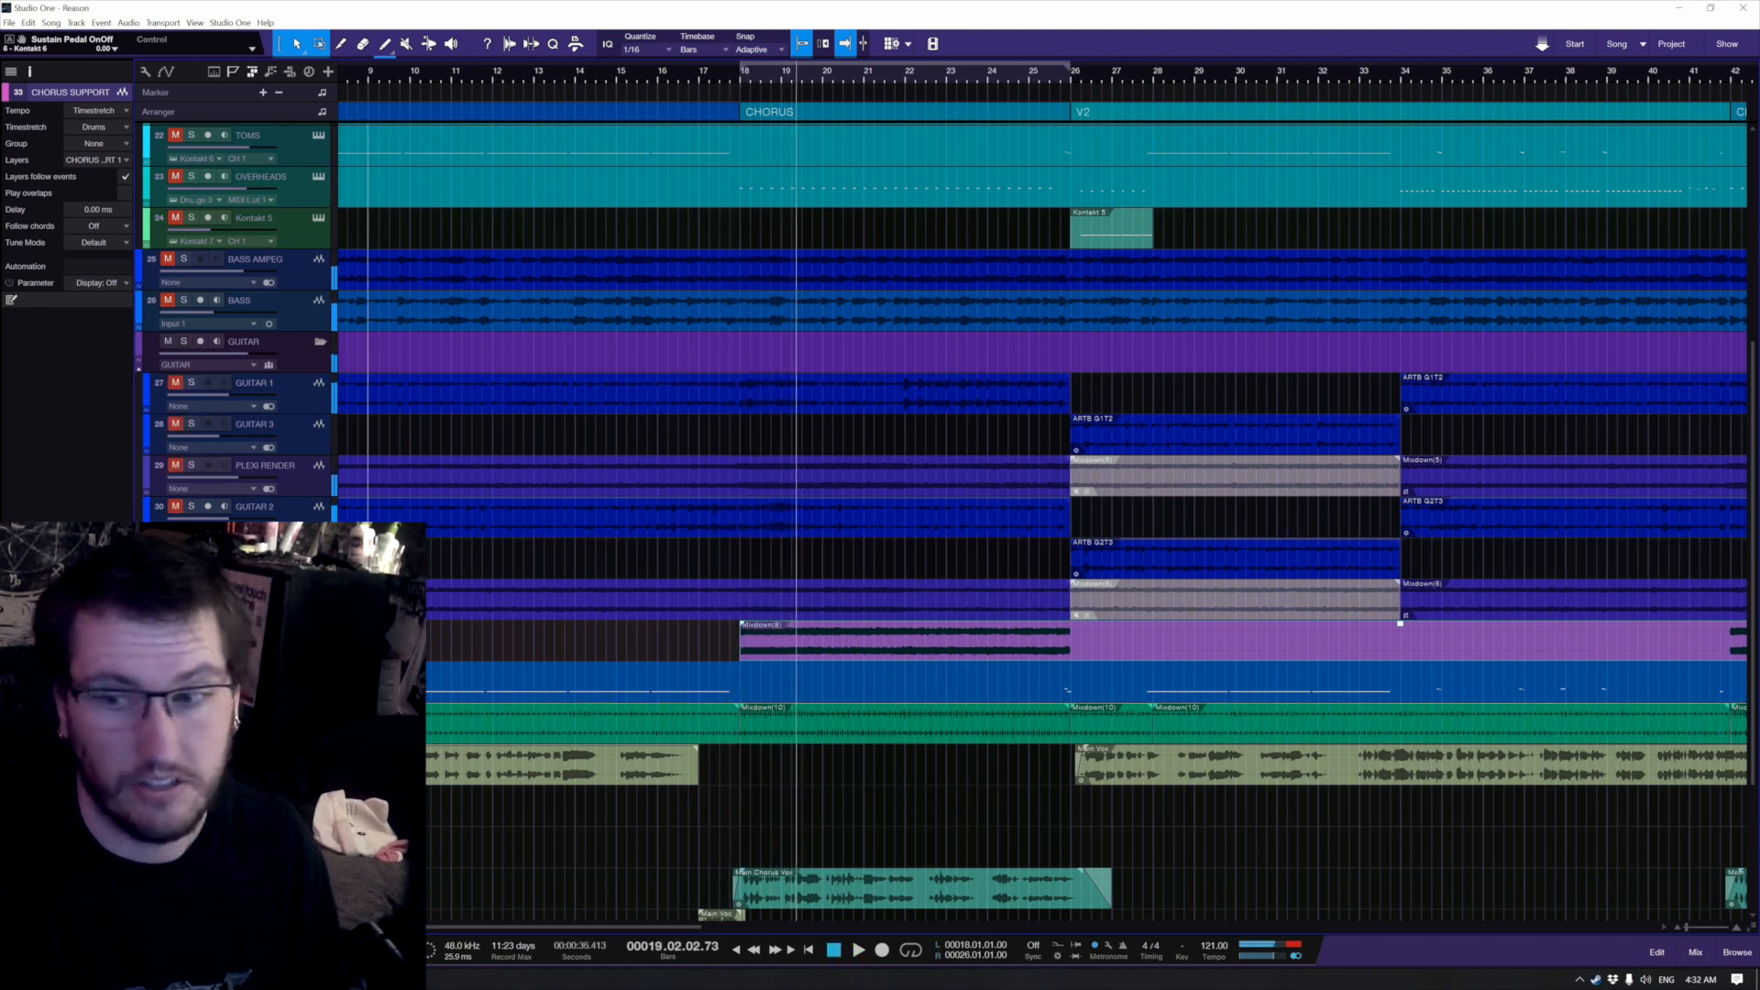
# Step: Open Ozone Imager 2 on CHORUS SUPPORT, play from about bar 17, and solo the GUITAR folder to hear it with the guitars
pyautogui.click(727, 575)
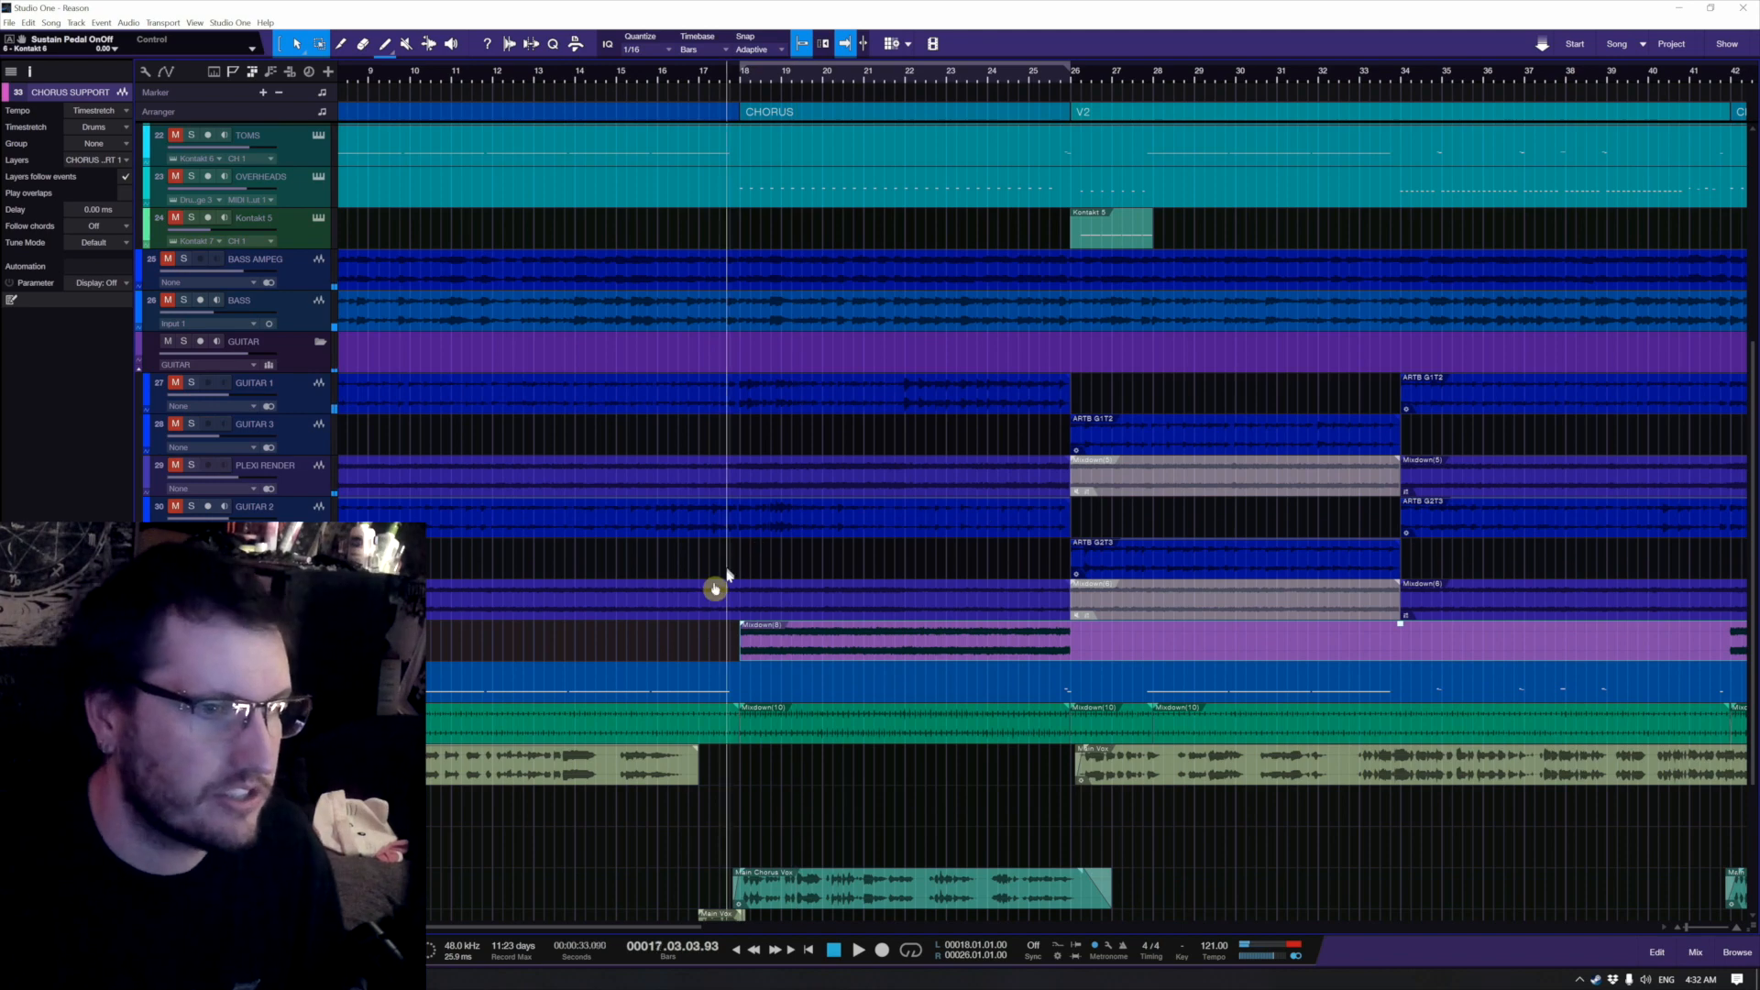
pyautogui.click(319, 629)
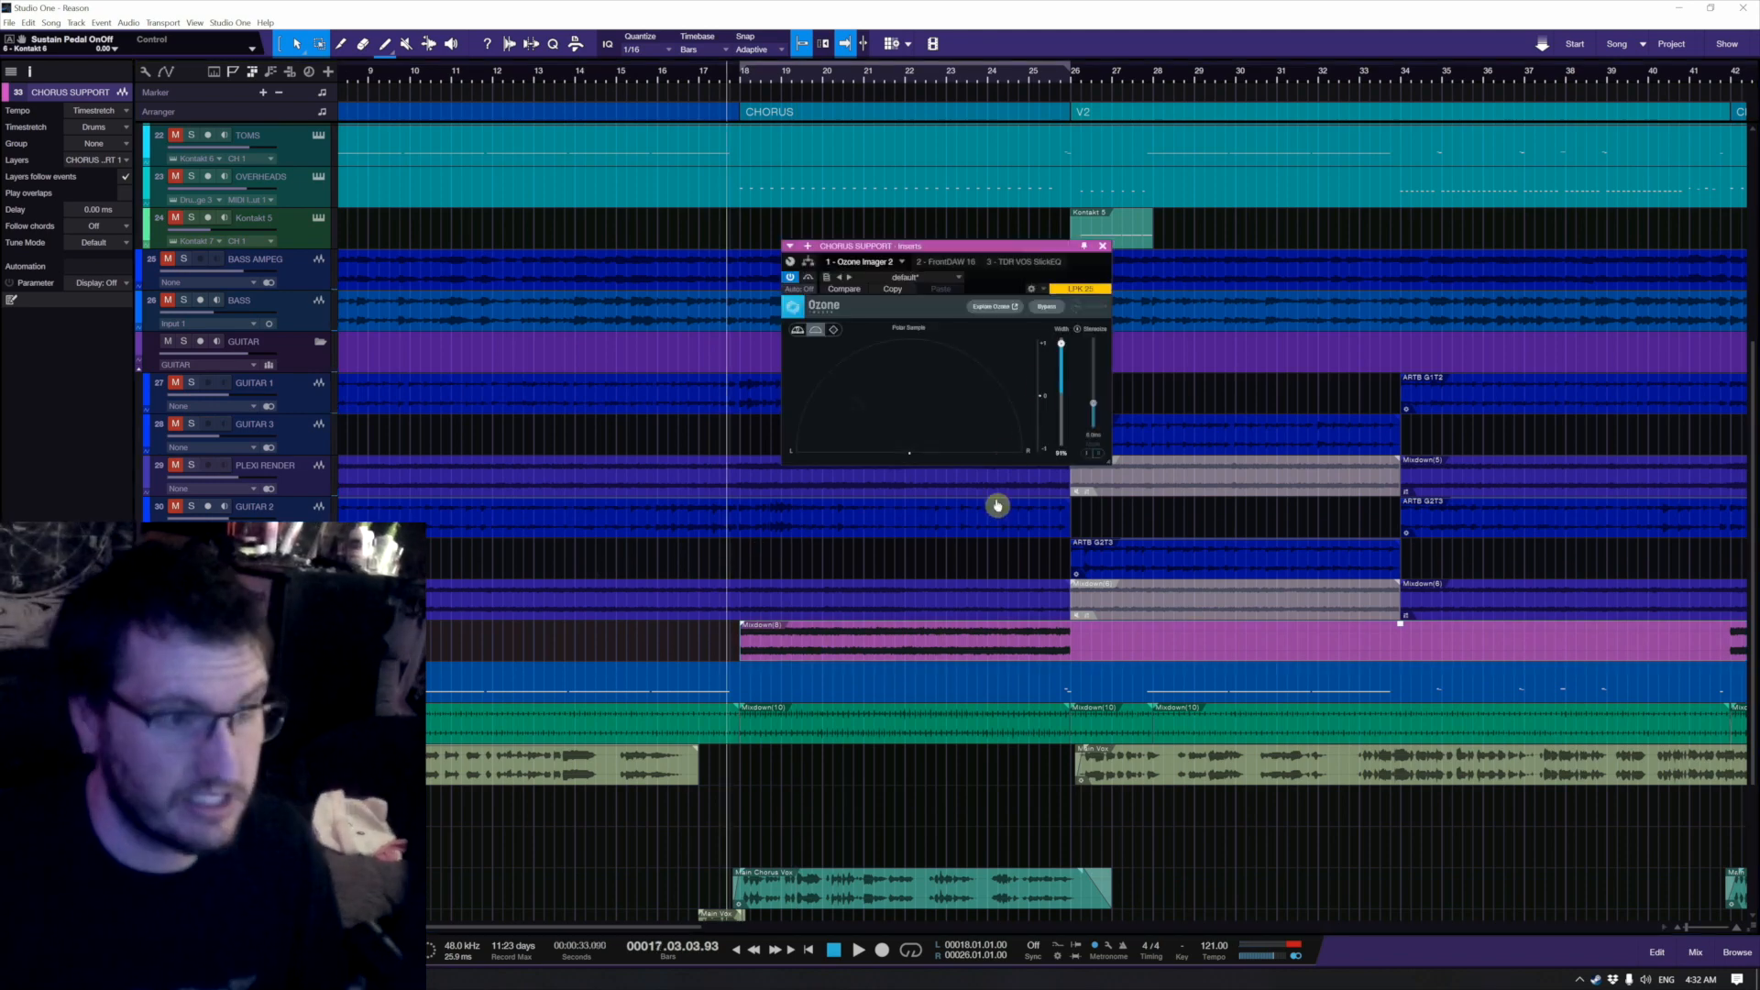
pyautogui.press('space')
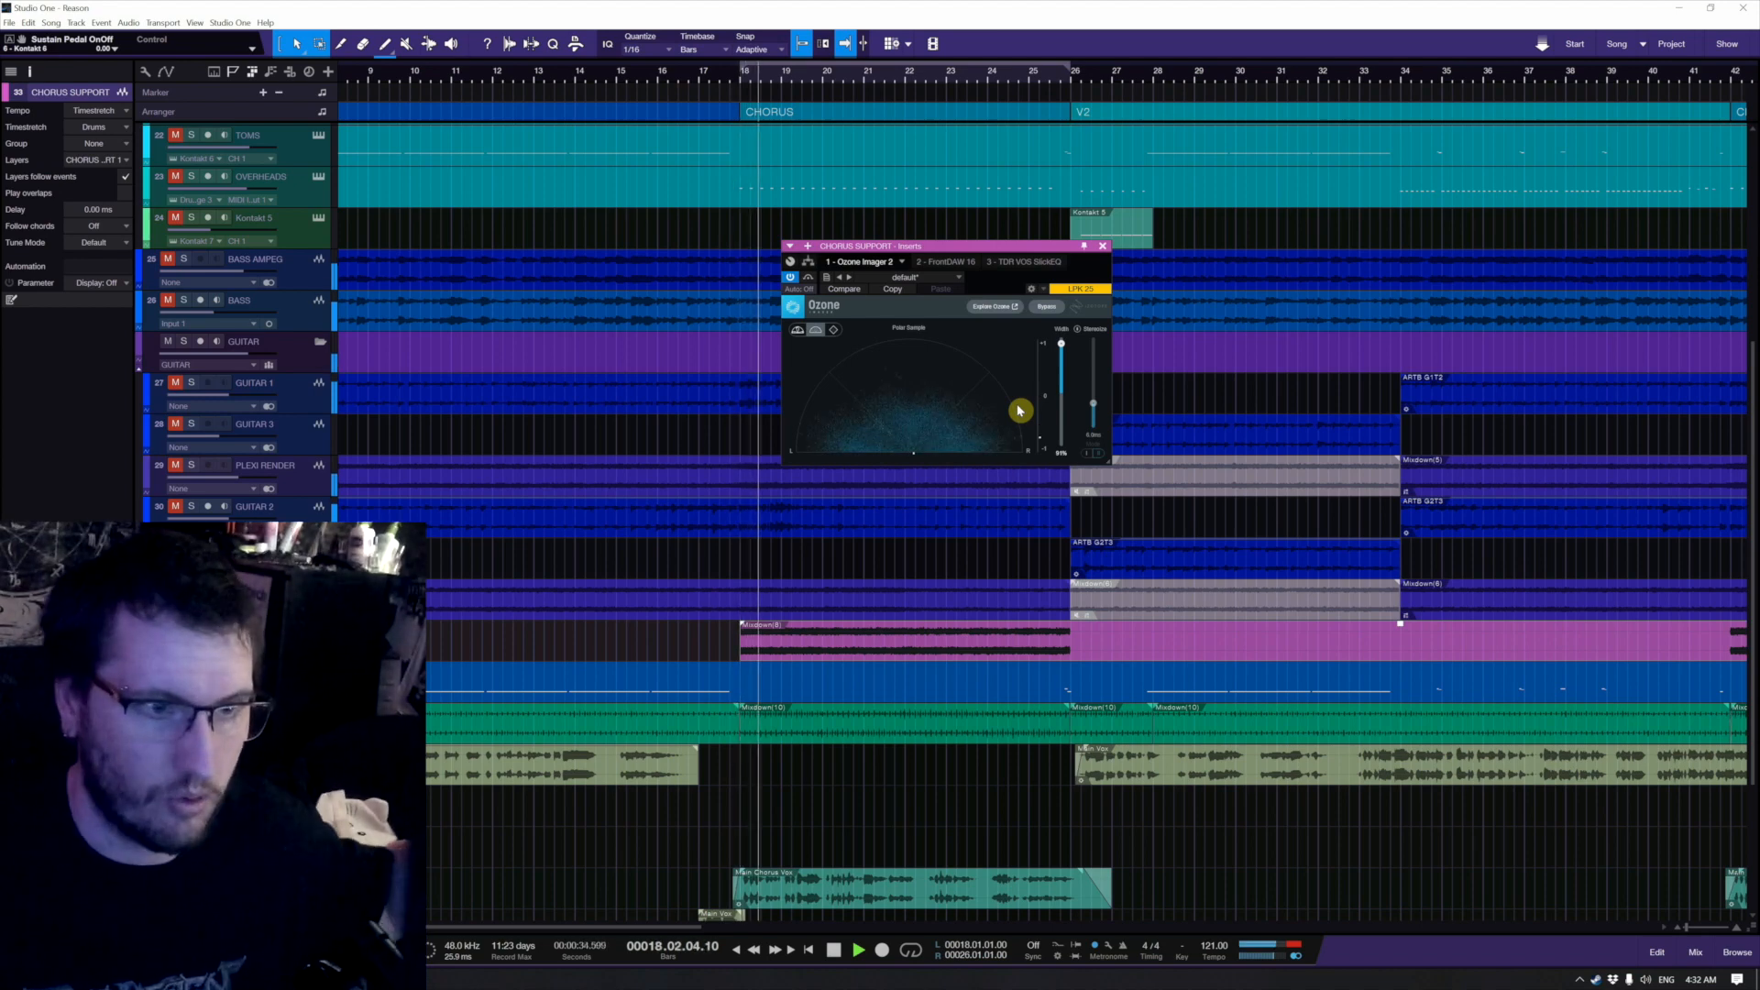
pyautogui.click(183, 341)
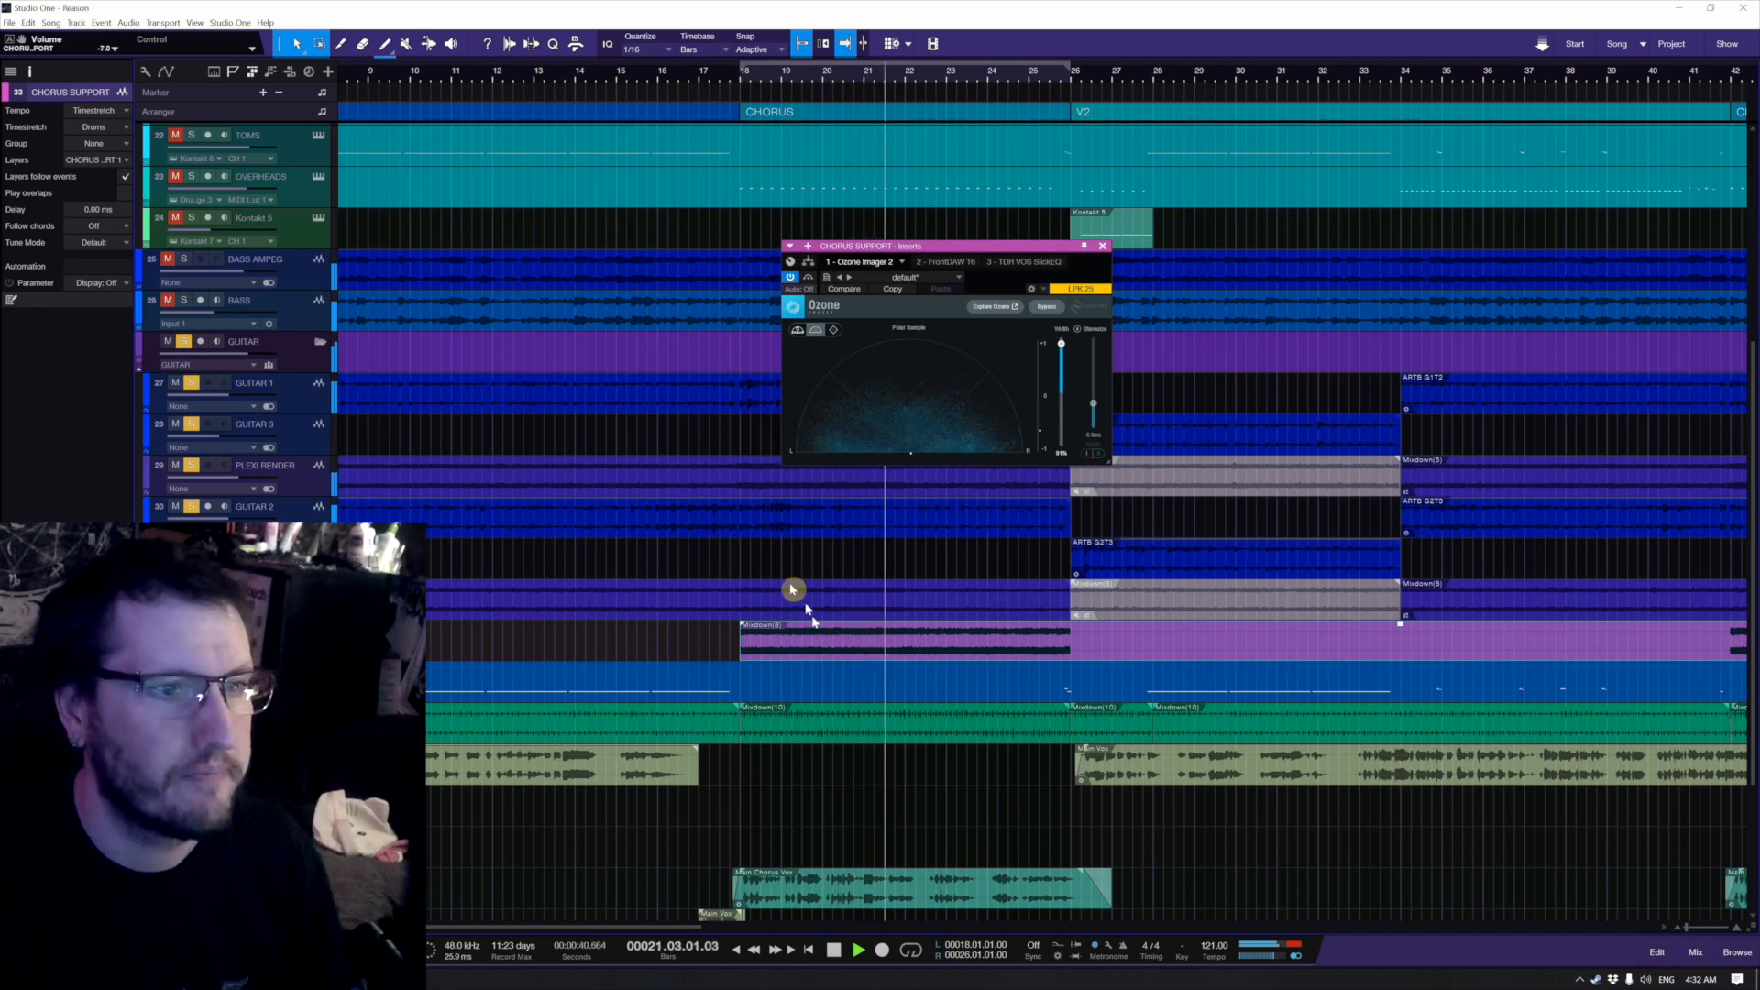
pyautogui.press('space')
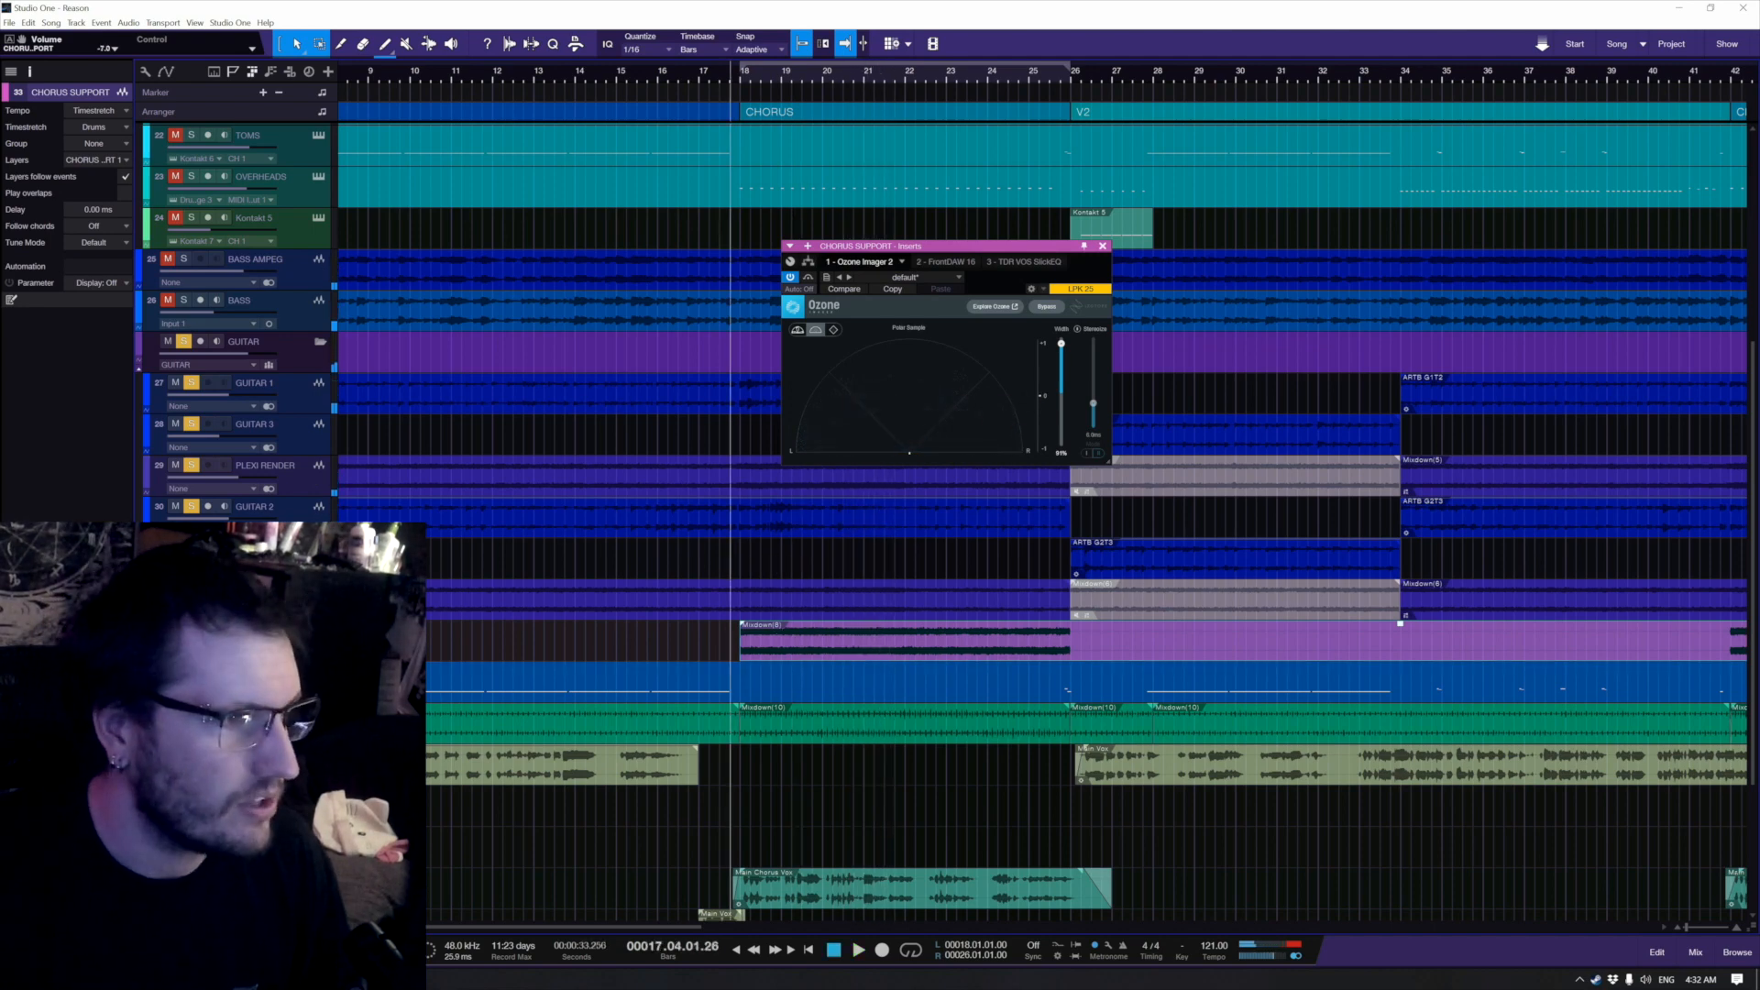
# Step: View FrontDAW on CHORUS SUPPORT while playing the first chorus, and open TDR VOS SlickEQ from the same insert chain
pyautogui.click(946, 263)
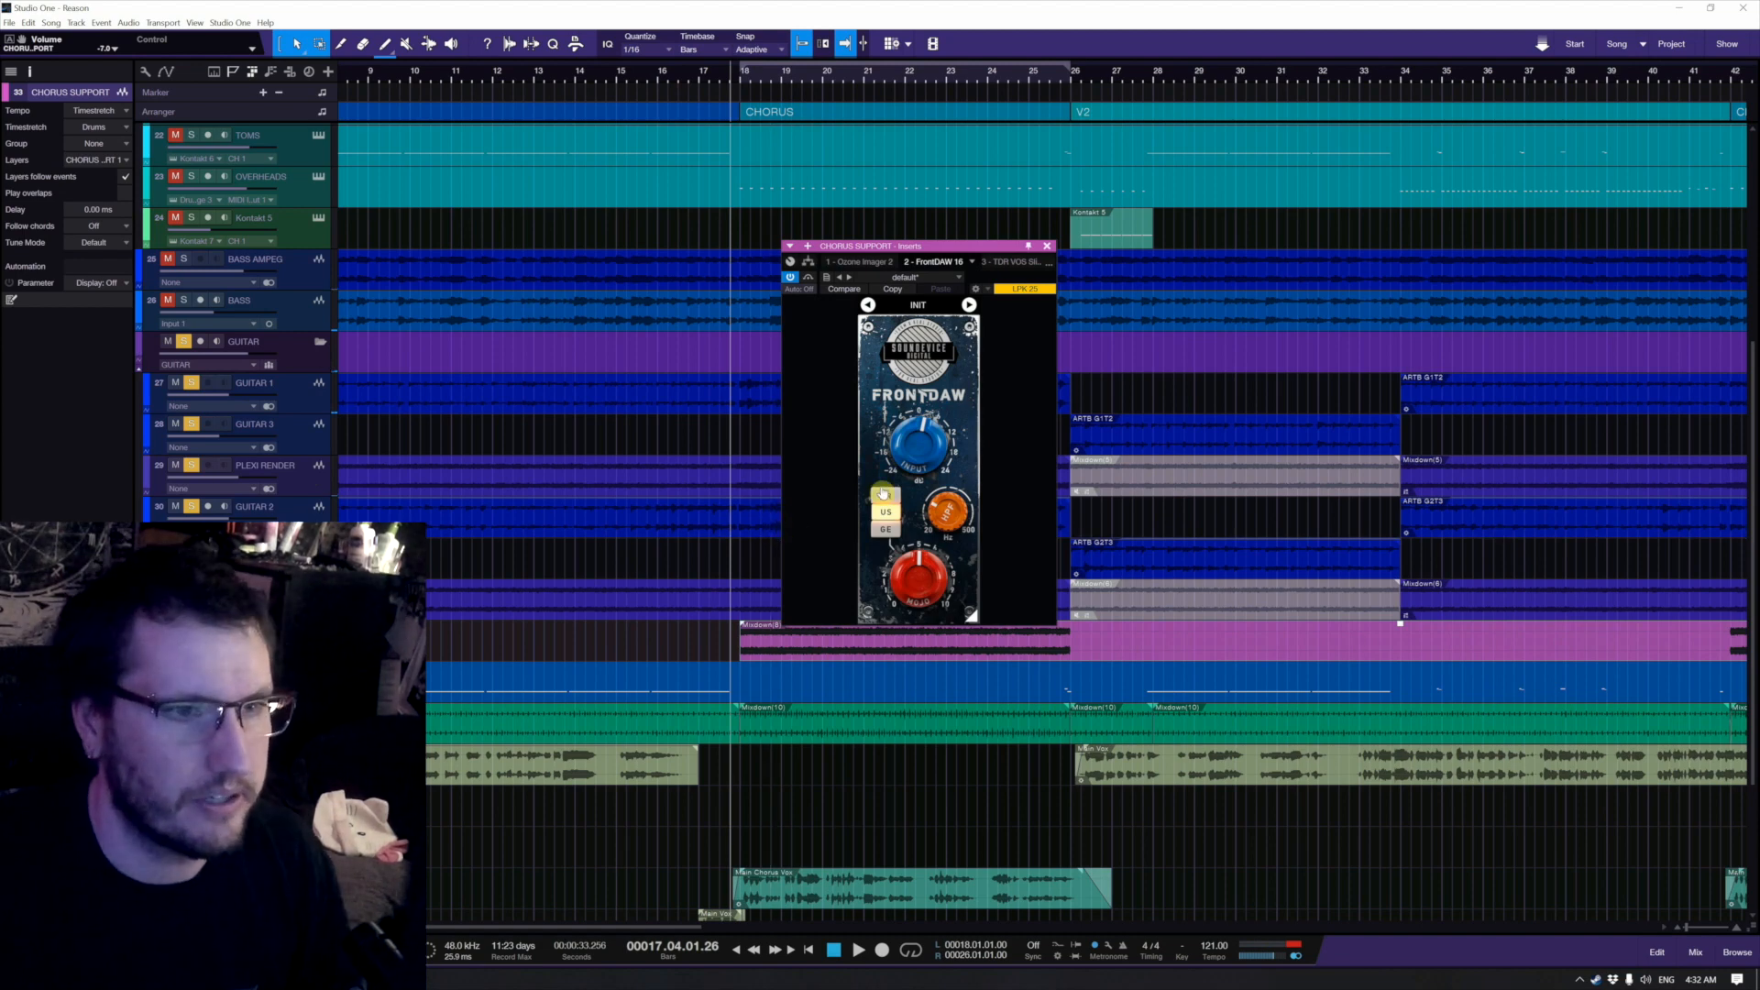
pyautogui.press('space')
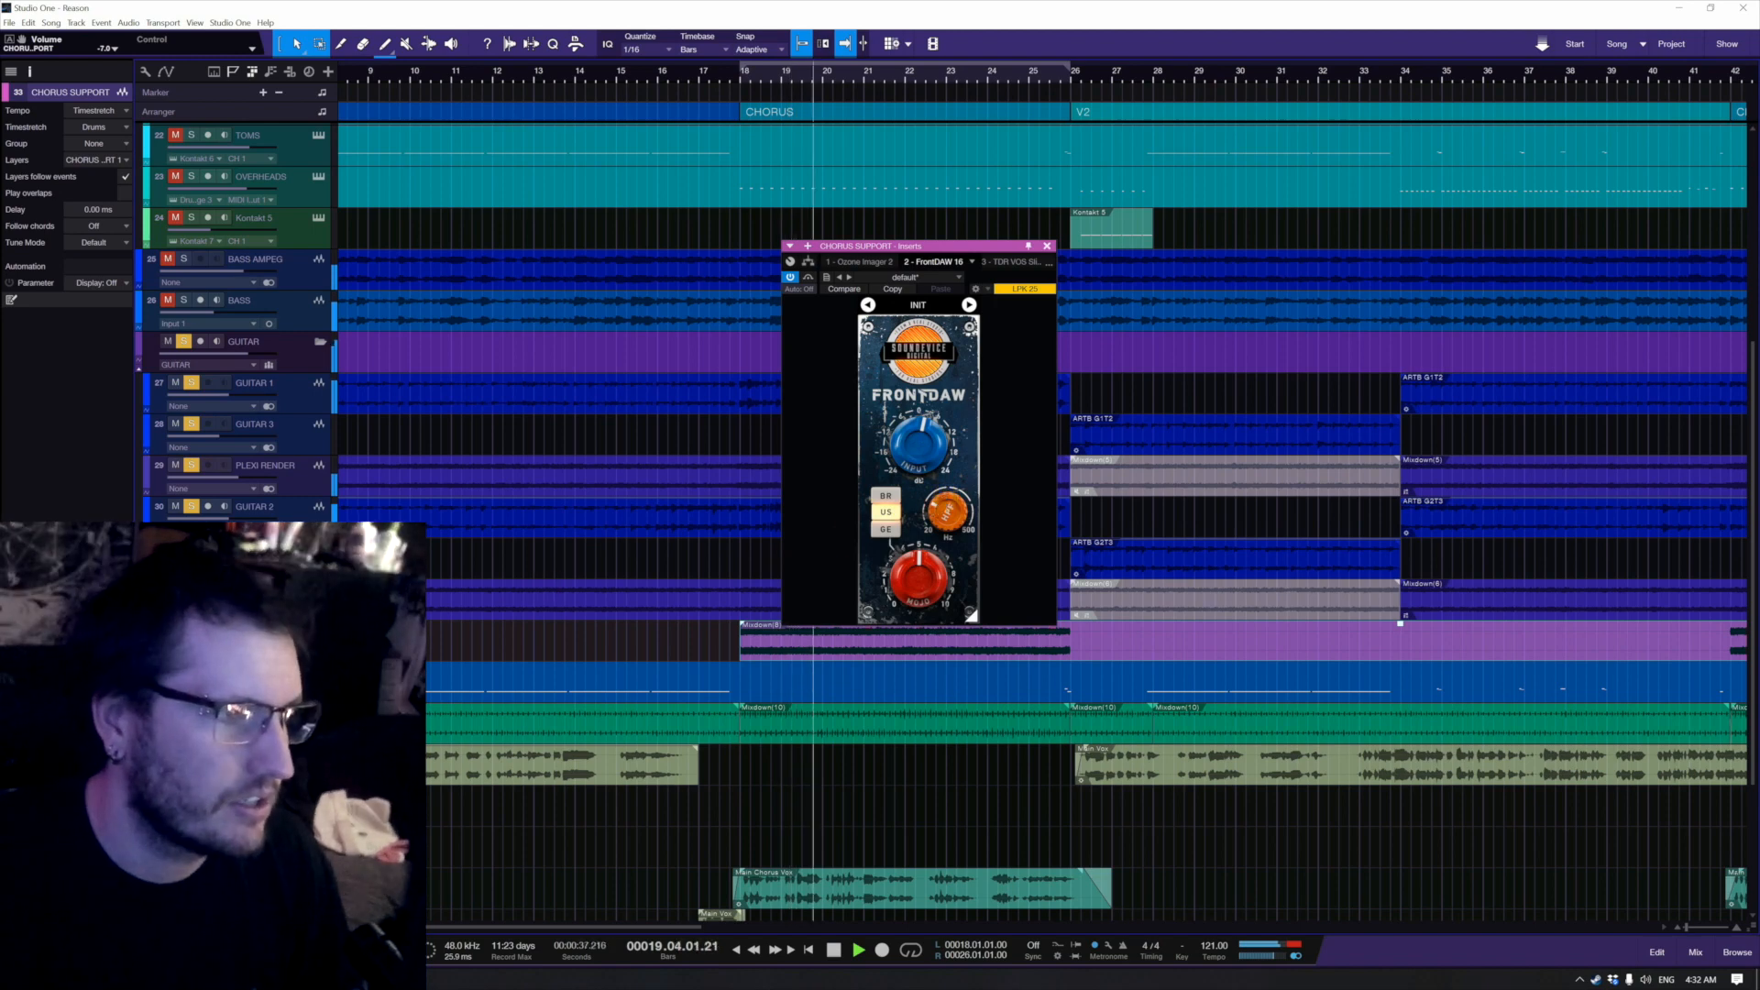
pyautogui.click(1013, 262)
pyautogui.moveTo(1069, 253); pyautogui.dragTo(933, 293)
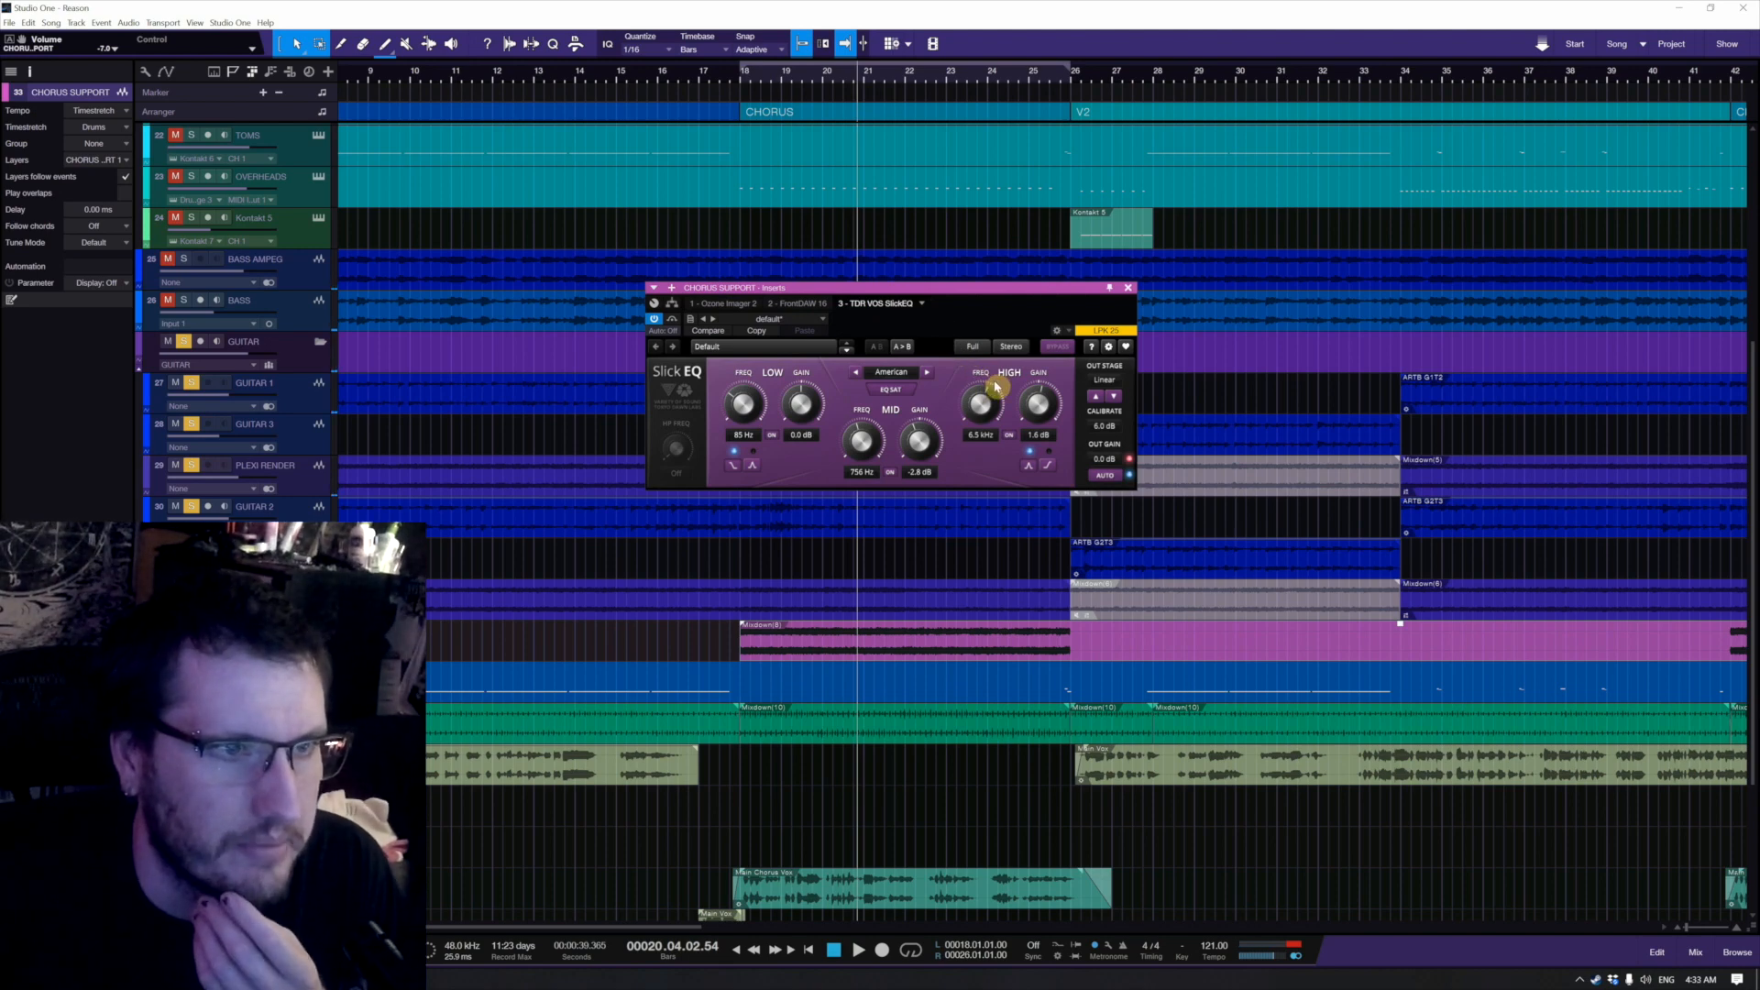
pyautogui.moveTo(974, 298); pyautogui.dragTo(960, 300)
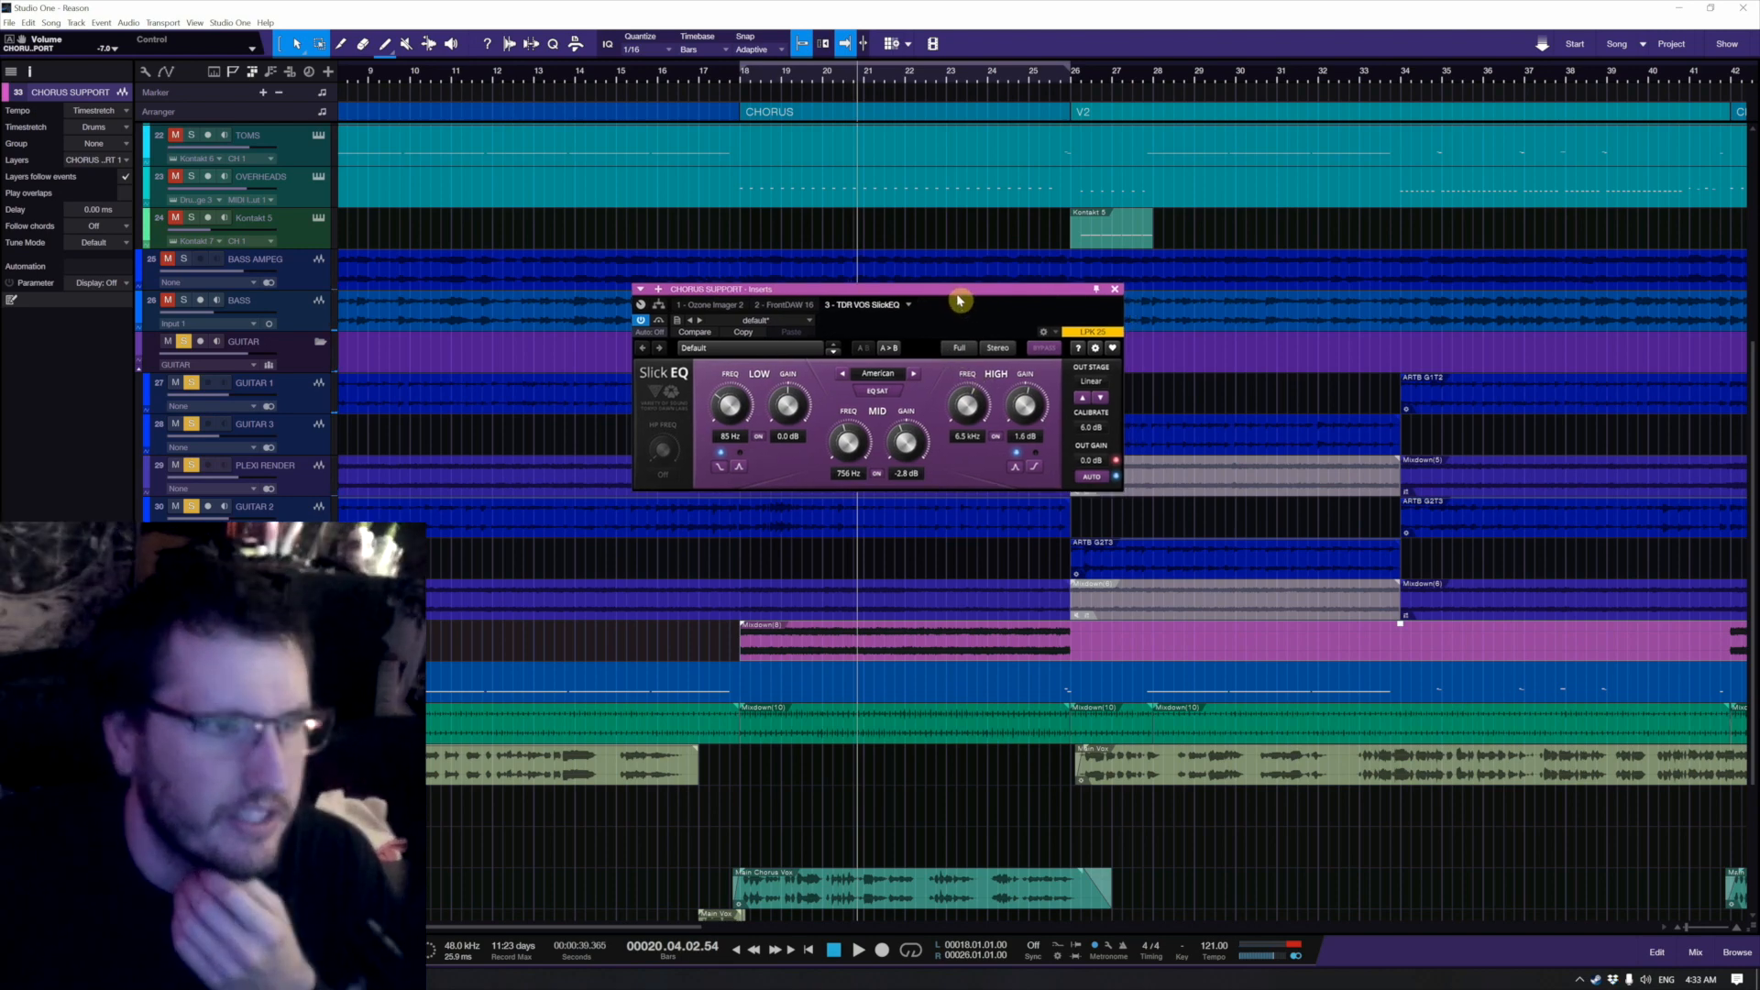
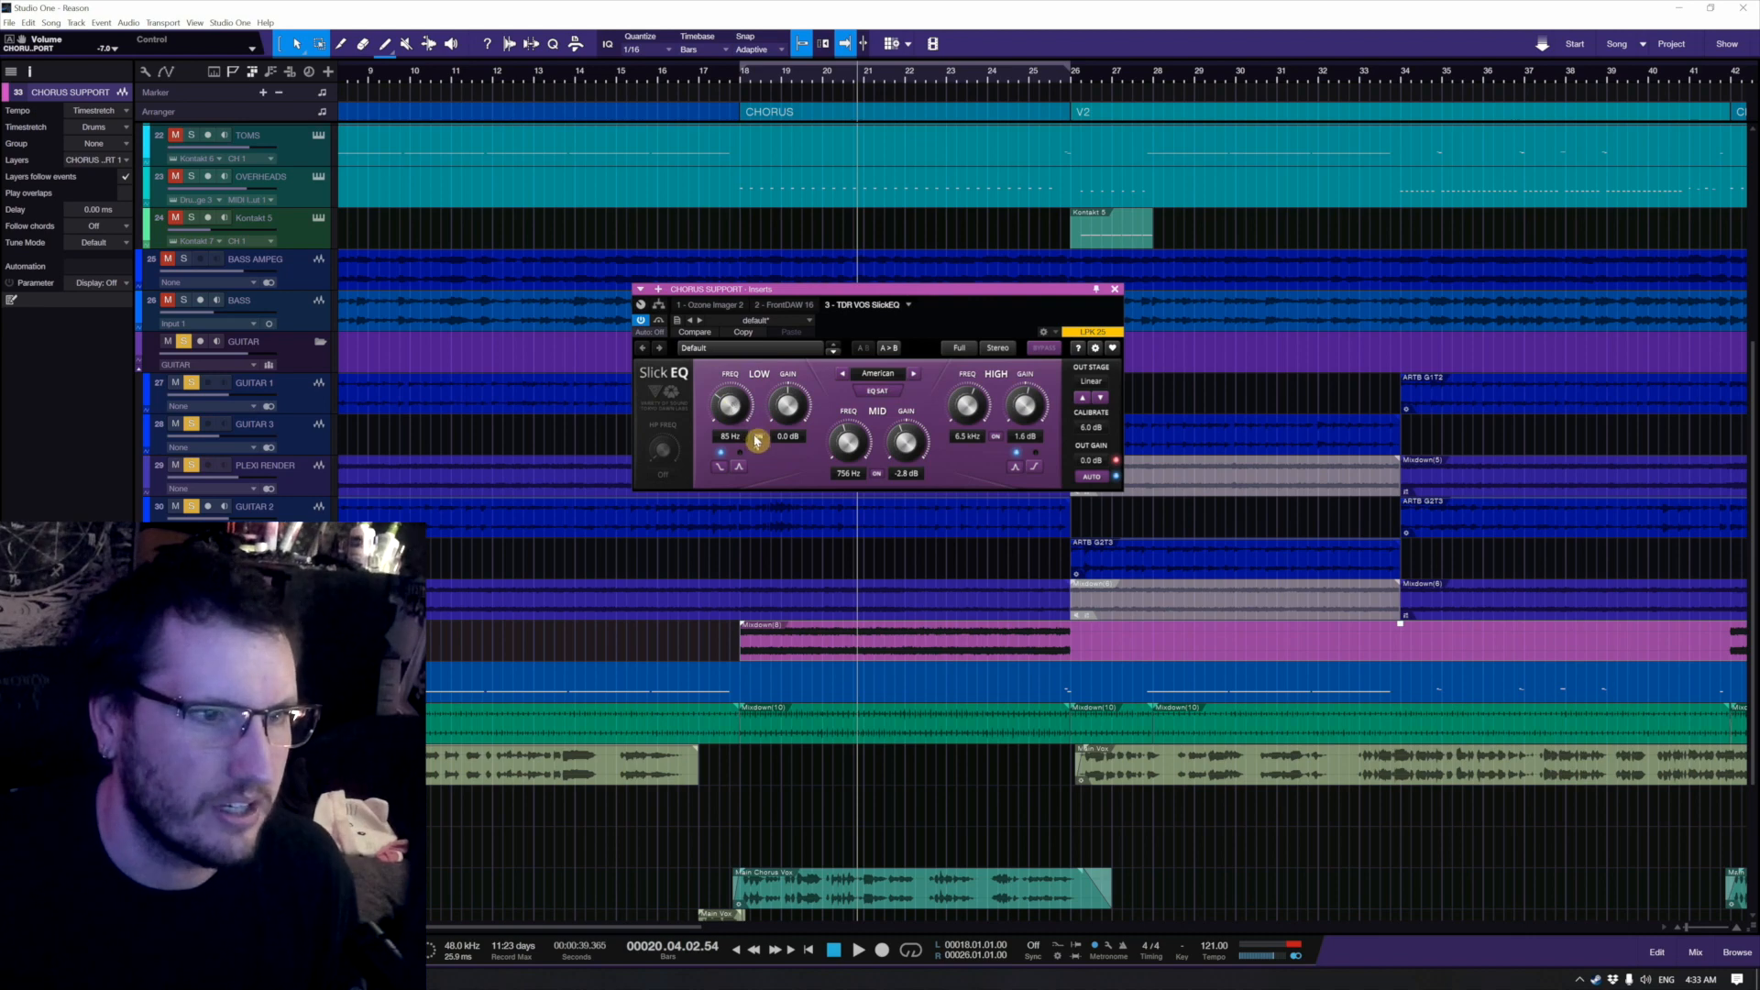
# Step: In SlickEQ, switch off the low band, set the high frequency to 6.7 kHz, and change the EQ model to Soviet
pyautogui.click(757, 437)
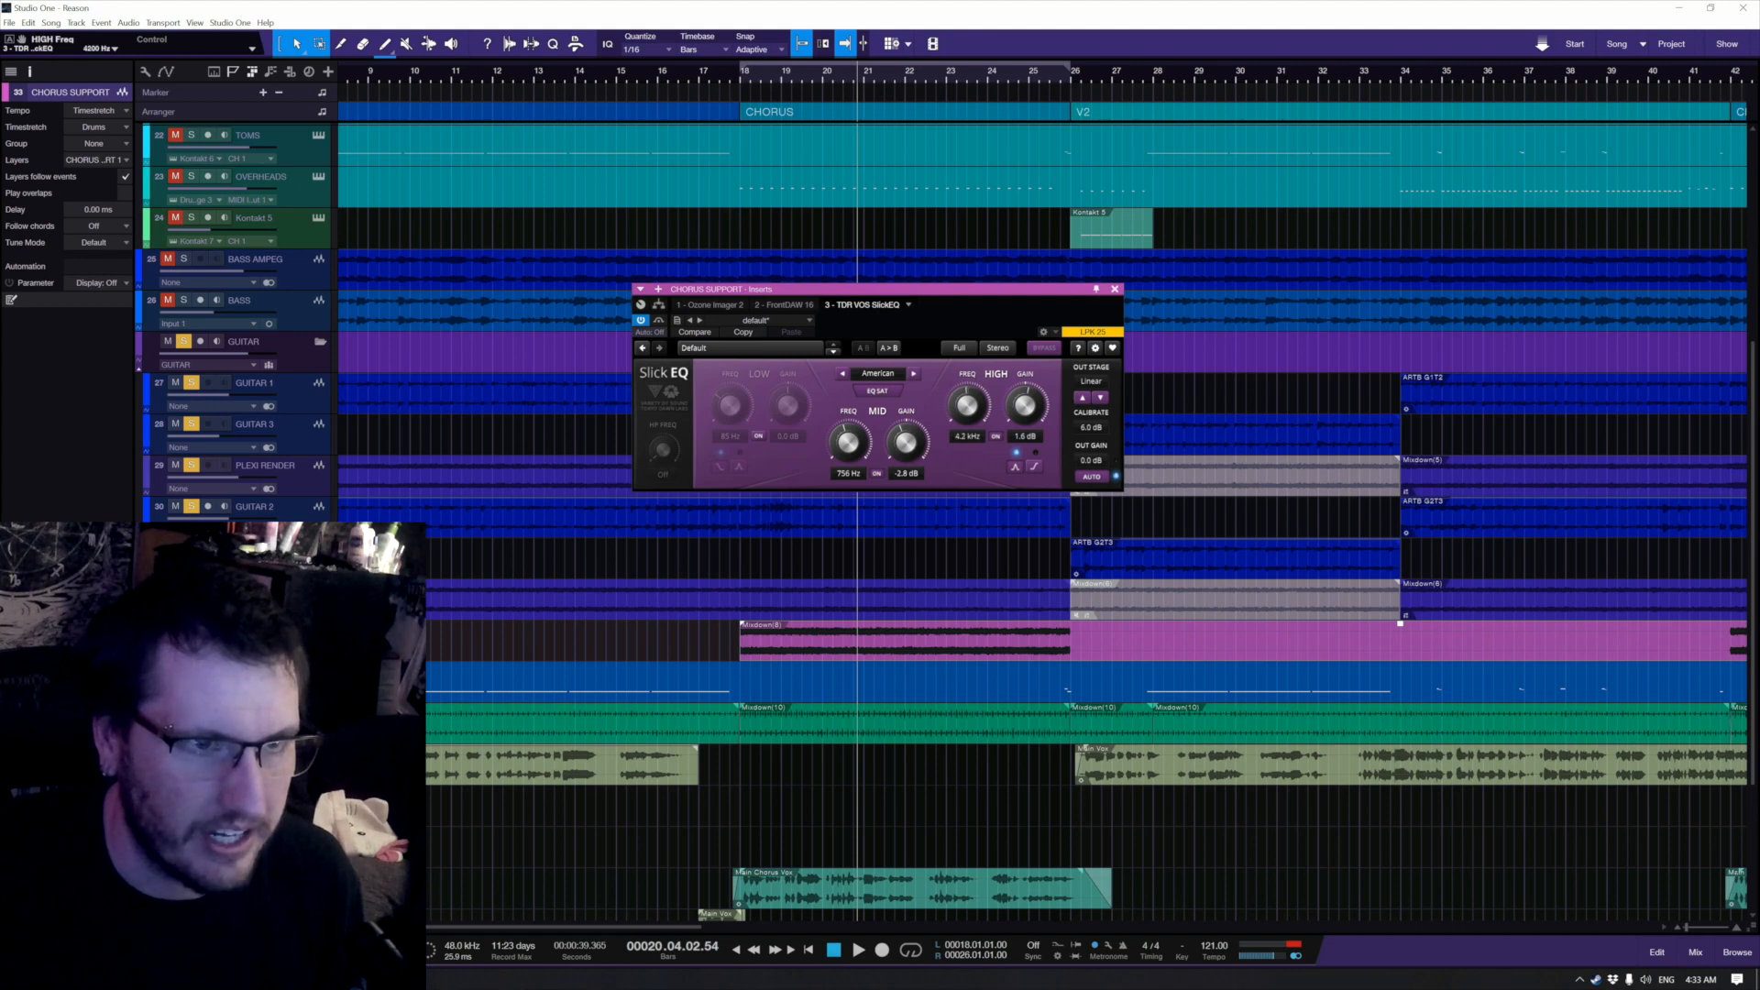
pyautogui.moveTo(967, 404); pyautogui.dragTo(967, 413)
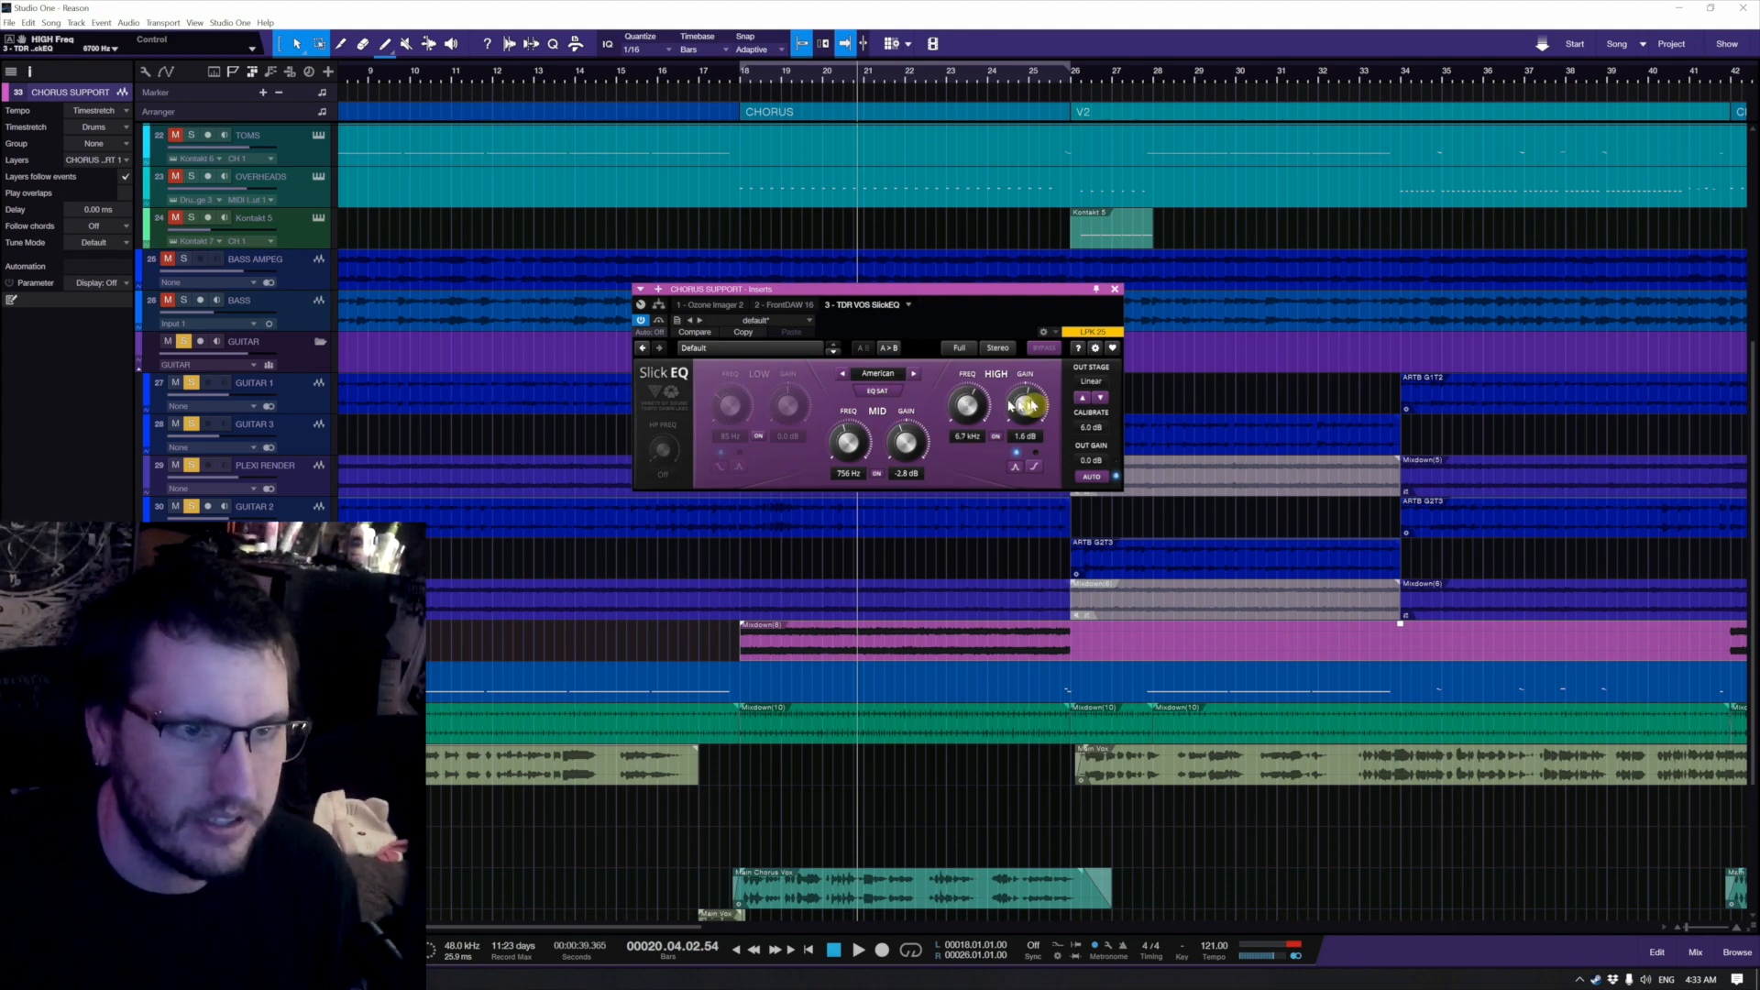
pyautogui.click(919, 375)
pyautogui.click(918, 376)
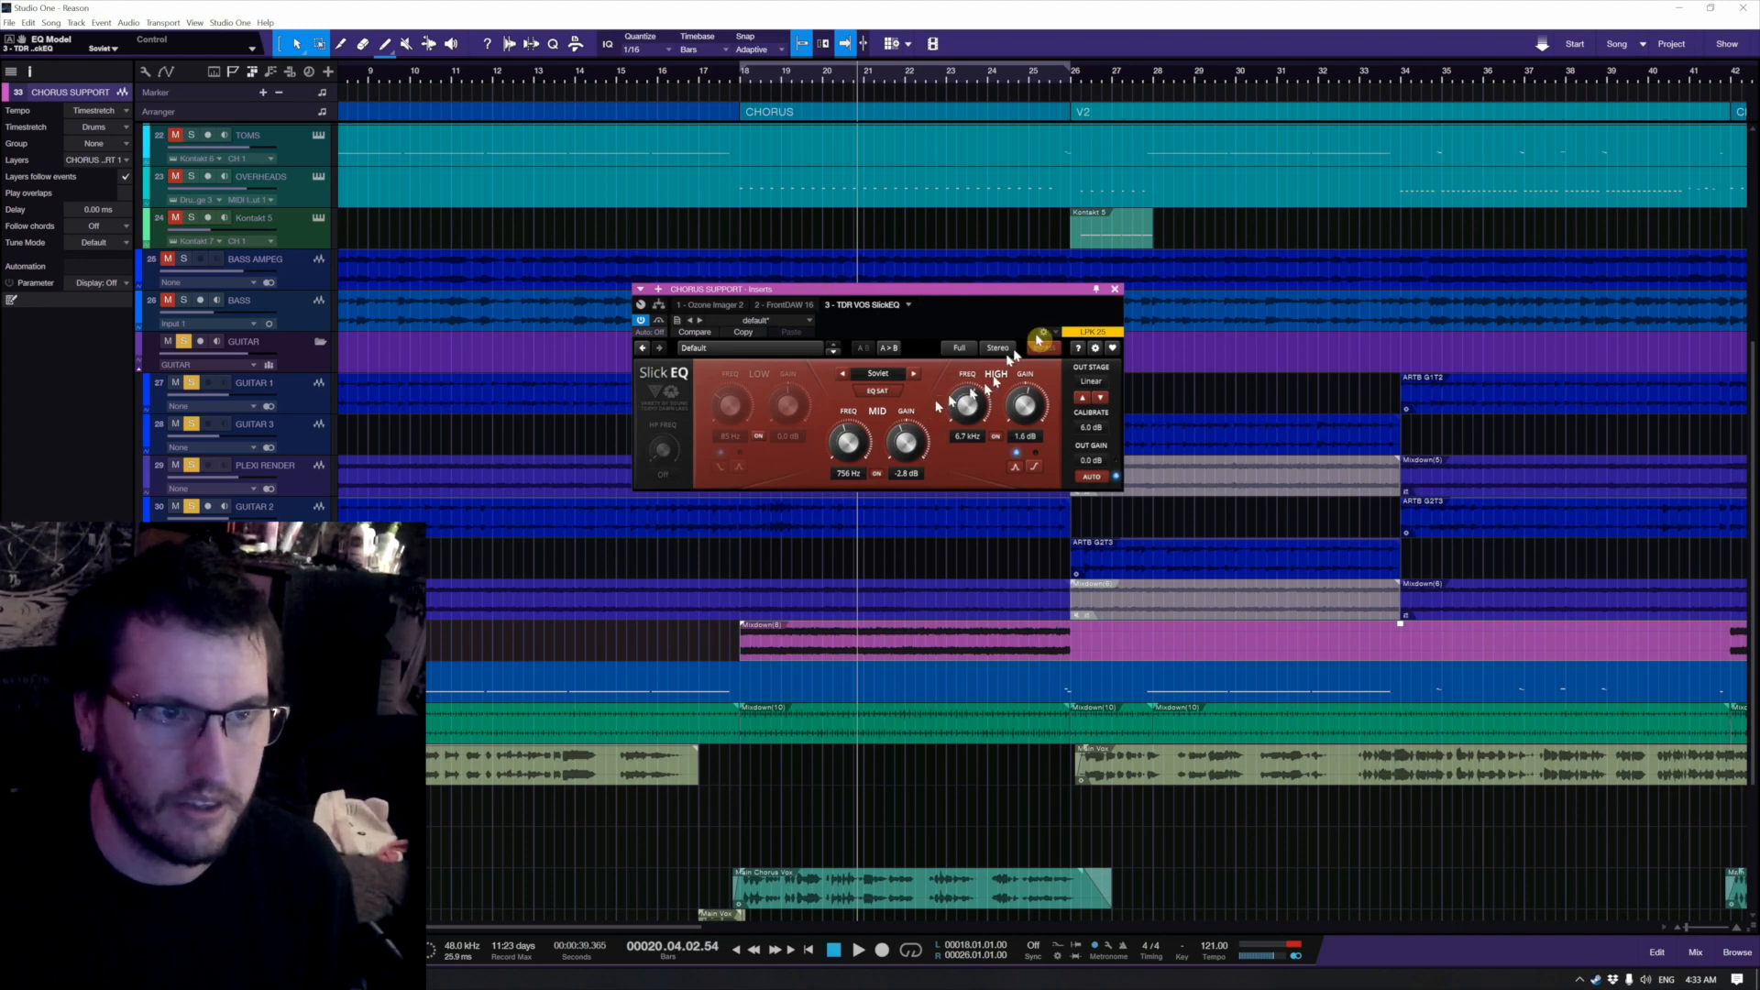
# Step: Compare SlickEQ bypassed and active during the chorus, both with the guitars soloed and with solos cleared, and close its window
pyautogui.press('space')
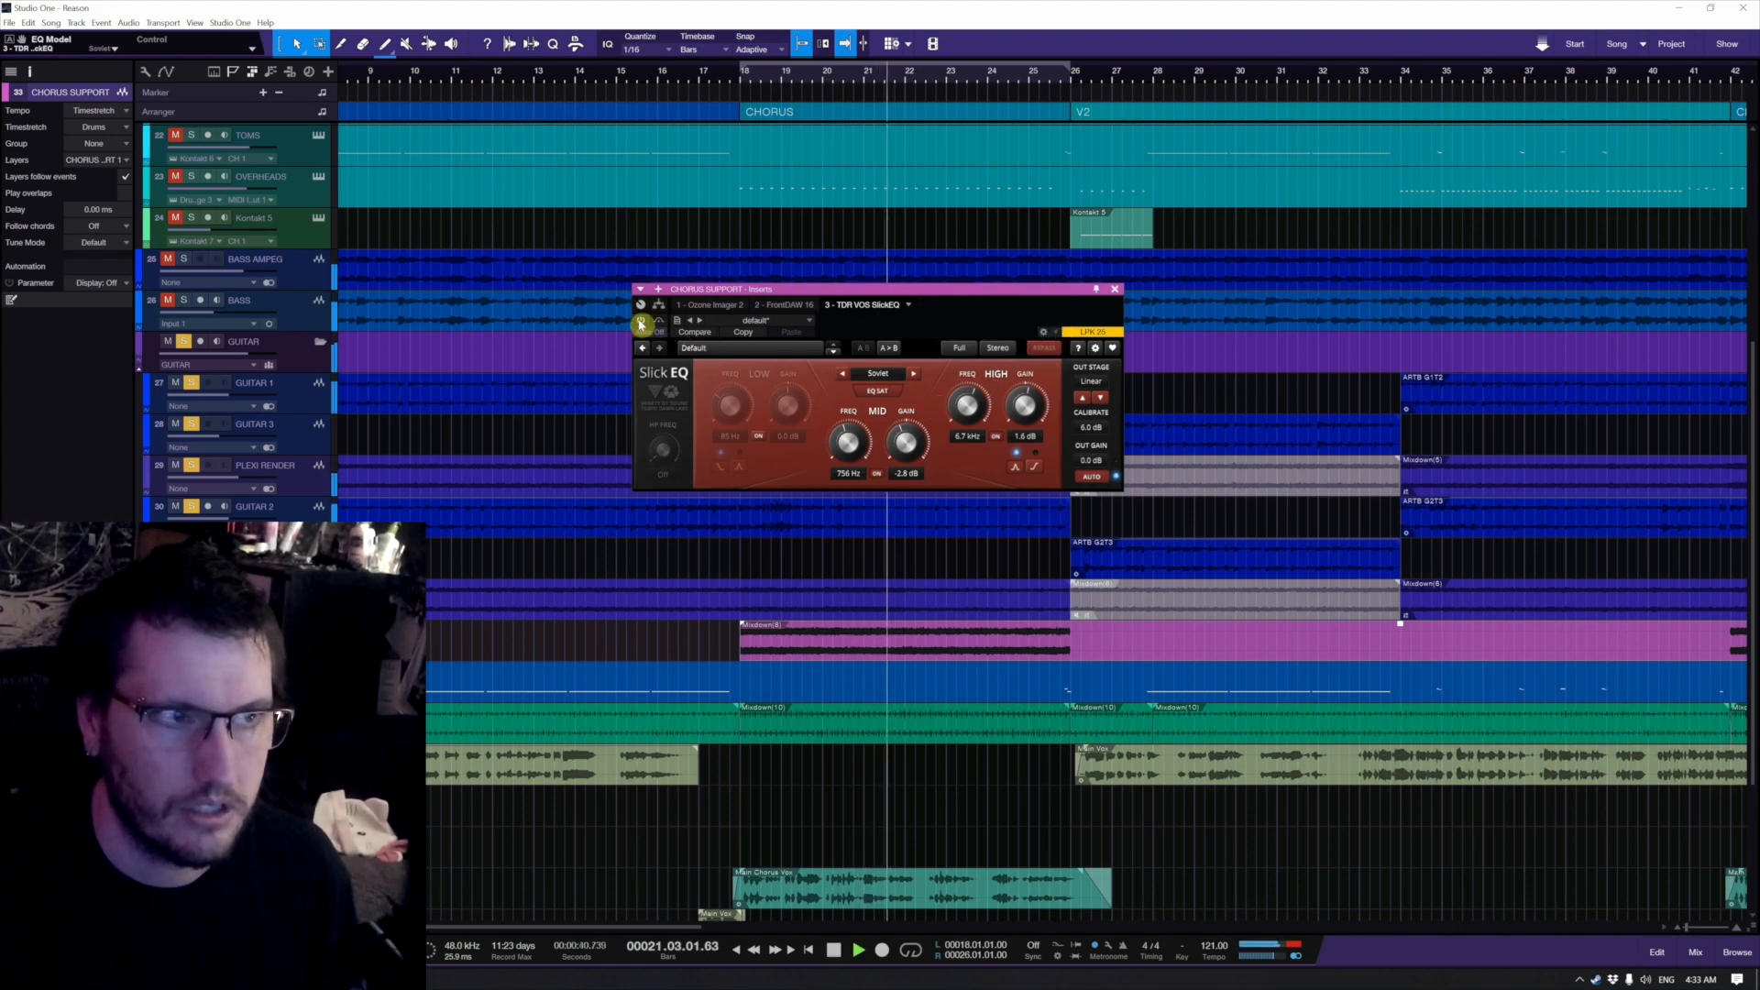
pyautogui.click(751, 574)
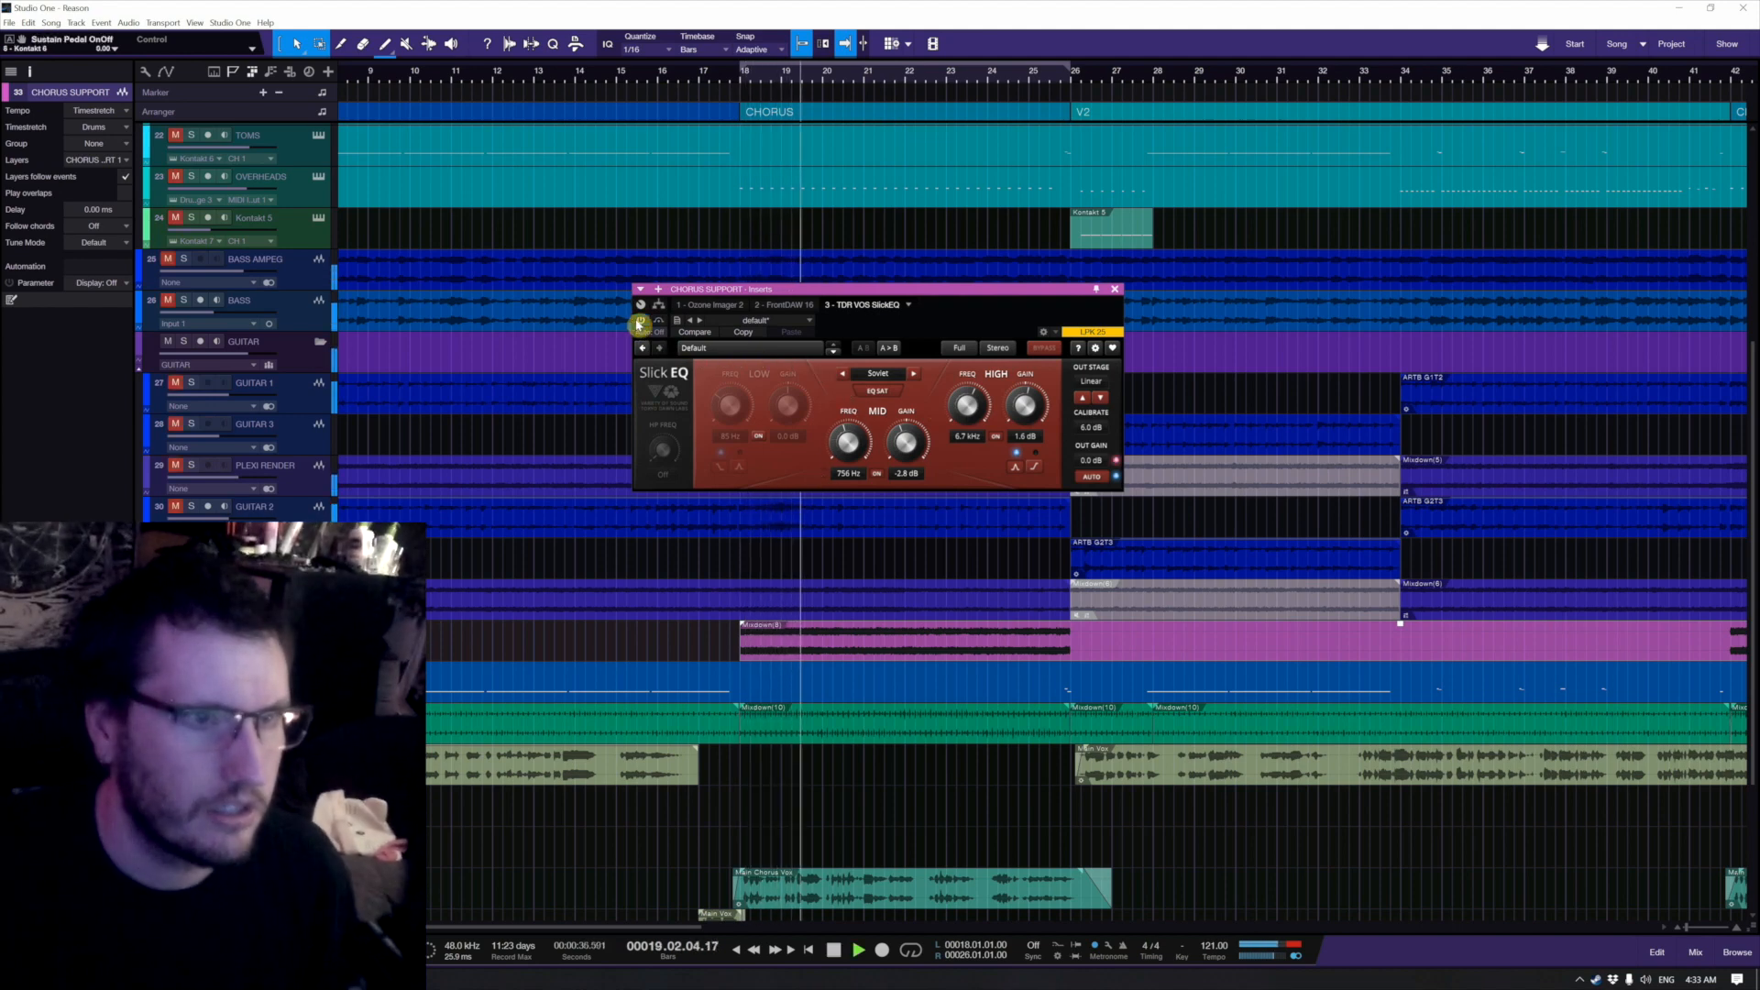
pyautogui.press('space')
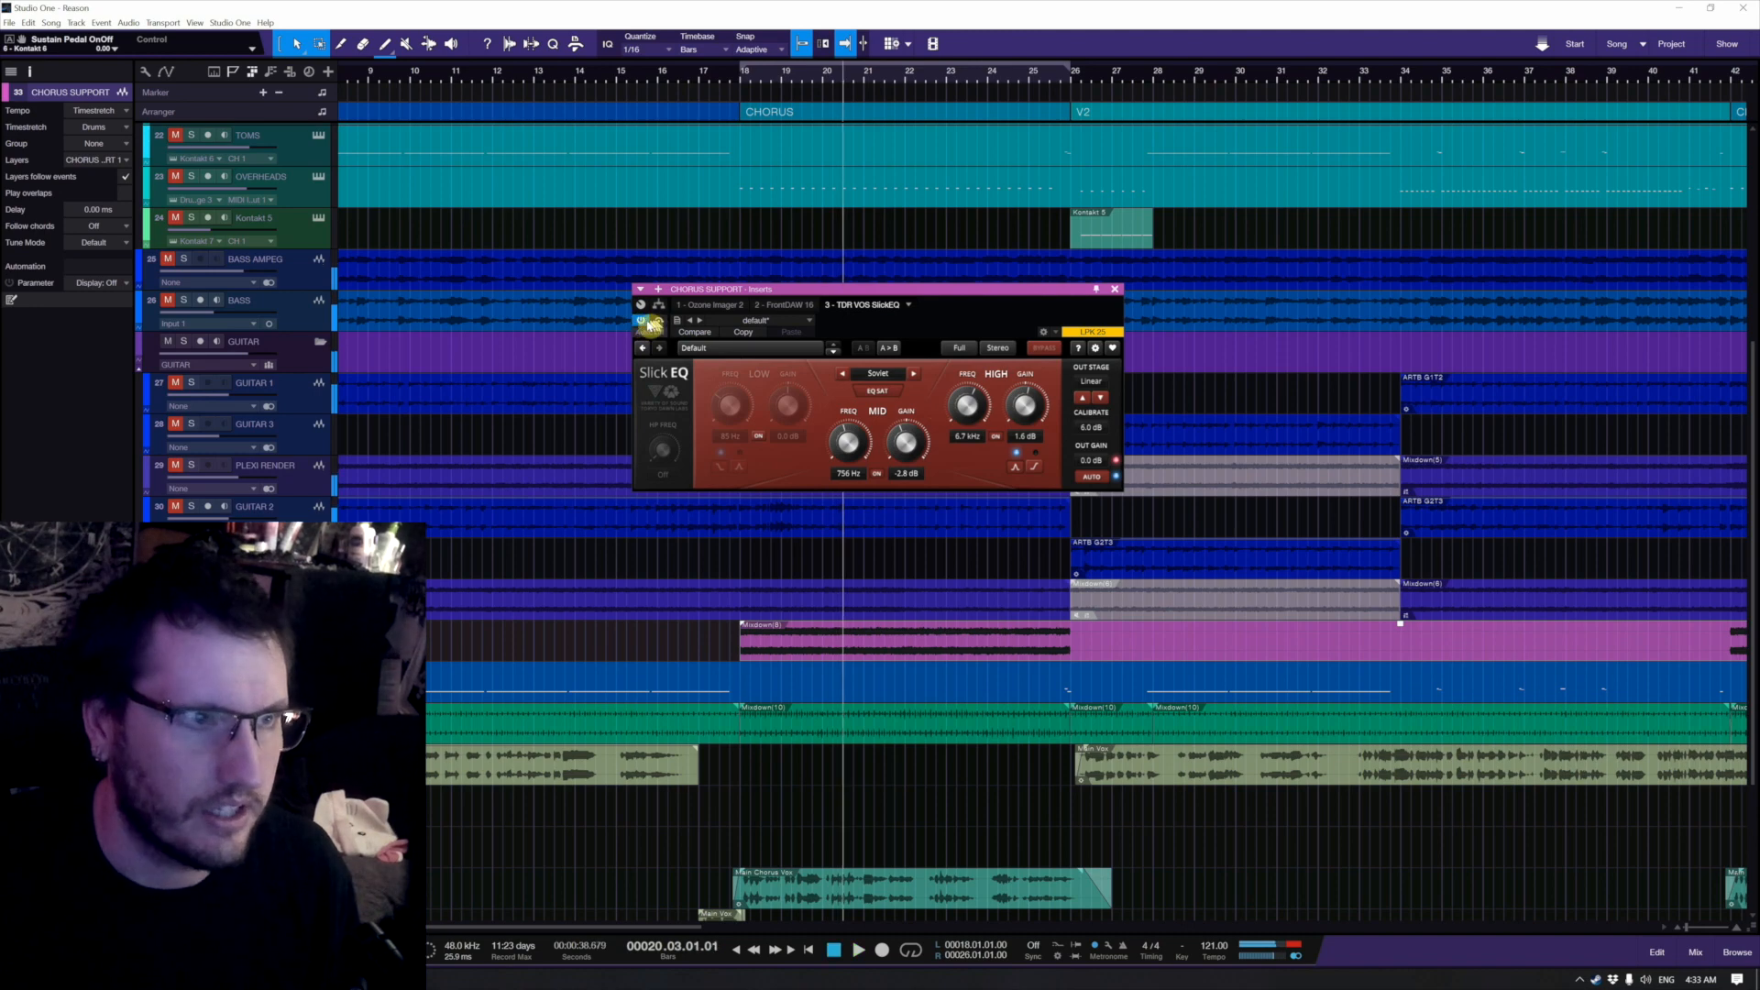
pyautogui.click(1117, 291)
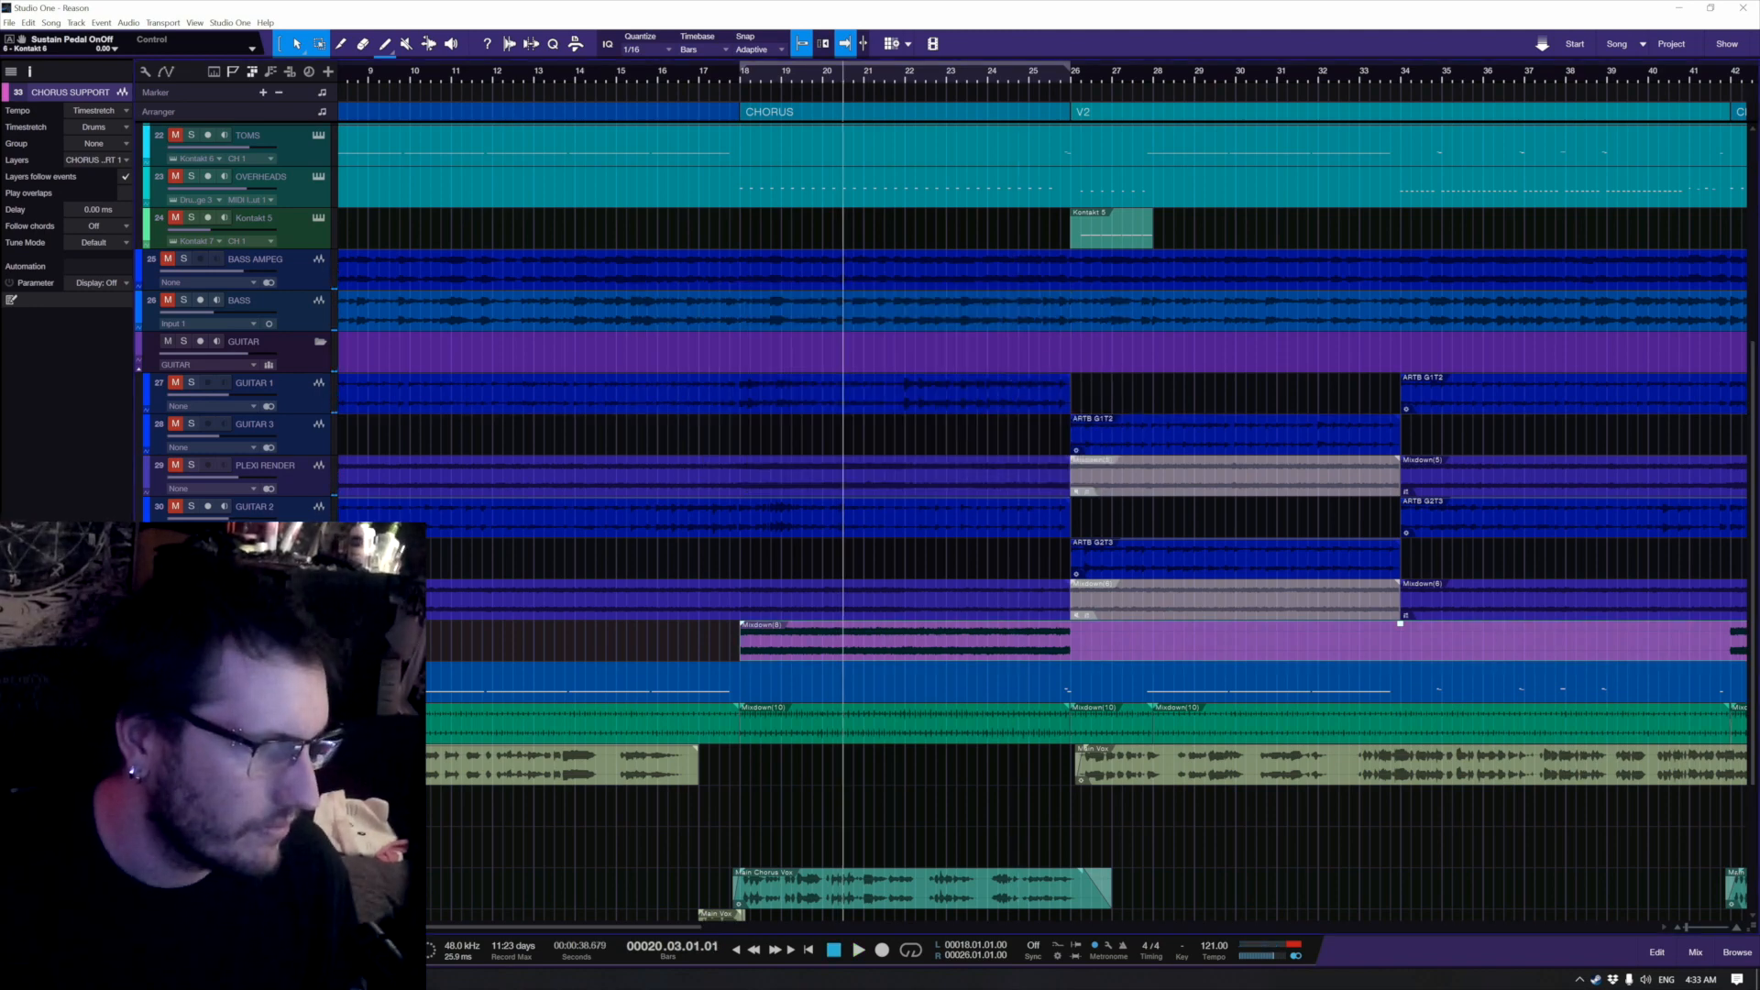
# Step: Select the DRUMS folder track, solo it, and play the song from about bar 3
pyautogui.scroll(-3, 532, 621)
pyautogui.scroll(-2, 534, 622)
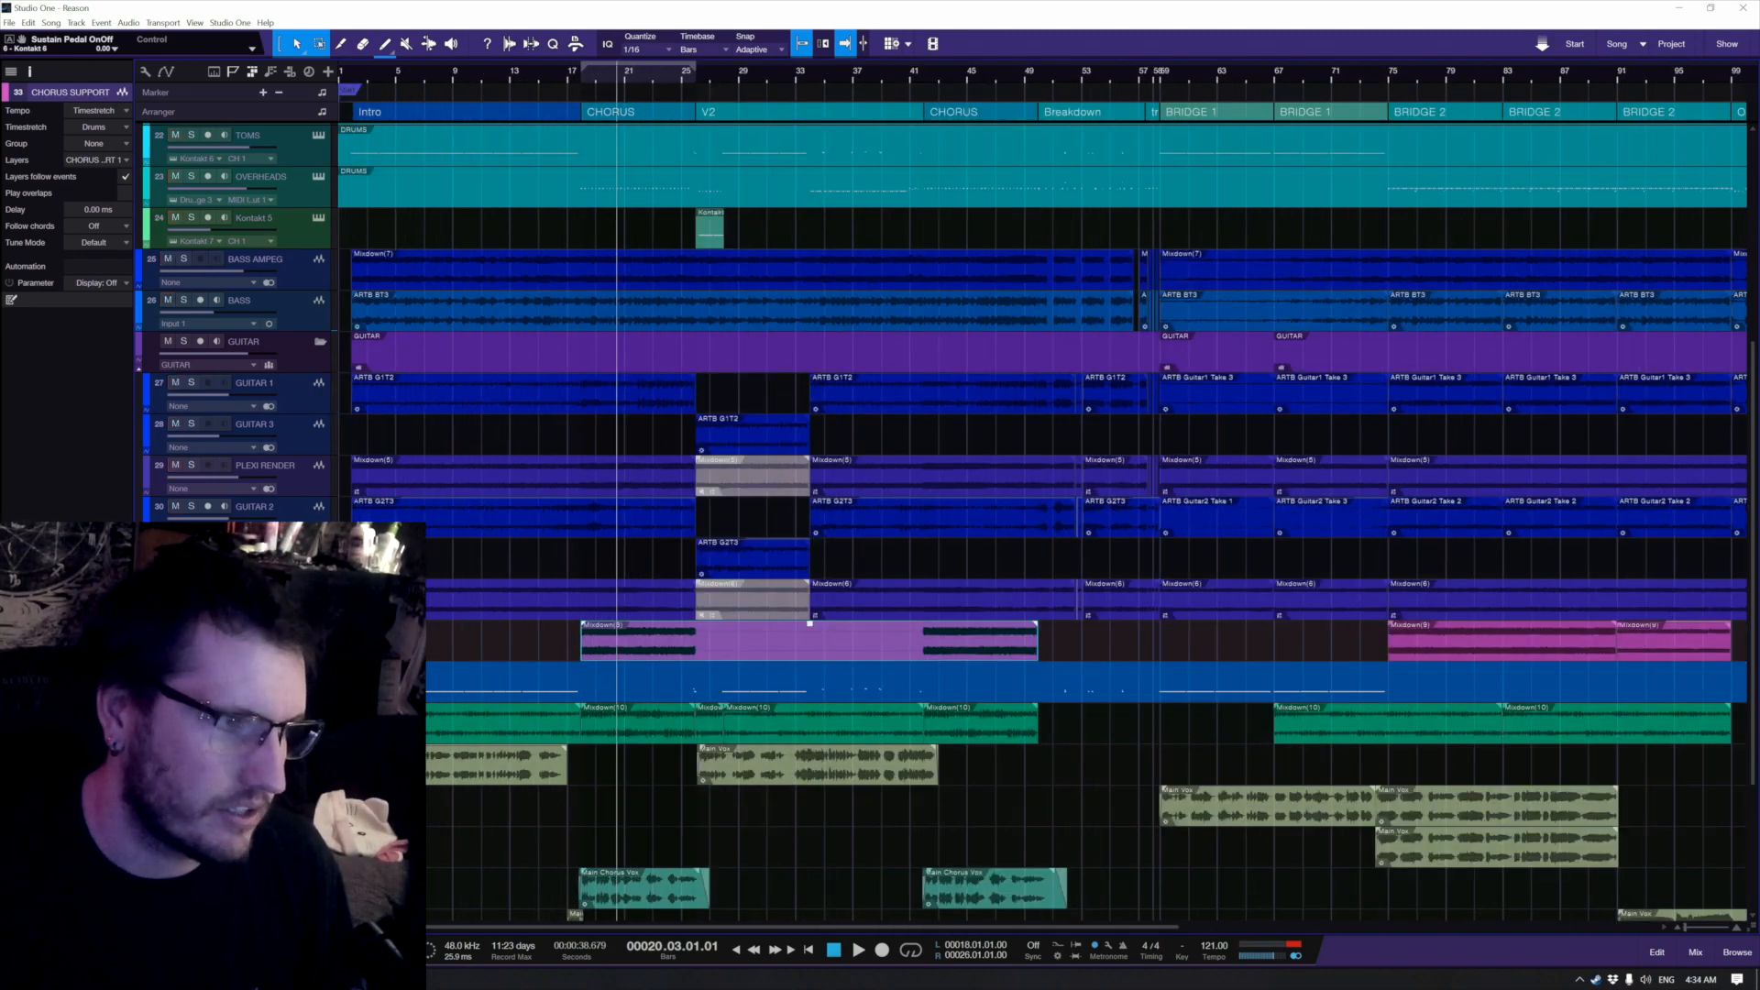
pyautogui.click(513, 651)
pyautogui.scroll(2, 516, 644)
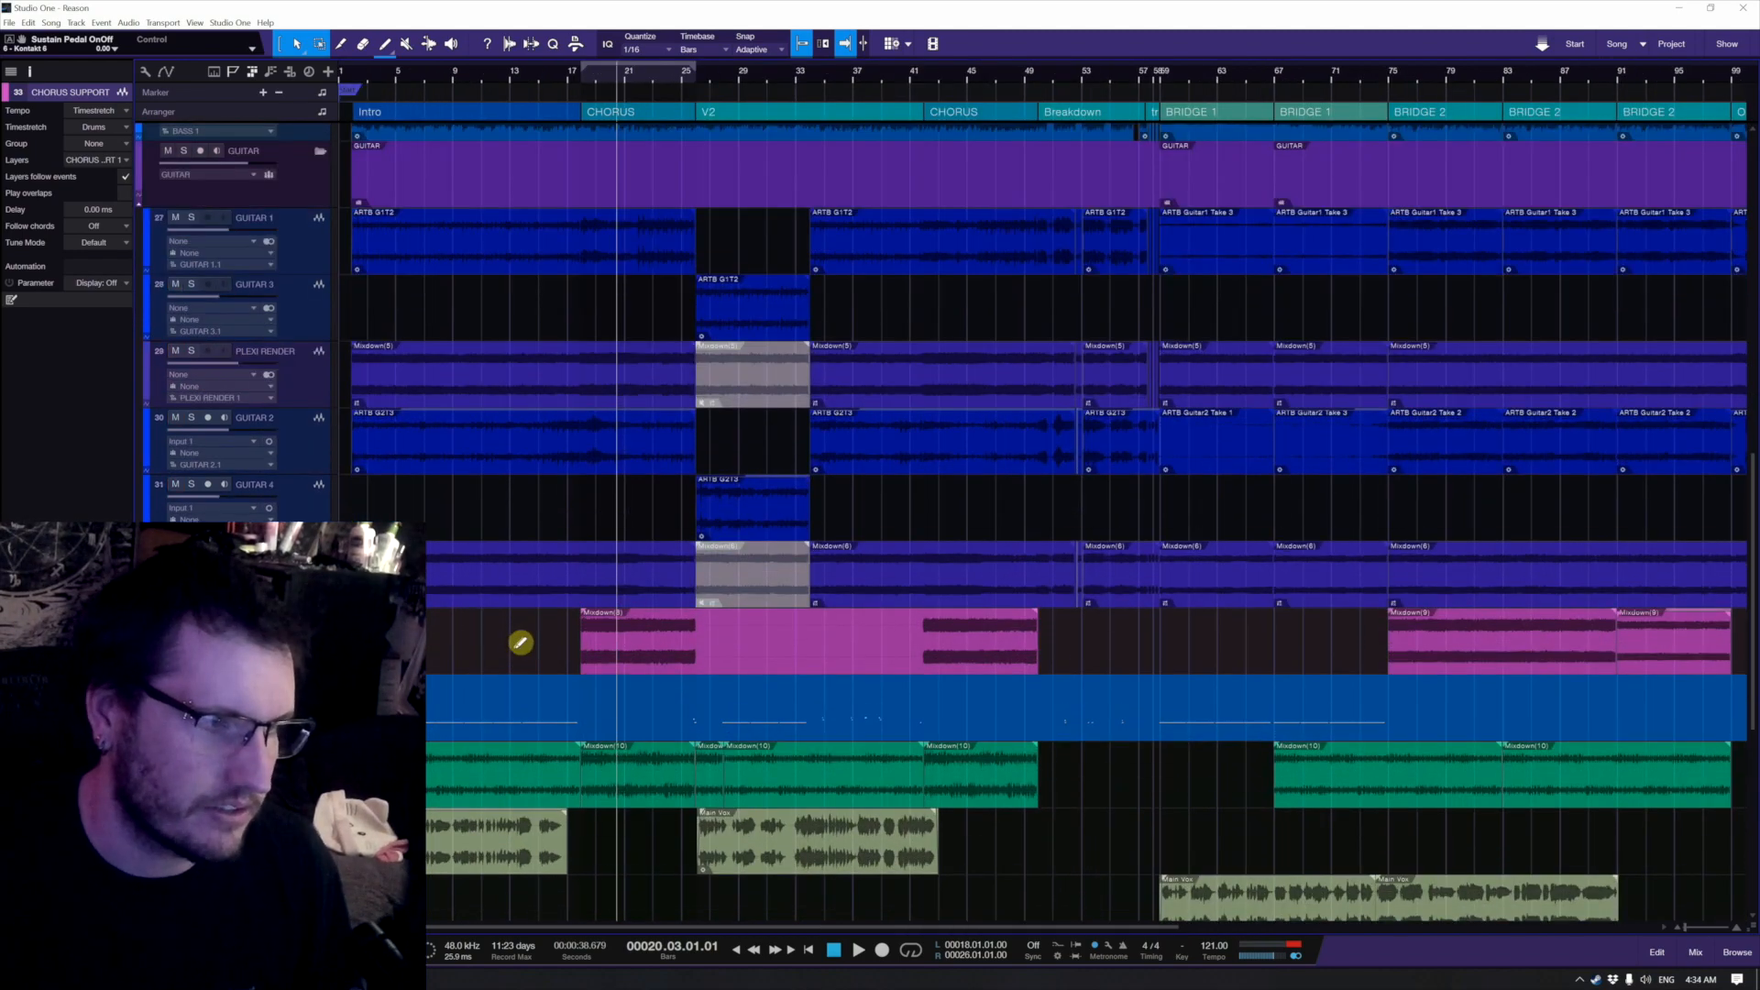
pyautogui.click(218, 629)
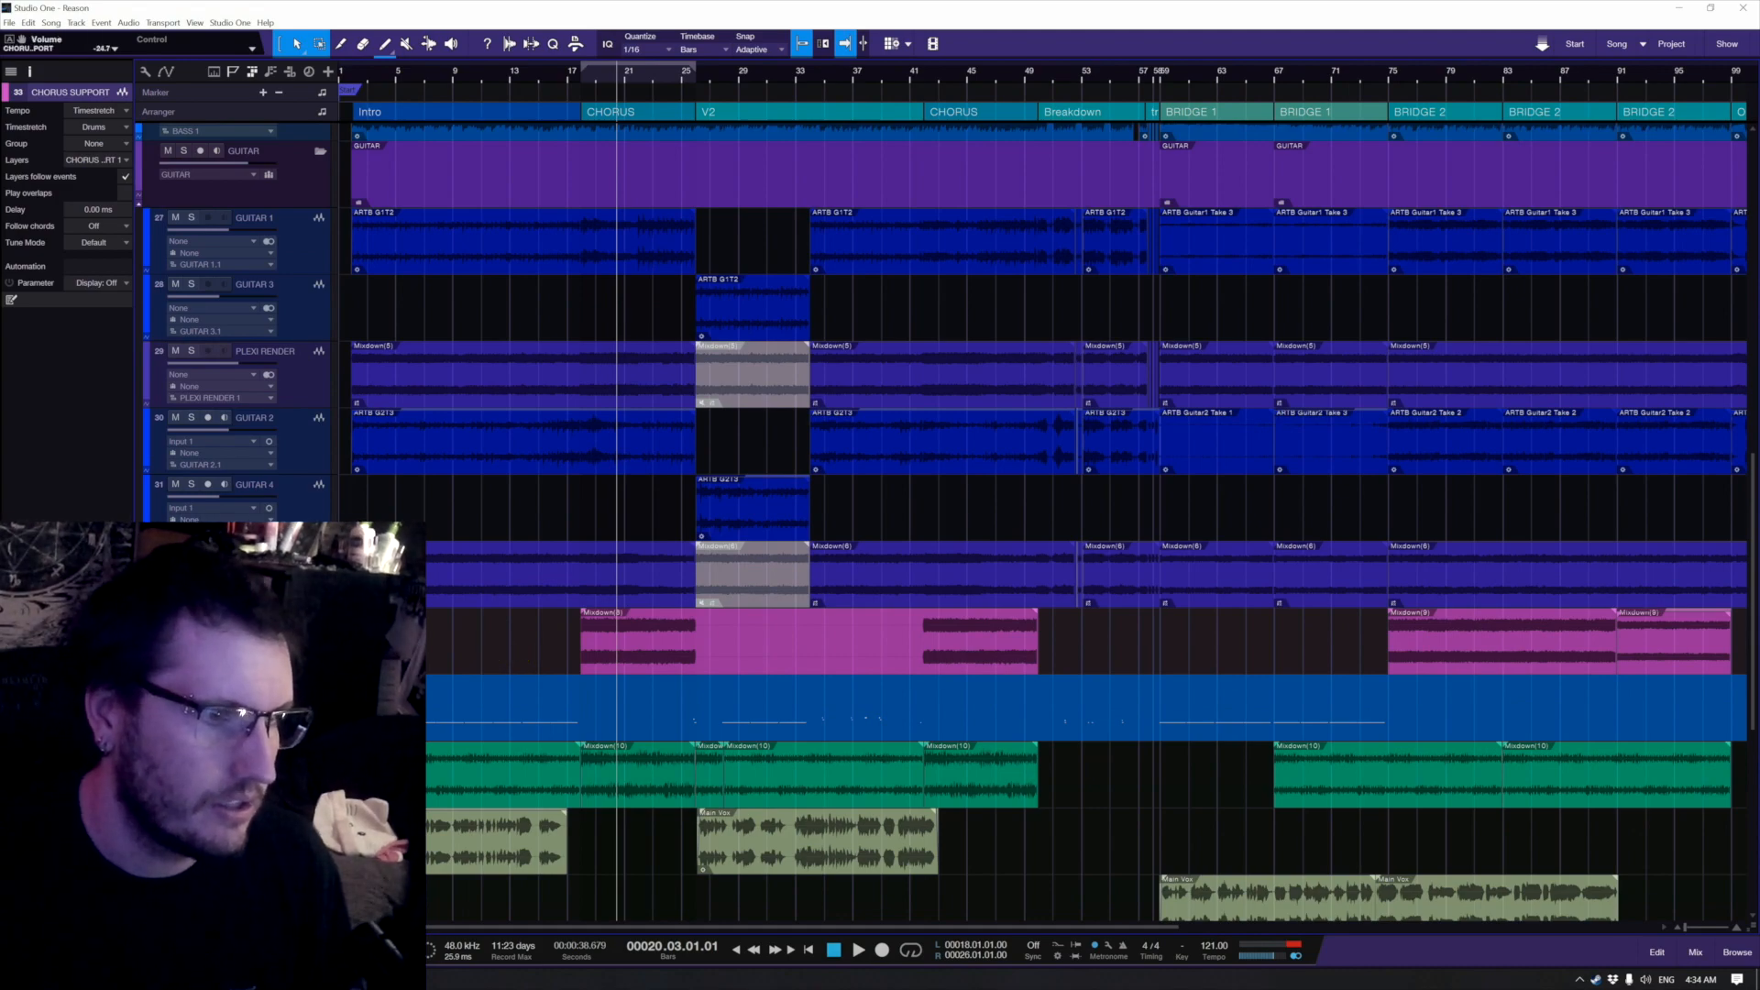
pyautogui.scroll(10, 621, 617)
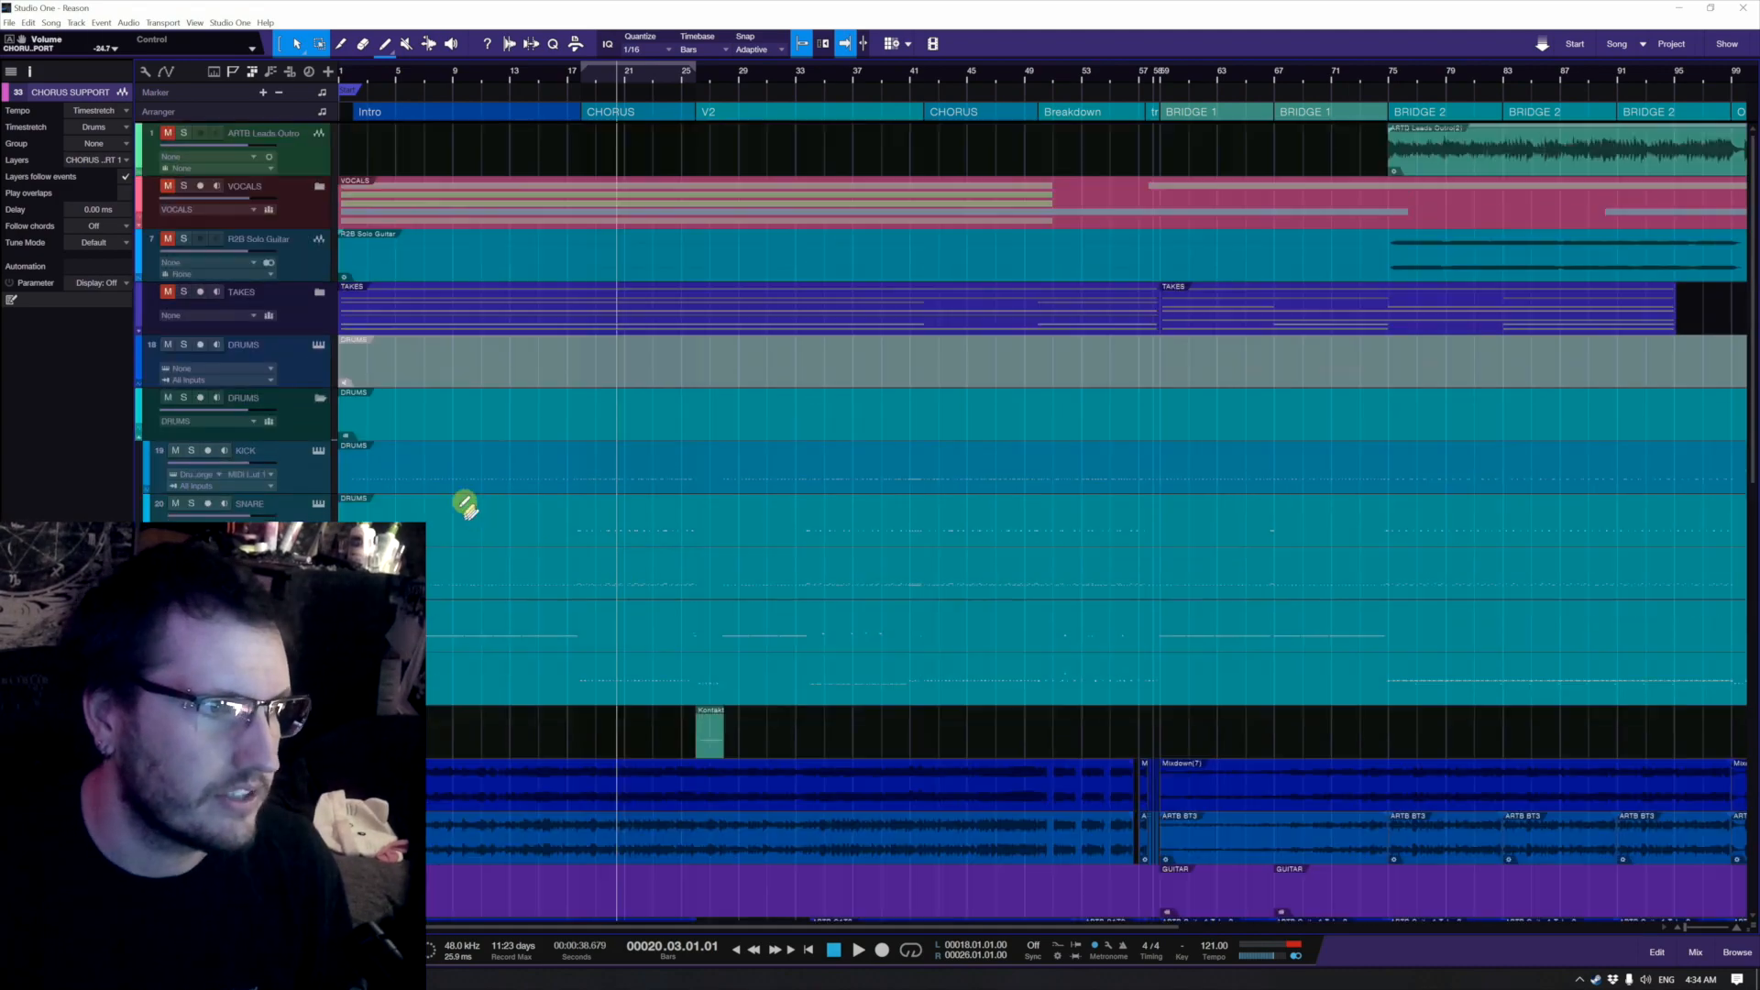
pyautogui.click(377, 446)
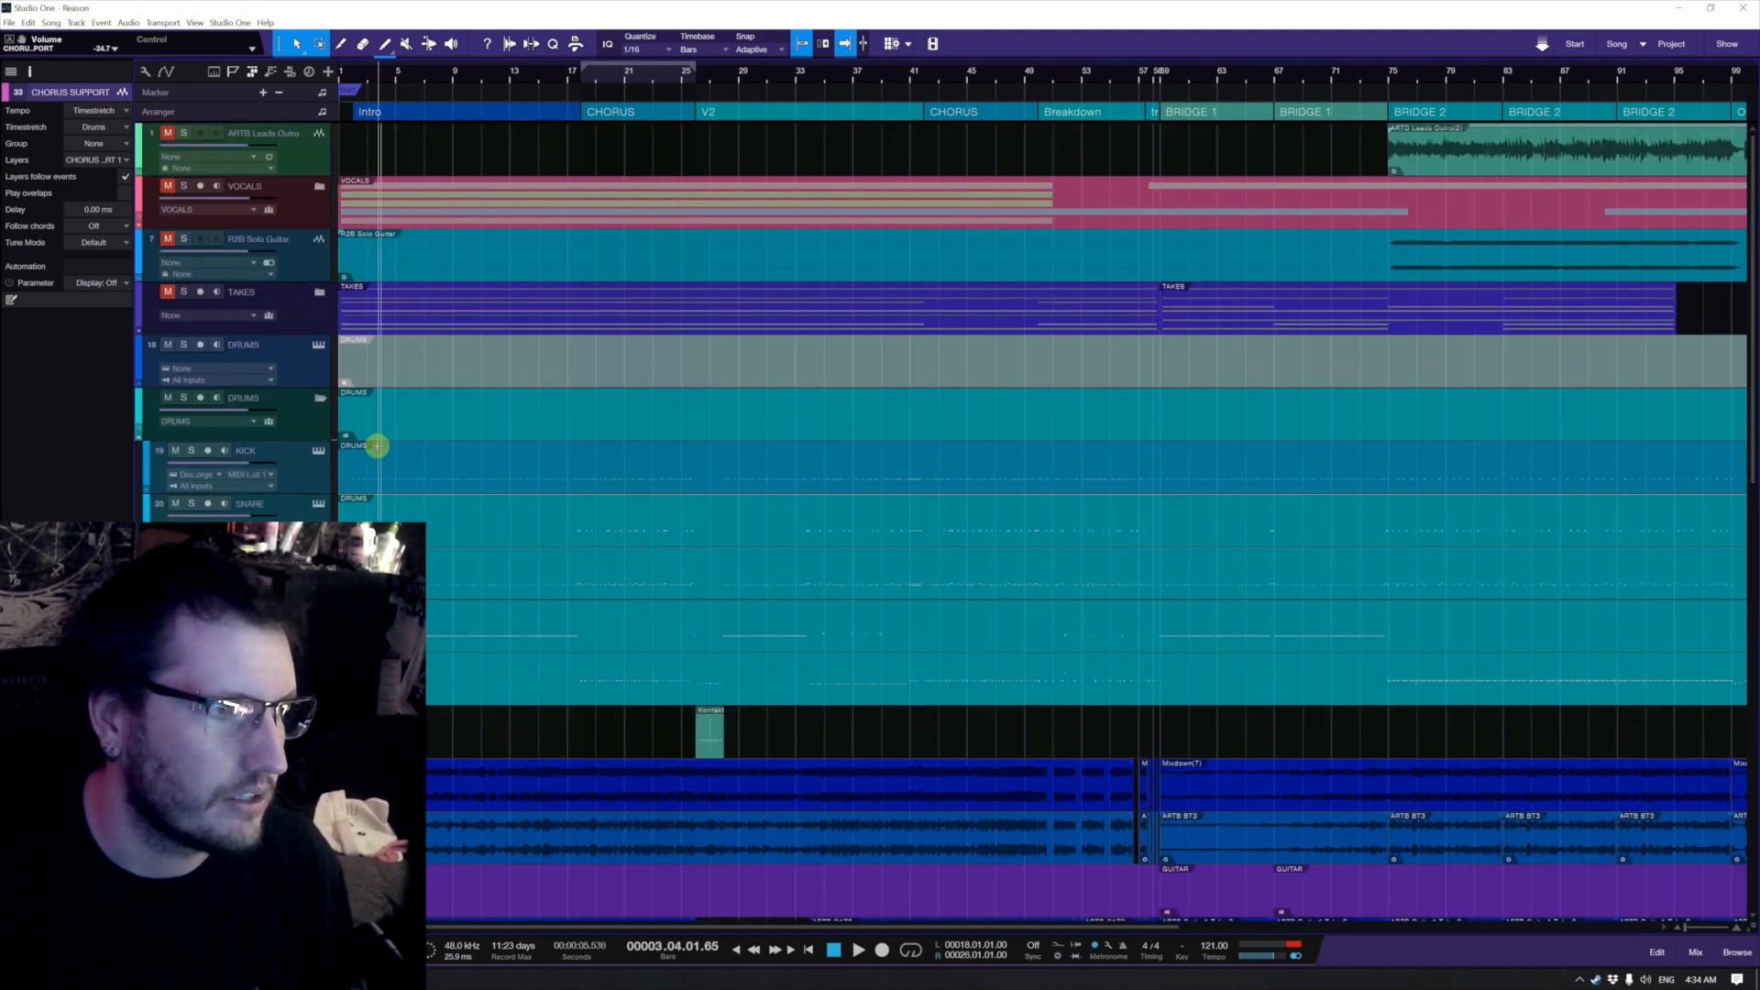
pyautogui.click(294, 432)
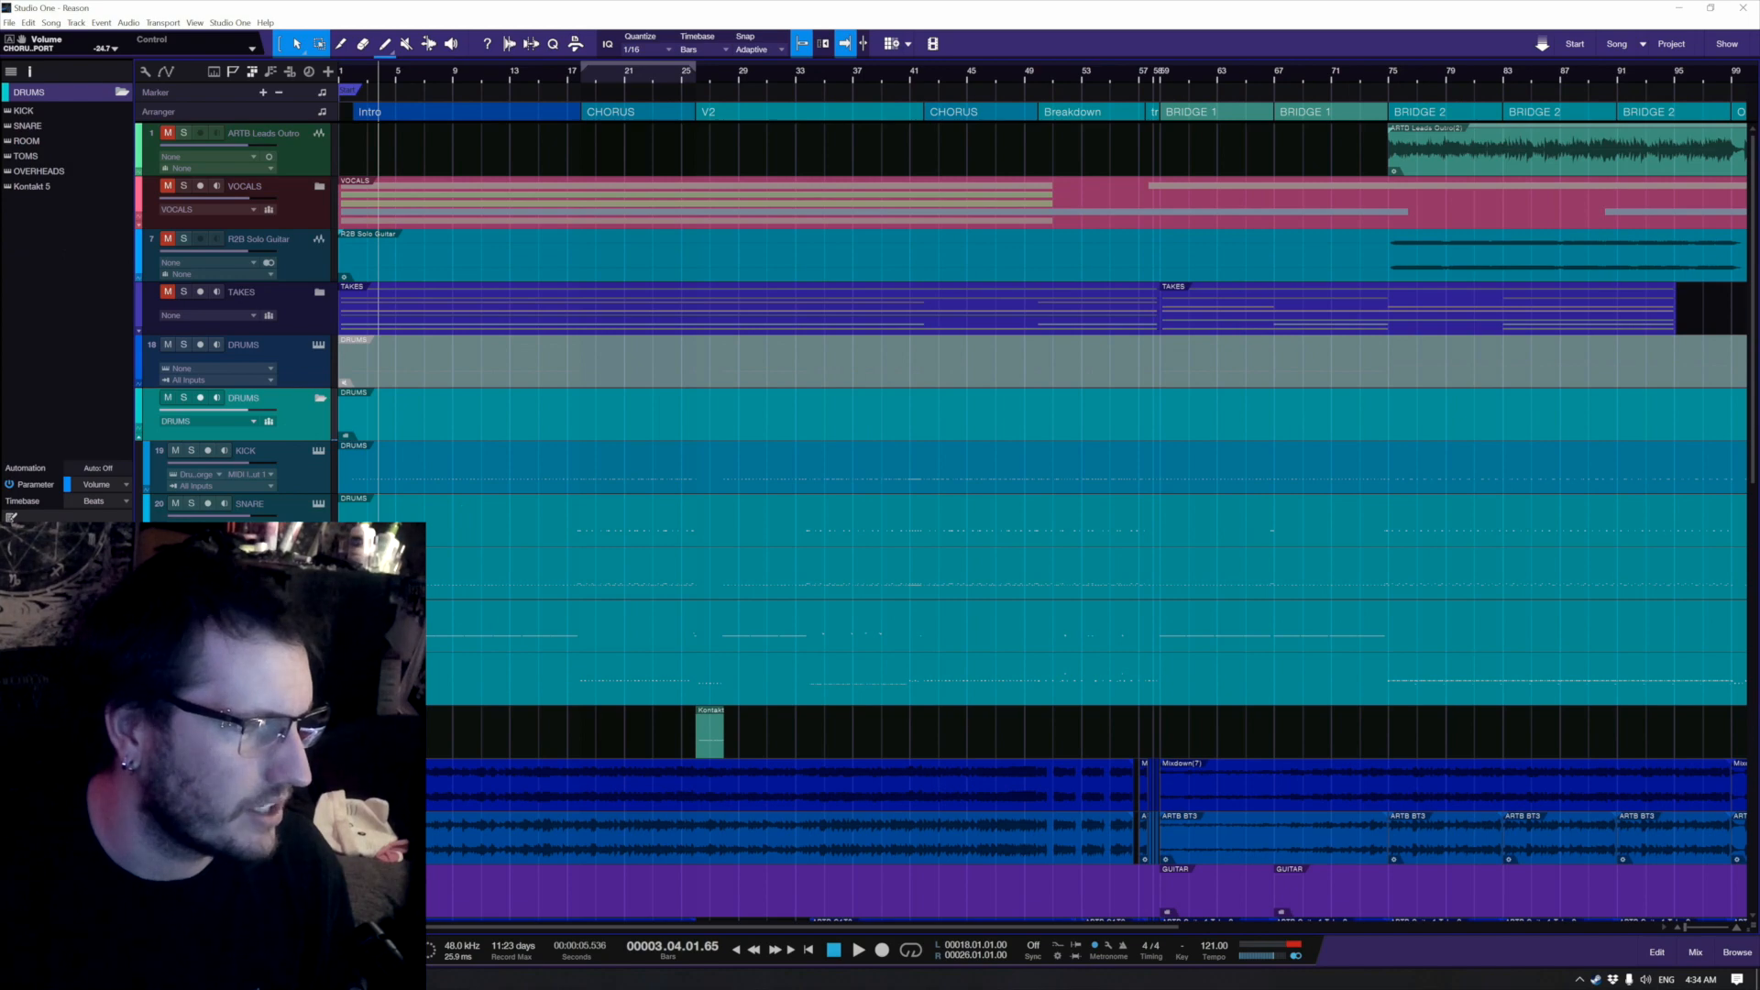
pyautogui.press('space')
pyautogui.press('s')
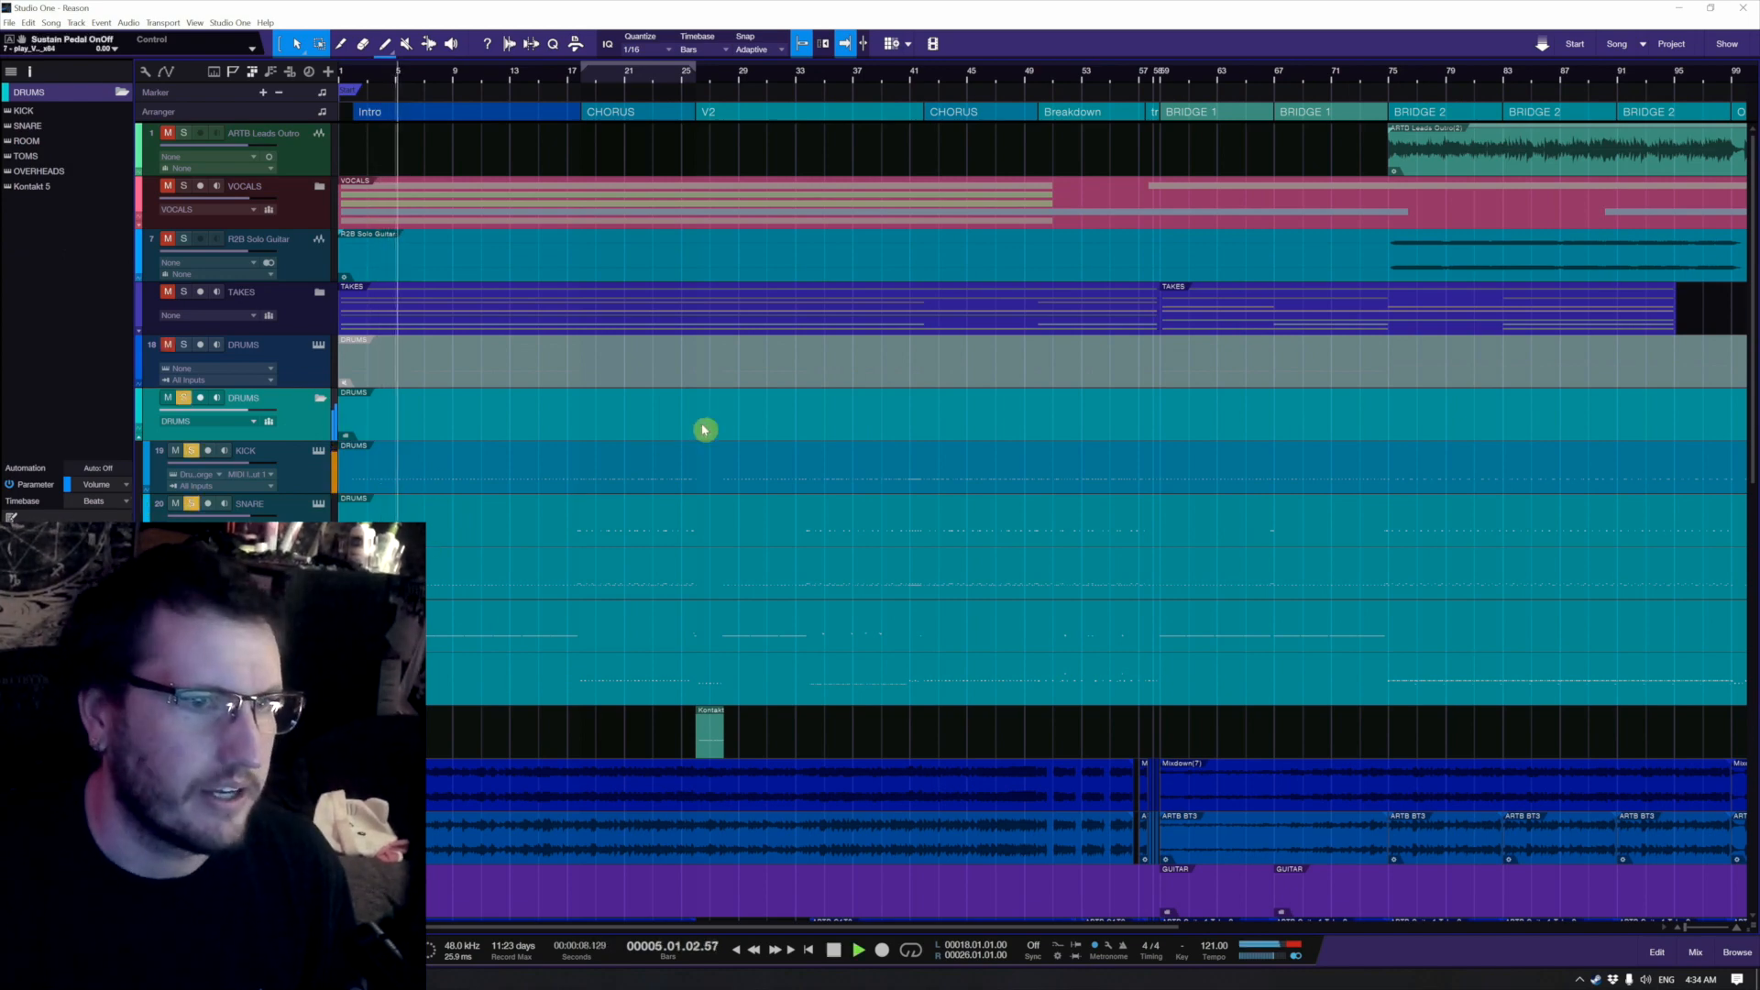
# Step: Open the DRUMS folder's inserts at the Tape plug-in, stop playback to examine it, and close the window
pyautogui.press('F11')
pyautogui.moveTo(947, 494); pyautogui.dragTo(790, 359)
pyautogui.press('space')
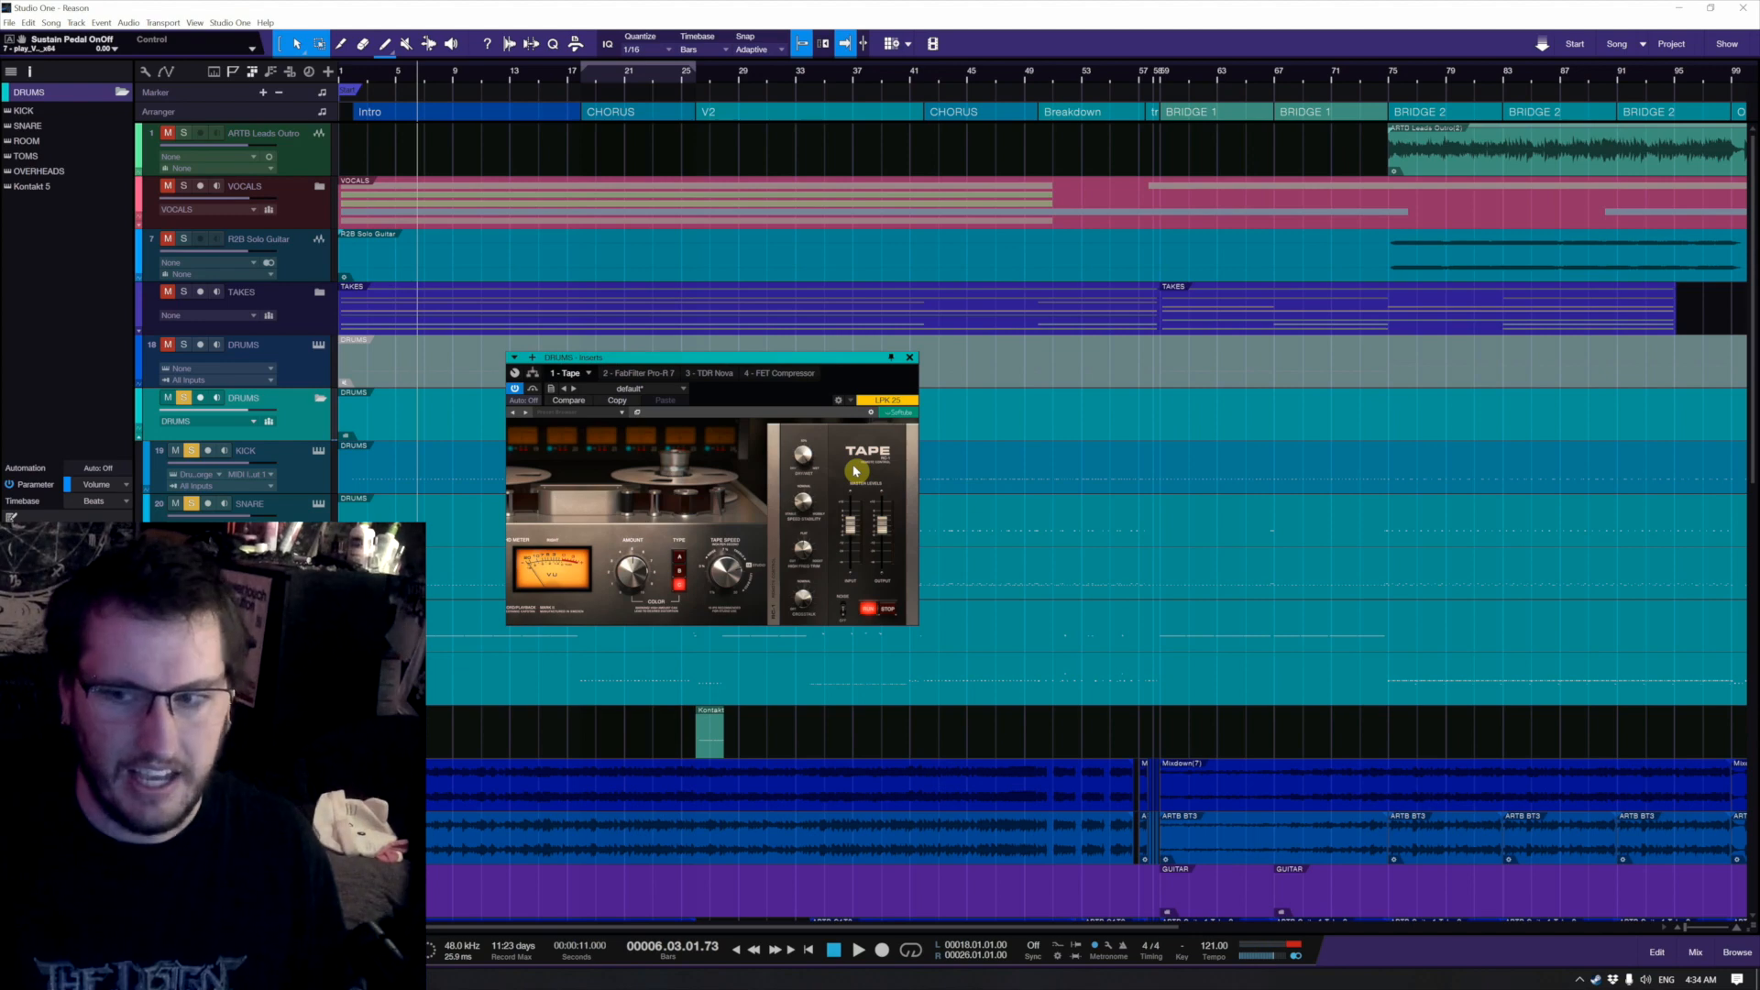
pyautogui.click(909, 360)
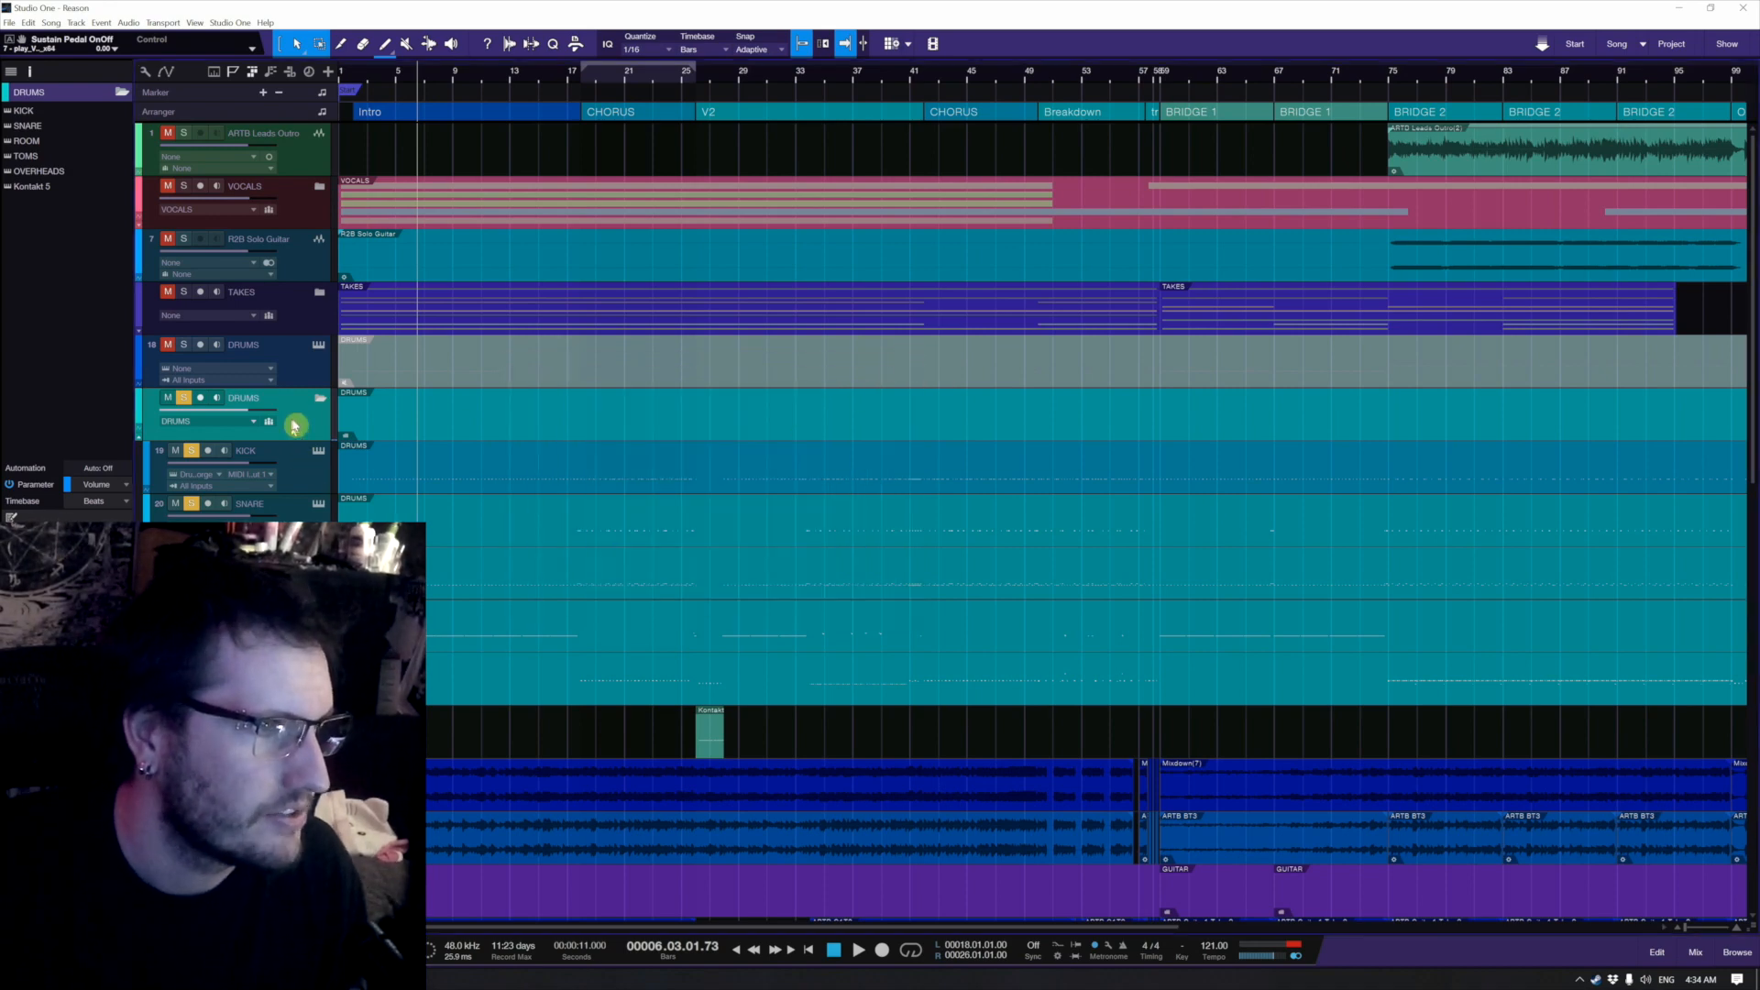
# Step: Play the soloed drums, set TDR Nova's high-pass frequency to 29 Hz on the DRUMS bus, and view the FET Compressor
pyautogui.press('space')
pyautogui.doubleClick(65, 596)
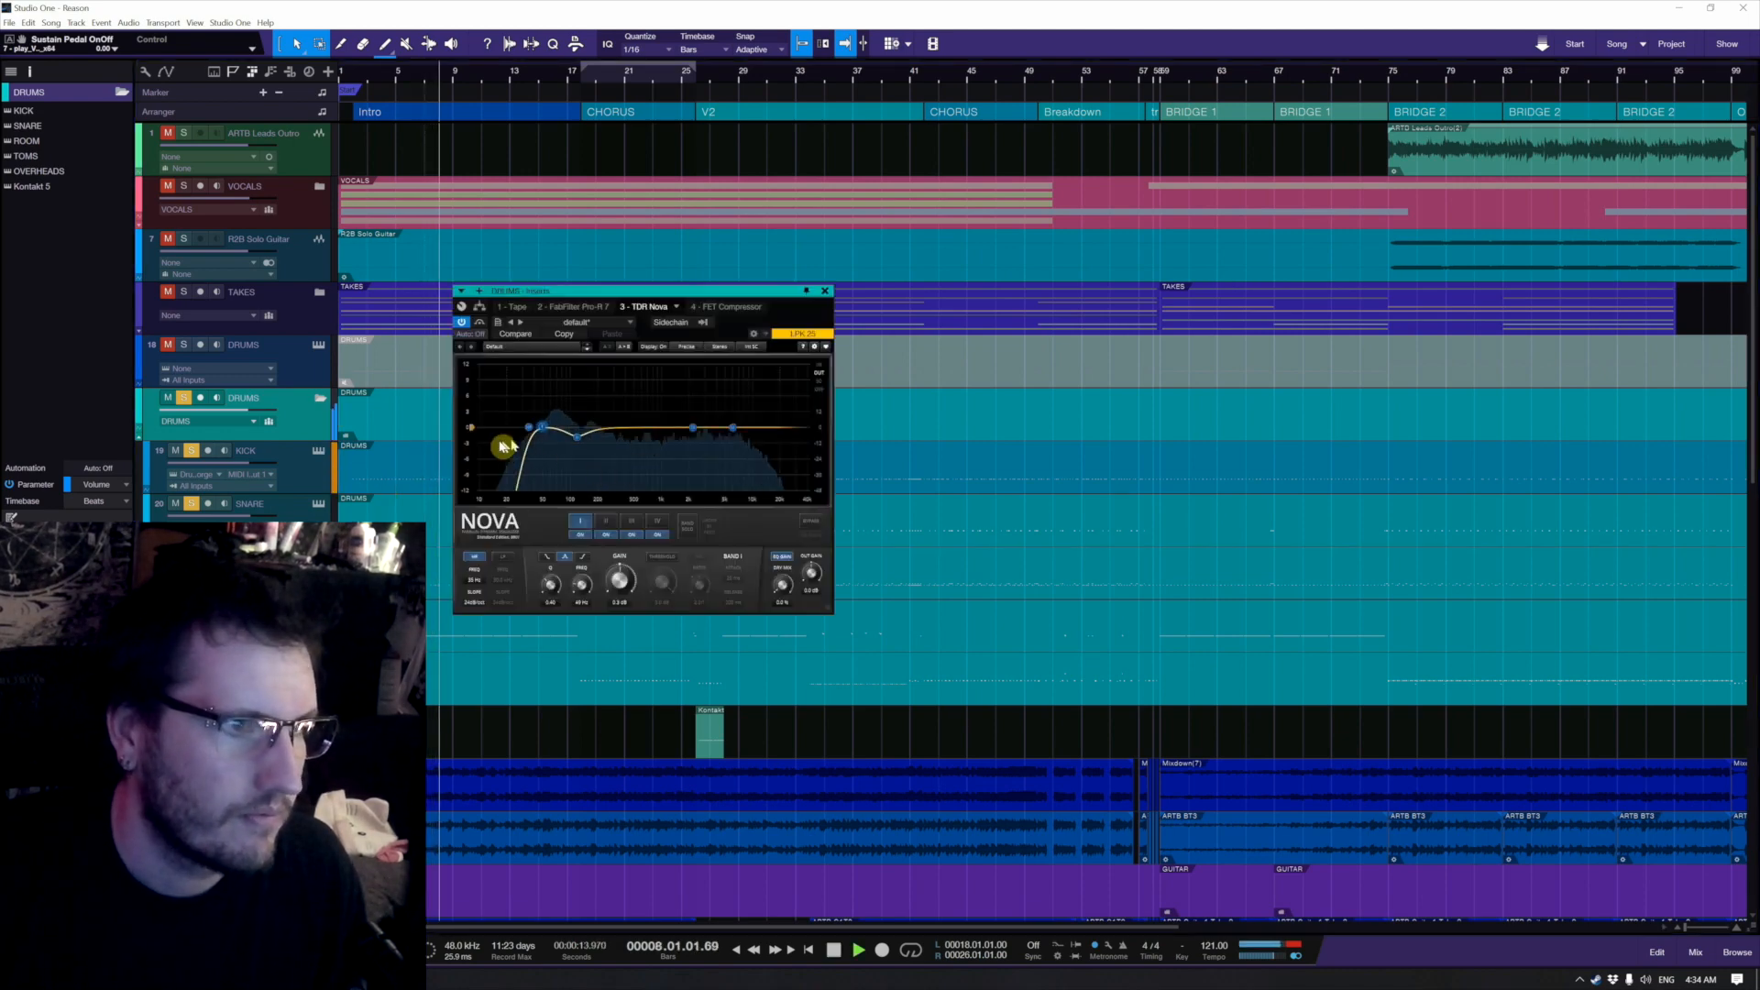
pyautogui.moveTo(528, 456)
pyautogui.mouseDown()
pyautogui.moveTo(519, 394)
pyautogui.moveTo(542, 432)
pyautogui.moveTo(594, 434)
pyautogui.moveTo(521, 428)
pyautogui.mouseUp()
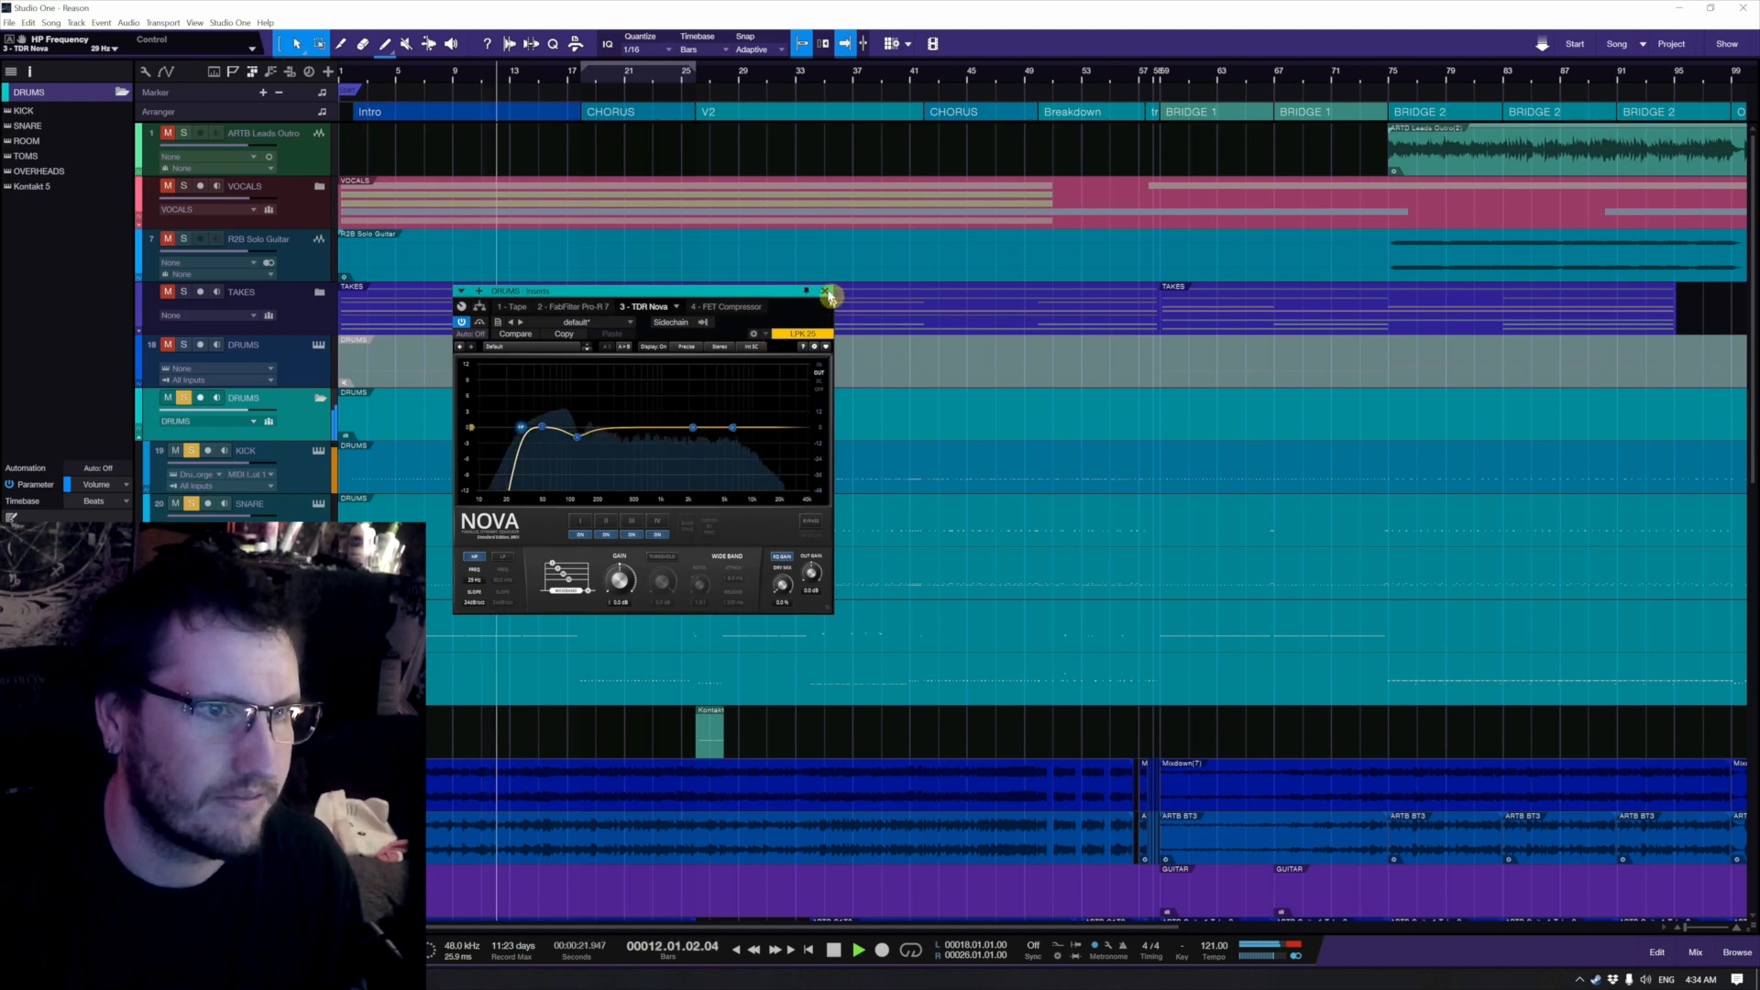
pyautogui.click(828, 294)
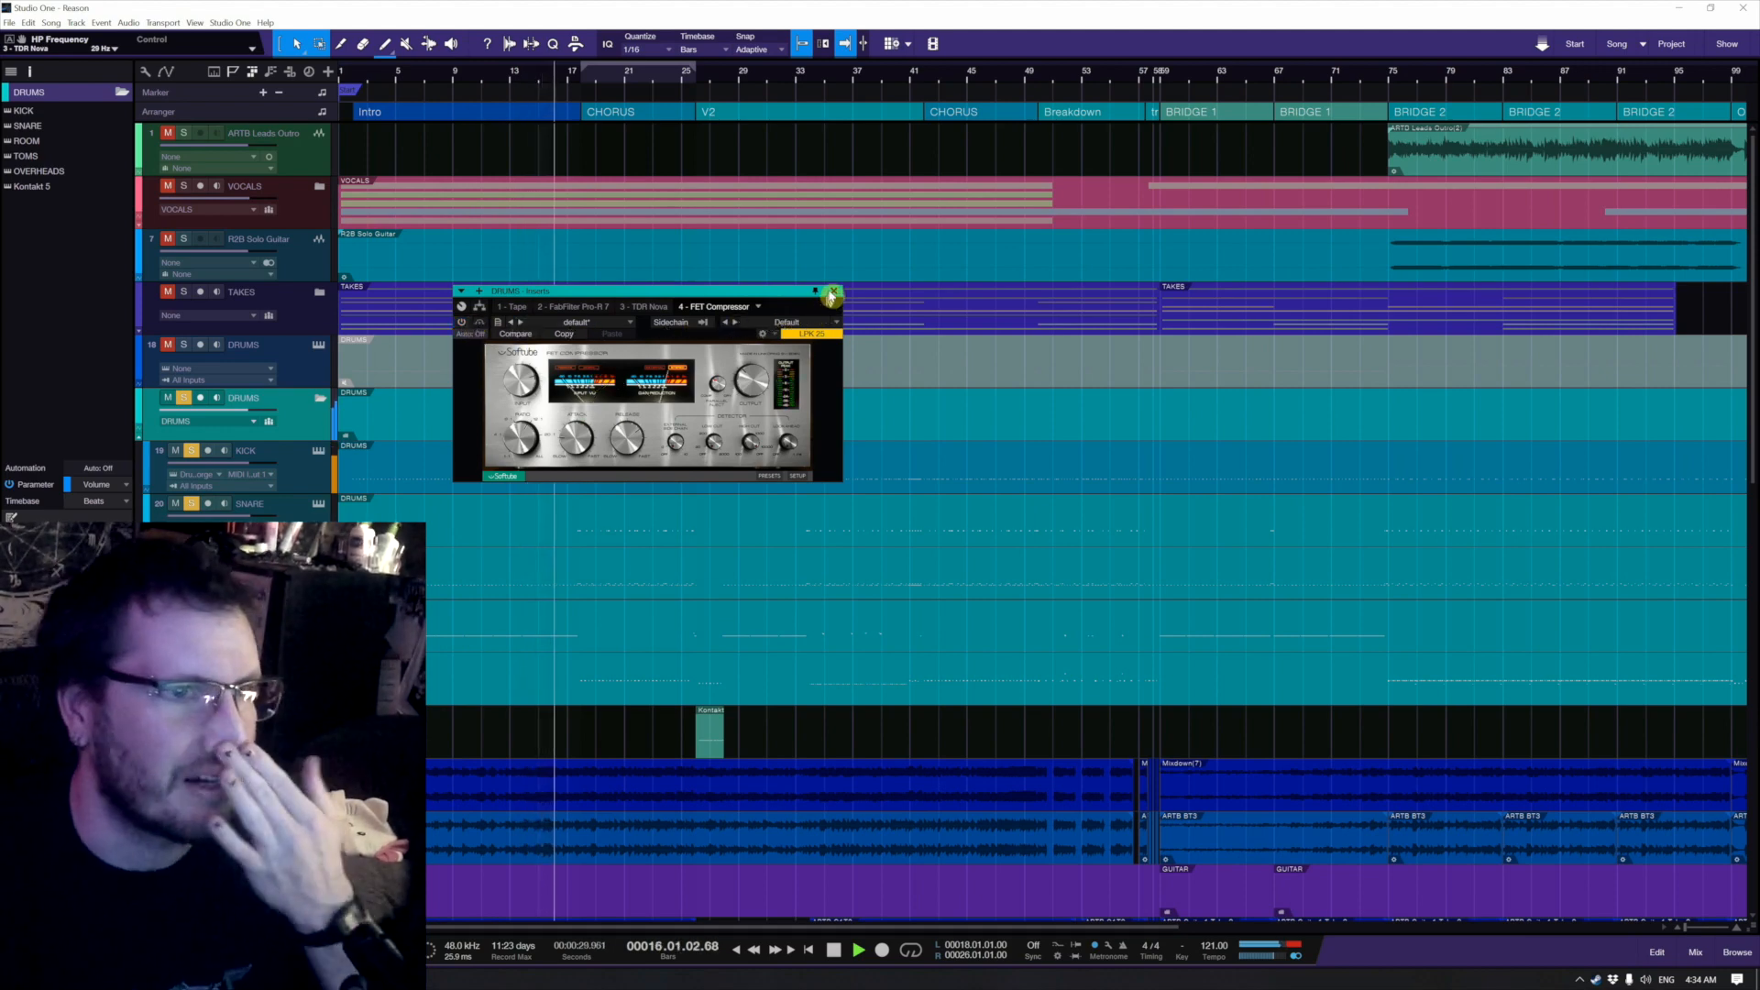
pyautogui.click(834, 293)
# Step: View FrontDAW and Tube-Tech PE 1C on the KICK track during playback, close their windows, and stop playback
pyautogui.click(306, 473)
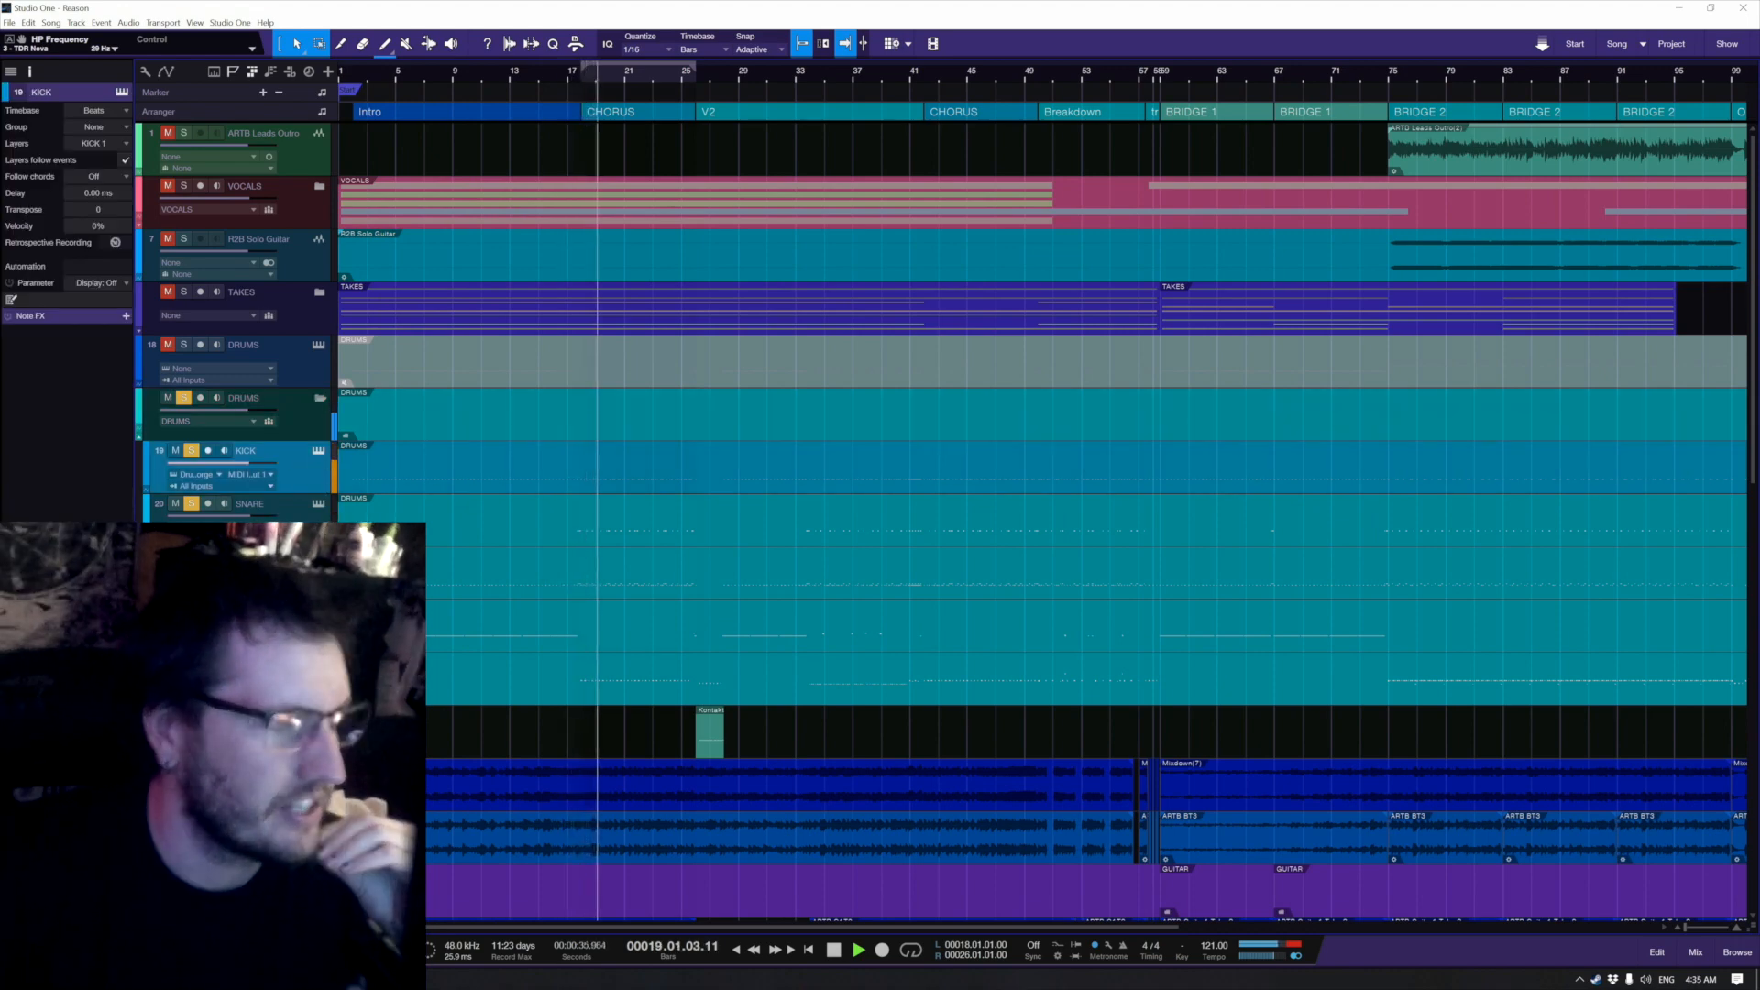
pyautogui.press('F11')
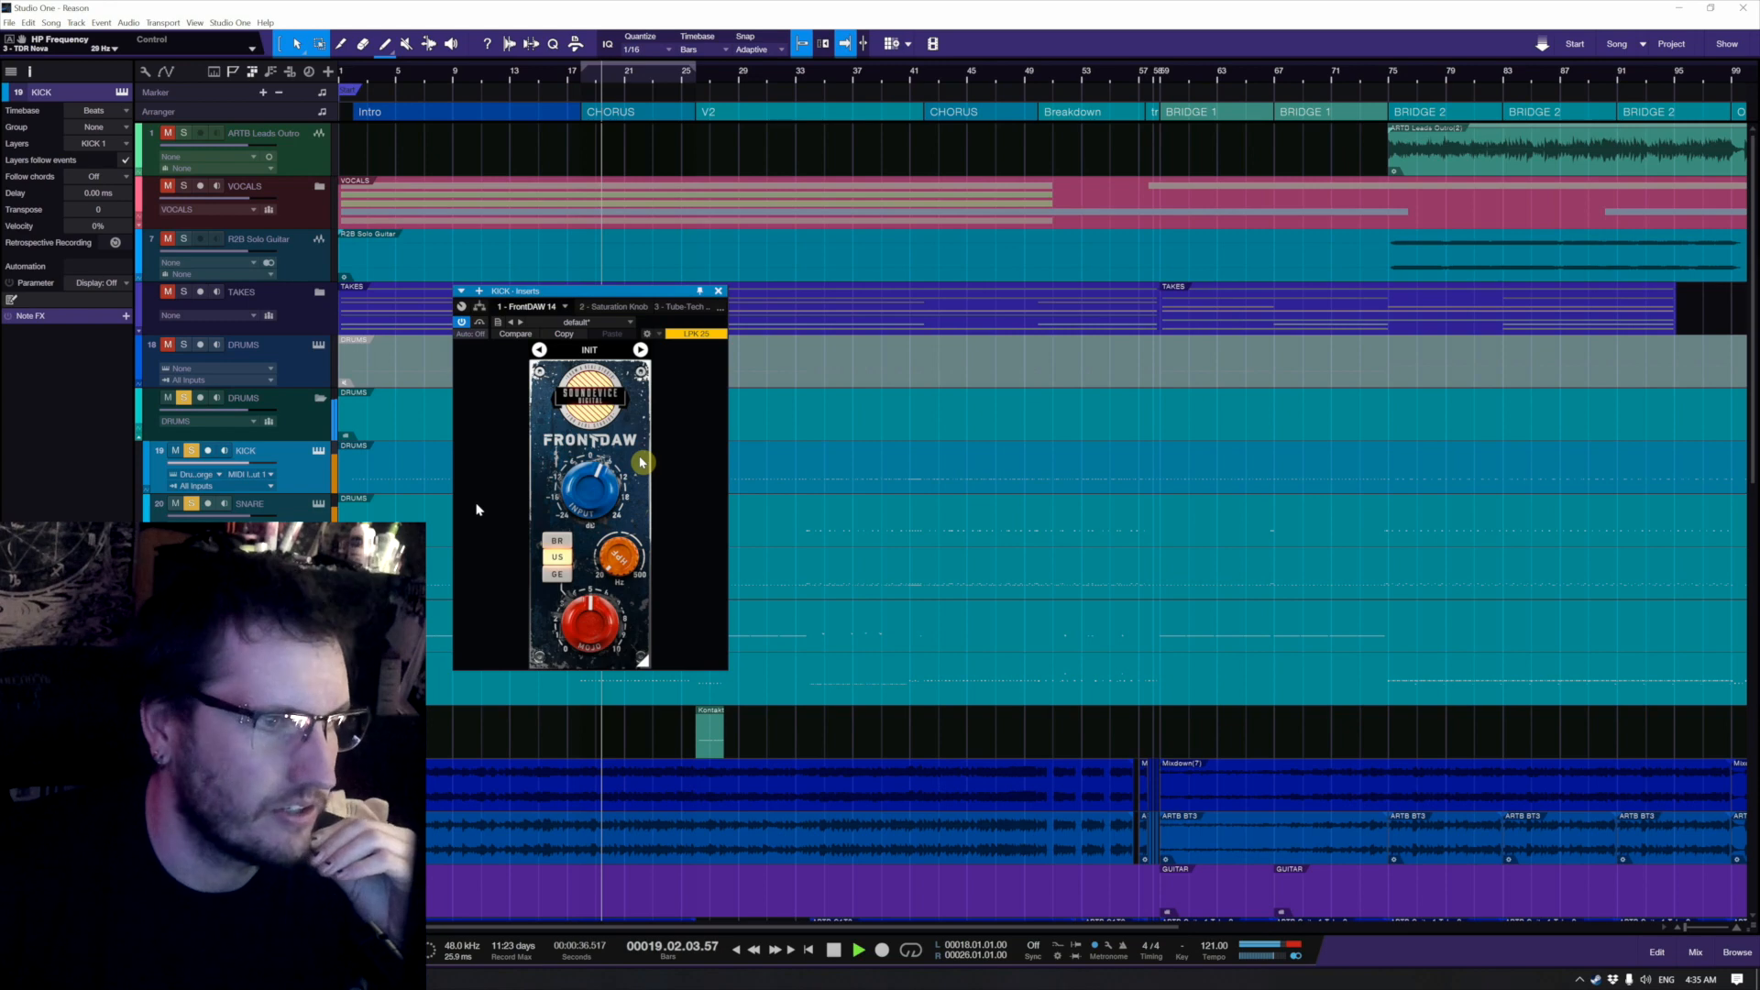
pyautogui.click(719, 291)
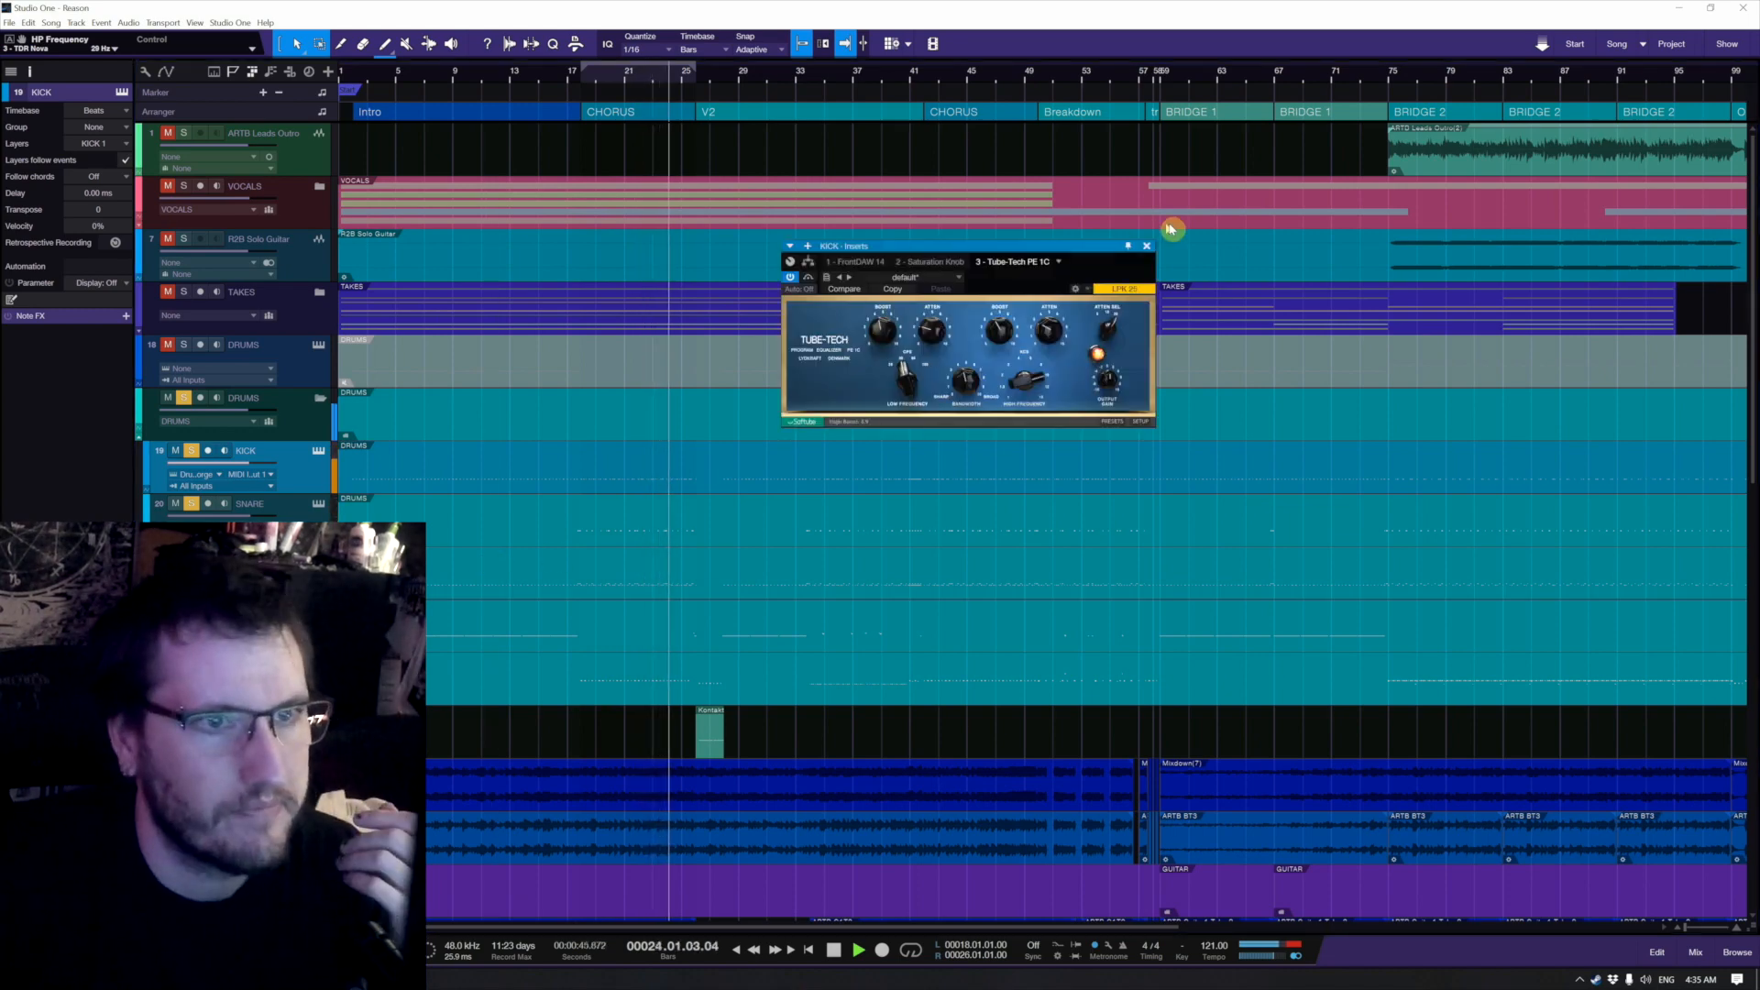
pyautogui.click(1146, 246)
pyautogui.press('space')
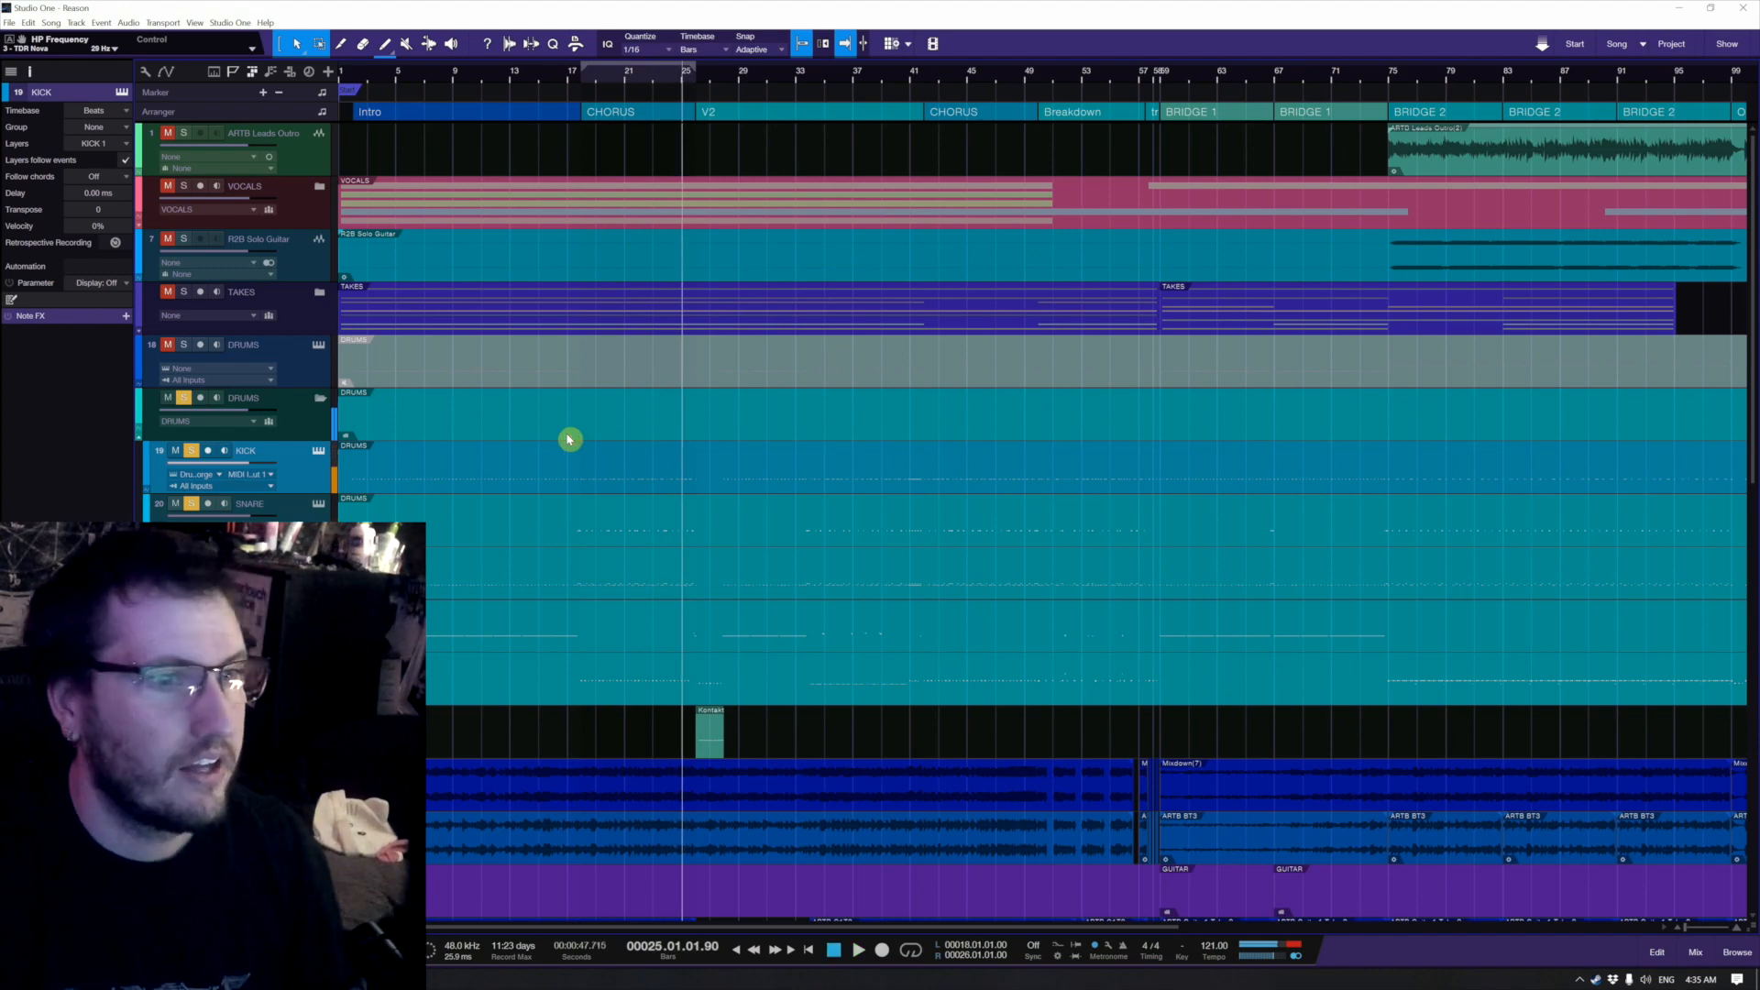
# Step: Play the soloed drums from about bar 5 and view FabFilter Pro-R 2 on the ROOM track
pyautogui.hotkey('ctrl', 'space')
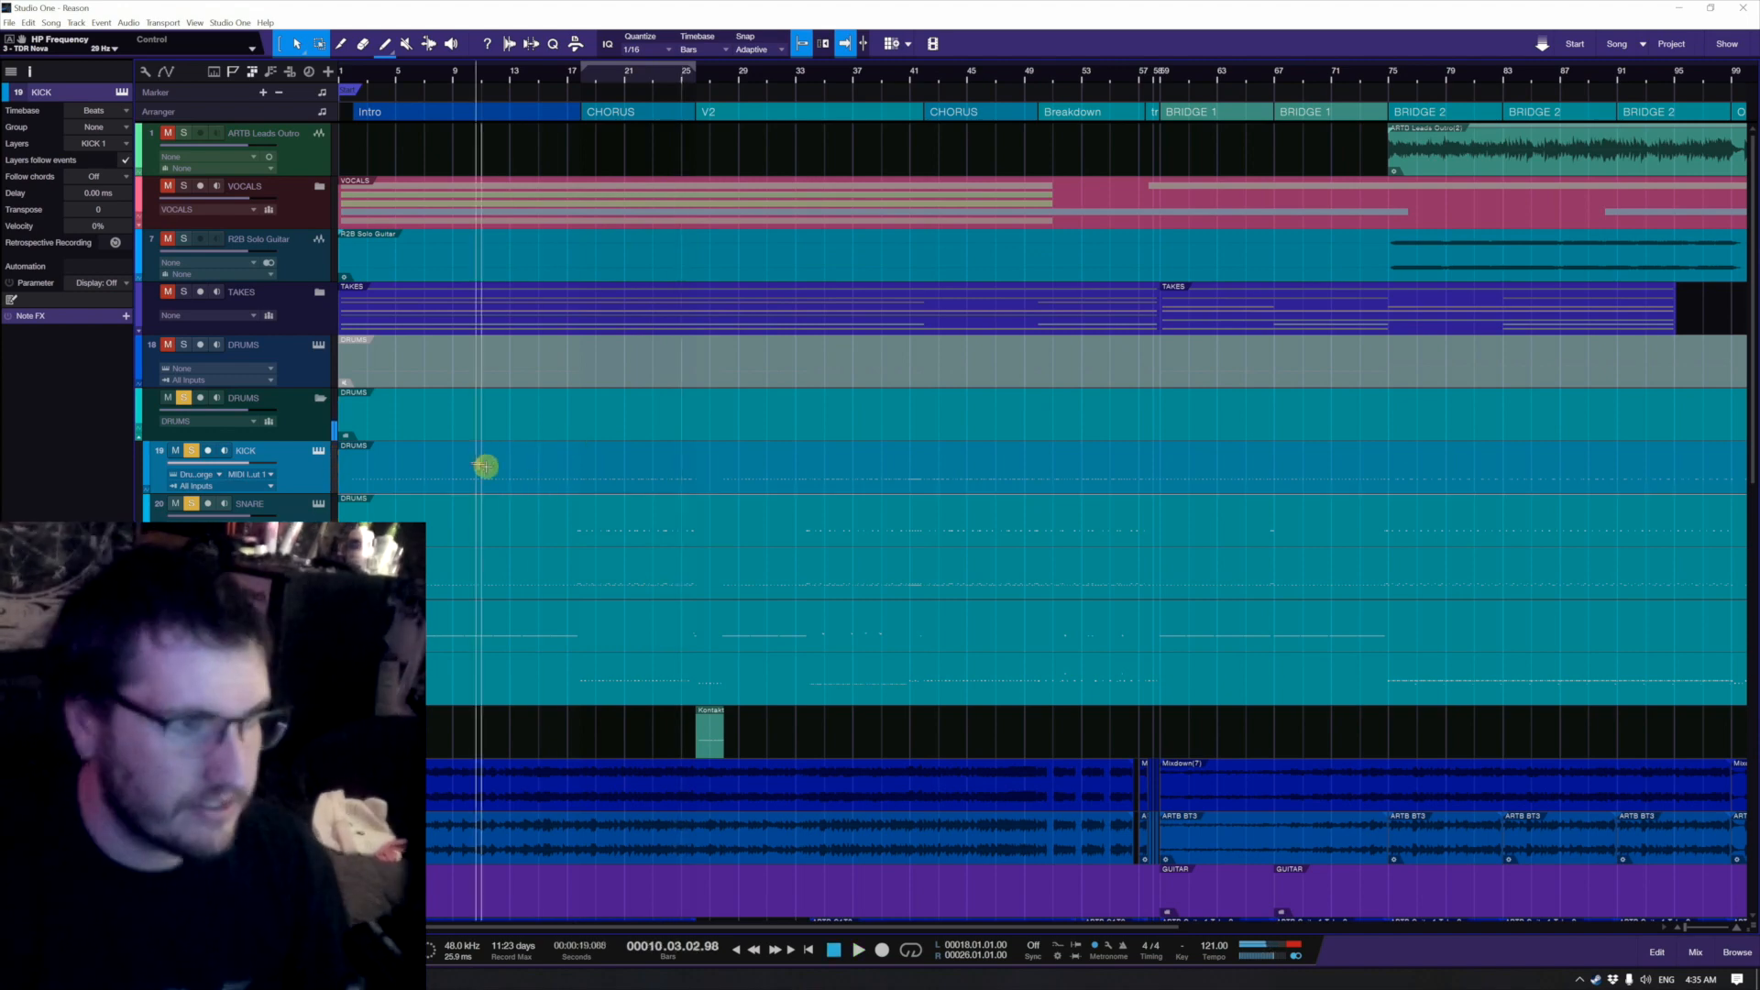
pyautogui.click(406, 483)
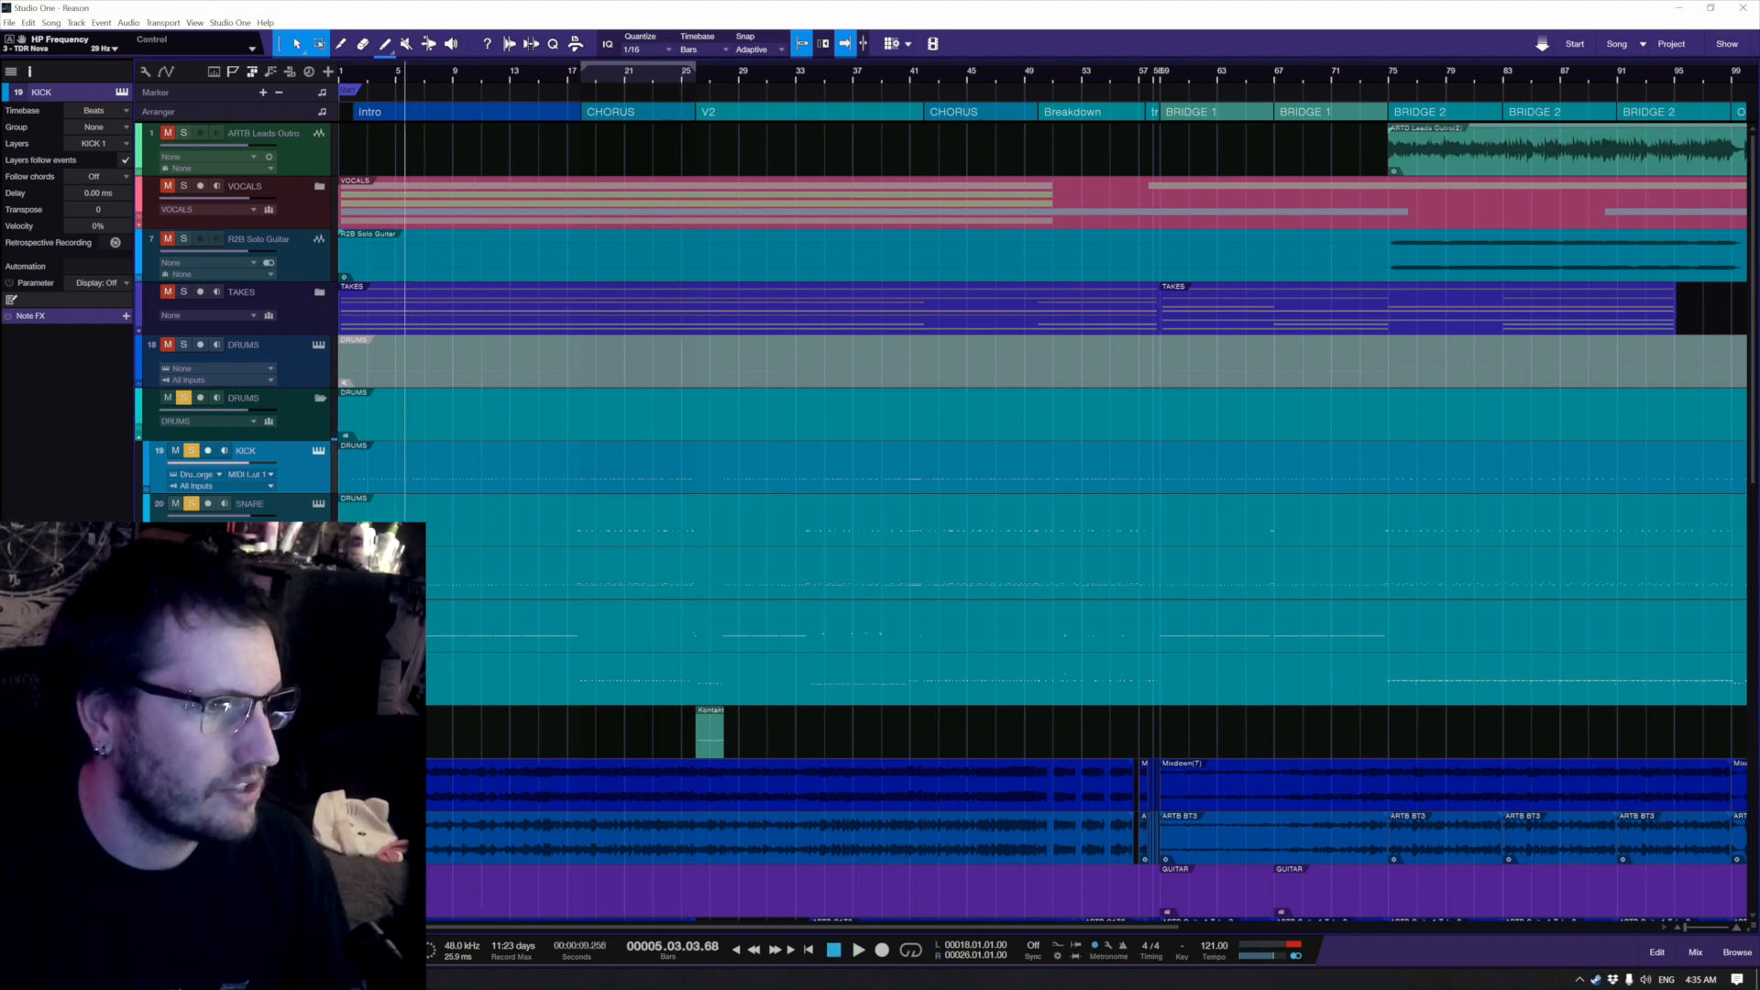
pyautogui.click(306, 424)
pyautogui.press('space')
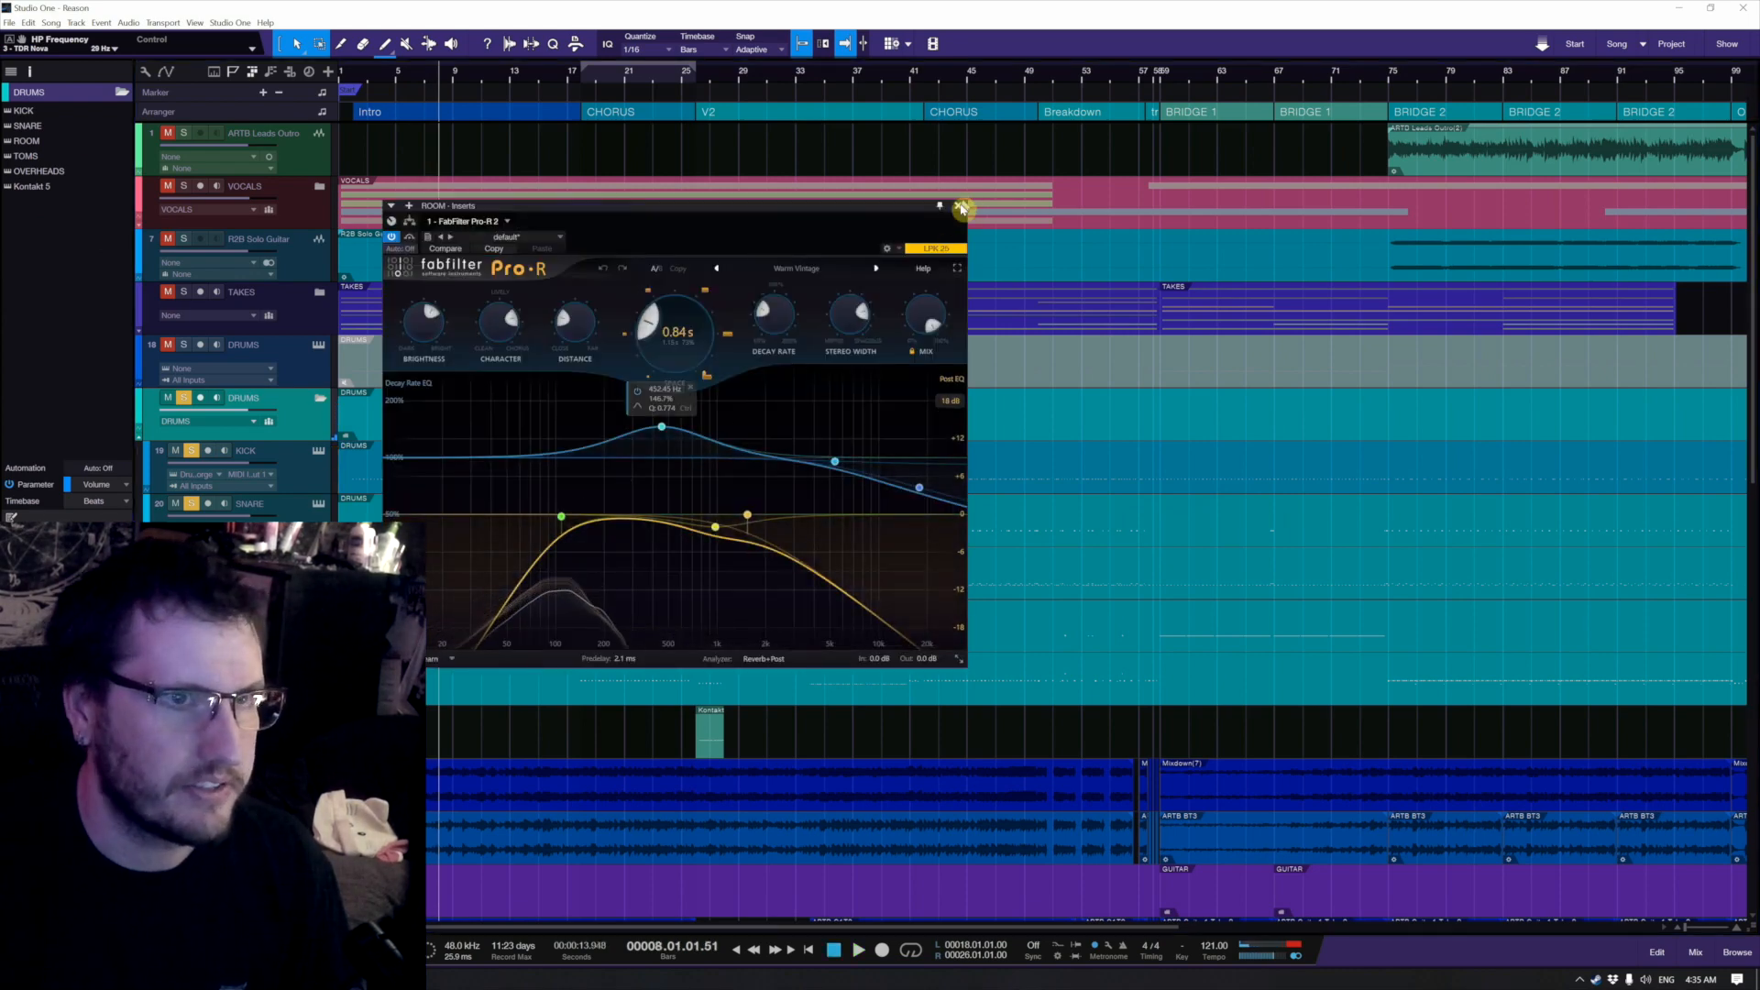
pyautogui.click(962, 208)
# Step: Play the drums from about bar 17 and open RoughRider3 on the SNARE track to examine its compression settings
pyautogui.press('space')
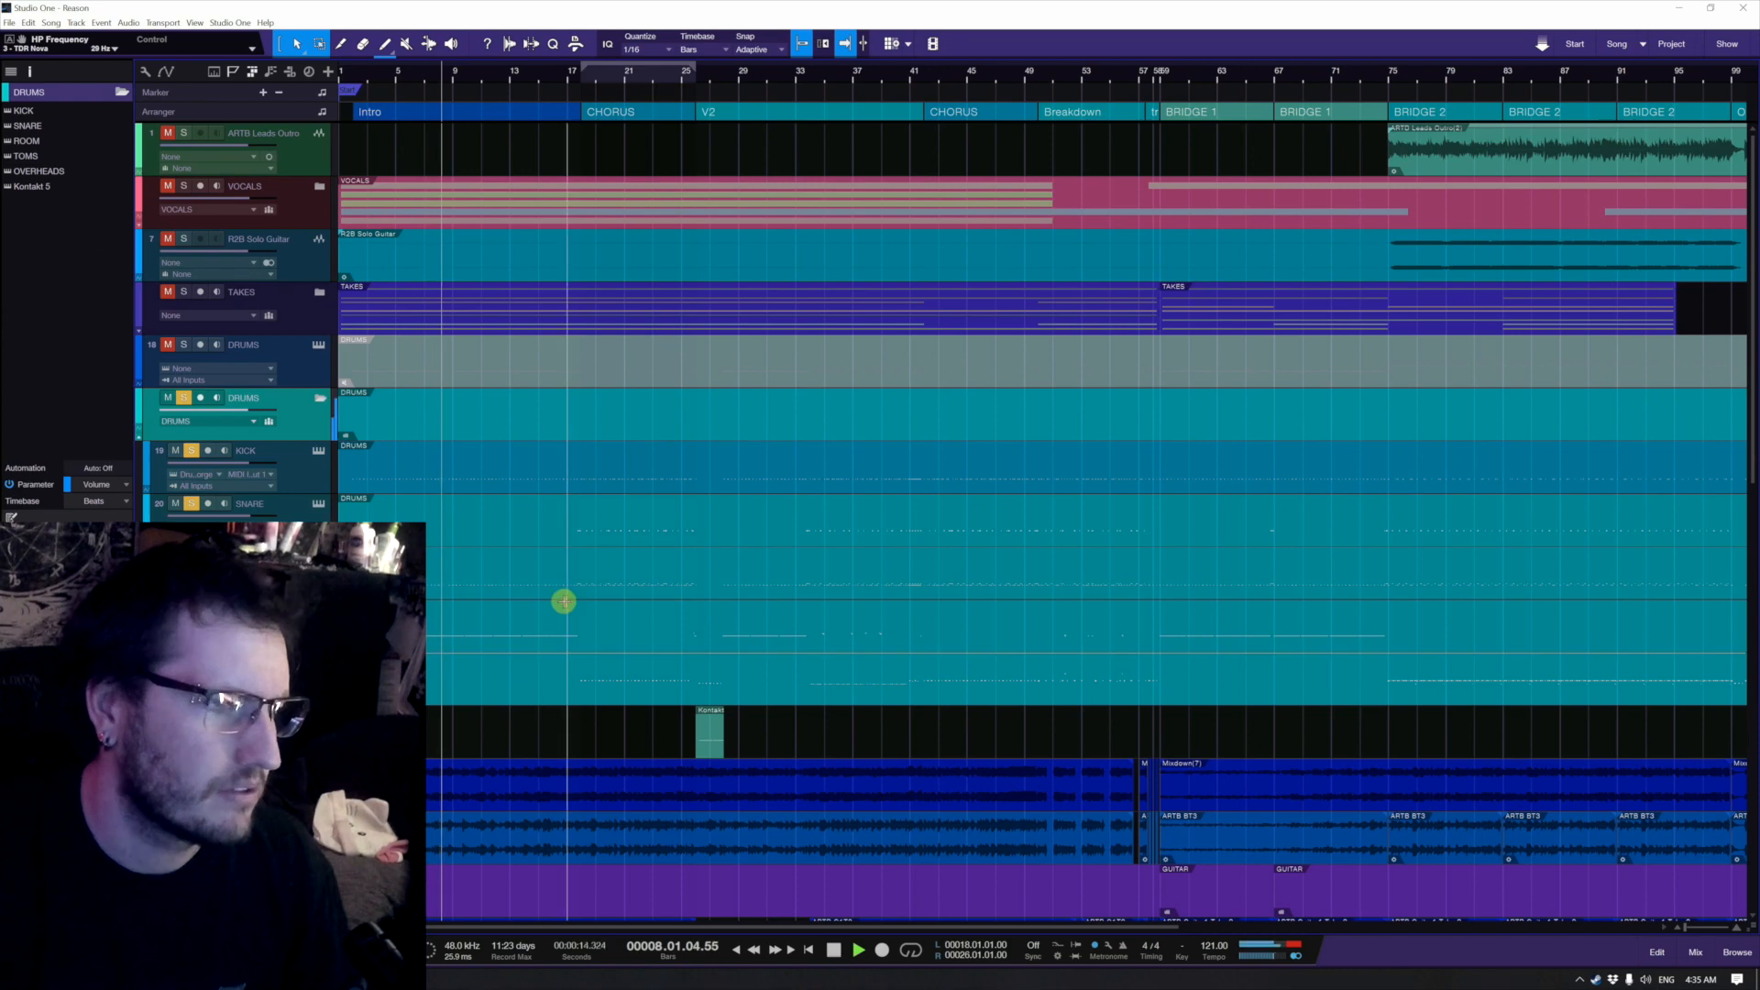
pyautogui.click(288, 467)
pyautogui.click(483, 530)
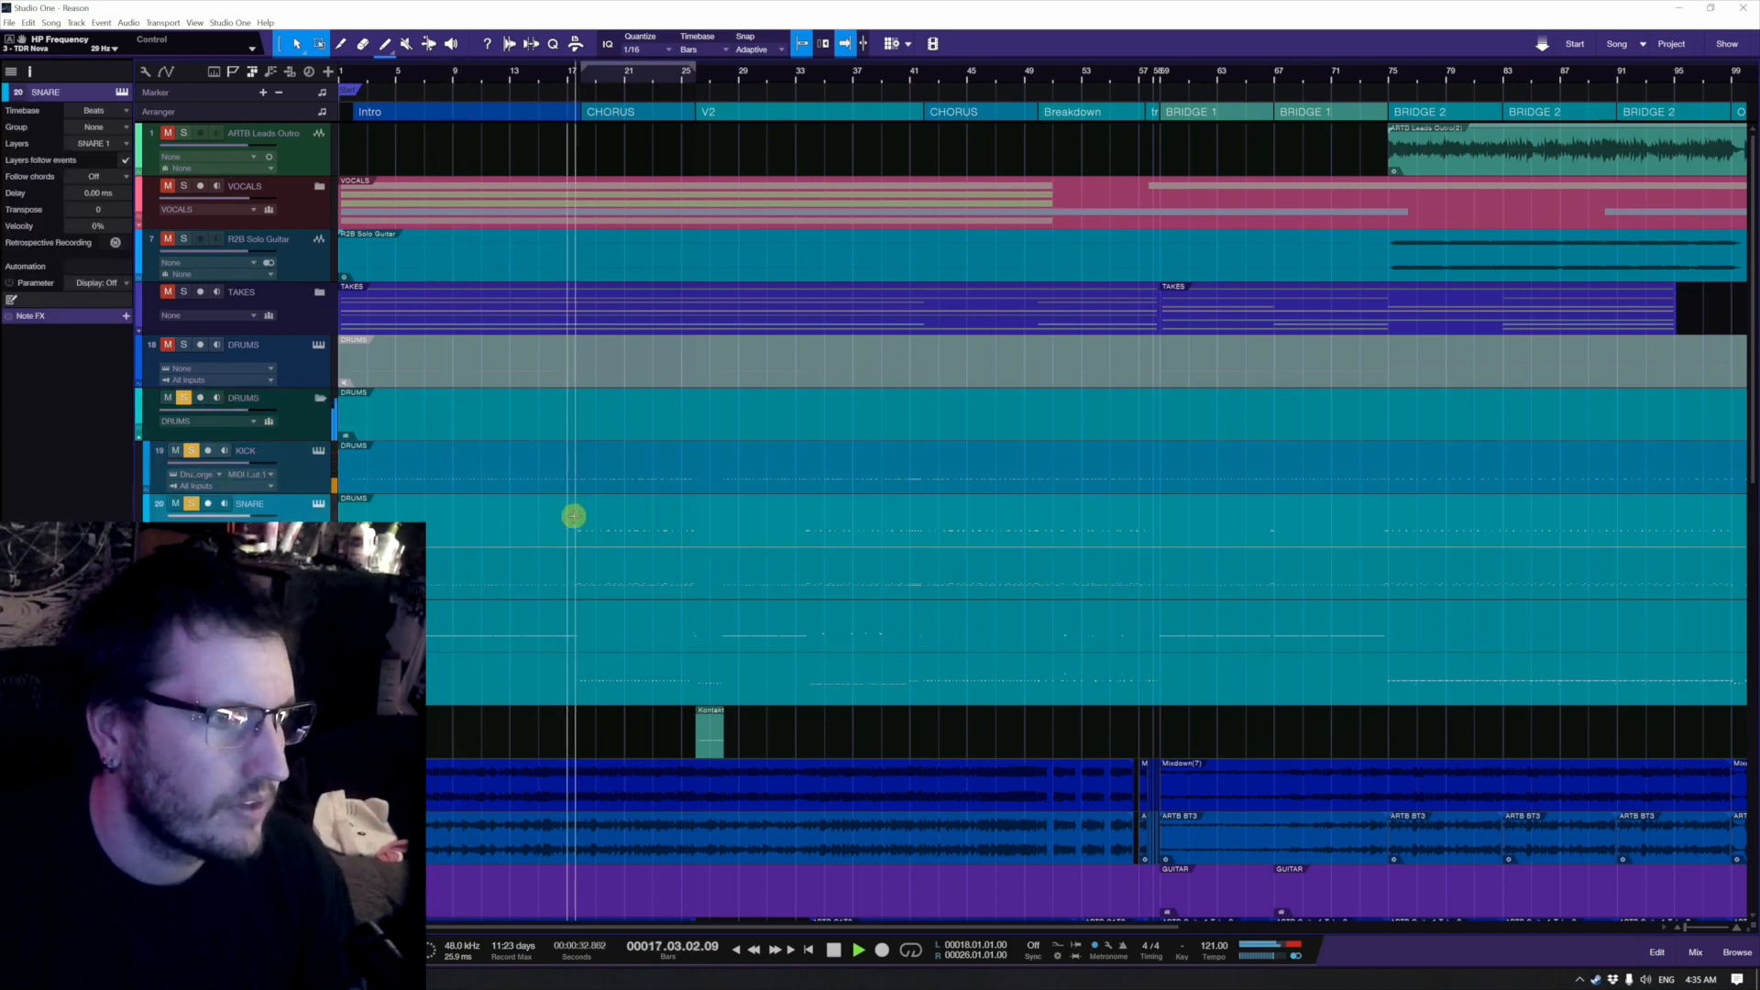
pyautogui.press('F11')
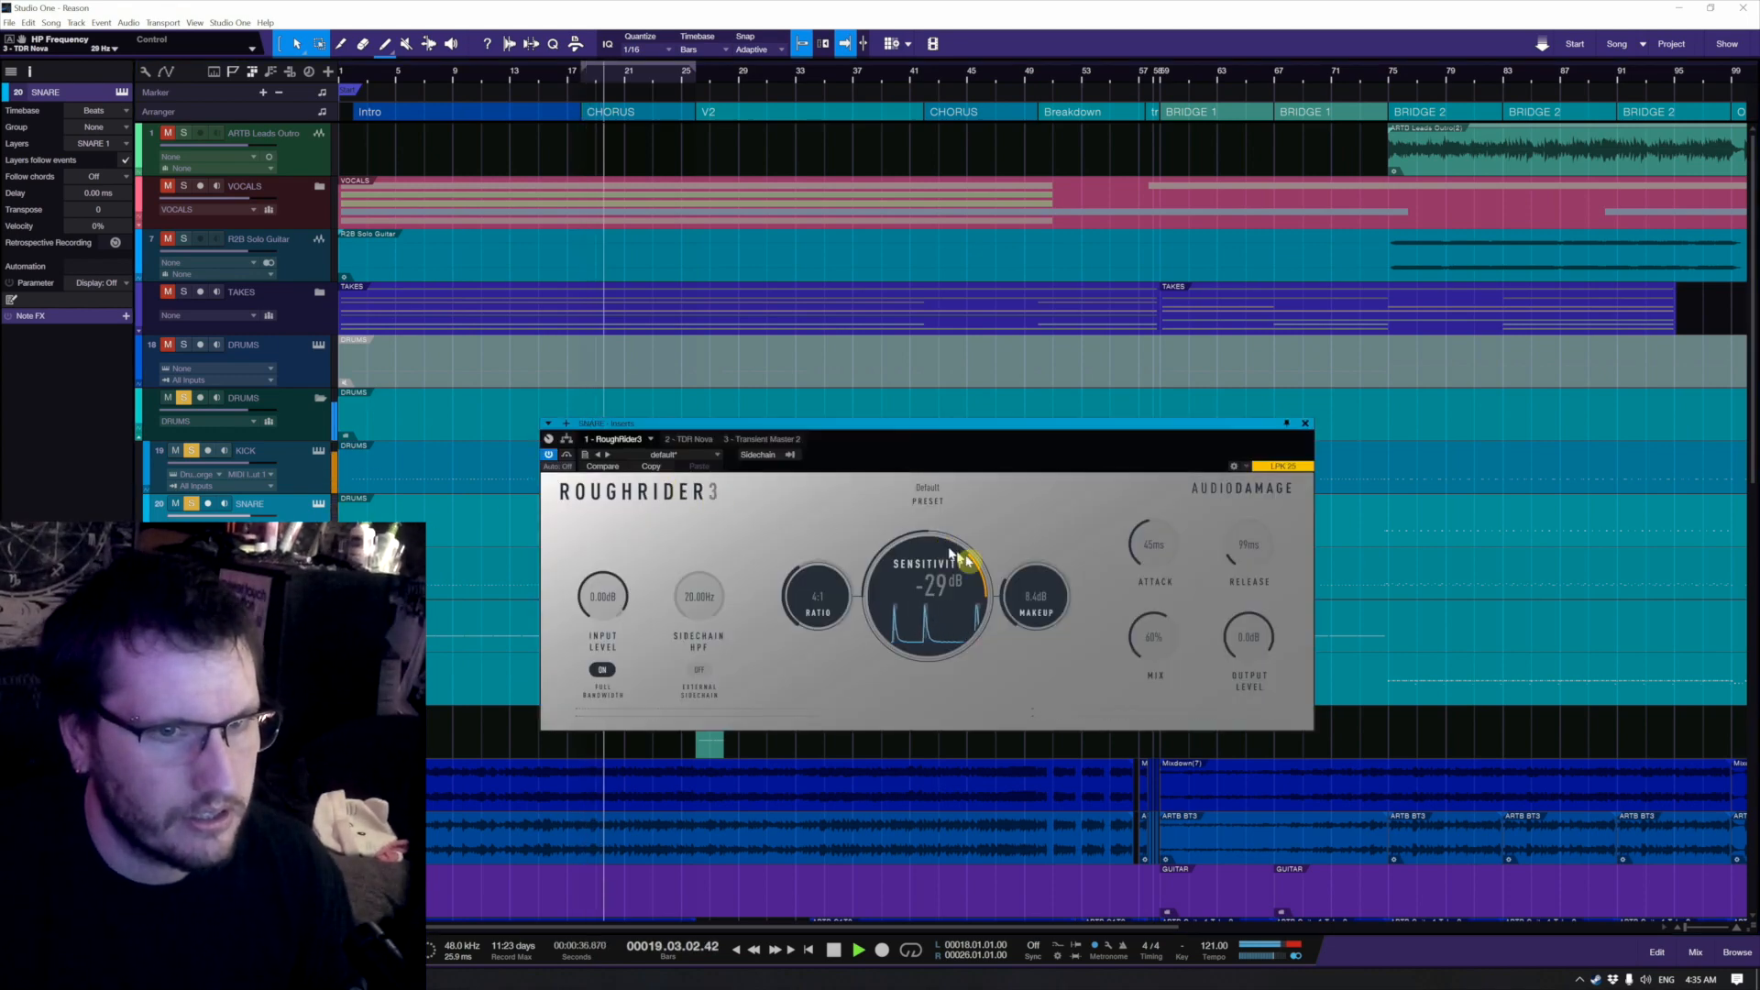
pyautogui.moveTo(1139, 553); pyautogui.dragTo(1157, 548)
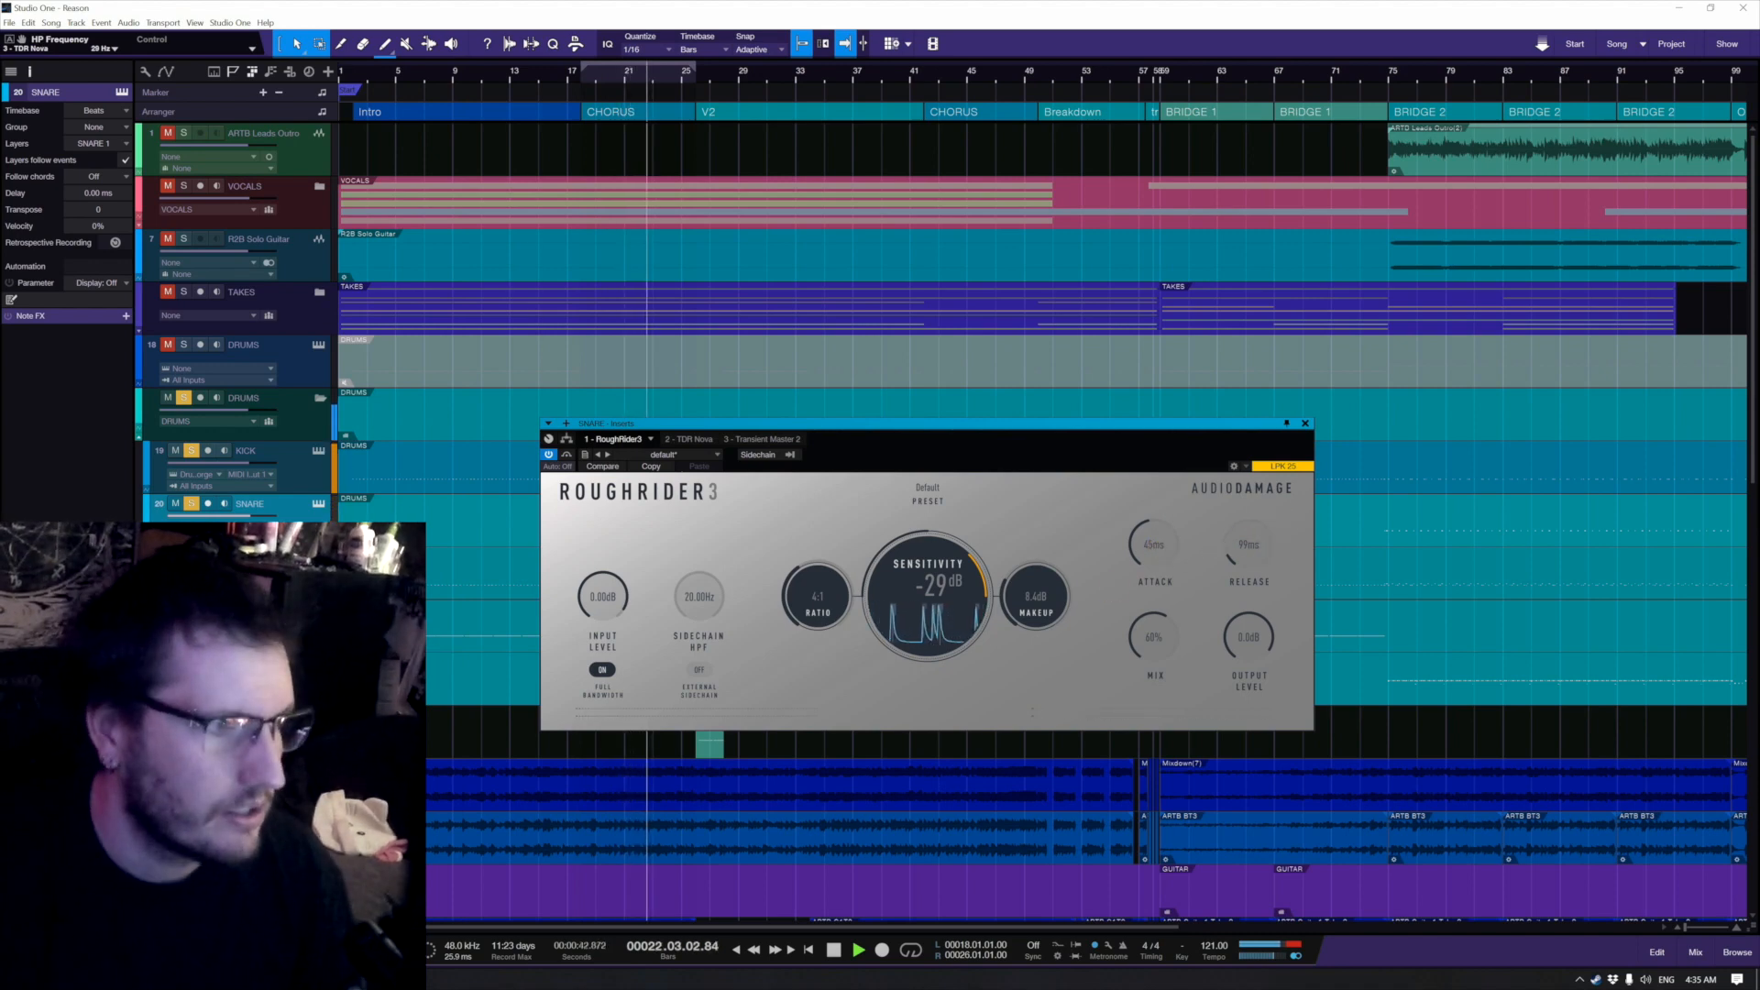
# Step: View TDR Nova and Transient Master 2 on the SNARE track during playback, close the plug-in window, and stop playback
pyautogui.click(682, 439)
pyautogui.moveTo(688, 510); pyautogui.dragTo(803, 550)
pyautogui.click(753, 439)
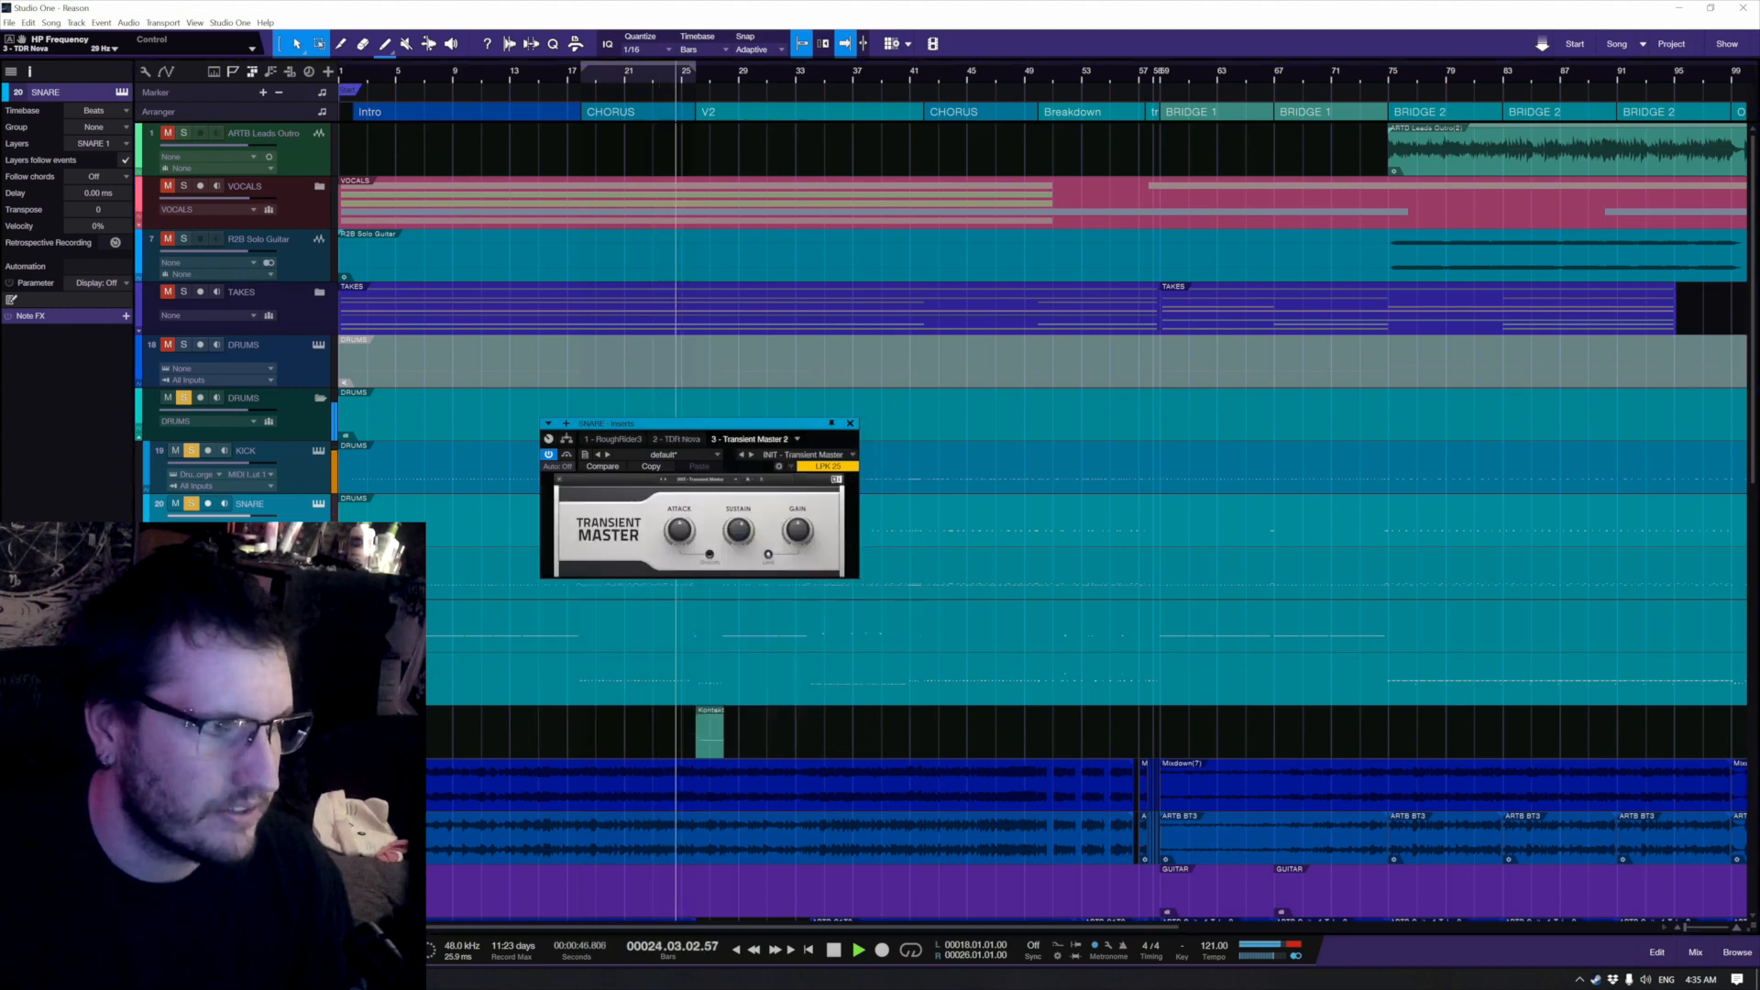
pyautogui.click(851, 423)
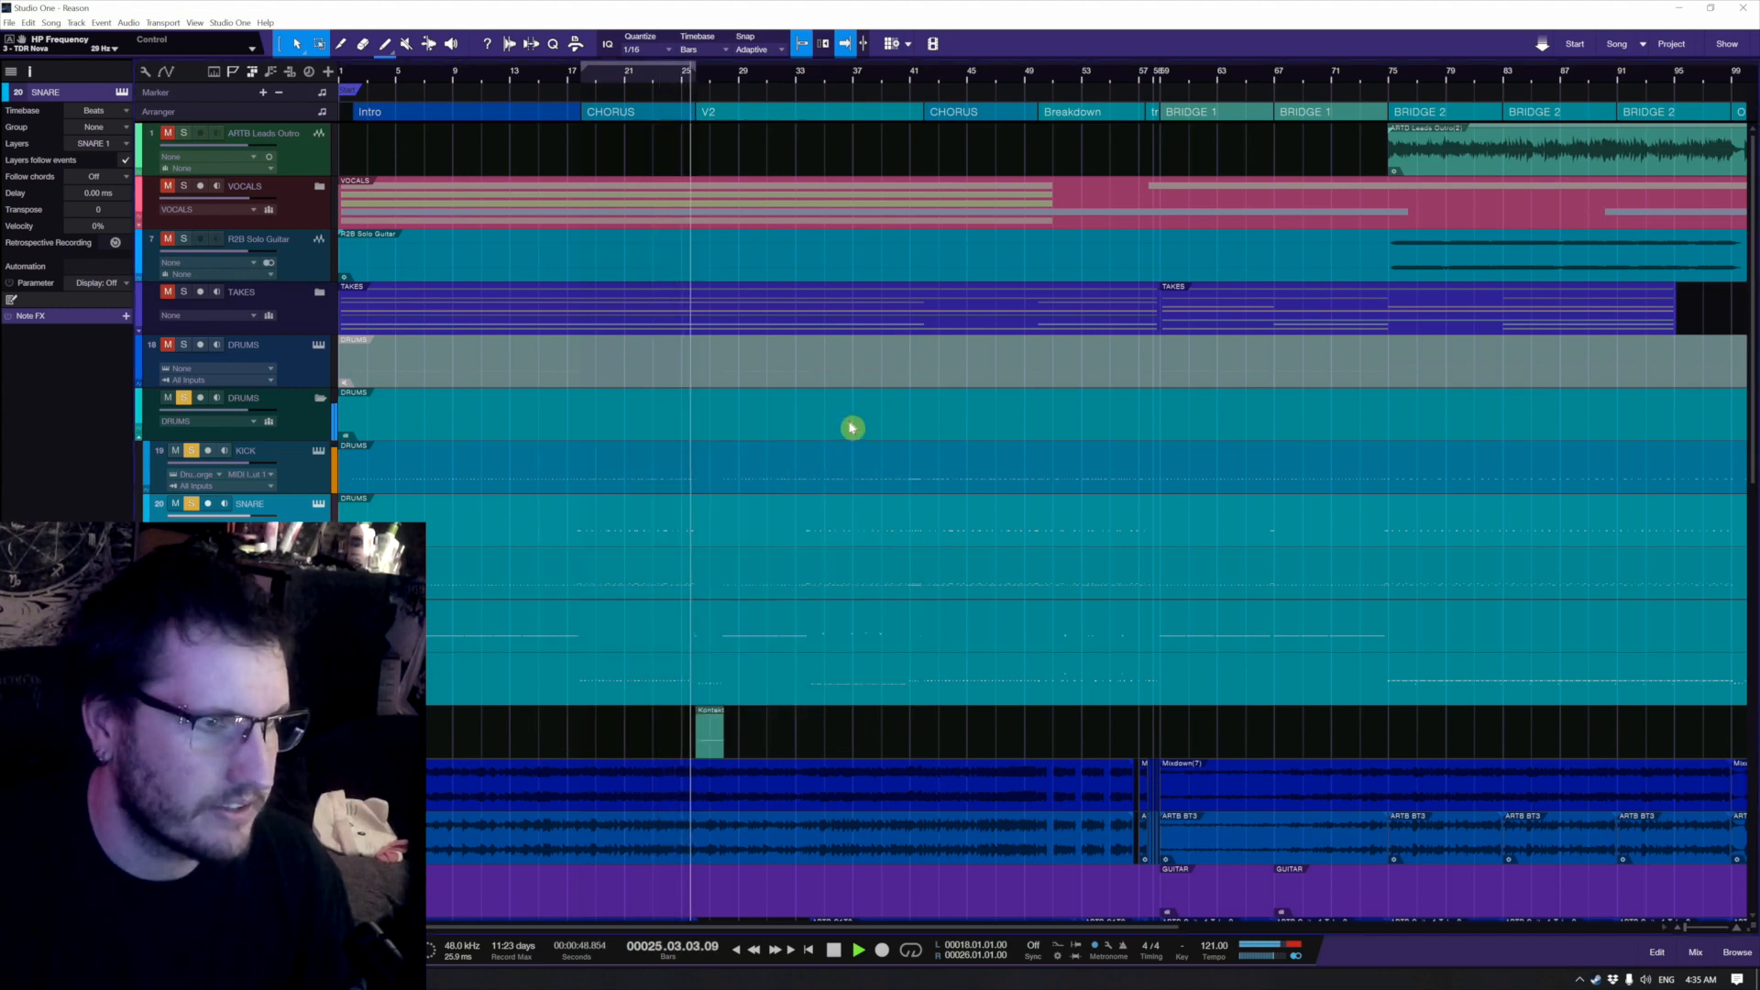
pyautogui.press('space')
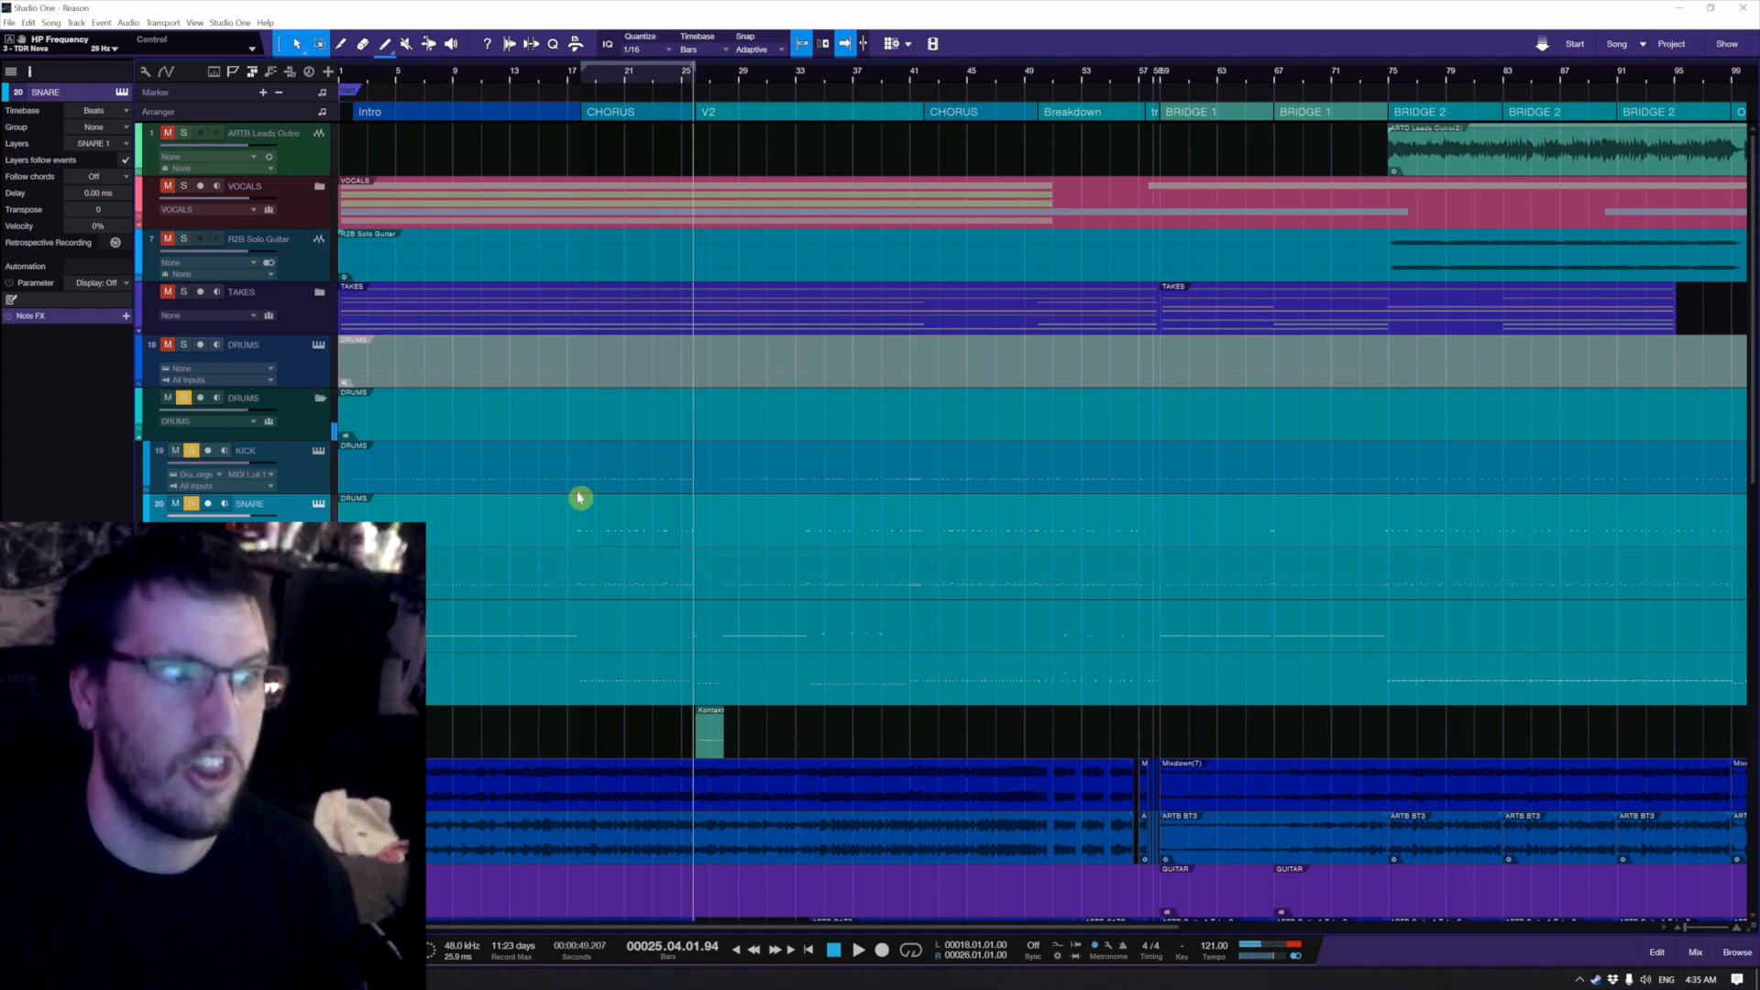
# Step: Play the soloed drums from about bar 17 and view FabFilter Pro-R on the OVERHEADS track
pyautogui.click(577, 637)
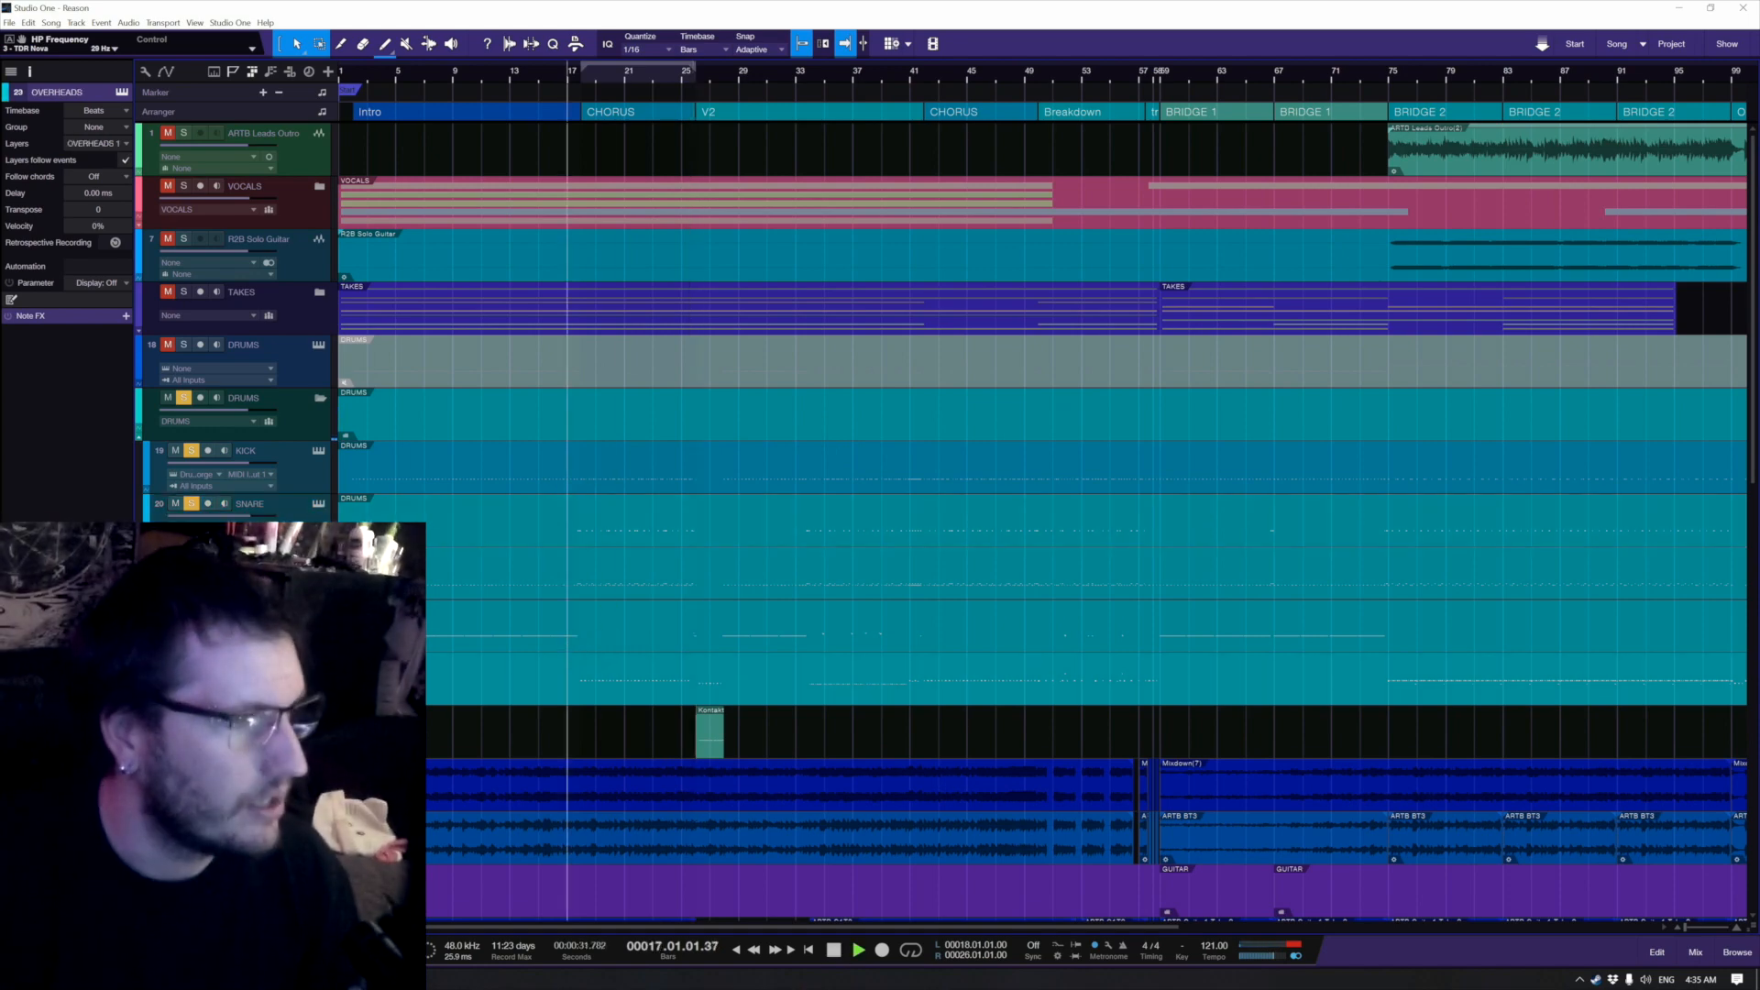
pyautogui.press('space')
pyautogui.press('F11')
pyautogui.moveTo(1101, 397)
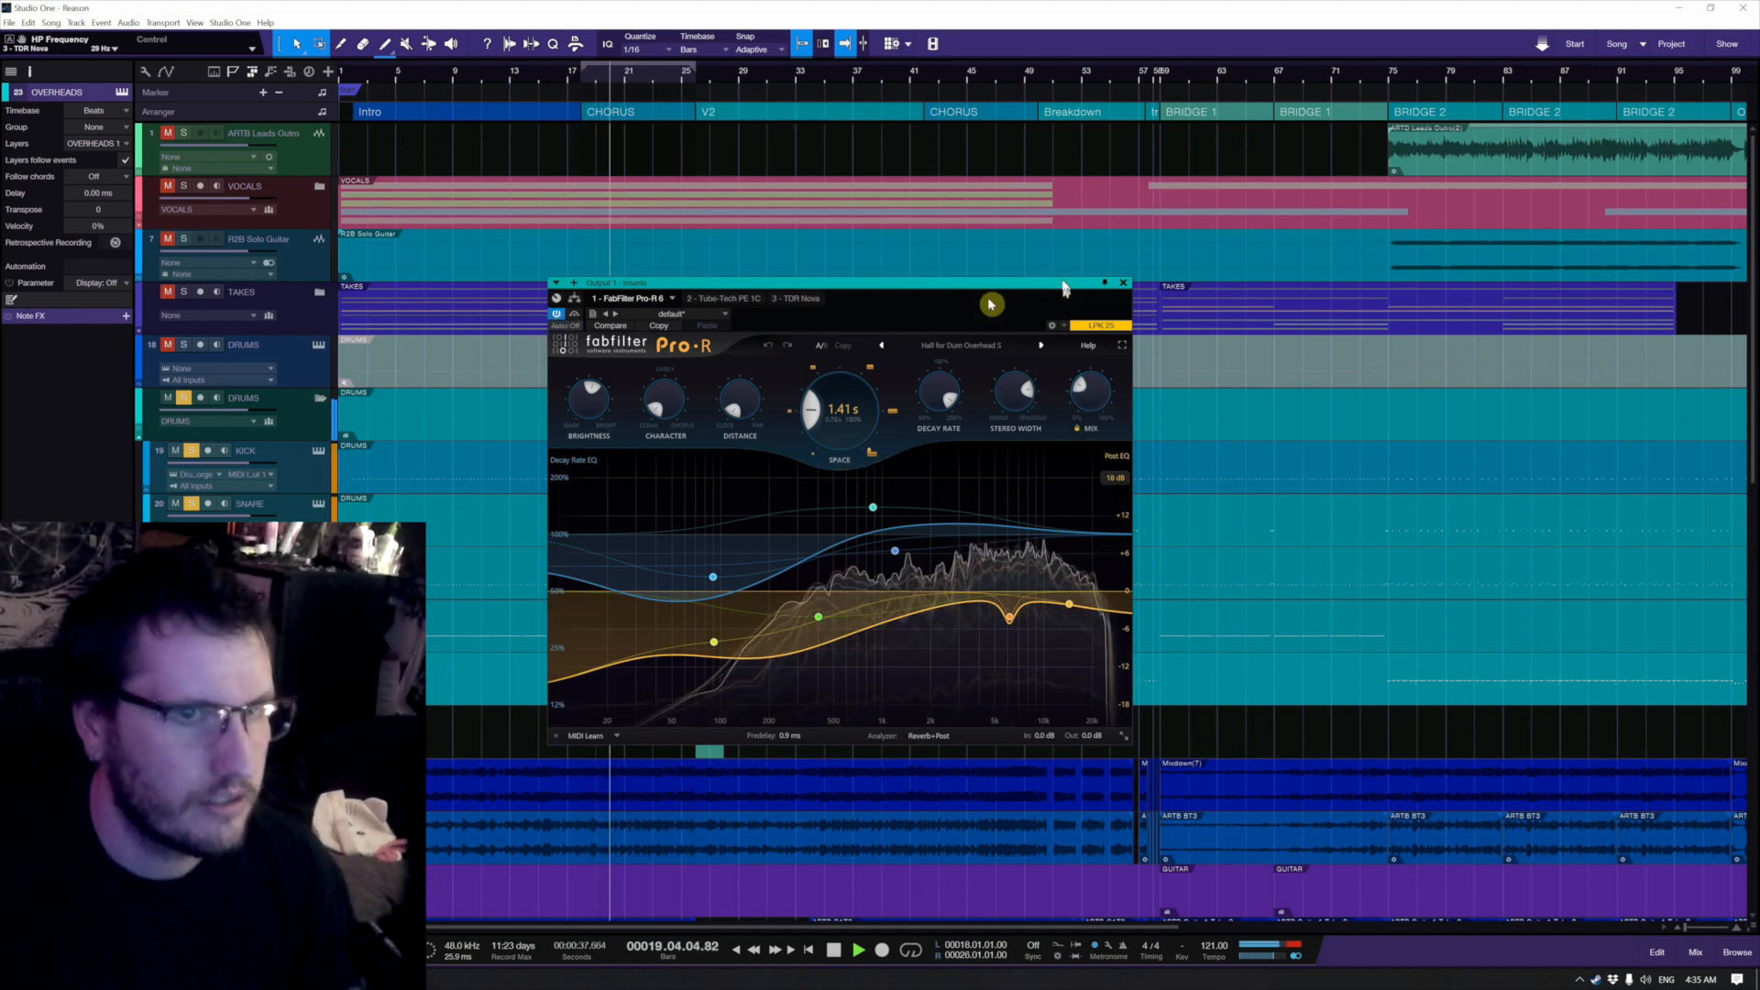
pyautogui.click(1123, 282)
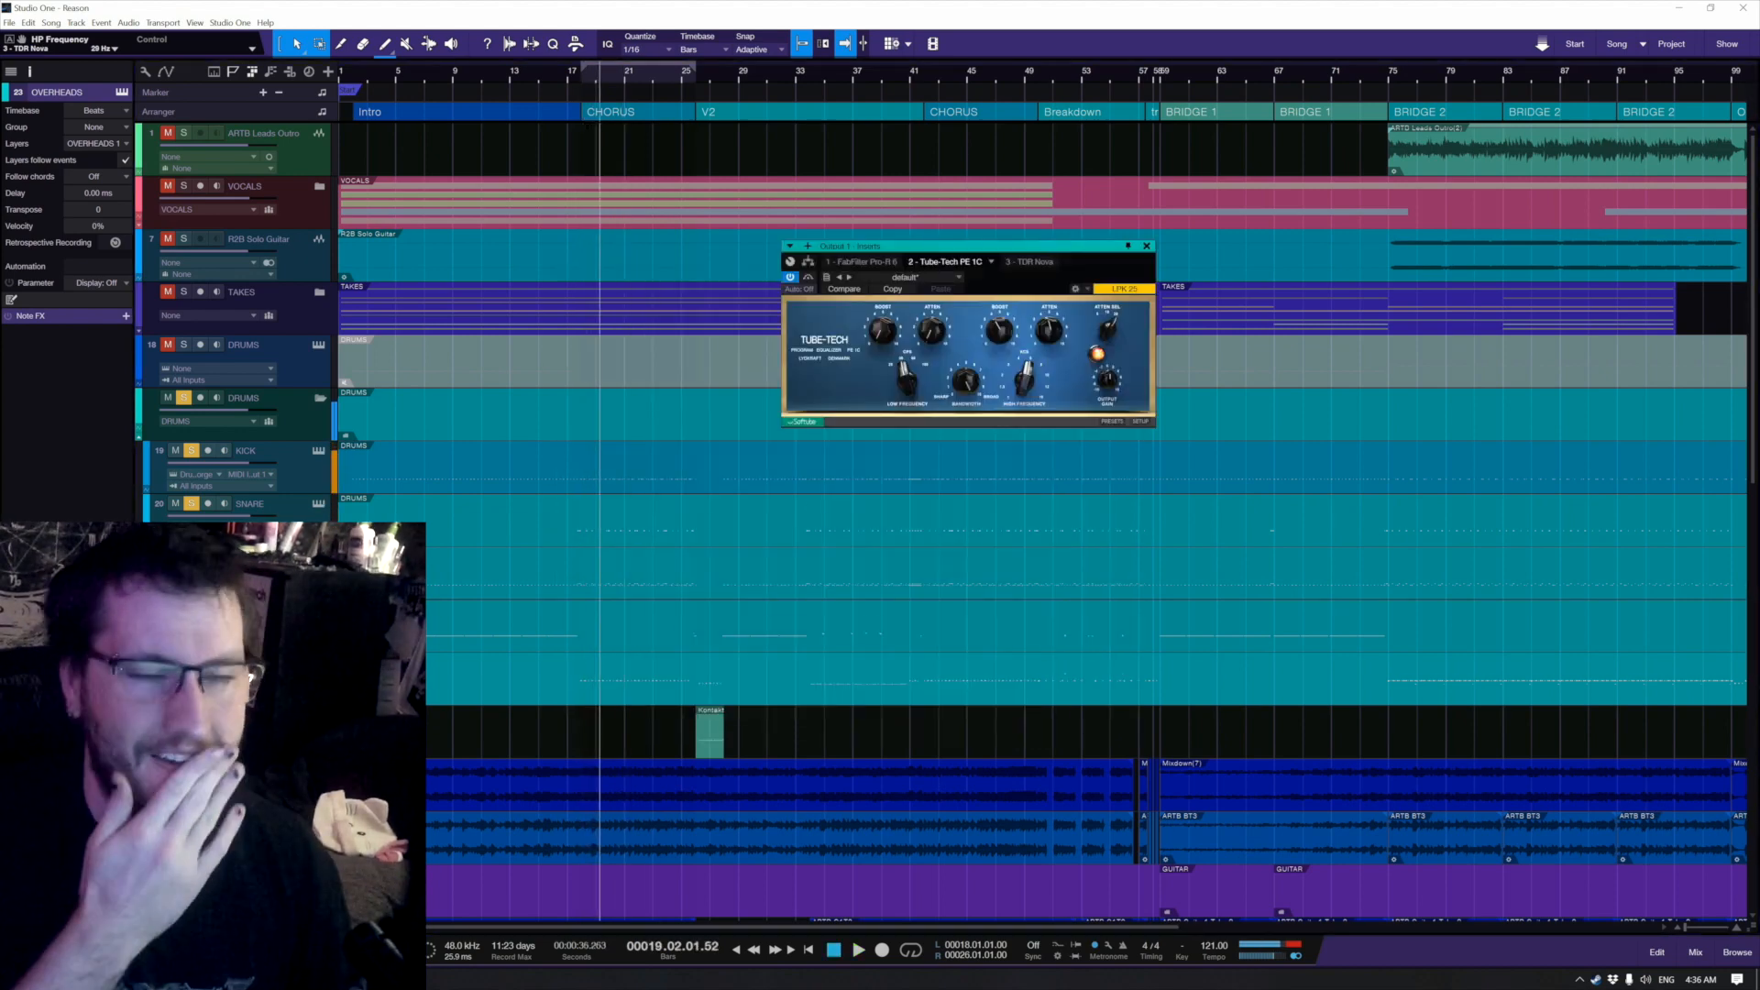
# Step: Play the drums to compare Tube-Tech PE 1C on the OVERHEADS track, close its window, and stop playback
pyautogui.press('space')
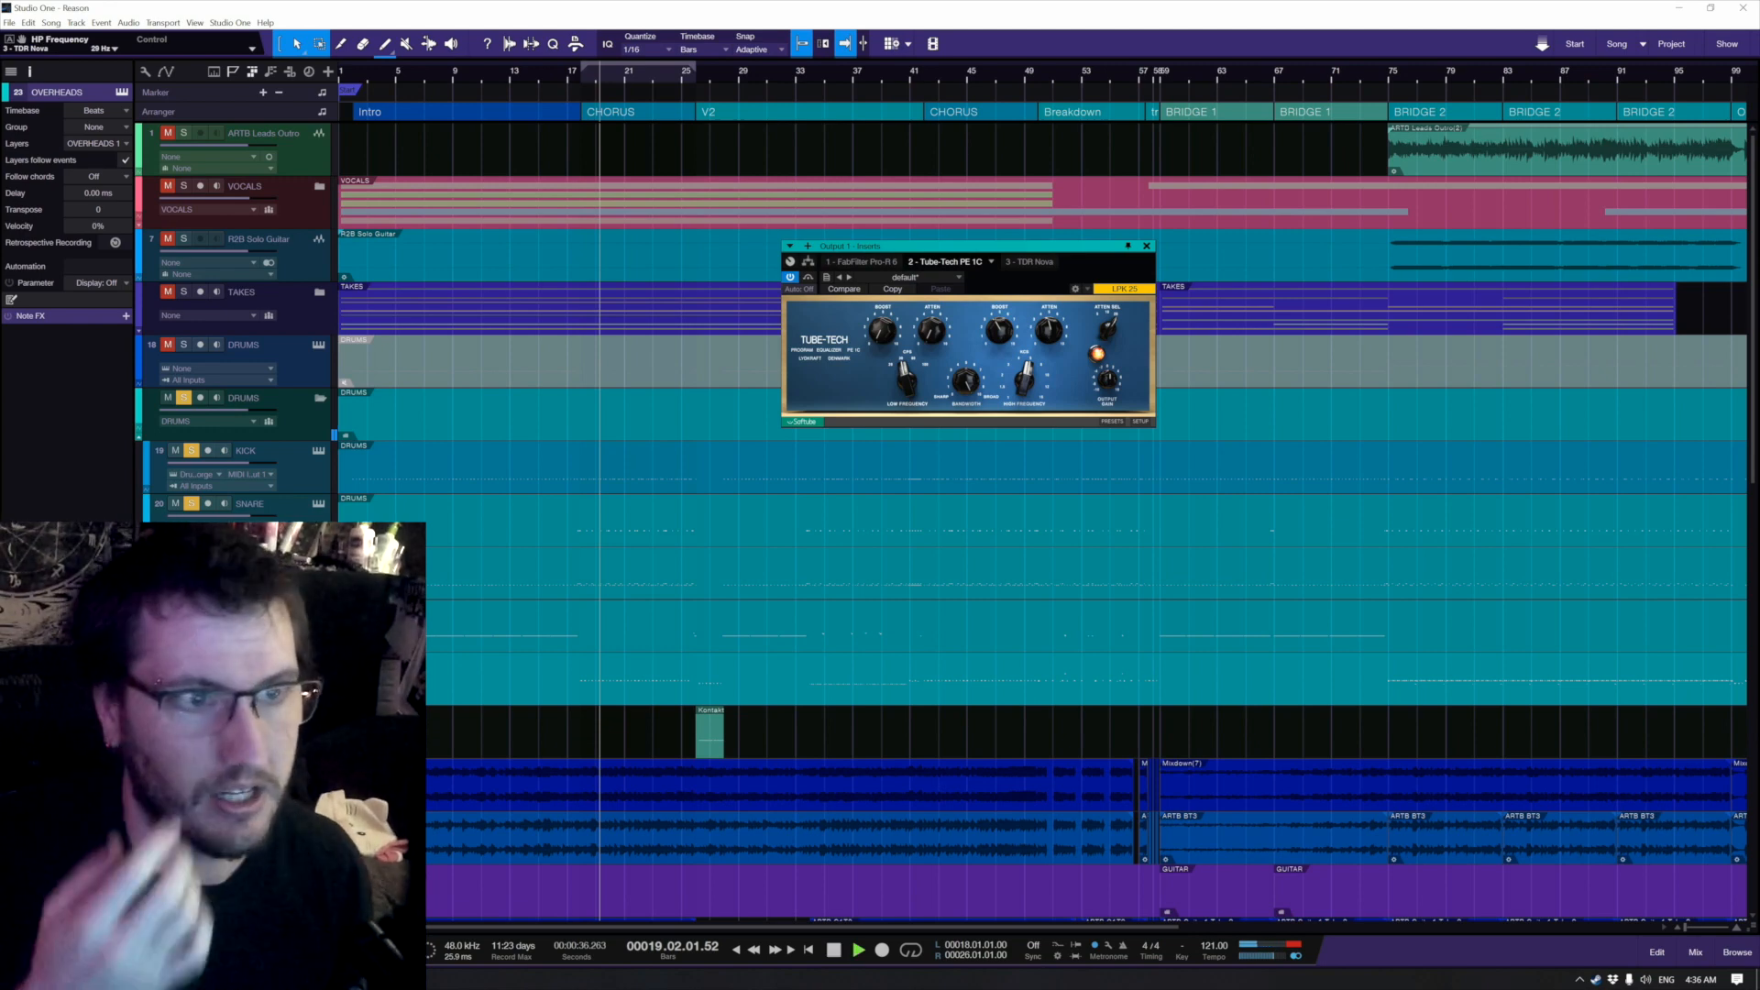
pyautogui.click(790, 277)
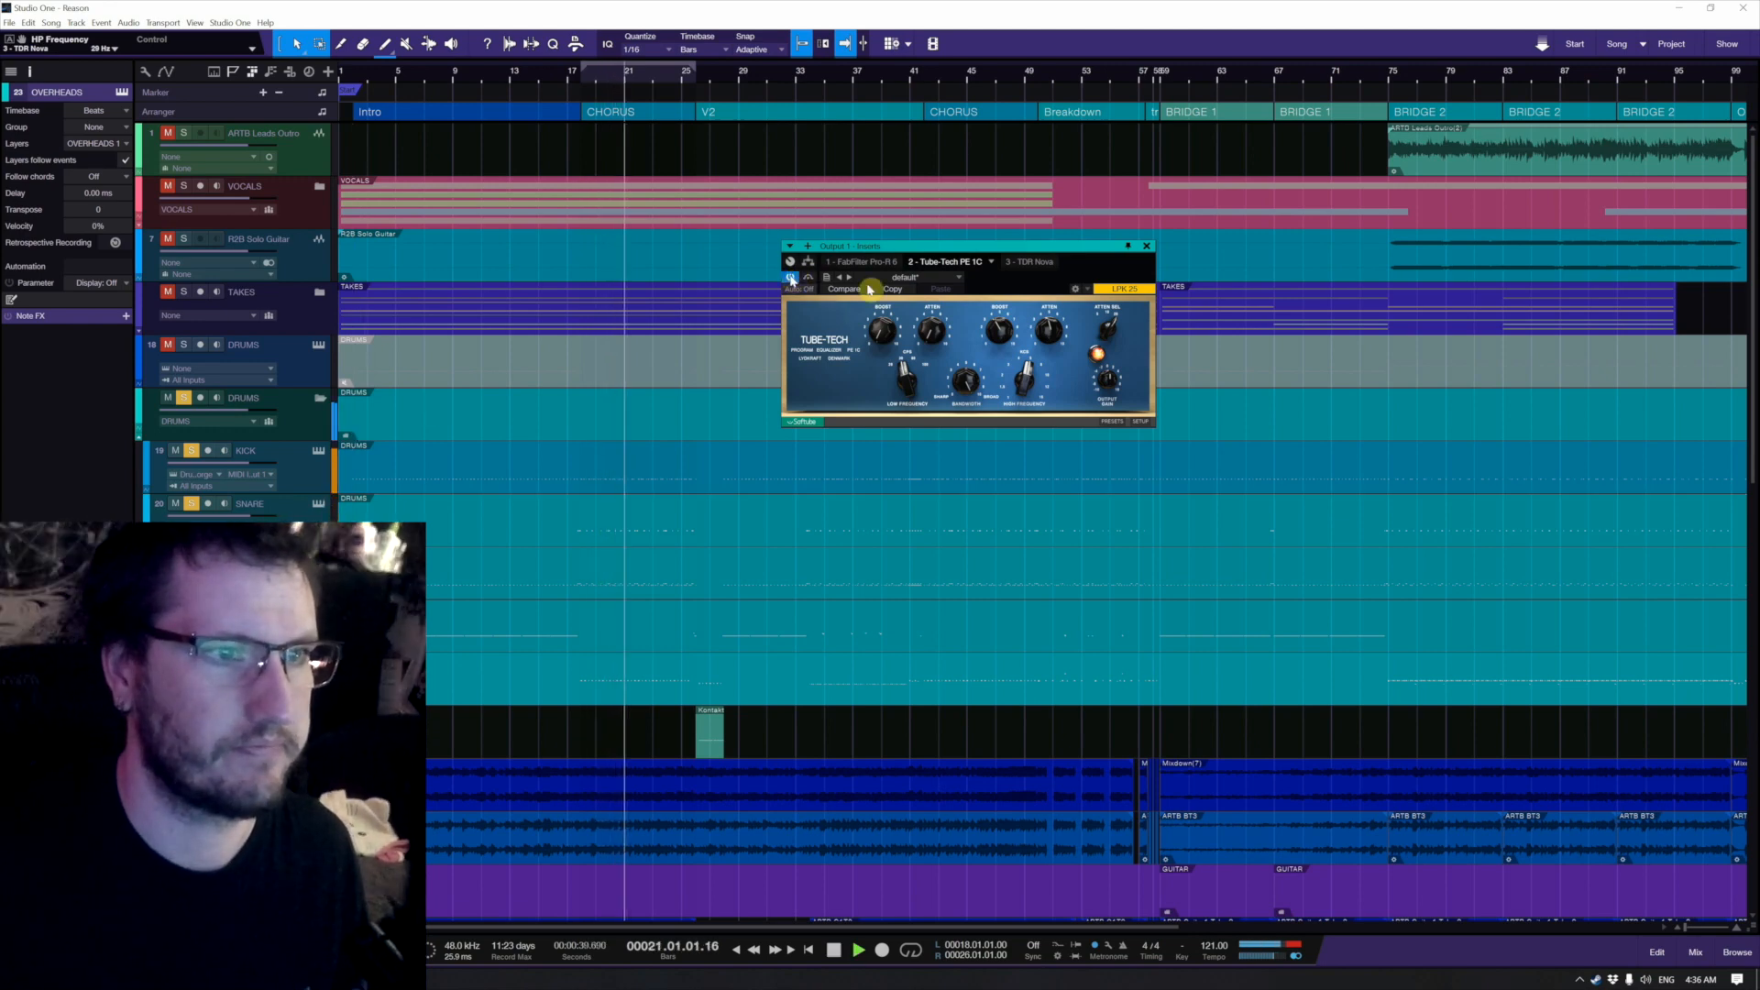
pyautogui.click(1146, 245)
pyautogui.press('space')
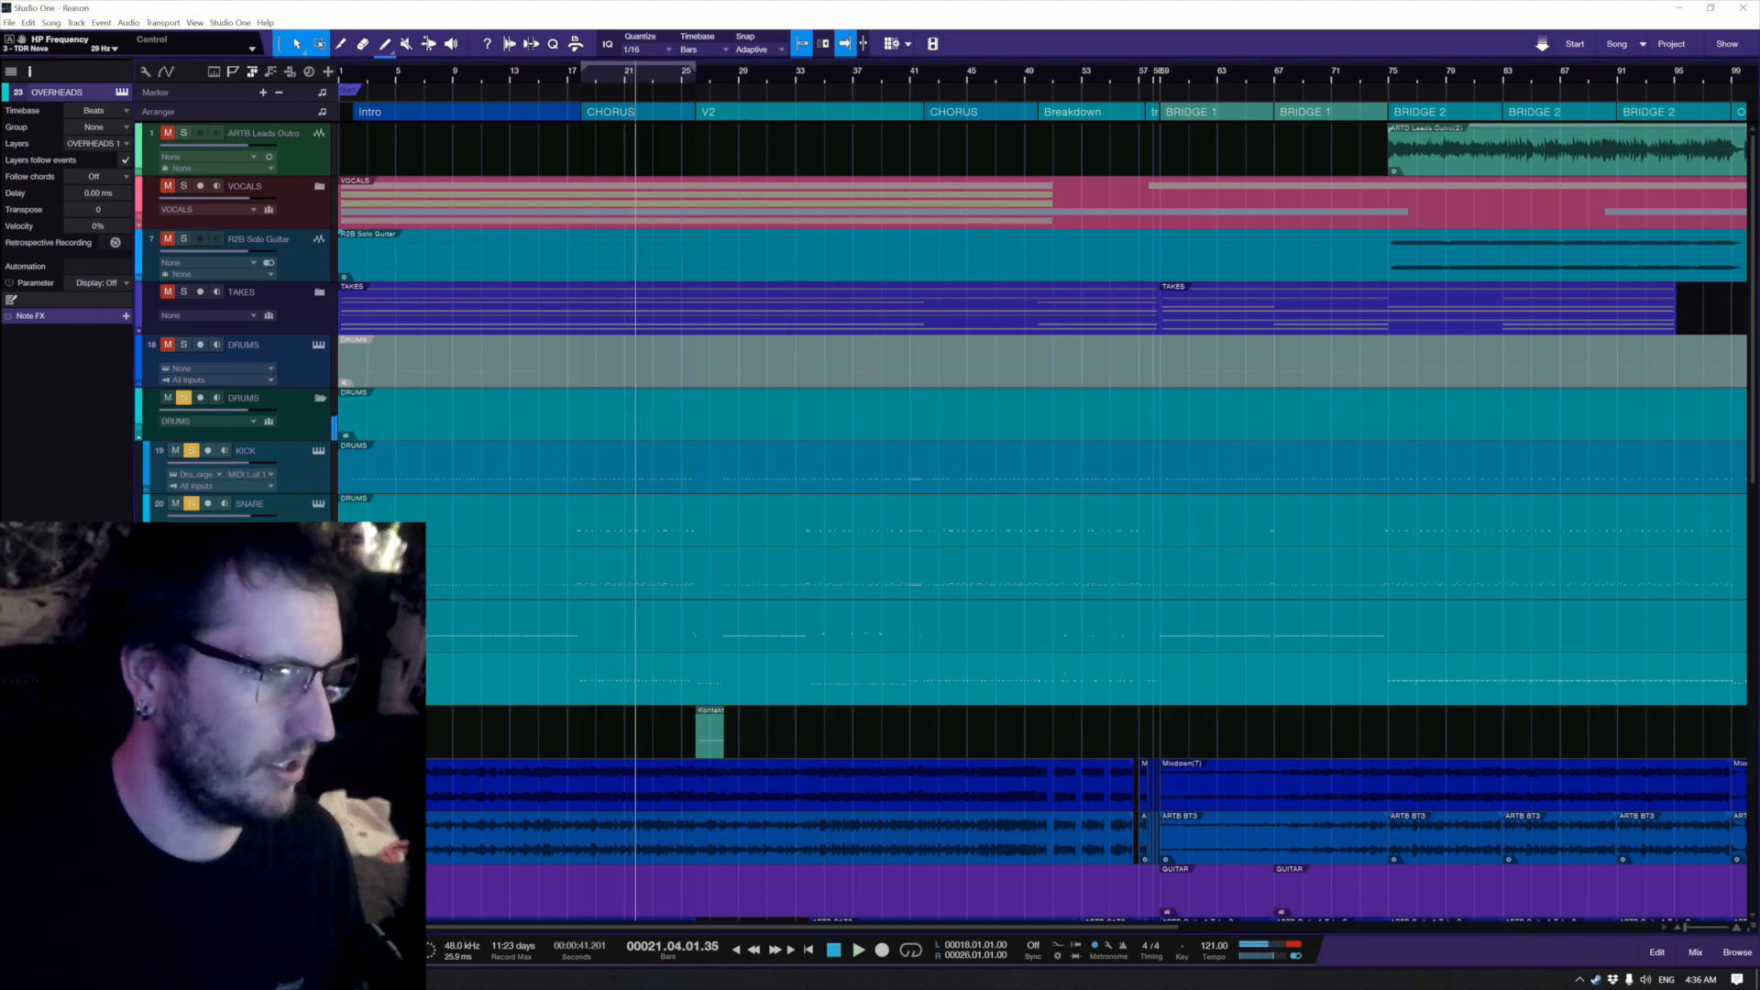
# Step: Examine TDR Nova on the OVERHEADS track during playback, stop playback, and close the plug-in window
pyautogui.press('space')
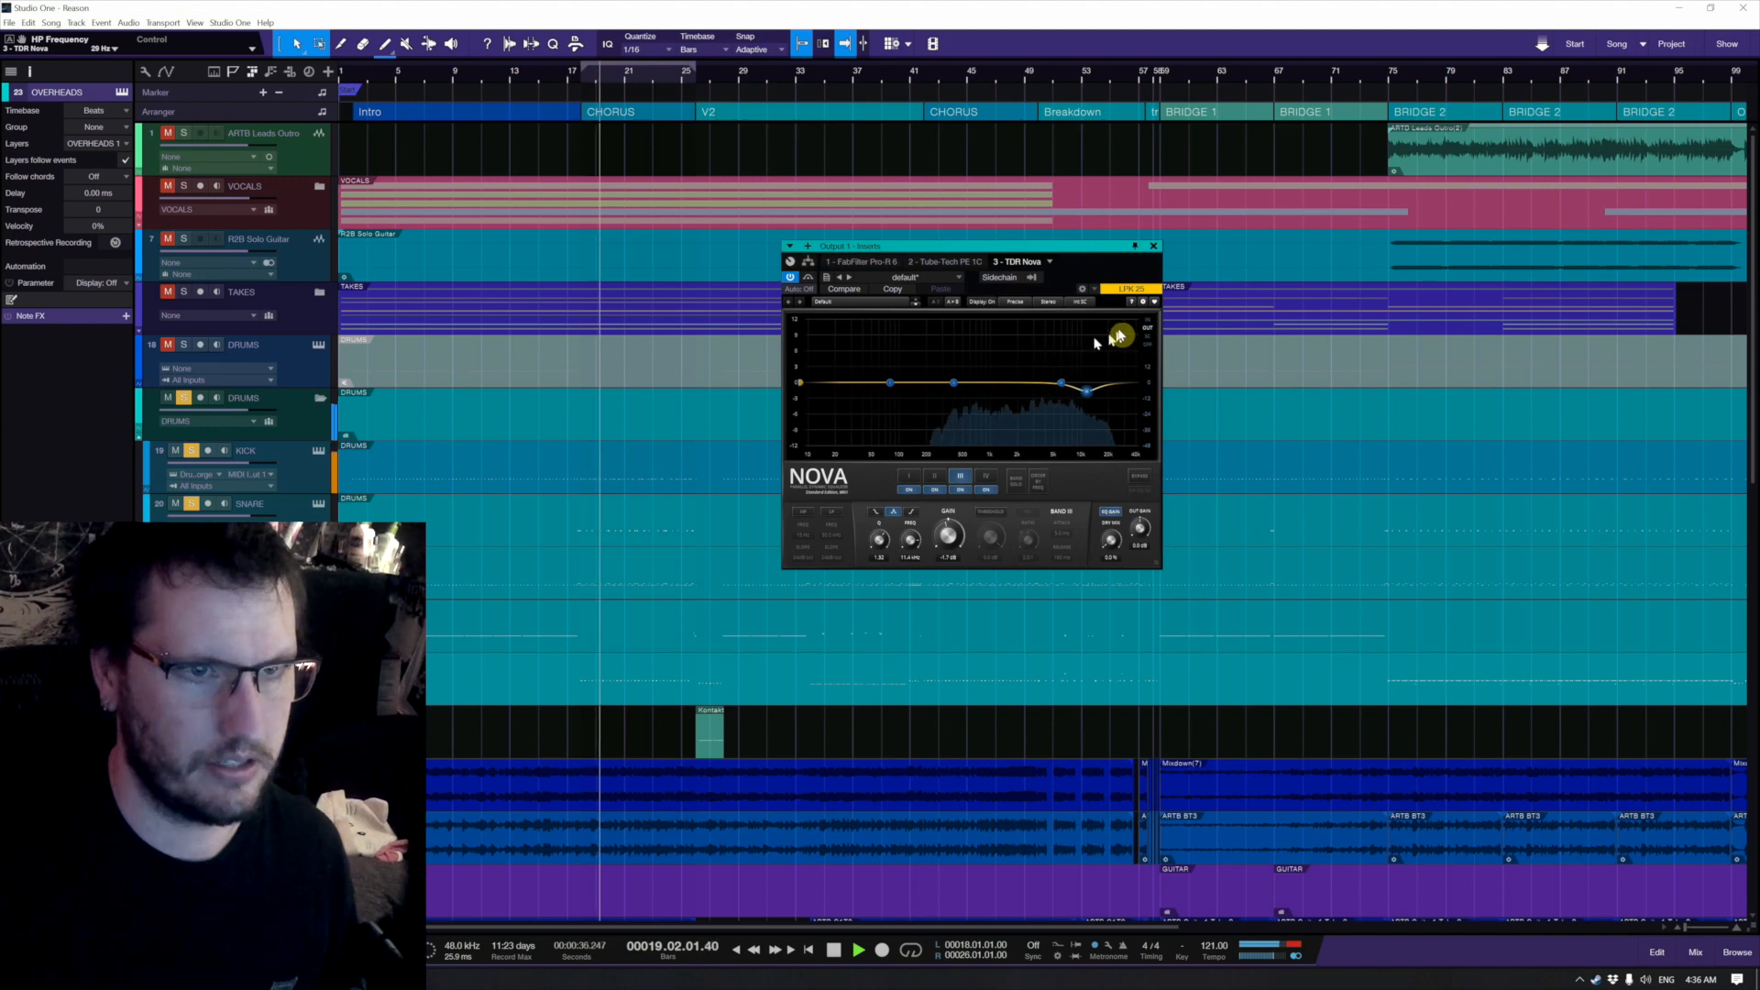
pyautogui.press('space')
pyautogui.click(1153, 246)
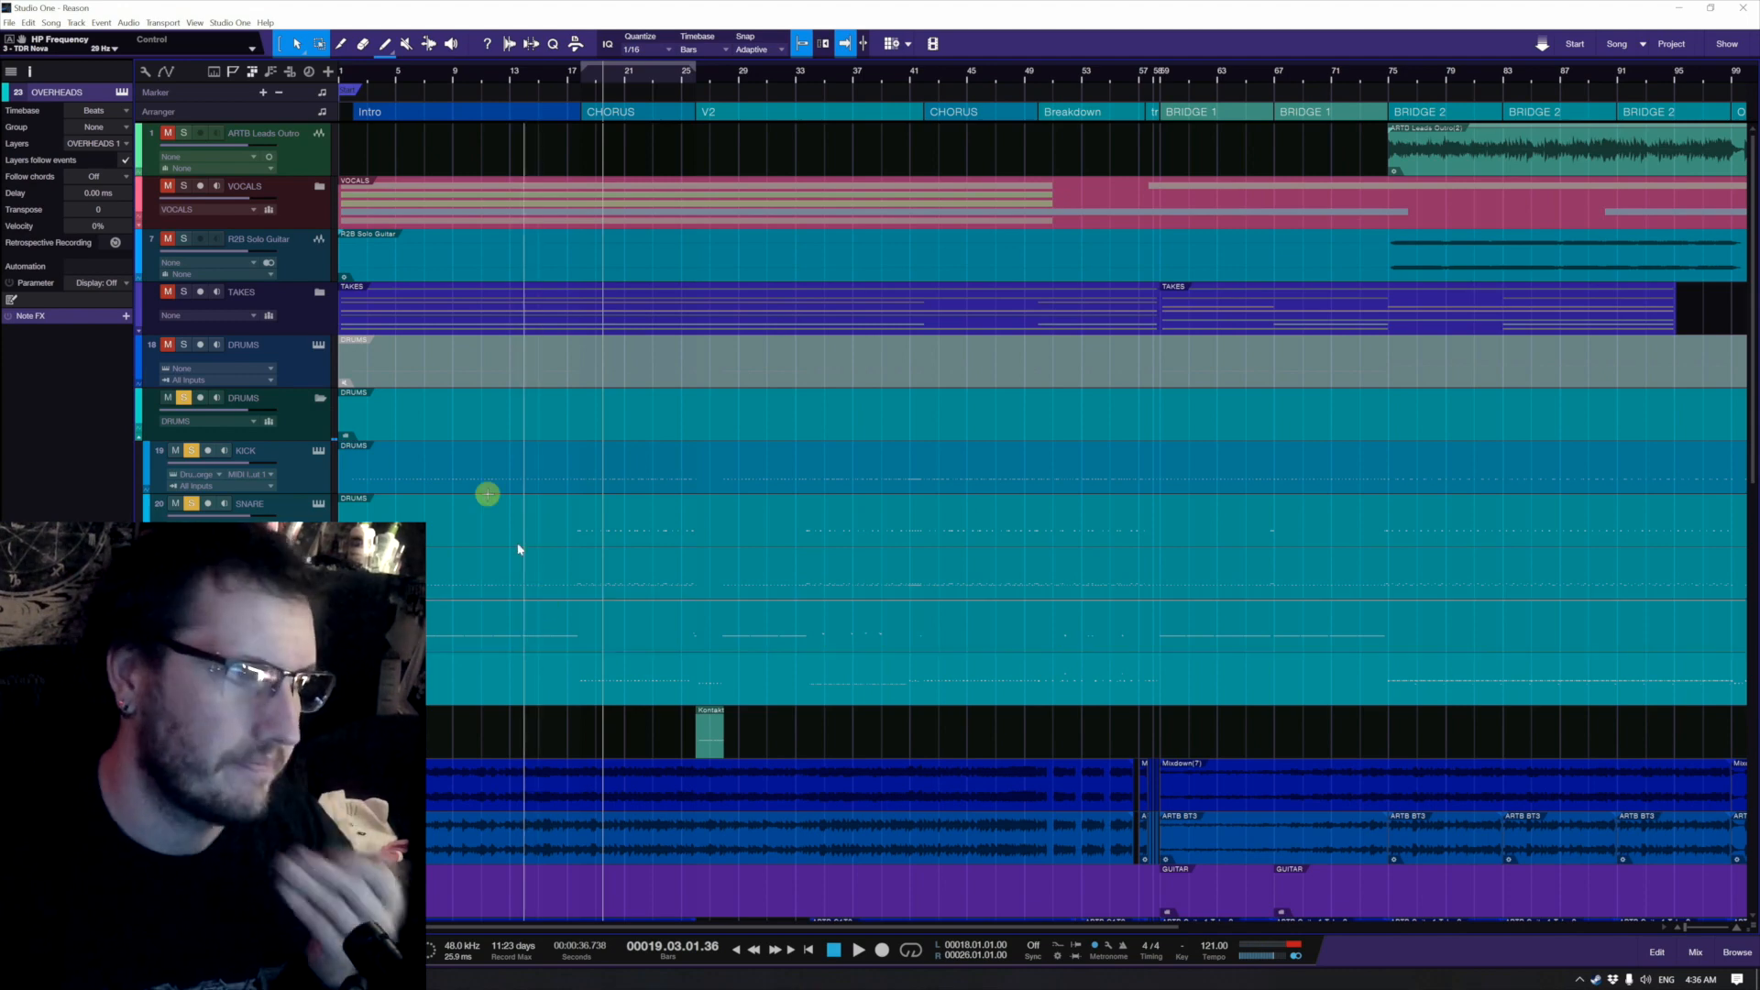
# Step: Clear the drum solos and solo the GUITAR 1 track
pyautogui.press('w')
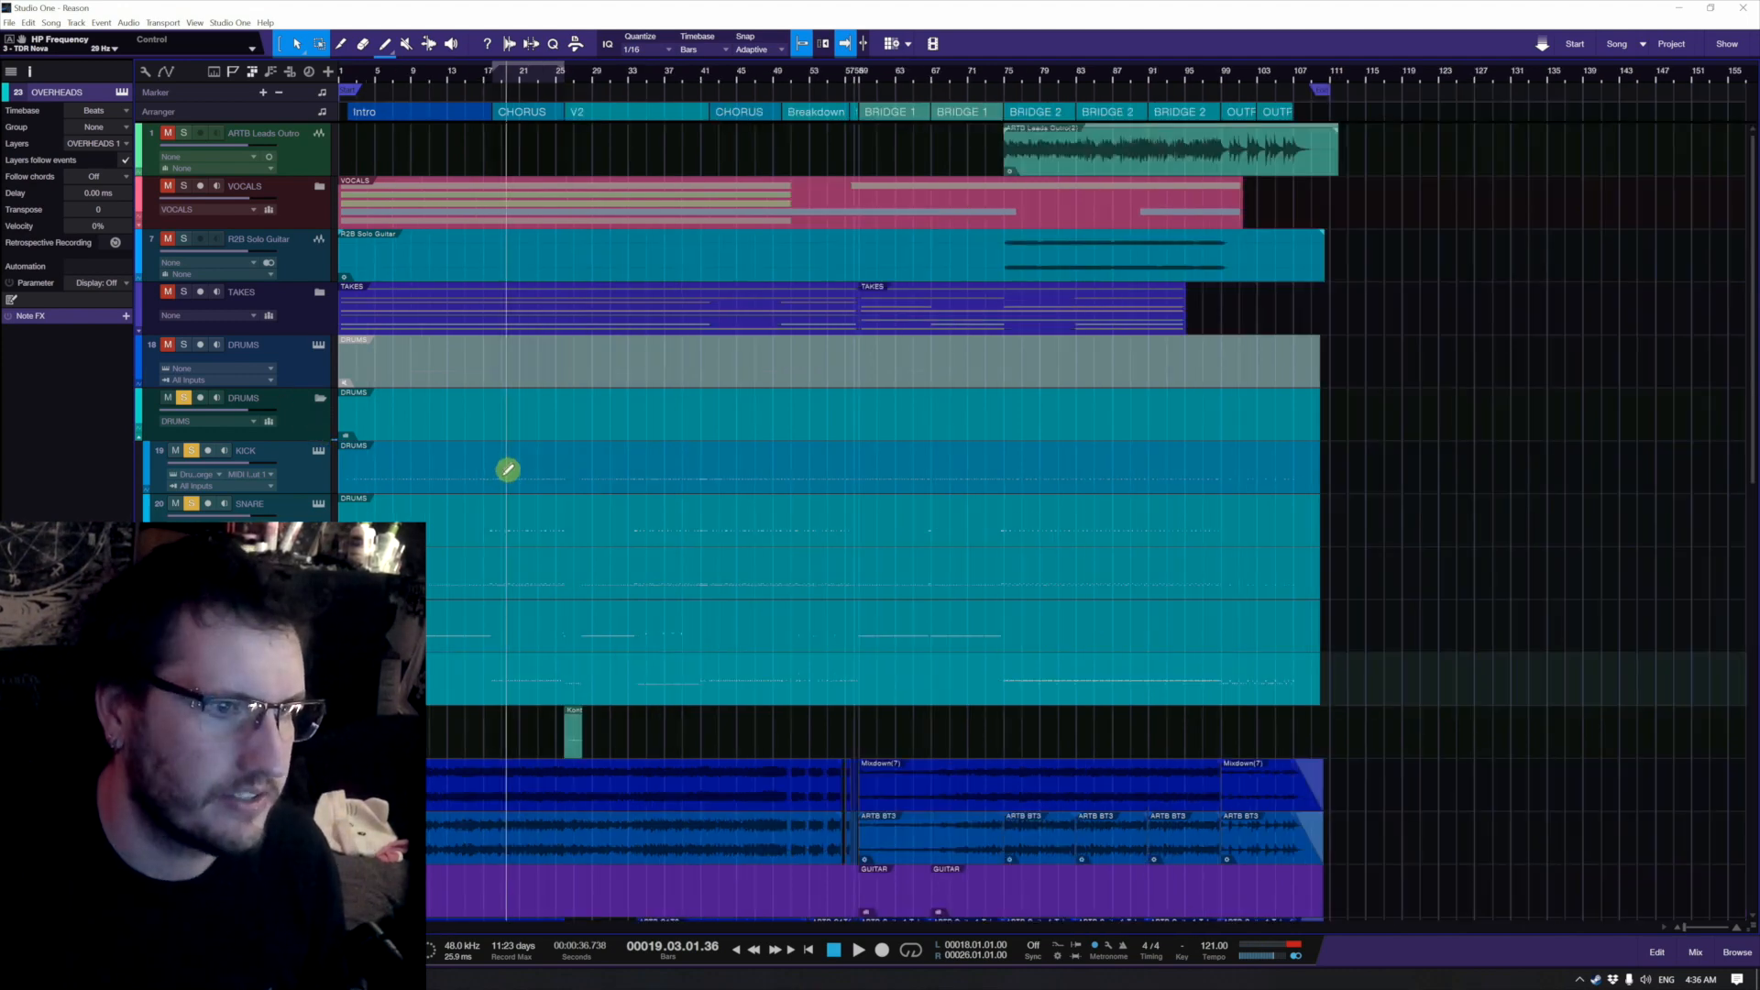
pyautogui.hotkey('shift', 'w')
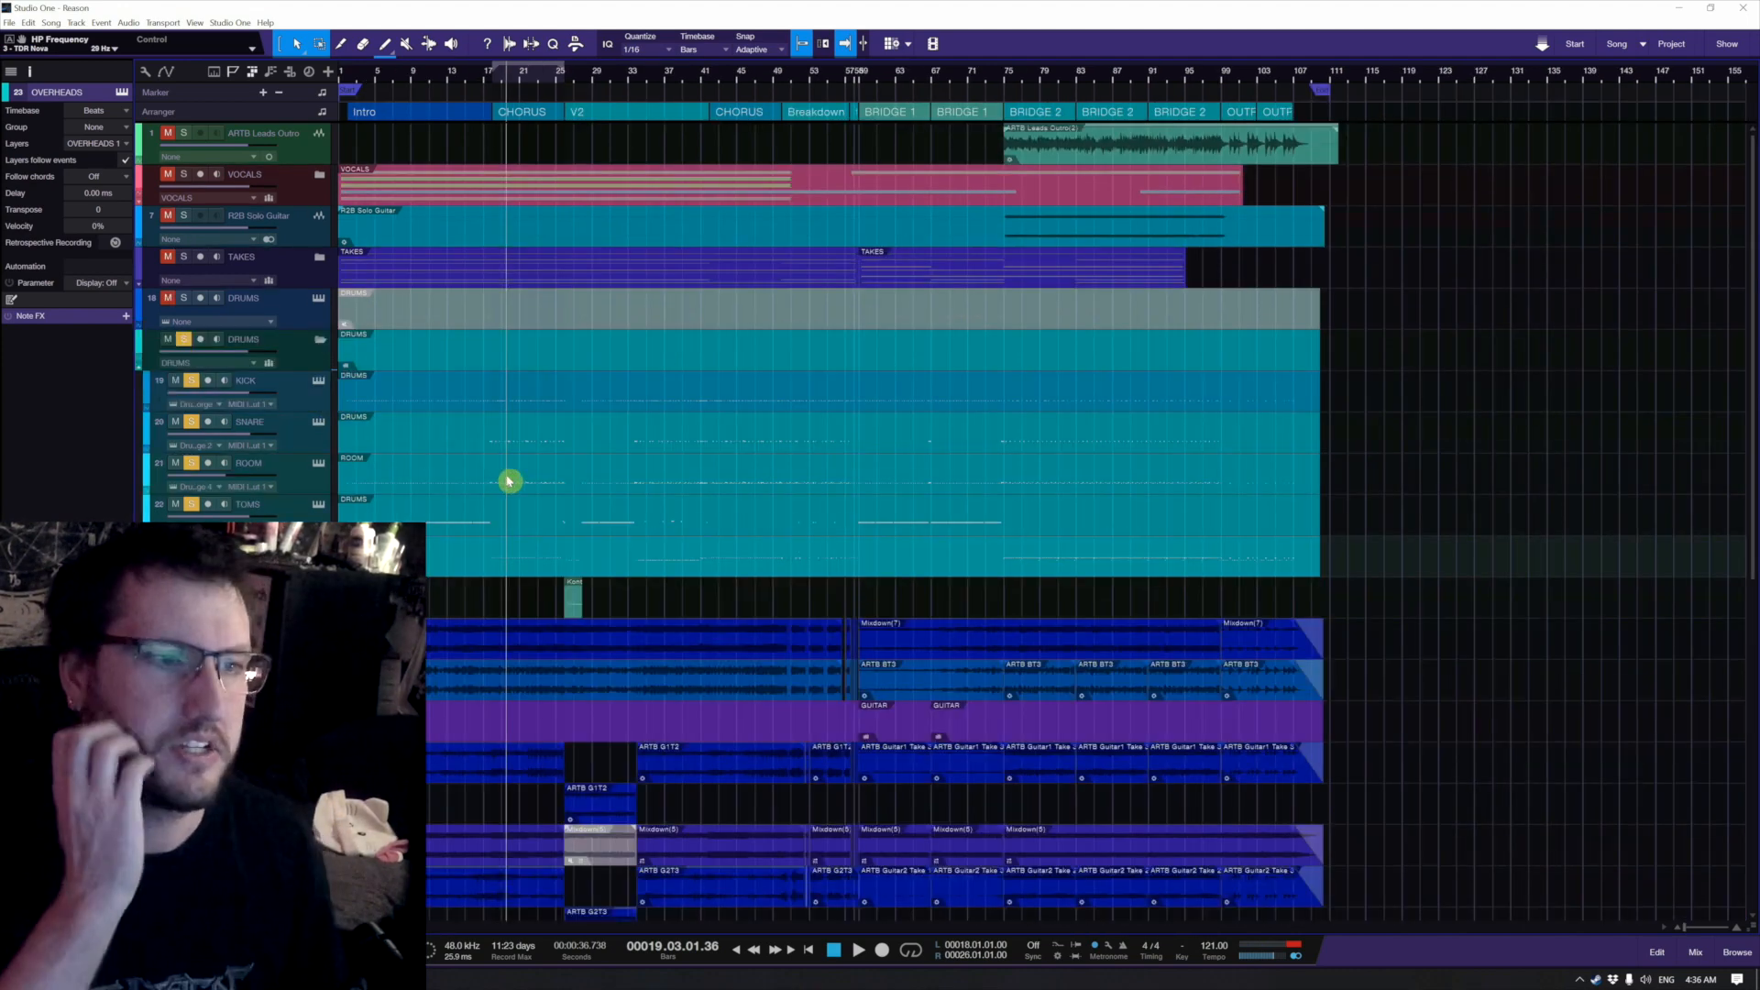
pyautogui.scroll(-5, 510, 481)
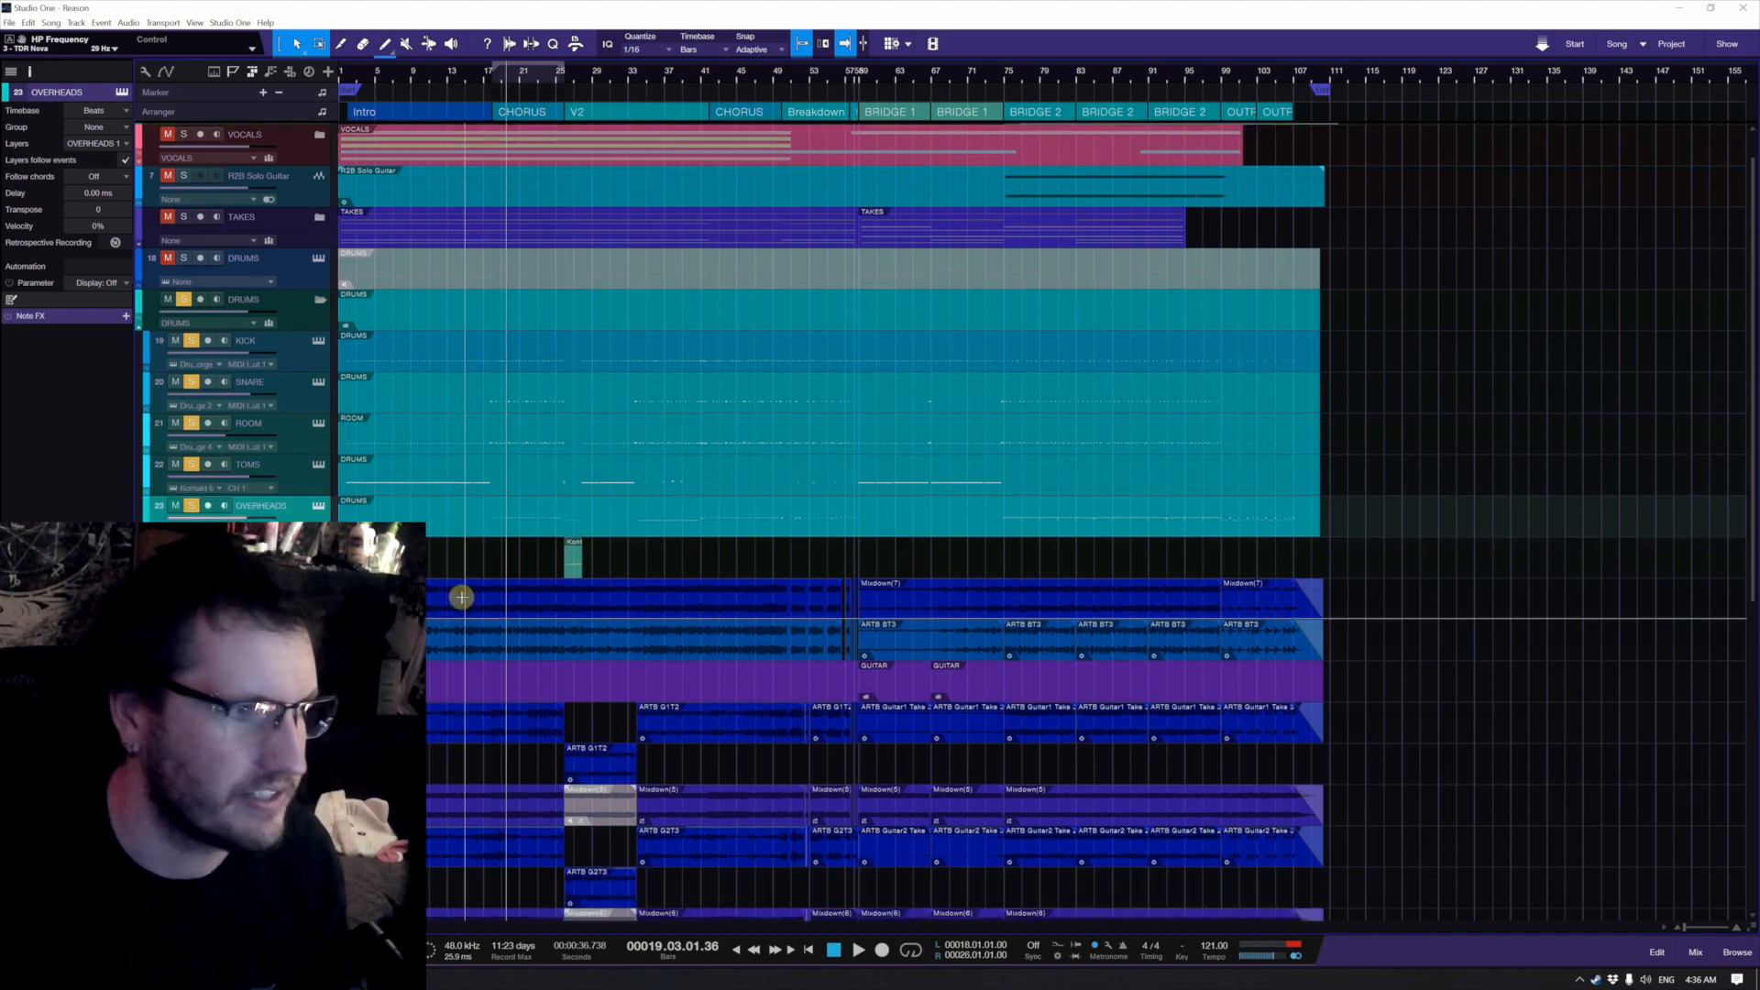
pyautogui.click(248, 573)
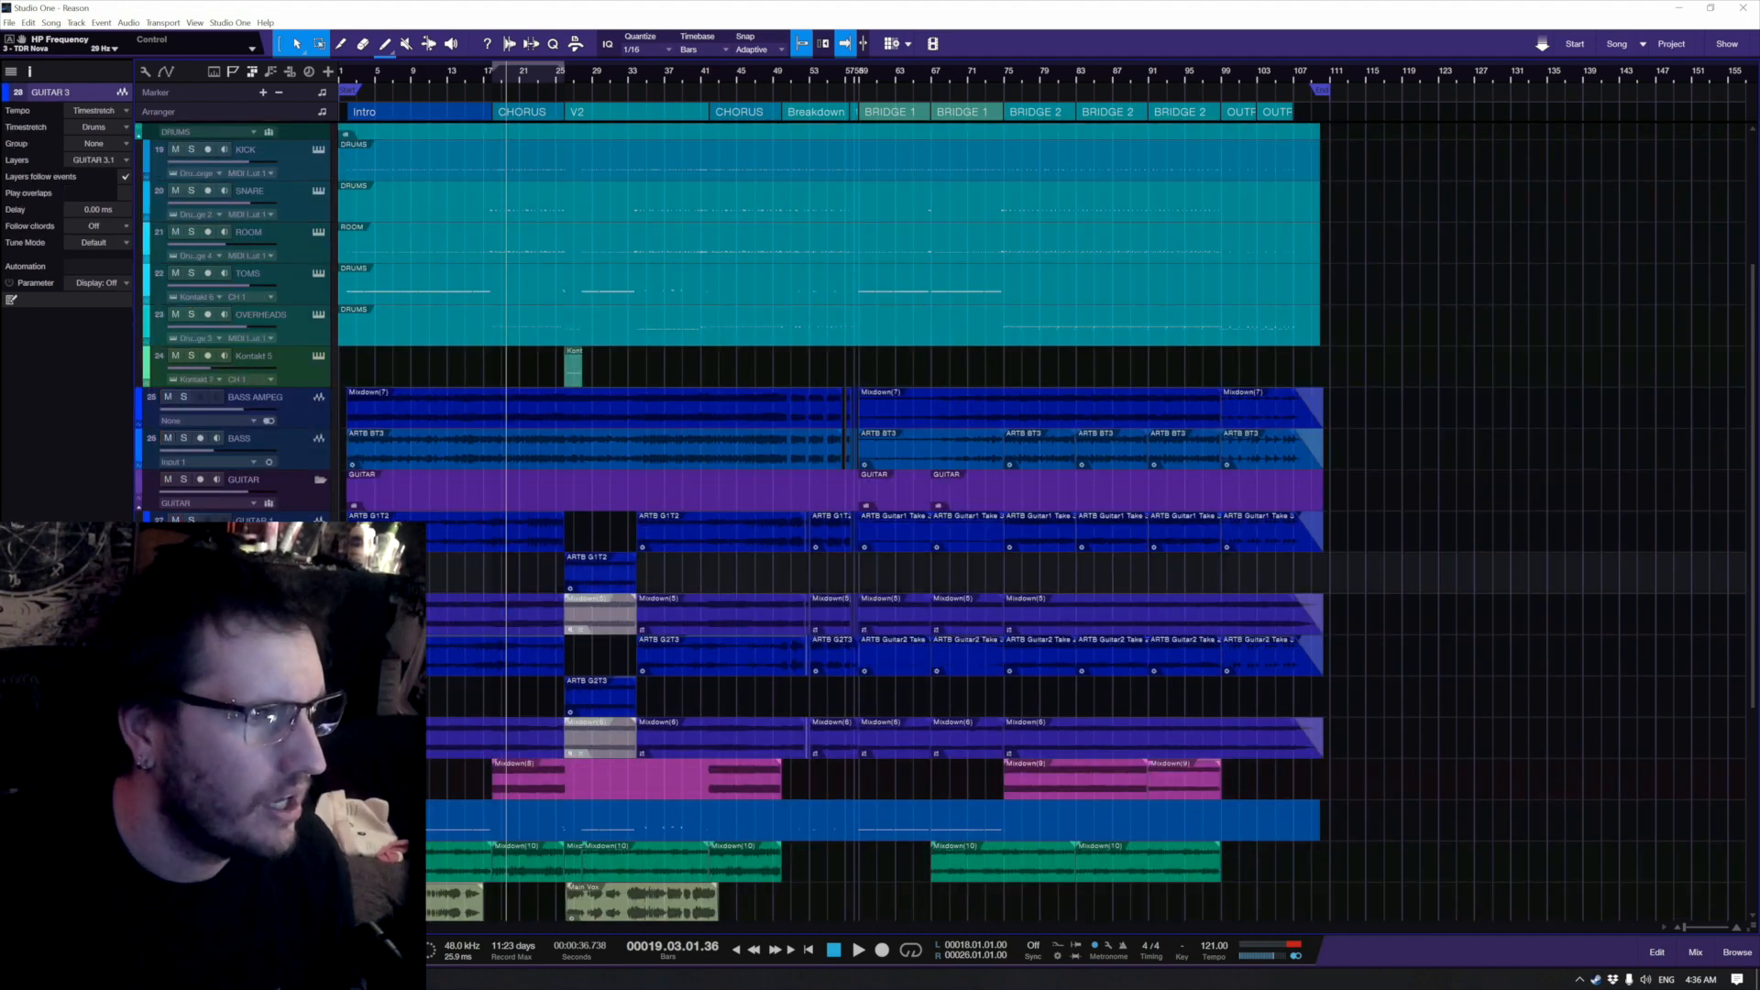
pyautogui.click(248, 536)
pyautogui.press('s')
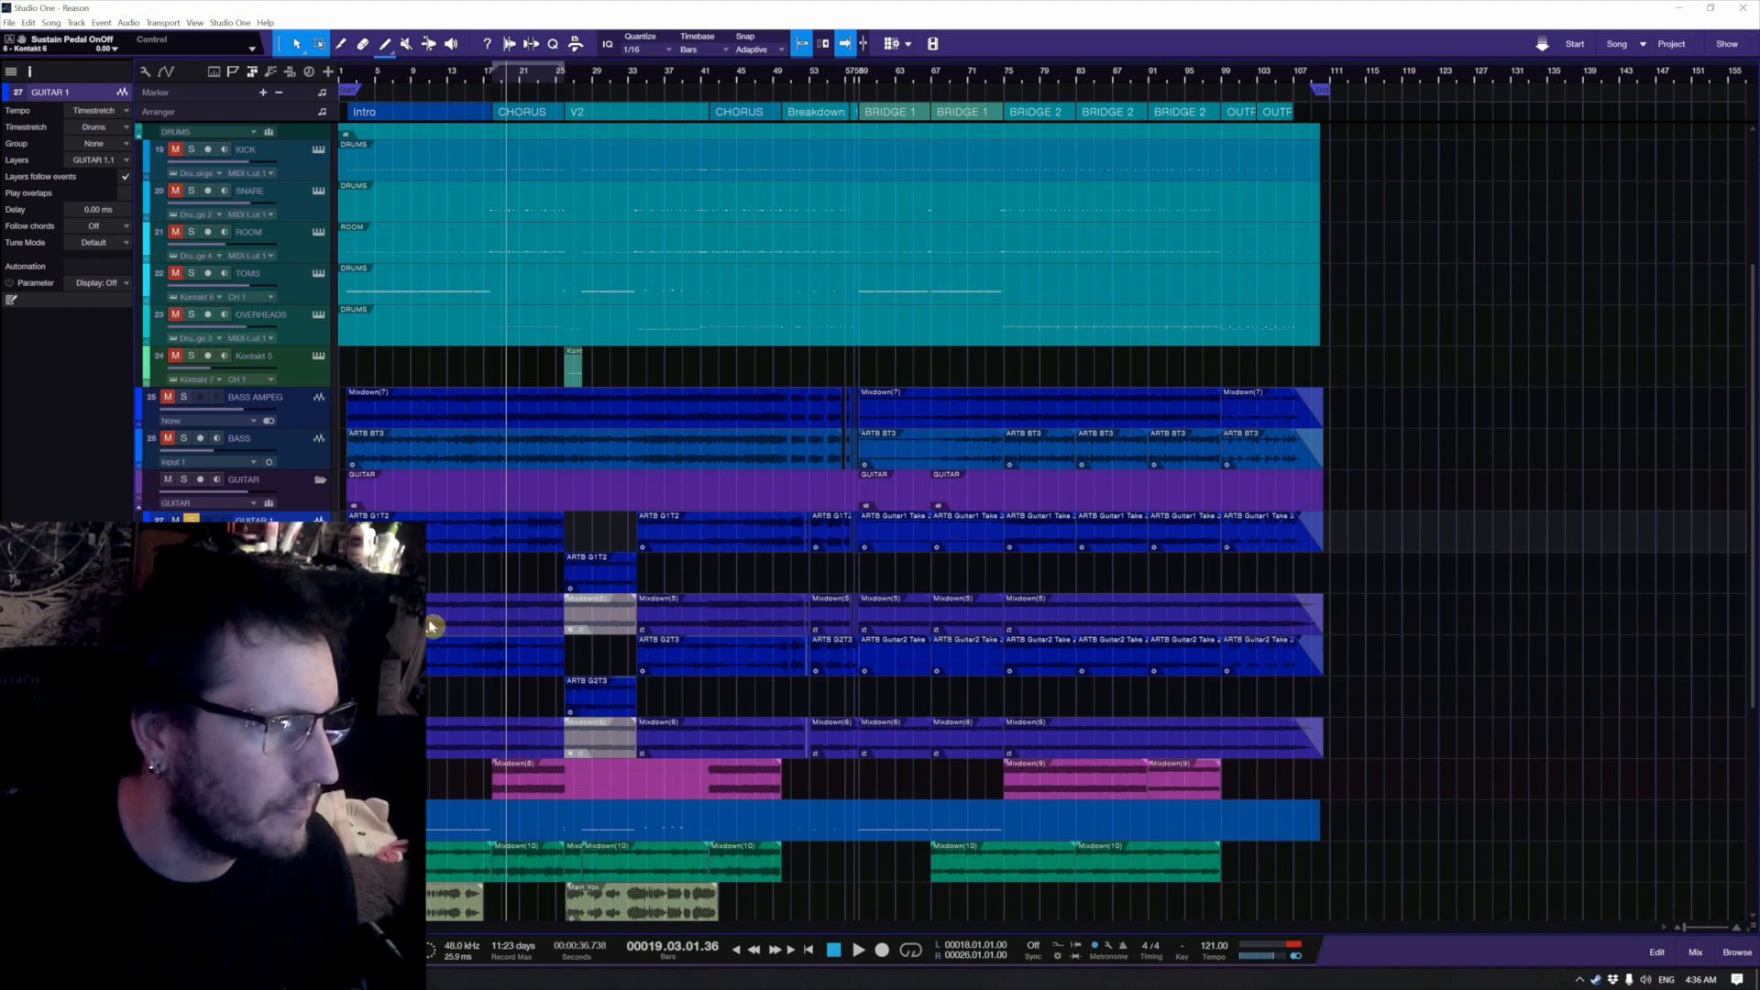
# Step: Open Tube-Tech PE 1C on the GUITAR 1 track to examine its EQ settings and close its window
pyautogui.scroll(2, 365, 633)
pyautogui.hscroll(-1, 365, 633)
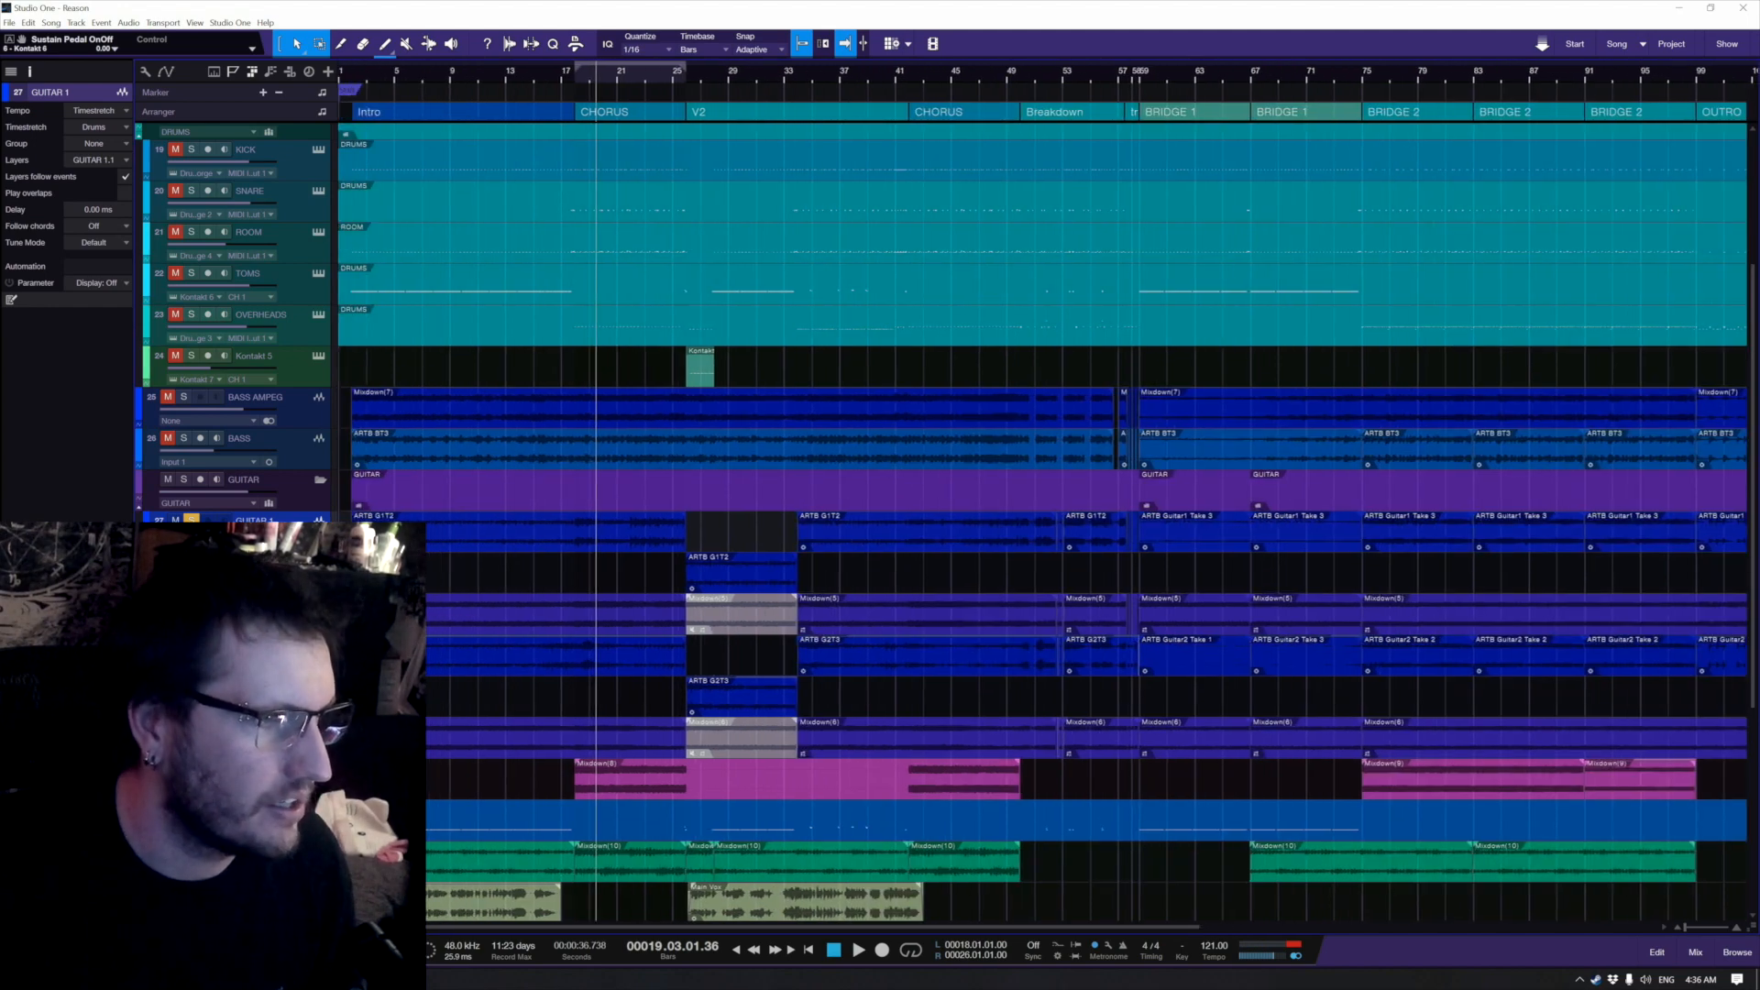
pyautogui.doubleClick(64, 678)
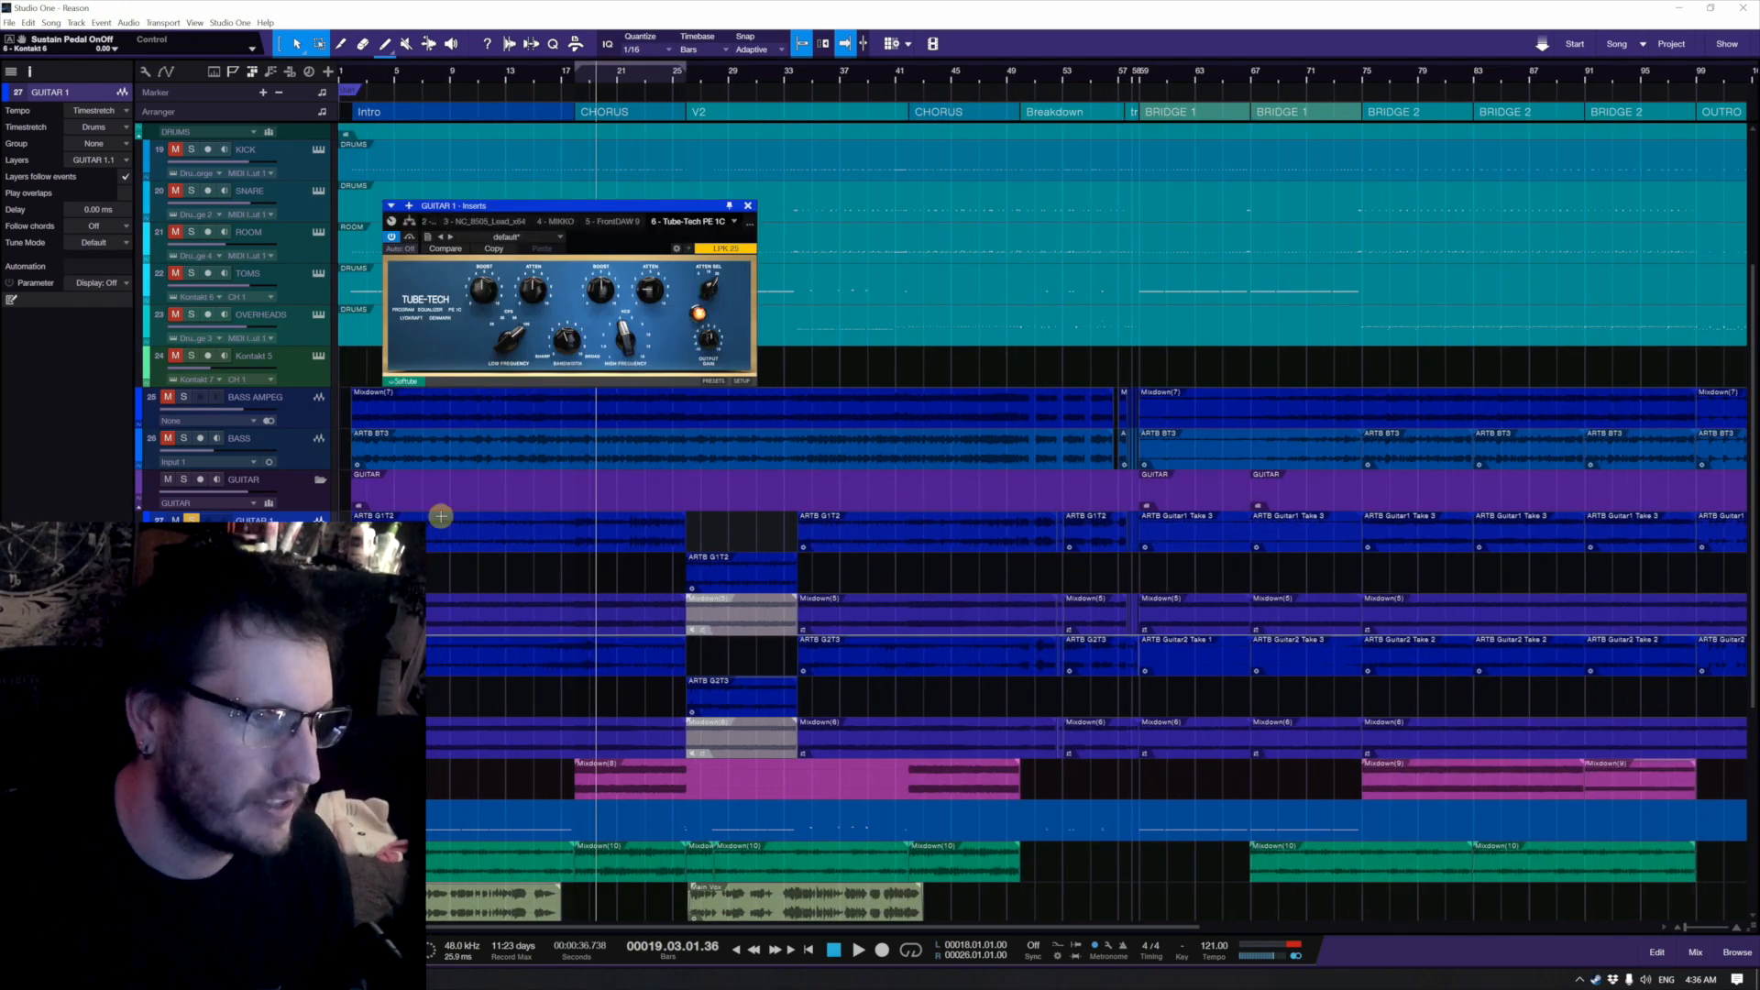
pyautogui.click(751, 208)
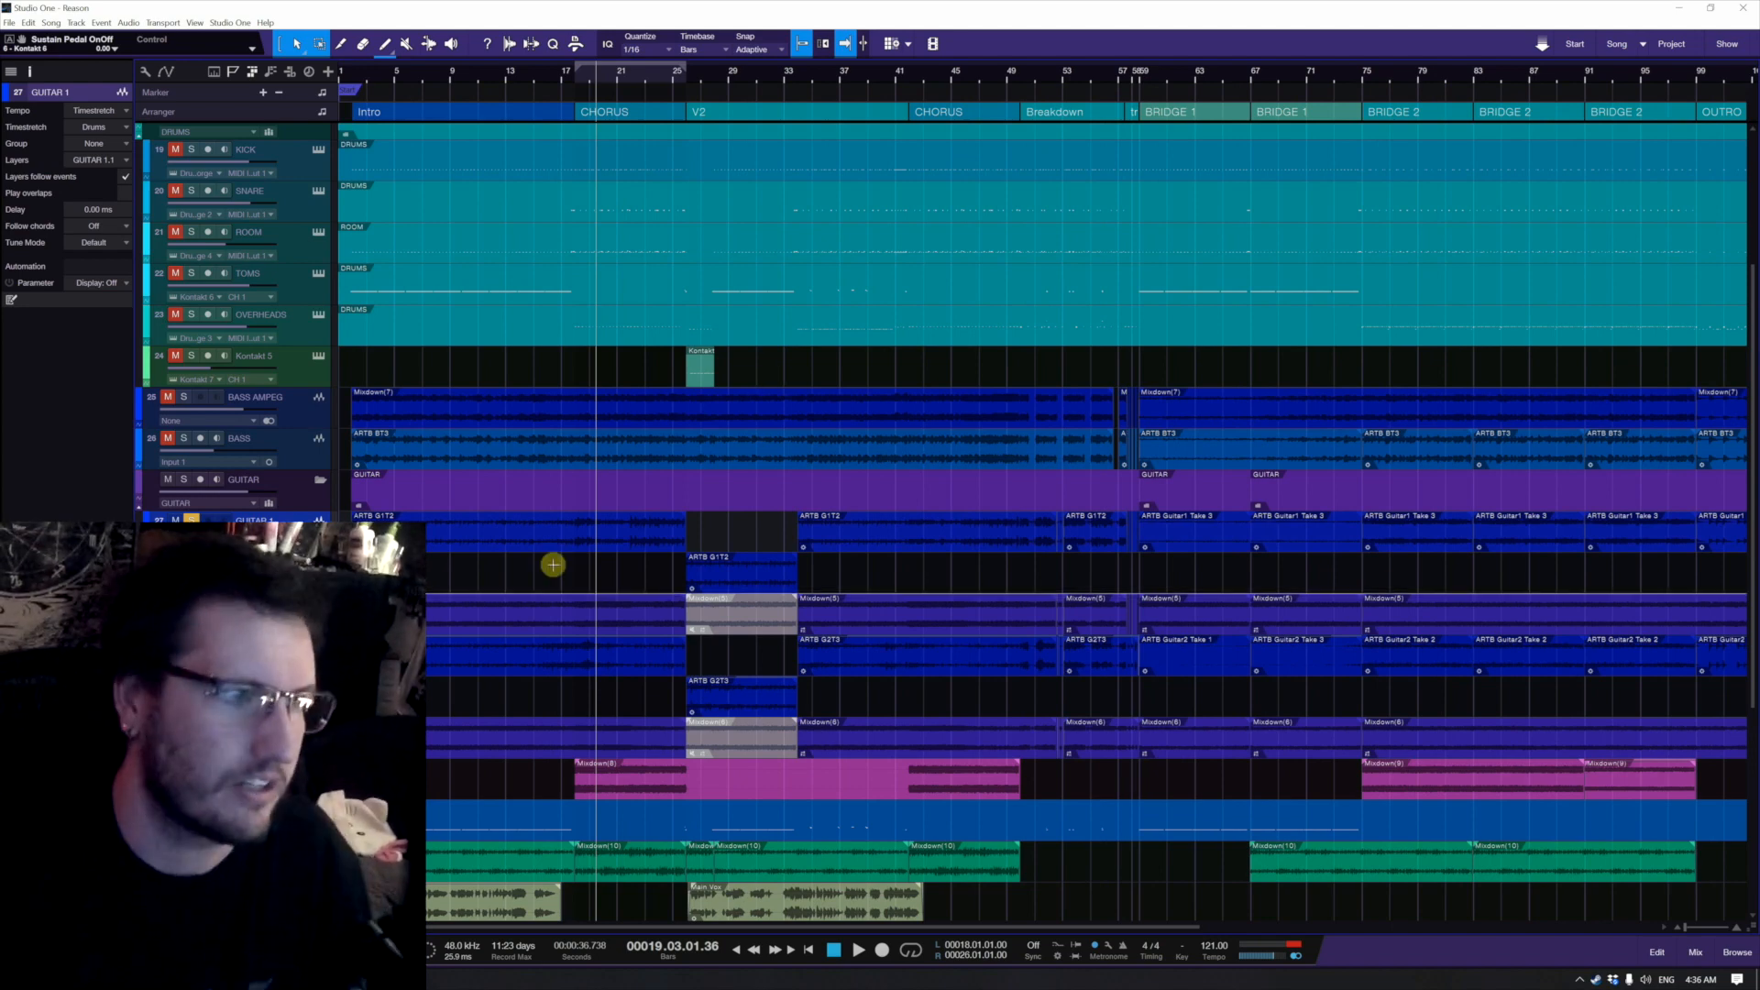
pyautogui.press('F11')
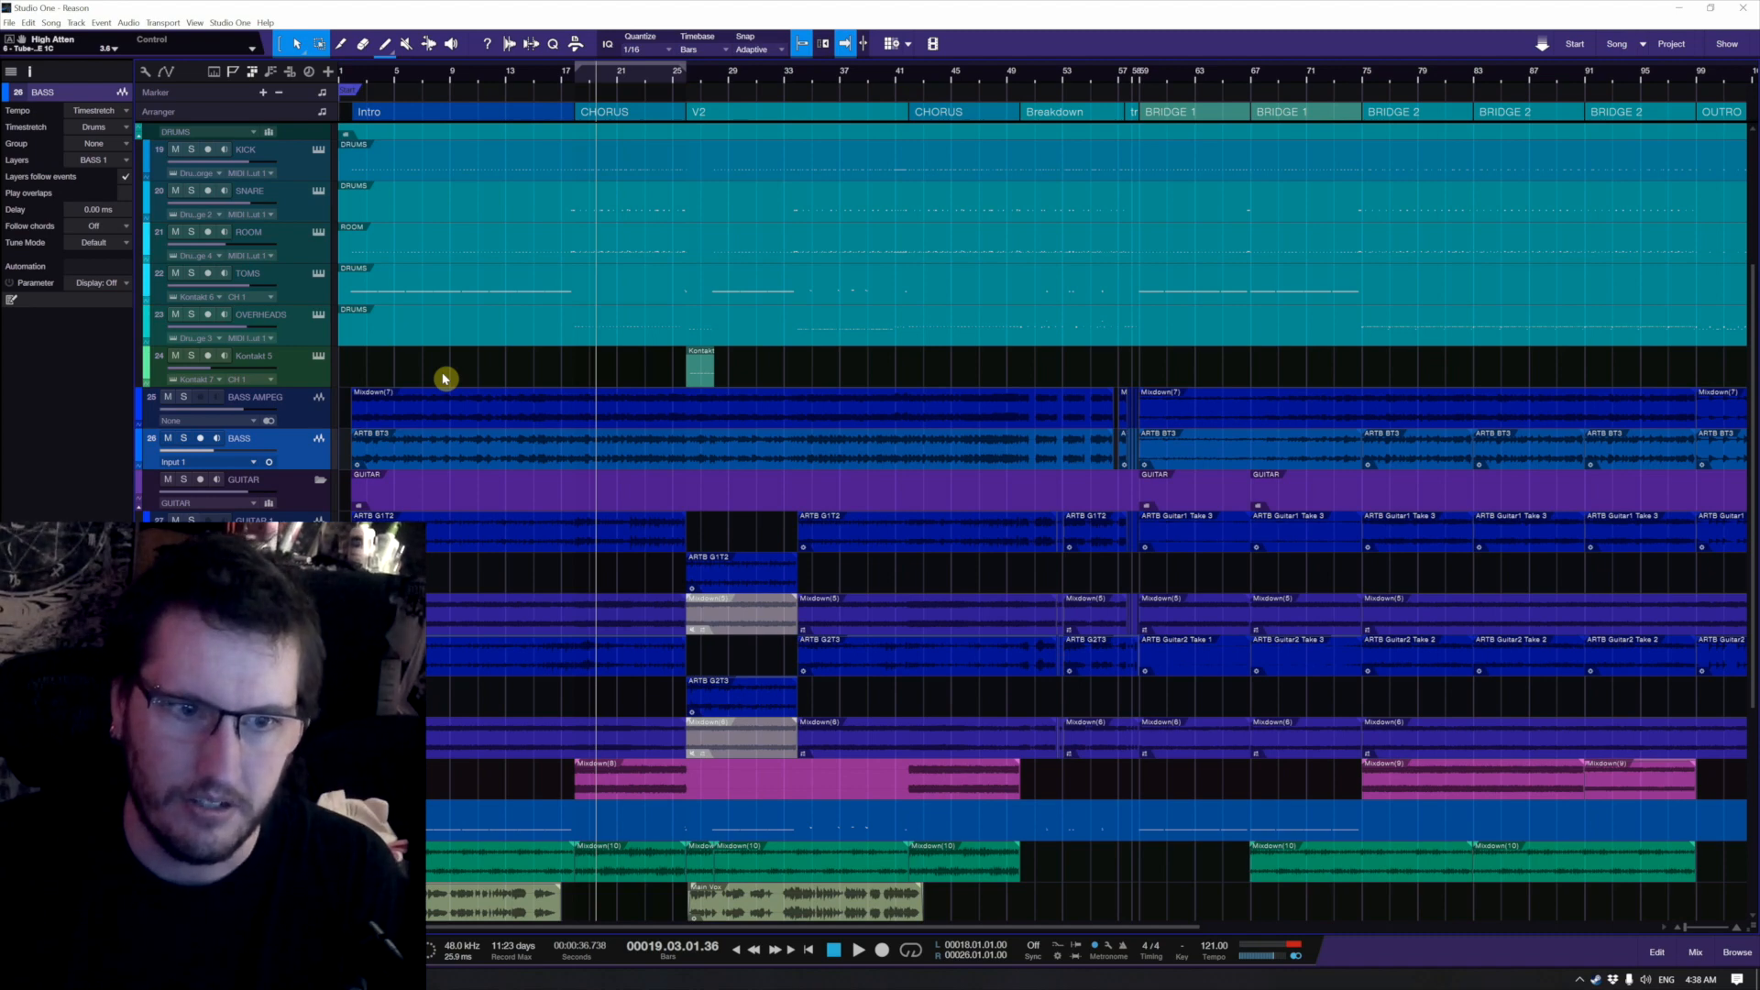
# Step: Select the PLEXI RENDER audio event that leads up to the V2 section
pyautogui.click(473, 633)
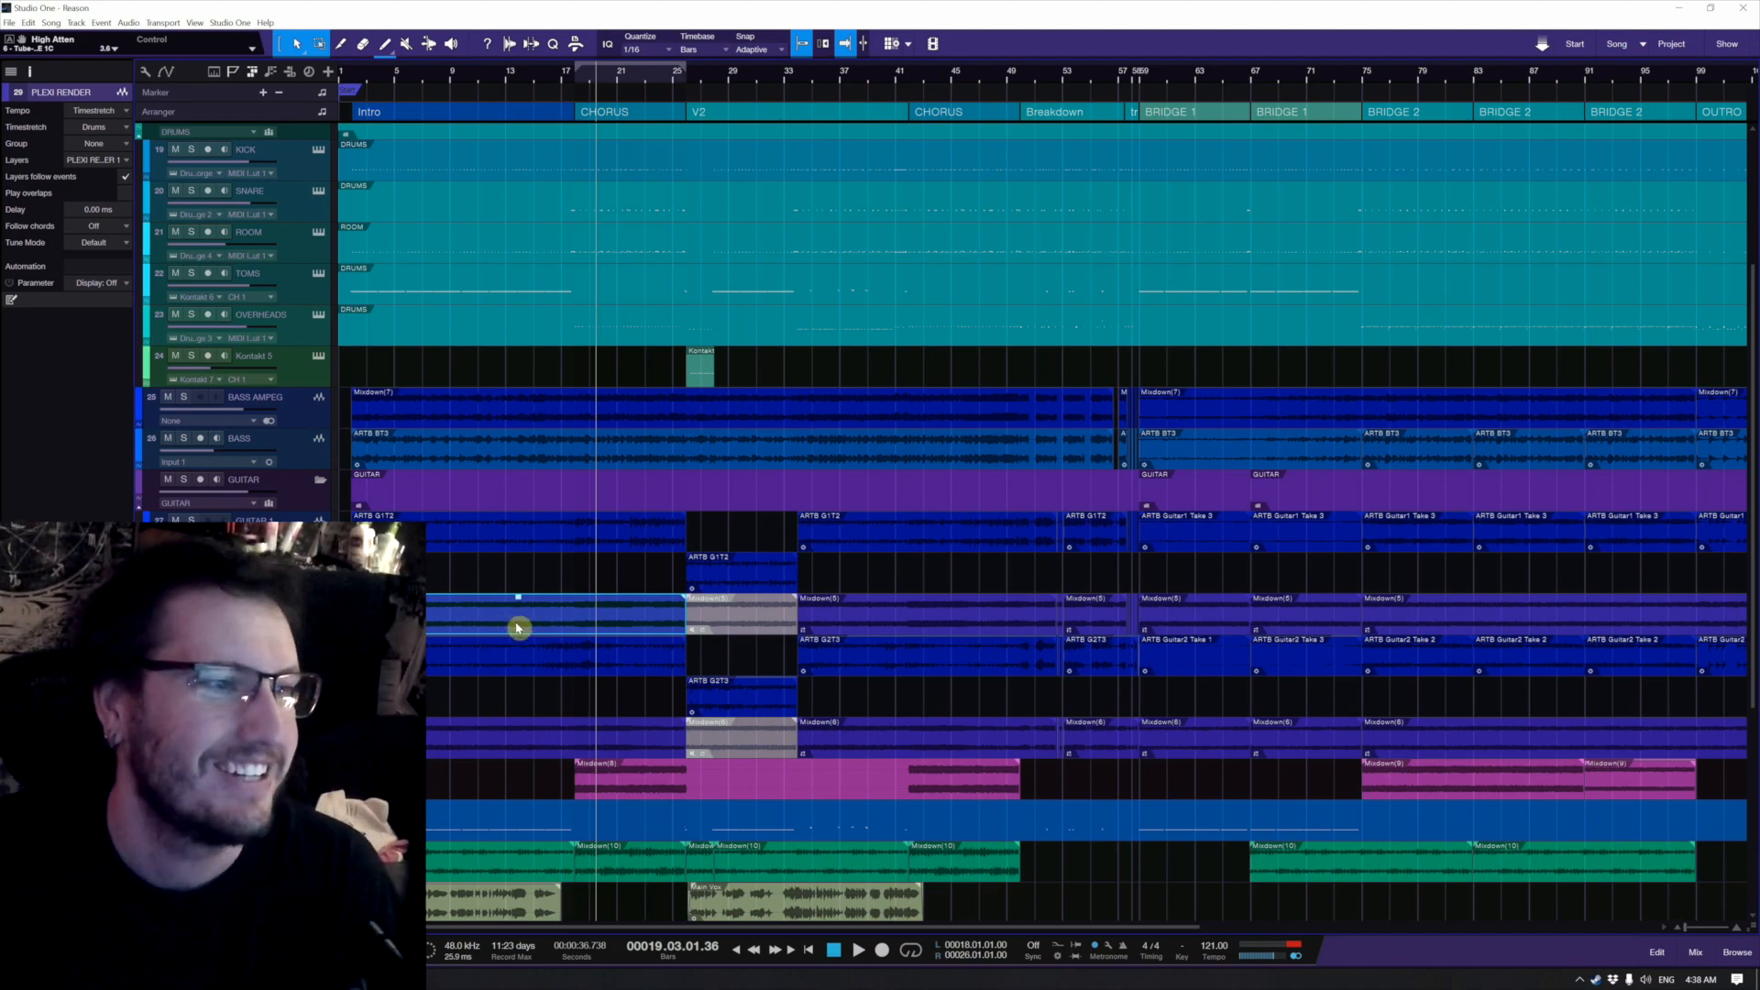
pyautogui.scroll(2, 494, 605)
pyautogui.scroll(1, 492, 602)
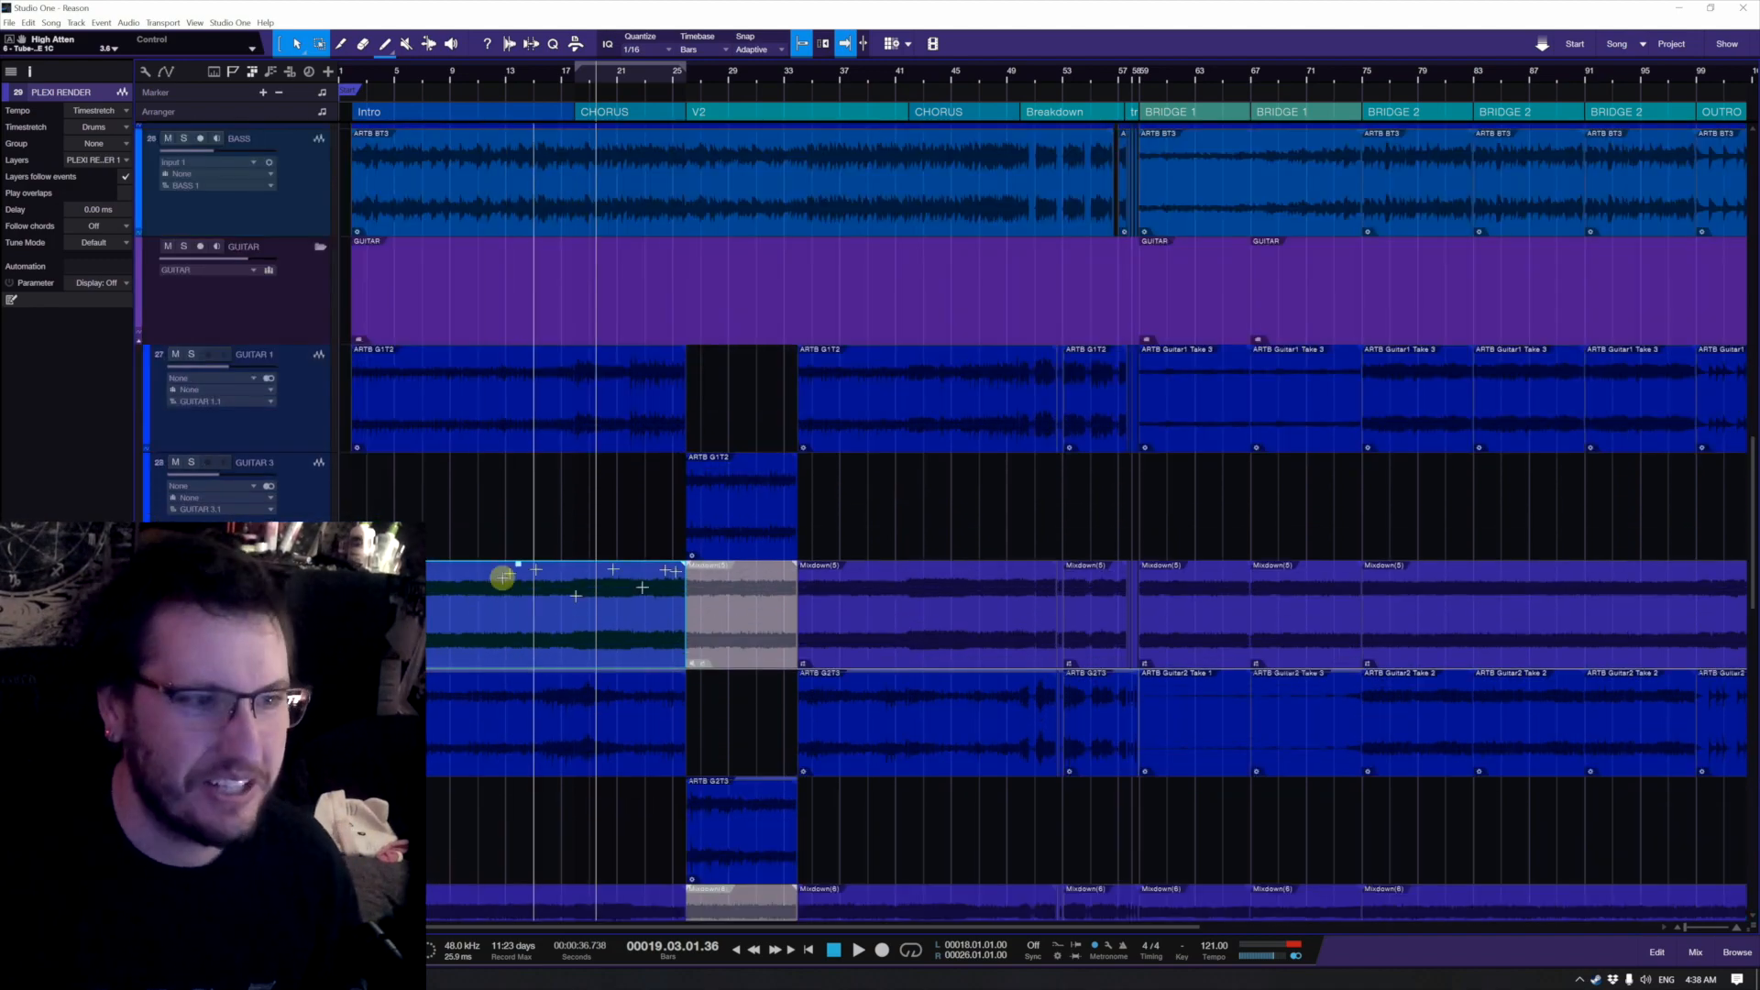
# Step: Try the FET Compressor on the PLEXI RENDER track during playback, adjusting its output, and close its window
pyautogui.hotkey('ctrl', 'space')
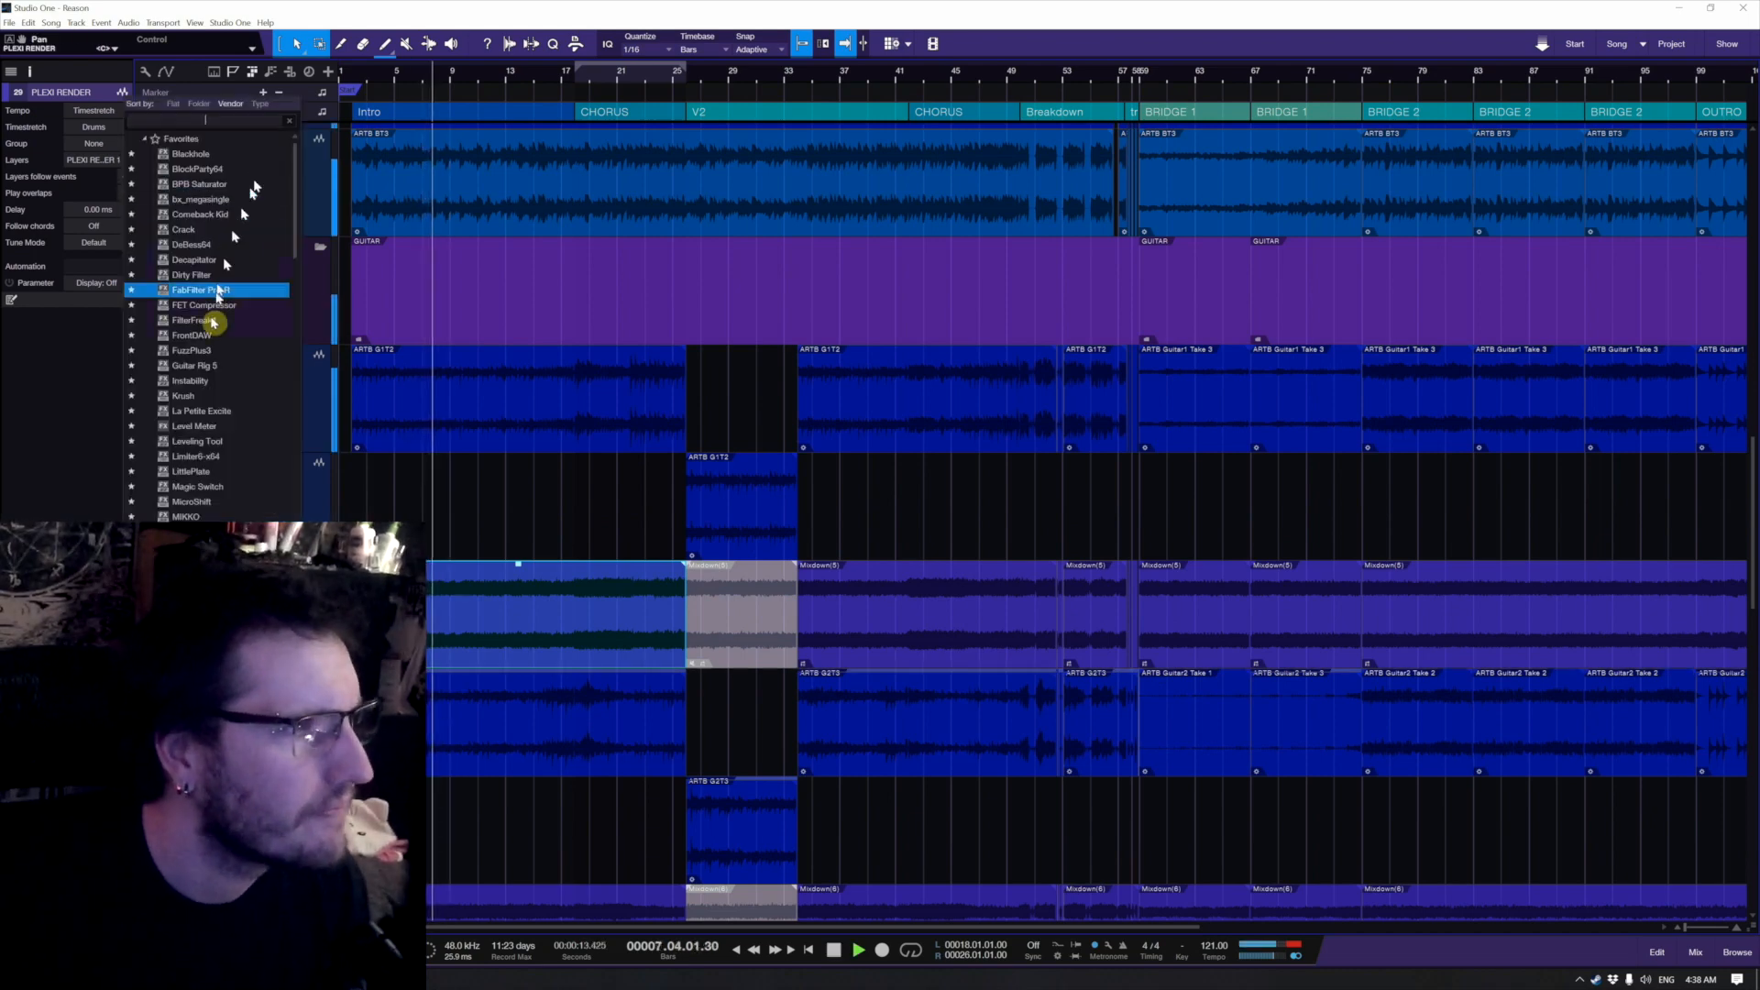
pyautogui.click(213, 298)
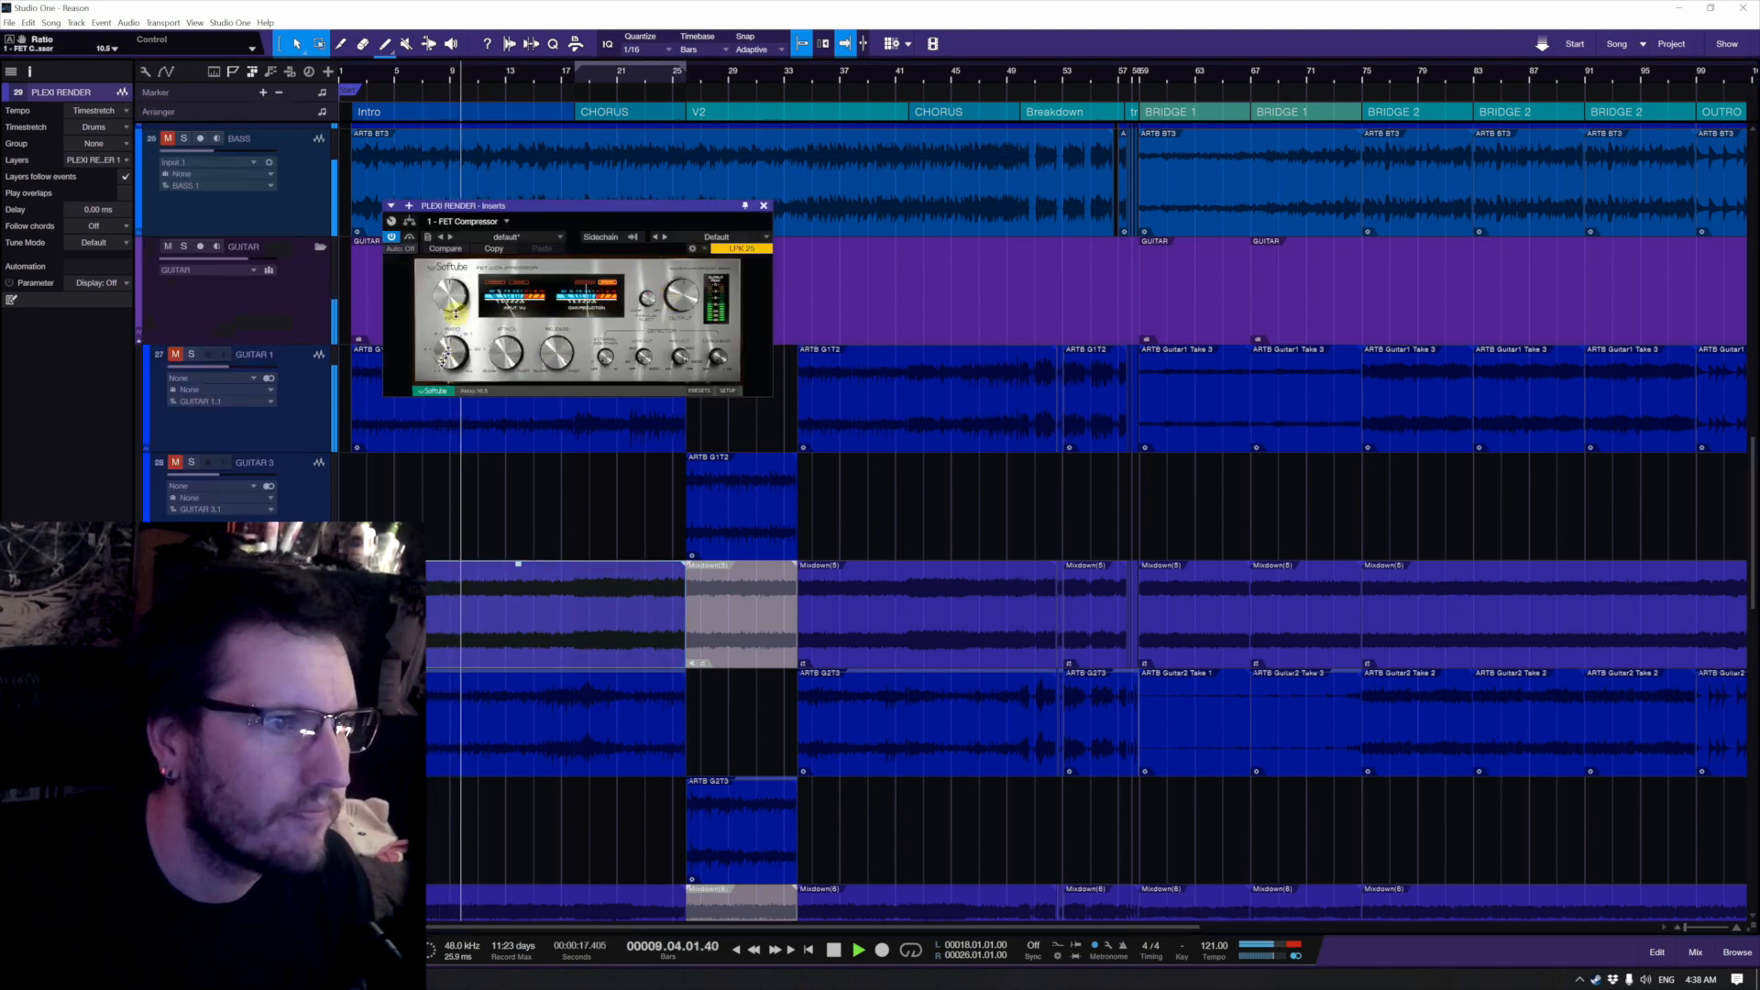
pyautogui.moveTo(677, 292); pyautogui.dragTo(682, 291)
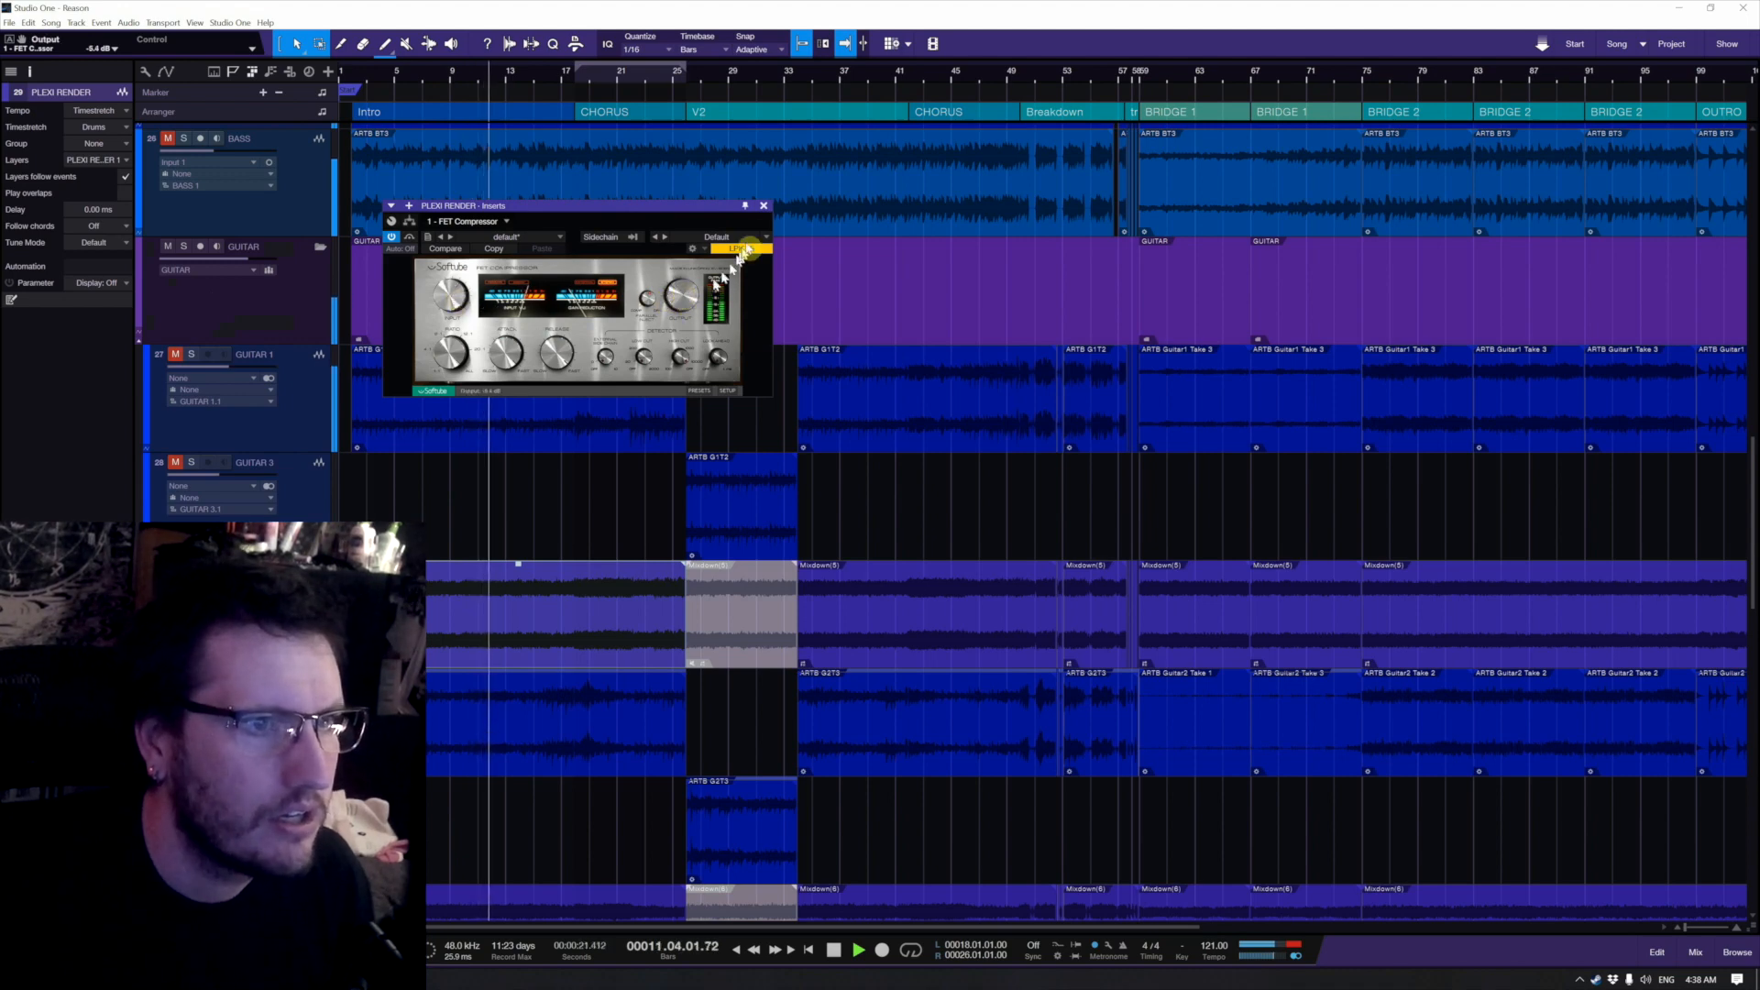
pyautogui.press('space')
pyautogui.click(764, 211)
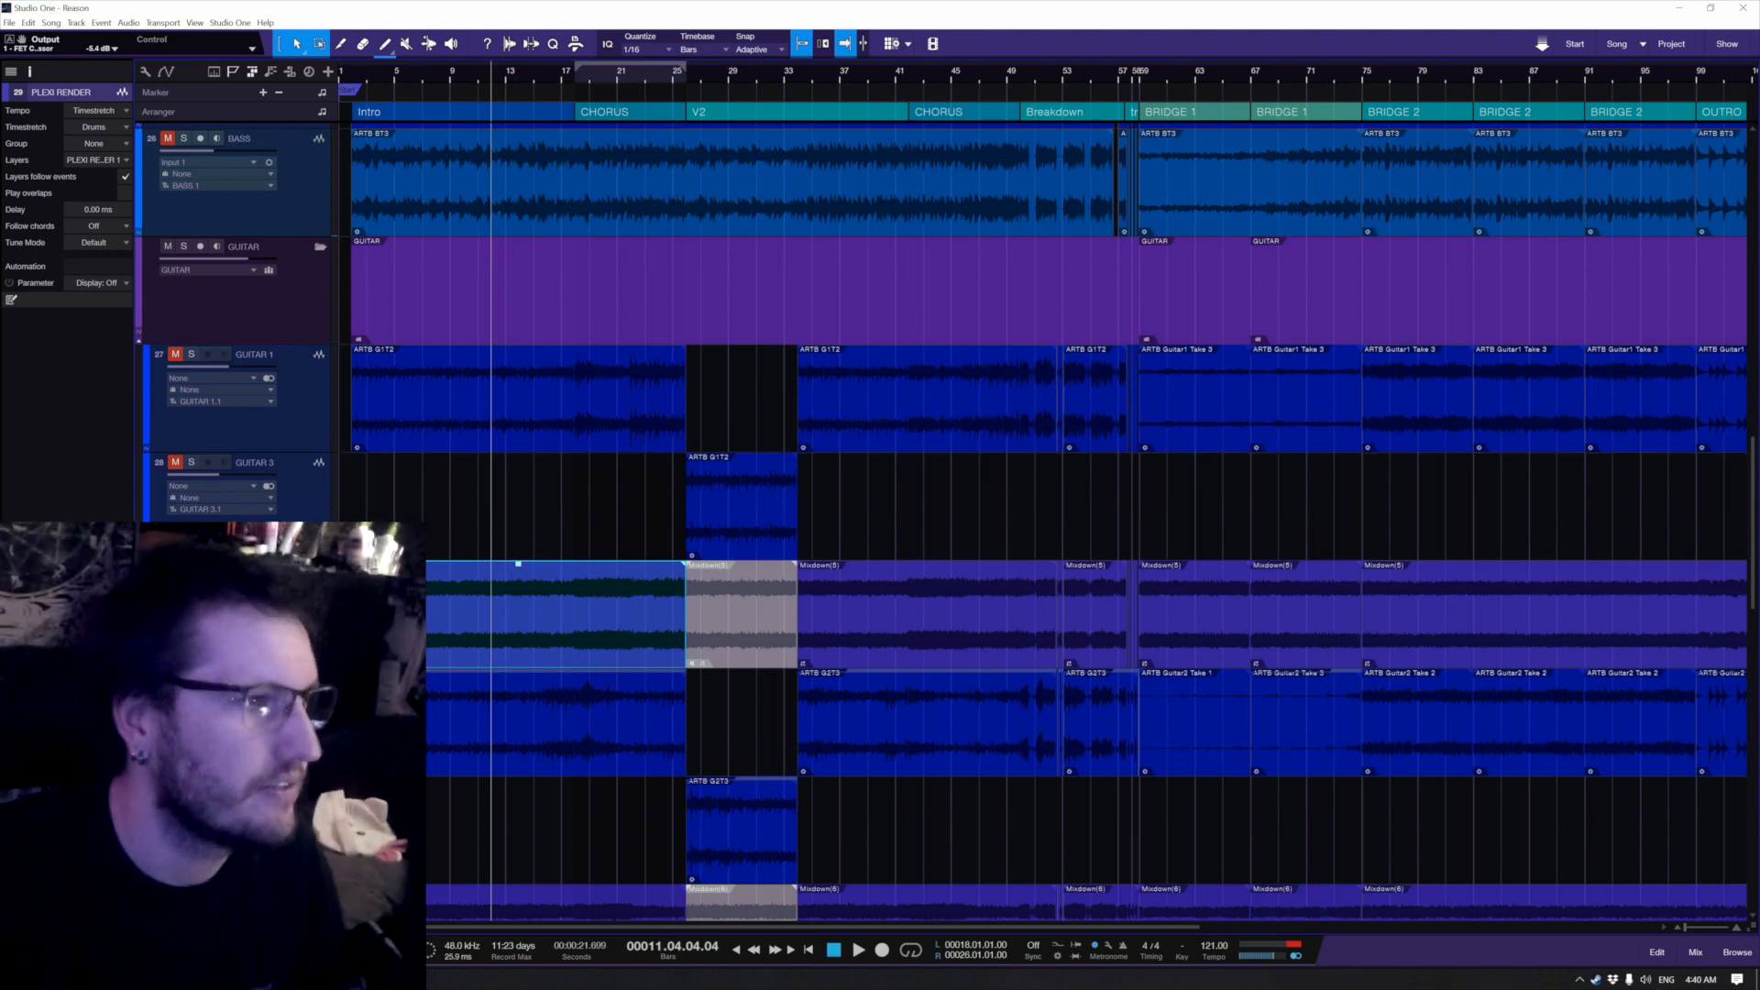
# Step: Insert TDR Nova on the PLEXI RENDER track, cut the low mids with band 1, and set the analyzer to Out
pyautogui.click(127, 564)
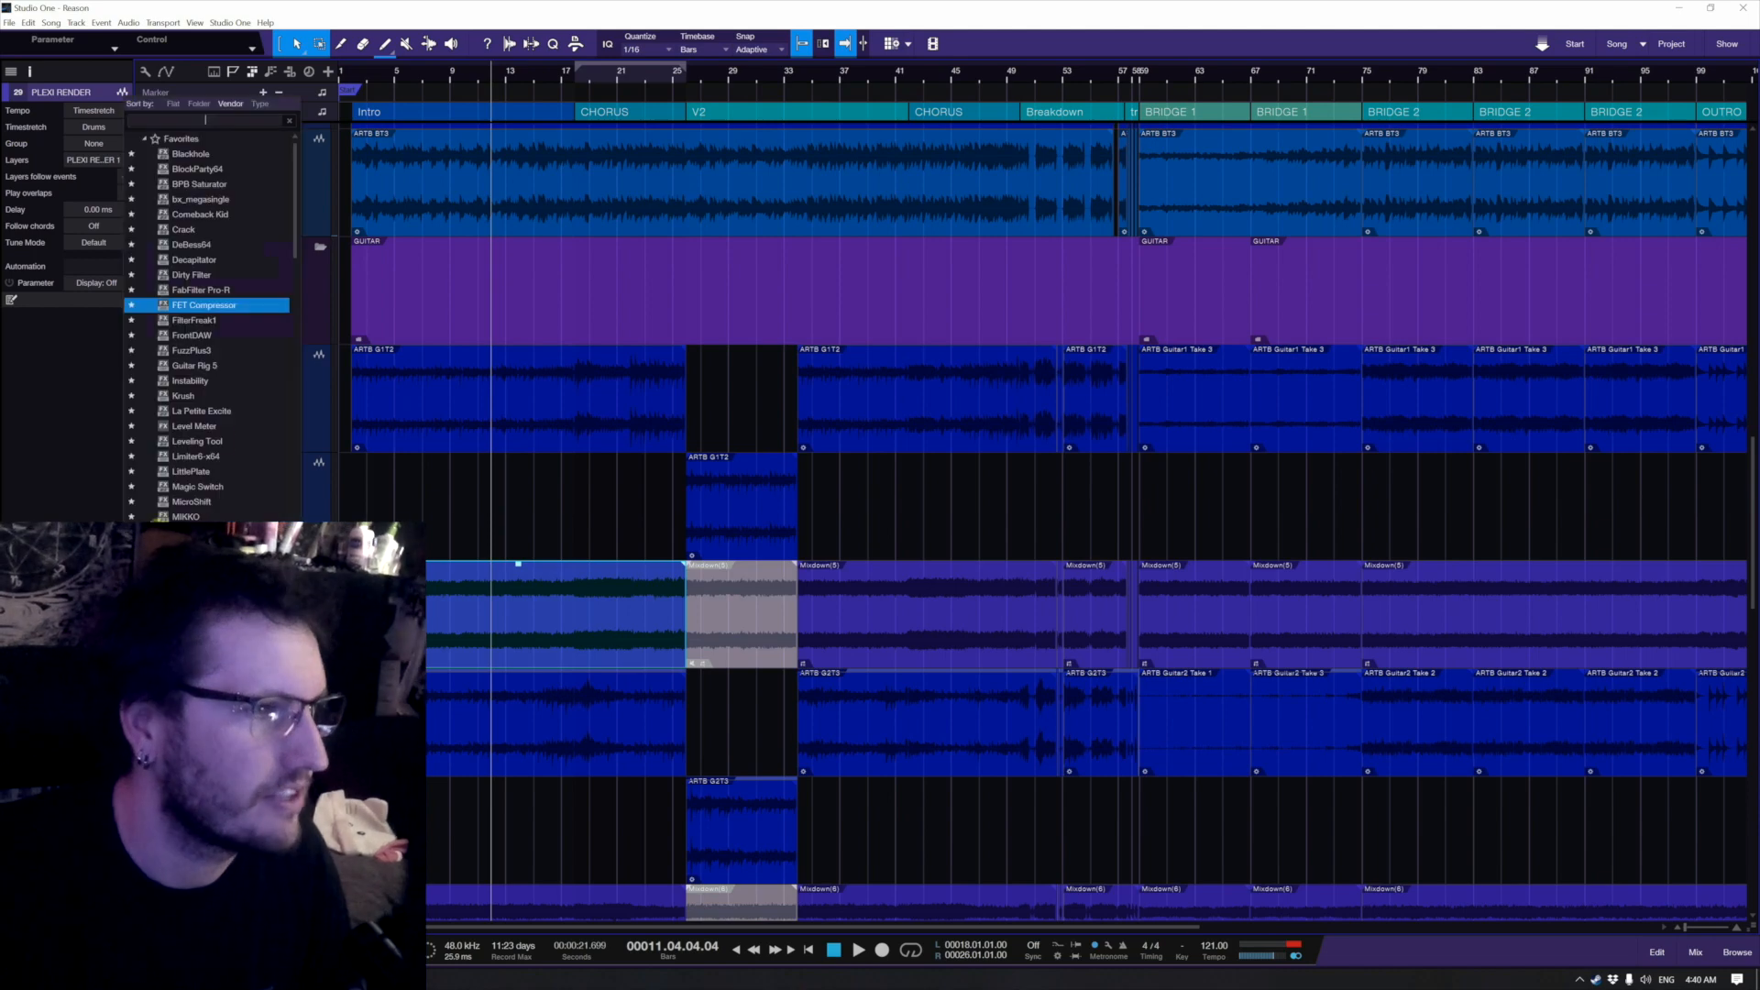
pyautogui.scroll(-9, 224, 424)
pyautogui.click(223, 334)
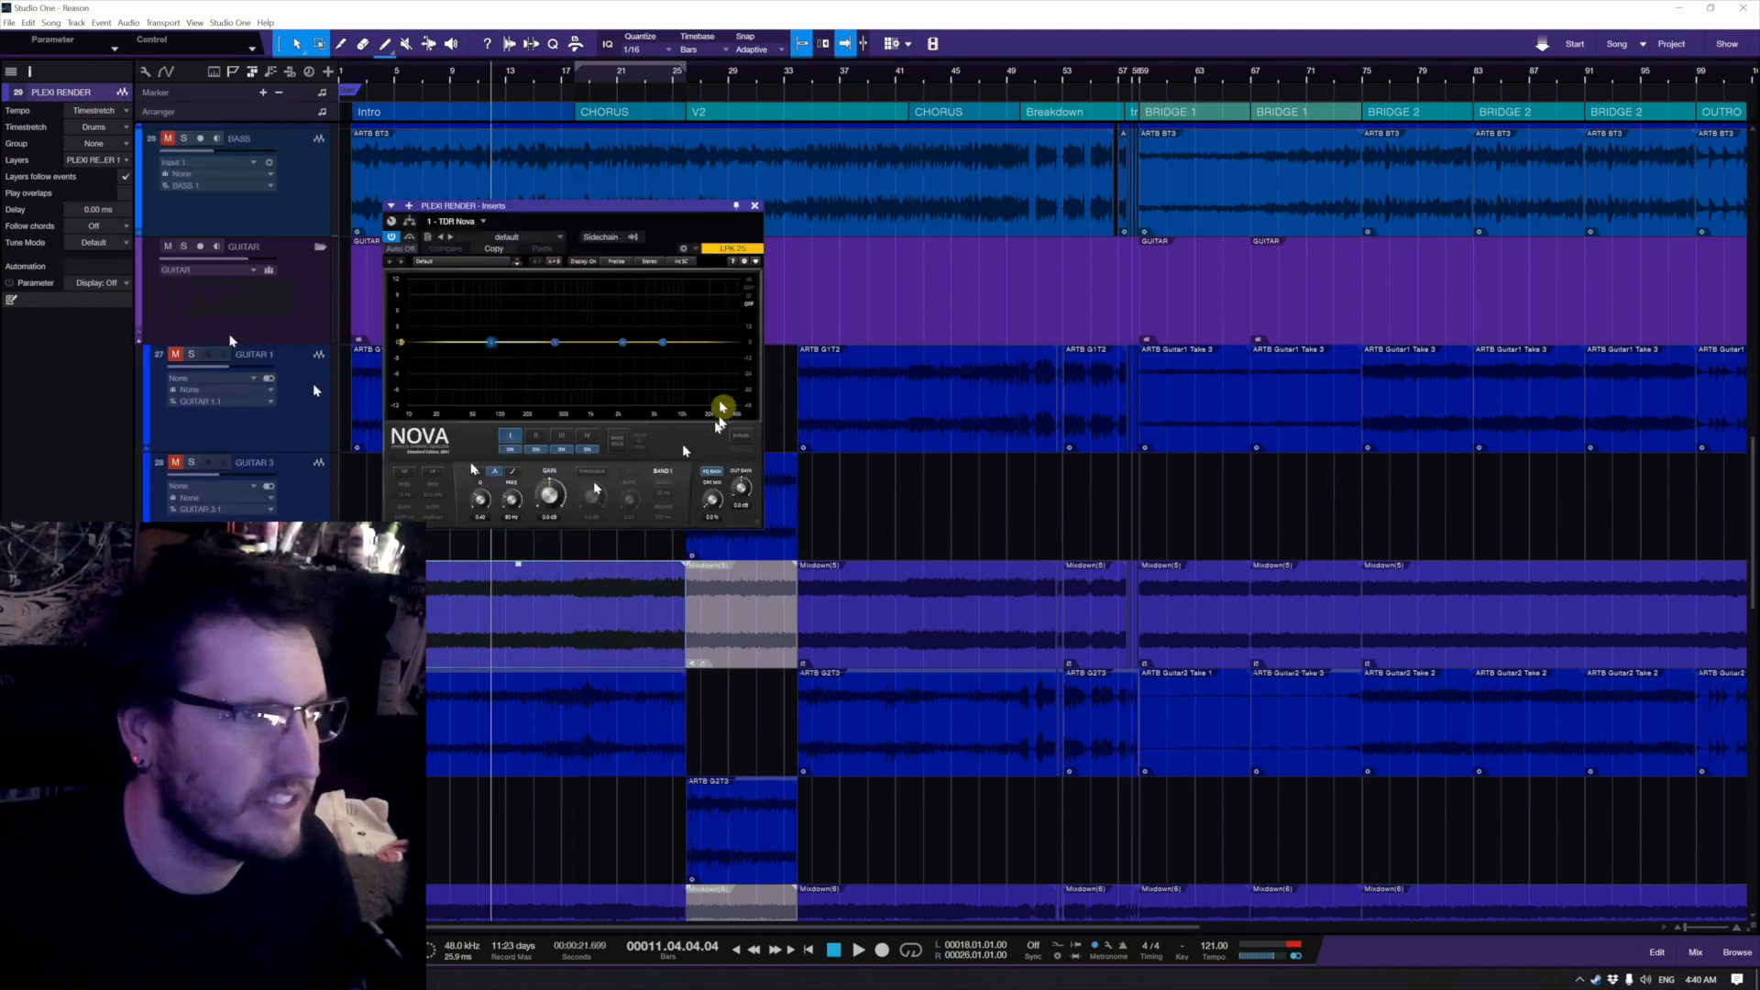
pyautogui.moveTo(495, 345); pyautogui.dragTo(540, 359)
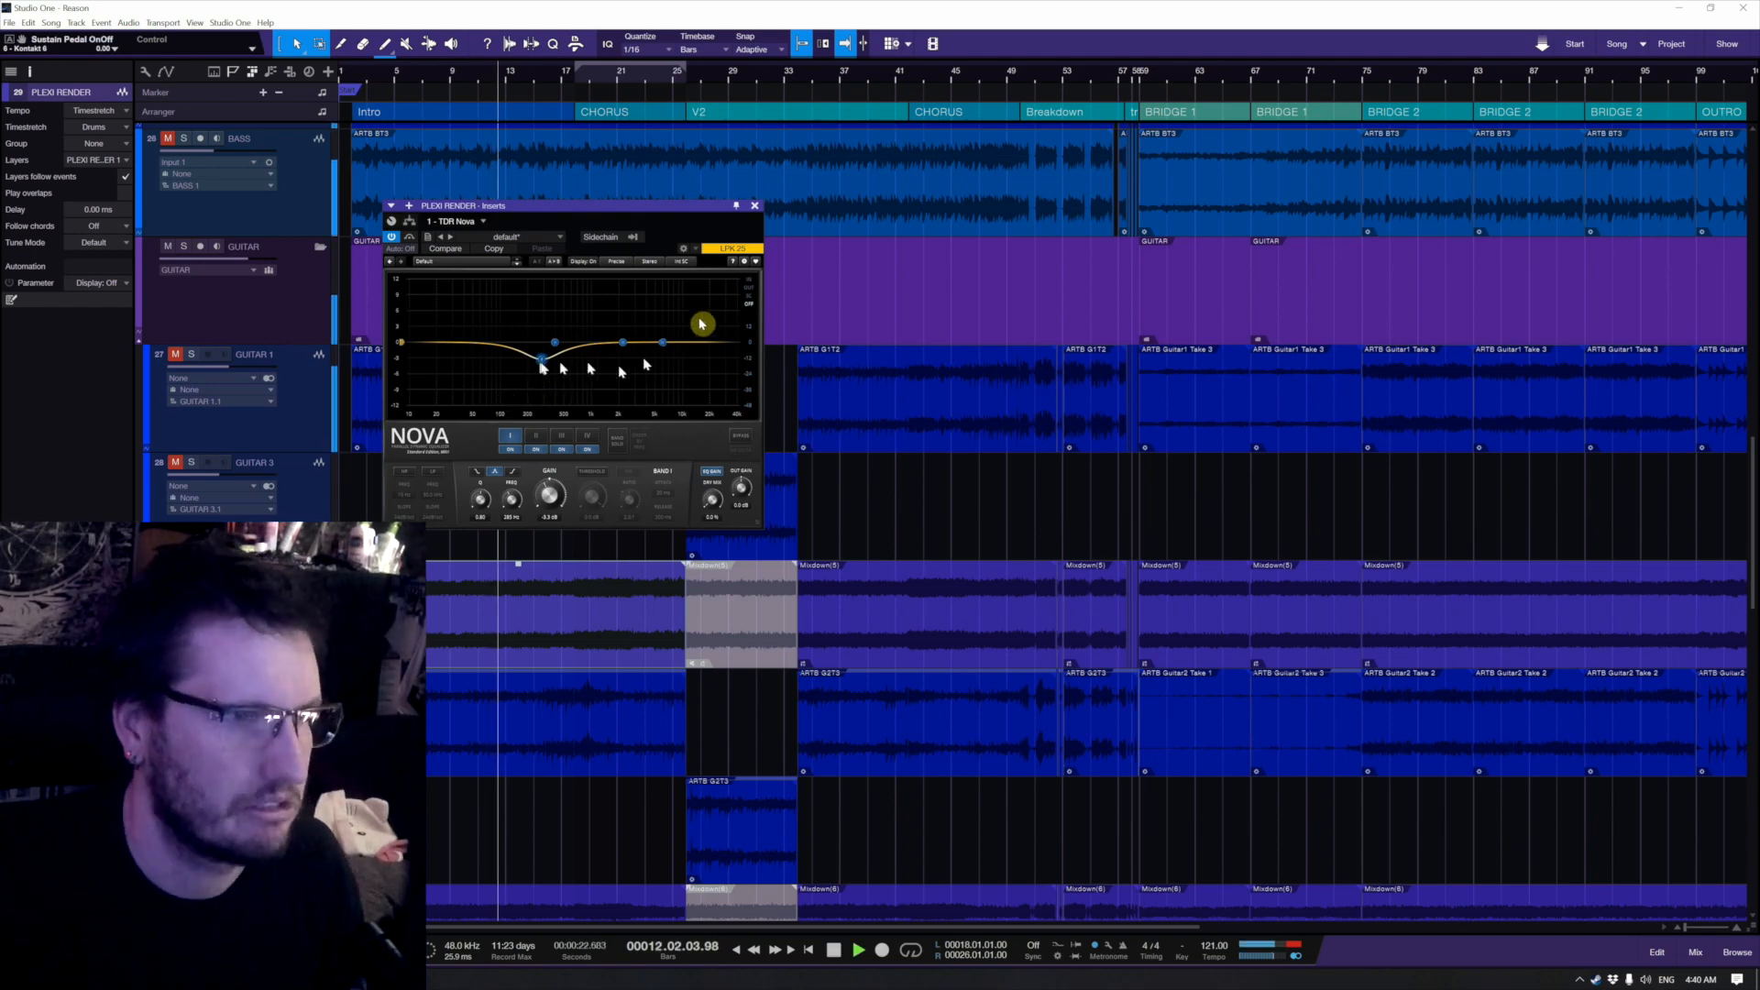
pyautogui.click(746, 295)
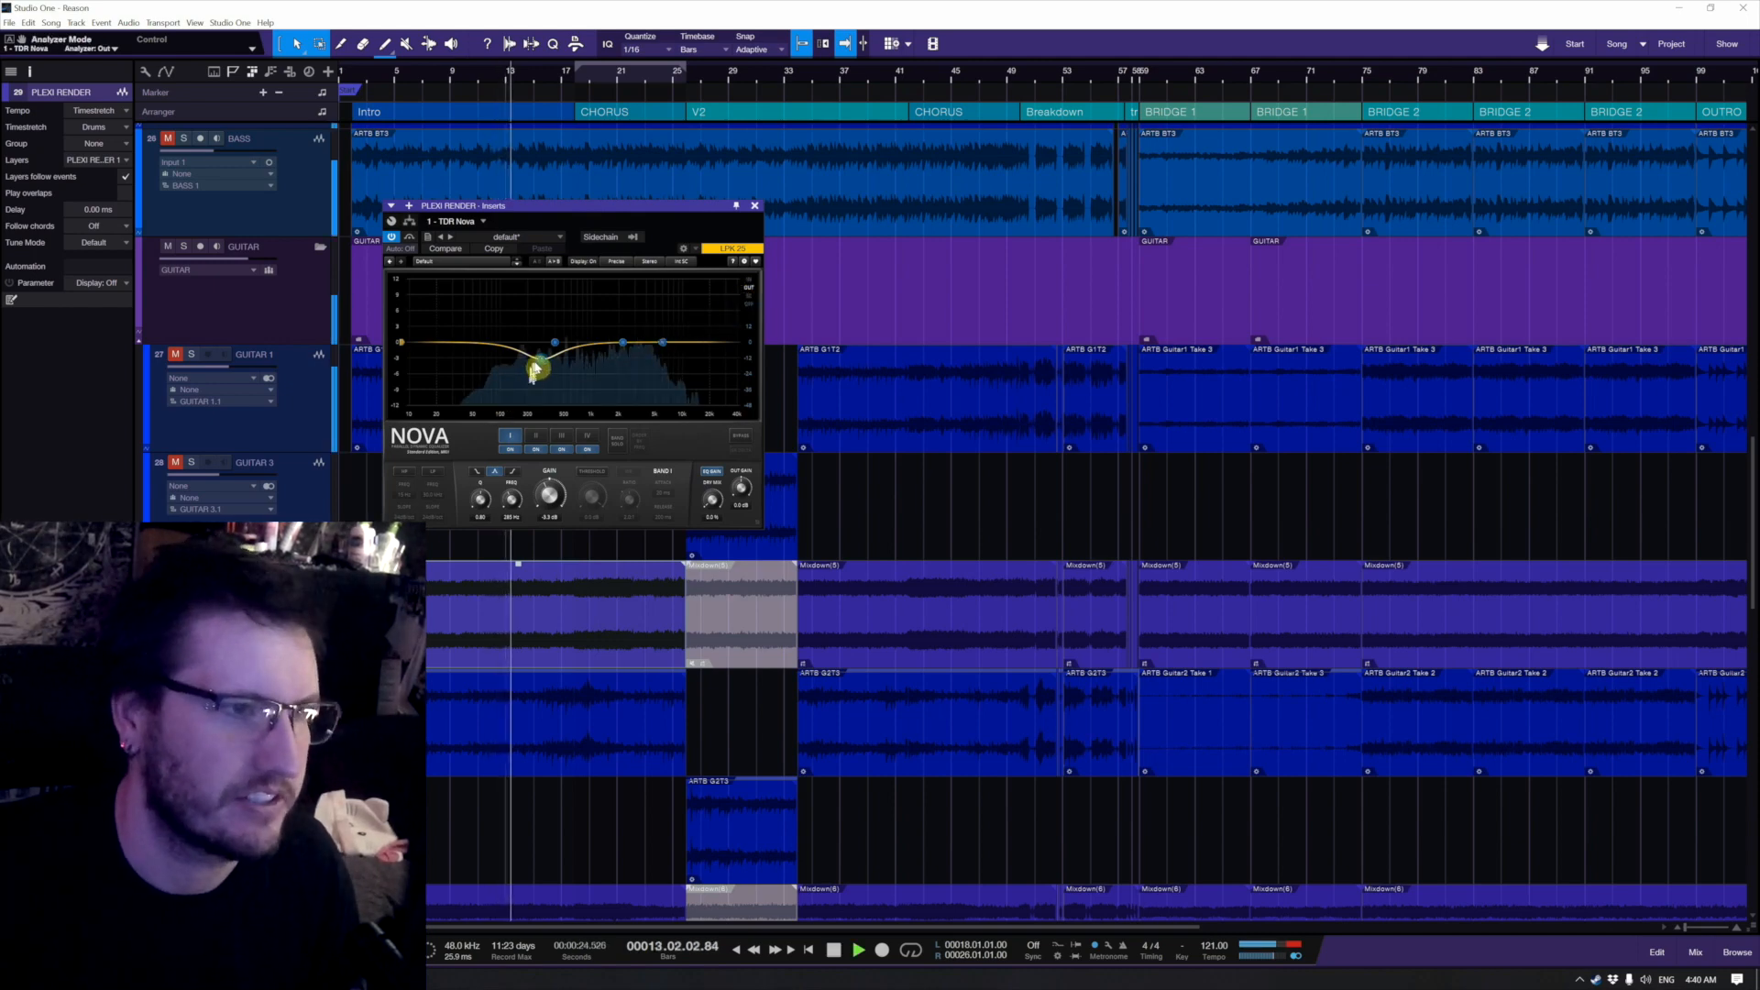
# Step: Shape Nova's curve with a 2.1 dB midrange boost on band 2, a narrow upper-mid cut, and a high-pass near 100 Hz
pyautogui.moveTo(544, 367); pyautogui.dragTo(597, 334)
pyautogui.scroll(3, 648, 371)
pyautogui.scroll(2, 598, 330)
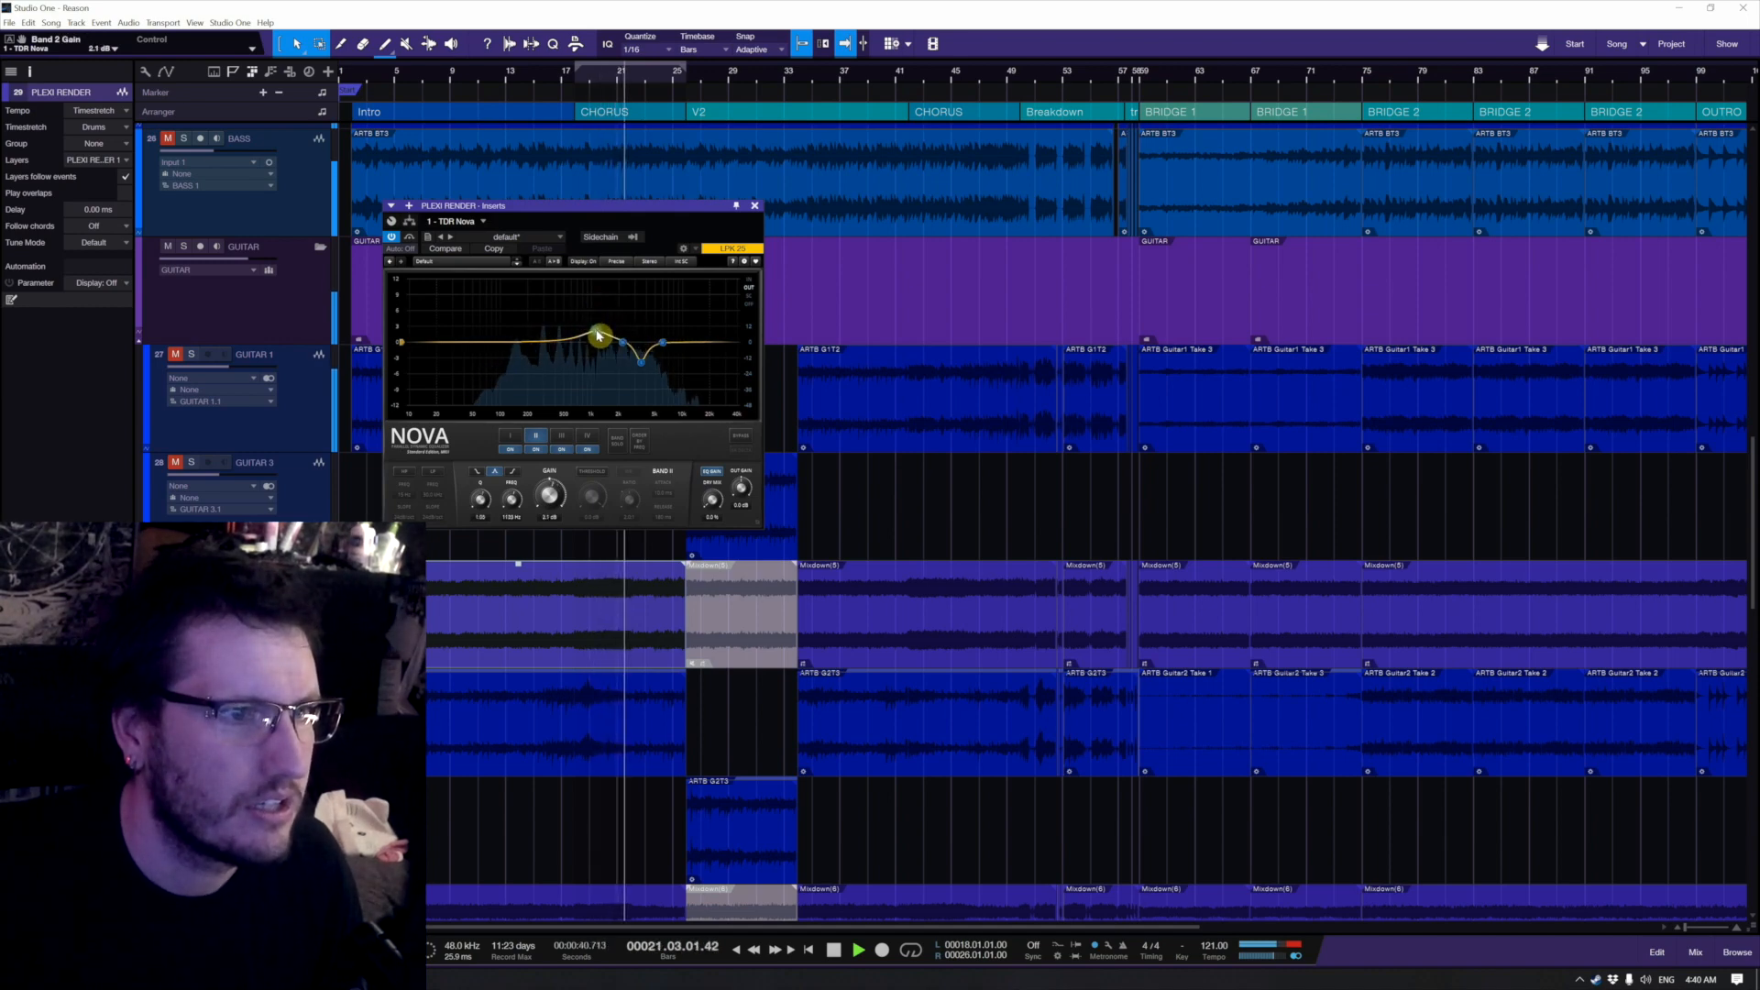
pyautogui.moveTo(401, 342); pyautogui.dragTo(506, 351)
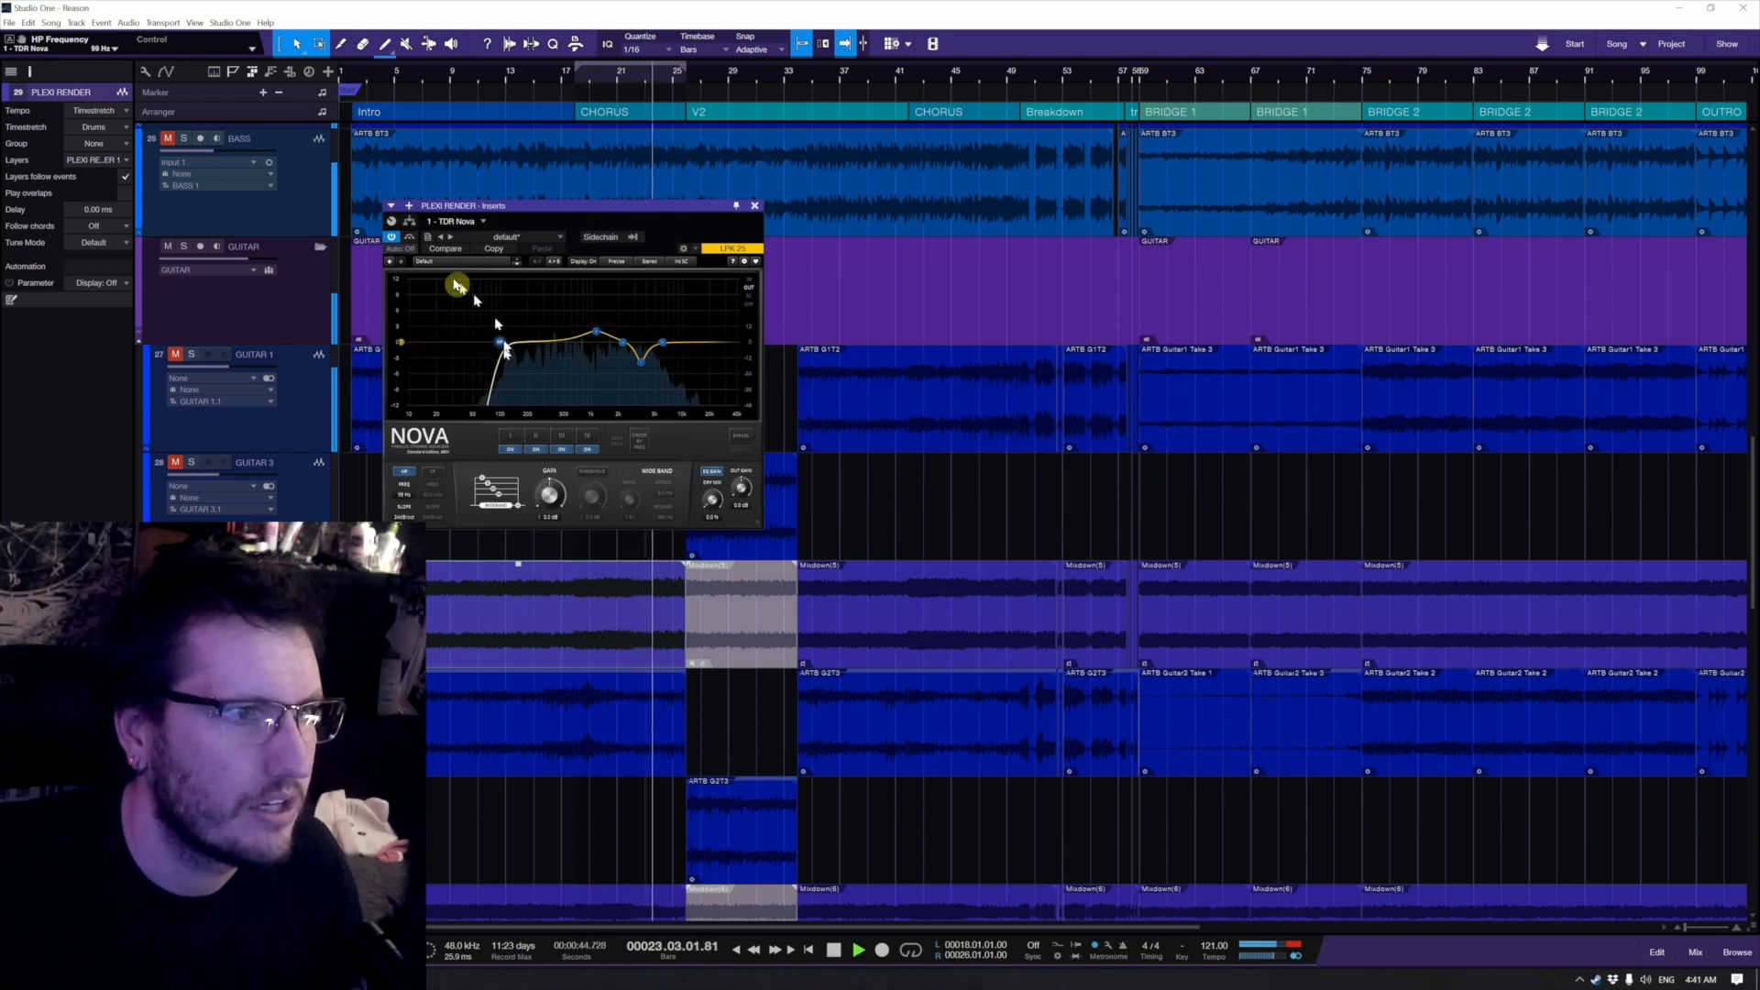
# Step: Compare the PLEXI RENDER guitar with TDR Nova bypassed and enabled, and replay it briefly from the song's start
pyautogui.click(393, 237)
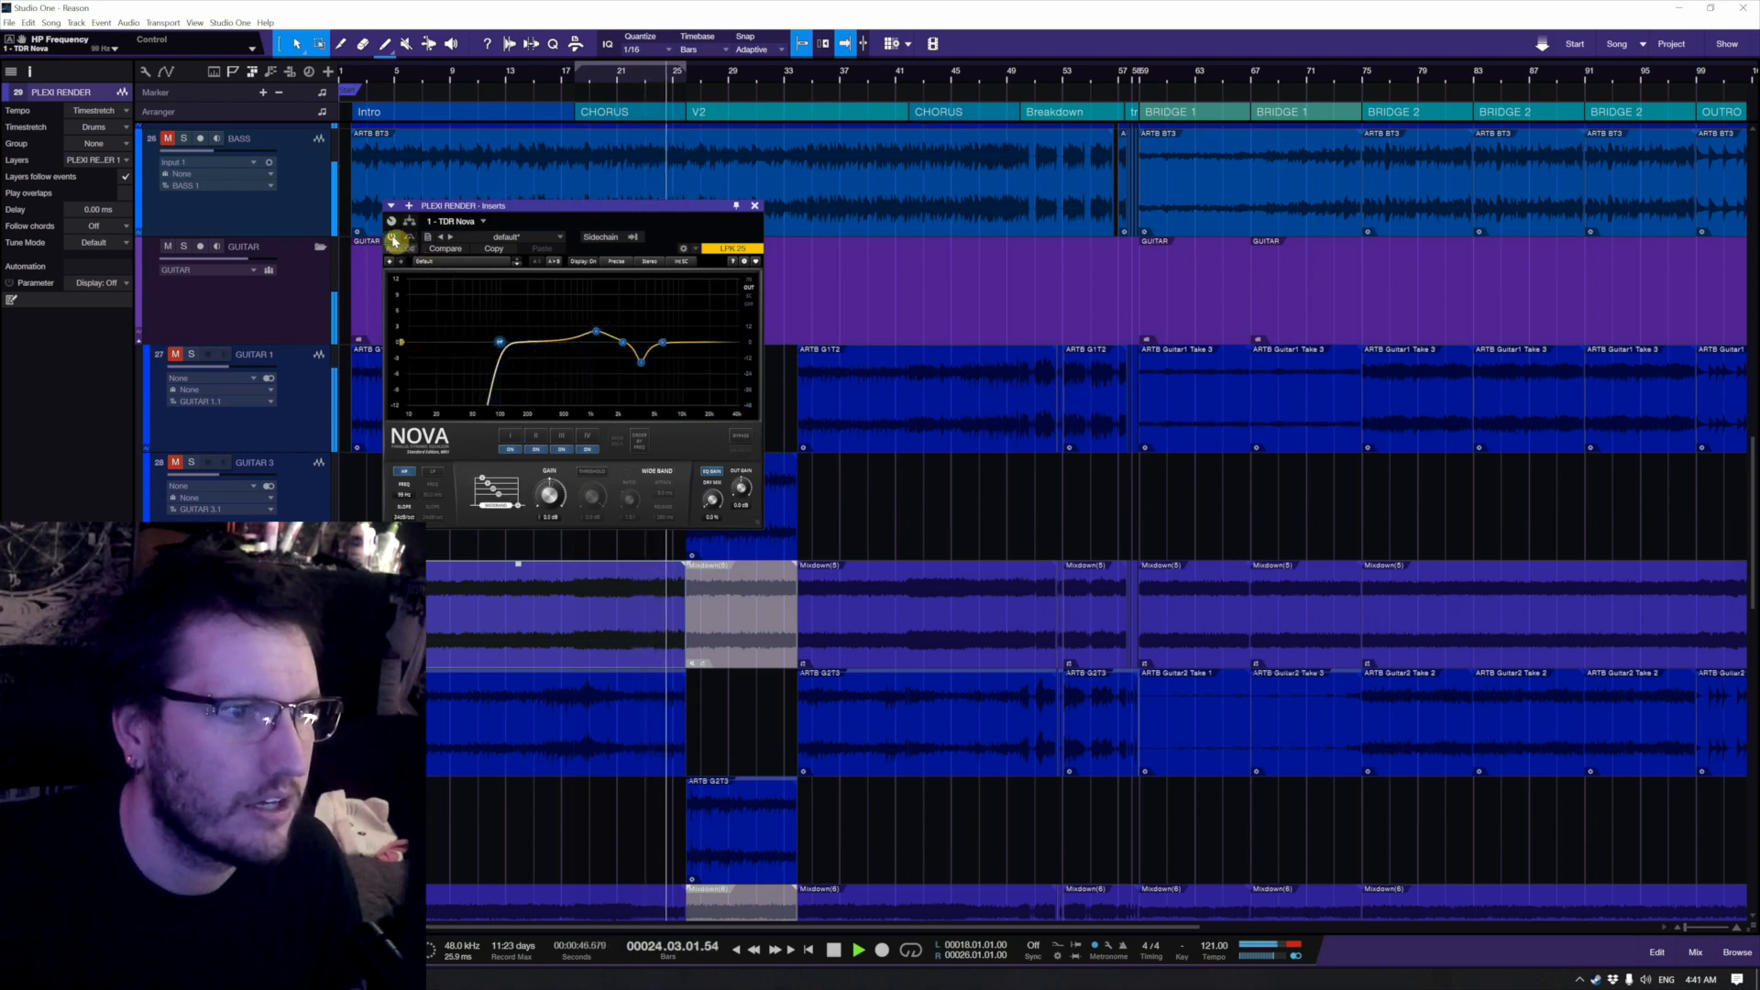
pyautogui.click(394, 238)
pyautogui.press('space')
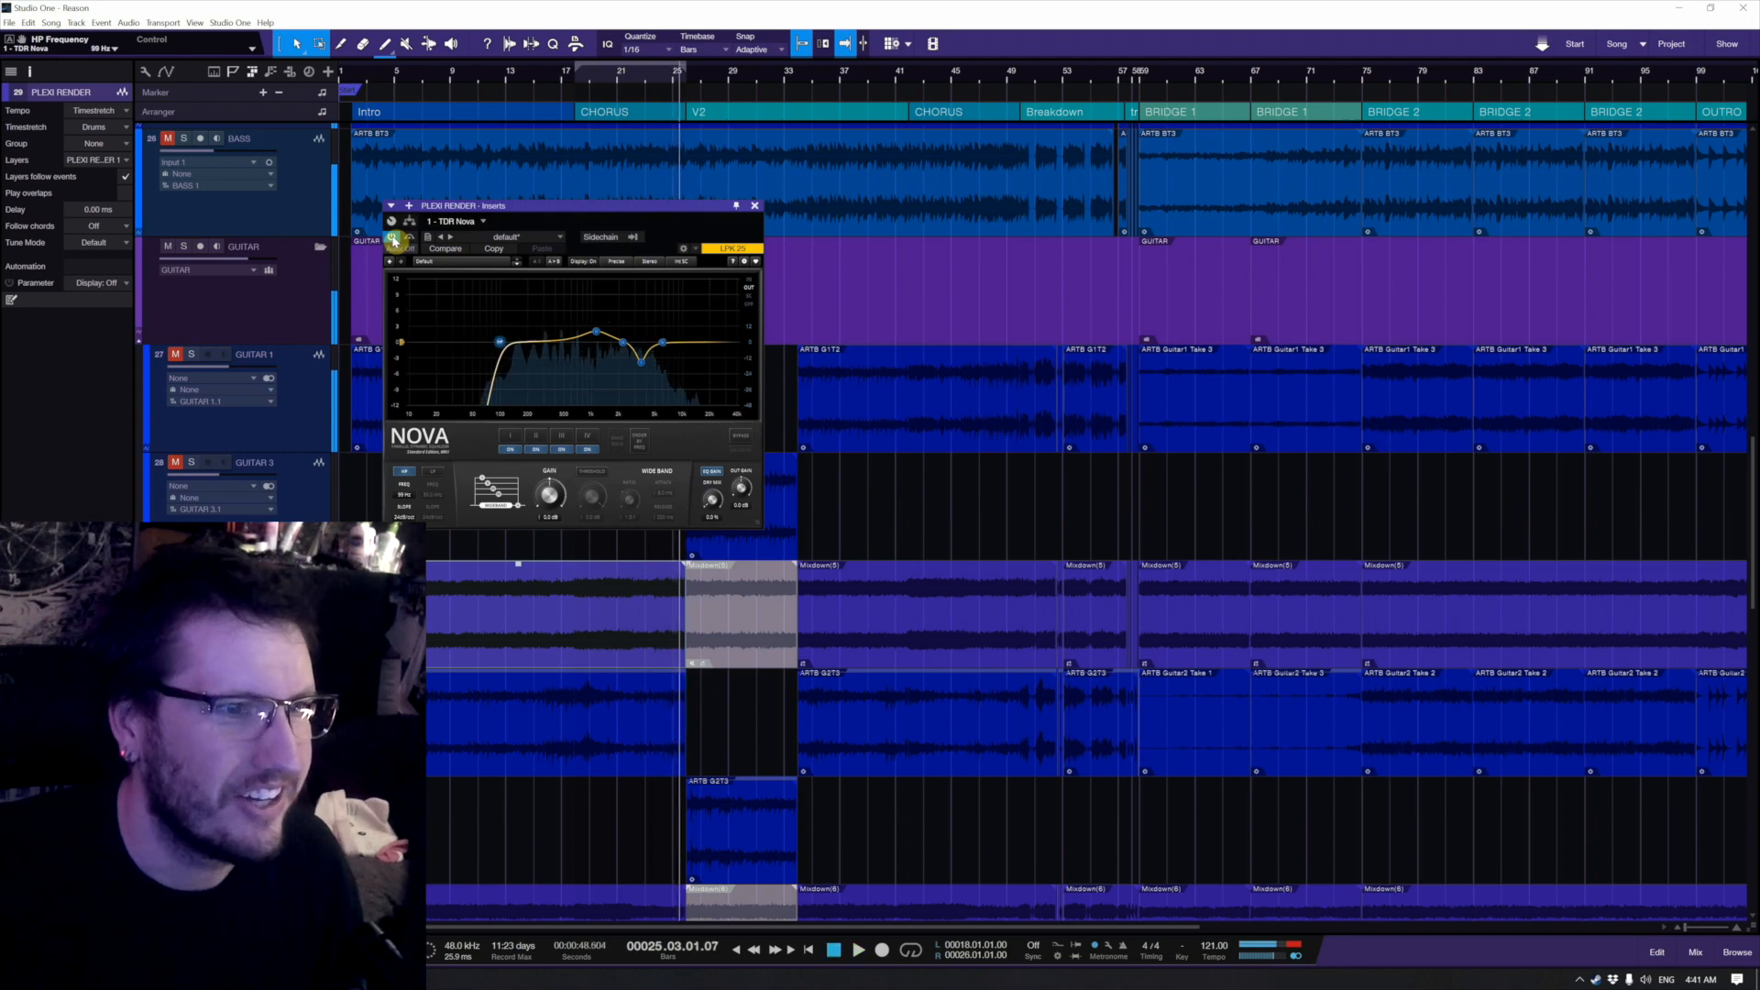
pyautogui.press('space')
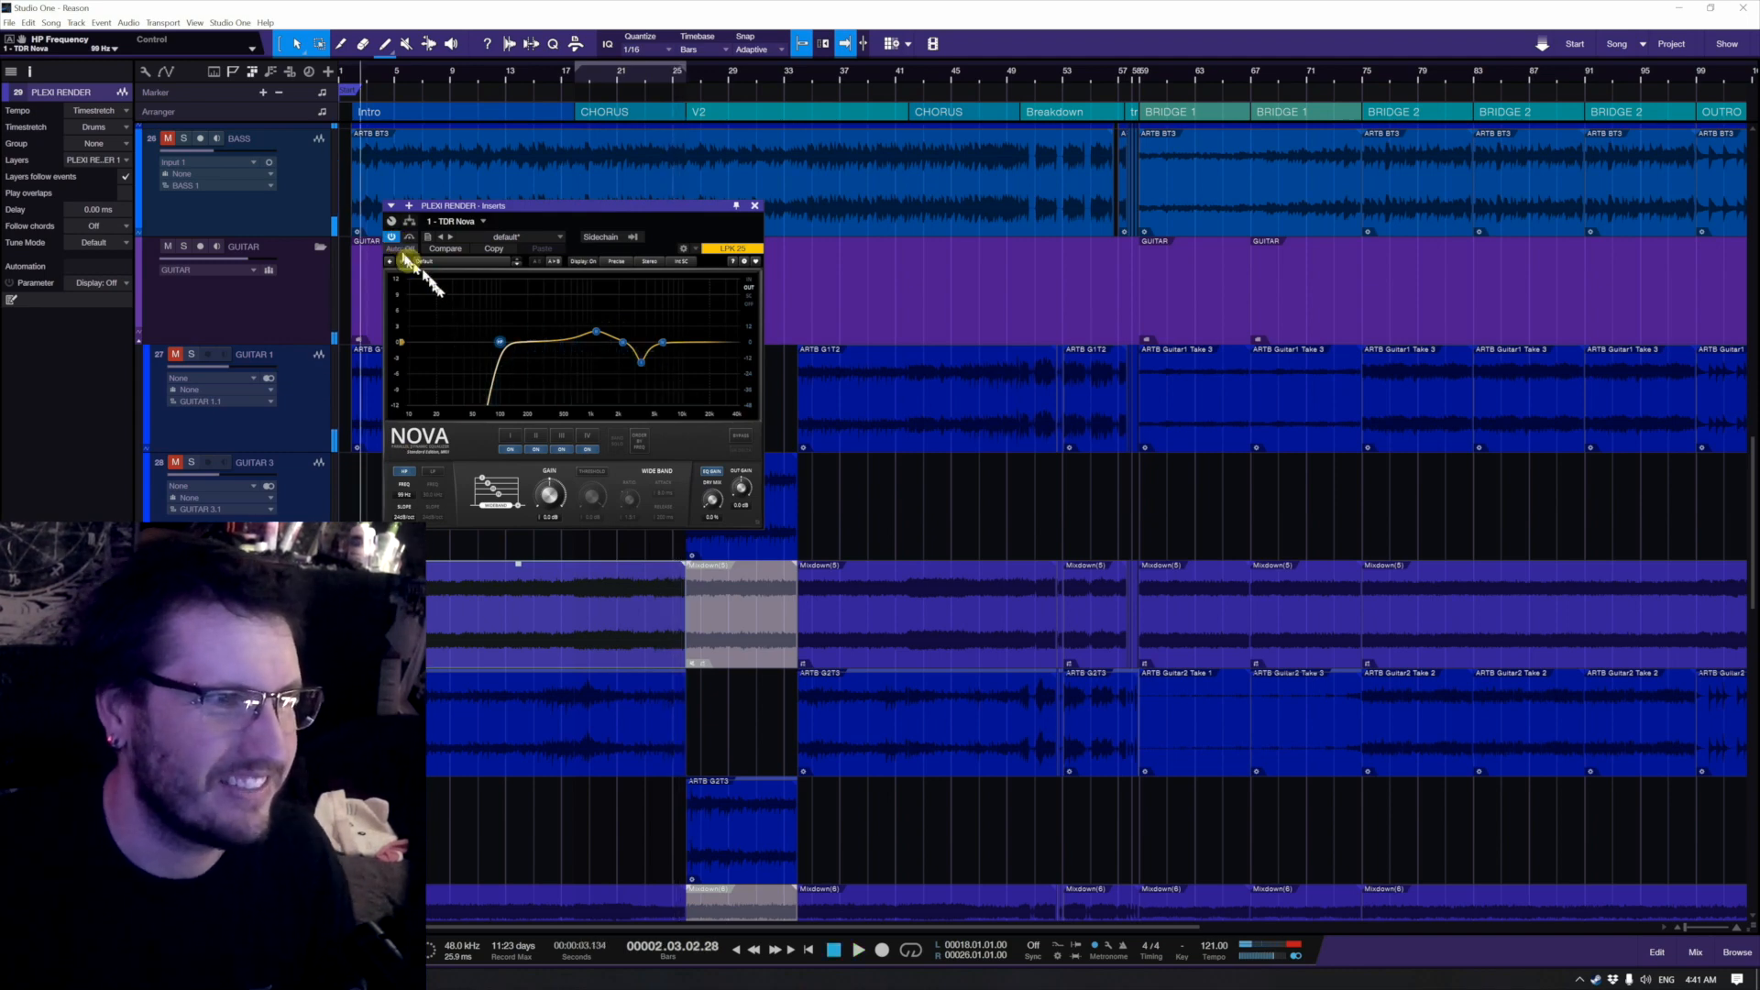
# Step: Compare the soloed PLEXI RENDER guitar again with TDR Nova's processing switched off and on during playback
pyautogui.click(393, 239)
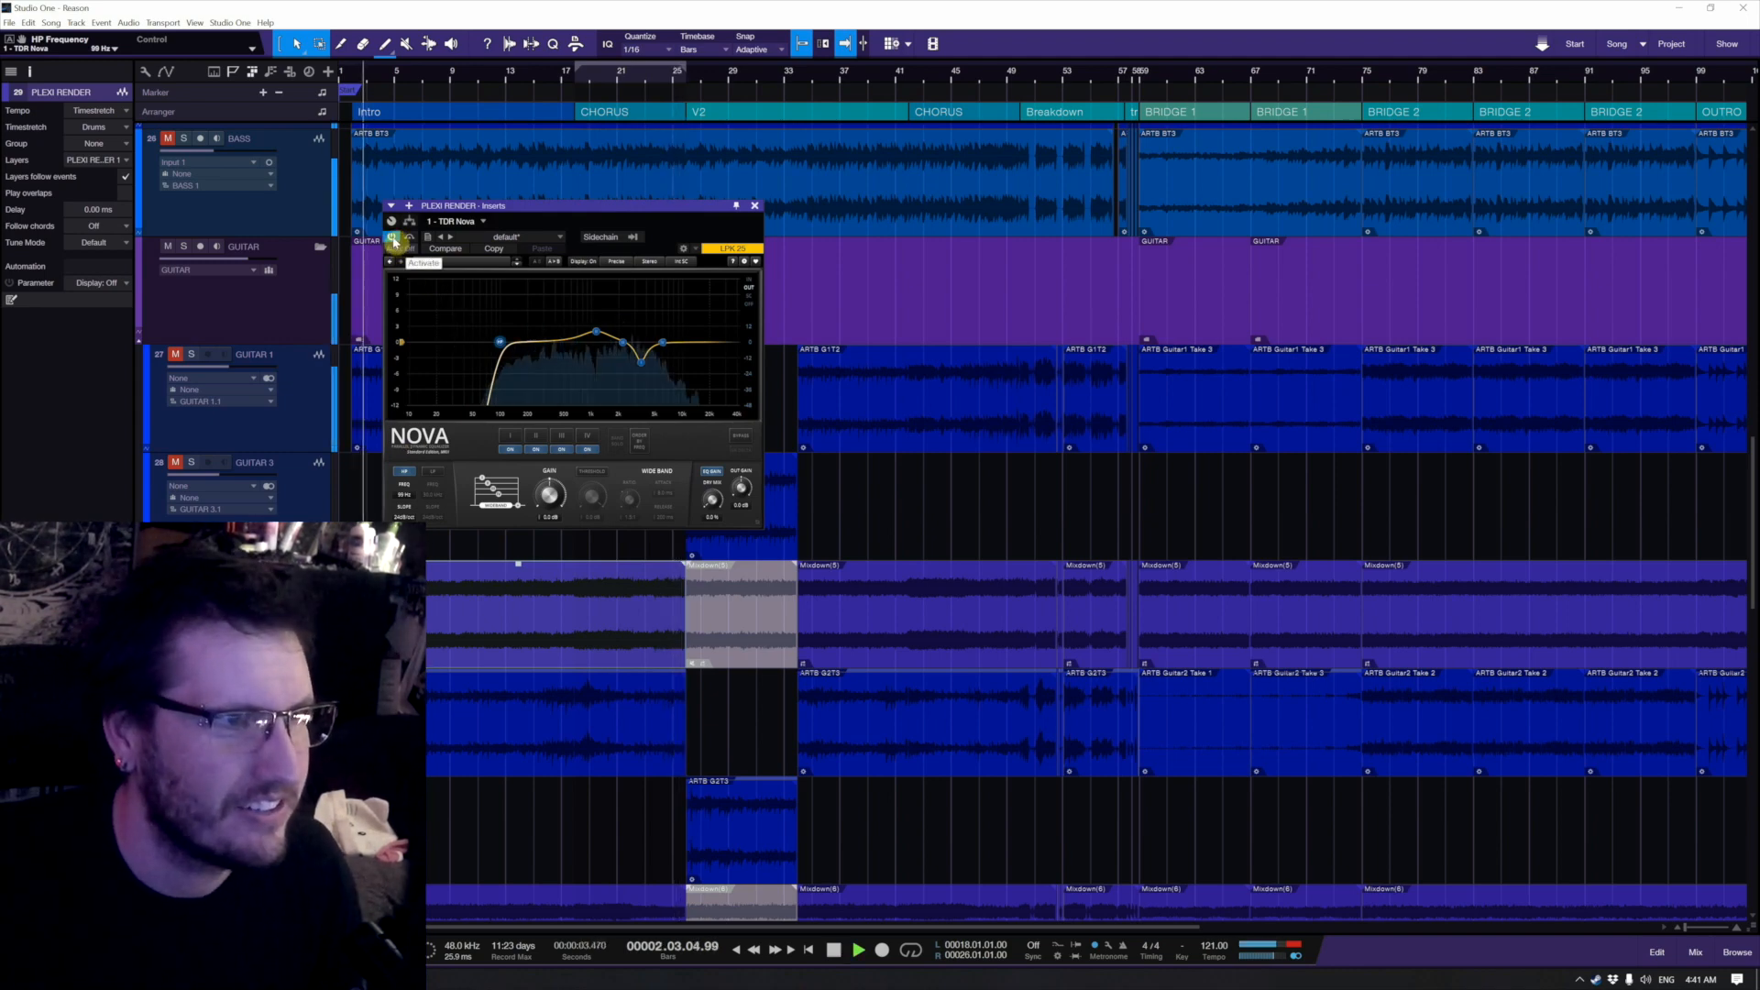
pyautogui.click(393, 239)
pyautogui.click(394, 239)
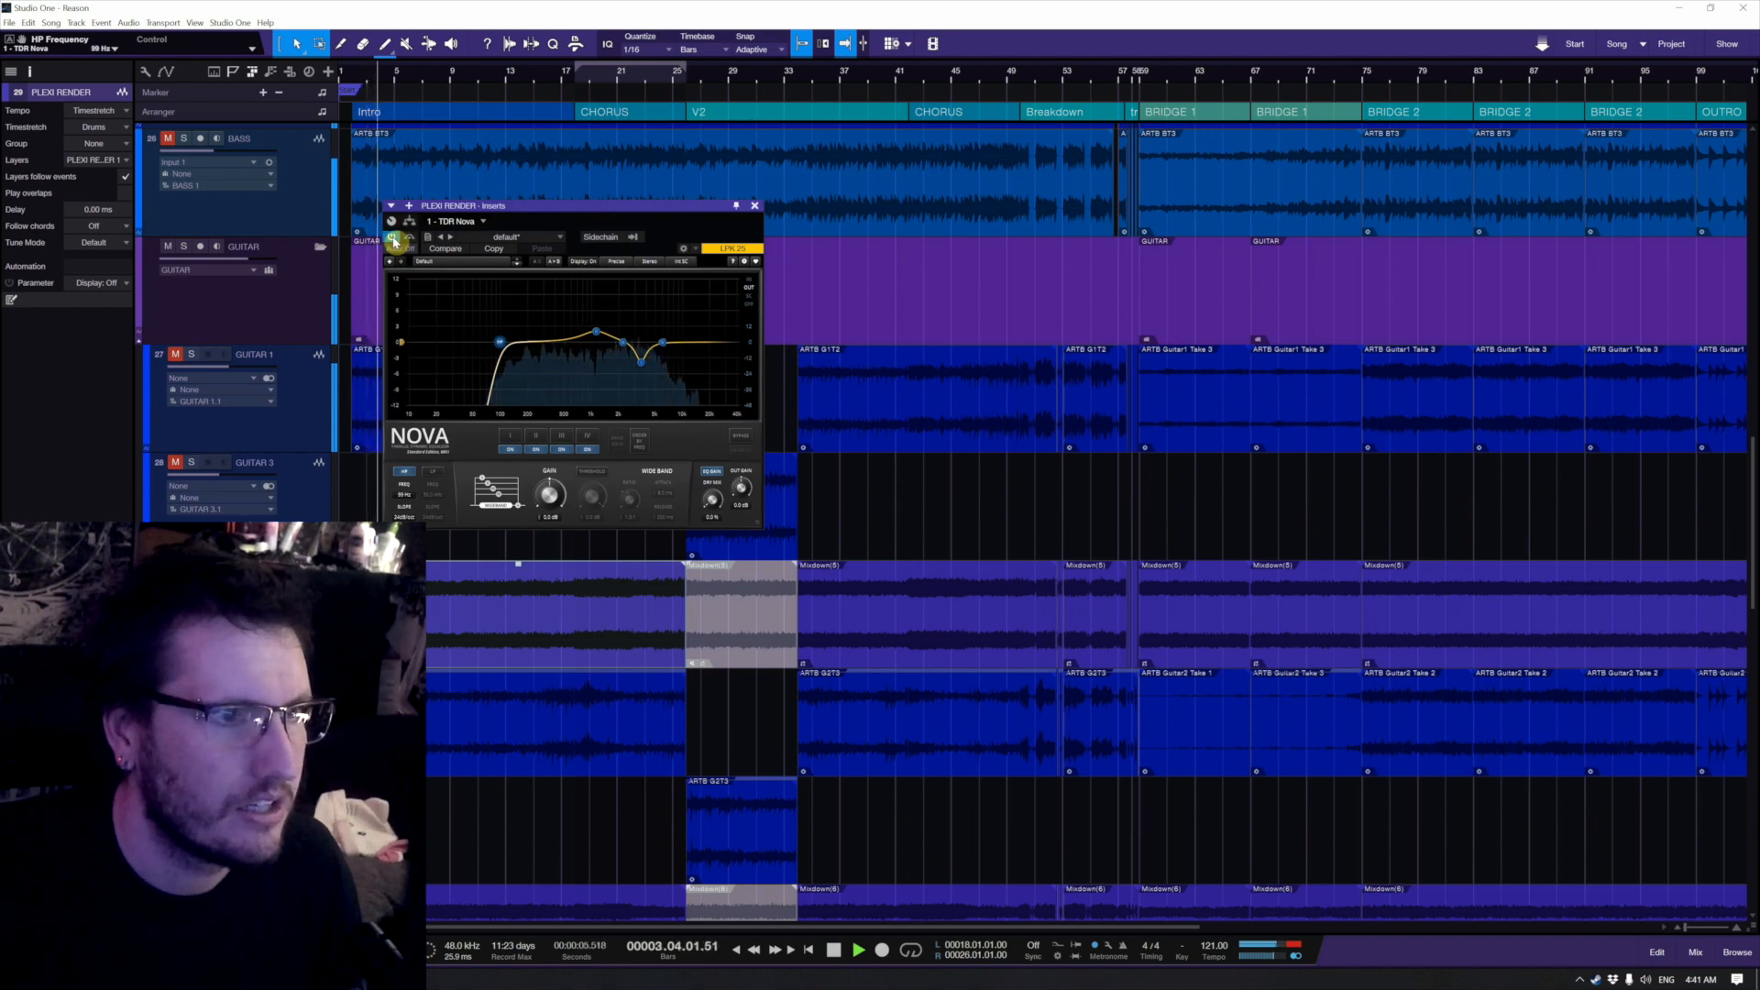
pyautogui.click(393, 239)
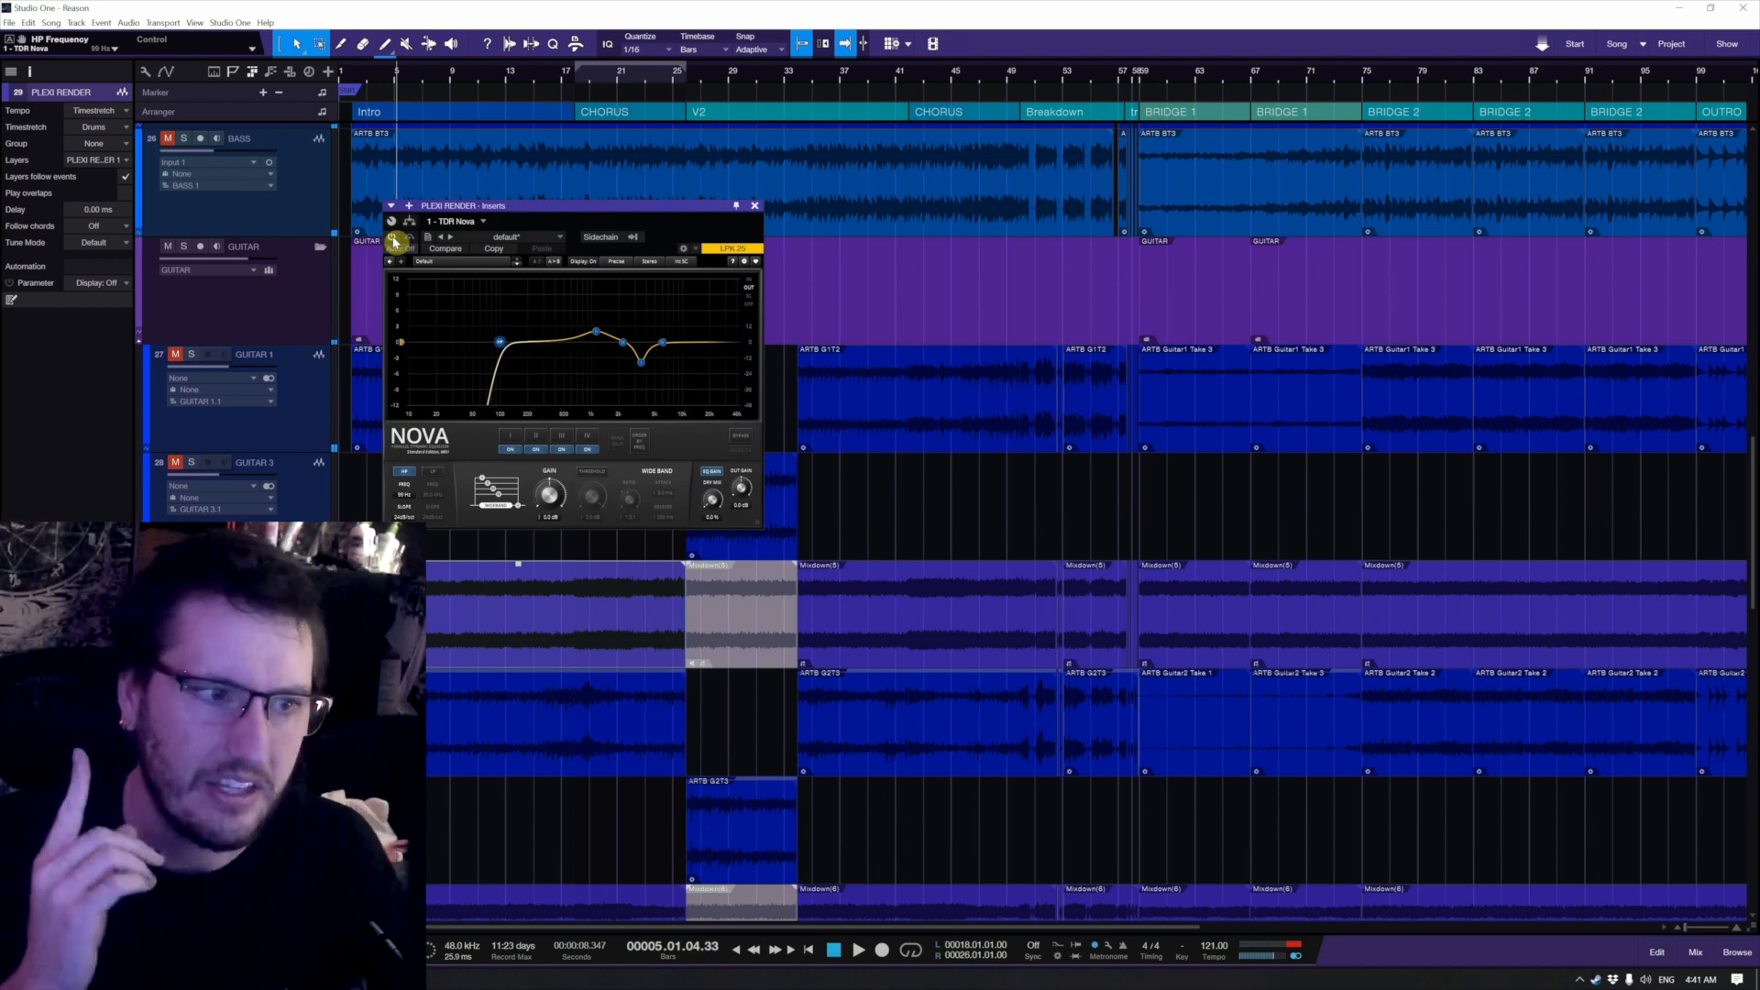
# Step: Clear the solo on PLEXI RENDER, solo the GUITAR folder track, and play it briefly
pyautogui.click(224, 353)
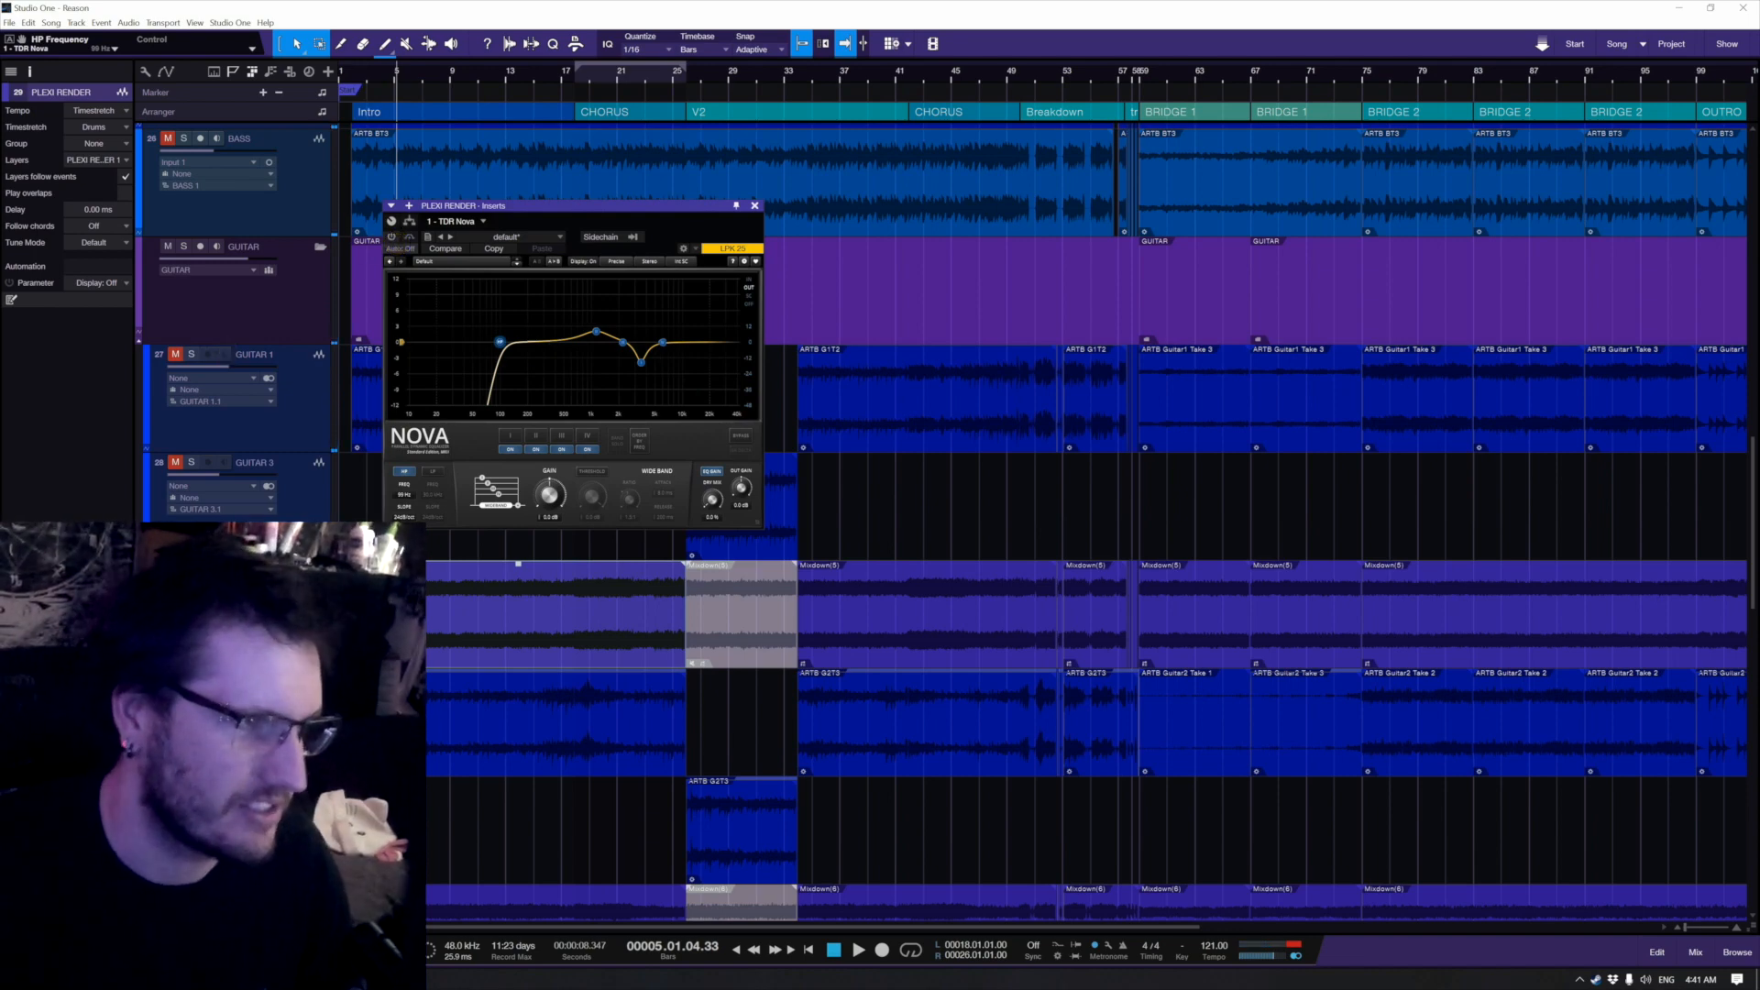
pyautogui.click(192, 570)
pyautogui.click(184, 246)
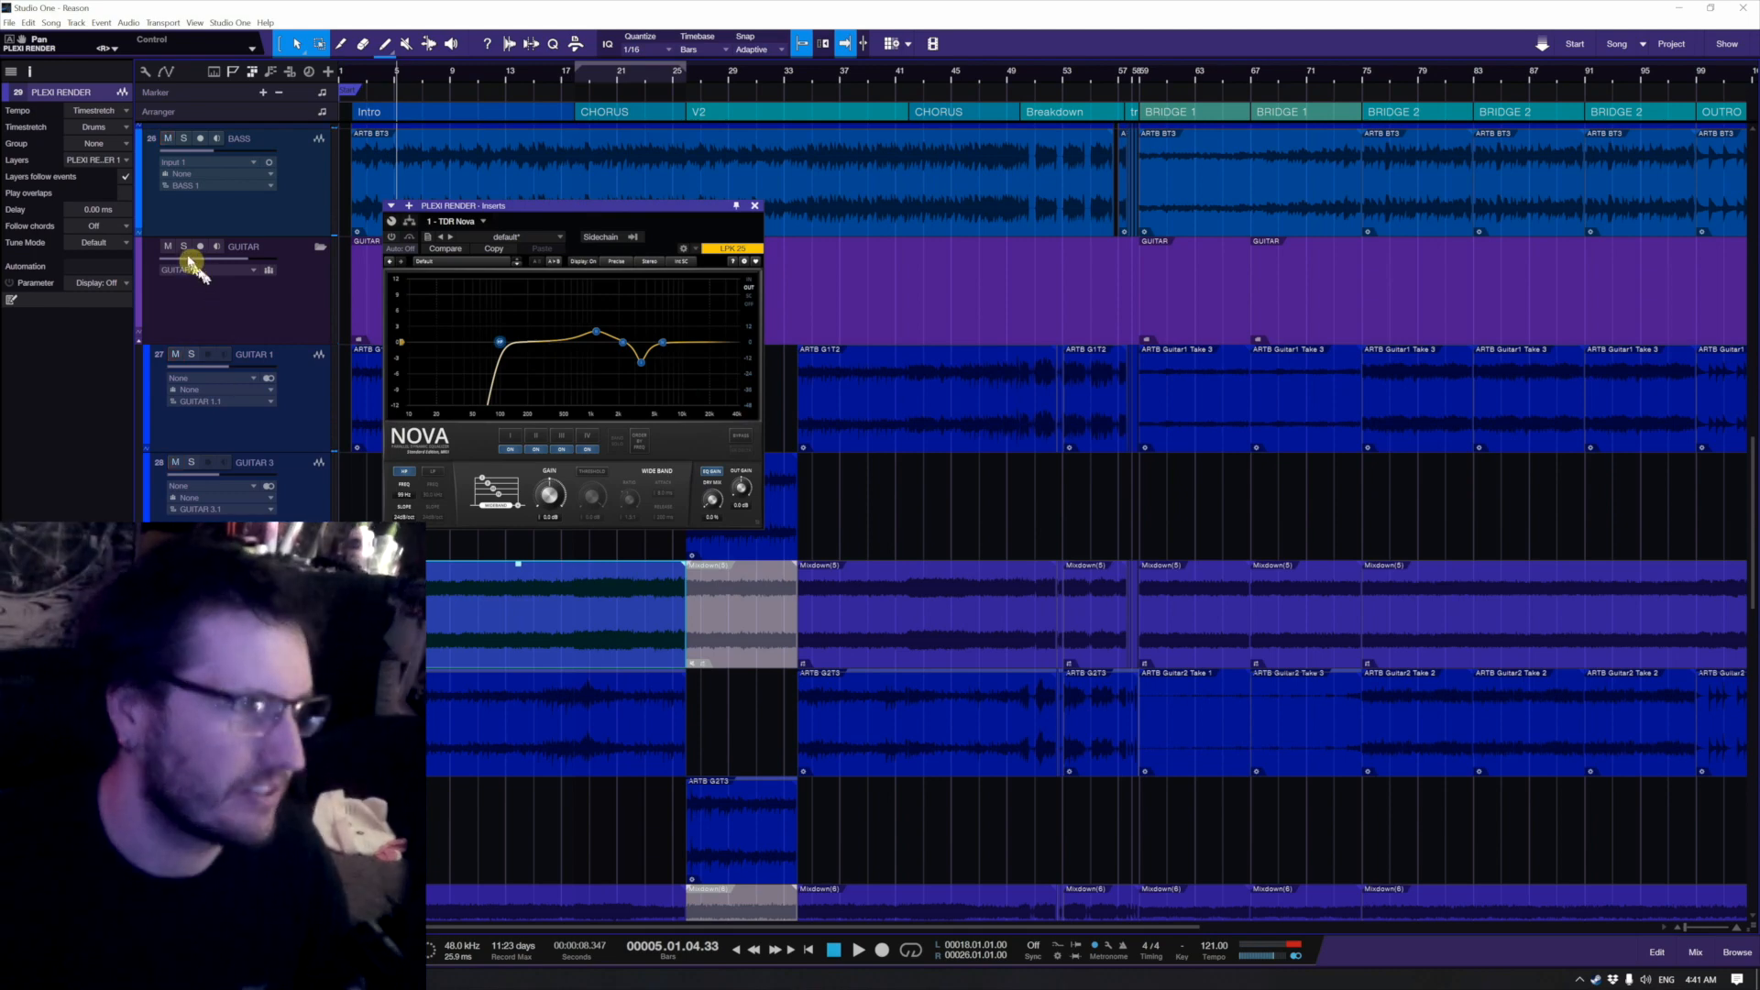
pyautogui.press('space')
pyautogui.press('space')
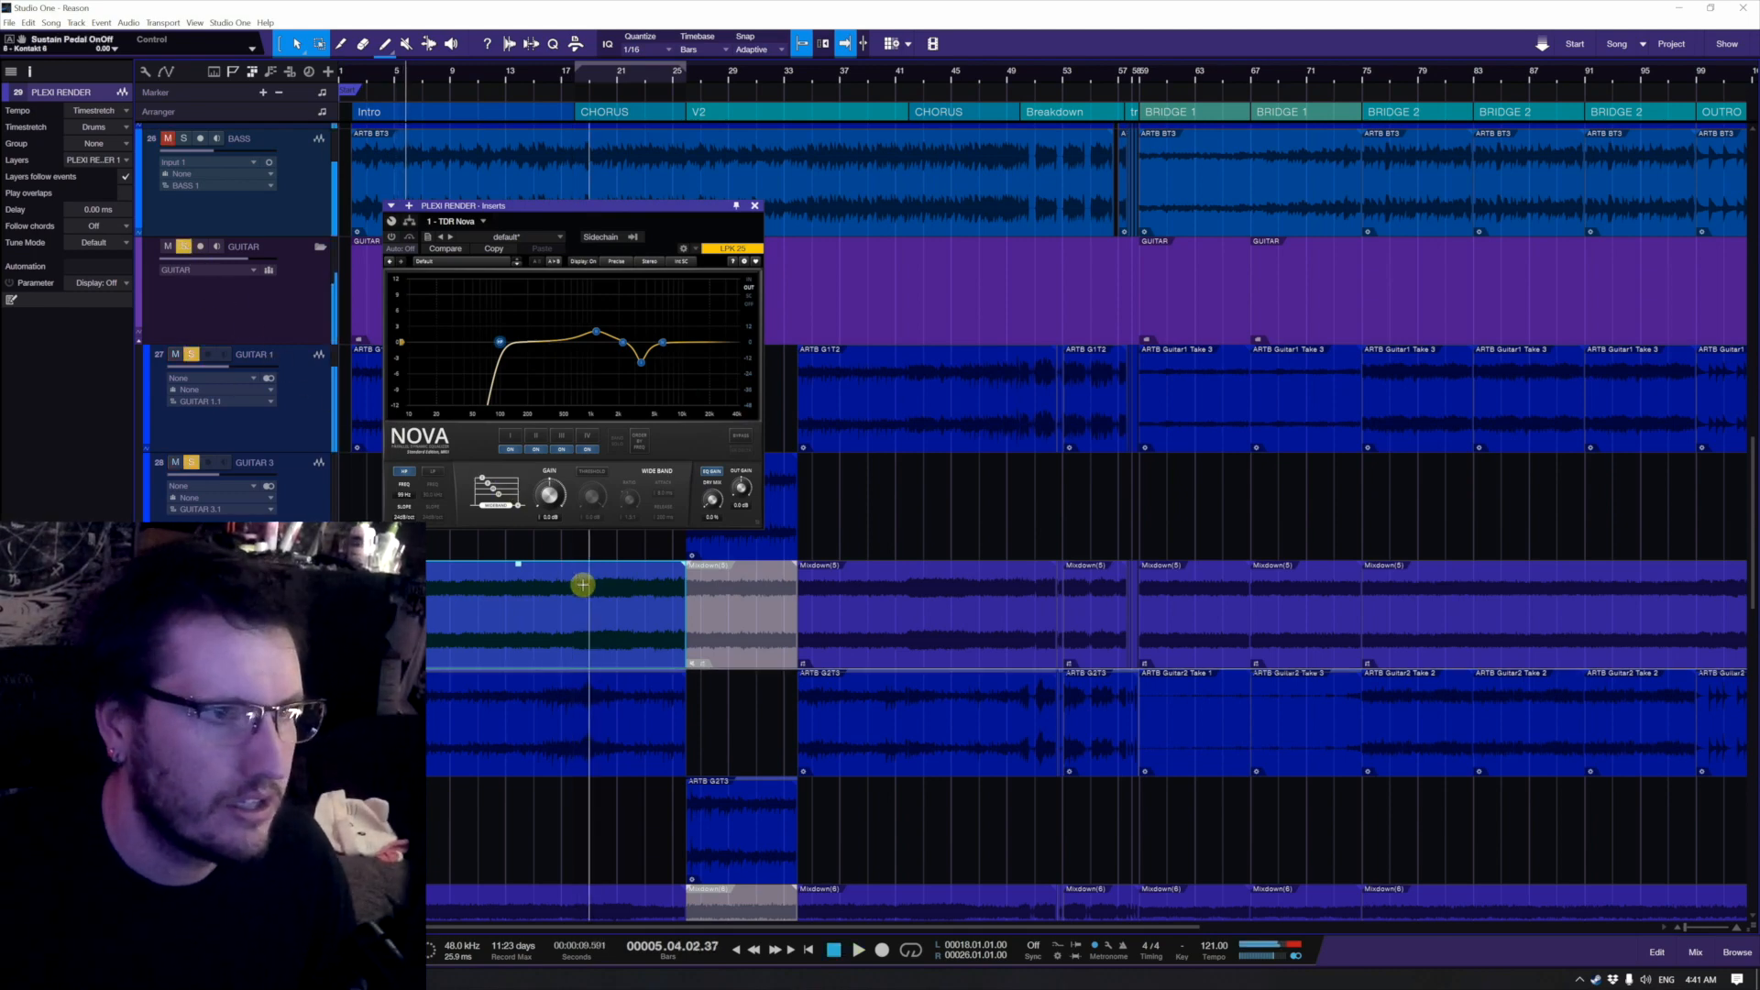
# Step: Reset TDR Nova to its original state, shape a gentle low-mid cut and upper-mid boost, and close its window
pyautogui.click(458, 262)
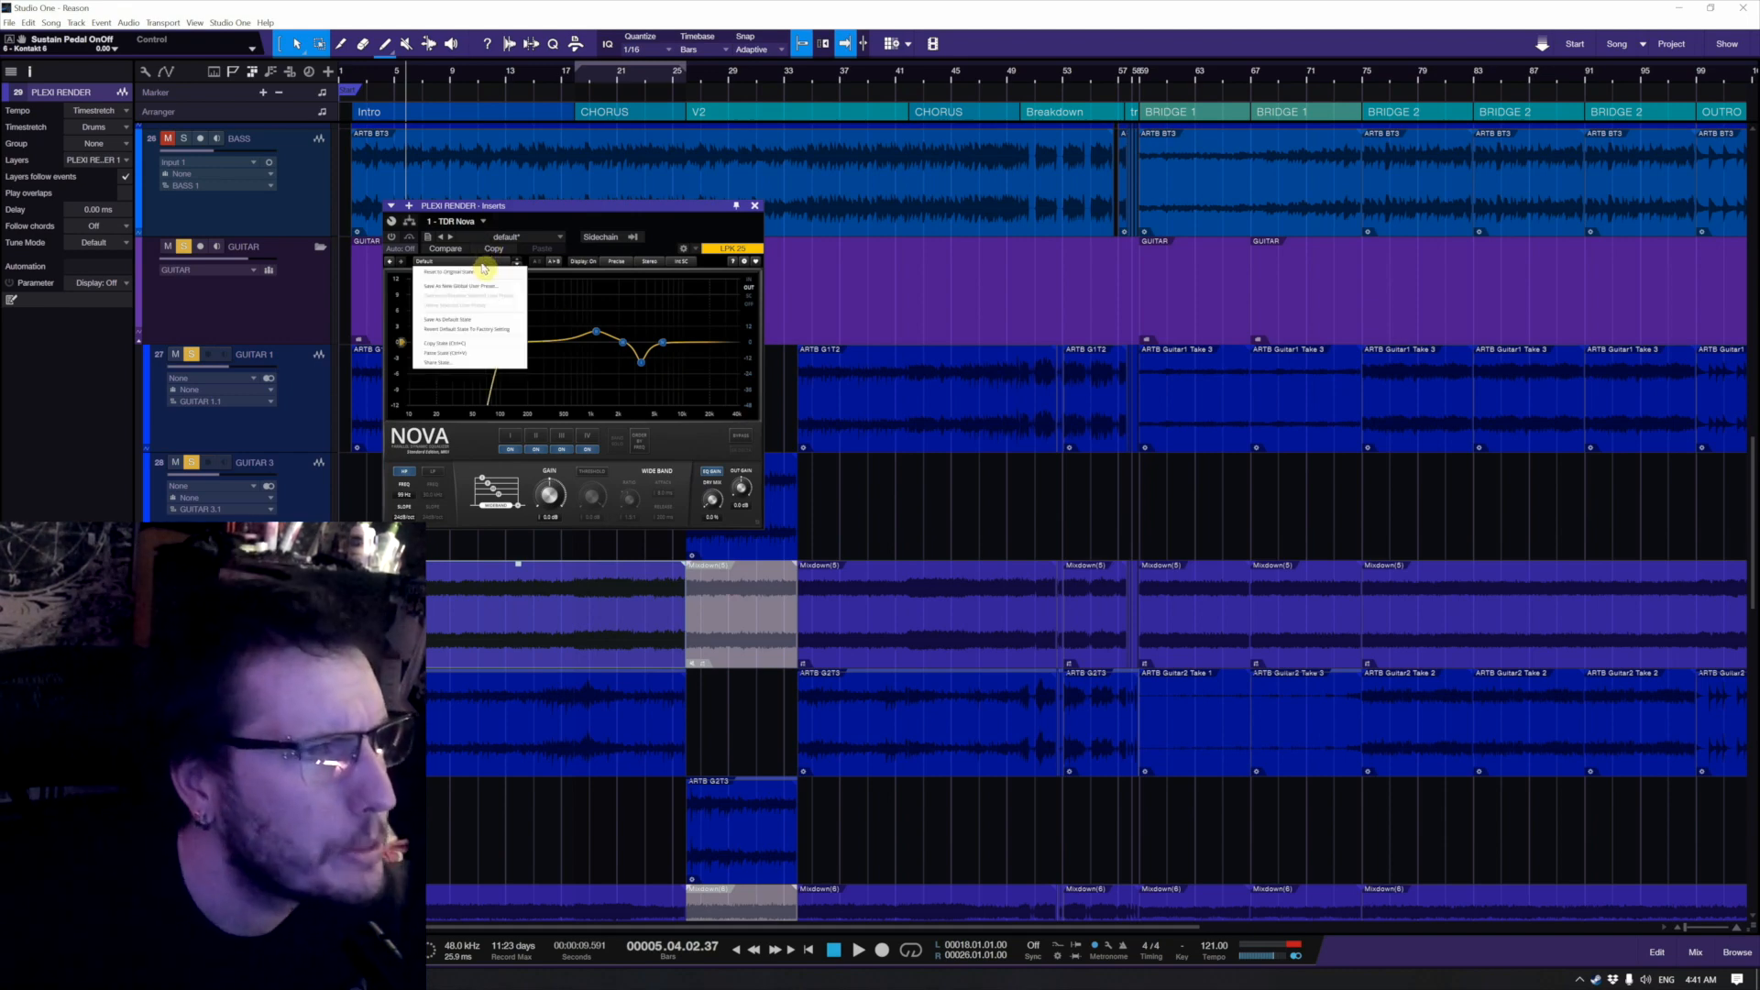
pyautogui.click(483, 272)
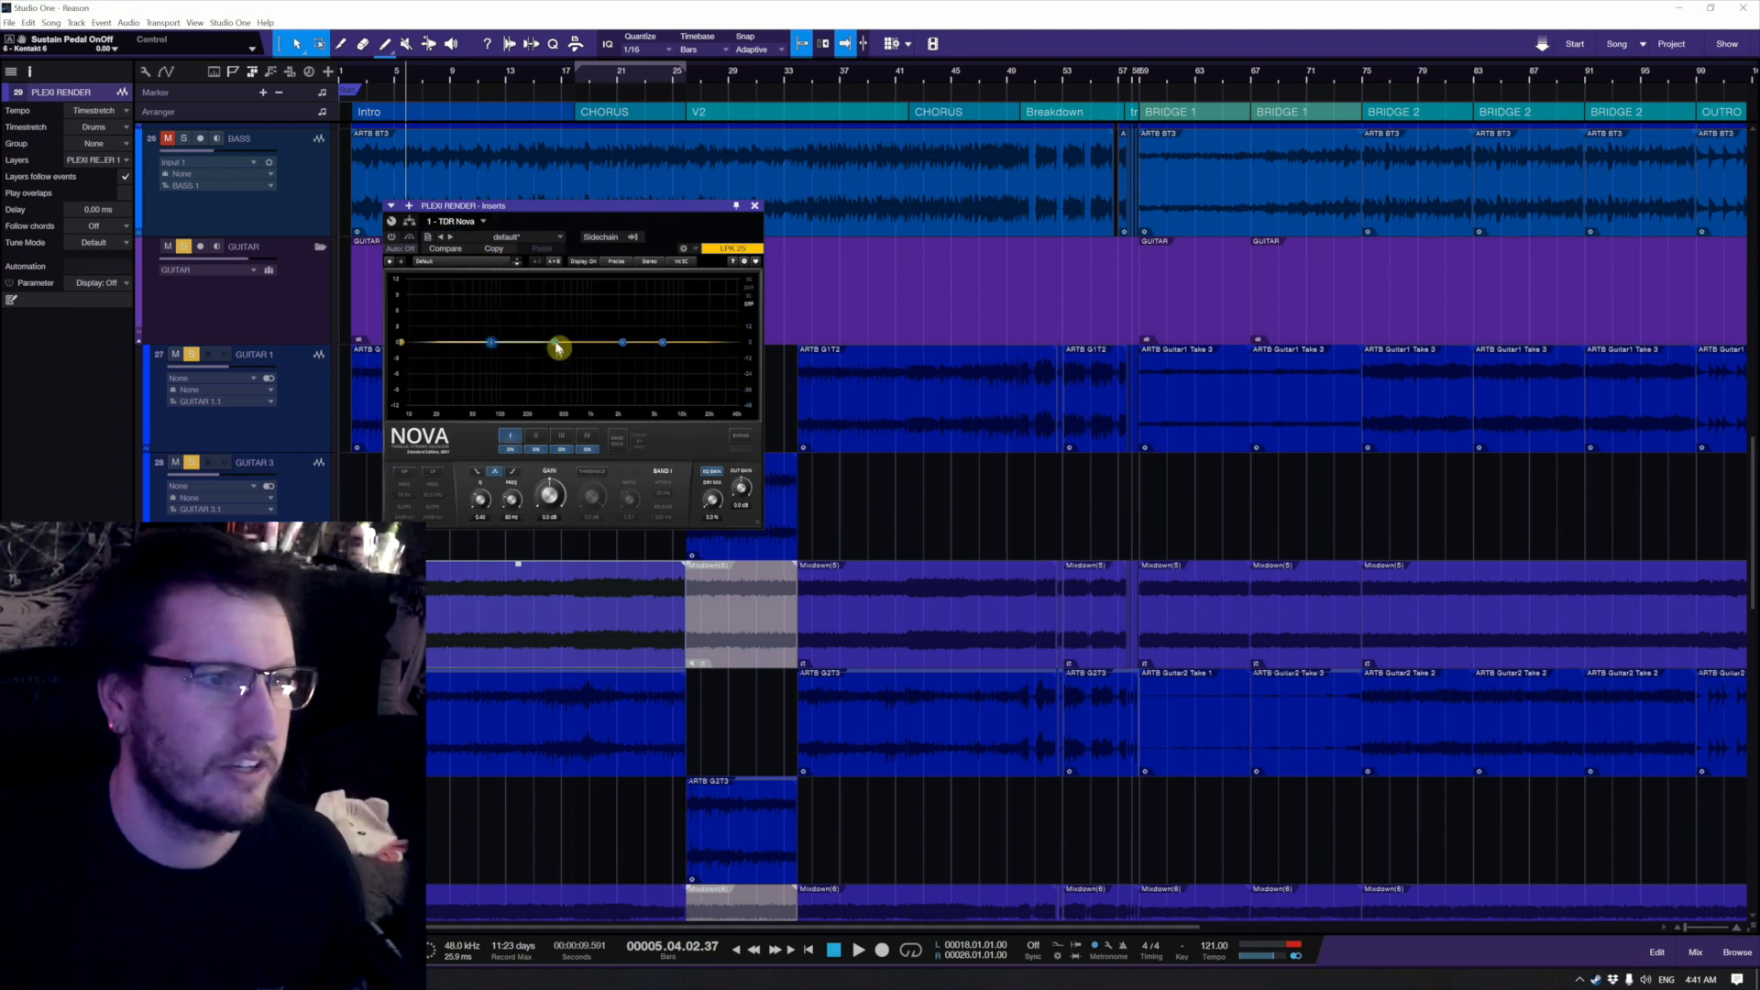
pyautogui.moveTo(557, 348); pyautogui.dragTo(639, 330)
pyautogui.click(651, 373)
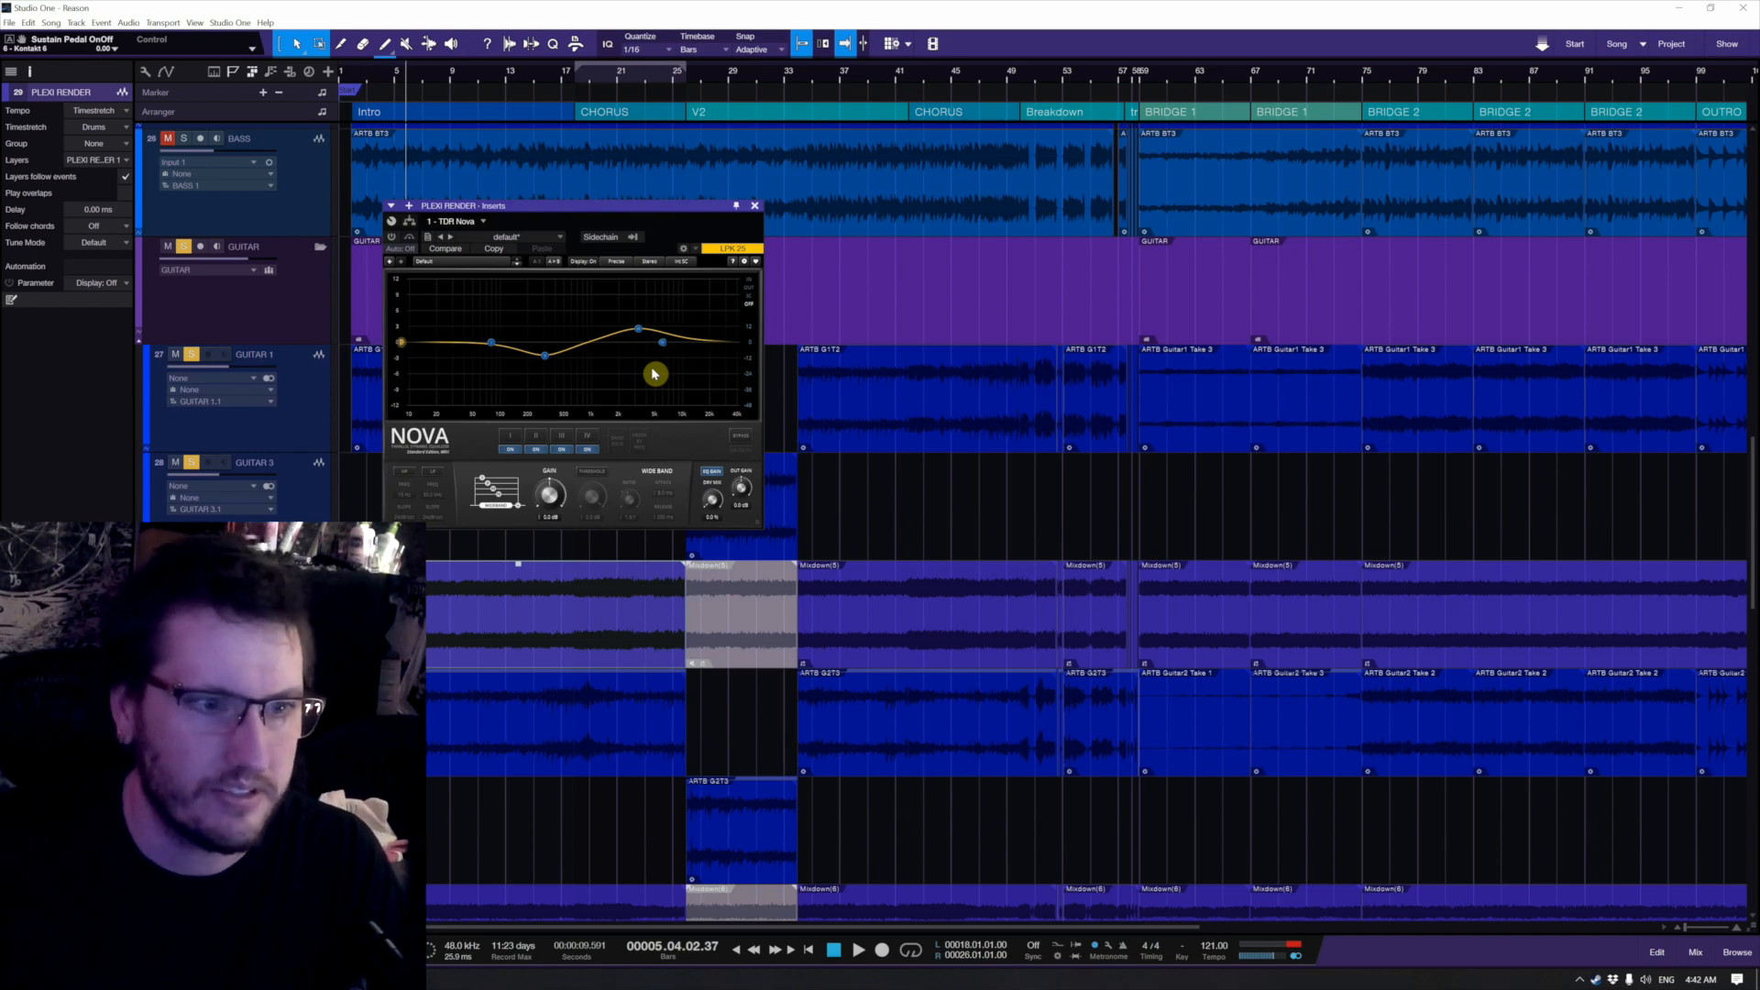
pyautogui.click(861, 495)
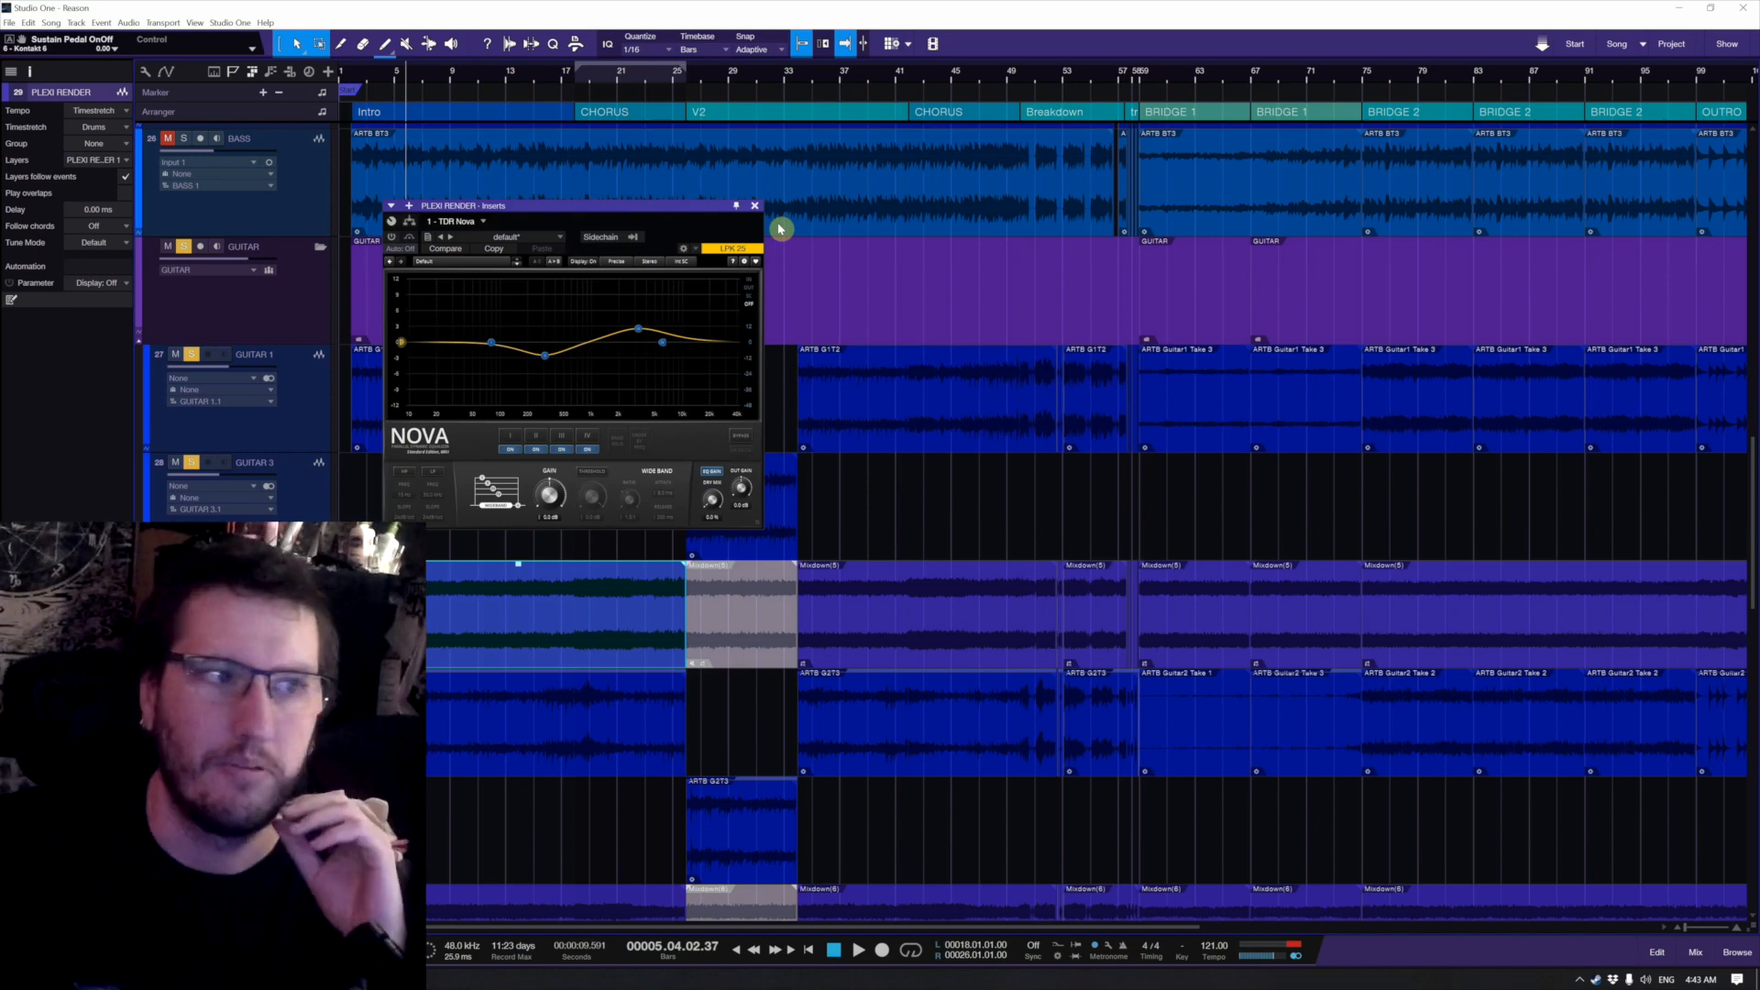
pyautogui.click(755, 207)
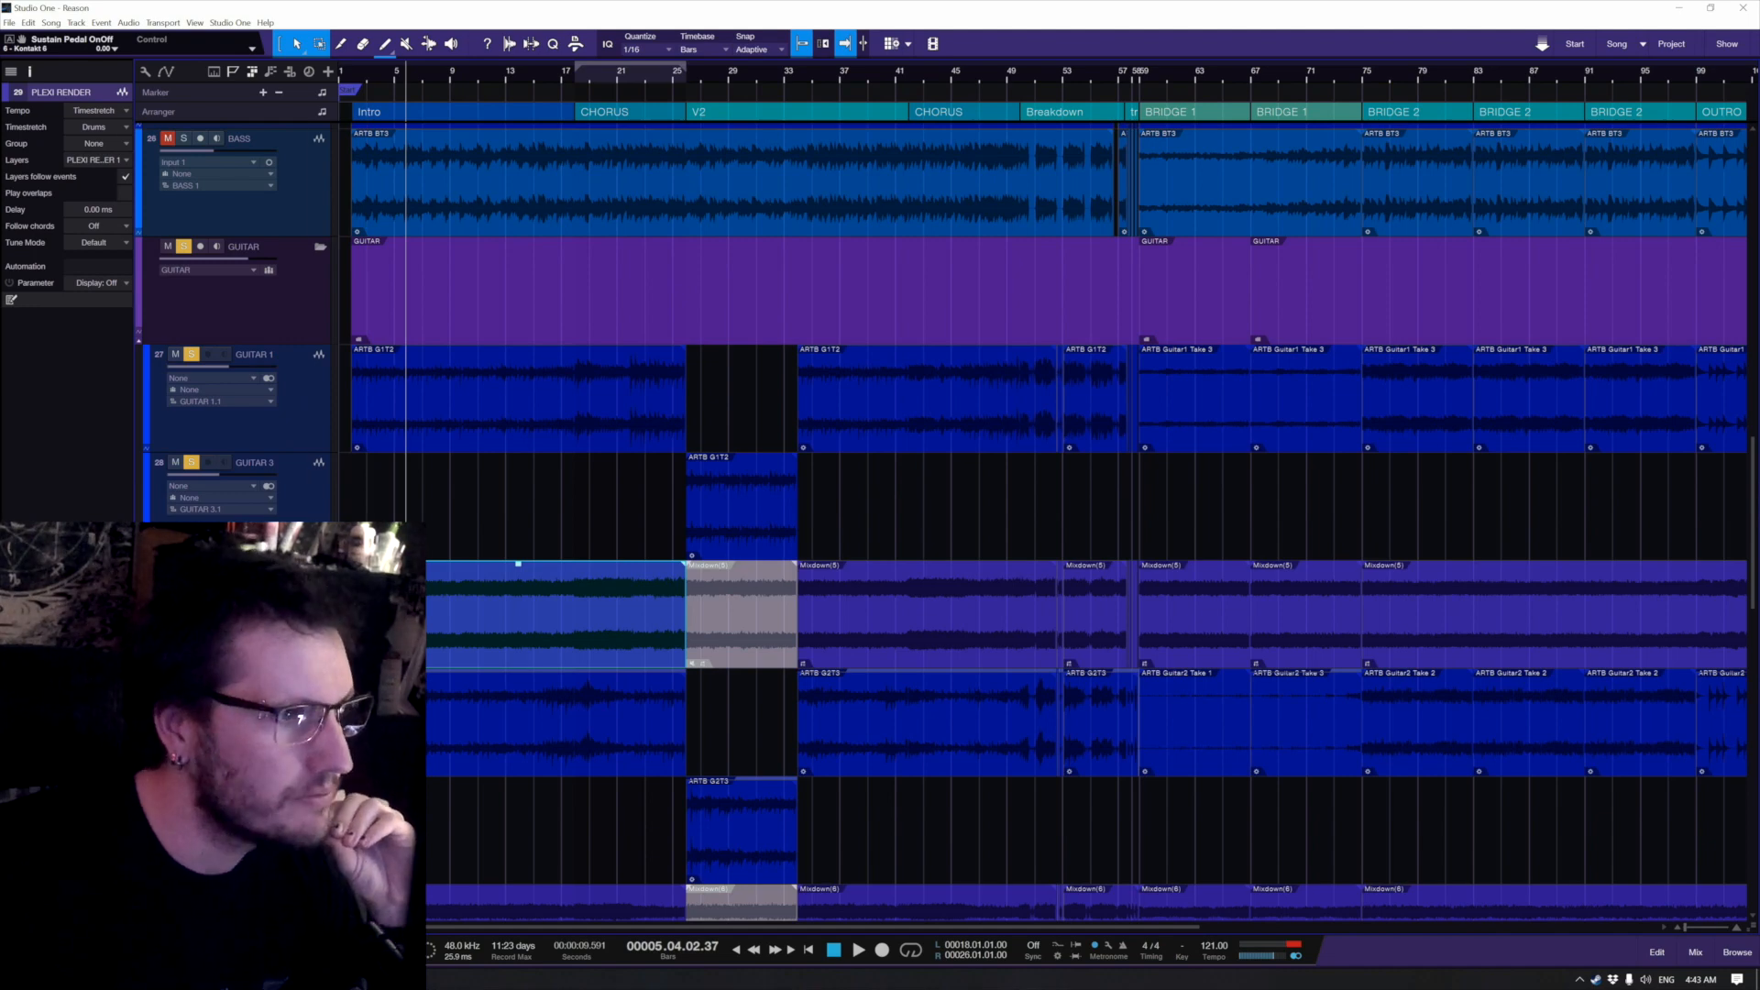
# Step: Insert the Raum reverb after TDR Nova on the PLEXI RENDER track and move its window clear of the track headers
pyautogui.click(124, 552)
pyautogui.scroll(-2, 224, 361)
pyautogui.click(213, 495)
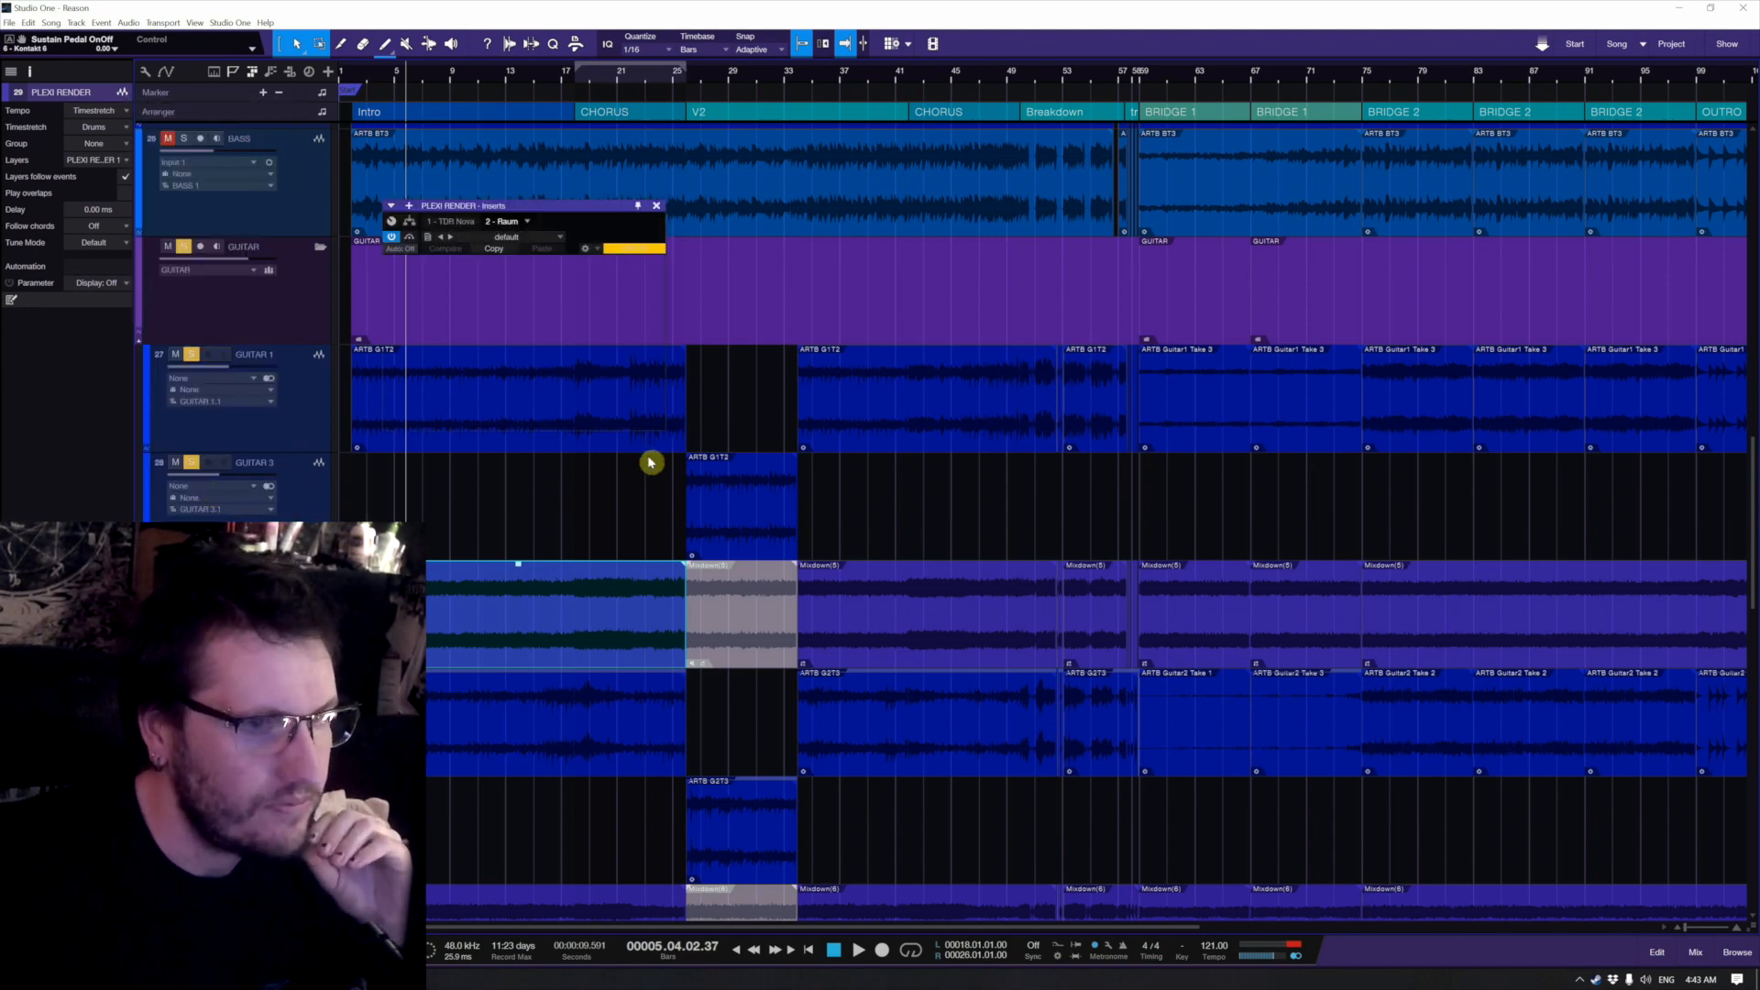
pyautogui.moveTo(586, 213); pyautogui.dragTo(665, 232)
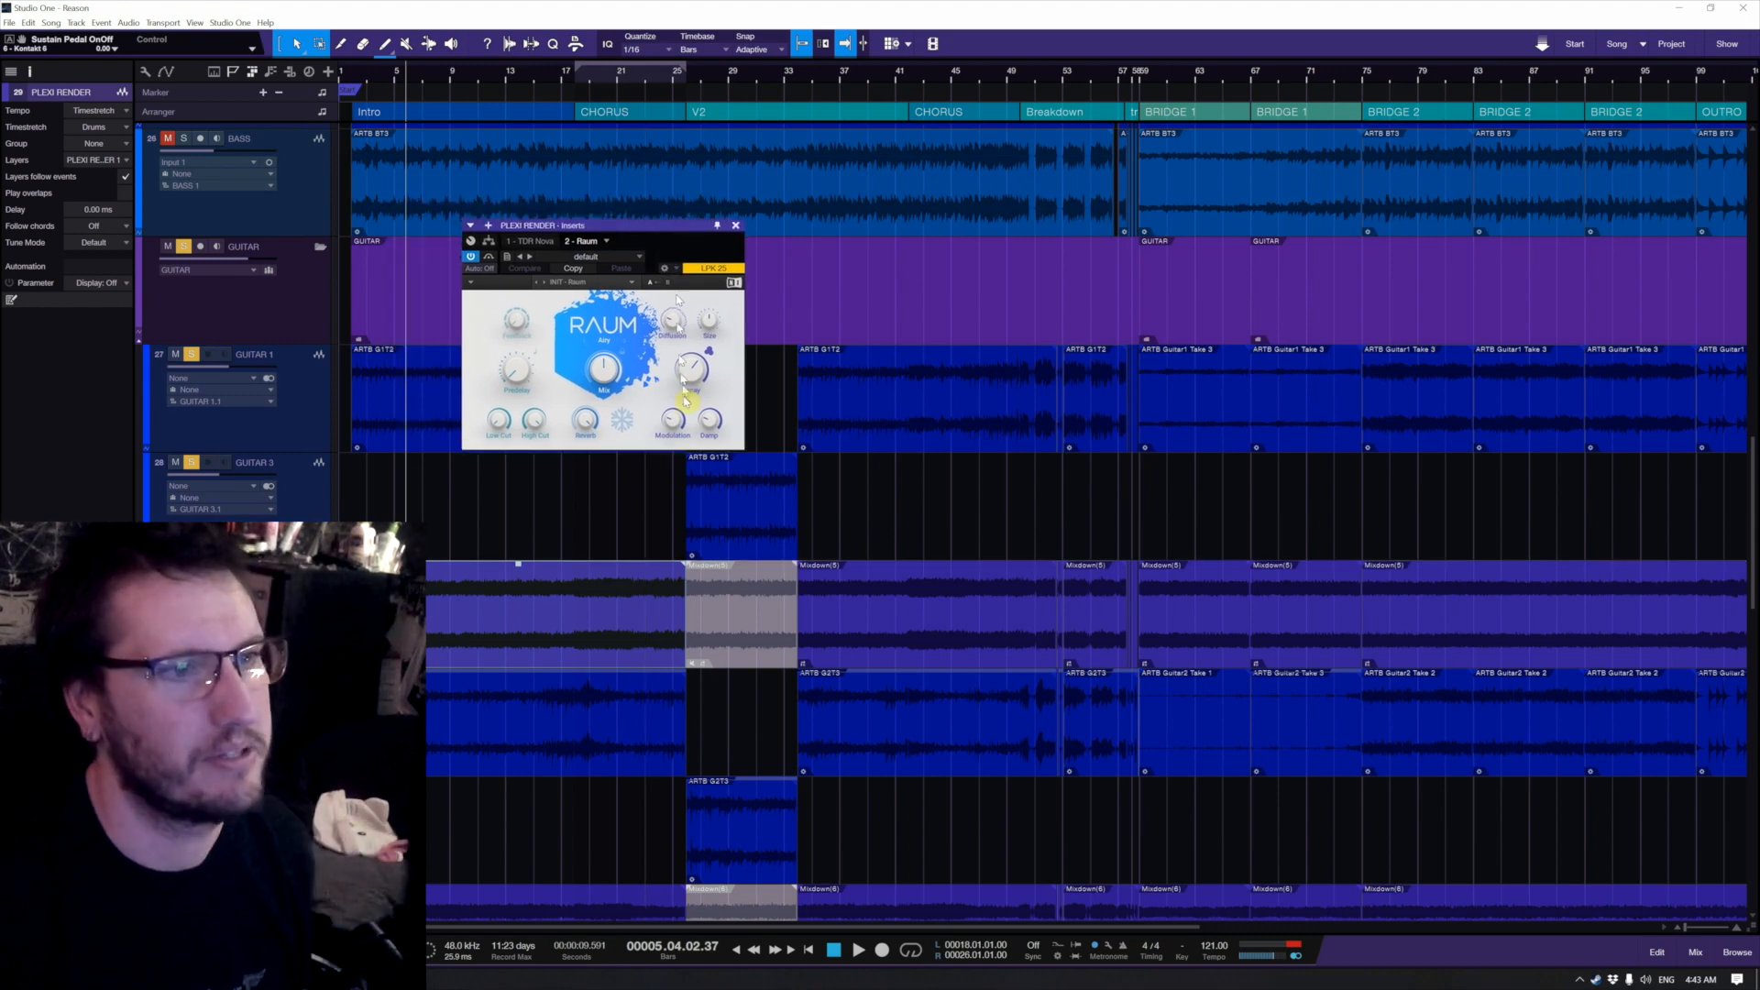
# Step: Adjust Raum's decay and diffusion while the soloed guitars play, and stop playback
pyautogui.moveTo(689, 370); pyautogui.dragTo(685, 379)
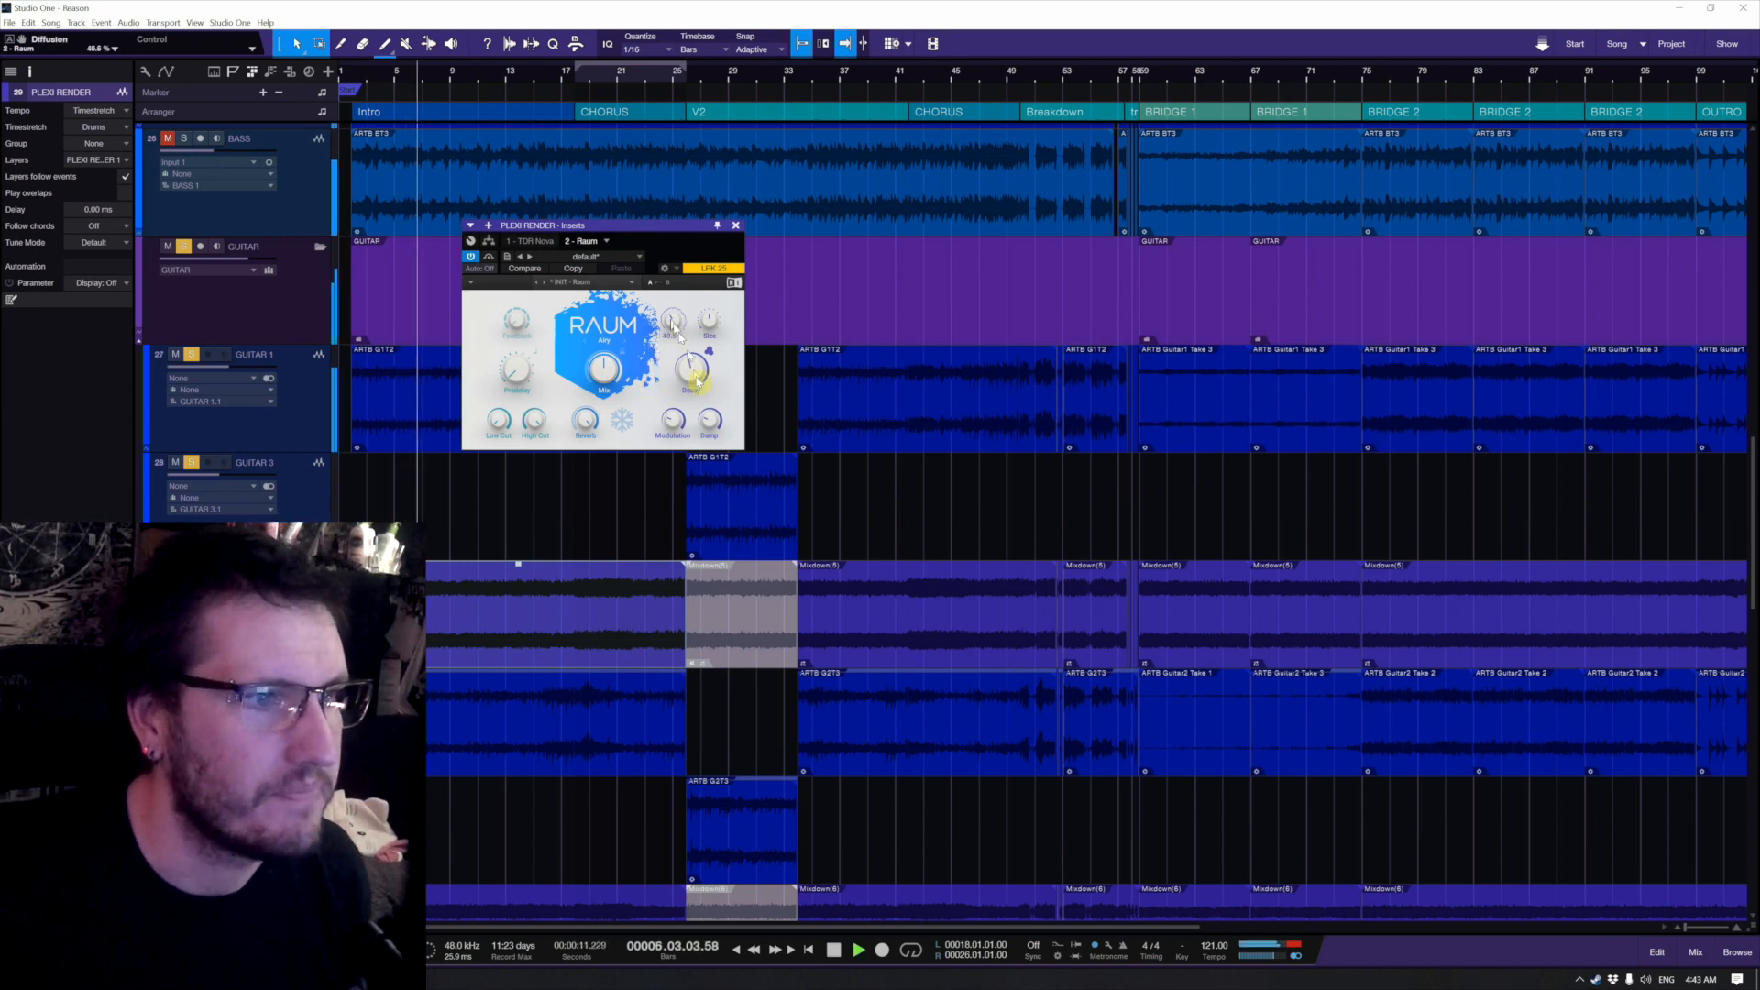
pyautogui.moveTo(693, 374)
pyautogui.mouseDown()
pyautogui.moveTo(693, 348)
pyautogui.moveTo(620, 378)
pyautogui.moveTo(691, 369)
pyautogui.mouseUp()
pyautogui.press('space')
pyautogui.click(477, 479)
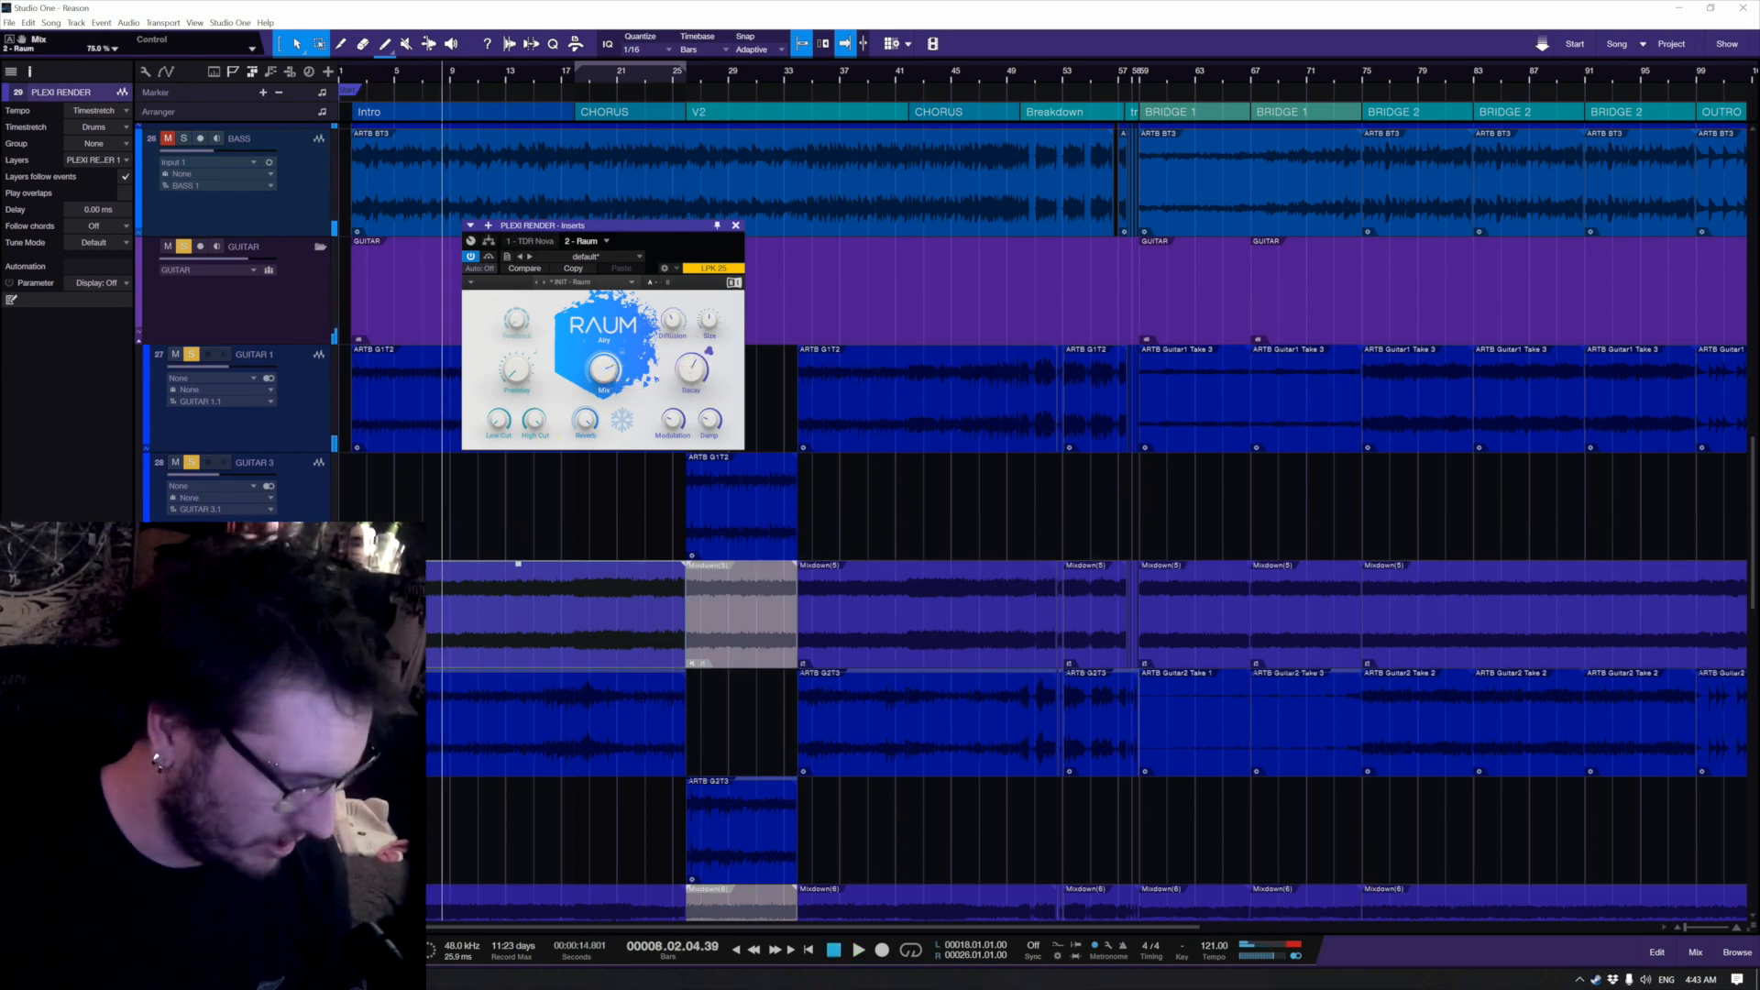
# Step: Solo PLEXI RENDER and tune Raum's size and mix during playback, bringing the mix down to about 45%
pyautogui.press('s')
pyautogui.moveTo(609, 376); pyautogui.dragTo(609, 362)
pyautogui.press('space')
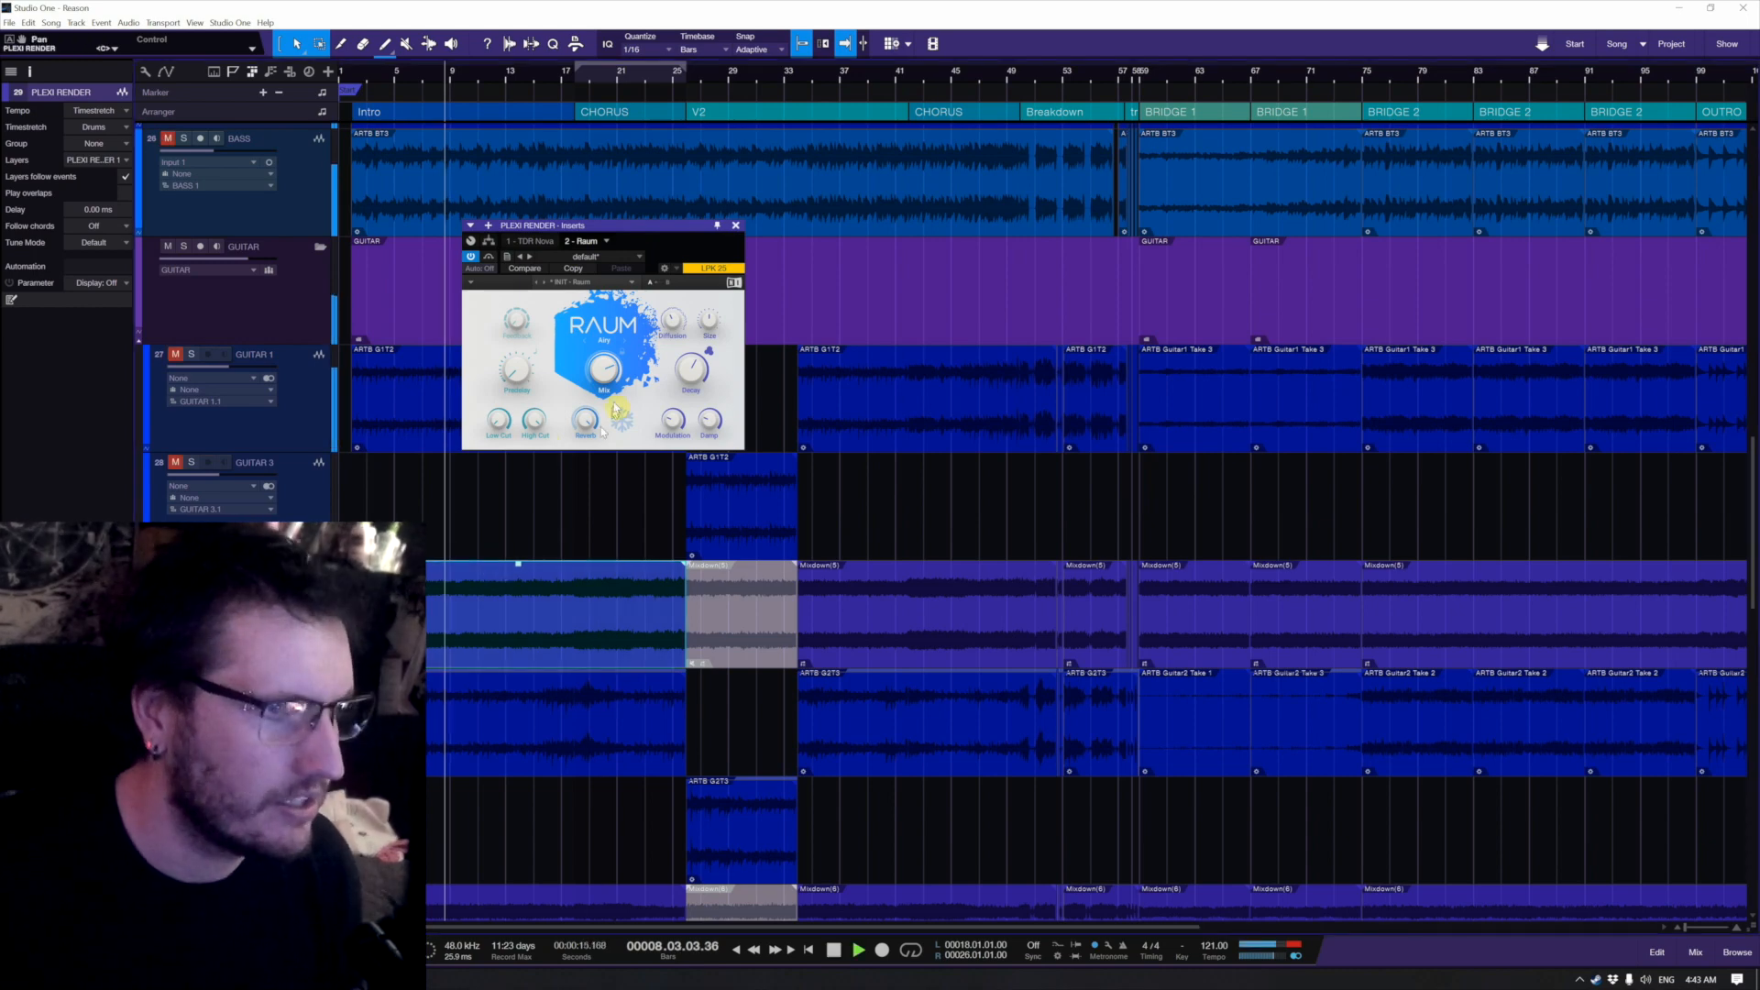
pyautogui.click(712, 324)
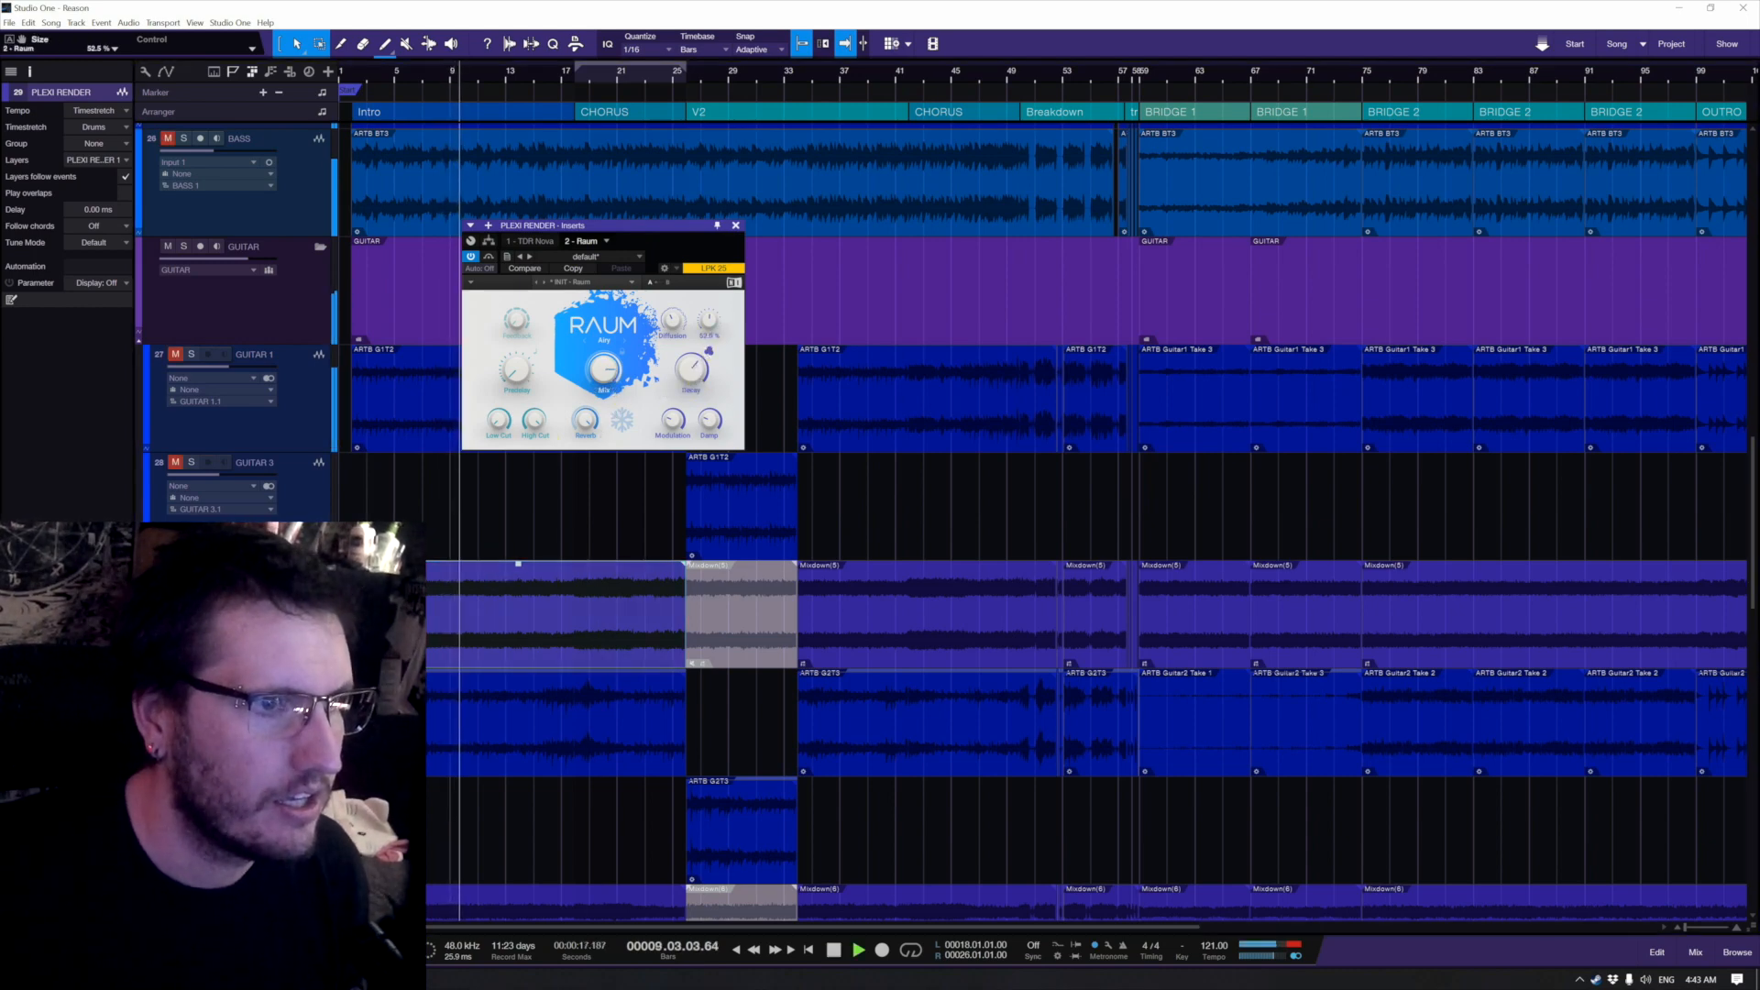
pyautogui.moveTo(604, 371); pyautogui.dragTo(604, 439)
pyautogui.press('space')
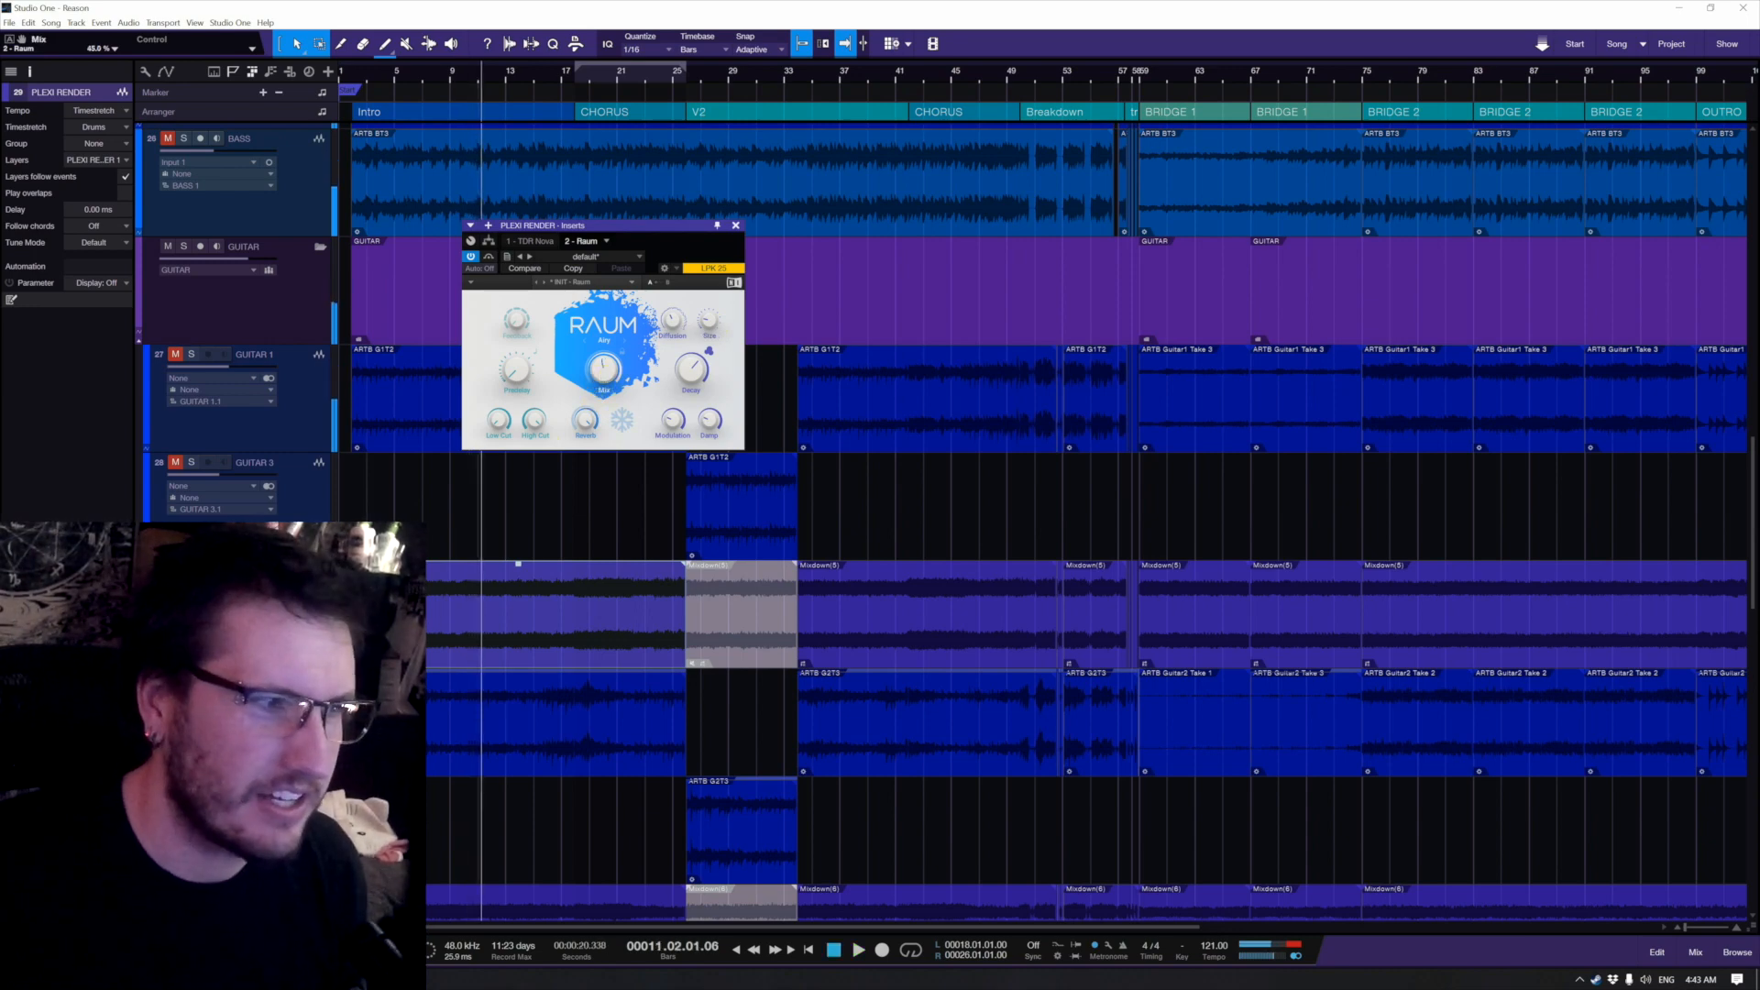
pyautogui.click(580, 476)
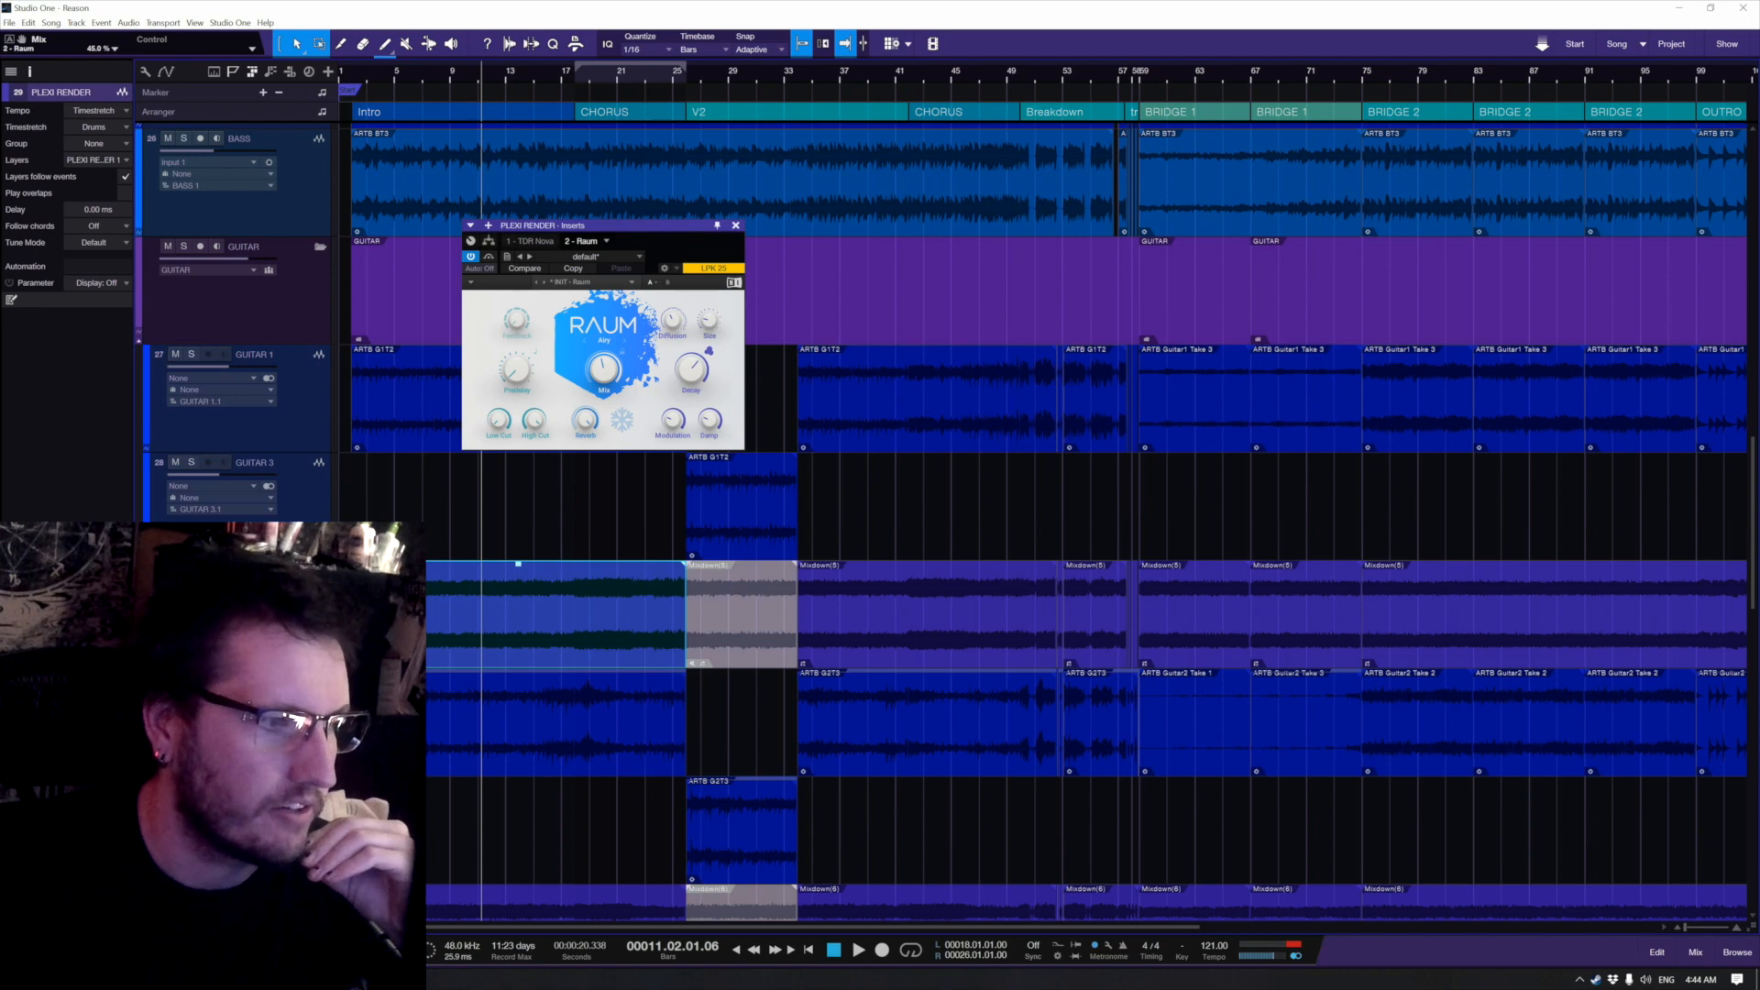
# Step: Close the Raum window and select the GUITAR folder track in the arrangement
pyautogui.scroll(-10, 1042, 520)
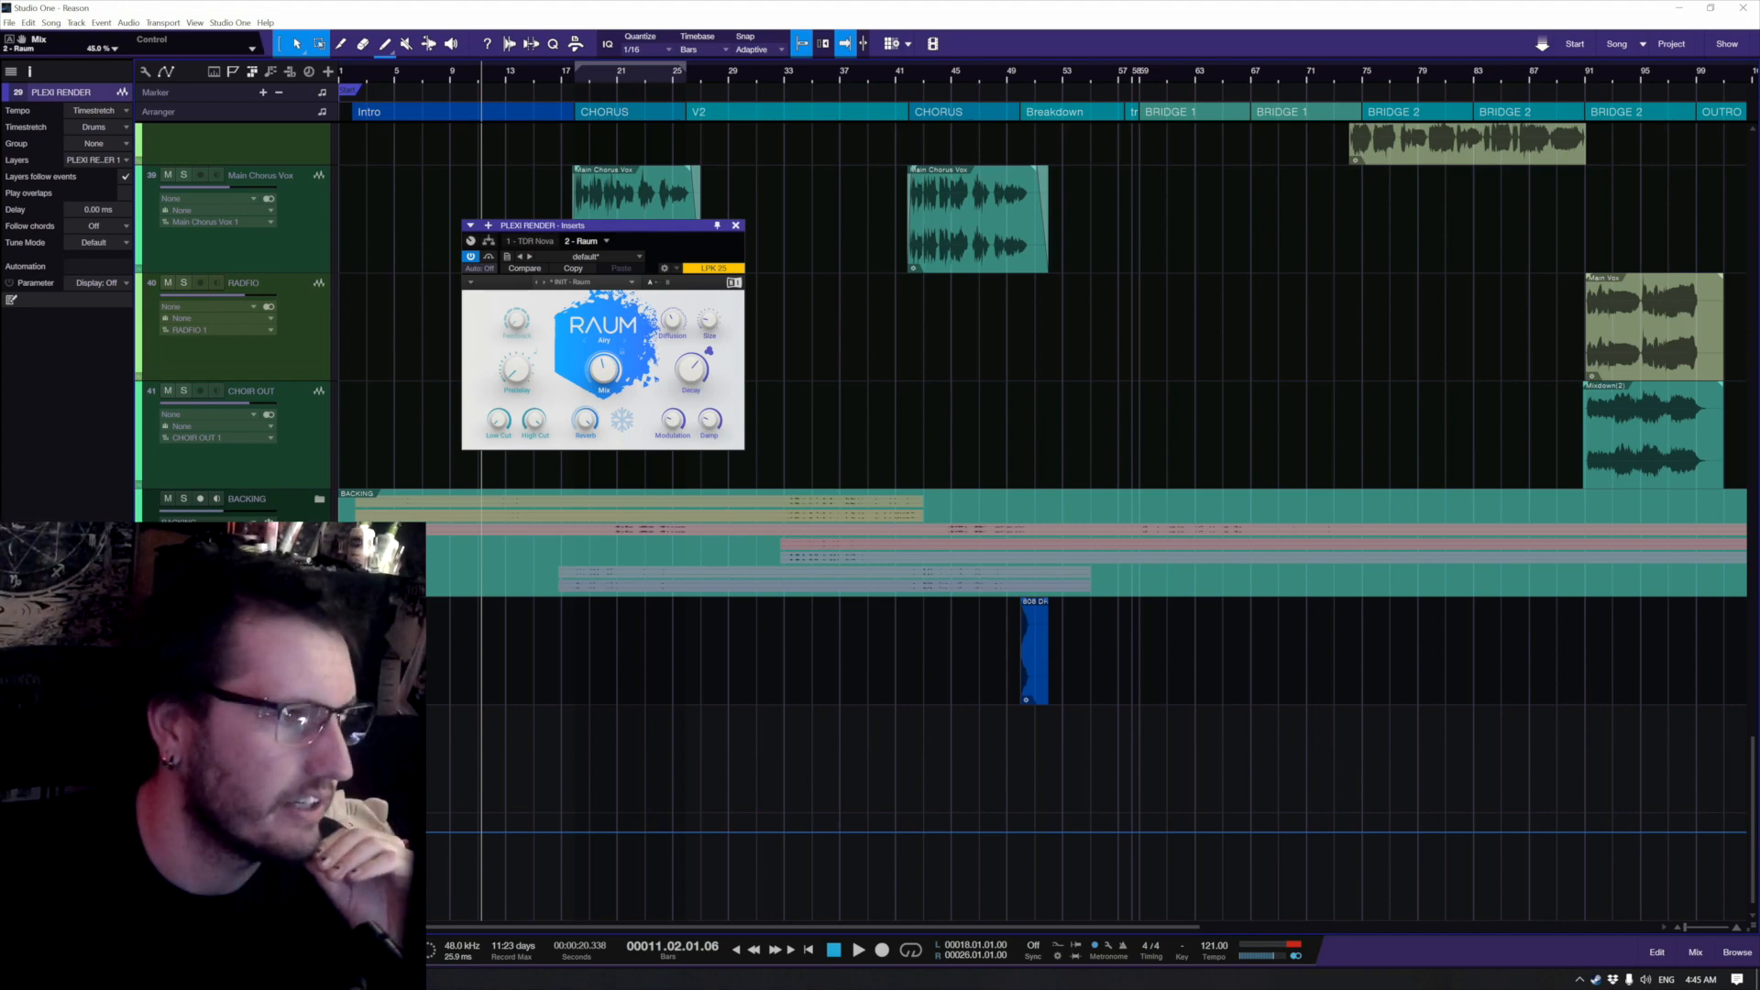
pyautogui.press('Escape')
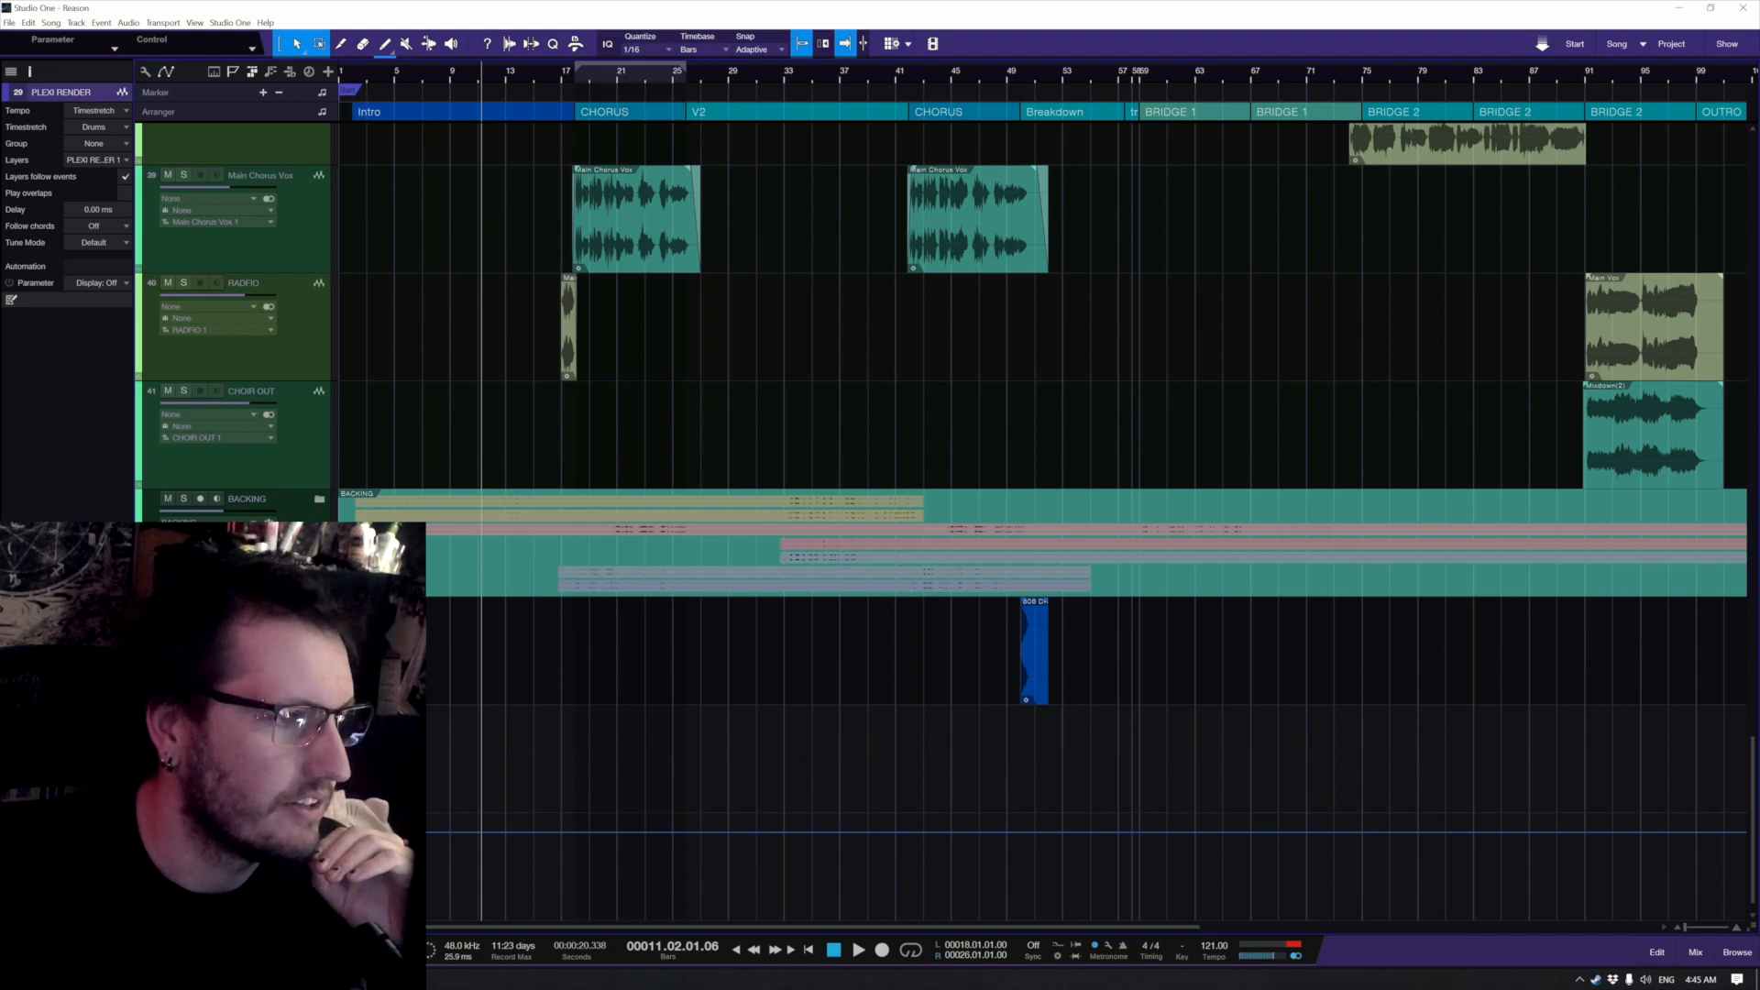
pyautogui.scroll(10, 569, 424)
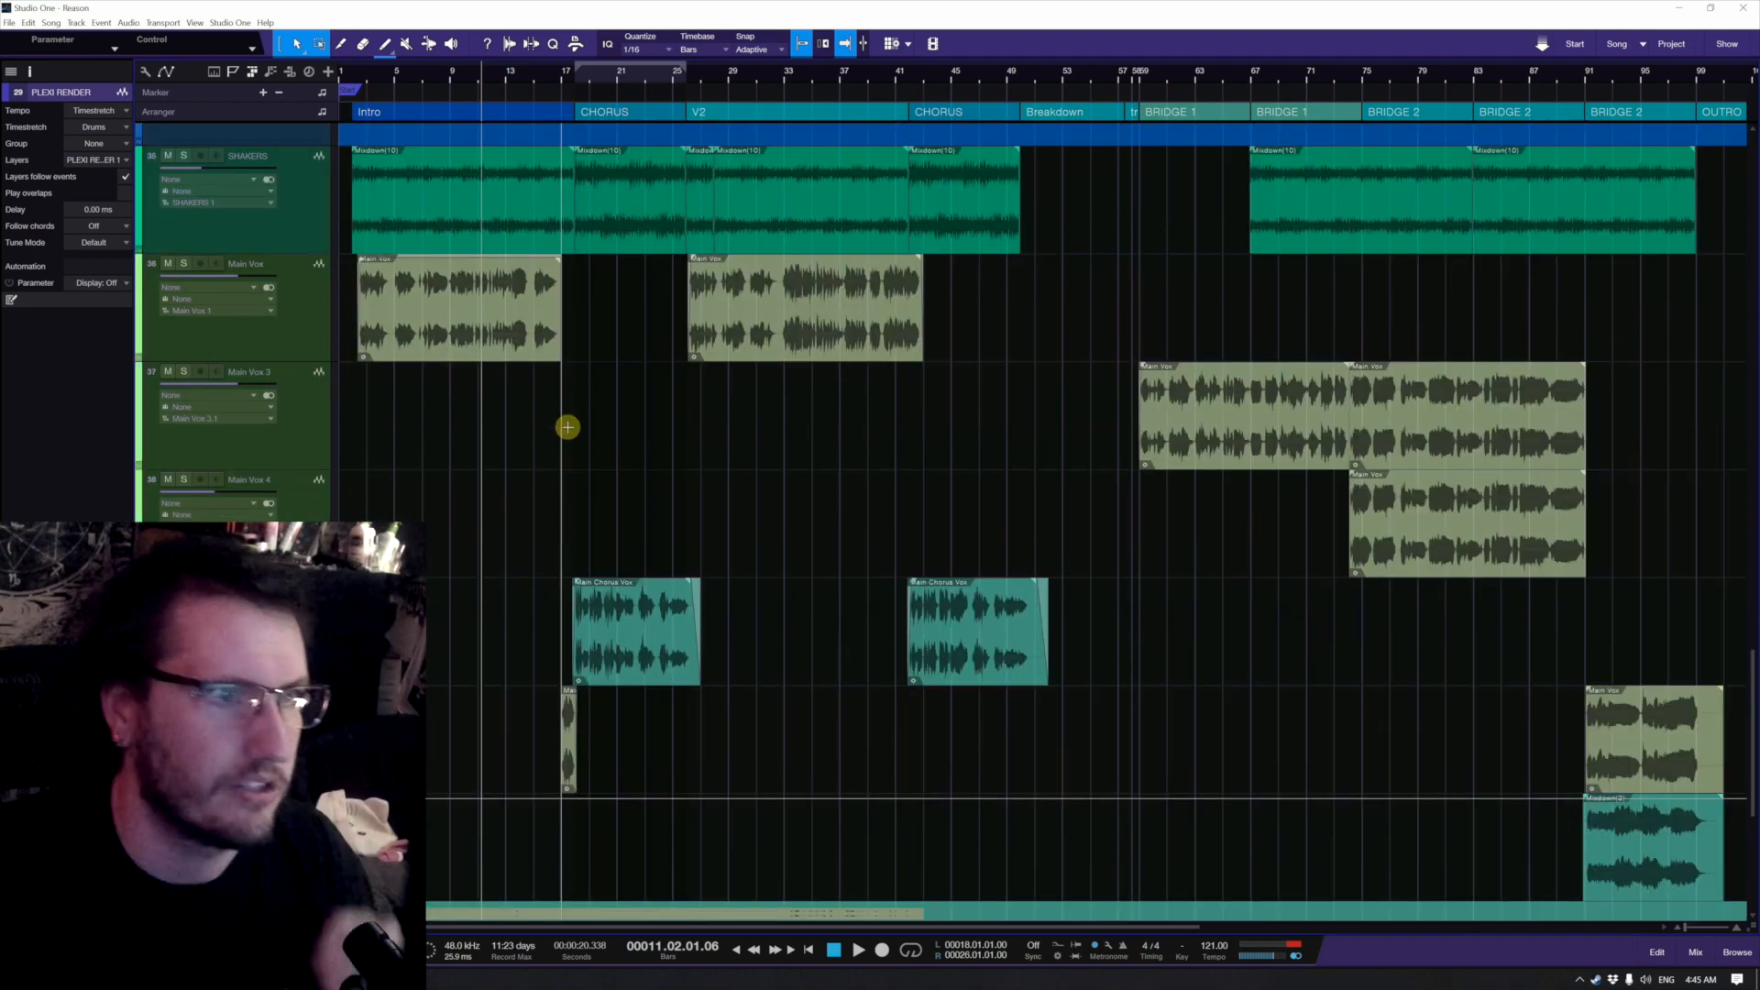
pyautogui.scroll(-1, 590, 421)
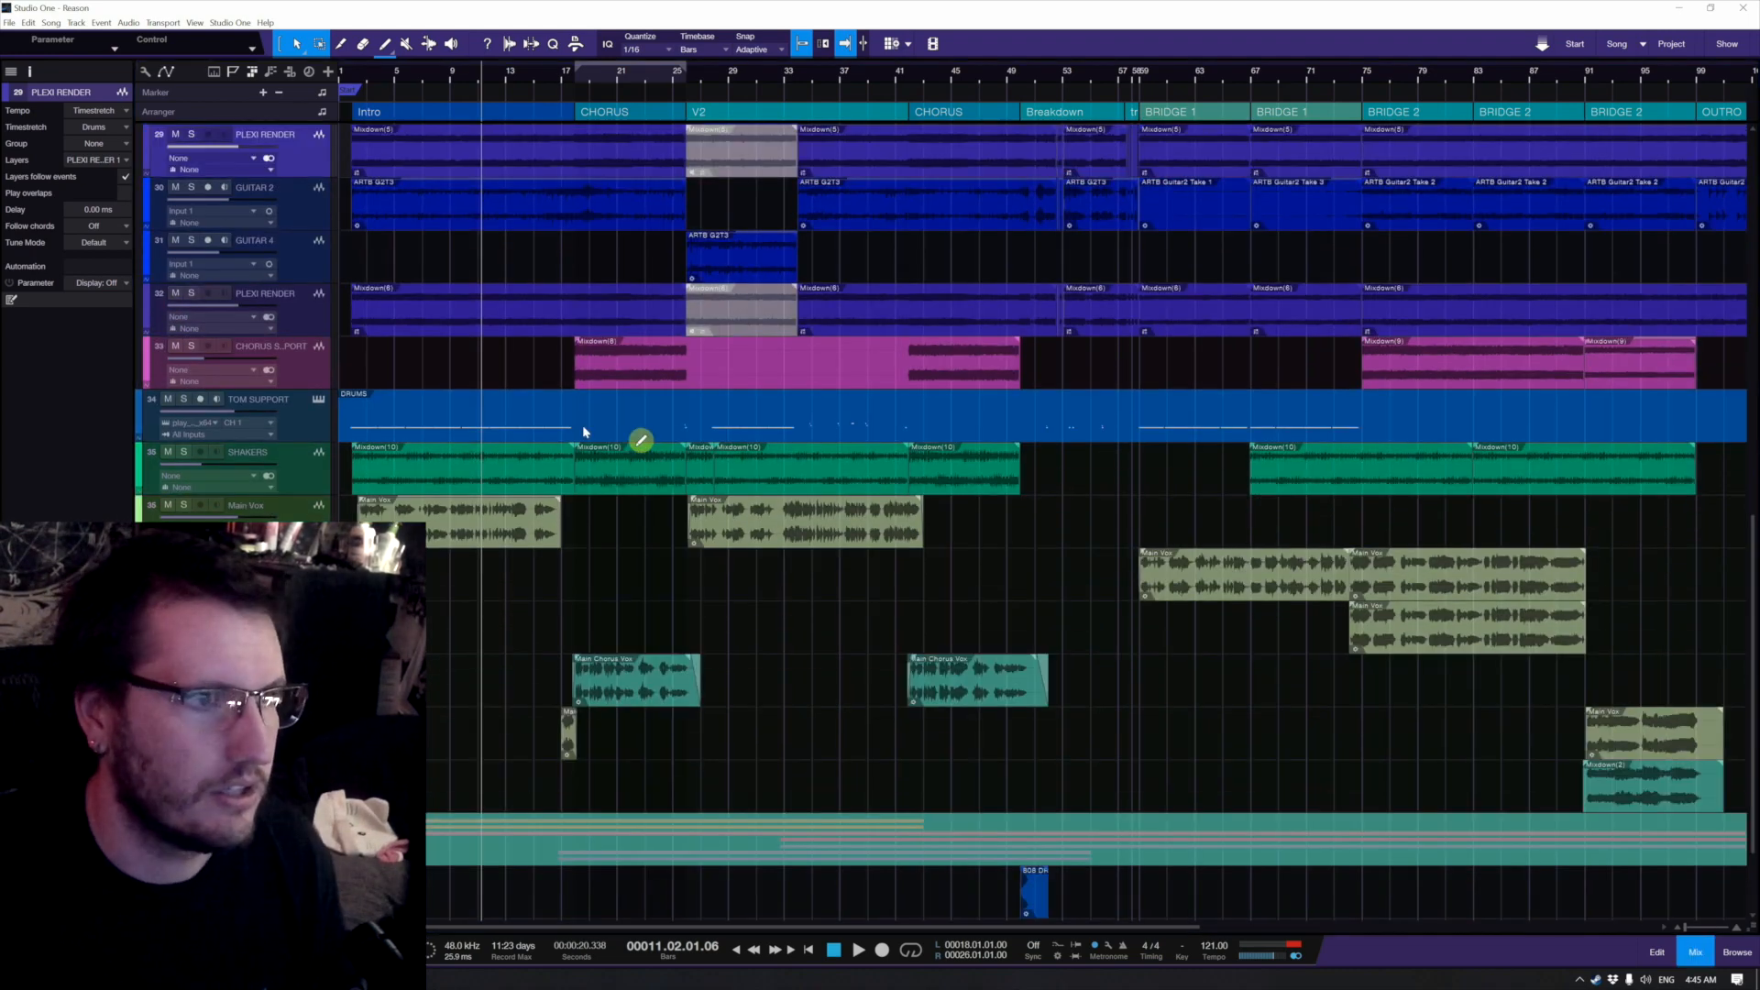
pyautogui.scroll(5, 562, 323)
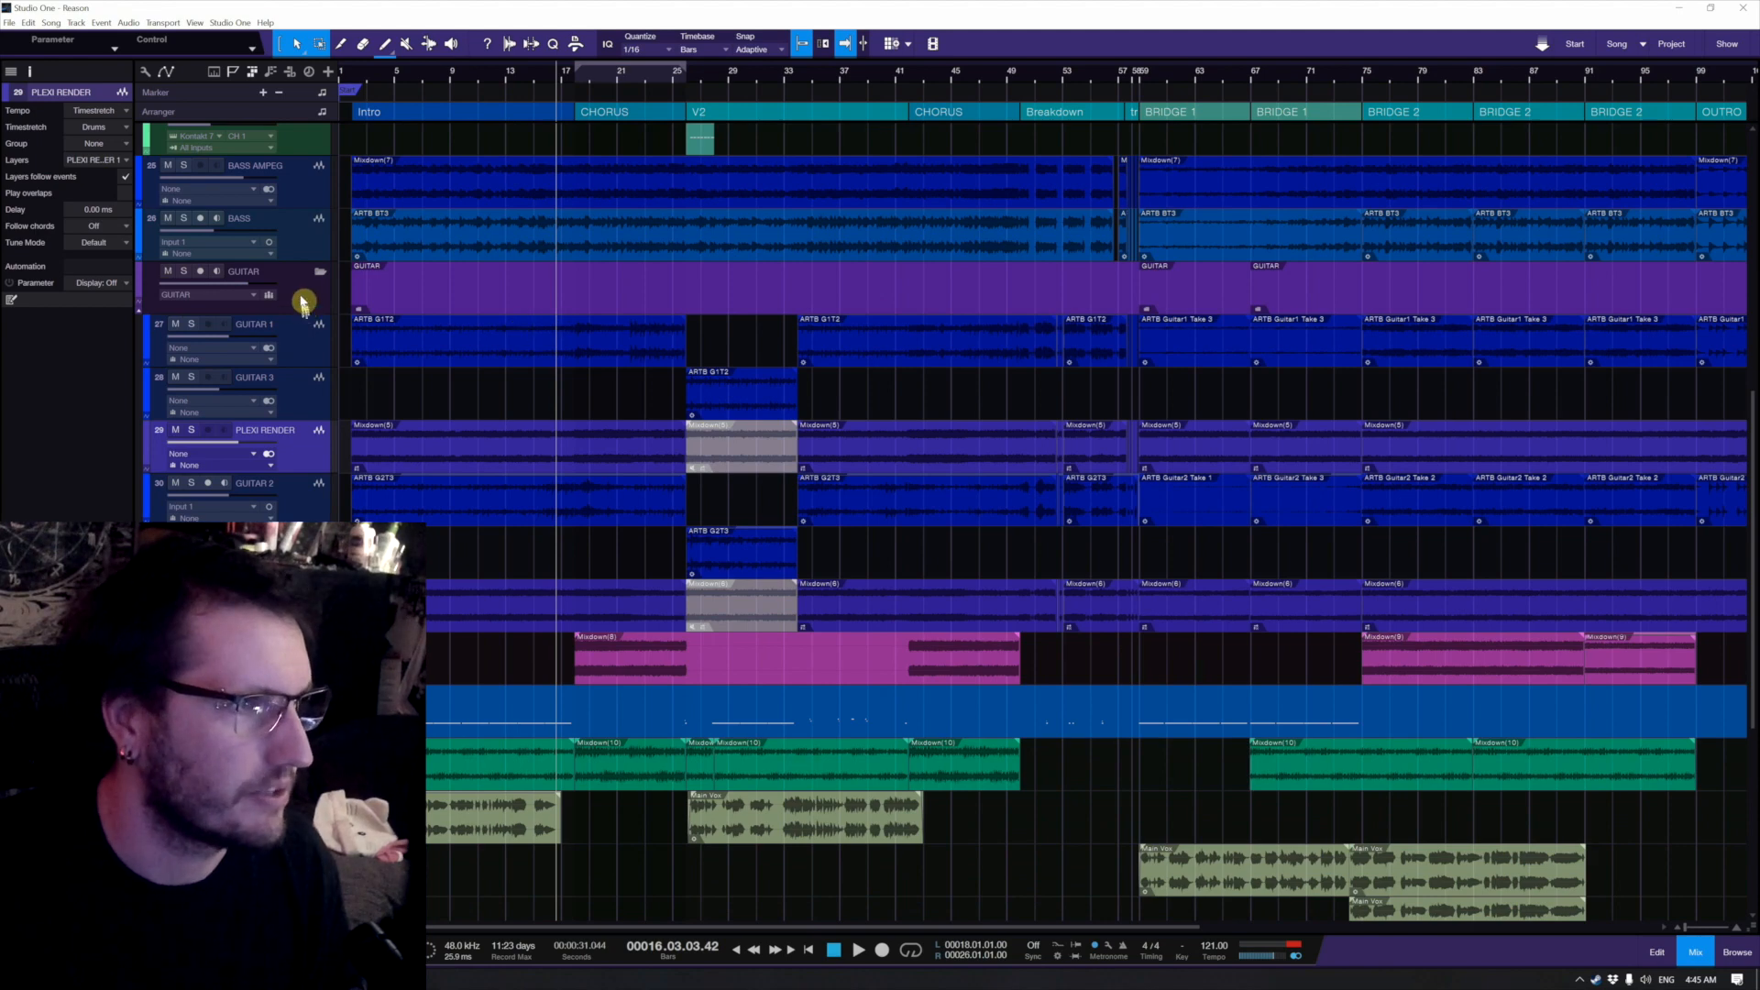
pyautogui.click(303, 301)
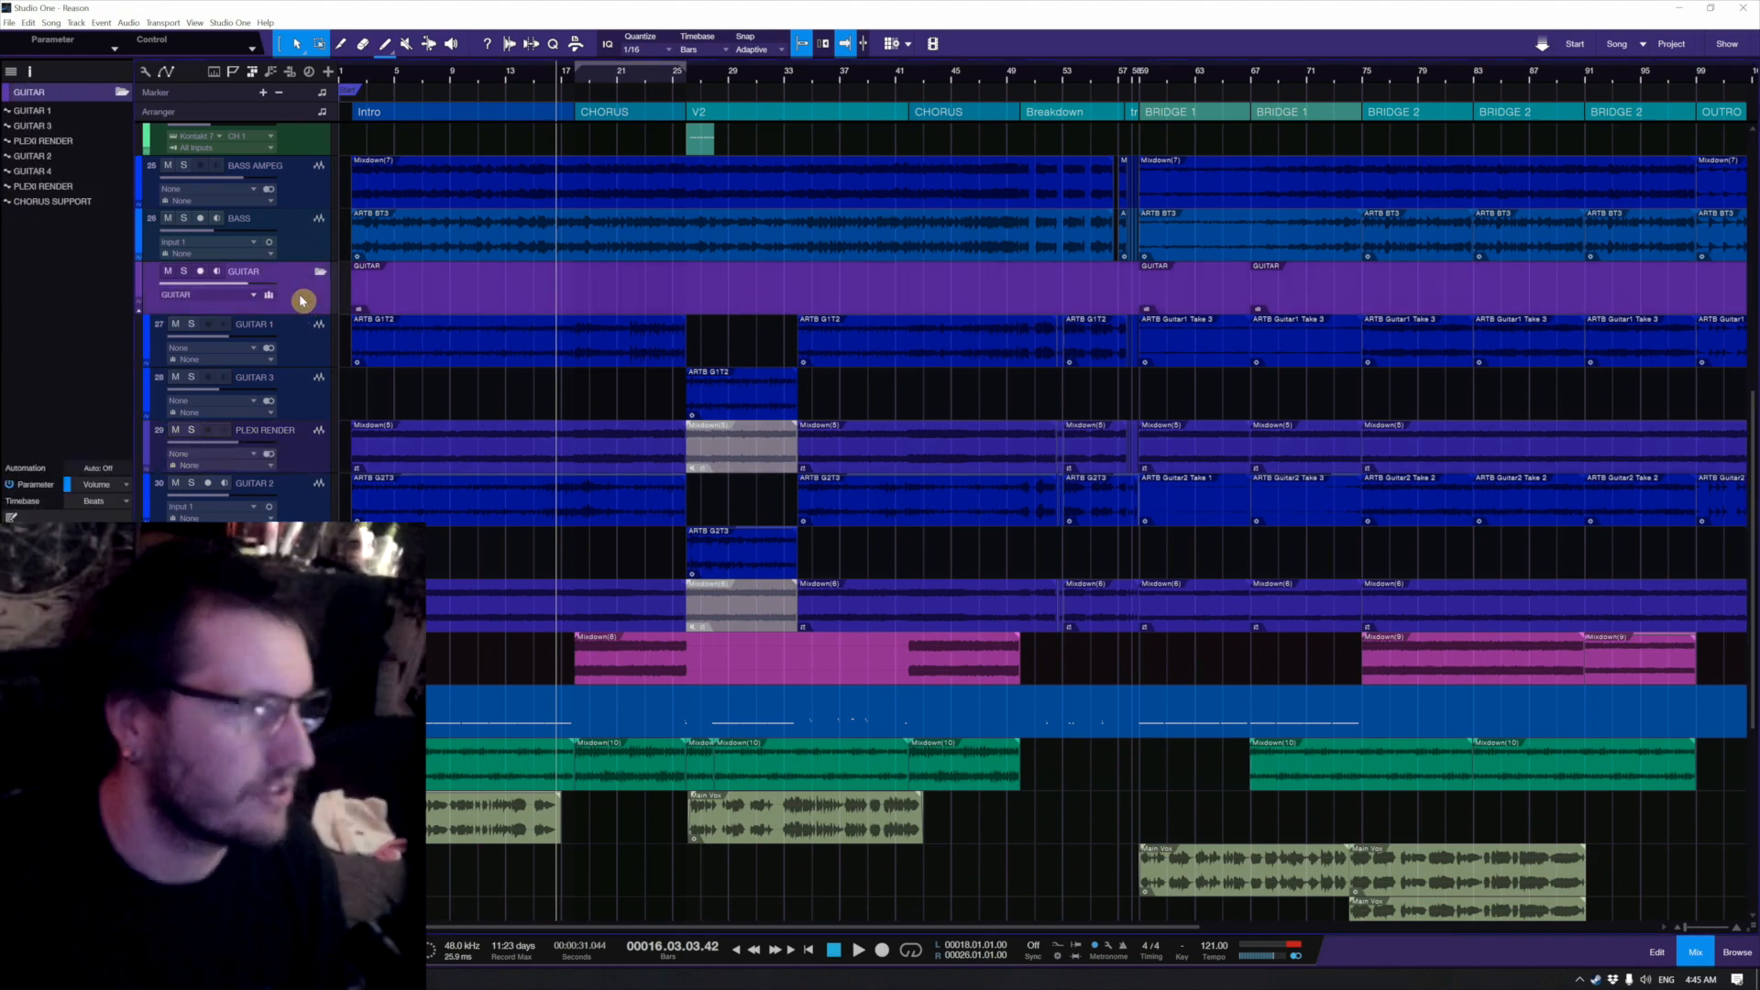
# Step: Play the full mix through TDR Nova on the Main channel, set its analyzer to Out, and carve low-mid and upper-mid cuts
pyautogui.press('space')
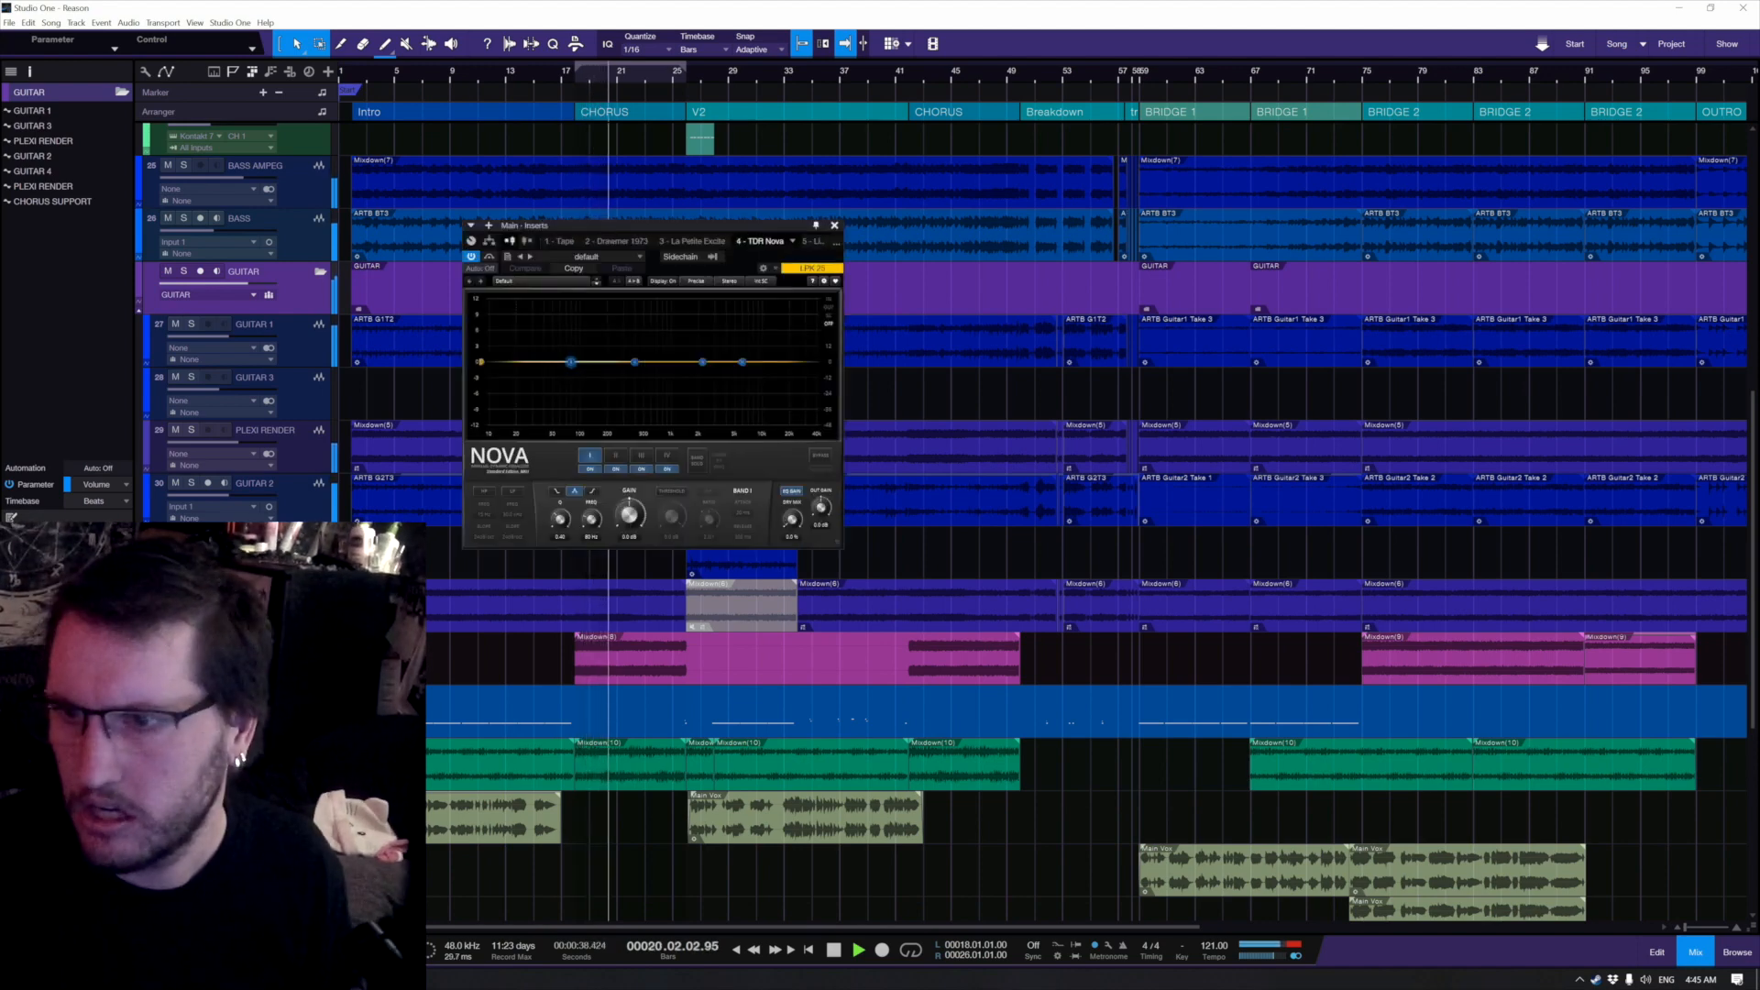
pyautogui.click(829, 309)
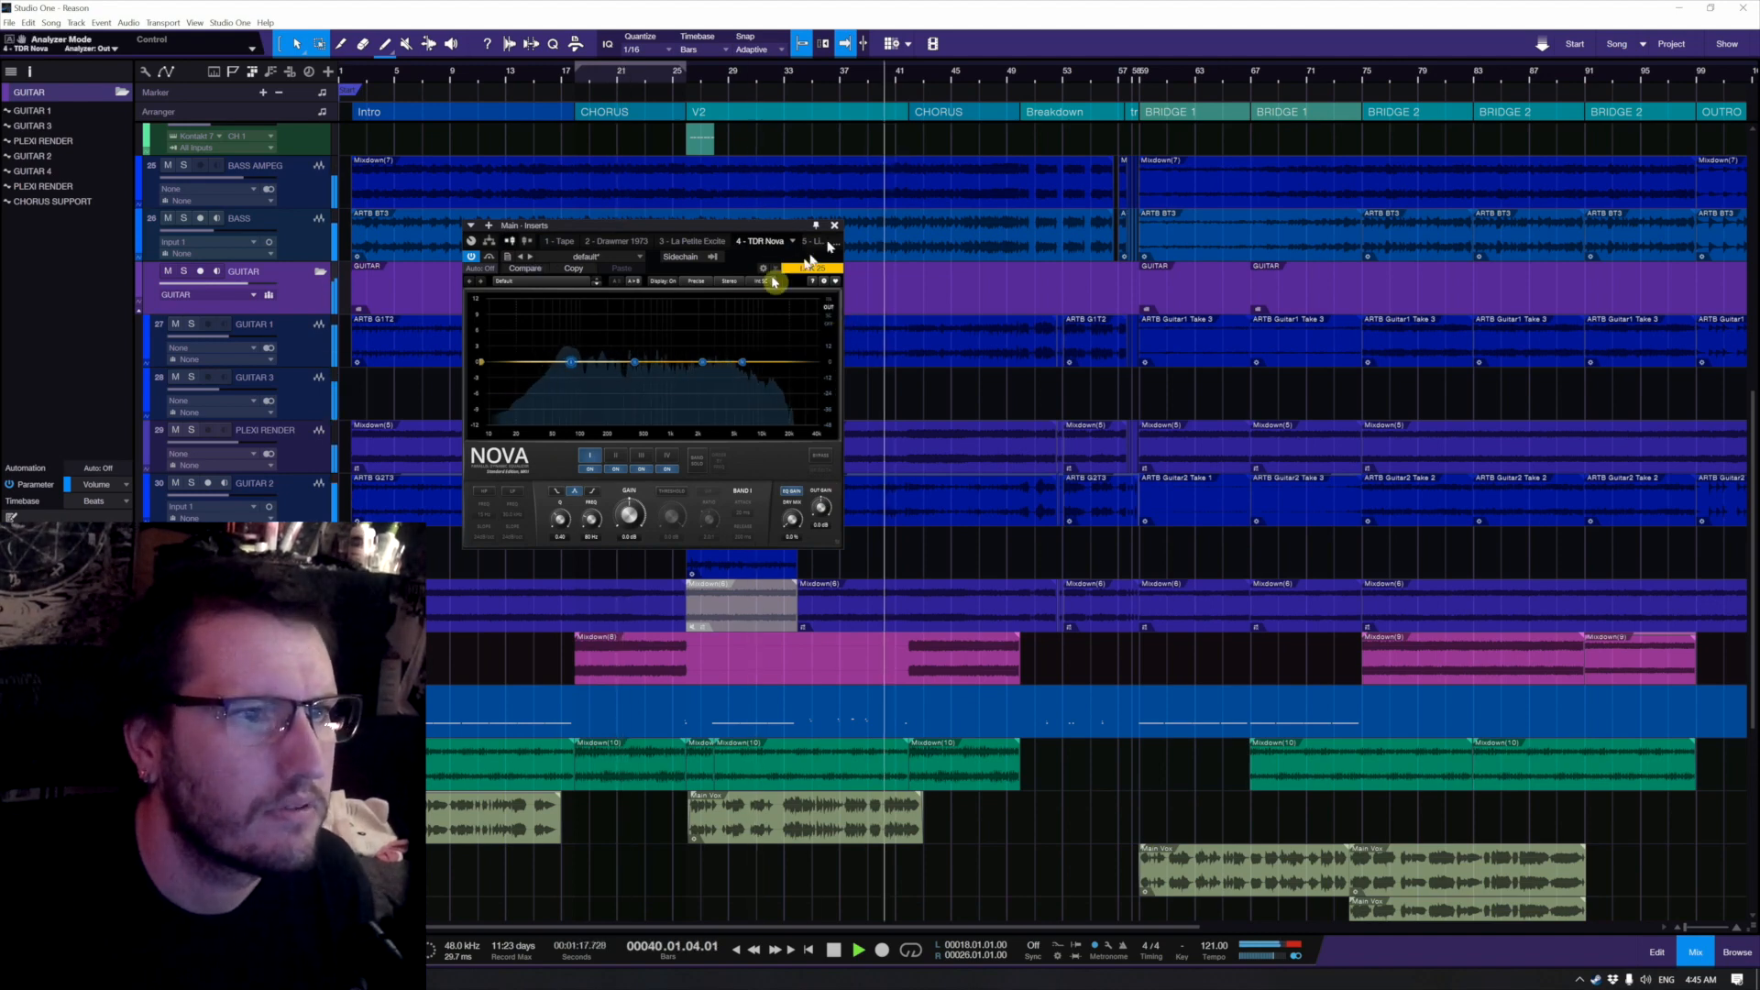
pyautogui.moveTo(702, 362); pyautogui.dragTo(642, 312)
pyautogui.moveTo(623, 312); pyautogui.dragTo(709, 362)
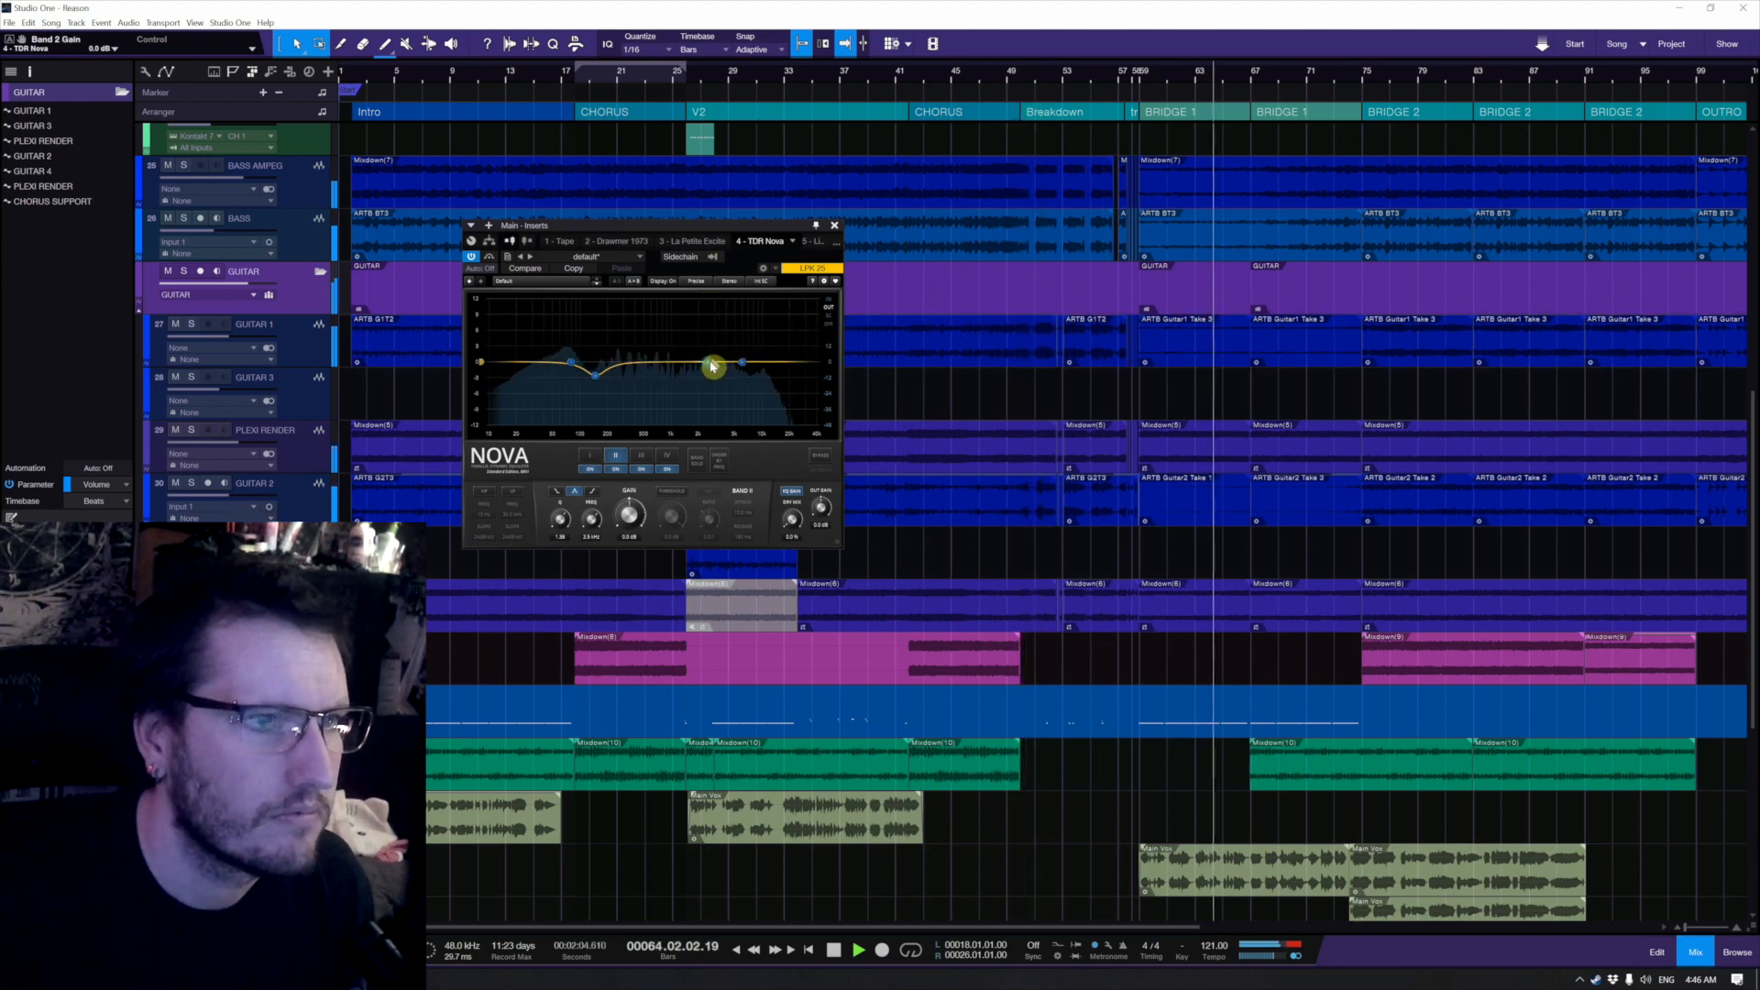
pyautogui.moveTo(712, 367); pyautogui.dragTo(626, 331)
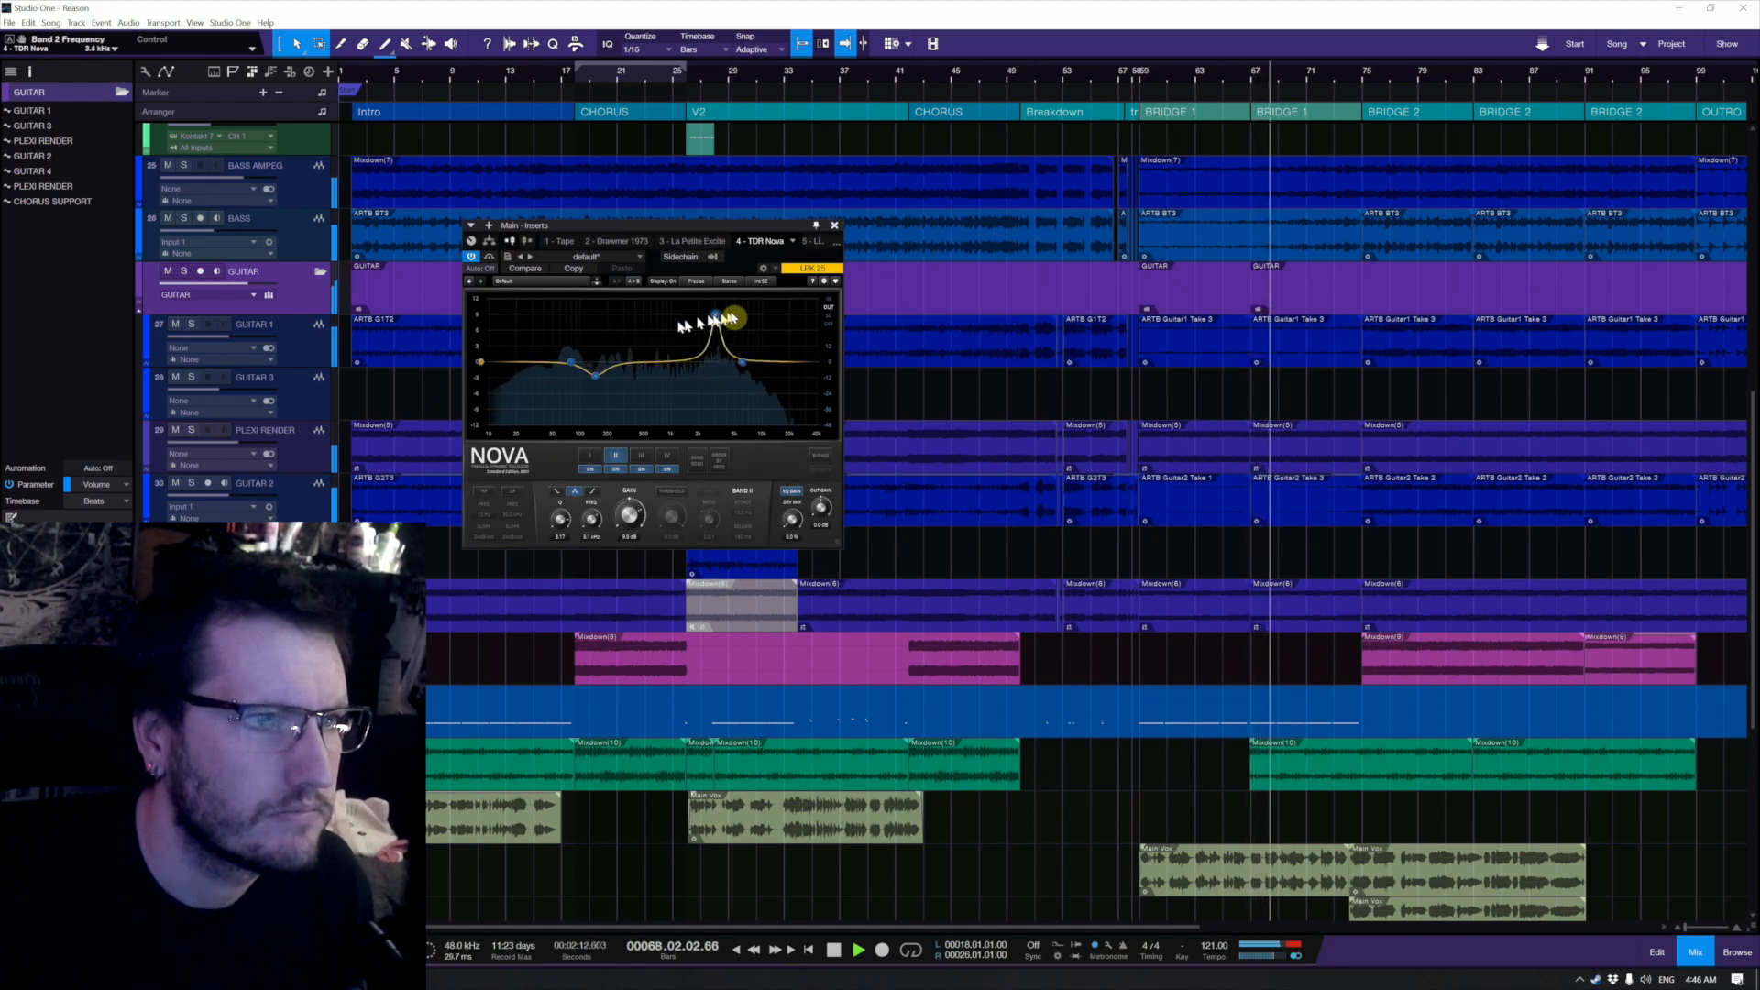
pyautogui.moveTo(731, 318); pyautogui.dragTo(708, 376)
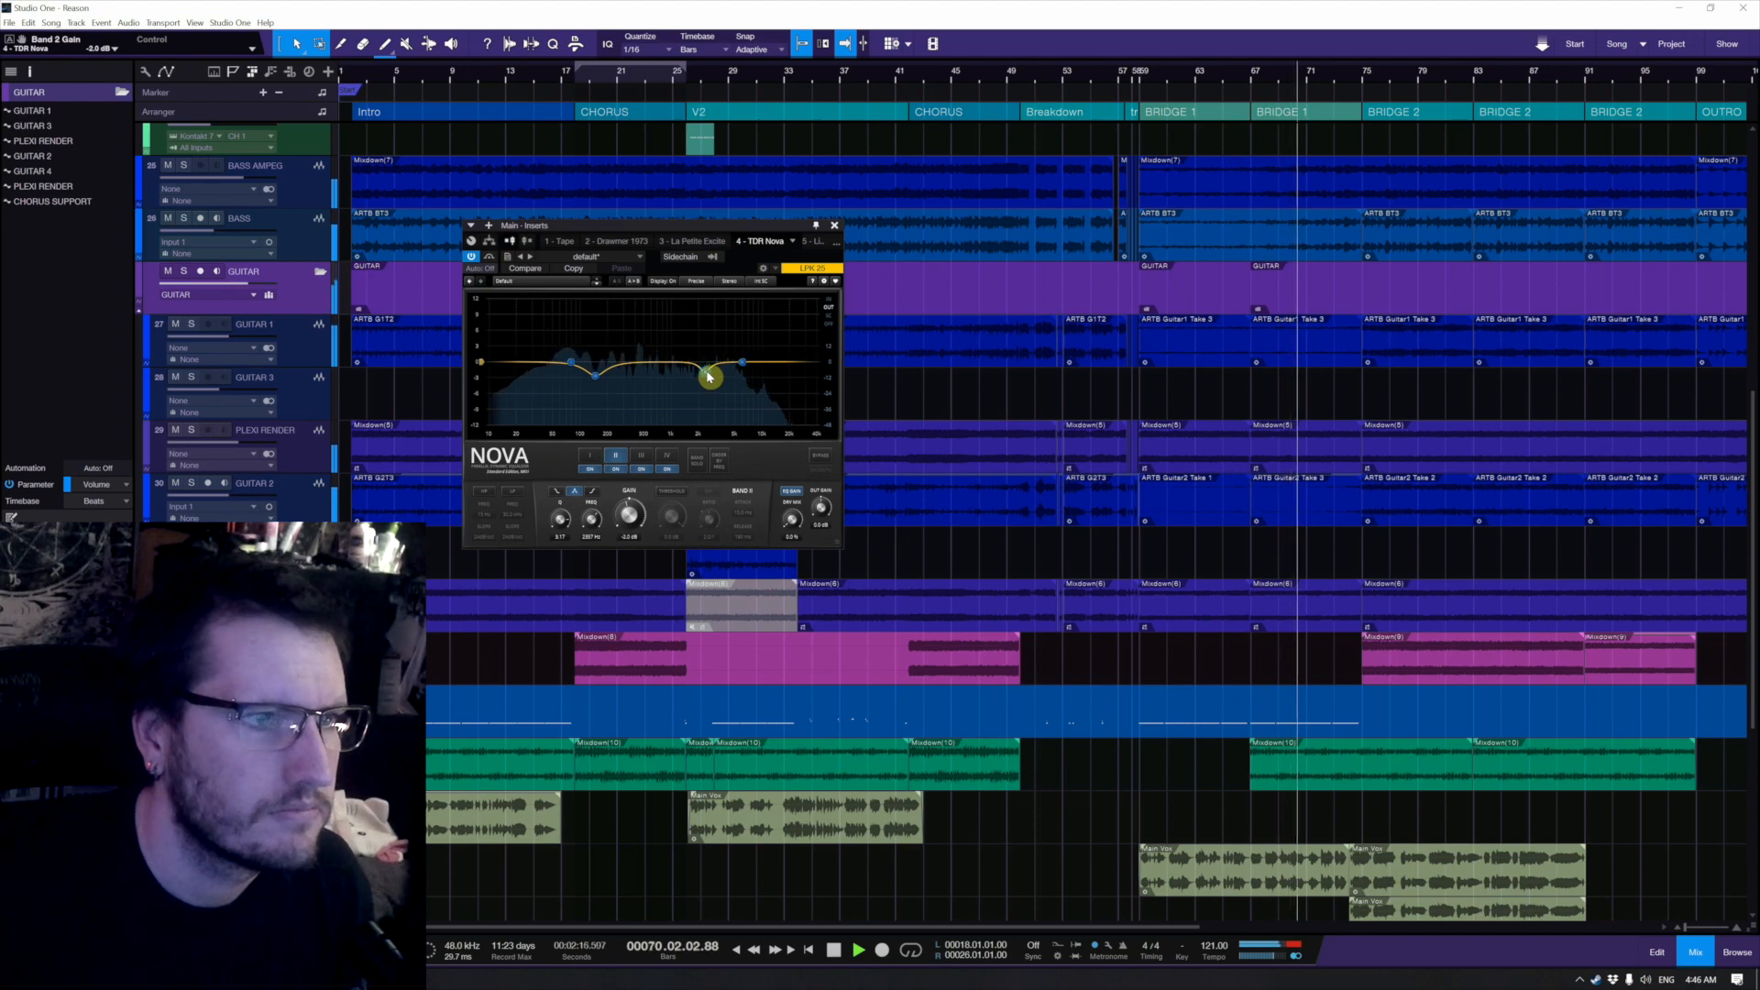